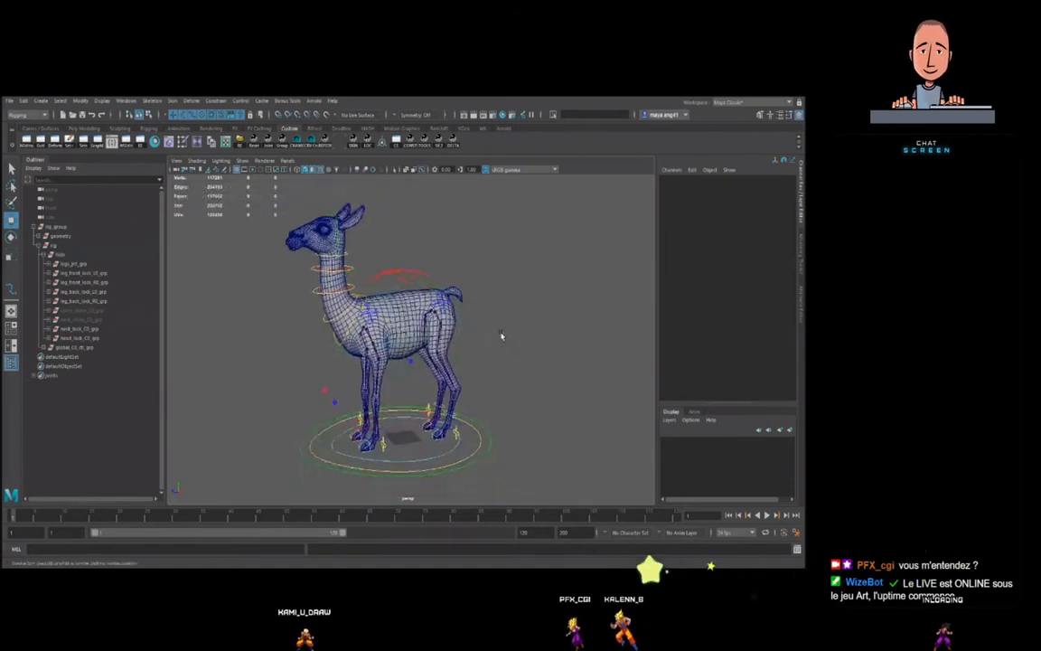
- Select the left front shoulder control and examine the leg joint chain it drives
{"action": "scroll", "coordinate": [443, 323], "scroll_direction": "up", "scroll_amount": 3}
{"action": "scroll", "coordinate": [445, 324], "scroll_direction": "down", "scroll_amount": 3}
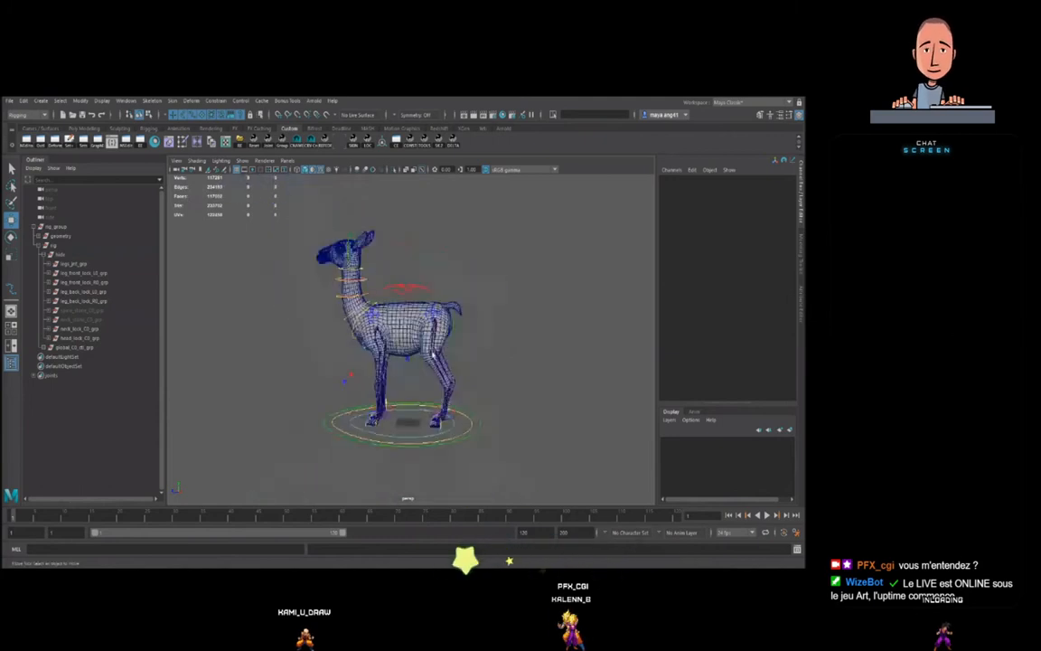
{"action": "left_click_drag", "start_coordinate": [346, 354], "coordinate": [509, 339], "text": "alt"}
{"action": "scroll", "coordinate": [511, 345], "scroll_direction": "up", "scroll_amount": 3}
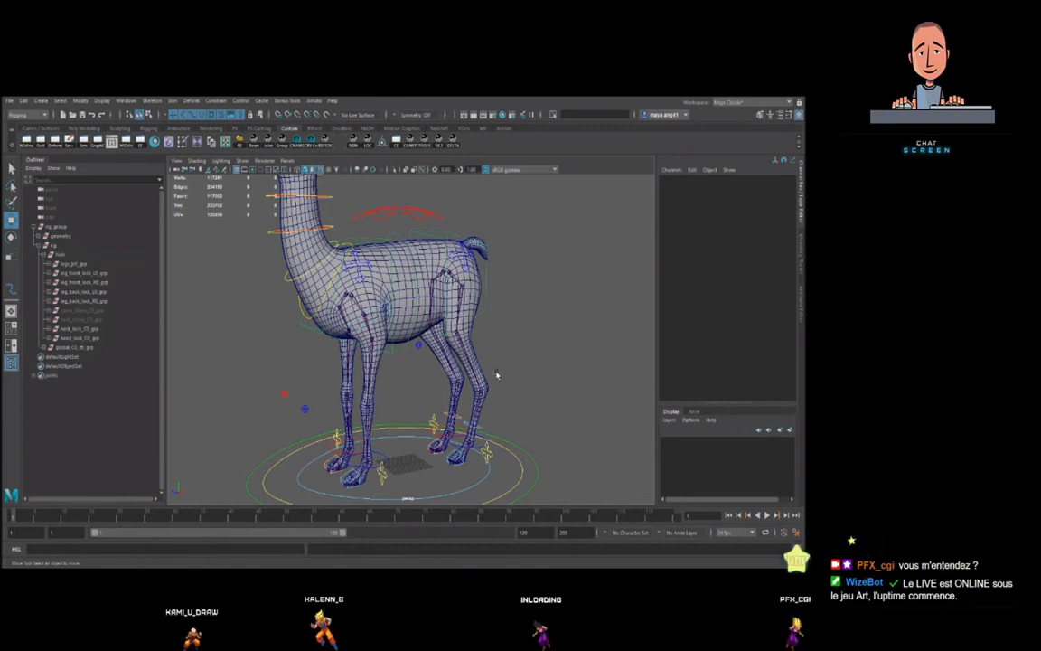
{"action": "left_click", "coordinate": [400, 333]}
{"action": "left_click_drag", "start_coordinate": [400, 333], "coordinate": [458, 356], "text": "alt"}
{"action": "right_click_drag", "start_coordinate": [458, 355], "coordinate": [493, 354], "text": "alt"}
{"action": "left_click_drag", "start_coordinate": [493, 354], "coordinate": [372, 316], "text": "alt"}
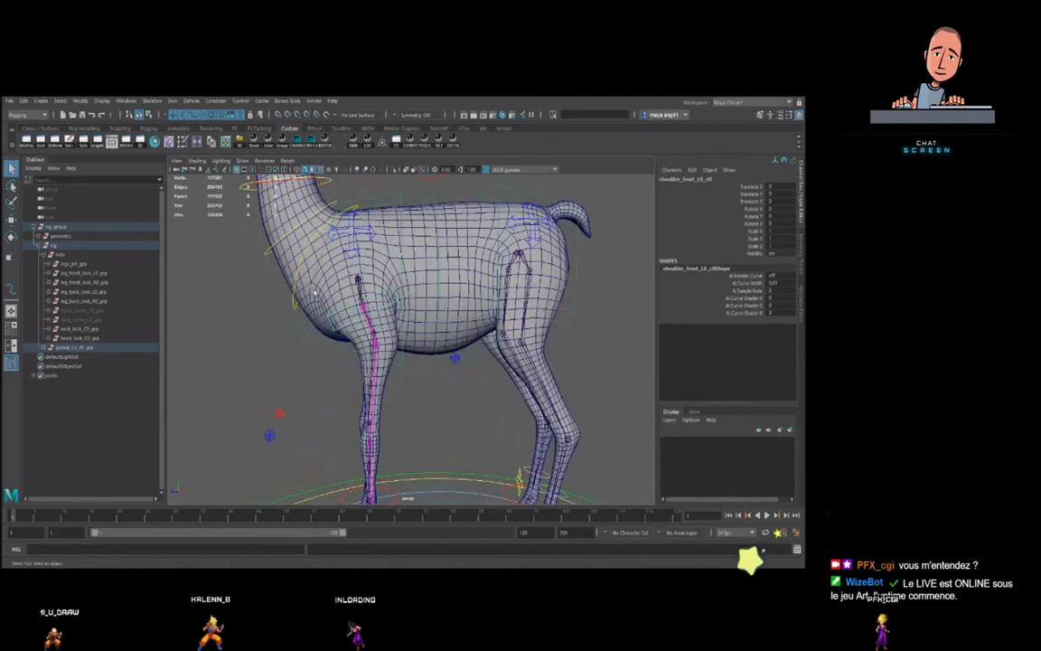
- Select the left front clavicle control and examine the joints below it
{"action": "left_click_drag", "start_coordinate": [309, 323], "coordinate": [392, 316], "text": "alt"}
{"action": "left_click_drag", "start_coordinate": [403, 266], "coordinate": [379, 329], "text": "alt"}
{"action": "right_click_drag", "start_coordinate": [379, 329], "coordinate": [391, 334], "text": "alt"}
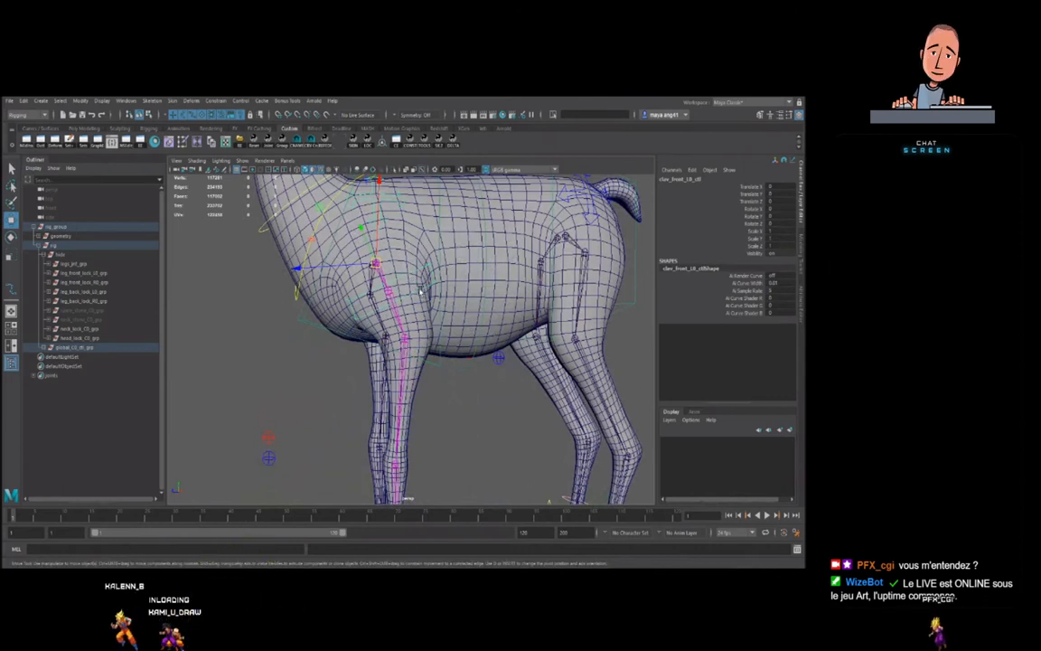
- Clear the control selection and examine the llama's torso and leg joints from the side
{"action": "left_click", "coordinate": [424, 327]}
{"action": "left_click_drag", "start_coordinate": [425, 327], "coordinate": [414, 331], "text": "alt"}
{"action": "mouse_move", "coordinate": [414, 331]}
{"action": "right_mouse_down", "text": "alt"}
{"action": "mouse_move", "coordinate": [372, 329]}
{"action": "mouse_move", "coordinate": [401, 334]}
{"action": "right_mouse_up", "text": "alt"}
{"action": "left_click_drag", "start_coordinate": [401, 334], "coordinate": [423, 352], "text": "alt"}
{"action": "right_click_drag", "start_coordinate": [423, 353], "coordinate": [424, 367], "text": "alt"}
{"action": "middle_click_drag", "start_coordinate": [424, 367], "coordinate": [430, 342], "text": "alt"}
{"action": "mouse_move", "coordinate": [431, 342]}
{"action": "right_mouse_down", "text": "alt"}
{"action": "mouse_move", "coordinate": [449, 365]}
{"action": "mouse_move", "coordinate": [442, 354]}
{"action": "right_mouse_up", "text": "alt"}
{"action": "mouse_move", "coordinate": [442, 354]}
{"action": "left_mouse_down", "text": "alt"}
{"action": "mouse_move", "coordinate": [464, 355]}
{"action": "mouse_move", "coordinate": [435, 350]}
{"action": "left_mouse_up", "text": "alt"}
{"action": "right_click_drag", "start_coordinate": [436, 349], "coordinate": [448, 358], "text": "alt"}
{"action": "left_click_drag", "start_coordinate": [448, 358], "coordinate": [457, 359], "text": "alt"}
{"action": "left_click", "coordinate": [456, 359]}
{"action": "right_click_drag", "start_coordinate": [467, 362], "coordinate": [458, 360], "text": "alt"}
{"action": "left_click_drag", "start_coordinate": [458, 360], "coordinate": [450, 355], "text": "alt"}
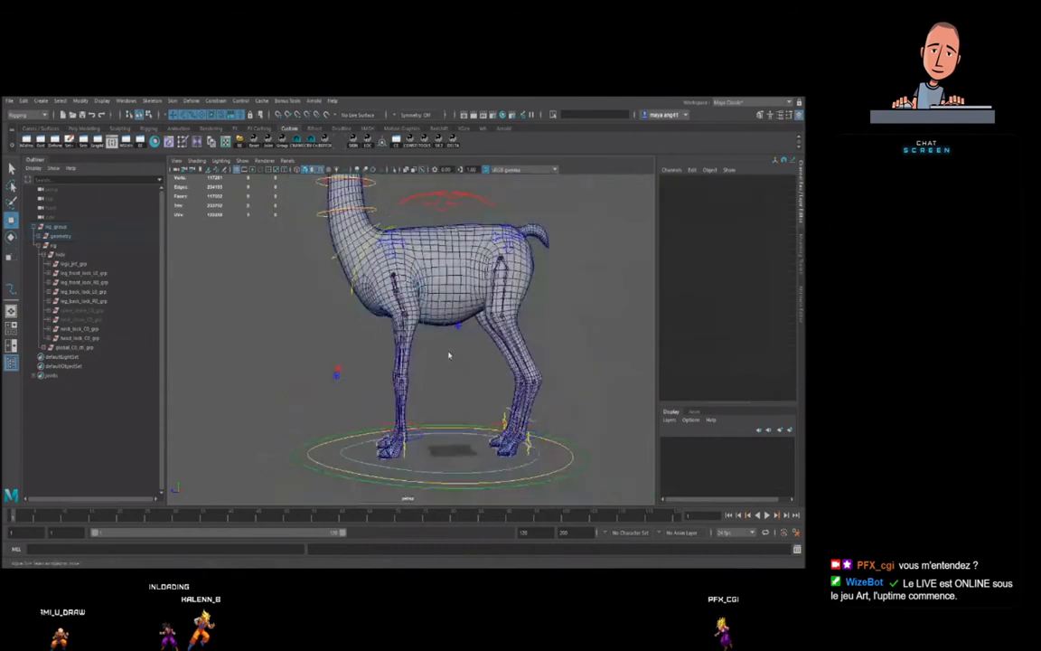
- Switch to the side orthographic view and frame the llama's body and legs
{"action": "key", "text": "space"}
{"action": "key", "text": "space"}
{"action": "right_click_drag", "start_coordinate": [507, 389], "coordinate": [432, 330], "text": "alt"}
{"action": "middle_click_drag", "start_coordinate": [432, 330], "coordinate": [400, 323], "text": "alt"}
- Switch to the Windows Snipping Tool and capture a rectangular snip of the llama's body and legs
{"action": "left_click", "coordinate": [273, 573]}
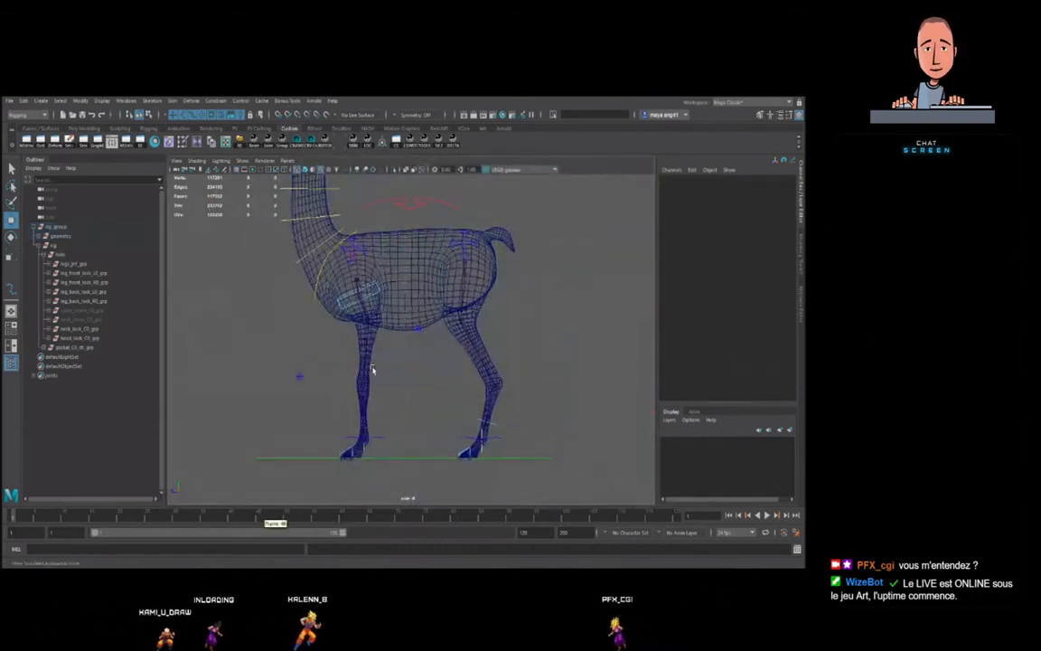
{"action": "left_click", "coordinate": [97, 204]}
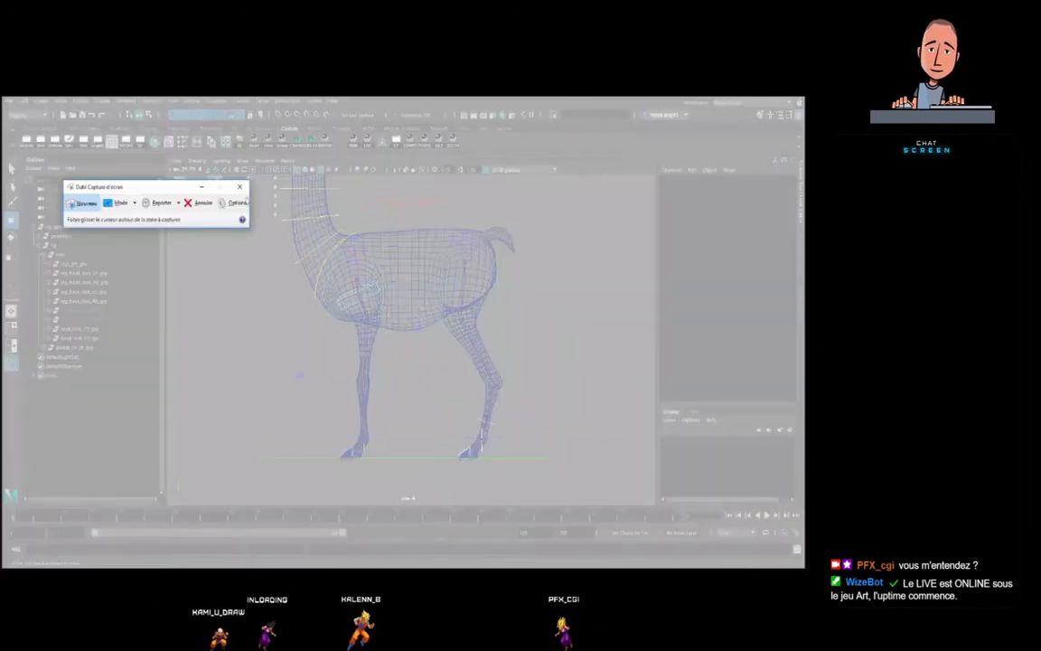
{"action": "left_click_drag", "start_coordinate": [257, 186], "coordinate": [538, 473]}
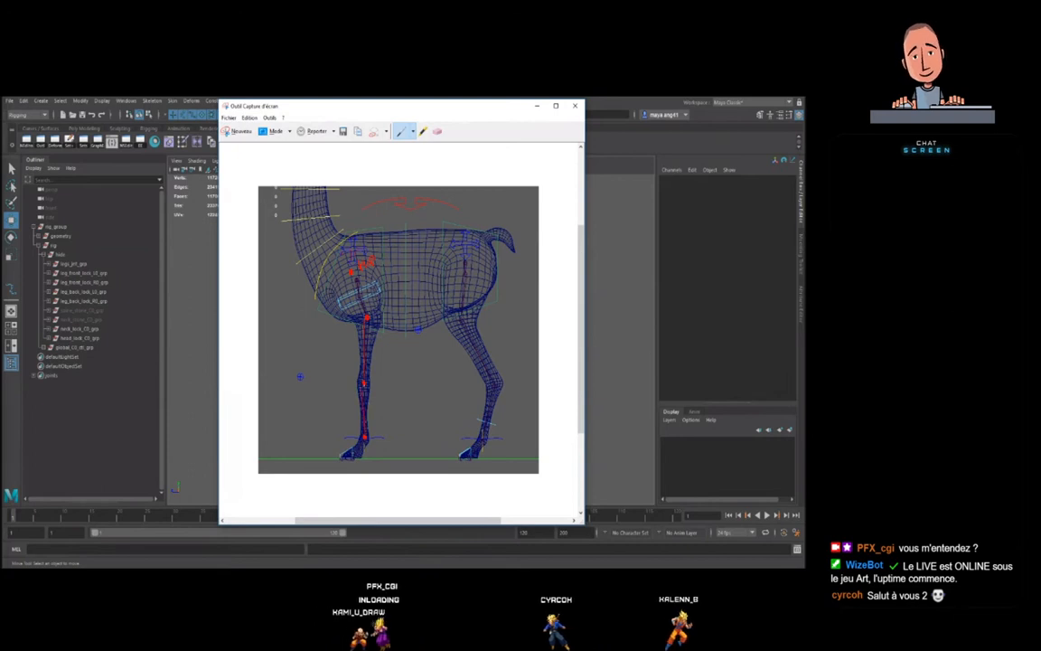
- Clean up the mark near the front knee with the eraser and write a red pen label beside the front leg
{"action": "left_click", "coordinate": [438, 132]}
{"action": "left_click", "coordinate": [365, 392]}
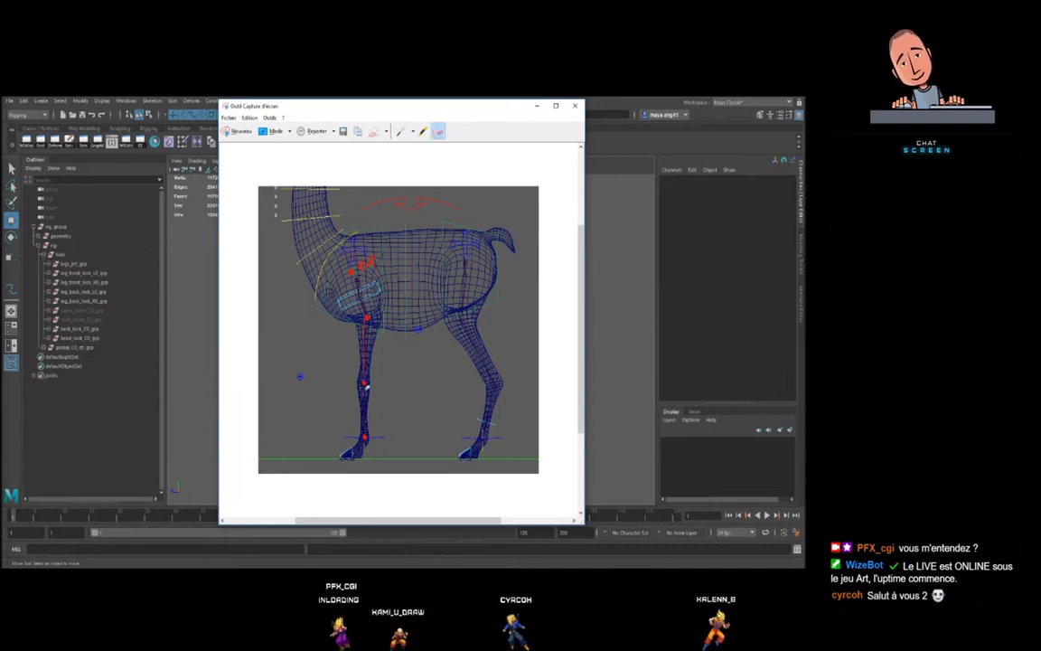
{"action": "left_click", "coordinate": [400, 132]}
{"action": "mouse_move", "coordinate": [381, 373]}
{"action": "left_mouse_down"}
{"action": "mouse_move", "coordinate": [384, 384]}
{"action": "mouse_move", "coordinate": [404, 363]}
{"action": "mouse_move", "coordinate": [415, 371]}
{"action": "left_mouse_up"}
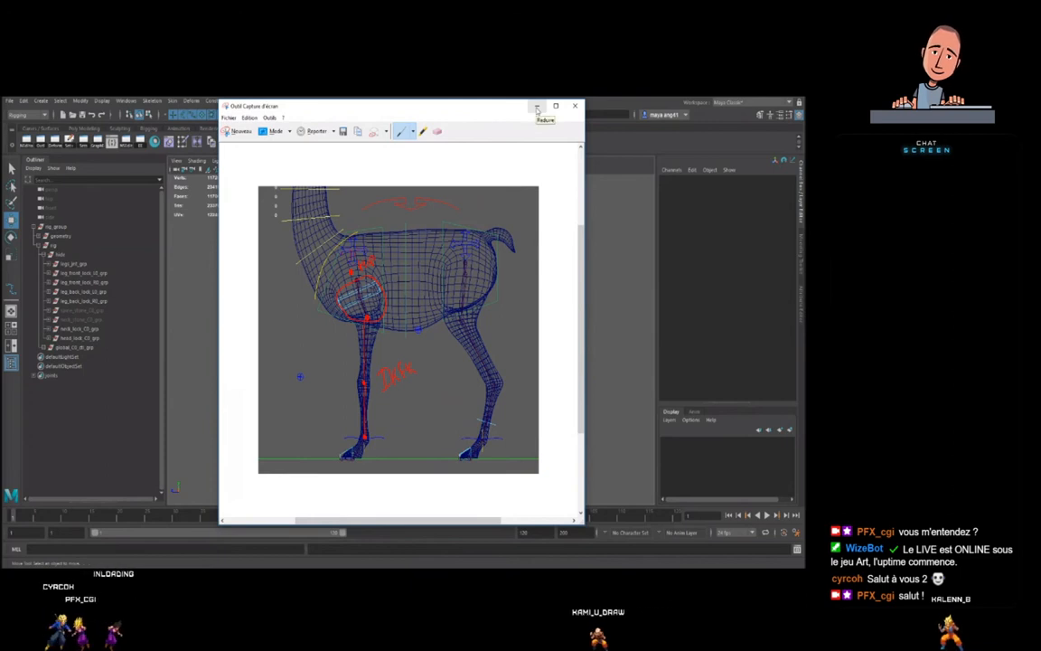
- Sketch a second, labelled front-leg joint chain with the blue pen to the right of the red one
{"action": "left_click", "coordinate": [412, 131]}
{"action": "left_click", "coordinate": [413, 133]}
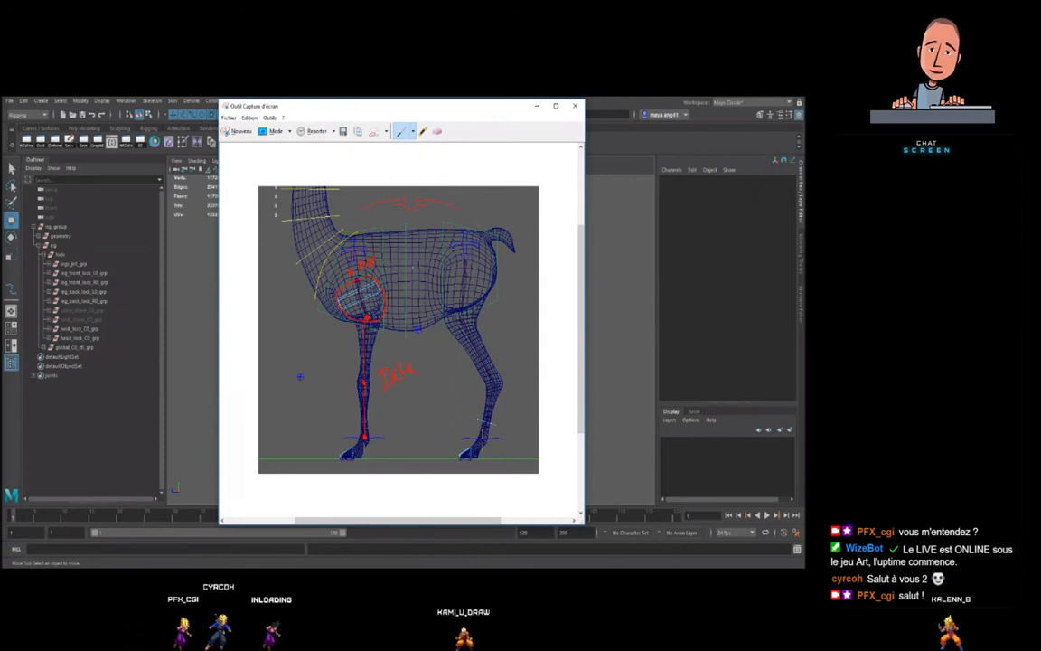
{"action": "left_click_drag", "start_coordinate": [415, 276], "coordinate": [423, 279]}
{"action": "left_click_drag", "start_coordinate": [424, 274], "coordinate": [430, 272]}
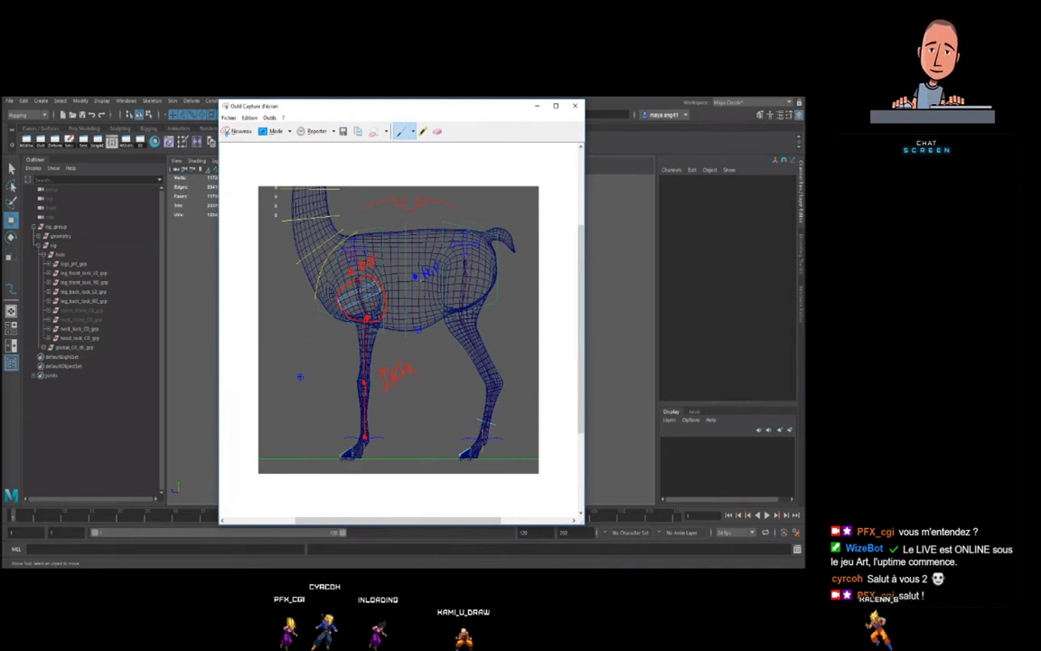
{"action": "left_click_drag", "start_coordinate": [417, 290], "coordinate": [419, 291]}
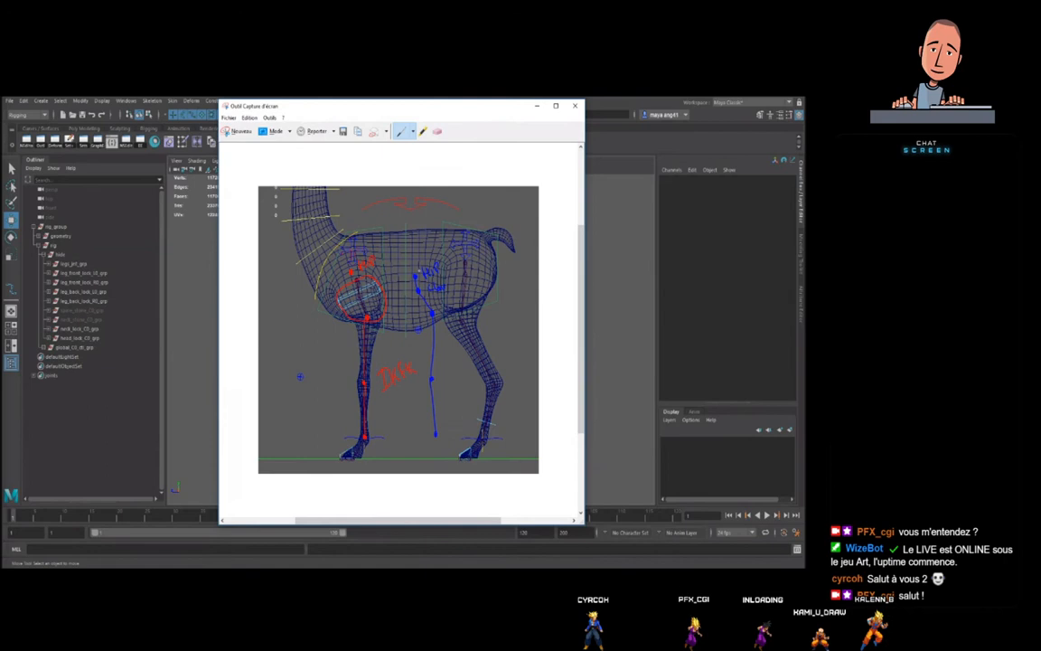
- Switch back to Maya and return to the perspective view, framing the llama's front leg and shoulder
{"action": "left_click", "coordinate": [539, 107]}
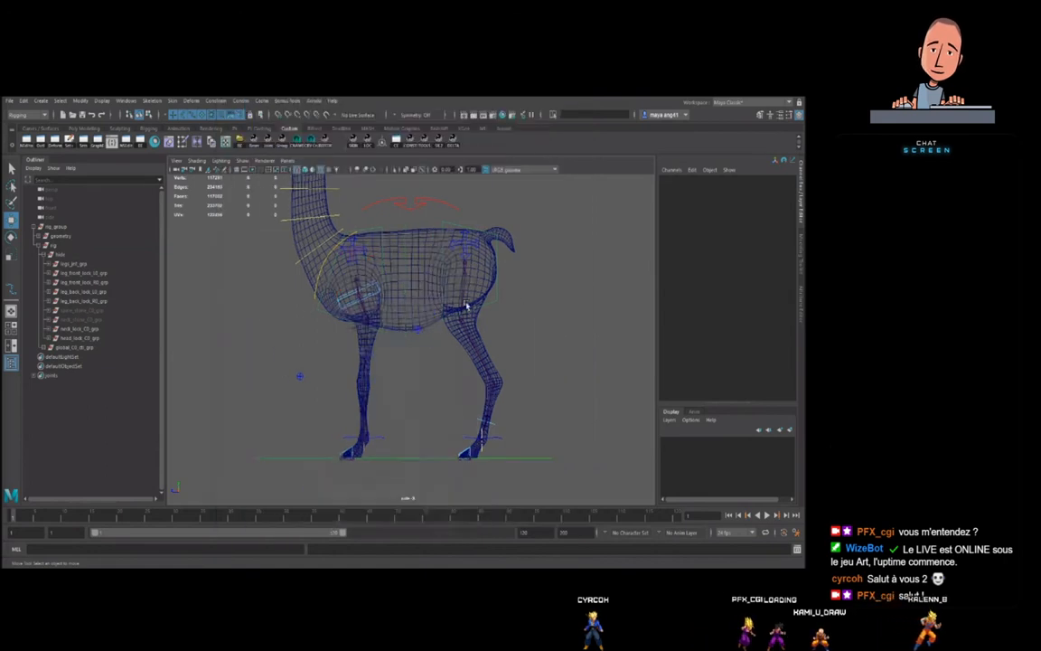
{"action": "key", "text": "space"}
{"action": "key", "text": "space"}
{"action": "left_click_drag", "start_coordinate": [408, 270], "coordinate": [448, 272], "text": "alt"}
{"action": "scroll", "coordinate": [447, 272], "scroll_direction": "up", "scroll_amount": 4}
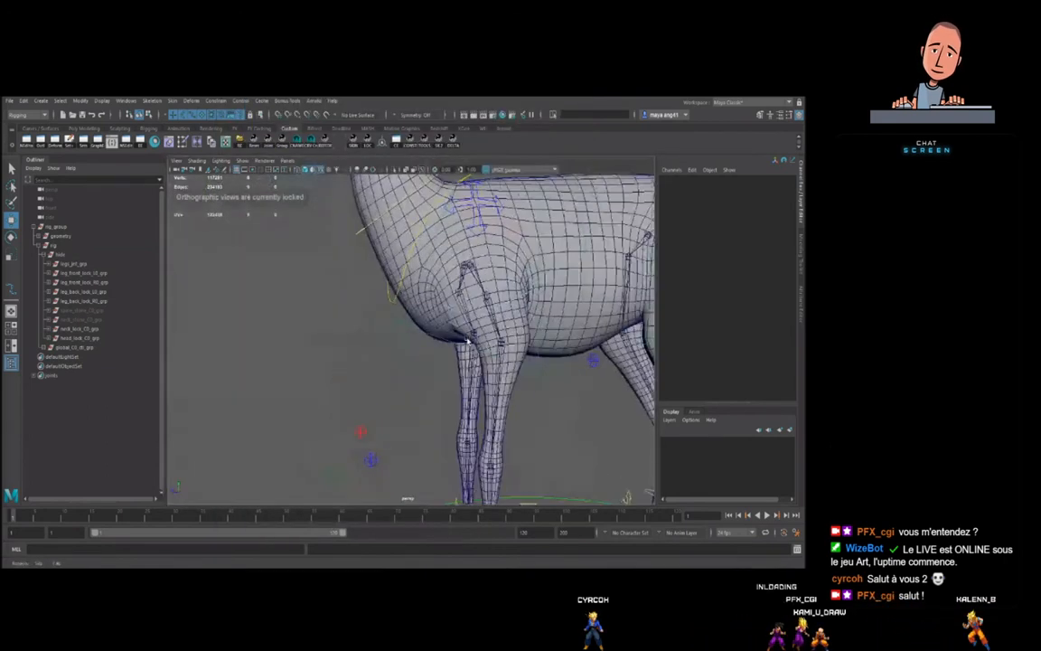
- Select a ring of body mesh vertices around the upper front leg in component mode
{"action": "left_click", "coordinate": [447, 272]}
{"action": "right_click_drag", "start_coordinate": [447, 272], "coordinate": [449, 307], "text": "alt"}
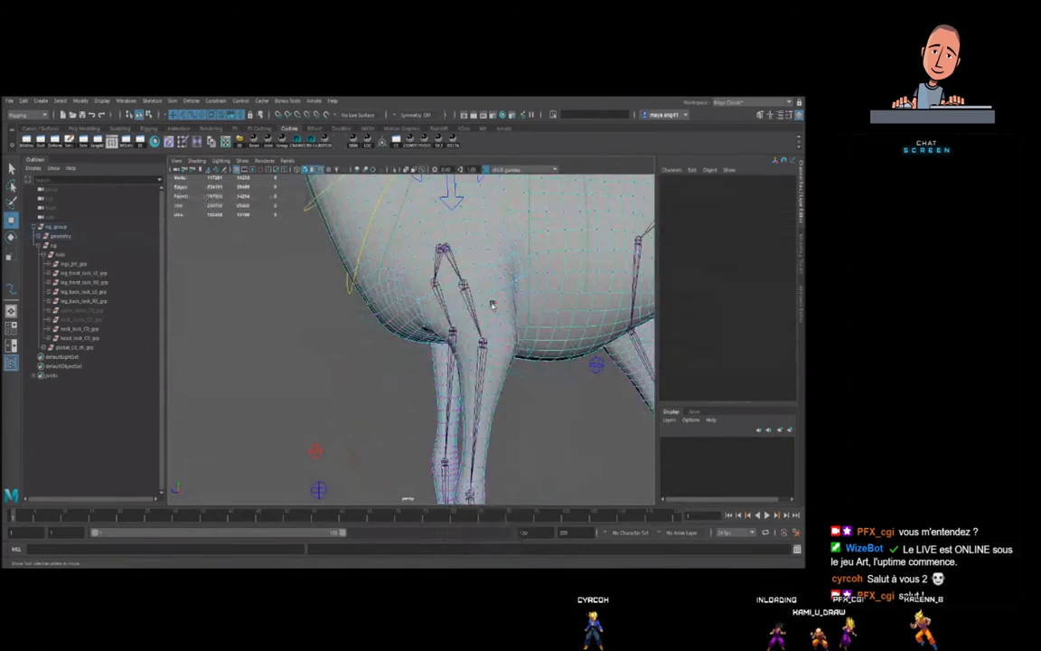
{"action": "left_click", "coordinate": [484, 306]}
{"action": "key", "text": "q"}
{"action": "double_click", "coordinate": [485, 308]}
{"action": "left_click", "coordinate": [486, 307]}
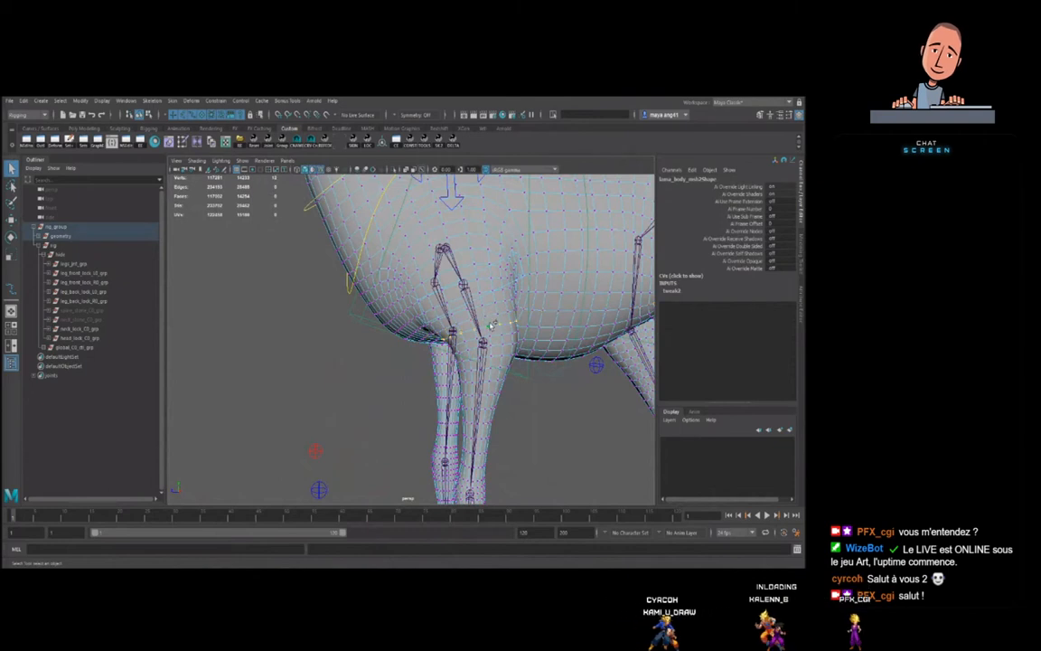
- Grow the vertex selection over the front shoulder area and examine the covered region
{"action": "key", "text": "shift+period"}
{"action": "key", "text": "shift+period"}
{"action": "left_click_drag", "start_coordinate": [468, 341], "coordinate": [482, 304], "text": "alt"}
{"action": "key", "text": "shift+period"}
{"action": "scroll", "coordinate": [509, 337], "scroll_direction": "down", "scroll_amount": 3}
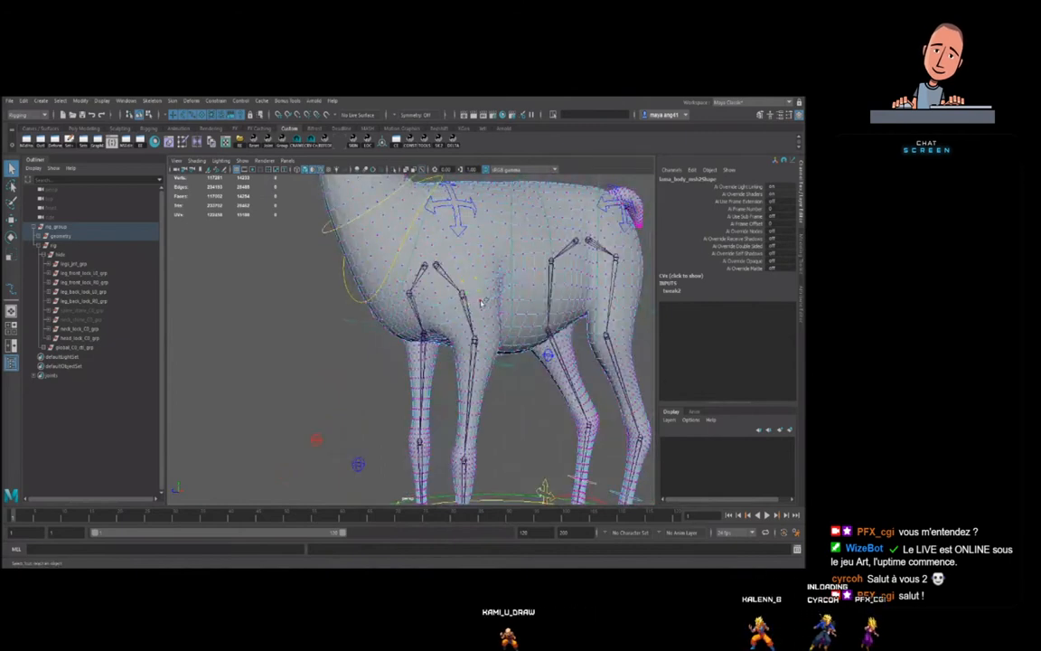
{"action": "left_click_drag", "start_coordinate": [487, 315], "coordinate": [445, 329], "text": "alt"}
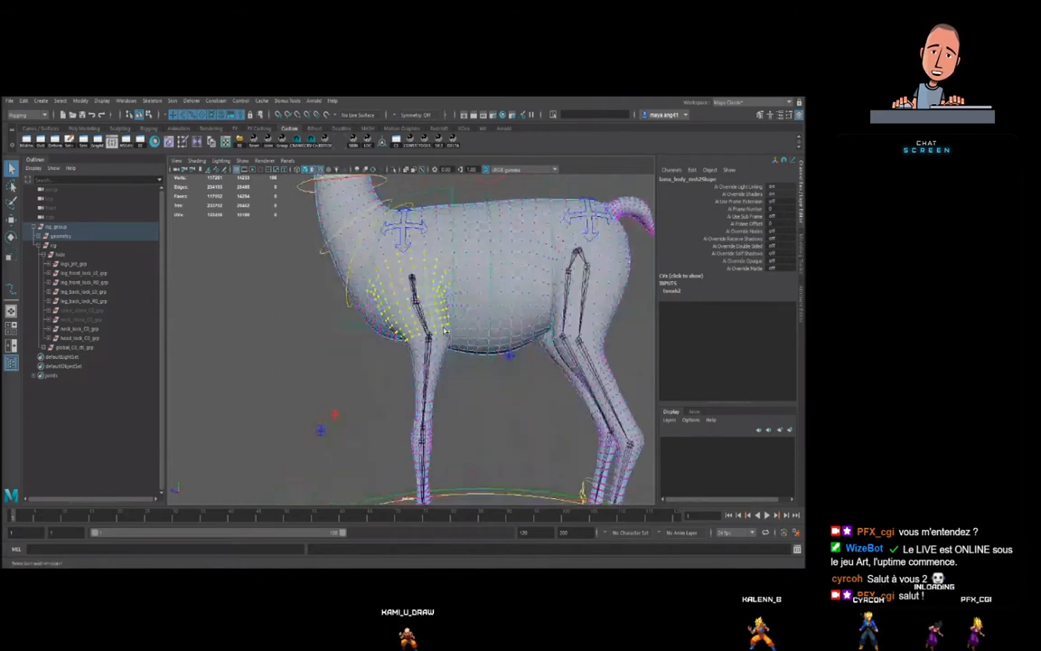
{"action": "middle_click_drag", "start_coordinate": [476, 348], "coordinate": [471, 346], "text": "alt"}
{"action": "scroll", "coordinate": [473, 348], "scroll_direction": "up", "scroll_amount": 2}
{"action": "left_click_drag", "start_coordinate": [474, 348], "coordinate": [455, 327], "text": "alt"}
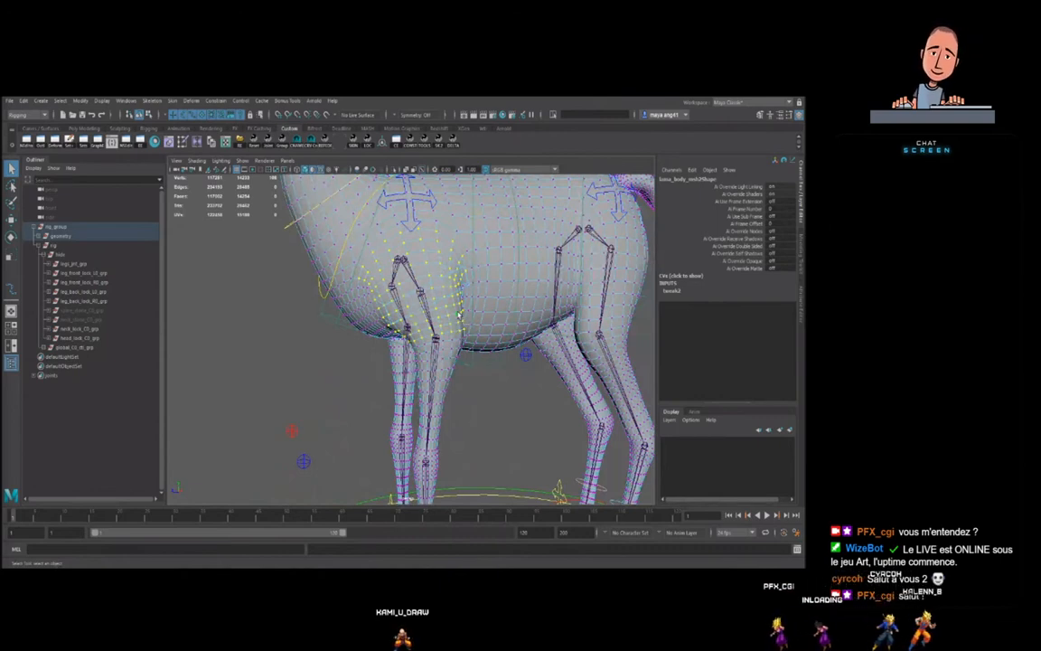
{"action": "left_click_drag", "start_coordinate": [459, 315], "coordinate": [427, 345], "text": "alt"}
{"action": "right_click_drag", "start_coordinate": [427, 345], "coordinate": [495, 346], "text": "alt"}
{"action": "left_click_drag", "start_coordinate": [495, 346], "coordinate": [456, 357], "text": "alt"}
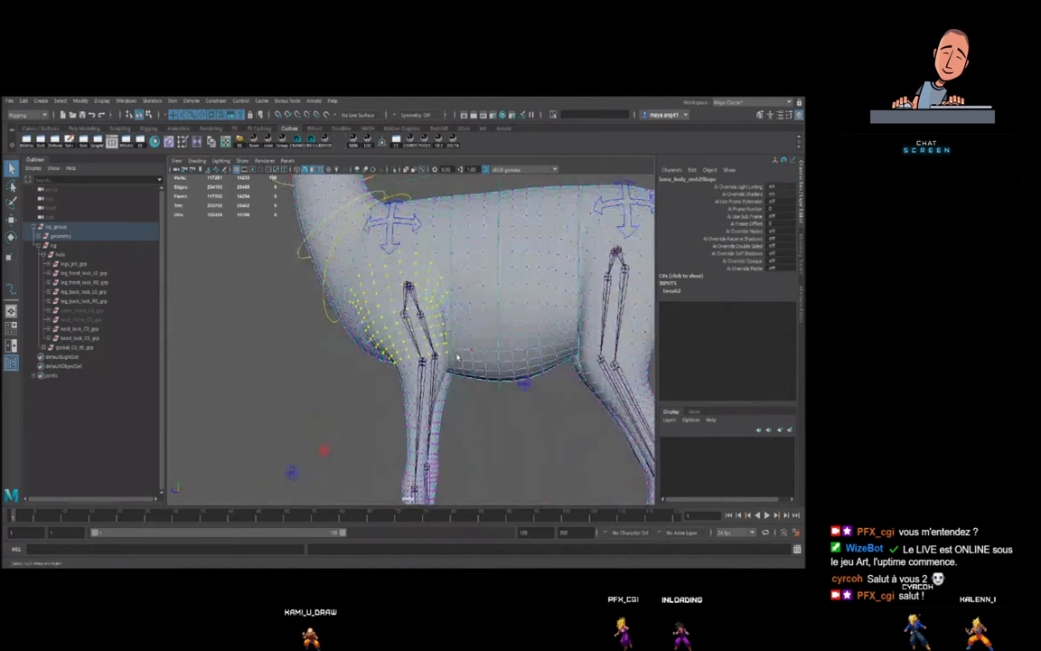
- Return to object selection and select the left front shoulder control
{"action": "key", "text": "F8"}
{"action": "right_click_drag", "start_coordinate": [433, 356], "coordinate": [389, 291], "text": "alt"}
{"action": "left_click_drag", "start_coordinate": [388, 291], "coordinate": [413, 283], "text": "alt"}
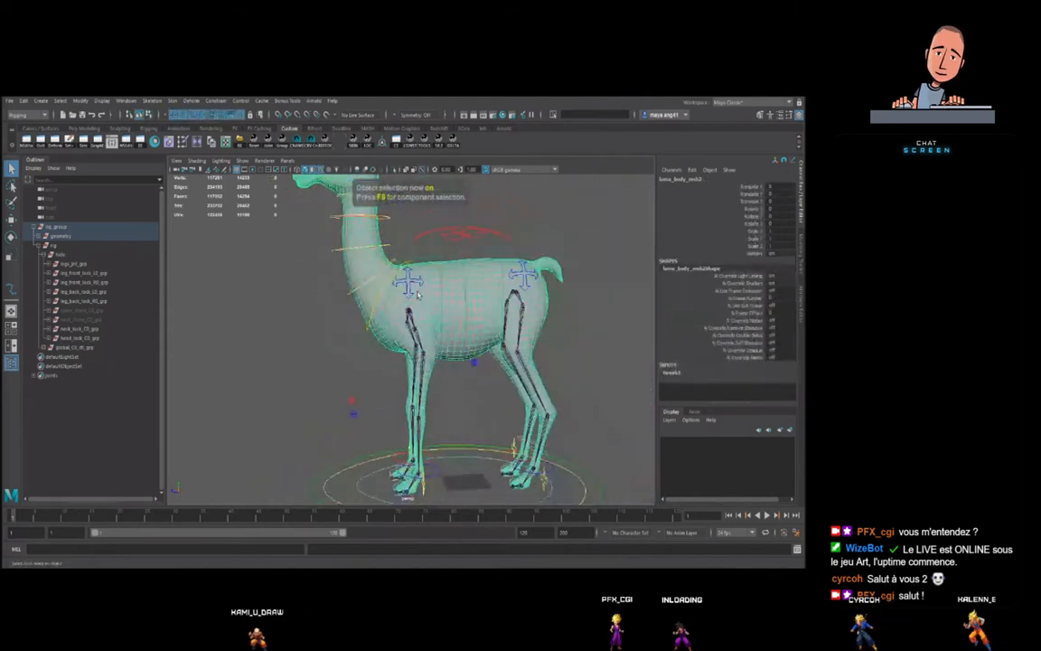
{"action": "left_click", "coordinate": [409, 282]}
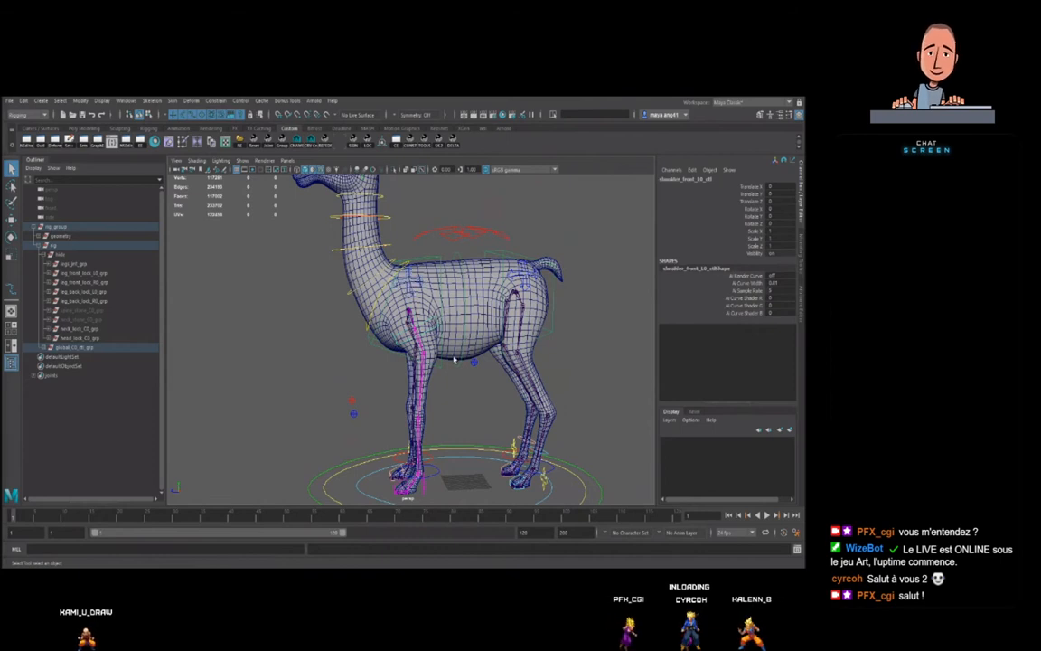
- Select the chest, pelvis and belly controls one after another to examine what each one drives
{"action": "scroll", "coordinate": [434, 324], "scroll_direction": "down", "scroll_amount": 3}
{"action": "left_click_drag", "start_coordinate": [435, 323], "coordinate": [426, 349], "text": "alt"}
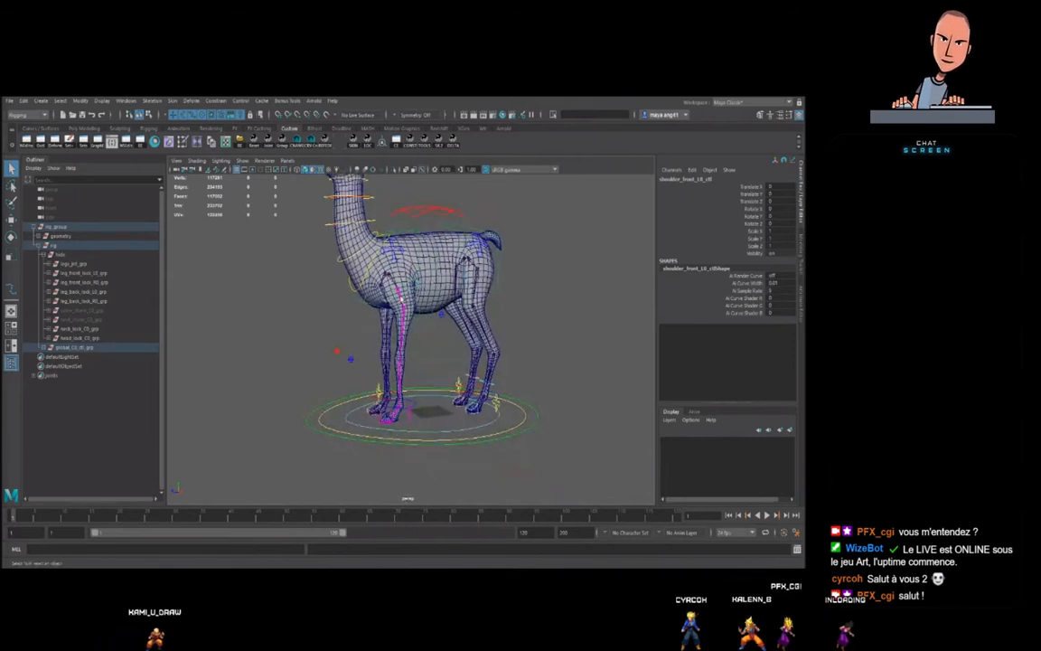
{"action": "left_click_drag", "start_coordinate": [488, 344], "coordinate": [499, 332], "text": "alt"}
{"action": "right_click_drag", "start_coordinate": [499, 332], "coordinate": [481, 366], "text": "alt"}
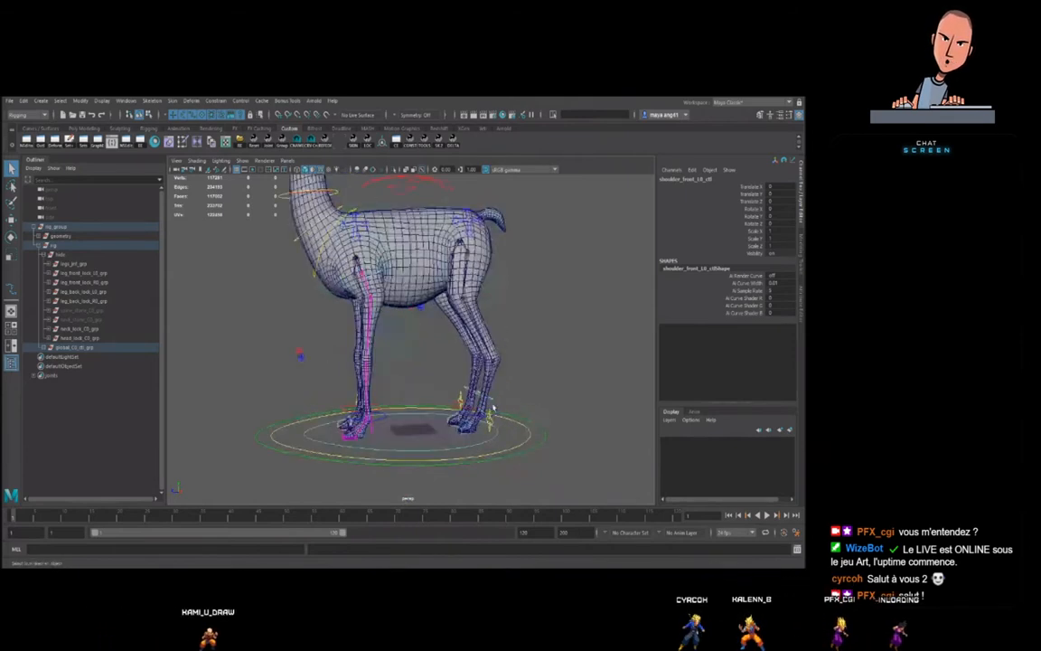
{"action": "middle_click_drag", "start_coordinate": [471, 313], "coordinate": [481, 339], "text": "alt"}
{"action": "middle_click_drag", "start_coordinate": [359, 248], "coordinate": [391, 345], "text": "alt"}
{"action": "right_click_drag", "start_coordinate": [391, 345], "coordinate": [361, 324], "text": "alt"}
{"action": "left_click", "coordinate": [412, 327]}
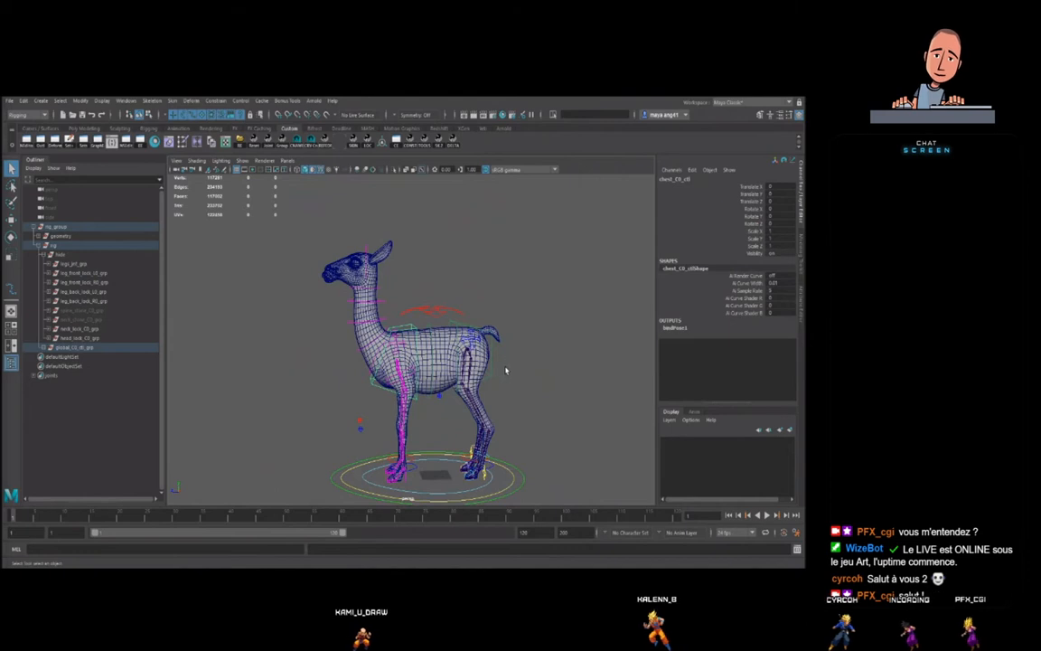
{"action": "left_click", "coordinate": [462, 322]}
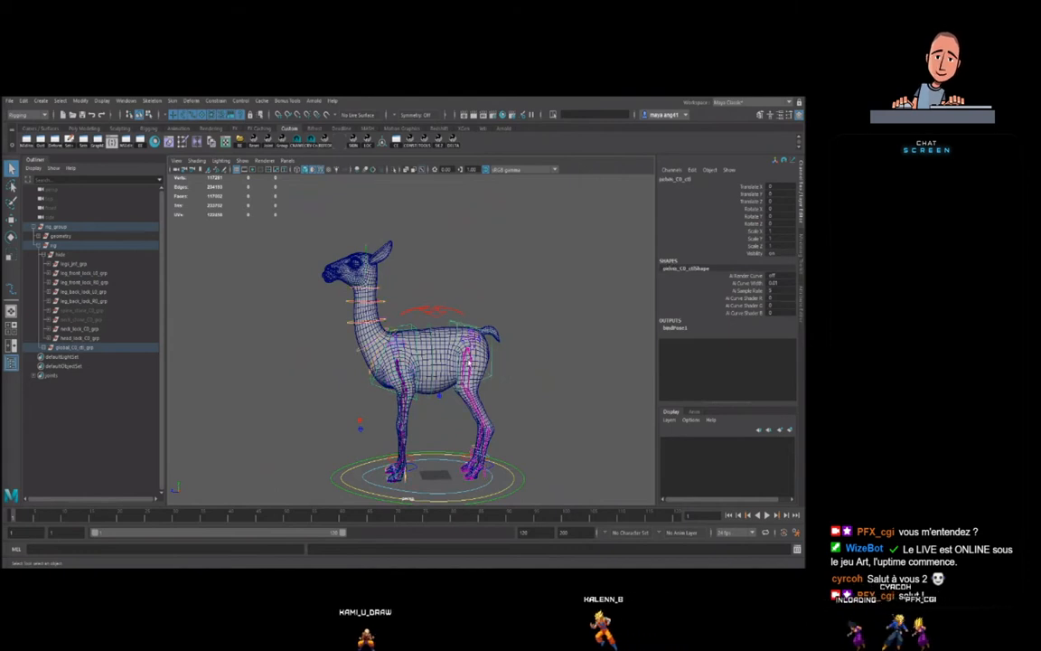
{"action": "scroll", "coordinate": [459, 329], "scroll_direction": "up", "scroll_amount": 4}
{"action": "left_click", "coordinate": [442, 333]}
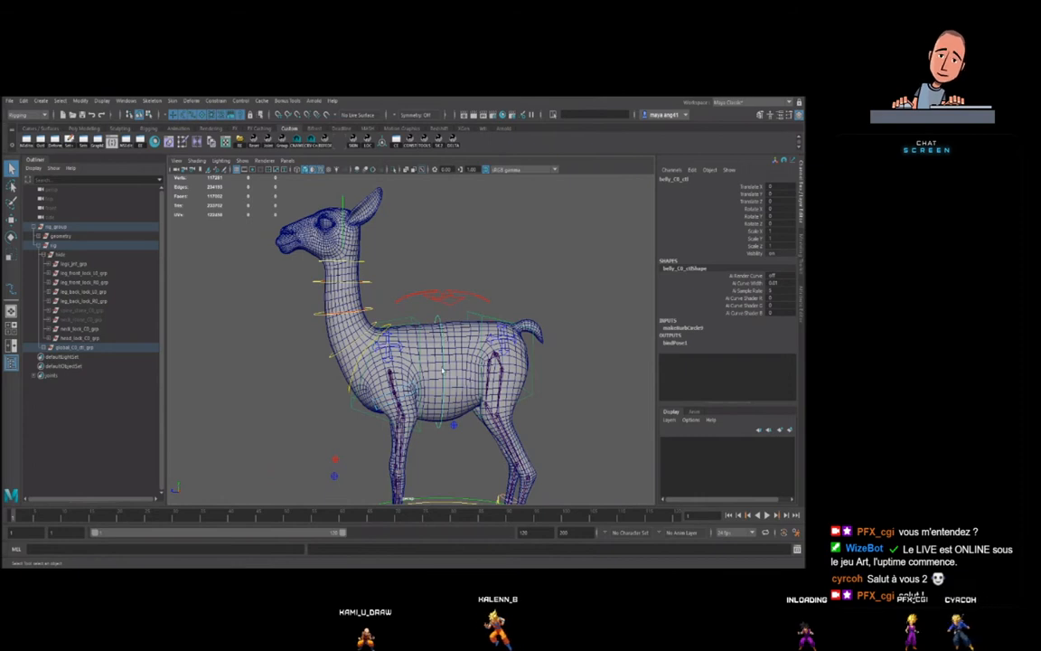
- Select the hidden spine group under the rig's hierarchy, show it and examine its joints inside the body
{"action": "middle_click_drag", "start_coordinate": [426, 373], "coordinate": [431, 365], "text": "alt"}
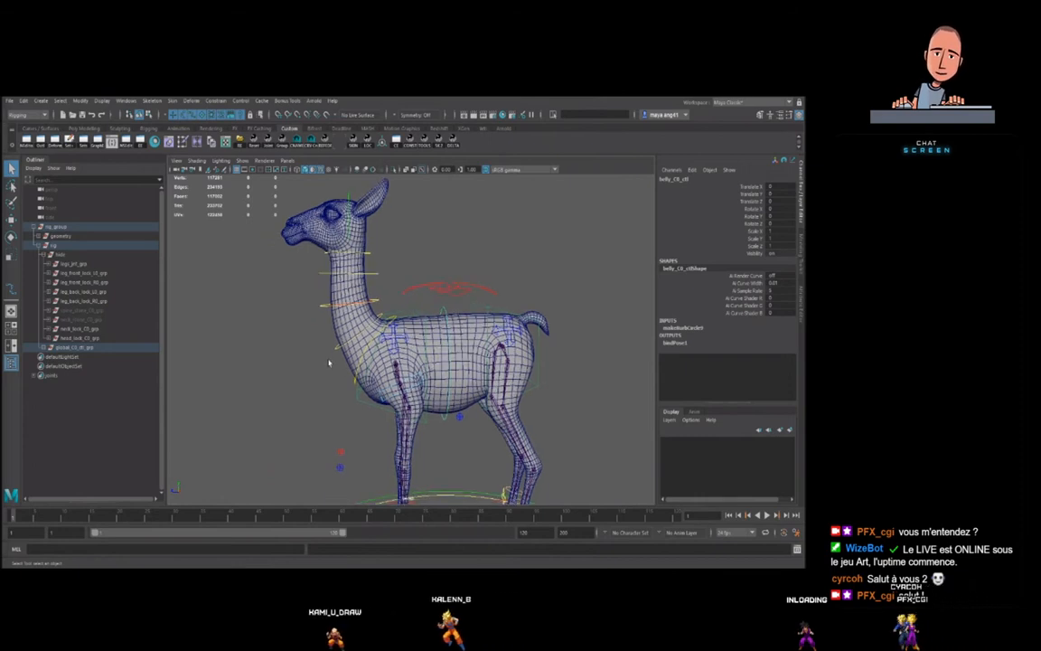
{"action": "scroll", "coordinate": [504, 375], "scroll_direction": "down", "scroll_amount": 3}
{"action": "middle_click_drag", "start_coordinate": [504, 376], "coordinate": [485, 361], "text": "alt"}
{"action": "scroll", "coordinate": [485, 361], "scroll_direction": "up", "scroll_amount": 3}
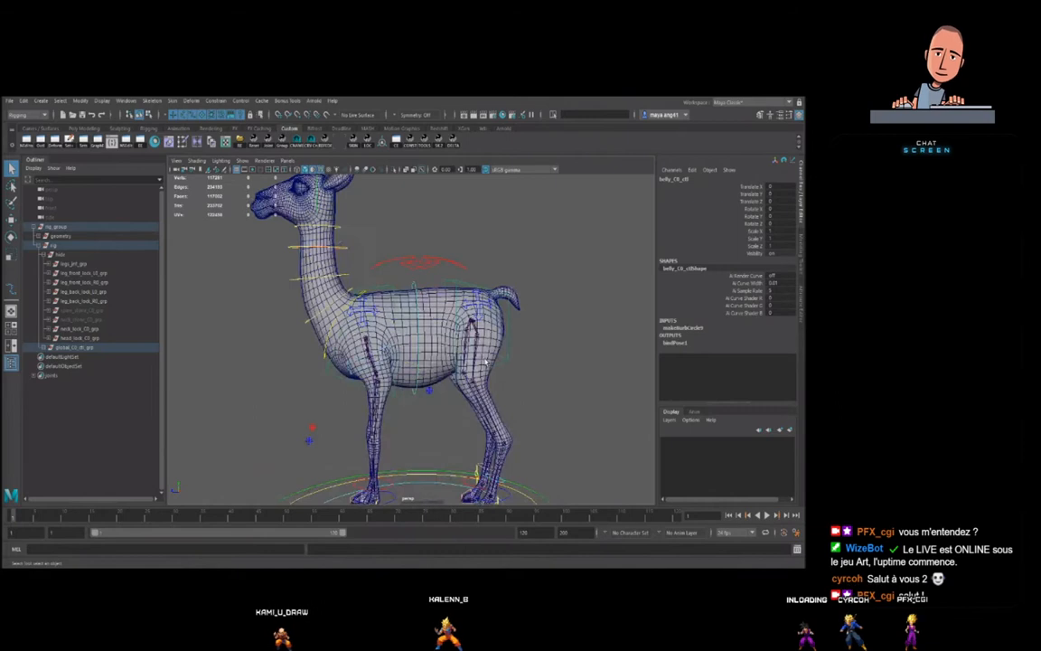
{"action": "scroll", "coordinate": [405, 346], "scroll_direction": "down", "scroll_amount": 3}
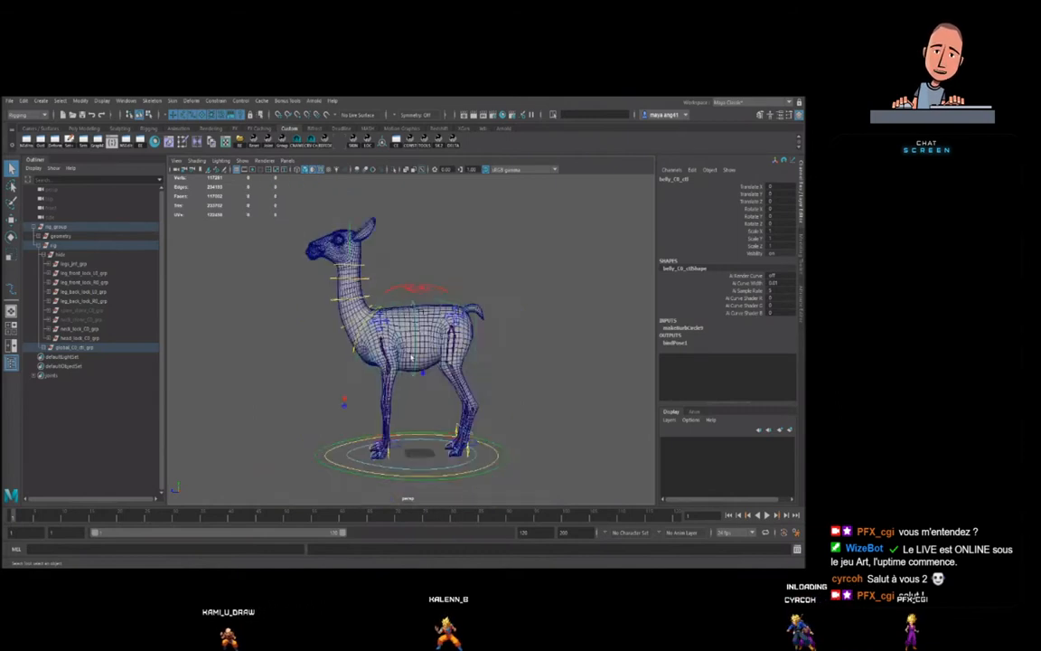
{"action": "scroll", "coordinate": [409, 353], "scroll_direction": "up", "scroll_amount": 2}
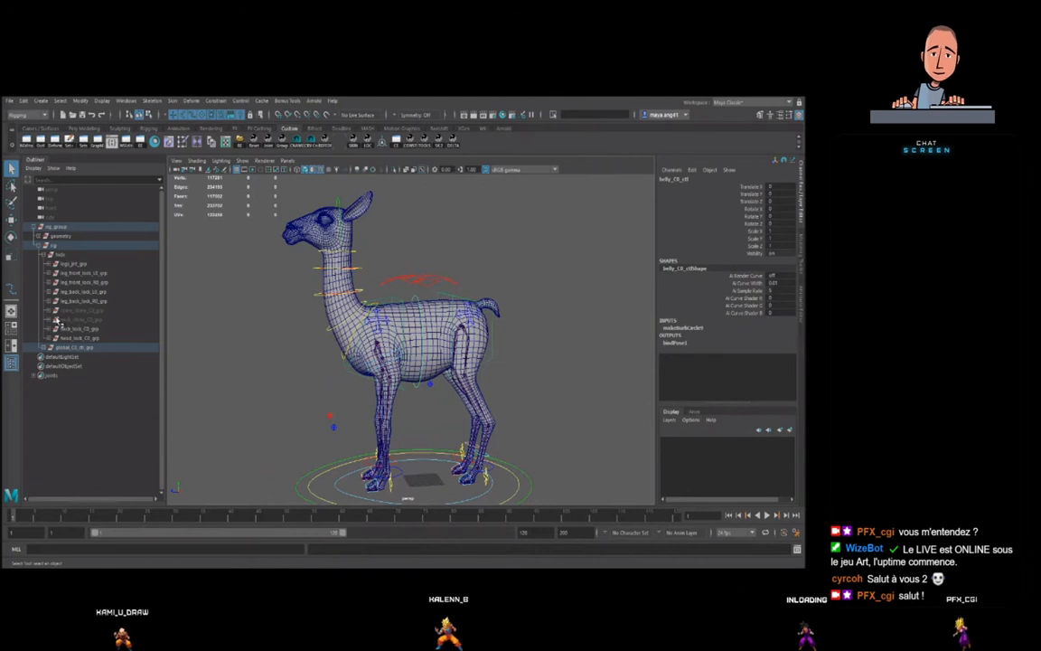
{"action": "left_click", "coordinate": [79, 312]}
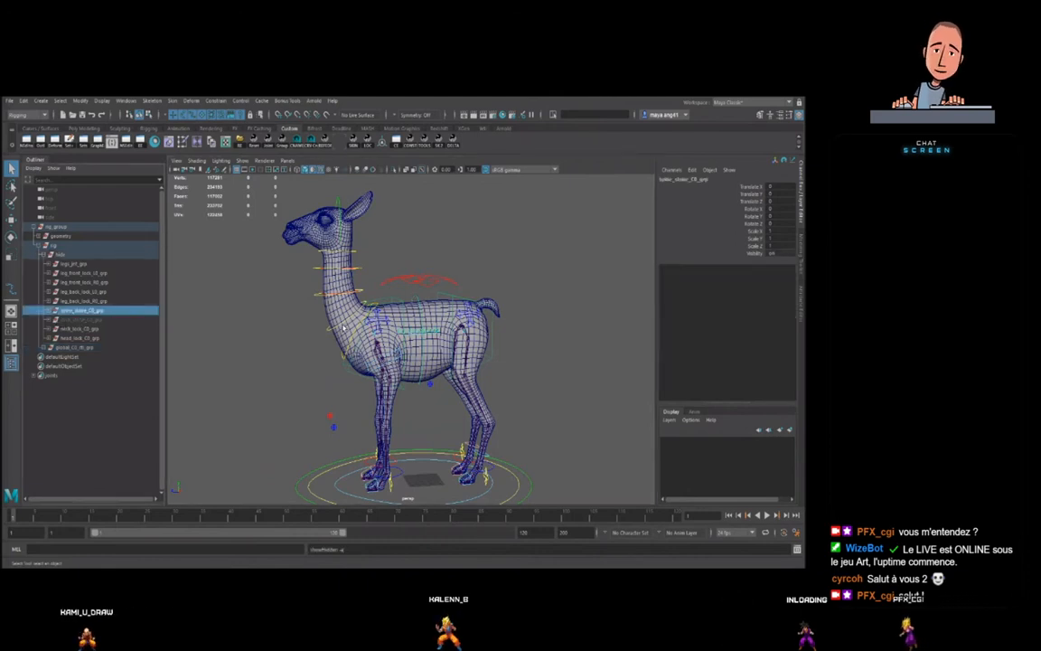
{"action": "scroll", "coordinate": [440, 324], "scroll_direction": "up", "scroll_amount": 3}
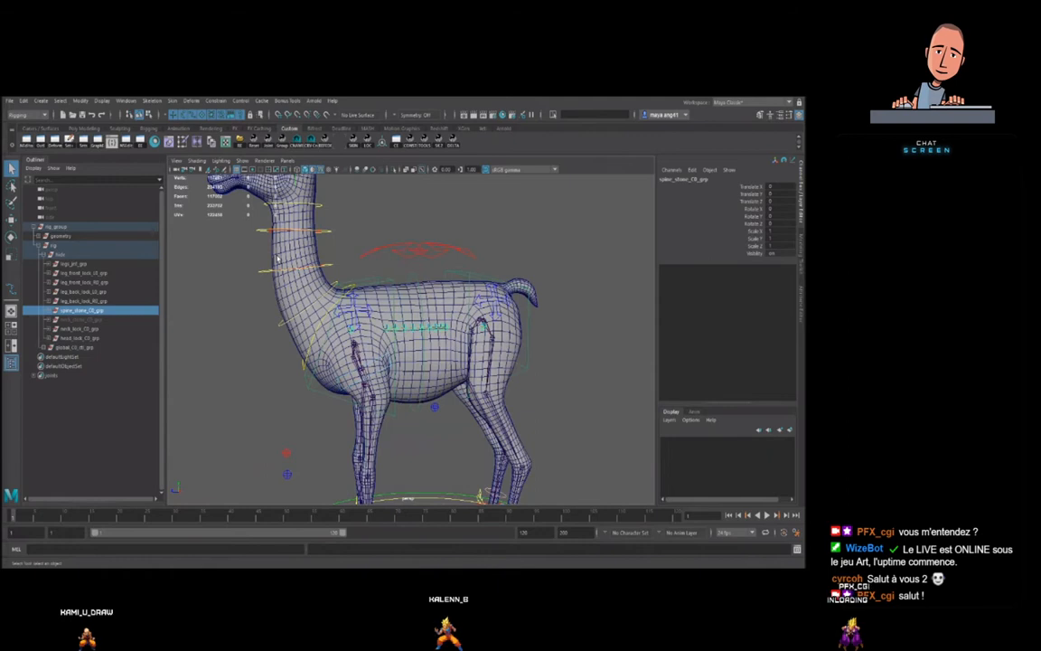
{"action": "scroll", "coordinate": [542, 379], "scroll_direction": "down", "scroll_amount": 4}
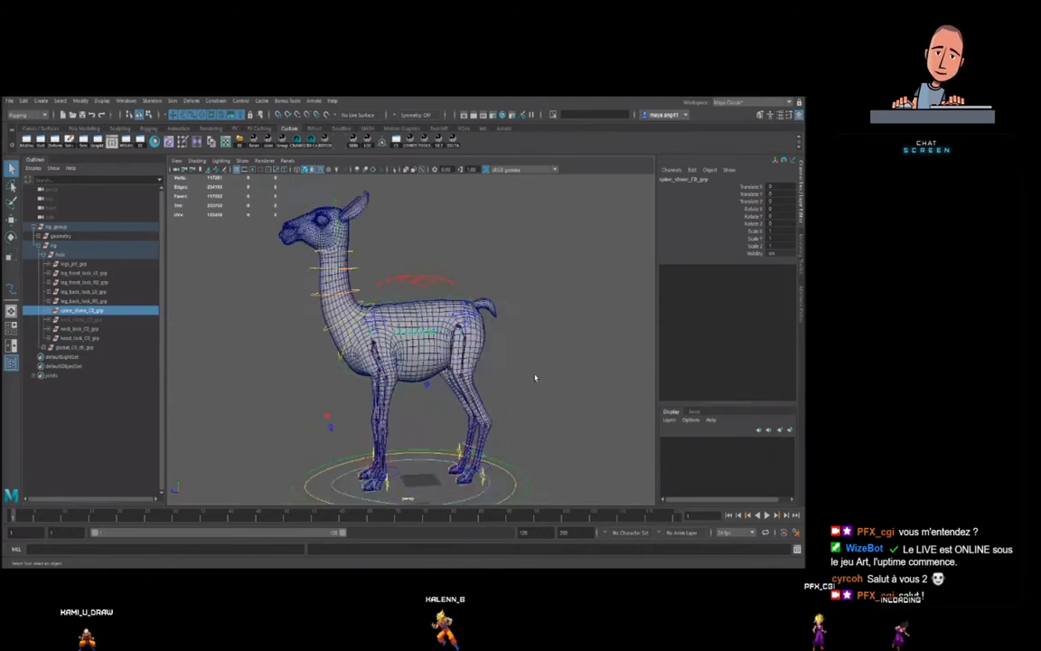
- Check the pelvis control and hide the geometry group to expose the rig's joints and controls
{"action": "scroll", "coordinate": [478, 350], "scroll_direction": "up", "scroll_amount": 3}
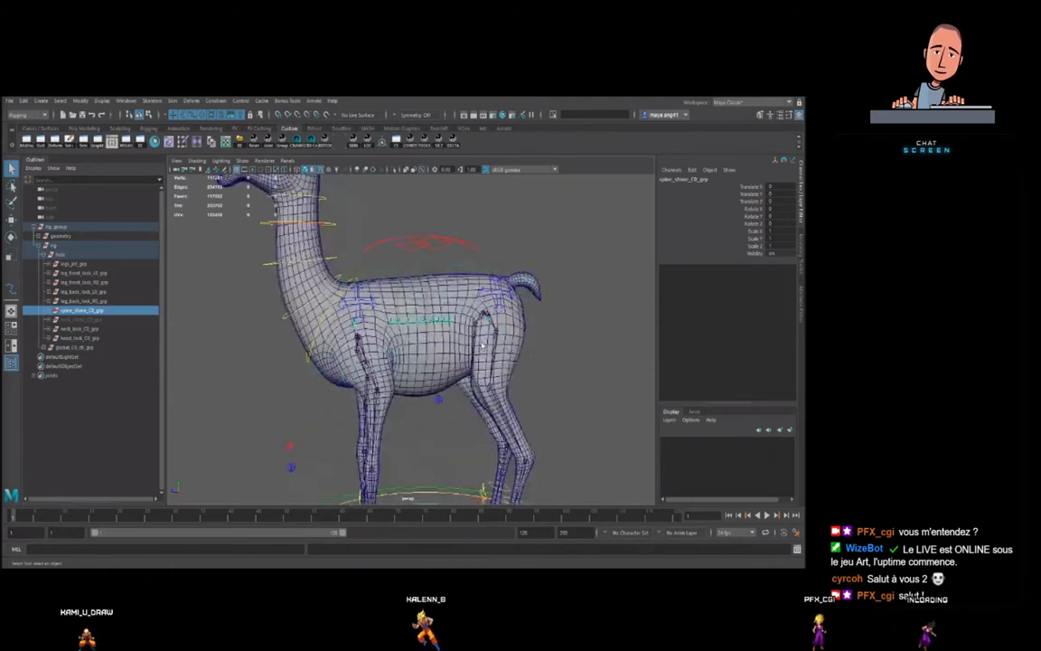
{"action": "left_click", "coordinate": [469, 269]}
{"action": "left_click_drag", "start_coordinate": [413, 316], "coordinate": [432, 323], "text": "alt"}
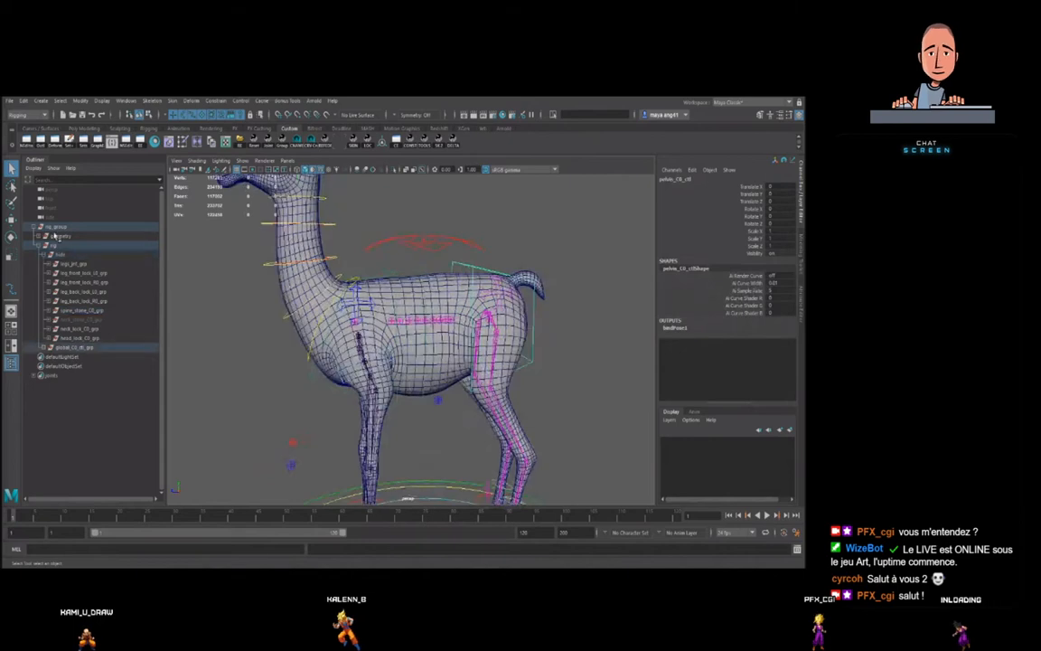
{"action": "left_click", "coordinate": [57, 236]}
{"action": "key", "text": "ctrl+h"}
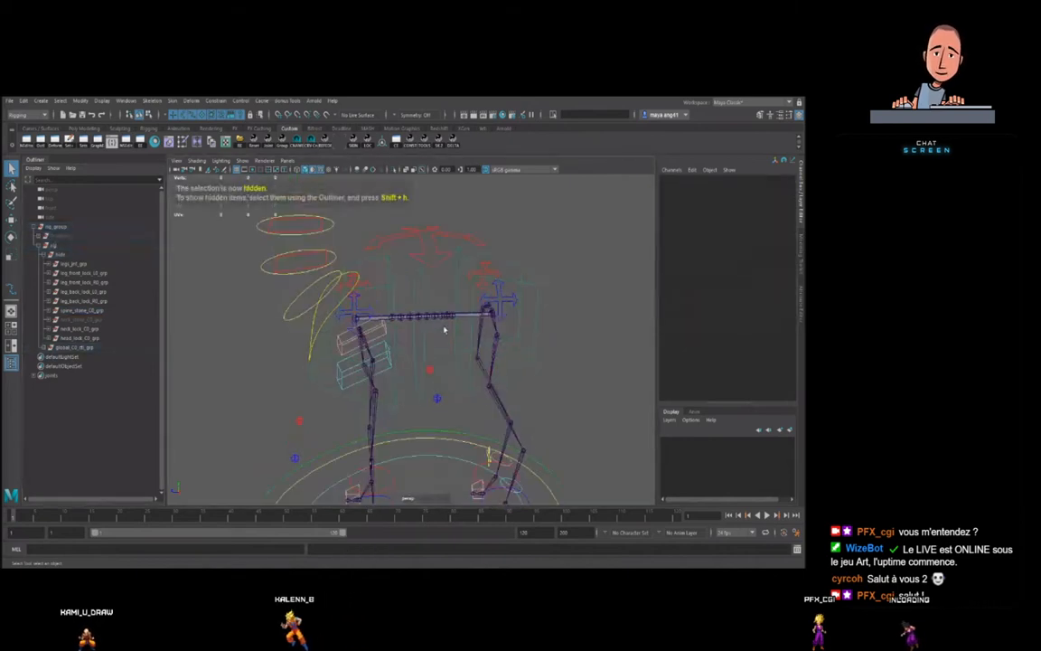
- Move the pelvis control to test how the spine and back legs follow, and undo the move
{"action": "left_click", "coordinate": [456, 315]}
{"action": "left_click_drag", "start_coordinate": [432, 338], "coordinate": [476, 344], "text": "alt"}
{"action": "right_click_drag", "start_coordinate": [477, 344], "coordinate": [500, 335], "text": "alt"}
{"action": "left_click", "coordinate": [519, 288]}
{"action": "left_click_drag", "start_coordinate": [500, 334], "coordinate": [463, 326], "text": "alt"}
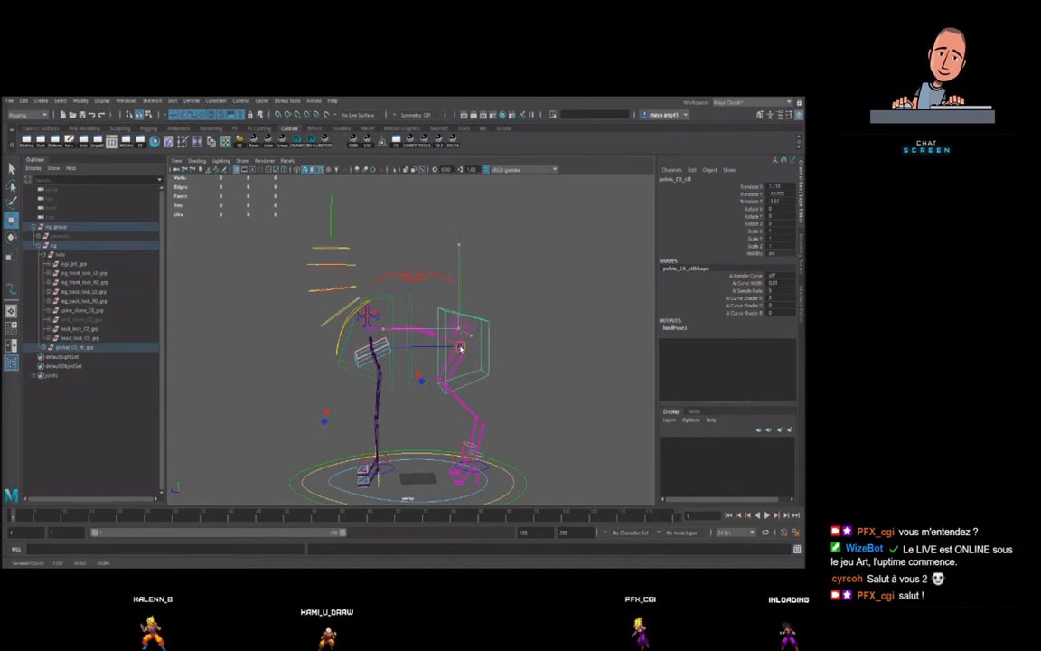
{"action": "key", "text": "ctrl+z"}
{"action": "right_click_drag", "start_coordinate": [460, 365], "coordinate": [474, 360], "text": "alt"}
{"action": "mouse_move", "coordinate": [474, 360]}
{"action": "left_mouse_down", "text": "alt"}
{"action": "mouse_move", "coordinate": [480, 309]}
{"action": "mouse_move", "coordinate": [473, 352]}
{"action": "left_mouse_up", "text": "alt"}
{"action": "key", "text": "ctrl+z"}
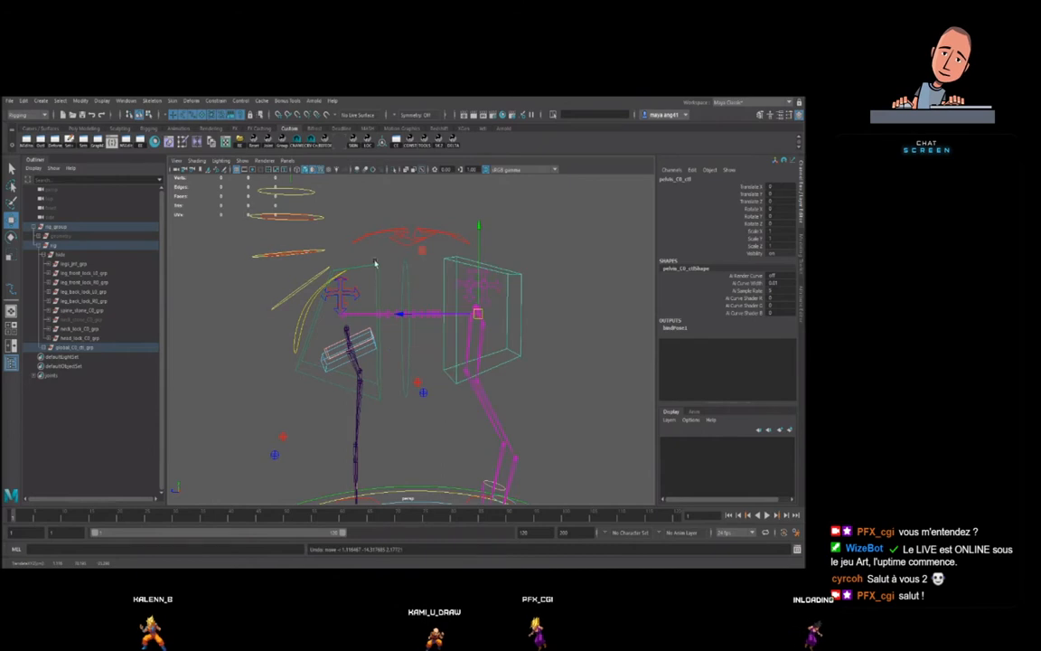
- Move the chest control to test how the front of the spine and the front legs follow, and undo the move
{"action": "left_click", "coordinate": [376, 262]}
{"action": "right_click_drag", "start_coordinate": [376, 263], "coordinate": [367, 291], "text": "alt"}
{"action": "mouse_move", "coordinate": [355, 319]}
{"action": "left_mouse_down"}
{"action": "mouse_move", "coordinate": [349, 348]}
{"action": "mouse_move", "coordinate": [353, 310]}
{"action": "mouse_move", "coordinate": [347, 338]}
{"action": "left_mouse_up"}
{"action": "key", "text": "ctrl+z"}
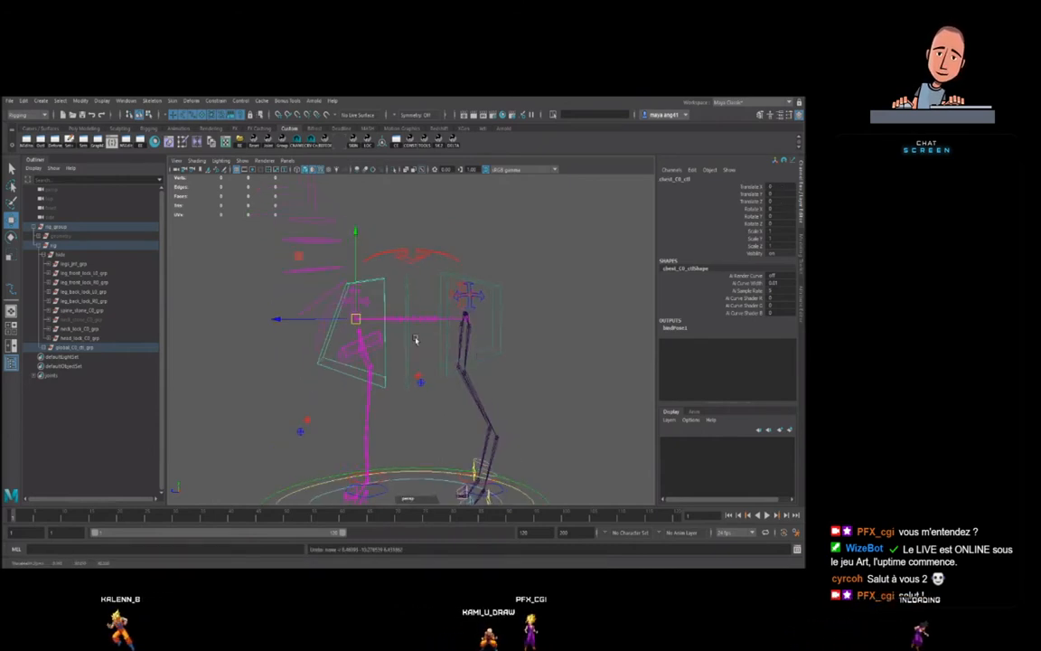
- Move the belly control vertically to test the bend in the middle of the spine, and undo the move
{"action": "left_click", "coordinate": [410, 326]}
{"action": "left_click_drag", "start_coordinate": [406, 299], "coordinate": [407, 301]}
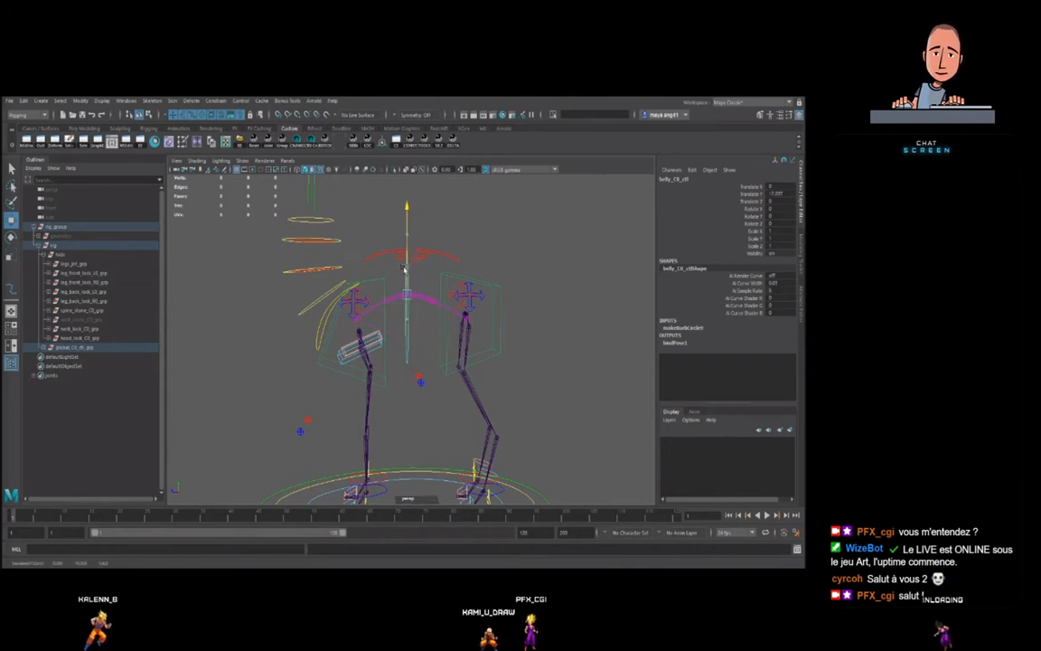
{"action": "mouse_move", "coordinate": [402, 283]}
{"action": "left_mouse_down"}
{"action": "mouse_move", "coordinate": [410, 252]}
{"action": "mouse_move", "coordinate": [410, 278]}
{"action": "left_mouse_up"}
{"action": "key", "text": "ctrl+z"}
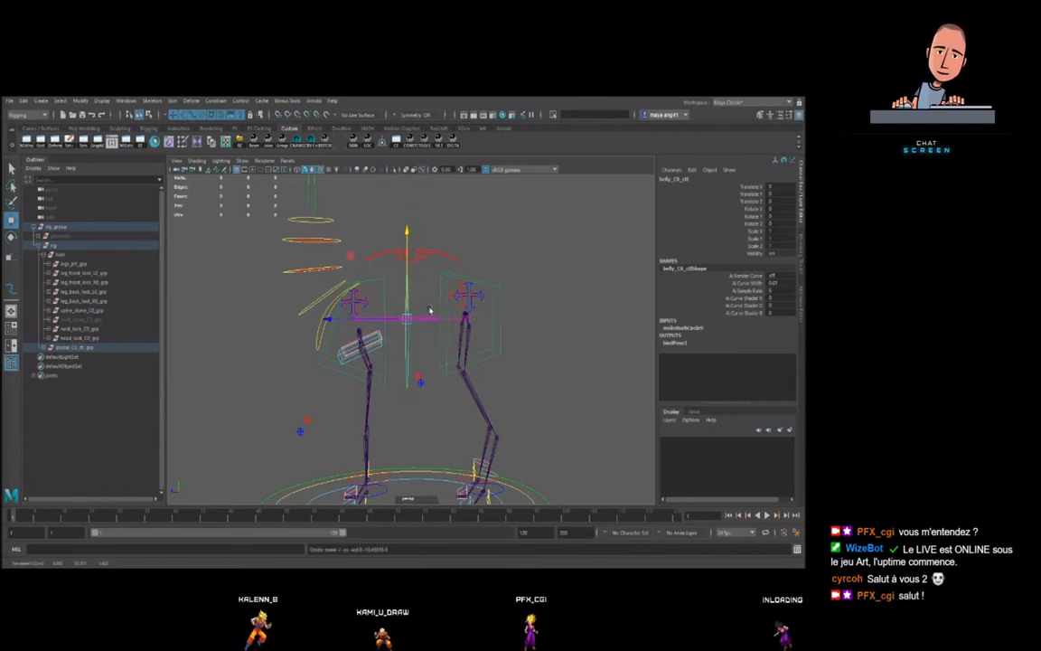
{"action": "mouse_move", "coordinate": [432, 348]}
{"action": "left_mouse_down", "text": "alt"}
{"action": "mouse_move", "coordinate": [409, 342]}
{"action": "mouse_move", "coordinate": [420, 336]}
{"action": "left_mouse_up", "text": "alt"}
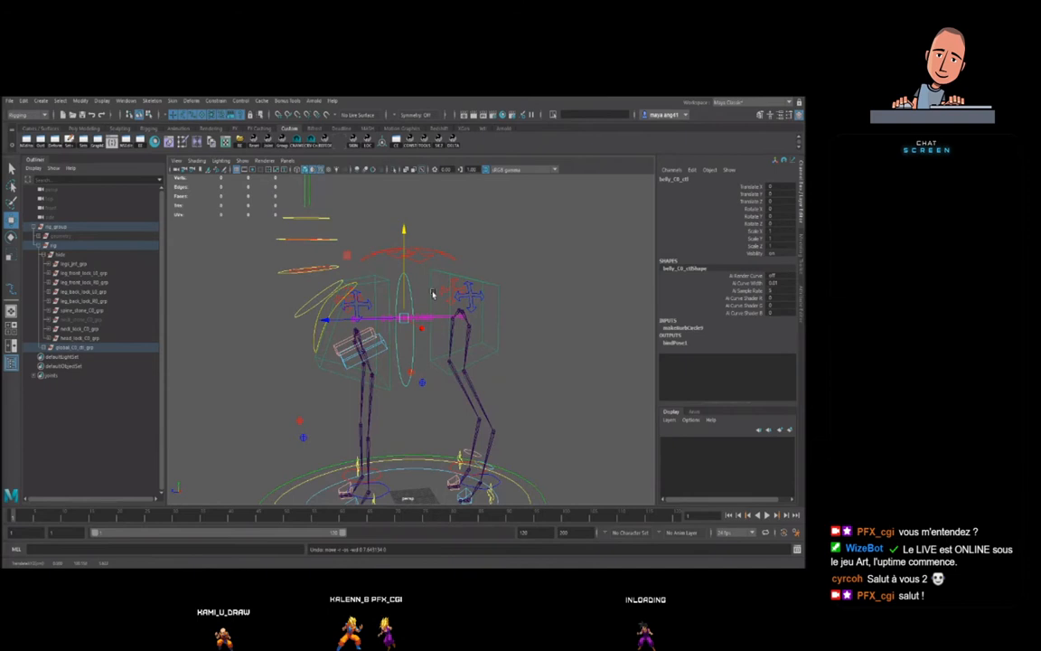
{"action": "left_click_drag", "start_coordinate": [410, 269], "coordinate": [445, 314], "text": "alt"}
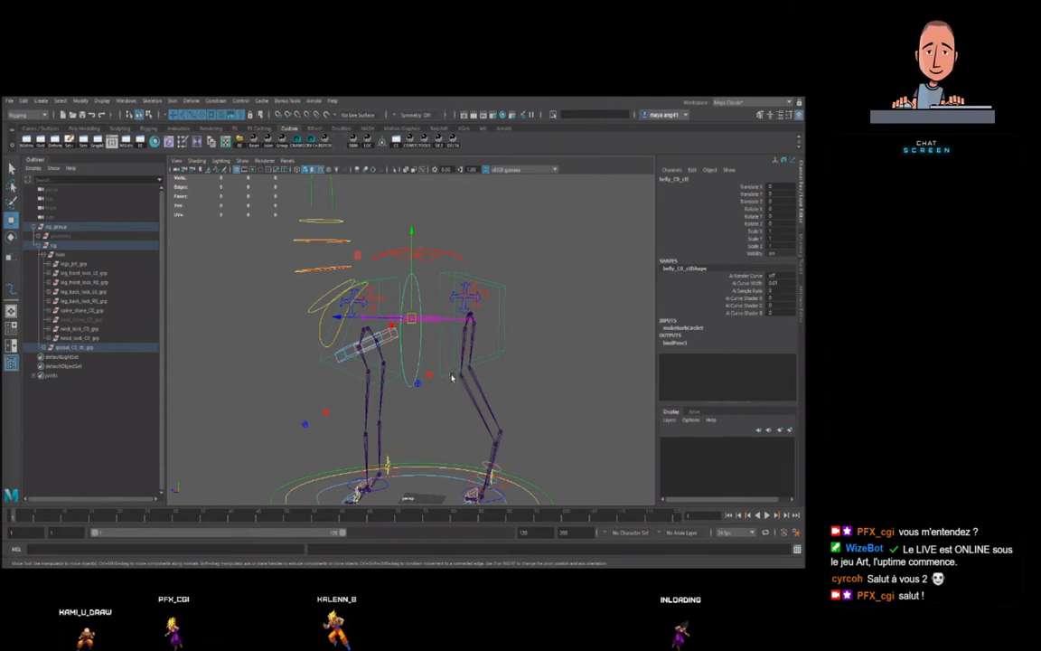
- Lower the pelvis control and raise the chest control to test the combined spine bend, undo the moves and clear the selection
{"action": "left_click_drag", "start_coordinate": [417, 277], "coordinate": [503, 322]}
{"action": "left_click_drag", "start_coordinate": [456, 274], "coordinate": [458, 293]}
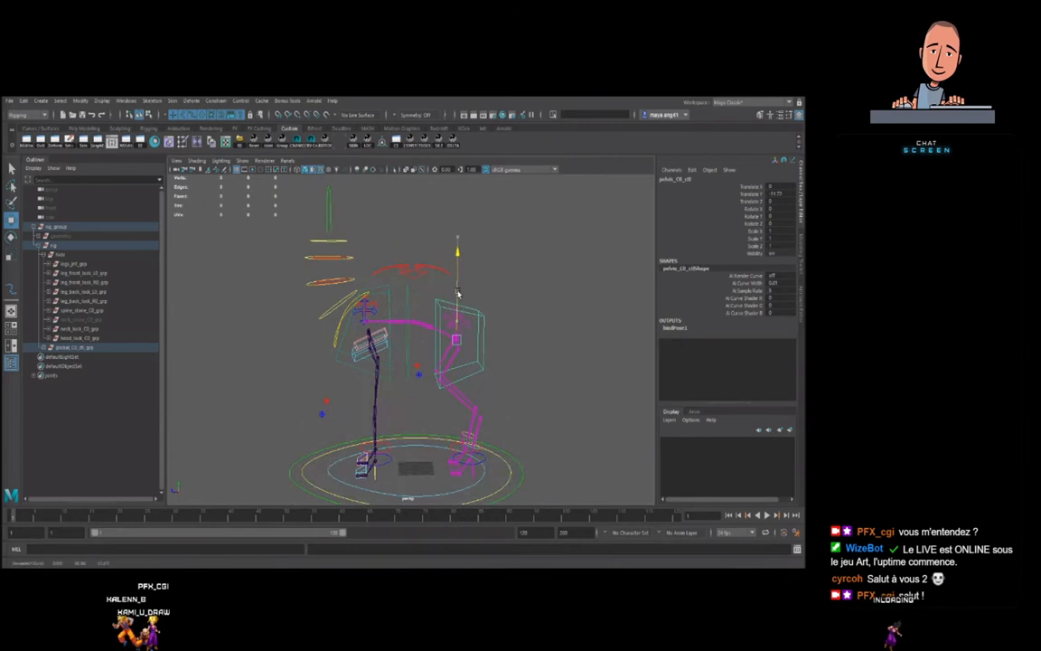
{"action": "left_click", "coordinate": [389, 293]}
{"action": "left_click_drag", "start_coordinate": [363, 273], "coordinate": [361, 252]}
{"action": "left_click_drag", "start_coordinate": [357, 296], "coordinate": [363, 254]}
{"action": "mouse_move", "coordinate": [440, 302]}
{"action": "left_mouse_down", "text": "alt"}
{"action": "mouse_move", "coordinate": [462, 307]}
{"action": "mouse_move", "coordinate": [441, 321]}
{"action": "left_mouse_up", "text": "alt"}
{"action": "key", "text": "ctrl+z"}
{"action": "left_click", "coordinate": [488, 324]}
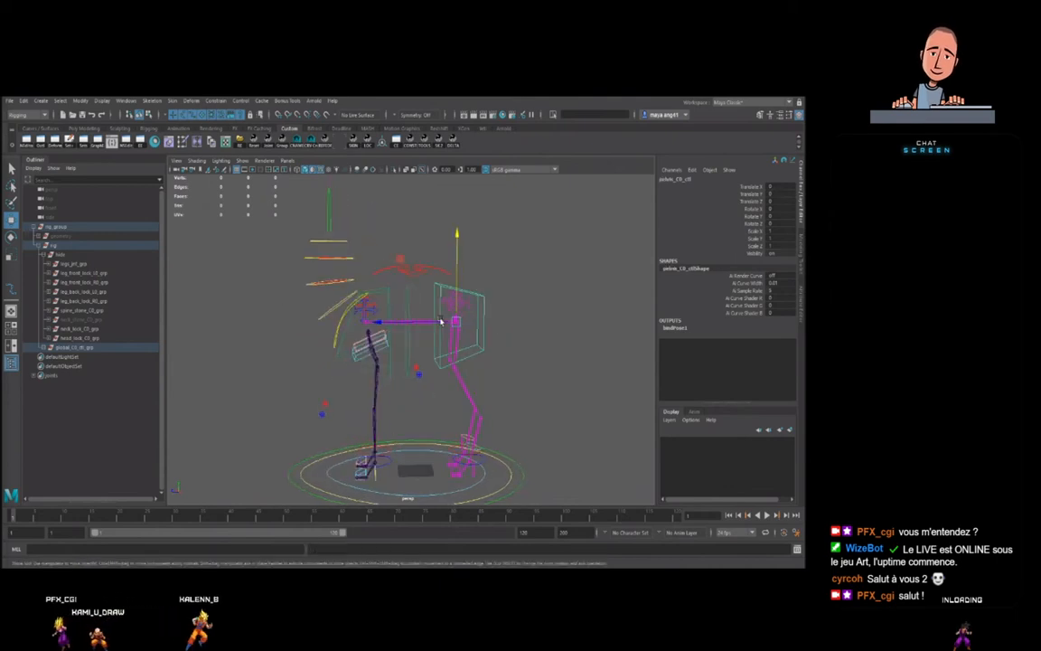
{"action": "left_click", "coordinate": [495, 344]}
{"action": "scroll", "coordinate": [418, 325], "scroll_direction": "down", "scroll_amount": 3}
{"action": "scroll", "coordinate": [420, 313], "scroll_direction": "up", "scroll_amount": 3}
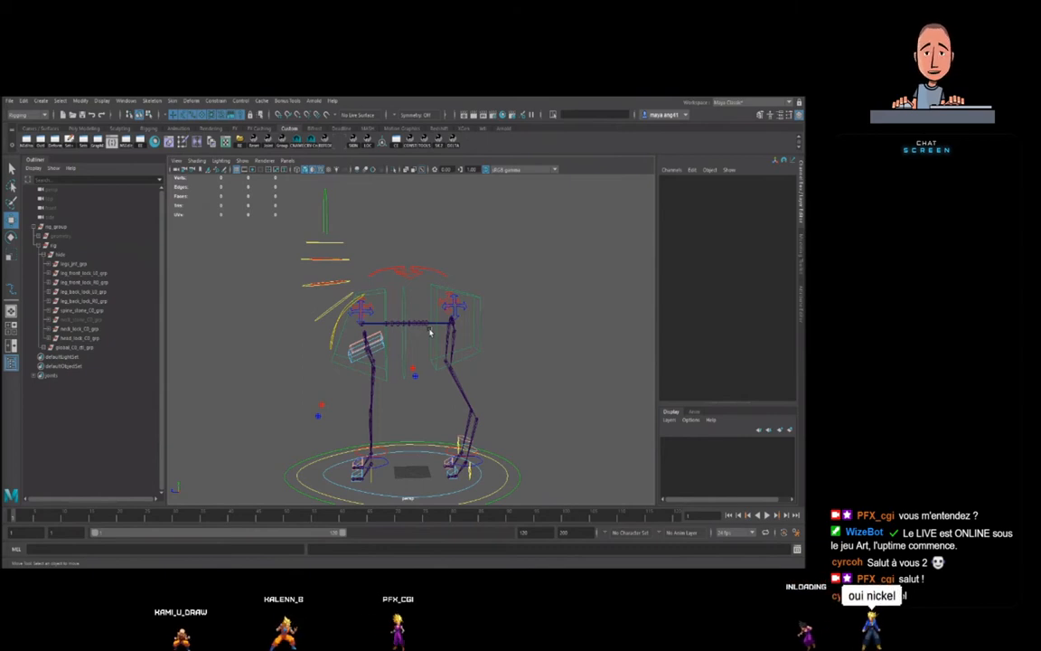
- Push the belly control down and up to test the spine's curvature, undo the moves and deselect the control
{"action": "left_click", "coordinate": [407, 292]}
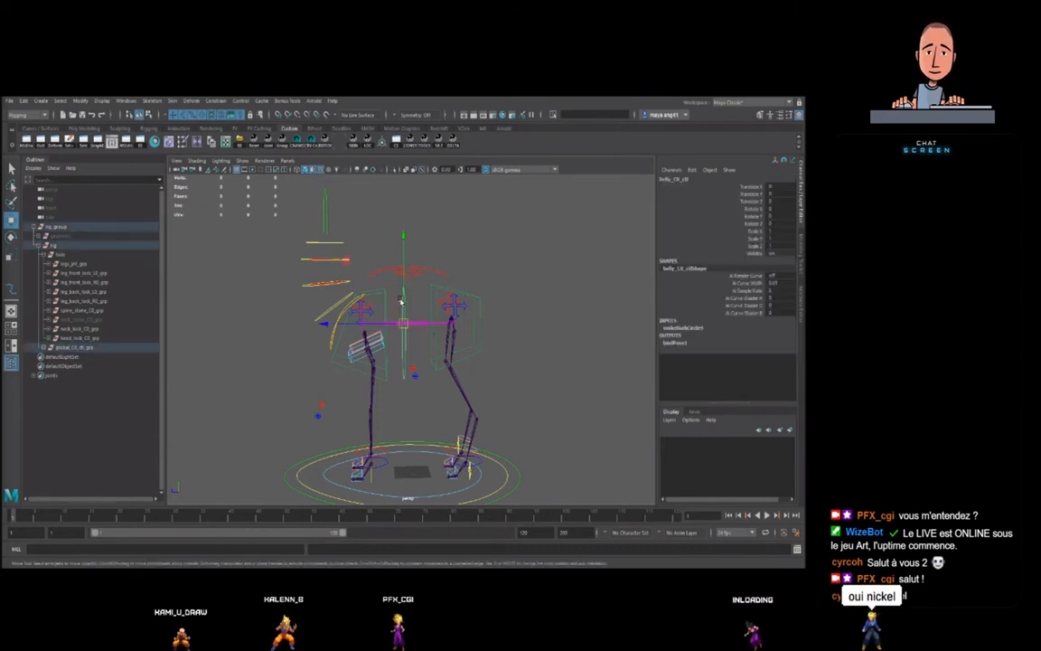
{"action": "left_click_drag", "start_coordinate": [403, 270], "coordinate": [418, 303]}
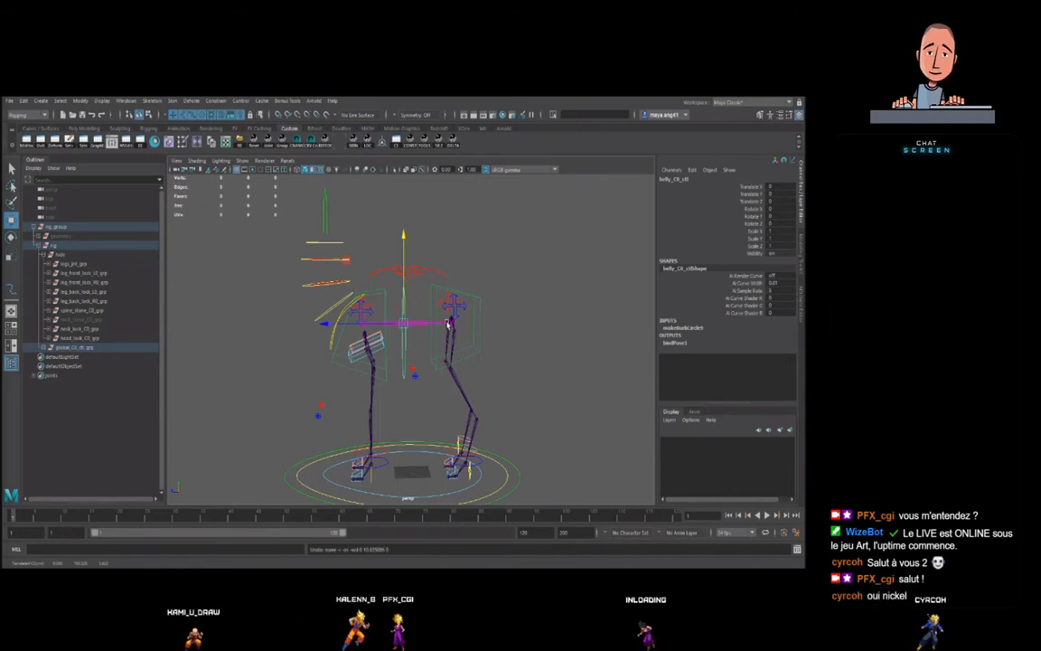
{"action": "left_click_drag", "start_coordinate": [405, 251], "coordinate": [406, 273]}
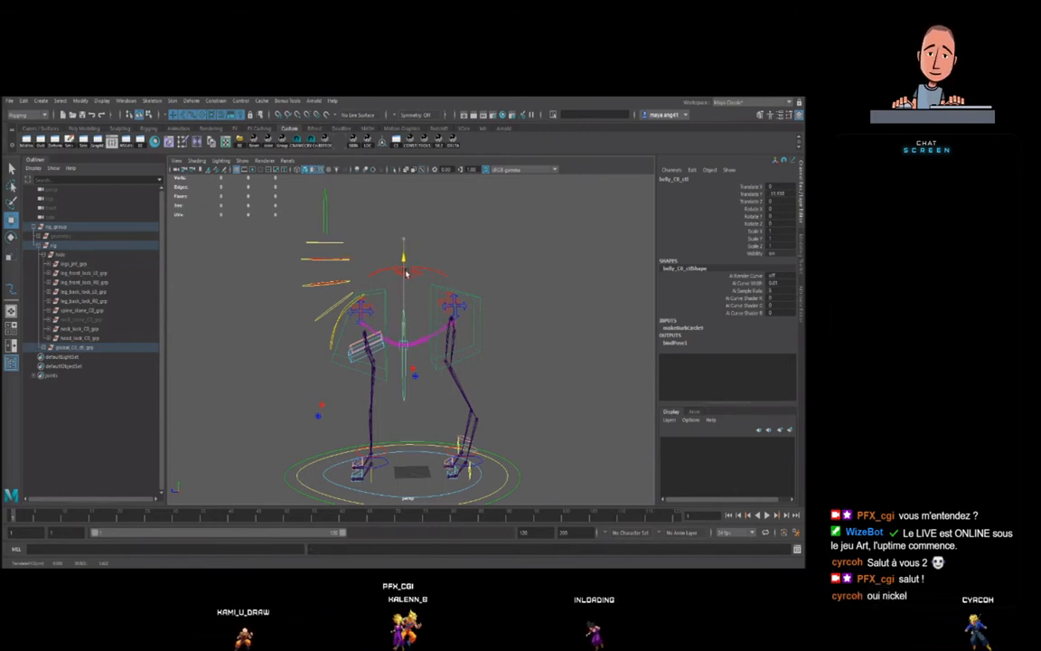
{"action": "key", "text": "ctrl+z"}
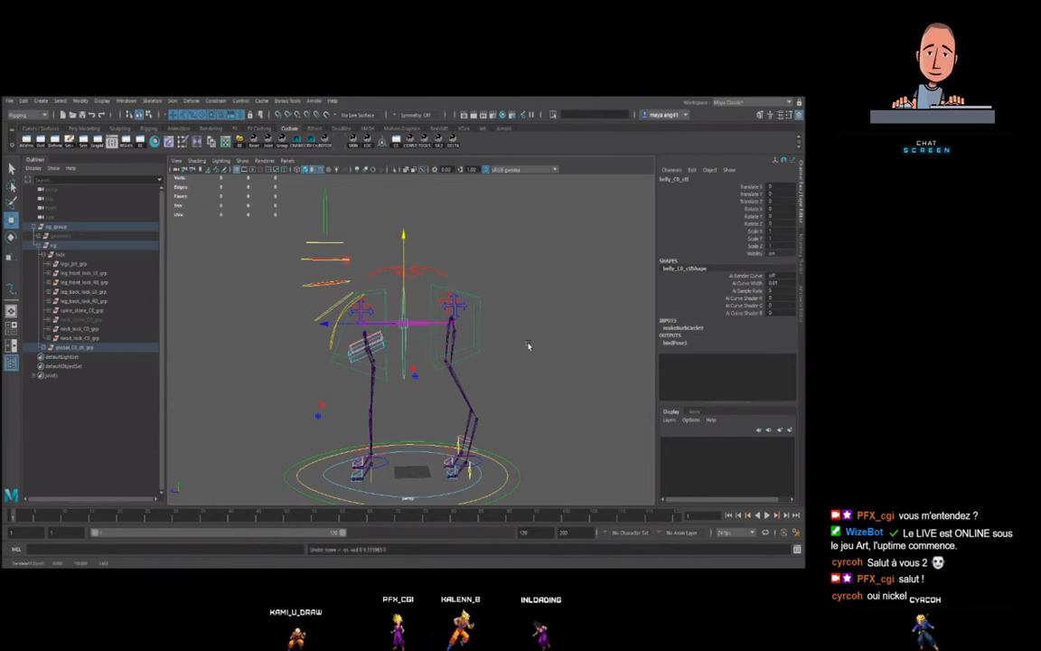
{"action": "left_click", "coordinate": [529, 345]}
- Examine the exposed spine and leg joint chains from several angles and distances
{"action": "right_click_drag", "start_coordinate": [525, 355], "coordinate": [467, 346], "text": "alt"}
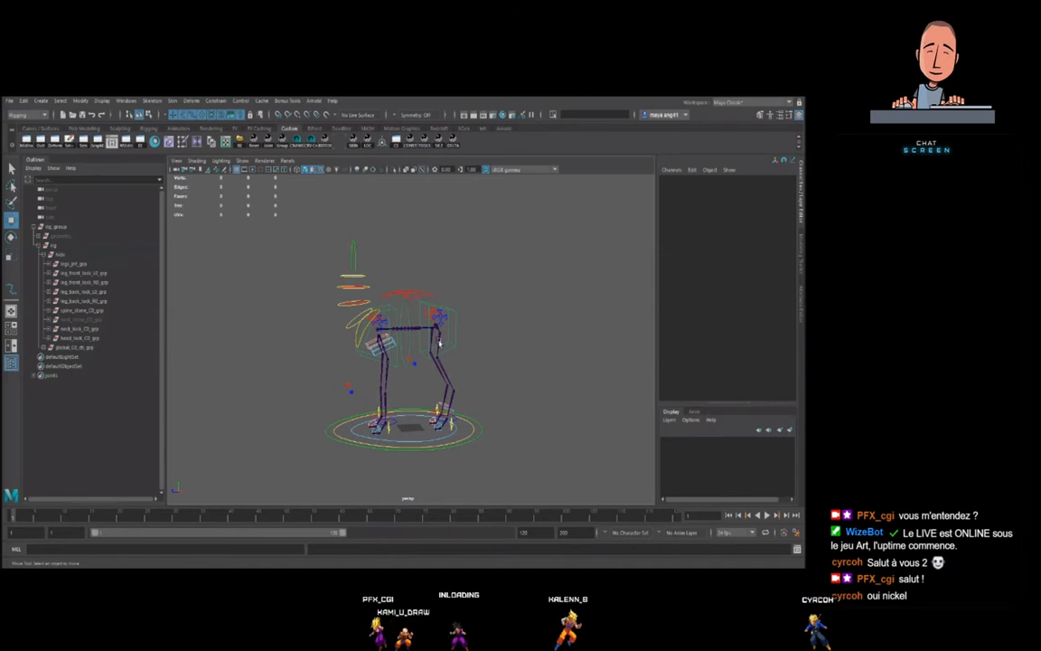
{"action": "scroll", "coordinate": [412, 326], "scroll_direction": "up", "scroll_amount": 5}
{"action": "scroll", "coordinate": [411, 328], "scroll_direction": "down", "scroll_amount": 5}
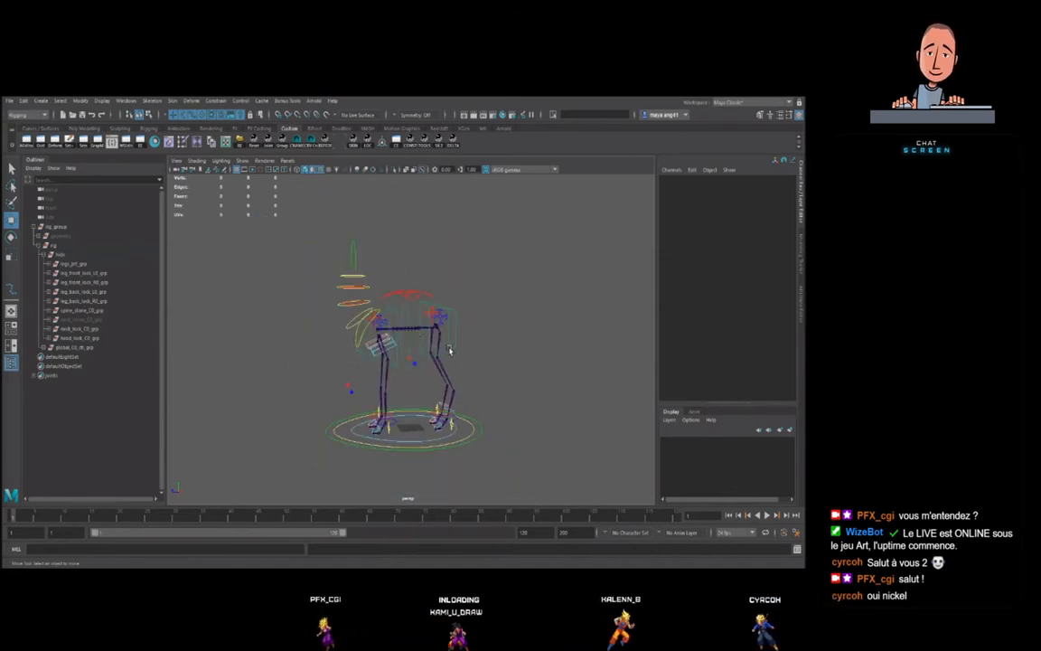
{"action": "left_click_drag", "start_coordinate": [469, 355], "coordinate": [428, 354], "text": "alt"}
{"action": "scroll", "coordinate": [428, 354], "scroll_direction": "up", "scroll_amount": 4}
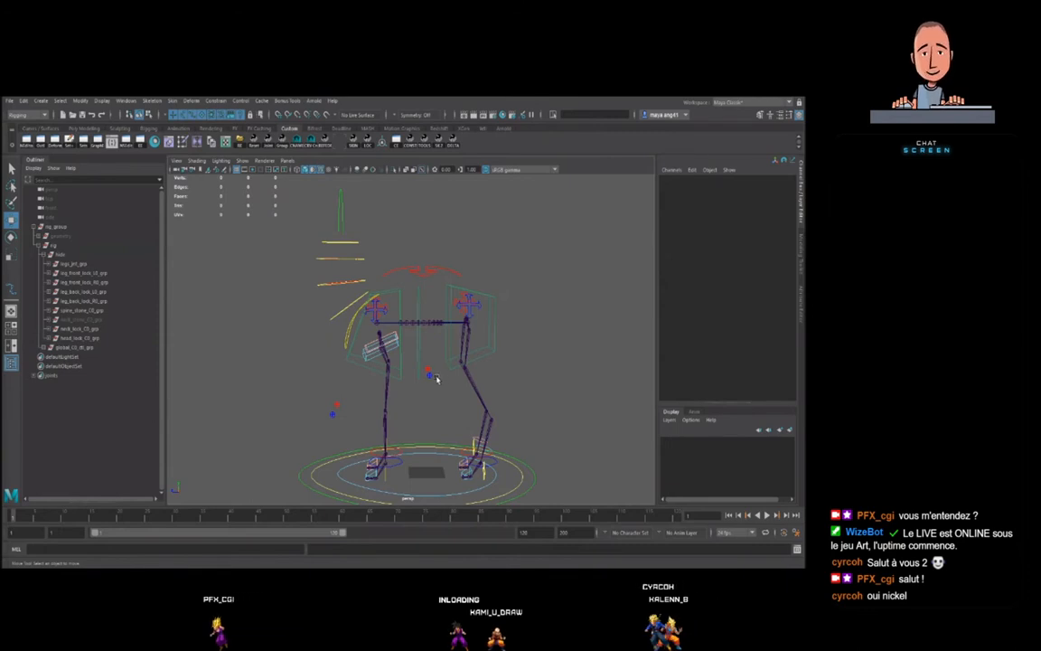
{"action": "left_click_drag", "start_coordinate": [521, 339], "coordinate": [398, 347], "text": "alt"}
{"action": "scroll", "coordinate": [461, 335], "scroll_direction": "down", "scroll_amount": 4}
{"action": "scroll", "coordinate": [386, 344], "scroll_direction": "up", "scroll_amount": 5}
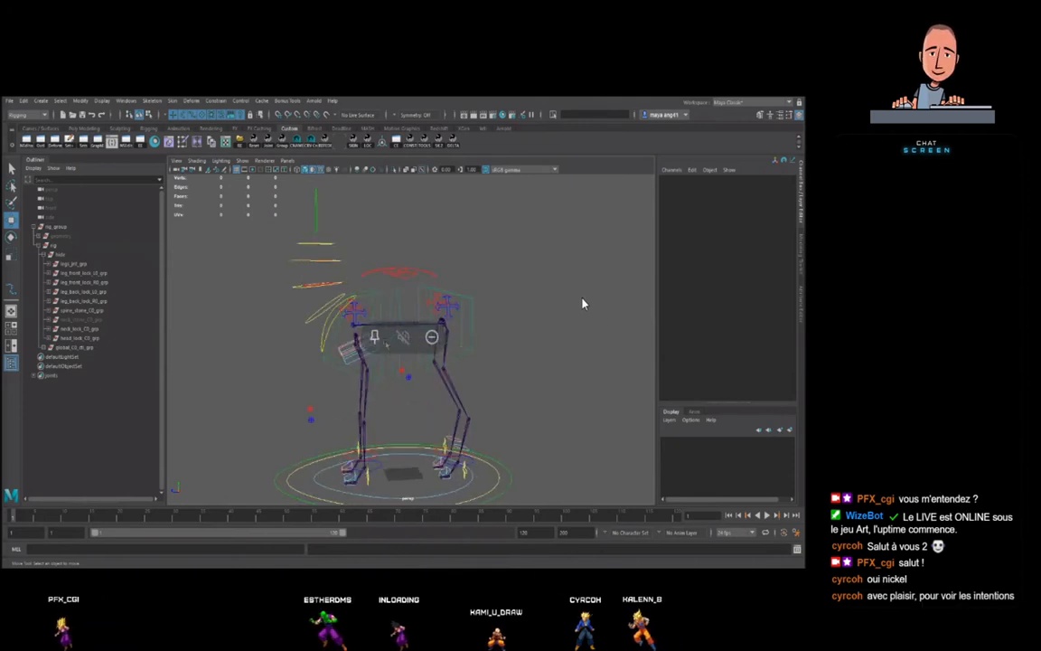
- Move the body control to test how the whole torso follows, and undo the move
{"action": "middle_click_drag", "start_coordinate": [386, 345], "coordinate": [396, 347], "text": "alt"}
{"action": "left_click", "coordinate": [415, 271]}
{"action": "mouse_move", "coordinate": [407, 247]}
{"action": "left_mouse_down"}
{"action": "mouse_move", "coordinate": [405, 261]}
{"action": "mouse_move", "coordinate": [407, 152]}
{"action": "mouse_move", "coordinate": [408, 279]}
{"action": "mouse_move", "coordinate": [407, 249]}
{"action": "left_mouse_up"}
{"action": "key", "text": "ctrl+z"}
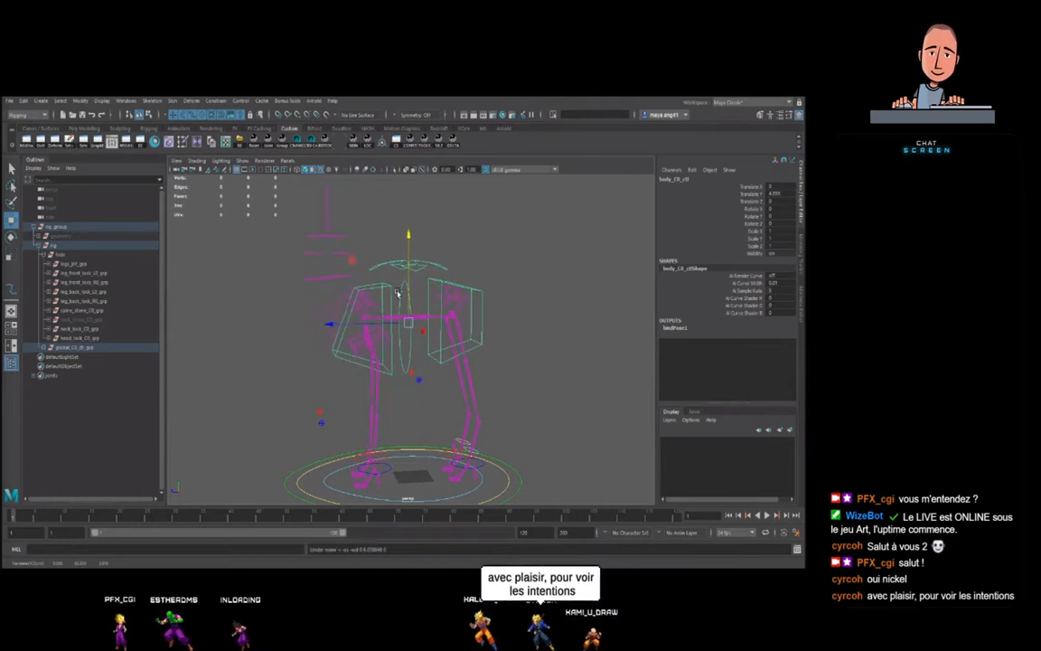
- Select the pelvis, chest and belly controls in turn to compare their influence, undo the test move and deselect
{"action": "key", "text": "q"}
{"action": "left_click", "coordinate": [482, 307]}
{"action": "key", "text": "w"}
{"action": "left_click_drag", "start_coordinate": [488, 358], "coordinate": [472, 336], "text": "alt"}
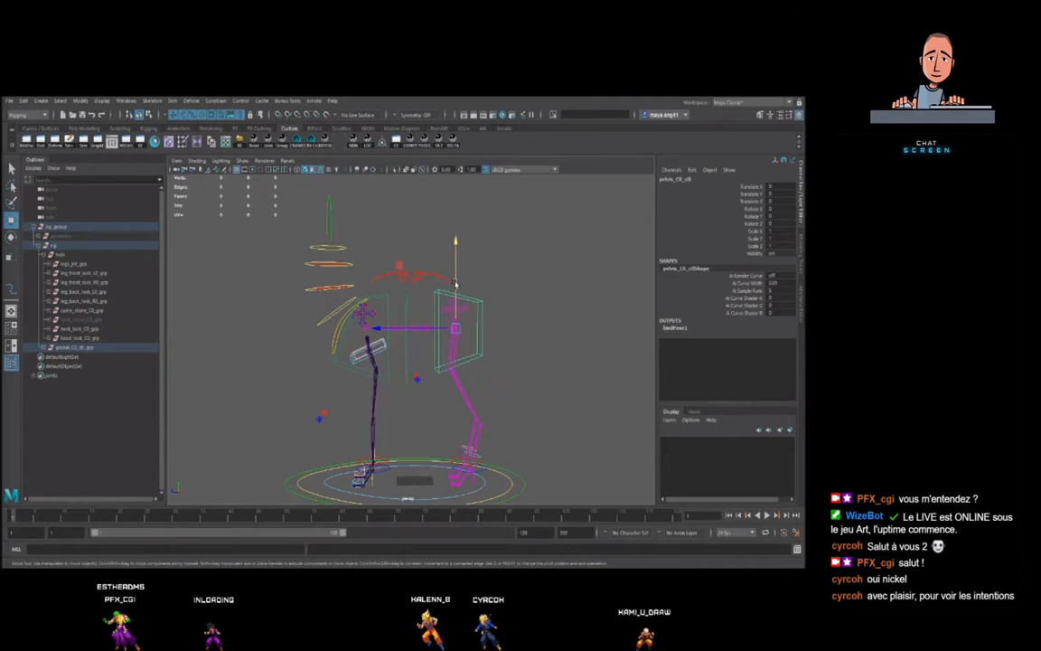
{"action": "left_click", "coordinate": [378, 288]}
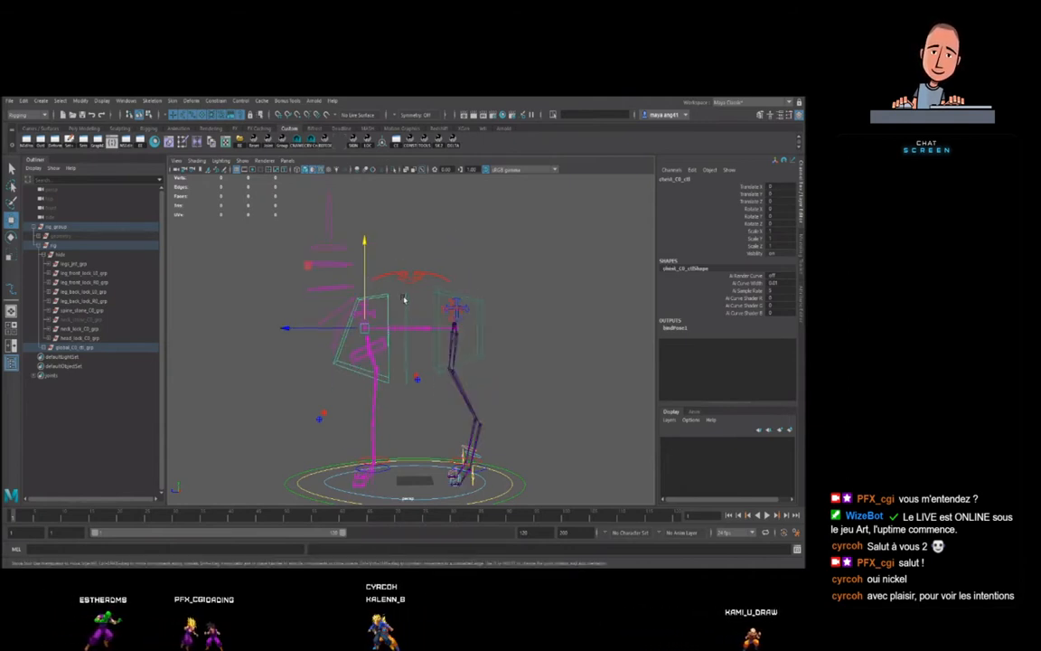
{"action": "left_click", "coordinate": [405, 297]}
{"action": "left_click", "coordinate": [406, 298]}
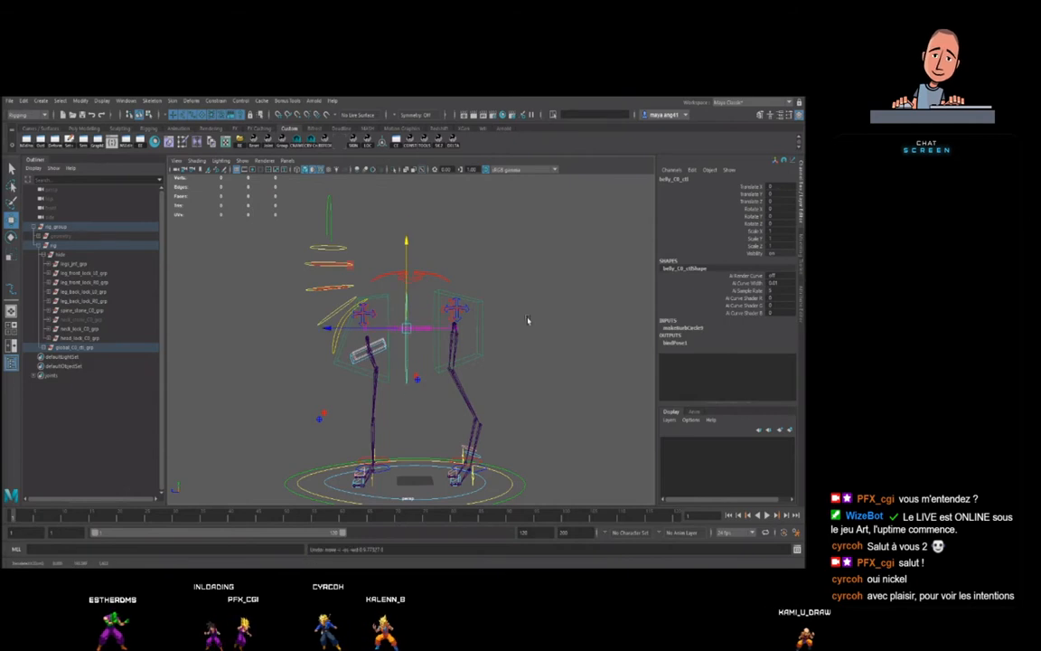
{"action": "left_click", "coordinate": [495, 347]}
- Move the pelvis control once more to test its effect on the back legs, undo the move and deselect it
{"action": "left_click", "coordinate": [476, 305]}
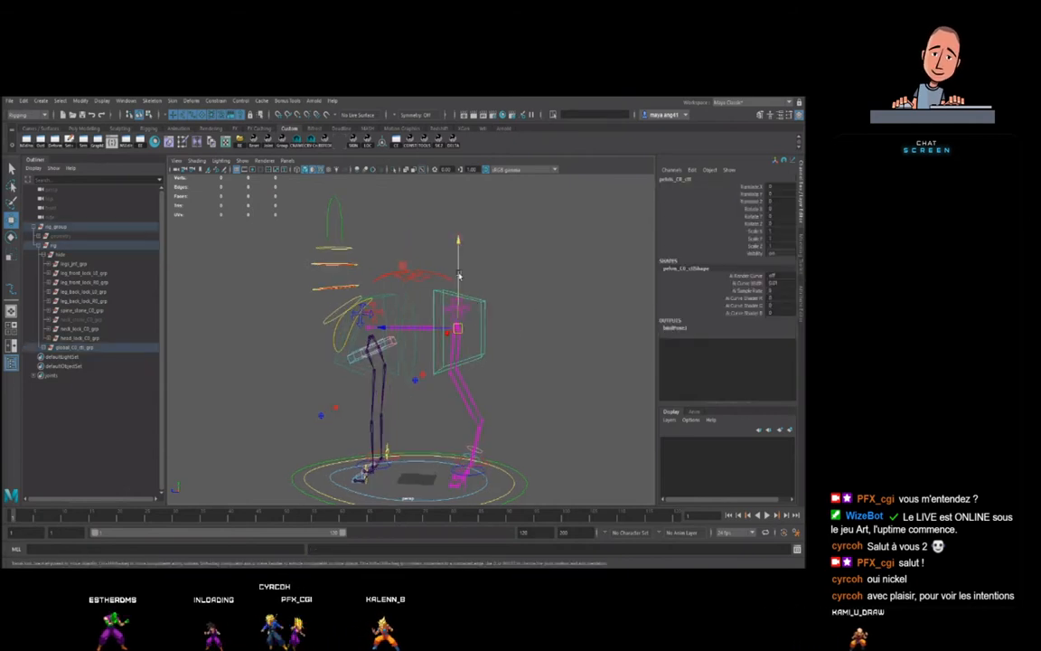
{"action": "left_click_drag", "start_coordinate": [456, 296], "coordinate": [457, 299]}
{"action": "key", "text": "ctrl+z"}
{"action": "left_click", "coordinate": [496, 338]}
- Show the hidden neck group under the rig's hierarchy and select the main neck control
{"action": "left_click_drag", "start_coordinate": [361, 341], "coordinate": [384, 345], "text": "alt"}
{"action": "middle_click_drag", "start_coordinate": [383, 344], "coordinate": [394, 370], "text": "alt"}
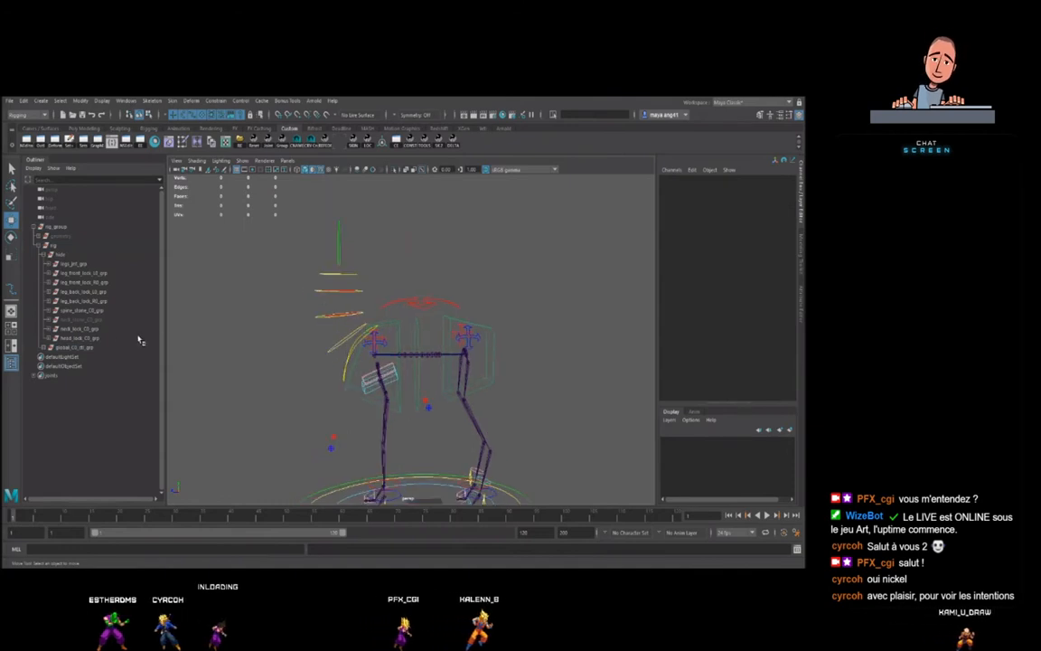
{"action": "left_click", "coordinate": [75, 321]}
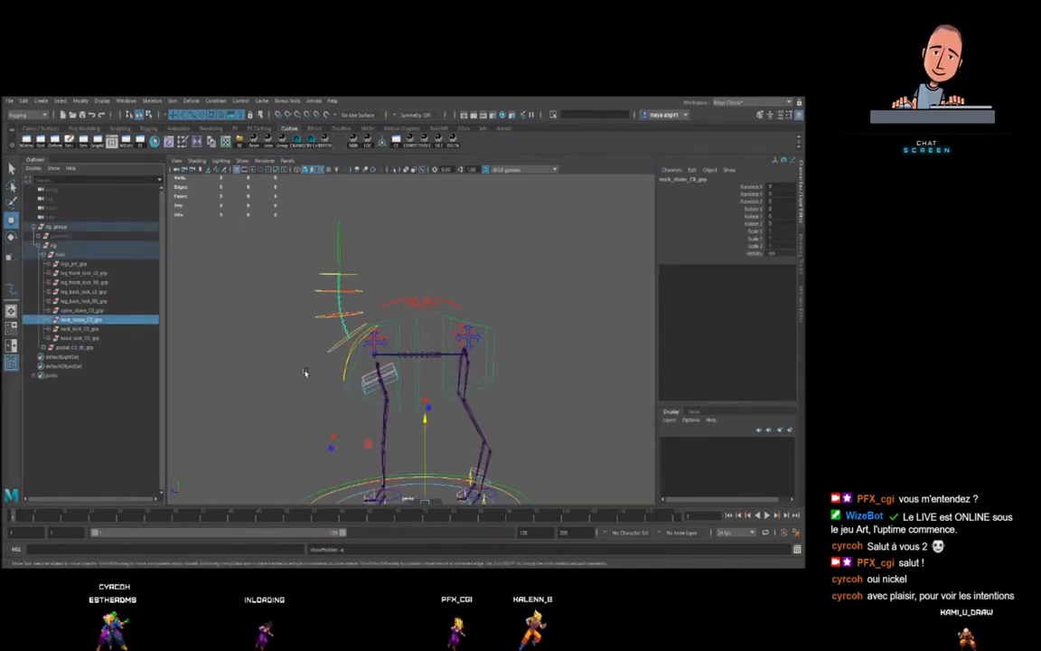
{"action": "middle_click_drag", "start_coordinate": [336, 375], "coordinate": [374, 371], "text": "alt"}
{"action": "left_click", "coordinate": [397, 344]}
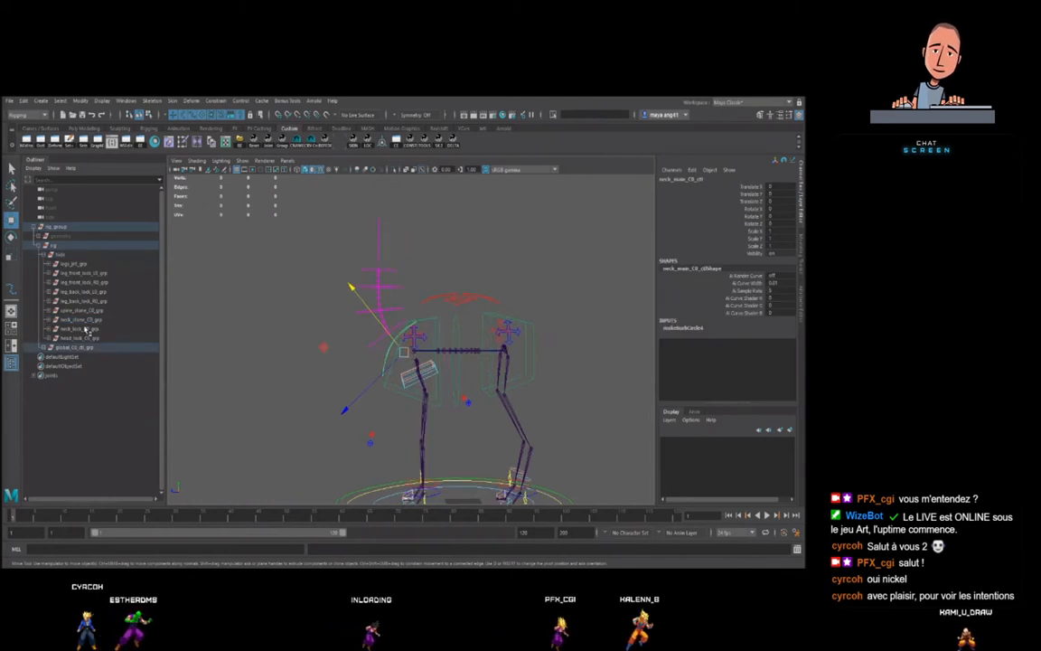
- Show the geometry group again and clear the selection to view the llama mesh over the joints
{"action": "left_click", "coordinate": [60, 236]}
{"action": "key", "text": "shift+h"}
{"action": "middle_click_drag", "start_coordinate": [360, 378], "coordinate": [381, 385], "text": "alt"}
{"action": "right_click_drag", "start_coordinate": [381, 385], "coordinate": [402, 389], "text": "alt"}
{"action": "left_click", "coordinate": [397, 401]}
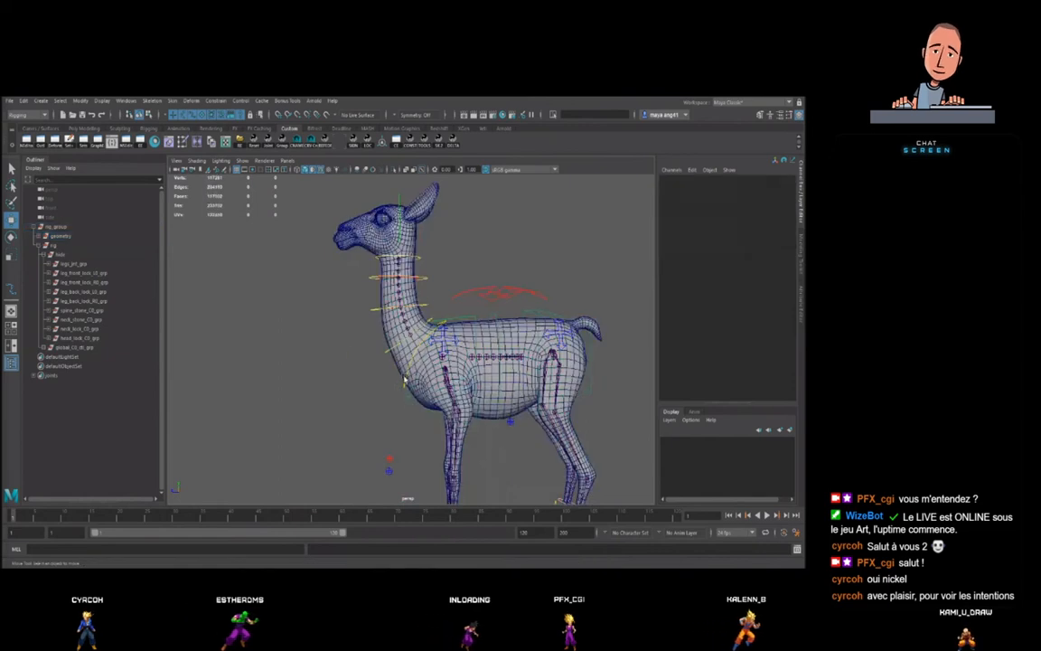
- Select the controls around the base of the neck one after another to examine which neck joints they drive
{"action": "left_click", "coordinate": [406, 379]}
{"action": "middle_click_drag", "start_coordinate": [431, 370], "coordinate": [437, 332], "text": "alt"}
{"action": "left_click", "coordinate": [428, 325]}
{"action": "right_click_drag", "start_coordinate": [436, 332], "coordinate": [446, 369], "text": "alt"}
{"action": "middle_click_drag", "start_coordinate": [446, 370], "coordinate": [438, 371], "text": "alt"}
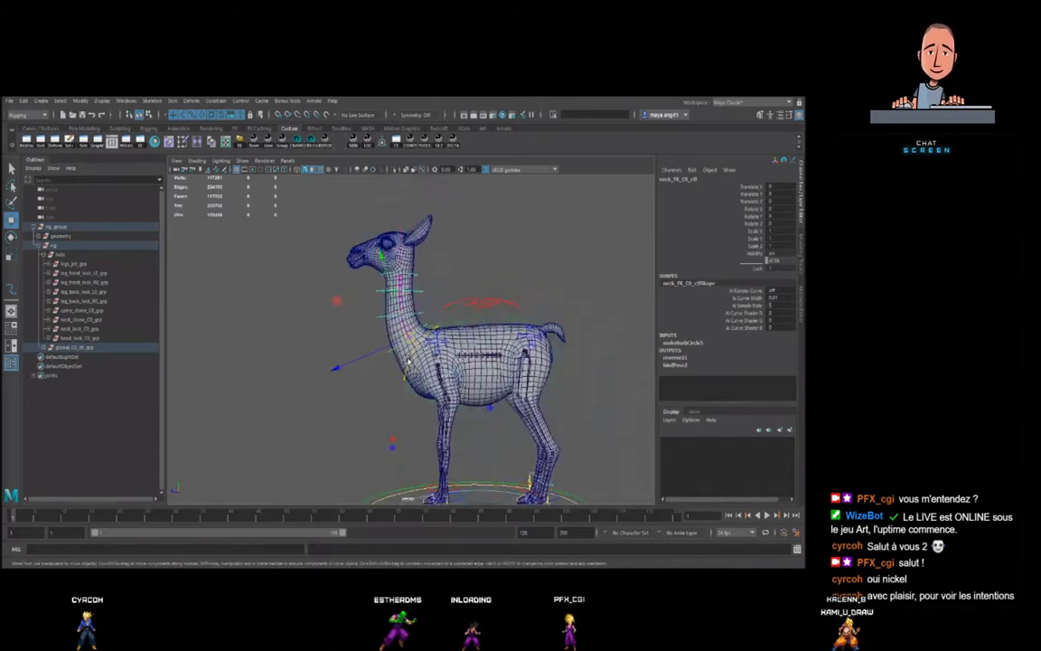
- Rotate the main neck control to test how the neck and head bend, and undo the rotations
{"action": "left_click", "coordinate": [421, 392]}
{"action": "key", "text": "e"}
{"action": "mouse_move", "coordinate": [430, 280]}
{"action": "left_mouse_down"}
{"action": "mouse_move", "coordinate": [451, 284]}
{"action": "mouse_move", "coordinate": [412, 285]}
{"action": "left_mouse_up"}
{"action": "key", "text": "ctrl+z"}
{"action": "key", "text": "ctrl+z"}
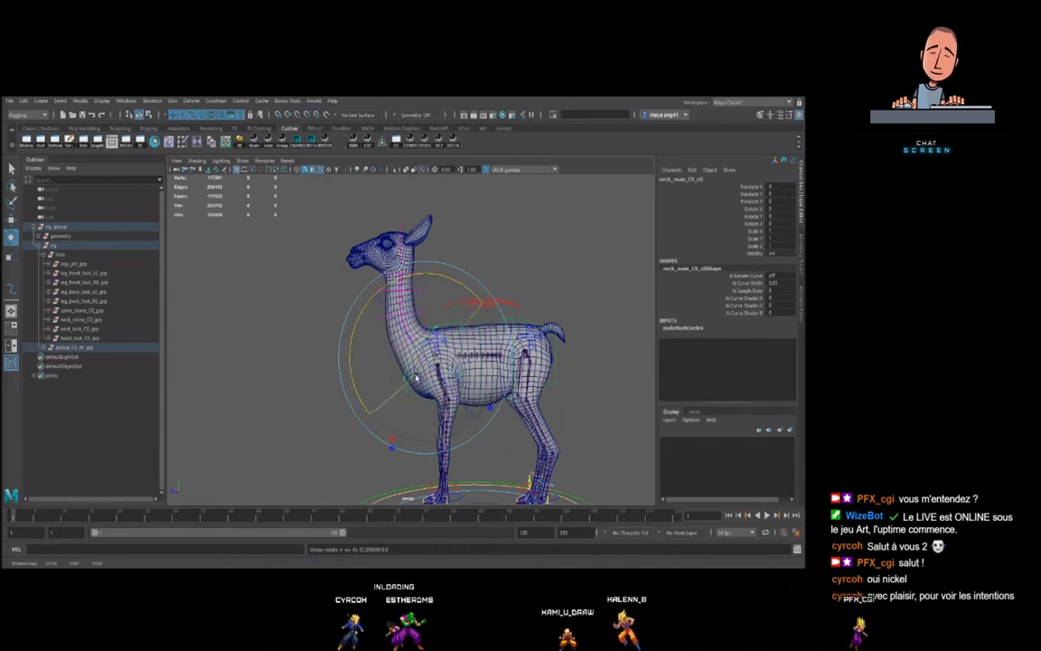
{"action": "scroll", "coordinate": [411, 369], "scroll_direction": "up", "scroll_amount": 5}
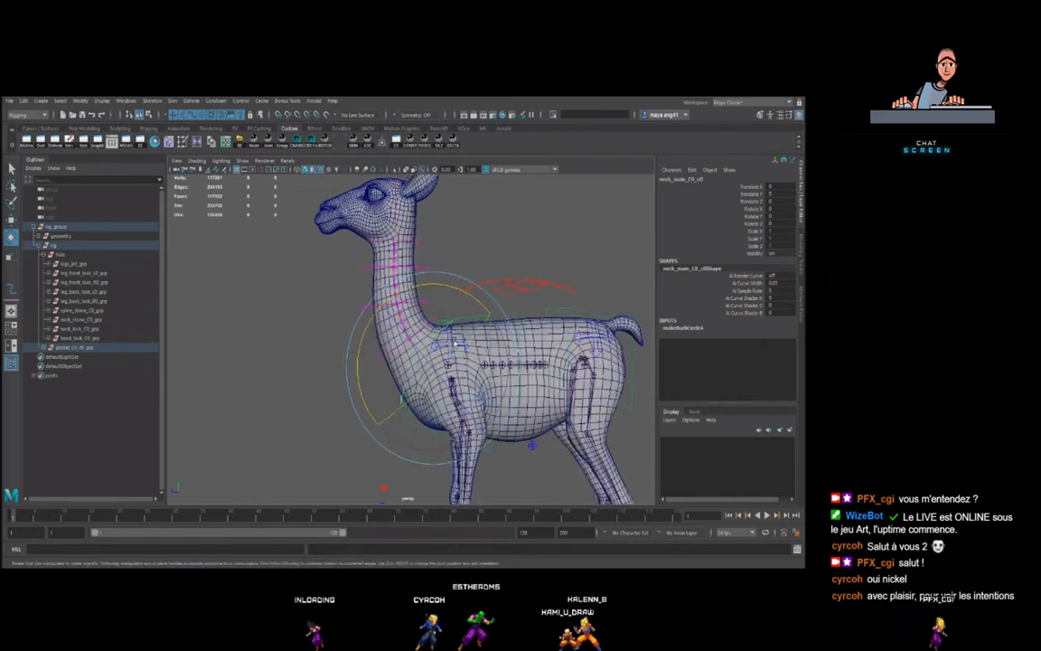
{"action": "left_click_drag", "start_coordinate": [451, 292], "coordinate": [416, 289]}
{"action": "key", "text": "ctrl+z"}
{"action": "key", "text": "q"}
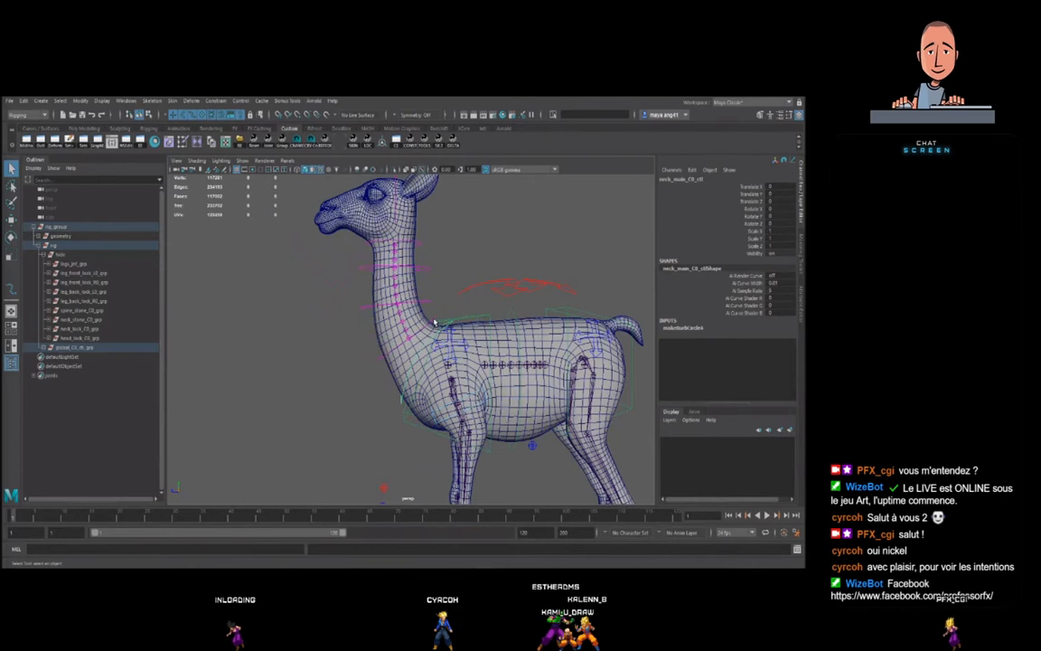
- Select the lowest FK neck control and examine its placement and orientation at the base of the neck from several angles
{"action": "left_click", "coordinate": [435, 322]}
{"action": "key", "text": "w"}
{"action": "scroll", "coordinate": [450, 331], "scroll_direction": "down", "scroll_amount": 3}
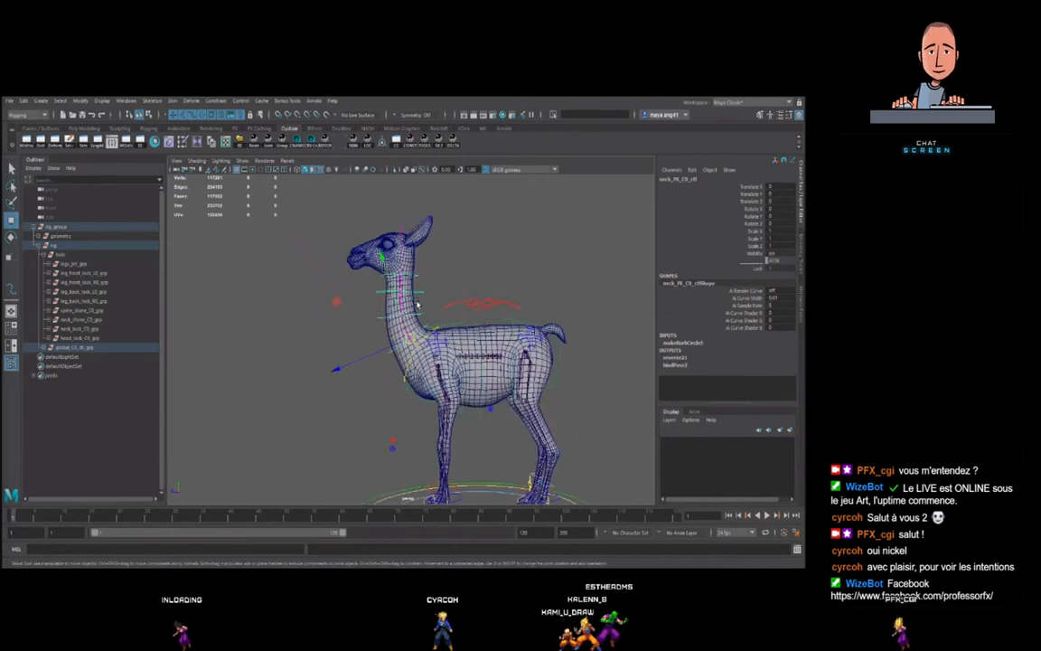
{"action": "scroll", "coordinate": [418, 305], "scroll_direction": "up", "scroll_amount": 3}
{"action": "left_click_drag", "start_coordinate": [417, 305], "coordinate": [418, 331], "text": "alt"}
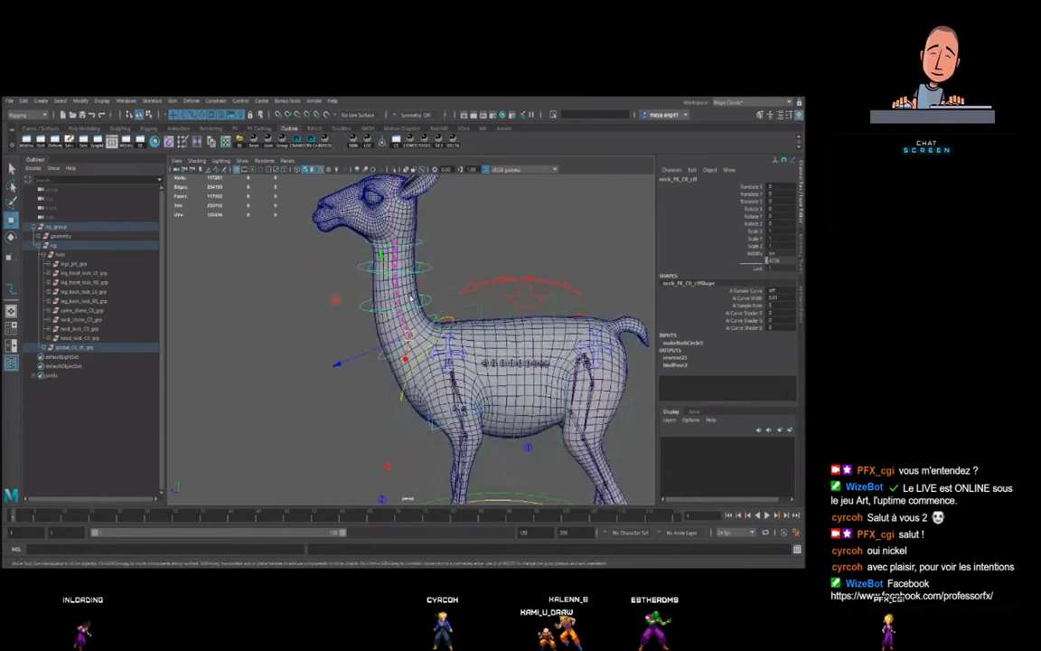
{"action": "left_click_drag", "start_coordinate": [453, 303], "coordinate": [446, 304], "text": "alt"}
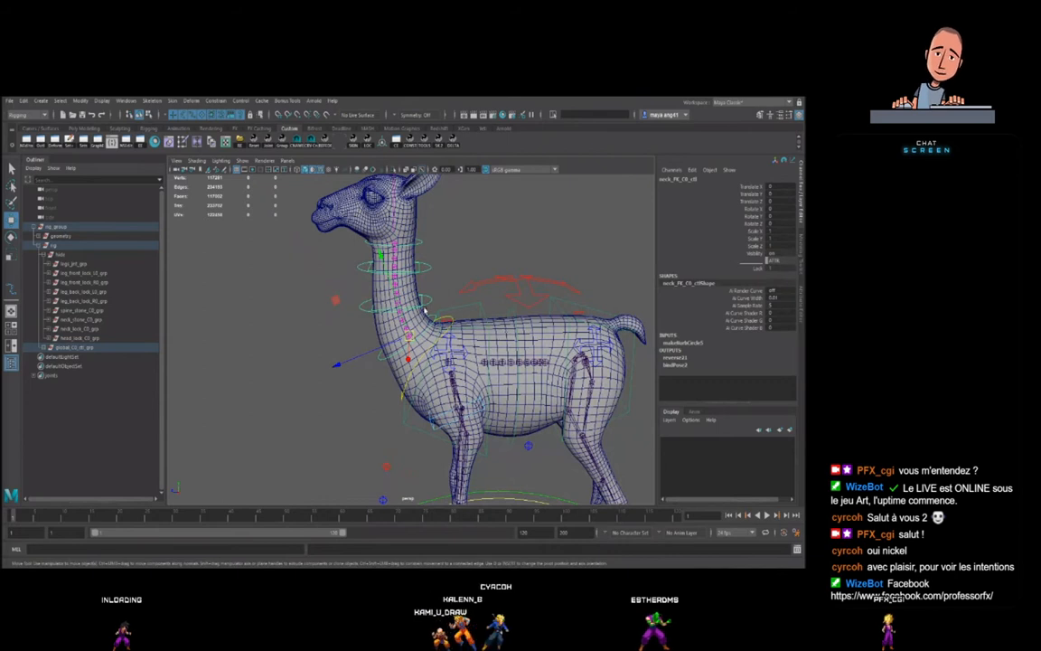
{"action": "left_click_drag", "start_coordinate": [426, 309], "coordinate": [430, 304], "text": "alt"}
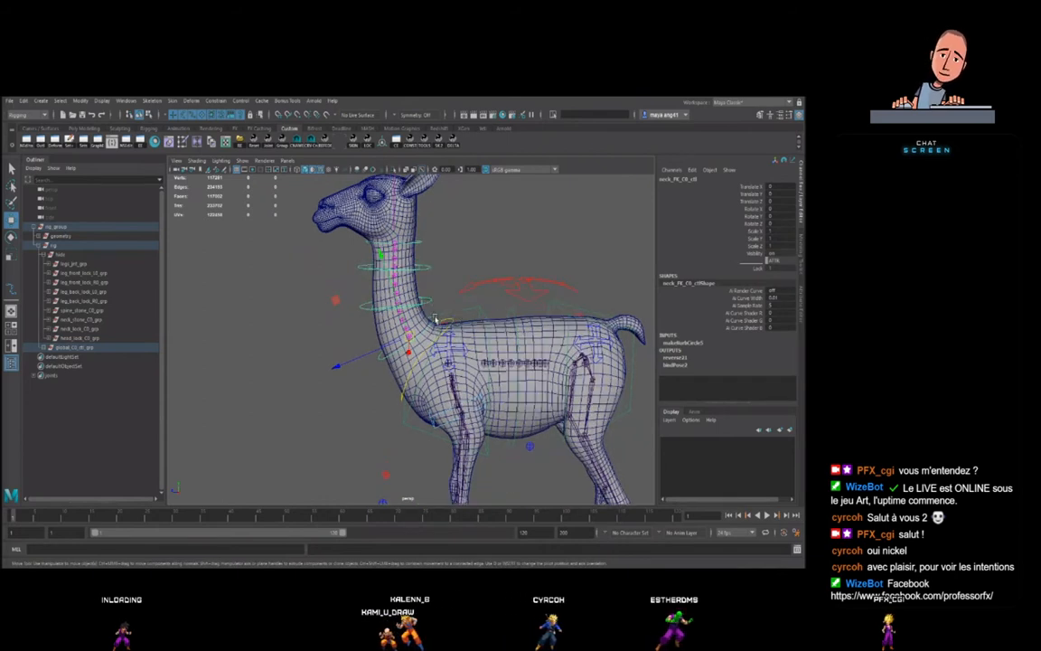
{"action": "key", "text": "e"}
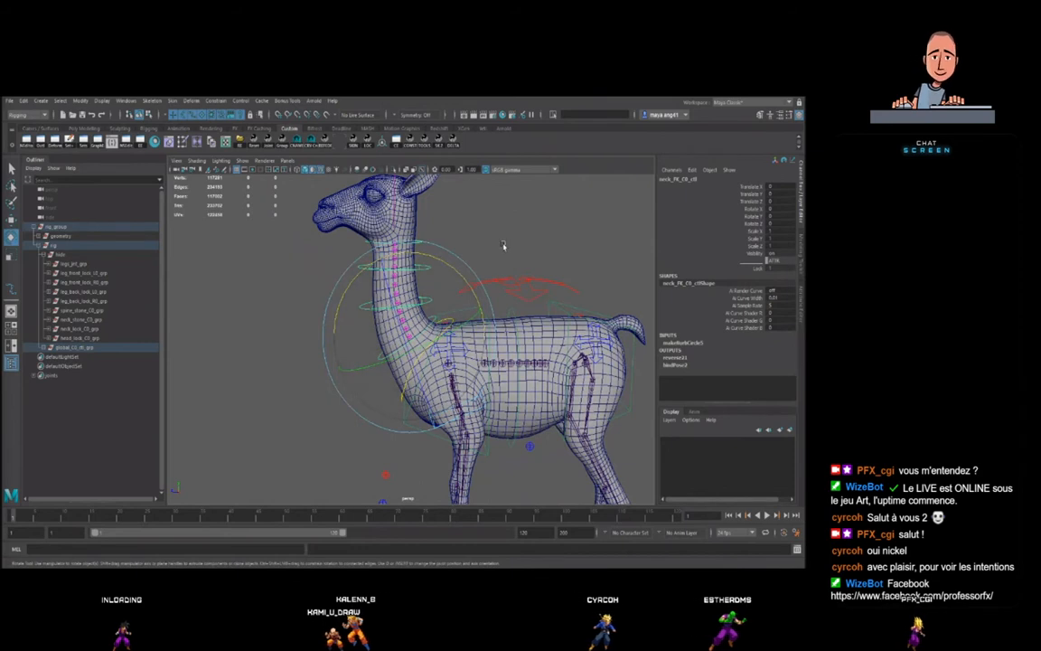
{"action": "left_click", "coordinate": [504, 244]}
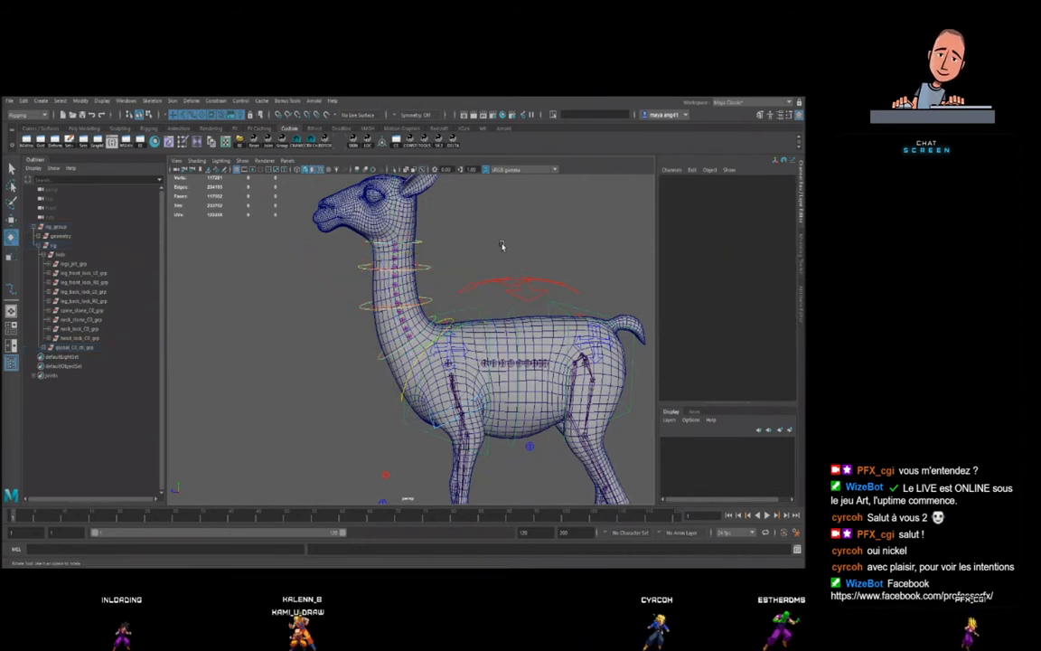
- Rotate the lowest and second FK neck controls to test how the neck joints bend
{"action": "left_click", "coordinate": [433, 320]}
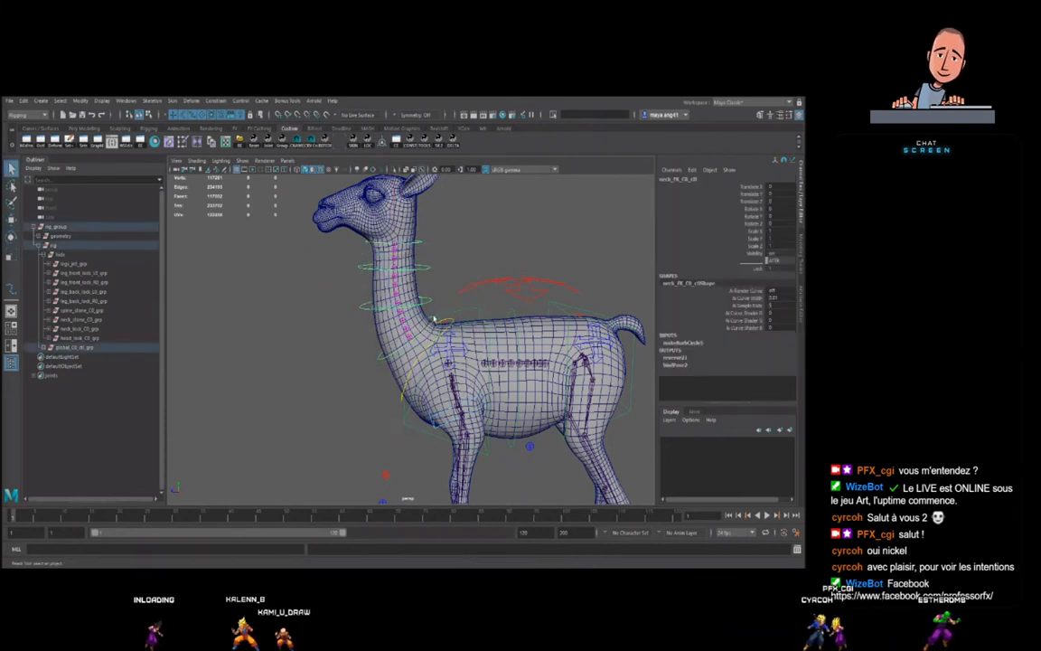
{"action": "key", "text": "e"}
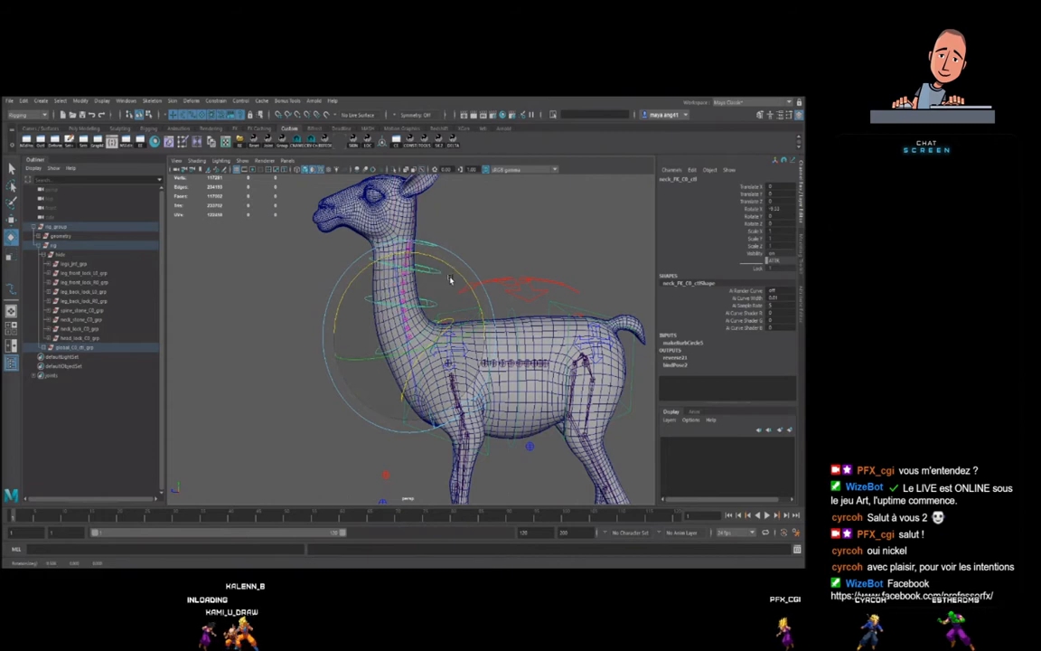
{"action": "left_click", "coordinate": [453, 246]}
{"action": "left_click_drag", "start_coordinate": [453, 246], "coordinate": [450, 287]}
{"action": "left_click", "coordinate": [451, 288]}
{"action": "key", "text": "e"}
{"action": "key", "text": "q"}
{"action": "left_click_drag", "start_coordinate": [501, 232], "coordinate": [400, 298]}
{"action": "left_click", "coordinate": [402, 308]}
{"action": "key", "text": "w"}
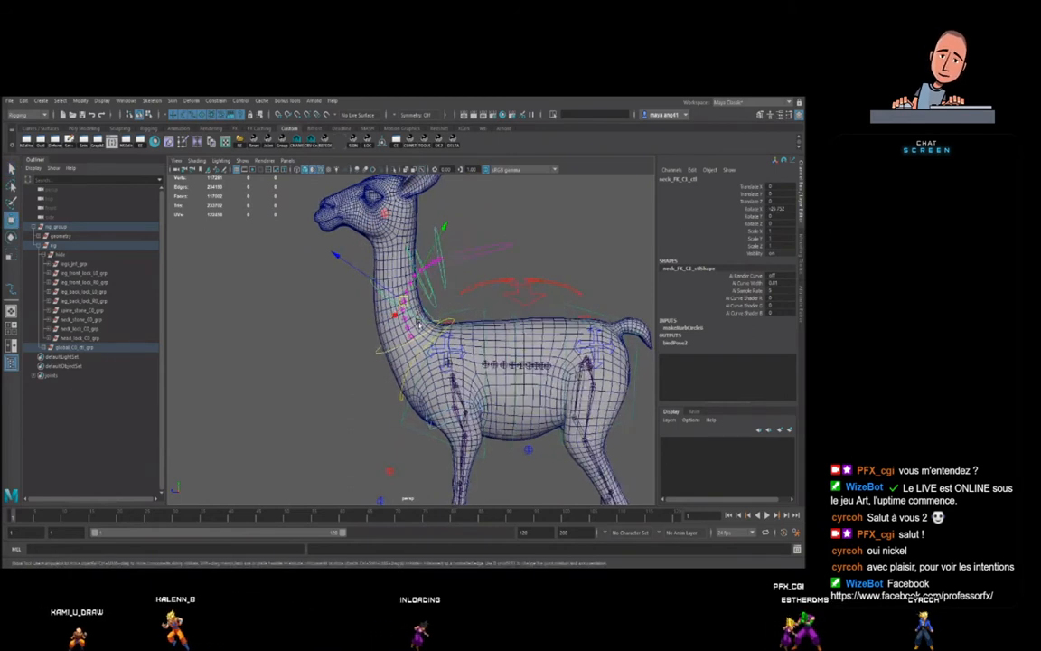
- Move an IK neck control on the bent neck to test its effect, and undo the IK move and FK rotations
{"action": "key", "text": "q"}
{"action": "left_click_drag", "start_coordinate": [402, 302], "coordinate": [409, 263], "text": "alt"}
{"action": "left_click", "coordinate": [404, 313]}
{"action": "key", "text": "w"}
{"action": "key", "text": "ctrl+z"}
{"action": "key", "text": "ctrl+z"}
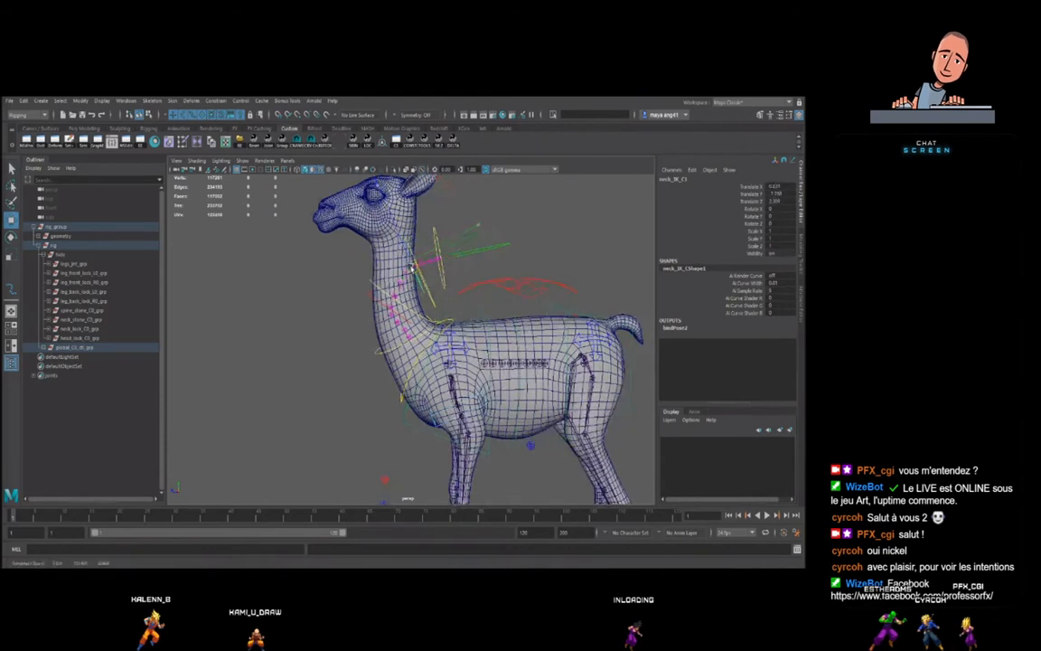
{"action": "key", "text": "ctrl+z"}
{"action": "key", "text": "ctrl+z"}
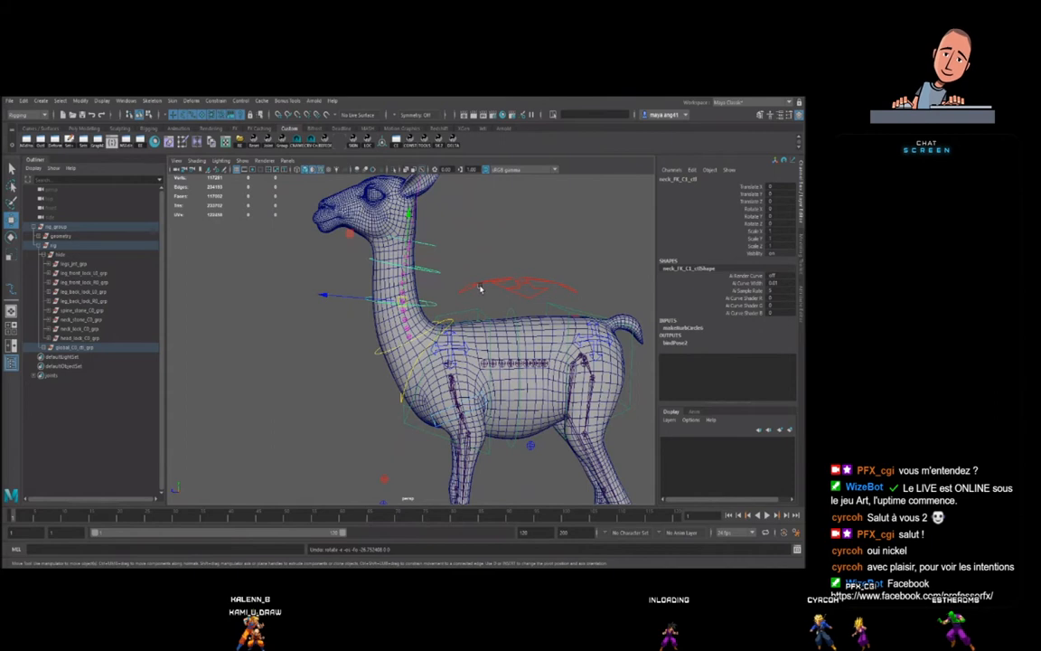
{"action": "key", "text": "ctrl+z"}
{"action": "key", "text": "ctrl+z"}
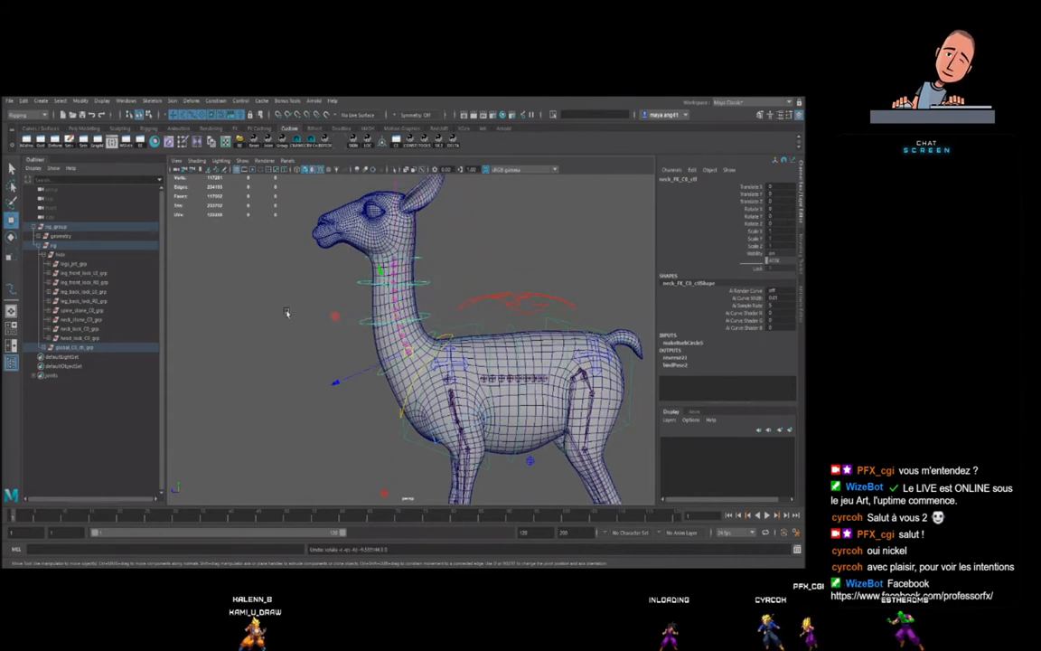
- Hide the geometry group, test the controls at the base of the neck on the bare joints, and undo the last change
{"action": "left_click", "coordinate": [63, 237]}
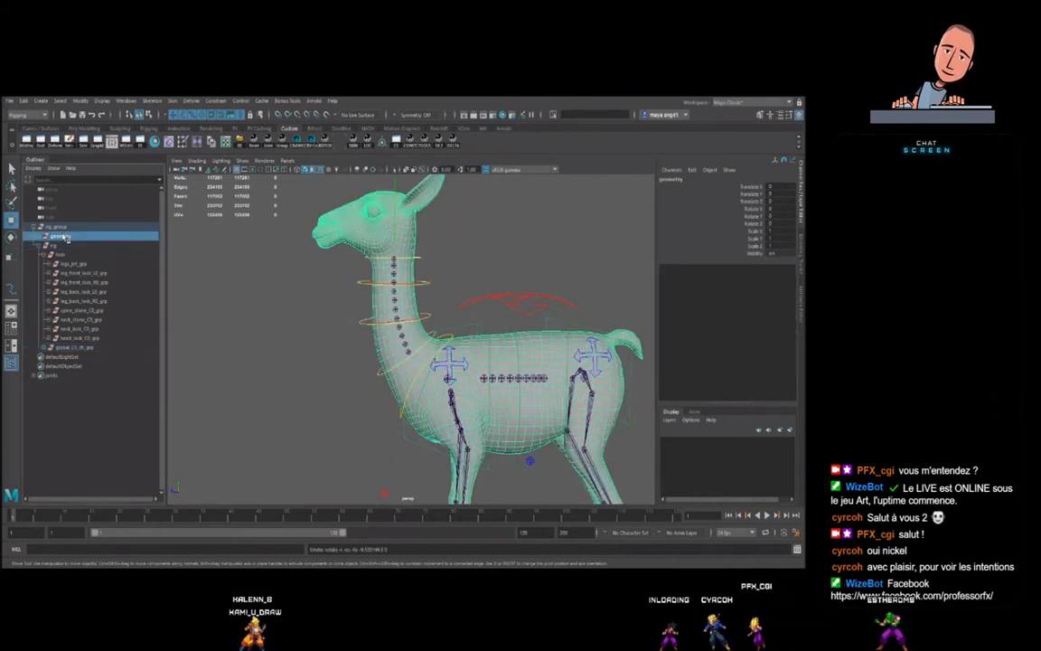
{"action": "key", "text": "ctrl+h"}
{"action": "mouse_move", "coordinate": [412, 333]}
{"action": "left_mouse_down", "text": "alt"}
{"action": "mouse_move", "coordinate": [377, 335]}
{"action": "mouse_move", "coordinate": [430, 347]}
{"action": "mouse_move", "coordinate": [455, 311]}
{"action": "mouse_move", "coordinate": [466, 317]}
{"action": "mouse_move", "coordinate": [478, 260]}
{"action": "left_mouse_up", "text": "alt"}
{"action": "left_click", "coordinate": [440, 334]}
{"action": "key", "text": "q"}
{"action": "left_click", "coordinate": [441, 343]}
{"action": "key", "text": "w"}
{"action": "left_click", "coordinate": [434, 361]}
{"action": "key", "text": "e"}
{"action": "key", "text": "ctrl+z"}
- Select the topmost FK neck control and examine its pivot and axes at the end of the neck chain
{"action": "key", "text": "q"}
{"action": "left_click", "coordinate": [437, 264]}
{"action": "key", "text": "e"}
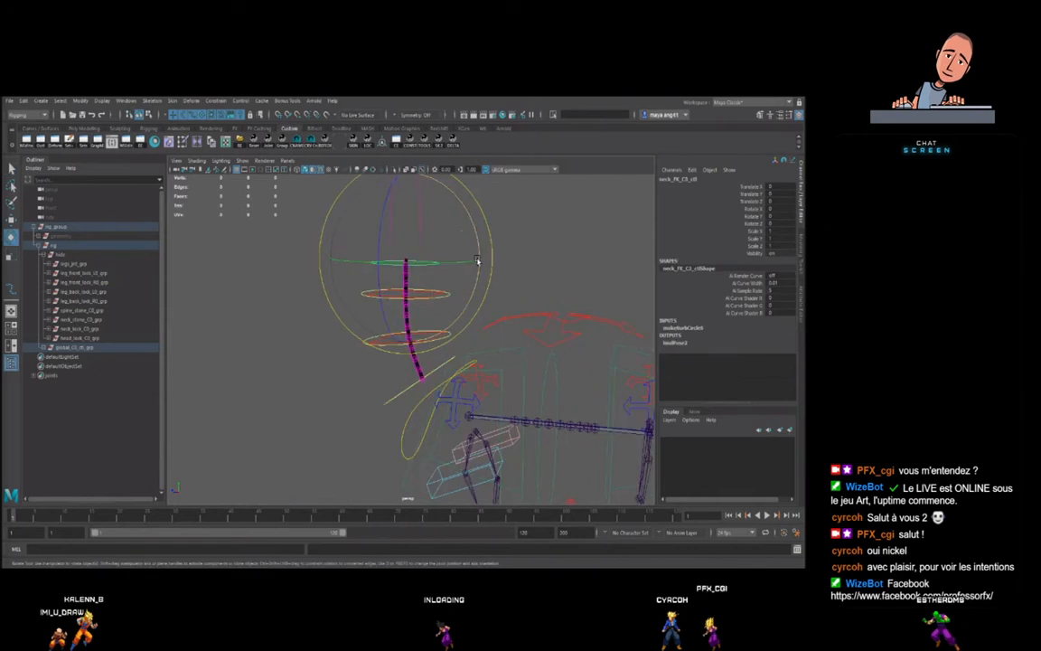
{"action": "key", "text": "w"}
- Move the mid-neck controls to test how the exposed neck joints follow, undoing each move
{"action": "left_click_drag", "start_coordinate": [437, 302], "coordinate": [401, 295], "text": "alt"}
{"action": "key", "text": "q"}
{"action": "left_click", "coordinate": [436, 303]}
{"action": "key", "text": "w"}
{"action": "key", "text": "ctrl+z"}
{"action": "left_click", "coordinate": [422, 347]}
{"action": "left_click_drag", "start_coordinate": [405, 338], "coordinate": [407, 331]}
{"action": "key", "text": "ctrl+z"}
- Select the two lowest FK neck controls in turn to compare their pivots along the neck joints, and clear the selection
{"action": "scroll", "coordinate": [465, 344], "scroll_direction": "down", "scroll_amount": 3}
{"action": "scroll", "coordinate": [462, 331], "scroll_direction": "up", "scroll_amount": 3}
{"action": "left_click", "coordinate": [442, 359]}
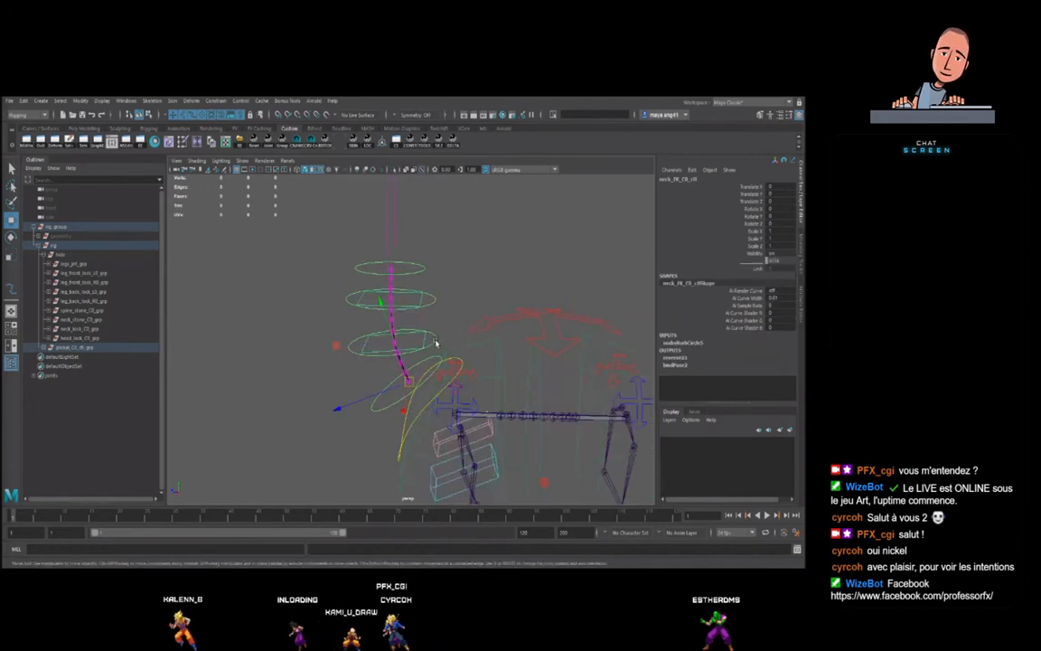
{"action": "left_click", "coordinate": [436, 340]}
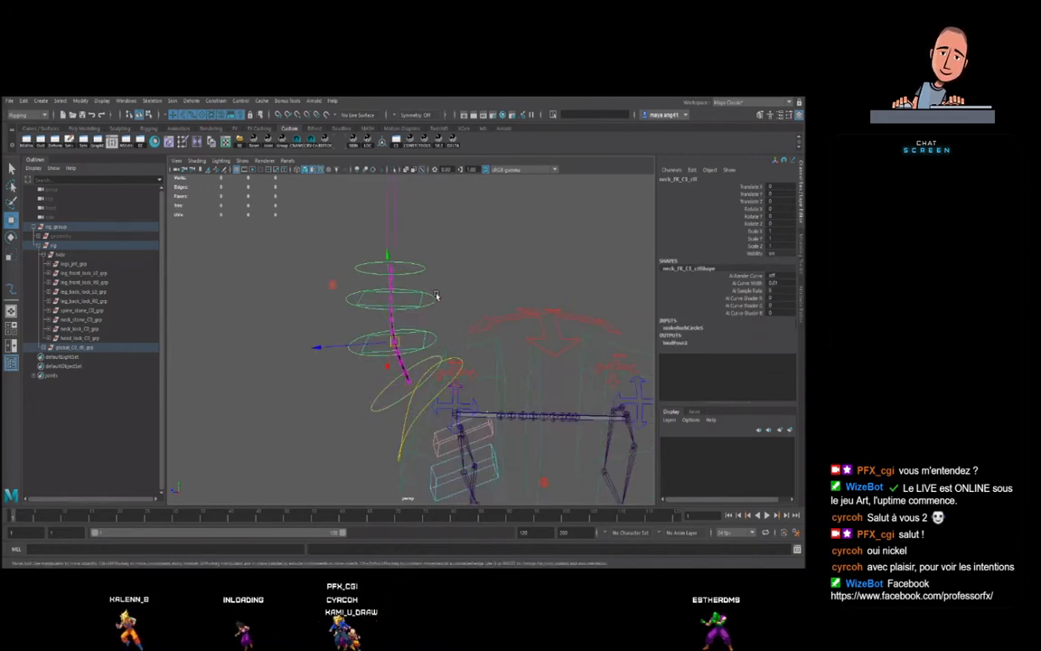
{"action": "left_click", "coordinate": [442, 284]}
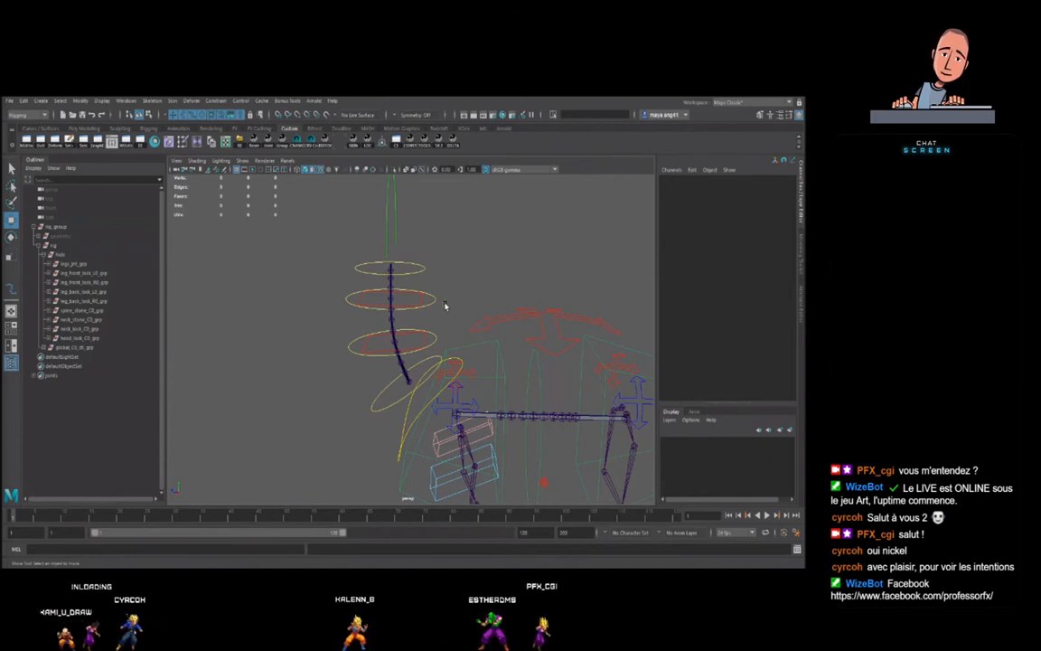
- Move the upper IK neck control forward to test the joint bend, undo the move, and examine the lower IK control
{"action": "left_click", "coordinate": [423, 300]}
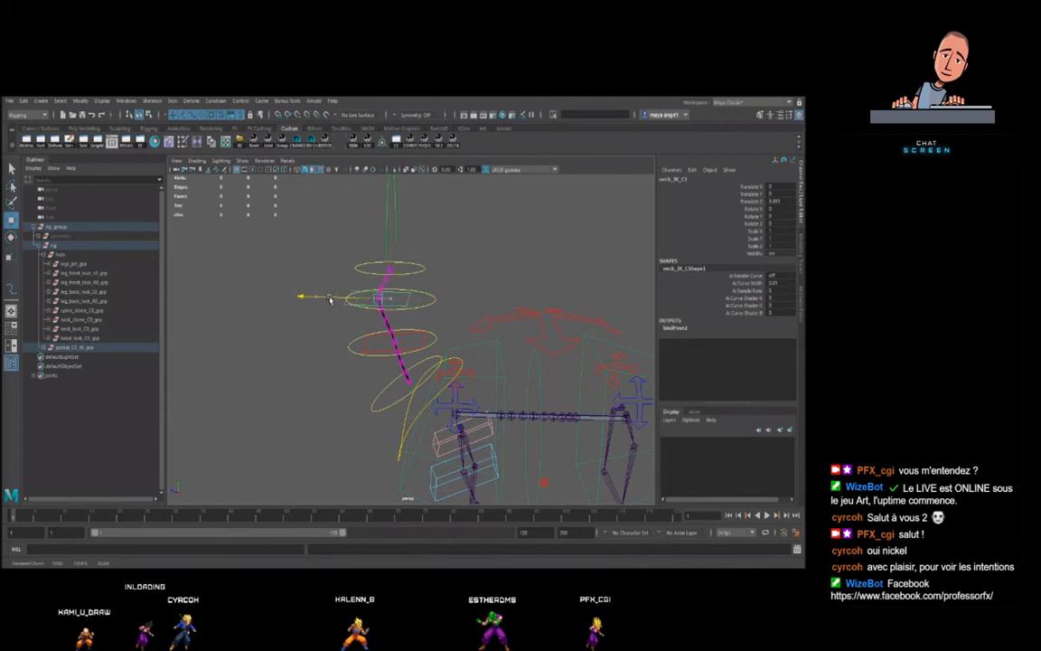
{"action": "left_click", "coordinate": [454, 318]}
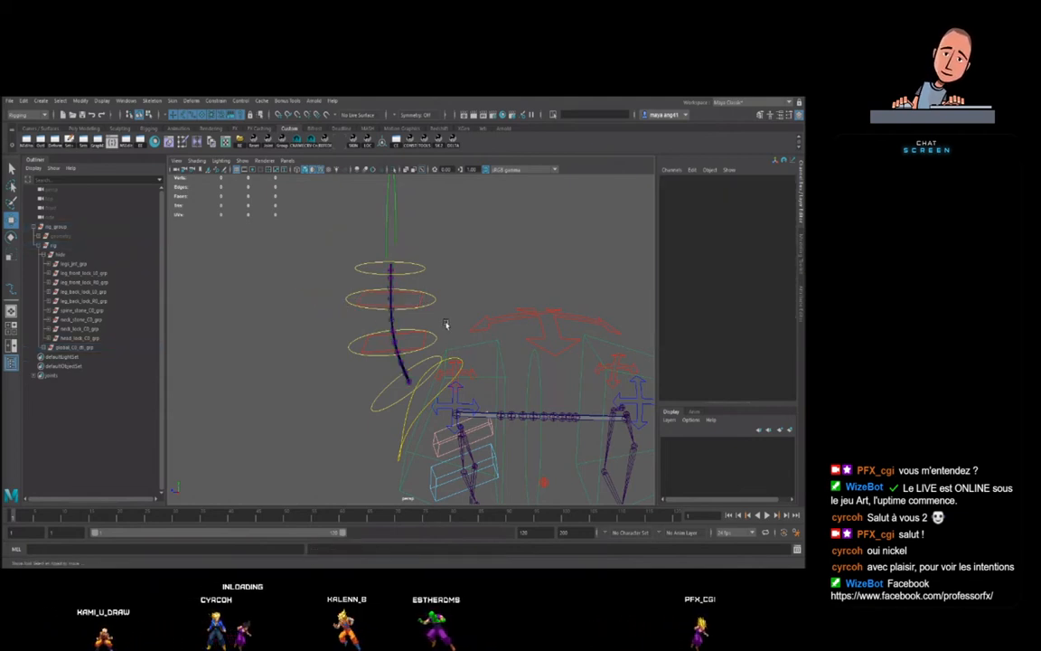
{"action": "left_click_drag", "start_coordinate": [456, 290], "coordinate": [452, 327], "text": "alt"}
{"action": "middle_click_drag", "start_coordinate": [438, 332], "coordinate": [441, 326], "text": "alt"}
{"action": "left_click_drag", "start_coordinate": [441, 326], "coordinate": [401, 348], "text": "alt"}
{"action": "left_click", "coordinate": [430, 331]}
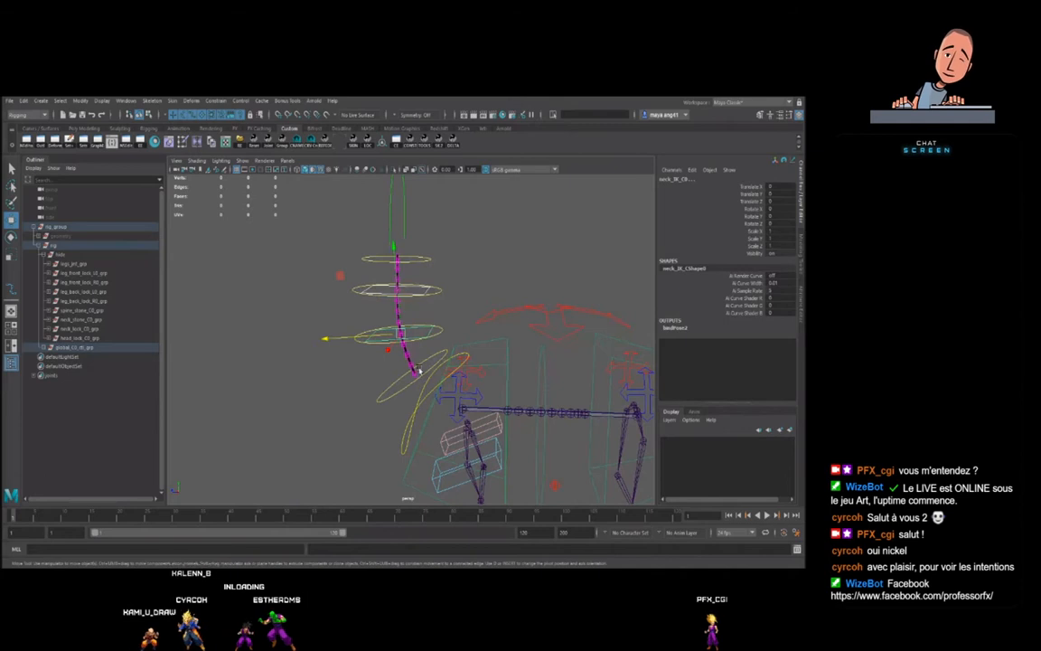
{"action": "left_click_drag", "start_coordinate": [420, 269], "coordinate": [408, 269], "text": "alt"}
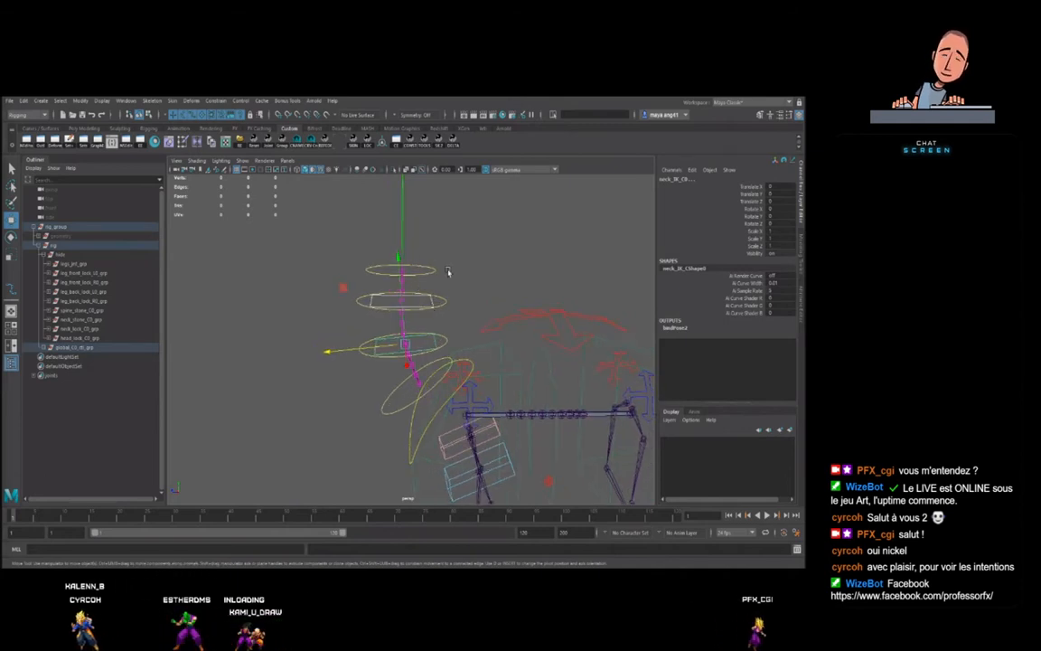
- Examine the topmost neck control and the skin joint near the base of the neck
{"action": "left_click", "coordinate": [434, 272]}
{"action": "left_click", "coordinate": [474, 287]}
{"action": "left_click_drag", "start_coordinate": [474, 288], "coordinate": [457, 361], "text": "alt"}
{"action": "left_click", "coordinate": [428, 331]}
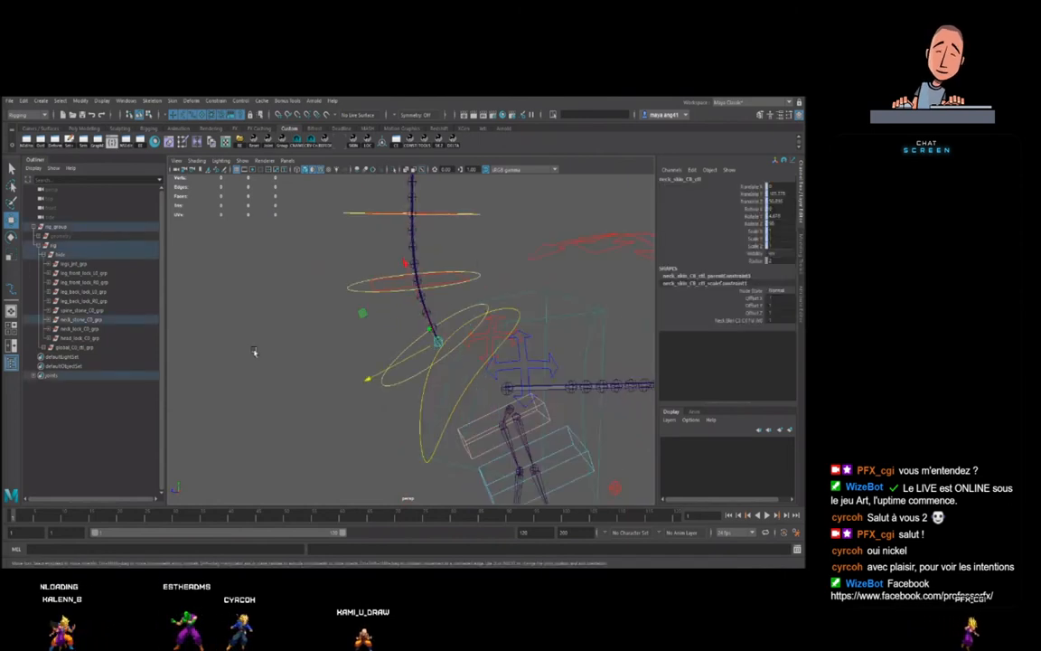
- Show the geometry group again and clear the selection to view the neck joints inside the llama mesh
{"action": "left_click", "coordinate": [61, 236]}
{"action": "key", "text": "shift+h"}
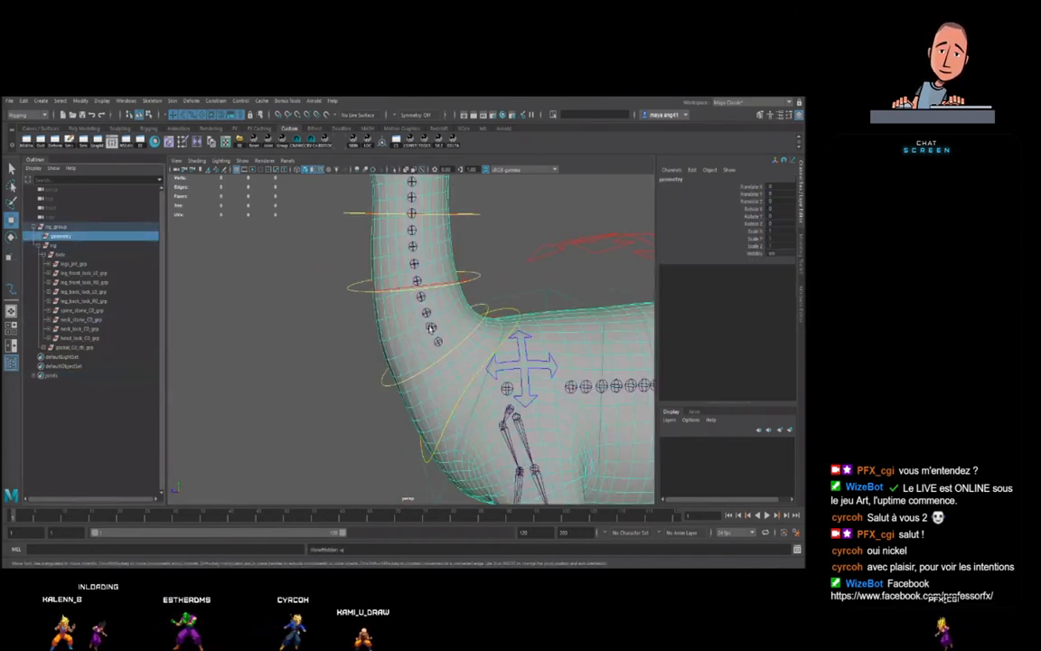
{"action": "scroll", "coordinate": [452, 367], "scroll_direction": "up", "scroll_amount": 2}
{"action": "left_click", "coordinate": [471, 333]}
{"action": "left_click_drag", "start_coordinate": [430, 409], "coordinate": [424, 386], "text": "alt"}
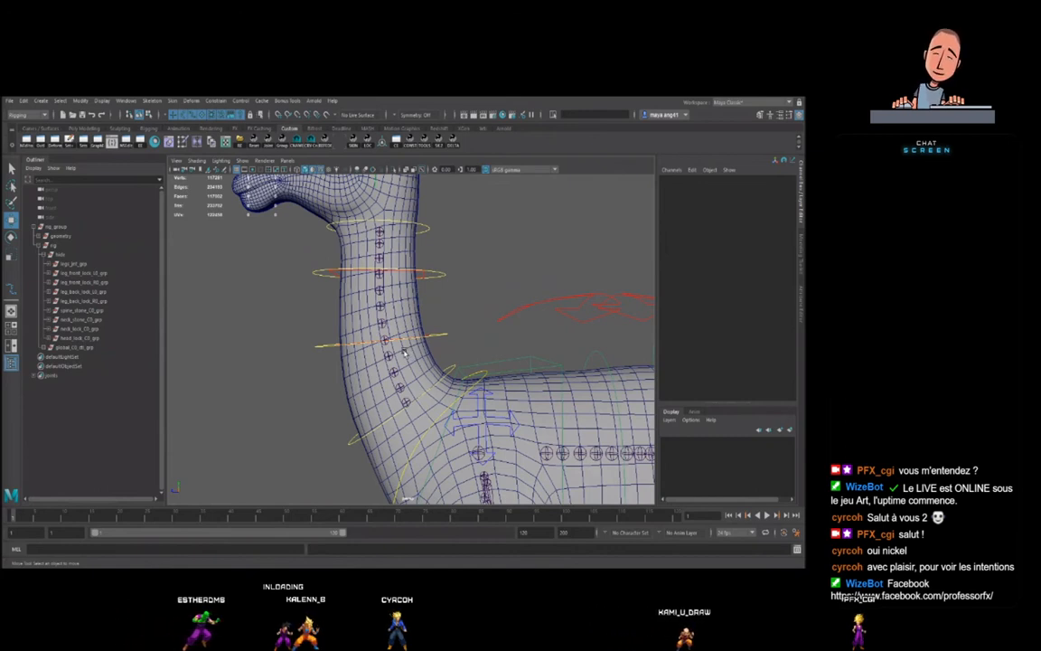
- Select the neck skin joints one after another from the base upward to examine their distribution along the neck
{"action": "left_click", "coordinate": [383, 310]}
{"action": "left_click", "coordinate": [408, 403]}
{"action": "left_click", "coordinate": [402, 386]}
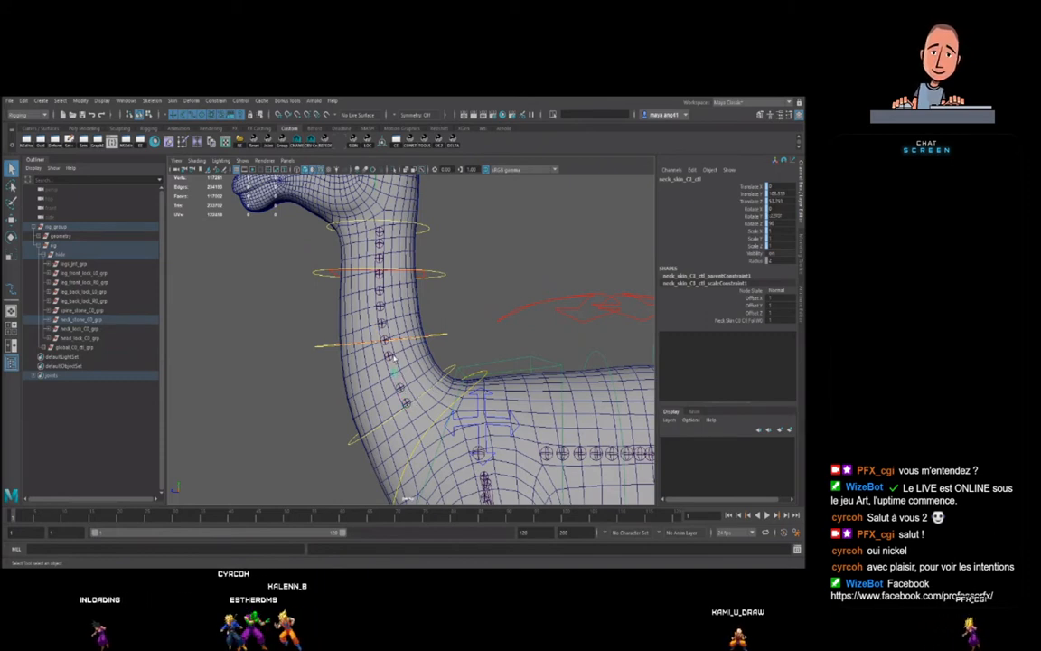
{"action": "left_click", "coordinate": [387, 339]}
{"action": "left_click", "coordinate": [384, 323]}
{"action": "left_click", "coordinate": [380, 306]}
{"action": "left_click", "coordinate": [381, 288]}
{"action": "left_click", "coordinate": [379, 277]}
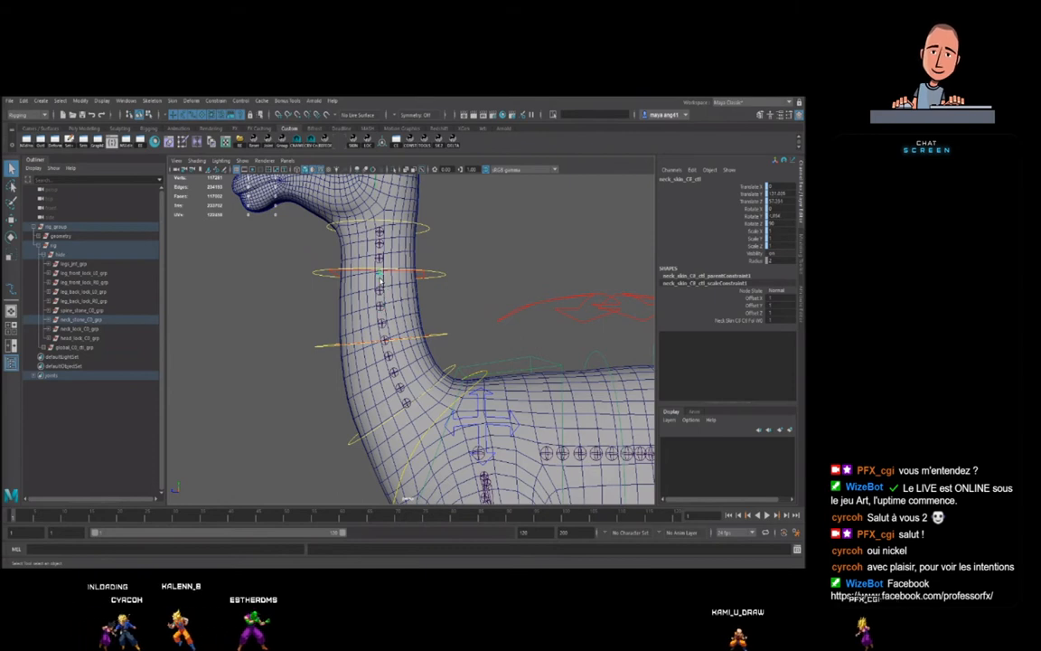
{"action": "left_click", "coordinate": [382, 259]}
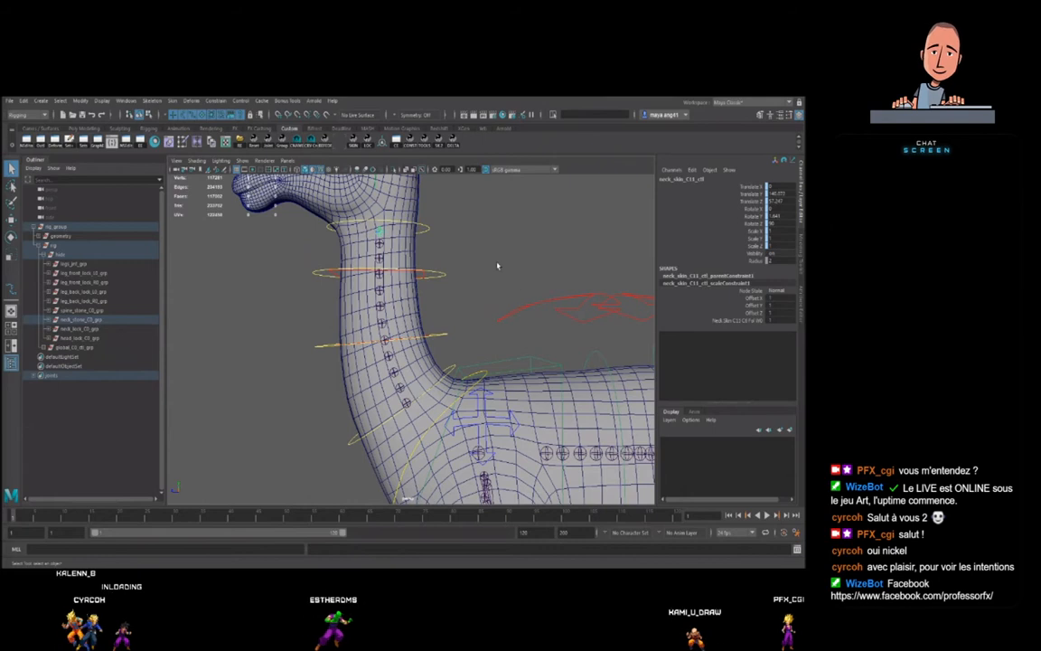
- Test moving the lower IK neck control in wireframe display, undo the move, and return to shaded display
{"action": "left_click", "coordinate": [441, 315]}
{"action": "key", "text": "4"}
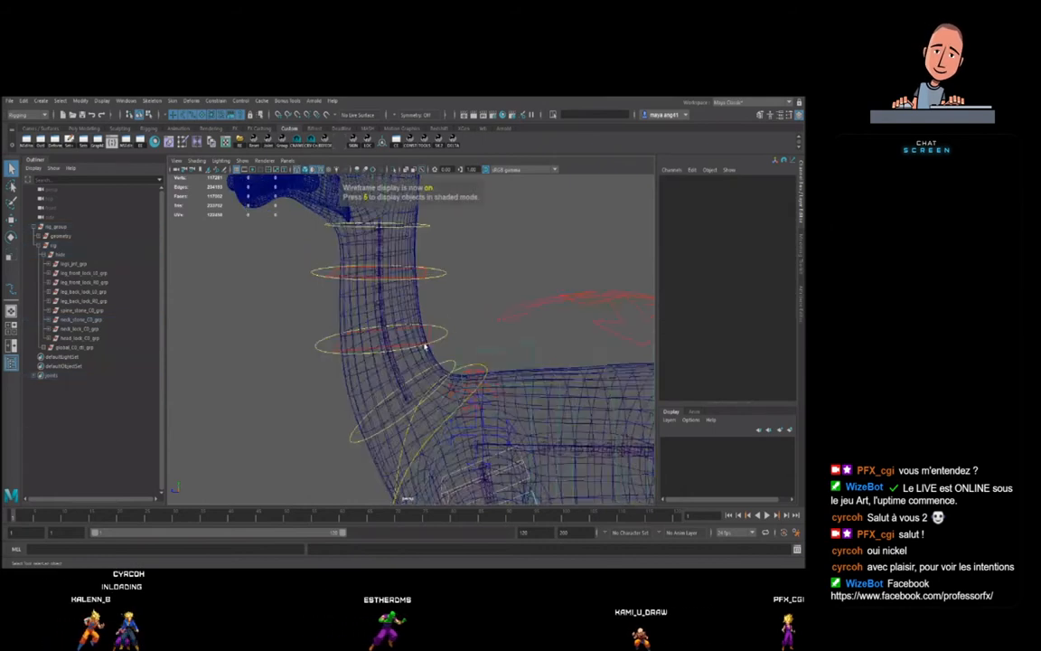
{"action": "left_click", "coordinate": [375, 344]}
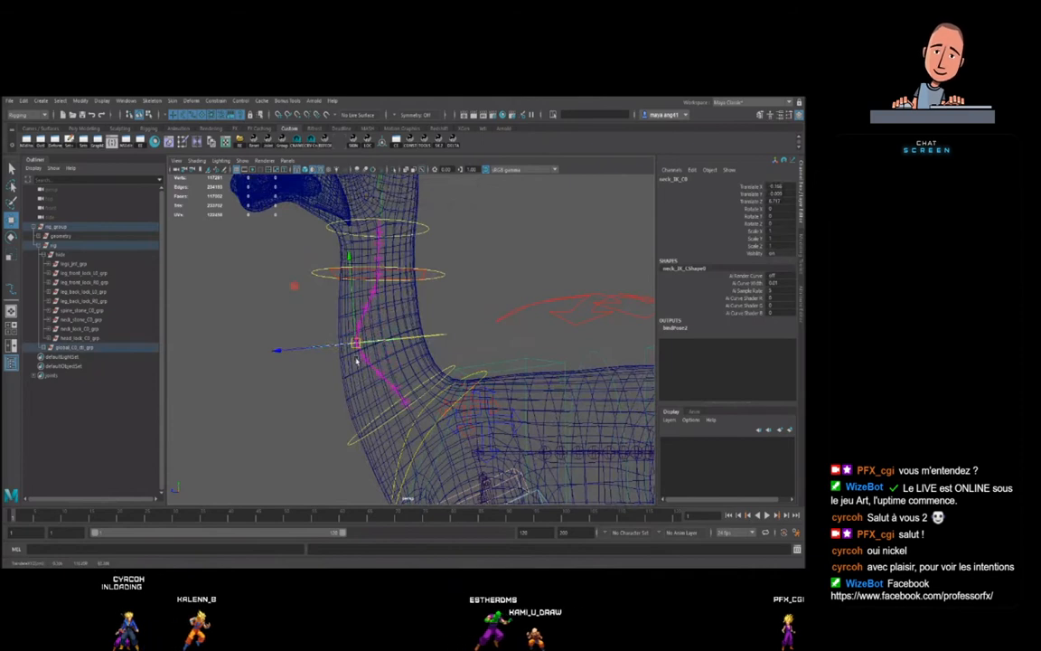
{"action": "left_click", "coordinate": [451, 335]}
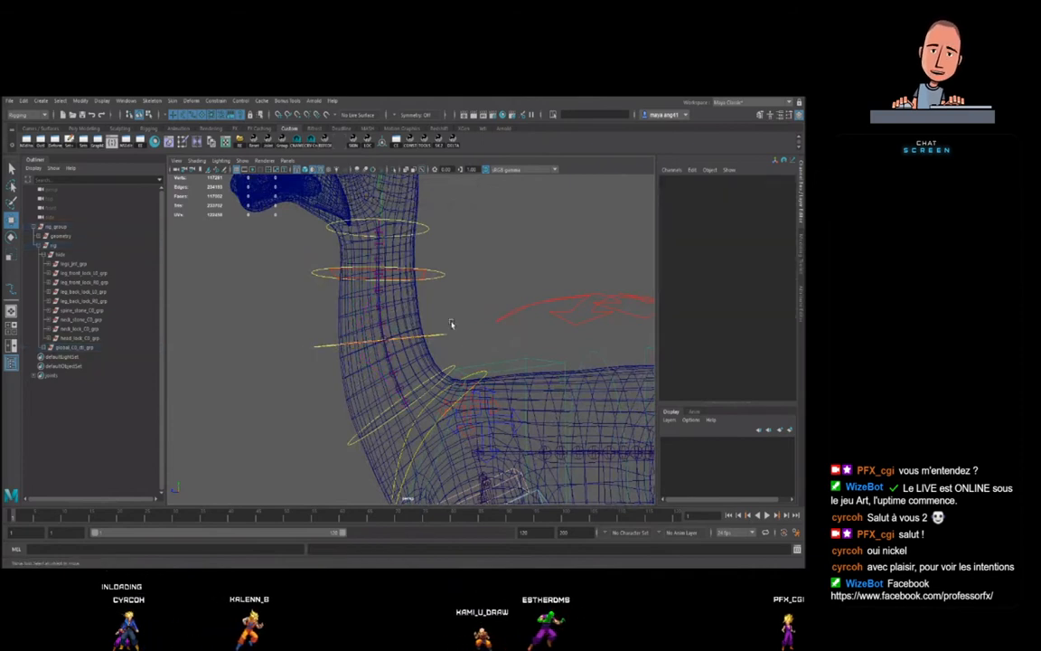
{"action": "scroll", "coordinate": [442, 341], "scroll_direction": "down", "scroll_amount": 3}
{"action": "key", "text": "5"}
{"action": "scroll", "coordinate": [443, 348], "scroll_direction": "up", "scroll_amount": 3}
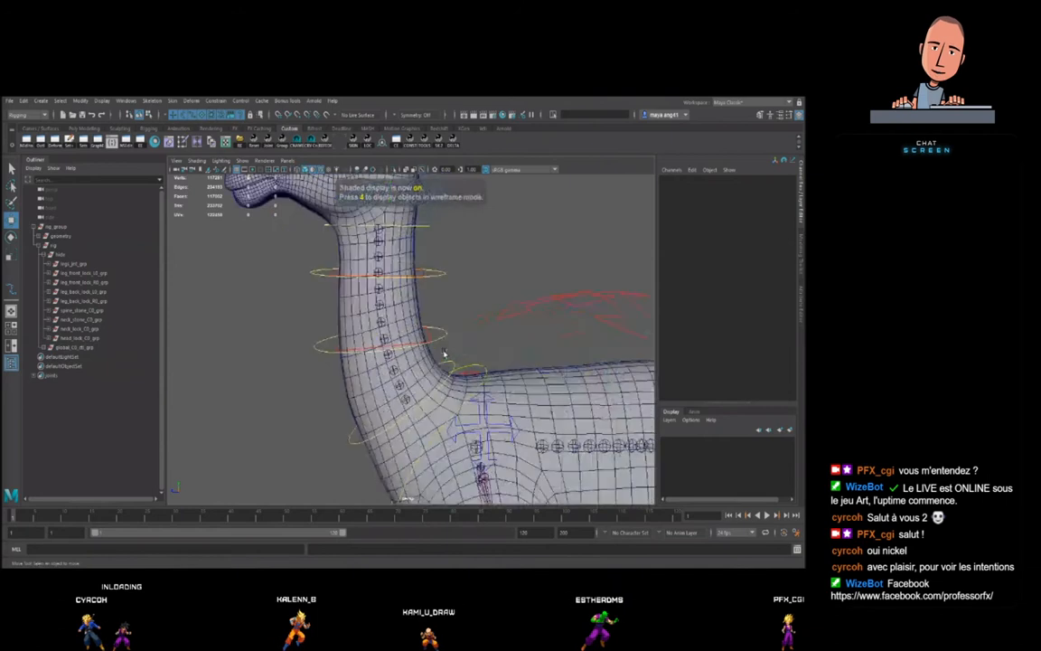
- Select the llama body mesh to examine the neck and spine joints through it, and clear the selection
{"action": "left_click_drag", "start_coordinate": [448, 351], "coordinate": [431, 340], "text": "alt"}
{"action": "left_click", "coordinate": [390, 308]}
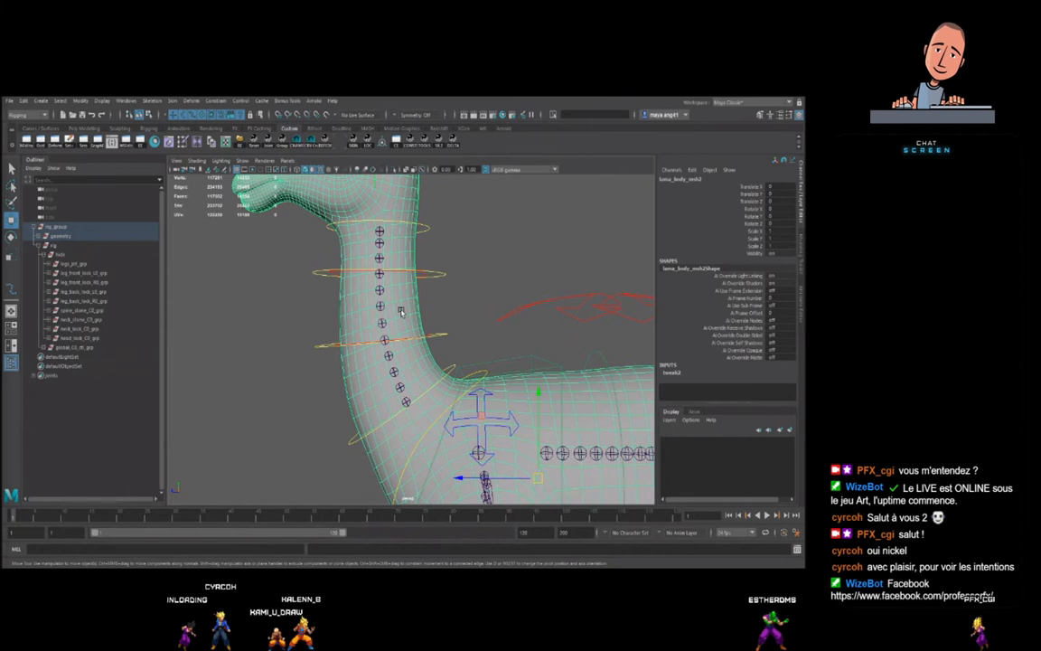
{"action": "scroll", "coordinate": [404, 338], "scroll_direction": "down", "scroll_amount": 5}
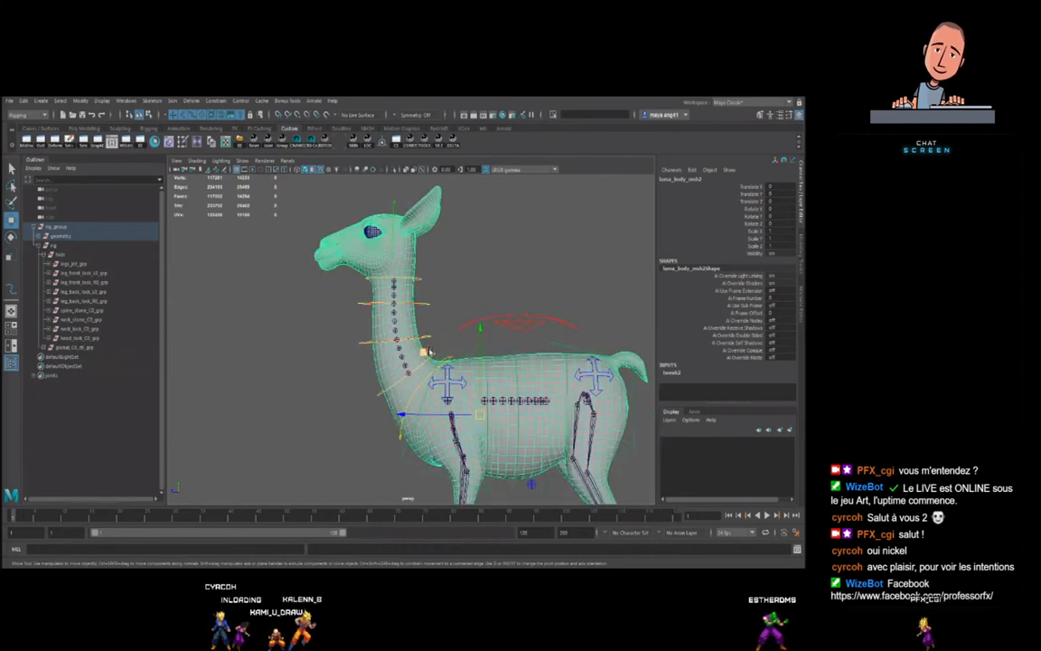
{"action": "scroll", "coordinate": [413, 346], "scroll_direction": "up", "scroll_amount": 3}
{"action": "key", "text": "q"}
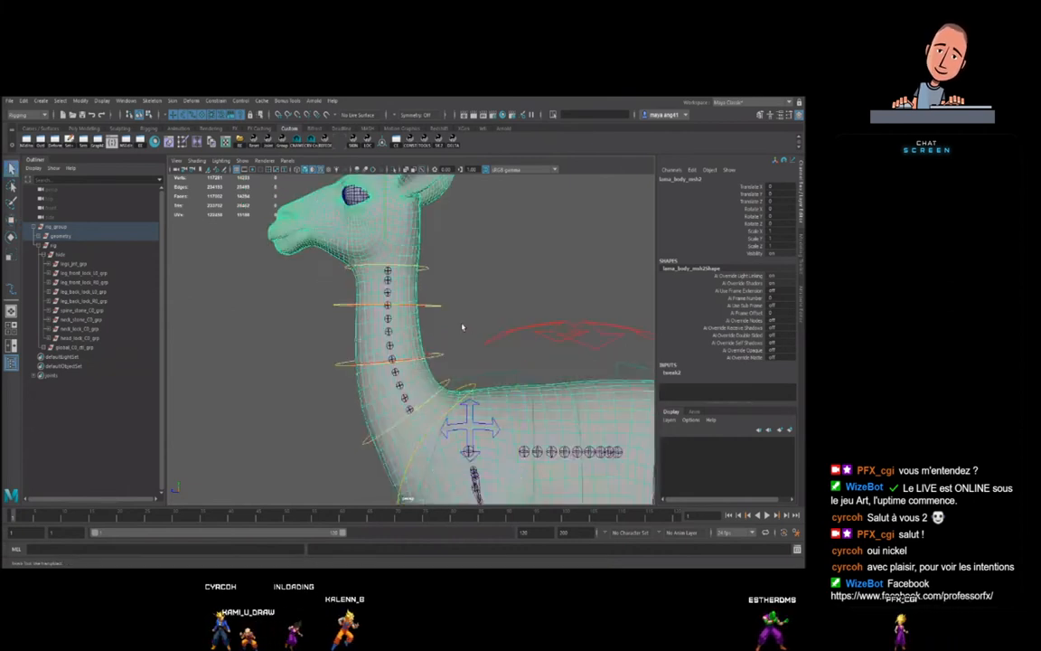
{"action": "left_click", "coordinate": [462, 327]}
{"action": "scroll", "coordinate": [457, 352], "scroll_direction": "down", "scroll_amount": 2}
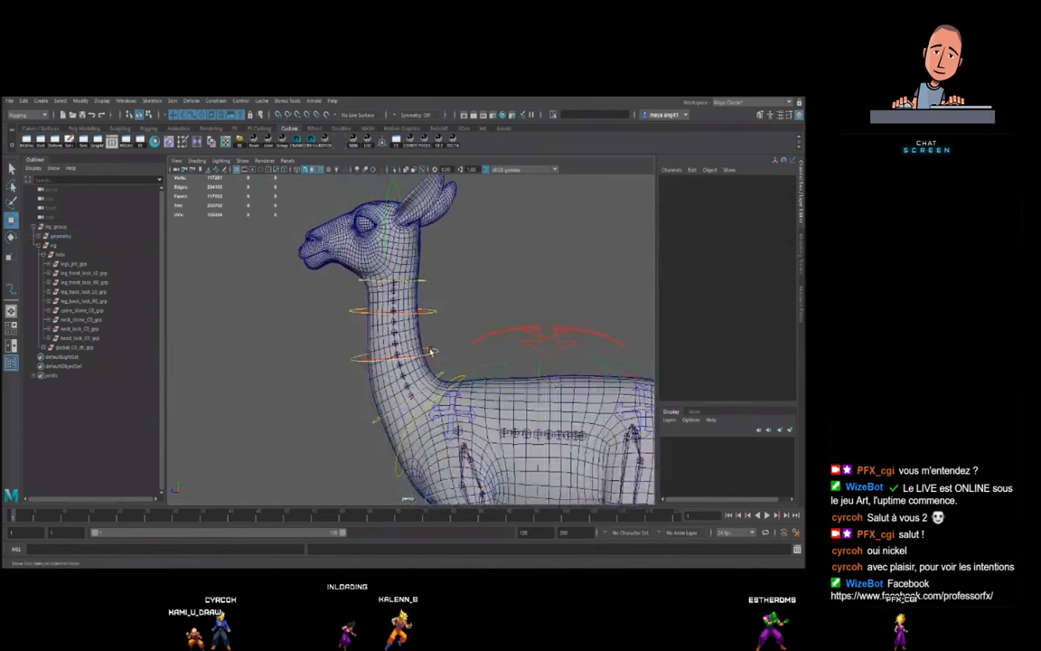
- Test moving the lower and the upper IK neck controls freely, undoing each move
{"action": "left_click", "coordinate": [431, 352]}
{"action": "scroll", "coordinate": [402, 358], "scroll_direction": "up", "scroll_amount": 3}
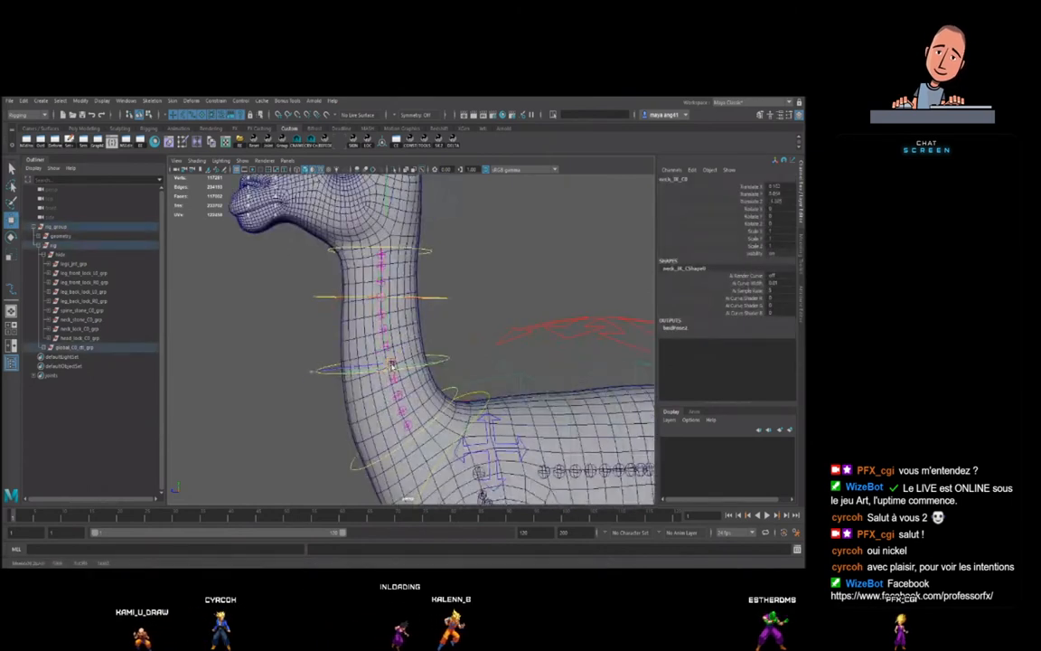
{"action": "left_click", "coordinate": [394, 300]}
{"action": "key", "text": "w"}
{"action": "left_click_drag", "start_coordinate": [394, 306], "coordinate": [370, 296]}
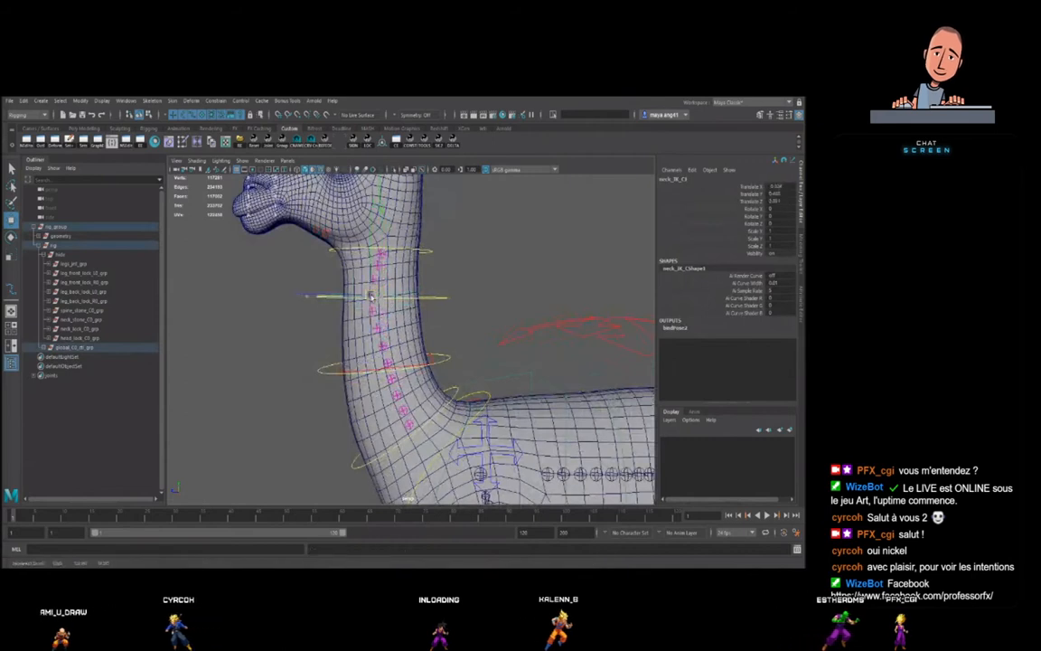
{"action": "key", "text": "ctrl+z"}
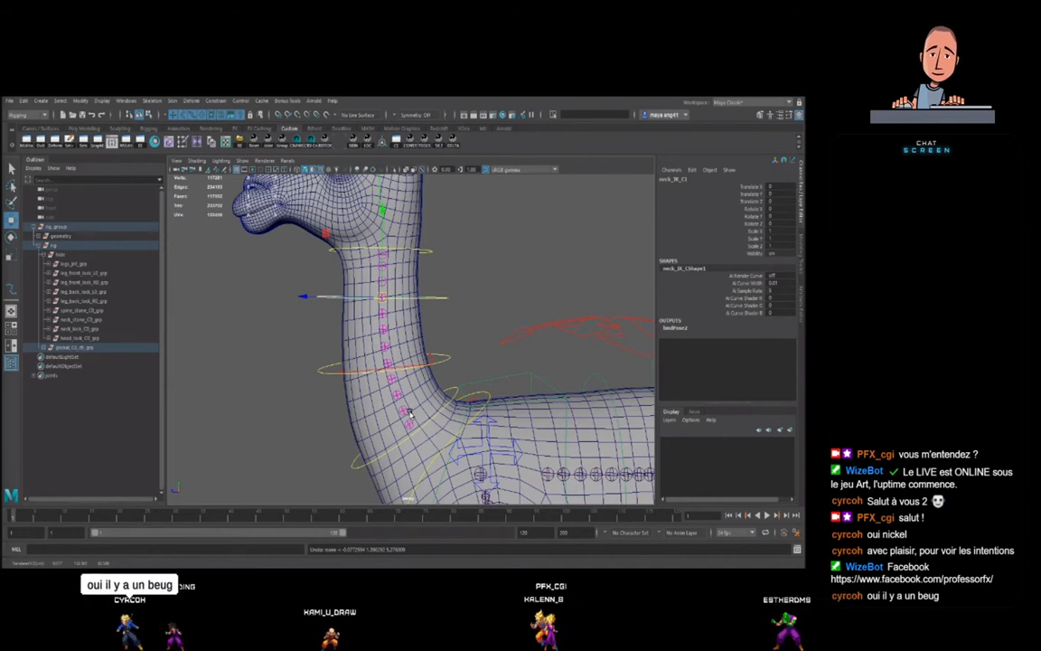
- Test sliding the upper IK neck control forward along its Z axis, undo the move, and clear the selection
{"action": "mouse_move", "coordinate": [416, 310]}
{"action": "left_mouse_down", "text": "alt"}
{"action": "mouse_move", "coordinate": [462, 296]}
{"action": "mouse_move", "coordinate": [428, 308]}
{"action": "left_mouse_up", "text": "alt"}
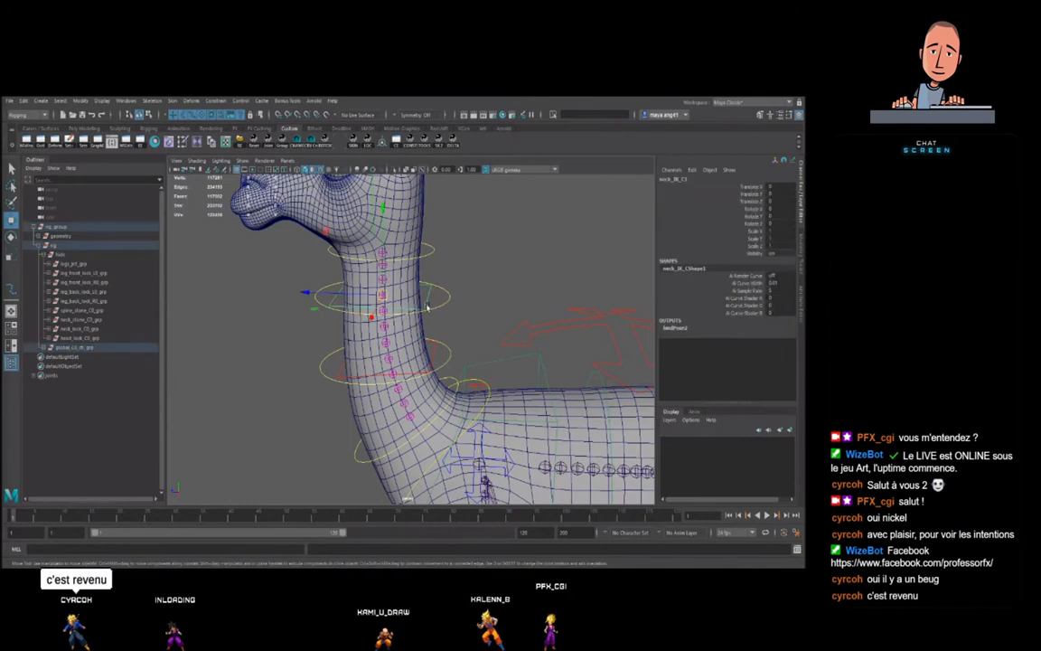
{"action": "left_click_drag", "start_coordinate": [329, 296], "coordinate": [322, 297]}
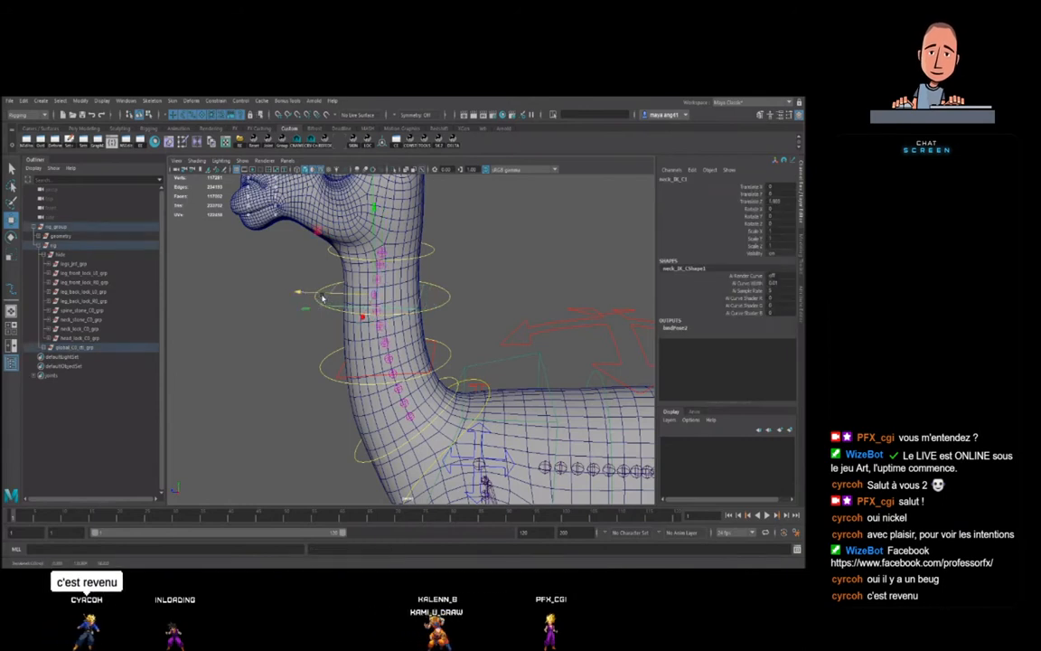
{"action": "key", "text": "ctrl+z"}
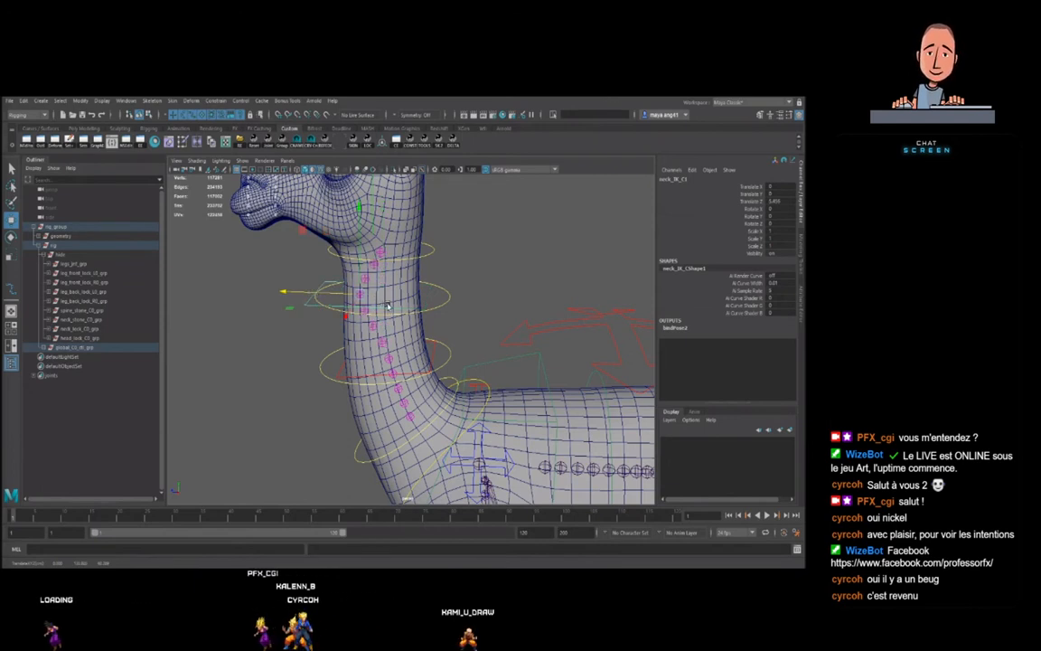
{"action": "left_click_drag", "start_coordinate": [406, 309], "coordinate": [456, 311], "text": "alt"}
{"action": "key", "text": "ctrl+z"}
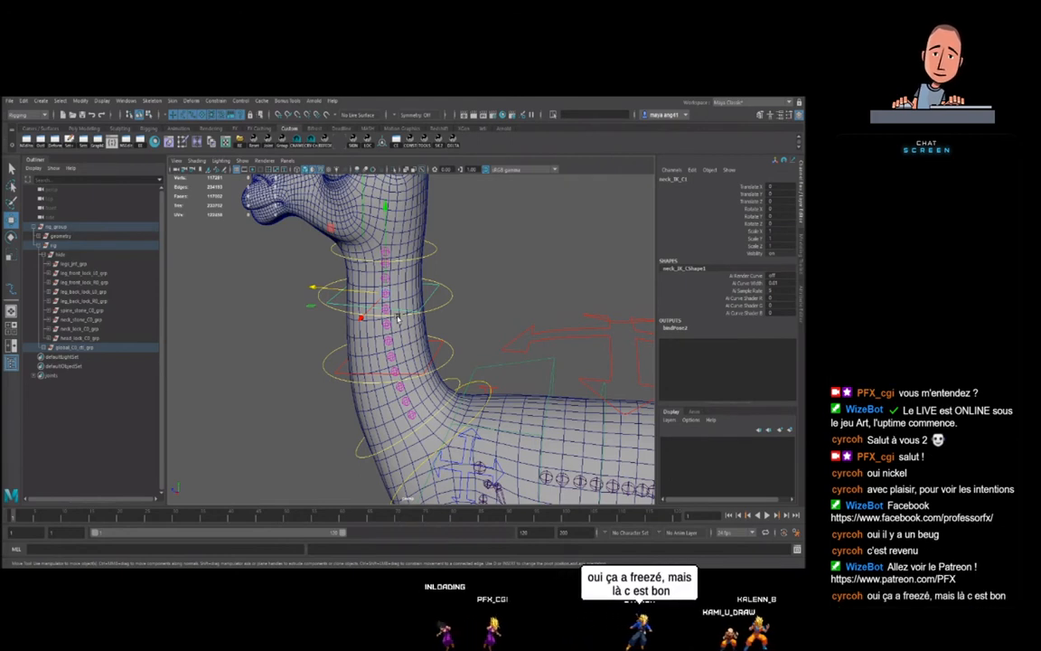
{"action": "left_click", "coordinate": [481, 309]}
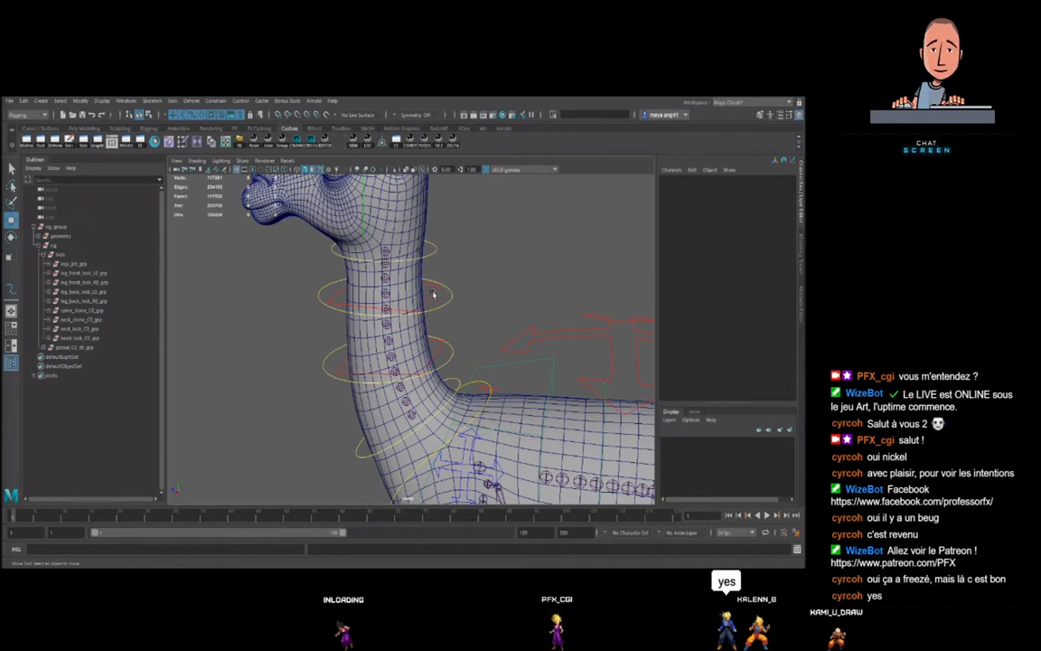
- Test sliding the lower and then the upper IK neck control forward along Z, restore both, and clear the selection
{"action": "left_click", "coordinate": [434, 294]}
{"action": "left_click", "coordinate": [466, 326]}
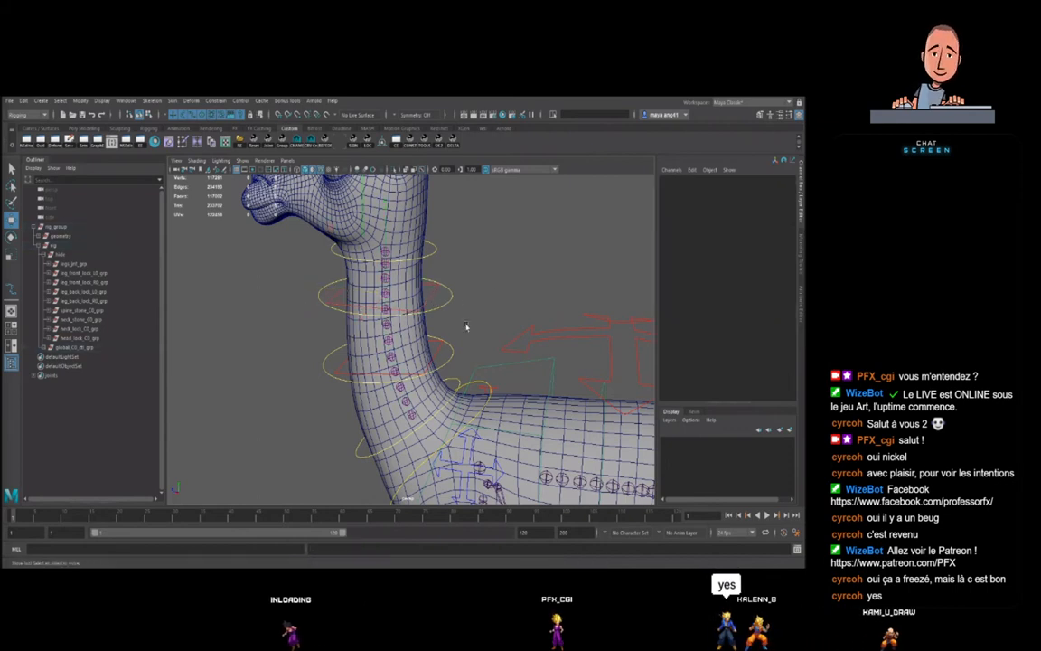
{"action": "scroll", "coordinate": [466, 328], "scroll_direction": "down", "scroll_amount": 5}
{"action": "left_click_drag", "start_coordinate": [467, 344], "coordinate": [493, 358], "text": "alt"}
{"action": "scroll", "coordinate": [438, 344], "scroll_direction": "up", "scroll_amount": 5}
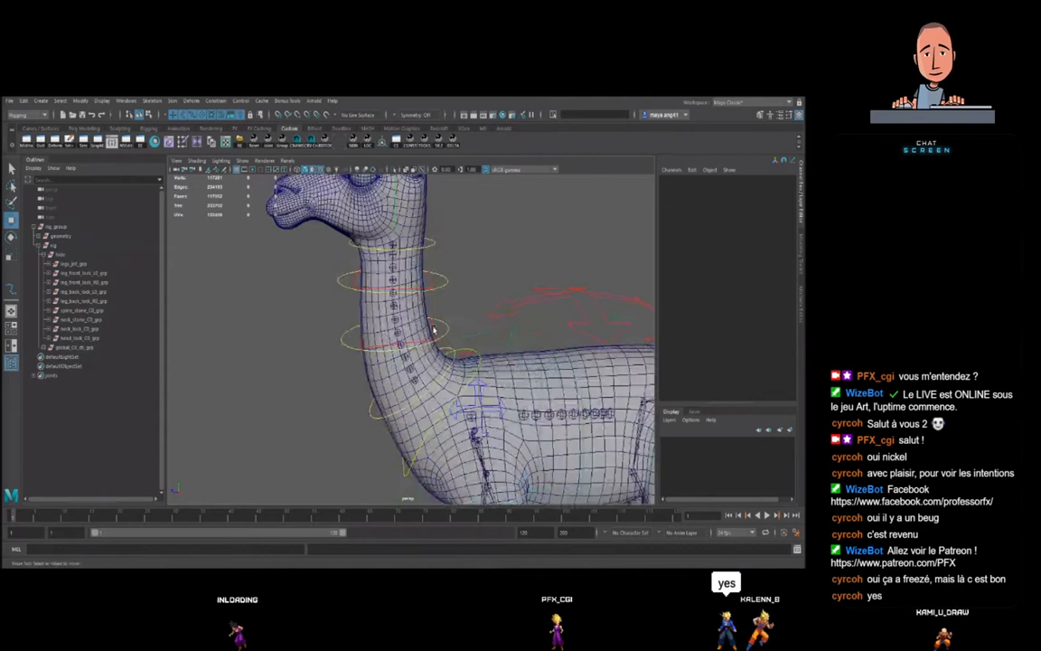
{"action": "left_click", "coordinate": [434, 332]}
{"action": "left_click", "coordinate": [469, 303]}
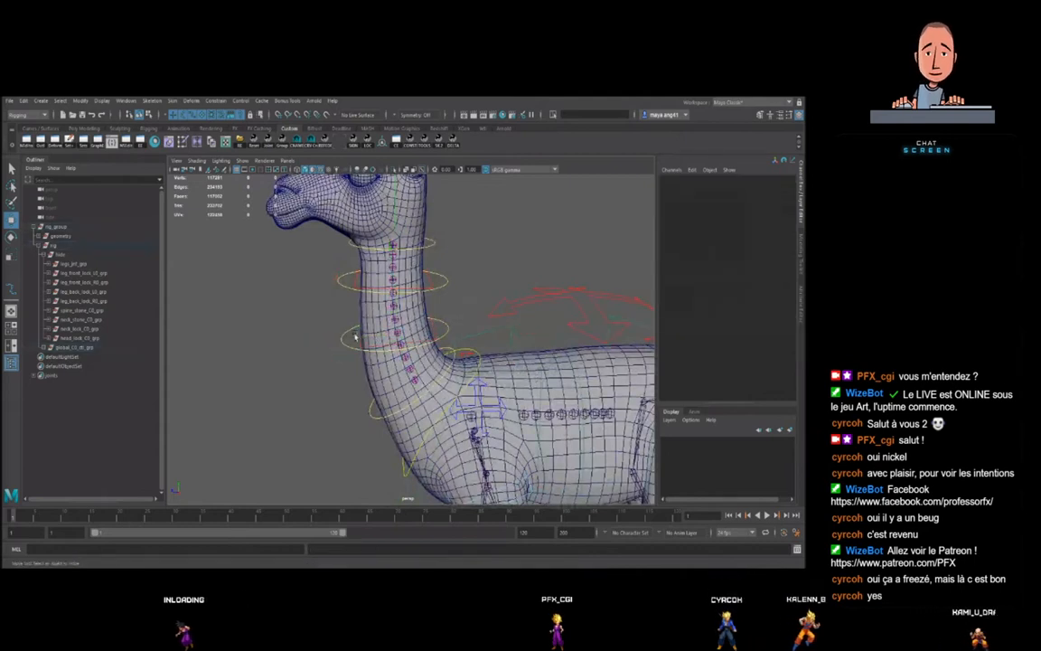
{"action": "left_click", "coordinate": [359, 346]}
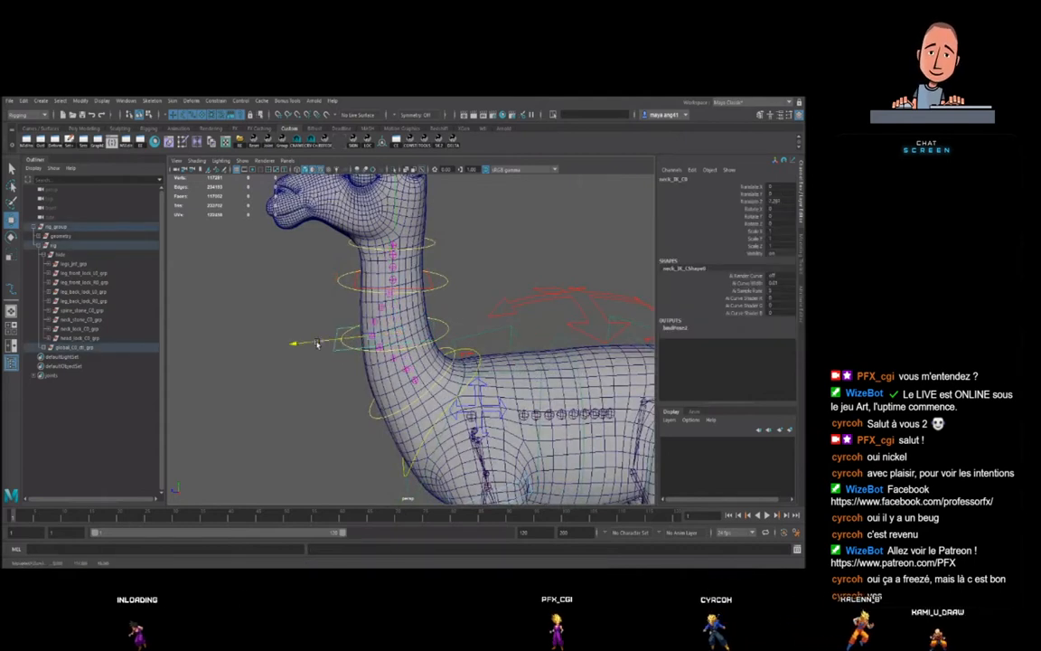
{"action": "left_click", "coordinate": [432, 281]}
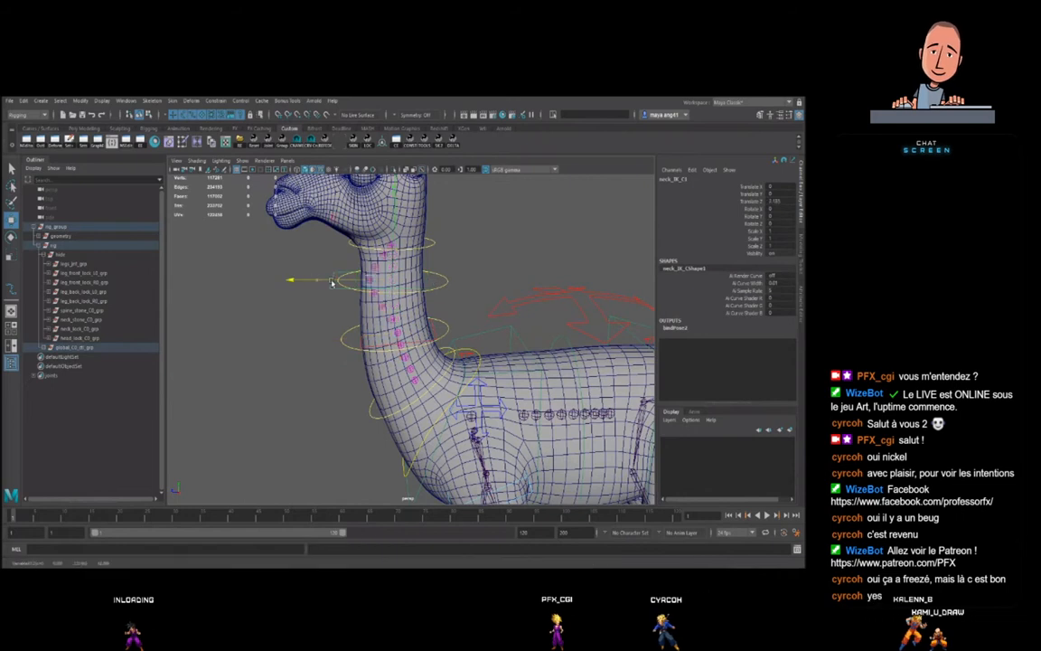
{"action": "left_click", "coordinate": [470, 302]}
- Test moving the topmost FK neck control below the head, undo the move, and clear the selection
{"action": "scroll", "coordinate": [471, 302], "scroll_direction": "down", "scroll_amount": 6}
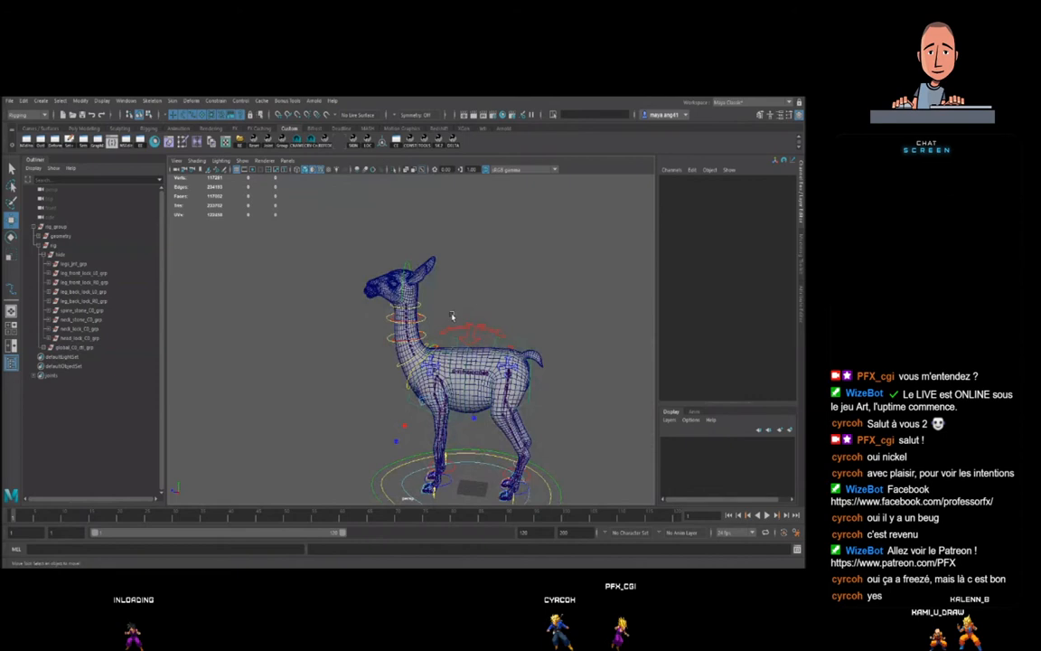
{"action": "scroll", "coordinate": [446, 317], "scroll_direction": "up", "scroll_amount": 5}
{"action": "left_click", "coordinate": [440, 266]}
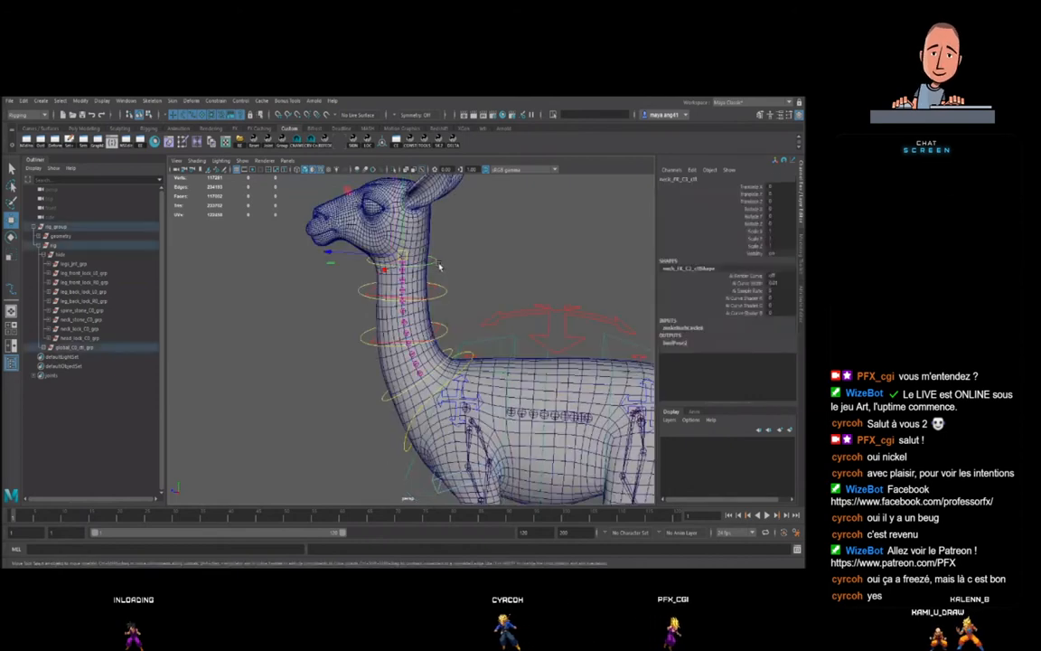
{"action": "left_click", "coordinate": [416, 264]}
{"action": "left_click_drag", "start_coordinate": [390, 247], "coordinate": [396, 248]}
{"action": "key", "text": "ctrl+z"}
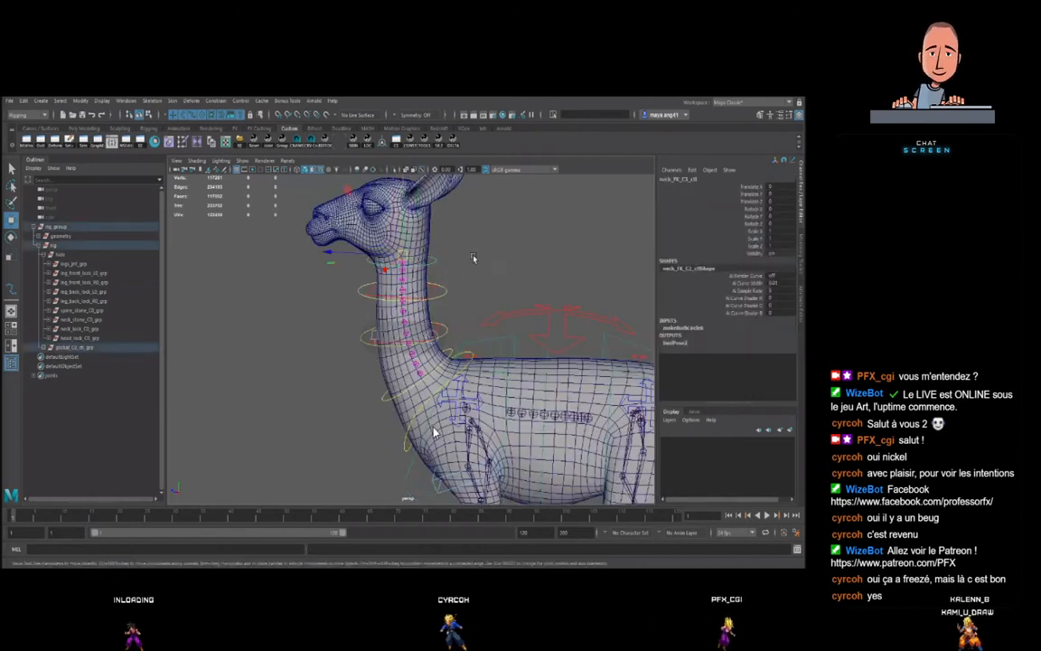
{"action": "left_click", "coordinate": [476, 258]}
{"action": "left_click", "coordinate": [434, 264]}
{"action": "scroll", "coordinate": [465, 308], "scroll_direction": "down", "scroll_amount": 5}
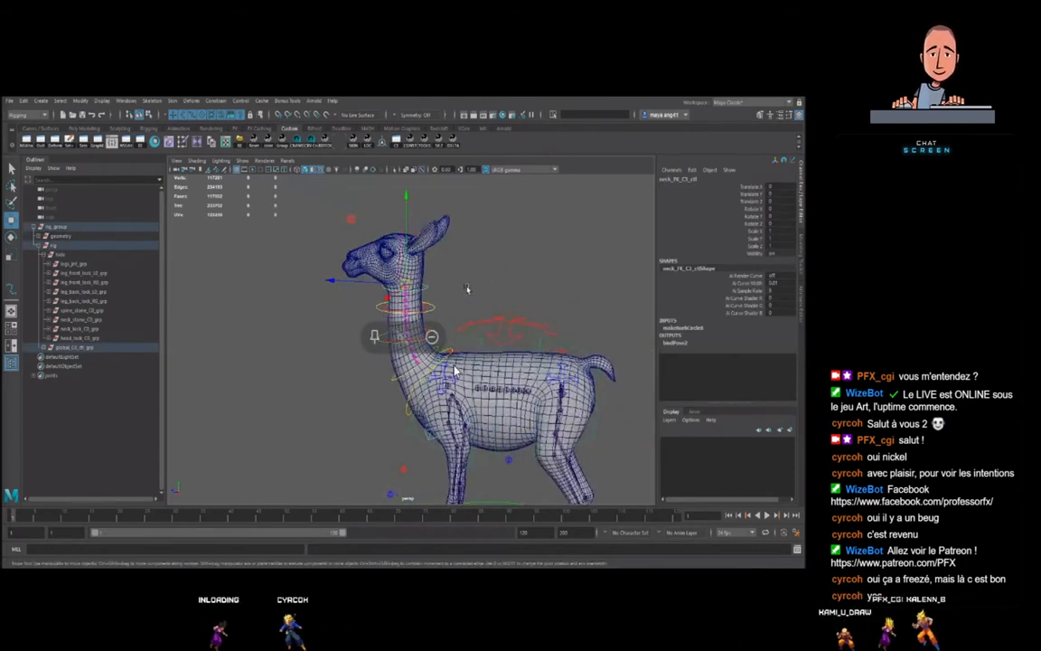
{"action": "left_click", "coordinate": [519, 260]}
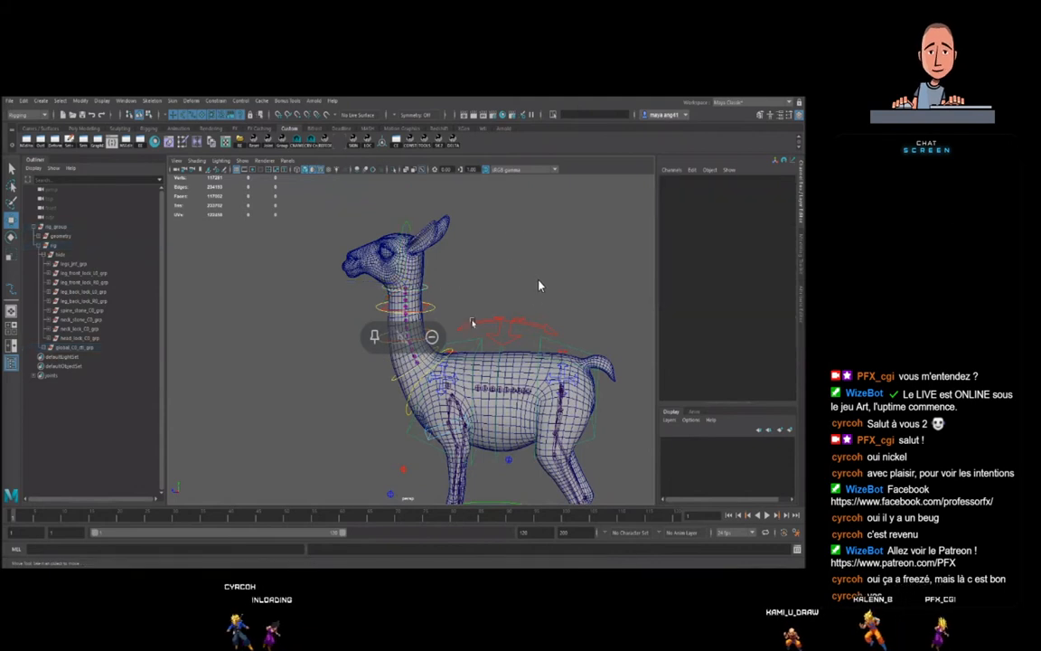
- Examine the llama's body and legs with their joints and foot controls from several angles and distances
{"action": "scroll", "coordinate": [534, 280], "scroll_direction": "down", "scroll_amount": 5}
{"action": "scroll", "coordinate": [411, 319], "scroll_direction": "up", "scroll_amount": 5}
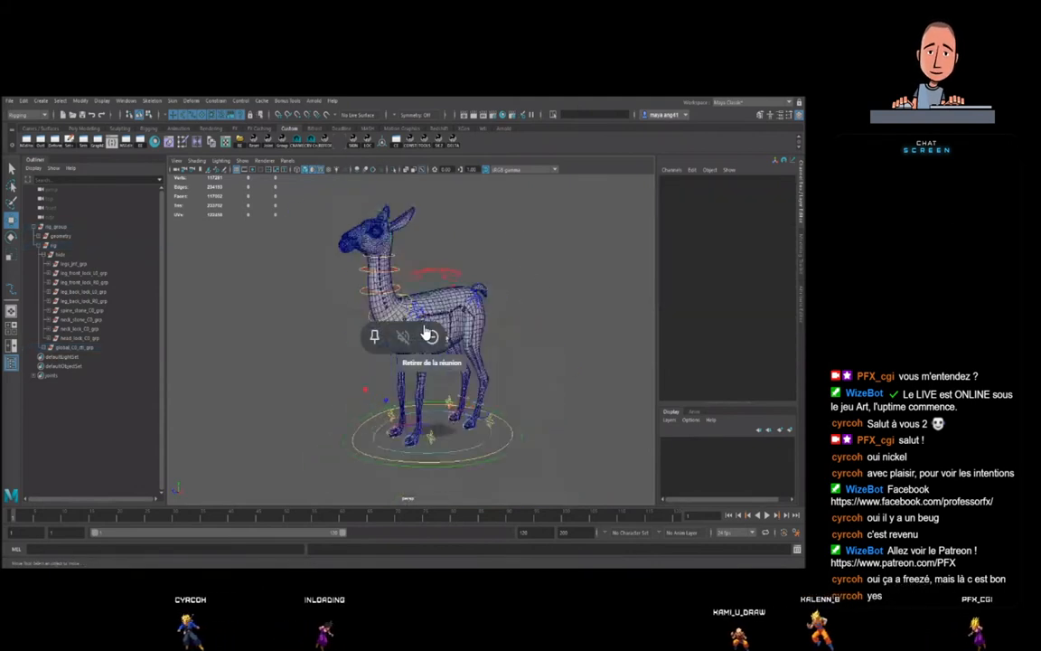
{"action": "scroll", "coordinate": [500, 365], "scroll_direction": "down", "scroll_amount": 3}
{"action": "scroll", "coordinate": [479, 362], "scroll_direction": "up", "scroll_amount": 4}
{"action": "scroll", "coordinate": [478, 362], "scroll_direction": "down", "scroll_amount": 4}
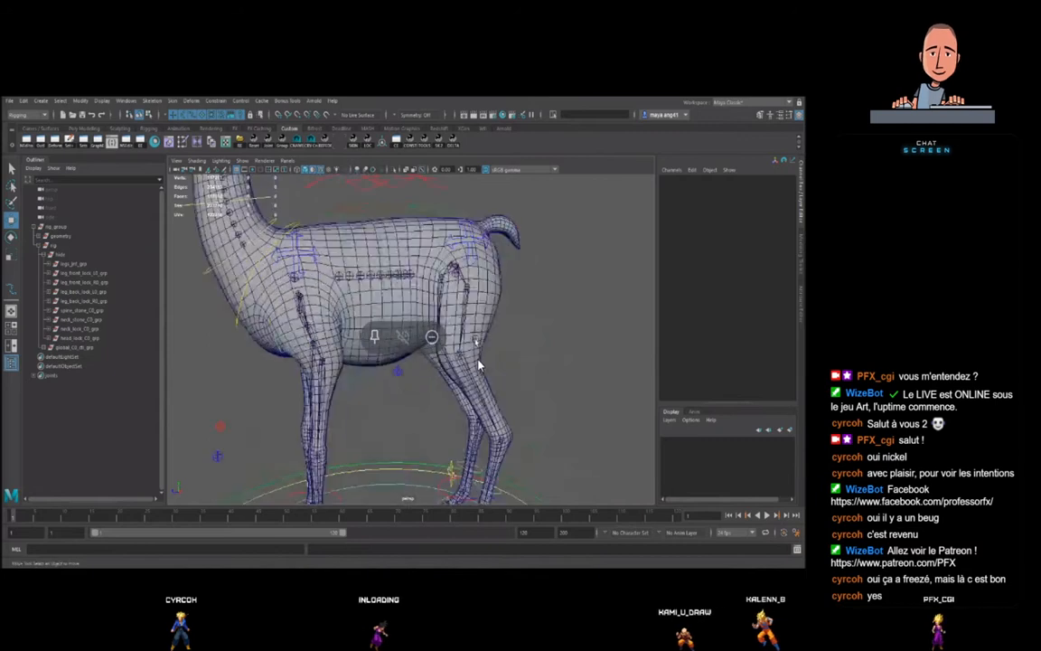
{"action": "scroll", "coordinate": [479, 368], "scroll_direction": "up", "scroll_amount": 3}
{"action": "scroll", "coordinate": [479, 367], "scroll_direction": "down", "scroll_amount": 3}
{"action": "scroll", "coordinate": [479, 368], "scroll_direction": "up", "scroll_amount": 3}
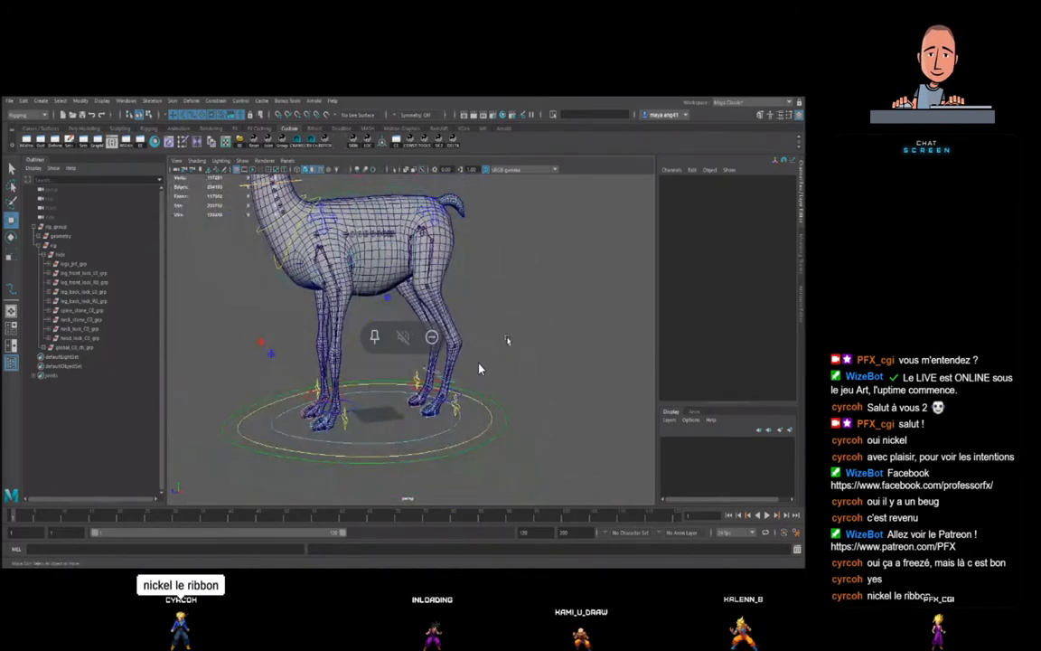
{"action": "scroll", "coordinate": [479, 368], "scroll_direction": "down", "scroll_amount": 3}
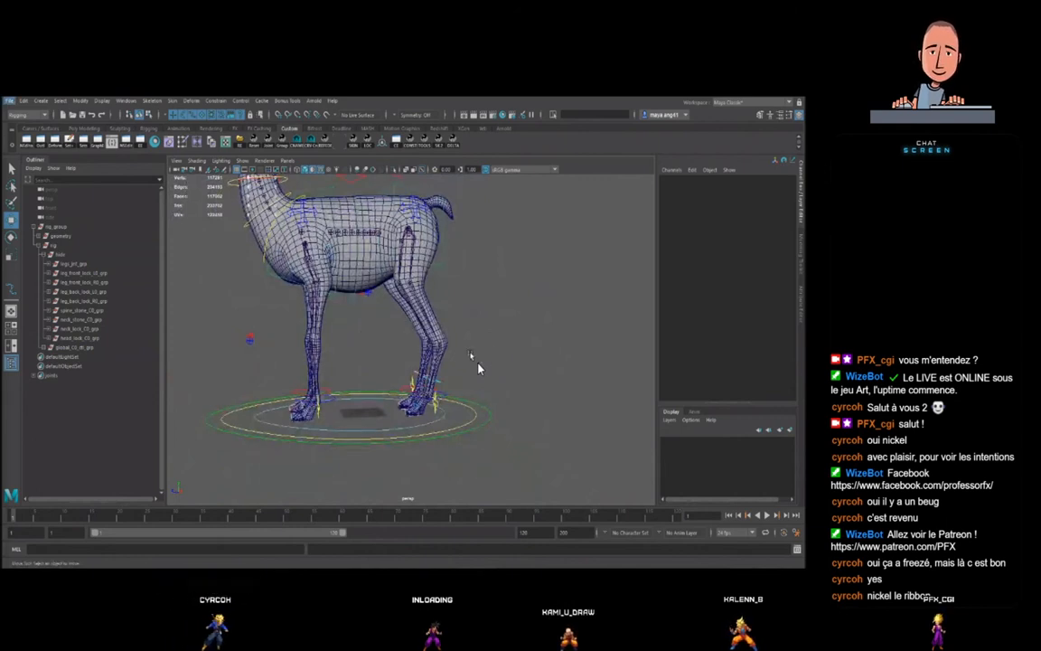
{"action": "middle_click_drag", "start_coordinate": [470, 355], "coordinate": [454, 363], "text": "alt"}
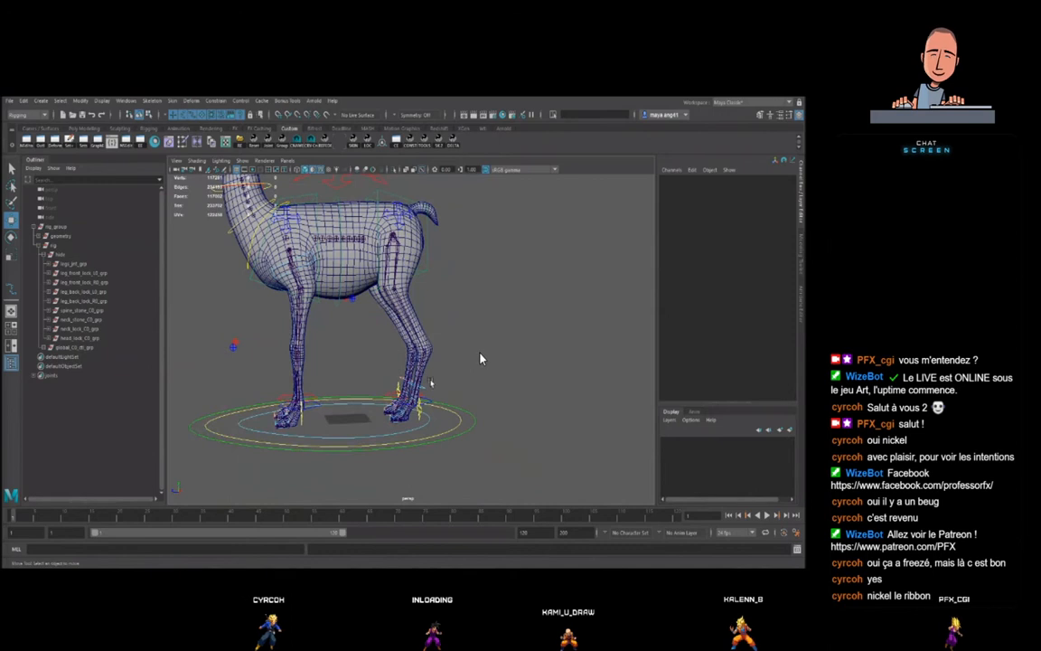
- Select the left back leg IK control to examine the leg from several angles, and clear the selection
{"action": "left_click", "coordinate": [428, 405]}
{"action": "scroll", "coordinate": [443, 359], "scroll_direction": "up", "scroll_amount": 2}
{"action": "right_click_drag", "start_coordinate": [444, 354], "coordinate": [427, 333], "text": "alt"}
{"action": "left_click_drag", "start_coordinate": [428, 332], "coordinate": [441, 346], "text": "alt"}
{"action": "right_click_drag", "start_coordinate": [441, 346], "coordinate": [485, 355], "text": "alt"}
{"action": "left_click_drag", "start_coordinate": [486, 355], "coordinate": [478, 353], "text": "alt"}
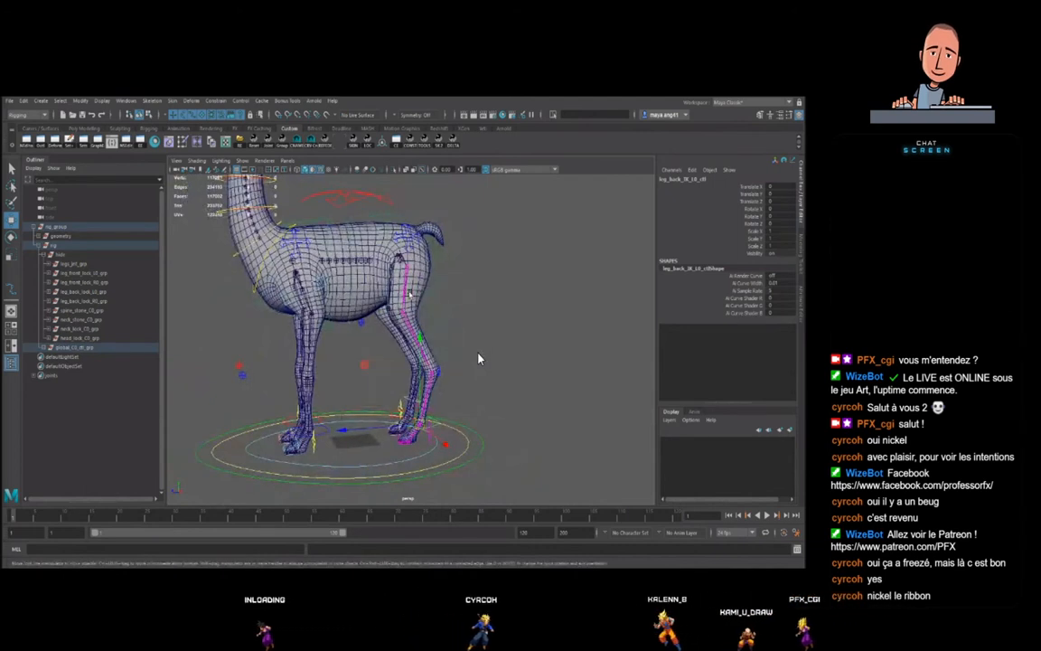
{"action": "left_click_drag", "start_coordinate": [479, 359], "coordinate": [480, 359], "text": "alt"}
{"action": "scroll", "coordinate": [479, 359], "scroll_direction": "up", "scroll_amount": 4}
{"action": "scroll", "coordinate": [479, 359], "scroll_direction": "down", "scroll_amount": 5}
{"action": "scroll", "coordinate": [479, 359], "scroll_direction": "up", "scroll_amount": 2}
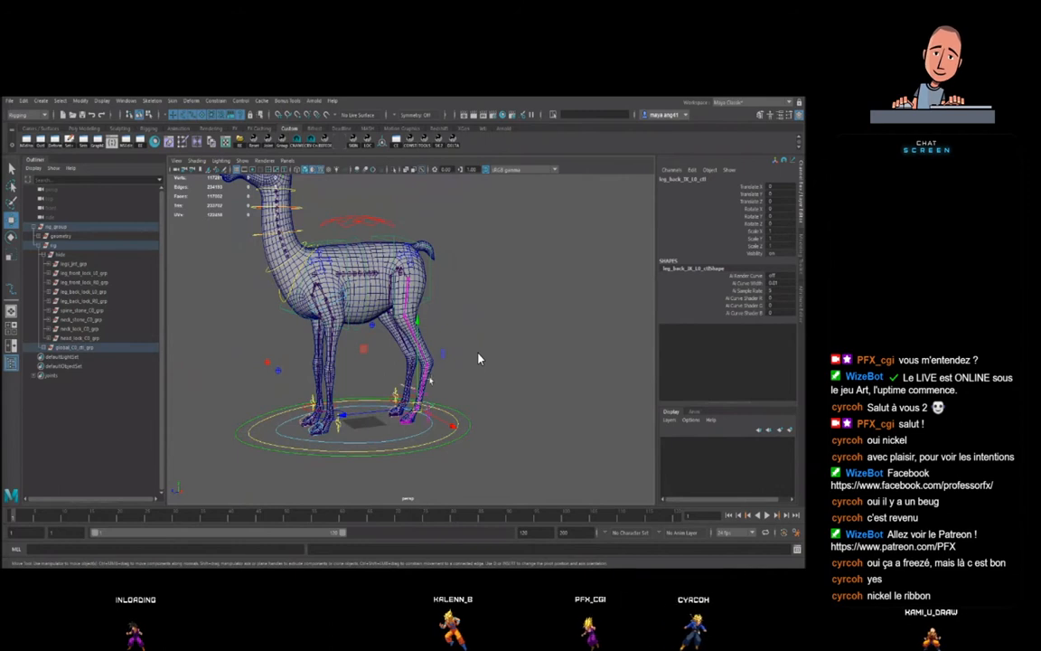
{"action": "scroll", "coordinate": [461, 356], "scroll_direction": "up", "scroll_amount": 4}
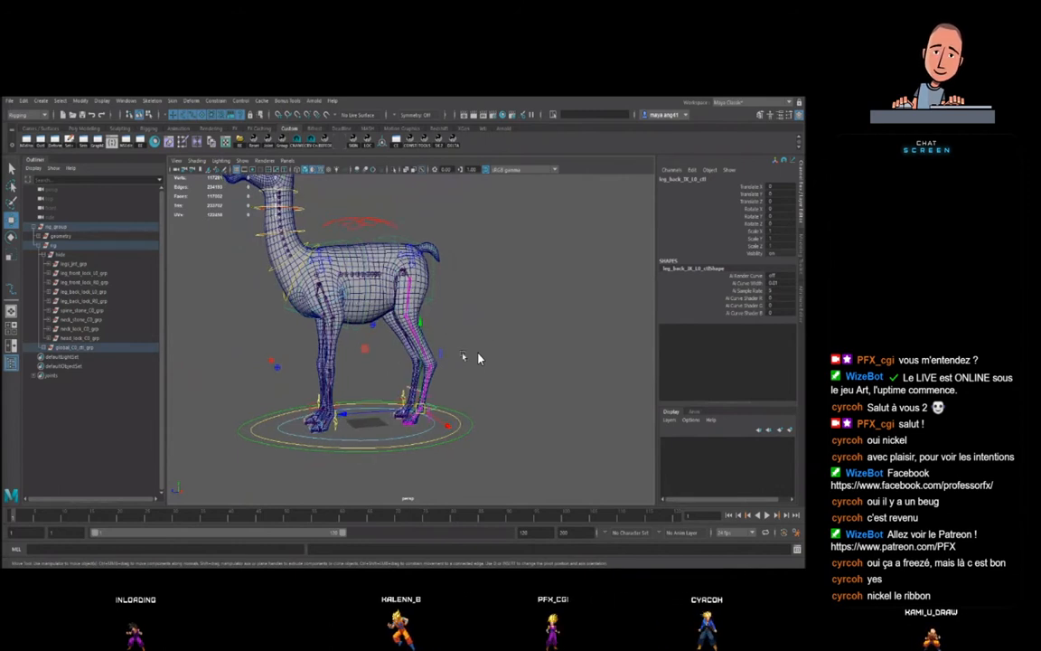
{"action": "left_click", "coordinate": [479, 359]}
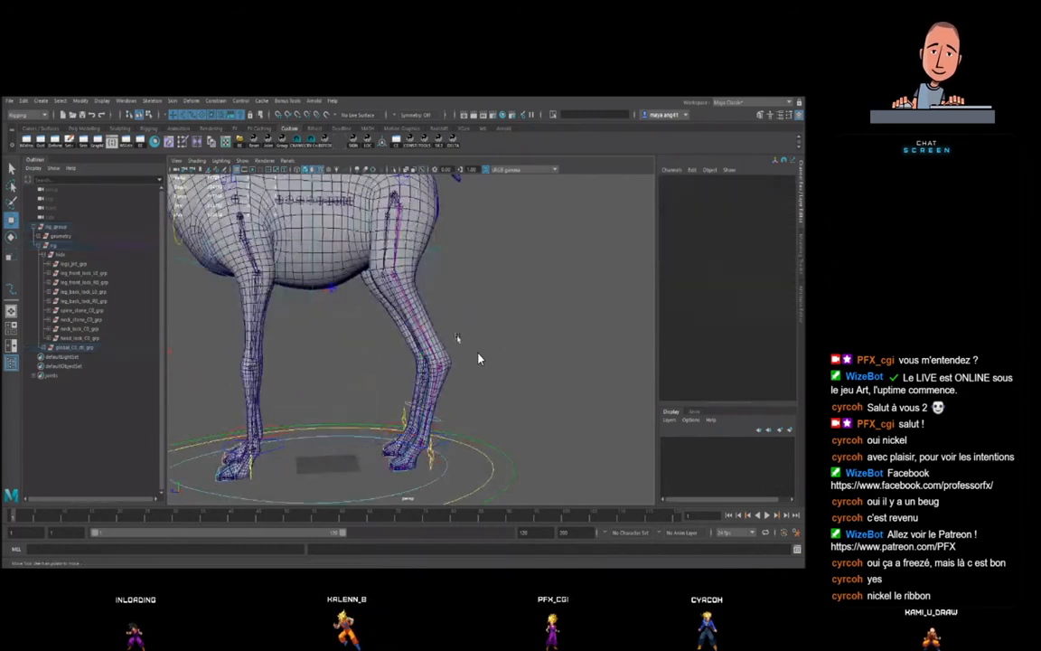
- Select the left back leg skin joints one after another from hip to ankle to examine them, and clear the selection
{"action": "key", "text": "f"}
{"action": "scroll", "coordinate": [479, 359], "scroll_direction": "up", "scroll_amount": 4}
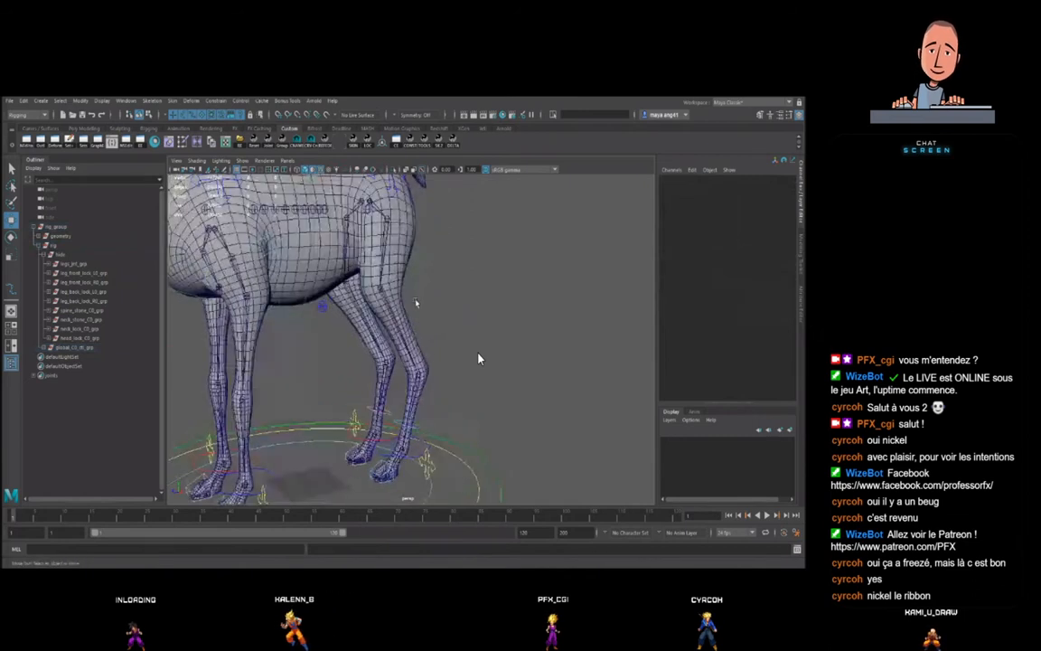
{"action": "key", "text": "ctrl+z"}
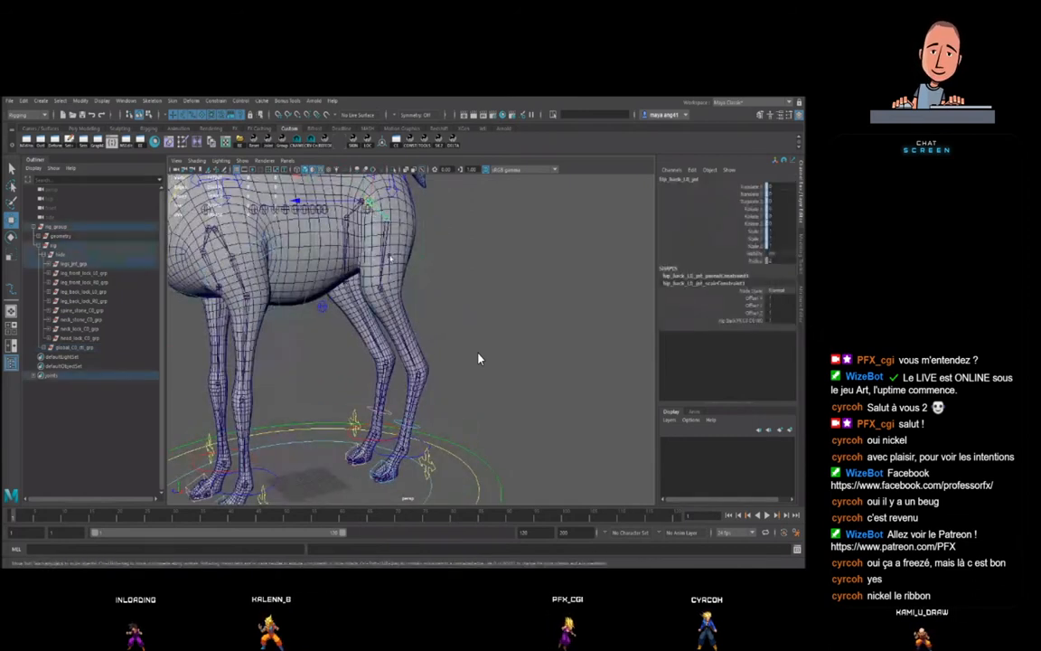
{"action": "key", "text": "ctrl+z"}
{"action": "key", "text": "ctrl+z"}
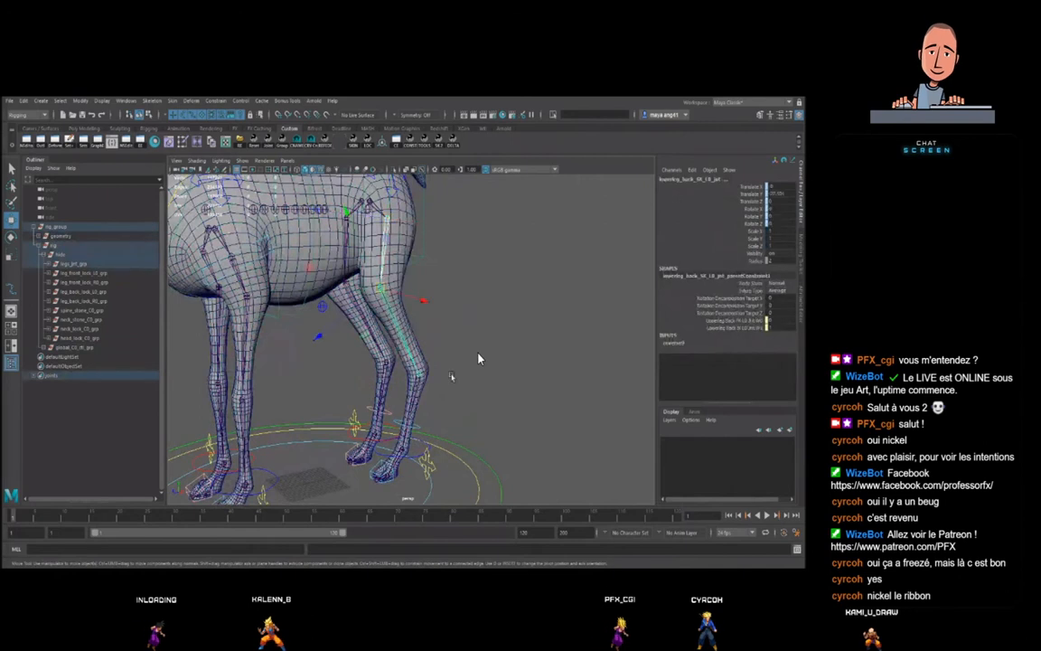
{"action": "key", "text": "ctrl+z"}
{"action": "key", "text": "ctrl+z"}
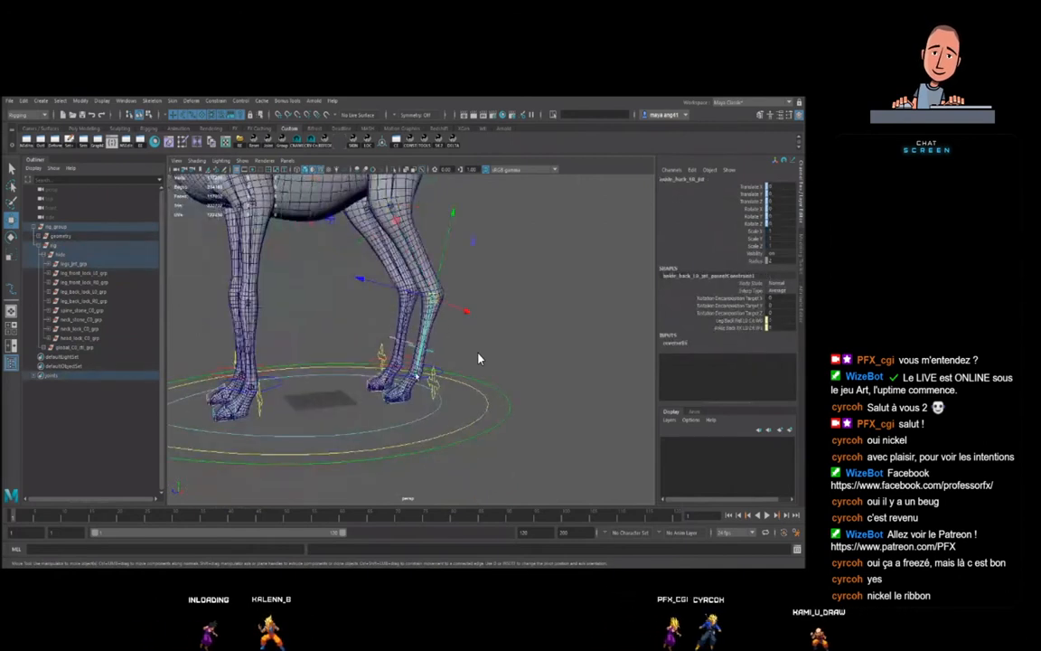
{"action": "key", "text": "ctrl+z"}
{"action": "key", "text": "ctrl+z"}
{"action": "key", "text": "ctrl+z"}
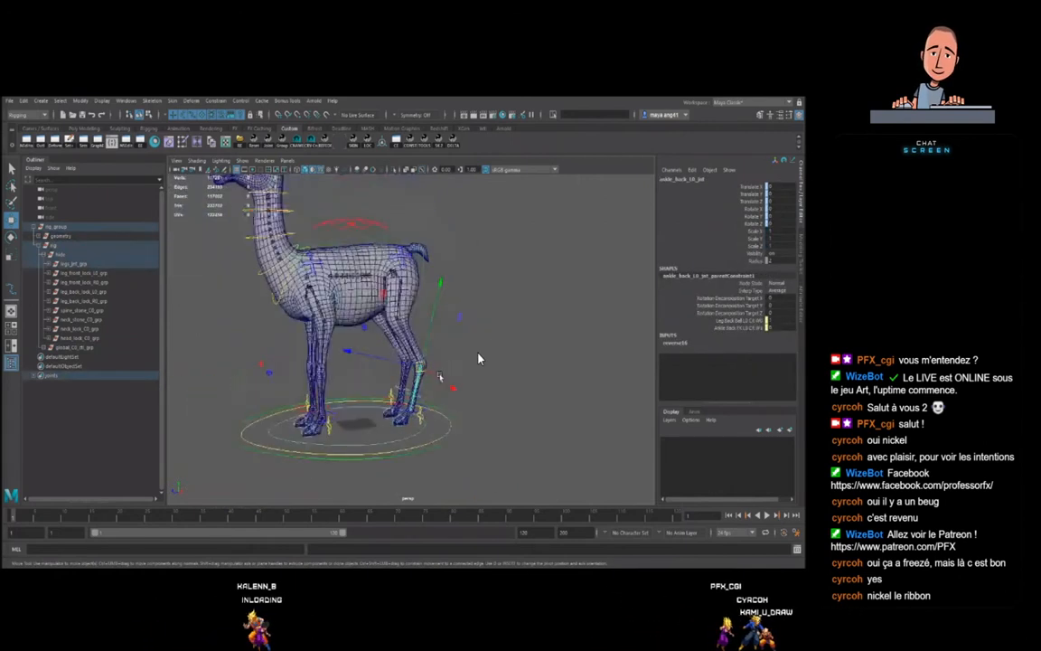
{"action": "key", "text": "ctrl+z"}
{"action": "key", "text": "ctrl+z"}
{"action": "key", "text": "ctrl+z"}
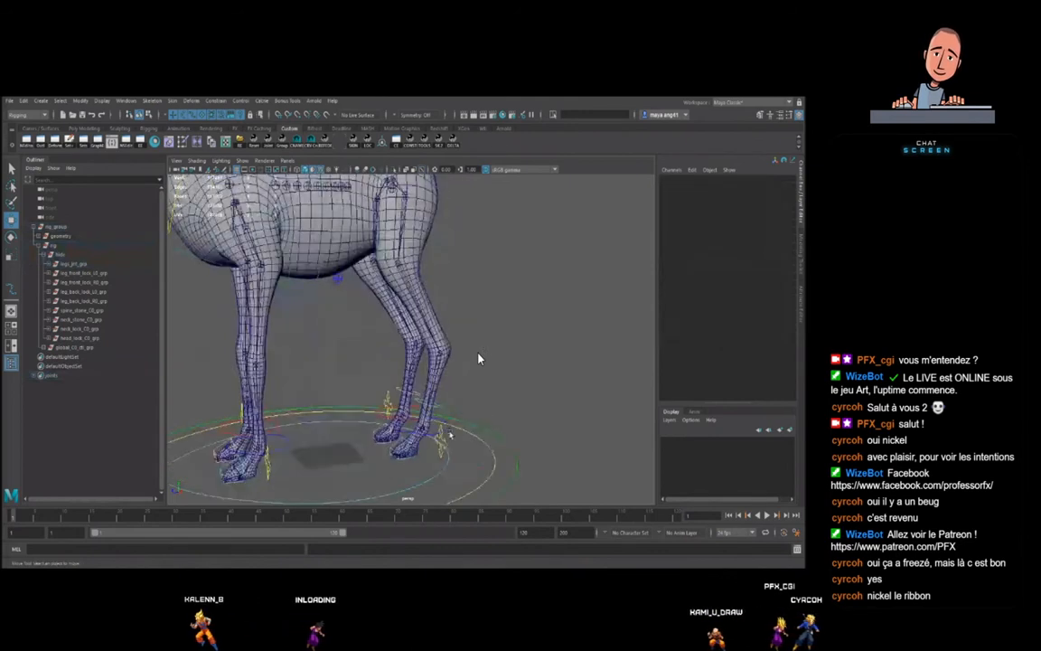
- Select the left back leg IK control, and hide the geometry group to expose the leg joints and controls
{"action": "key", "text": "ctrl+z"}
{"action": "key", "text": "ctrl+z"}
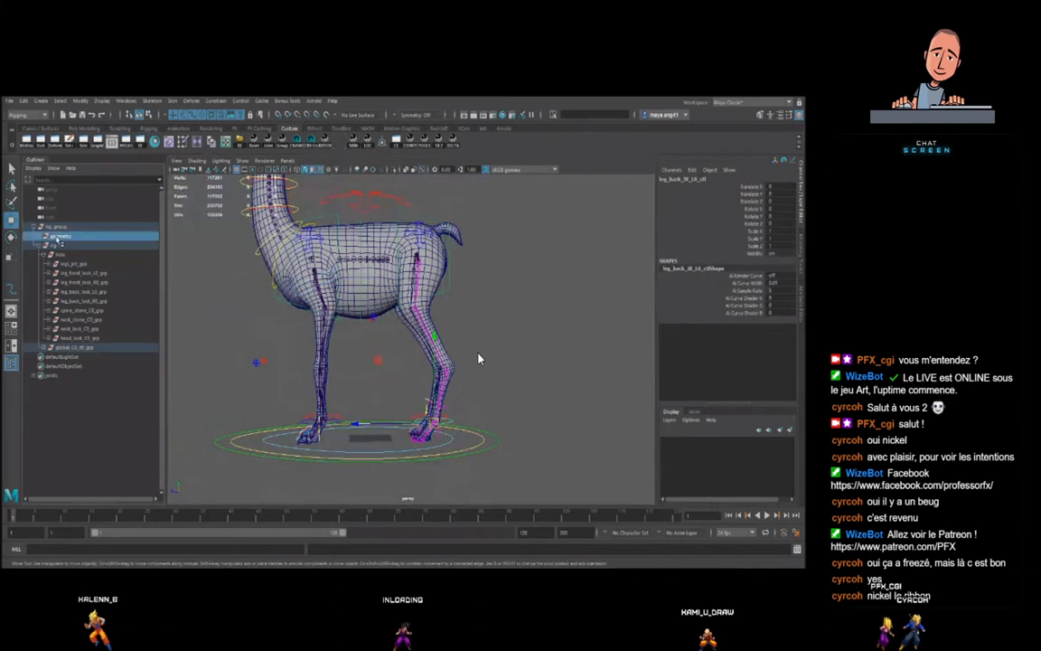
{"action": "key", "text": "ctrl+h"}
{"action": "right_click_drag", "start_coordinate": [437, 314], "coordinate": [459, 316], "text": "alt"}
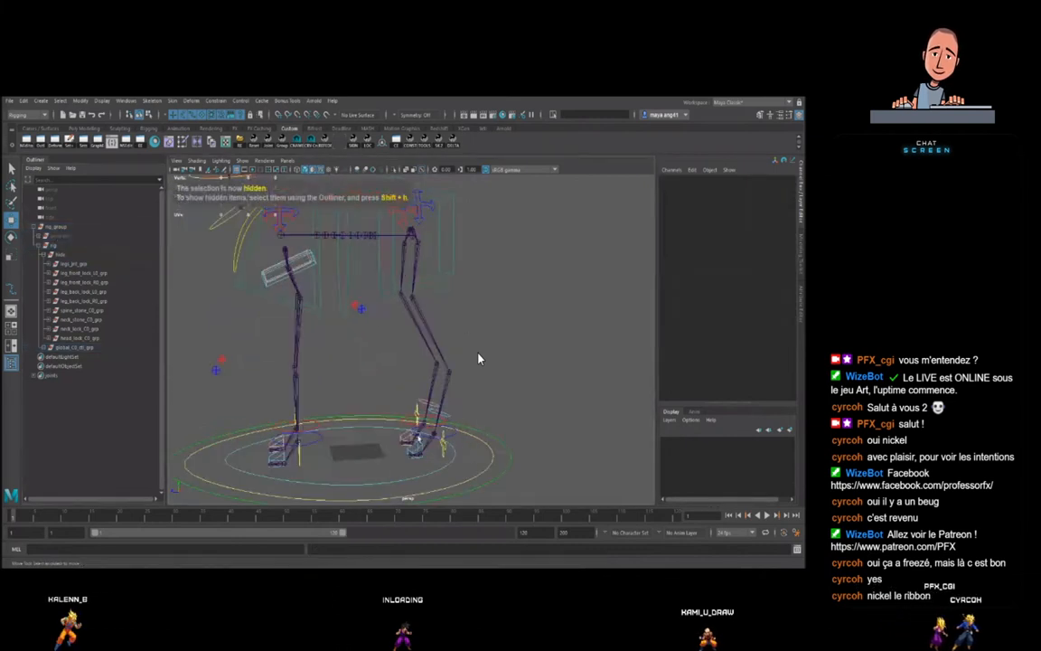
- Lift the left back leg by moving its IK control up and forward, checking the ankle joint on the way
{"action": "left_click", "coordinate": [424, 423]}
{"action": "left_click", "coordinate": [456, 437]}
{"action": "left_click_drag", "start_coordinate": [457, 437], "coordinate": [441, 433], "text": "alt"}
{"action": "left_click_drag", "start_coordinate": [386, 375], "coordinate": [322, 351]}
{"action": "left_click", "coordinate": [395, 355]}
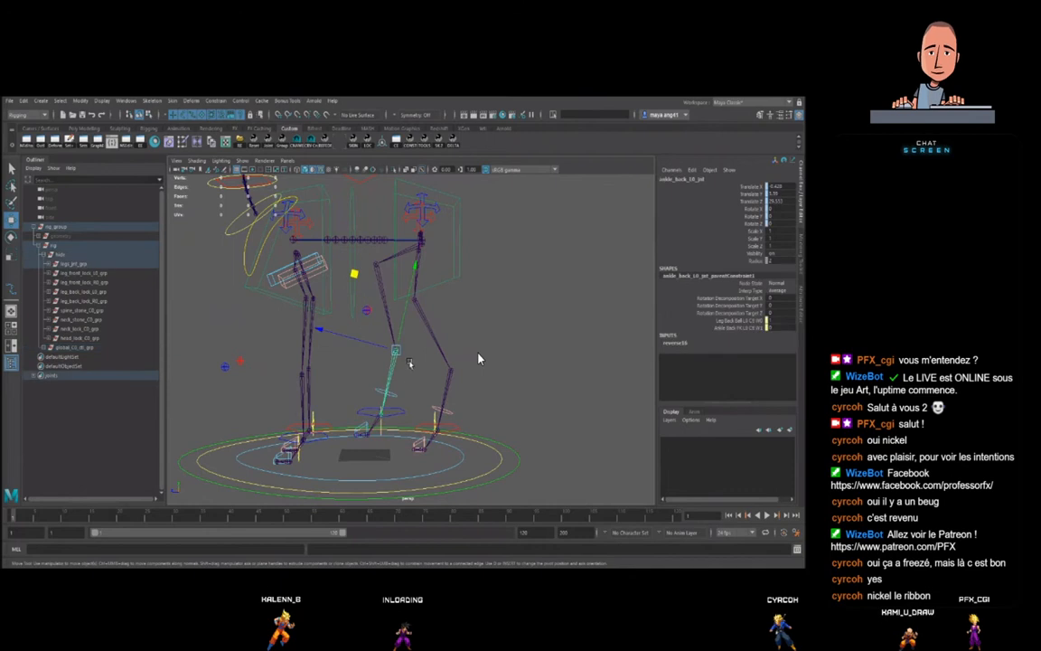
{"action": "left_click", "coordinate": [401, 413]}
{"action": "mouse_move", "coordinate": [325, 351]}
{"action": "left_mouse_down"}
{"action": "mouse_move", "coordinate": [355, 374]}
{"action": "mouse_move", "coordinate": [327, 362]}
{"action": "mouse_move", "coordinate": [343, 338]}
{"action": "mouse_move", "coordinate": [323, 348]}
{"action": "mouse_move", "coordinate": [354, 340]}
{"action": "mouse_move", "coordinate": [315, 342]}
{"action": "left_mouse_up"}
- Test rotating the left back leg's ball control on the raised leg, and undo the last changes
{"action": "left_click", "coordinate": [402, 391]}
{"action": "left_click", "coordinate": [394, 387]}
{"action": "key", "text": "e"}
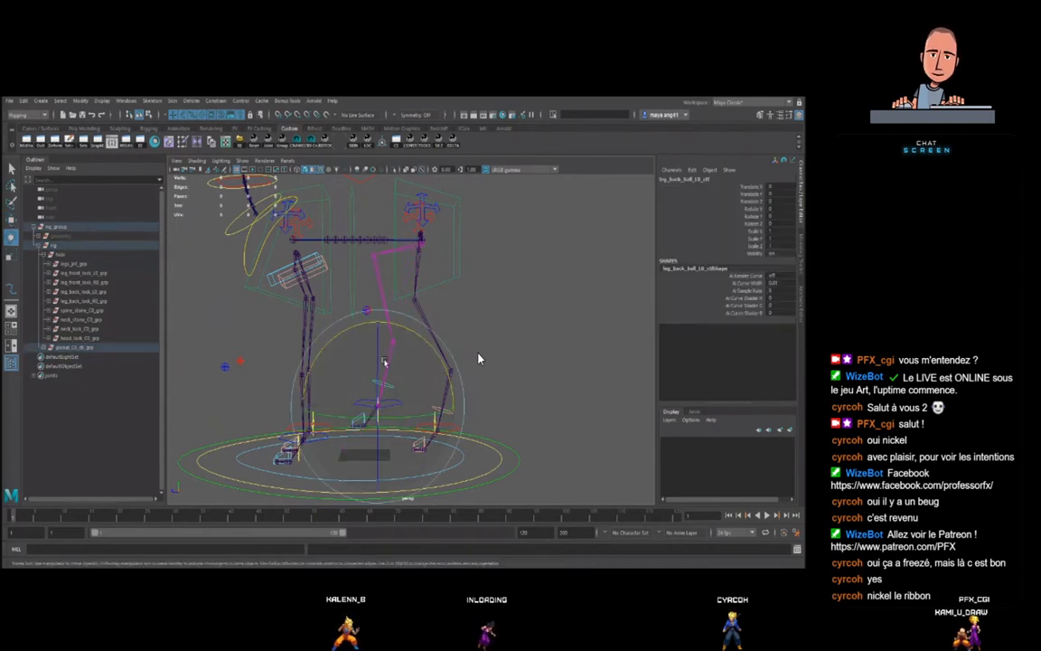
{"action": "left_click_drag", "start_coordinate": [389, 389], "coordinate": [362, 381]}
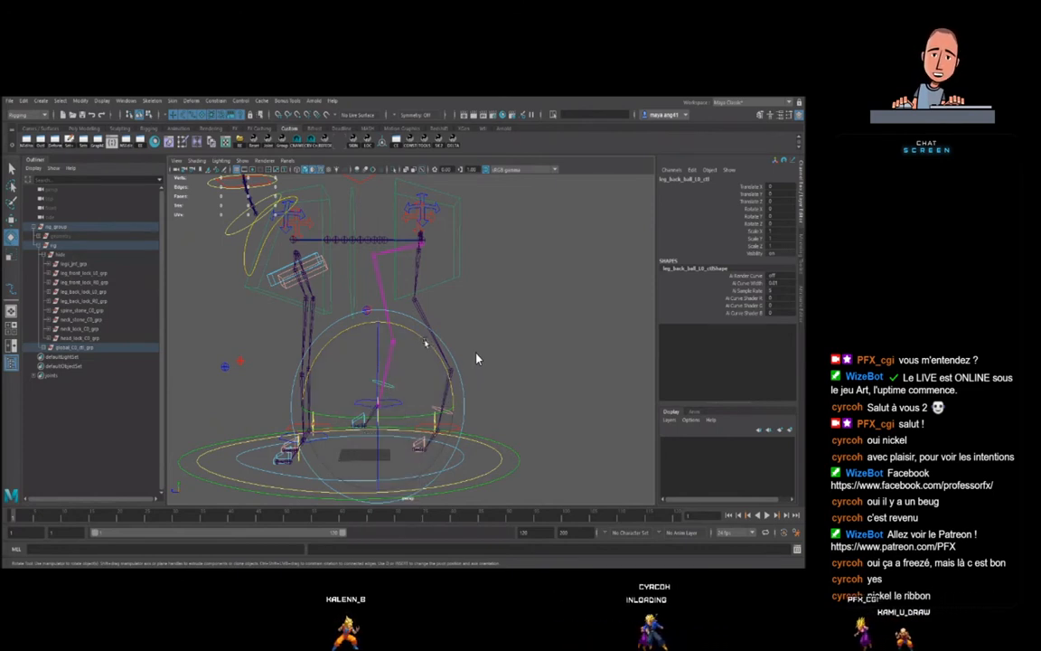
{"action": "left_click_drag", "start_coordinate": [428, 350], "coordinate": [350, 337]}
{"action": "left_click", "coordinate": [405, 201]}
{"action": "mouse_move", "coordinate": [450, 257]}
{"action": "left_mouse_down", "text": "alt"}
{"action": "mouse_move", "coordinate": [416, 248]}
{"action": "mouse_move", "coordinate": [374, 260]}
{"action": "mouse_move", "coordinate": [408, 262]}
{"action": "mouse_move", "coordinate": [361, 263]}
{"action": "mouse_move", "coordinate": [435, 268]}
{"action": "mouse_move", "coordinate": [362, 262]}
{"action": "mouse_move", "coordinate": [432, 262]}
{"action": "mouse_move", "coordinate": [367, 265]}
{"action": "mouse_move", "coordinate": [427, 235]}
{"action": "mouse_move", "coordinate": [425, 197]}
{"action": "mouse_move", "coordinate": [403, 248]}
{"action": "mouse_move", "coordinate": [436, 242]}
{"action": "left_mouse_up", "text": "alt"}
{"action": "key", "text": "Up"}
{"action": "key", "text": "ctrl+z"}
{"action": "key", "text": "ctrl+z"}
- Try moving the raised left back leg's IK control again, and undo the moves
{"action": "left_click", "coordinate": [403, 403]}
{"action": "key", "text": "w"}
{"action": "left_click_drag", "start_coordinate": [424, 412], "coordinate": [439, 410], "text": "alt"}
{"action": "middle_click_drag", "start_coordinate": [440, 411], "coordinate": [431, 384], "text": "alt"}
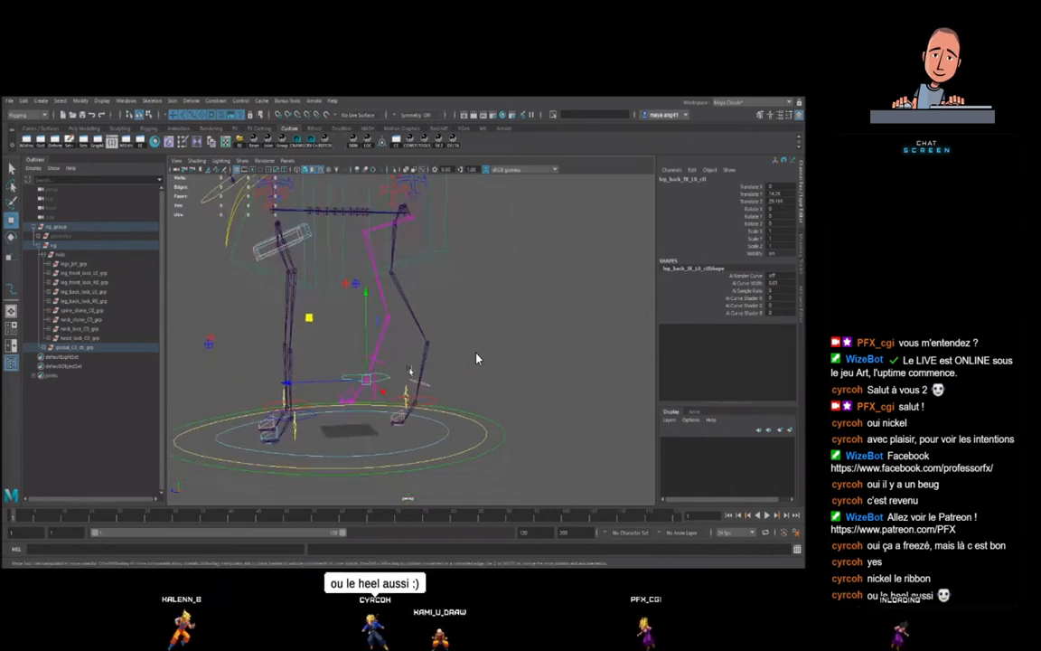
{"action": "mouse_move", "coordinate": [380, 382]}
{"action": "left_mouse_down"}
{"action": "mouse_move", "coordinate": [409, 368]}
{"action": "mouse_move", "coordinate": [343, 366]}
{"action": "mouse_move", "coordinate": [400, 386]}
{"action": "mouse_move", "coordinate": [389, 389]}
{"action": "left_mouse_up"}
{"action": "middle_click_drag", "start_coordinate": [400, 372], "coordinate": [411, 357], "text": "alt"}
{"action": "key", "text": "ctrl+z"}
{"action": "key", "text": "ctrl+z"}
{"action": "key", "text": "ctrl+z"}
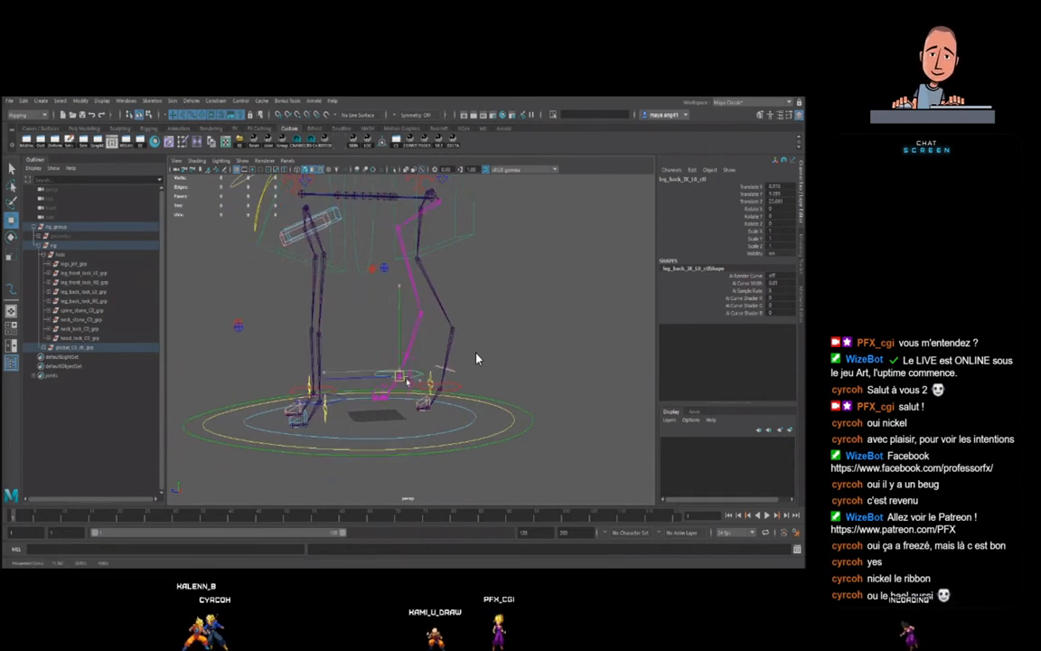
- Reset the left back leg IK control's translation to 0 on X, Y and Z, and clear the selection
{"action": "left_click_drag", "start_coordinate": [775, 186], "coordinate": [776, 202]}
{"action": "type", "text": "0"}
{"action": "key", "text": "Return"}
{"action": "left_click", "coordinate": [478, 238]}
{"action": "left_click_drag", "start_coordinate": [478, 239], "coordinate": [476, 359], "text": "alt"}
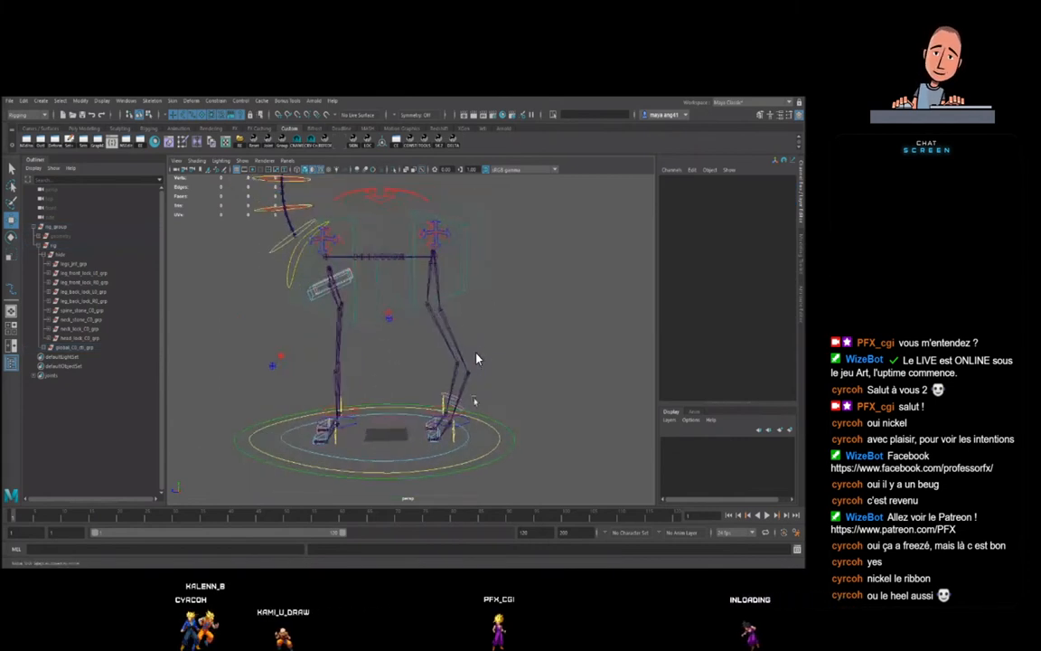
- Set Rotate X of the left back leg's ball control to 0
{"action": "left_click", "coordinate": [476, 358]}
{"action": "left_click", "coordinate": [776, 209]}
{"action": "type", "text": "0"}
{"action": "key", "text": "Return"}
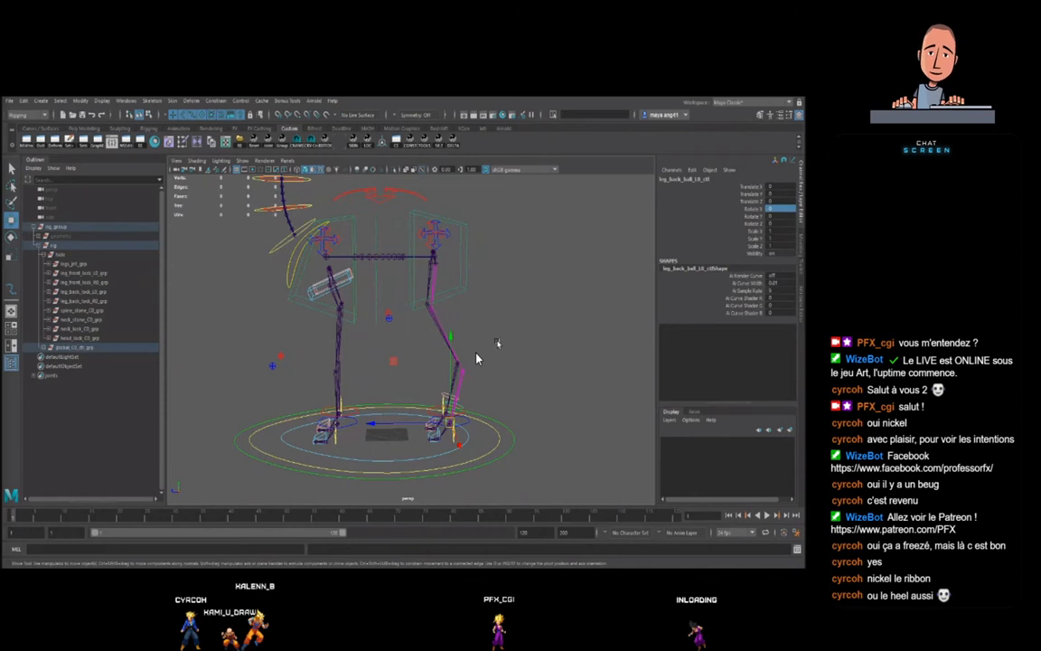
- Test rotating the back hip FK controls of both legs together, and undo the rotations
{"action": "left_click_drag", "start_coordinate": [471, 305], "coordinate": [479, 311], "text": "alt"}
{"action": "key", "text": "q"}
{"action": "mouse_move", "coordinate": [456, 238]}
{"action": "left_mouse_down"}
{"action": "mouse_move", "coordinate": [435, 242]}
{"action": "mouse_move", "coordinate": [446, 232]}
{"action": "left_mouse_up"}
{"action": "key", "text": "e"}
{"action": "key", "text": "ctrl+z"}
{"action": "key", "text": "ctrl+z"}
{"action": "key", "text": "ctrl+z"}
{"action": "key", "text": "ctrl+z"}
{"action": "key", "text": "ctrl+z"}
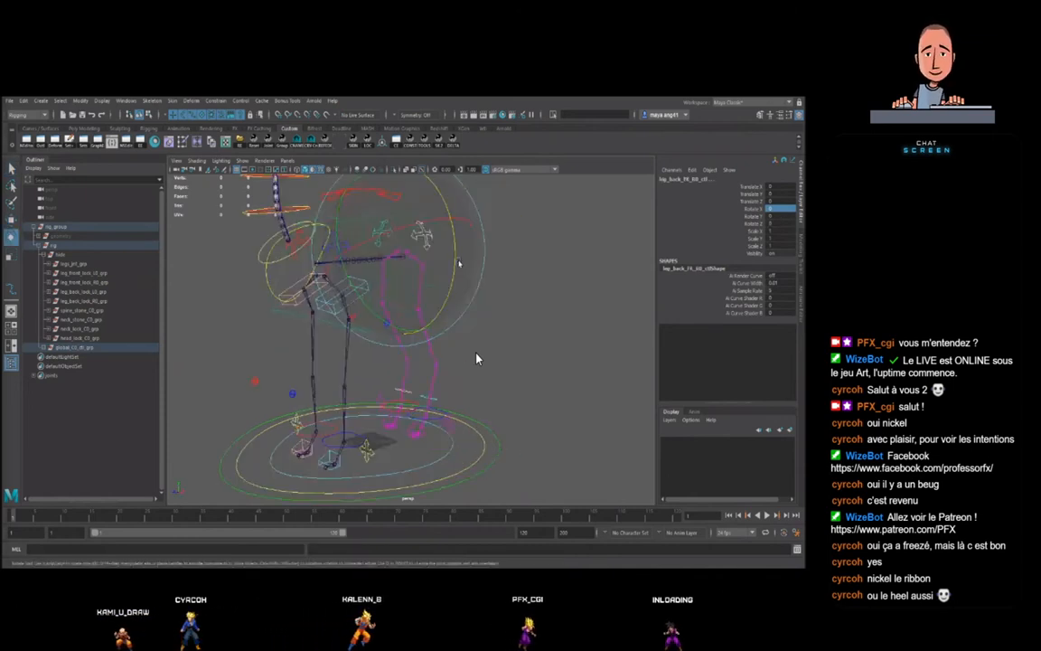
{"action": "key", "text": "ctrl+z"}
{"action": "key", "text": "ctrl+z"}
{"action": "key", "text": "ctrl+z"}
{"action": "key", "text": "ctrl+z"}
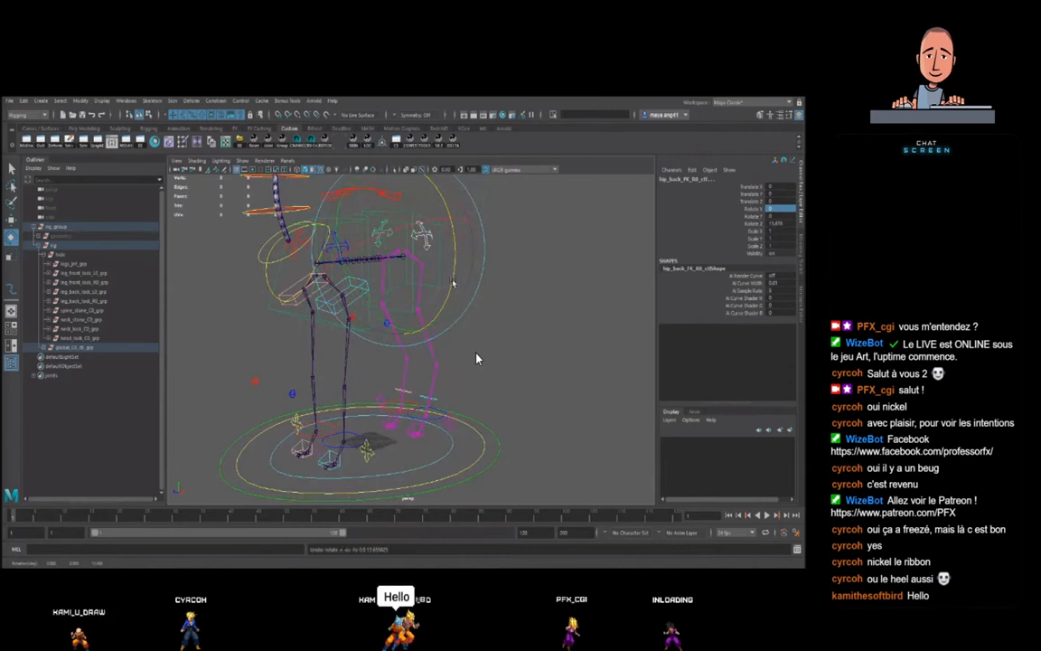
- Rotate the back hip FK controls once more to see the legs follow, undo it, and clear the selection
{"action": "left_click_drag", "start_coordinate": [456, 240], "coordinate": [437, 245]}
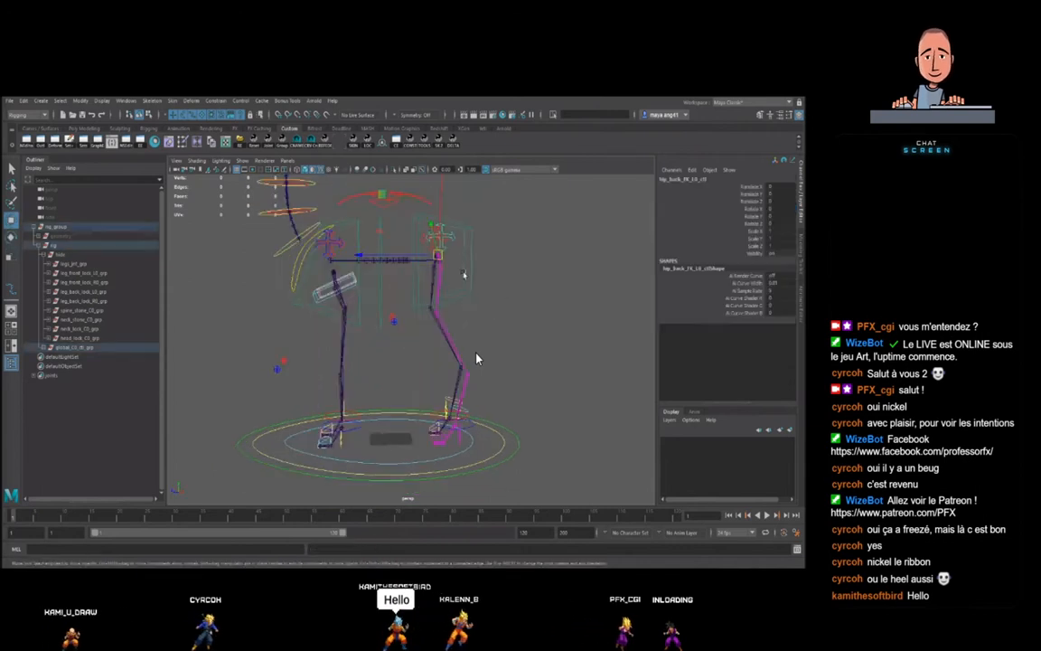
{"action": "key", "text": "q"}
{"action": "key", "text": "f"}
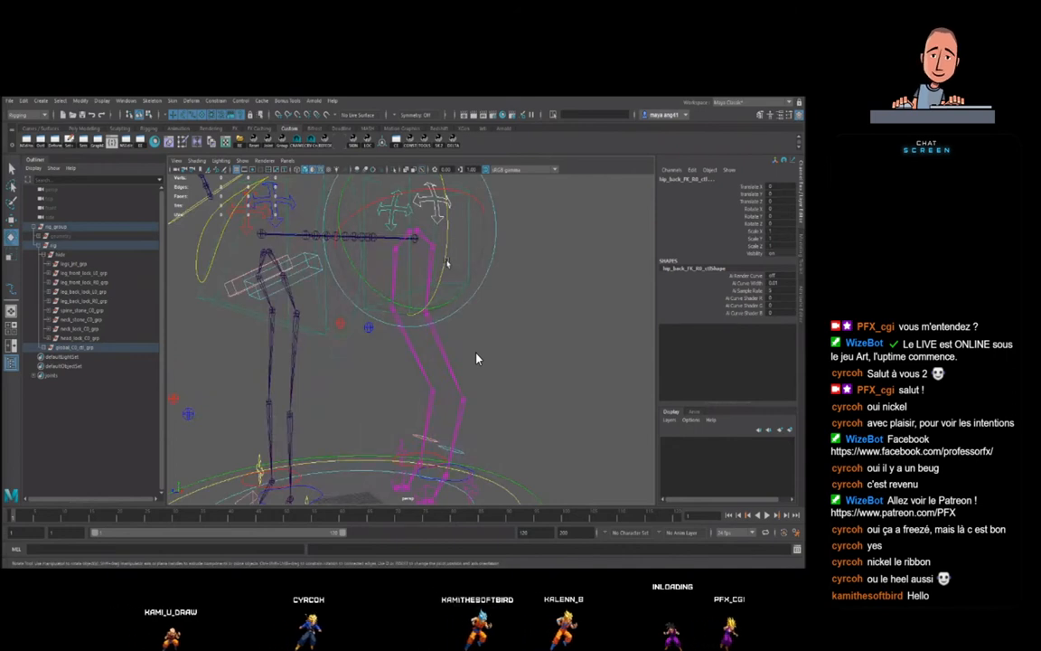
{"action": "key", "text": "ctrl+z"}
{"action": "middle_click_drag", "start_coordinate": [446, 263], "coordinate": [437, 295], "text": "alt"}
{"action": "left_click_drag", "start_coordinate": [437, 278], "coordinate": [434, 317]}
{"action": "scroll", "coordinate": [434, 316], "scroll_direction": "down", "scroll_amount": 3}
{"action": "left_click", "coordinate": [443, 380]}
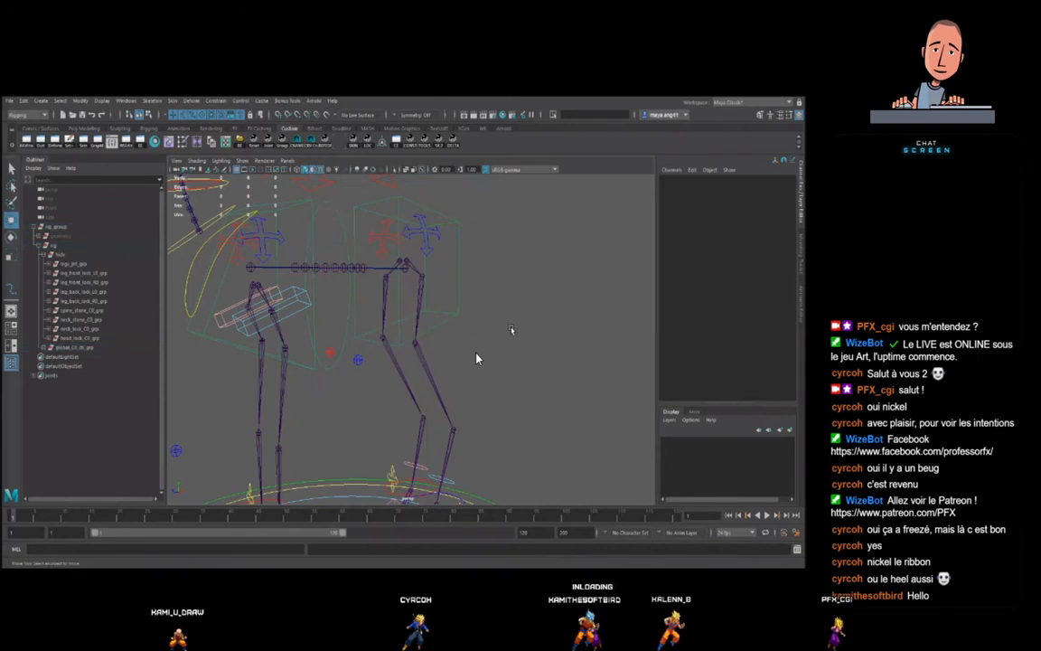
- Select the left back leg's ball control to examine its position on the lower leg, and clear the selection
{"action": "scroll", "coordinate": [447, 395], "scroll_direction": "down", "scroll_amount": 4}
{"action": "middle_click_drag", "start_coordinate": [447, 396], "coordinate": [446, 343], "text": "alt"}
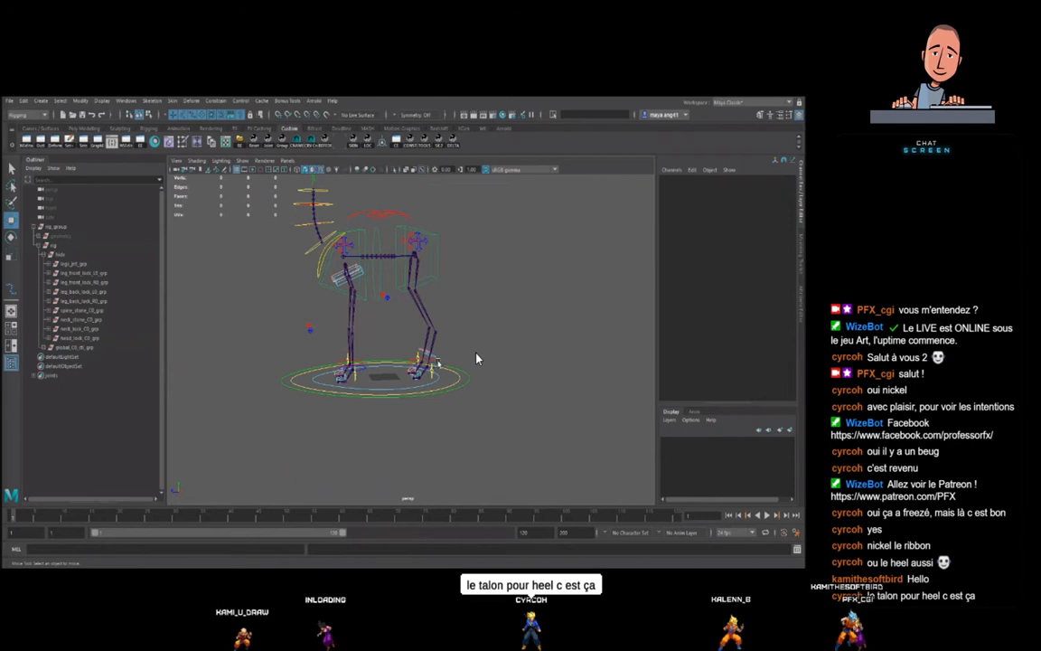
{"action": "left_click", "coordinate": [438, 359]}
{"action": "left_click", "coordinate": [460, 329]}
{"action": "left_click", "coordinate": [427, 358]}
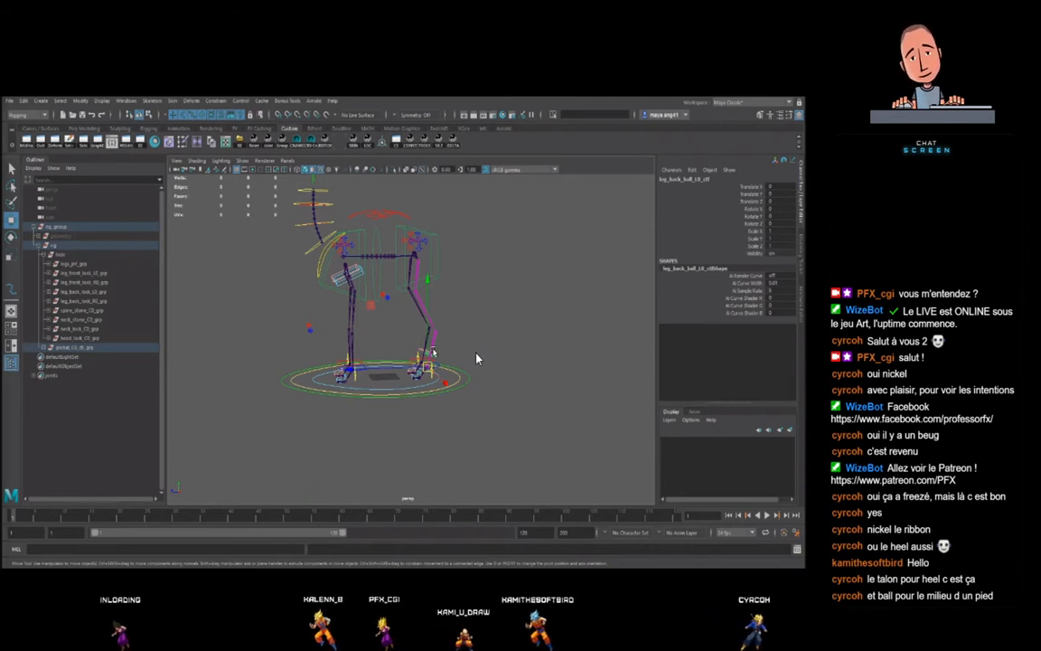
{"action": "left_click", "coordinate": [477, 358]}
{"action": "scroll", "coordinate": [477, 358], "scroll_direction": "up", "scroll_amount": 3}
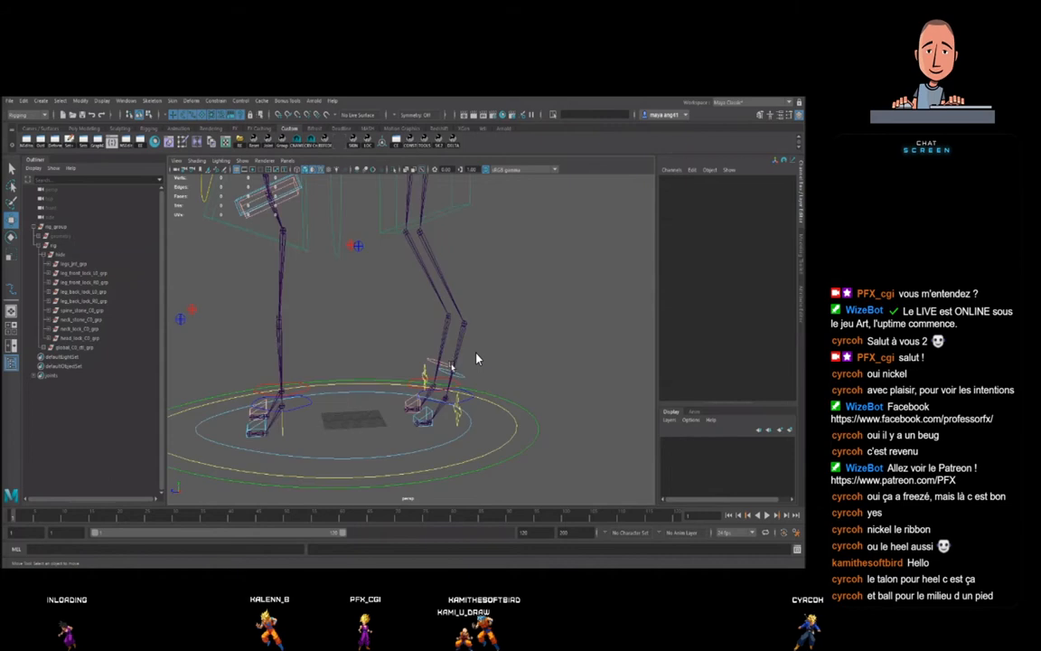
{"action": "left_click", "coordinate": [445, 372]}
{"action": "key", "text": "q"}
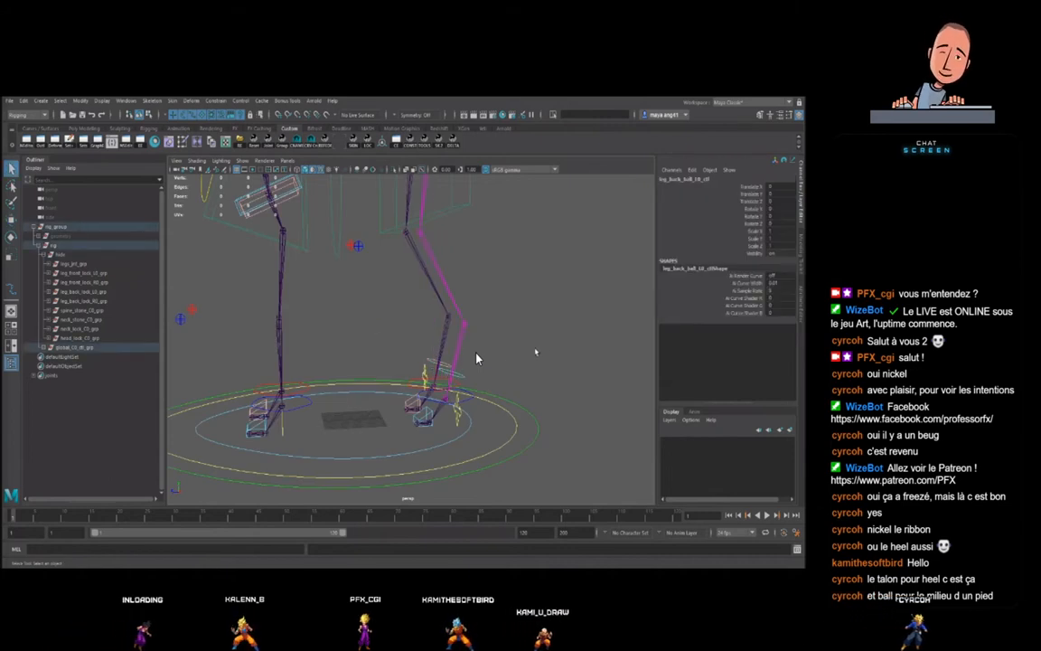
{"action": "left_click", "coordinate": [476, 358]}
- Try moving the left back leg IK control in different directions, undoing each move
{"action": "left_click", "coordinate": [475, 400]}
{"action": "key", "text": "w"}
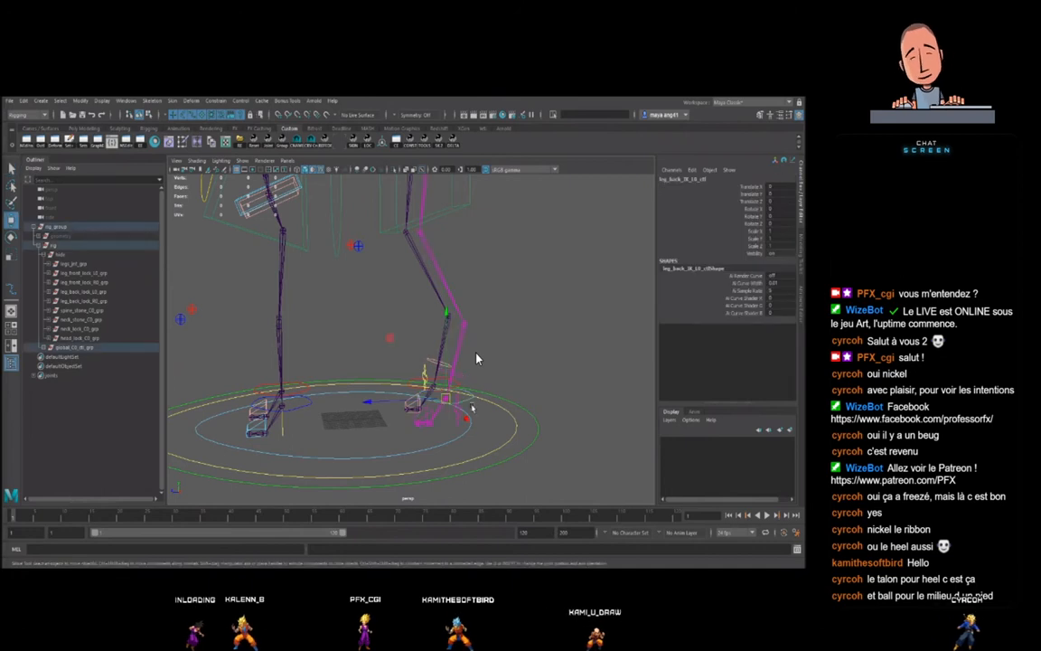
{"action": "left_click_drag", "start_coordinate": [447, 398], "coordinate": [417, 345]}
{"action": "key", "text": "ctrl+z"}
{"action": "scroll", "coordinate": [462, 385], "scroll_direction": "down", "scroll_amount": 3}
{"action": "left_click_drag", "start_coordinate": [461, 385], "coordinate": [435, 384]}
{"action": "key", "text": "ctrl+z"}
- Show the hidden geometry group again
{"action": "scroll", "coordinate": [455, 392], "scroll_direction": "up", "scroll_amount": 3}
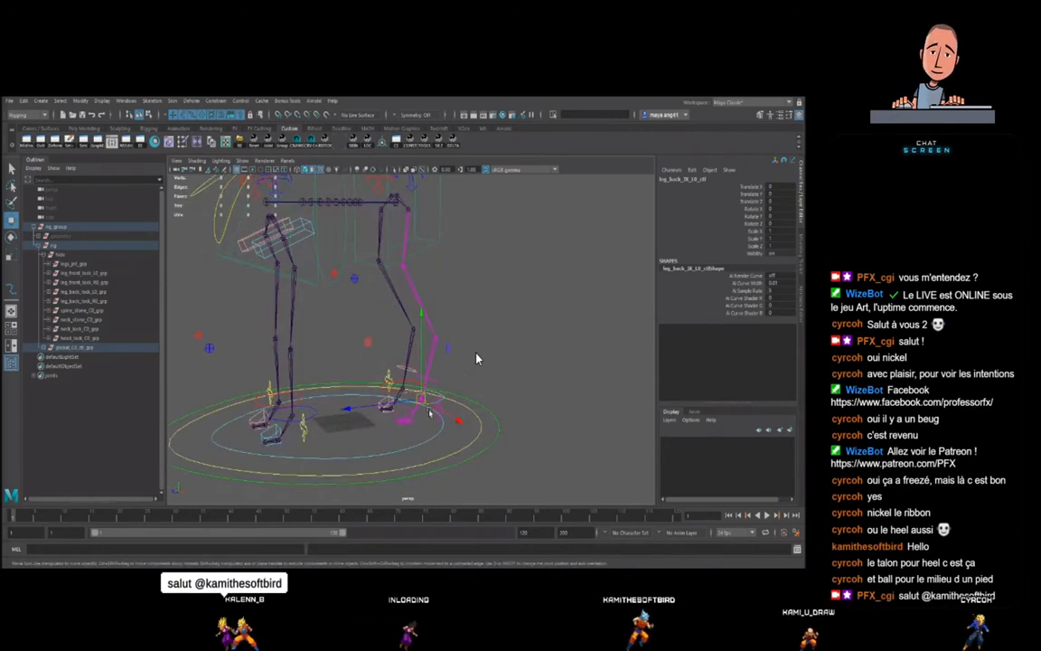
{"action": "middle_click_drag", "start_coordinate": [428, 448], "coordinate": [434, 400], "text": "alt"}
{"action": "scroll", "coordinate": [433, 400], "scroll_direction": "up", "scroll_amount": 3}
{"action": "mouse_move", "coordinate": [434, 400]}
{"action": "left_mouse_down", "text": "alt"}
{"action": "mouse_move", "coordinate": [444, 395]}
{"action": "mouse_move", "coordinate": [424, 389]}
{"action": "left_mouse_up", "text": "alt"}
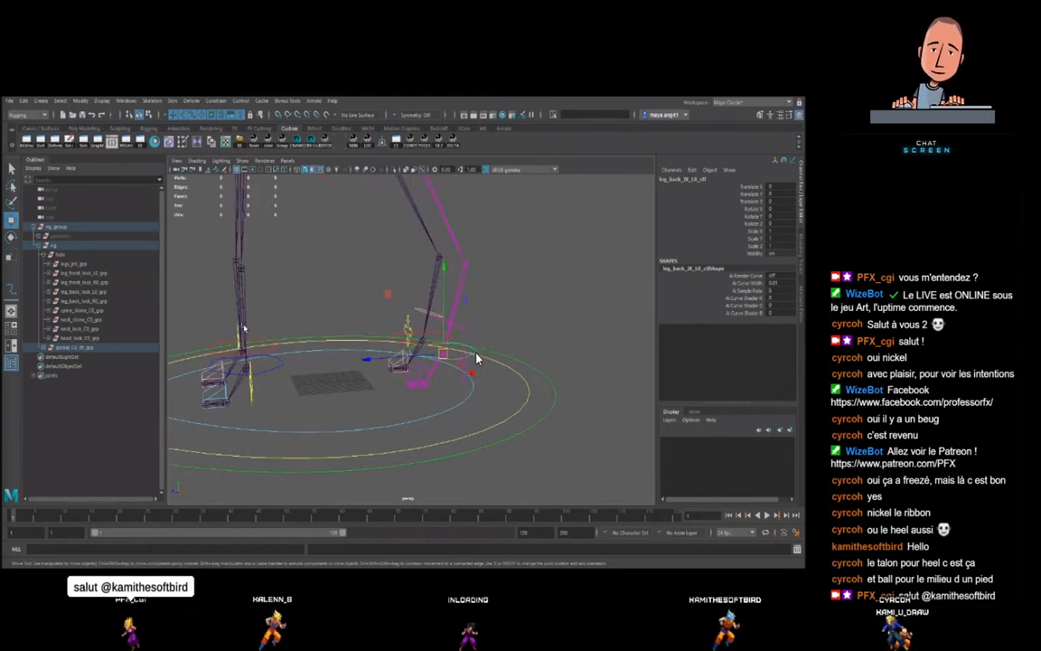
{"action": "left_click", "coordinate": [59, 236]}
{"action": "key", "text": "shift+h"}
{"action": "scroll", "coordinate": [402, 380], "scroll_direction": "up", "scroll_amount": 3}
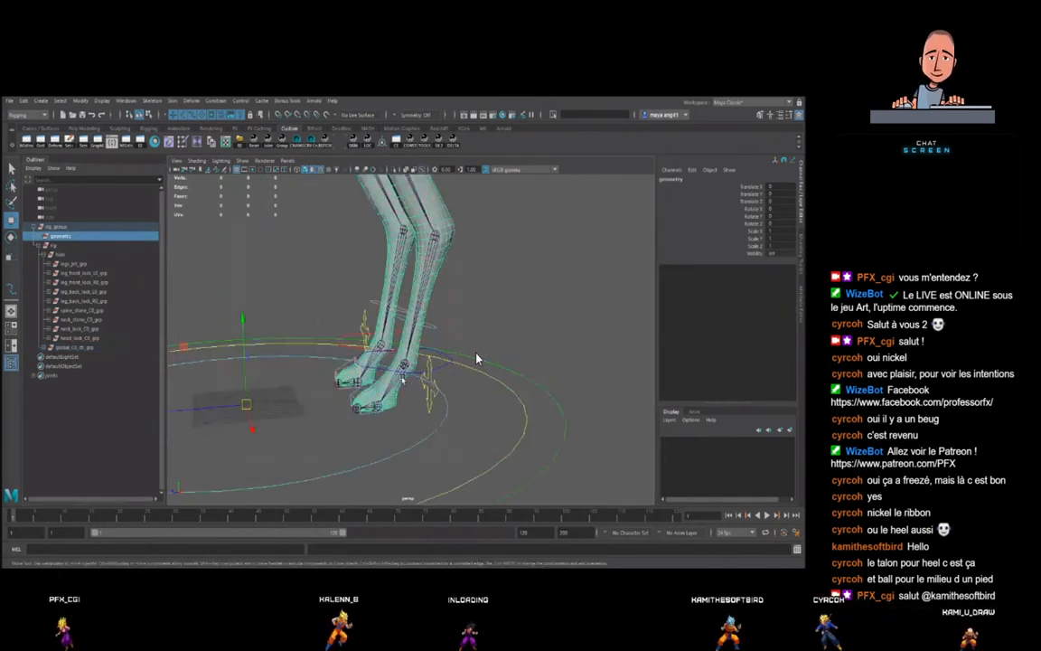
- Examine the mesh and toe joints of the back feet from several angles and distances
{"action": "left_click_drag", "start_coordinate": [402, 380], "coordinate": [379, 415], "text": "alt"}
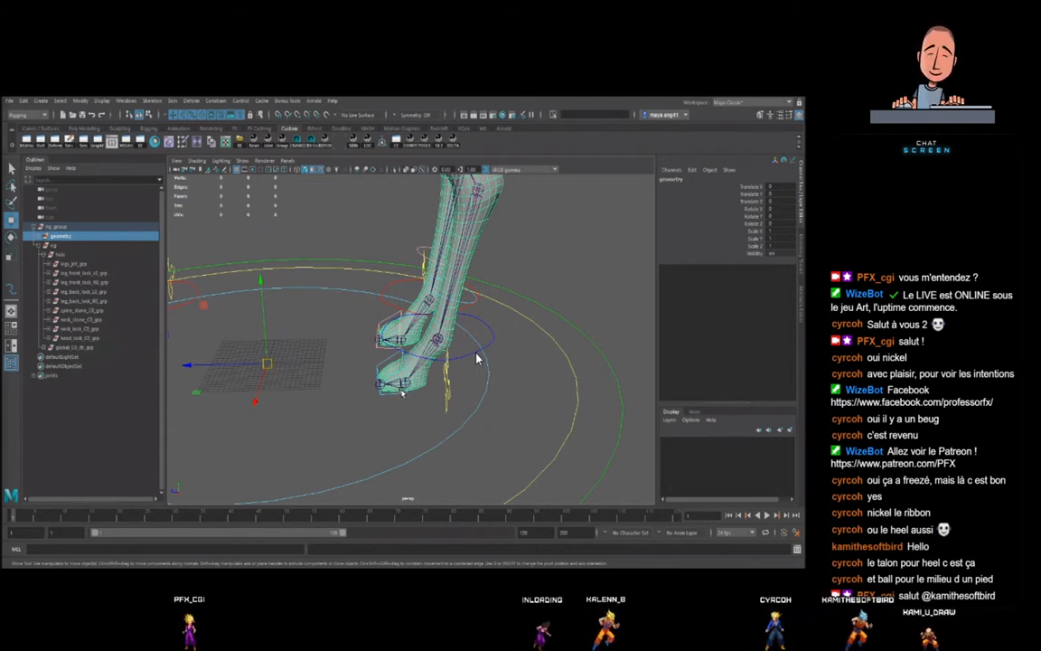
{"action": "scroll", "coordinate": [425, 399], "scroll_direction": "down", "scroll_amount": 6}
{"action": "scroll", "coordinate": [421, 389], "scroll_direction": "up", "scroll_amount": 4}
{"action": "left_click_drag", "start_coordinate": [421, 389], "coordinate": [436, 379], "text": "alt"}
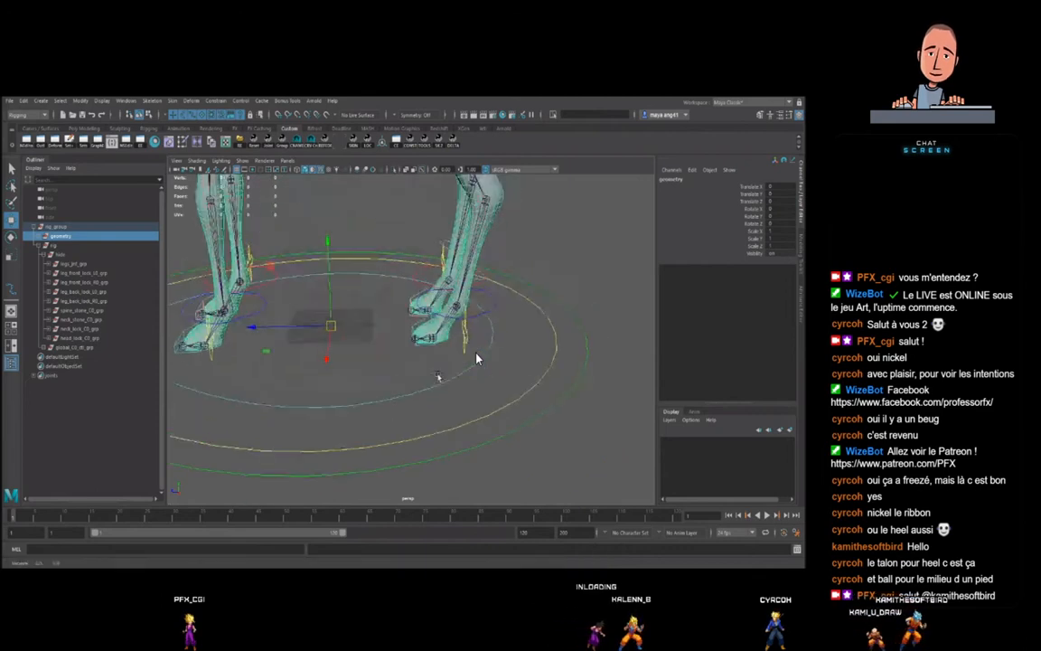
{"action": "scroll", "coordinate": [416, 400], "scroll_direction": "up", "scroll_amount": 5}
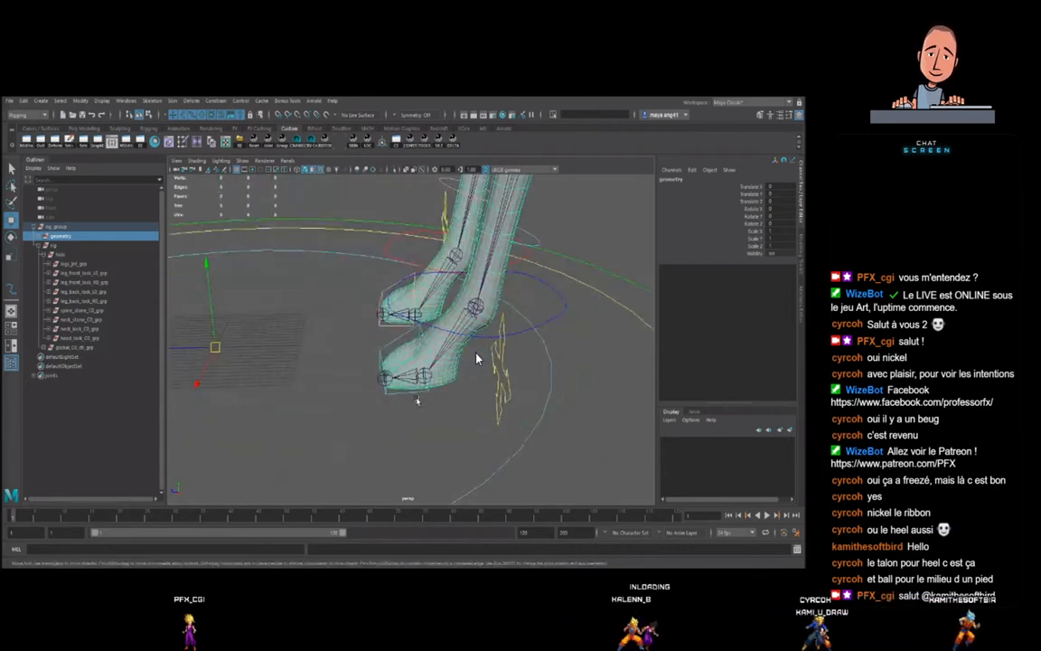
{"action": "scroll", "coordinate": [415, 402], "scroll_direction": "down", "scroll_amount": 4}
{"action": "left_click_drag", "start_coordinate": [416, 403], "coordinate": [476, 354], "text": "alt"}
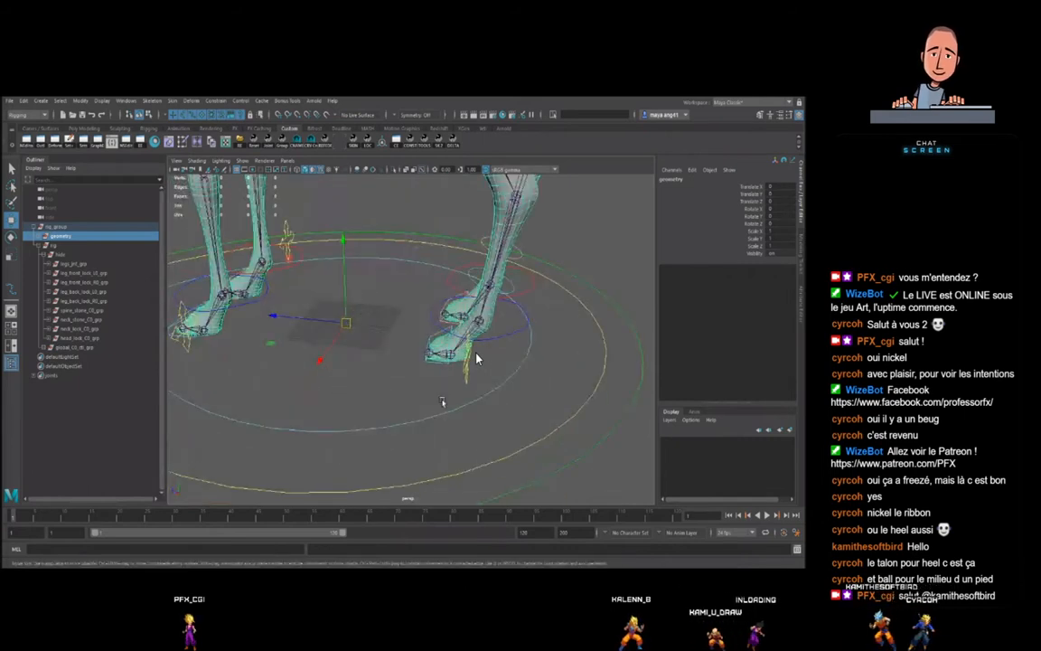
{"action": "scroll", "coordinate": [447, 398], "scroll_direction": "up", "scroll_amount": 4}
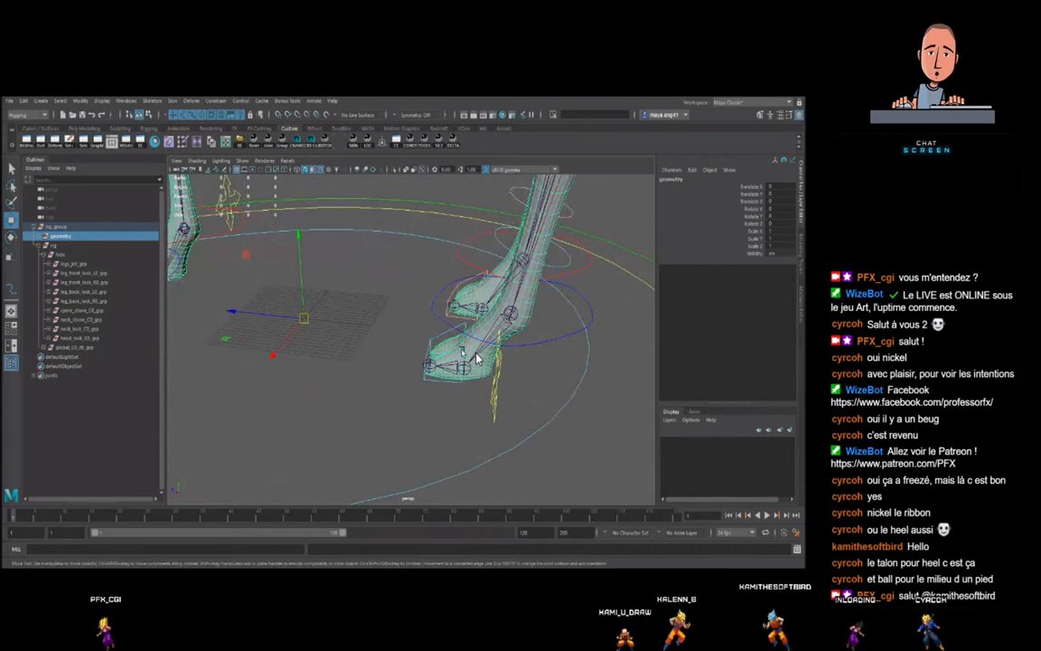
- Test rotating the left back toes FK control, undo the rotation, and clear the selection
{"action": "left_click", "coordinate": [476, 358]}
{"action": "mouse_move", "coordinate": [414, 294]}
{"action": "left_mouse_down"}
{"action": "mouse_move", "coordinate": [397, 310]}
{"action": "mouse_move", "coordinate": [404, 304]}
{"action": "left_mouse_up"}
{"action": "key", "text": "ctrl+z"}
{"action": "key", "text": "w"}
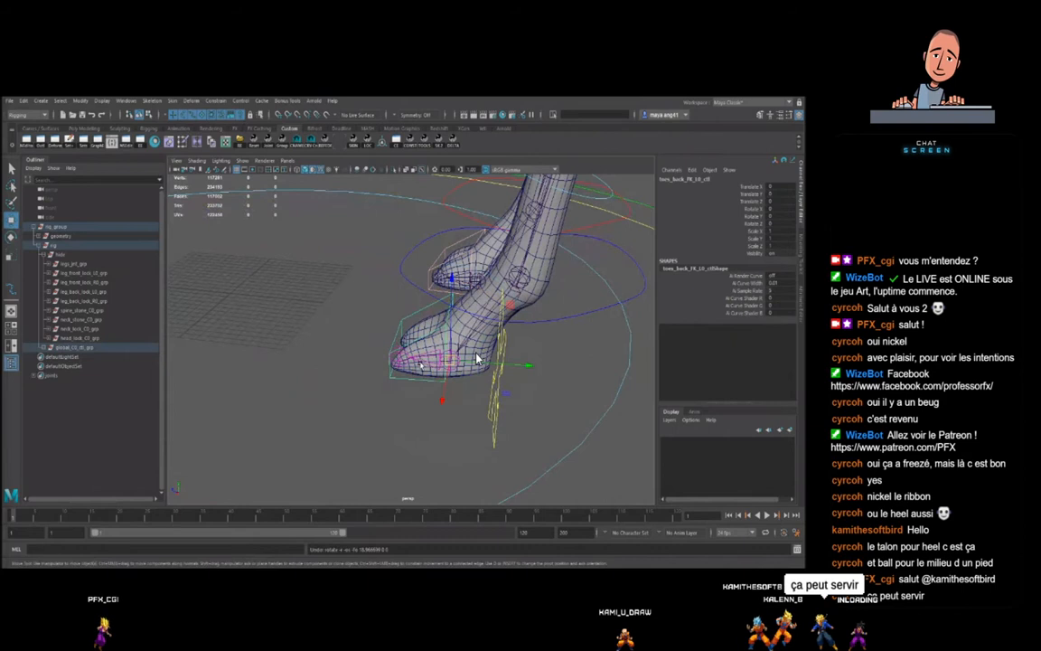
{"action": "scroll", "coordinate": [432, 365], "scroll_direction": "down", "scroll_amount": 3}
{"action": "left_click_drag", "start_coordinate": [428, 365], "coordinate": [404, 361], "text": "alt"}
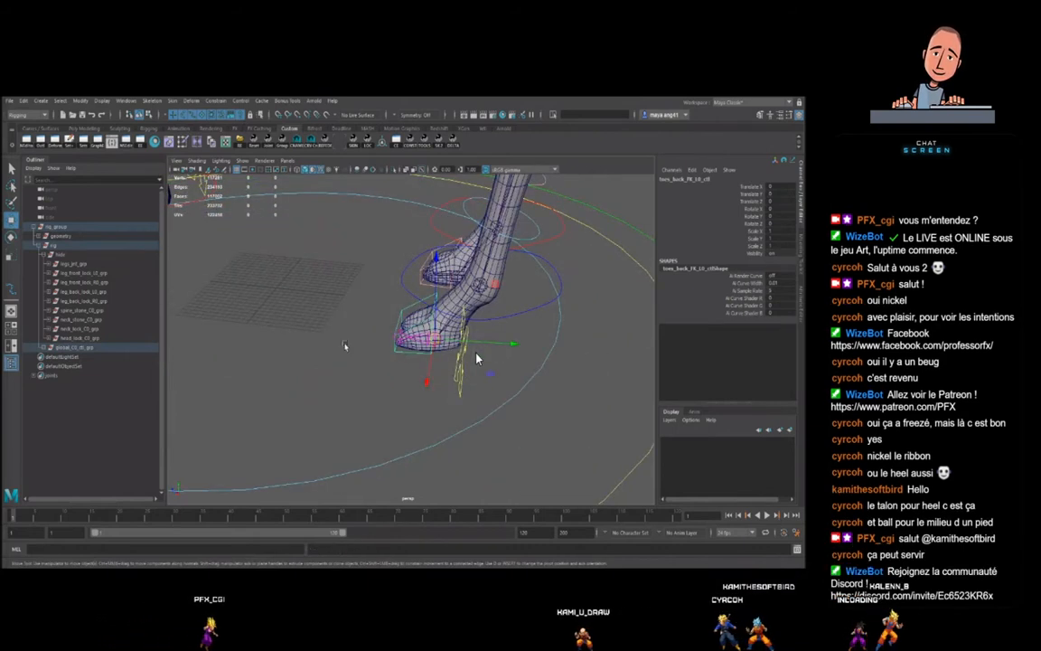
{"action": "right_click_drag", "start_coordinate": [466, 365], "coordinate": [353, 354], "text": "alt"}
{"action": "left_click_drag", "start_coordinate": [353, 354], "coordinate": [370, 363], "text": "alt"}
{"action": "right_click_drag", "start_coordinate": [370, 362], "coordinate": [386, 366], "text": "alt"}
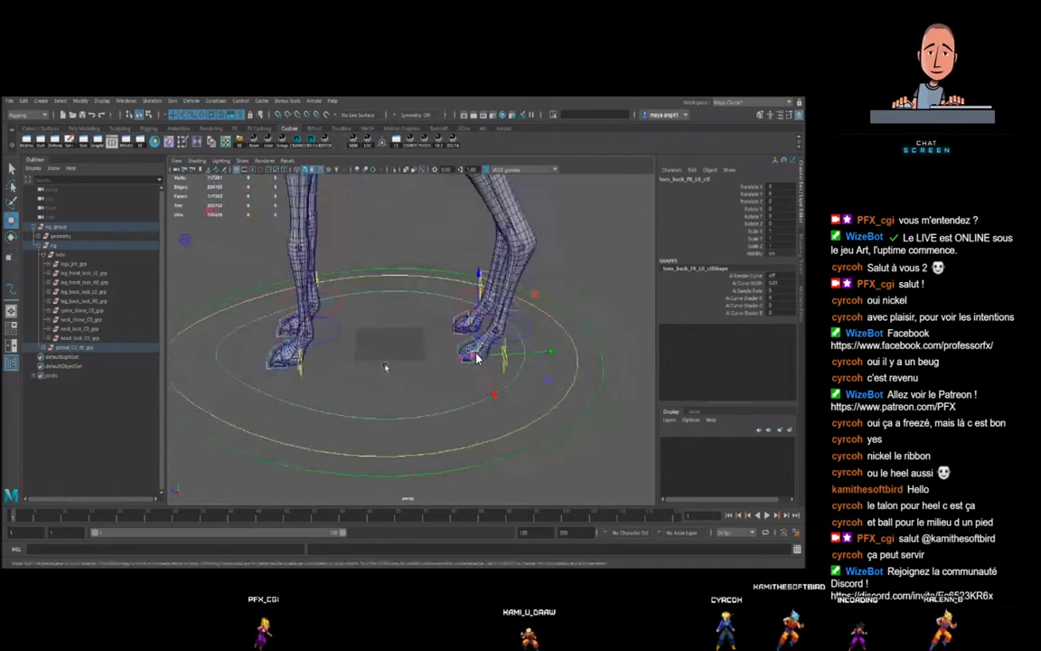
{"action": "left_click", "coordinate": [476, 358]}
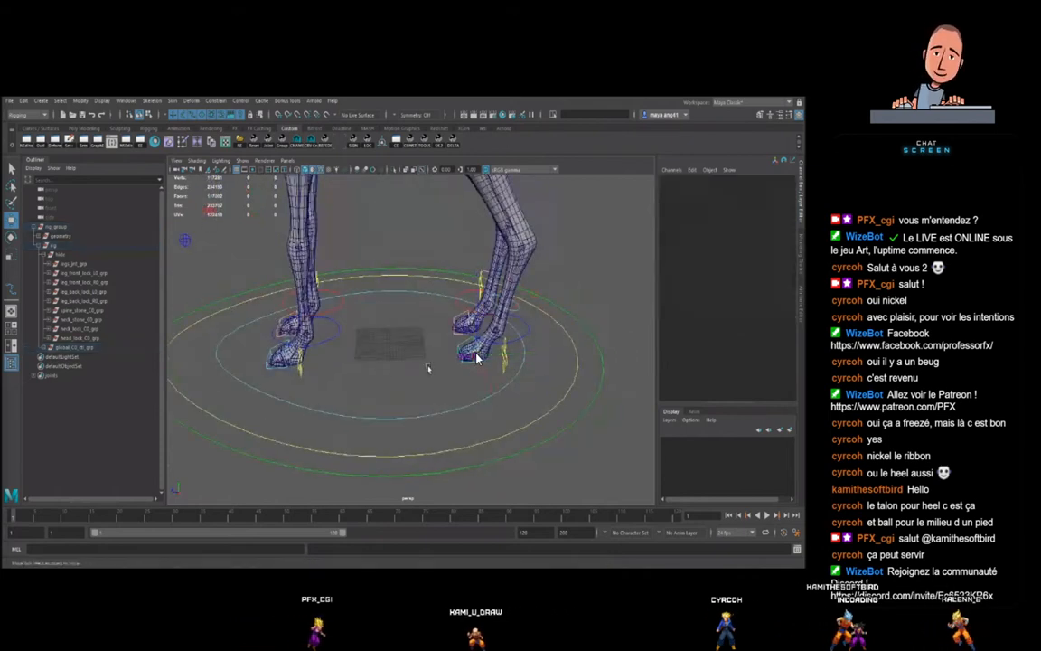
{"action": "scroll", "coordinate": [476, 358], "scroll_direction": "down", "scroll_amount": 8}
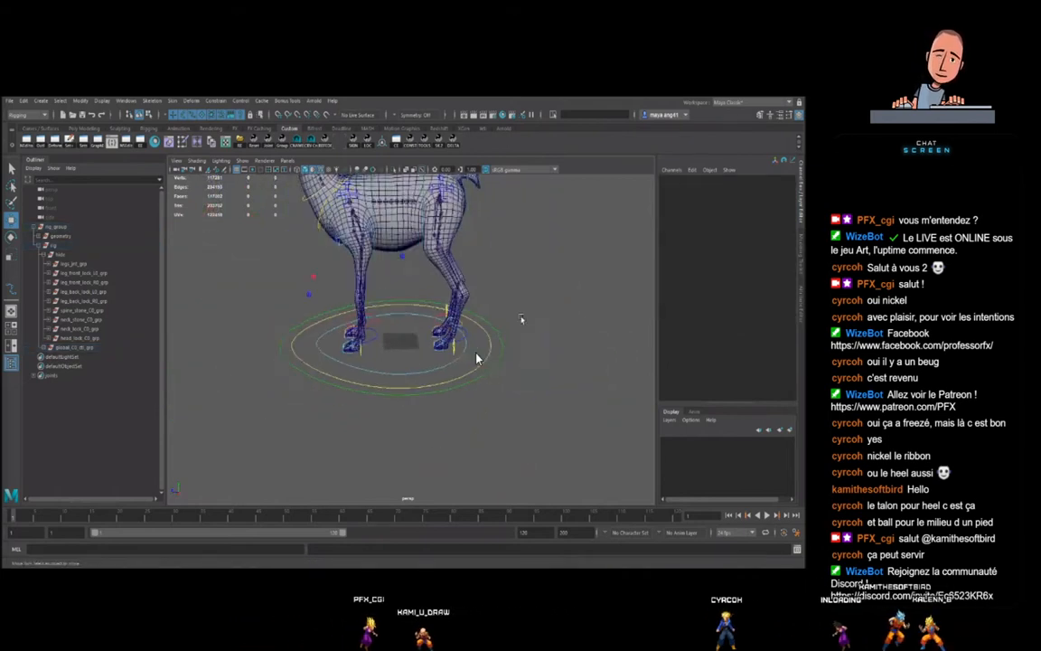
- Select the left back upper leg skin joint to examine the leg within the llama's body, and clear the selection
{"action": "left_click", "coordinate": [435, 284]}
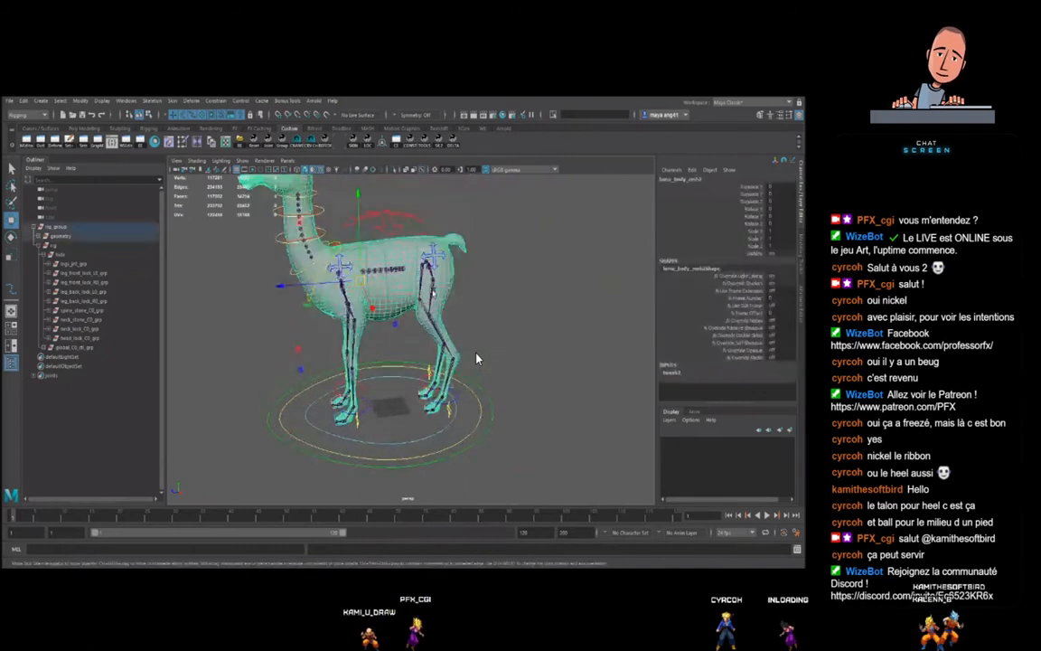
{"action": "left_click", "coordinate": [434, 288]}
{"action": "left_click_drag", "start_coordinate": [441, 357], "coordinate": [460, 350], "text": "alt"}
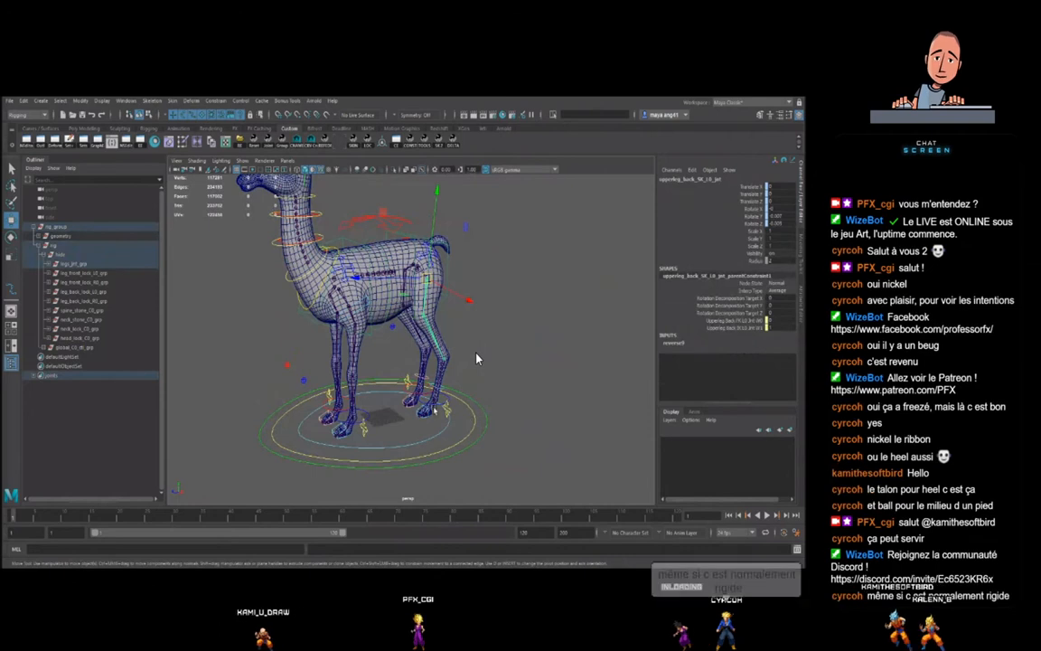
{"action": "left_click_drag", "start_coordinate": [505, 354], "coordinate": [491, 344], "text": "alt"}
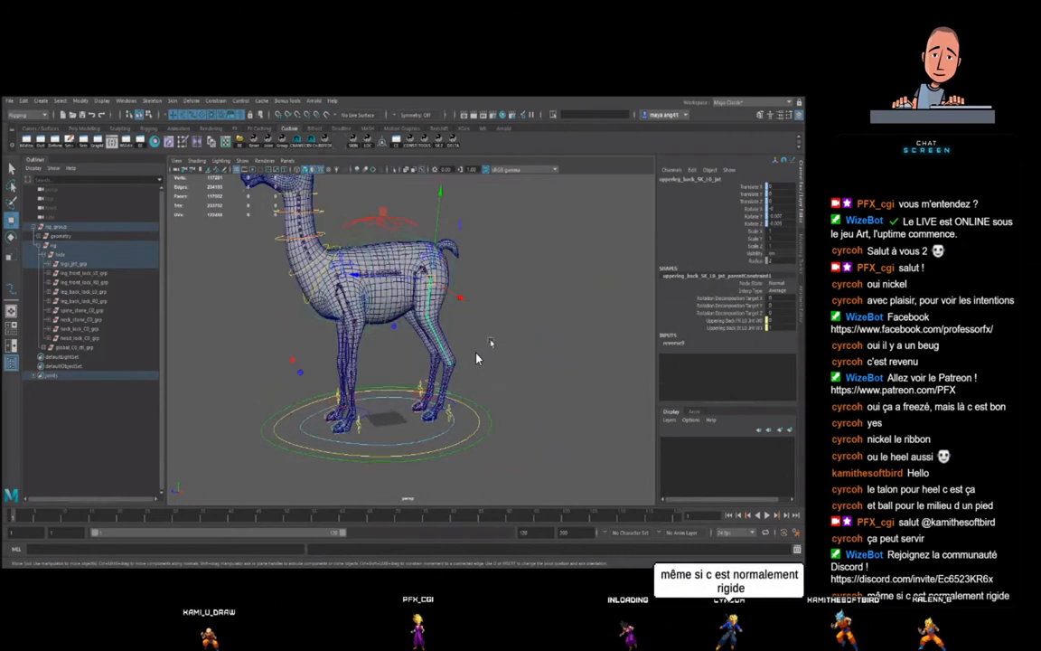
{"action": "left_click", "coordinate": [491, 345]}
{"action": "left_click_drag", "start_coordinate": [392, 343], "coordinate": [366, 321], "text": "alt"}
{"action": "left_click_drag", "start_coordinate": [476, 354], "coordinate": [477, 354], "text": "alt"}
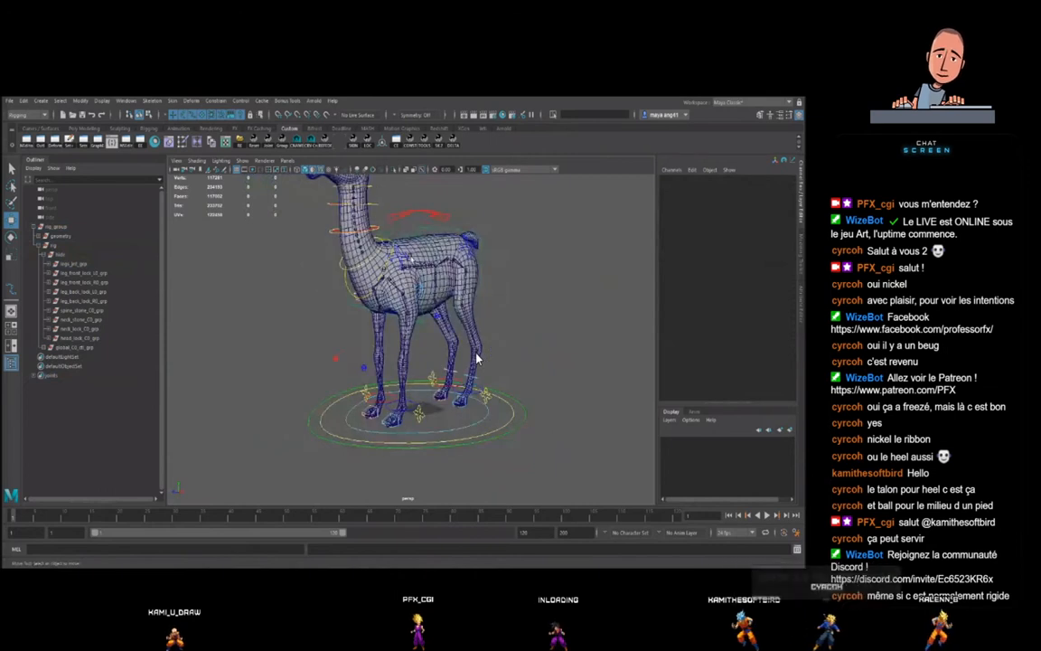
- Test rotating the left front clavicle control, then the left front shoulder control, to compare their effect on the leg
{"action": "left_click", "coordinate": [476, 359]}
{"action": "key", "text": "e"}
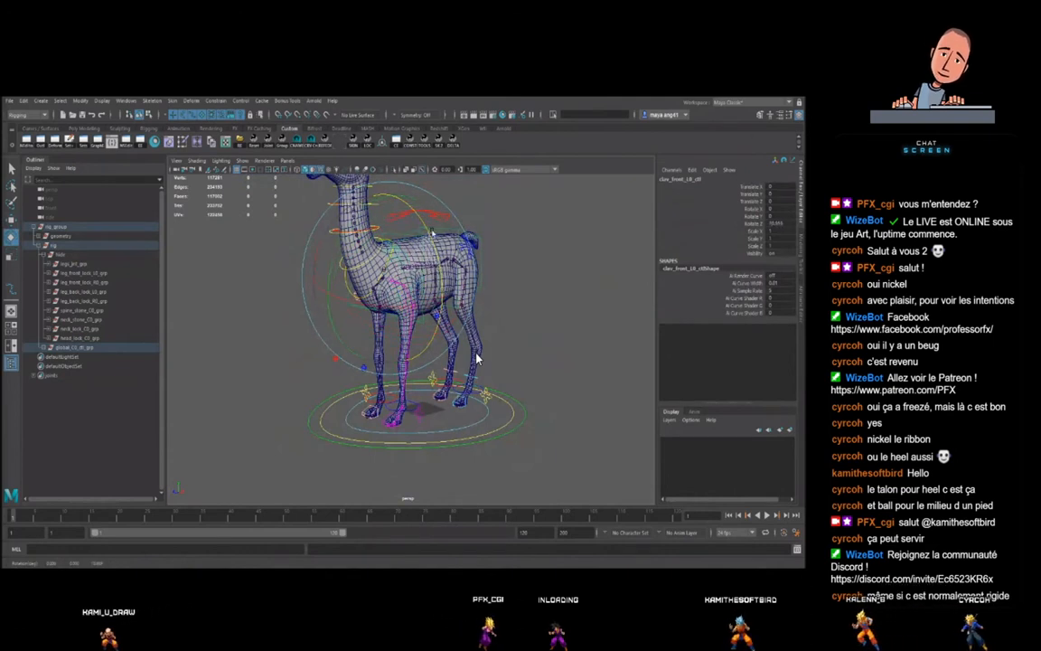
{"action": "key", "text": "q"}
{"action": "left_click", "coordinate": [422, 298]}
{"action": "key", "text": "e"}
{"action": "scroll", "coordinate": [476, 359], "scroll_direction": "up", "scroll_amount": 3}
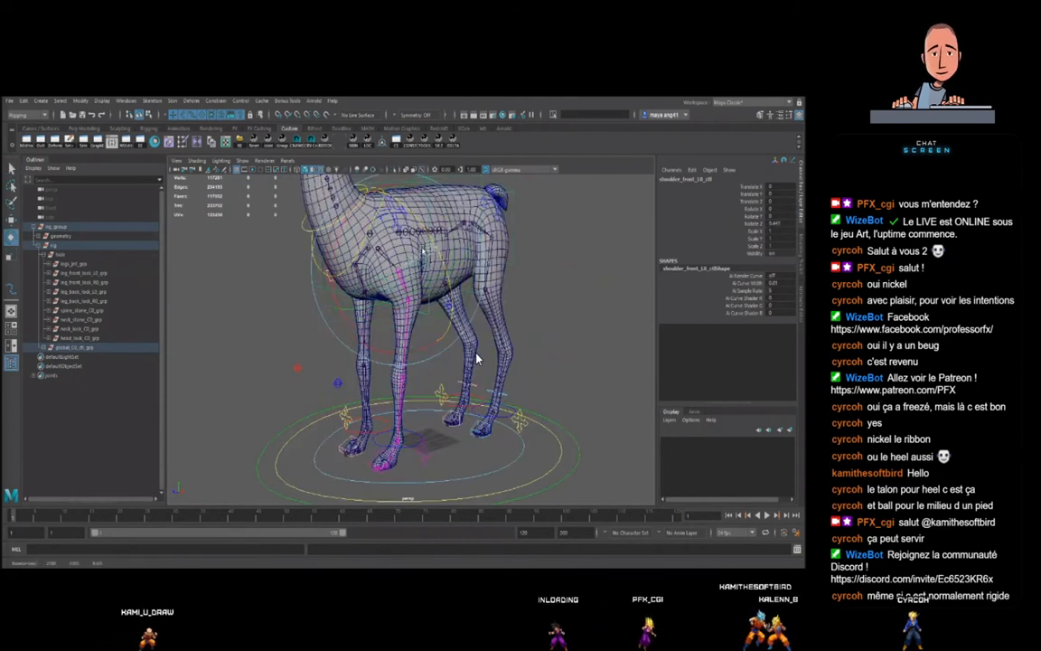
- Reselect the left front clavicle control, test rotating it from a side view of the llama, and undo the rotation
{"action": "key", "text": "q"}
{"action": "left_click", "coordinate": [393, 215]}
{"action": "scroll", "coordinate": [393, 216], "scroll_direction": "down", "scroll_amount": 3}
{"action": "left_click_drag", "start_coordinate": [423, 334], "coordinate": [380, 321], "text": "alt"}
{"action": "key", "text": "e"}
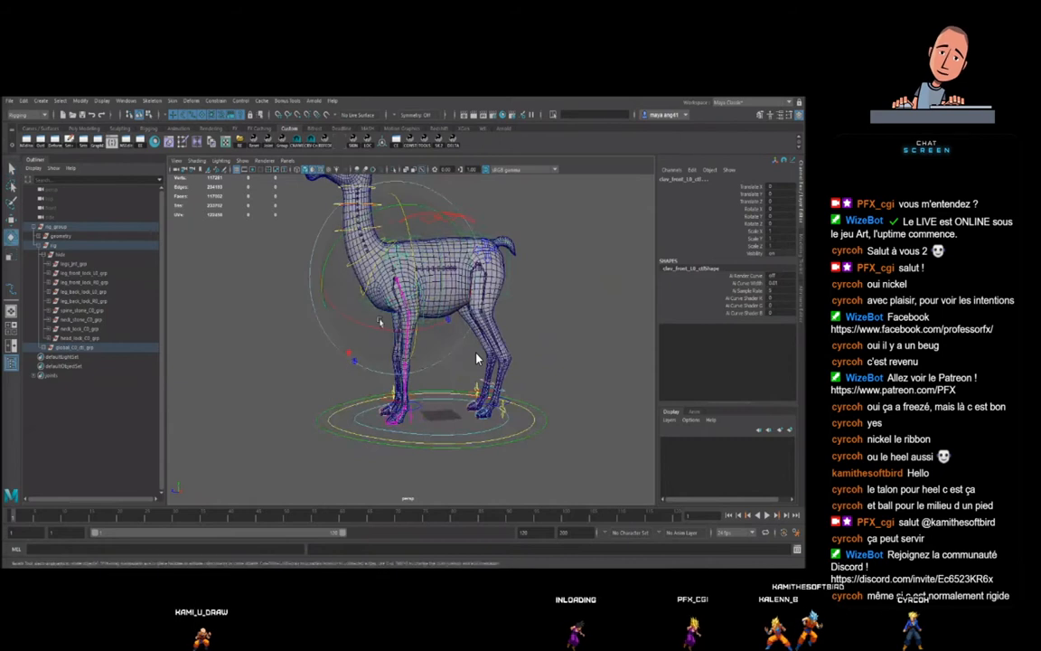
{"action": "left_click_drag", "start_coordinate": [329, 261], "coordinate": [327, 255]}
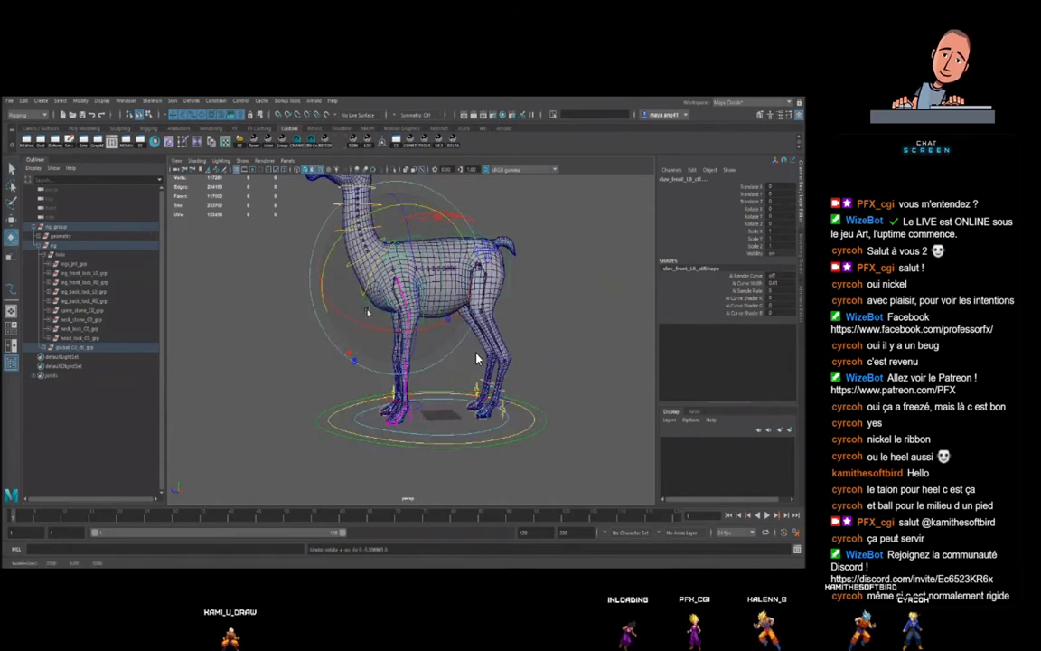
- Test lifting the left front leg IK control up and forward from the ground
{"action": "middle_click_drag", "start_coordinate": [423, 362], "coordinate": [425, 327], "text": "alt"}
{"action": "left_click", "coordinate": [424, 377]}
{"action": "key", "text": "w"}
{"action": "left_click_drag", "start_coordinate": [413, 369], "coordinate": [413, 369]}
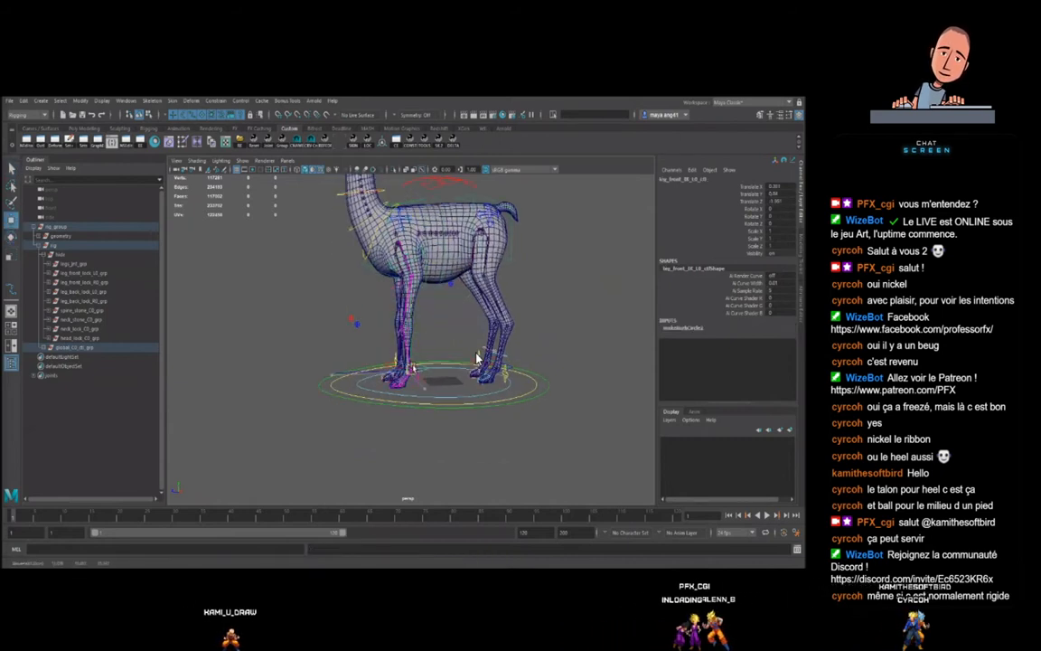
{"action": "scroll", "coordinate": [476, 359], "scroll_direction": "up", "scroll_amount": 3}
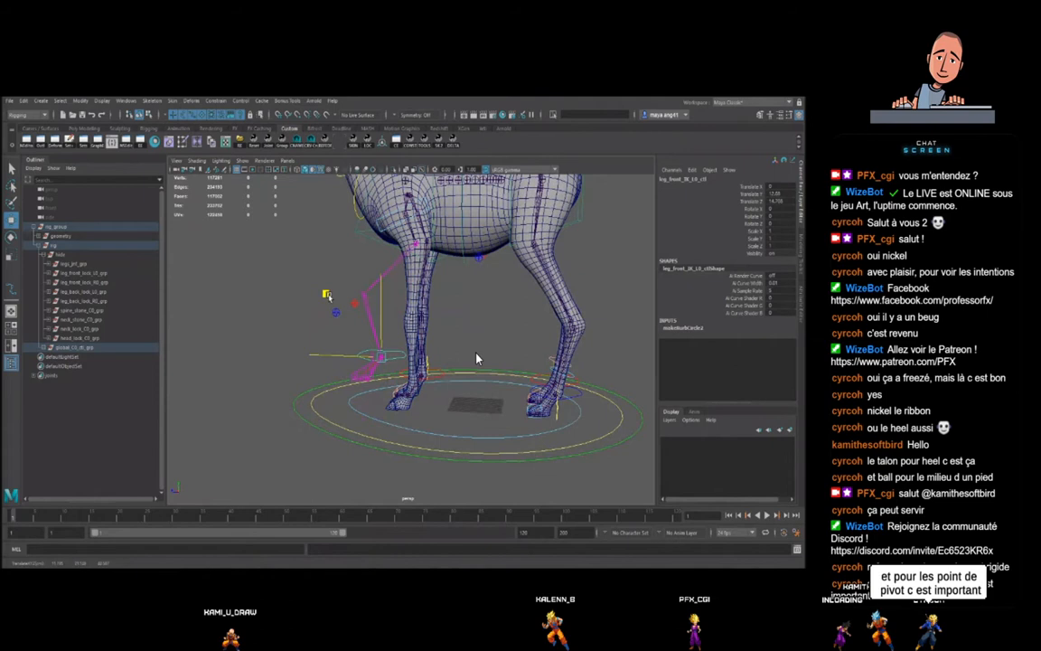
- Rotate the left front clavicle control to test how it carries the raised leg
{"action": "left_click", "coordinate": [418, 225]}
{"action": "key", "text": "e"}
{"action": "middle_click_drag", "start_coordinate": [421, 226], "coordinate": [430, 274], "text": "alt"}
{"action": "left_click_drag", "start_coordinate": [489, 271], "coordinate": [437, 327]}
- Test rotating the left front shoulder control of the raised leg
{"action": "key", "text": "q"}
{"action": "mouse_move", "coordinate": [386, 222]}
{"action": "left_mouse_down", "text": "alt"}
{"action": "mouse_move", "coordinate": [439, 226]}
{"action": "mouse_move", "coordinate": [406, 217]}
{"action": "left_mouse_up", "text": "alt"}
{"action": "left_click", "coordinate": [400, 232]}
{"action": "key", "text": "e"}
{"action": "left_click_drag", "start_coordinate": [433, 294], "coordinate": [367, 321]}
{"action": "key", "text": "q"}
{"action": "left_click", "coordinate": [395, 262]}
{"action": "key", "text": "e"}
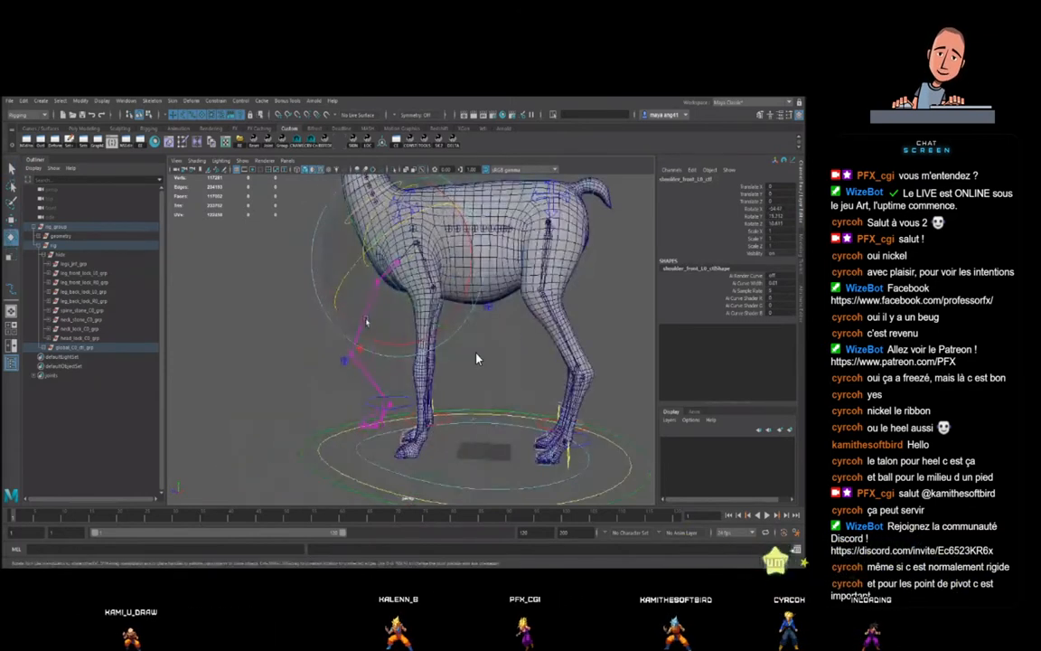
{"action": "left_click_drag", "start_coordinate": [463, 290], "coordinate": [462, 291]}
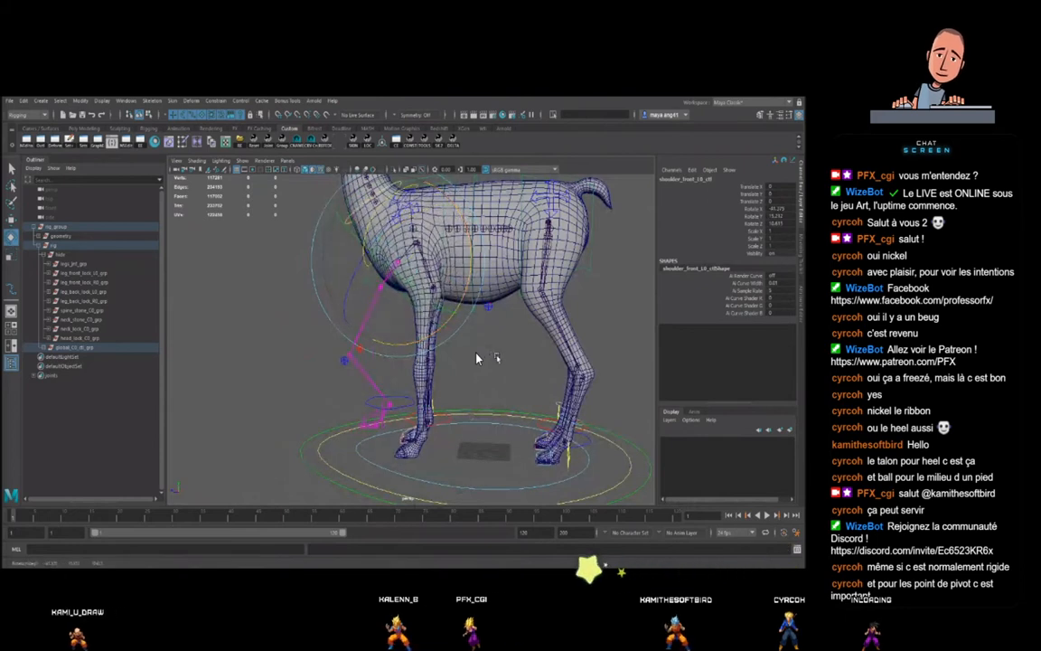
- Undo the shoulder and clavicle rotations and the left front IK move, and clear the selection
{"action": "key", "text": "ctrl+z"}
{"action": "key", "text": "ctrl+z"}
{"action": "key", "text": "ctrl+z"}
{"action": "key", "text": "ctrl+z"}
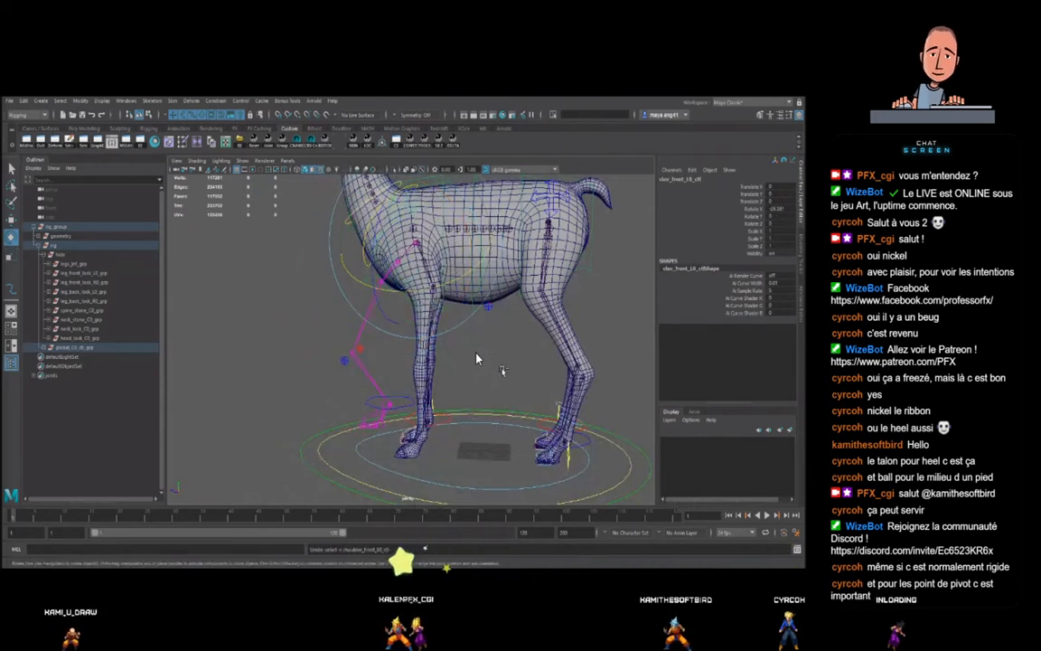
{"action": "key", "text": "ctrl+z"}
{"action": "key", "text": "ctrl+z"}
{"action": "scroll", "coordinate": [477, 359], "scroll_direction": "down", "scroll_amount": 8}
{"action": "key", "text": "w"}
{"action": "left_click_drag", "start_coordinate": [478, 359], "coordinate": [434, 348], "text": "alt"}
{"action": "scroll", "coordinate": [477, 359], "scroll_direction": "up", "scroll_amount": 5}
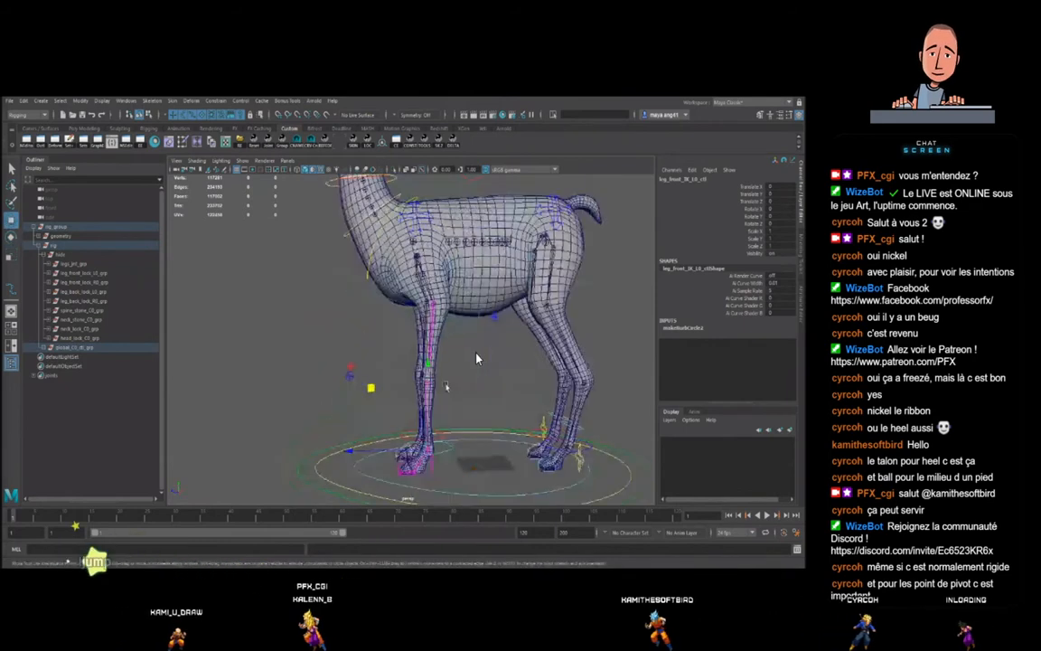
{"action": "left_click", "coordinate": [478, 359]}
{"action": "scroll", "coordinate": [477, 359], "scroll_direction": "down", "scroll_amount": 6}
{"action": "middle_click_drag", "start_coordinate": [492, 380], "coordinate": [474, 385], "text": "alt"}
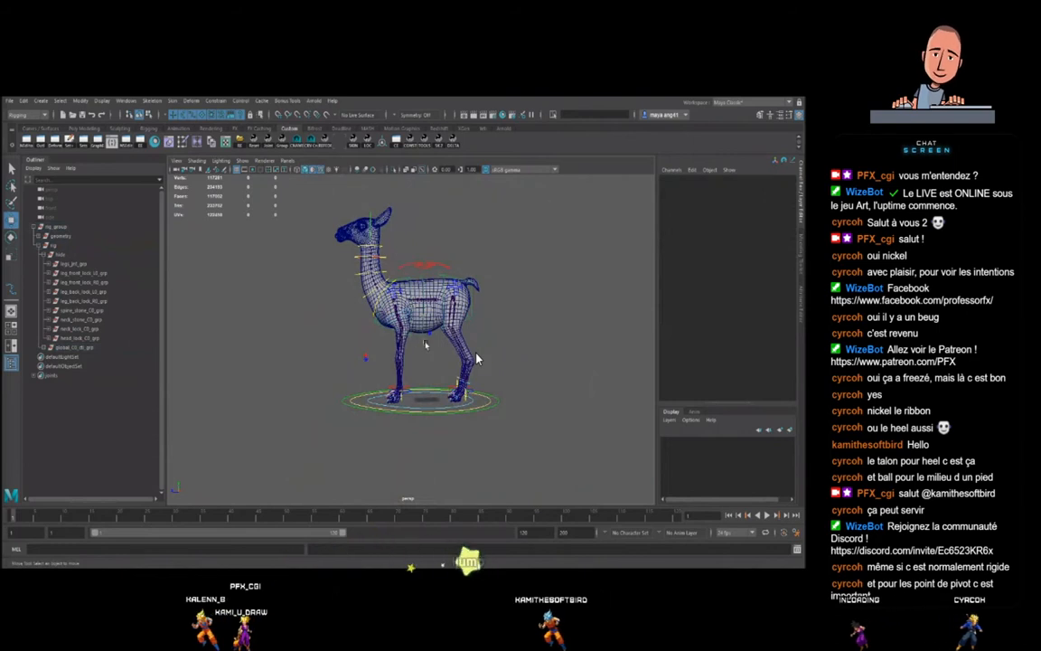
- Hide the geometry group so only the controls and joints are displayed
{"action": "left_click", "coordinate": [477, 358]}
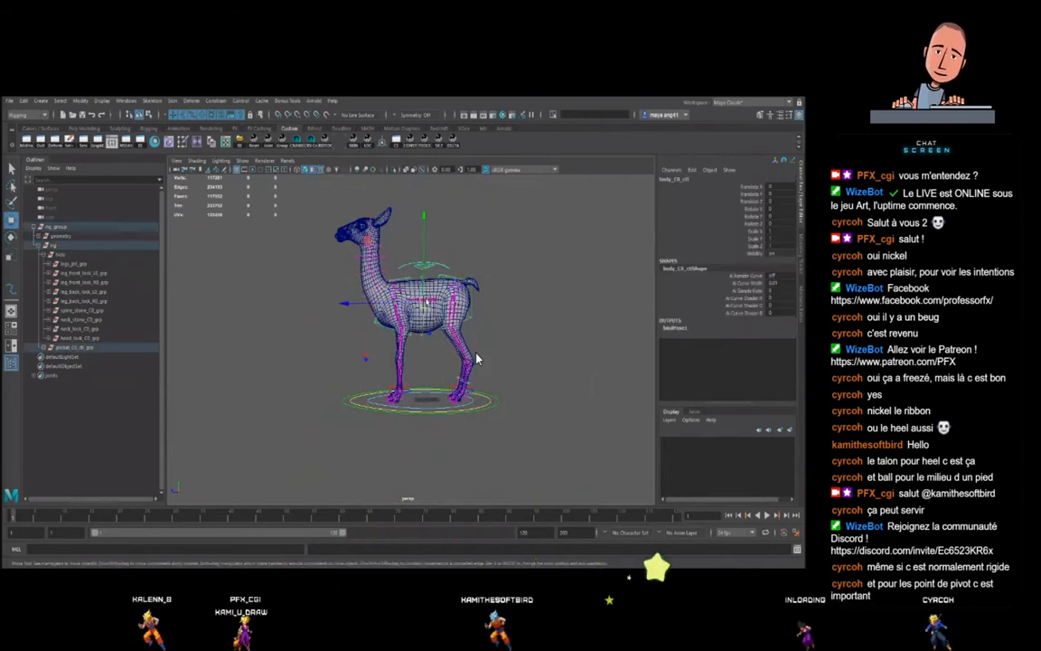
{"action": "key", "text": "ctrl+z"}
{"action": "key", "text": "ctrl+z"}
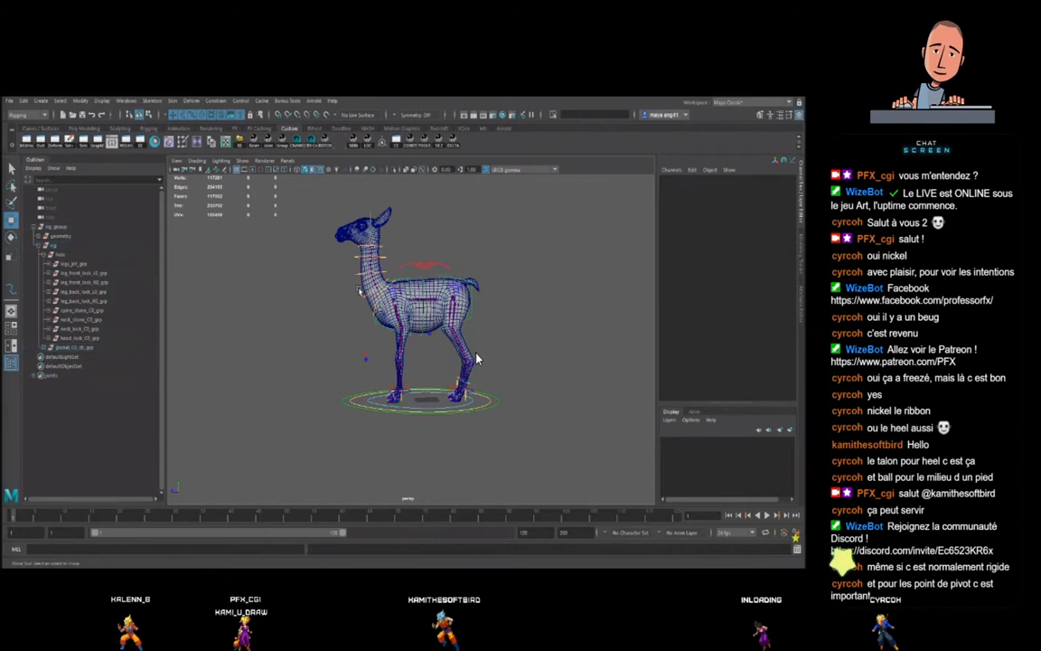
{"action": "left_click", "coordinate": [71, 237]}
{"action": "key", "text": "ctrl+h"}
- Test moving the body control, undo the move, and clear the selection
{"action": "left_click", "coordinate": [477, 359]}
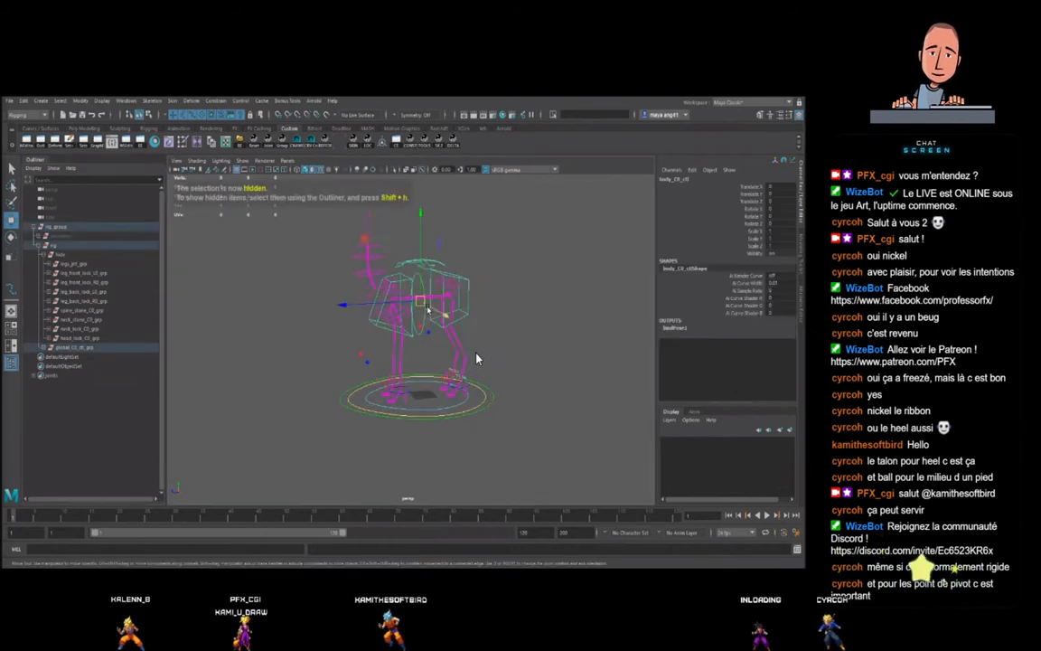
{"action": "mouse_move", "coordinate": [421, 301]}
{"action": "left_mouse_down"}
{"action": "mouse_move", "coordinate": [415, 321]}
{"action": "mouse_move", "coordinate": [415, 288]}
{"action": "left_mouse_up"}
{"action": "key", "text": "ctrl+z"}
{"action": "left_click", "coordinate": [504, 346]}
- Test raising the main control above the ground circles, restore it, and clear the selection
{"action": "left_click", "coordinate": [472, 410]}
{"action": "left_click_drag", "start_coordinate": [422, 395], "coordinate": [423, 399]}
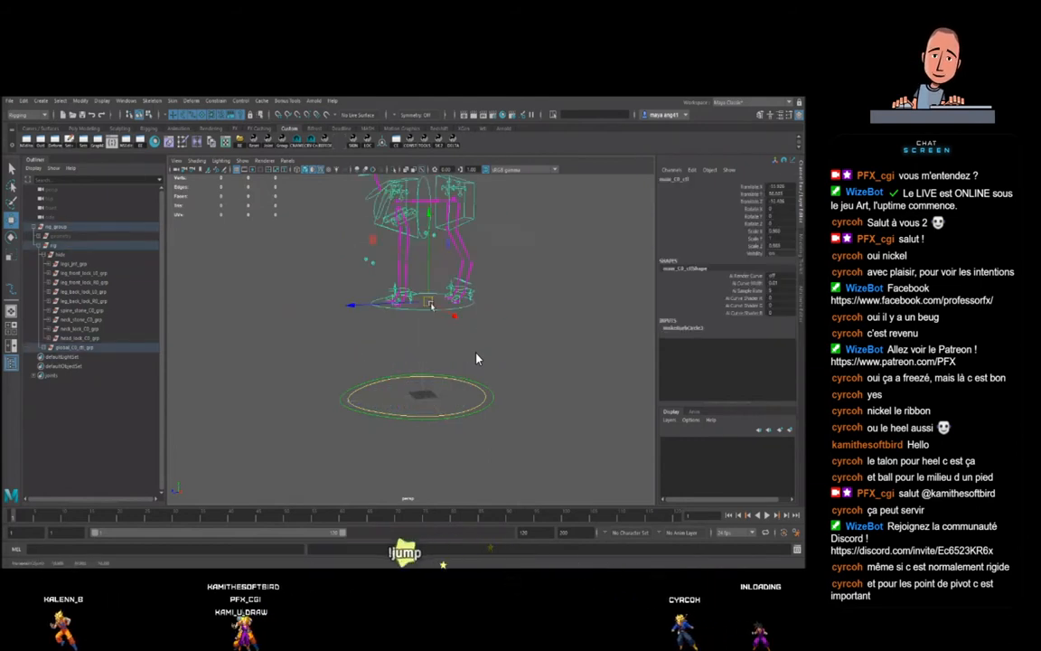
{"action": "left_click", "coordinate": [532, 334]}
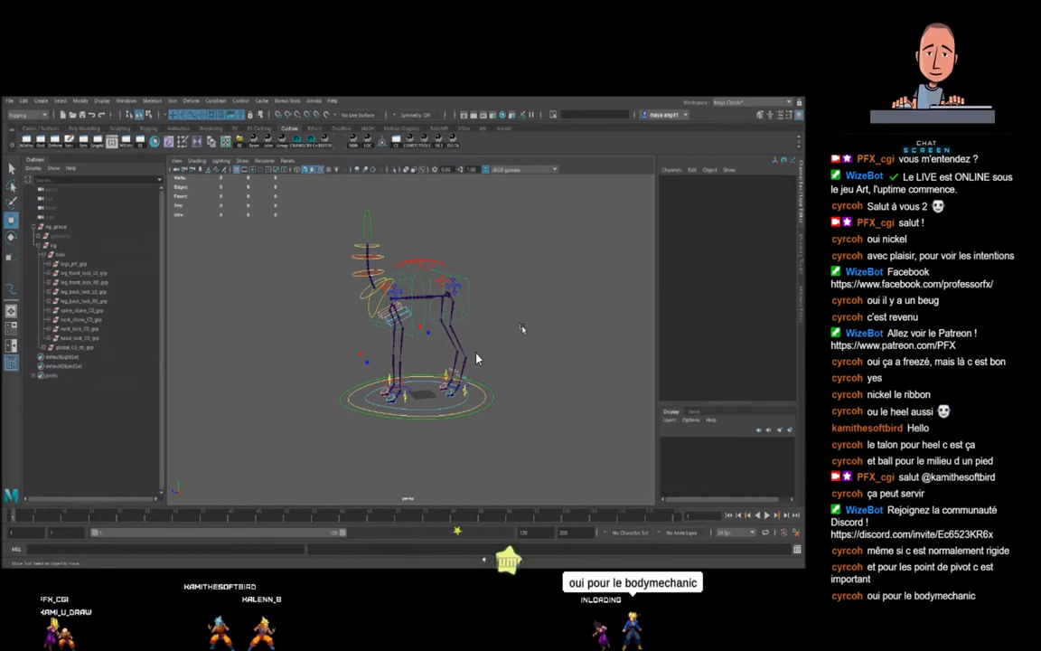
- Test moving the belly control vertically, undo the move, and clear the selection
{"action": "scroll", "coordinate": [441, 320], "scroll_direction": "up", "scroll_amount": 3}
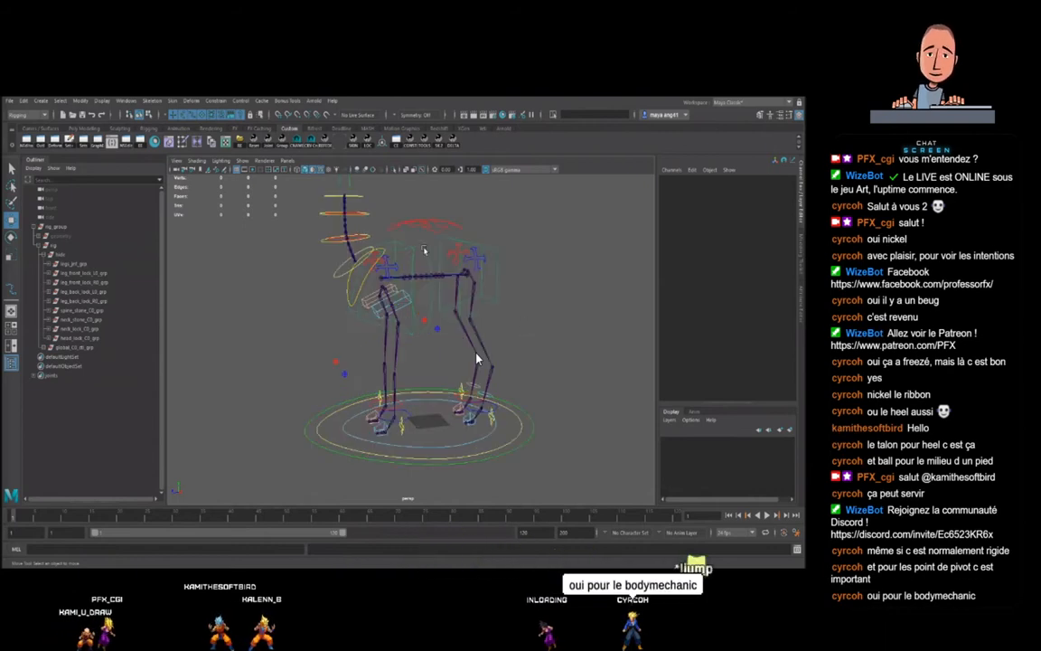
{"action": "left_click", "coordinate": [426, 280]}
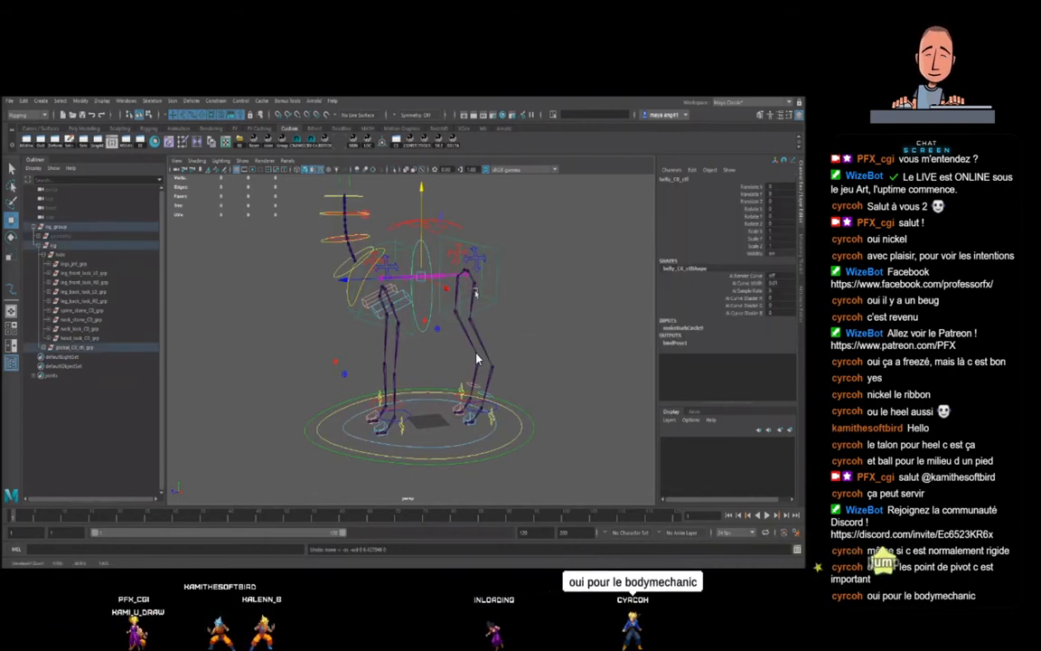
{"action": "left_click", "coordinate": [557, 314]}
- Examine the spine joints, leg joints and torso controls from several angles and distances
{"action": "left_click", "coordinate": [406, 299]}
{"action": "mouse_move", "coordinate": [406, 299]}
{"action": "left_mouse_down", "text": "alt"}
{"action": "mouse_move", "coordinate": [436, 327]}
{"action": "mouse_move", "coordinate": [523, 328]}
{"action": "mouse_move", "coordinate": [411, 316]}
{"action": "left_mouse_up", "text": "alt"}
{"action": "left_click", "coordinate": [511, 358]}
{"action": "left_click_drag", "start_coordinate": [365, 361], "coordinate": [391, 395]}
{"action": "left_click", "coordinate": [506, 329]}
{"action": "scroll", "coordinate": [506, 328], "scroll_direction": "down", "scroll_amount": 3}
{"action": "left_click_drag", "start_coordinate": [506, 328], "coordinate": [476, 371], "text": "alt"}
{"action": "scroll", "coordinate": [476, 370], "scroll_direction": "up", "scroll_amount": 5}
{"action": "scroll", "coordinate": [476, 370], "scroll_direction": "down", "scroll_amount": 5}
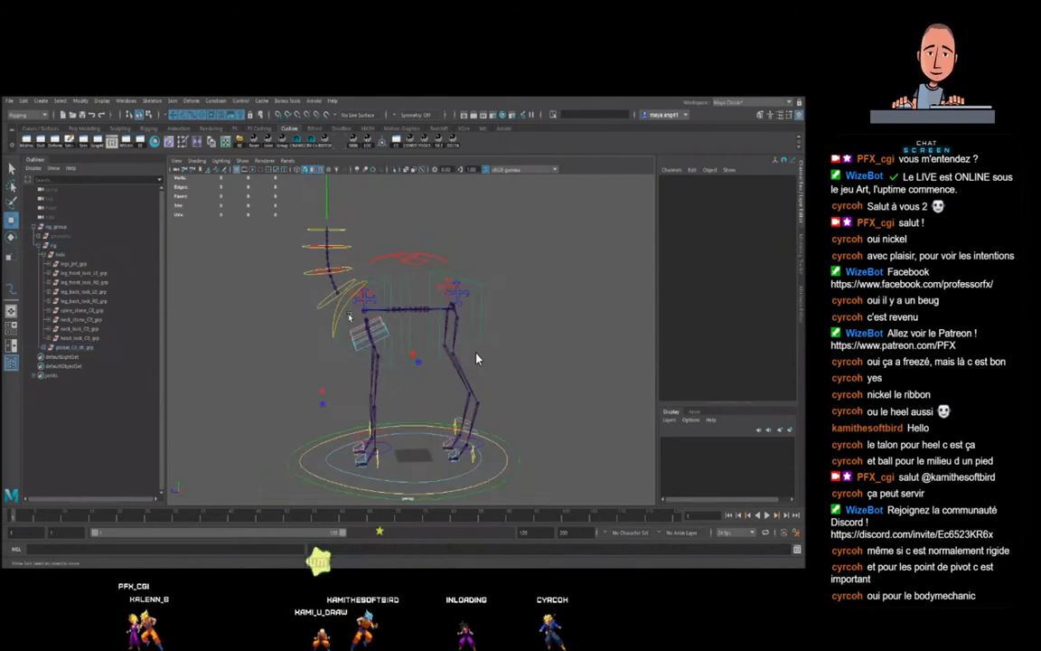
{"action": "left_click", "coordinate": [453, 309]}
{"action": "left_click_drag", "start_coordinate": [446, 265], "coordinate": [413, 323], "text": "alt"}
{"action": "left_click", "coordinate": [491, 297]}
{"action": "scroll", "coordinate": [416, 325], "scroll_direction": "up", "scroll_amount": 4}
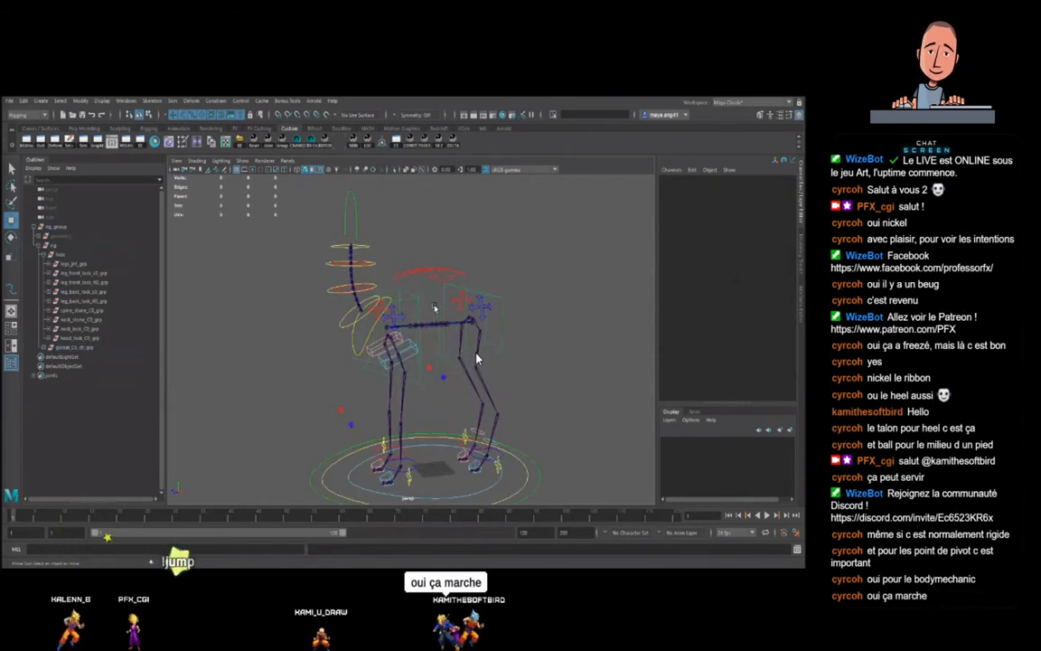
- Test the pelvis control's effect on the spine and back legs, undo the changes, and clear the selection
{"action": "left_click", "coordinate": [416, 325]}
{"action": "left_click_drag", "start_coordinate": [499, 310], "coordinate": [491, 345], "text": "alt"}
{"action": "left_click", "coordinate": [504, 305]}
{"action": "key", "text": "ctrl+z"}
{"action": "scroll", "coordinate": [495, 347], "scroll_direction": "down", "scroll_amount": 3}
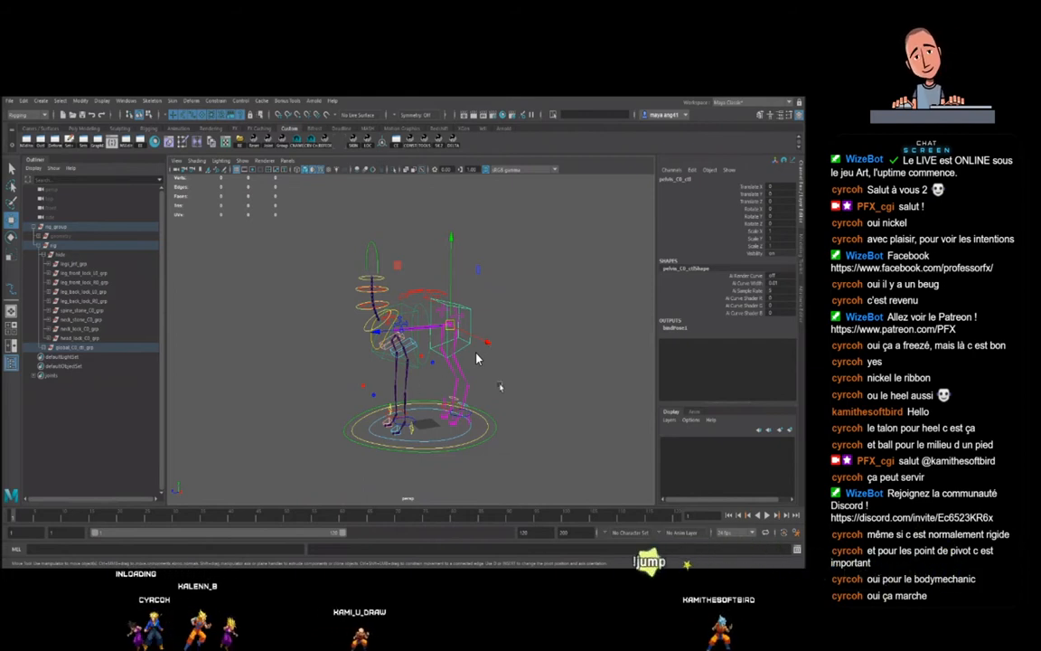
{"action": "left_click_drag", "start_coordinate": [509, 330], "coordinate": [508, 361], "text": "alt"}
{"action": "key", "text": "ctrl+z"}
{"action": "key", "text": "ctrl+z"}
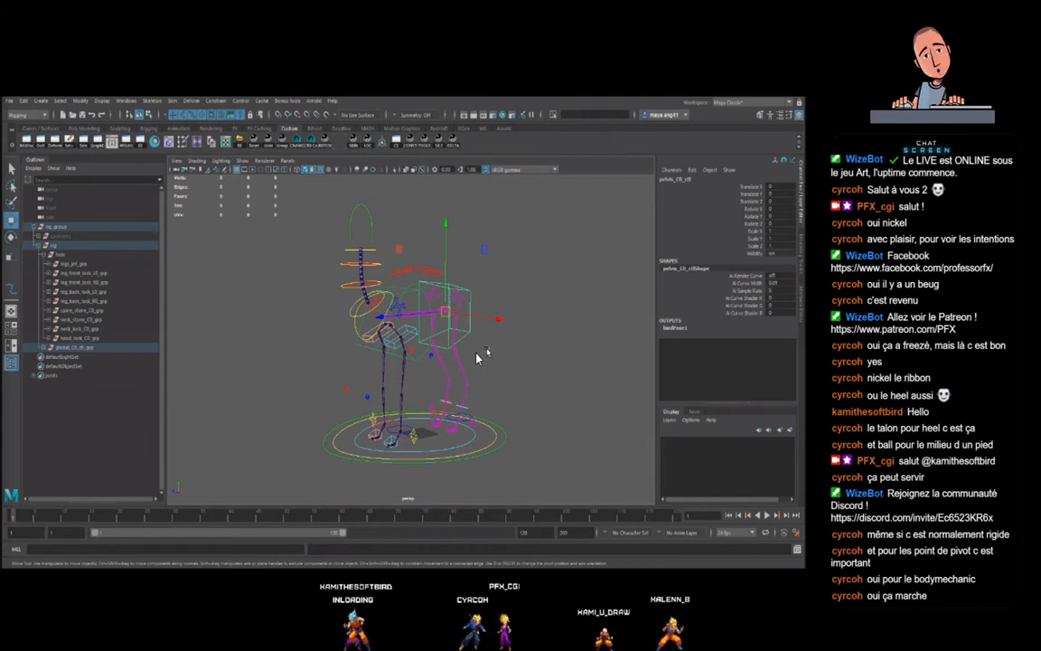
{"action": "left_click", "coordinate": [477, 358]}
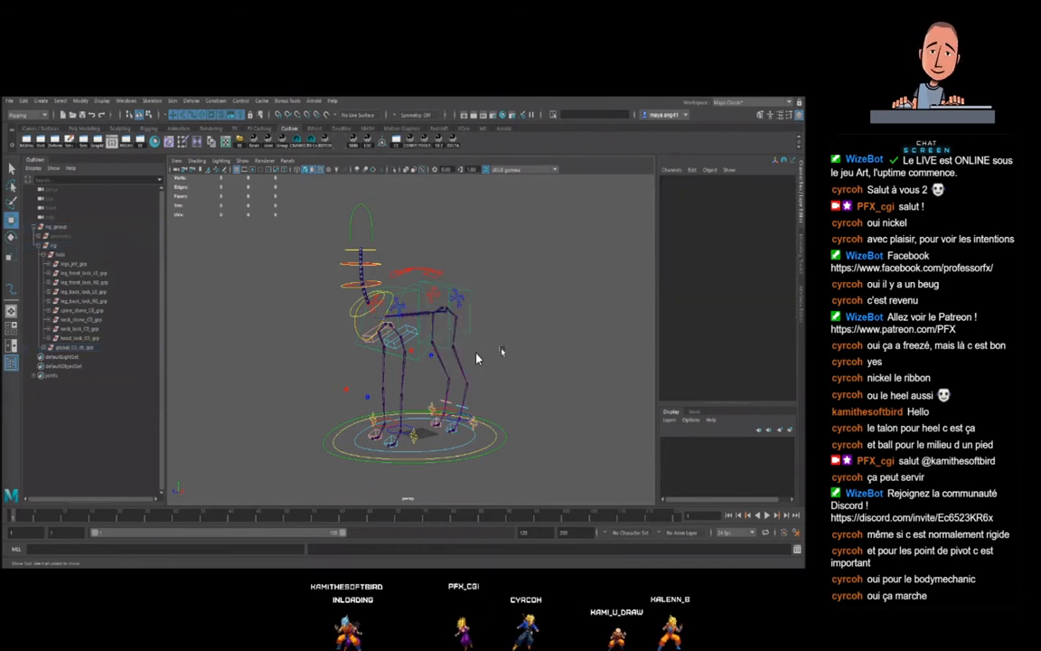
- Select the belly control to examine the middle of the spine, and clear the selection
{"action": "left_click_drag", "start_coordinate": [478, 358], "coordinate": [477, 358], "text": "alt"}
{"action": "left_click", "coordinate": [477, 358]}
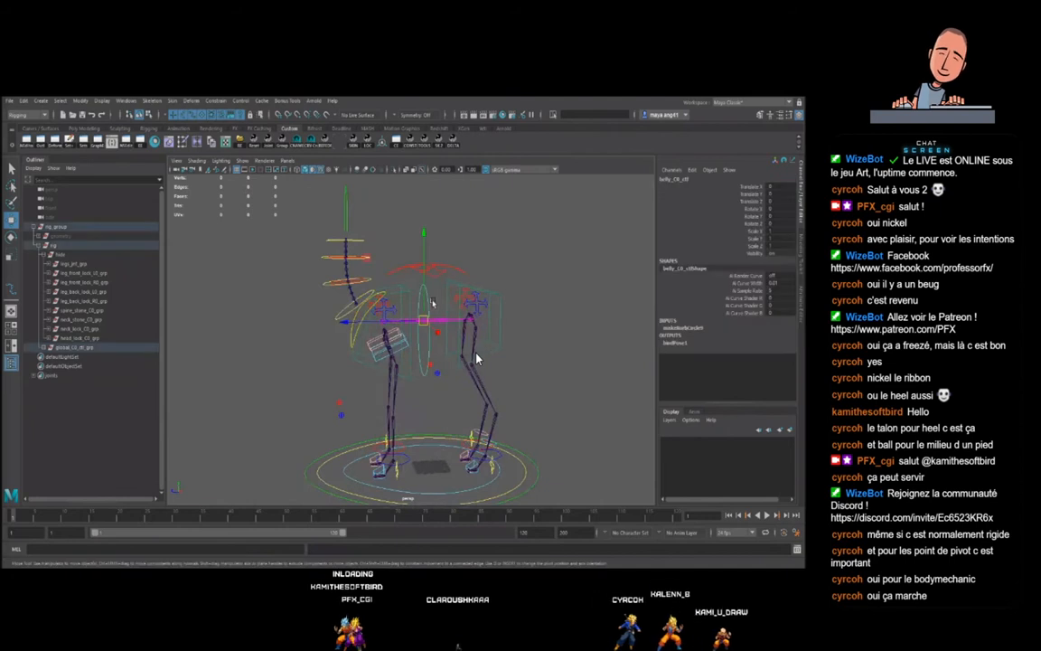
{"action": "left_click", "coordinate": [542, 314]}
- Test moving the pelvis control, compare it with the belly control, and clear the selection with both restored
{"action": "left_click", "coordinate": [500, 296]}
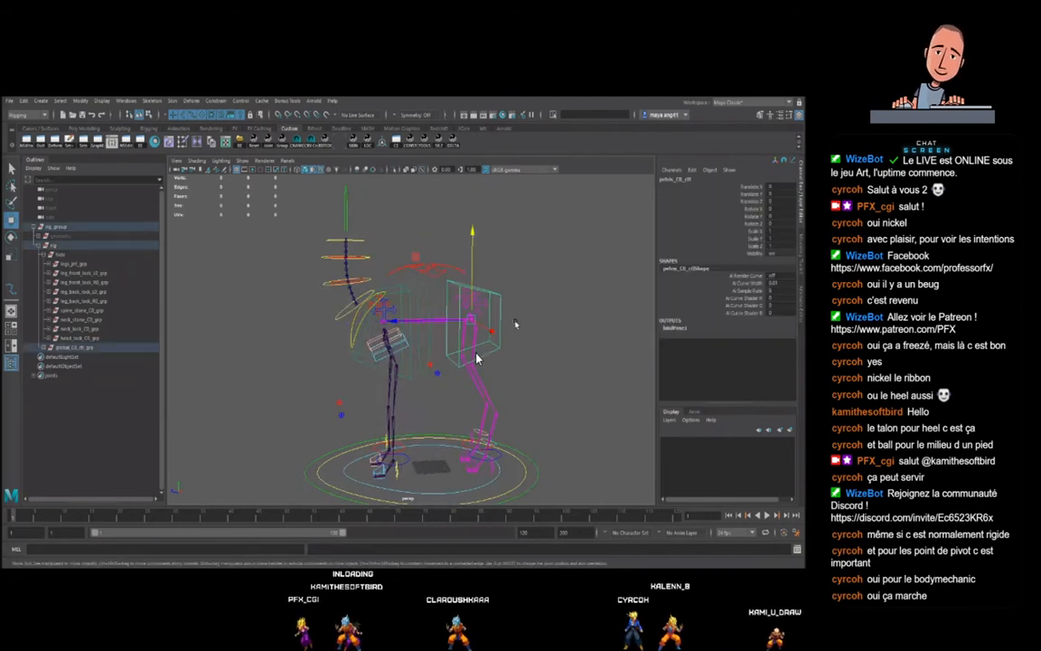
{"action": "left_click_drag", "start_coordinate": [516, 325], "coordinate": [535, 324], "text": "alt"}
{"action": "left_click_drag", "start_coordinate": [466, 256], "coordinate": [467, 262]}
{"action": "left_click", "coordinate": [477, 357]}
{"action": "left_click", "coordinate": [477, 358]}
{"action": "left_click", "coordinate": [477, 358]}
{"action": "left_click", "coordinate": [477, 358]}
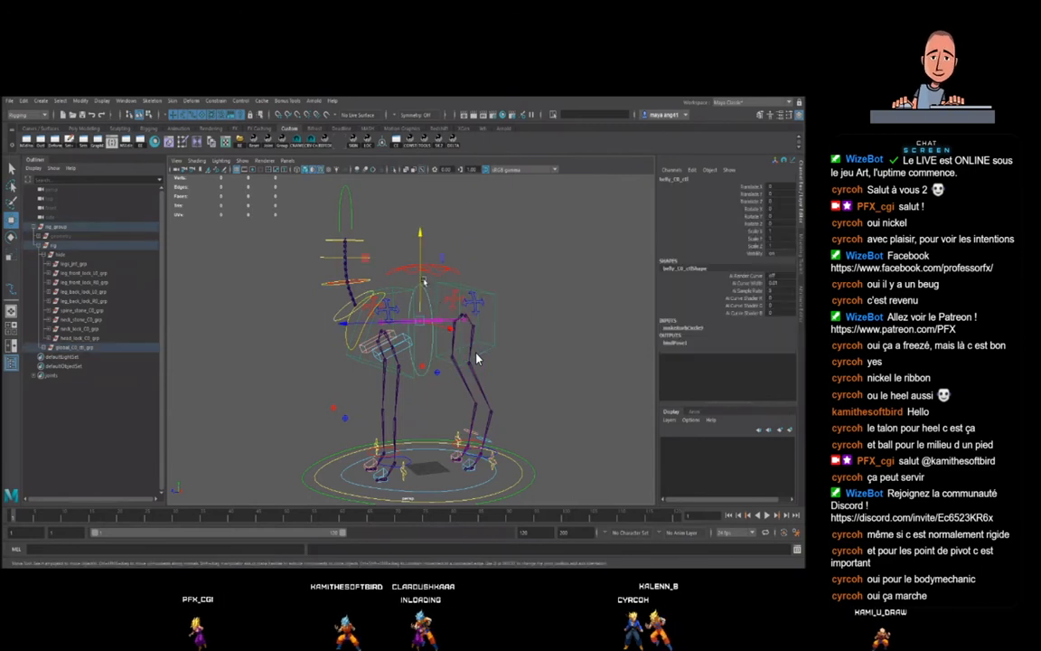
{"action": "left_click", "coordinate": [477, 357]}
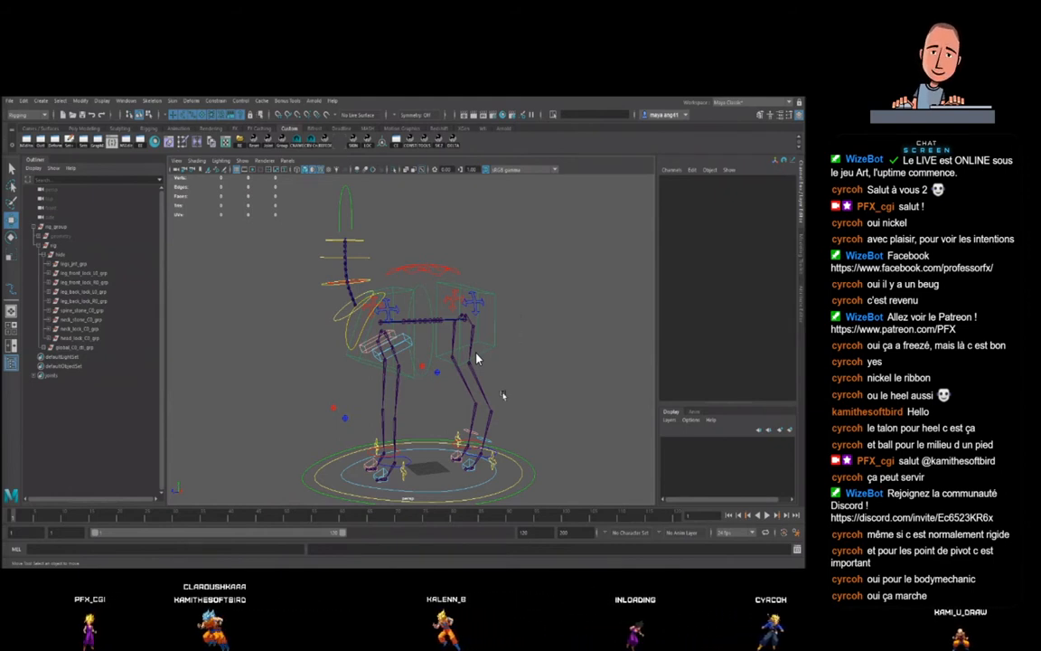
- Examine the spine from several angles with the pelvis control selected, and clear the selection
{"action": "left_click_drag", "start_coordinate": [509, 395], "coordinate": [511, 358], "text": "alt"}
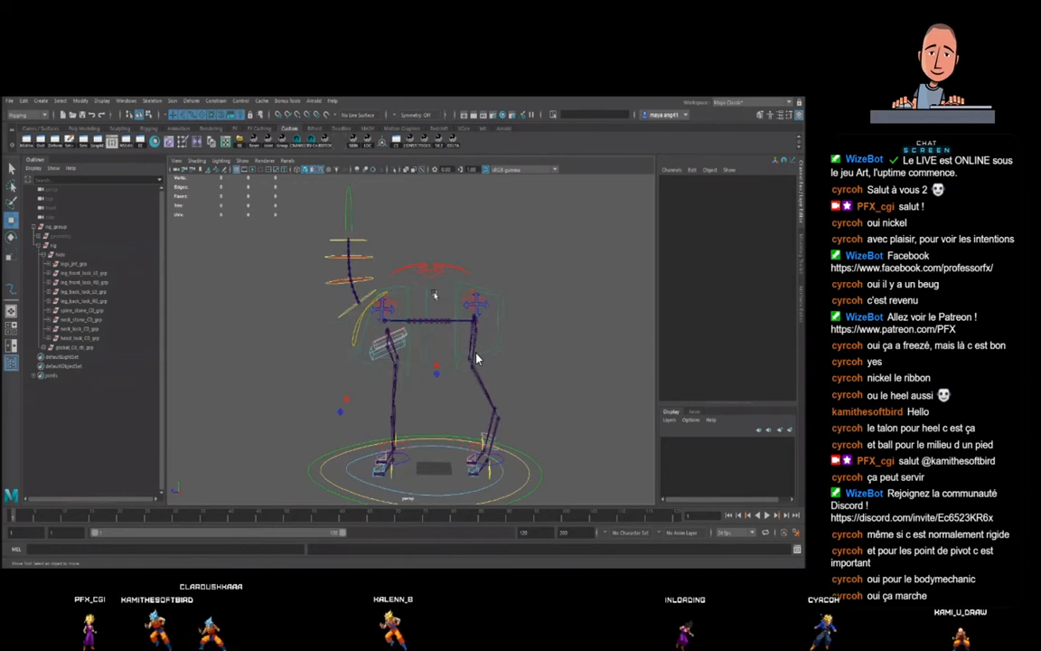
{"action": "left_click_drag", "start_coordinate": [435, 303], "coordinate": [528, 333], "text": "alt"}
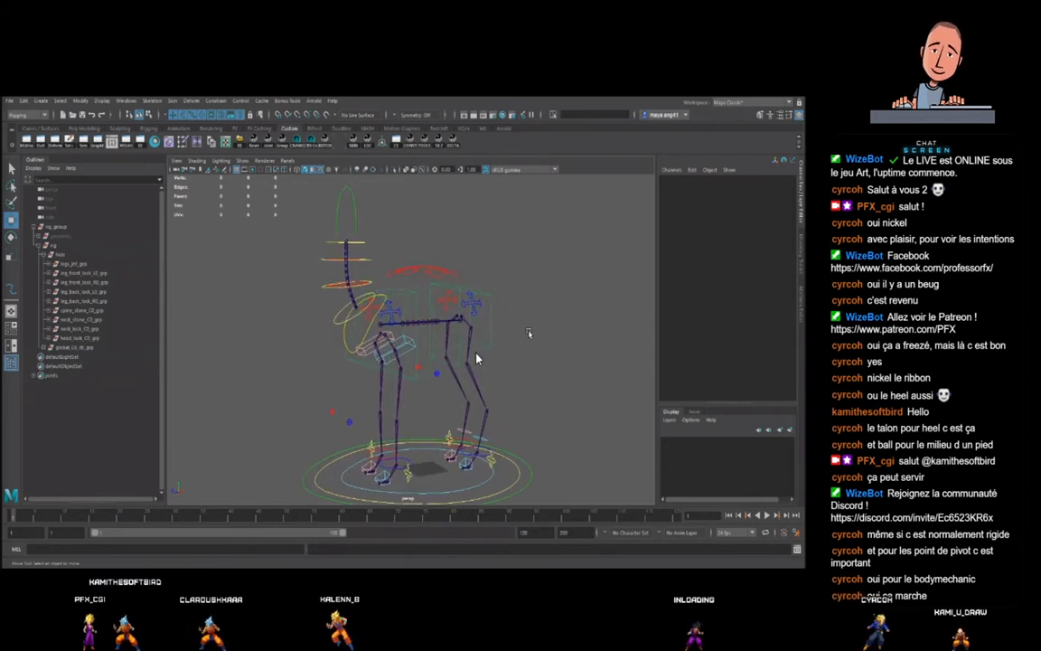
{"action": "left_click", "coordinate": [477, 358]}
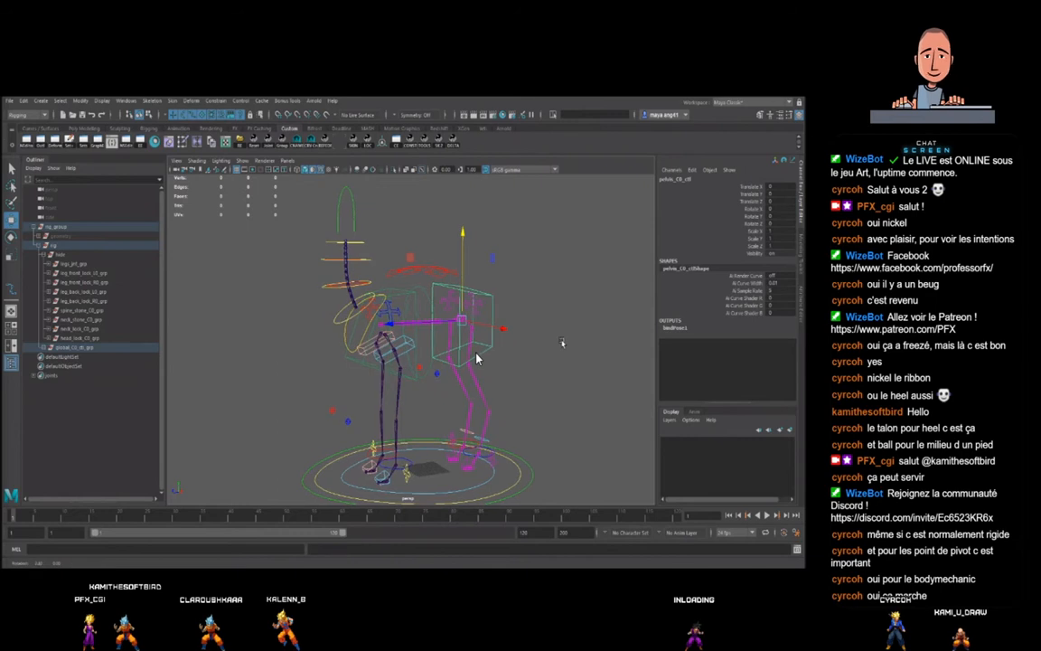
{"action": "left_click", "coordinate": [531, 348]}
{"action": "left_click_drag", "start_coordinate": [493, 355], "coordinate": [516, 360], "text": "alt"}
{"action": "middle_click_drag", "start_coordinate": [516, 360], "coordinate": [504, 332], "text": "alt"}
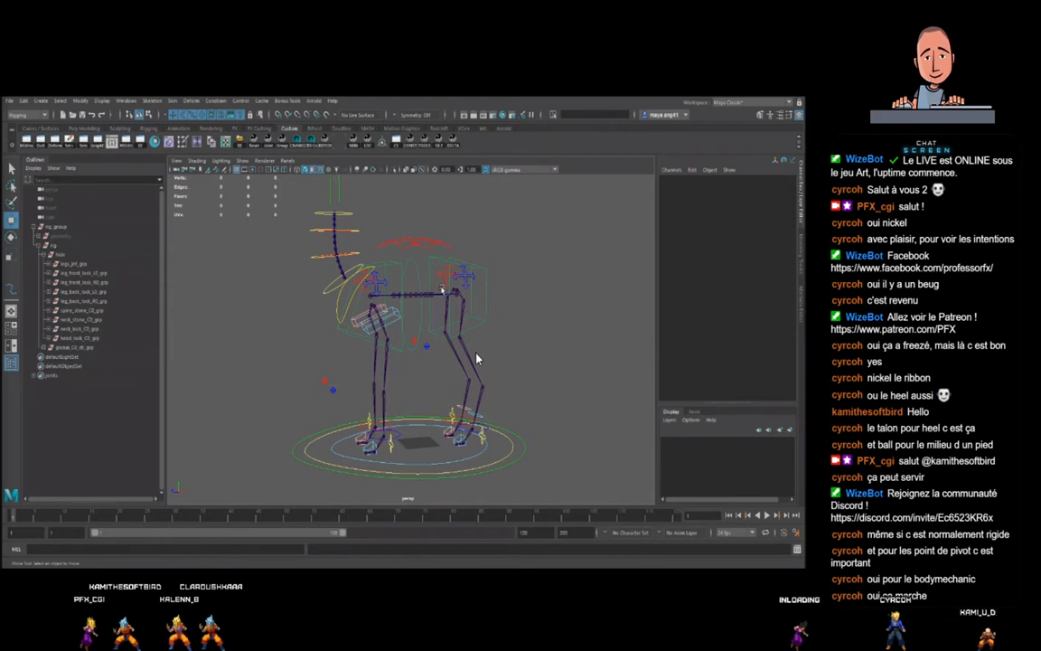
- Test raising the belly control in a side view of the spine, undo the move, and clear the selection
{"action": "left_click_drag", "start_coordinate": [425, 275], "coordinate": [413, 276], "text": "alt"}
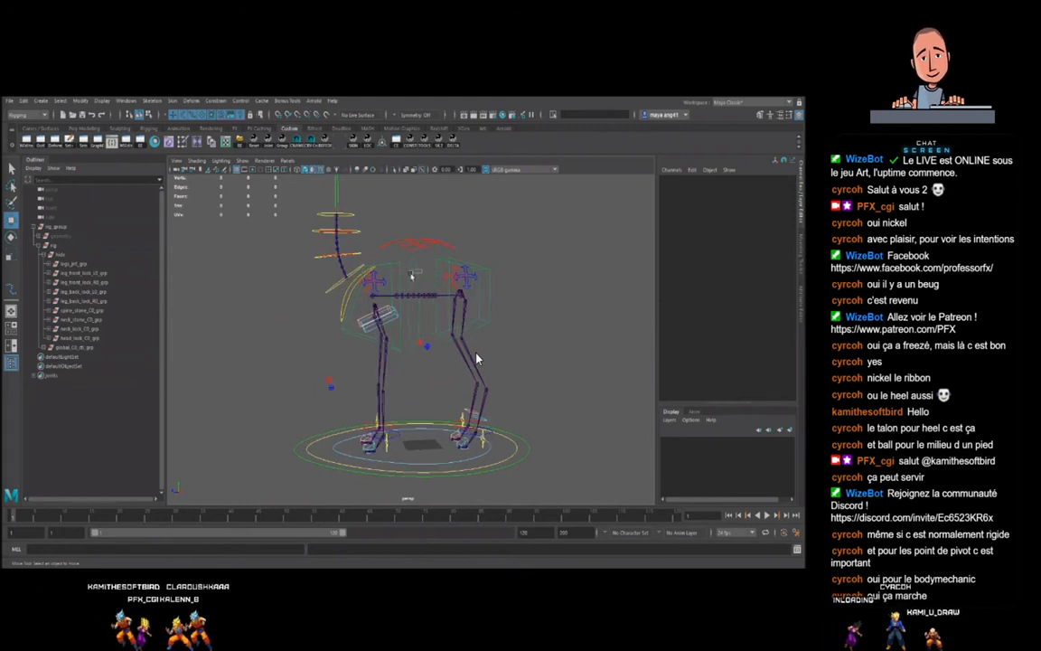
{"action": "left_click", "coordinate": [413, 265]}
{"action": "left_click_drag", "start_coordinate": [413, 210], "coordinate": [414, 194]}
{"action": "key", "text": "ctrl+z"}
{"action": "left_click", "coordinate": [523, 282]}
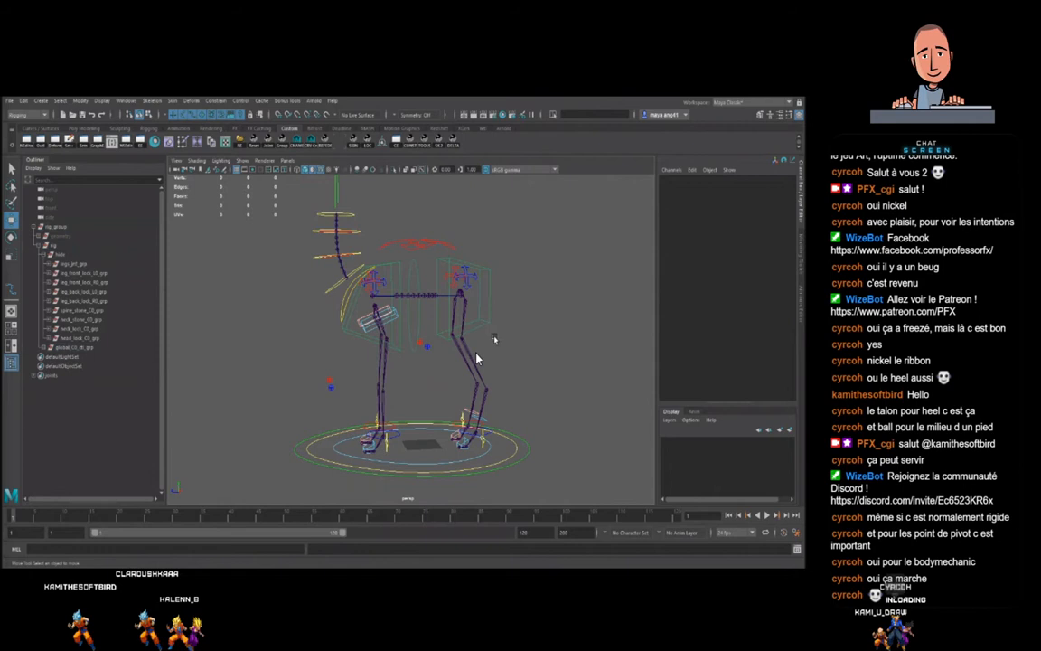
{"action": "scroll", "coordinate": [474, 349], "scroll_direction": "down", "scroll_amount": 5}
{"action": "scroll", "coordinate": [472, 347], "scroll_direction": "up", "scroll_amount": 5}
{"action": "middle_click_drag", "start_coordinate": [453, 316], "coordinate": [451, 347], "text": "alt"}
{"action": "left_click_drag", "start_coordinate": [451, 347], "coordinate": [431, 346], "text": "alt"}
{"action": "scroll", "coordinate": [476, 359], "scroll_direction": "down", "scroll_amount": 3}
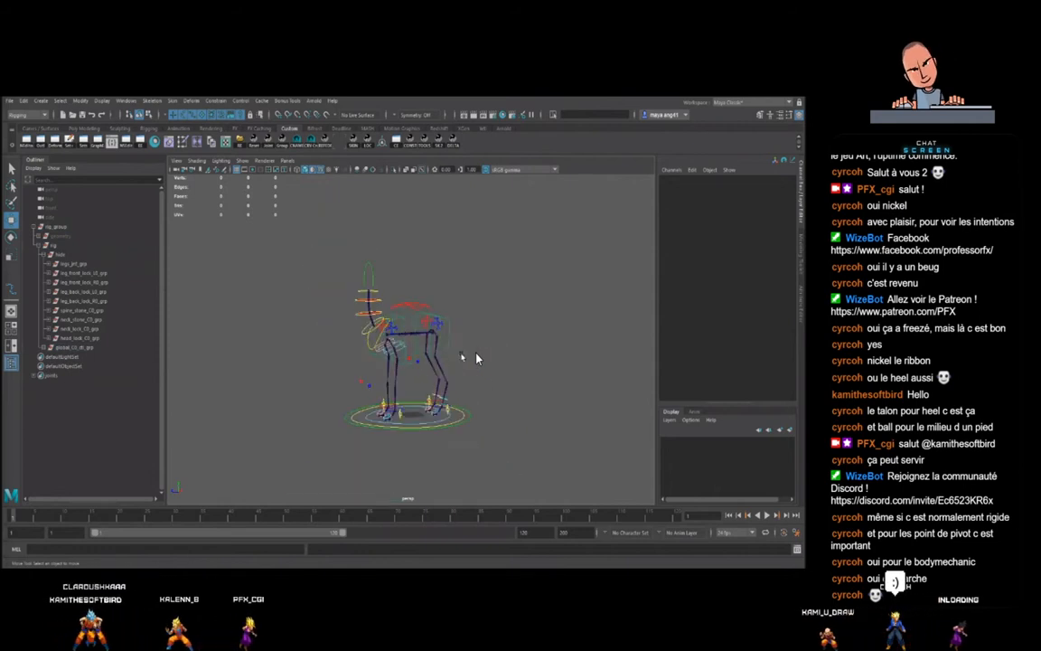
{"action": "scroll", "coordinate": [476, 358], "scroll_direction": "up", "scroll_amount": 5}
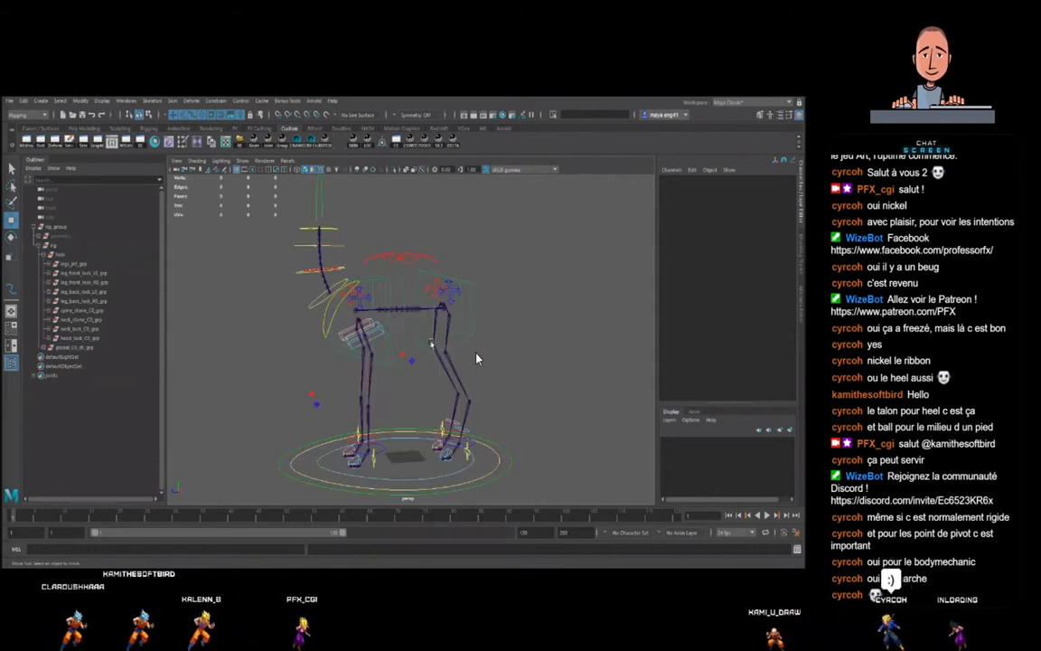
- Test lowering the belly control to bend the middle of the spine, and clear the selection with the control restored
{"action": "mouse_move", "coordinate": [417, 340]}
{"action": "left_mouse_down", "text": "alt"}
{"action": "mouse_move", "coordinate": [408, 346]}
{"action": "mouse_move", "coordinate": [426, 344]}
{"action": "left_mouse_up", "text": "alt"}
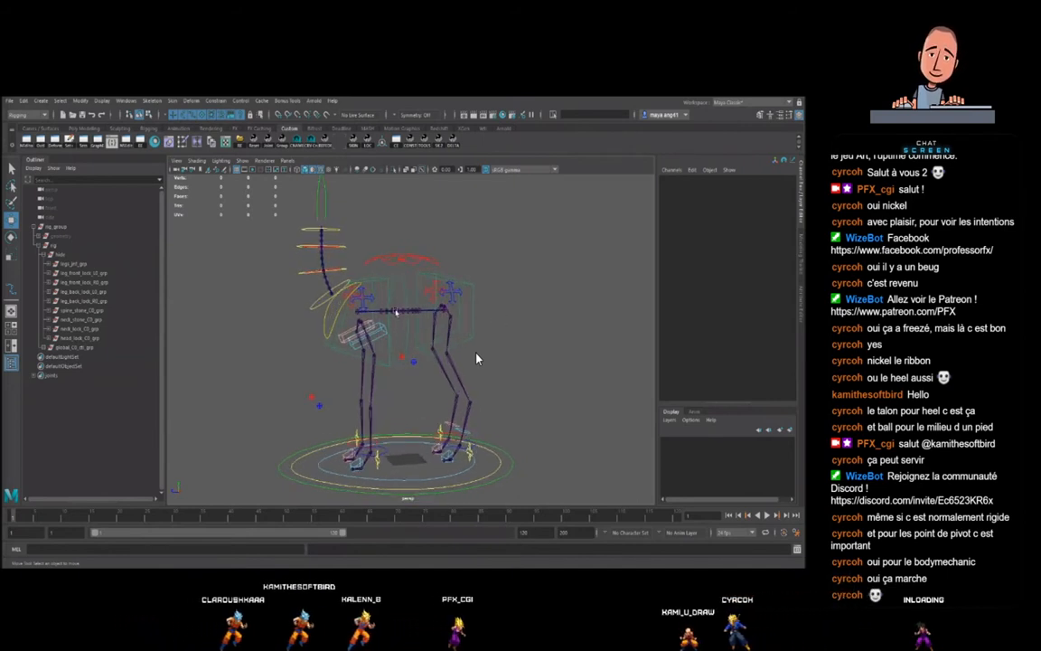
{"action": "left_click", "coordinate": [398, 282]}
{"action": "left_click_drag", "start_coordinate": [398, 282], "coordinate": [399, 286]}
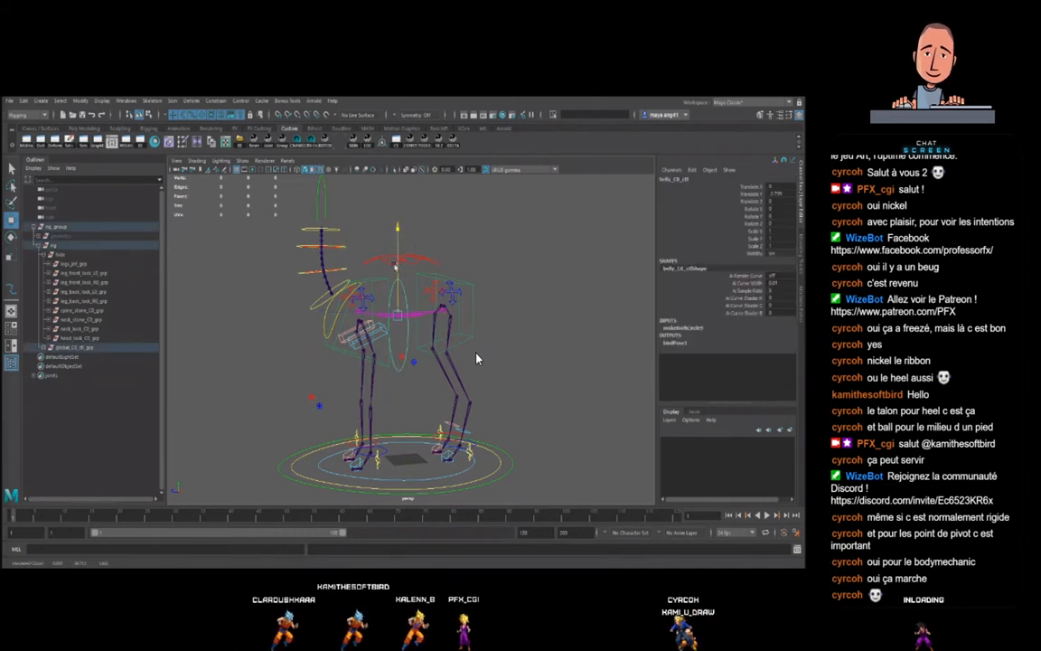
{"action": "left_click", "coordinate": [512, 326]}
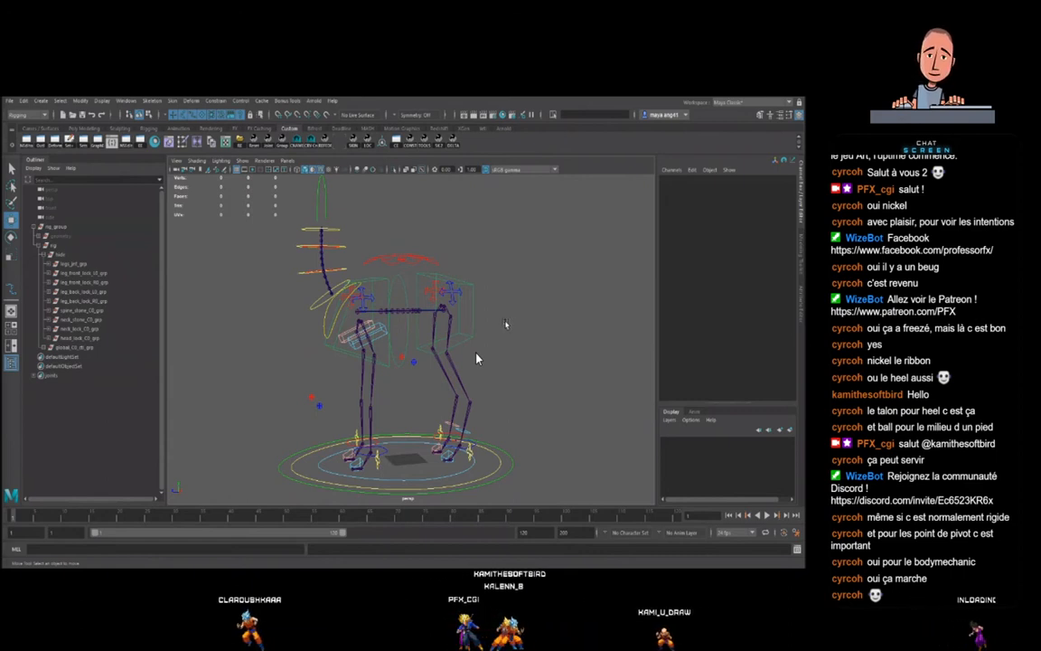
- Test moving the belly control in a side view, undo the move, and clear the selection
{"action": "mouse_move", "coordinate": [412, 318]}
{"action": "left_mouse_down", "text": "alt"}
{"action": "mouse_move", "coordinate": [420, 337]}
{"action": "mouse_move", "coordinate": [484, 337]}
{"action": "mouse_move", "coordinate": [397, 329]}
{"action": "left_mouse_up", "text": "alt"}
{"action": "scroll", "coordinate": [482, 339], "scroll_direction": "down", "scroll_amount": 3}
{"action": "scroll", "coordinate": [398, 334], "scroll_direction": "up", "scroll_amount": 4}
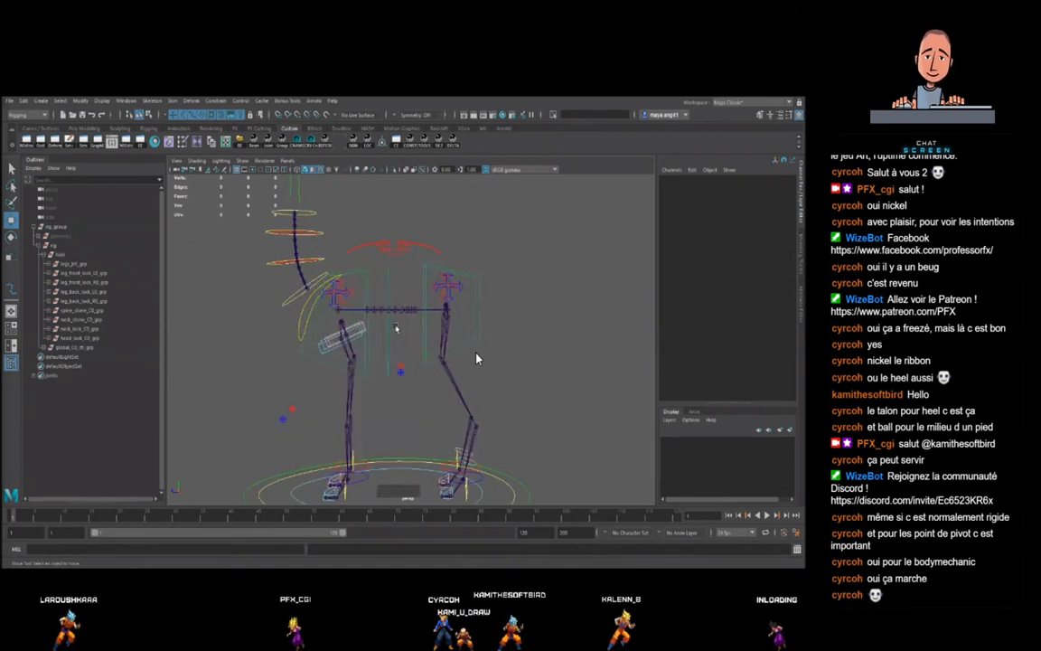
{"action": "left_click", "coordinate": [390, 279]}
{"action": "key", "text": "ctrl+z"}
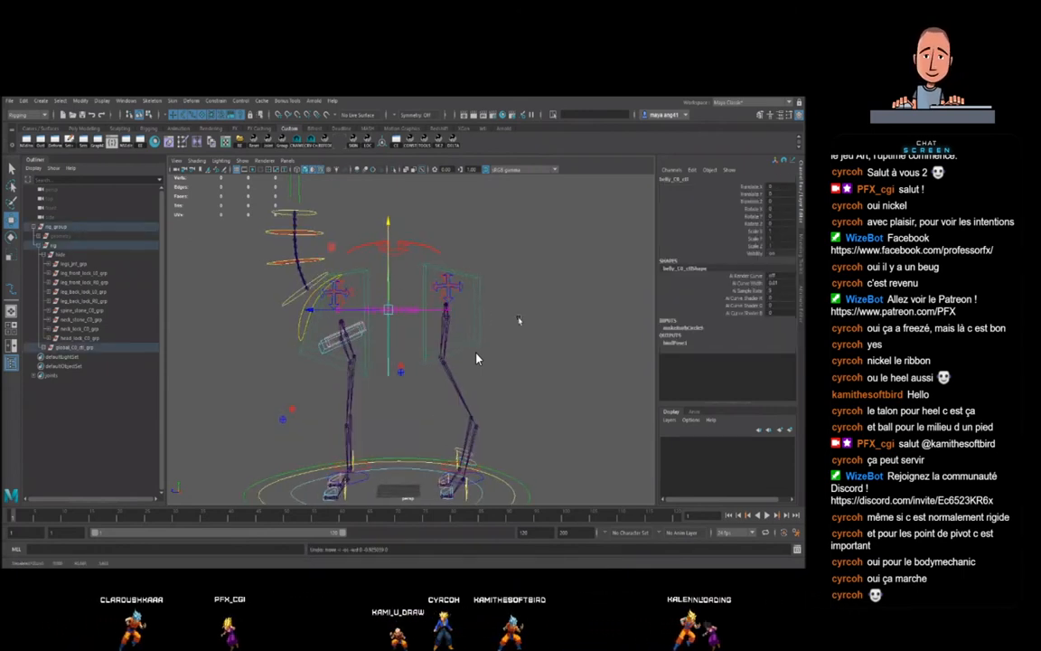
{"action": "left_click_drag", "start_coordinate": [342, 325], "coordinate": [330, 315], "text": "alt"}
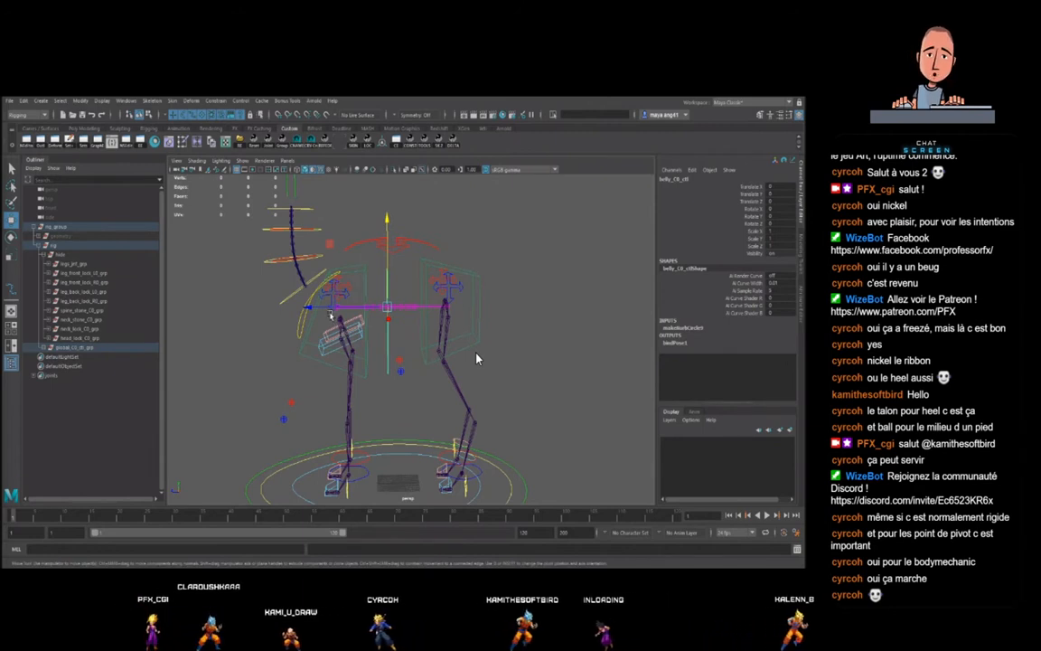
{"action": "left_click", "coordinate": [477, 359]}
- Examine the spine joints around the belly control with it selected, and clear the selection
{"action": "scroll", "coordinate": [477, 359], "scroll_direction": "down", "scroll_amount": 4}
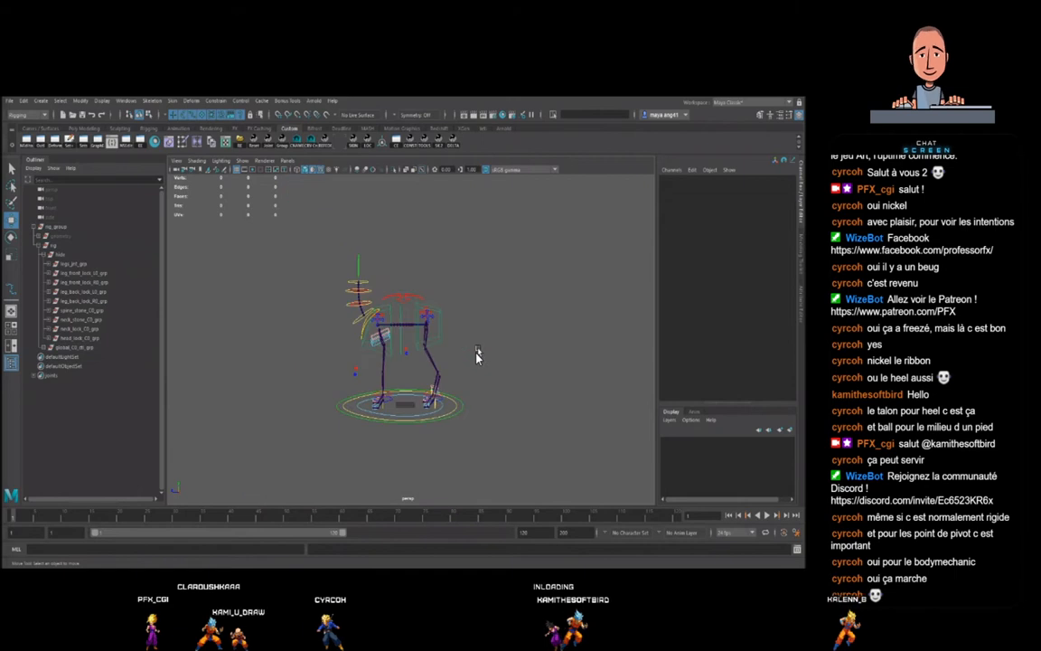
{"action": "scroll", "coordinate": [477, 359], "scroll_direction": "up", "scroll_amount": 3}
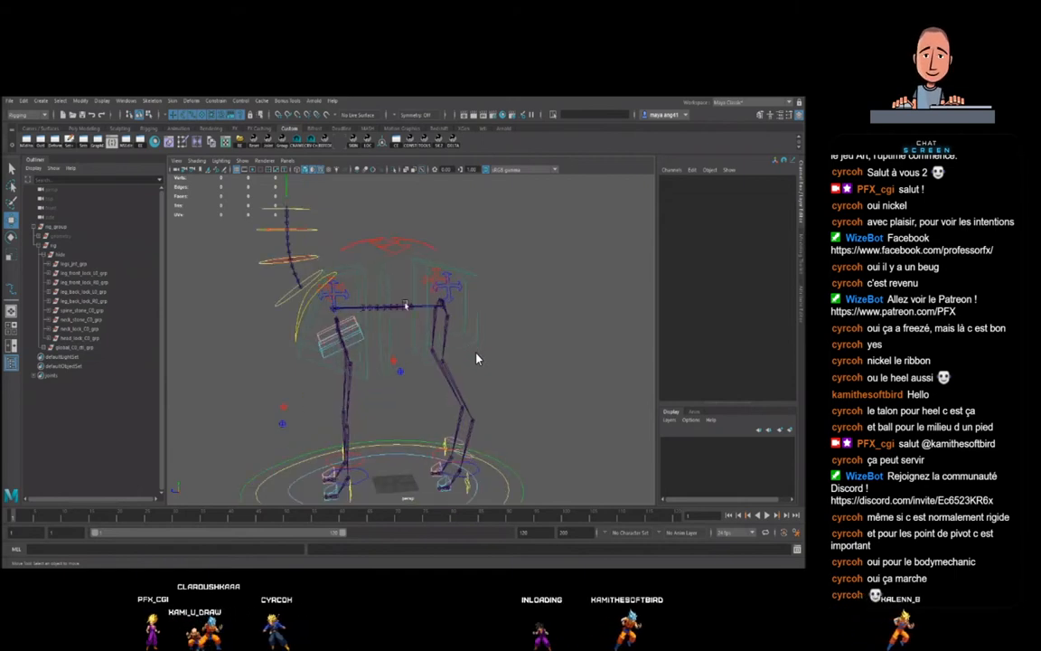
{"action": "scroll", "coordinate": [477, 359], "scroll_direction": "up", "scroll_amount": 2}
{"action": "left_click", "coordinate": [477, 359]}
{"action": "left_click", "coordinate": [521, 335]}
{"action": "left_click", "coordinate": [492, 365]}
{"action": "left_click", "coordinate": [430, 361]}
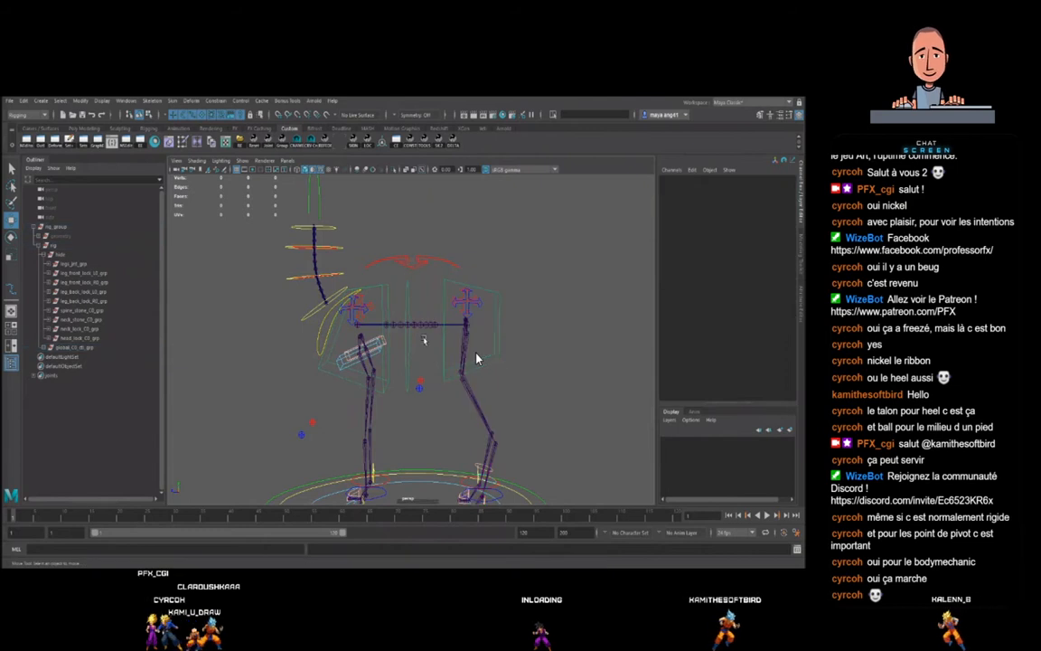
{"action": "left_click", "coordinate": [477, 359]}
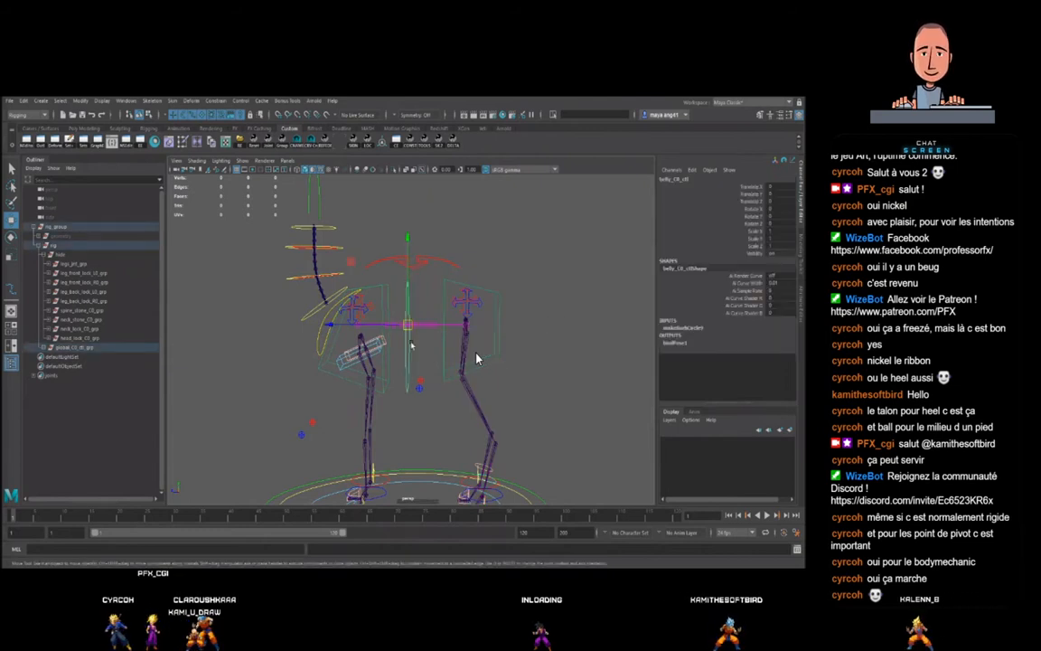
{"action": "left_click", "coordinate": [421, 379]}
- Select the pelvis and chest controls in turn to compare what each one drives at the spine's ends, and clear the selection
{"action": "scroll", "coordinate": [477, 359], "scroll_direction": "down", "scroll_amount": 5}
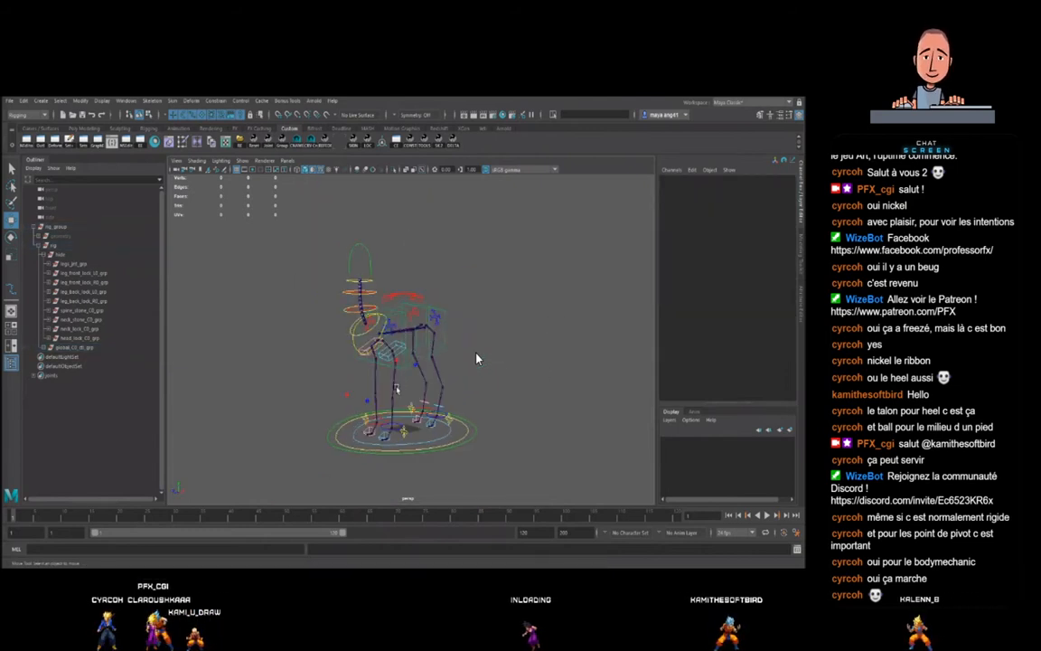
{"action": "left_click_drag", "start_coordinate": [315, 378], "coordinate": [446, 390], "text": "alt"}
{"action": "scroll", "coordinate": [445, 391], "scroll_direction": "up", "scroll_amount": 4}
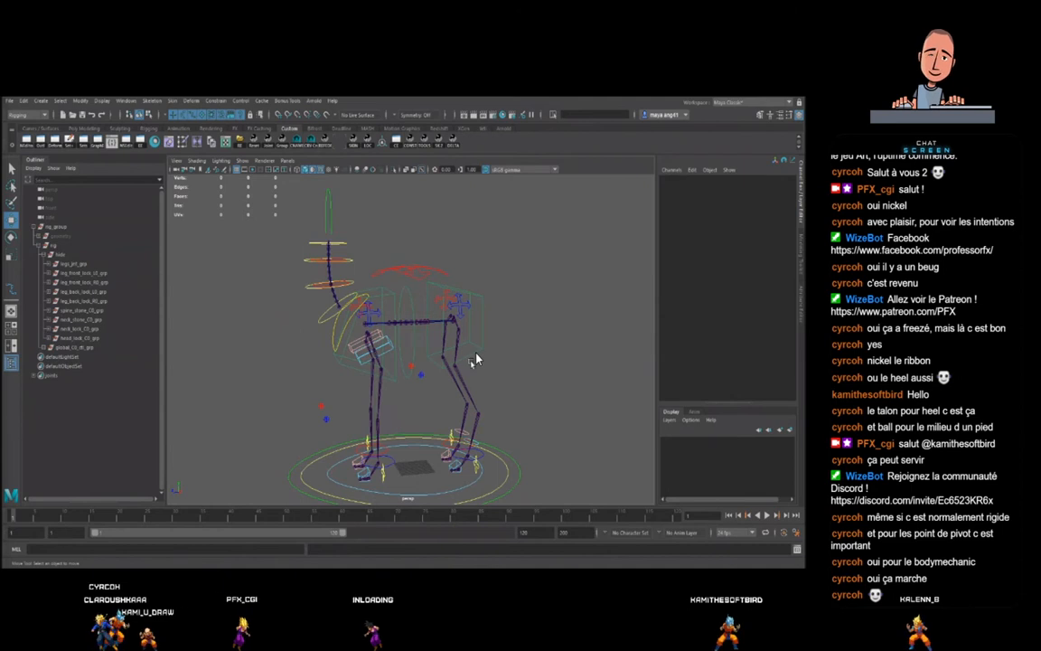
{"action": "left_click_drag", "start_coordinate": [472, 363], "coordinate": [470, 359], "text": "alt"}
{"action": "left_click", "coordinate": [476, 359]}
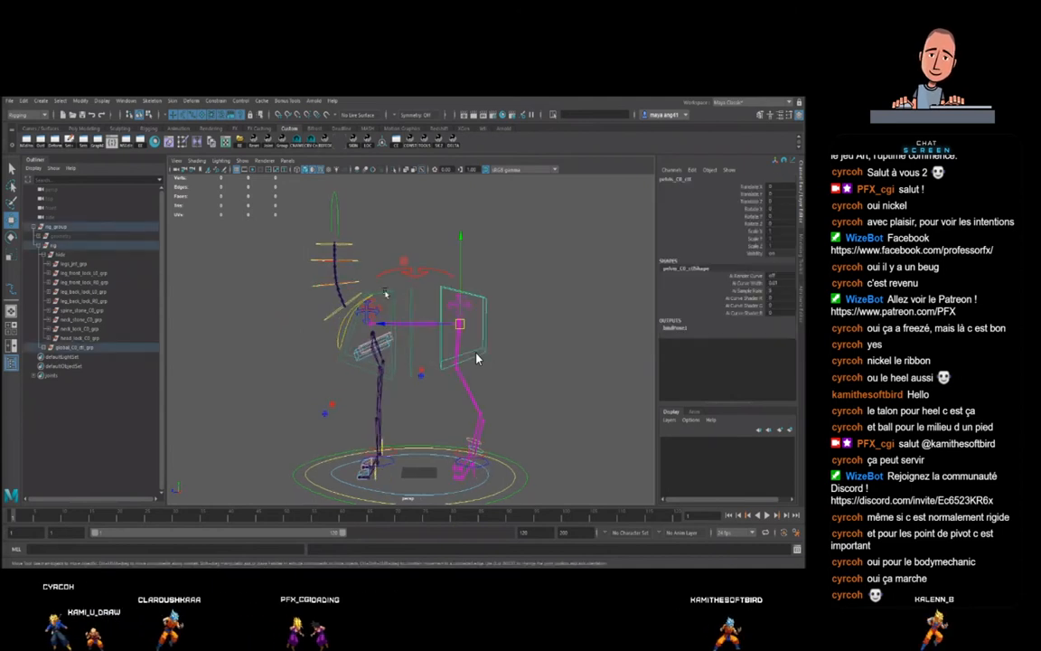
{"action": "left_click", "coordinate": [385, 292]}
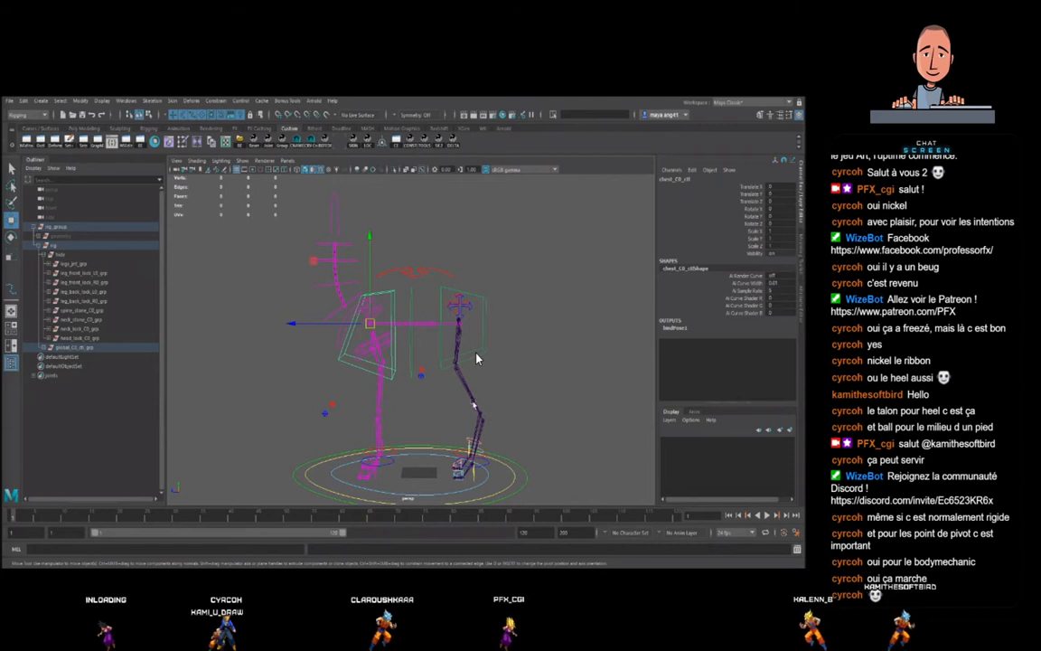
{"action": "left_click", "coordinate": [518, 366]}
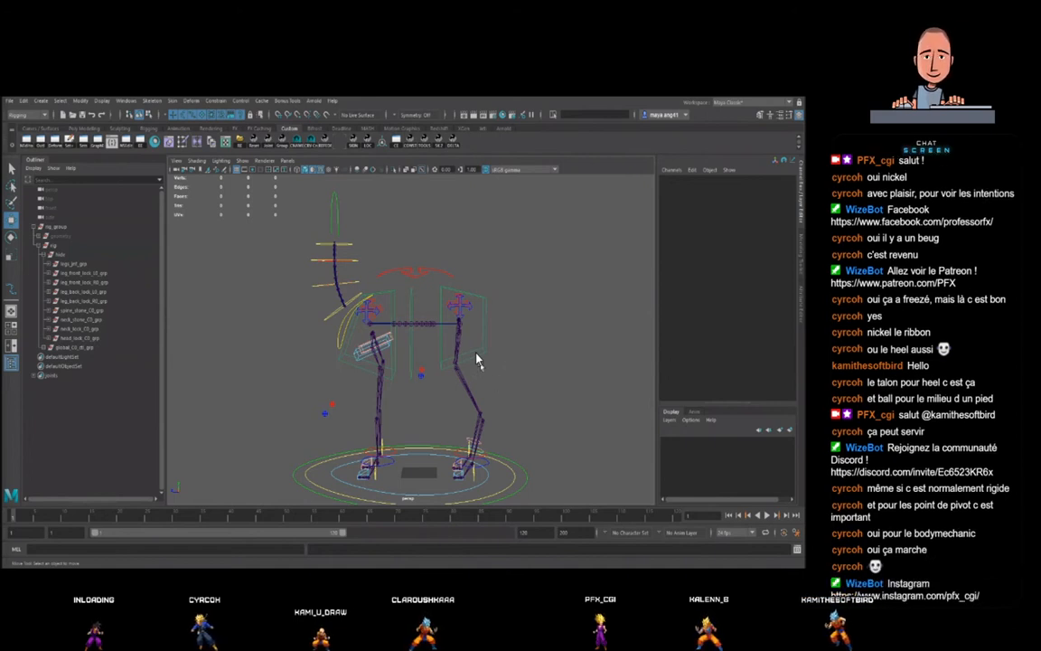
{"action": "left_click", "coordinate": [424, 330]}
{"action": "left_click", "coordinate": [533, 340]}
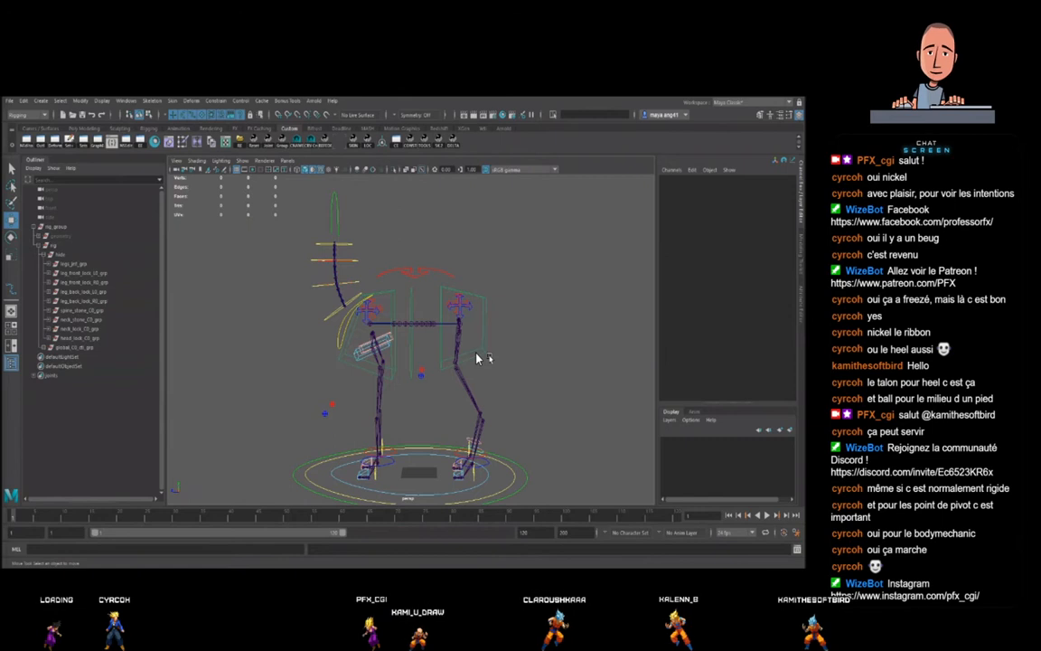
- Select the ribbon surface running along the spine and examine it up close
{"action": "scroll", "coordinate": [477, 359], "scroll_direction": "down", "scroll_amount": 5}
{"action": "scroll", "coordinate": [477, 359], "scroll_direction": "up", "scroll_amount": 4}
{"action": "scroll", "coordinate": [476, 359], "scroll_direction": "down", "scroll_amount": 4}
{"action": "scroll", "coordinate": [476, 359], "scroll_direction": "up", "scroll_amount": 1}
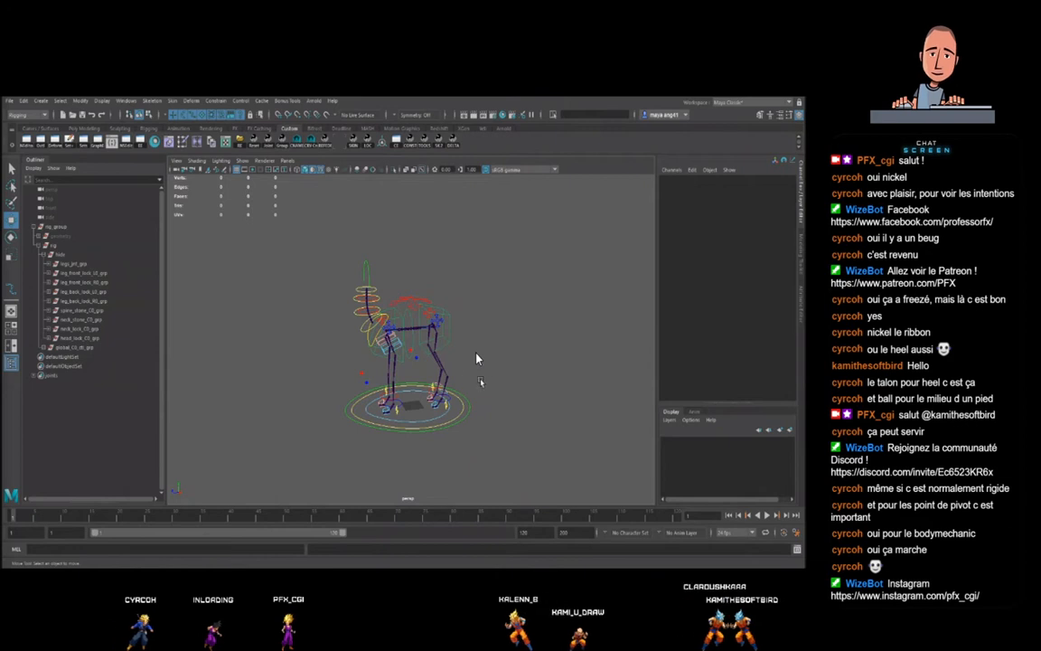
{"action": "scroll", "coordinate": [477, 359], "scroll_direction": "up", "scroll_amount": 3}
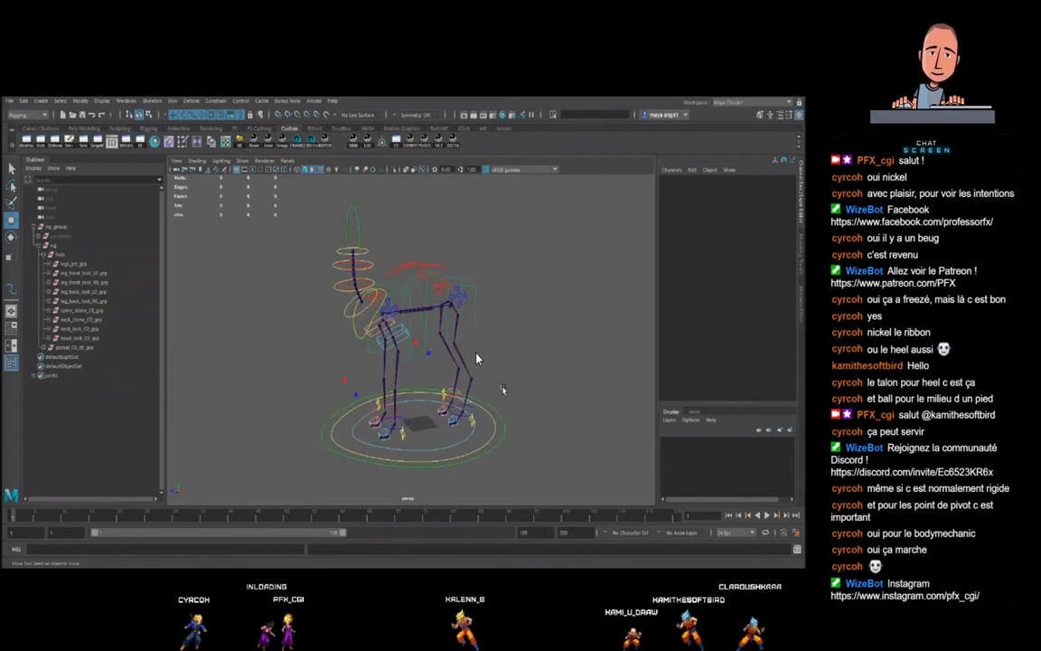
{"action": "scroll", "coordinate": [476, 359], "scroll_direction": "up", "scroll_amount": 4}
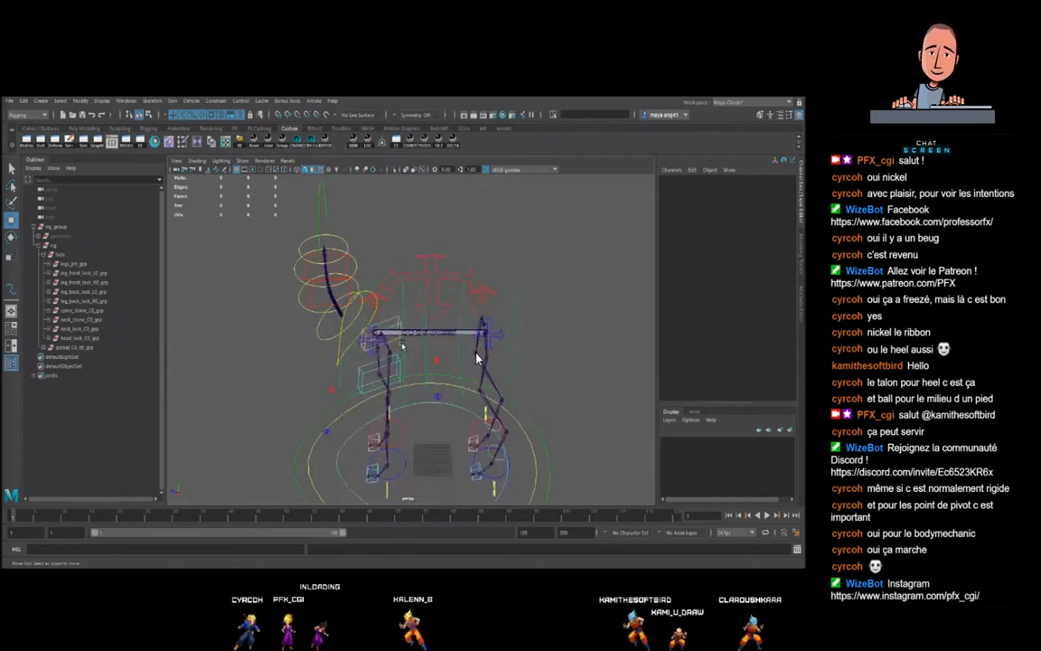
{"action": "left_click", "coordinate": [413, 334]}
{"action": "scroll", "coordinate": [453, 354], "scroll_direction": "up", "scroll_amount": 4}
{"action": "left_click_drag", "start_coordinate": [453, 355], "coordinate": [460, 341], "text": "alt"}
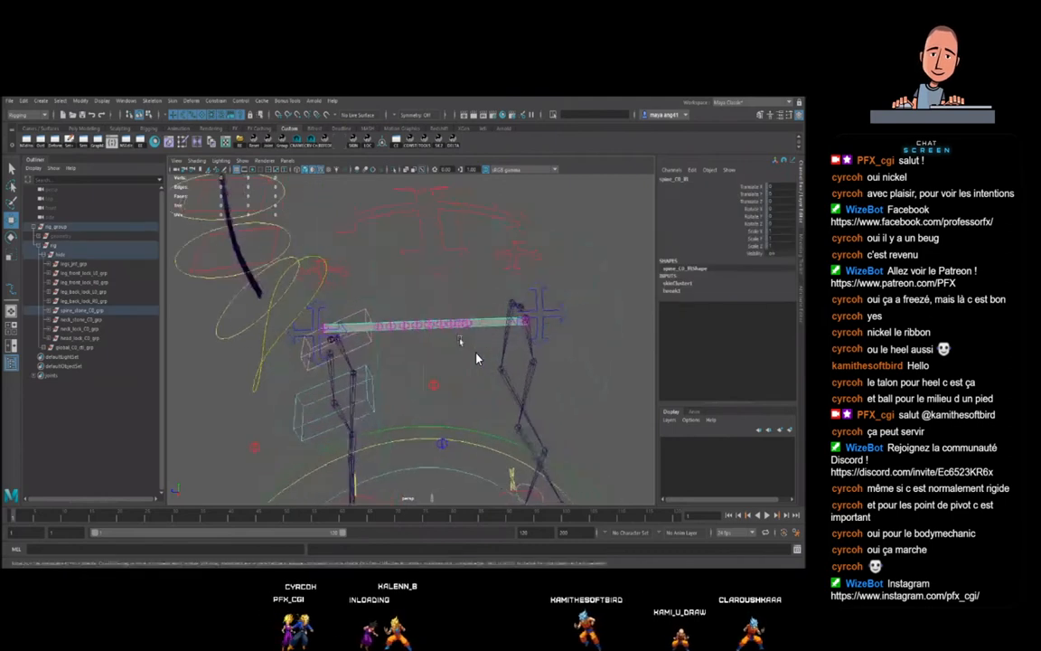
- Inspect the spine ribbon between chest and pelvis, frame the whole rig, and clear the selection
{"action": "scroll", "coordinate": [460, 340], "scroll_direction": "up", "scroll_amount": 4}
{"action": "left_click", "coordinate": [494, 346]}
{"action": "left_click_drag", "start_coordinate": [549, 312], "coordinate": [553, 311]}
{"action": "left_click", "coordinate": [476, 359]}
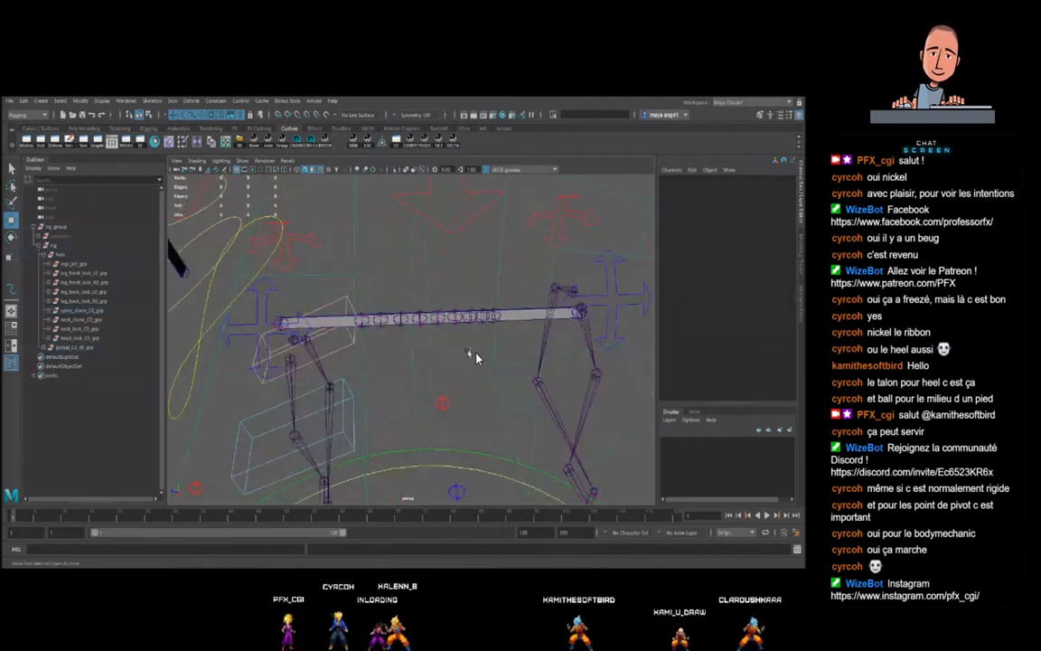
{"action": "left_click", "coordinate": [511, 320]}
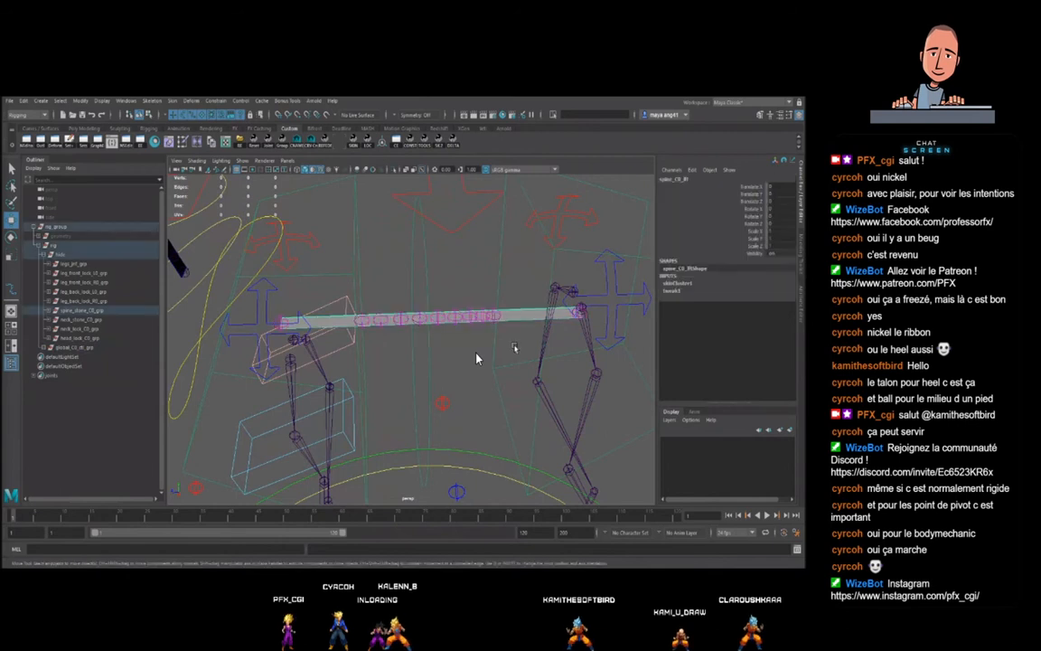
{"action": "key", "text": "a"}
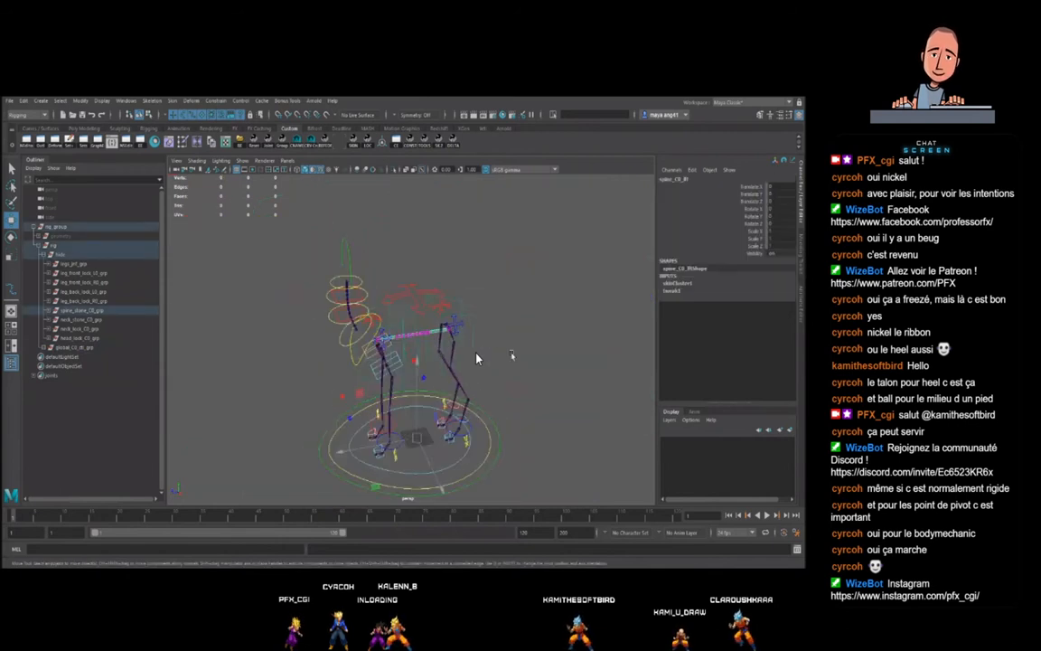
{"action": "left_click", "coordinate": [477, 358]}
{"action": "left_click", "coordinate": [445, 335]}
{"action": "left_click", "coordinate": [529, 356]}
- Collapse rig_group in the outliner and hide the whole group from the scene
{"action": "left_click", "coordinate": [34, 227]}
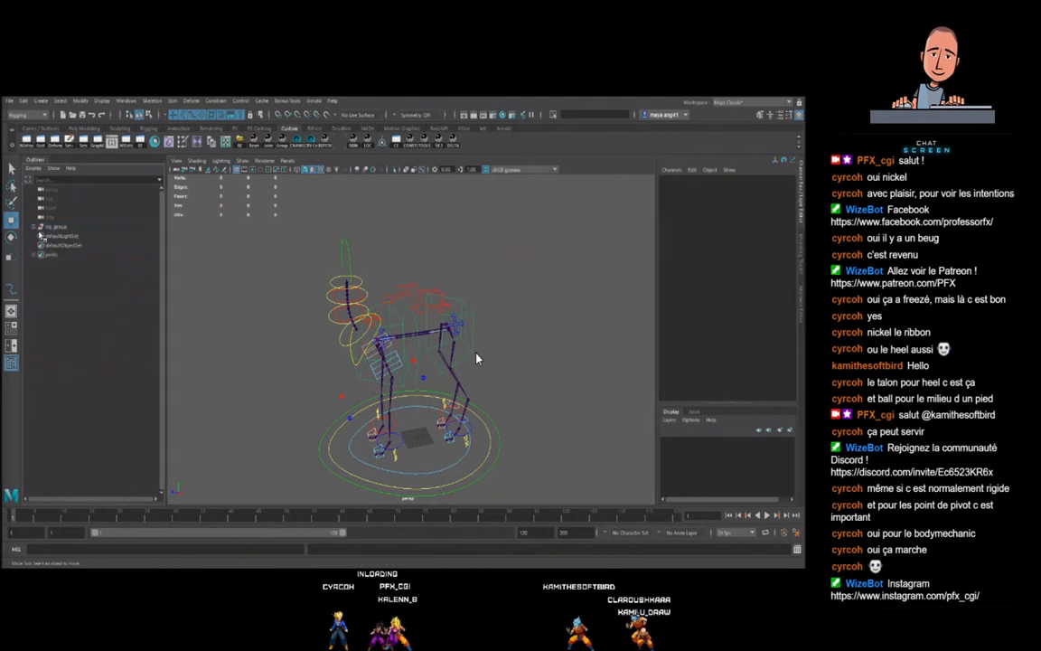
{"action": "left_click", "coordinate": [57, 227]}
{"action": "key", "text": "ctrl+h"}
{"action": "left_click_drag", "start_coordinate": [492, 360], "coordinate": [442, 392], "text": "alt"}
{"action": "scroll", "coordinate": [419, 403], "scroll_direction": "down", "scroll_amount": 5}
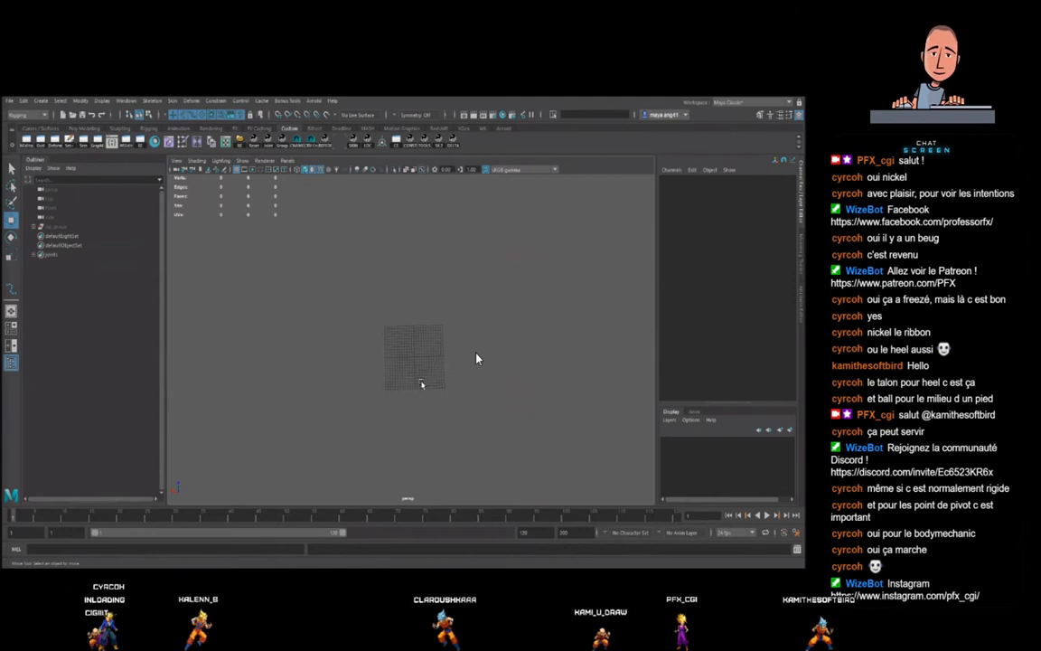
- Turn on the grid in the side view and switch to a full-size top view
{"action": "scroll", "coordinate": [416, 392], "scroll_direction": "up", "scroll_amount": 5}
{"action": "key", "text": "space"}
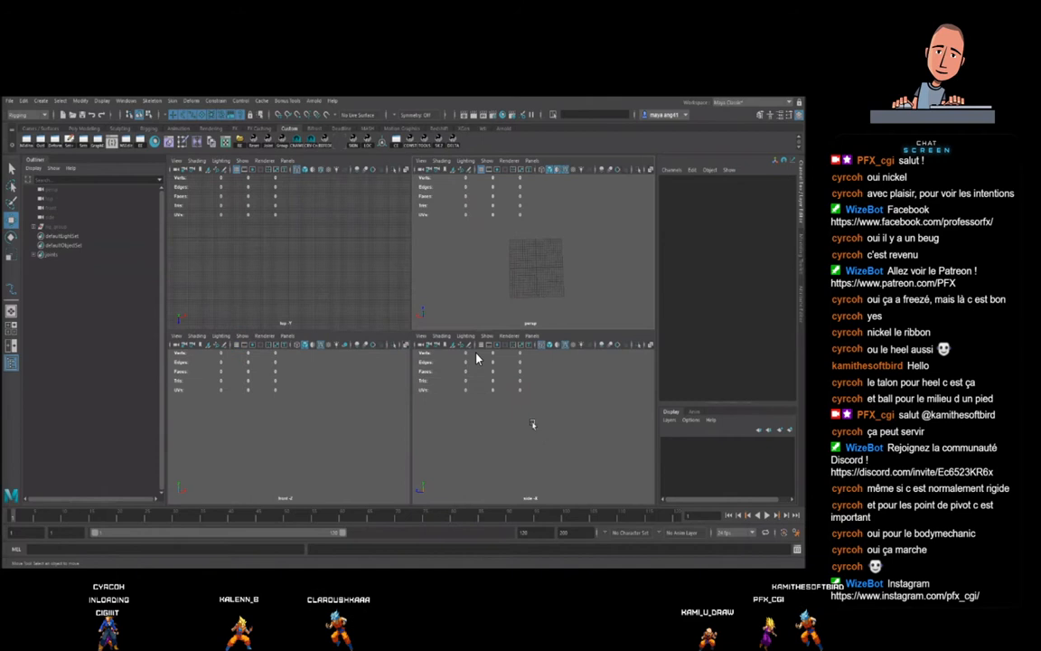
{"action": "key", "text": "space"}
{"action": "left_click", "coordinate": [237, 170]}
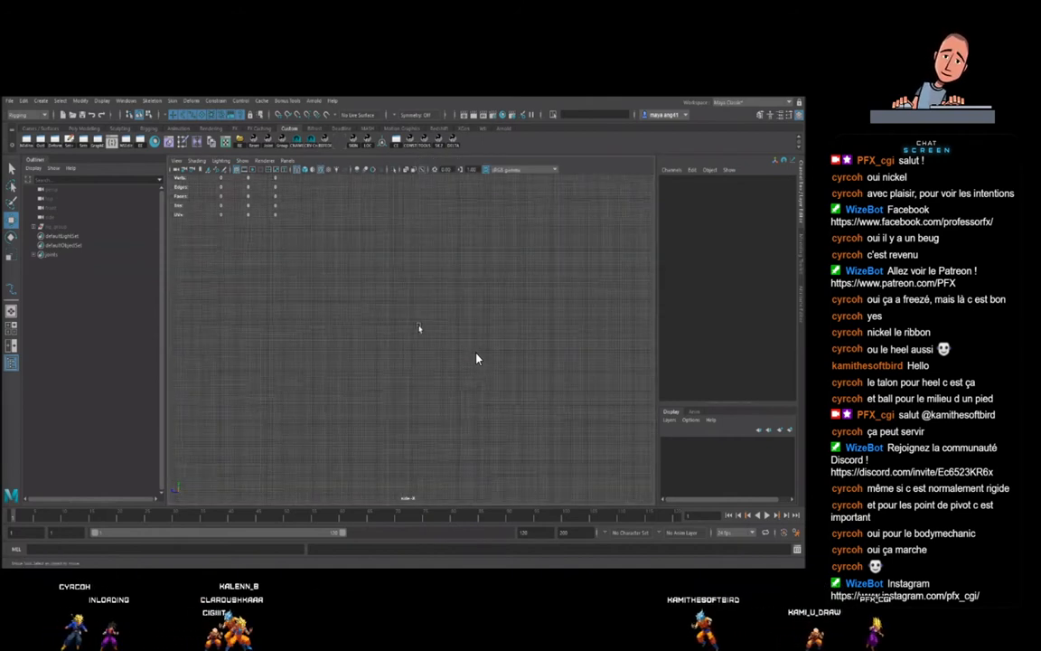
{"action": "key", "text": "space"}
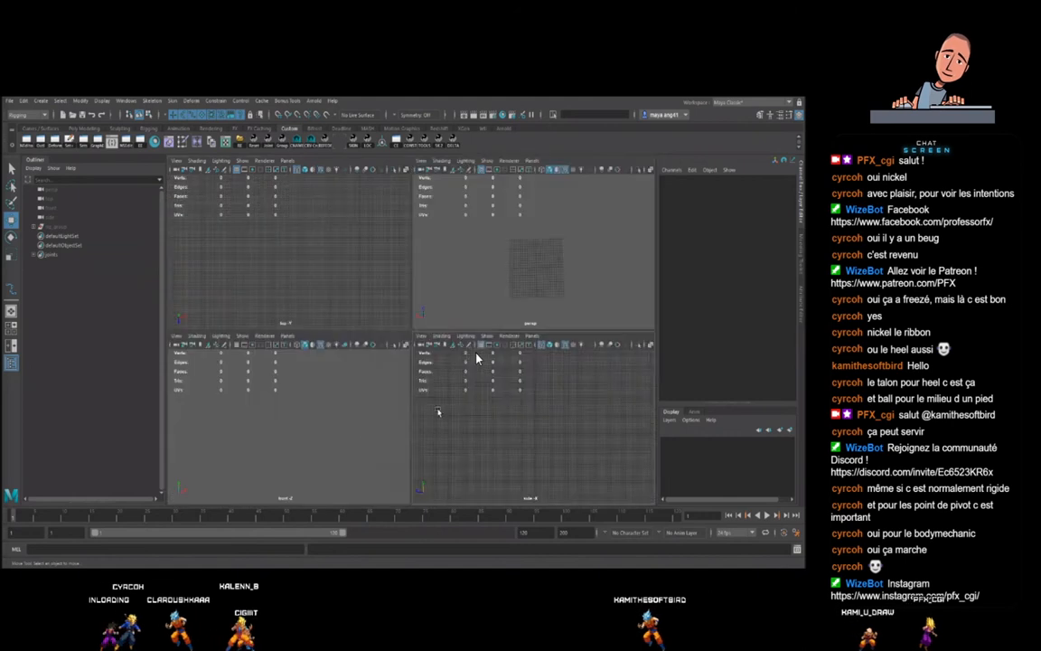
{"action": "key", "text": "space"}
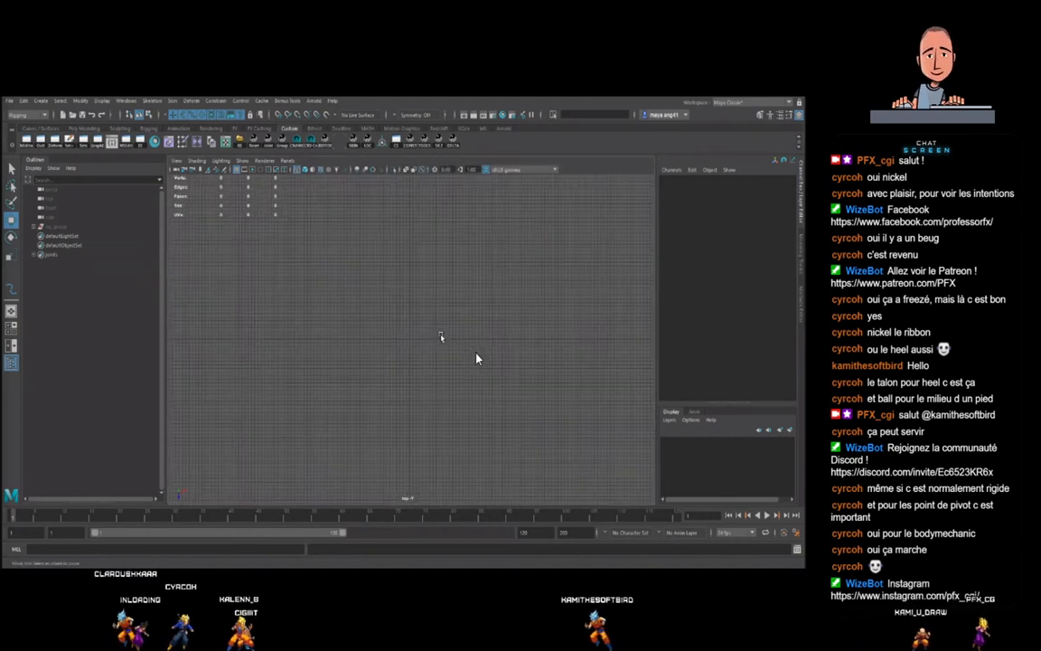
{"action": "middle_click_drag", "start_coordinate": [456, 337], "coordinate": [457, 261], "text": "alt"}
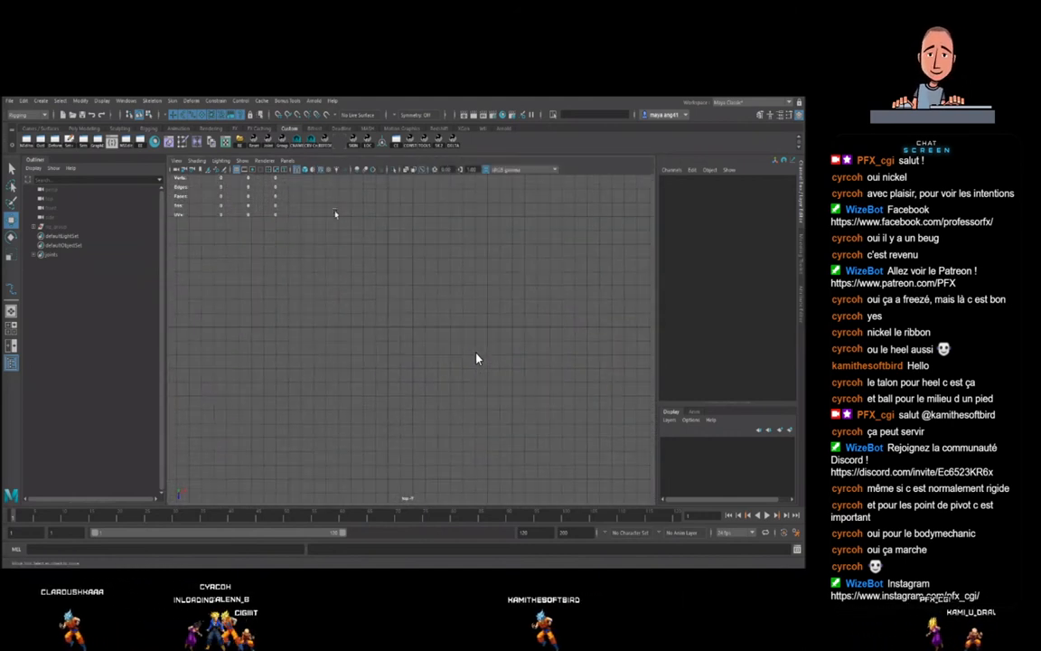
- Draw a straight lengthwise curve in the top view using the EP Curve Tool with 3 Bezier degree, and close the tool settings
{"action": "left_click", "coordinate": [38, 101]}
{"action": "mouse_move", "coordinate": [132, 172]}
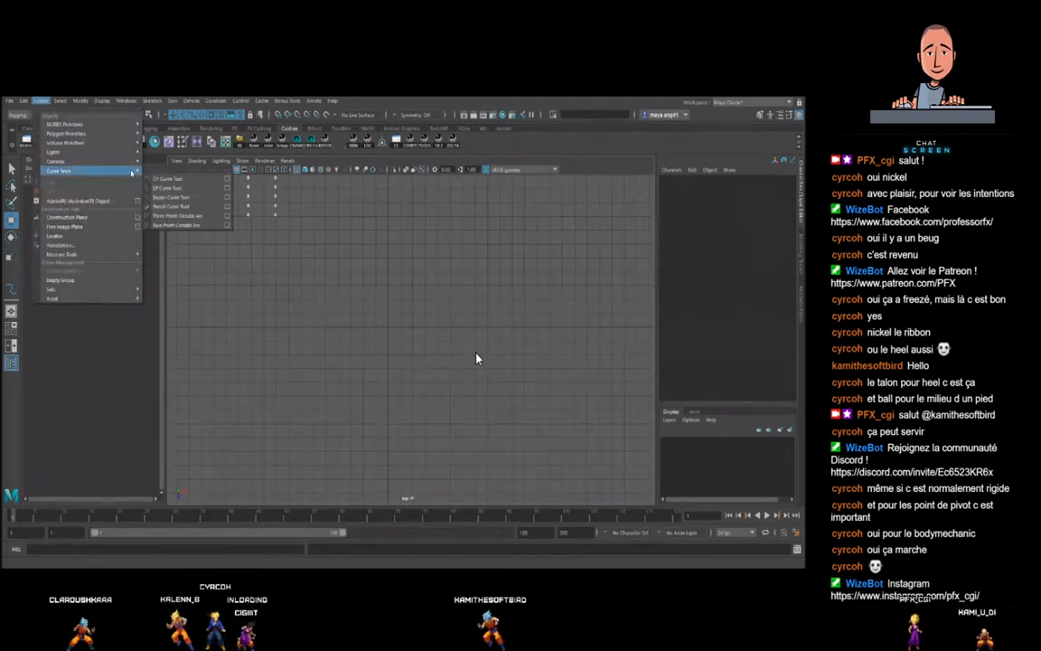
{"action": "left_click", "coordinate": [227, 189]}
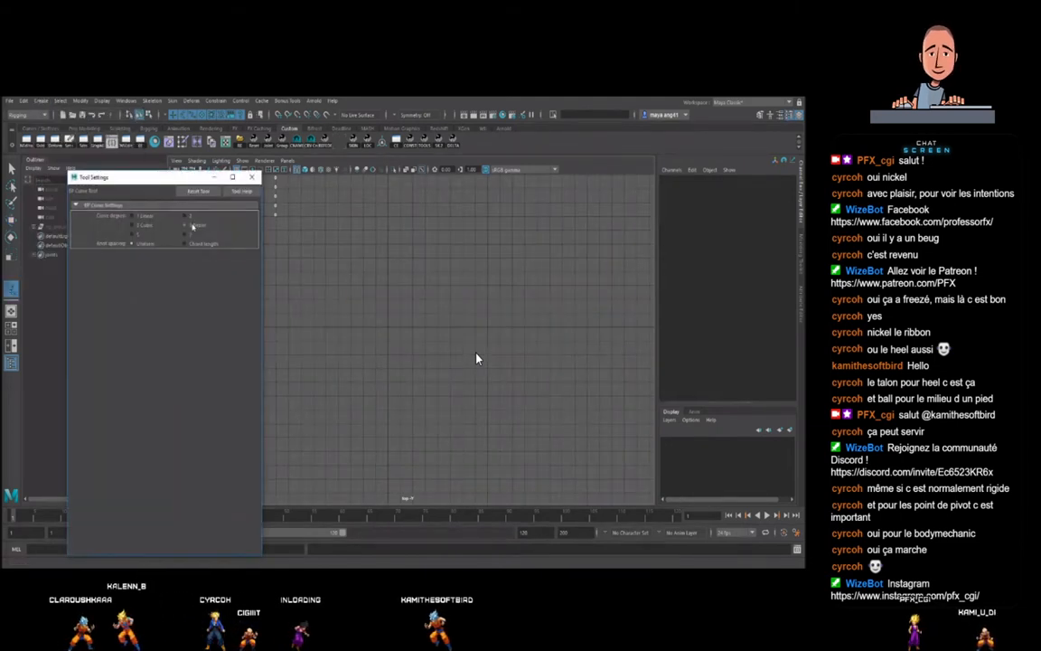
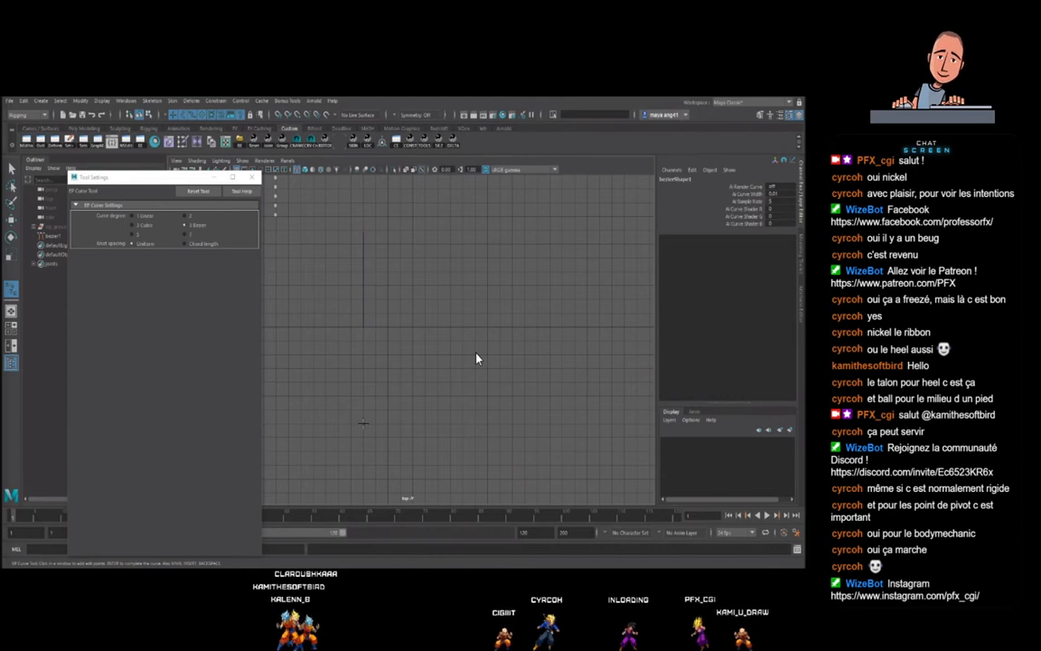
{"action": "key", "text": "w"}
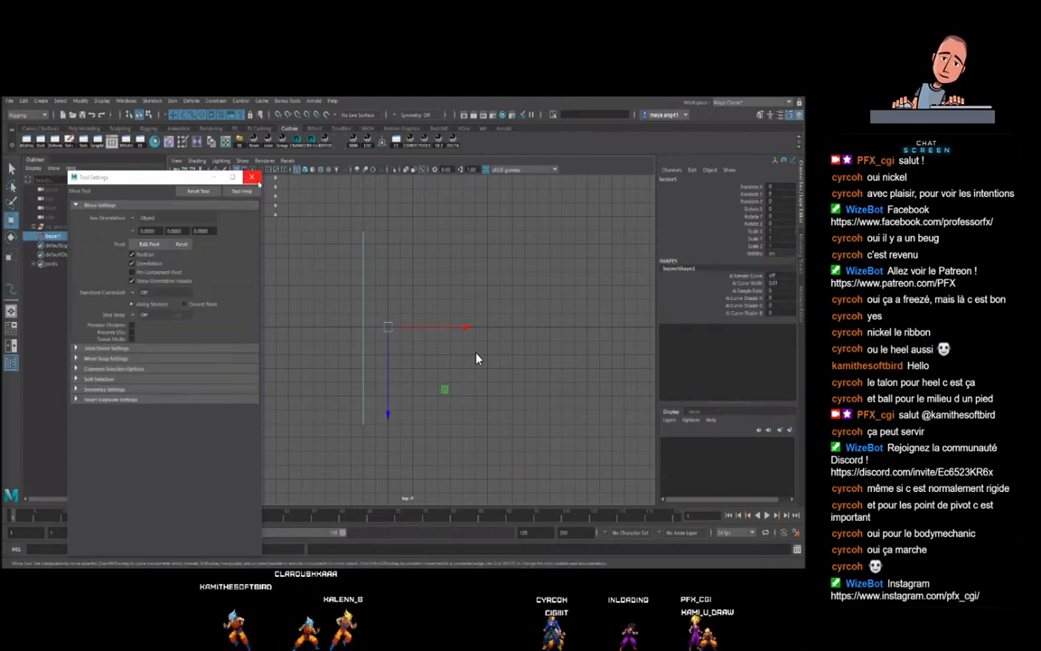
{"action": "left_click", "coordinate": [252, 178]}
- Turn on the display of control vertices for the Bezier curve
{"action": "left_click", "coordinate": [101, 100]}
{"action": "mouse_move", "coordinate": [133, 151]}
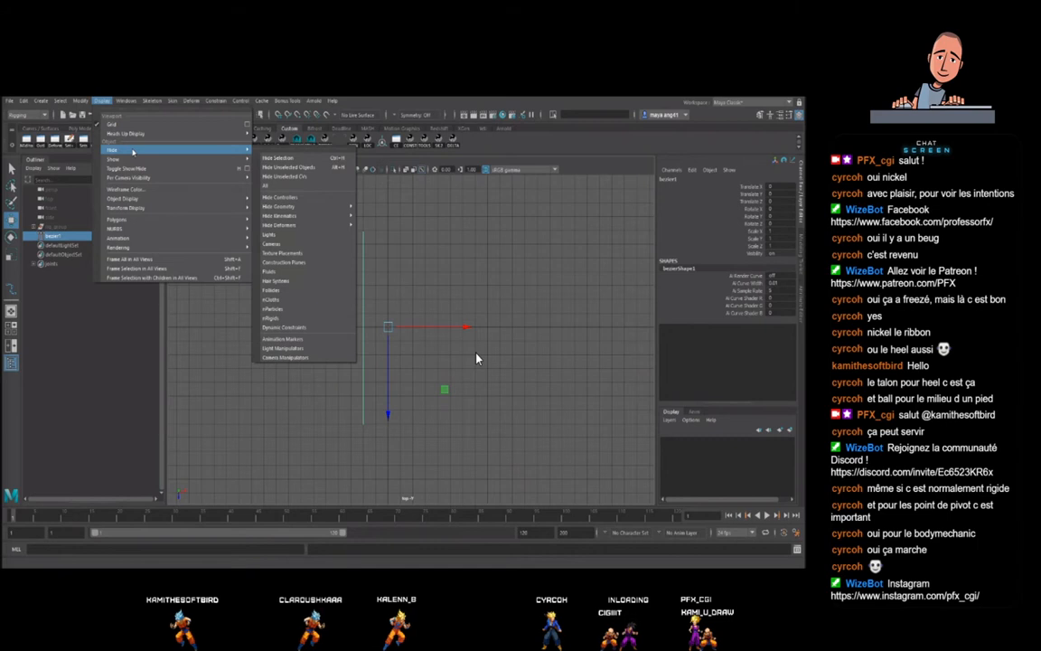
{"action": "mouse_move", "coordinate": [179, 210]}
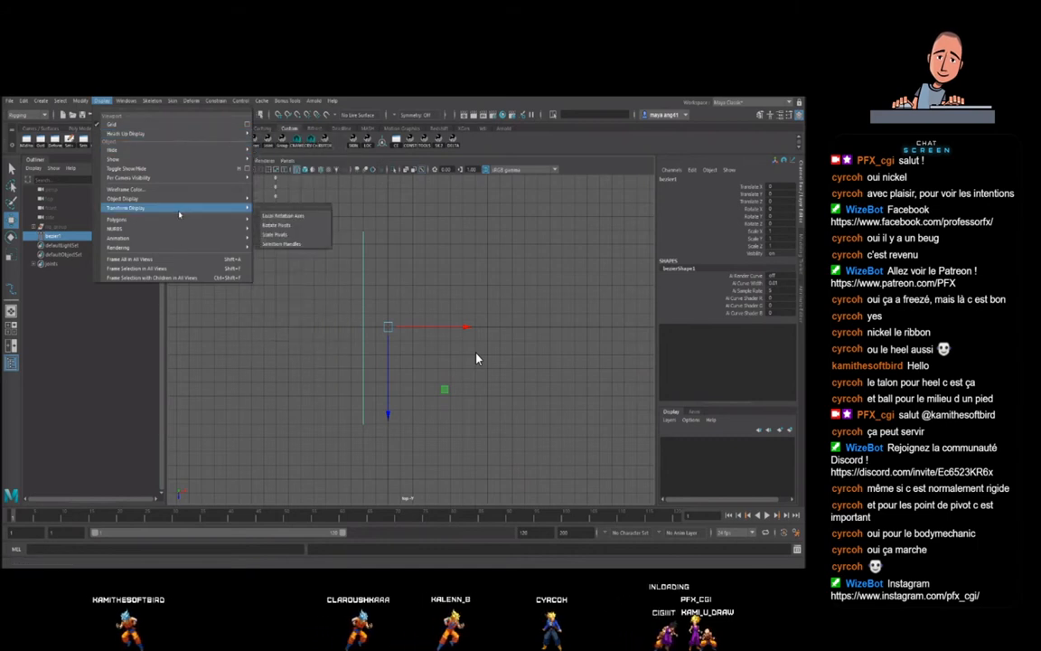
{"action": "mouse_move", "coordinate": [180, 230]}
{"action": "left_click", "coordinate": [280, 238]}
{"action": "left_click", "coordinate": [436, 305]}
{"action": "left_click", "coordinate": [364, 383]}
- Try pulling the end control vertex of the curve sideways in component mode, undo the move, and return to object mode
{"action": "scroll", "coordinate": [388, 370], "scroll_direction": "up", "scroll_amount": 1}
{"action": "key", "text": "F8"}
{"action": "left_click_drag", "start_coordinate": [381, 218], "coordinate": [364, 244]}
{"action": "left_click_drag", "start_coordinate": [446, 228], "coordinate": [461, 228]}
{"action": "key", "text": "ctrl+z"}
{"action": "left_click_drag", "start_coordinate": [384, 260], "coordinate": [368, 271]}
{"action": "left_click", "coordinate": [482, 328]}
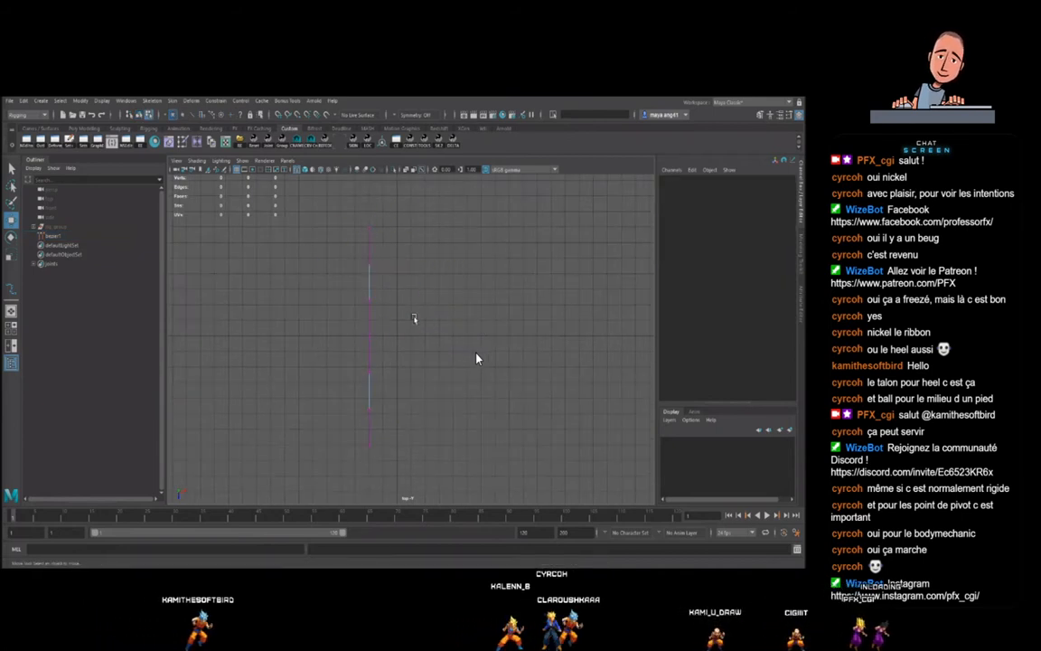
{"action": "key", "text": "F8"}
- Duplicate the curve, move the copy about 4 units along X, and switch to the full-size perspective view
{"action": "middle_click_drag", "start_coordinate": [466, 351], "coordinate": [495, 352]}
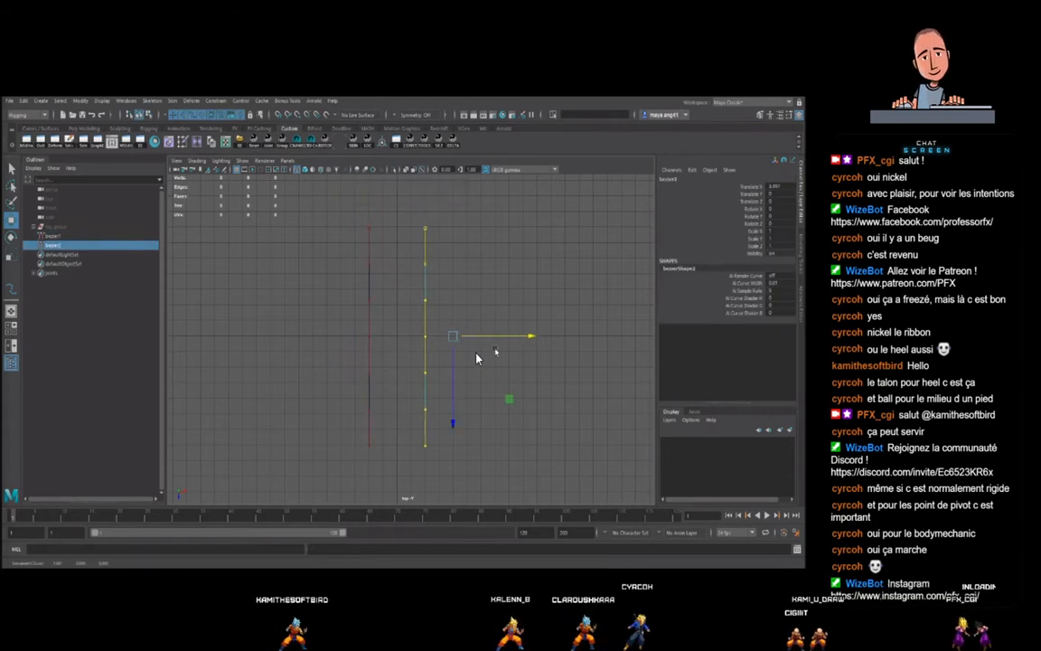
{"action": "key", "text": "space"}
{"action": "key", "text": "space"}
{"action": "scroll", "coordinate": [476, 359], "scroll_direction": "down", "scroll_amount": 3}
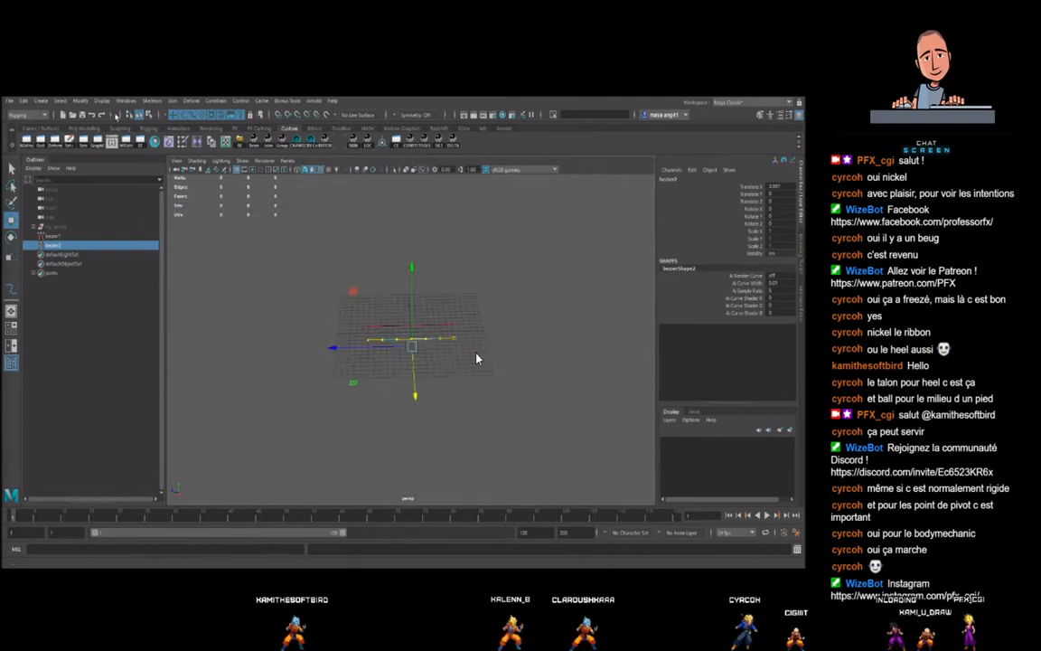
- Select both Bezier curves and loft a surface between them
{"action": "left_click", "coordinate": [41, 101]}
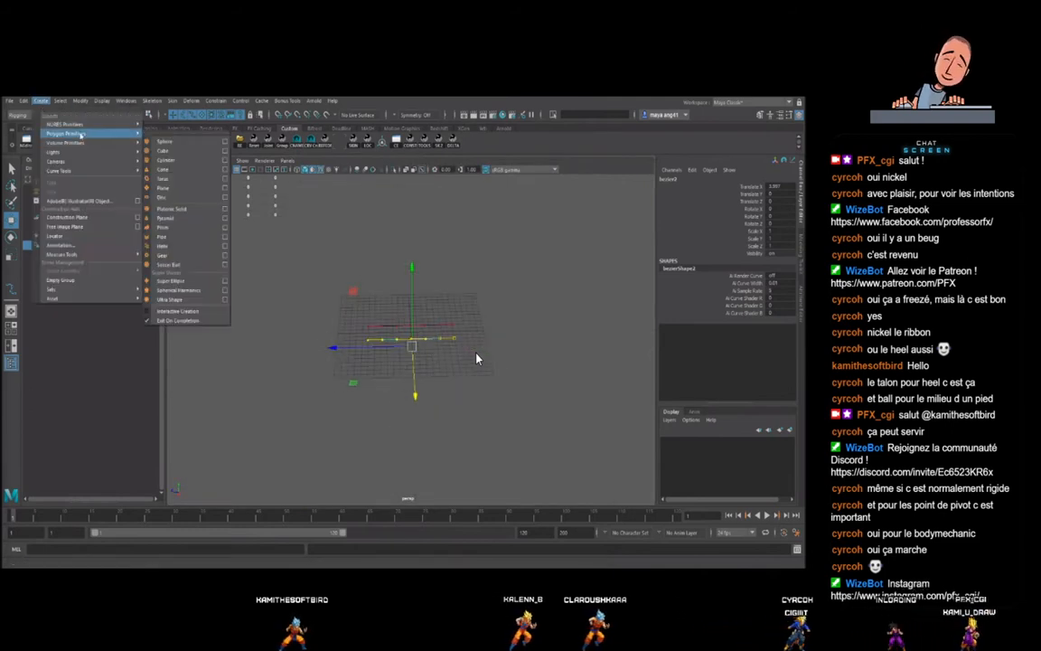
{"action": "mouse_move", "coordinate": [86, 134]}
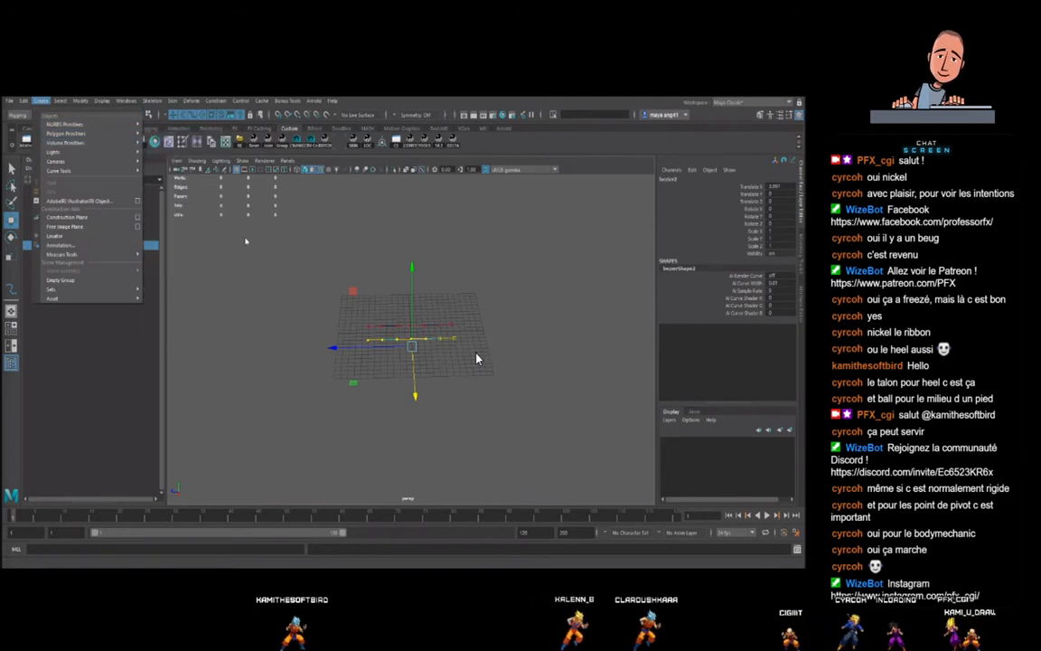
{"action": "left_click_drag", "start_coordinate": [386, 329], "coordinate": [383, 350], "text": "alt"}
{"action": "left_click_drag", "start_coordinate": [421, 289], "coordinate": [394, 385]}
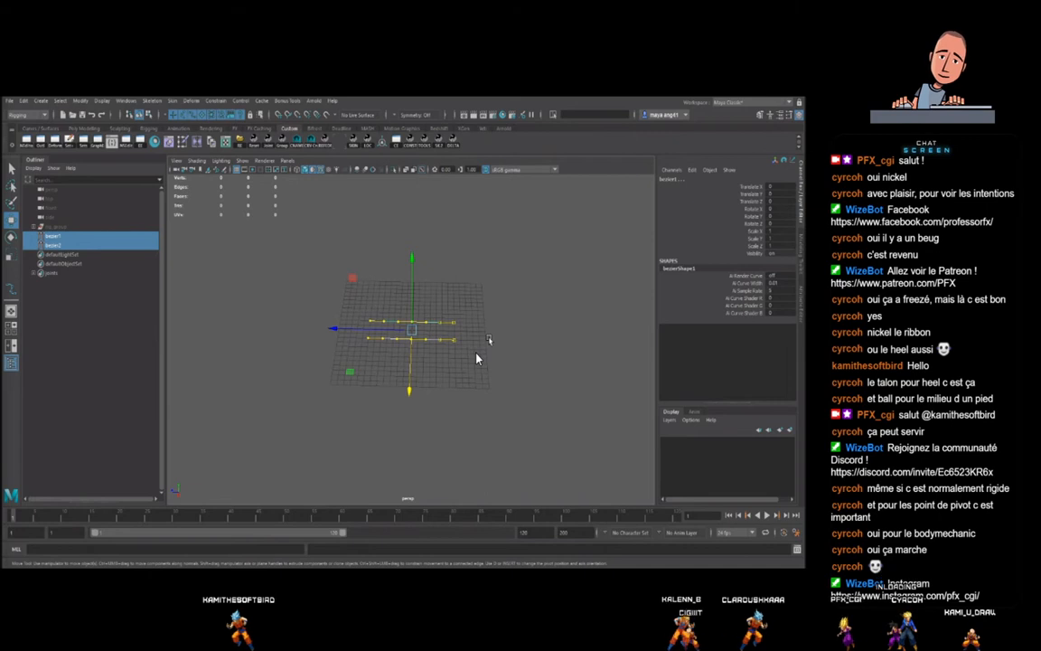
{"action": "left_click", "coordinate": [42, 115]}
{"action": "left_click", "coordinate": [26, 126]}
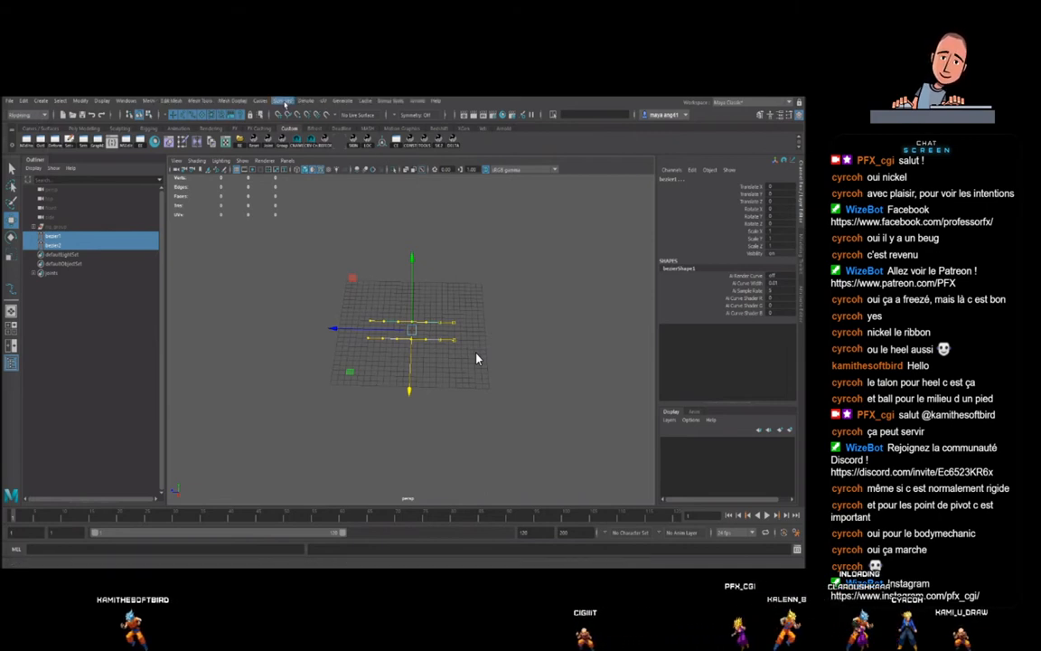
{"action": "left_click", "coordinate": [285, 104]}
{"action": "left_click", "coordinate": [285, 121]}
- Hide the two source curves and select the lofted surface
{"action": "left_click", "coordinate": [53, 237]}
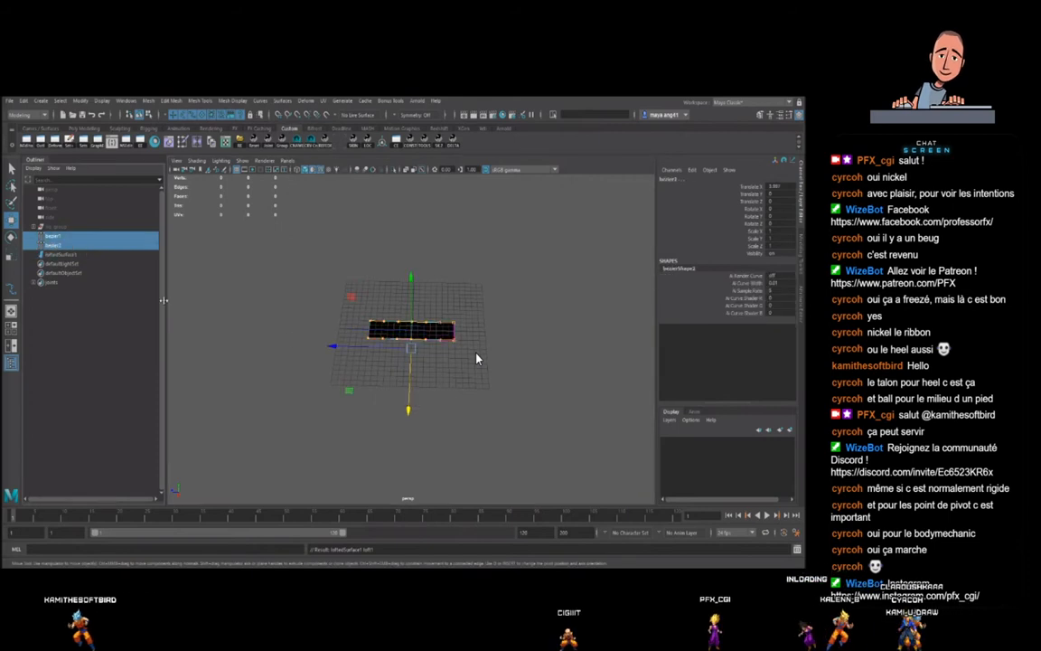
{"action": "key", "text": "ctrl+h"}
{"action": "left_click", "coordinate": [82, 255]}
{"action": "scroll", "coordinate": [412, 330], "scroll_direction": "up", "scroll_amount": 5}
{"action": "left_click_drag", "start_coordinate": [412, 331], "coordinate": [432, 364], "text": "alt"}
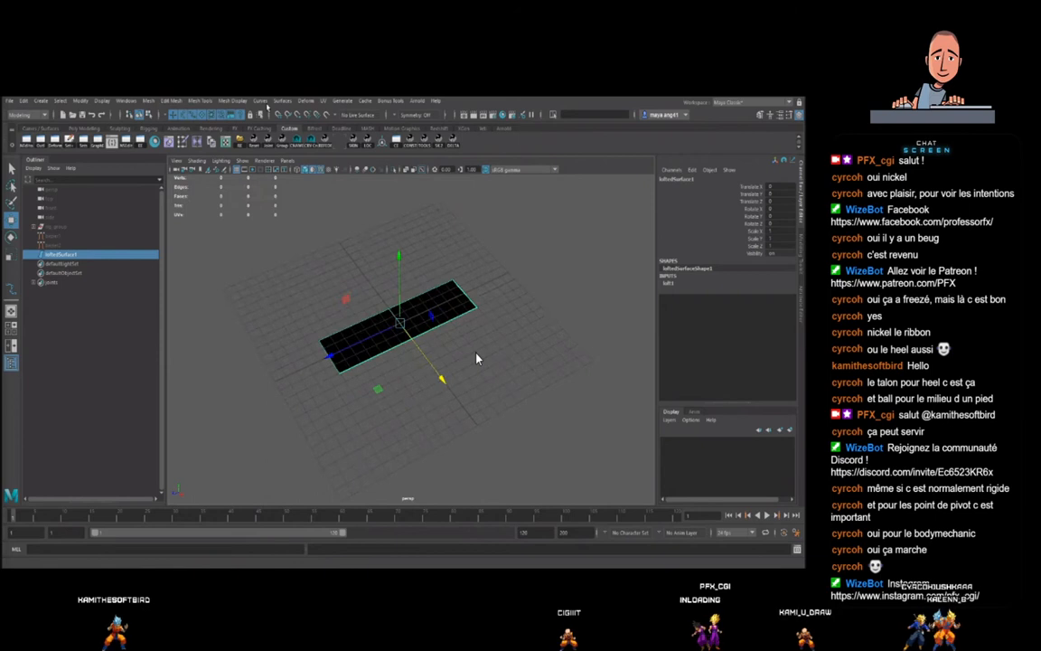
- Flip the lofted surface by setting its Rotate Z to 180
{"action": "left_click", "coordinate": [234, 100]}
{"action": "left_click", "coordinate": [261, 146]}
{"action": "left_click_drag", "start_coordinate": [452, 362], "coordinate": [489, 305], "text": "alt"}
{"action": "key", "text": "e"}
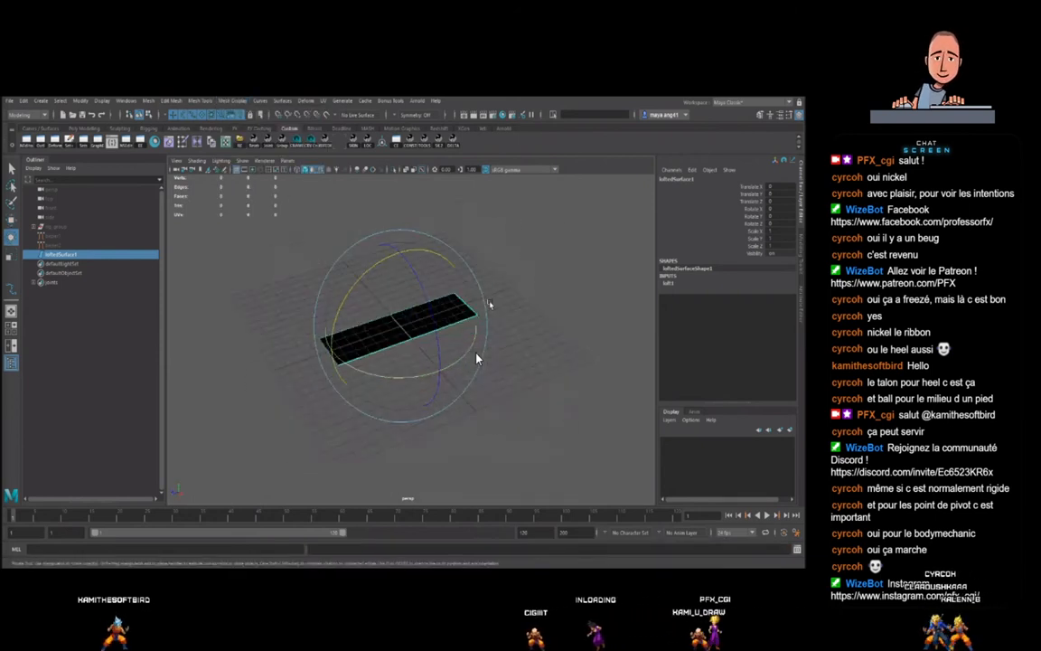
{"action": "left_click", "coordinate": [780, 224]}
{"action": "type", "text": "1"}
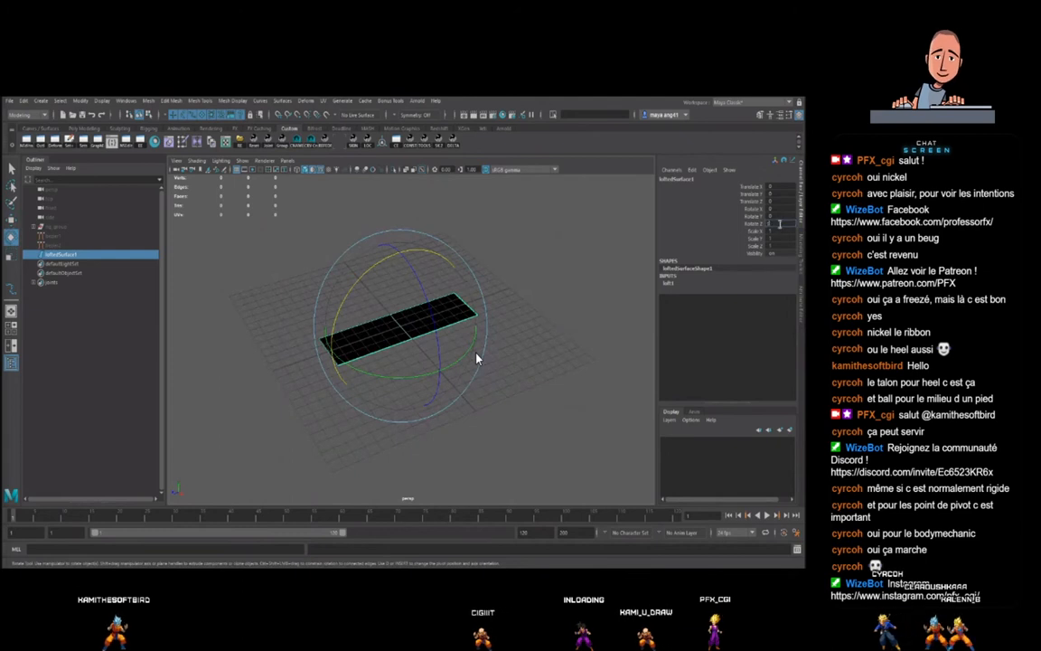
{"action": "type", "text": "80"}
{"action": "key", "text": "Return"}
- Examine the shading of the flipped surface from several angles and clear the selection
{"action": "key", "text": "w"}
{"action": "left_click", "coordinate": [509, 316]}
{"action": "left_click_drag", "start_coordinate": [485, 343], "coordinate": [426, 353], "text": "alt"}
{"action": "scroll", "coordinate": [426, 354], "scroll_direction": "up", "scroll_amount": 5}
{"action": "scroll", "coordinate": [388, 305], "scroll_direction": "down", "scroll_amount": 2}
{"action": "left_click_drag", "start_coordinate": [375, 328], "coordinate": [424, 354], "text": "alt"}
{"action": "left_click", "coordinate": [443, 339]}
{"action": "scroll", "coordinate": [442, 348], "scroll_direction": "down", "scroll_amount": 3}
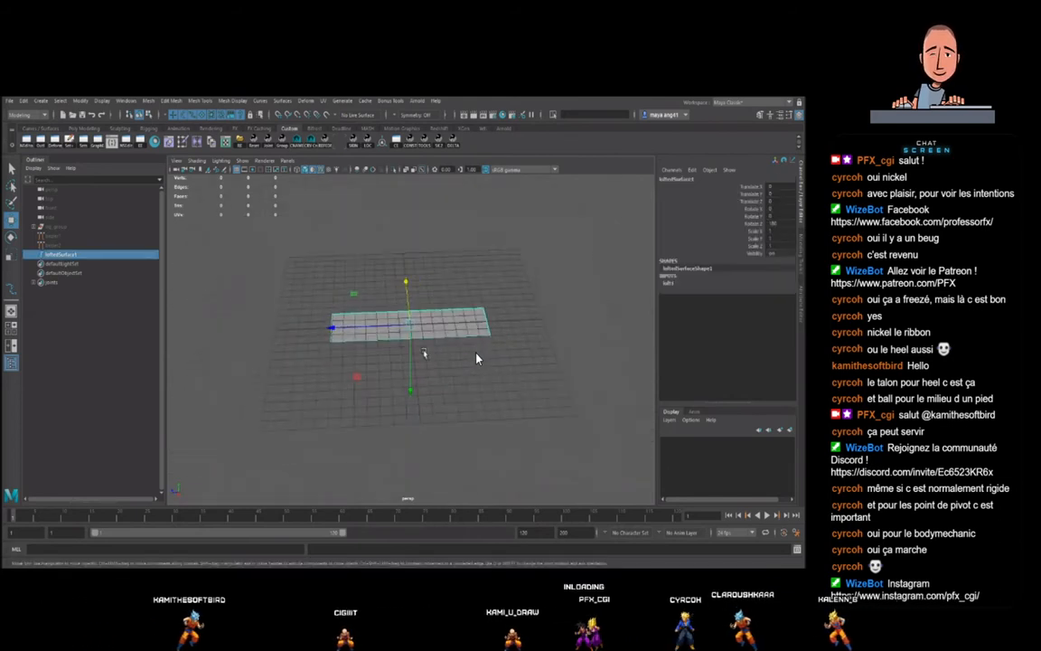
{"action": "left_click", "coordinate": [443, 341]}
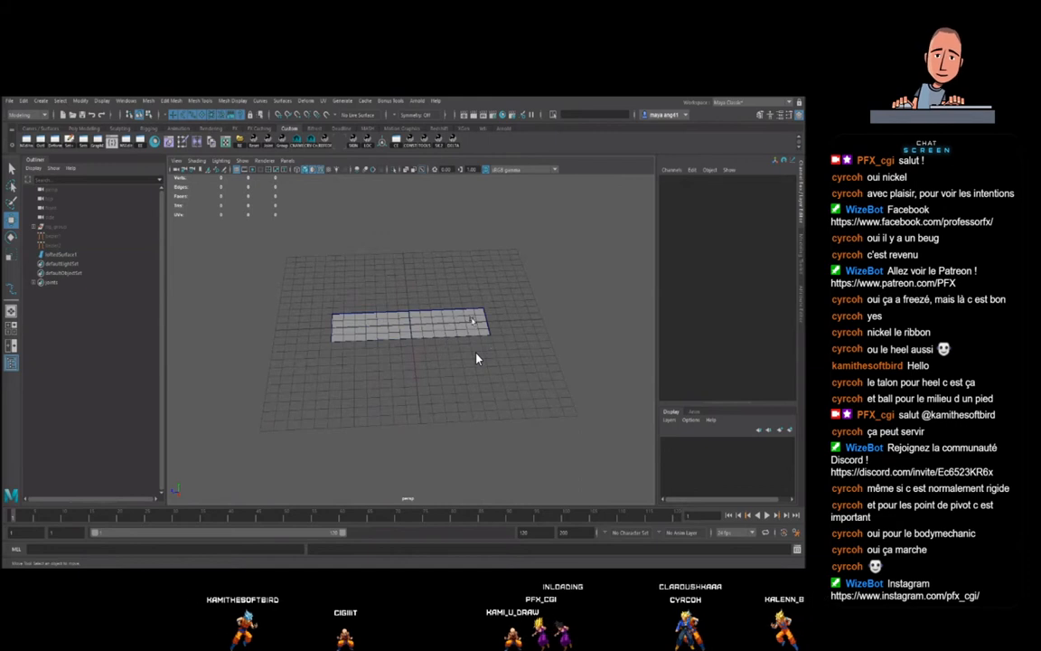
- Create a circle controller at scale 1.0 and move it along Z to one end of the surface
{"action": "left_click", "coordinate": [311, 144]}
{"action": "left_click", "coordinate": [180, 270]}
{"action": "left_click", "coordinate": [194, 347]}
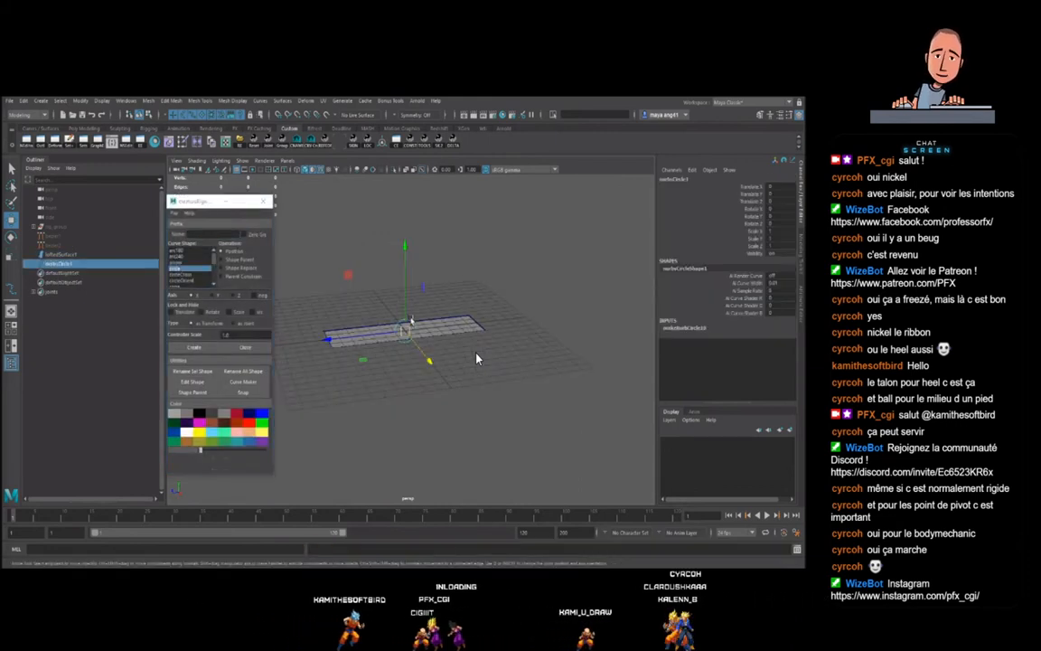
{"action": "scroll", "coordinate": [409, 325], "scroll_direction": "up", "scroll_amount": 3}
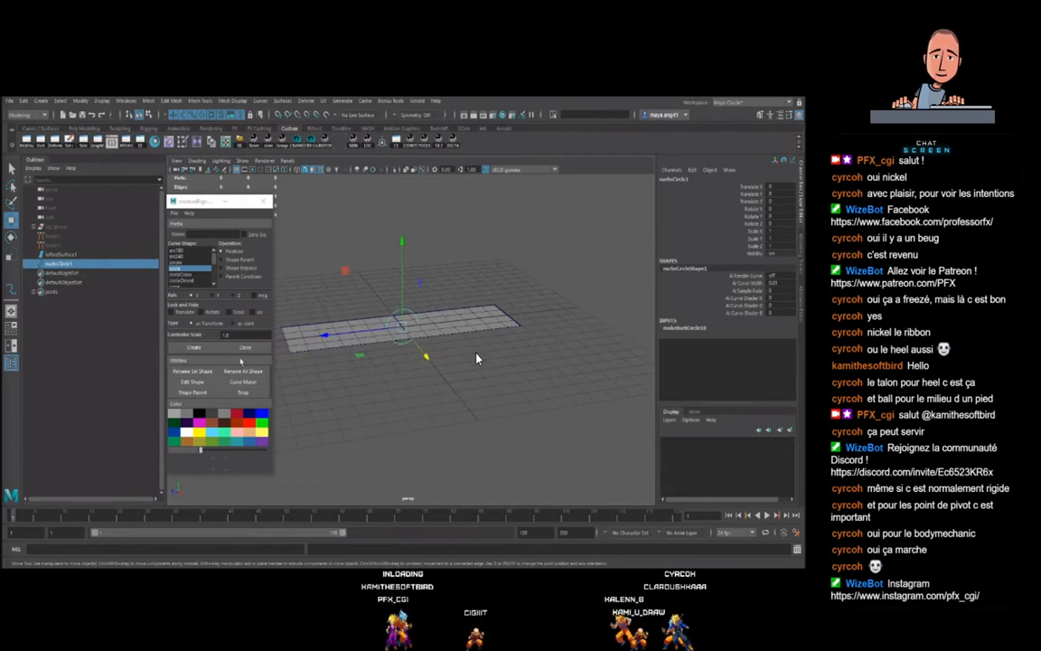
{"action": "left_click_drag", "start_coordinate": [241, 361], "coordinate": [209, 359], "text": "alt"}
{"action": "left_click_drag", "start_coordinate": [361, 323], "coordinate": [384, 327]}
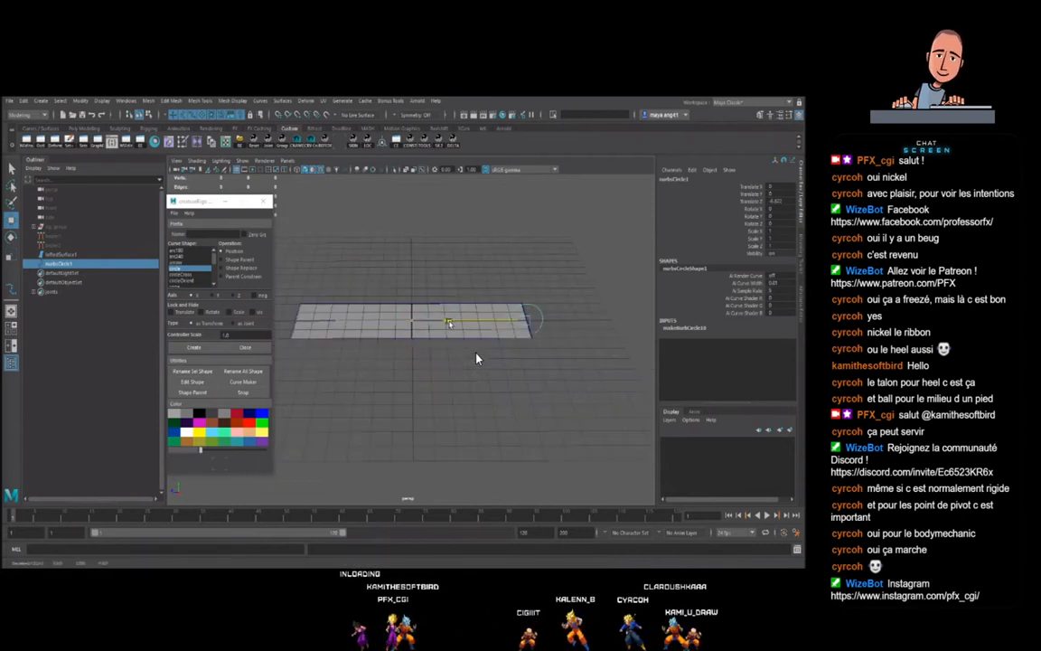
- Duplicate the circle twice, placing one copy at Z 0 in the middle and the other at the opposite end
{"action": "key", "text": "ctrl+d"}
{"action": "left_click_drag", "start_coordinate": [447, 320], "coordinate": [353, 319]}
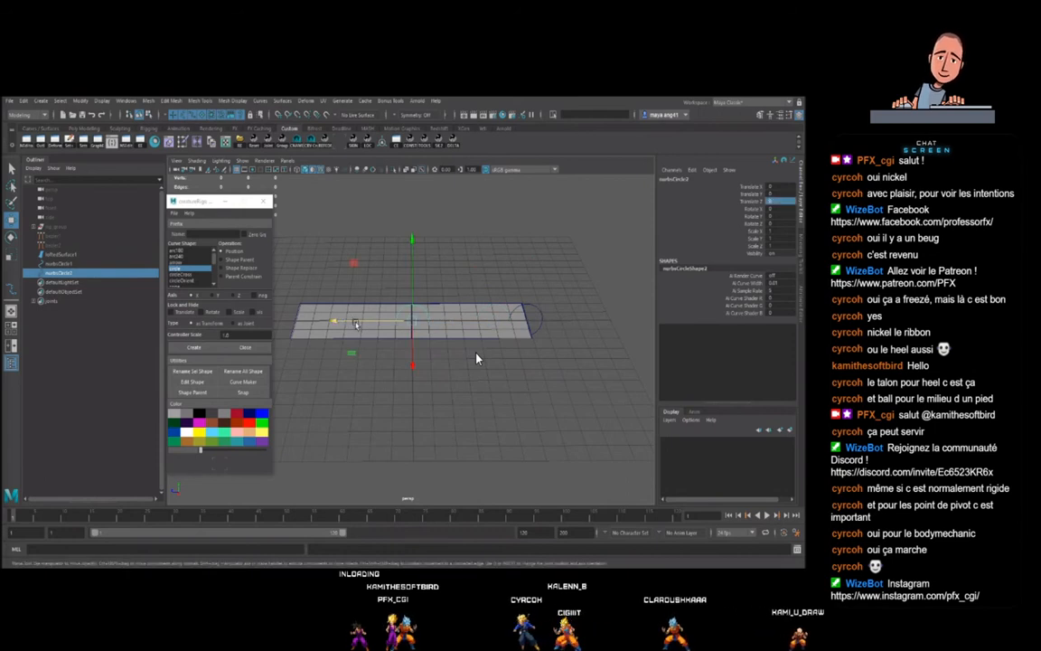
{"action": "key", "text": "ctrl+d"}
{"action": "left_click_drag", "start_coordinate": [231, 316], "coordinate": [231, 316]}
- Set the third circle's Translate Z to 6.872, mirroring the position of the first circle
{"action": "left_click", "coordinate": [542, 308]}
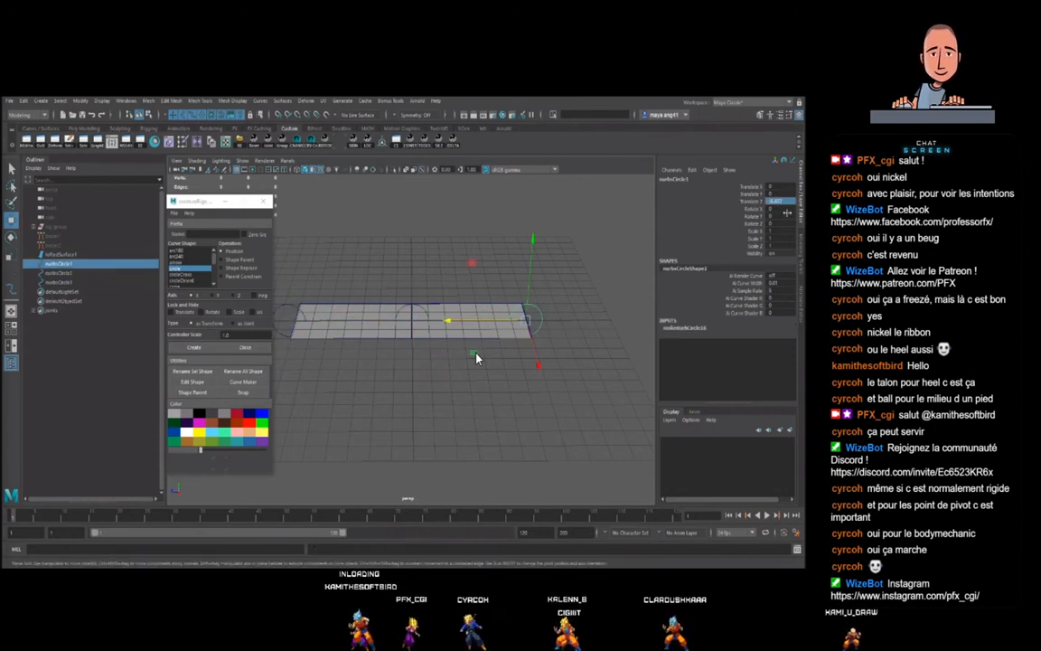
{"action": "key", "text": "ctrl+z"}
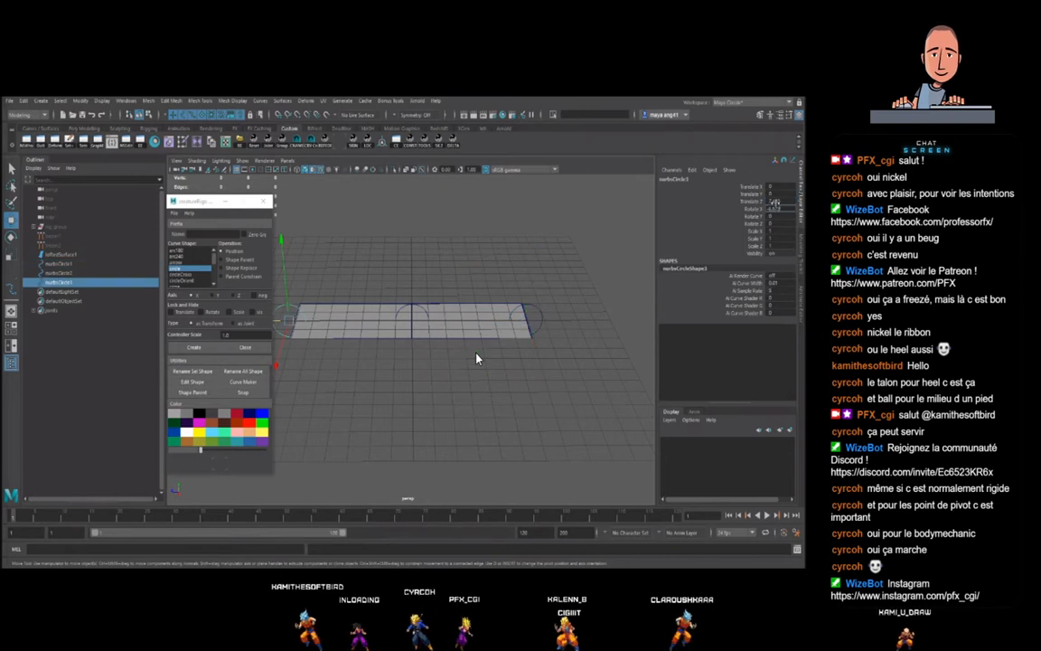
{"action": "key", "text": "BackSpace"}
{"action": "type", "text": "0"}
{"action": "key", "text": "Return"}
- Close the controller tool and rotate all control vertices of the three circles 90 degrees about Y
{"action": "left_click", "coordinate": [264, 201]}
{"action": "left_click", "coordinate": [424, 311], "text": "shift"}
{"action": "key", "text": "ctrl+z"}
{"action": "left_click", "coordinate": [423, 308], "text": "shift"}
{"action": "left_click", "coordinate": [531, 305], "text": "shift"}
{"action": "key", "text": "F8"}
{"action": "left_click_drag", "start_coordinate": [581, 278], "coordinate": [269, 383]}
{"action": "key", "text": "e"}
{"action": "left_click", "coordinate": [553, 114]}
{"action": "left_click", "coordinate": [578, 131]}
{"action": "left_click", "coordinate": [597, 114]}
{"action": "type", "text": "90"}
{"action": "key", "text": "Return"}
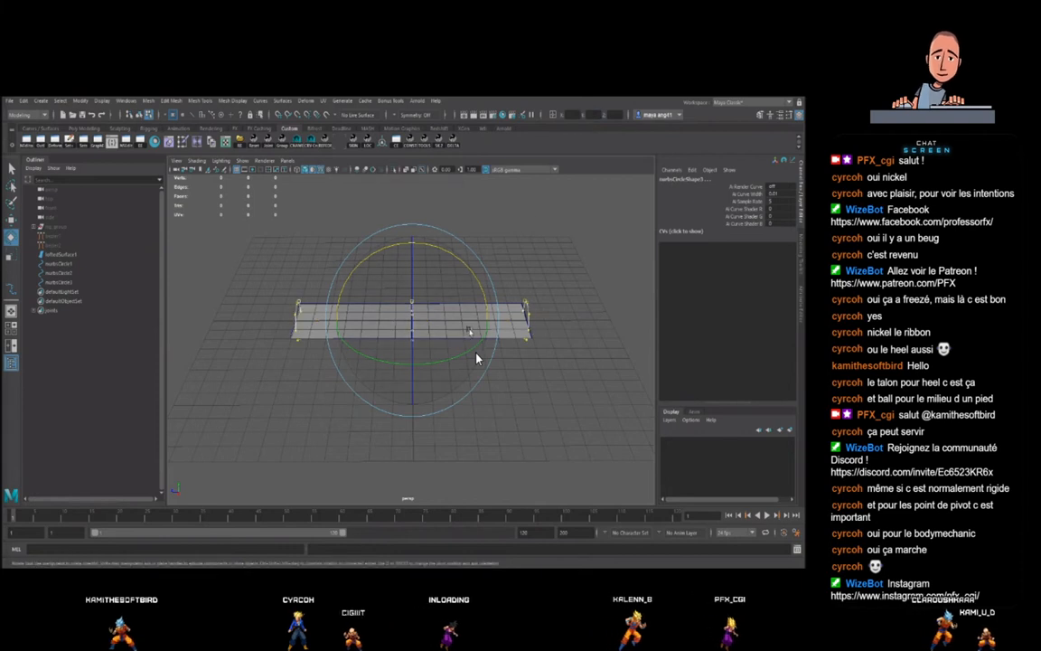
- Scale up the control vertices of the three circles so they surround the ribbon, and return to object mode
{"action": "left_click_drag", "start_coordinate": [468, 329], "coordinate": [404, 340], "text": "alt"}
{"action": "key", "text": "r"}
{"action": "left_click_drag", "start_coordinate": [287, 342], "coordinate": [630, 431]}
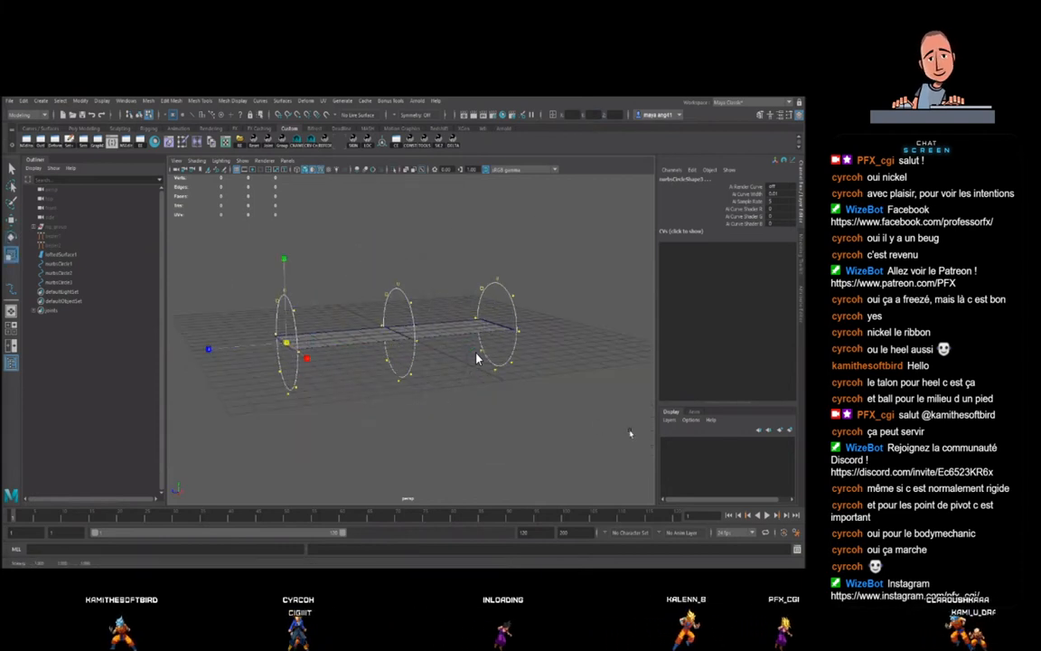
{"action": "key", "text": "F8"}
{"action": "left_click", "coordinate": [453, 403]}
{"action": "scroll", "coordinate": [453, 385], "scroll_direction": "down", "scroll_amount": 5}
{"action": "left_click_drag", "start_coordinate": [453, 383], "coordinate": [418, 363], "text": "alt"}
{"action": "scroll", "coordinate": [418, 363], "scroll_direction": "up", "scroll_amount": 3}
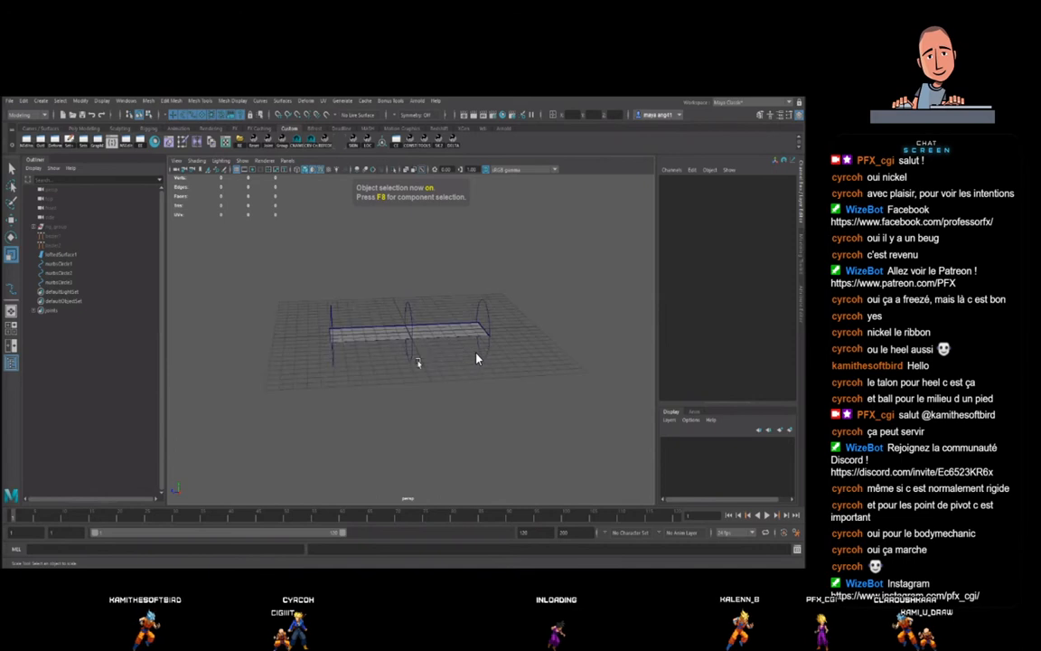
- Color the three circle controllers green with the controller tool, and close the tool
{"action": "left_click", "coordinate": [476, 359]}
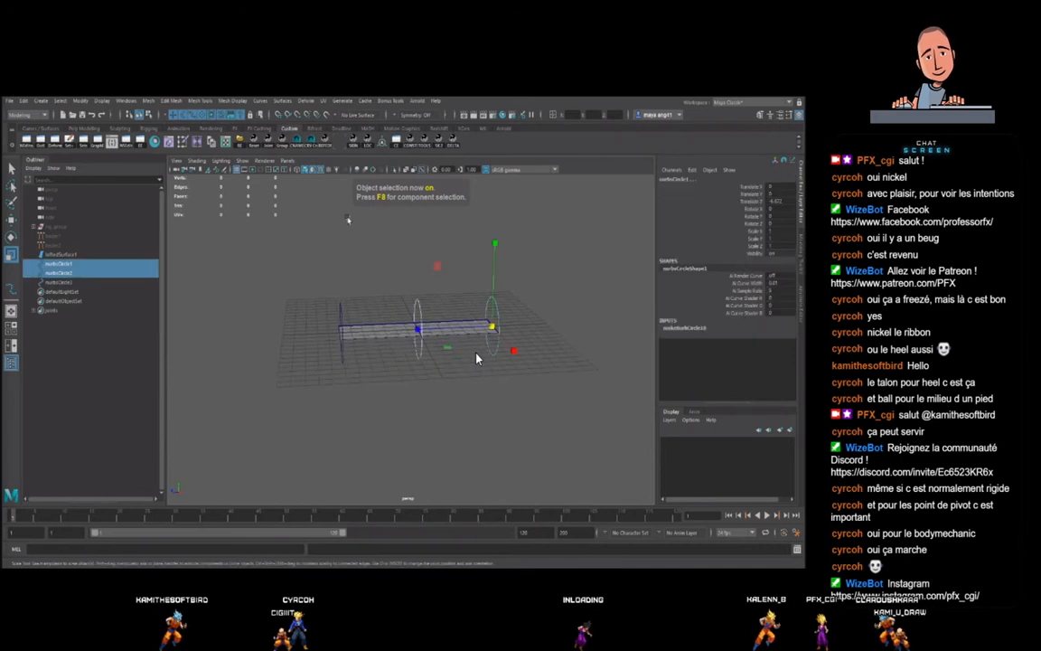
{"action": "left_click", "coordinate": [341, 308], "text": "shift"}
{"action": "left_click", "coordinate": [314, 145]}
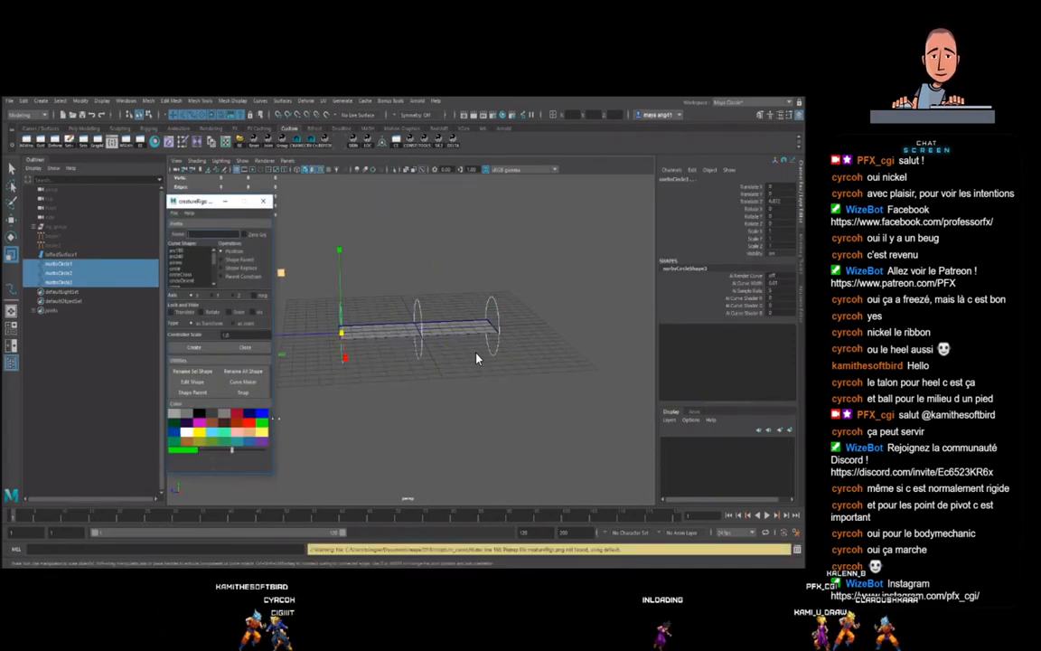
{"action": "left_click", "coordinate": [477, 359]}
{"action": "left_click", "coordinate": [260, 205]}
{"action": "left_click_drag", "start_coordinate": [578, 333], "coordinate": [542, 334], "text": "alt"}
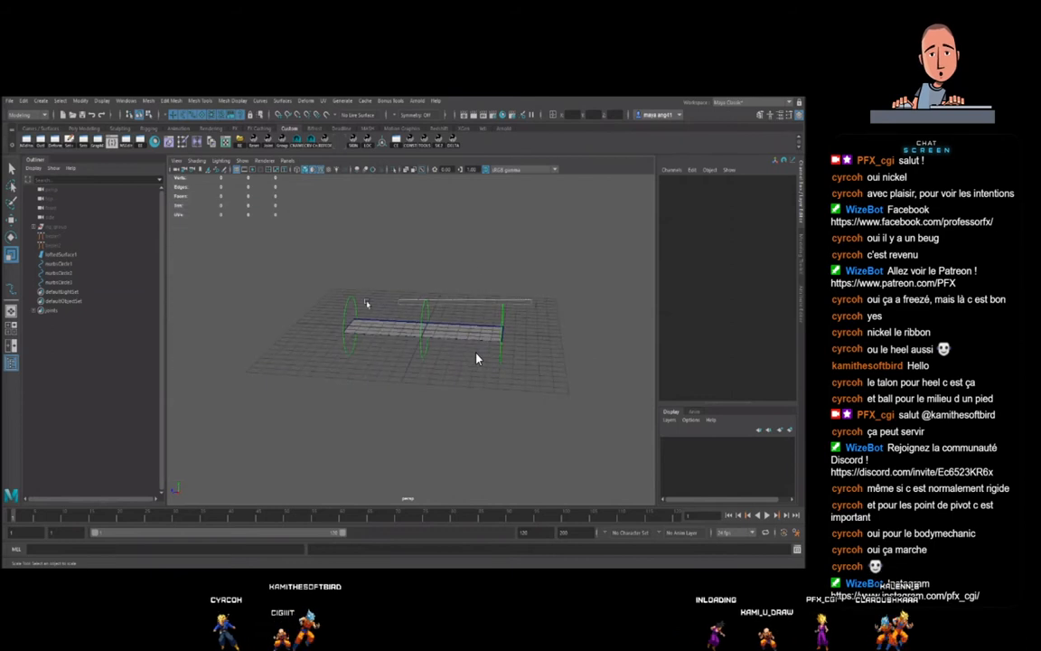
- Select the three circle controllers and create a child joint under each one
{"action": "left_click_drag", "start_coordinate": [367, 304], "coordinate": [325, 305]}
{"action": "left_click", "coordinate": [68, 263]}
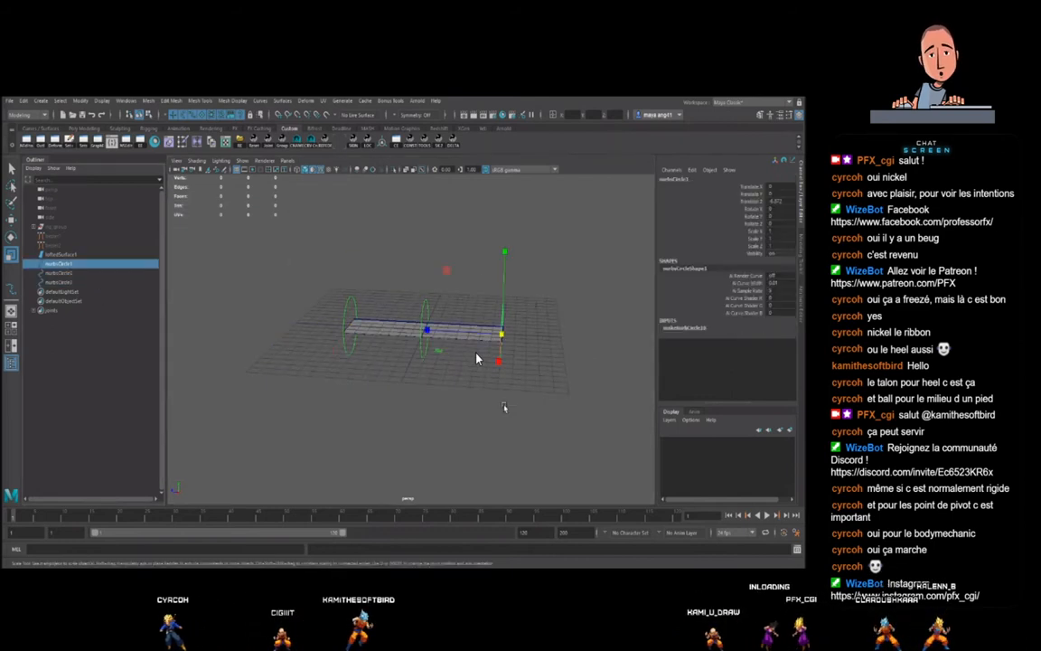
{"action": "left_click_drag", "start_coordinate": [504, 408], "coordinate": [461, 356], "text": "alt"}
{"action": "left_click", "coordinate": [64, 273], "text": "ctrl"}
{"action": "left_click", "coordinate": [65, 282], "text": "ctrl"}
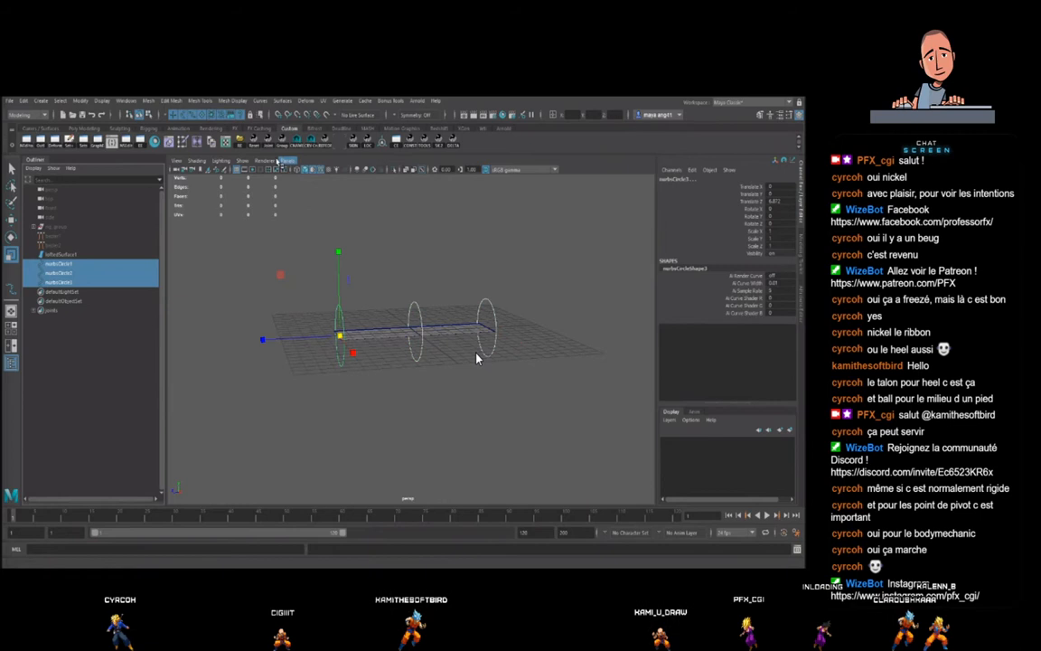
{"action": "left_click", "coordinate": [185, 235]}
- Expand the three circles in the outliner, select their hidden child joints, and make them visible
{"action": "left_click", "coordinate": [34, 282]}
{"action": "left_click", "coordinate": [33, 273]}
{"action": "left_click", "coordinate": [33, 264]}
{"action": "left_click", "coordinate": [75, 273]}
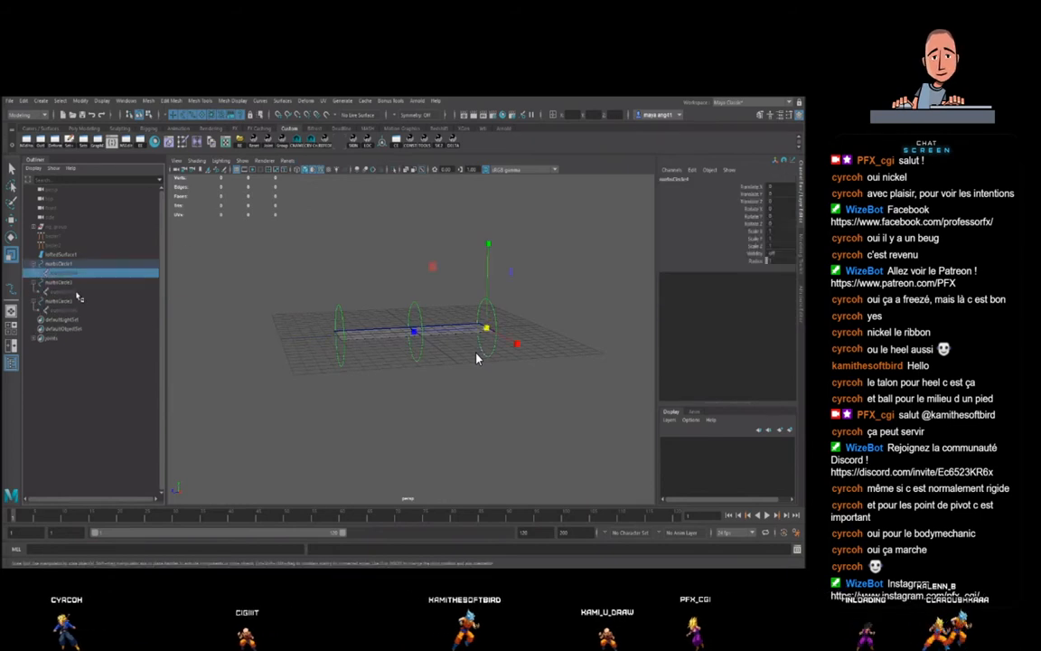
{"action": "left_click", "coordinate": [77, 292], "text": "ctrl"}
{"action": "left_click", "coordinate": [75, 310], "text": "ctrl"}
{"action": "left_click_drag", "start_coordinate": [402, 378], "coordinate": [413, 396], "text": "alt"}
{"action": "right_click_drag", "start_coordinate": [413, 395], "coordinate": [451, 386], "text": "alt"}
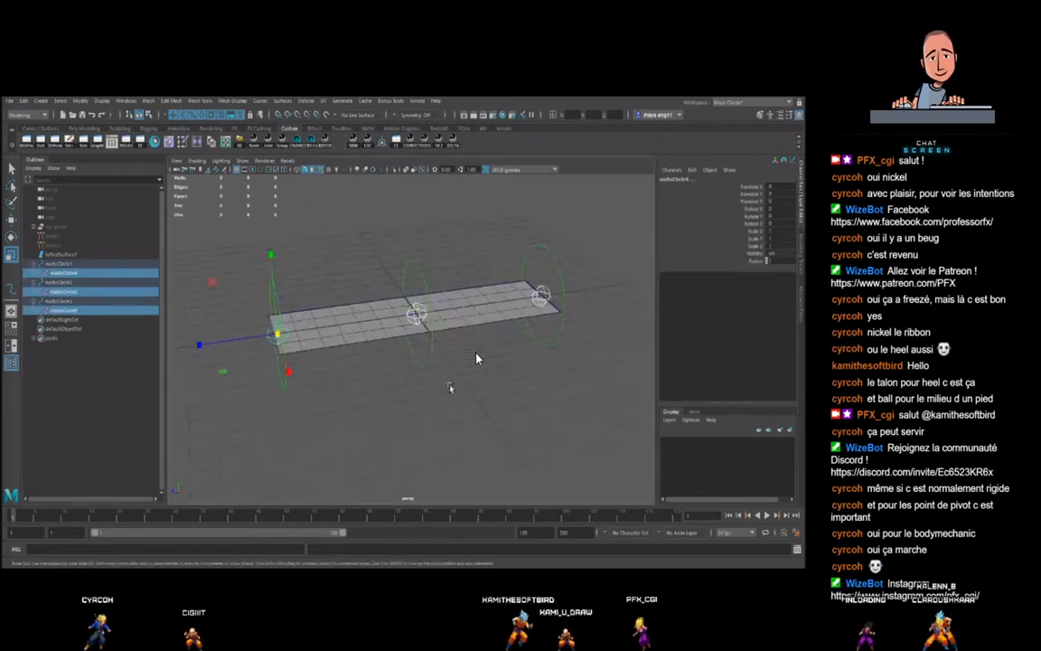
{"action": "left_click_drag", "start_coordinate": [450, 387], "coordinate": [480, 376], "text": "alt"}
- Select the three circle child joints with the lofted surface and bind the surface to them with Bind Skin
{"action": "key", "text": "q"}
{"action": "left_click", "coordinate": [294, 322]}
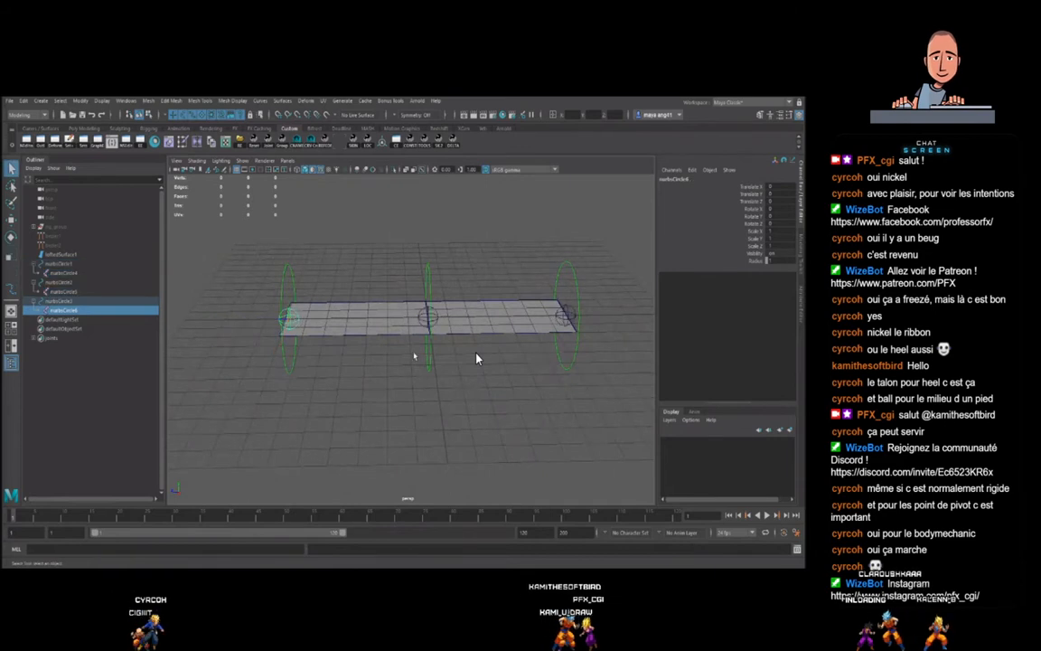
{"action": "left_click", "coordinate": [420, 312], "text": "shift"}
{"action": "key", "text": "ctrl+z"}
{"action": "left_click", "coordinate": [428, 316], "text": "shift"}
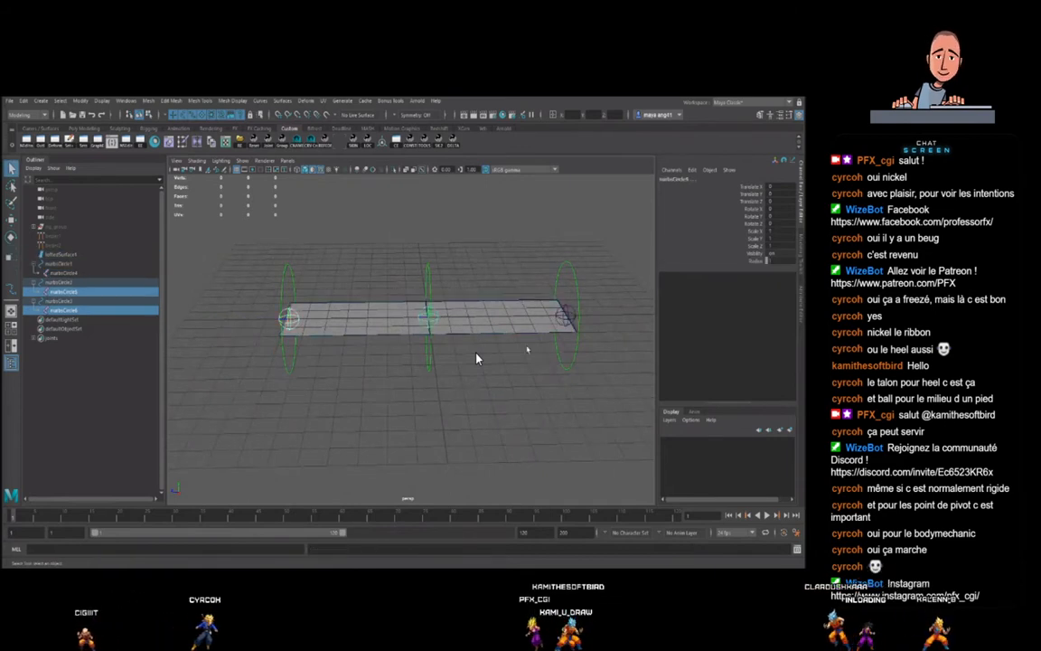
{"action": "left_click", "coordinate": [568, 313], "text": "shift"}
{"action": "left_click", "coordinate": [536, 314], "text": "shift"}
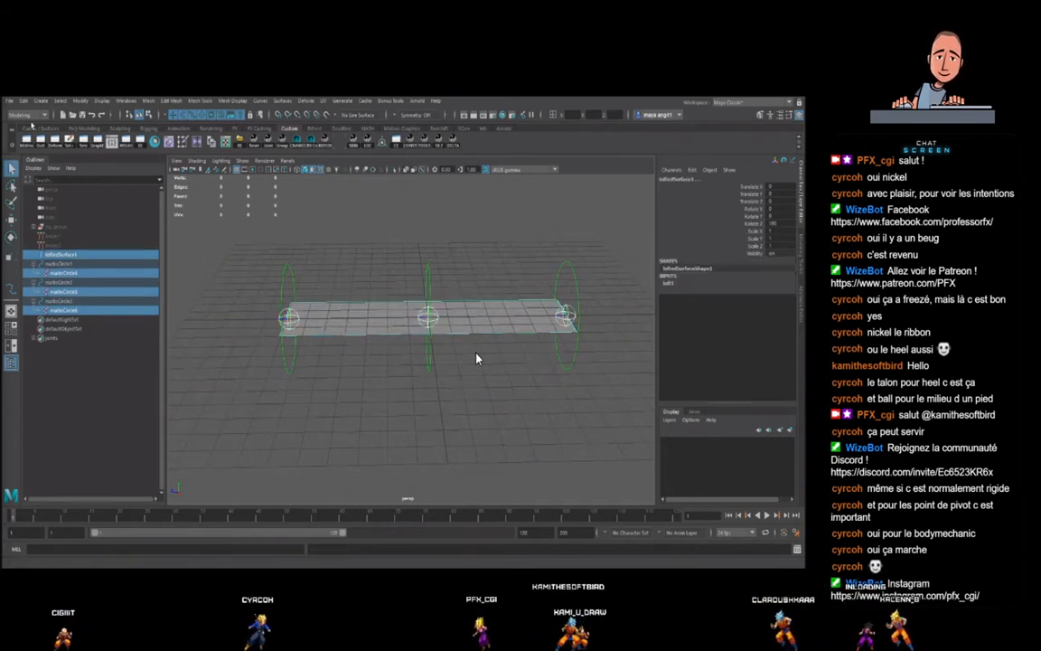
{"action": "left_click", "coordinate": [31, 115]}
{"action": "left_click", "coordinate": [31, 126]}
{"action": "left_click", "coordinate": [173, 100]}
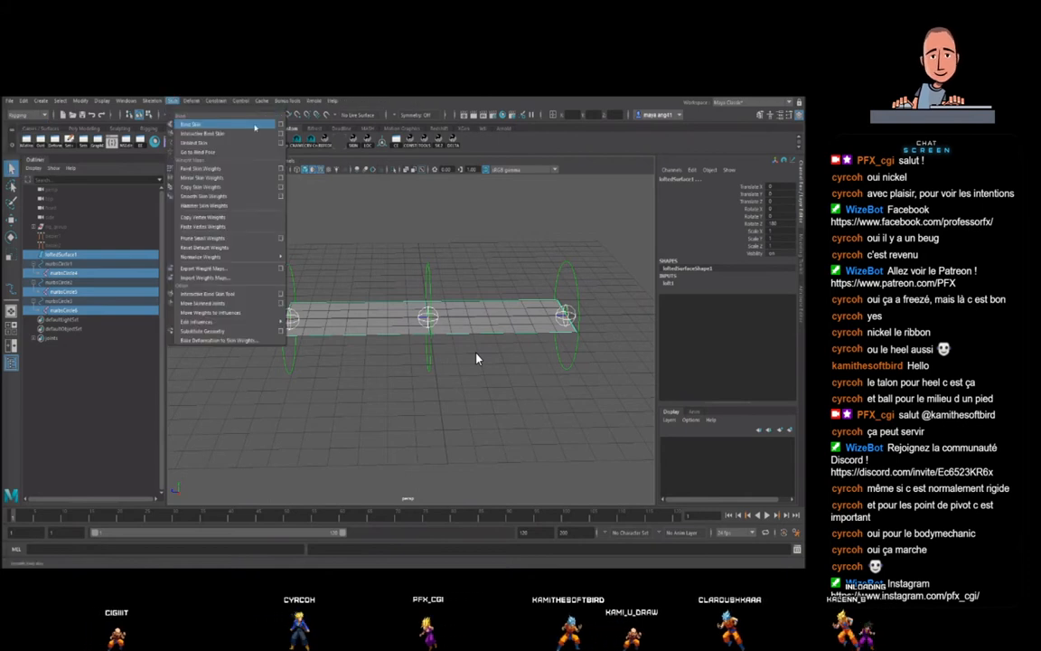
{"action": "left_click", "coordinate": [280, 125]}
{"action": "left_click", "coordinate": [206, 356]}
{"action": "left_click", "coordinate": [267, 359]}
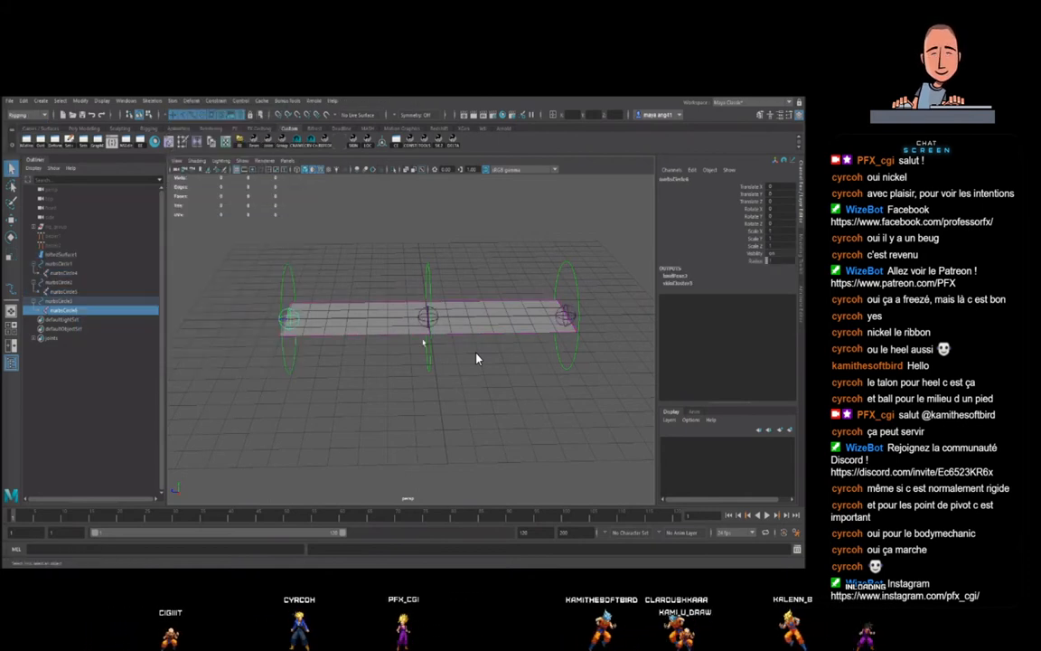
- Raise the middle circle controller above the two end circles to bend the ribbon
{"action": "left_click", "coordinate": [427, 271]}
{"action": "key", "text": "w"}
{"action": "scroll", "coordinate": [426, 267], "scroll_direction": "down", "scroll_amount": 4}
{"action": "left_click_drag", "start_coordinate": [424, 263], "coordinate": [426, 179], "text": "alt"}
{"action": "key", "text": "ctrl+z"}
{"action": "left_click_drag", "start_coordinate": [539, 298], "coordinate": [420, 228], "text": "alt"}
{"action": "left_click", "coordinate": [535, 329]}
{"action": "key", "text": "ctrl+z"}
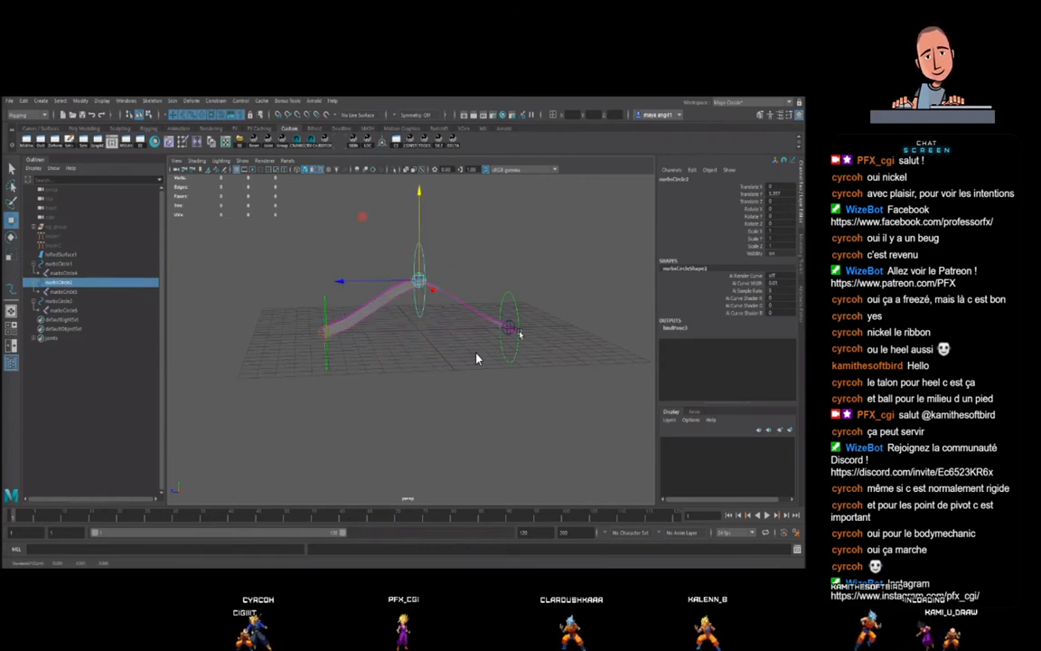
- Examine the bent ribbon surface, undoing and redoing the middle controller's move to compare the flat and raised poses
{"action": "left_click", "coordinate": [366, 312]}
{"action": "left_click_drag", "start_coordinate": [442, 362], "coordinate": [412, 337], "text": "alt"}
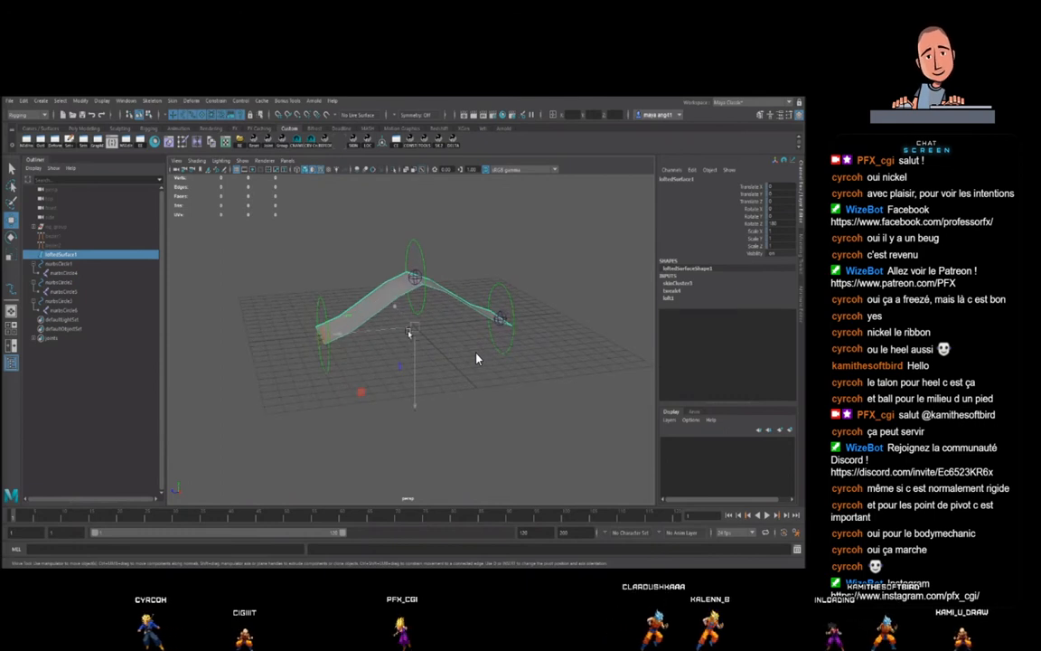
{"action": "key", "text": "ctrl+z"}
{"action": "key", "text": "ctrl+z"}
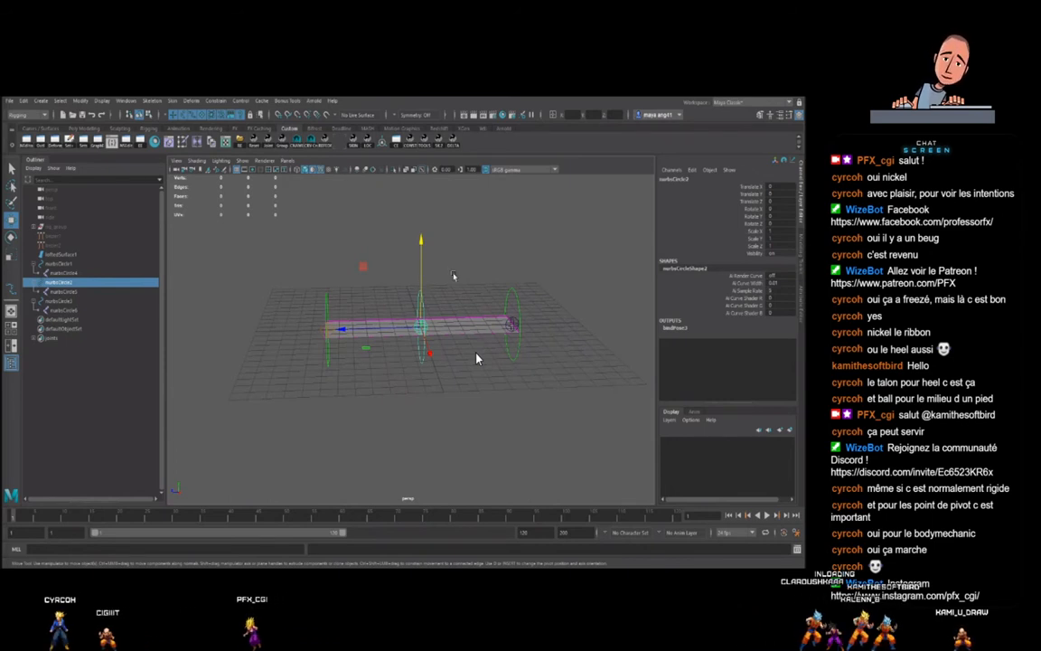
{"action": "key", "text": "shift+z"}
{"action": "key", "text": "shift+z"}
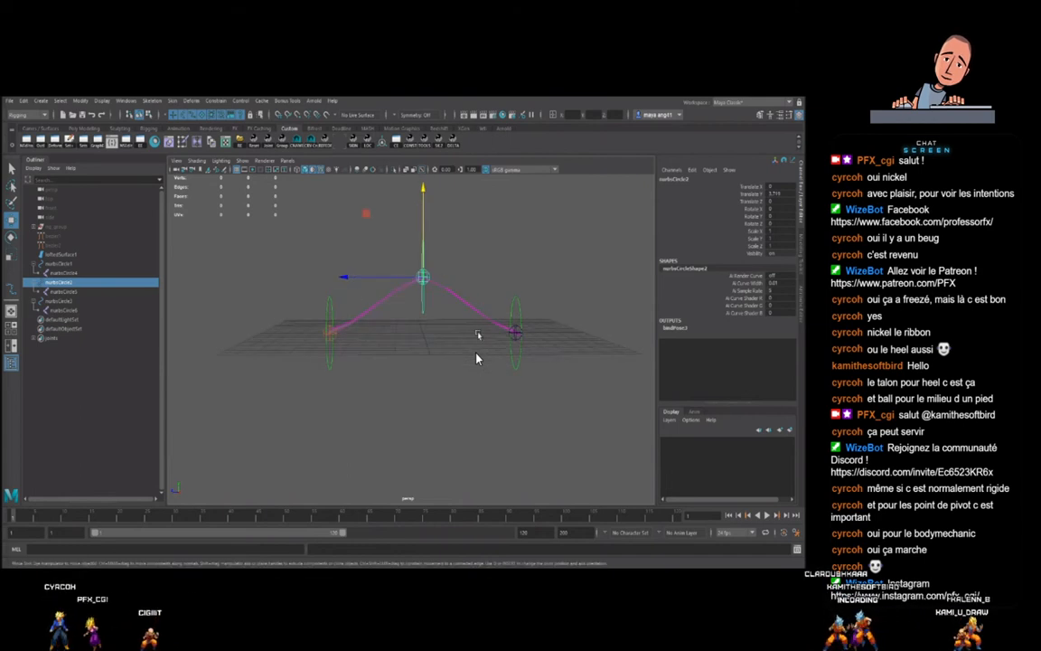
- Open the skinning tool with the ribbon in component mode and put the nurbsCircle6 influence on hold
{"action": "key", "text": "F8"}
{"action": "left_click_drag", "start_coordinate": [466, 307], "coordinate": [502, 310], "text": "alt"}
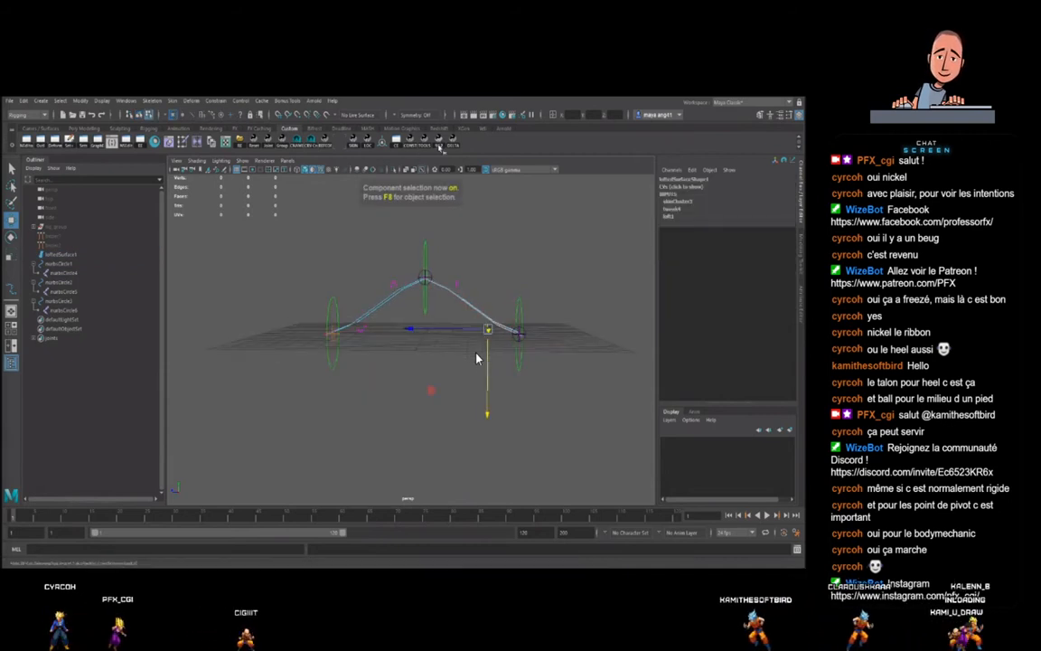
{"action": "left_click", "coordinate": [440, 144]}
{"action": "middle_click_drag", "start_coordinate": [419, 345], "coordinate": [423, 356], "text": "alt"}
{"action": "key", "text": "F8"}
{"action": "key", "text": "F8"}
{"action": "left_click", "coordinate": [81, 244]}
{"action": "left_click", "coordinate": [82, 252]}
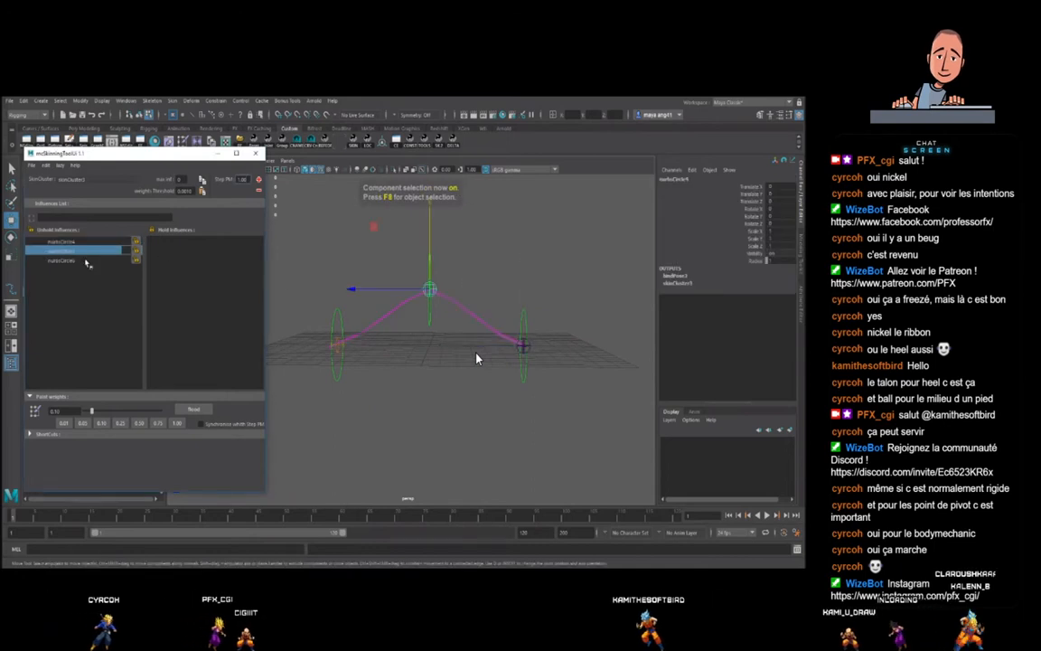
{"action": "left_click", "coordinate": [135, 250]}
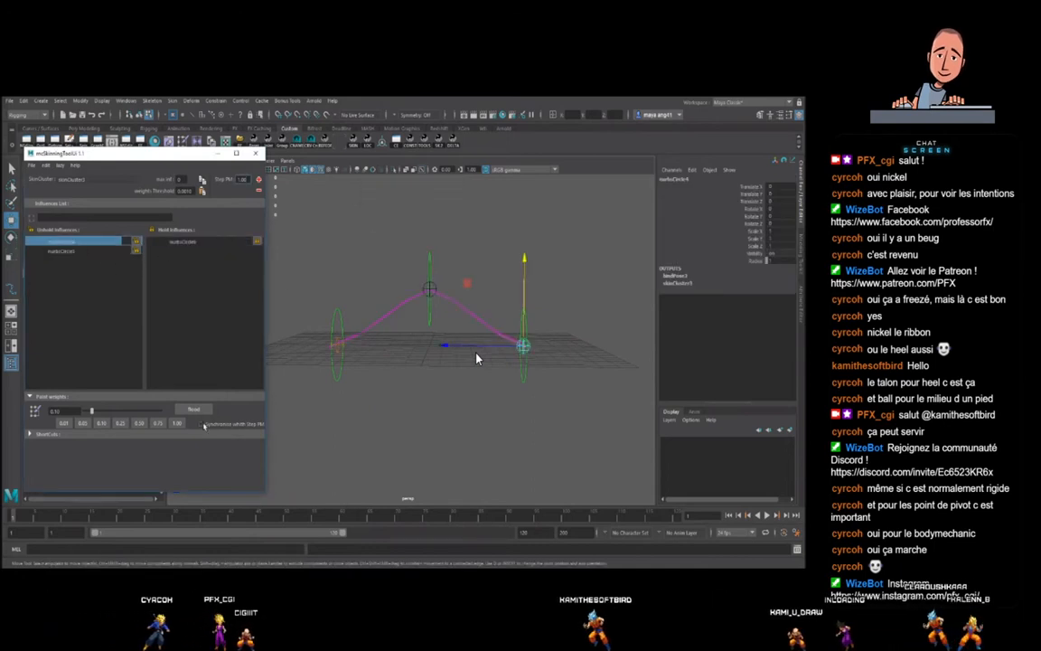
- Synchronize the weight step at 0.05 and increase nurbsCircle5's influence on the control vertices between the middle circle and nurbsCircle1
{"action": "middle_click_drag", "start_coordinate": [461, 365], "coordinate": [451, 365], "text": "alt"}
{"action": "right_click_drag", "start_coordinate": [473, 331], "coordinate": [443, 331]}
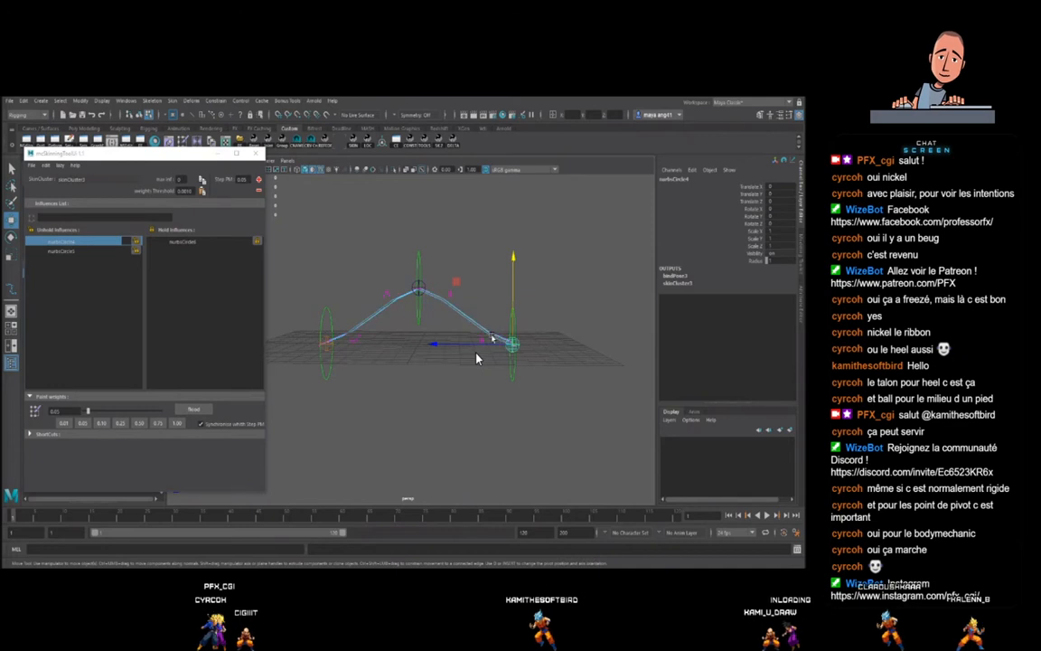
{"action": "left_click_drag", "start_coordinate": [494, 319], "coordinate": [477, 388]}
{"action": "middle_click_drag", "start_coordinate": [494, 386], "coordinate": [468, 388], "text": "alt"}
{"action": "mouse_move", "coordinate": [469, 388]}
{"action": "left_mouse_down", "text": "alt"}
{"action": "mouse_move", "coordinate": [479, 391]}
{"action": "mouse_move", "coordinate": [464, 395]}
{"action": "left_mouse_up", "text": "alt"}
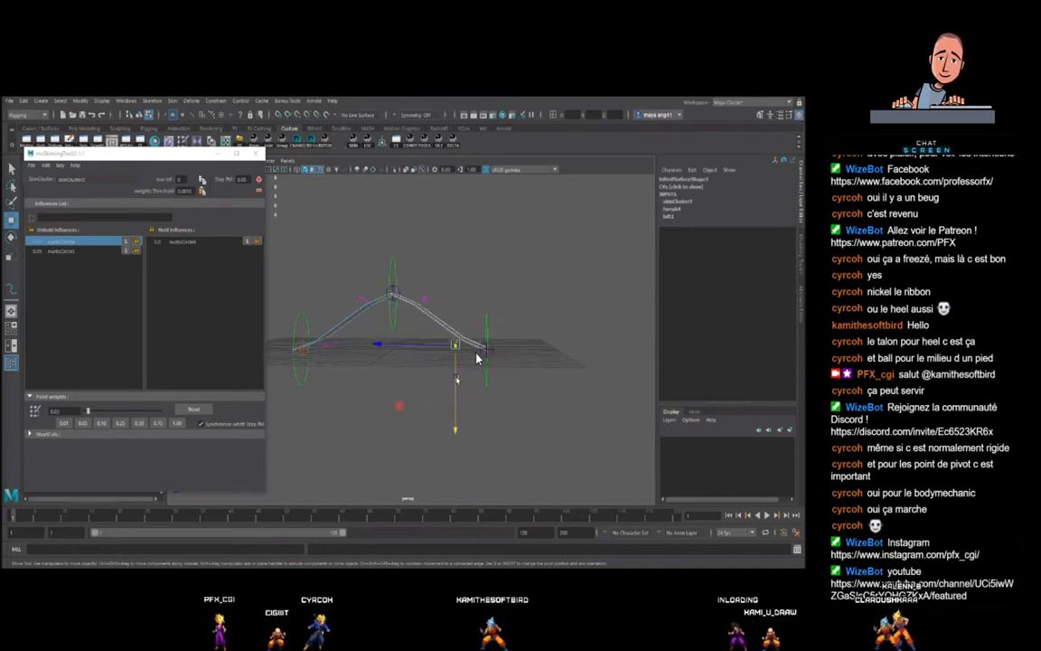
{"action": "left_click", "coordinate": [72, 251]}
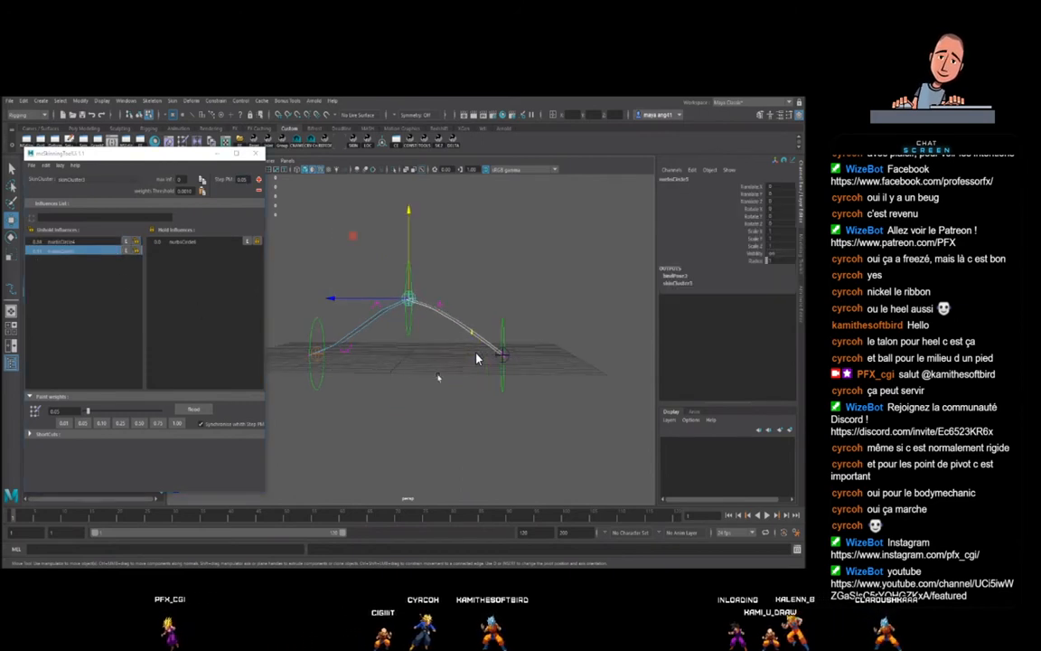
{"action": "key", "text": "plus"}
{"action": "left_click_drag", "start_coordinate": [452, 294], "coordinate": [489, 347]}
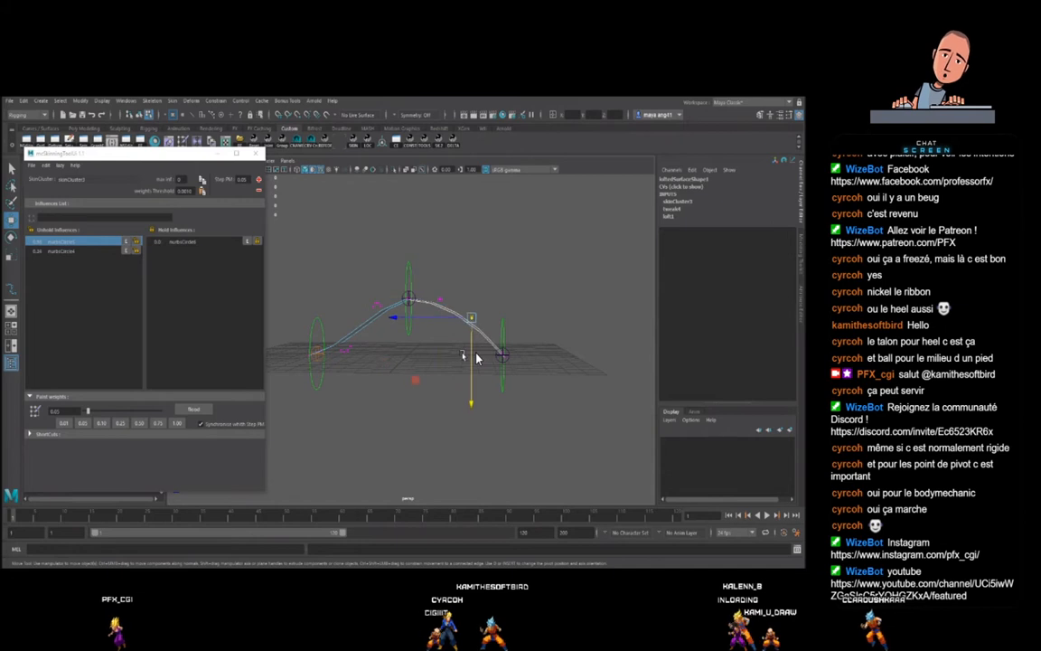
- Select the opposite half's control vertices, hold nurbsCircle4 instead of nurbsCircle6, and increase nurbsCircle5's influence in 0.05 steps
{"action": "key", "text": "f"}
{"action": "left_click_drag", "start_coordinate": [393, 289], "coordinate": [387, 332]}
{"action": "left_click", "coordinate": [257, 242]}
{"action": "left_click", "coordinate": [137, 260]}
{"action": "double_click", "coordinate": [82, 242]}
{"action": "key", "text": "plus"}
{"action": "key", "text": "plus"}
{"action": "key", "text": "plus"}
{"action": "key", "text": "plus"}
{"action": "key", "text": "plus"}
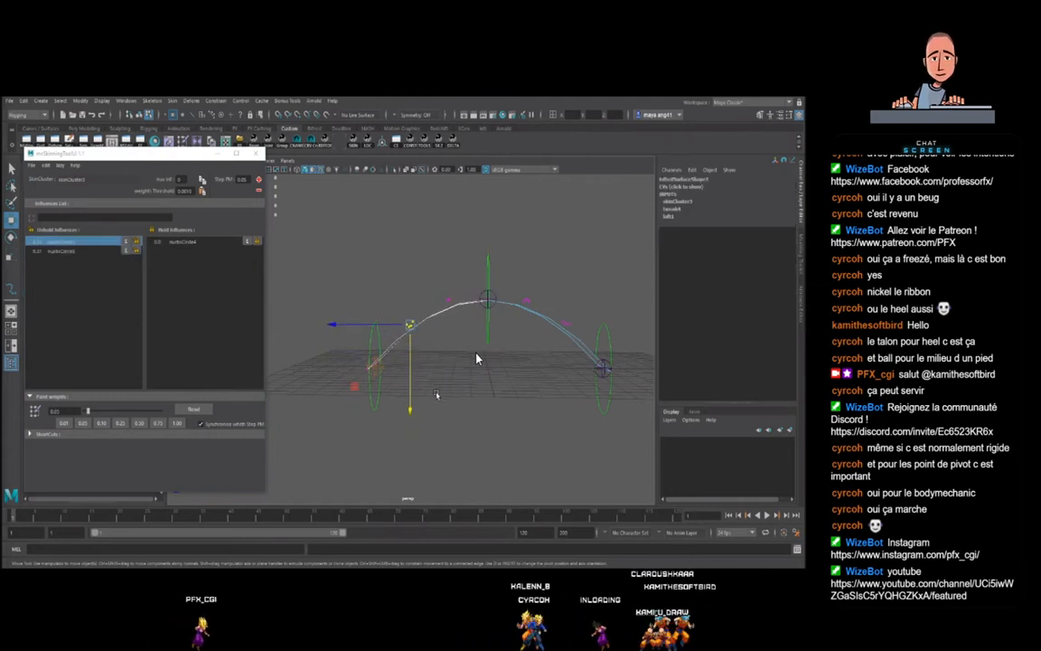
- Return to object mode, close the skinning tool, and undo the last move
{"action": "key", "text": "F8"}
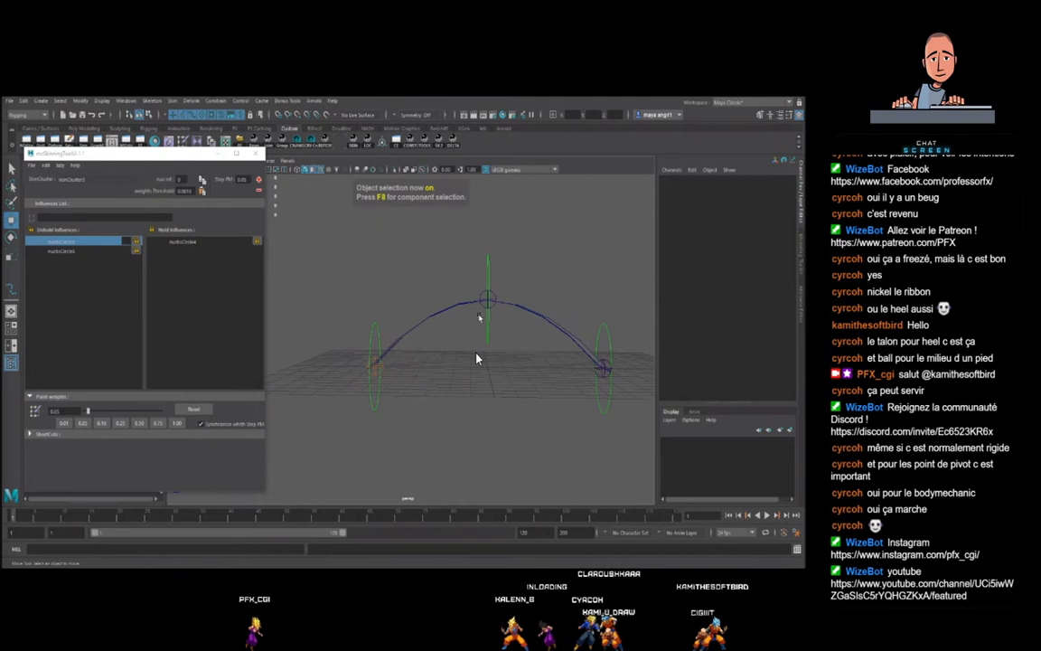
{"action": "left_click_drag", "start_coordinate": [577, 342], "coordinate": [554, 344], "text": "alt"}
{"action": "right_click_drag", "start_coordinate": [555, 344], "coordinate": [534, 346], "text": "alt"}
{"action": "left_click_drag", "start_coordinate": [459, 307], "coordinate": [469, 343]}
{"action": "left_click", "coordinate": [257, 156]}
{"action": "scroll", "coordinate": [466, 315], "scroll_direction": "up", "scroll_amount": 1}
{"action": "key", "text": "ctrl+z"}
- Raise the middle circle controller to test the reweighted ribbon, and bring its Translate Y back to 0
{"action": "middle_click_drag", "start_coordinate": [535, 358], "coordinate": [432, 316], "text": "alt"}
{"action": "left_click_drag", "start_coordinate": [432, 316], "coordinate": [463, 319], "text": "alt"}
{"action": "left_click_drag", "start_coordinate": [365, 261], "coordinate": [365, 183]}
{"action": "left_click_drag", "start_coordinate": [395, 298], "coordinate": [334, 304], "text": "alt"}
{"action": "key", "text": "ctrl+z"}
{"action": "left_click_drag", "start_coordinate": [468, 345], "coordinate": [436, 374], "text": "alt"}
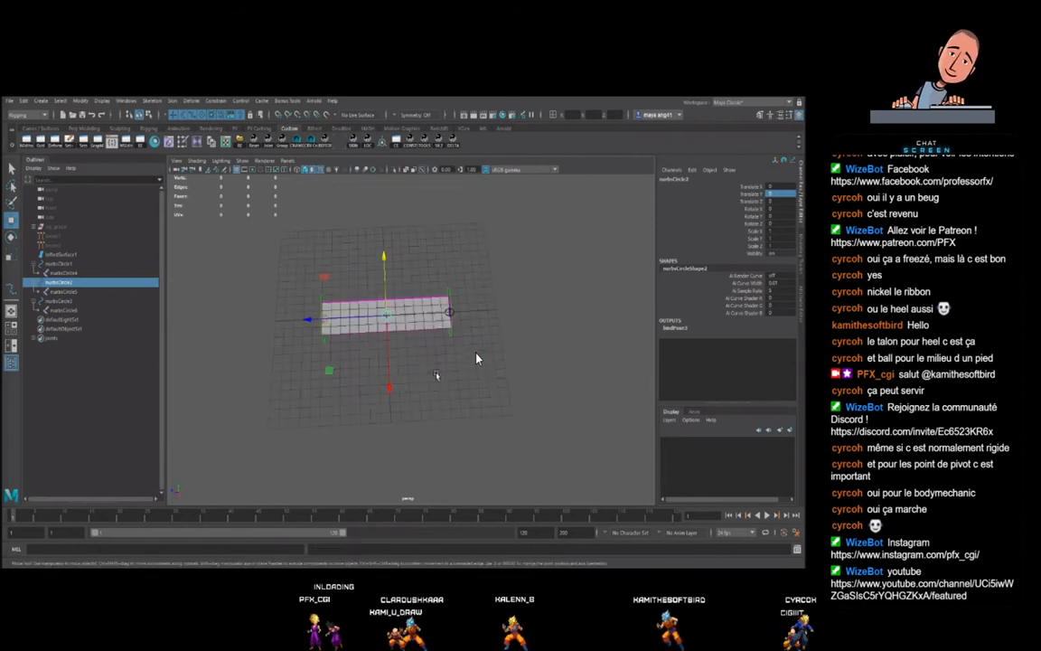
- Clear the selection and hide the viewport grid
{"action": "left_click", "coordinate": [477, 359]}
{"action": "left_click", "coordinate": [237, 172]}
{"action": "right_click_drag", "start_coordinate": [395, 316], "coordinate": [425, 340], "text": "alt"}
{"action": "middle_click_drag", "start_coordinate": [425, 340], "coordinate": [481, 343], "text": "alt"}
{"action": "left_click_drag", "start_coordinate": [488, 366], "coordinate": [515, 356], "text": "alt"}
- Try raising and lowering the middle circle controller to check the ribbon's bend, undoing each move
{"action": "left_click", "coordinate": [433, 303]}
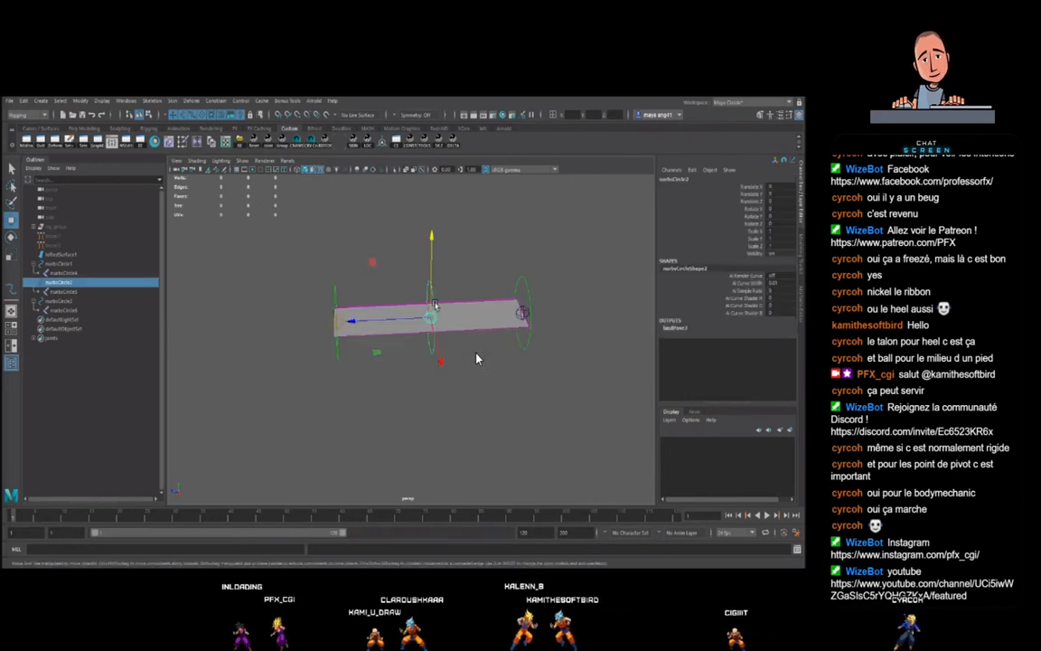
{"action": "left_click_drag", "start_coordinate": [431, 270], "coordinate": [438, 206]}
{"action": "key", "text": "ctrl+z"}
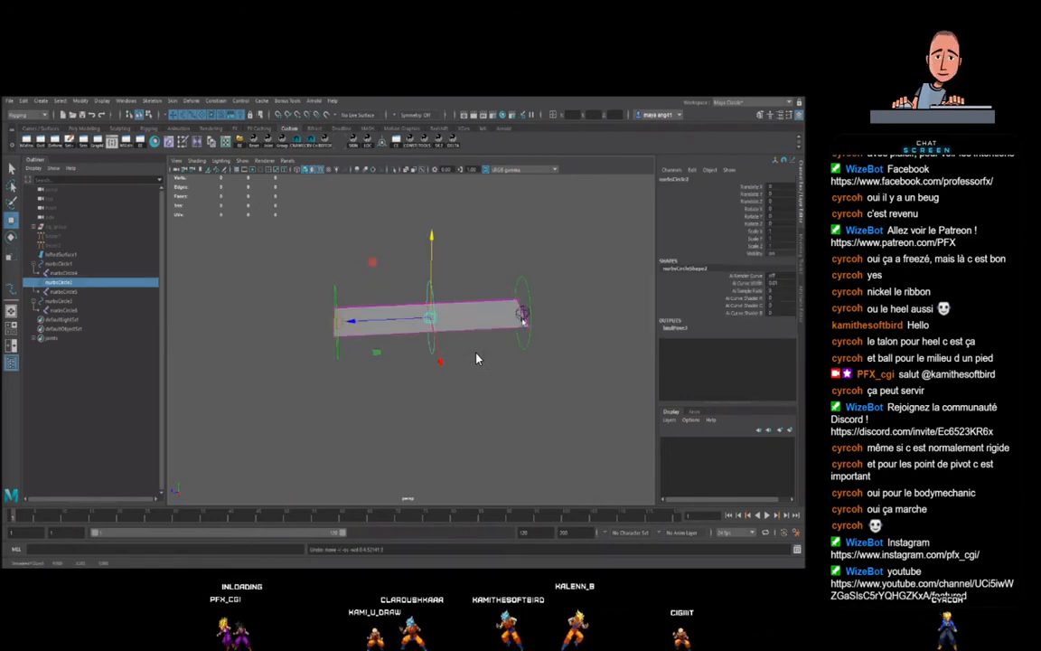
{"action": "left_click_drag", "start_coordinate": [430, 270], "coordinate": [437, 295]}
{"action": "key", "text": "ctrl+z"}
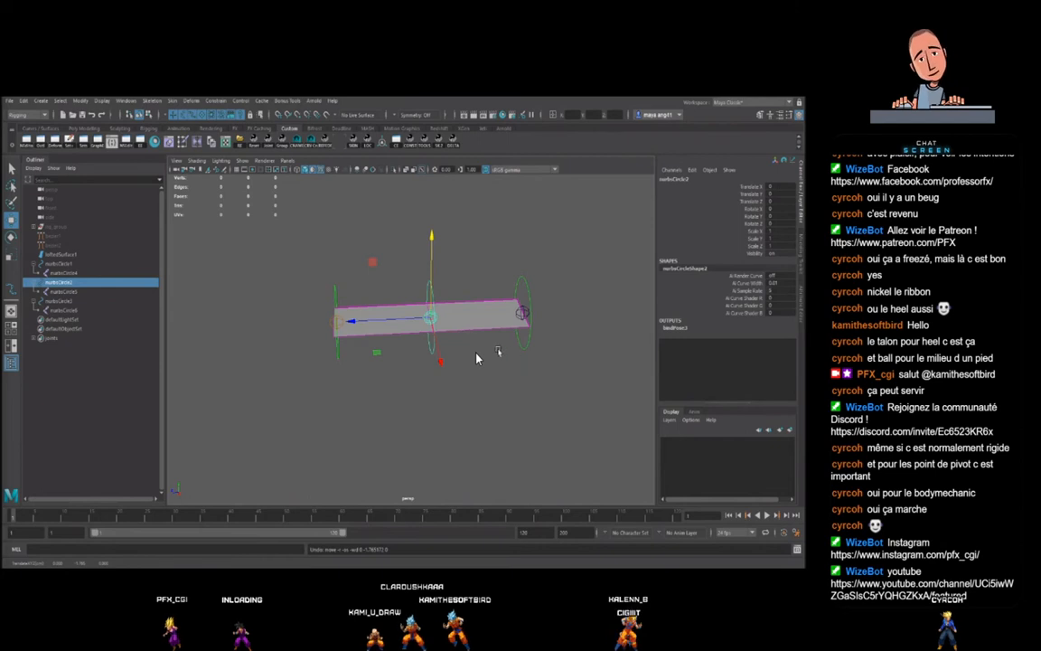
{"action": "left_click_drag", "start_coordinate": [434, 259], "coordinate": [441, 190]}
{"action": "key", "text": "ctrl+z"}
- Duplicate the joint under nurbsCircle1, unparent the copy to the top level, and set its radius to 0.5
{"action": "mouse_move", "coordinate": [423, 343]}
{"action": "left_mouse_down", "text": "alt"}
{"action": "mouse_move", "coordinate": [412, 366]}
{"action": "mouse_move", "coordinate": [412, 342]}
{"action": "left_mouse_up", "text": "alt"}
{"action": "scroll", "coordinate": [452, 347], "scroll_direction": "down", "scroll_amount": 2}
{"action": "scroll", "coordinate": [469, 343], "scroll_direction": "up", "scroll_amount": 3}
{"action": "mouse_move", "coordinate": [483, 349]}
{"action": "left_mouse_down", "text": "alt"}
{"action": "mouse_move", "coordinate": [455, 337]}
{"action": "mouse_move", "coordinate": [476, 370]}
{"action": "left_mouse_up", "text": "alt"}
{"action": "key", "text": "Left"}
{"action": "key", "text": "Down"}
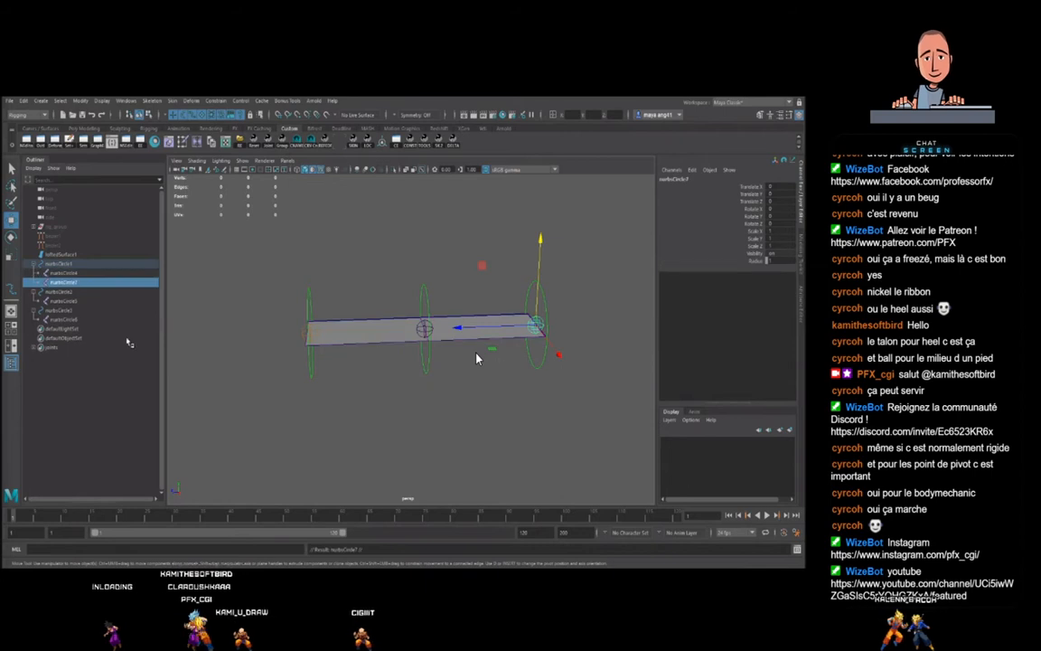
{"action": "key", "text": "shift+p"}
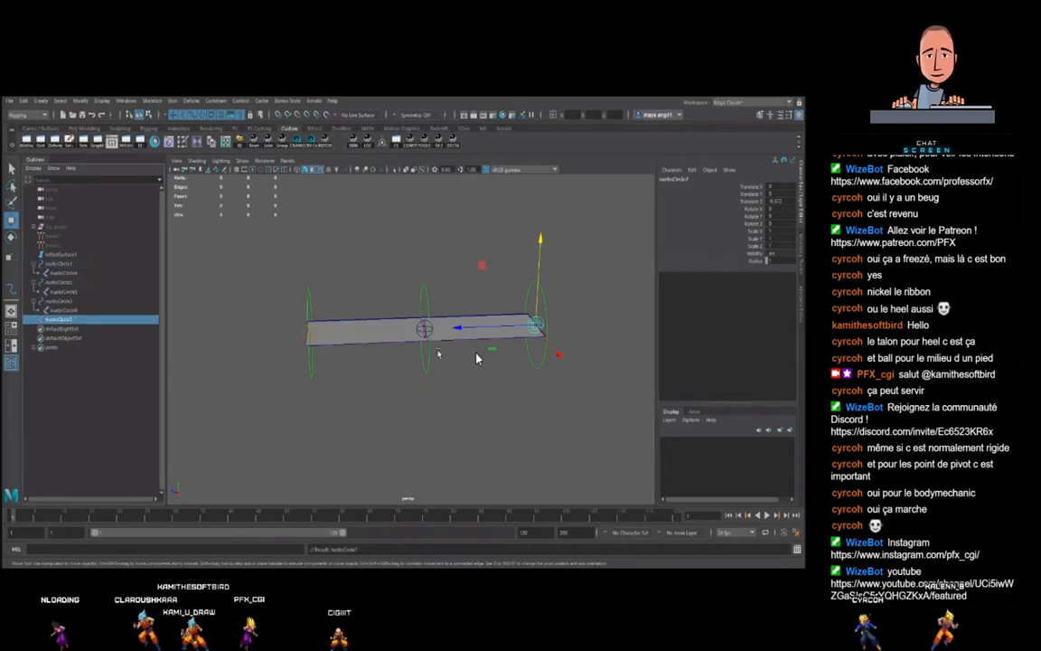
{"action": "type", "text": ".5"}
{"action": "key", "text": "Return"}
- Duplicate the small joint and shift the copy along the ribbon, repeating the duplication at equal spacing
{"action": "middle_click_drag", "start_coordinate": [573, 362], "coordinate": [547, 362], "text": "alt"}
{"action": "scroll", "coordinate": [547, 362], "scroll_direction": "up", "scroll_amount": 2}
{"action": "left_click_drag", "start_coordinate": [547, 362], "coordinate": [470, 367], "text": "alt"}
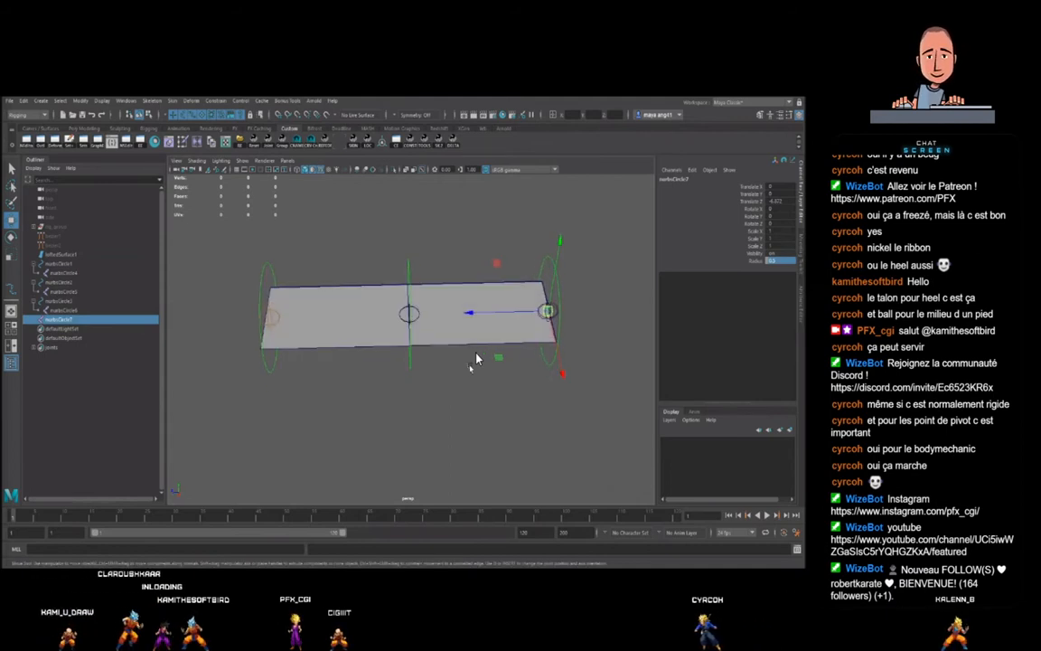
{"action": "key", "text": "ctrl+d"}
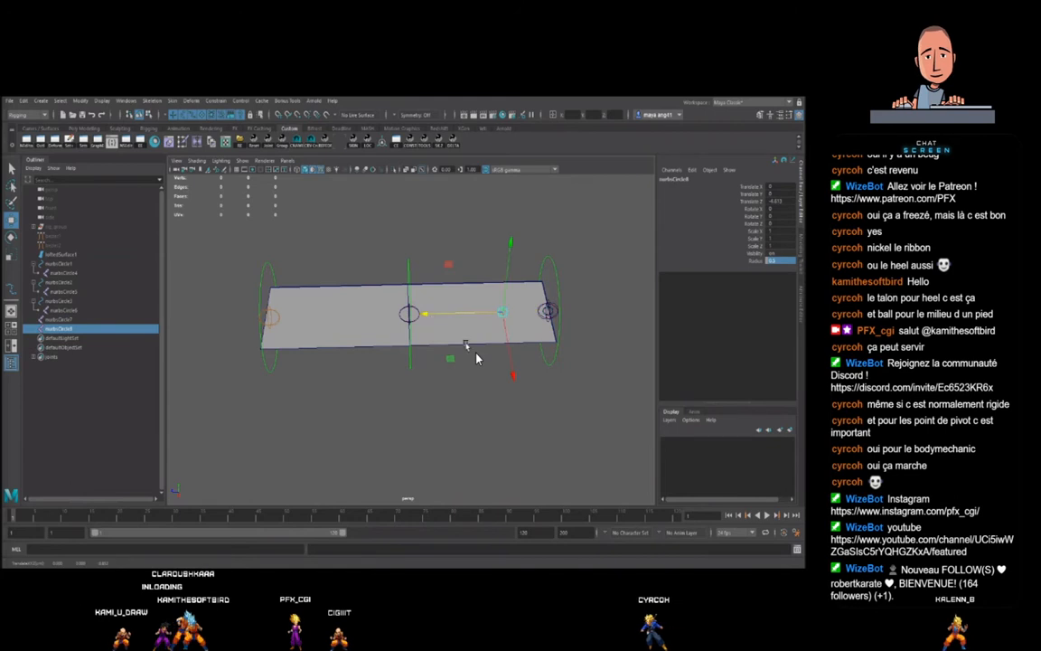
{"action": "key", "text": "shift+d"}
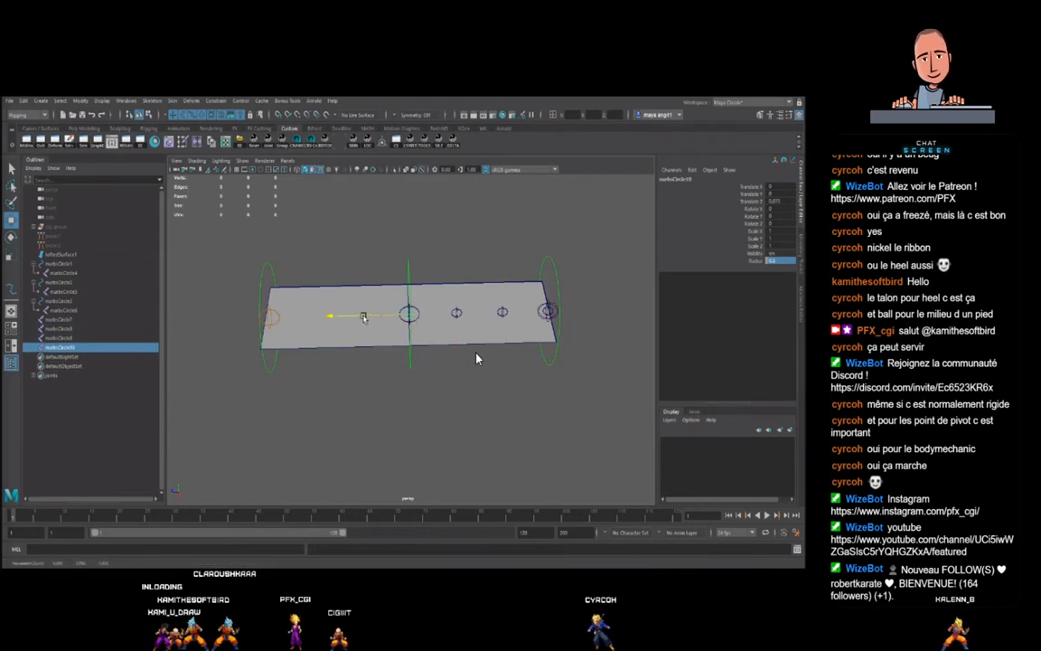
- Duplicate the small joint three more times with the same offset until the row reaches the ribbon's far end
{"action": "key", "text": "shift+d"}
{"action": "key", "text": "shift+d"}
{"action": "key", "text": "shift+d"}
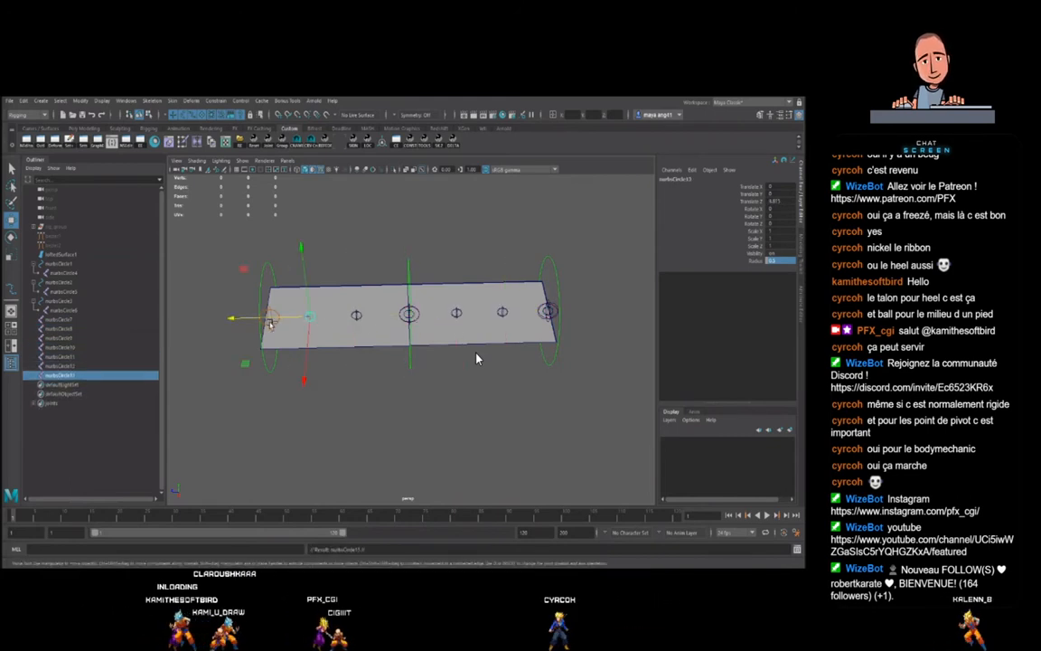
{"action": "scroll", "coordinate": [371, 354], "scroll_direction": "down", "scroll_amount": 5}
{"action": "left_click_drag", "start_coordinate": [389, 351], "coordinate": [477, 351], "text": "alt"}
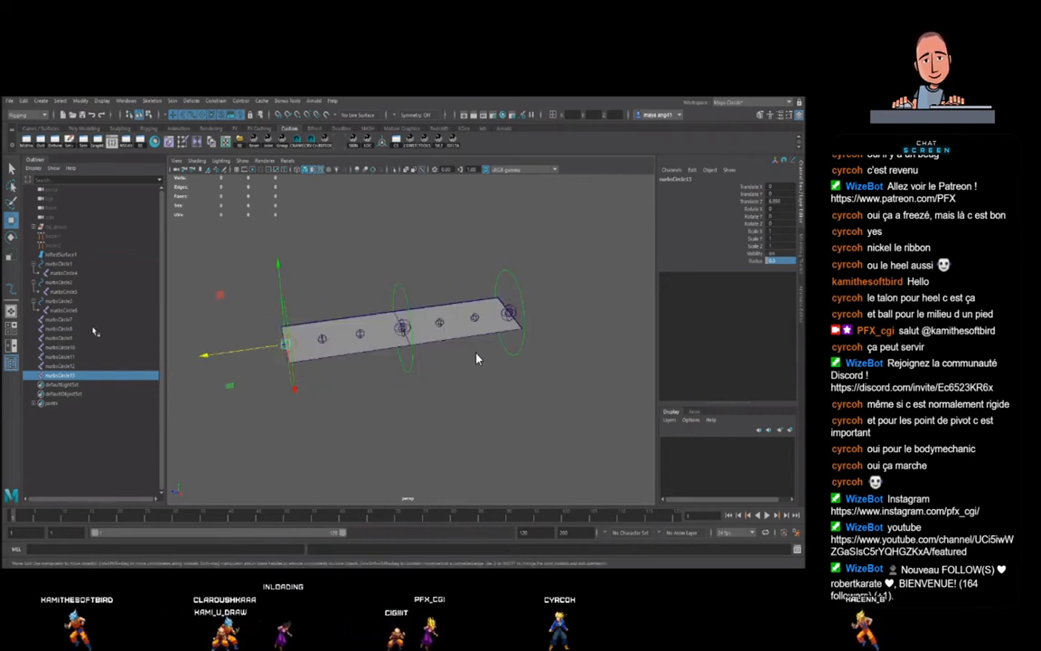
- Examine the three large joints under the control circles and the row of small joints along the ribbon
{"action": "left_click", "coordinate": [65, 264]}
{"action": "left_click", "coordinate": [77, 274]}
{"action": "left_click", "coordinate": [82, 292], "text": "ctrl"}
{"action": "left_click", "coordinate": [86, 310], "text": "ctrl"}
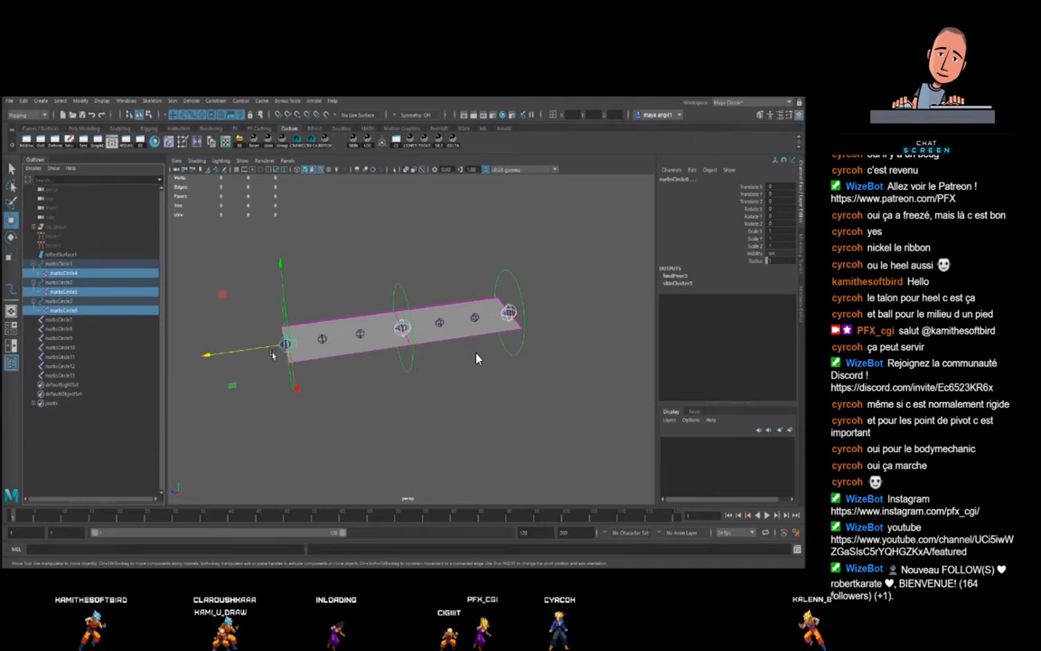
{"action": "left_click_drag", "start_coordinate": [402, 354], "coordinate": [406, 359], "text": "alt"}
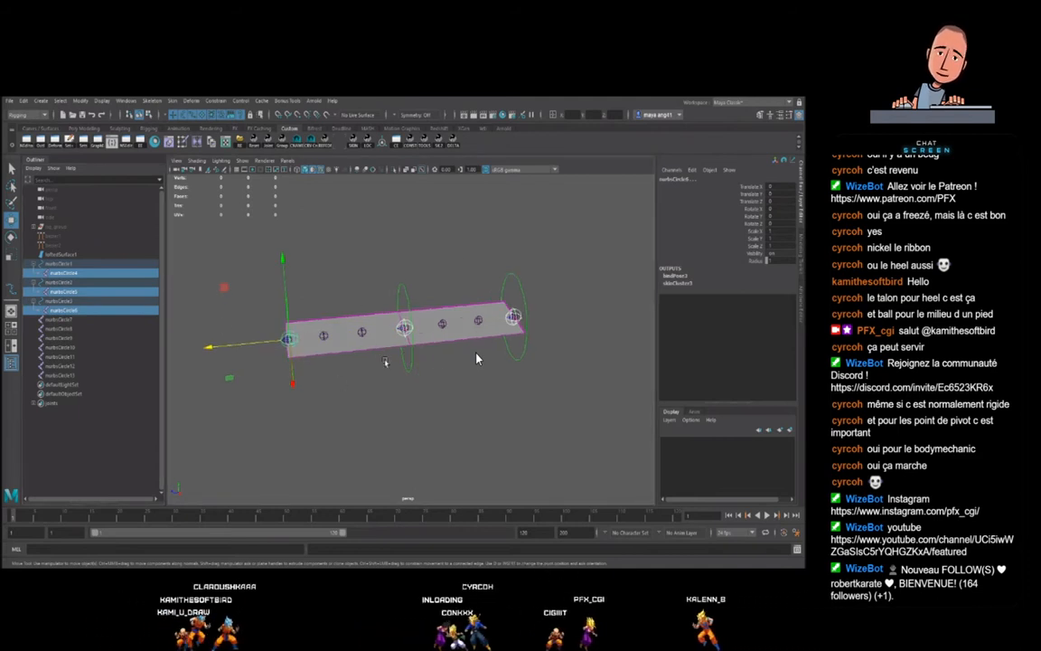
{"action": "left_click", "coordinate": [68, 322]}
{"action": "left_click", "coordinate": [94, 376], "text": "shift"}
{"action": "left_click_drag", "start_coordinate": [389, 361], "coordinate": [416, 354], "text": "alt"}
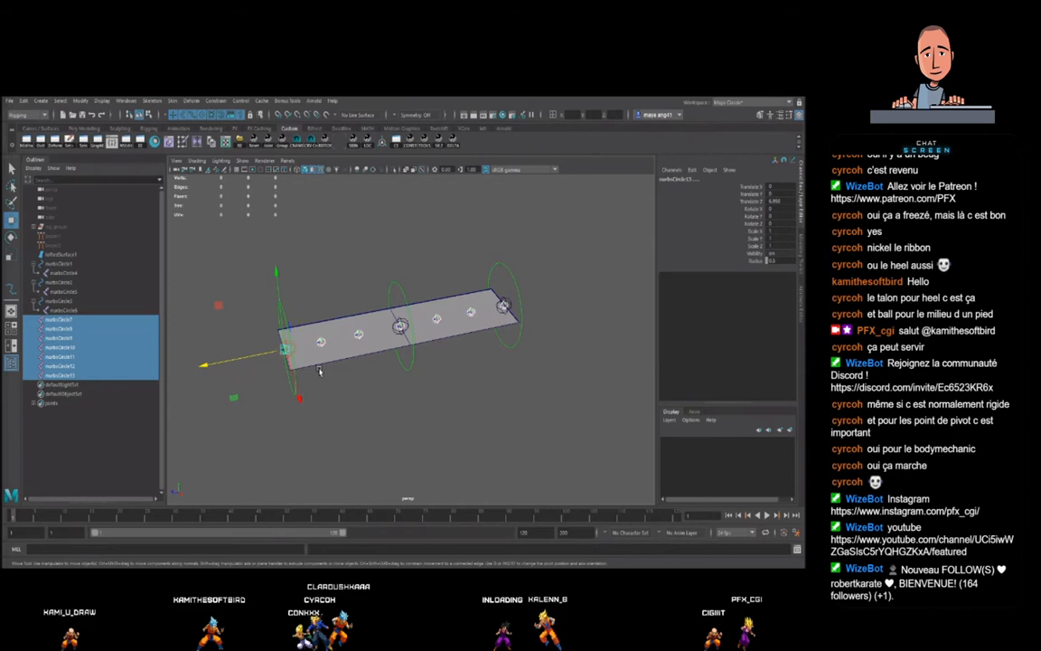
{"action": "left_click_drag", "start_coordinate": [388, 390], "coordinate": [429, 345], "text": "alt"}
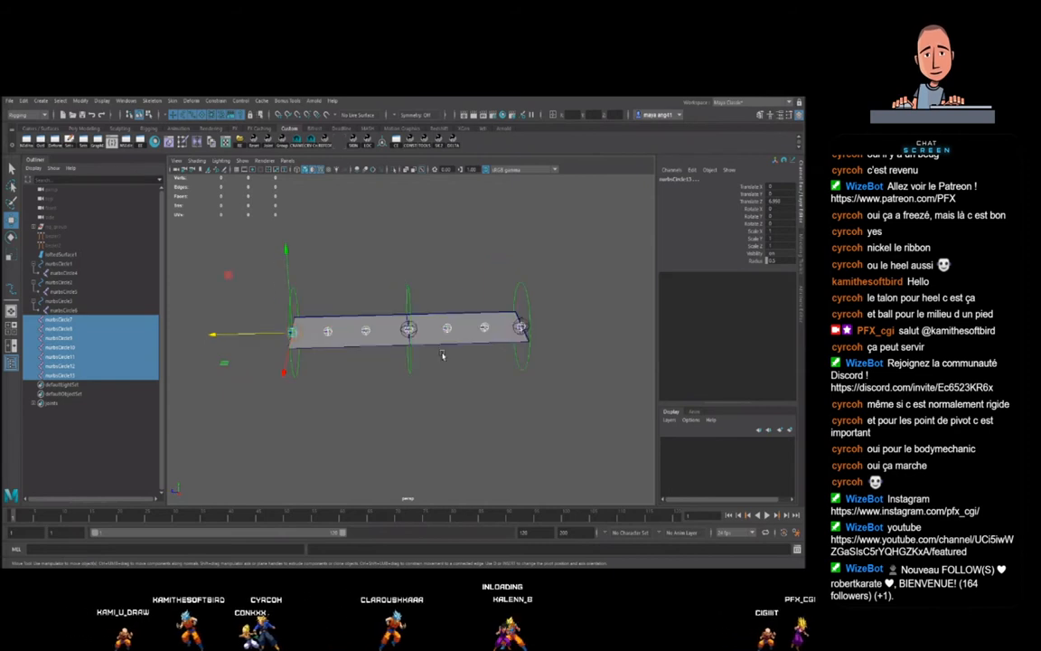
- Run the create_follicle script on the lofted surface with the small joints nurbsCircle7 to nurbsCircle13
{"action": "left_click", "coordinate": [428, 341]}
{"action": "left_click_drag", "start_coordinate": [70, 320], "coordinate": [275, 368]}
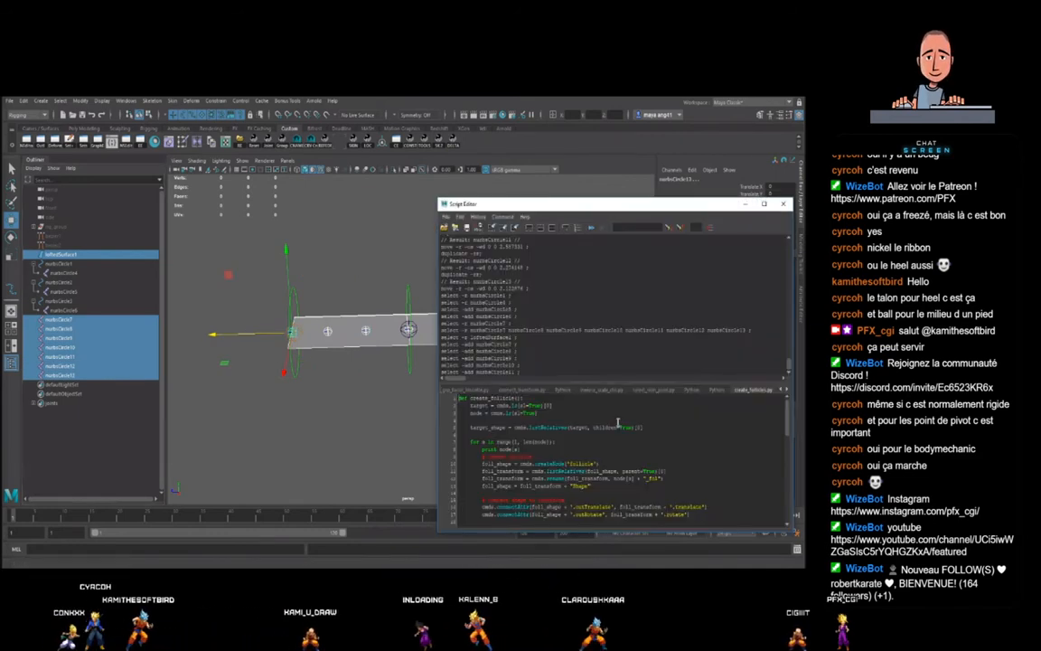
{"action": "key", "text": "ctrl+a"}
{"action": "key", "text": "ctrl+Return"}
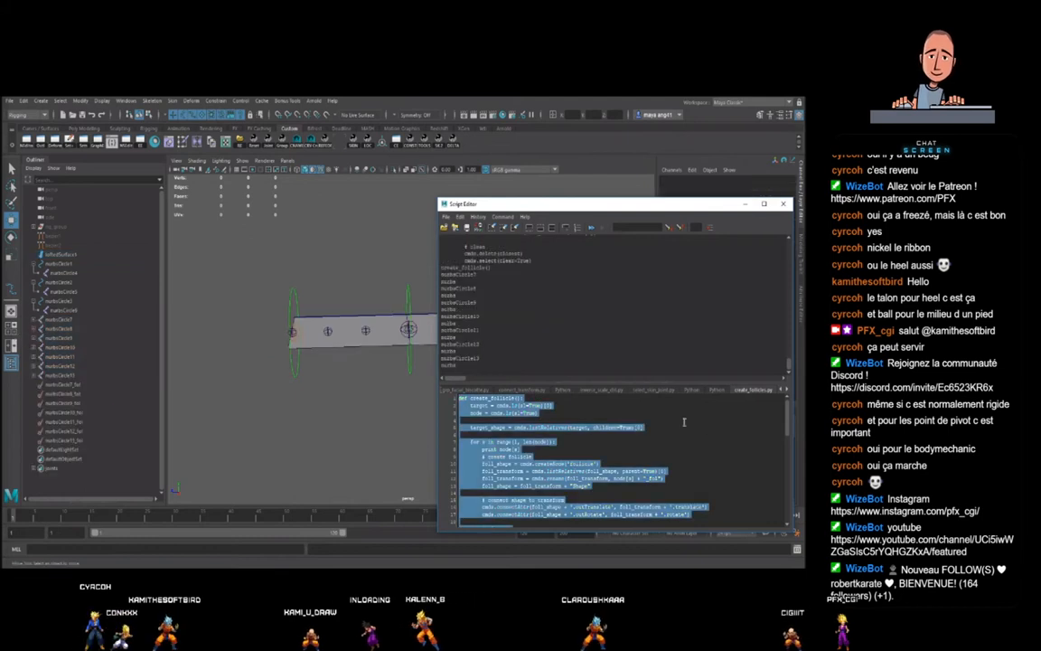
{"action": "left_click", "coordinate": [741, 204]}
- Test the ribbon by moving the middle control circle vertically, undoing each move, and check the surface's Rotate Z
{"action": "left_click", "coordinate": [423, 323]}
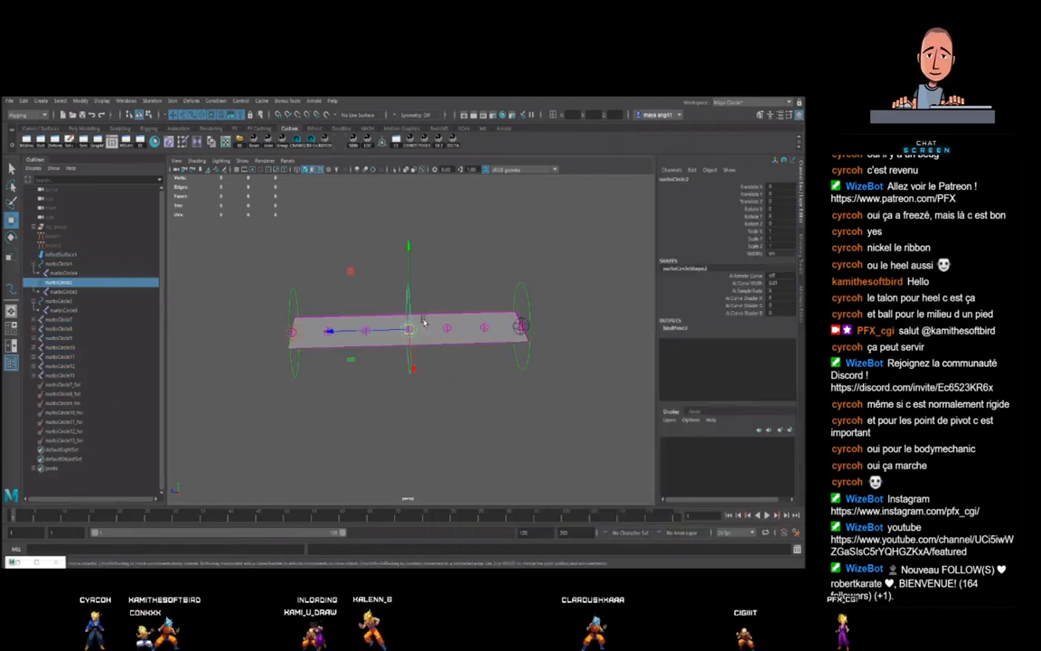
{"action": "mouse_move", "coordinate": [410, 268]}
{"action": "left_mouse_down"}
{"action": "mouse_move", "coordinate": [415, 223]}
{"action": "mouse_move", "coordinate": [415, 252]}
{"action": "left_mouse_up"}
{"action": "key", "text": "ctrl+z"}
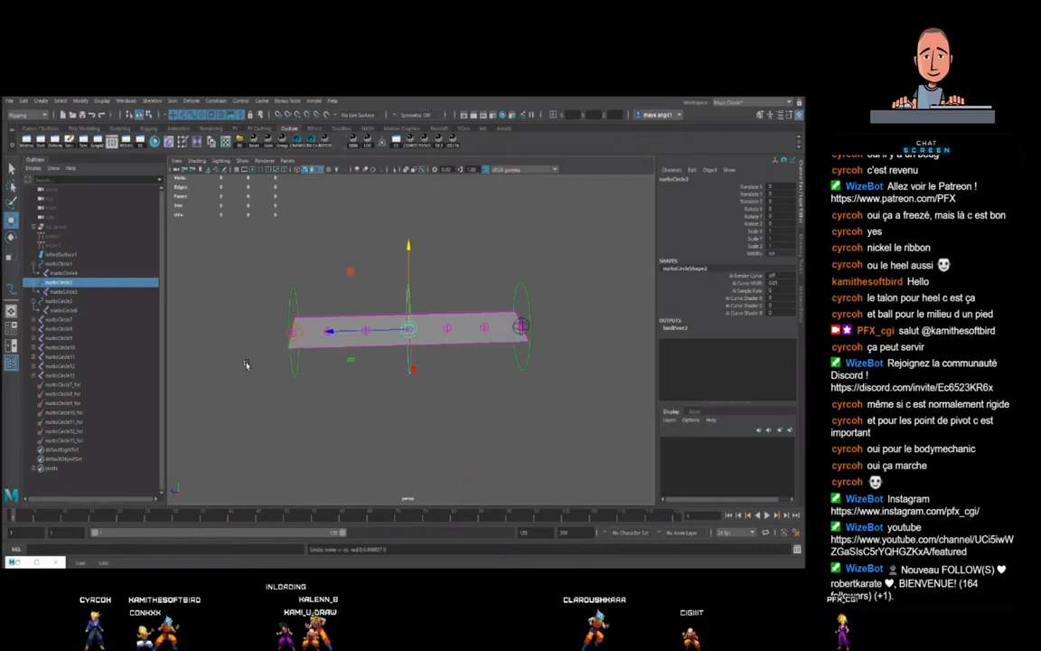
{"action": "left_click", "coordinate": [432, 343]}
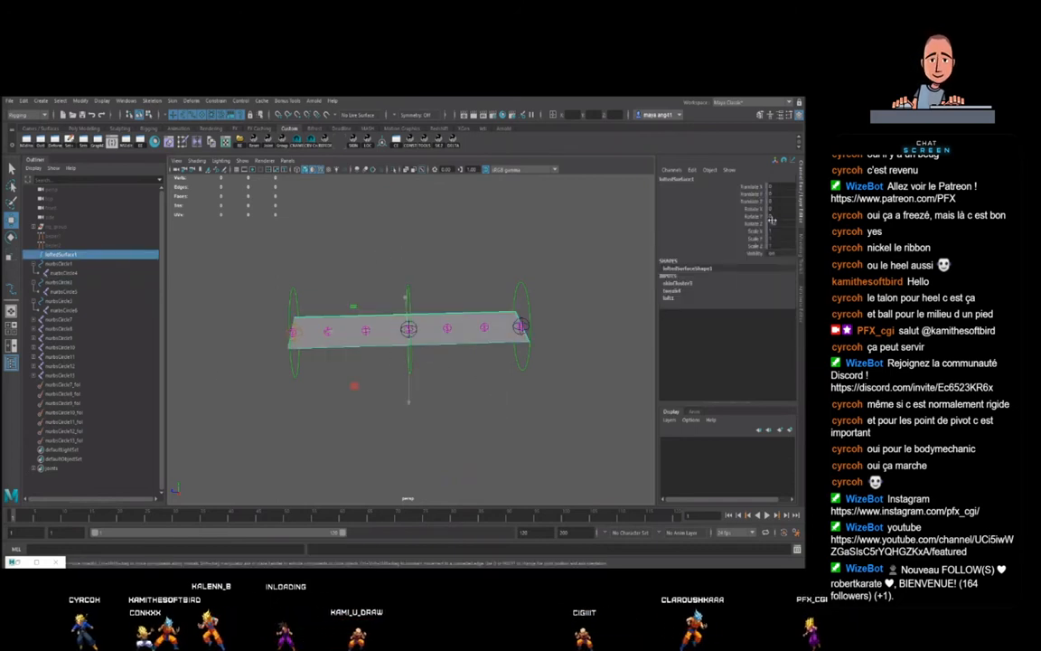
{"action": "left_click", "coordinate": [773, 223]}
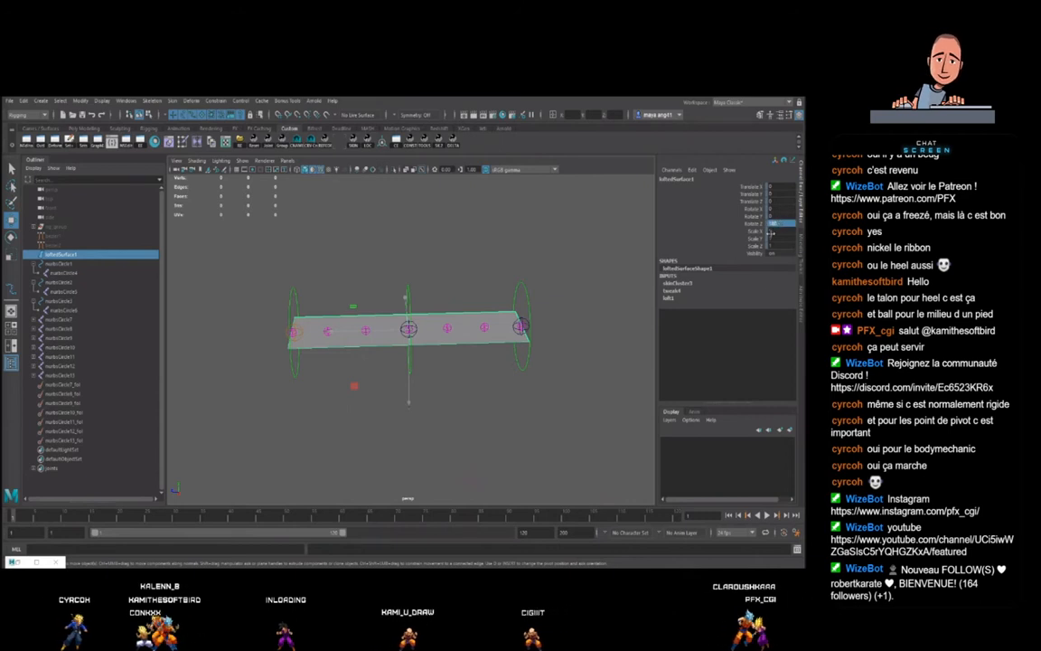
{"action": "left_click", "coordinate": [412, 297]}
{"action": "mouse_move", "coordinate": [413, 264]}
{"action": "left_mouse_down"}
{"action": "mouse_move", "coordinate": [414, 253]}
{"action": "mouse_move", "coordinate": [415, 267]}
{"action": "left_mouse_up"}
{"action": "key", "text": "ctrl+z"}
{"action": "left_click_drag", "start_coordinate": [436, 351], "coordinate": [472, 359], "text": "alt"}
{"action": "left_click_drag", "start_coordinate": [404, 281], "coordinate": [404, 269]}
{"action": "key", "text": "ctrl+z"}
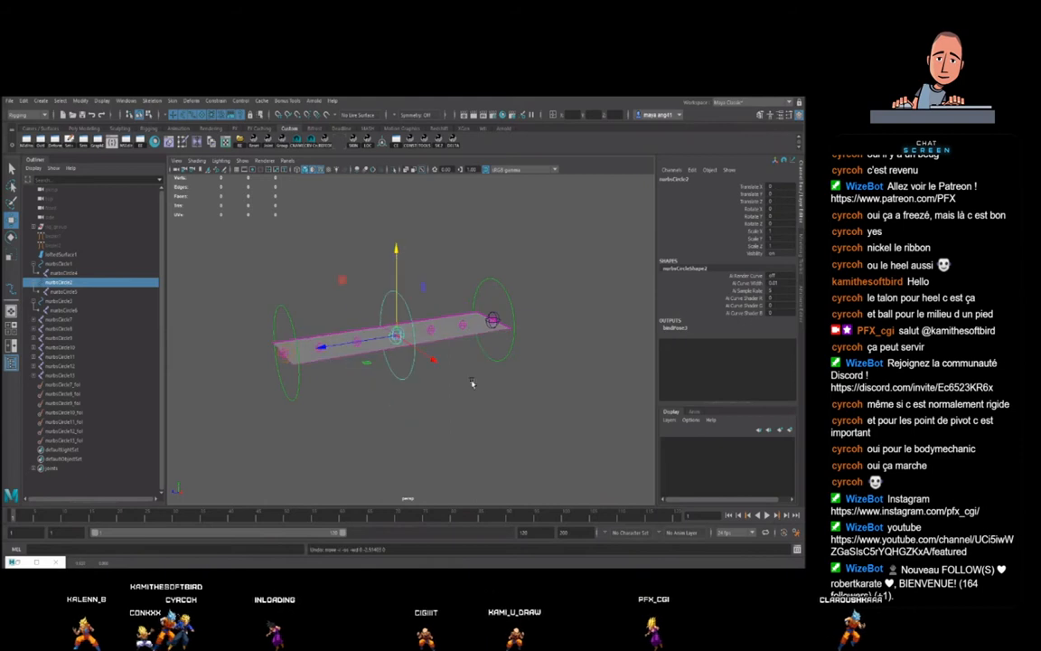
- Detach the skin from the lofted surface with its history deleted
{"action": "left_click_drag", "start_coordinate": [497, 363], "coordinate": [466, 349], "text": "alt"}
{"action": "left_click", "coordinate": [463, 338]}
{"action": "left_click", "coordinate": [172, 100]}
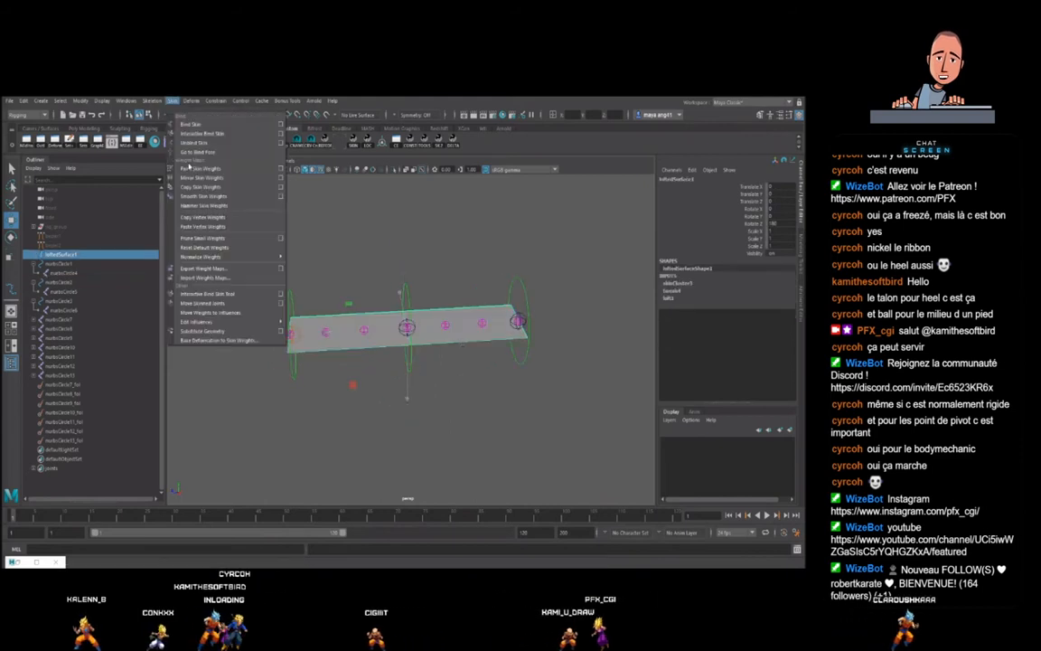
{"action": "left_click", "coordinate": [280, 143]}
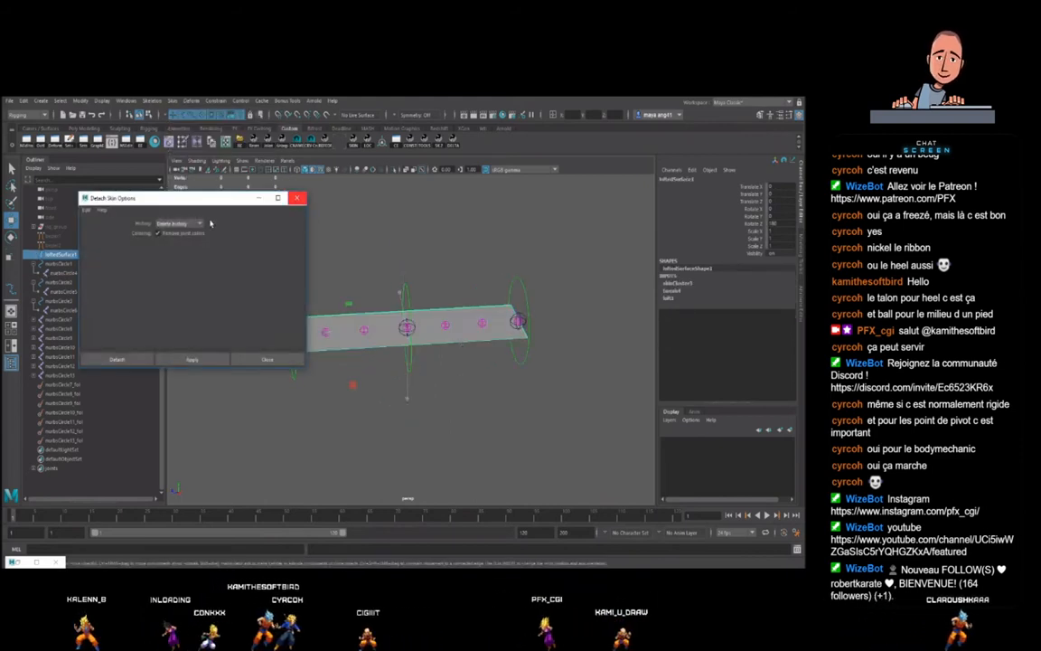
{"action": "left_click", "coordinate": [116, 358]}
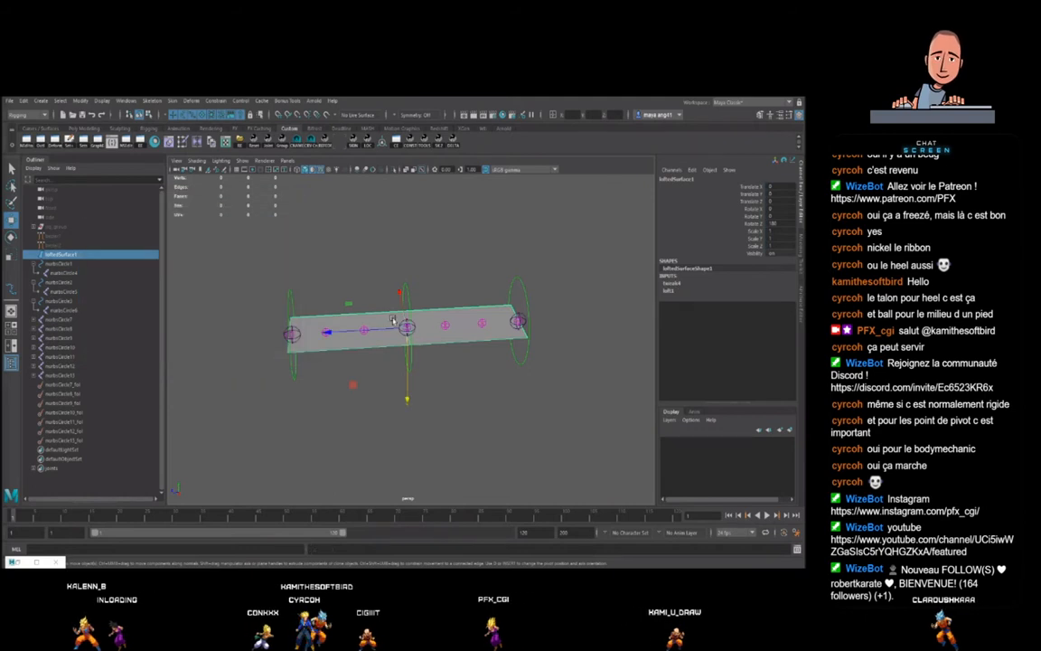
- Delete the follicles nurbsCircle7_fol to nurbsCircle13_fol
{"action": "left_click", "coordinate": [64, 385]}
{"action": "left_click", "coordinate": [88, 439], "text": "shift"}
{"action": "key", "text": "Delete"}
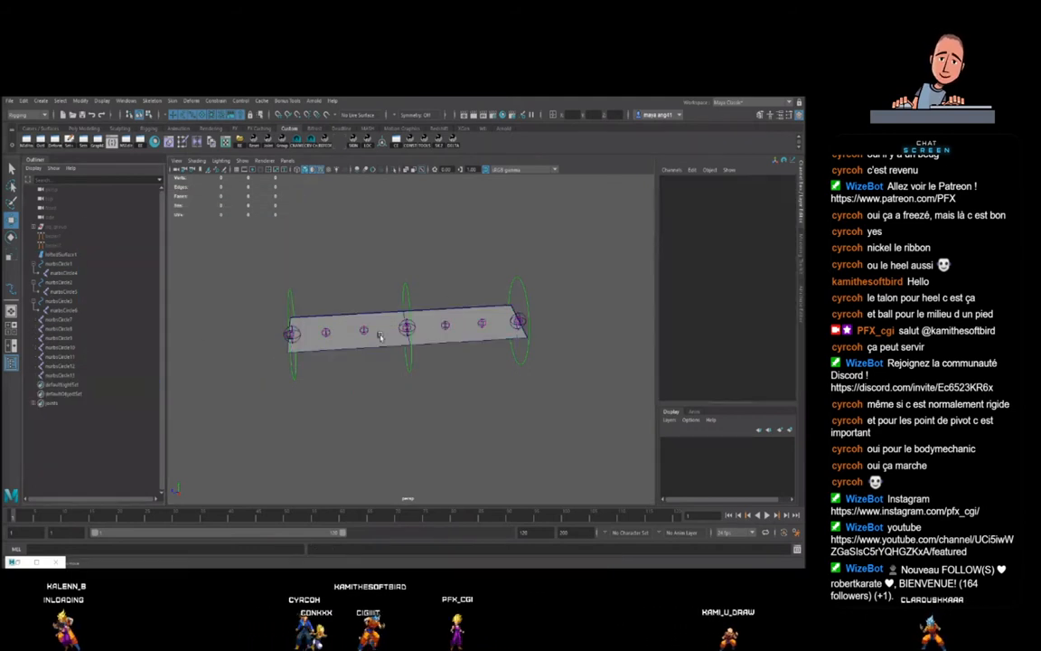
- Set the lofted surface's Rotate Z to 0
{"action": "left_click", "coordinate": [379, 338]}
{"action": "left_click", "coordinate": [777, 224]}
{"action": "type", "text": "0"}
{"action": "key", "text": "Return"}
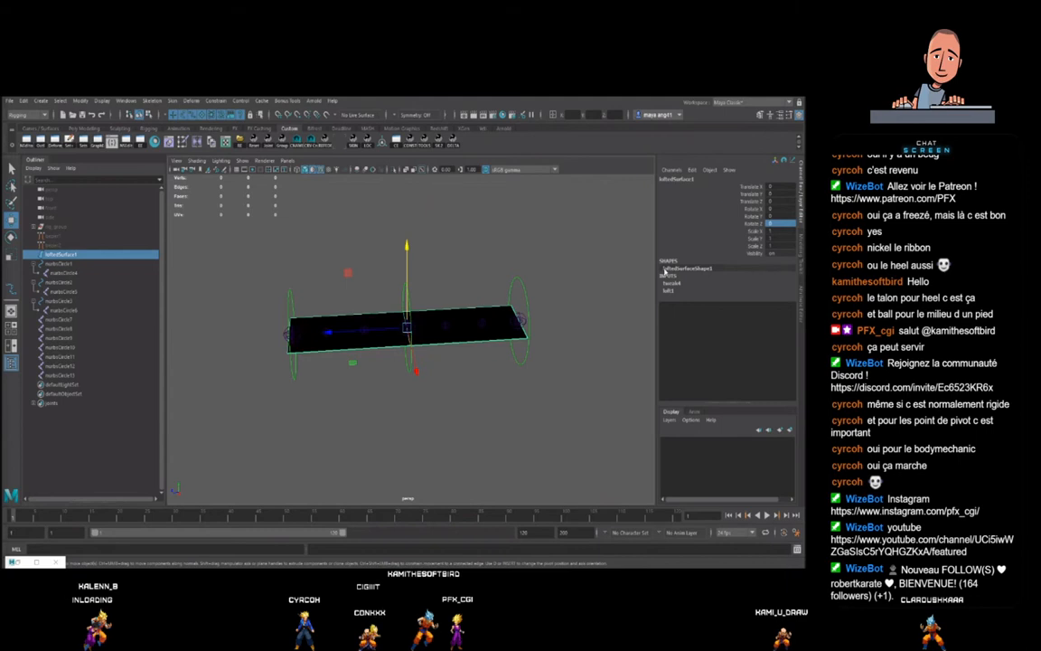
{"action": "left_click", "coordinate": [320, 170]}
{"action": "left_click", "coordinate": [419, 279]}
{"action": "left_click_drag", "start_coordinate": [419, 338], "coordinate": [375, 335], "text": "alt"}
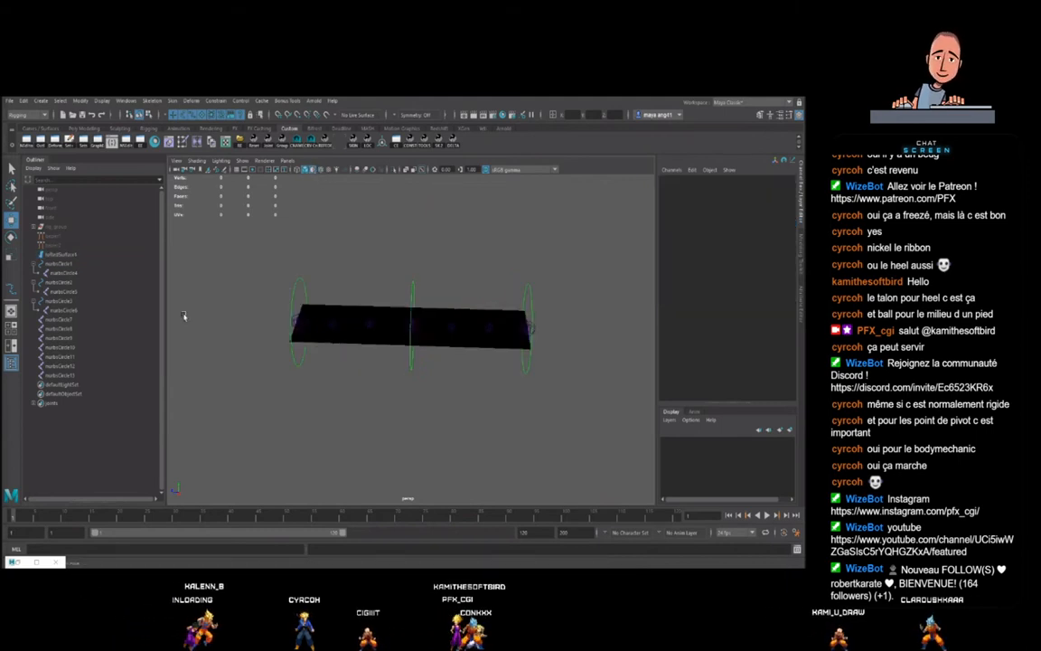
- Run the create_follicle script again on the lofted surface, selected first, and the small joints nurbsCircle7 to nurbsCircle13
{"action": "left_click", "coordinate": [366, 312]}
{"action": "left_click_drag", "start_coordinate": [86, 310], "coordinate": [63, 373]}
{"action": "left_click", "coordinate": [63, 375], "text": "ctrl"}
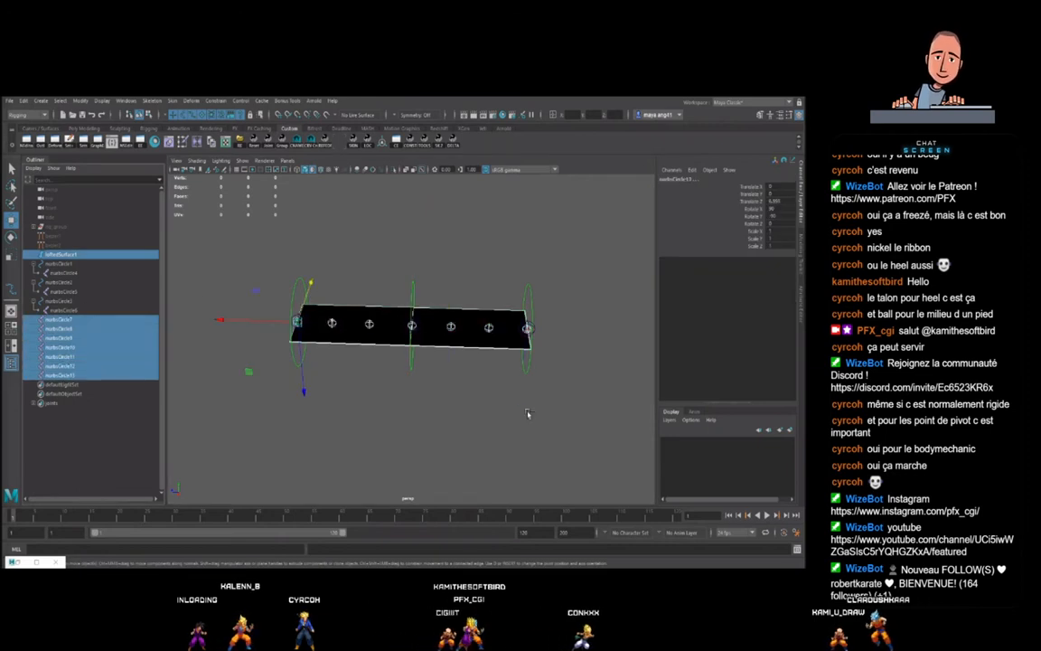
{"action": "left_click", "coordinate": [796, 550]}
{"action": "left_click", "coordinate": [578, 452]}
{"action": "key", "text": "ctrl+a"}
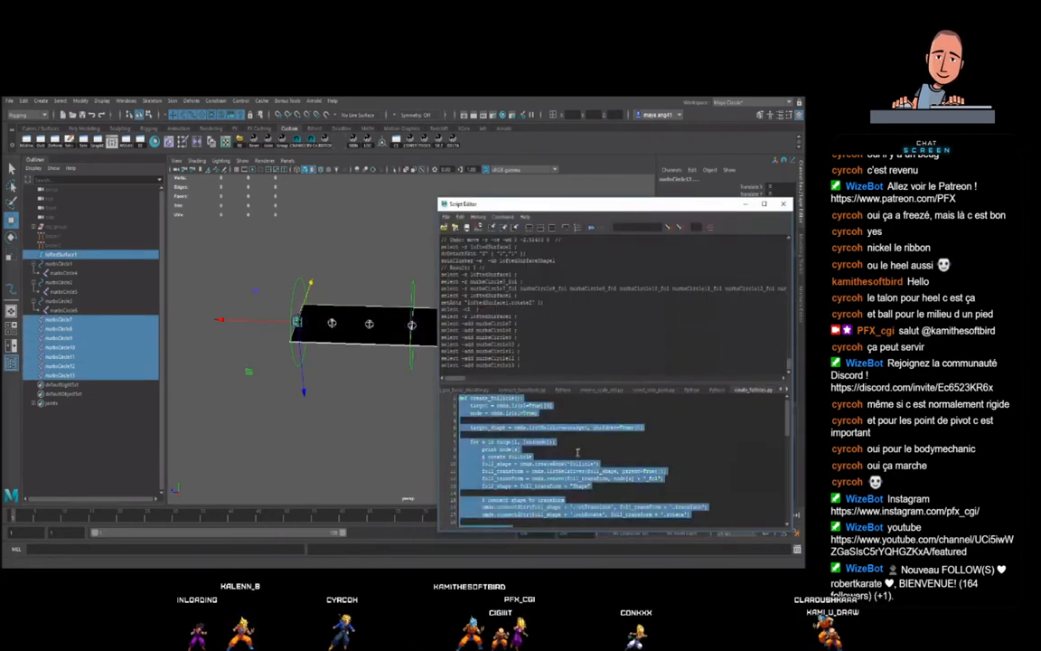
{"action": "key", "text": "ctrl+Return"}
{"action": "left_click", "coordinate": [744, 203]}
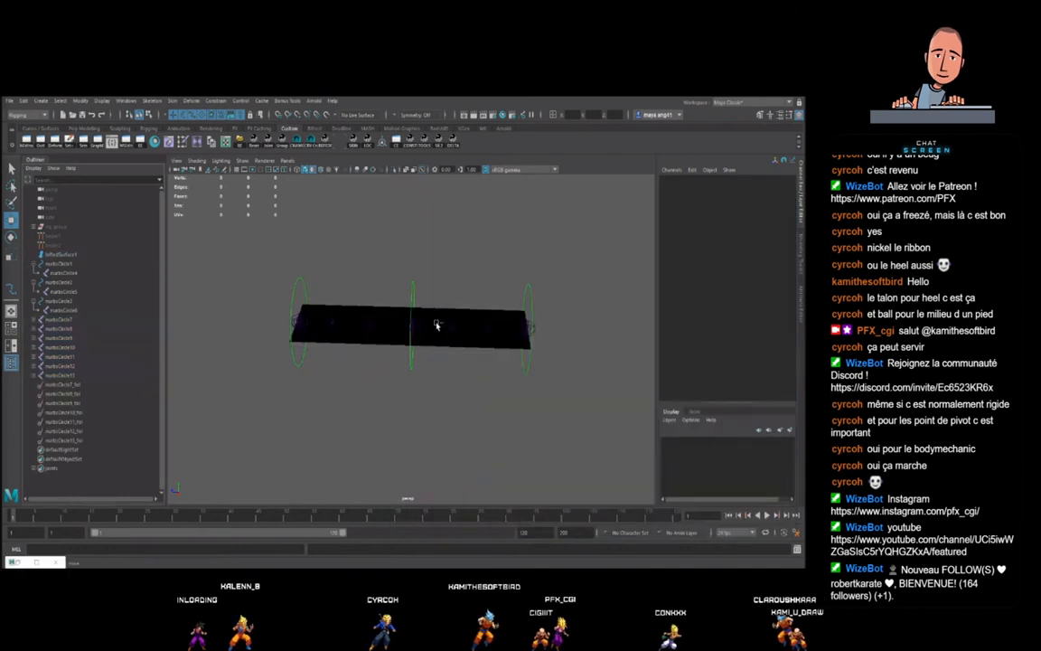
- Bind the lofted surface's skin to the three large joints at the ribbon's ends and middle
{"action": "left_click", "coordinate": [301, 326]}
{"action": "left_click", "coordinate": [415, 323], "text": "shift"}
{"action": "left_click", "coordinate": [526, 327], "text": "shift"}
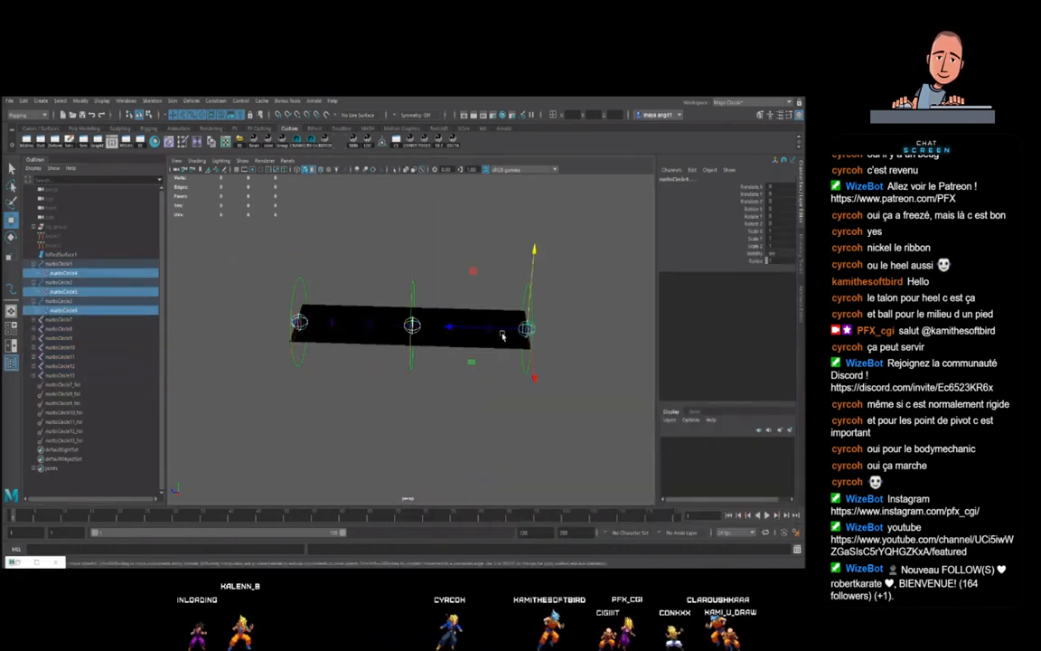
{"action": "left_click", "coordinate": [502, 337], "text": "shift"}
{"action": "left_click", "coordinate": [173, 101]}
{"action": "left_click", "coordinate": [192, 124]}
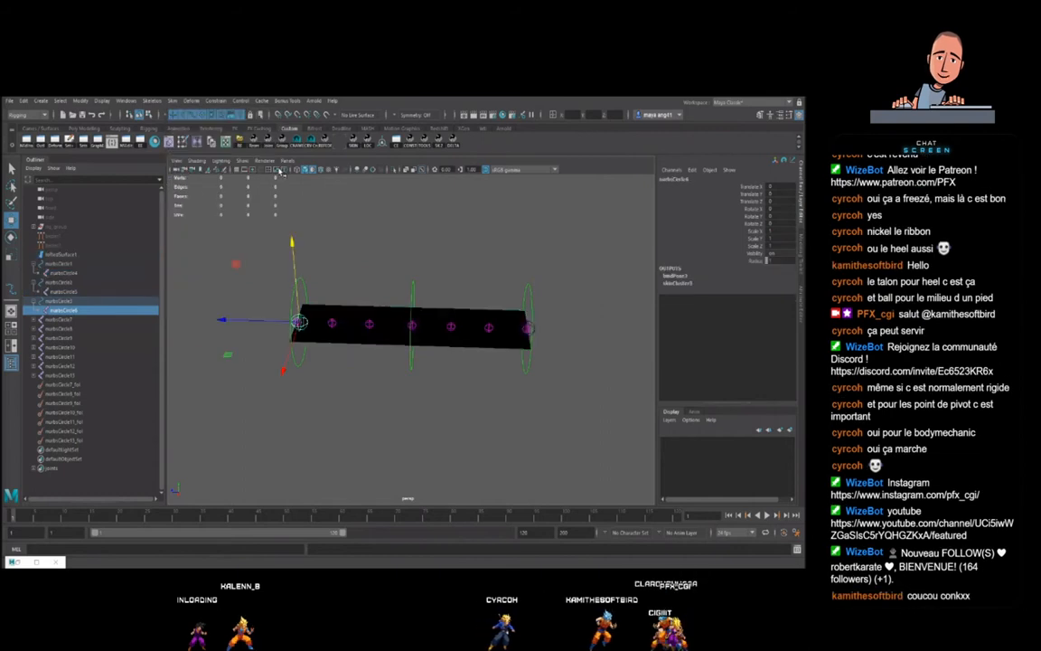
- Test the new skinning by raising the middle control circle, and undo the move
{"action": "left_click", "coordinate": [409, 290]}
{"action": "left_click_drag", "start_coordinate": [413, 267], "coordinate": [414, 190]}
{"action": "left_click_drag", "start_coordinate": [497, 332], "coordinate": [414, 258], "text": "alt"}
{"action": "key", "text": "ctrl+z"}
{"action": "left_click_drag", "start_coordinate": [390, 334], "coordinate": [380, 321], "text": "alt"}
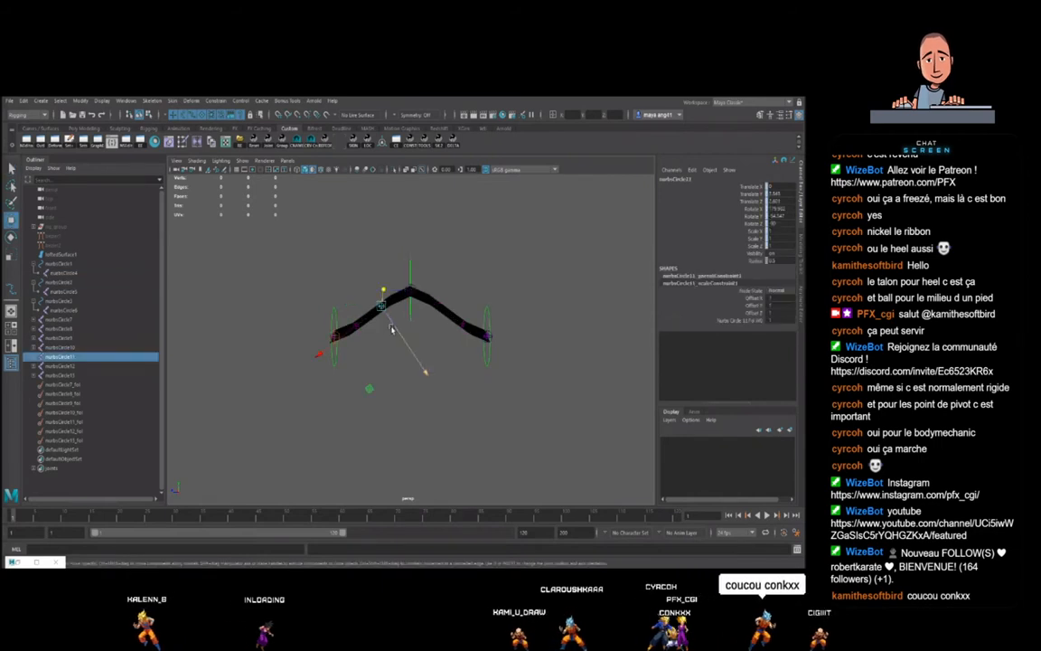
{"action": "key", "text": "ctrl+z"}
{"action": "key", "text": "ctrl+z"}
{"action": "middle_click_drag", "start_coordinate": [416, 356], "coordinate": [423, 349], "text": "alt"}
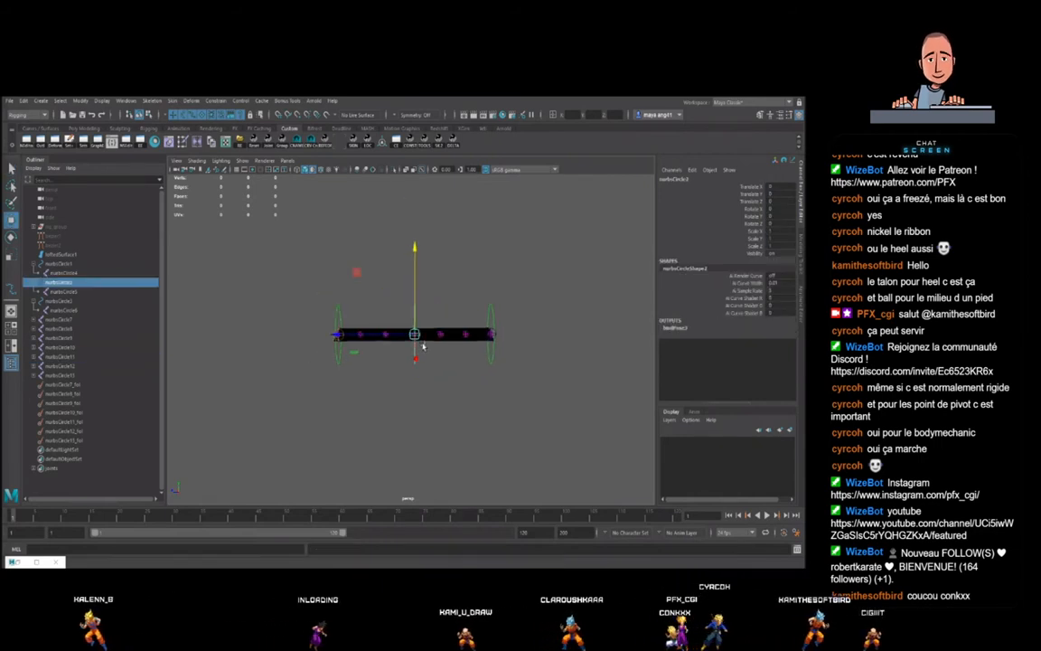
{"action": "right_click_drag", "start_coordinate": [423, 349], "coordinate": [421, 367], "text": "alt"}
{"action": "left_click_drag", "start_coordinate": [434, 378], "coordinate": [488, 361], "text": "alt"}
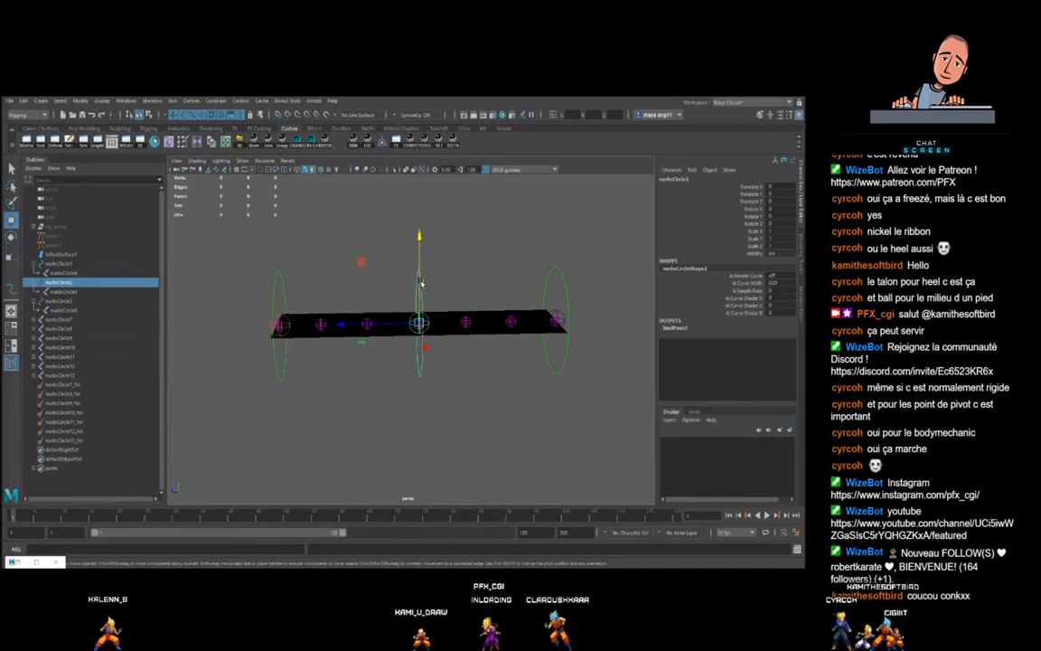
- Raise the middle control circle to bend the ribbon and check the orientation of the neighbouring small joint nurbsCircle11
{"action": "left_click_drag", "start_coordinate": [422, 271], "coordinate": [390, 257]}
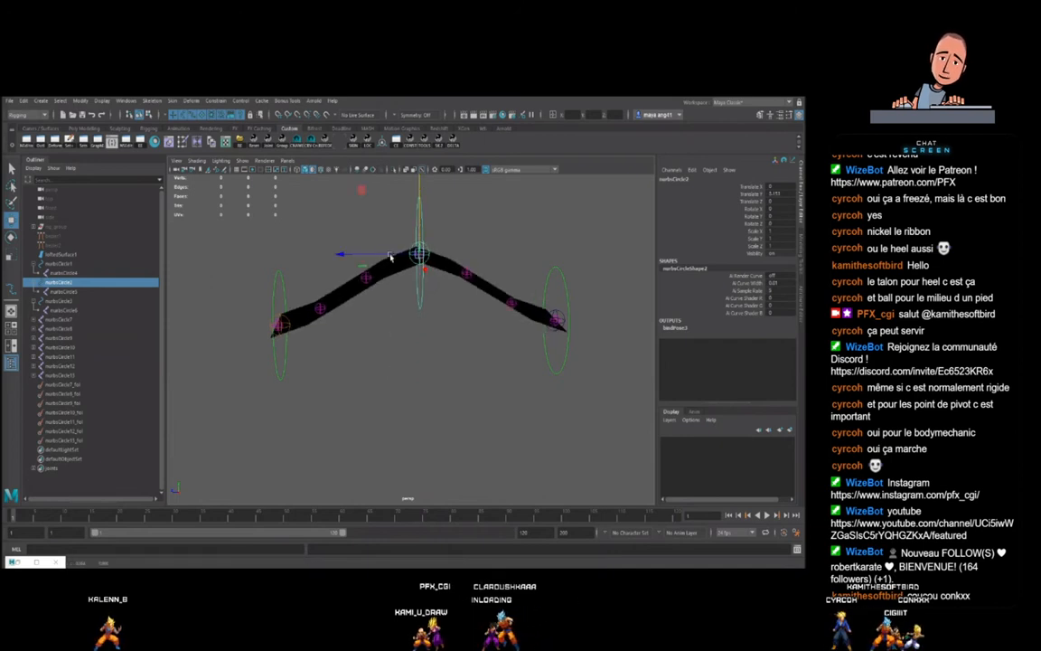
{"action": "left_click", "coordinate": [365, 276]}
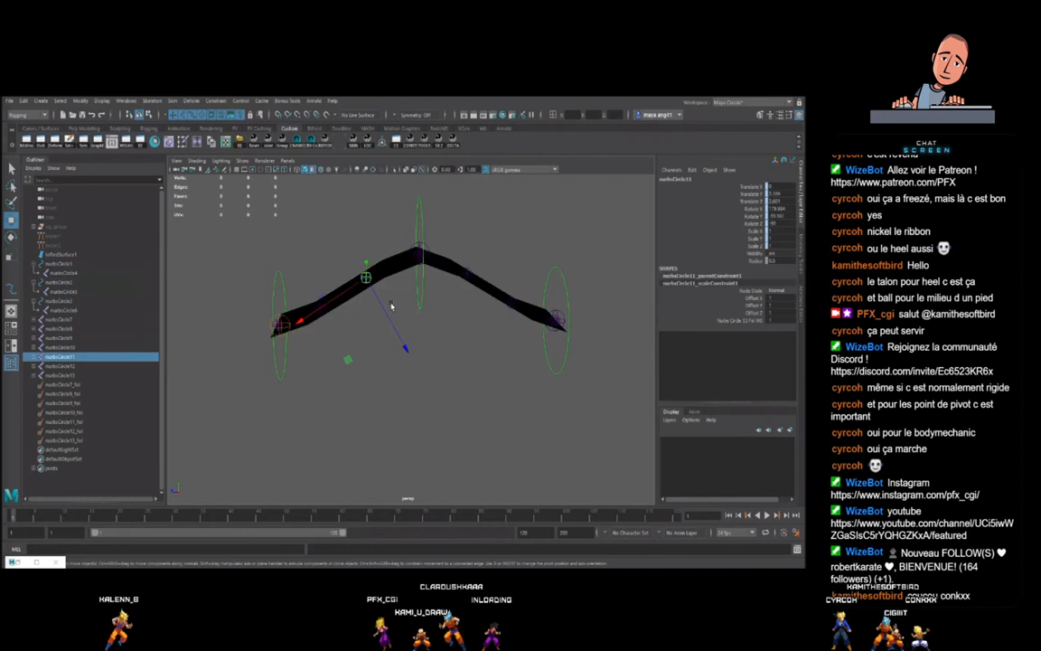
{"action": "left_click_drag", "start_coordinate": [372, 297], "coordinate": [333, 301]}
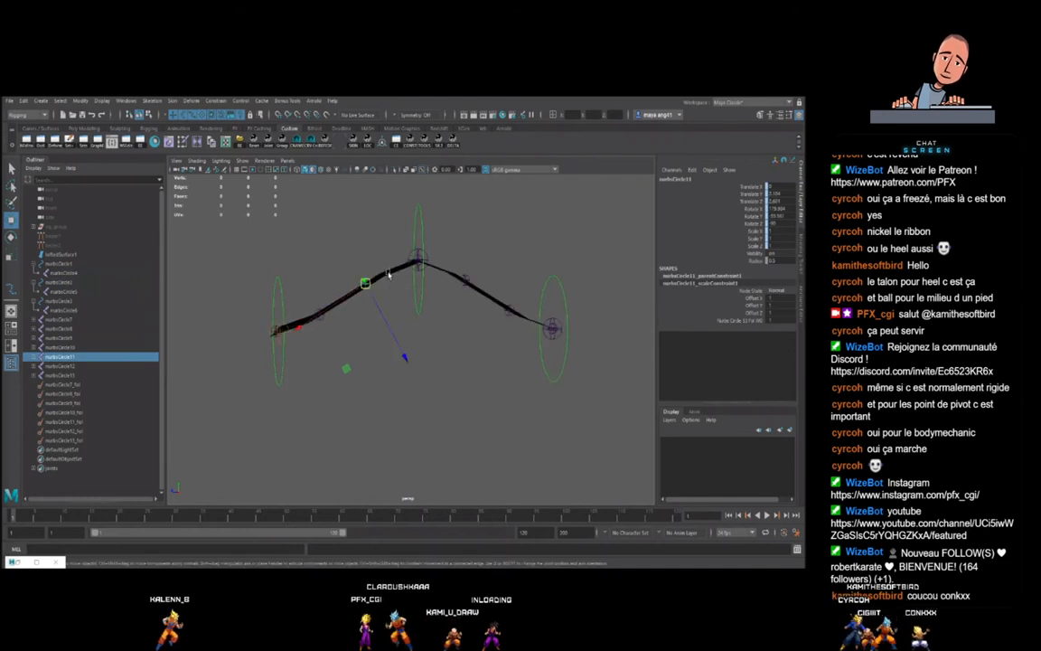
{"action": "middle_click_drag", "start_coordinate": [379, 307], "coordinate": [395, 312], "text": "alt"}
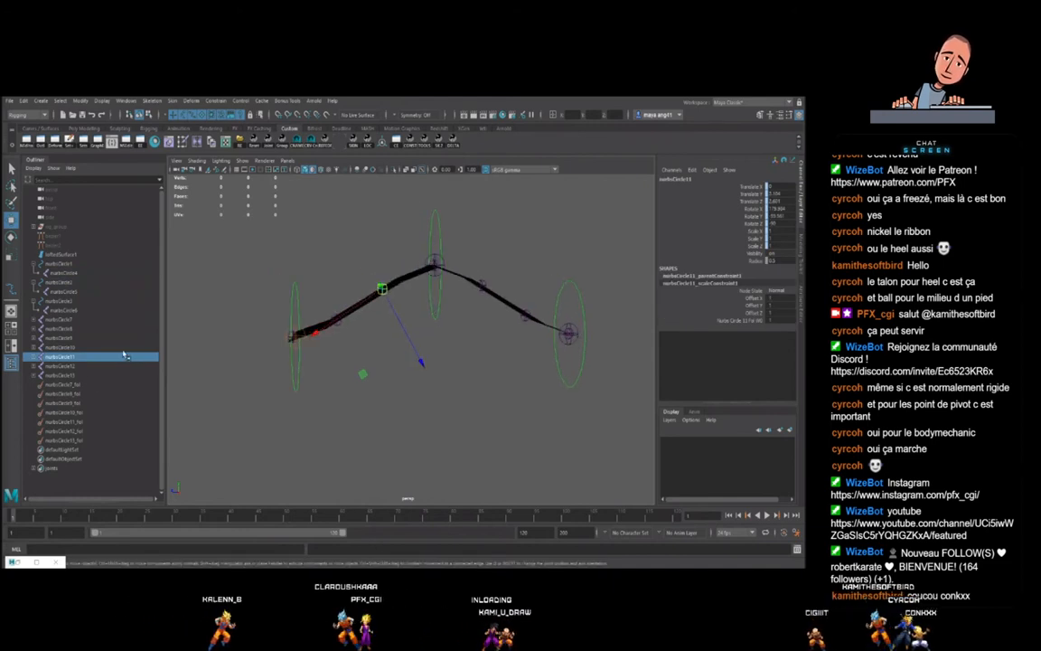
- Inspect the nurbsCircle11_fol follicle up close and how it sits on the bent ribbon surface
{"action": "left_click", "coordinate": [77, 402]}
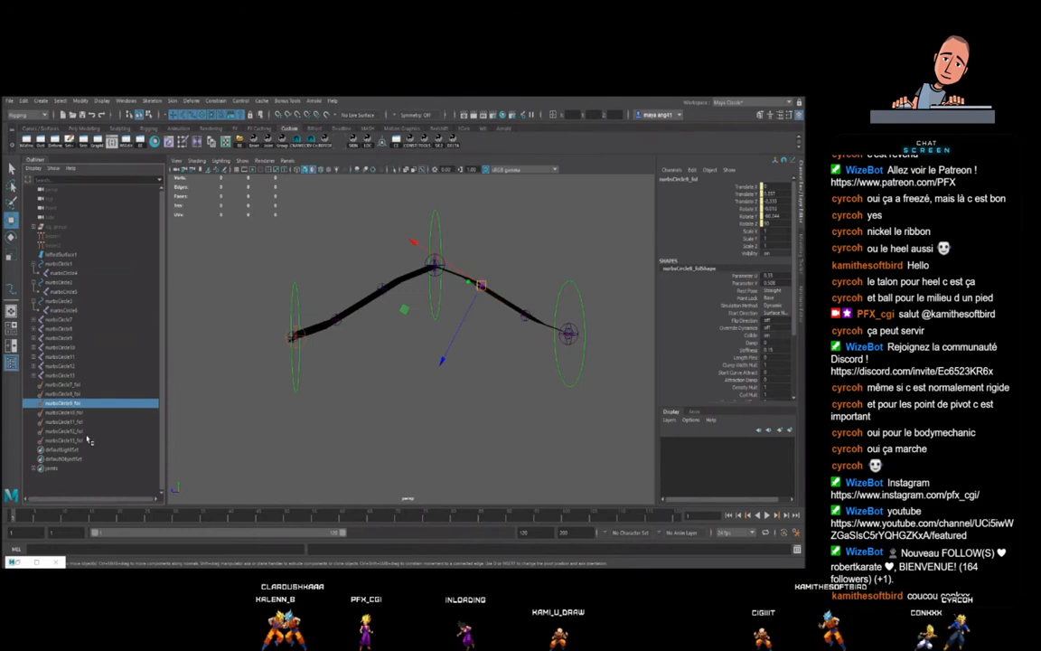
{"action": "left_click", "coordinate": [72, 421]}
{"action": "key", "text": "f"}
{"action": "left_click_drag", "start_coordinate": [404, 357], "coordinate": [460, 400], "text": "alt"}
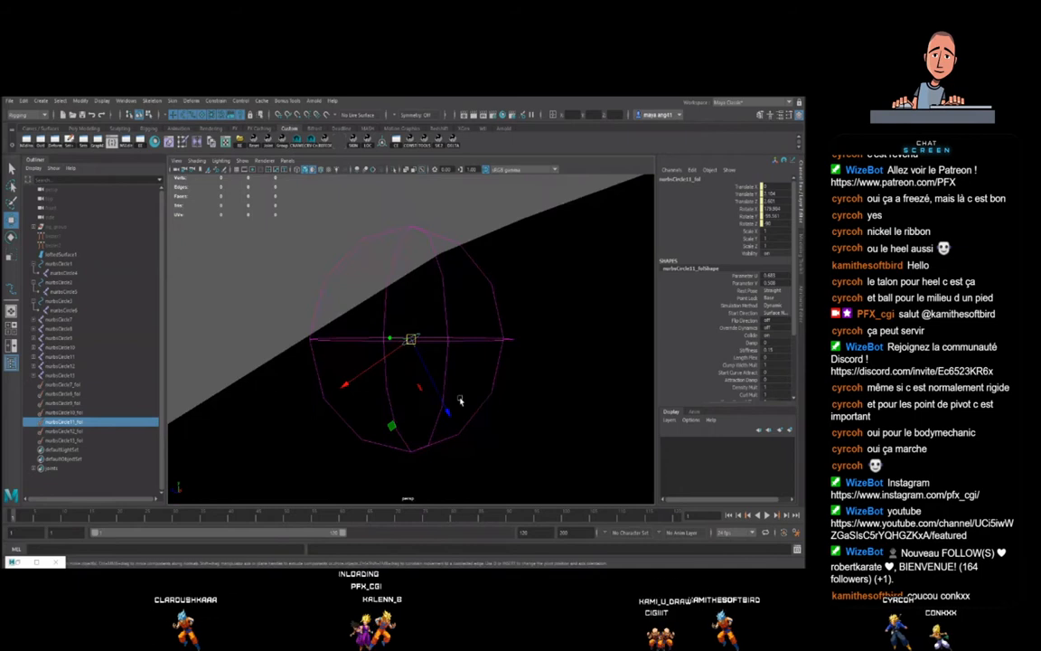
{"action": "scroll", "coordinate": [370, 317], "scroll_direction": "down", "scroll_amount": 3}
{"action": "left_click", "coordinate": [312, 322]}
{"action": "left_click_drag", "start_coordinate": [312, 321], "coordinate": [423, 359], "text": "alt"}
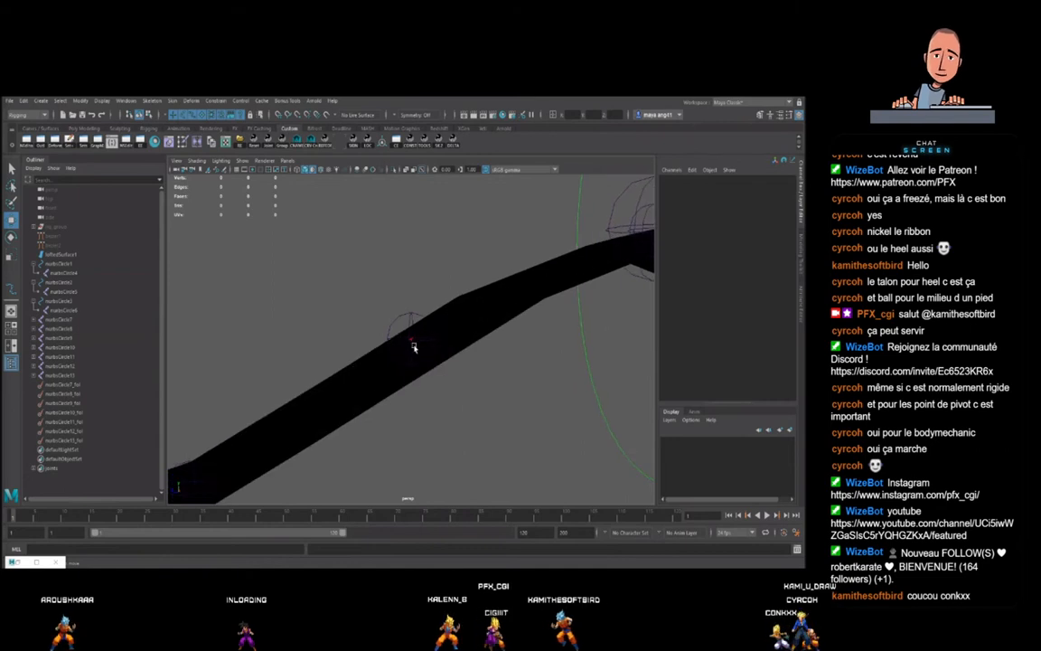
{"action": "scroll", "coordinate": [460, 407], "scroll_direction": "down", "scroll_amount": 5}
{"action": "left_click", "coordinate": [483, 256]}
{"action": "scroll", "coordinate": [488, 286], "scroll_direction": "down", "scroll_amount": 3}
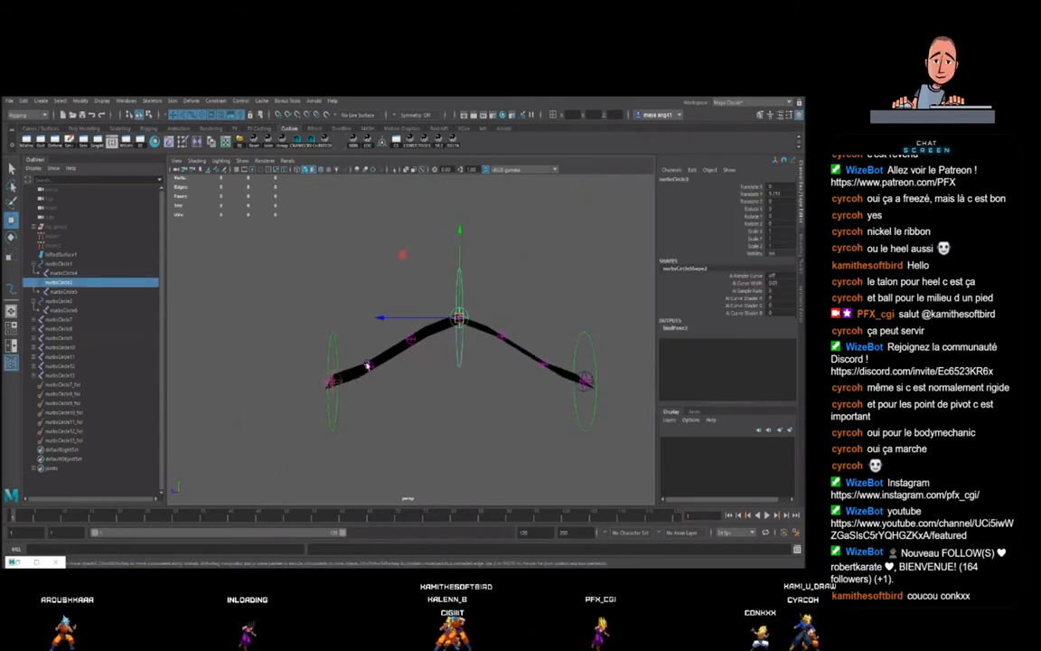
- Reset the middle control circle's Translate Y to 0 so the ribbon is straight
{"action": "scroll", "coordinate": [411, 345], "scroll_direction": "down", "scroll_amount": 4}
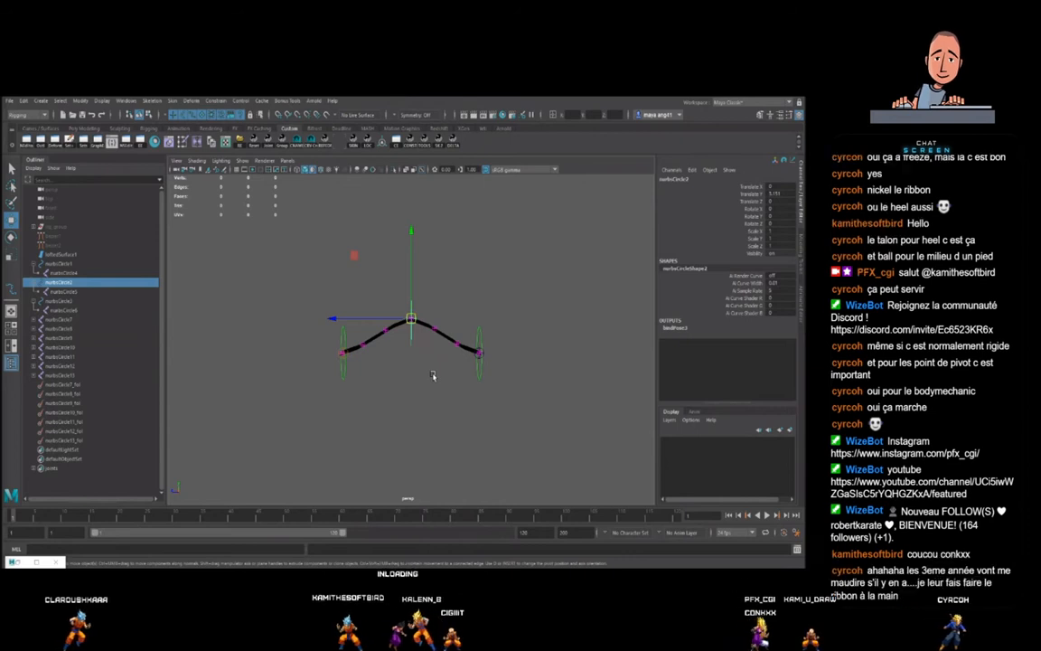
{"action": "scroll", "coordinate": [432, 373], "scroll_direction": "up", "scroll_amount": 3}
{"action": "left_click", "coordinate": [777, 193]}
{"action": "type", "text": "0"}
{"action": "key", "text": "Return"}
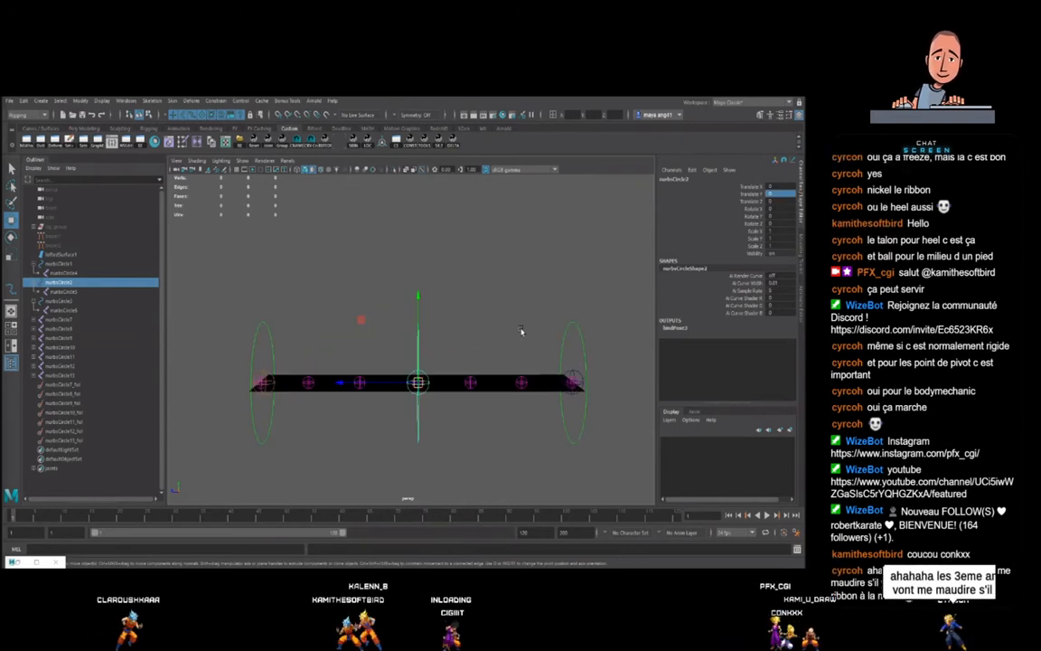
- Test the ribbon's bending by moving the middle control circle, and undo each move
{"action": "scroll", "coordinate": [446, 344], "scroll_direction": "down", "scroll_amount": 4}
{"action": "left_click_drag", "start_coordinate": [446, 345], "coordinate": [444, 376], "text": "alt"}
{"action": "left_click", "coordinate": [471, 415]}
{"action": "left_click", "coordinate": [413, 334]}
{"action": "left_click_drag", "start_coordinate": [415, 311], "coordinate": [526, 327]}
{"action": "key", "text": "ctrl+z"}
{"action": "left_click", "coordinate": [497, 413]}
{"action": "left_click", "coordinate": [505, 314]}
{"action": "left_click", "coordinate": [503, 318]}
{"action": "left_click_drag", "start_coordinate": [434, 335], "coordinate": [419, 294], "text": "alt"}
{"action": "left_click", "coordinate": [405, 334]}
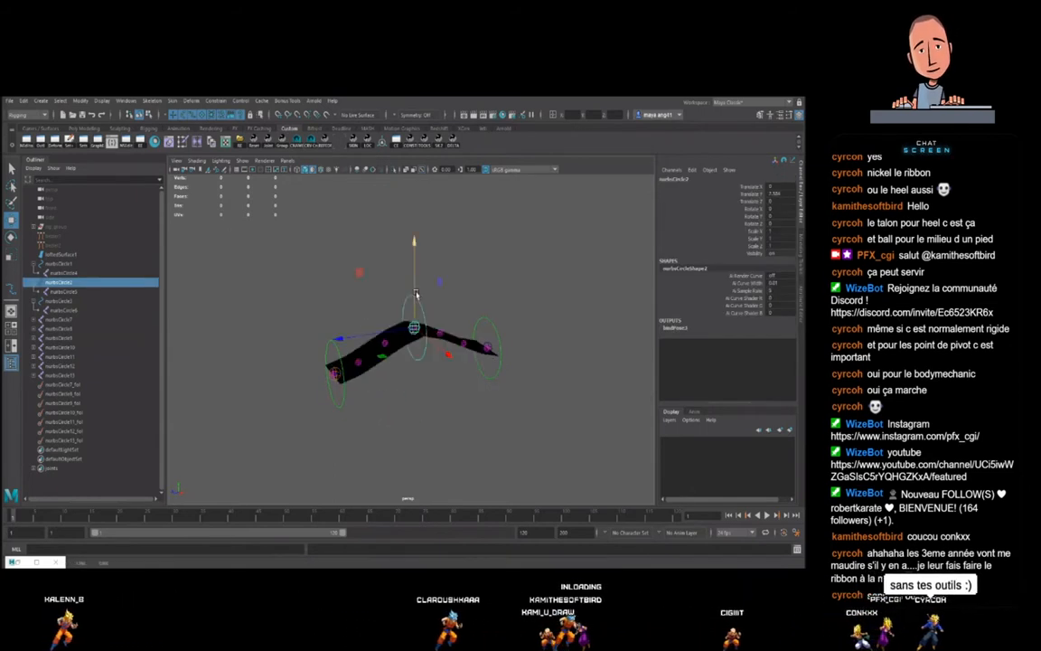
{"action": "key", "text": "ctrl+z"}
- Create a square control curve at the position of each of the three control circles
{"action": "left_click_drag", "start_coordinate": [423, 379], "coordinate": [459, 386], "text": "alt"}
{"action": "left_click_drag", "start_coordinate": [320, 328], "coordinate": [542, 336]}
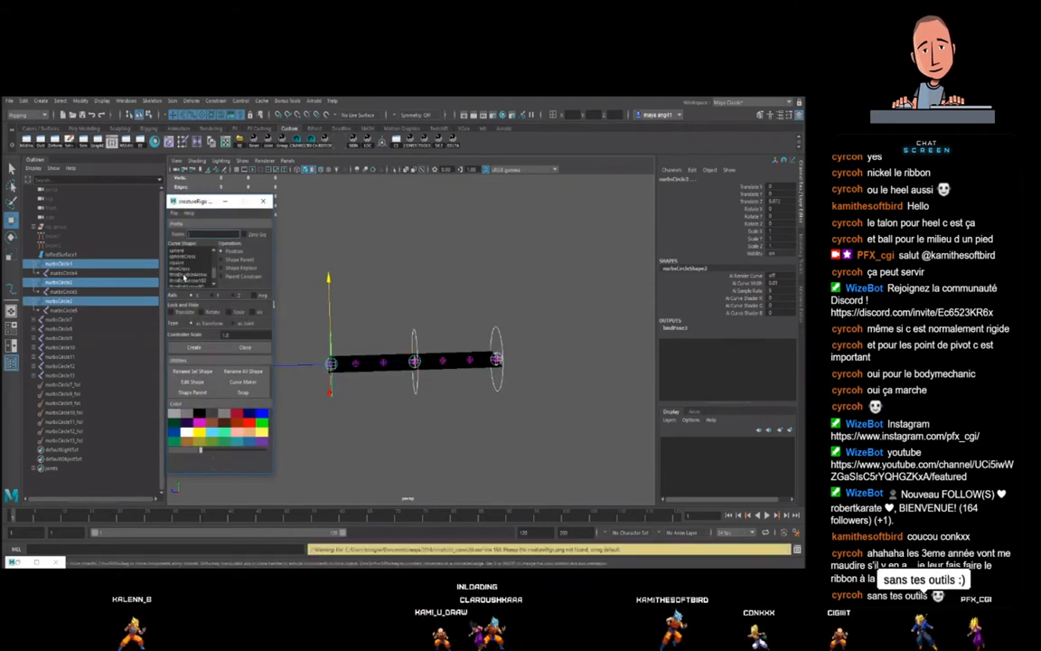
{"action": "left_click", "coordinate": [188, 262]}
{"action": "left_click", "coordinate": [194, 347]}
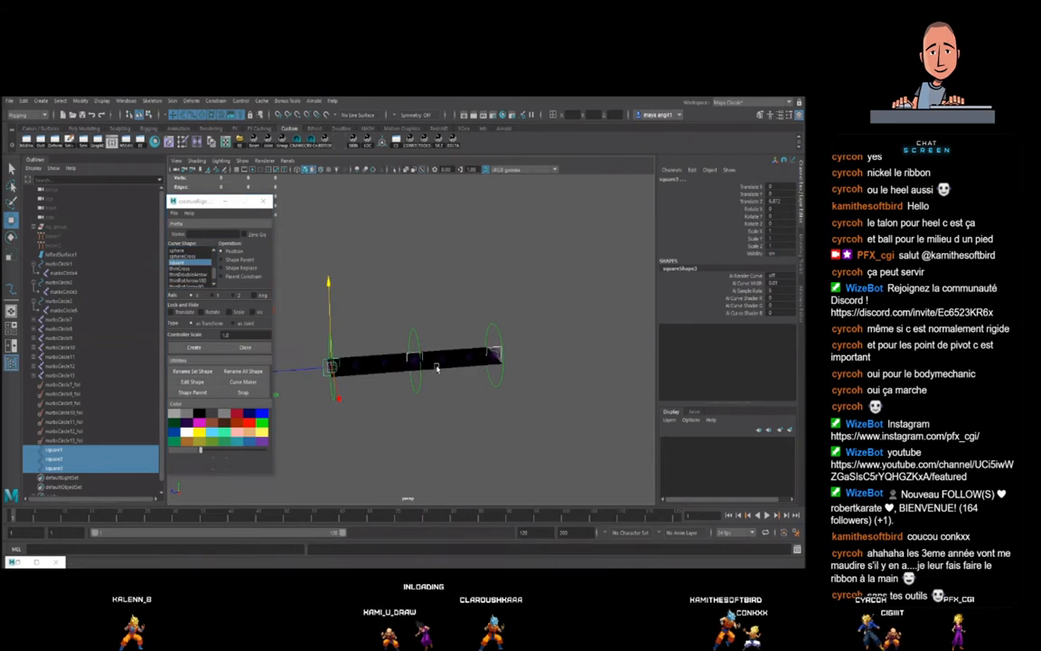
- Scale up and rotate the three squares' control points so they frame the circles across the ribbon
{"action": "scroll", "coordinate": [437, 367], "scroll_direction": "down", "scroll_amount": 3}
{"action": "key", "text": "F8"}
{"action": "left_click_drag", "start_coordinate": [519, 312], "coordinate": [330, 403]}
{"action": "key", "text": "r"}
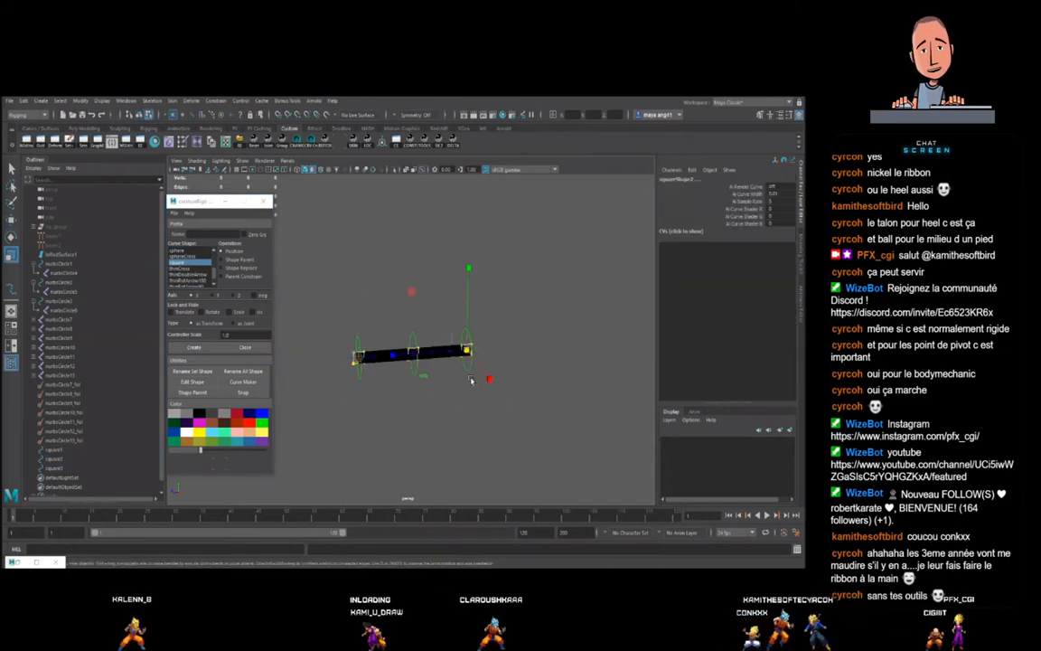
{"action": "left_click_drag", "start_coordinate": [467, 350], "coordinate": [525, 395]}
{"action": "key", "text": "e"}
{"action": "key", "text": "Return"}
{"action": "left_click_drag", "start_coordinate": [495, 343], "coordinate": [316, 242], "text": "alt"}
{"action": "key", "text": "r"}
{"action": "key", "text": "F8"}
{"action": "left_click", "coordinate": [495, 394]}
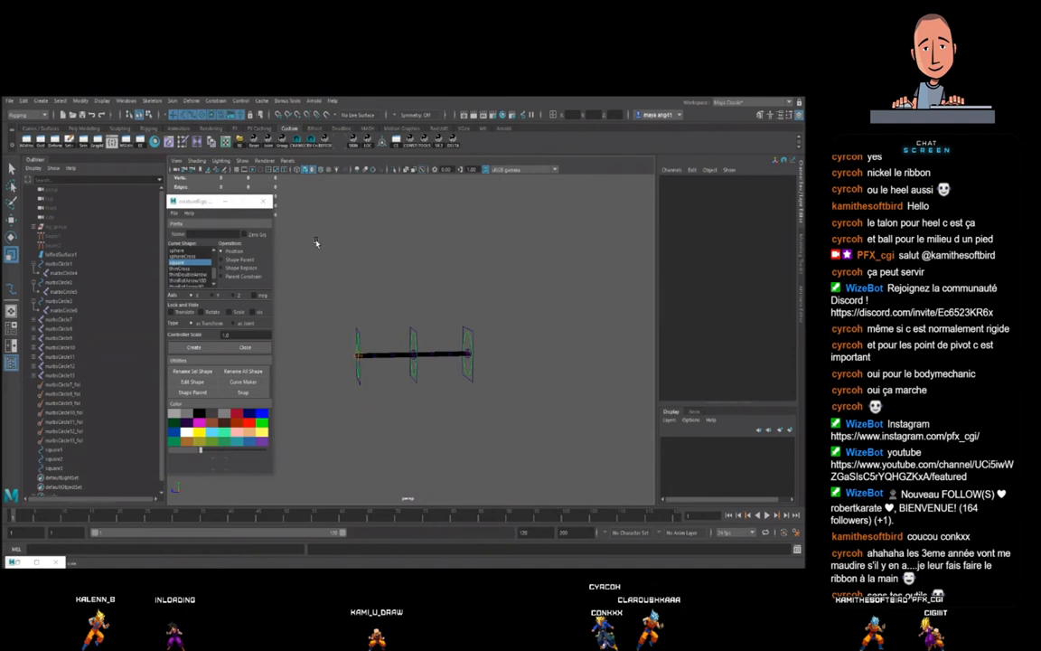
{"action": "left_click", "coordinate": [263, 201]}
- Colour the three square controls red
{"action": "left_click_drag", "start_coordinate": [528, 372], "coordinate": [483, 363], "text": "alt"}
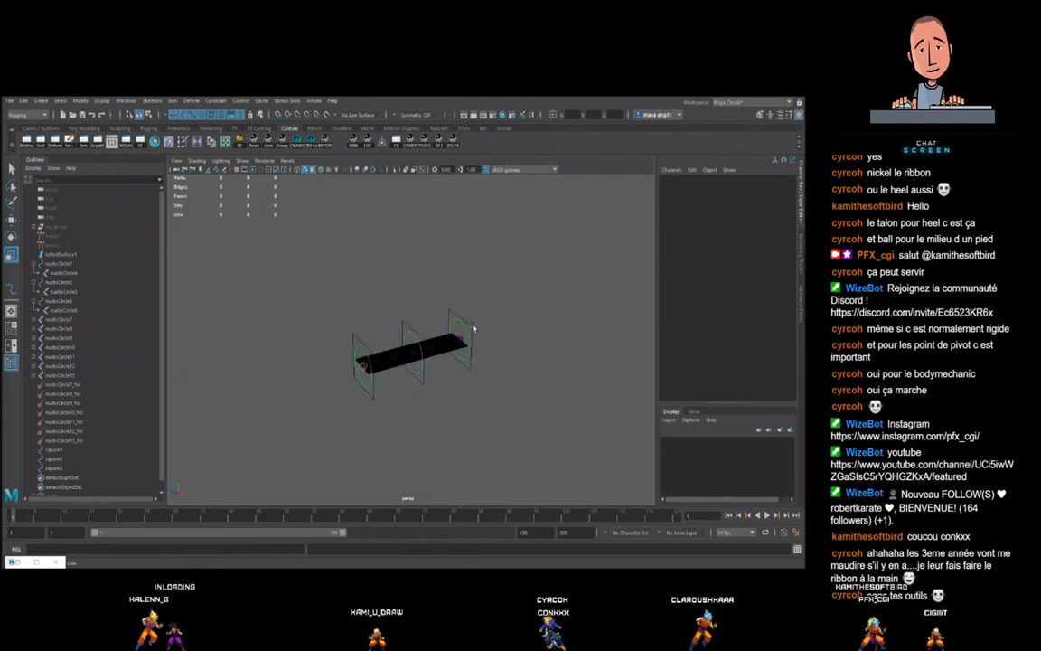
{"action": "left_click", "coordinate": [472, 328]}
{"action": "left_click", "coordinate": [403, 326], "text": "shift"}
{"action": "left_click", "coordinate": [355, 338], "text": "shift"}
{"action": "scroll", "coordinate": [453, 391], "scroll_direction": "up", "scroll_amount": 4}
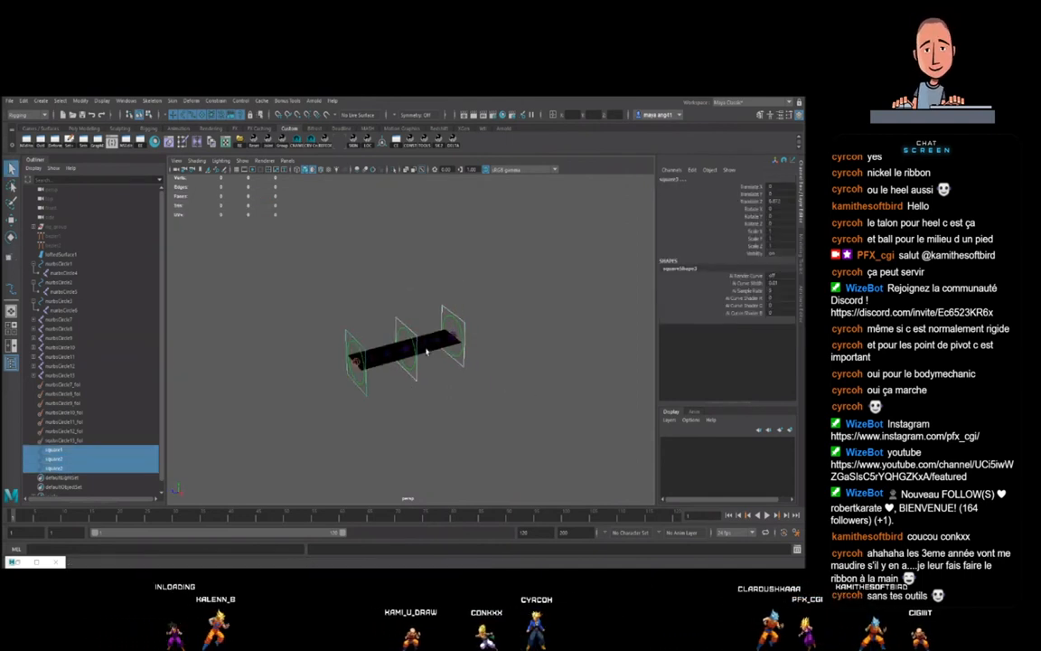
{"action": "left_click", "coordinate": [311, 145]}
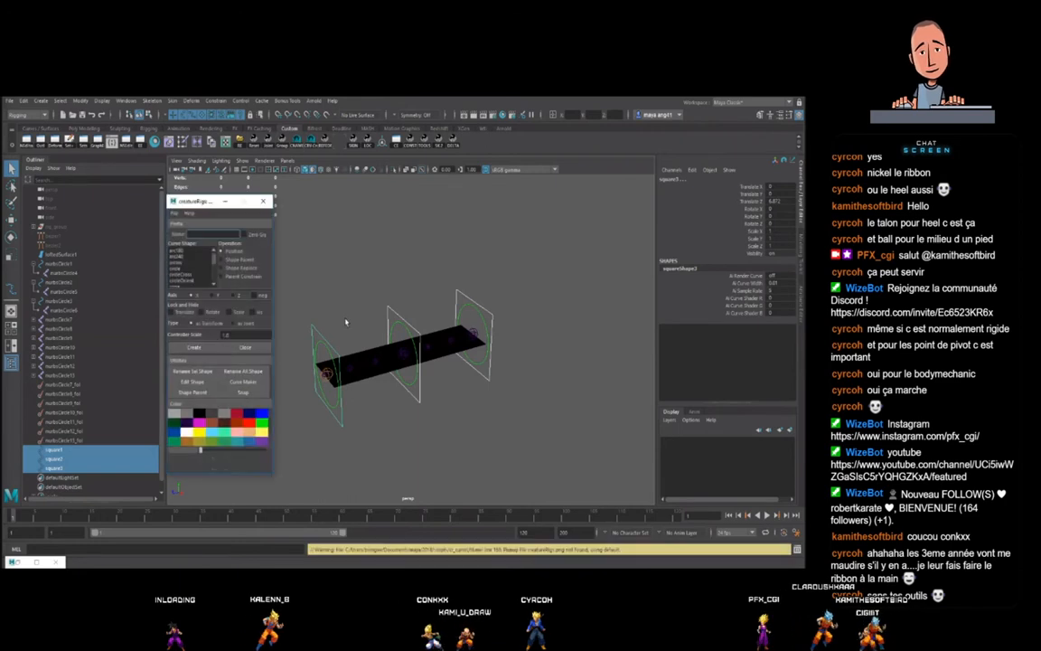
{"action": "left_click", "coordinate": [251, 423]}
{"action": "left_click", "coordinate": [397, 424]}
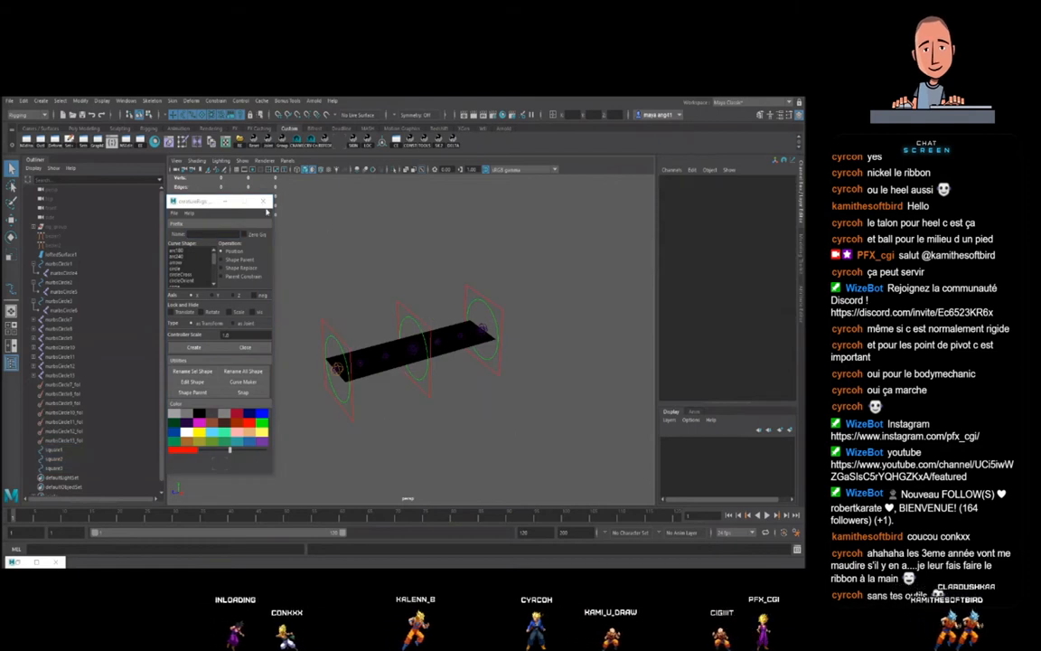
{"action": "left_click", "coordinate": [263, 202]}
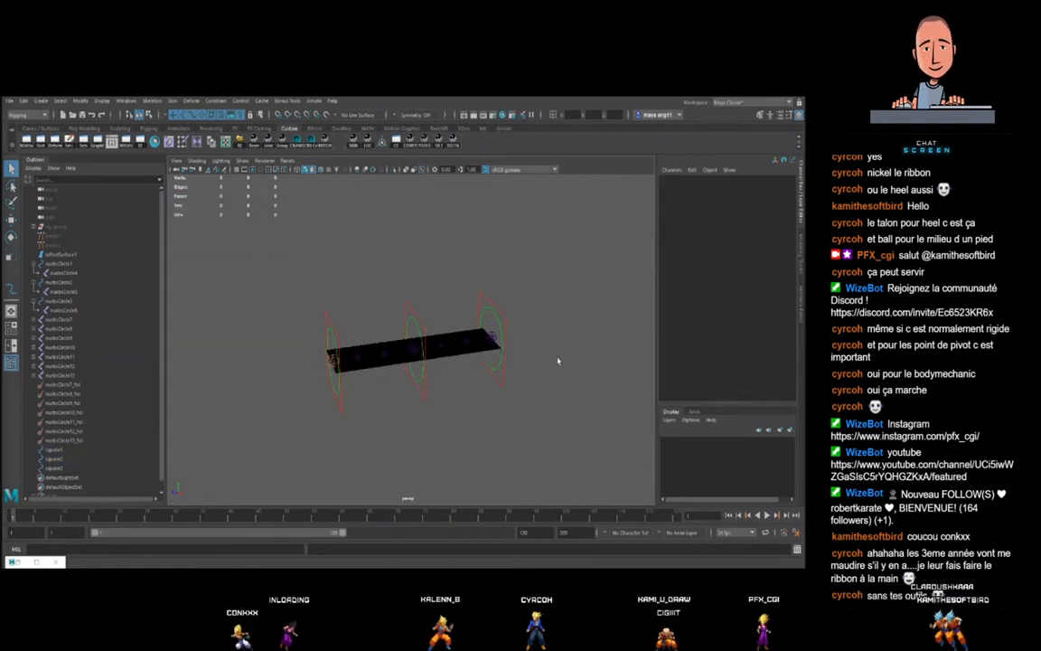
- Examine the connections of the nurbsCircle10_fol follicle in the Node Editor
{"action": "left_click_drag", "start_coordinate": [456, 383], "coordinate": [433, 371], "text": "alt"}
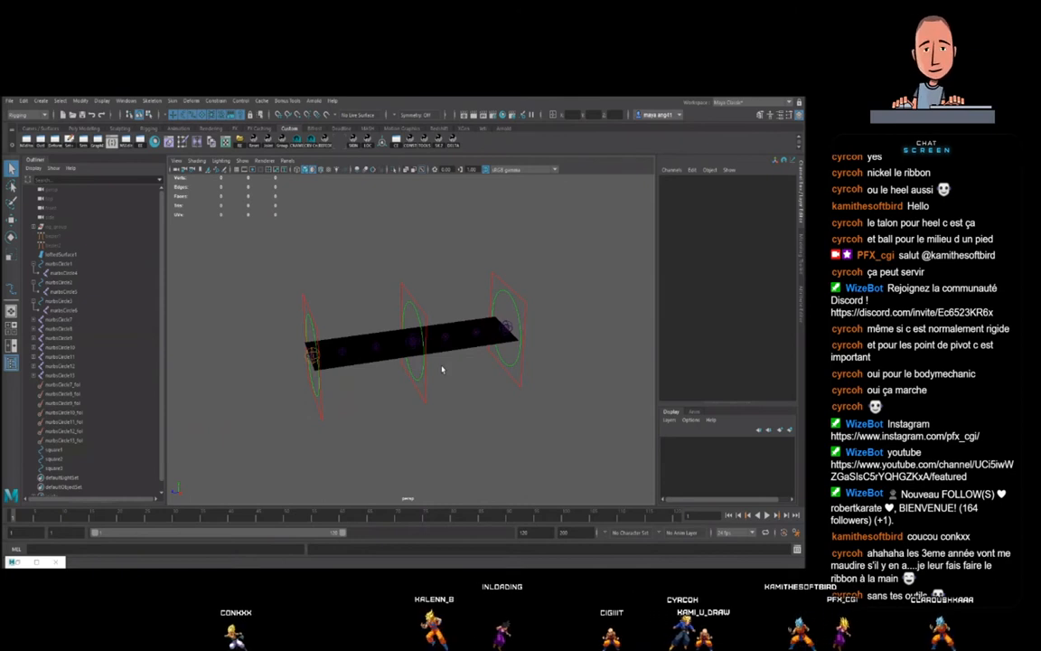
{"action": "scroll", "coordinate": [430, 341], "scroll_direction": "up", "scroll_amount": 3}
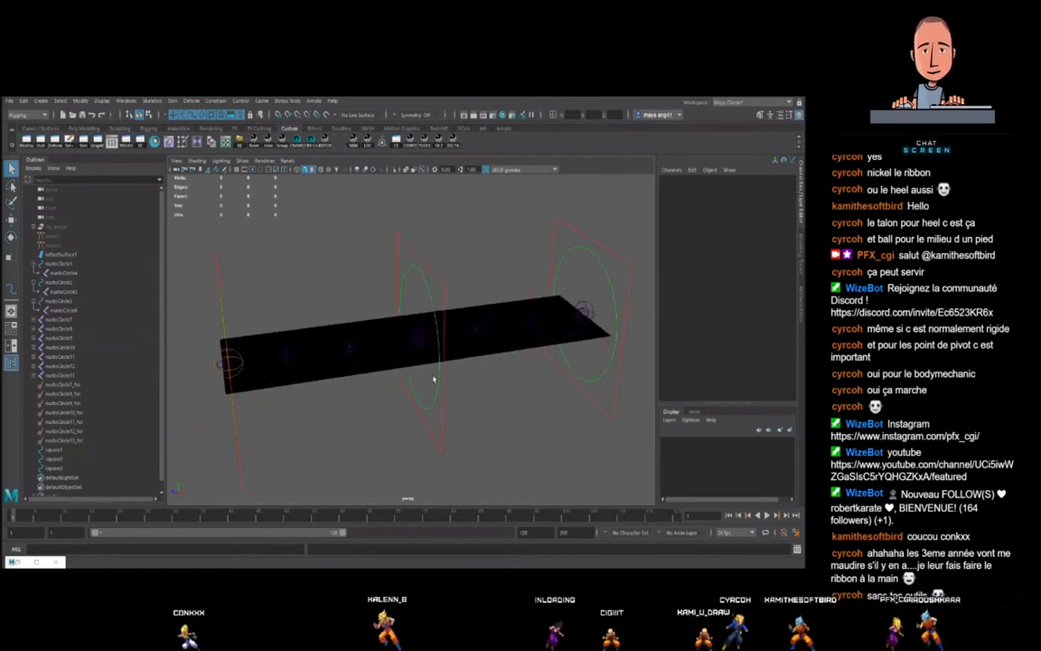
{"action": "left_click", "coordinate": [75, 413]}
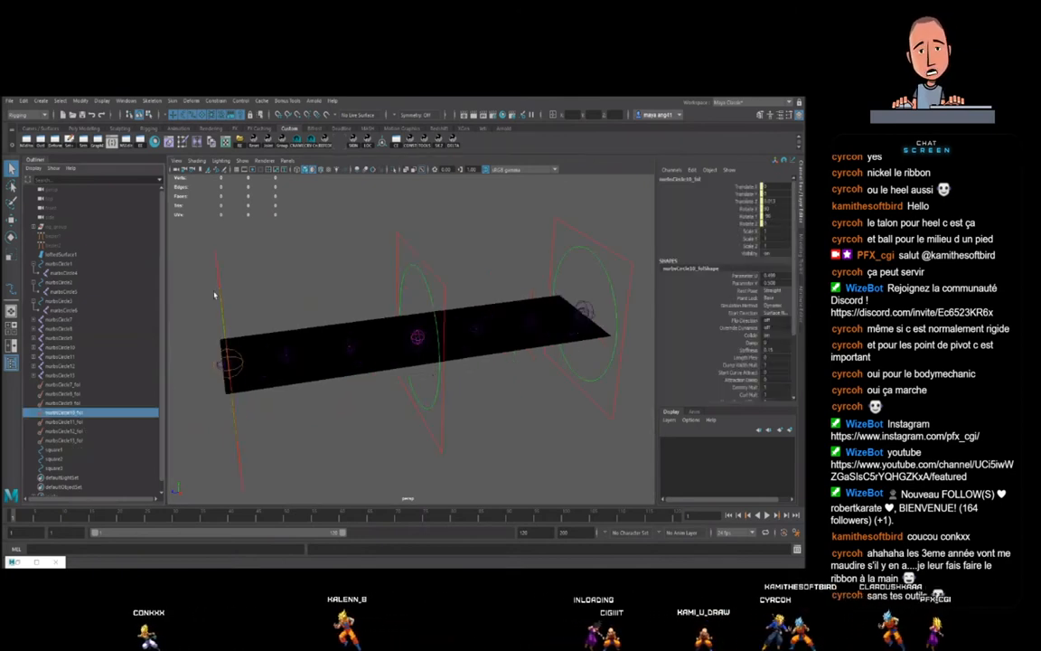
{"action": "left_click", "coordinate": [34, 144]}
{"action": "left_click", "coordinate": [462, 223]}
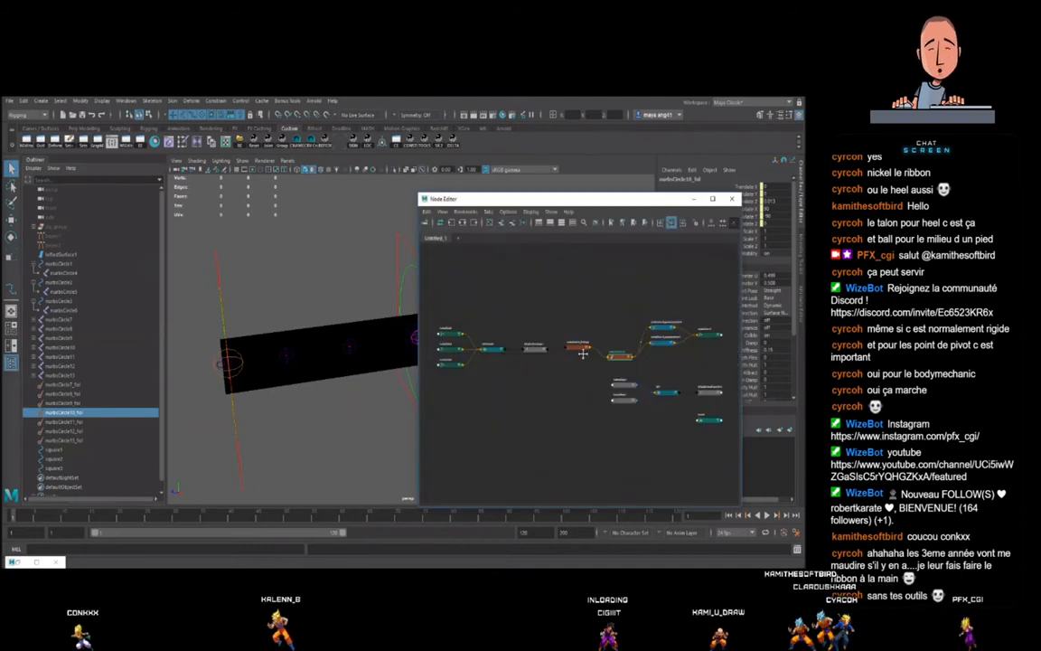
{"action": "scroll", "coordinate": [583, 354], "scroll_direction": "up", "scroll_amount": 3}
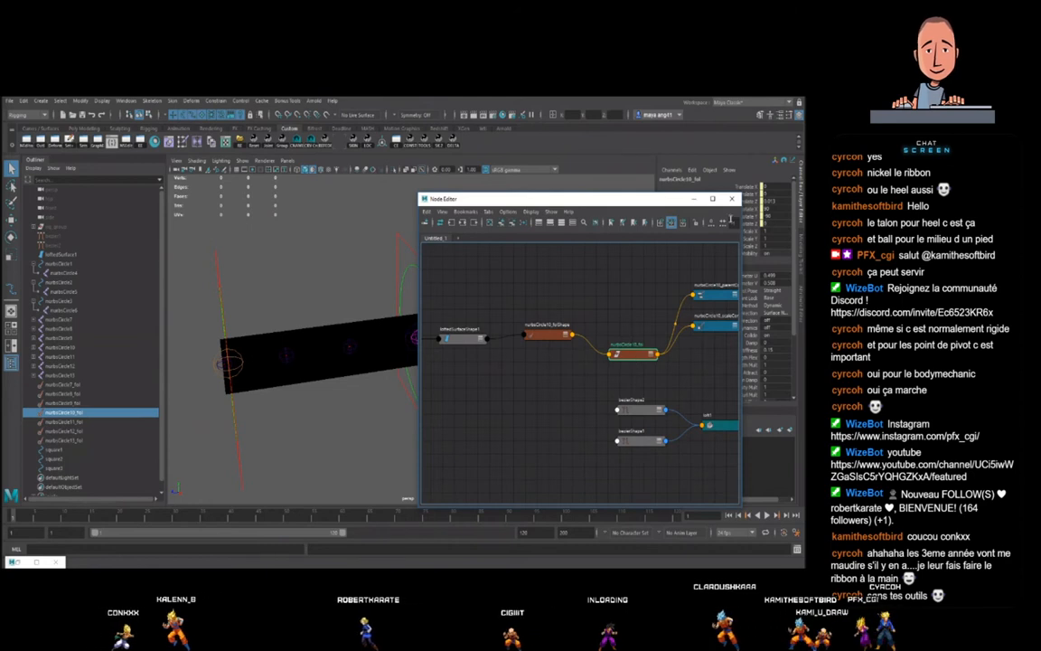
{"action": "left_click", "coordinate": [734, 200]}
- Test the ribbon by moving the middle control circle downward, and undo the move
{"action": "middle_click_drag", "start_coordinate": [421, 326], "coordinate": [433, 321], "text": "alt"}
{"action": "left_click", "coordinate": [458, 289]}
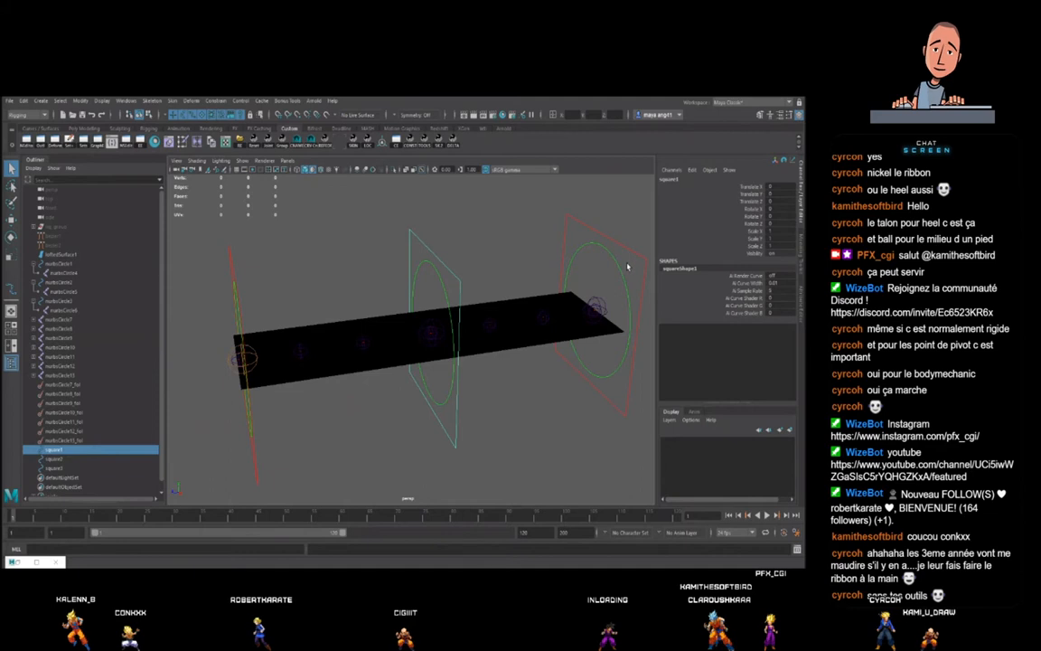
{"action": "left_click_drag", "start_coordinate": [627, 266], "coordinate": [540, 362], "text": "alt"}
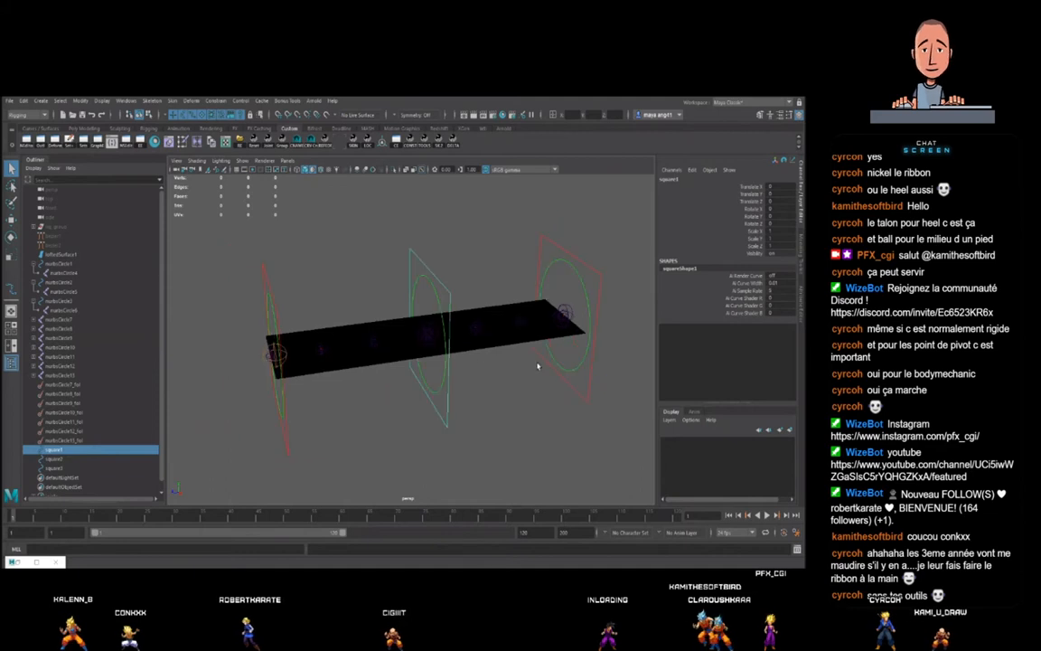
{"action": "left_click", "coordinate": [431, 292]}
{"action": "left_click_drag", "start_coordinate": [432, 339], "coordinate": [459, 399]}
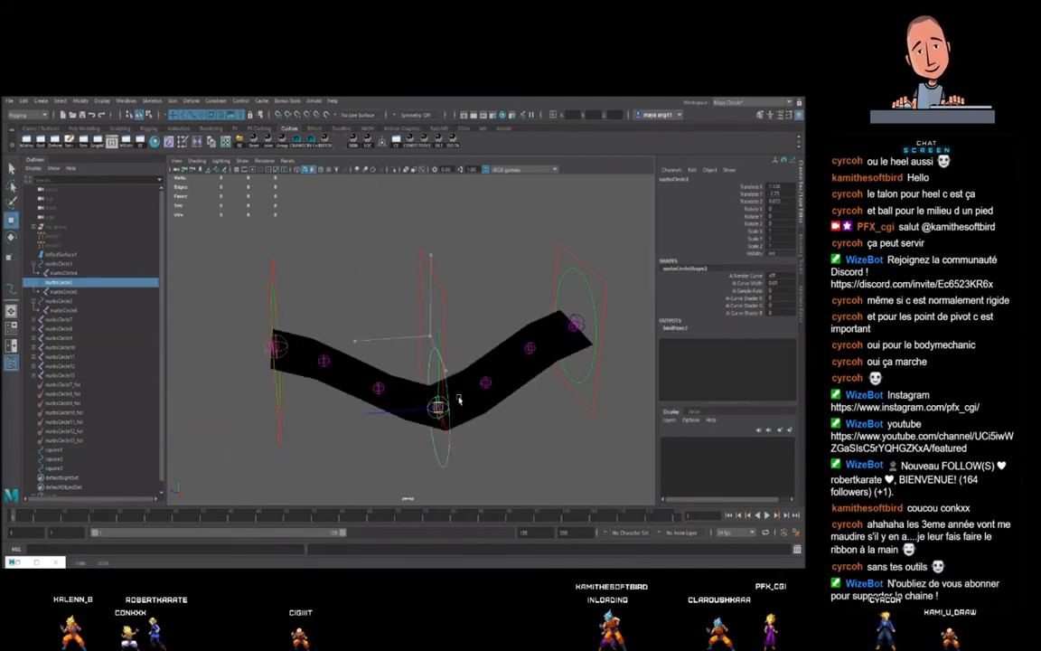
{"action": "key", "text": "ctrl+z"}
{"action": "key", "text": "ctrl+z"}
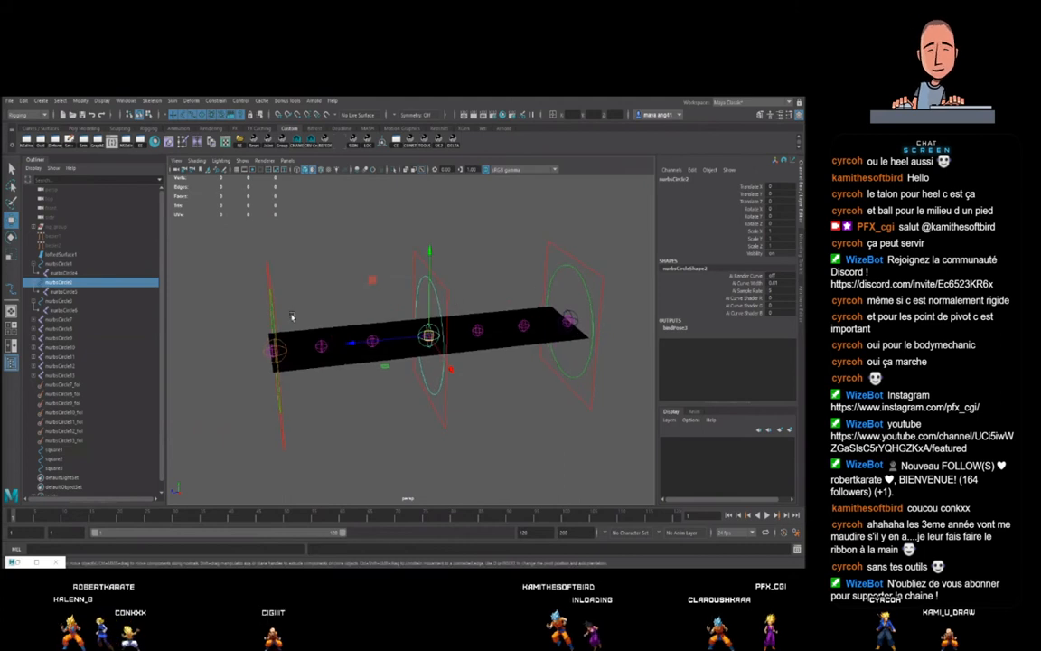
- Test moving and rotating the middle control circle upward to twist the ribbon, and undo both changes
{"action": "left_click_drag", "start_coordinate": [424, 353], "coordinate": [470, 256]}
{"action": "left_click_drag", "start_coordinate": [423, 214], "coordinate": [437, 255]}
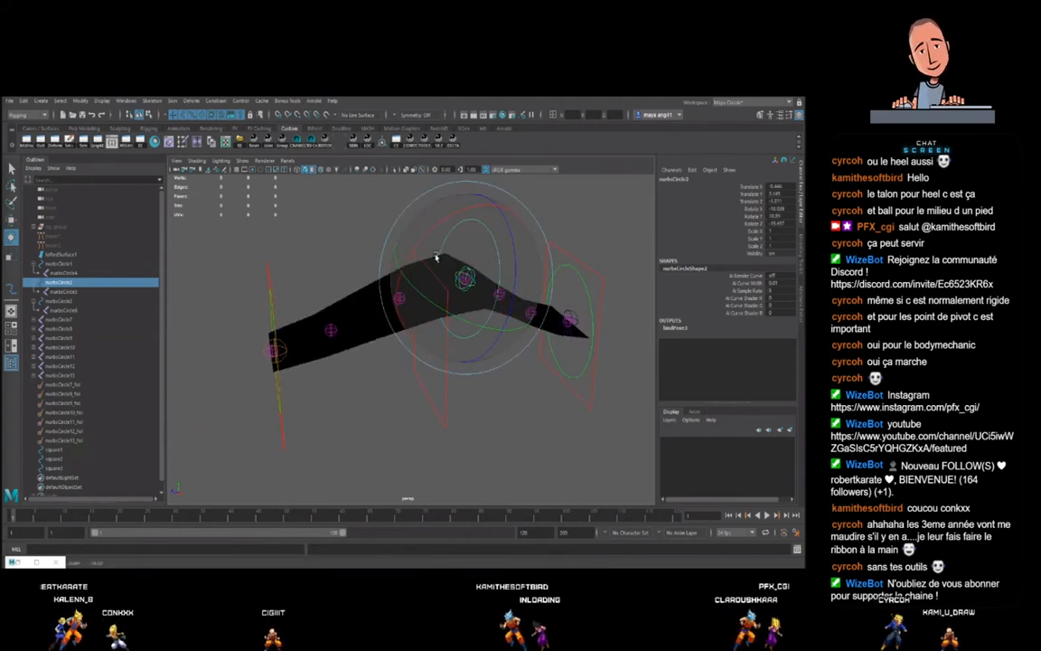
{"action": "key", "text": "ctrl+z"}
{"action": "key", "text": "ctrl+z"}
- Parent square3 under square1 and square1 under square2 to chain the red squares along the ribbon
{"action": "key", "text": "q"}
{"action": "left_click", "coordinate": [513, 284]}
{"action": "left_click", "coordinate": [567, 275]}
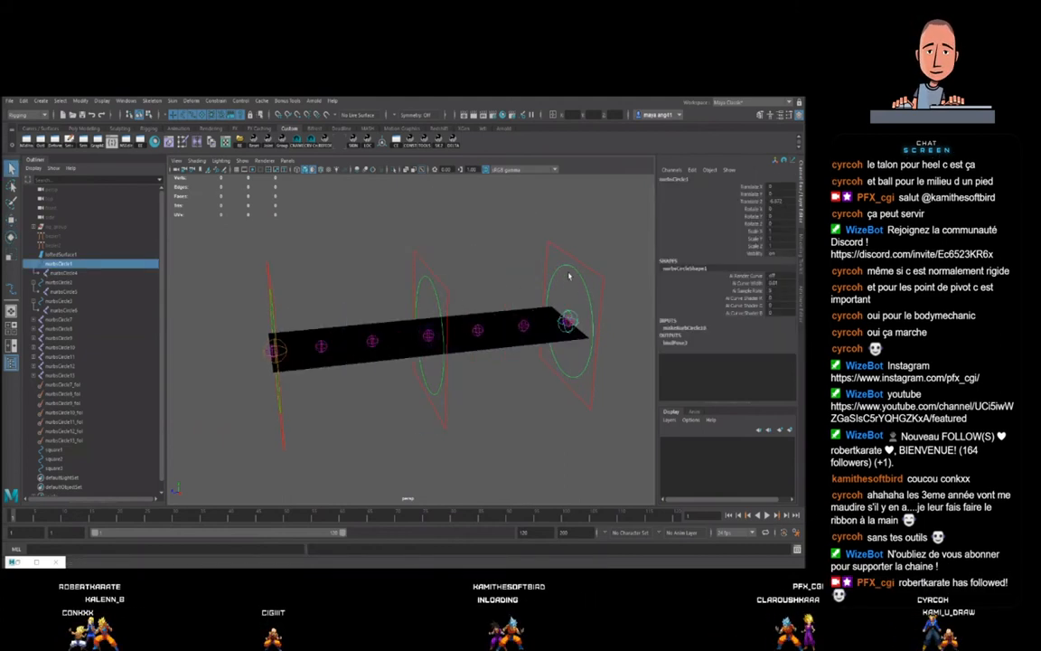
{"action": "left_click", "coordinate": [562, 285]}
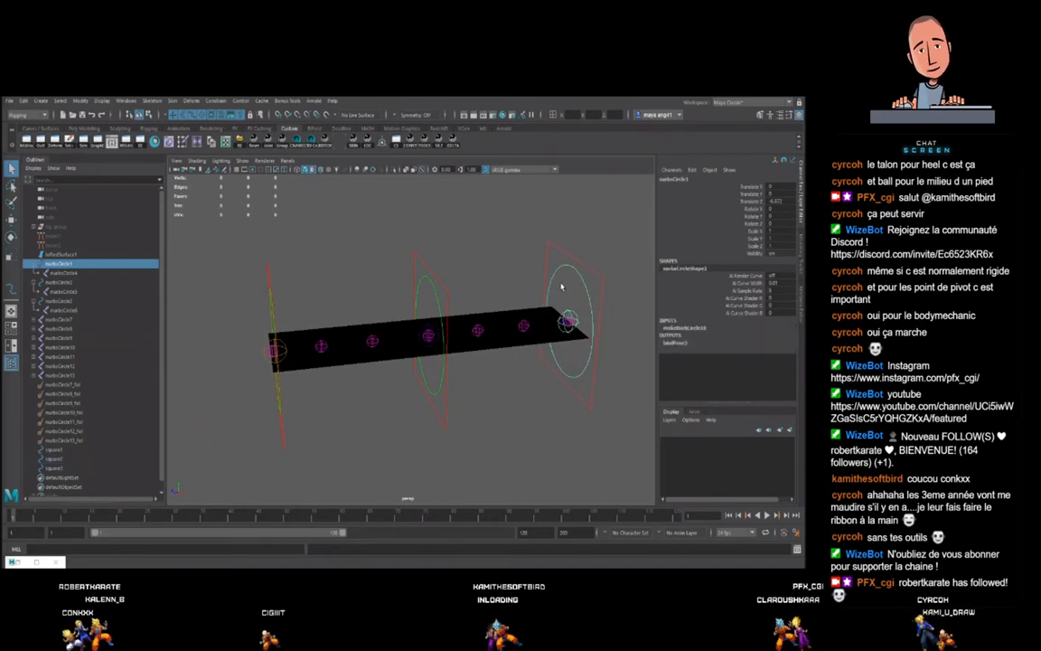
{"action": "left_click", "coordinate": [268, 273]}
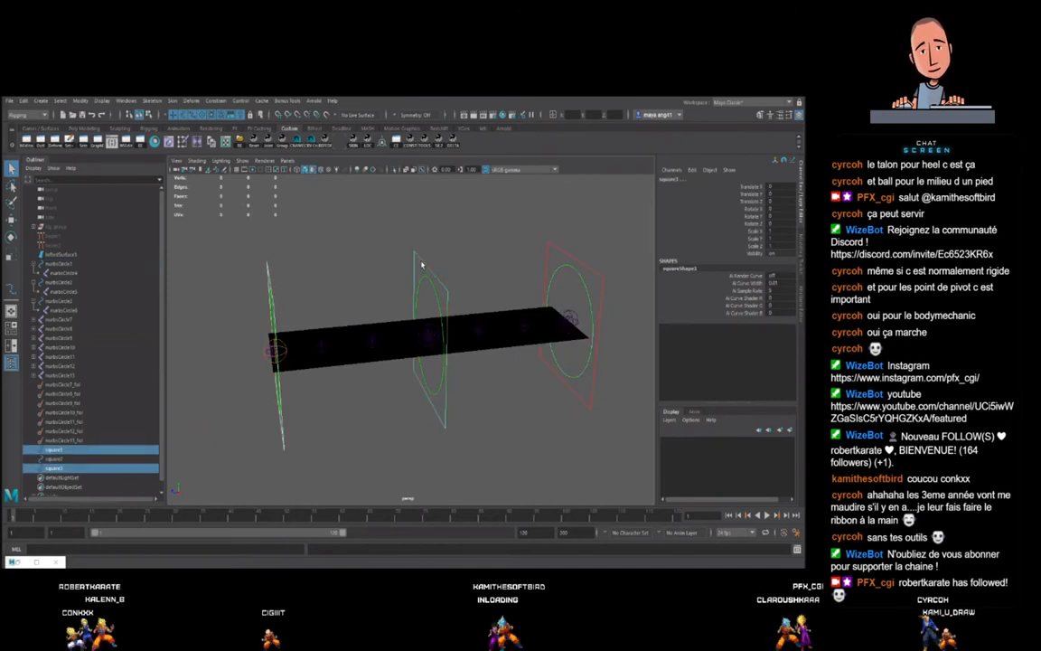
{"action": "left_click", "coordinate": [562, 316], "text": "shift"}
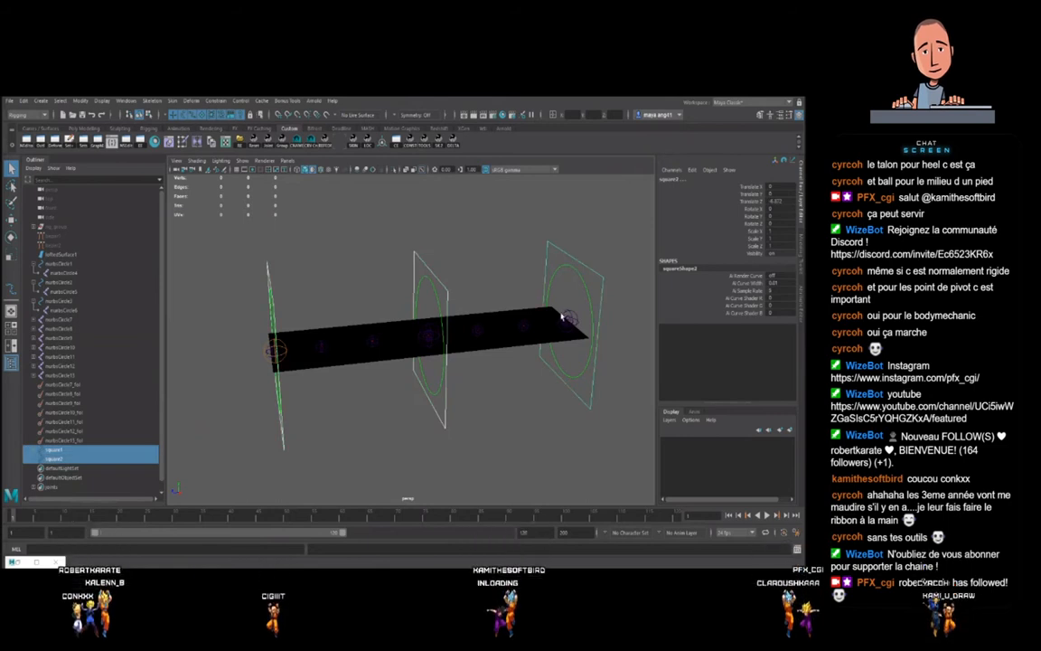
{"action": "key", "text": "p"}
- Test the square hierarchy by rotating the end square and the middle square, and undo the rotations
{"action": "left_click", "coordinate": [574, 262]}
{"action": "scroll", "coordinate": [555, 267], "scroll_direction": "down", "scroll_amount": 5}
{"action": "key", "text": "e"}
{"action": "left_click_drag", "start_coordinate": [452, 274], "coordinate": [501, 260]}
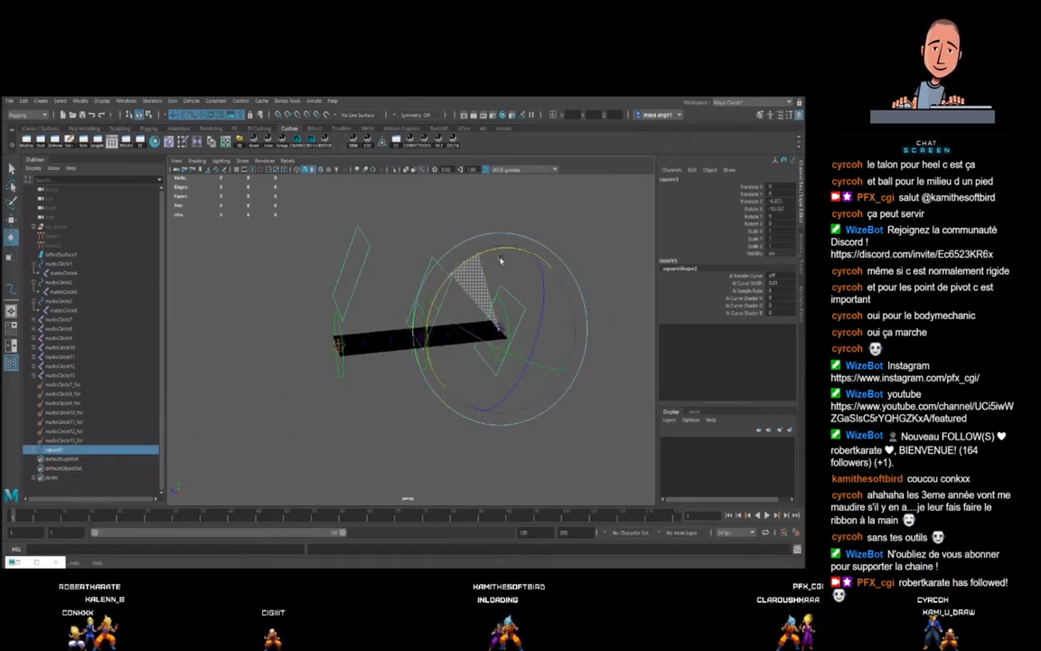
{"action": "key", "text": "ctrl+z"}
{"action": "key", "text": "e"}
{"action": "left_click_drag", "start_coordinate": [398, 264], "coordinate": [469, 256]}
{"action": "key", "text": "ctrl+z"}
{"action": "key", "text": "q"}
- Parent each of the three control circles under the red square surrounding it
{"action": "left_click", "coordinate": [495, 299]}
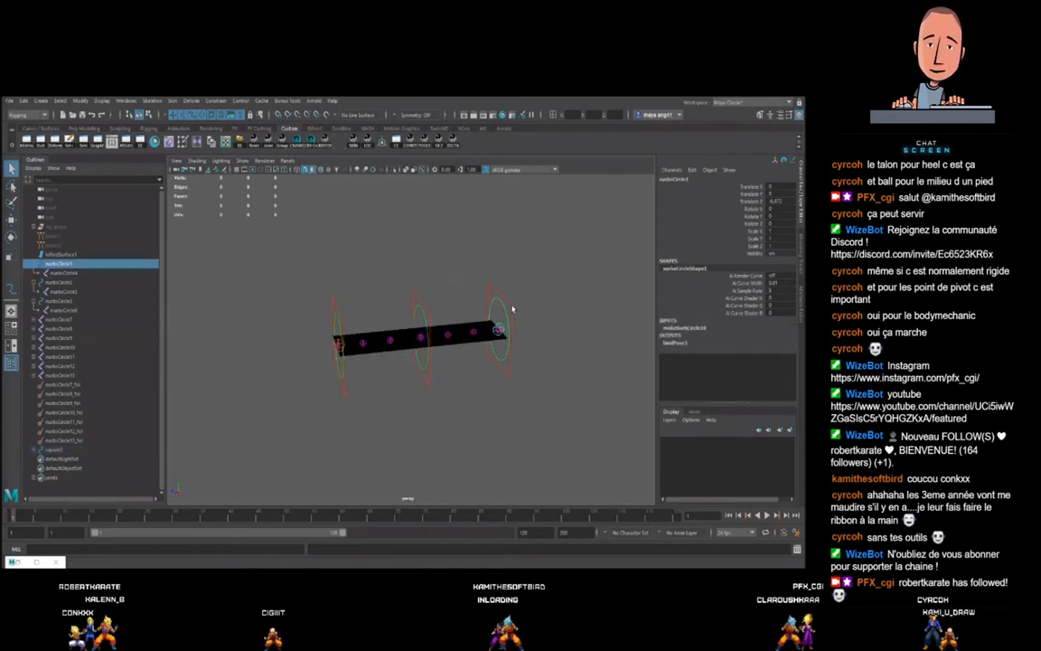
{"action": "left_click", "coordinate": [511, 309], "text": "shift"}
{"action": "key", "text": "p"}
{"action": "left_click", "coordinate": [423, 310]}
{"action": "left_click", "coordinate": [429, 314], "text": "shift"}
{"action": "key", "text": "p"}
{"action": "left_click_drag", "start_coordinate": [344, 335], "coordinate": [353, 327], "text": "alt"}
{"action": "left_click", "coordinate": [342, 329]}
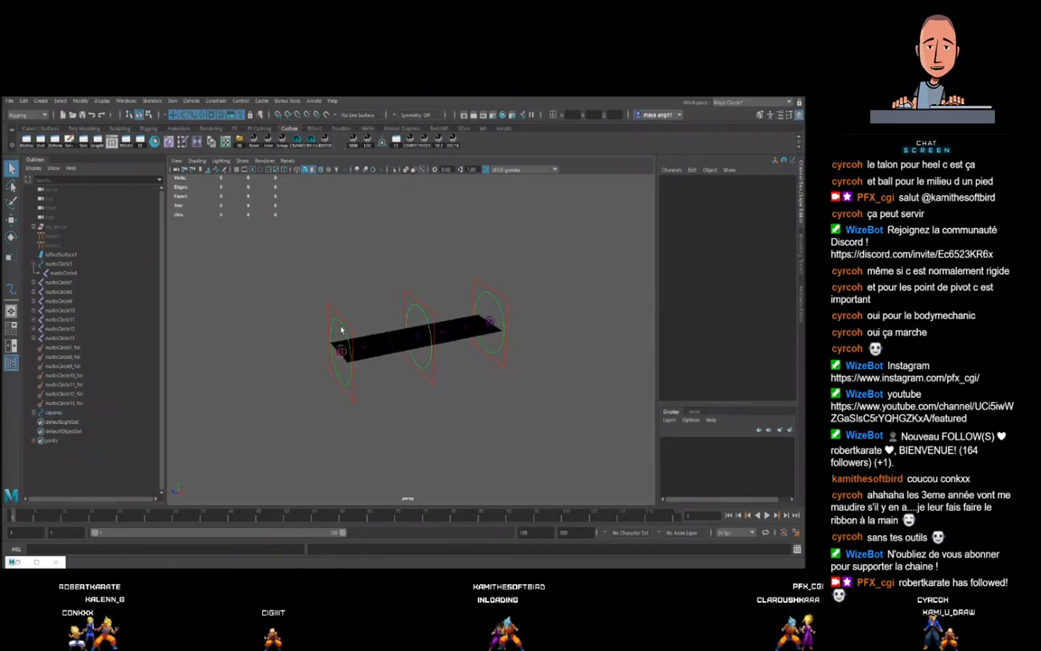
{"action": "left_click", "coordinate": [347, 329]}
{"action": "left_click", "coordinate": [351, 330], "text": "shift"}
{"action": "key", "text": "p"}
{"action": "left_click", "coordinate": [520, 306]}
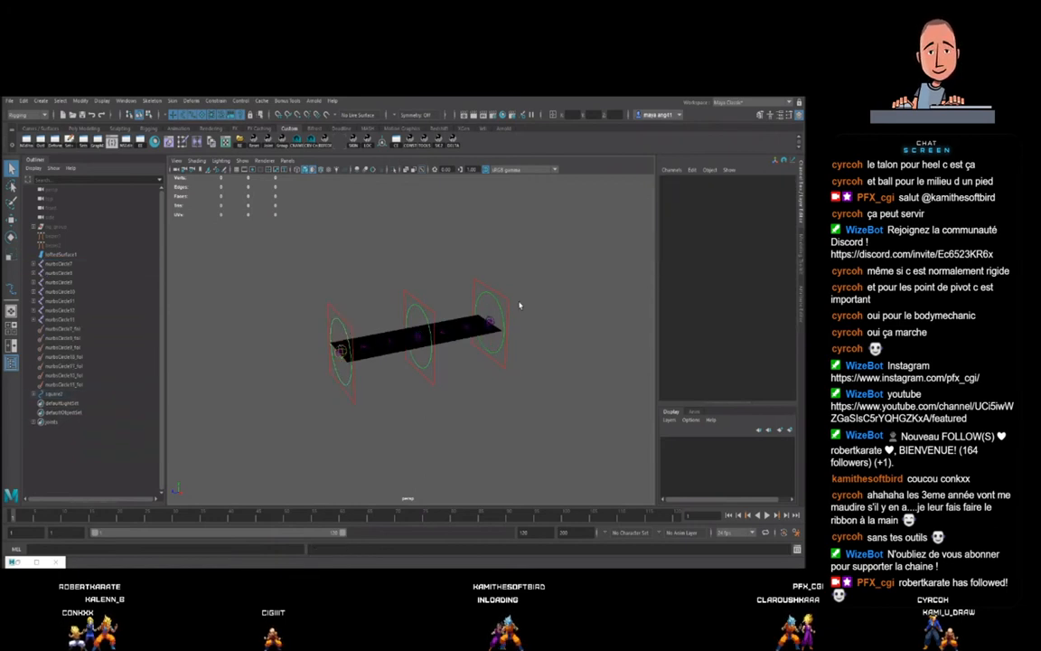
- Rotate the root square square2 to swing the whole ribbon as one piece
{"action": "left_click", "coordinate": [474, 311]}
{"action": "key", "text": "e"}
{"action": "mouse_move", "coordinate": [509, 325]}
{"action": "left_mouse_down", "text": "alt"}
{"action": "mouse_move", "coordinate": [529, 339]}
{"action": "mouse_move", "coordinate": [495, 321]}
{"action": "left_mouse_up", "text": "alt"}
{"action": "left_click_drag", "start_coordinate": [441, 272], "coordinate": [532, 278]}
{"action": "key", "text": "q"}
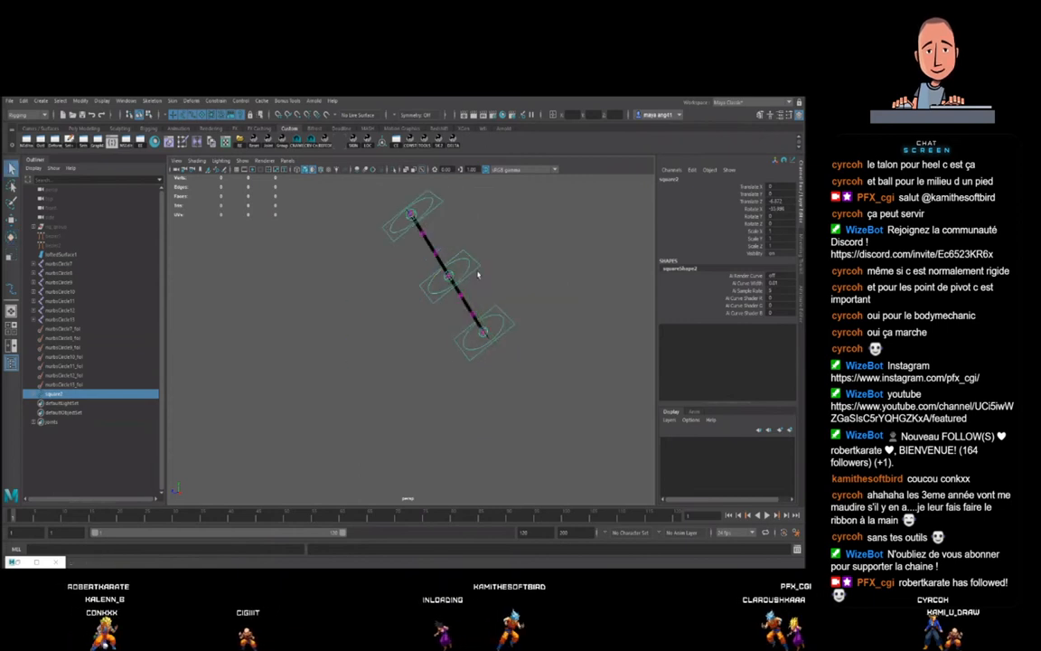
- Rotate the middle square and the last square in the chain to curl the ribbon
{"action": "left_click", "coordinate": [477, 270]}
{"action": "key", "text": "e"}
{"action": "left_click_drag", "start_coordinate": [420, 215], "coordinate": [444, 292]}
{"action": "key", "text": "q"}
{"action": "left_click", "coordinate": [434, 278]}
{"action": "key", "text": "e"}
{"action": "left_click_drag", "start_coordinate": [482, 230], "coordinate": [458, 312]}
{"action": "key", "text": "q"}
- Move the three control circles away from their squares to shape the ribbon into a smooth arc
{"action": "left_click", "coordinate": [424, 275]}
{"action": "key", "text": "w"}
{"action": "mouse_move", "coordinate": [418, 273]}
{"action": "left_mouse_down"}
{"action": "mouse_move", "coordinate": [441, 274]}
{"action": "mouse_move", "coordinate": [436, 269]}
{"action": "left_mouse_up"}
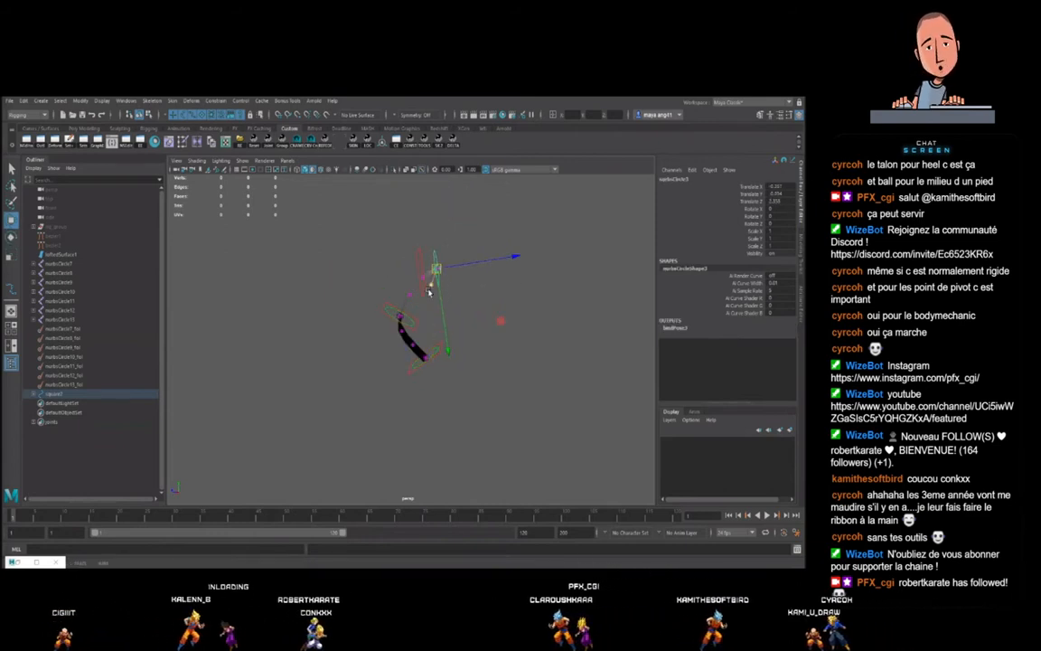
{"action": "left_click", "coordinate": [388, 309]}
{"action": "left_click_drag", "start_coordinate": [401, 318], "coordinate": [386, 301]}
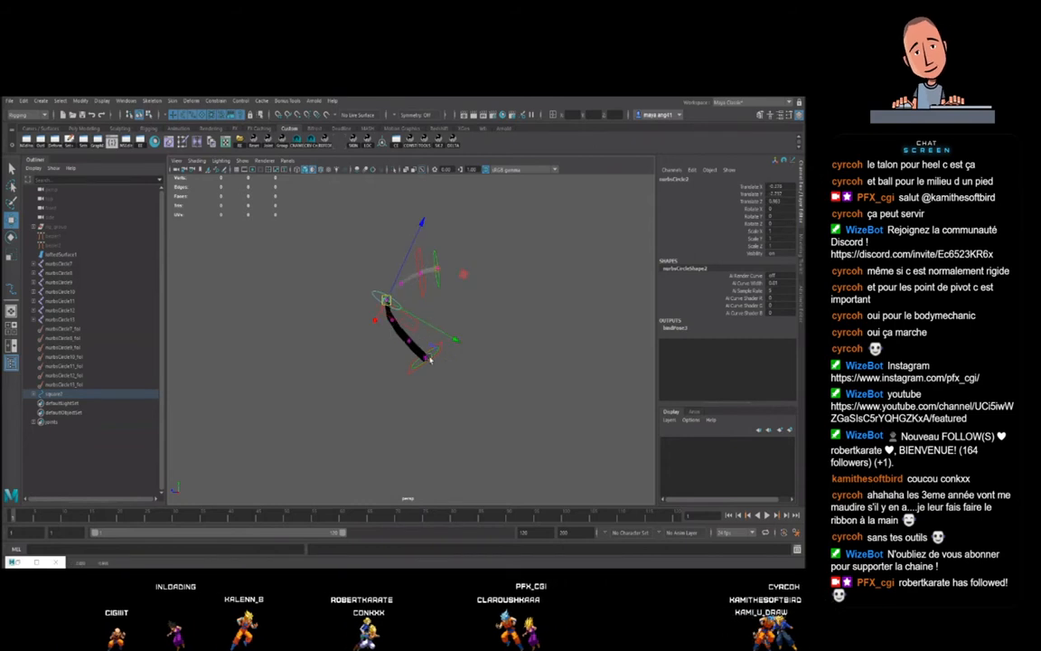
{"action": "left_click", "coordinate": [439, 360]}
{"action": "left_click", "coordinate": [432, 363]}
{"action": "left_click_drag", "start_coordinate": [425, 357], "coordinate": [381, 389]}
{"action": "scroll", "coordinate": [494, 361], "scroll_direction": "down", "scroll_amount": 3}
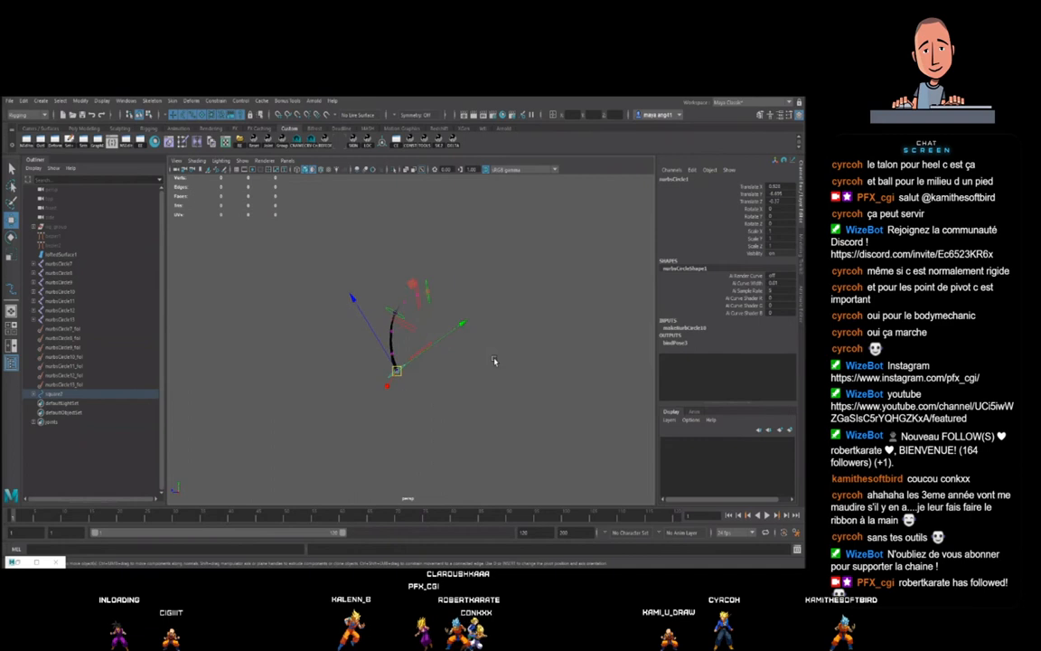
{"action": "left_click", "coordinate": [463, 394]}
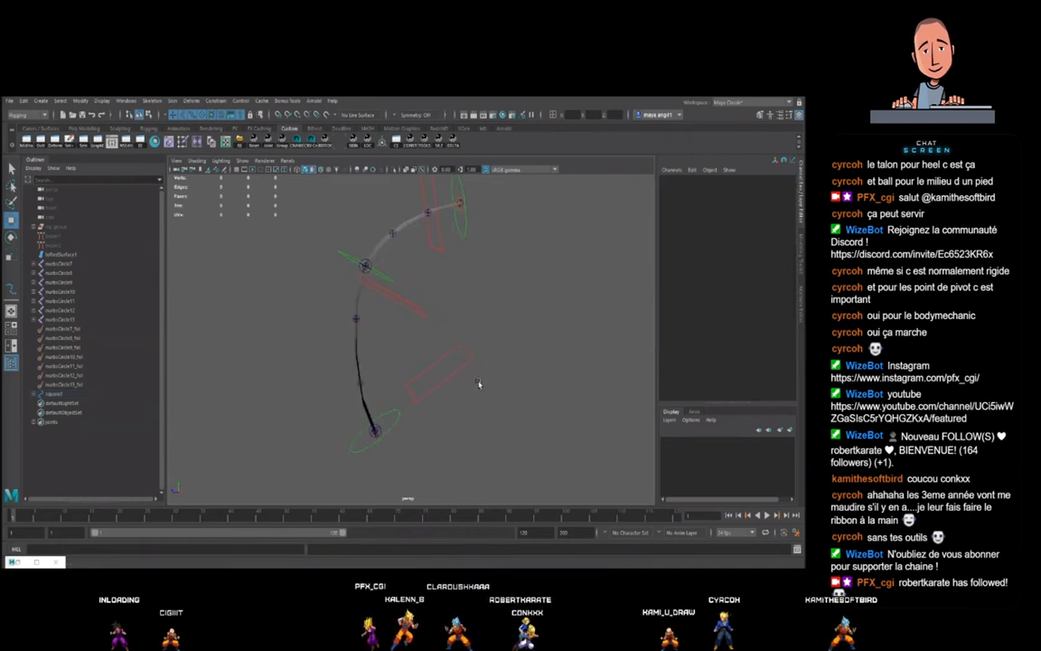
- Try rotating the root square to swing the curled ribbon
{"action": "left_click", "coordinate": [460, 372]}
{"action": "key", "text": "e"}
{"action": "left_click_drag", "start_coordinate": [479, 296], "coordinate": [475, 364]}
{"action": "key", "text": "q"}
- Undo all the pose changes on the squares and circles back to the straight ribbon
{"action": "key", "text": "ctrl+z"}
{"action": "key", "text": "ctrl+z"}
{"action": "key", "text": "ctrl+z"}
{"action": "key", "text": "ctrl+z"}
{"action": "key", "text": "ctrl+z"}
{"action": "key", "text": "ctrl+z"}
{"action": "key", "text": "ctrl+z"}
{"action": "key", "text": "ctrl+z"}
{"action": "key", "text": "ctrl+z"}
{"action": "key", "text": "ctrl+z"}
{"action": "key", "text": "ctrl+z"}
{"action": "key", "text": "ctrl+z"}
{"action": "key", "text": "ctrl+z"}
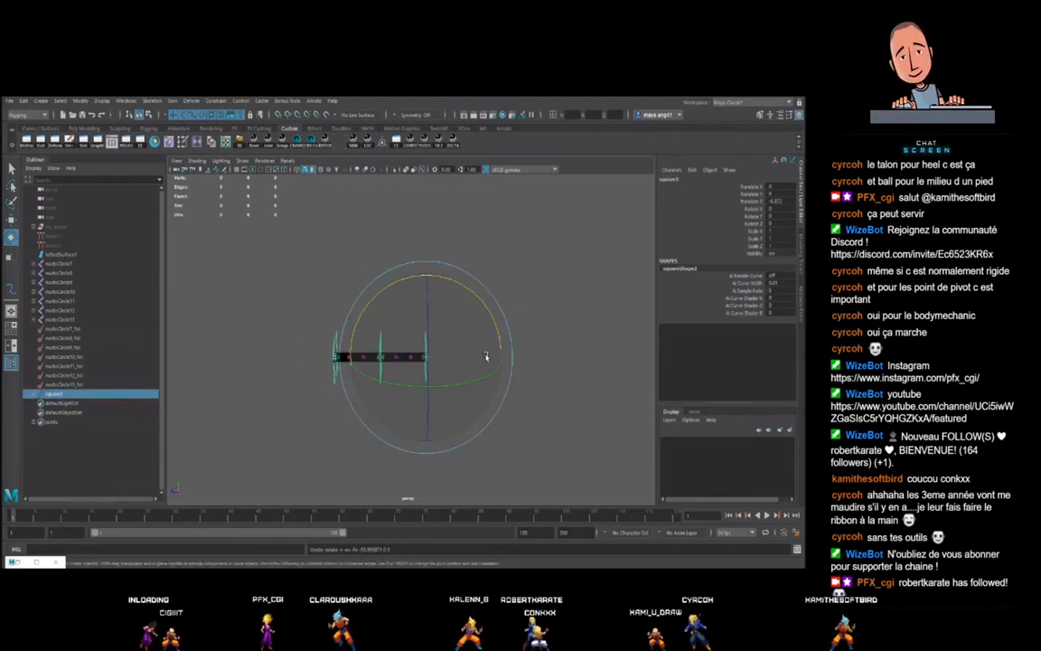
{"action": "key", "text": "ctrl+z"}
{"action": "key", "text": "ctrl+z"}
{"action": "key", "text": "ctrl+z"}
{"action": "key", "text": "ctrl+z"}
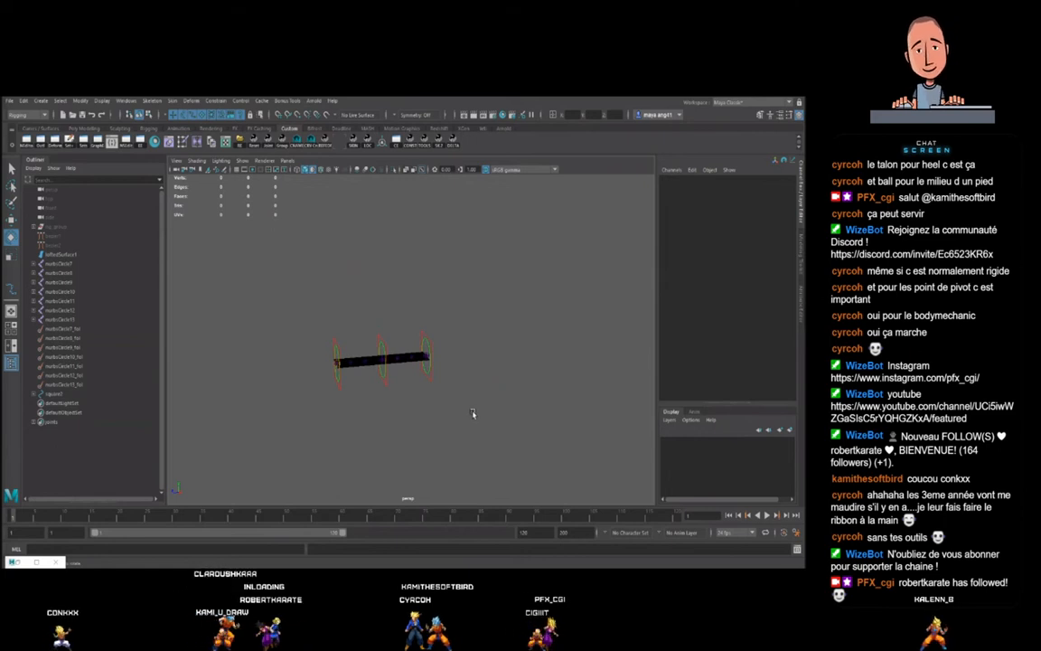
- Try moving the middle control circle away from its square to bend the ribbon locally
{"action": "left_click_drag", "start_coordinate": [454, 347], "coordinate": [469, 379], "text": "alt"}
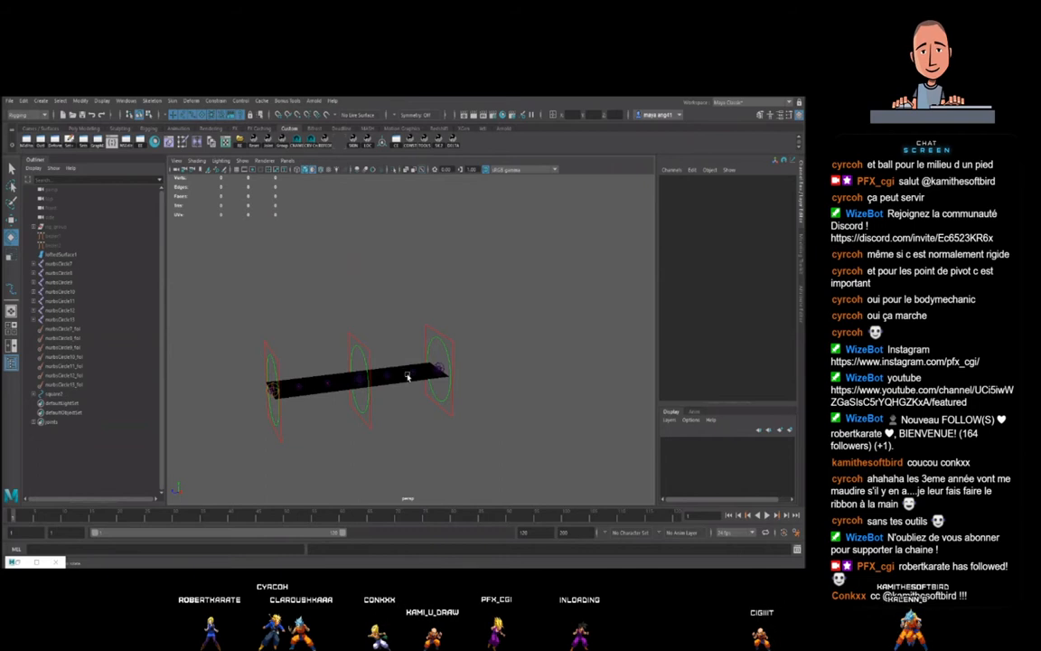
{"action": "left_click", "coordinate": [361, 356]}
{"action": "left_click_drag", "start_coordinate": [302, 324], "coordinate": [332, 291]}
{"action": "key", "text": "ctrl+z"}
{"action": "key", "text": "ctrl+z"}
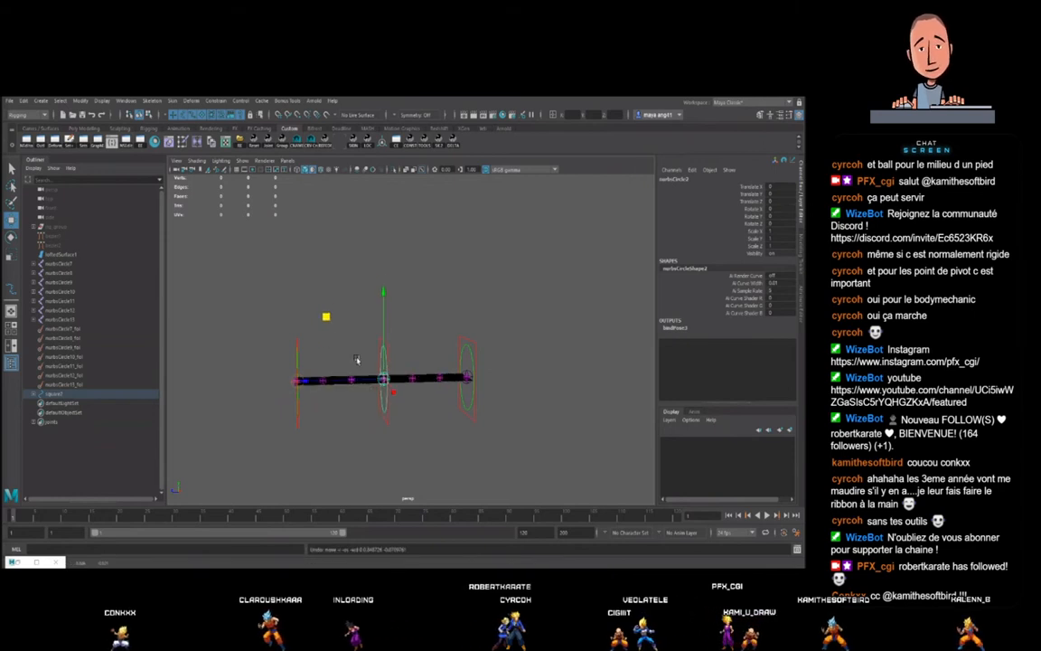
- Try rotating the middle square and then moving it to bend the first half of the ribbon
{"action": "left_click", "coordinate": [449, 404]}
{"action": "scroll", "coordinate": [425, 379], "scroll_direction": "down", "scroll_amount": 4}
{"action": "left_click_drag", "start_coordinate": [451, 403], "coordinate": [399, 359], "text": "alt"}
{"action": "scroll", "coordinate": [399, 365], "scroll_direction": "up", "scroll_amount": 4}
{"action": "left_click", "coordinate": [400, 375]}
{"action": "key", "text": "e"}
{"action": "left_click_drag", "start_coordinate": [349, 325], "coordinate": [395, 321]}
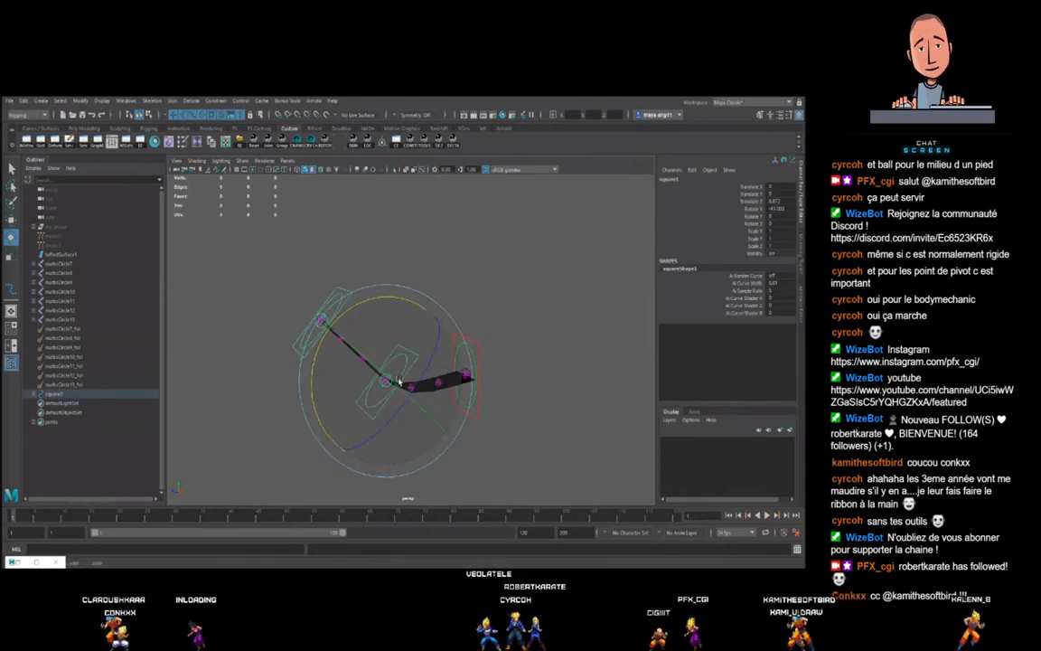
{"action": "key", "text": "w"}
{"action": "left_click_drag", "start_coordinate": [398, 380], "coordinate": [415, 341]}
{"action": "key", "text": "ctrl+z"}
{"action": "key", "text": "ctrl+z"}
{"action": "left_click", "coordinate": [540, 375]}
{"action": "right_click_drag", "start_coordinate": [539, 374], "coordinate": [516, 379], "text": "alt"}
{"action": "left_click_drag", "start_coordinate": [515, 379], "coordinate": [443, 372], "text": "alt"}
{"action": "scroll", "coordinate": [455, 365], "scroll_direction": "up", "scroll_amount": 4}
{"action": "key", "text": "q"}
{"action": "left_click", "coordinate": [493, 330]}
{"action": "left_click", "coordinate": [391, 355]}
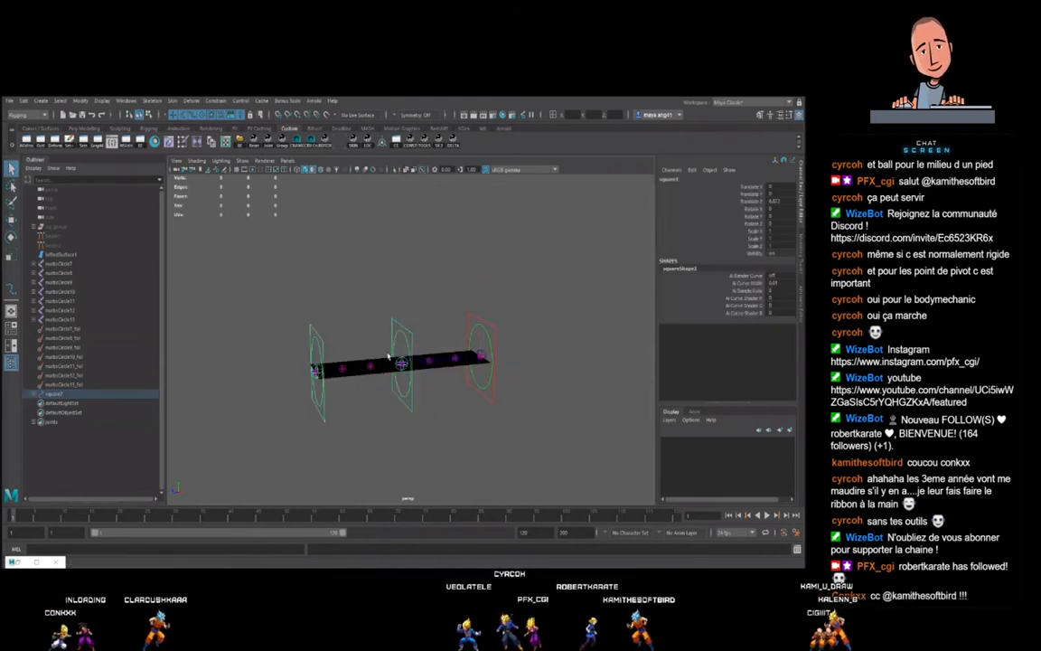
{"action": "left_click", "coordinate": [333, 333]}
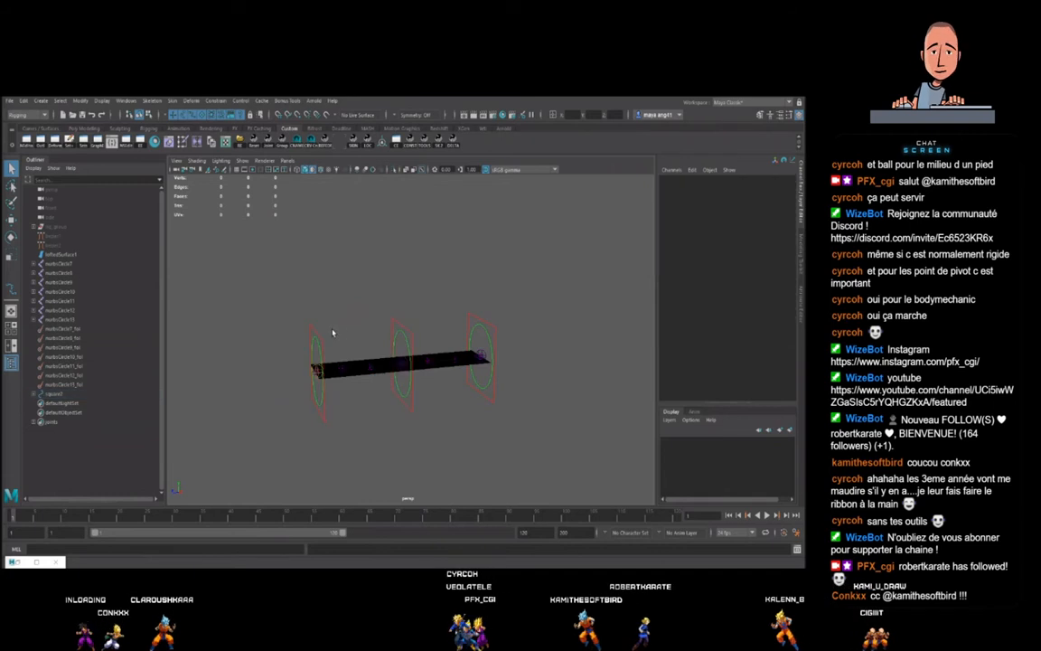
{"action": "left_click", "coordinate": [312, 328]}
{"action": "left_click", "coordinate": [426, 300]}
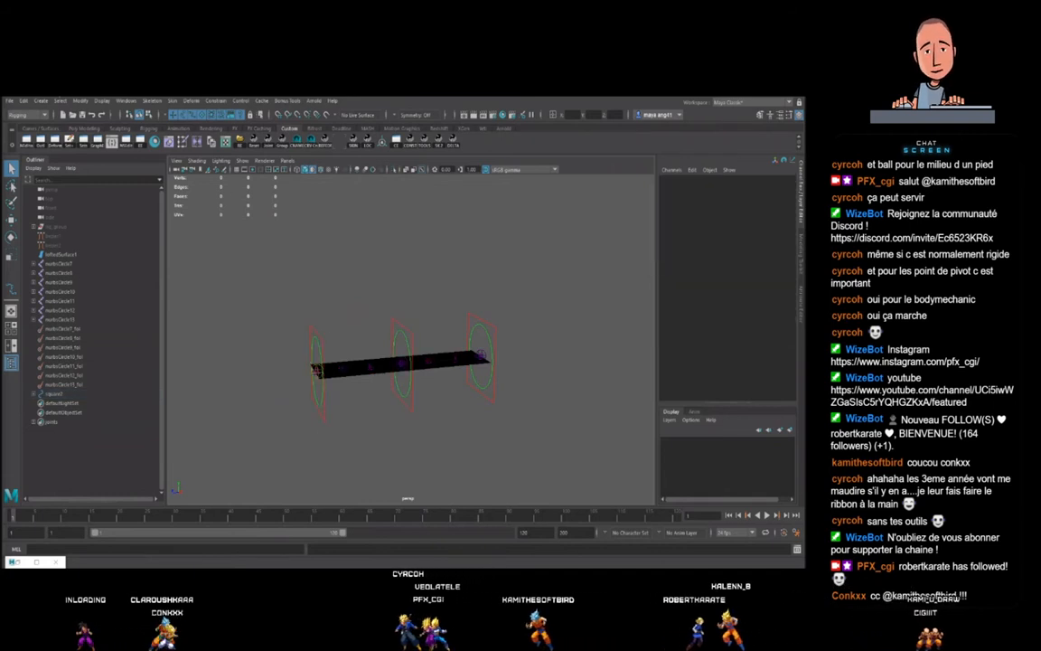
- Try rotating the middle square so the last square and its circle follow
{"action": "left_click", "coordinate": [395, 323]}
{"action": "key", "text": "e"}
{"action": "left_click_drag", "start_coordinate": [371, 295], "coordinate": [408, 242]}
{"action": "key", "text": "ctrl+z"}
{"action": "key", "text": "w"}
{"action": "key", "text": "ctrl+z"}
{"action": "left_click", "coordinate": [532, 318]}
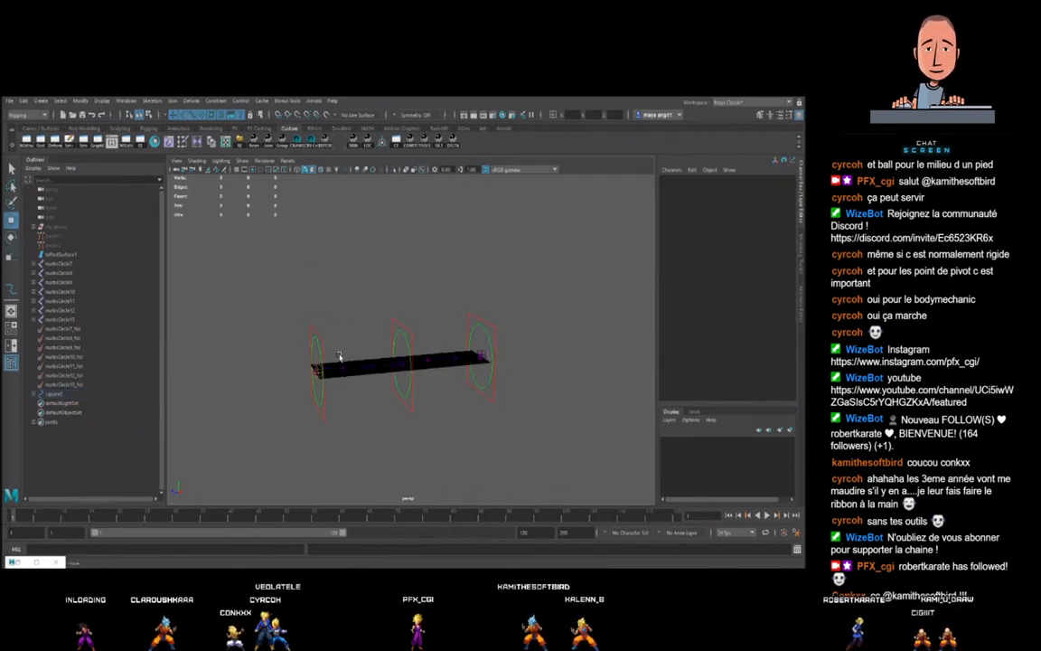
- Examine the ribbon's follicles from nurbsCircle7_fol to nurbsCircle13_fol by selecting them in the scene hierarchy
{"action": "left_click", "coordinate": [76, 330]}
{"action": "left_click", "coordinate": [146, 383], "text": "shift"}
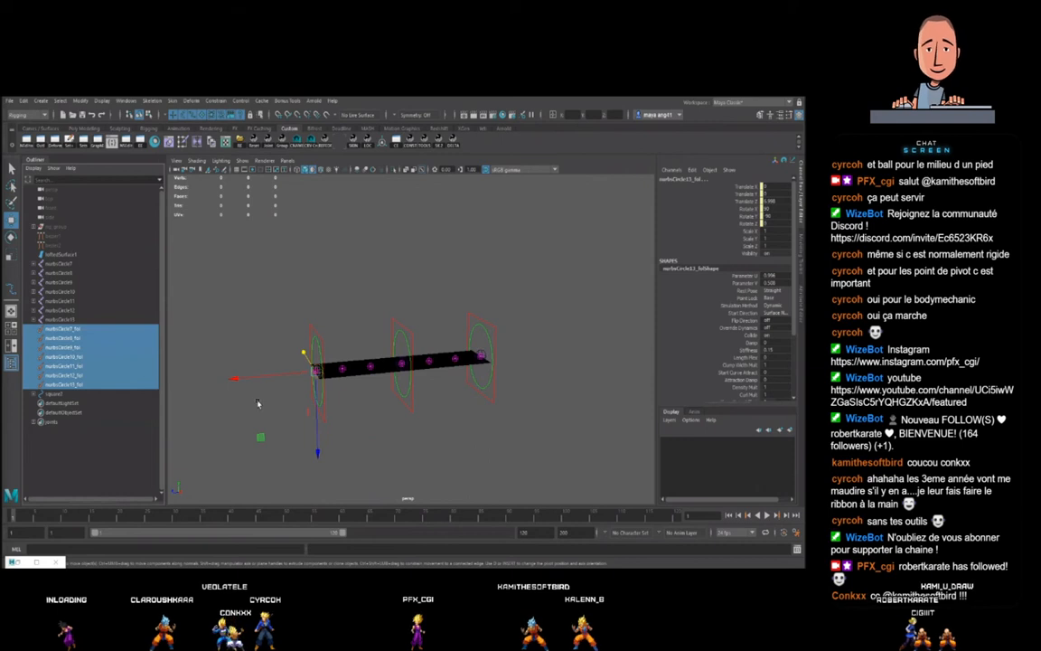
{"action": "left_click", "coordinate": [82, 328]}
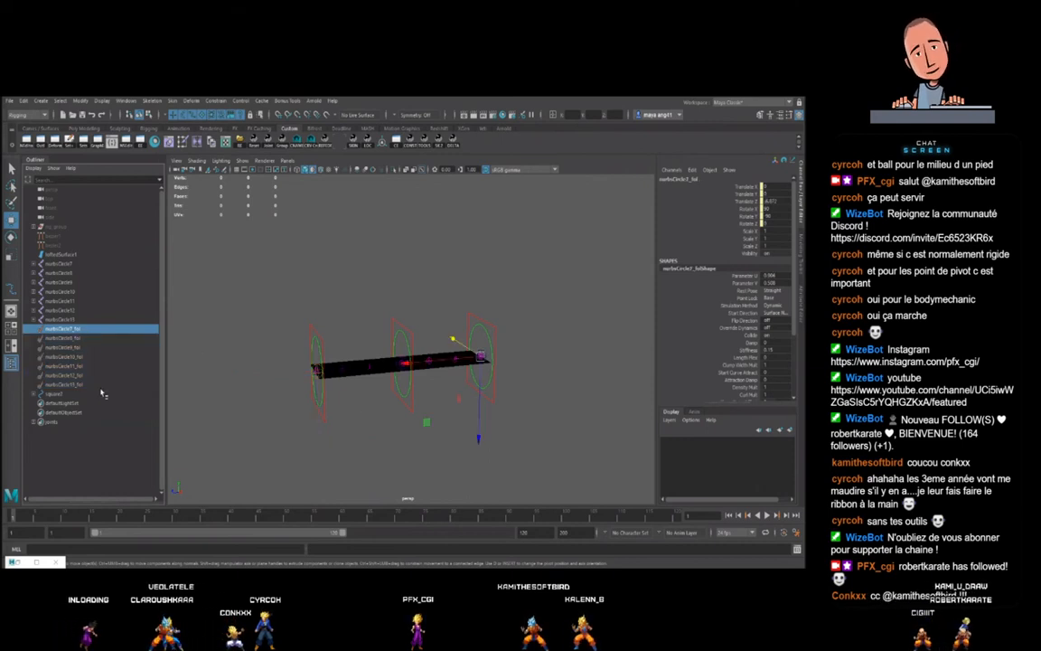
{"action": "left_click", "coordinate": [78, 387], "text": "shift"}
{"action": "key", "text": "ctrl+z"}
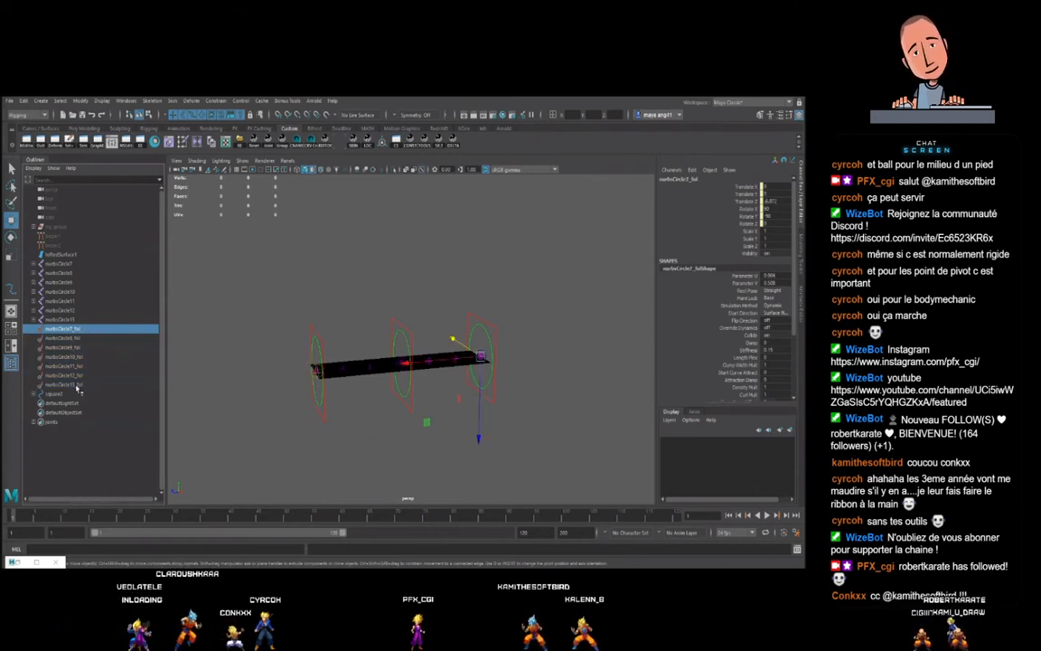
{"action": "left_click", "coordinate": [82, 386], "text": "shift"}
{"action": "left_click", "coordinate": [81, 330]}
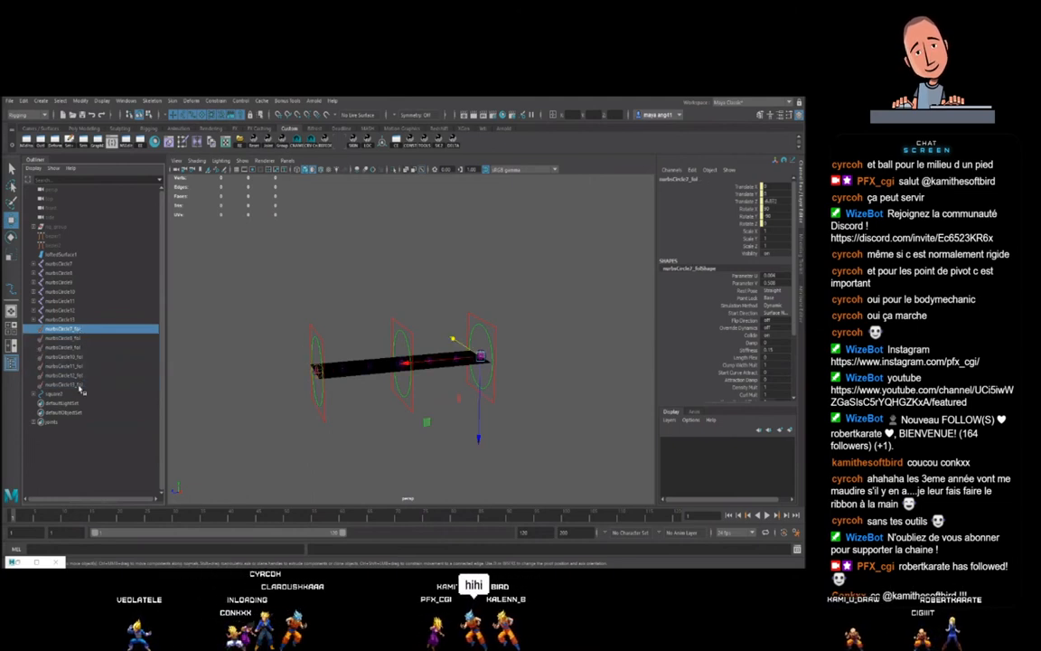
{"action": "left_click", "coordinate": [403, 417]}
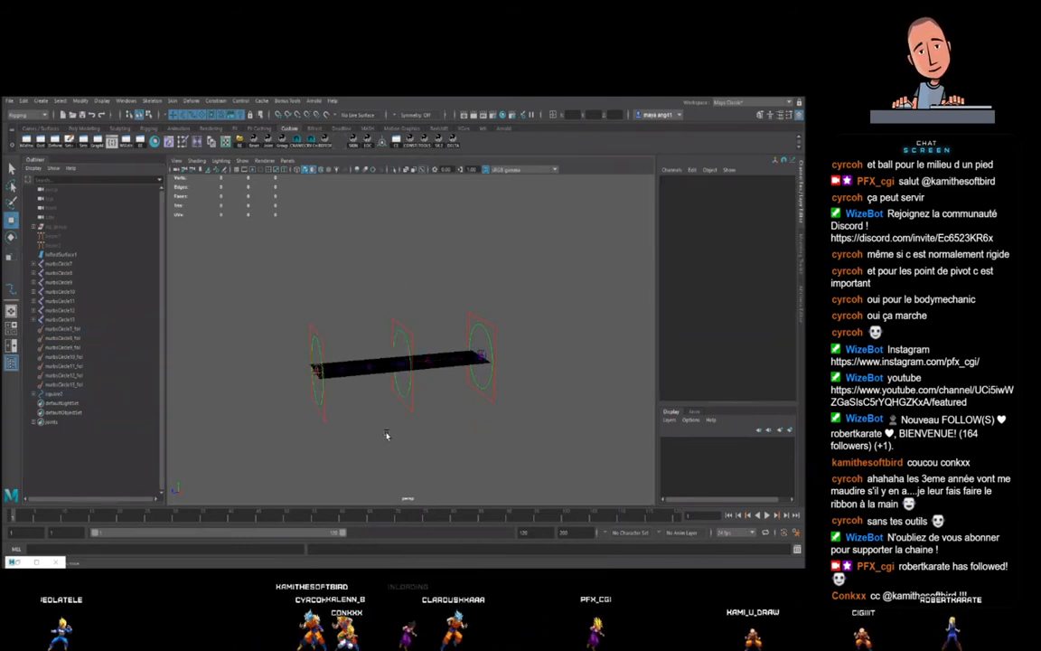
{"action": "left_click", "coordinate": [89, 329]}
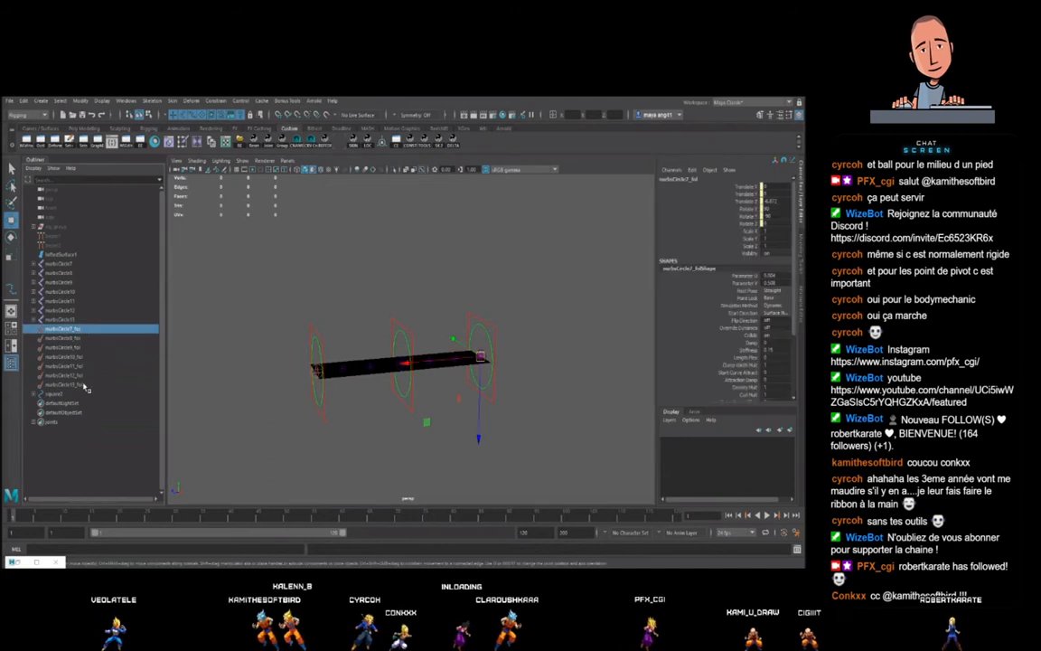
{"action": "left_click", "coordinate": [105, 374], "text": "shift"}
{"action": "left_click", "coordinate": [407, 412]}
- Try raising the middle square and then the end control on their own
{"action": "left_click", "coordinate": [412, 414]}
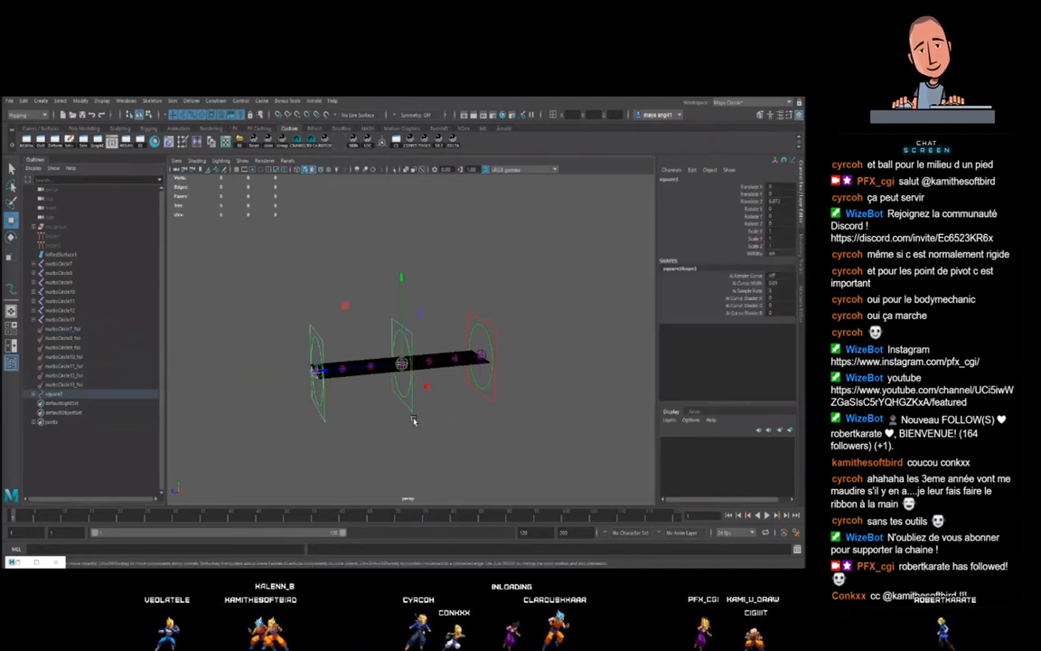
{"action": "left_click_drag", "start_coordinate": [403, 320], "coordinate": [403, 279]}
{"action": "key", "text": "ctrl+z"}
{"action": "key", "text": "ctrl+z"}
{"action": "left_click", "coordinate": [324, 350]}
{"action": "left_click_drag", "start_coordinate": [316, 316], "coordinate": [315, 282]}
{"action": "key", "text": "ctrl+z"}
{"action": "left_click", "coordinate": [412, 342]}
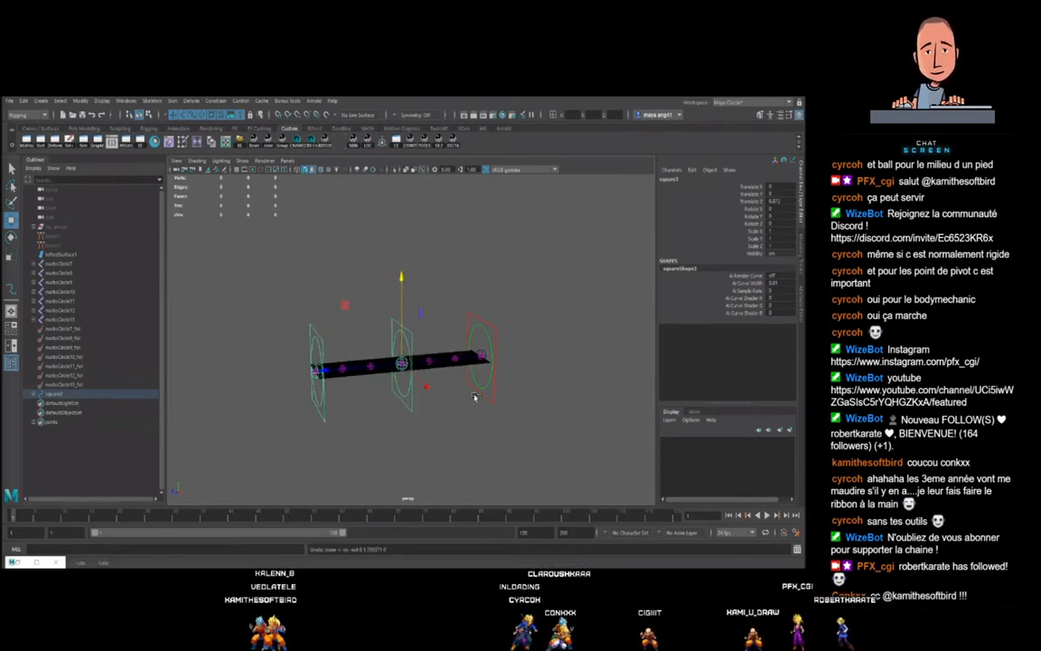
- Try raising the middle square vertically to carry the end of the ribbon with it
{"action": "left_click", "coordinate": [431, 424]}
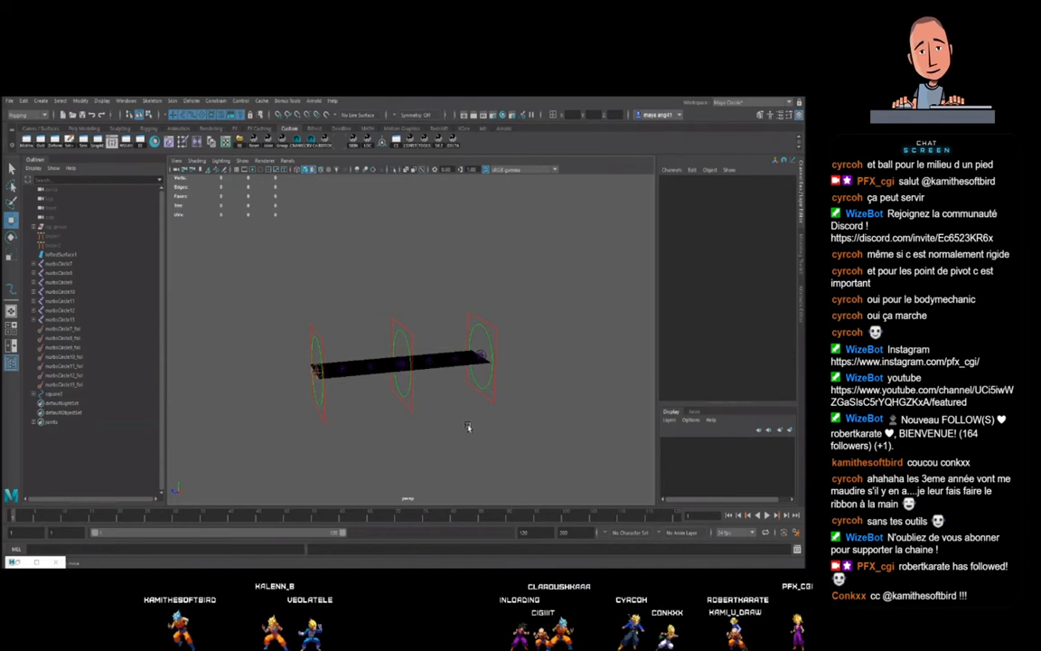
{"action": "left_click", "coordinate": [414, 336]}
{"action": "left_click", "coordinate": [451, 424]}
{"action": "left_click", "coordinate": [412, 336]}
{"action": "left_click_drag", "start_coordinate": [403, 310], "coordinate": [405, 284]}
{"action": "left_click", "coordinate": [418, 318]}
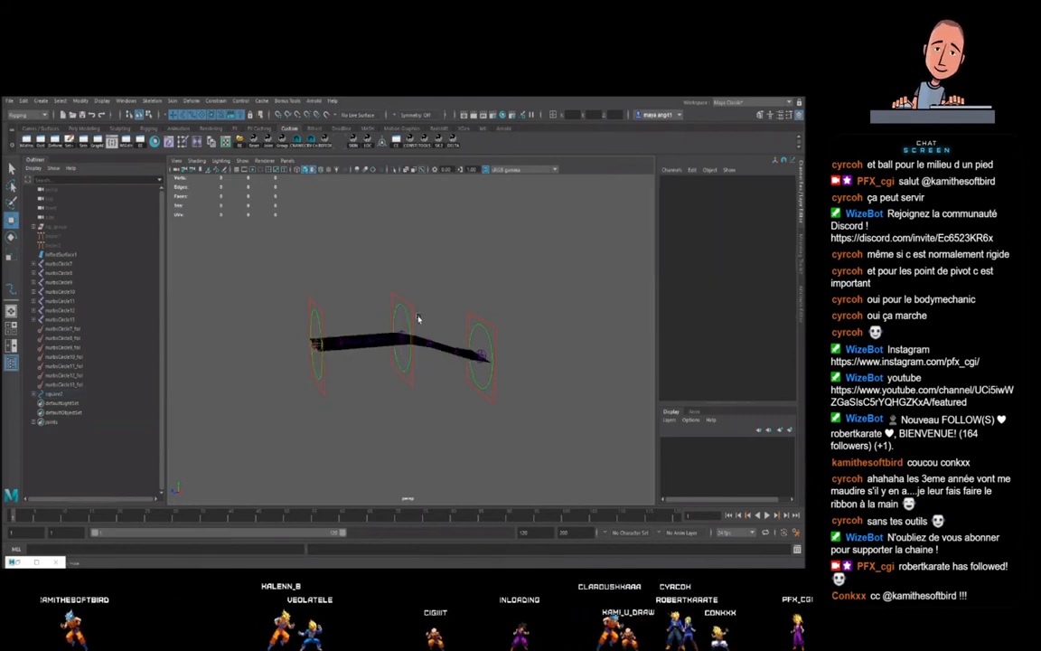
{"action": "key", "text": "ctrl+z"}
{"action": "key", "text": "ctrl+z"}
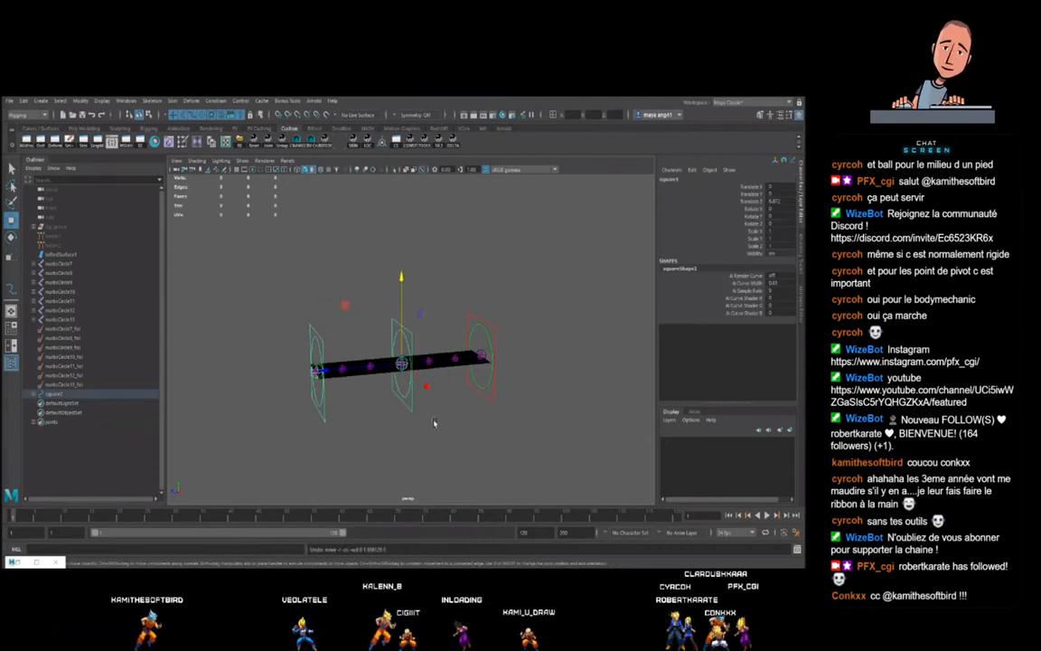
{"action": "left_click", "coordinate": [409, 414]}
{"action": "key", "text": "ctrl+z"}
{"action": "left_click", "coordinate": [520, 414]}
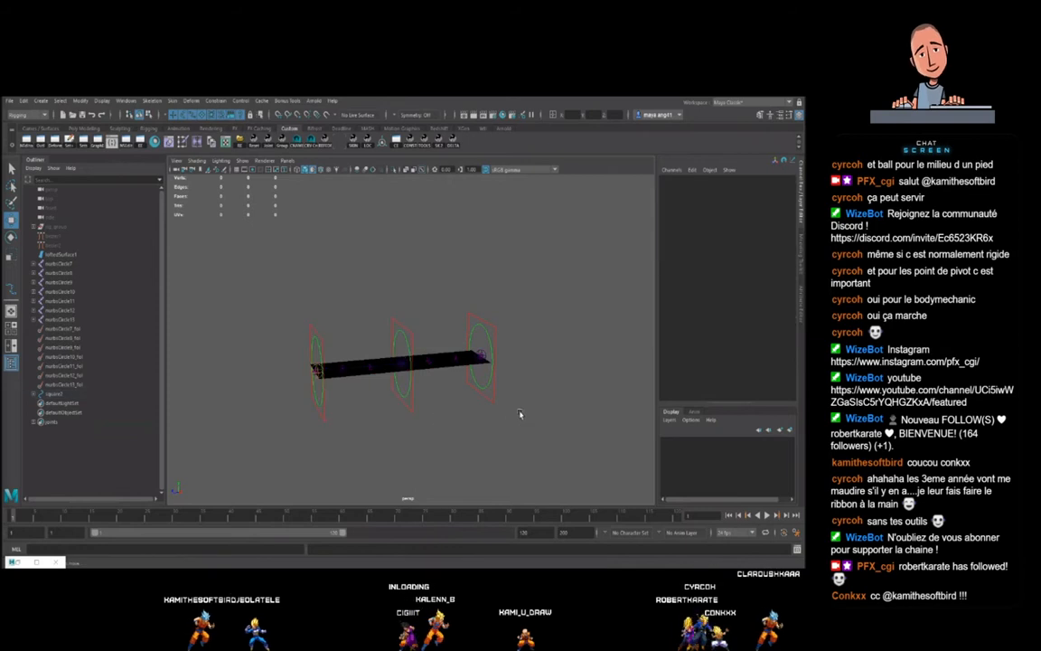
- Group all the ribbon rig objects, from the first source curve through the root square, and hide the group
{"action": "scroll", "coordinate": [521, 414], "scroll_direction": "down", "scroll_amount": 3}
{"action": "left_click", "coordinate": [49, 237]}
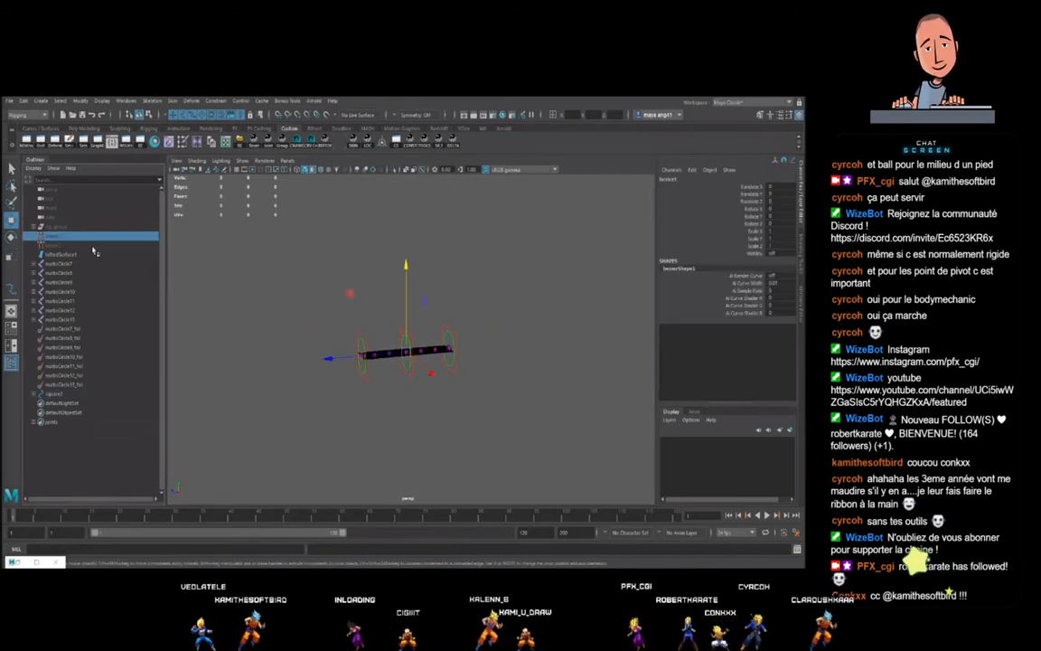
{"action": "left_click", "coordinate": [59, 395], "text": "shift"}
{"action": "key", "text": "ctrl+g"}
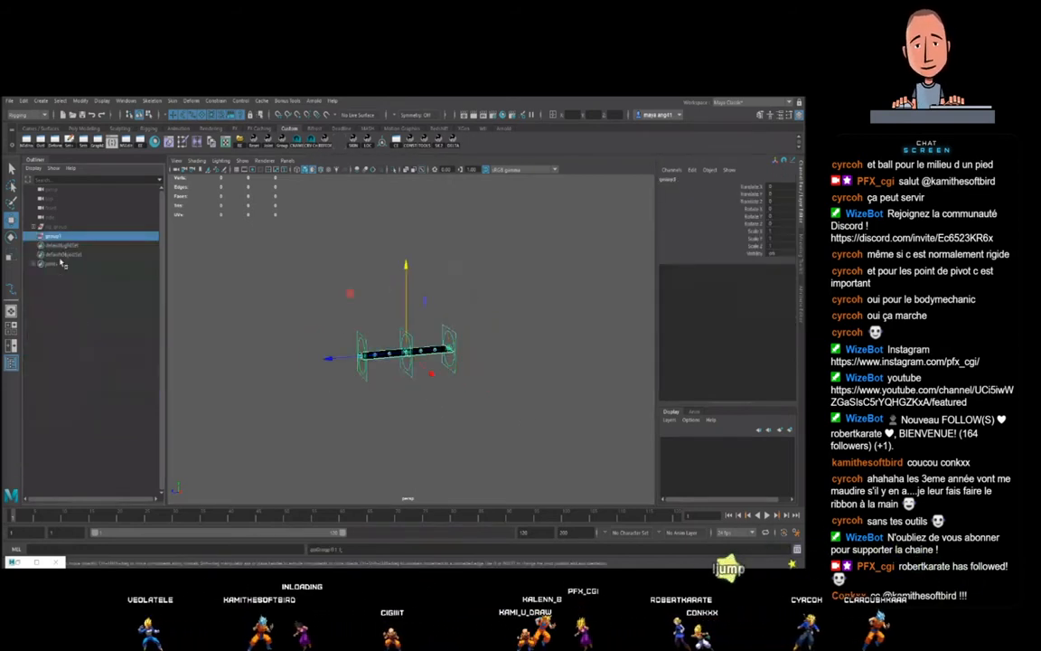
{"action": "key", "text": "ctrl+h"}
- Show the hidden rig_group containing the quadruped rig
{"action": "left_click", "coordinate": [54, 226]}
{"action": "key", "text": "shift+h"}
{"action": "scroll", "coordinate": [456, 394], "scroll_direction": "down", "scroll_amount": 4}
{"action": "left_click_drag", "start_coordinate": [456, 394], "coordinate": [488, 344], "text": "alt"}
{"action": "left_click", "coordinate": [491, 337]}
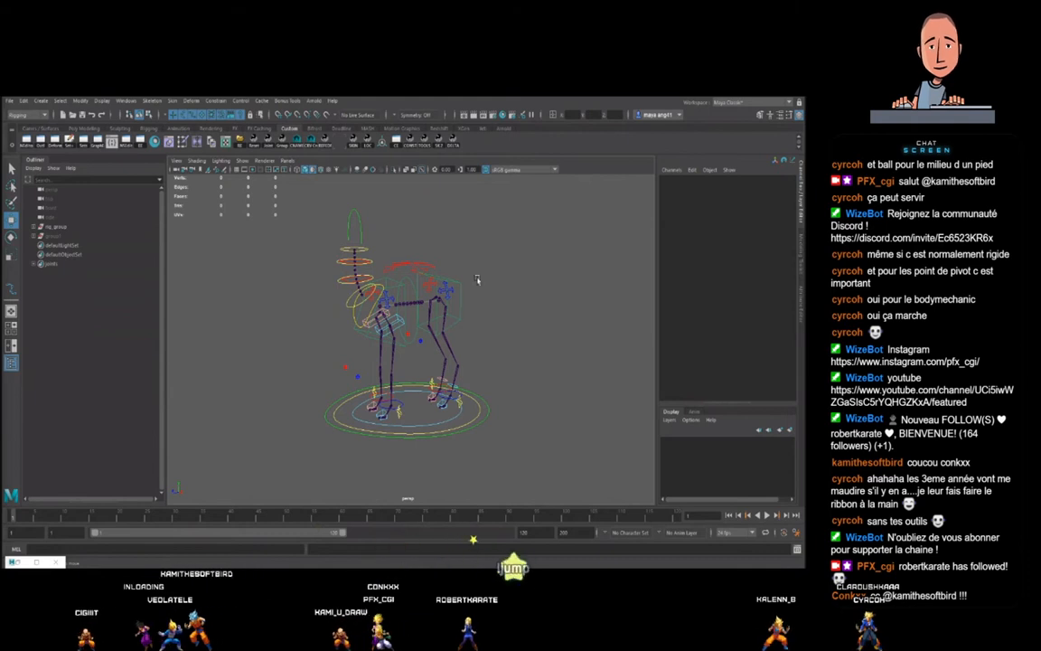
- Examine the quadruped rig's spine and its body control body_C0_ctl from several angles
{"action": "scroll", "coordinate": [472, 285], "scroll_direction": "up", "scroll_amount": 2}
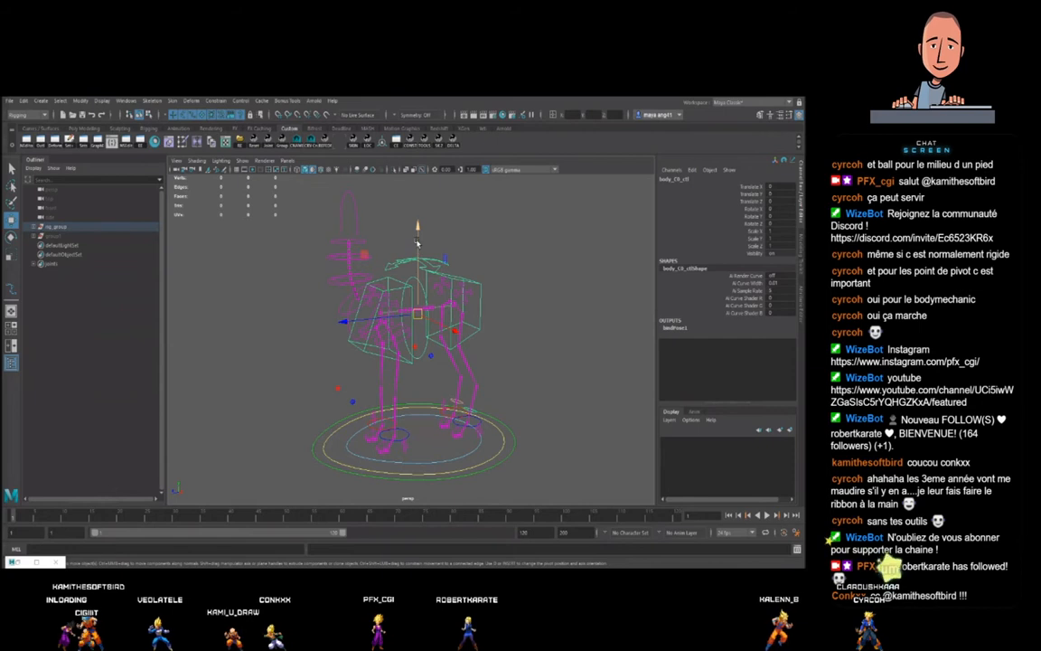
{"action": "left_click", "coordinate": [516, 268]}
{"action": "right_click_drag", "start_coordinate": [516, 269], "coordinate": [463, 346], "text": "alt"}
{"action": "left_click_drag", "start_coordinate": [463, 346], "coordinate": [473, 341], "text": "alt"}
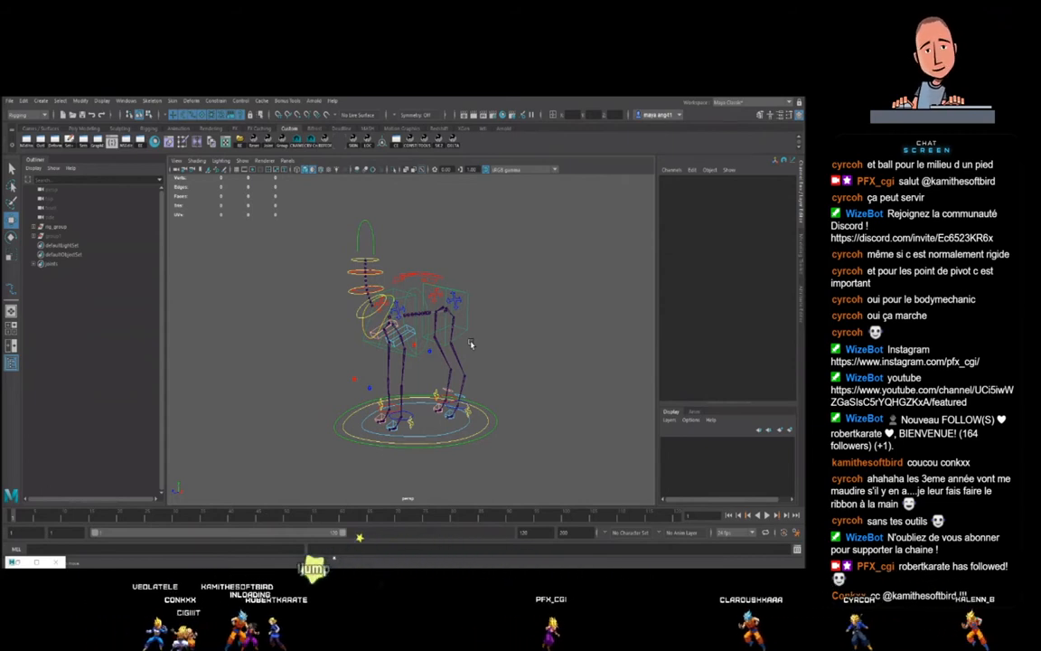
{"action": "left_click_drag", "start_coordinate": [470, 344], "coordinate": [517, 341], "text": "alt"}
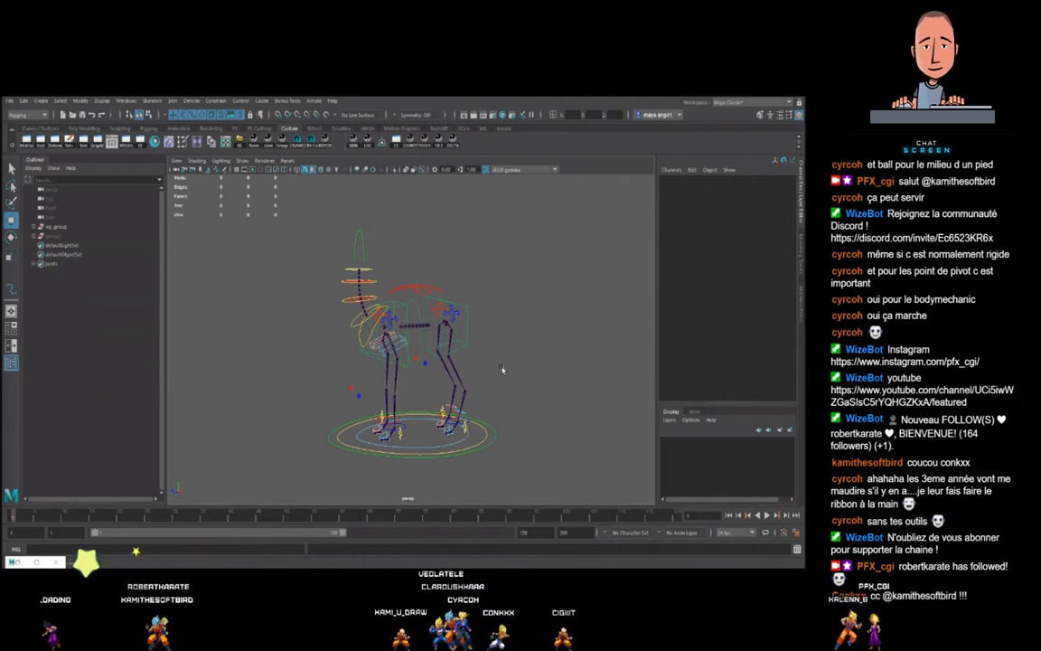
{"action": "left_click", "coordinate": [422, 287]}
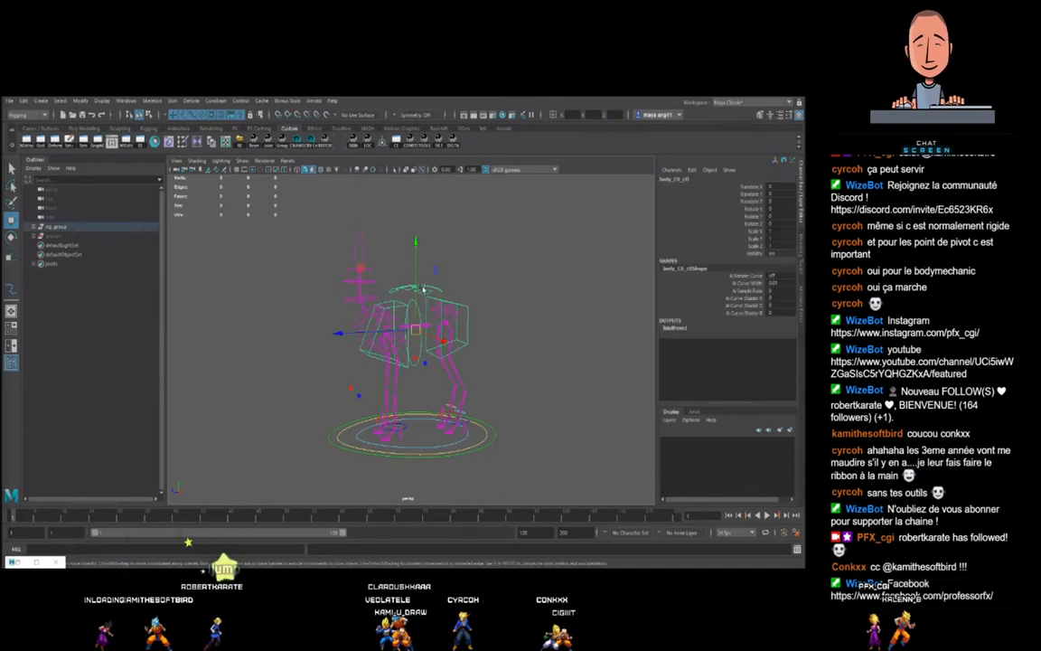
{"action": "left_click_drag", "start_coordinate": [414, 267], "coordinate": [518, 342], "text": "alt"}
{"action": "left_click", "coordinate": [517, 342]}
{"action": "left_click_drag", "start_coordinate": [428, 358], "coordinate": [525, 376], "text": "alt"}
- Expand rig_group and show its hidden geometry group with the llama meshes
{"action": "left_click", "coordinate": [33, 227]}
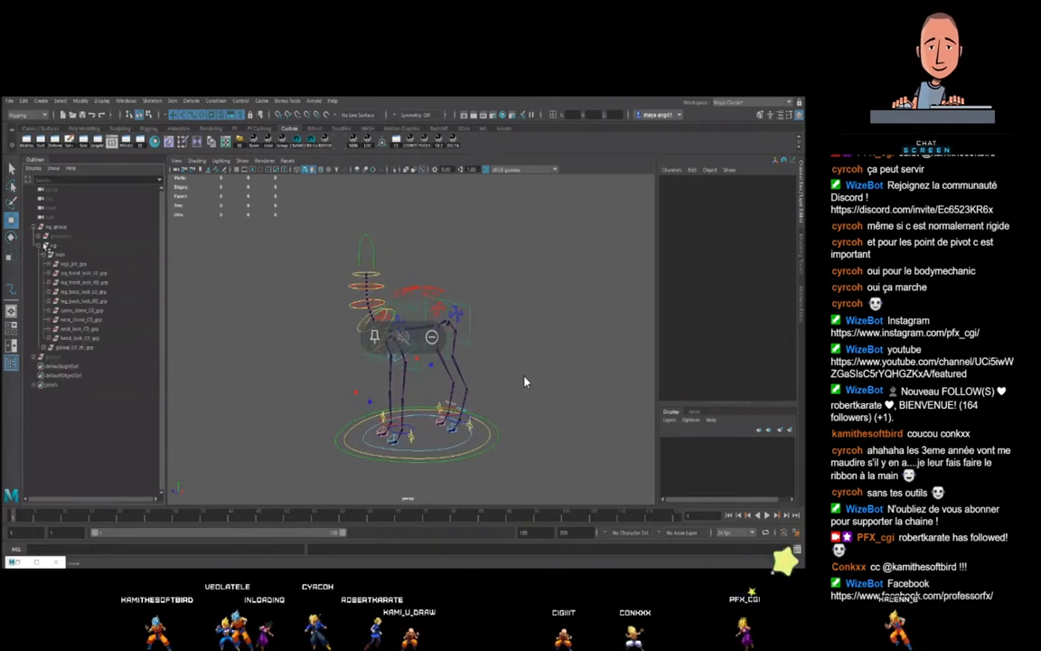
{"action": "left_click", "coordinate": [38, 236]}
{"action": "left_click", "coordinate": [62, 236]}
{"action": "key", "text": "shift+h"}
{"action": "left_click", "coordinate": [537, 346]}
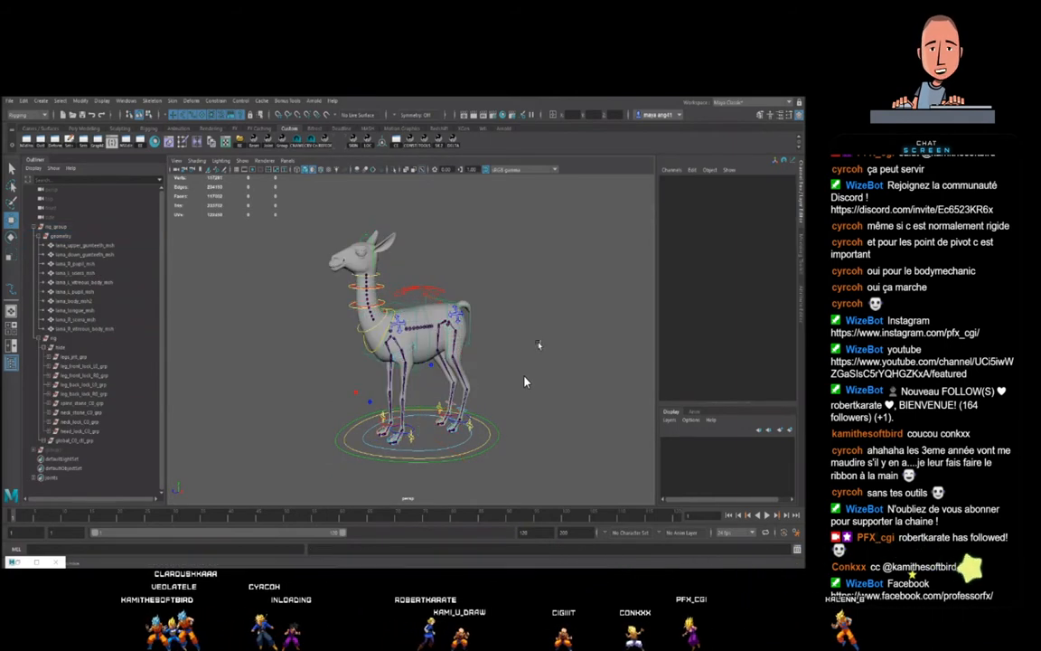
- Try rotating the head control head_C0_ctl to test the llama's head and neck chain
{"action": "middle_click_drag", "start_coordinate": [474, 342], "coordinate": [561, 402], "text": "alt"}
{"action": "right_click_drag", "start_coordinate": [475, 341], "coordinate": [578, 353], "text": "alt"}
{"action": "left_click", "coordinate": [546, 280]}
{"action": "middle_click_drag", "start_coordinate": [546, 344], "coordinate": [428, 333], "text": "alt"}
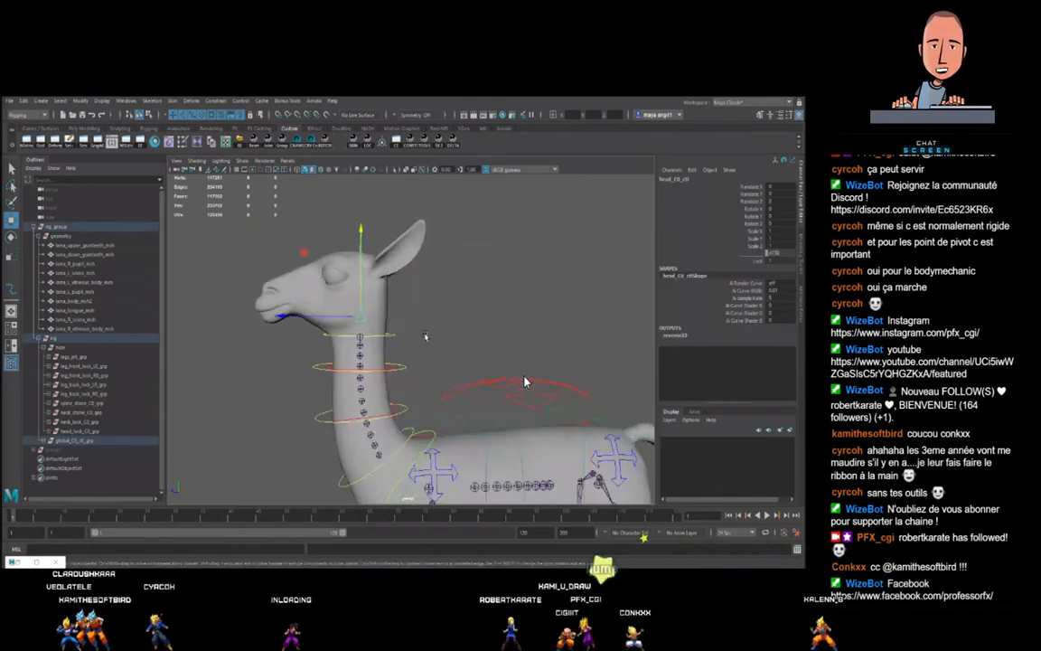
{"action": "left_click_drag", "start_coordinate": [363, 323], "coordinate": [376, 329], "text": "alt"}
{"action": "key", "text": "e"}
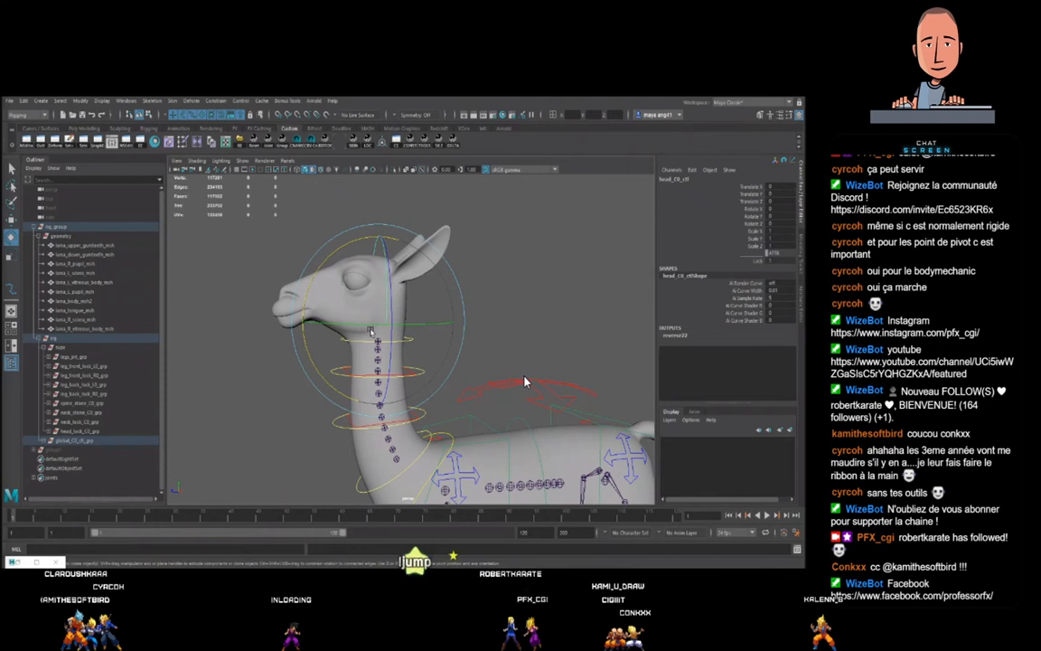
{"action": "left_click_drag", "start_coordinate": [351, 243], "coordinate": [343, 241]}
{"action": "key", "text": "ctrl+z"}
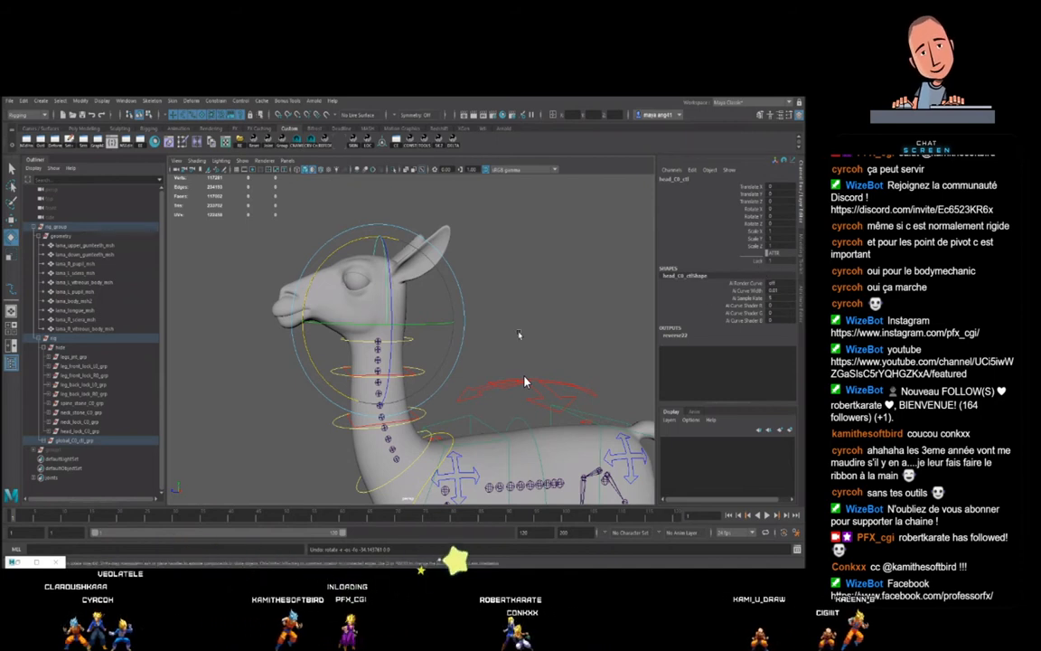
{"action": "middle_click_drag", "start_coordinate": [516, 376], "coordinate": [479, 295], "text": "alt"}
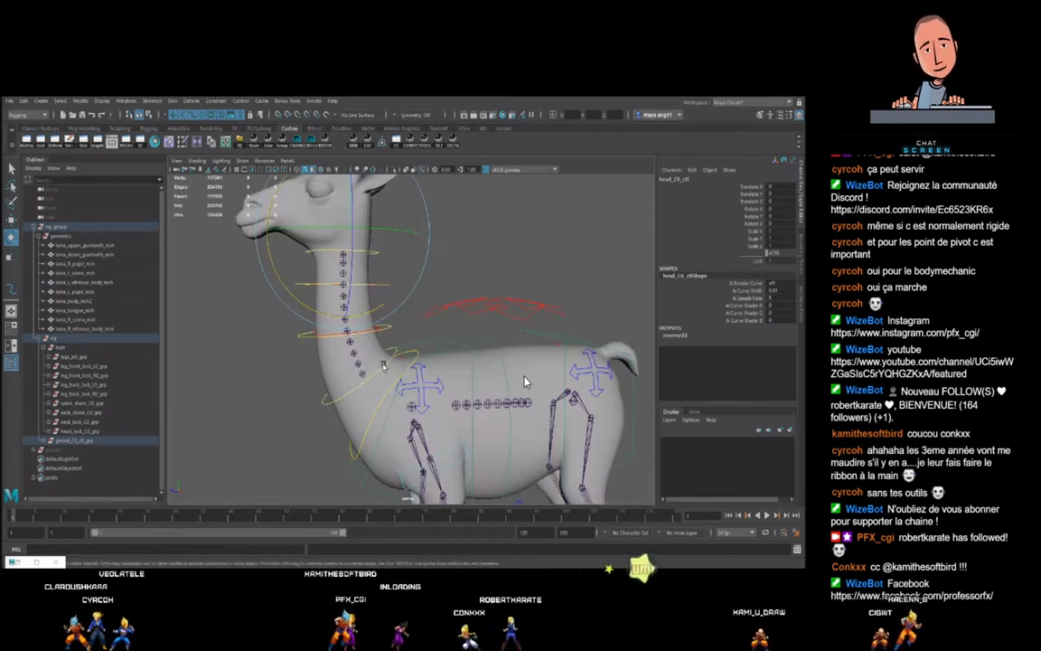
{"action": "key", "text": "a"}
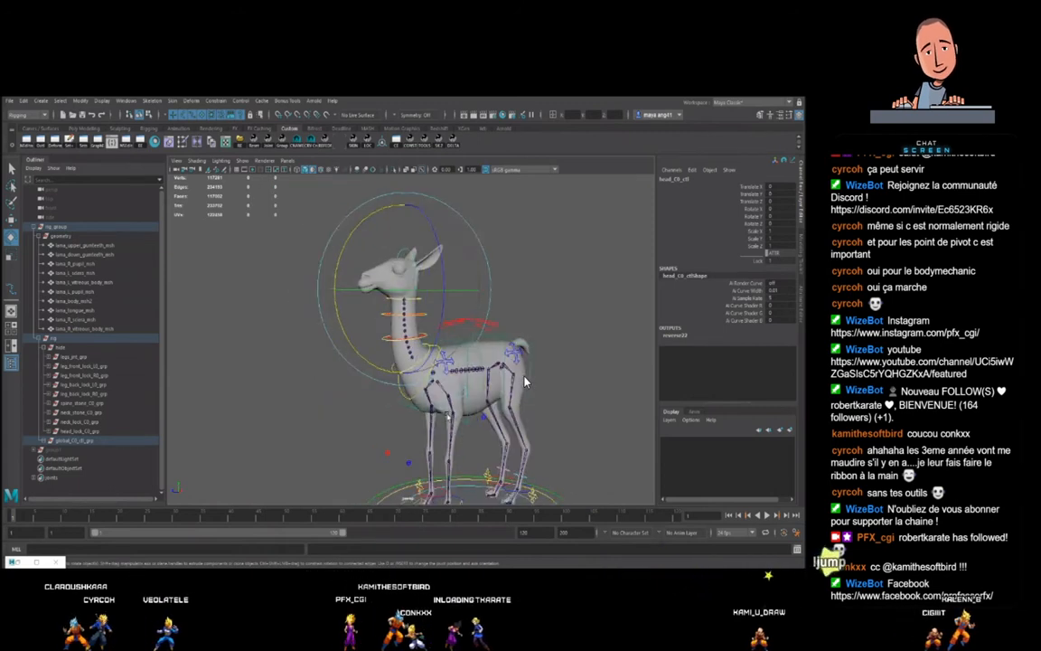
- Try rotating the lowest of the mid-neck FK ring controls to bend the llama's neck, then undo it
{"action": "left_click_drag", "start_coordinate": [507, 381], "coordinate": [484, 366], "text": "alt"}
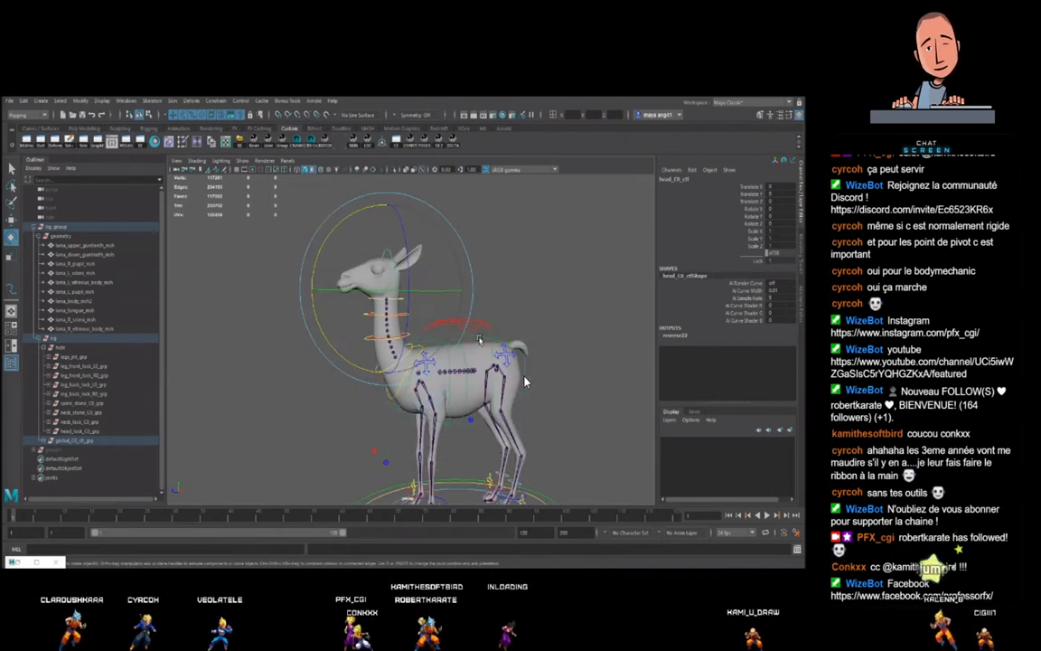
{"action": "right_click_drag", "start_coordinate": [484, 366], "coordinate": [519, 348], "text": "alt"}
{"action": "left_click_drag", "start_coordinate": [520, 348], "coordinate": [469, 298], "text": "alt"}
{"action": "left_click", "coordinate": [469, 298]}
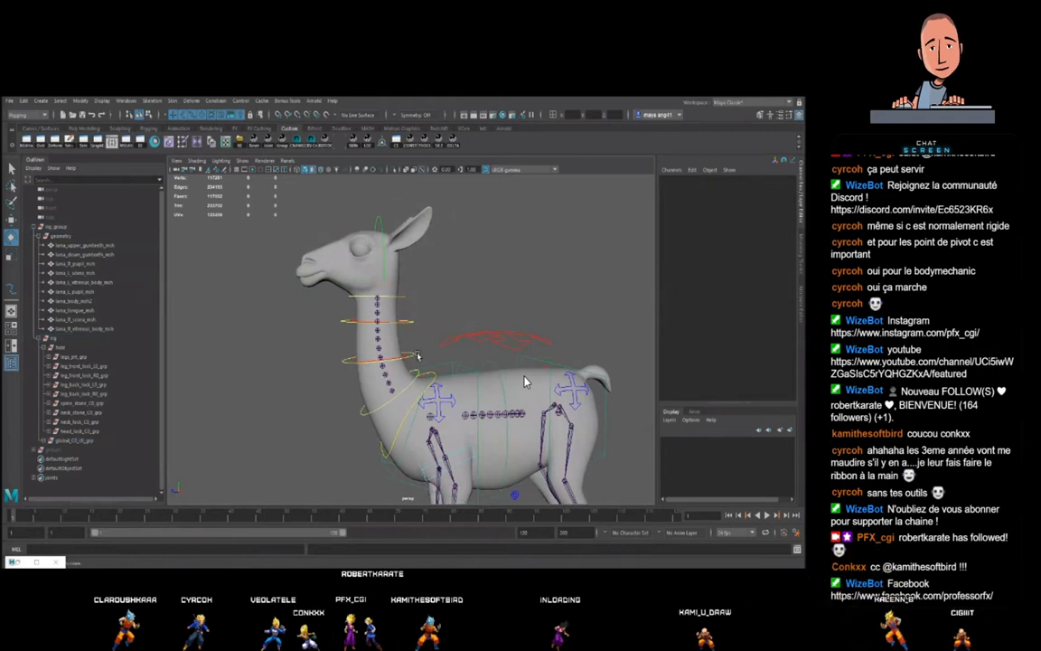
{"action": "left_click", "coordinate": [418, 355]}
{"action": "middle_click_drag", "start_coordinate": [414, 338], "coordinate": [431, 348], "text": "alt"}
{"action": "left_click_drag", "start_coordinate": [365, 297], "coordinate": [396, 316]}
{"action": "key", "text": "ctrl+z"}
- Select the head control for comparison, then try tilting the neck with its FK ring control and undo the rotation
{"action": "key", "text": "q"}
{"action": "left_click", "coordinate": [406, 248]}
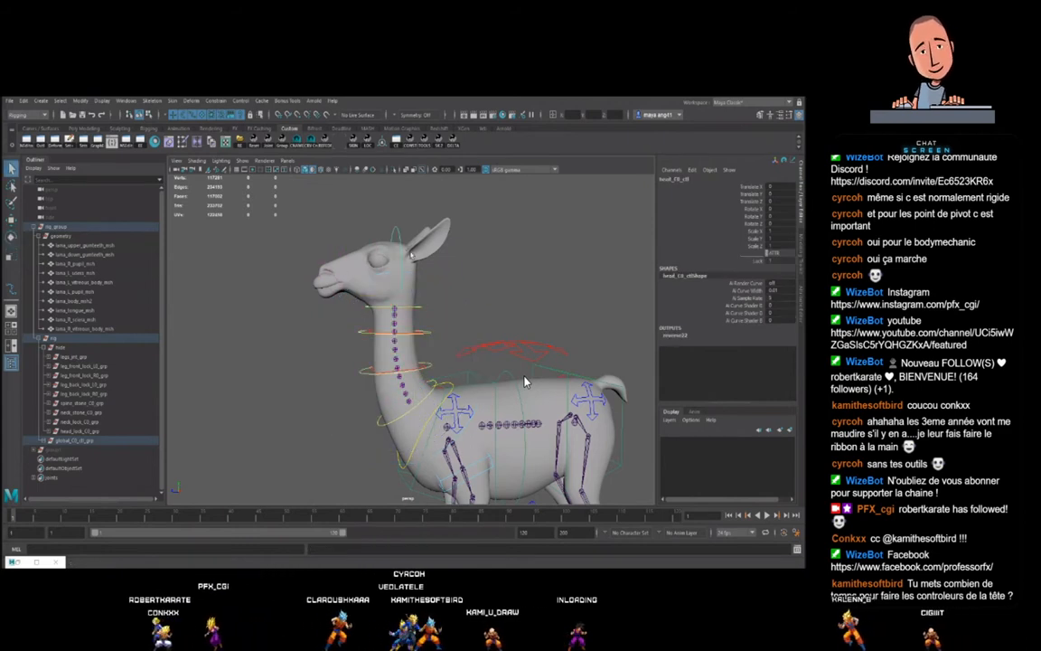
{"action": "middle_click_drag", "start_coordinate": [436, 303], "coordinate": [447, 305], "text": "alt"}
{"action": "left_click", "coordinate": [449, 364]}
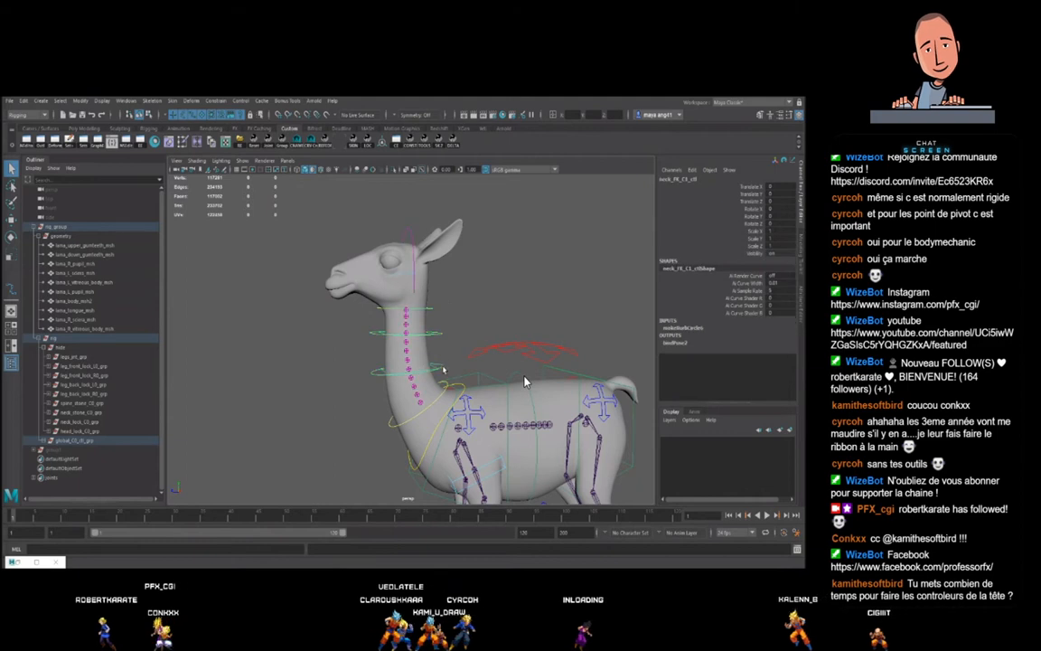
{"action": "key", "text": "e"}
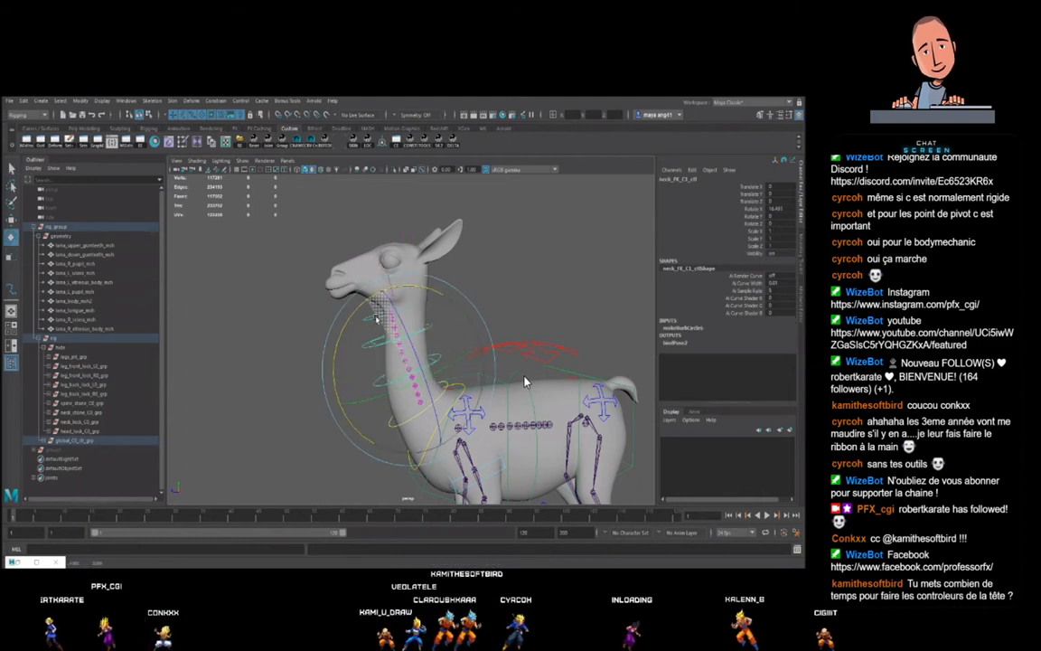
{"action": "key", "text": "ctrl+z"}
- Inspect the Lock attribute of head_C0_ctl and the neck's FK and main controls
{"action": "left_click", "coordinate": [413, 250]}
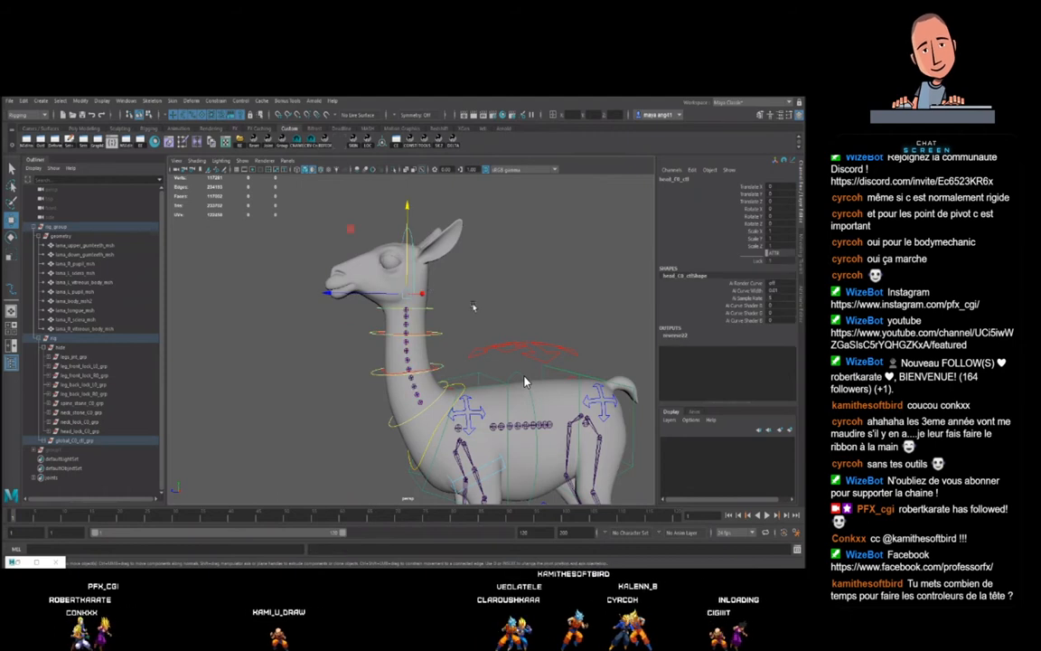
{"action": "left_click", "coordinate": [756, 261]}
{"action": "left_click", "coordinate": [442, 368]}
{"action": "key", "text": "w"}
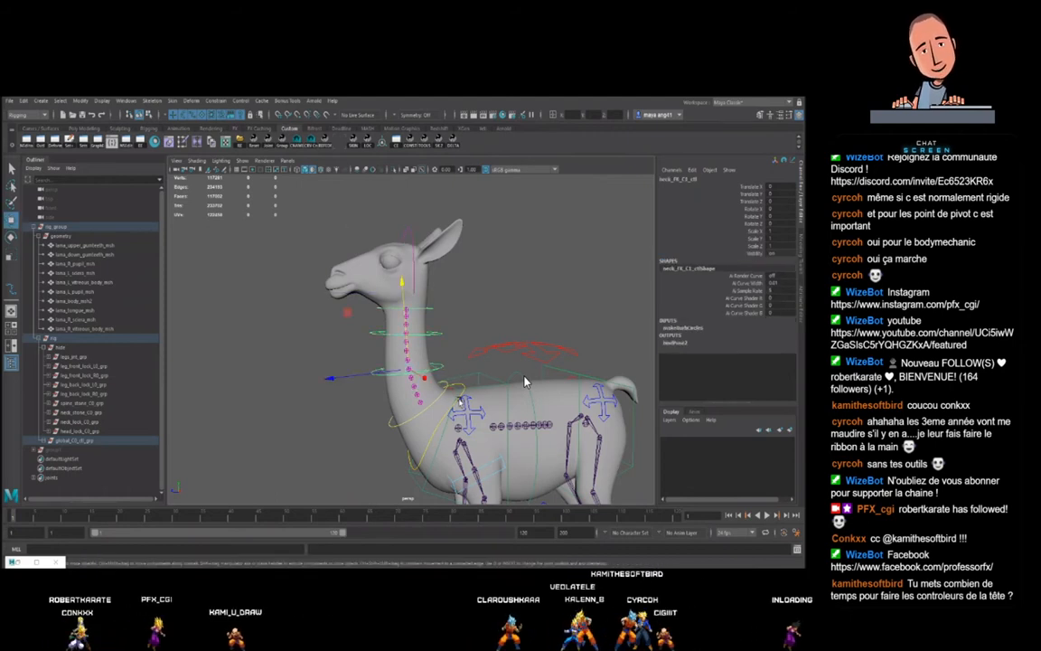
{"action": "left_click", "coordinate": [461, 384]}
{"action": "key", "text": "e"}
{"action": "middle_click_drag", "start_coordinate": [448, 385], "coordinate": [458, 350], "text": "alt"}
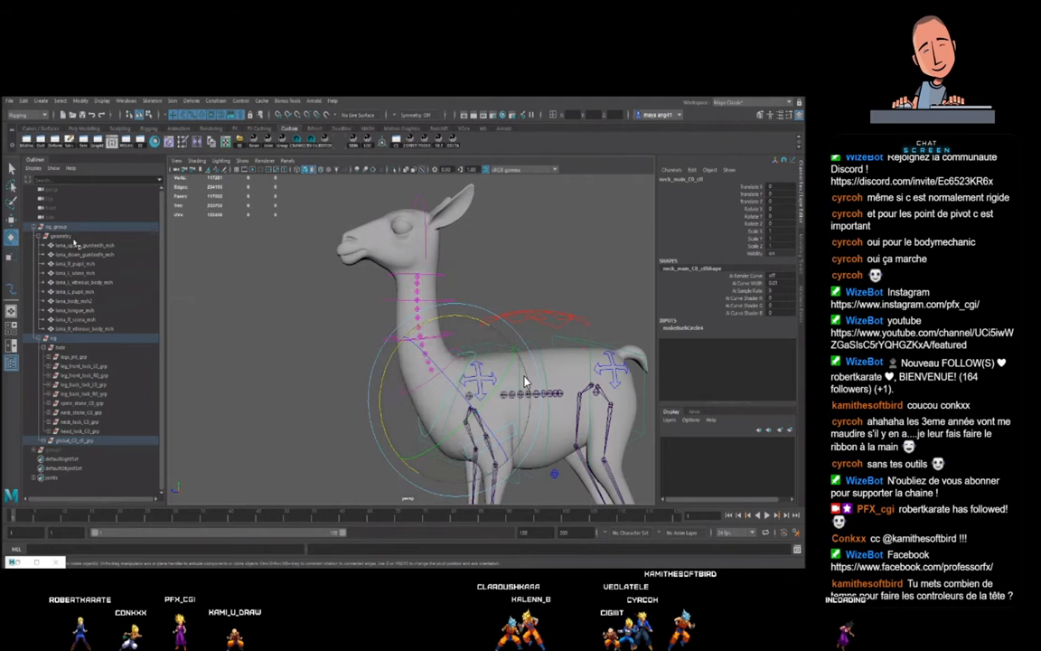
- Hide the geometry group containing the llama meshes
{"action": "left_click", "coordinate": [68, 237]}
{"action": "key", "text": "ctrl+h"}
{"action": "right_click_drag", "start_coordinate": [506, 362], "coordinate": [461, 360], "text": "alt"}
{"action": "left_click_drag", "start_coordinate": [461, 360], "coordinate": [451, 355], "text": "alt"}
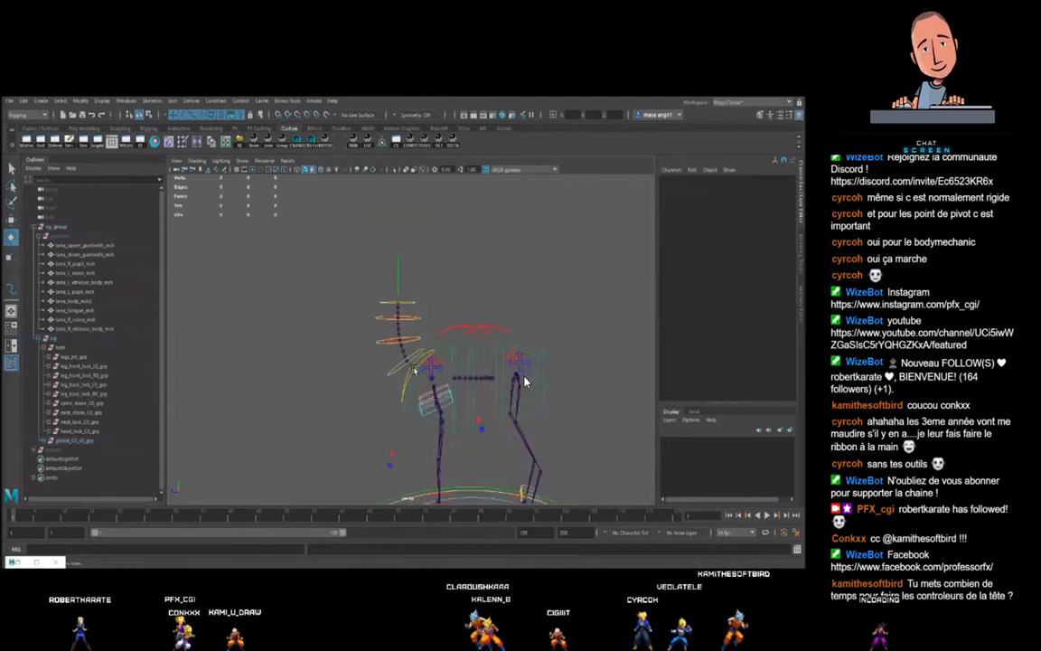
- Try rotating the successive neck controls forward to curl the neck joint chain
{"action": "left_click", "coordinate": [414, 368]}
{"action": "left_click_drag", "start_coordinate": [441, 301], "coordinate": [400, 280]}
{"action": "key", "text": "q"}
{"action": "left_click", "coordinate": [419, 353]}
{"action": "key", "text": "e"}
{"action": "key", "text": "q"}
{"action": "left_click", "coordinate": [397, 346]}
{"action": "key", "text": "e"}
{"action": "key", "text": "q"}
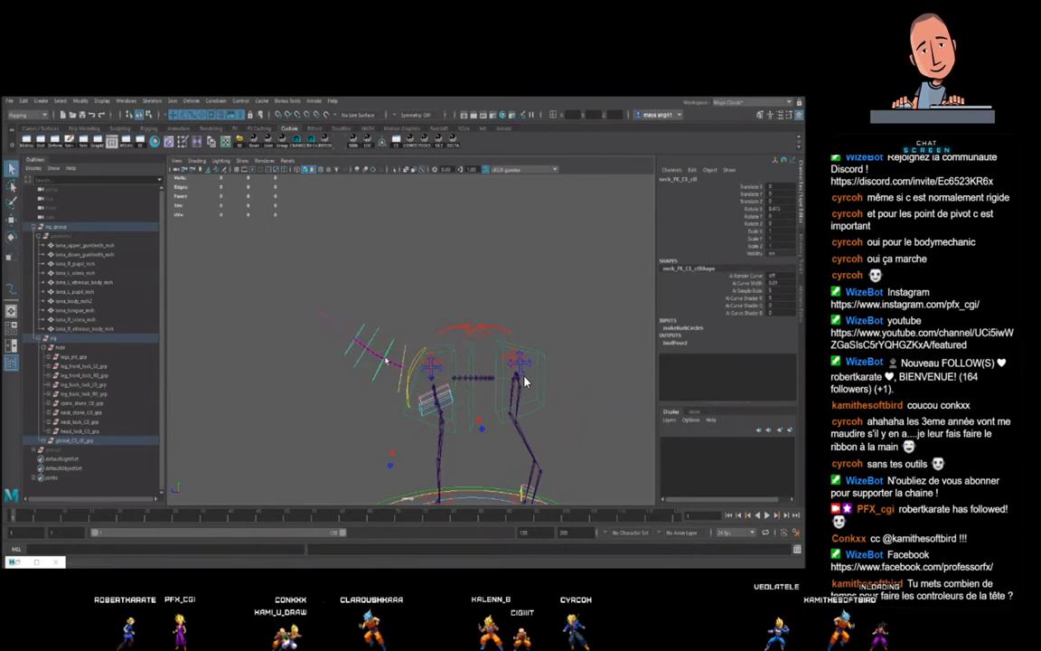
- Set the Lock attribute of head_C0_ctl to 0 to test its orientation on the bent neck
{"action": "left_click", "coordinate": [340, 330]}
{"action": "left_click_drag", "start_coordinate": [362, 371], "coordinate": [483, 340], "text": "alt"}
{"action": "key", "text": "w"}
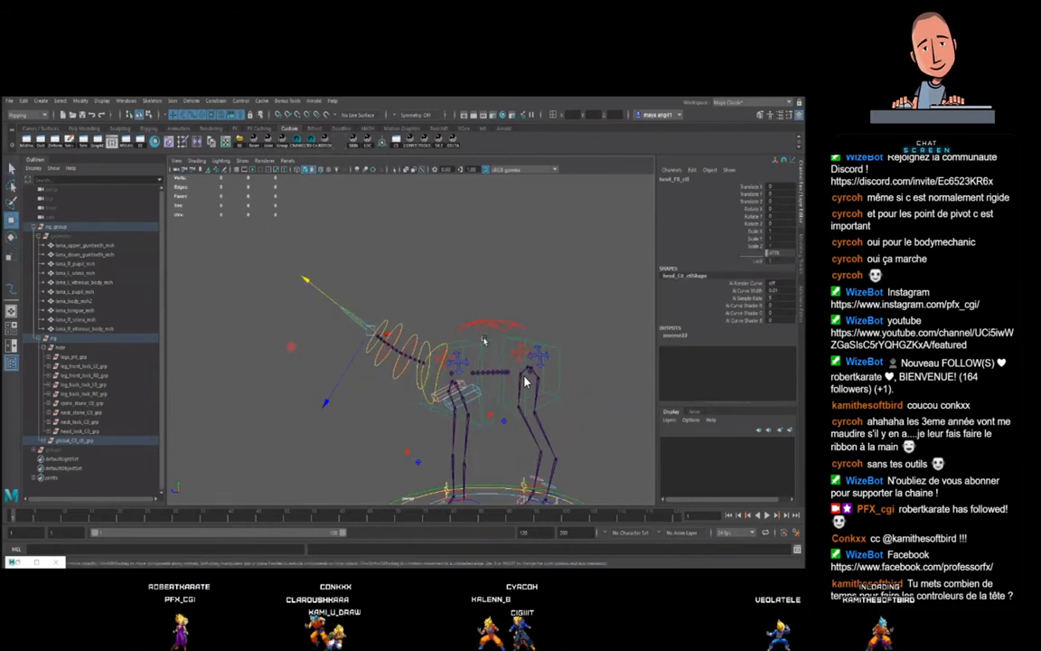
{"action": "left_click_drag", "start_coordinate": [402, 338], "coordinate": [374, 343], "text": "alt"}
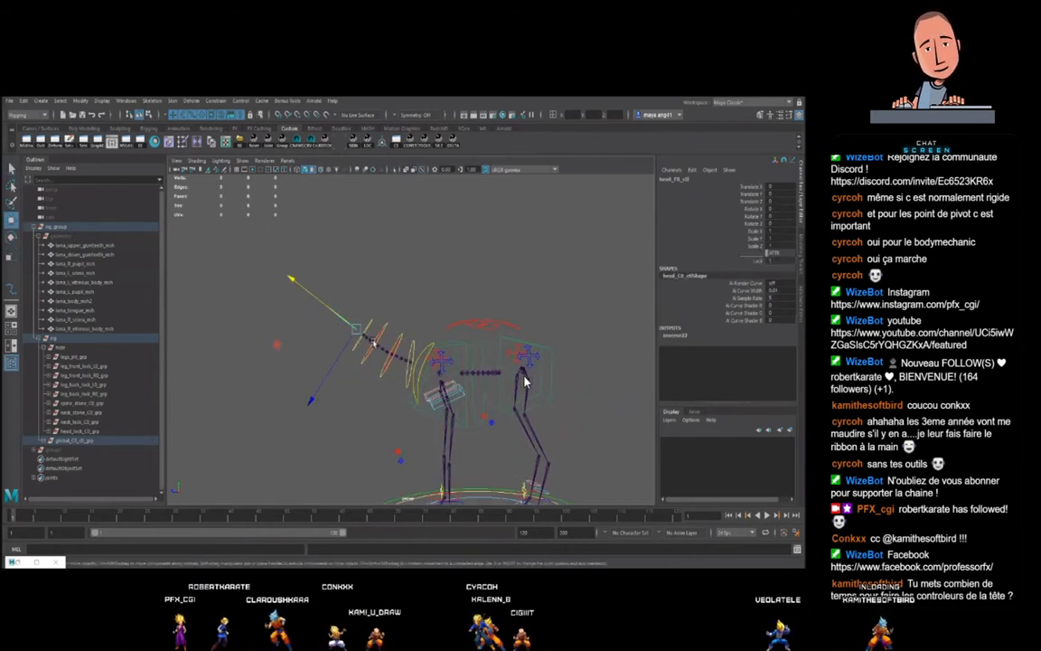
{"action": "left_click", "coordinate": [752, 261]}
{"action": "left_click_drag", "start_coordinate": [444, 351], "coordinate": [466, 369], "text": "alt"}
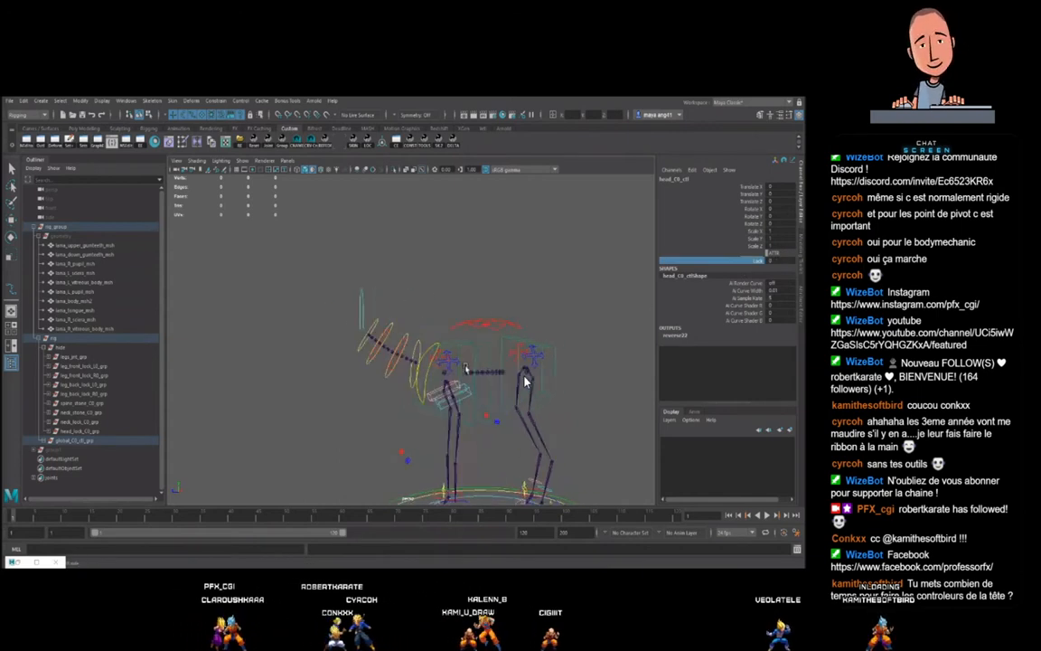
- Undo the head Lock change and all the neck control rotations
{"action": "key", "text": "ctrl+z"}
{"action": "key", "text": "ctrl+z"}
{"action": "key", "text": "ctrl+z"}
{"action": "key", "text": "ctrl+z"}
{"action": "key", "text": "ctrl+z"}
{"action": "key", "text": "ctrl+z"}
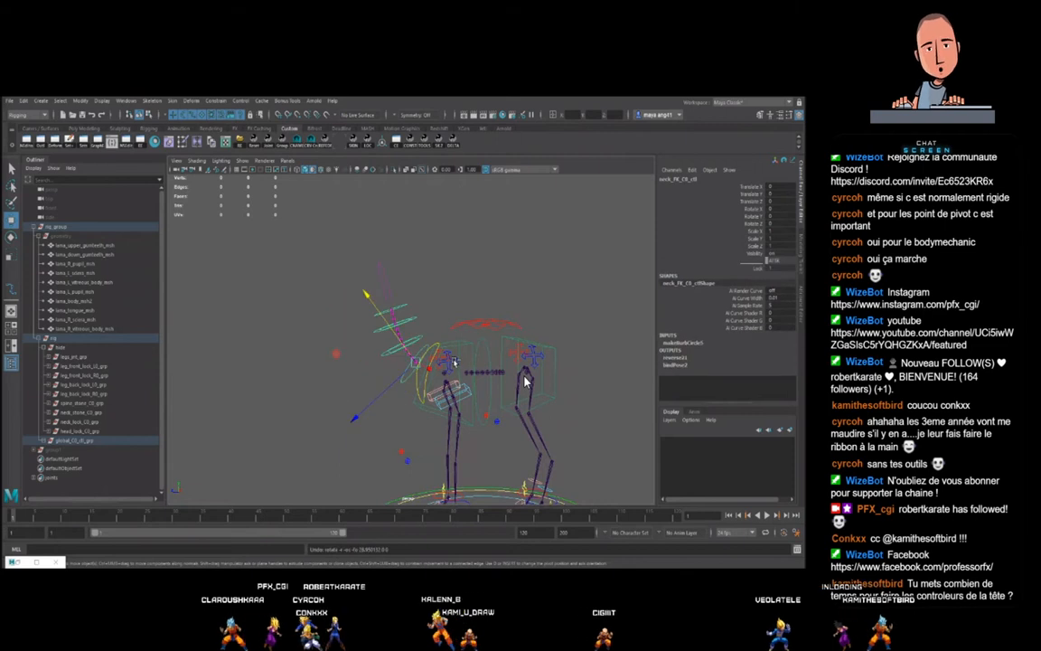
{"action": "key", "text": "ctrl+z"}
{"action": "key", "text": "ctrl+z"}
{"action": "key", "text": "ctrl+z"}
{"action": "key", "text": "ctrl+z"}
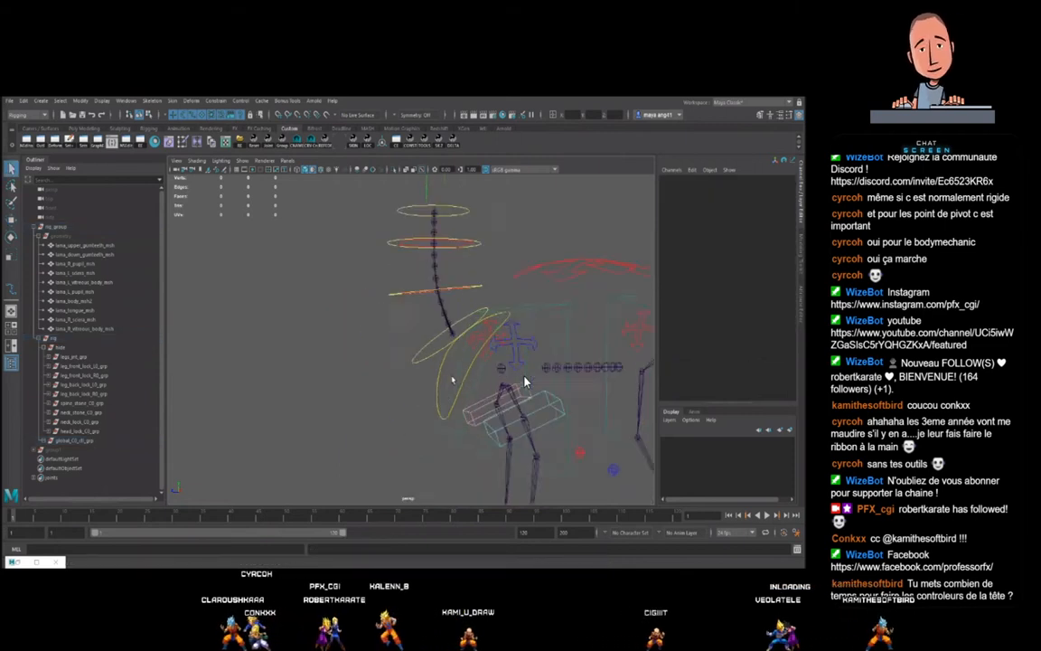
- Try rotating neck_main_C0_ctl to swing the whole neck, then undo the rotation
{"action": "scroll", "coordinate": [453, 313], "scroll_direction": "down", "scroll_amount": 4}
{"action": "left_click_drag", "start_coordinate": [464, 349], "coordinate": [477, 340], "text": "alt"}
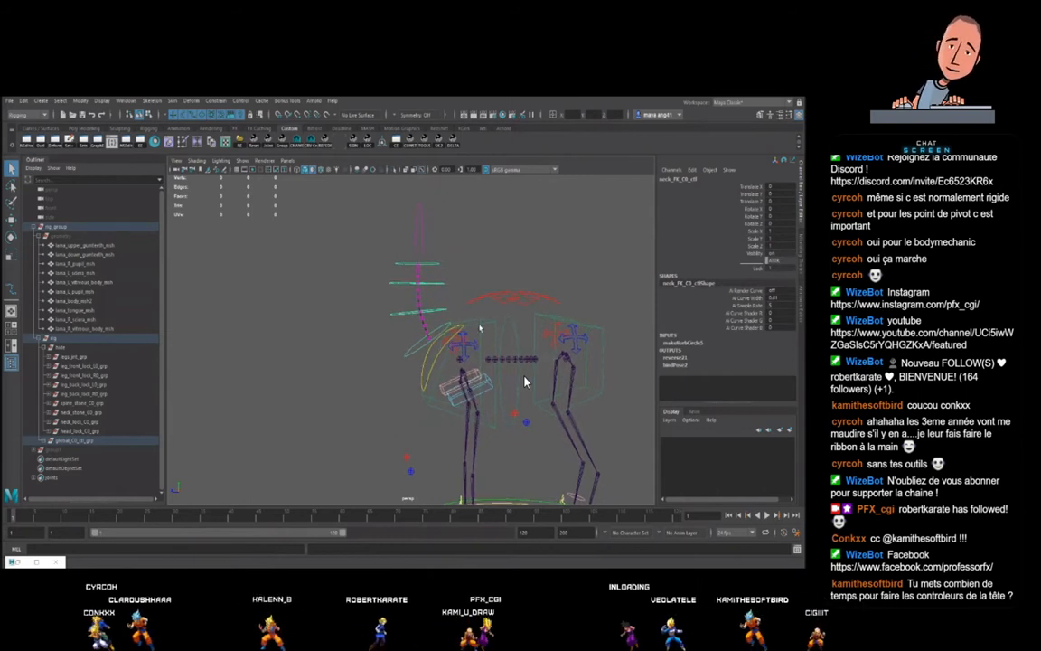
{"action": "left_click", "coordinate": [480, 326]}
{"action": "key", "text": "w"}
{"action": "scroll", "coordinate": [470, 348], "scroll_direction": "down", "scroll_amount": 3}
{"action": "left_click_drag", "start_coordinate": [460, 378], "coordinate": [429, 360], "text": "alt"}
{"action": "key", "text": "e"}
{"action": "mouse_move", "coordinate": [411, 264]}
{"action": "left_mouse_down"}
{"action": "mouse_move", "coordinate": [442, 273]}
{"action": "mouse_move", "coordinate": [371, 287]}
{"action": "mouse_move", "coordinate": [391, 321]}
{"action": "mouse_move", "coordinate": [414, 284]}
{"action": "left_mouse_up"}
{"action": "key", "text": "q"}
{"action": "left_click", "coordinate": [419, 359]}
{"action": "key", "text": "e"}
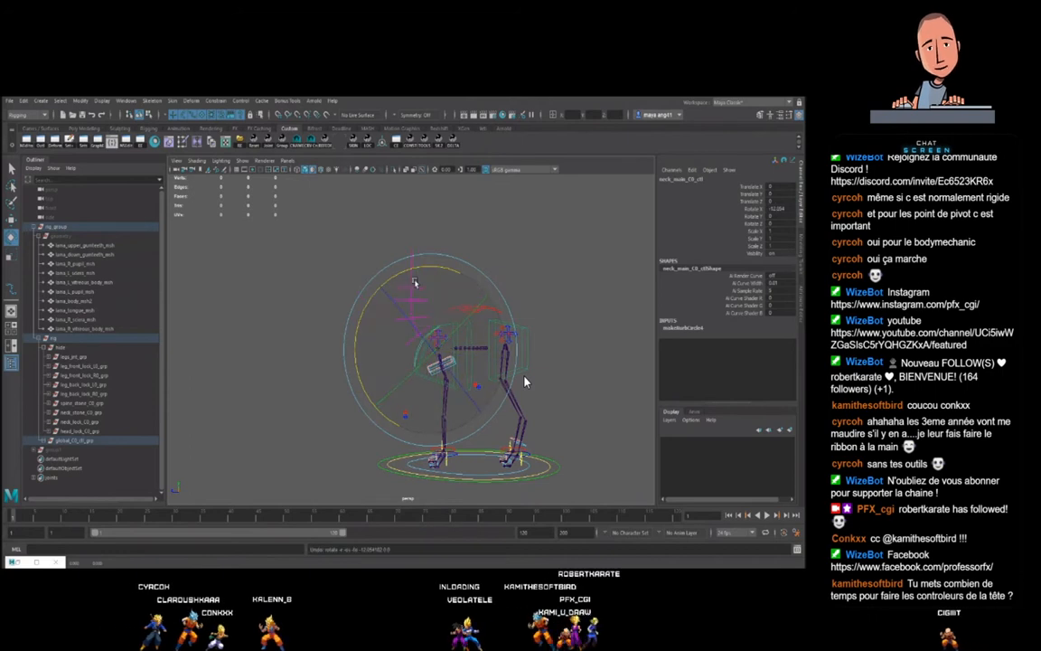
{"action": "key", "text": "ctrl+z"}
- Set the Lock attribute of neck_FK_C0_ctl to 0
{"action": "key", "text": "q"}
{"action": "right_click_drag", "start_coordinate": [396, 341], "coordinate": [412, 366], "text": "alt"}
{"action": "left_click", "coordinate": [414, 351]}
{"action": "left_click", "coordinate": [712, 269]}
{"action": "right_click_drag", "start_coordinate": [531, 340], "coordinate": [432, 340], "text": "alt"}
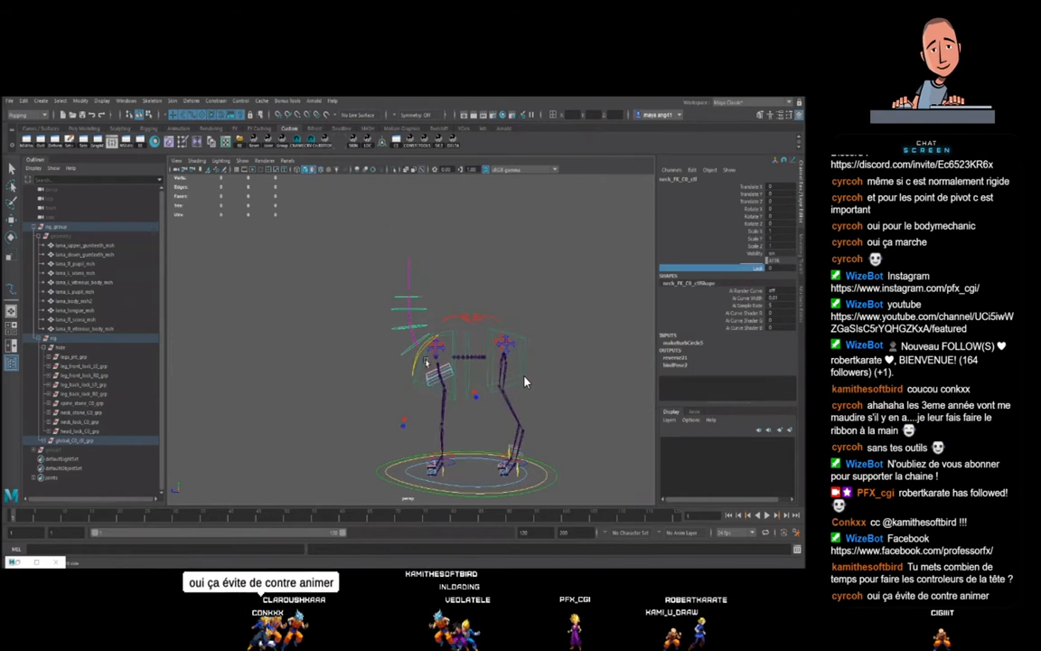
- Try rotating the main neck control with the first FK control's Lock at 0, then undo it
{"action": "left_click", "coordinate": [420, 350]}
{"action": "left_click_drag", "start_coordinate": [412, 343], "coordinate": [352, 354], "text": "alt"}
{"action": "key", "text": "e"}
{"action": "left_click_drag", "start_coordinate": [390, 308], "coordinate": [449, 316]}
{"action": "key", "text": "ctrl+z"}
- Try rotating chest_C0_ctl to test how the neck follows the chest, then undo the rotation
{"action": "key", "text": "w"}
{"action": "left_click", "coordinate": [448, 320]}
{"action": "key", "text": "q"}
{"action": "left_click", "coordinate": [460, 340]}
{"action": "key", "text": "e"}
{"action": "key", "text": "ctrl+z"}
{"action": "key", "text": "q"}
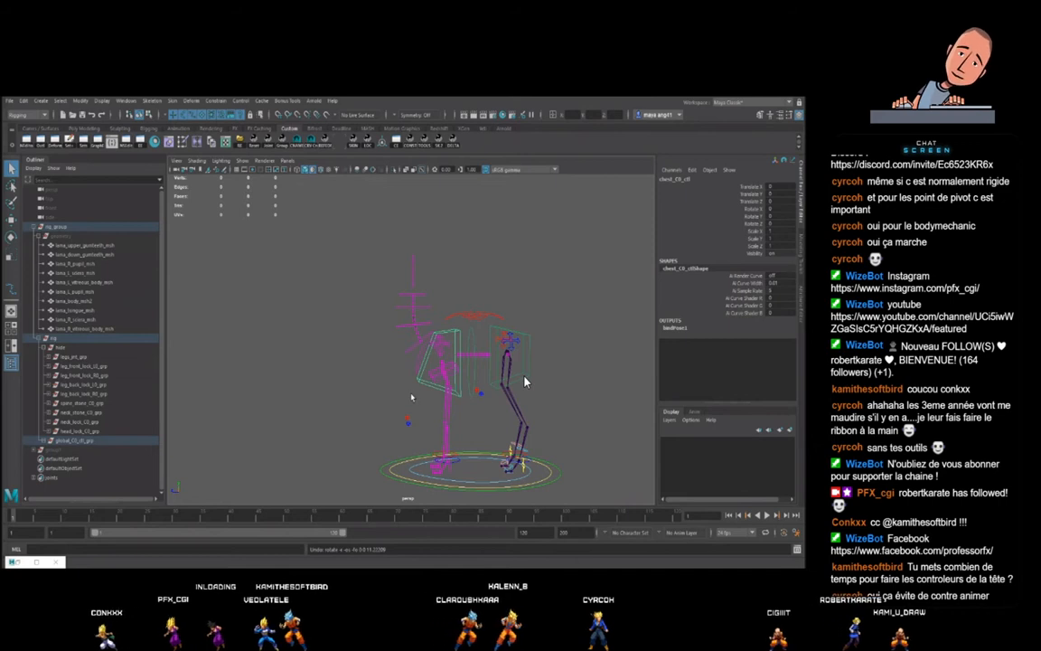
- Set the Lock attribute of neck_FK_C0_ctl to 1
{"action": "left_click", "coordinate": [411, 355]}
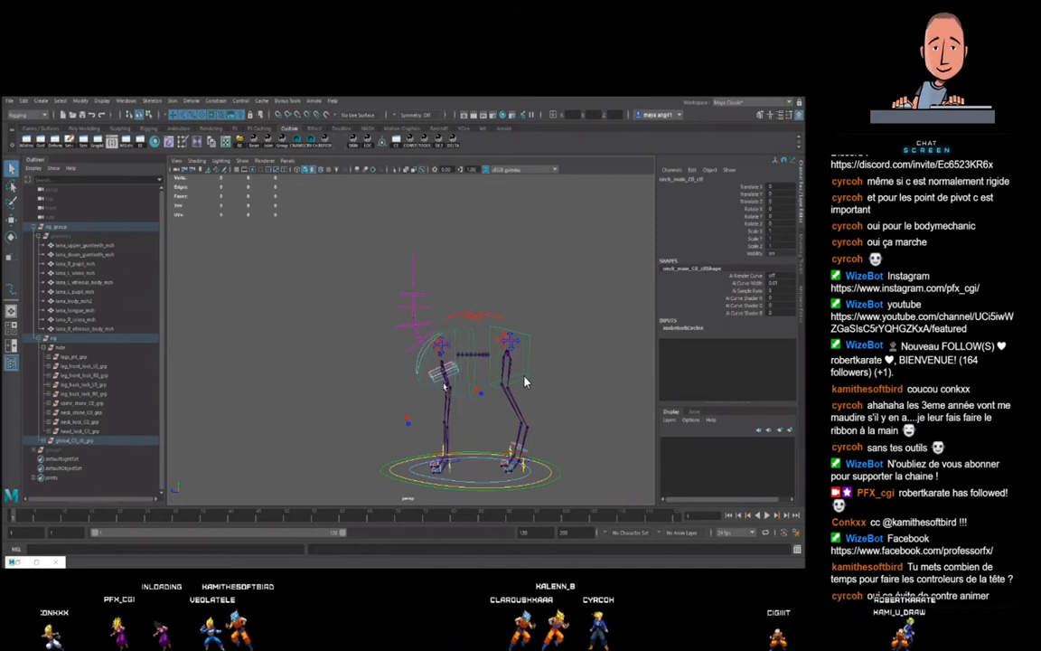
{"action": "left_click", "coordinate": [413, 353]}
{"action": "left_click", "coordinate": [760, 268]}
{"action": "right_click_drag", "start_coordinate": [434, 379], "coordinate": [488, 380], "text": "alt"}
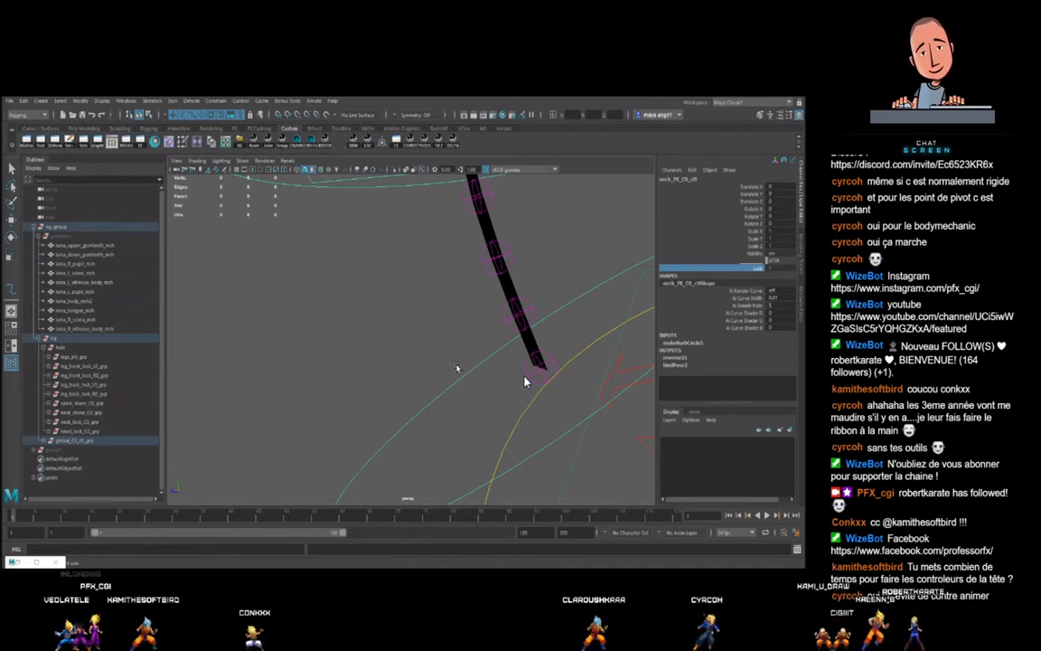
- Deselect the neck control and show the hidden geometry group with the llama meshes
{"action": "right_click_drag", "start_coordinate": [456, 367], "coordinate": [443, 334], "text": "alt"}
{"action": "left_click", "coordinate": [192, 285]}
{"action": "left_click", "coordinate": [65, 236]}
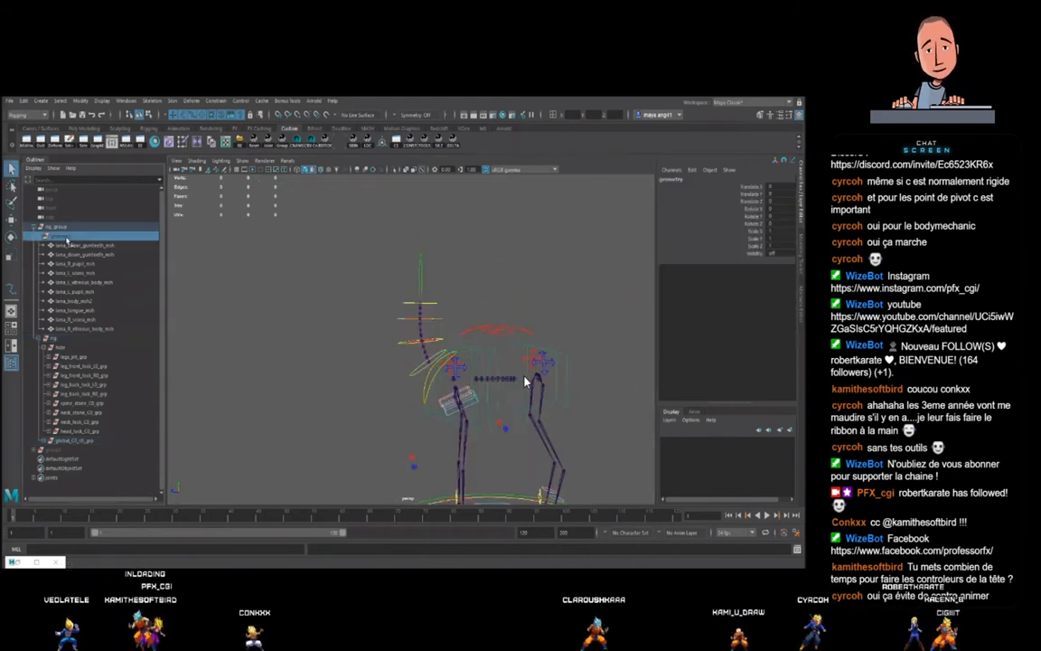
{"action": "key", "text": "shift+h"}
{"action": "left_click_drag", "start_coordinate": [466, 303], "coordinate": [509, 311], "text": "alt"}
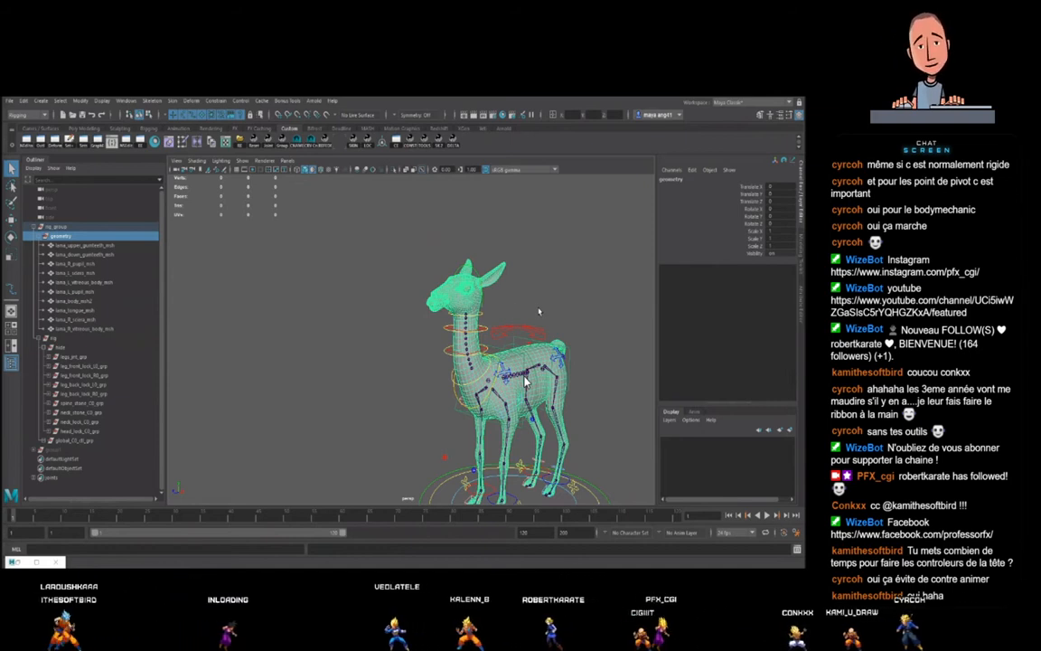
- Examine the llama's head, neck joints and full rig up close and from a distance
{"action": "scroll", "coordinate": [524, 382], "scroll_direction": "up", "scroll_amount": 5}
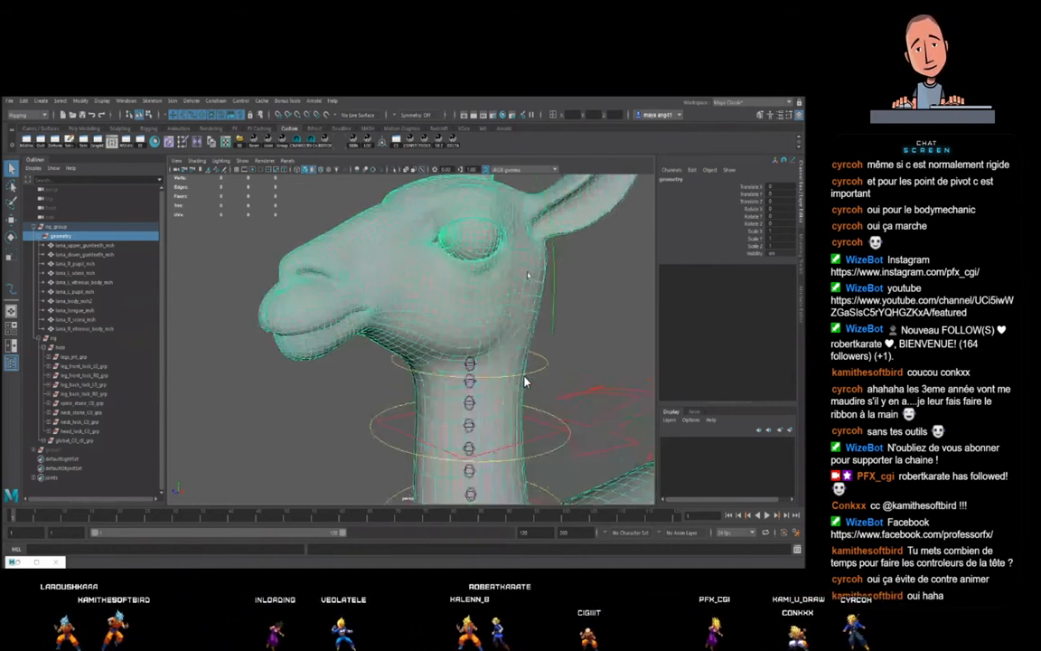
{"action": "scroll", "coordinate": [513, 305], "scroll_direction": "down", "scroll_amount": 5}
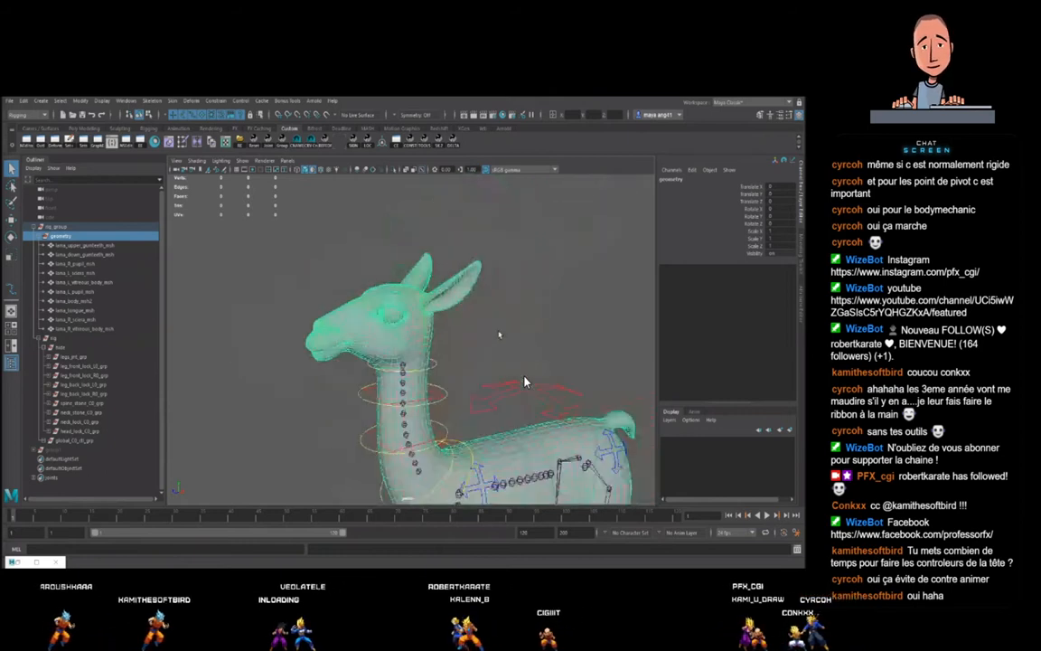
{"action": "scroll", "coordinate": [524, 381], "scroll_direction": "up", "scroll_amount": 5}
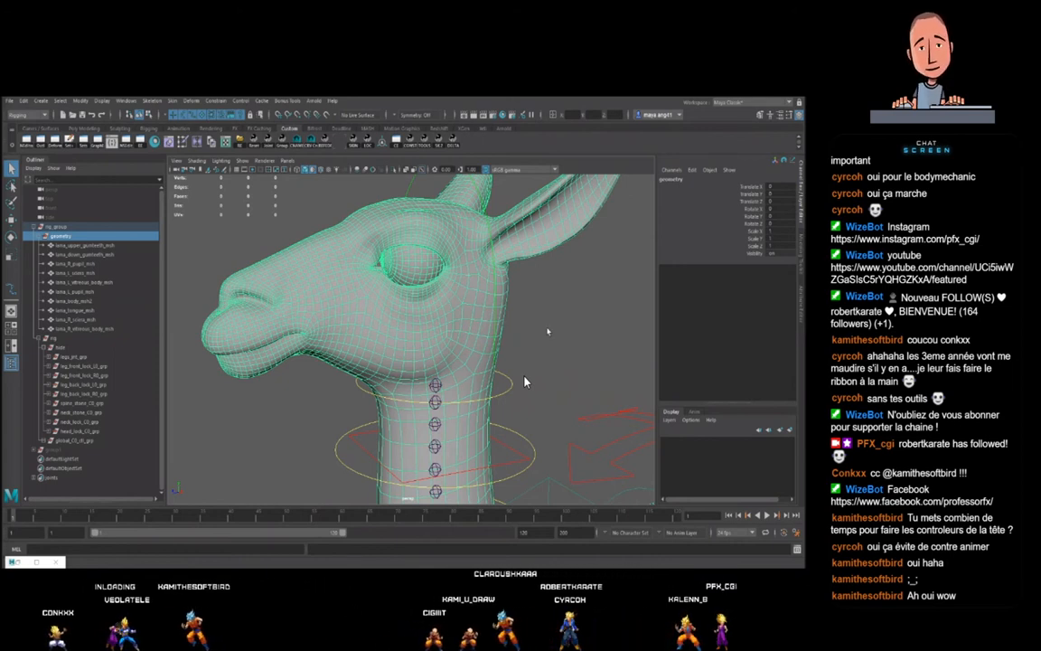
{"action": "left_click", "coordinate": [553, 341]}
{"action": "scroll", "coordinate": [554, 339], "scroll_direction": "down", "scroll_amount": 8}
{"action": "left_click_drag", "start_coordinate": [555, 334], "coordinate": [524, 357], "text": "alt"}
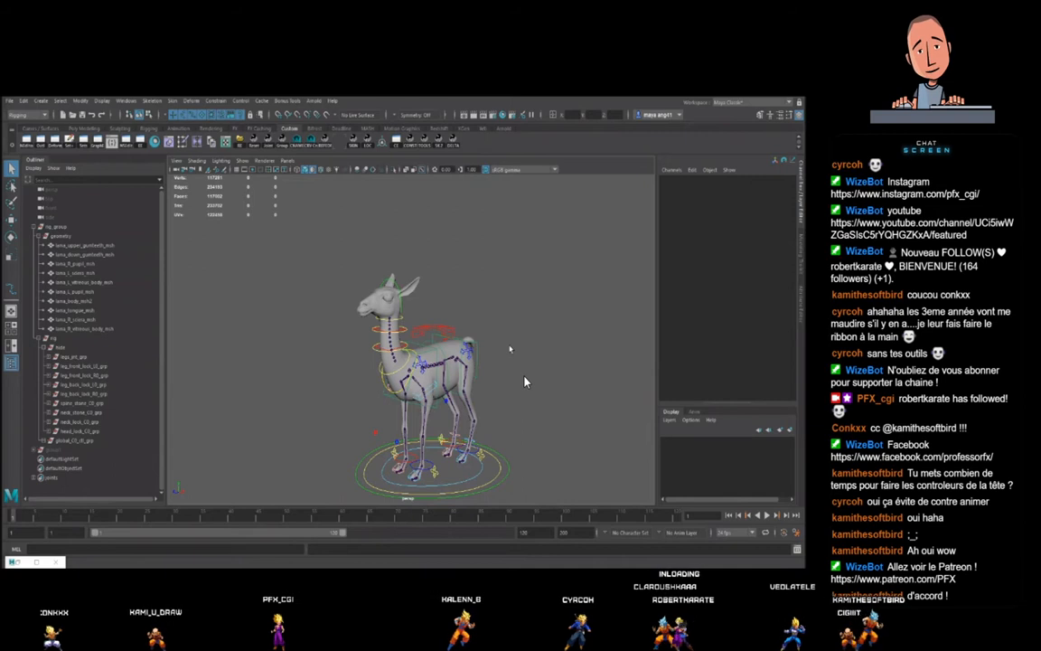
{"action": "right_click_drag", "start_coordinate": [412, 288], "coordinate": [434, 312], "text": "alt"}
{"action": "left_click_drag", "start_coordinate": [433, 312], "coordinate": [492, 343], "text": "alt"}
{"action": "key", "text": "w"}
{"action": "right_click_drag", "start_coordinate": [516, 362], "coordinate": [533, 335], "text": "alt"}
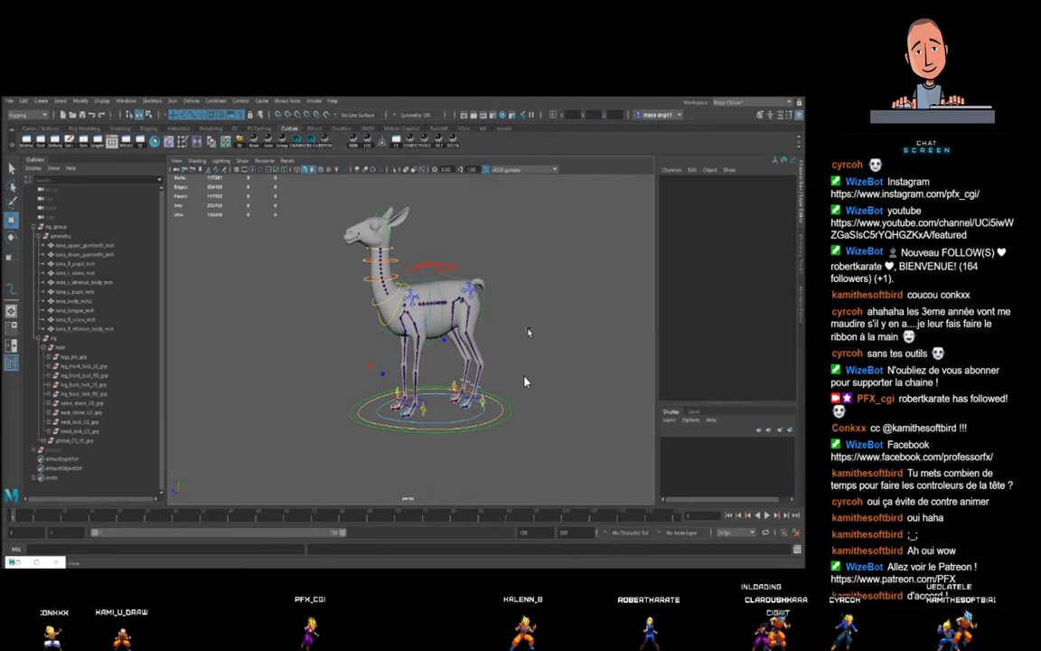
{"action": "middle_click_drag", "start_coordinate": [533, 348], "coordinate": [482, 373], "text": "alt"}
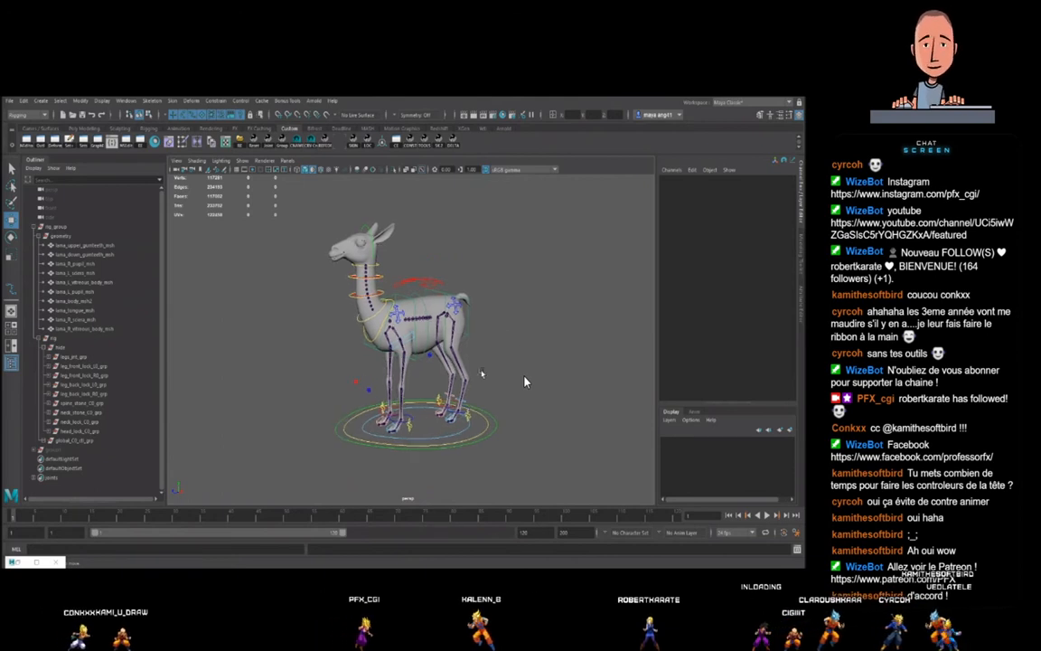
{"action": "mouse_move", "coordinate": [479, 364]}
{"action": "left_mouse_down", "text": "alt"}
{"action": "mouse_move", "coordinate": [474, 342]}
{"action": "mouse_move", "coordinate": [483, 362]}
{"action": "mouse_move", "coordinate": [495, 358]}
{"action": "mouse_move", "coordinate": [491, 347]}
{"action": "mouse_move", "coordinate": [533, 344]}
{"action": "mouse_move", "coordinate": [484, 358]}
{"action": "left_mouse_up", "text": "alt"}
{"action": "scroll", "coordinate": [526, 349], "scroll_direction": "up", "scroll_amount": 5}
{"action": "scroll", "coordinate": [520, 347], "scroll_direction": "down", "scroll_amount": 5}
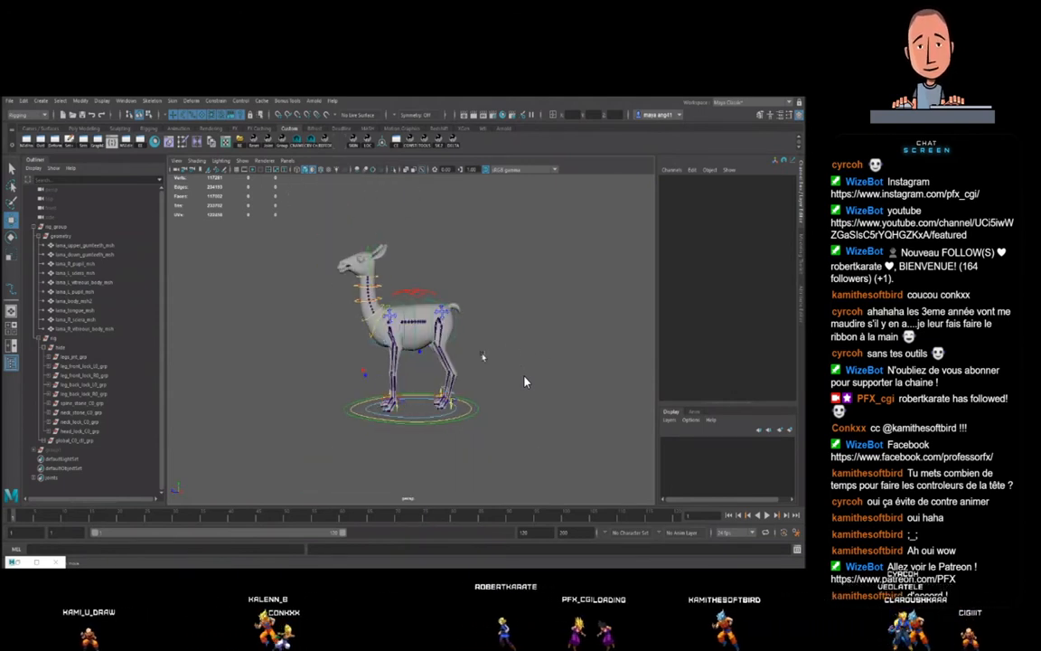
{"action": "scroll", "coordinate": [544, 362], "scroll_direction": "up", "scroll_amount": 5}
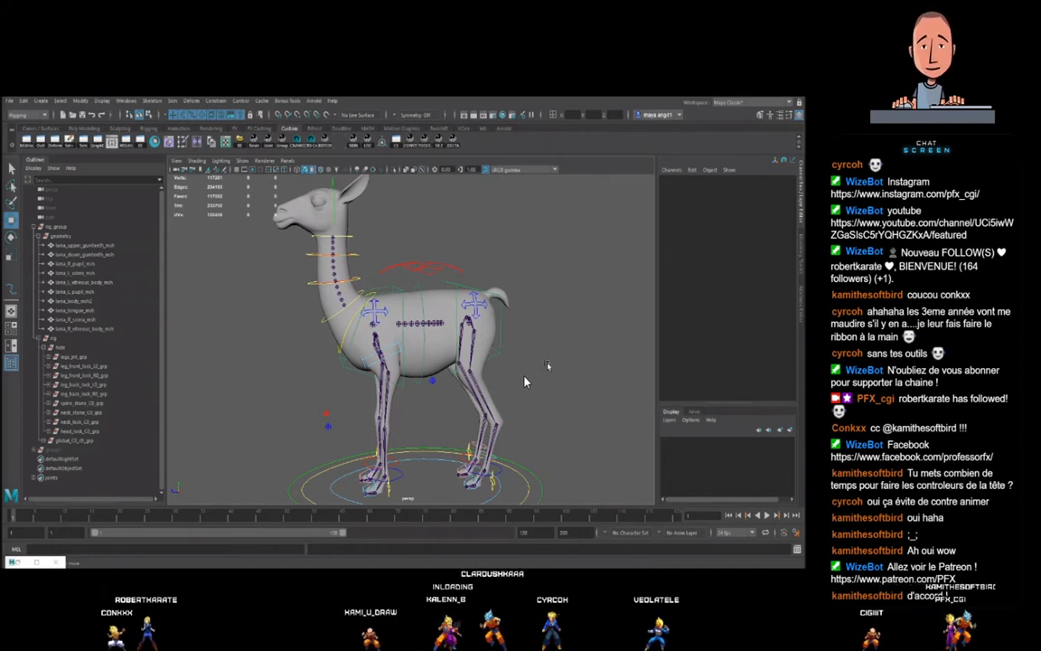
{"action": "scroll", "coordinate": [524, 381], "scroll_direction": "down", "scroll_amount": 2}
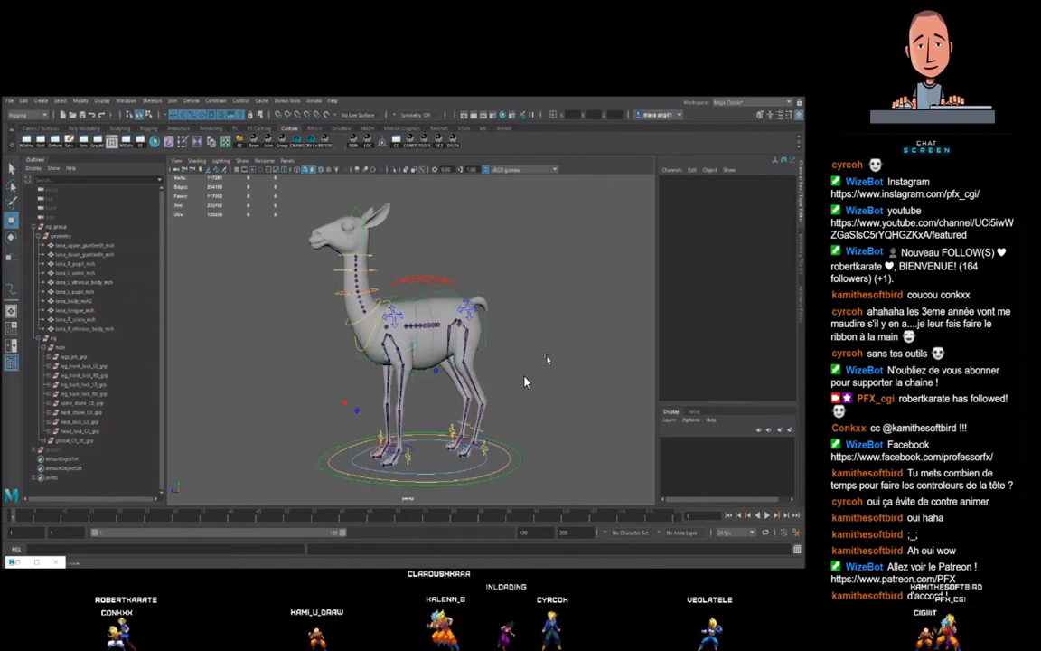
- Collapse the rig and geometry groups and their parent rig_group in the scene hierarchy
{"action": "left_click", "coordinate": [38, 338]}
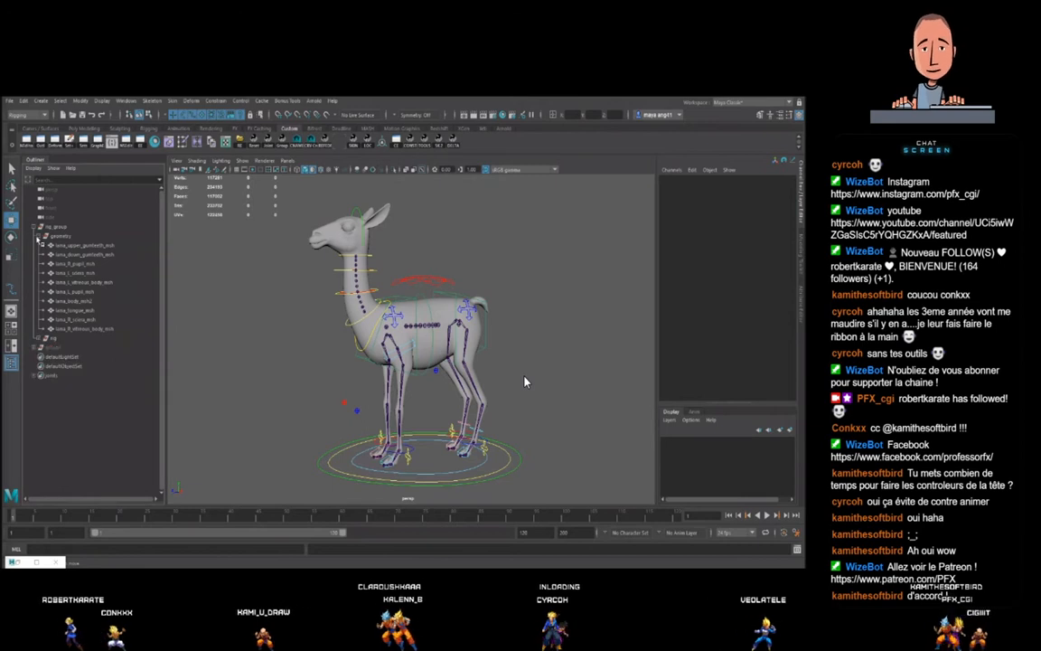
{"action": "left_click", "coordinate": [42, 235]}
{"action": "left_click", "coordinate": [34, 228]}
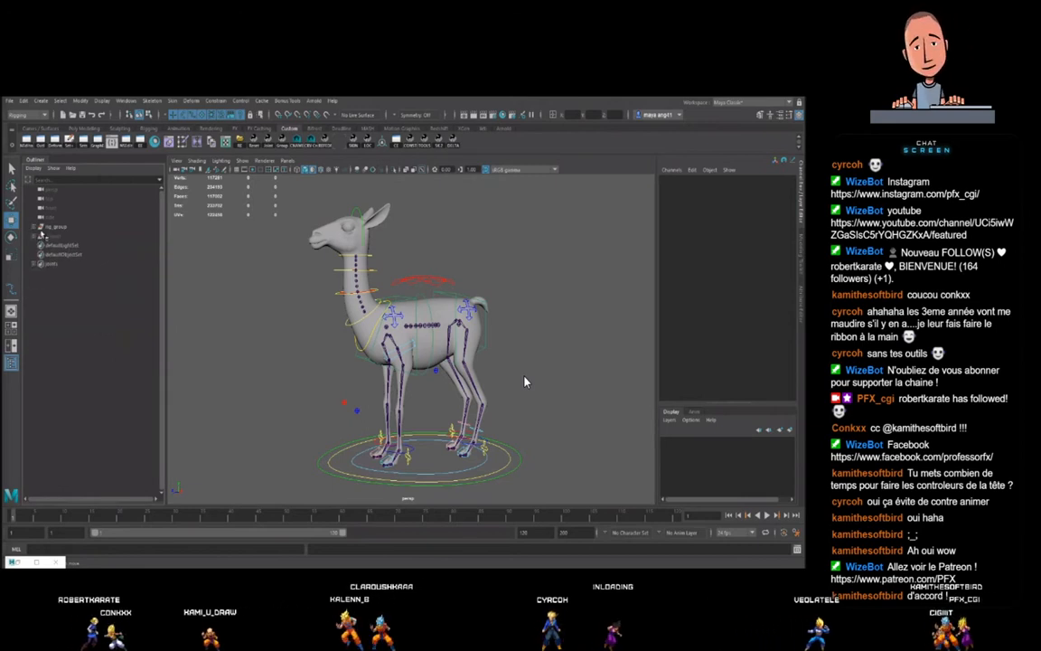
- Select the head control head_C0_ctl, try rotating it, and undo the rotation
{"action": "middle_click_drag", "start_coordinate": [409, 282], "coordinate": [426, 317], "text": "alt"}
{"action": "left_click", "coordinate": [375, 247]}
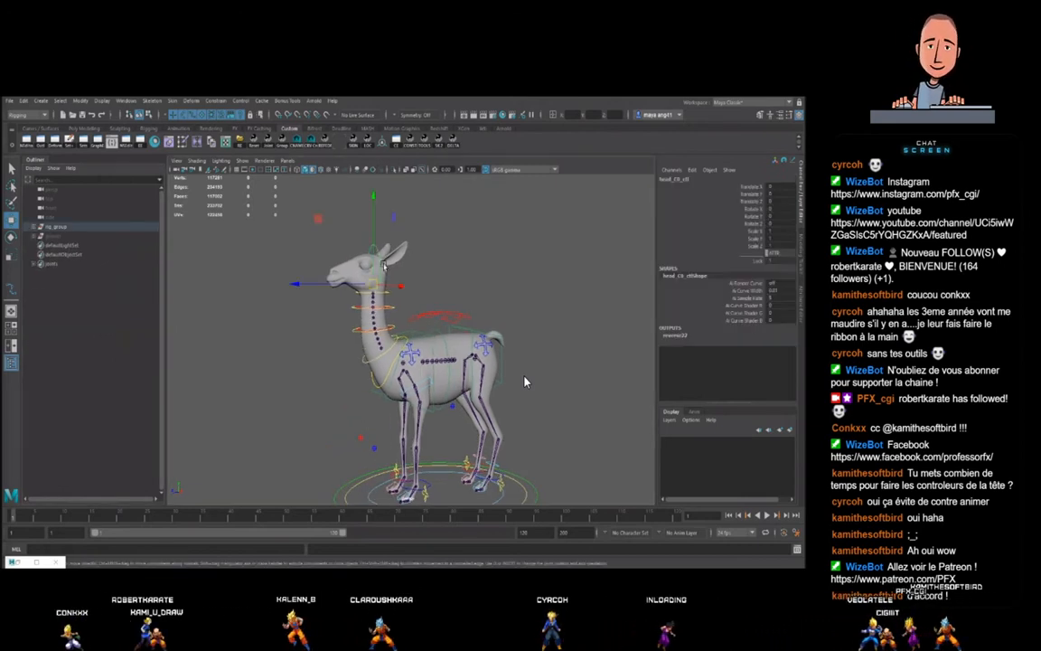
{"action": "key", "text": "e"}
{"action": "key", "text": "w"}
{"action": "scroll", "coordinate": [407, 298], "scroll_direction": "down", "scroll_amount": 5}
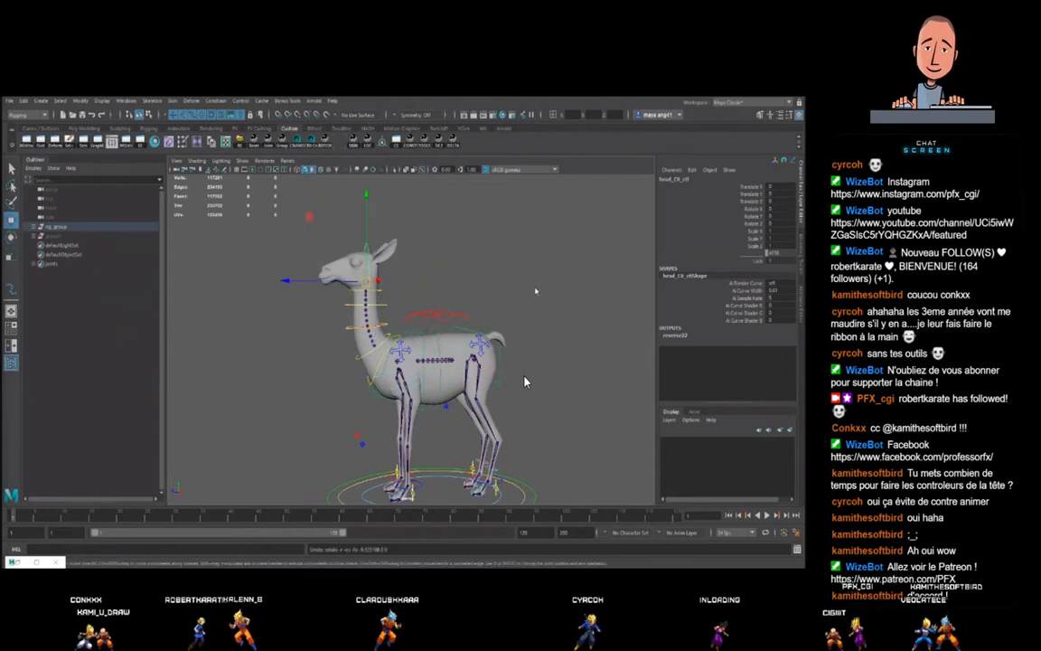
{"action": "scroll", "coordinate": [524, 381], "scroll_direction": "up", "scroll_amount": 5}
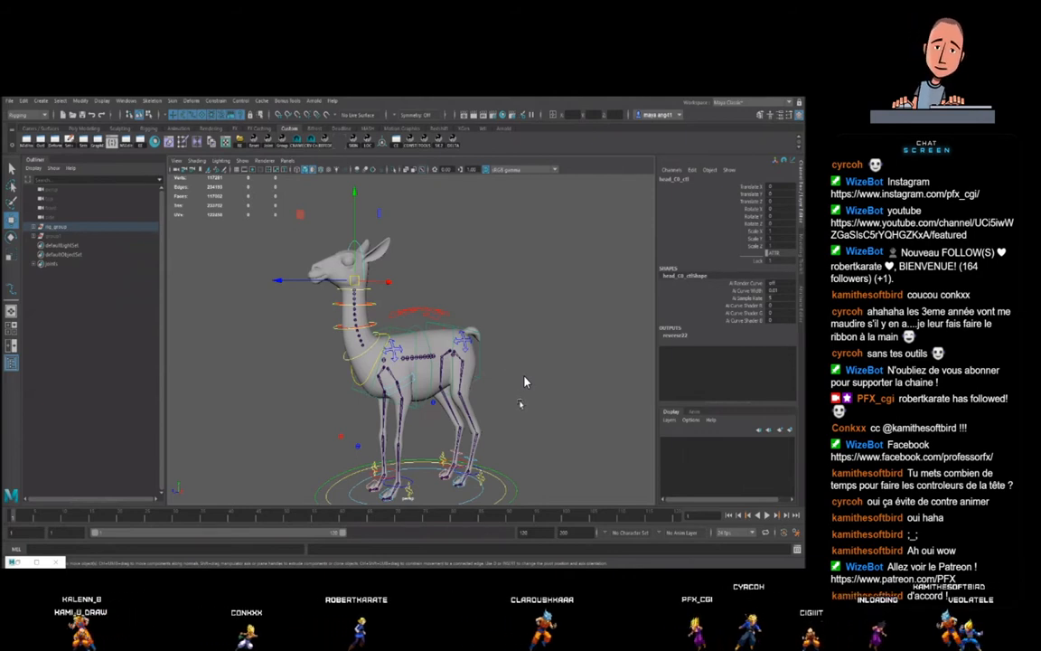
{"action": "left_click_drag", "start_coordinate": [520, 404], "coordinate": [425, 299], "text": "alt"}
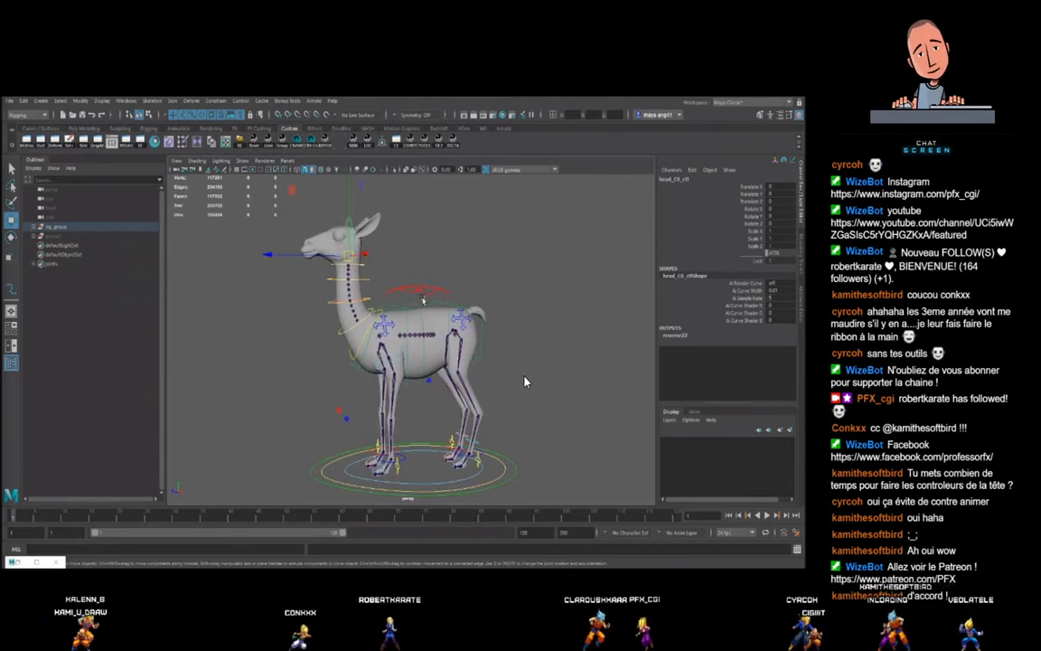
- Try moving the body control body_C0_ctl above the llama's back and undo the move
{"action": "left_click", "coordinate": [421, 291]}
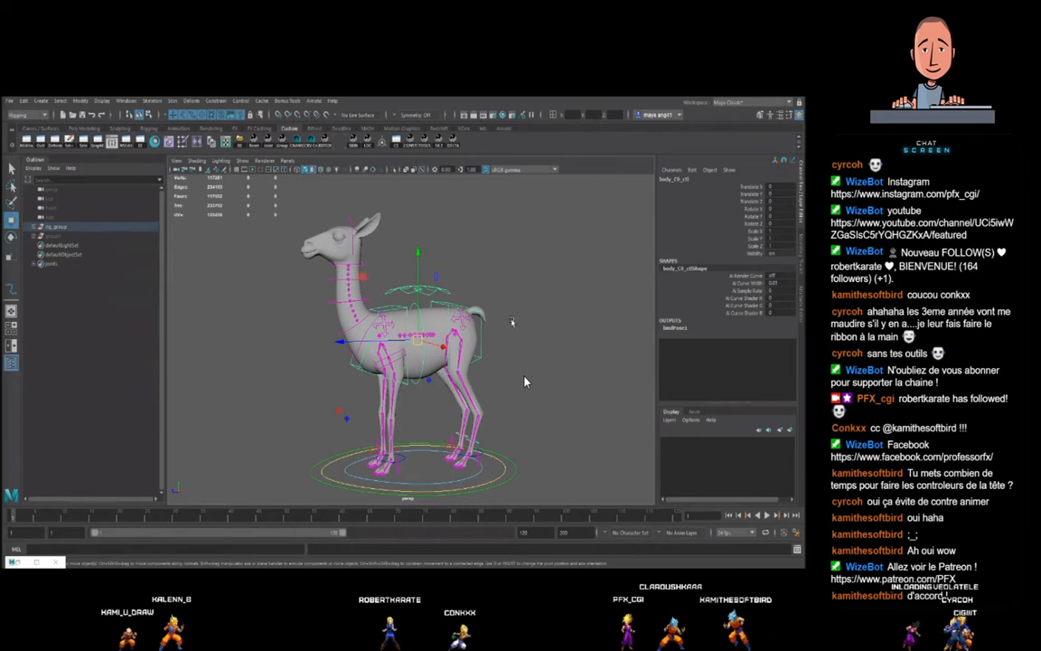
{"action": "left_click", "coordinate": [521, 353]}
{"action": "left_click", "coordinate": [432, 293]}
{"action": "left_click", "coordinate": [552, 296]}
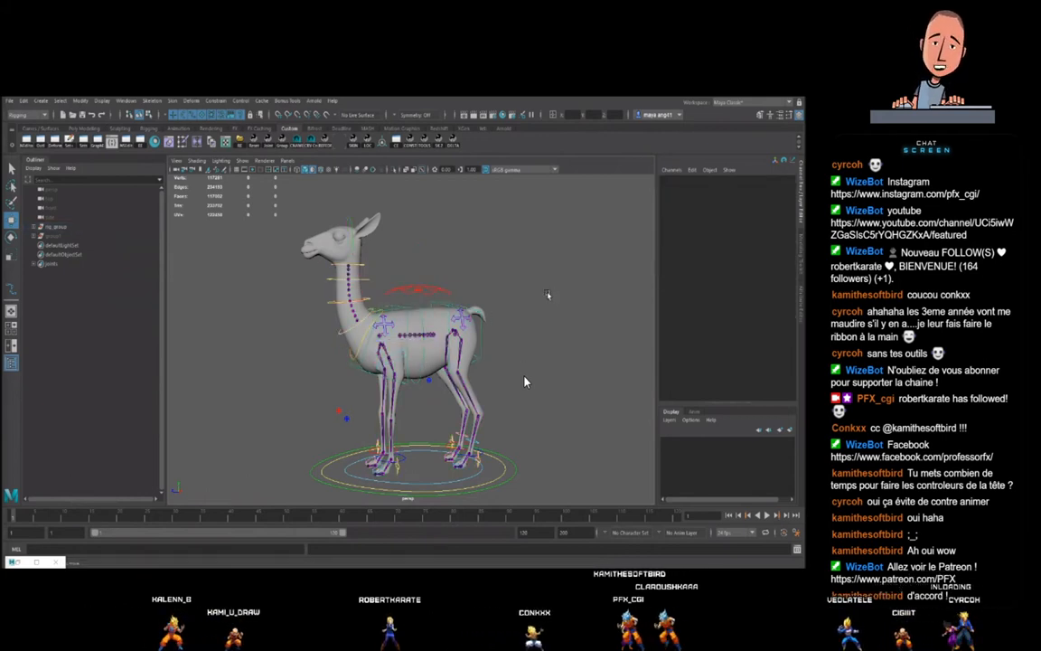
{"action": "left_click", "coordinate": [432, 289]}
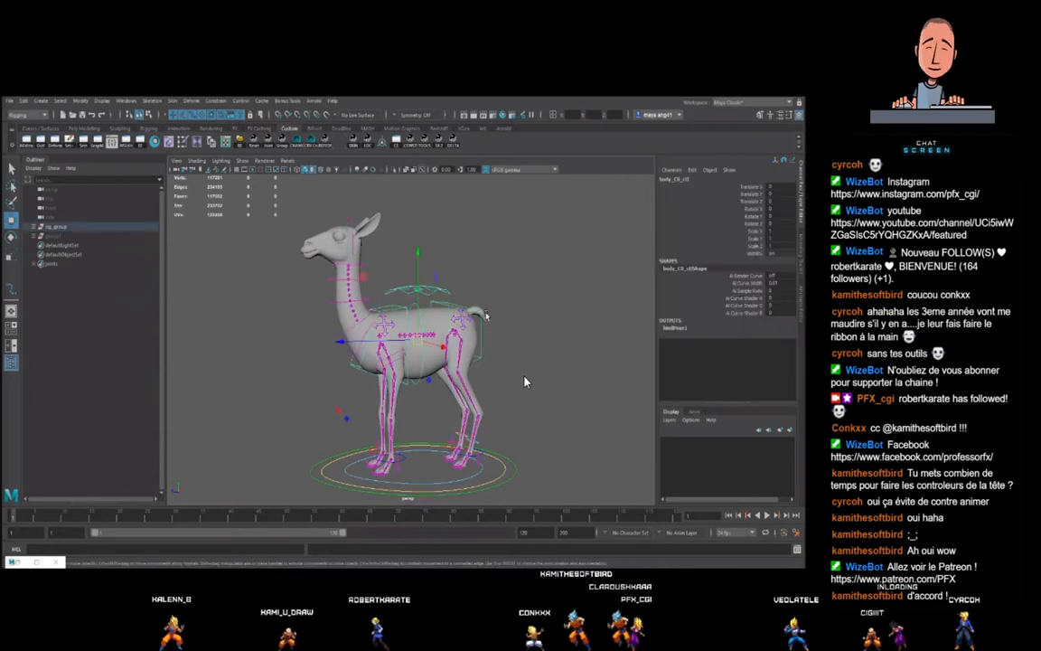
{"action": "left_click_drag", "start_coordinate": [422, 258], "coordinate": [445, 301]}
{"action": "key", "text": "ctrl+z"}
{"action": "key", "text": "ctrl+z"}
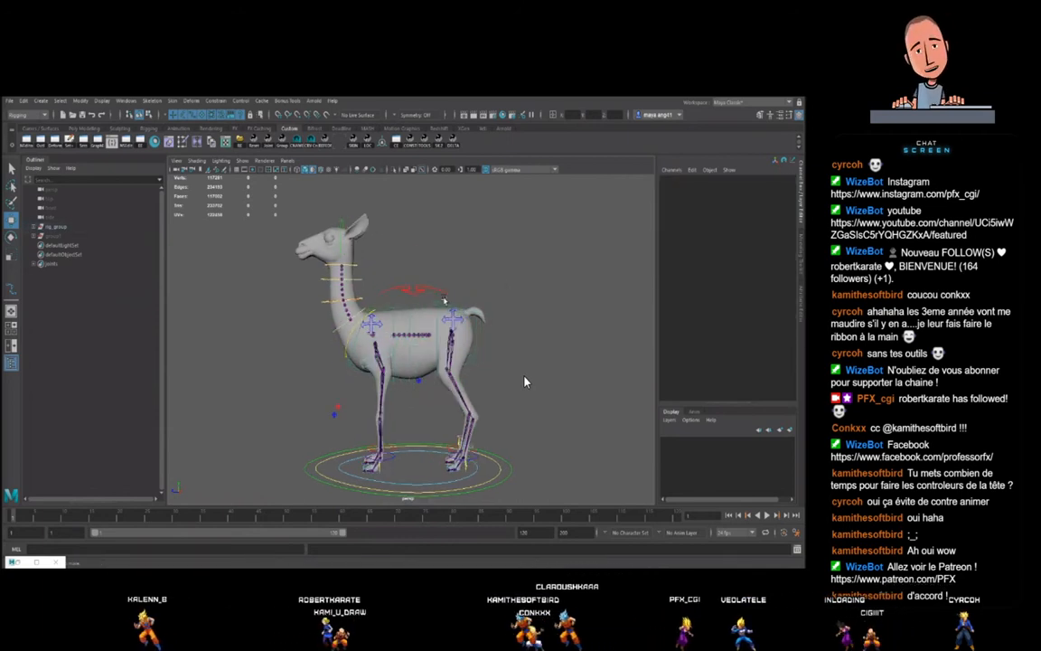
- Select the body control and examine which parts of the llama rig it drives
{"action": "left_click", "coordinate": [434, 292]}
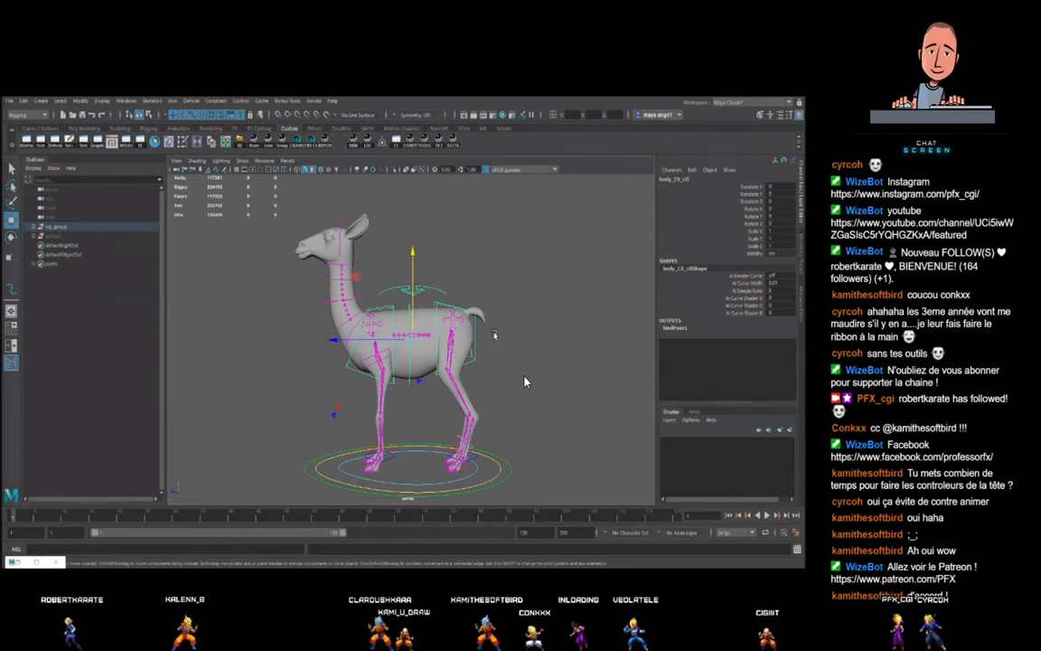
{"action": "left_click_drag", "start_coordinate": [500, 367], "coordinate": [498, 364], "text": "alt"}
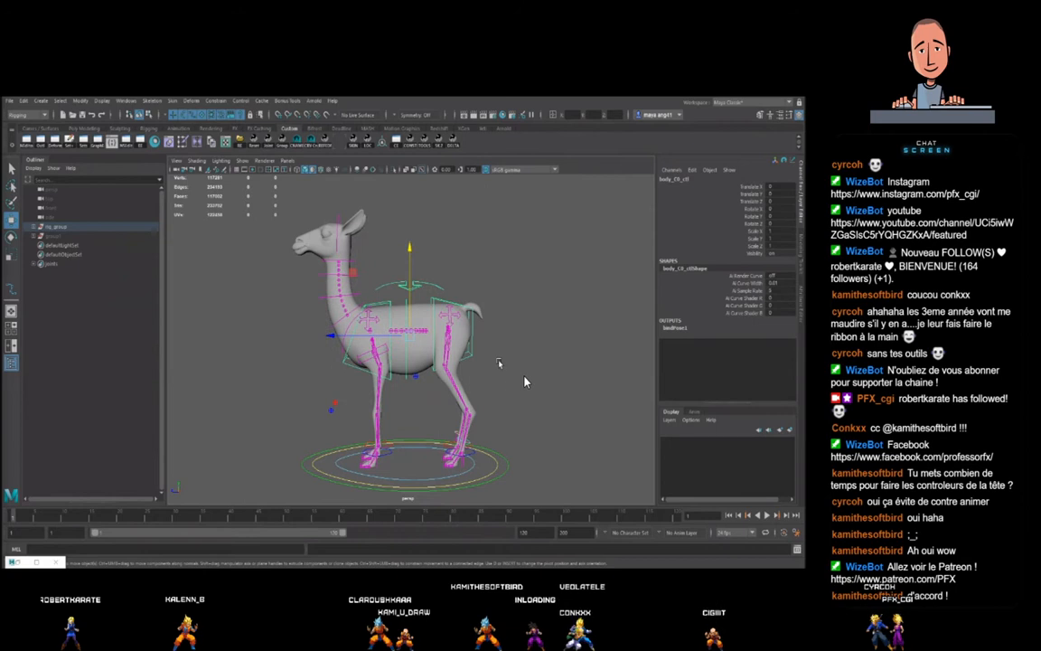
{"action": "scroll", "coordinate": [491, 373], "scroll_direction": "up", "scroll_amount": 3}
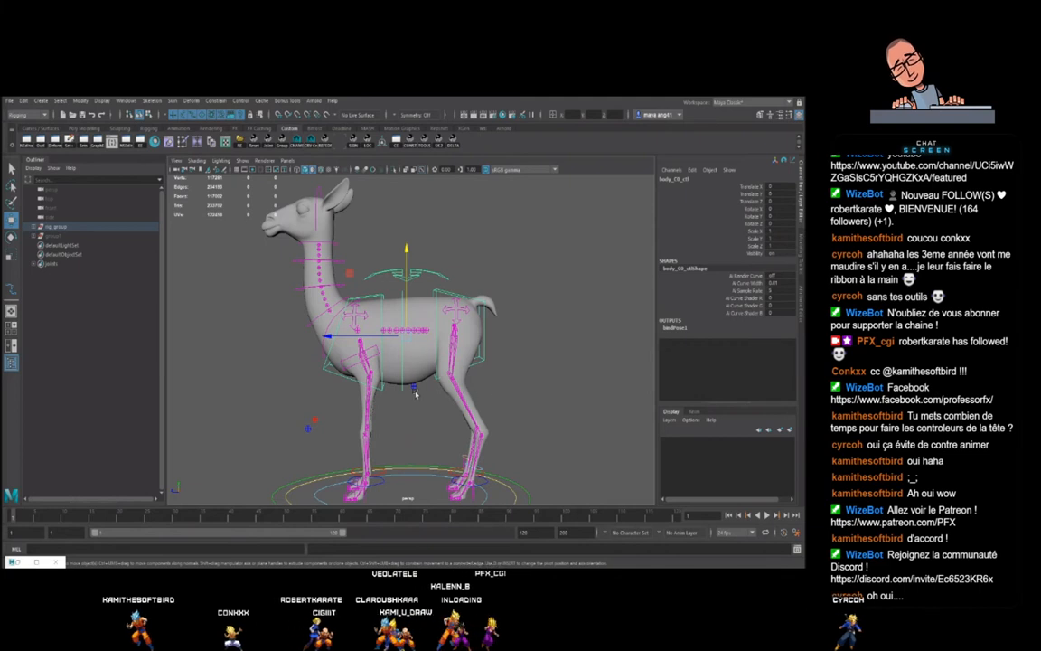
{"action": "scroll", "coordinate": [419, 398], "scroll_direction": "down", "scroll_amount": 3}
{"action": "left_click_drag", "start_coordinate": [422, 402], "coordinate": [471, 394], "text": "alt"}
{"action": "right_click_drag", "start_coordinate": [472, 394], "coordinate": [519, 380], "text": "alt"}
{"action": "left_click_drag", "start_coordinate": [519, 380], "coordinate": [475, 370], "text": "alt"}
- Try moving and rotating the chest control chest_C0_ctl and undo both changes
{"action": "left_click", "coordinate": [367, 278]}
{"action": "left_click_drag", "start_coordinate": [335, 269], "coordinate": [335, 288]}
{"action": "key", "text": "ctrl+z"}
{"action": "scroll", "coordinate": [388, 311], "scroll_direction": "down", "scroll_amount": 4}
{"action": "mouse_move", "coordinate": [389, 312]}
{"action": "left_mouse_down", "text": "alt"}
{"action": "mouse_move", "coordinate": [433, 322]}
{"action": "mouse_move", "coordinate": [404, 298]}
{"action": "mouse_move", "coordinate": [398, 327]}
{"action": "left_mouse_up", "text": "alt"}
{"action": "key", "text": "e"}
{"action": "key", "text": "ctrl+z"}
{"action": "key", "text": "w"}
{"action": "scroll", "coordinate": [542, 355], "scroll_direction": "down", "scroll_amount": 5}
{"action": "left_click_drag", "start_coordinate": [542, 354], "coordinate": [461, 363], "text": "alt"}
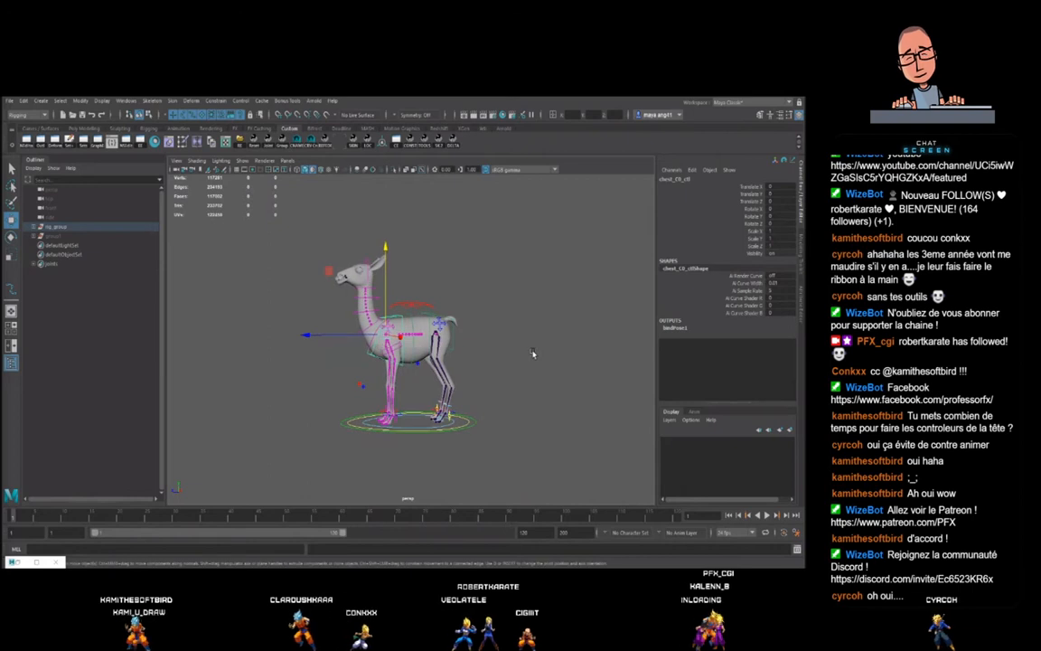
- Try rotating the pelvis control at the llama's hindquarters, undo the rotation, and clear the selection
{"action": "left_click", "coordinate": [453, 351]}
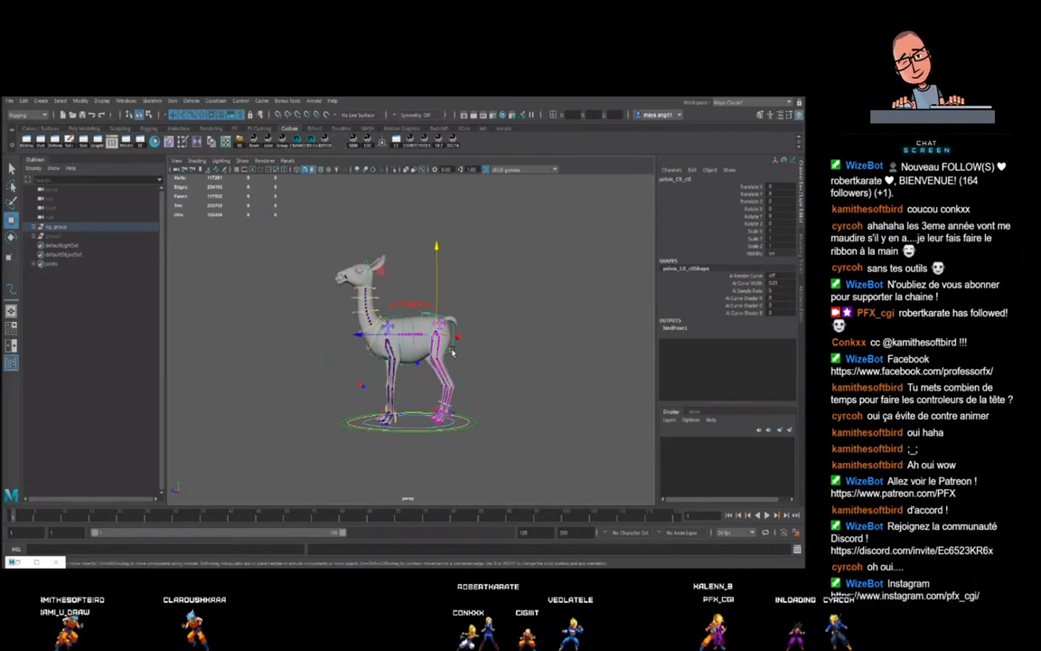
{"action": "key", "text": "f"}
{"action": "scroll", "coordinate": [485, 362], "scroll_direction": "down", "scroll_amount": 5}
{"action": "scroll", "coordinate": [484, 361], "scroll_direction": "down", "scroll_amount": 5}
{"action": "left_click_drag", "start_coordinate": [484, 361], "coordinate": [514, 365], "text": "alt"}
{"action": "scroll", "coordinate": [484, 357], "scroll_direction": "up", "scroll_amount": 3}
{"action": "key", "text": "e"}
{"action": "left_click_drag", "start_coordinate": [446, 299], "coordinate": [443, 281]}
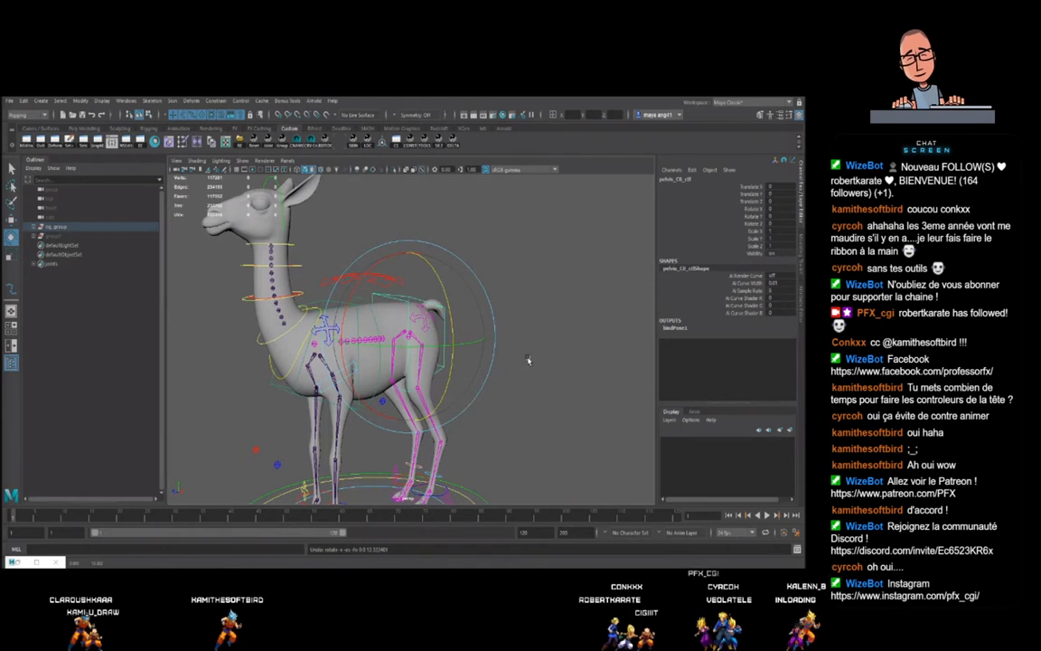
{"action": "key", "text": "ctrl+z"}
{"action": "key", "text": "w"}
{"action": "middle_click_drag", "start_coordinate": [514, 363], "coordinate": [534, 361], "text": "alt"}
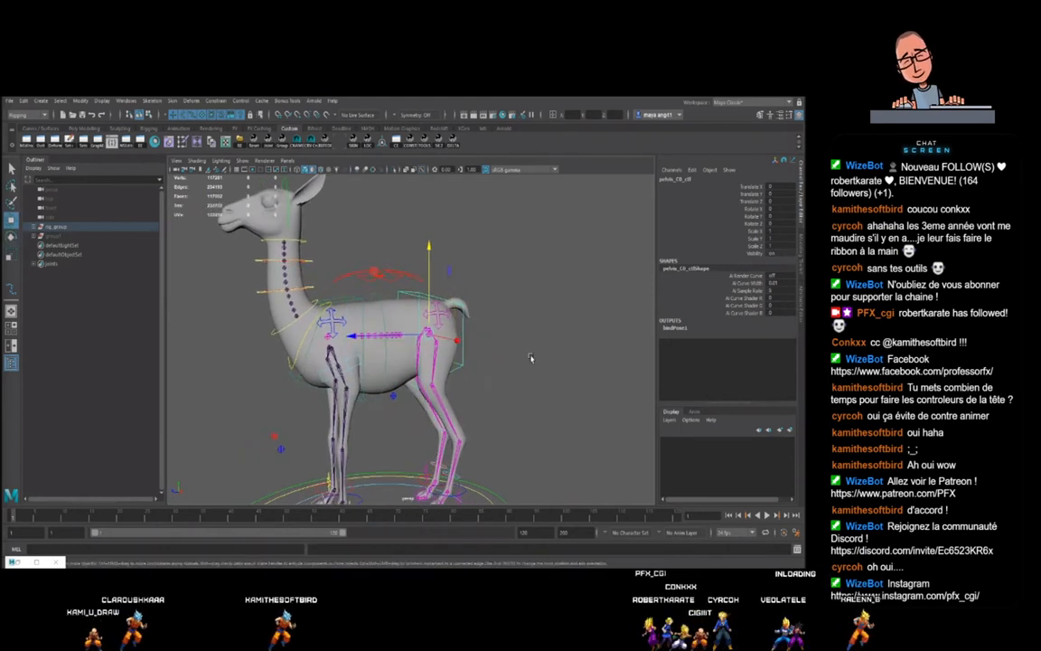
{"action": "left_click_drag", "start_coordinate": [530, 356], "coordinate": [512, 358], "text": "alt"}
{"action": "left_click", "coordinate": [497, 360]}
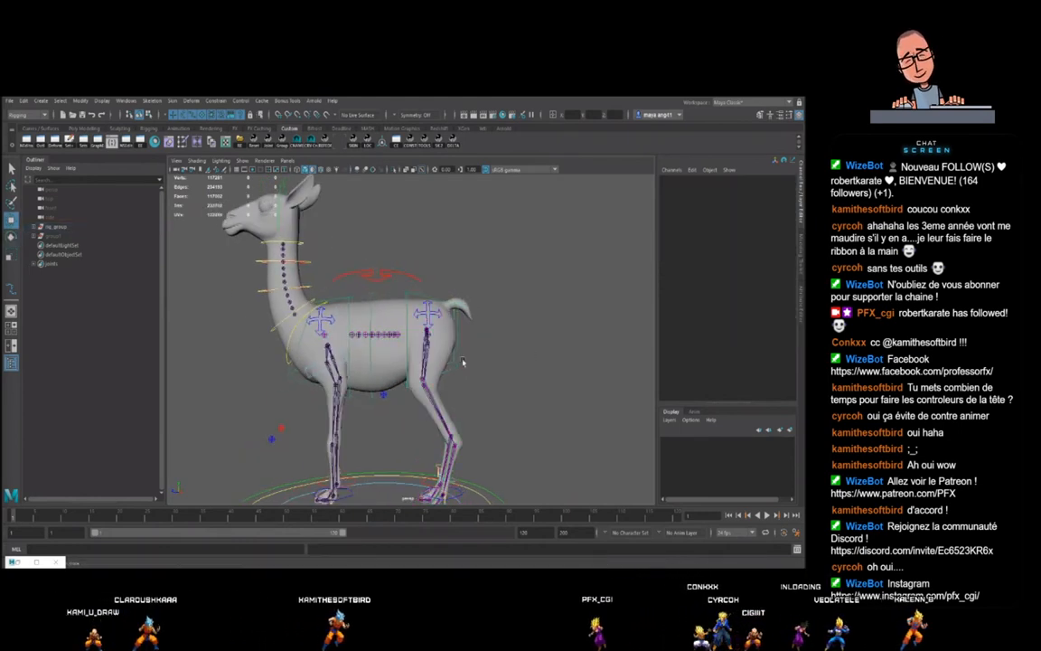
- Select the belly control around the middle of the llama's torso to inspect it
{"action": "scroll", "coordinate": [414, 328], "scroll_direction": "down", "scroll_amount": 3}
{"action": "left_click", "coordinate": [398, 310]}
{"action": "left_click", "coordinate": [493, 339]}
{"action": "middle_click_drag", "start_coordinate": [398, 333], "coordinate": [420, 333], "text": "alt"}
{"action": "left_click_drag", "start_coordinate": [421, 333], "coordinate": [492, 339], "text": "alt"}
{"action": "left_click", "coordinate": [427, 316]}
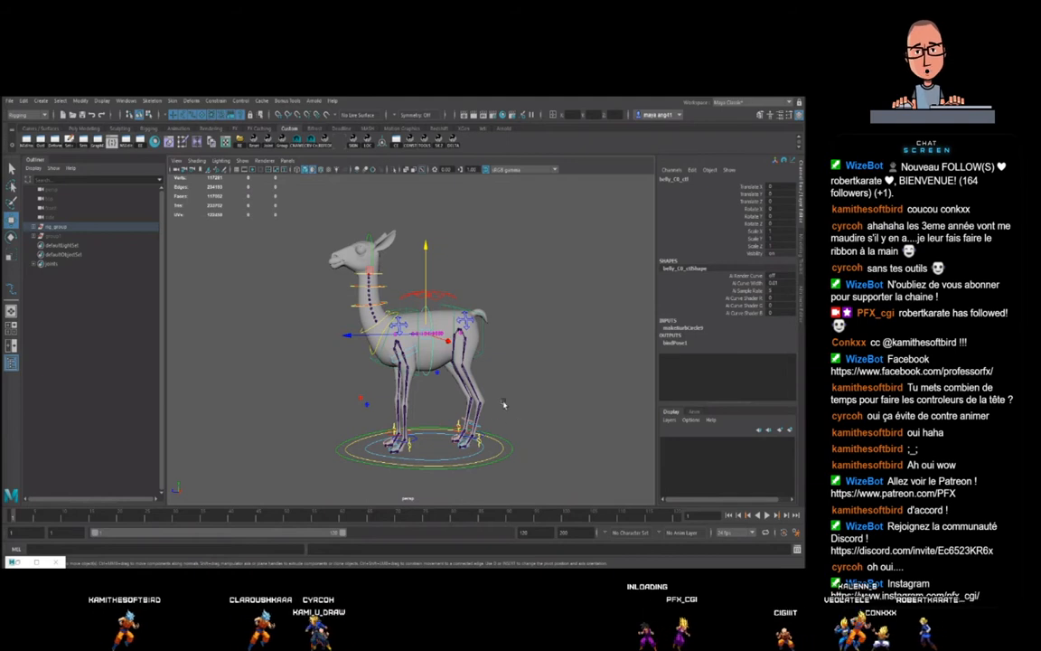
- Try translating the whole torso vertically with the body control, undo it, and deselect the control
{"action": "left_click", "coordinate": [450, 296]}
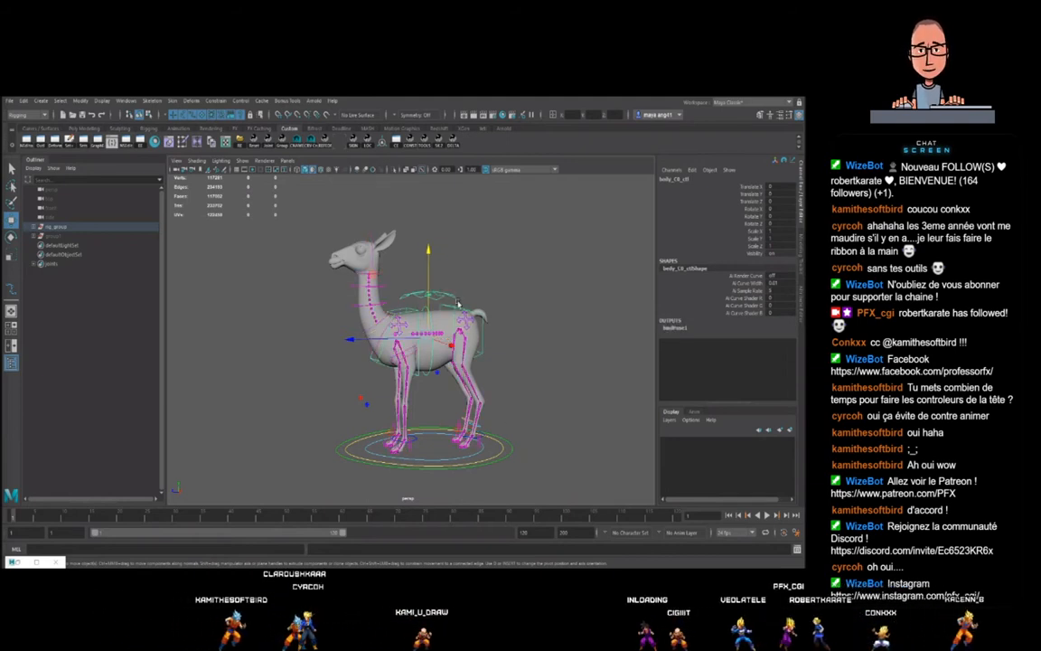
{"action": "left_click_drag", "start_coordinate": [428, 252], "coordinate": [428, 276]}
{"action": "key", "text": "ctrl+z"}
{"action": "left_click", "coordinate": [537, 351]}
{"action": "left_click_drag", "start_coordinate": [515, 358], "coordinate": [477, 364], "text": "alt"}
{"action": "scroll", "coordinate": [448, 305], "scroll_direction": "up", "scroll_amount": 4}
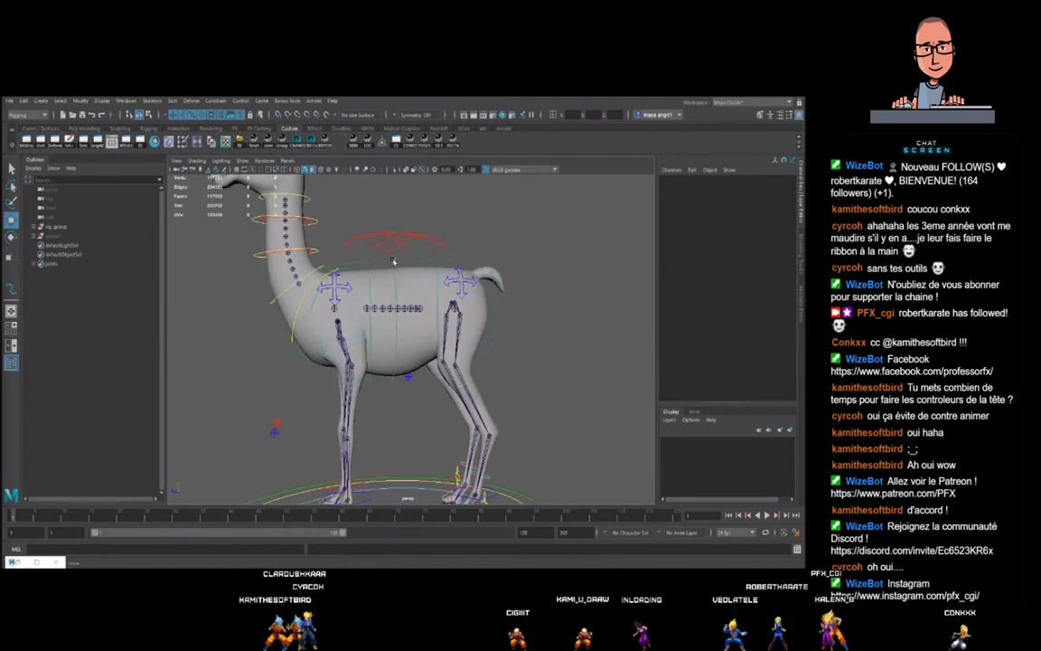
- Switch the left front leg from IK to FK through its info control leg_front_info_L0_ctl
{"action": "scroll", "coordinate": [517, 385], "scroll_direction": "down", "scroll_amount": 3}
{"action": "left_click_drag", "start_coordinate": [517, 385], "coordinate": [506, 383], "text": "alt"}
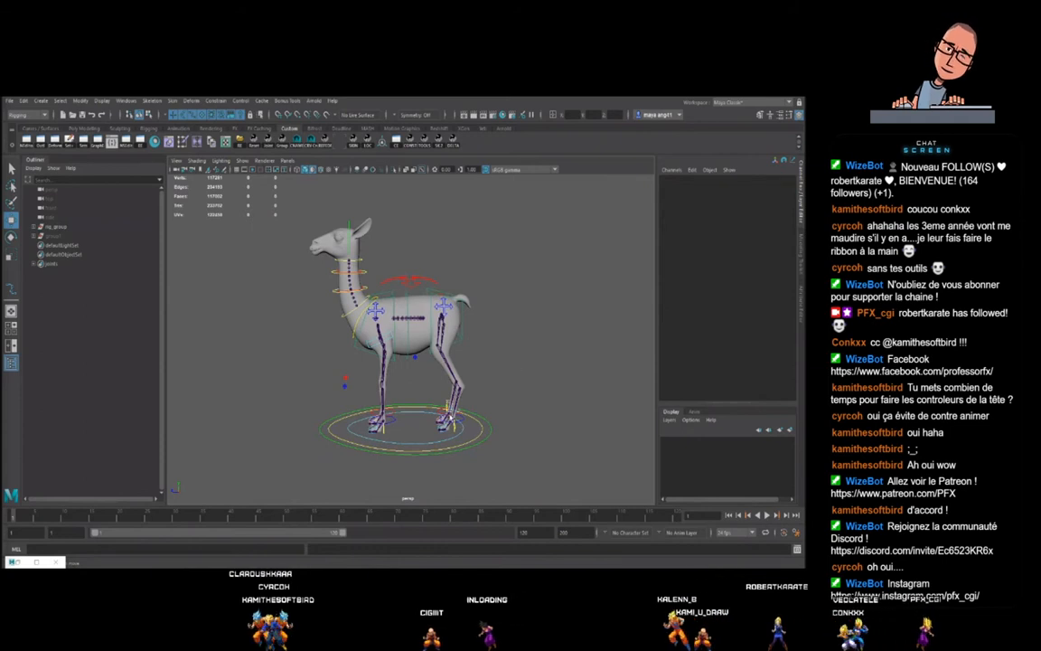
{"action": "left_click_drag", "start_coordinate": [414, 407], "coordinate": [476, 416], "text": "alt"}
{"action": "scroll", "coordinate": [476, 416], "scroll_direction": "up", "scroll_amount": 4}
{"action": "left_click", "coordinate": [395, 476]}
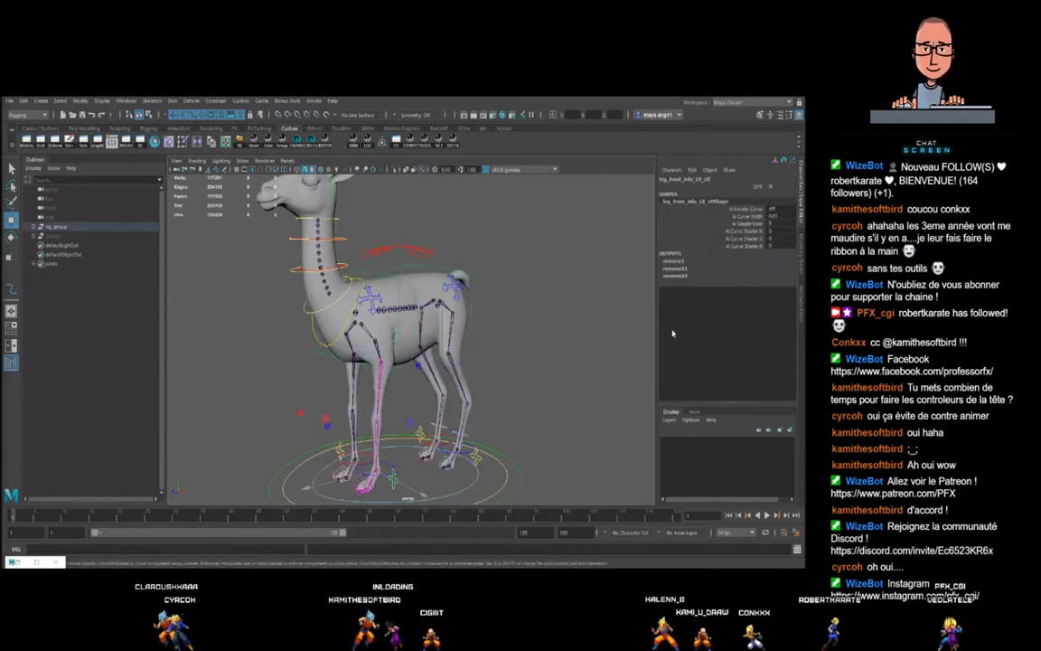
{"action": "left_click", "coordinate": [756, 187]}
{"action": "middle_click_drag", "start_coordinate": [488, 346], "coordinate": [511, 348]}
{"action": "middle_click_drag", "start_coordinate": [406, 411], "coordinate": [452, 372], "text": "alt"}
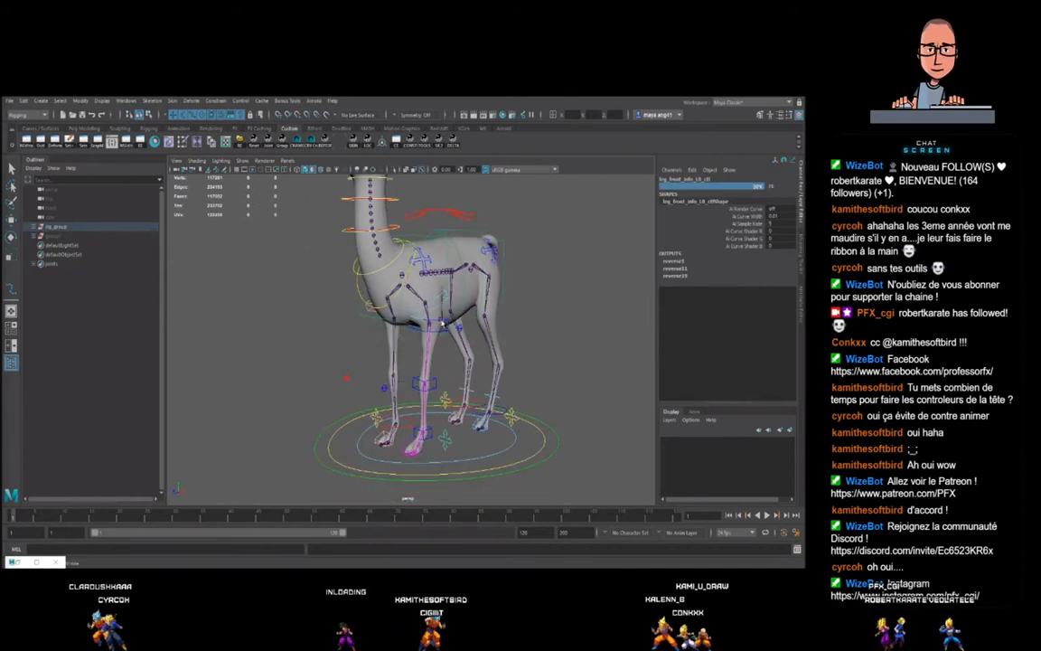
- Try rotating the left front upper-leg FK control in two directions, undo both rotations, and deselect it
{"action": "left_click", "coordinate": [443, 328]}
{"action": "key", "text": "e"}
{"action": "left_click_drag", "start_coordinate": [439, 408], "coordinate": [476, 375]}
{"action": "key", "text": "ctrl+z"}
{"action": "key", "text": "q"}
{"action": "key", "text": "e"}
{"action": "left_click_drag", "start_coordinate": [375, 303], "coordinate": [377, 348]}
{"action": "key", "text": "ctrl+z"}
{"action": "left_click_drag", "start_coordinate": [438, 292], "coordinate": [422, 294], "text": "alt"}
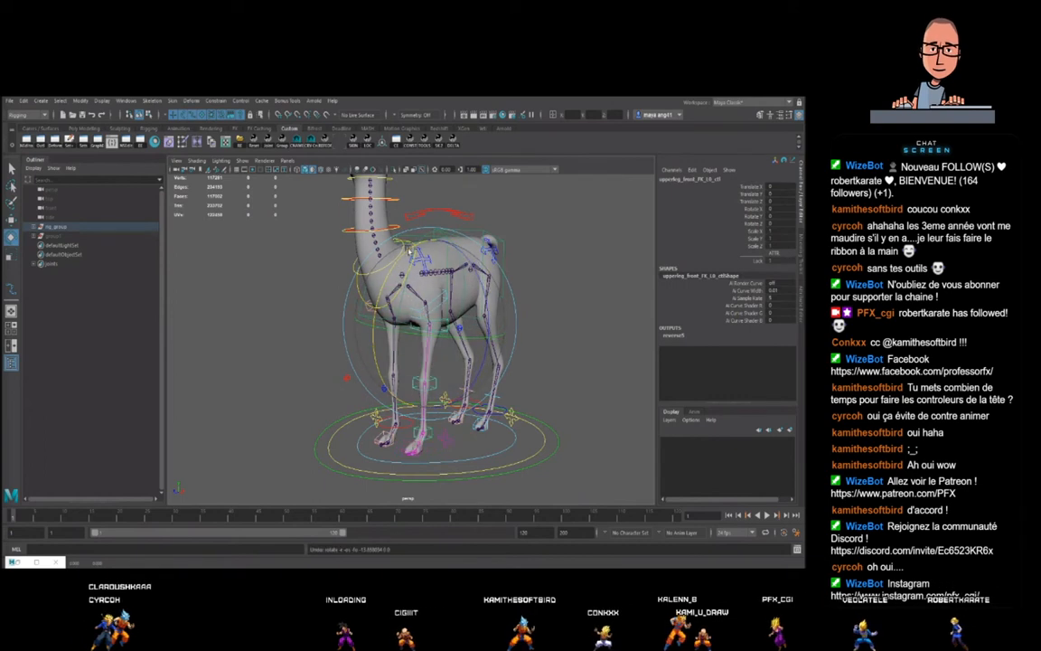
{"action": "left_click_drag", "start_coordinate": [470, 348], "coordinate": [425, 345], "text": "alt"}
{"action": "left_click", "coordinate": [572, 382]}
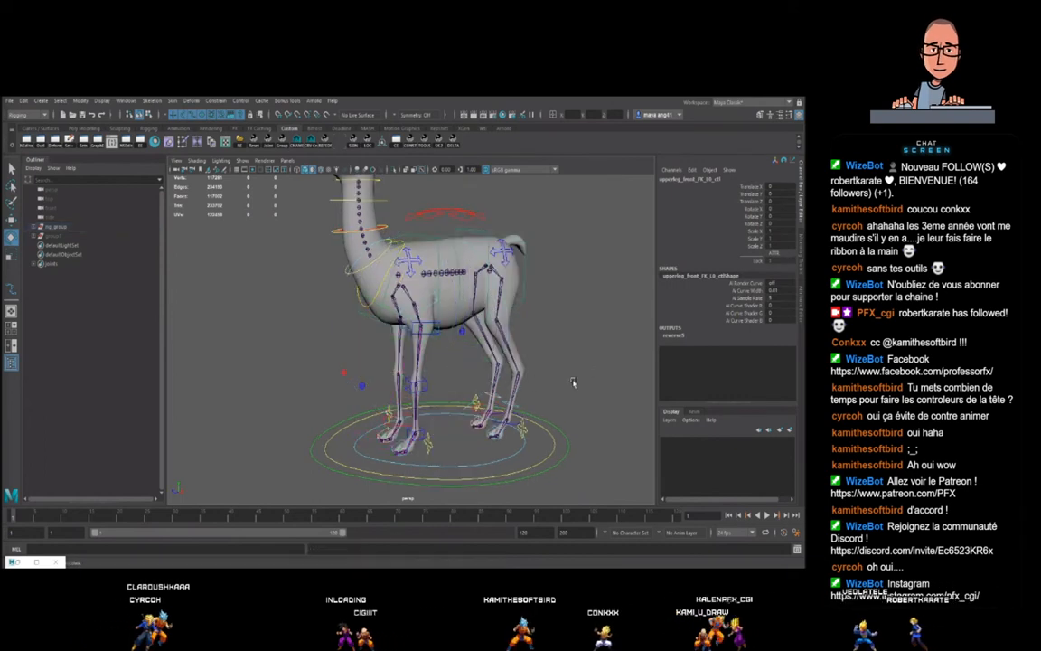
- Return the left front leg to IK through its info control and clear the selection
{"action": "left_click", "coordinate": [429, 445]}
{"action": "left_click", "coordinate": [720, 186]}
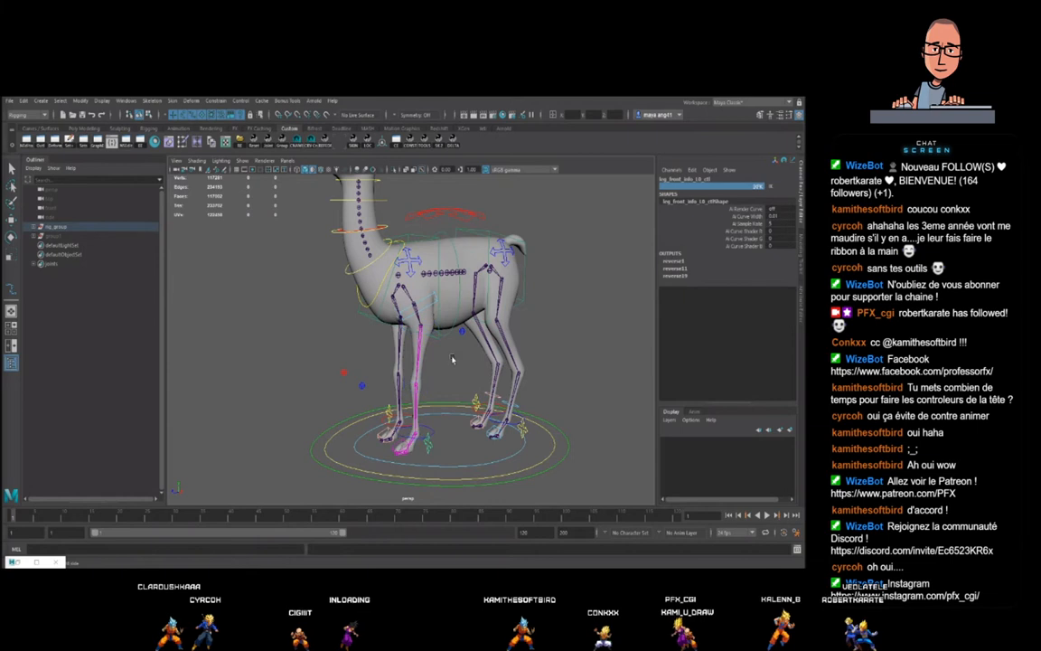
{"action": "left_click", "coordinate": [520, 366]}
- Examine the complete llama rig from several angles and distances
{"action": "right_click_drag", "start_coordinate": [525, 366], "coordinate": [497, 365], "text": "alt"}
{"action": "left_click_drag", "start_coordinate": [497, 365], "coordinate": [484, 360], "text": "alt"}
{"action": "right_click_drag", "start_coordinate": [483, 361], "coordinate": [454, 361], "text": "alt"}
{"action": "left_click_drag", "start_coordinate": [453, 362], "coordinate": [477, 350], "text": "alt"}
{"action": "right_click_drag", "start_coordinate": [476, 351], "coordinate": [534, 336], "text": "alt"}
{"action": "left_click_drag", "start_coordinate": [533, 336], "coordinate": [511, 339], "text": "alt"}
{"action": "right_click_drag", "start_coordinate": [535, 339], "coordinate": [519, 345], "text": "alt"}
{"action": "left_click_drag", "start_coordinate": [519, 344], "coordinate": [392, 342], "text": "alt"}
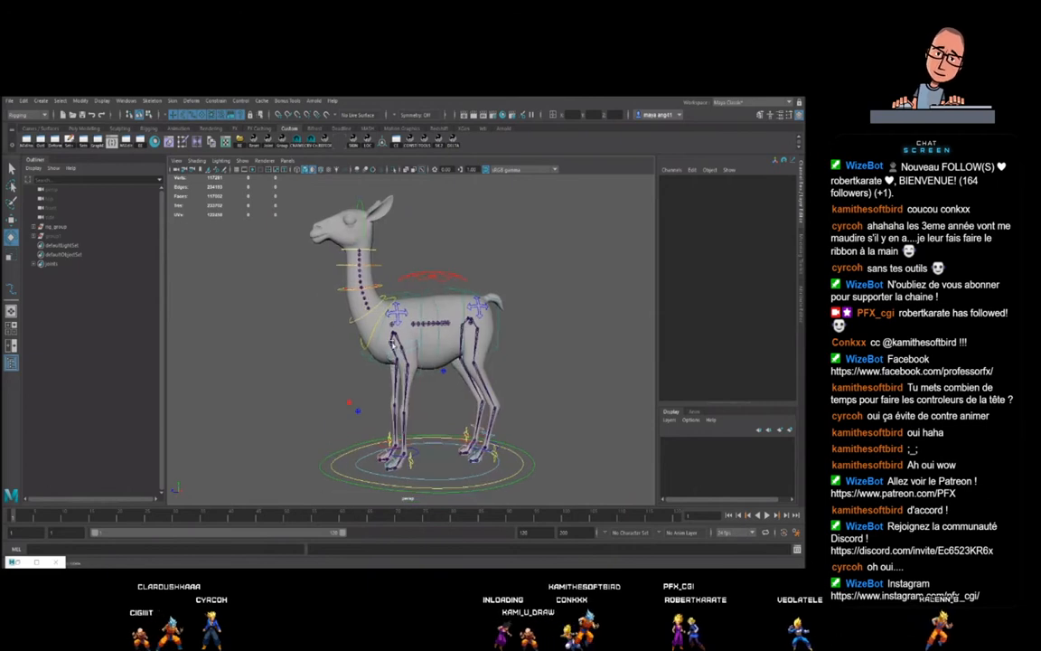
- Inspect the skin joints along the llama's neck and spine by selecting some, and clear the selection
{"action": "left_click", "coordinate": [357, 253]}
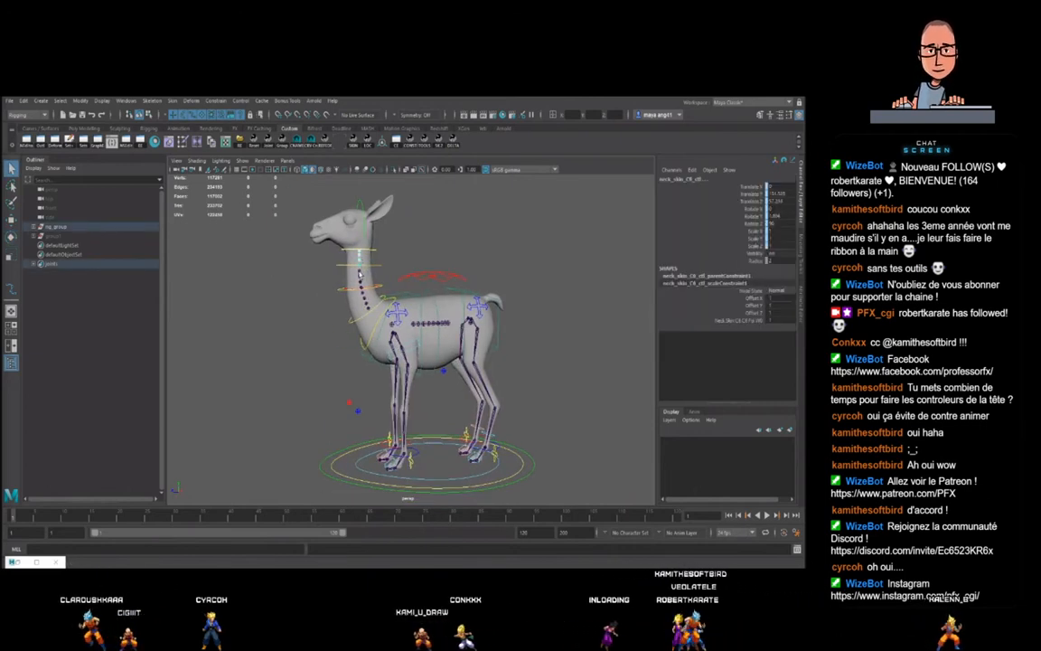
{"action": "left_click", "coordinate": [430, 328]}
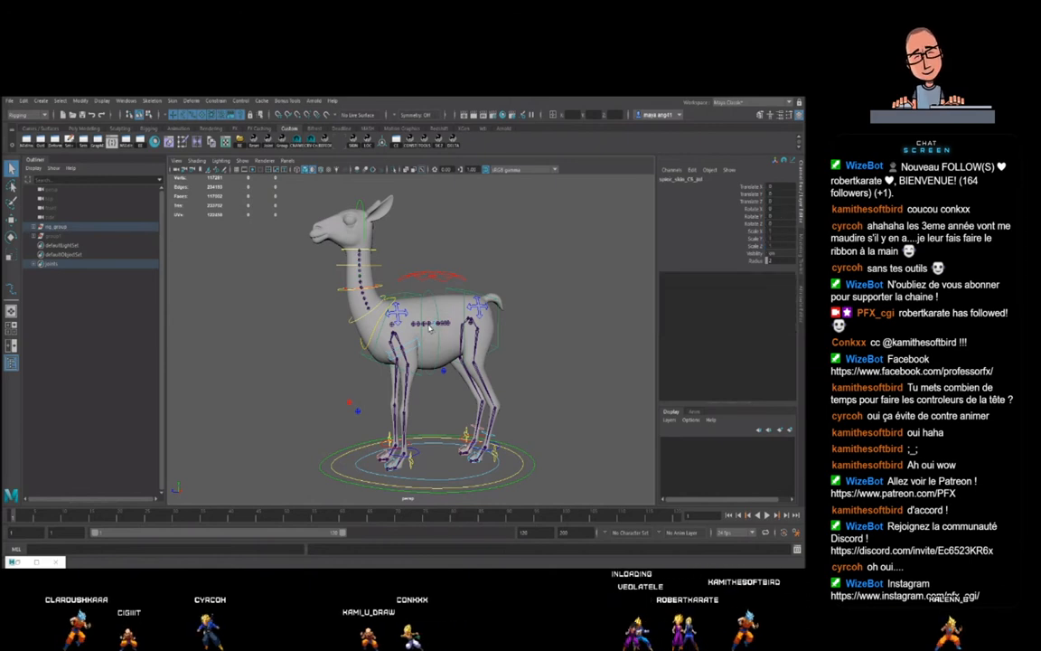
{"action": "left_click", "coordinate": [519, 356]}
{"action": "right_click_drag", "start_coordinate": [519, 356], "coordinate": [558, 367], "text": "alt"}
{"action": "middle_click_drag", "start_coordinate": [557, 367], "coordinate": [535, 365], "text": "alt"}
- Select all members of the joints set so that the rig's skin joints are highlighted
{"action": "left_click", "coordinate": [56, 265]}
{"action": "right_click", "coordinate": [56, 265]}
{"action": "left_click", "coordinate": [73, 267]}
{"action": "middle_click_drag", "start_coordinate": [449, 331], "coordinate": [429, 332], "text": "alt"}
{"action": "left_click_drag", "start_coordinate": [429, 332], "coordinate": [412, 353], "text": "alt"}
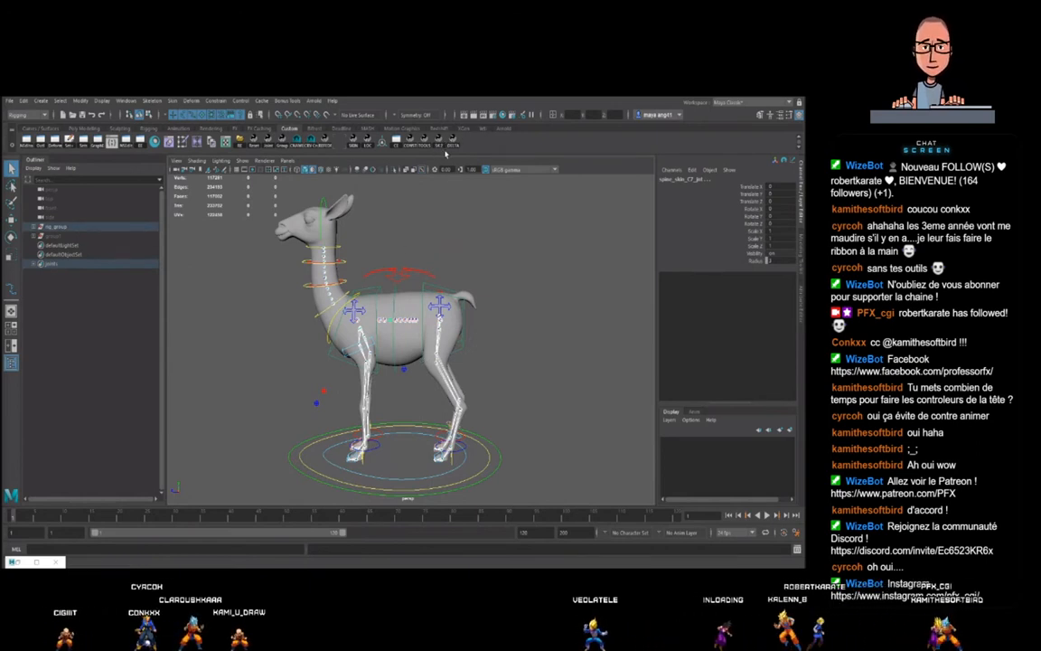
{"action": "left_click_drag", "start_coordinate": [441, 288], "coordinate": [424, 235], "text": "alt"}
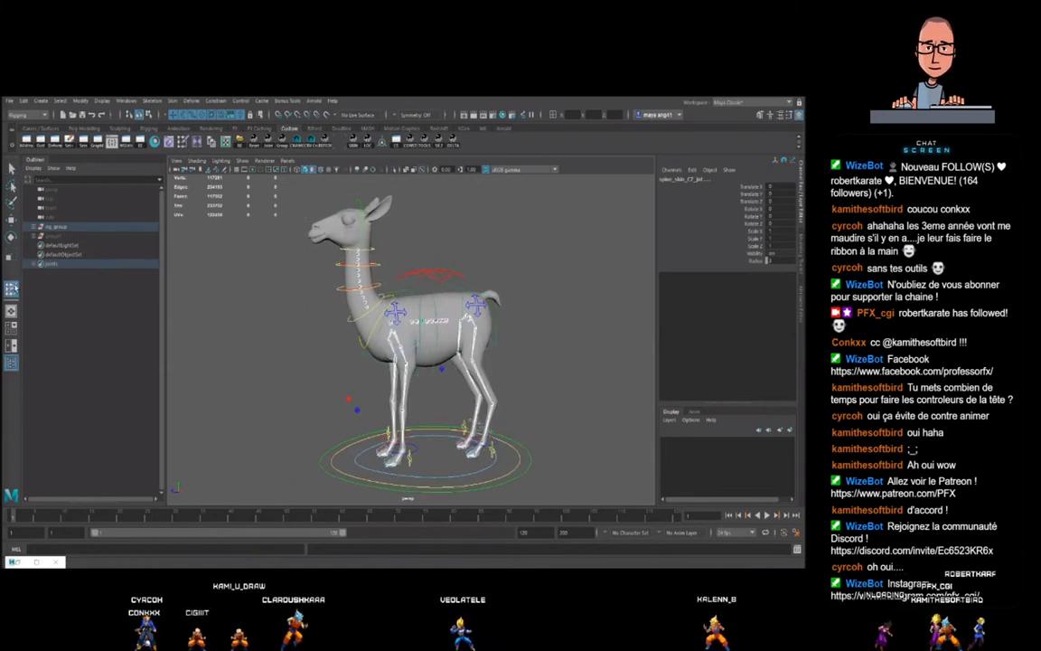
- Open the Paint Skin Weights tool settings and move the window clear of the llama
{"action": "double_click", "coordinate": [12, 287]}
{"action": "left_click_drag", "start_coordinate": [179, 182], "coordinate": [148, 188]}
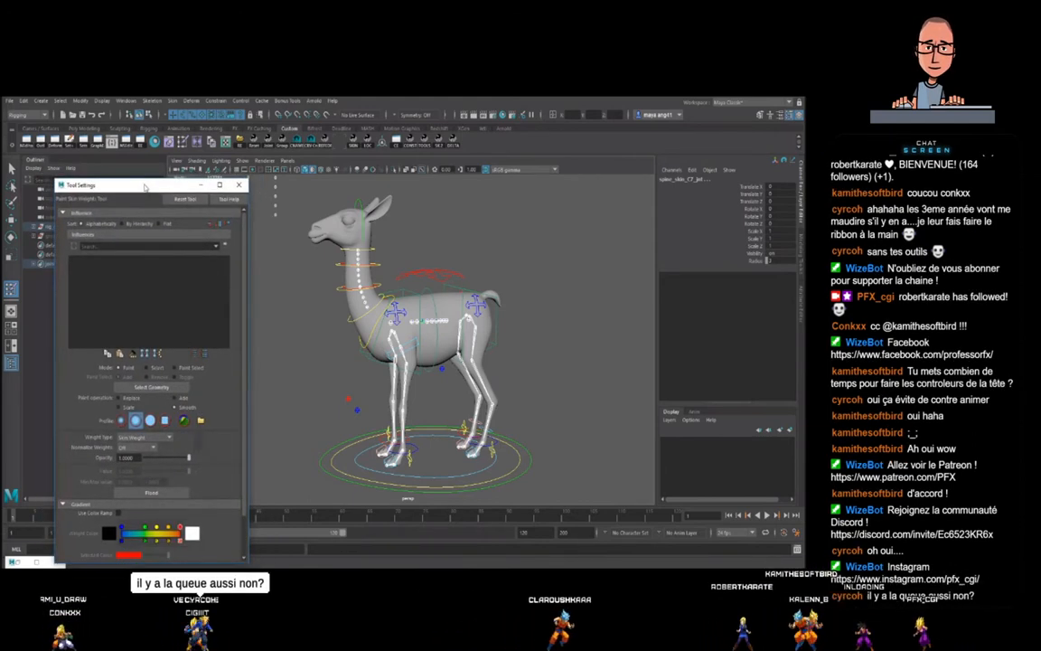
{"action": "left_click_drag", "start_coordinate": [145, 186], "coordinate": [135, 209]}
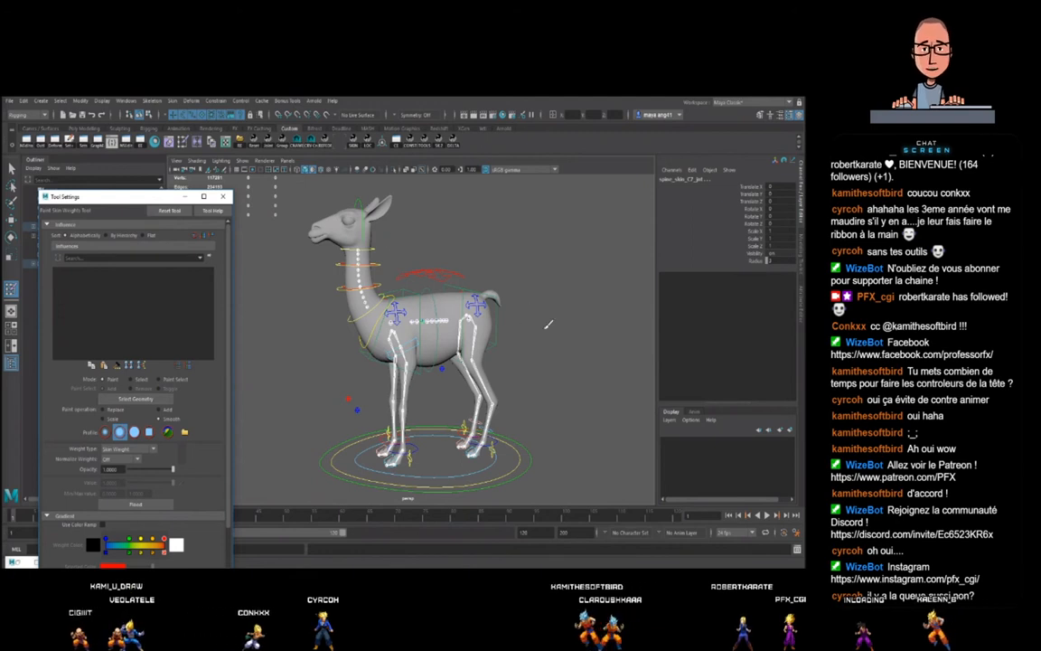
- Switch to the Move tool and examine the llama's tail and hindquarters for joints
{"action": "scroll", "coordinate": [533, 324], "scroll_direction": "up", "scroll_amount": 5}
{"action": "mouse_move", "coordinate": [513, 324]}
{"action": "left_mouse_down", "text": "alt"}
{"action": "mouse_move", "coordinate": [448, 335]}
{"action": "mouse_move", "coordinate": [506, 334]}
{"action": "left_mouse_up", "text": "alt"}
{"action": "key", "text": "w"}
{"action": "scroll", "coordinate": [463, 353], "scroll_direction": "up", "scroll_amount": 3}
{"action": "scroll", "coordinate": [467, 347], "scroll_direction": "down", "scroll_amount": 2}
{"action": "middle_click_drag", "start_coordinate": [467, 346], "coordinate": [492, 364], "text": "alt"}
{"action": "scroll", "coordinate": [493, 364], "scroll_direction": "up", "scroll_amount": 3}
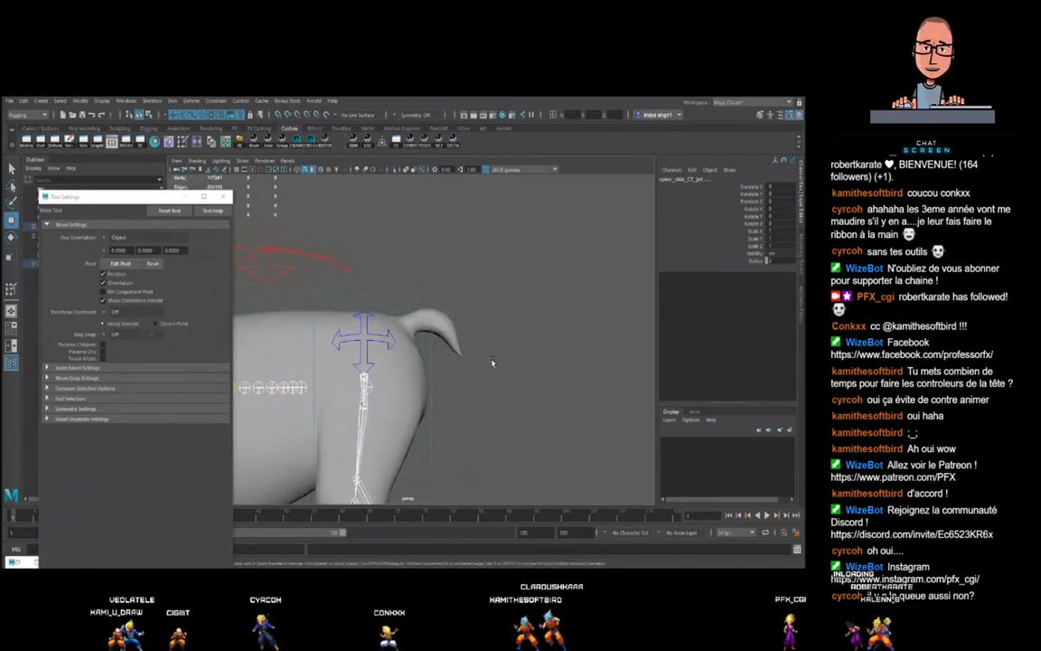
{"action": "scroll", "coordinate": [492, 362], "scroll_direction": "down", "scroll_amount": 5}
{"action": "left_click_drag", "start_coordinate": [486, 362], "coordinate": [433, 366], "text": "alt"}
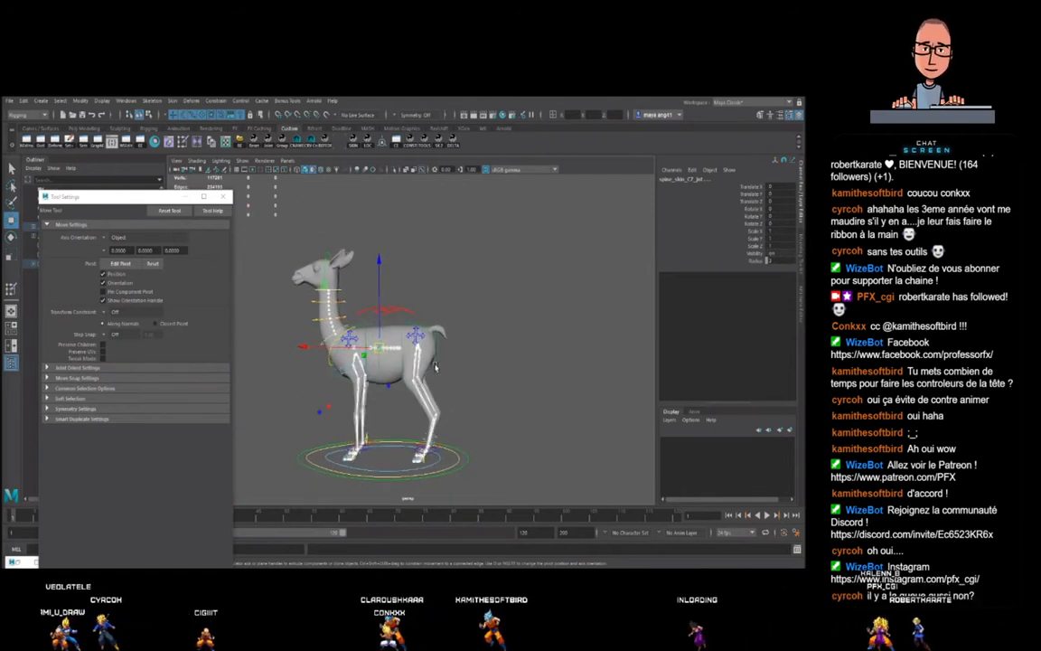
- Return to the Paint Skin Weights tool with its settings displayed and reposition the settings window
{"action": "double_click", "coordinate": [12, 291]}
{"action": "left_click_drag", "start_coordinate": [127, 200], "coordinate": [117, 178]}
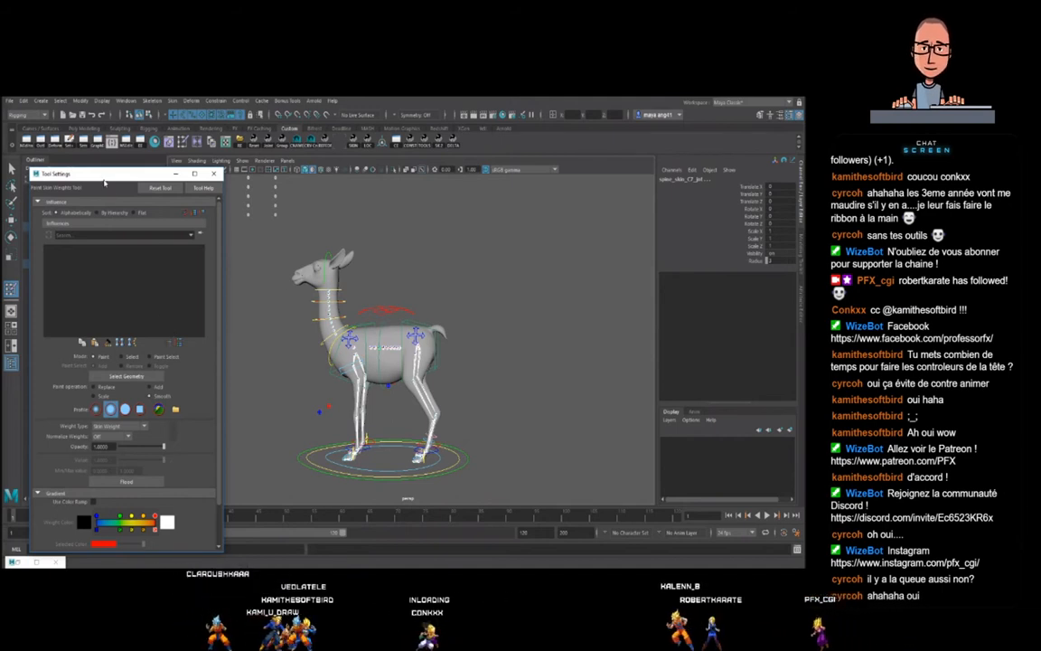
{"action": "left_click_drag", "start_coordinate": [113, 174], "coordinate": [108, 166]}
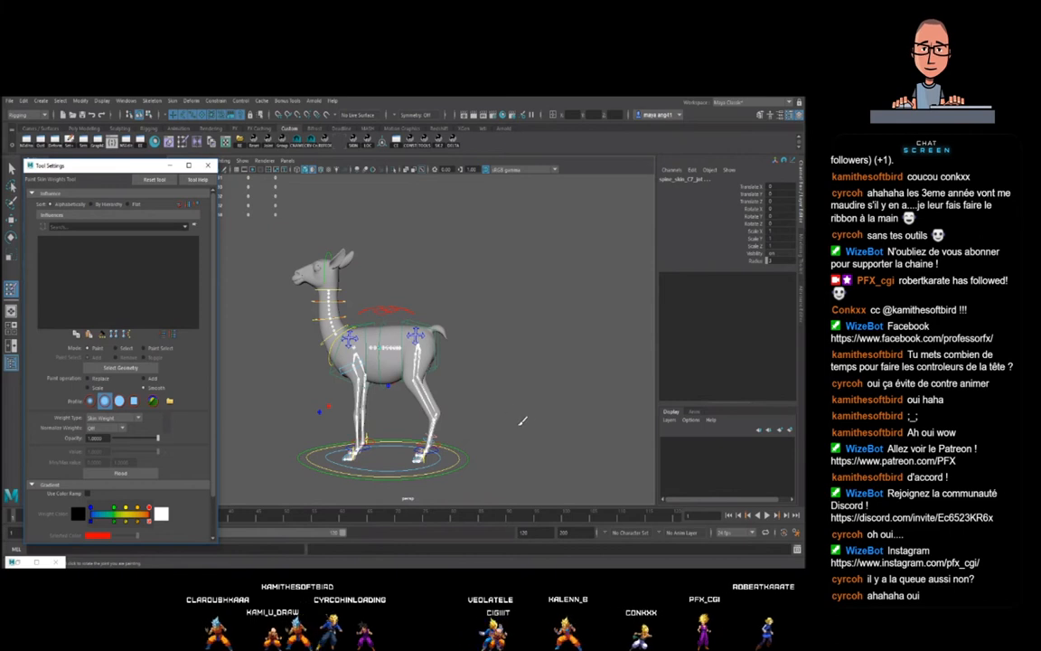
{"action": "scroll", "coordinate": [481, 351], "scroll_direction": "up", "scroll_amount": 5}
{"action": "scroll", "coordinate": [490, 383], "scroll_direction": "down", "scroll_amount": 5}
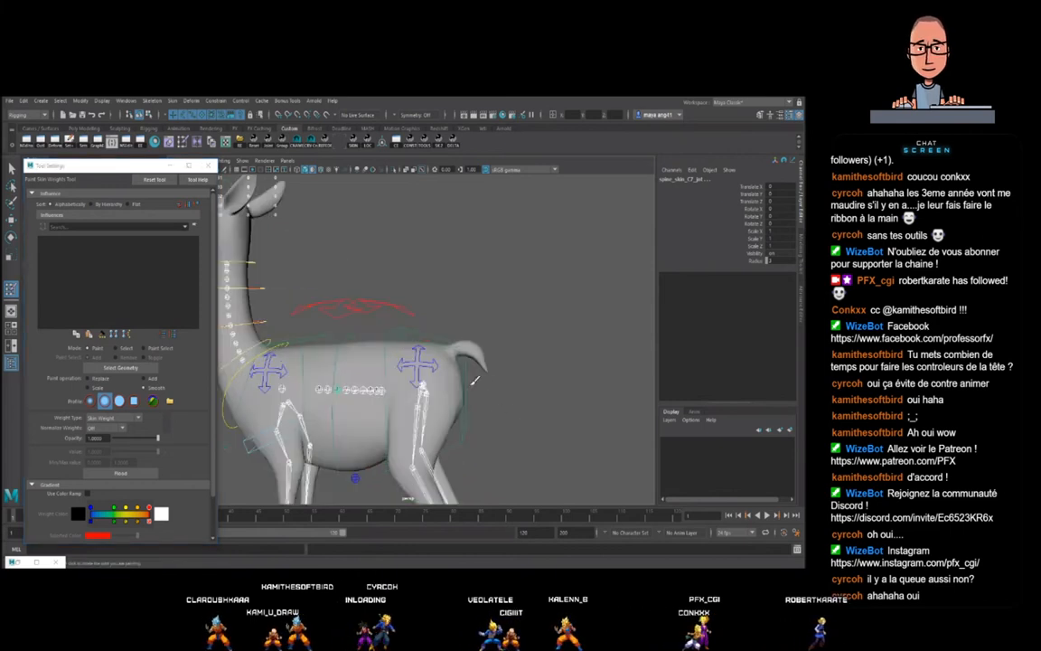
{"action": "middle_click_drag", "start_coordinate": [481, 394], "coordinate": [439, 375], "text": "alt"}
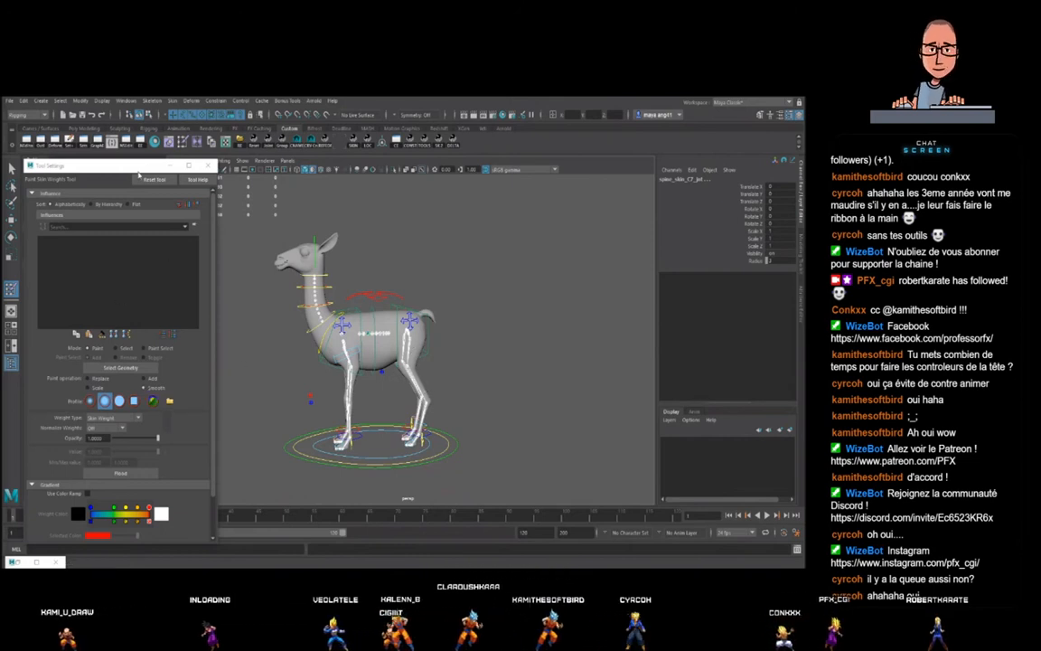
{"action": "left_click_drag", "start_coordinate": [85, 169], "coordinate": [97, 179]}
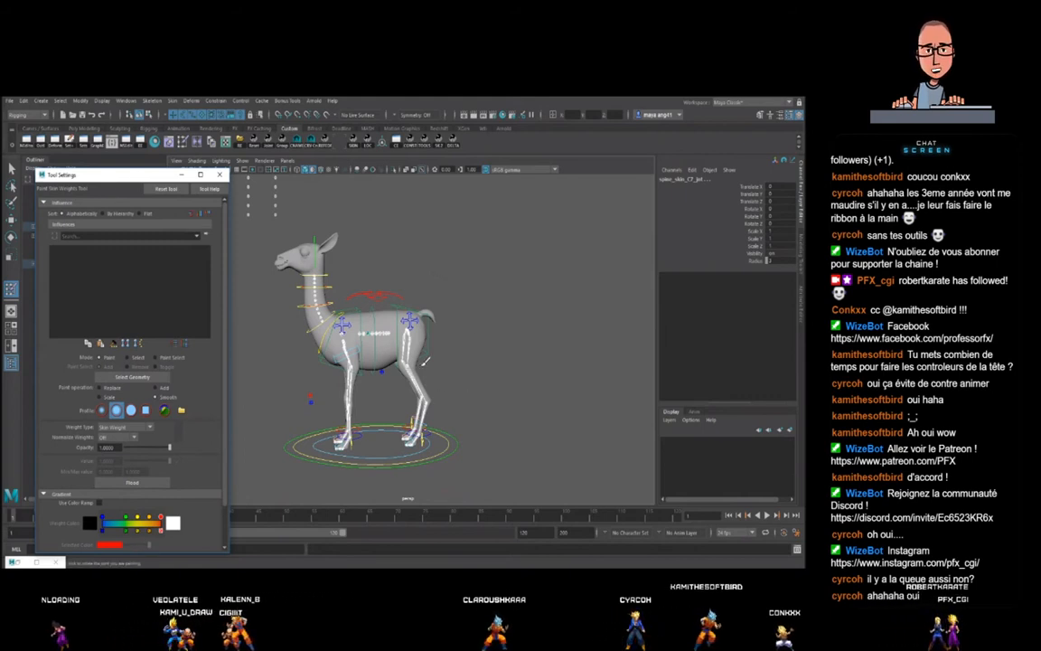
- Open mcSkinningToolKit, synchronize its paint weight with the step value and try the weight presets, ending on 0.01
{"action": "left_click", "coordinate": [438, 142]}
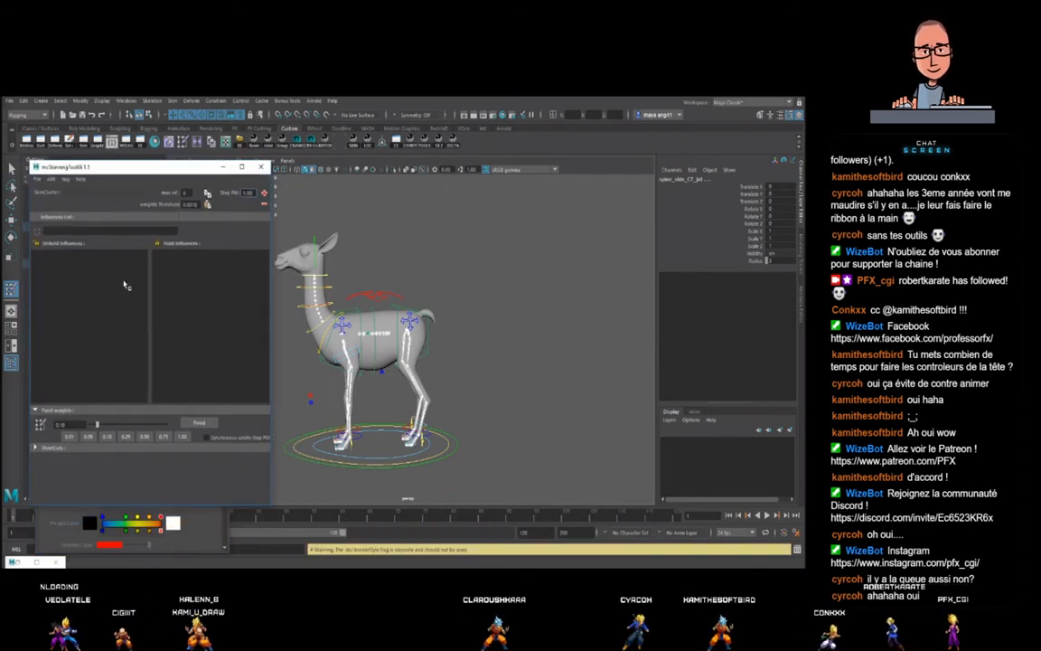
{"action": "left_click", "coordinate": [208, 437]}
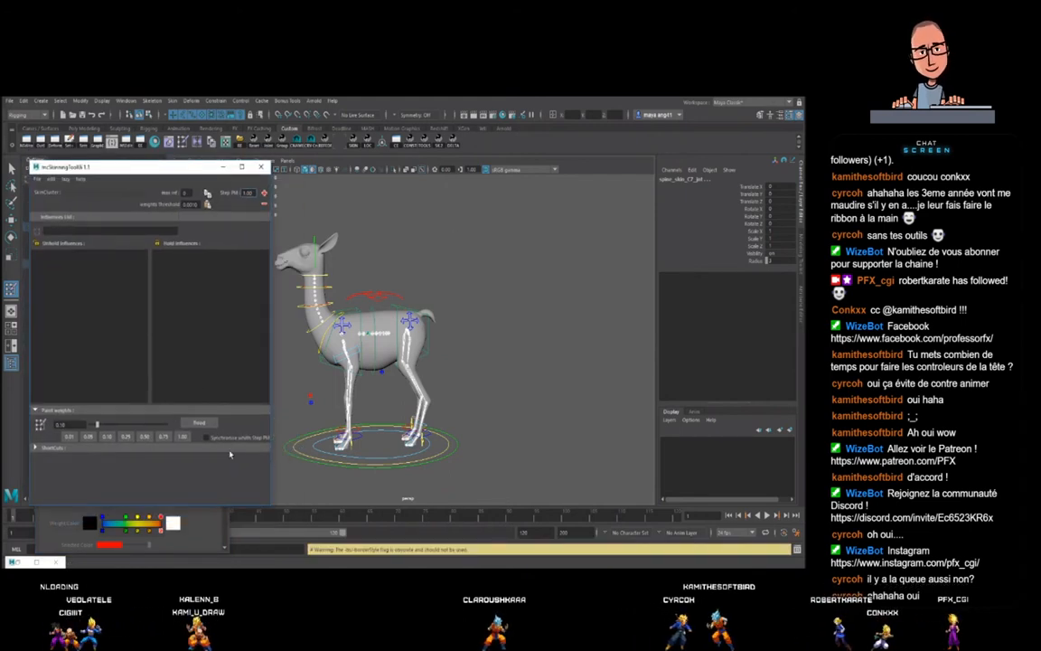
{"action": "left_click", "coordinate": [70, 438]}
{"action": "left_click", "coordinate": [88, 438]}
{"action": "left_click", "coordinate": [69, 436]}
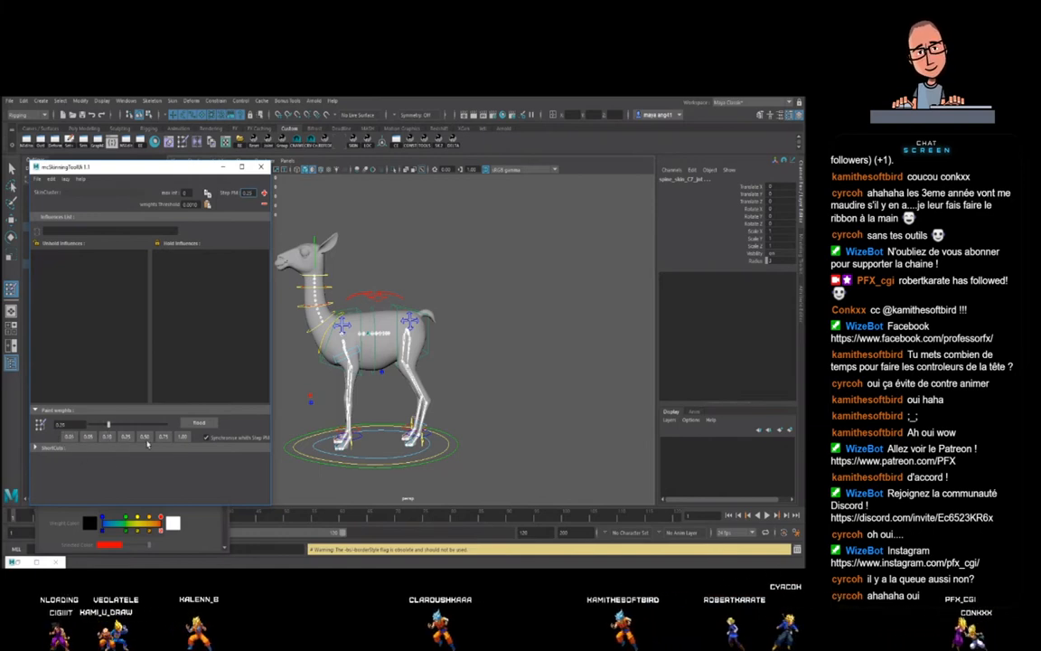
{"action": "left_click", "coordinate": [106, 438]}
{"action": "left_click", "coordinate": [69, 437]}
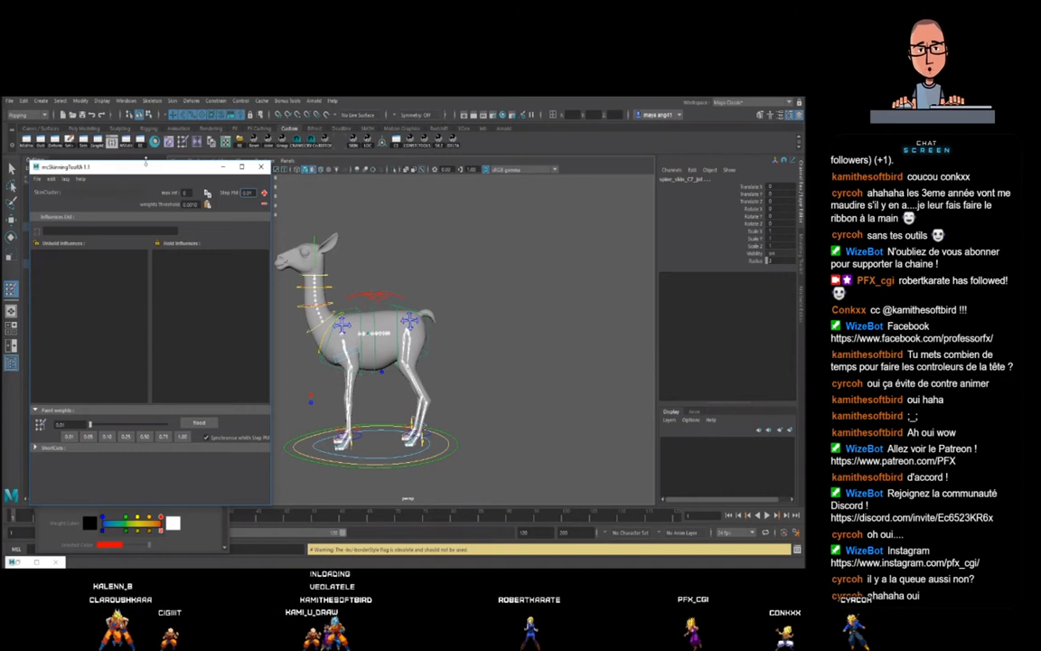
- Expand the shortcut settings in mcSkinningToolKit to examine them, collapse them again and close the toolkit
{"action": "mouse_move", "coordinate": [144, 162]}
{"action": "left_mouse_down"}
{"action": "mouse_move", "coordinate": [143, 172]}
{"action": "mouse_move", "coordinate": [144, 141]}
{"action": "left_mouse_up"}
{"action": "left_click", "coordinate": [42, 428]}
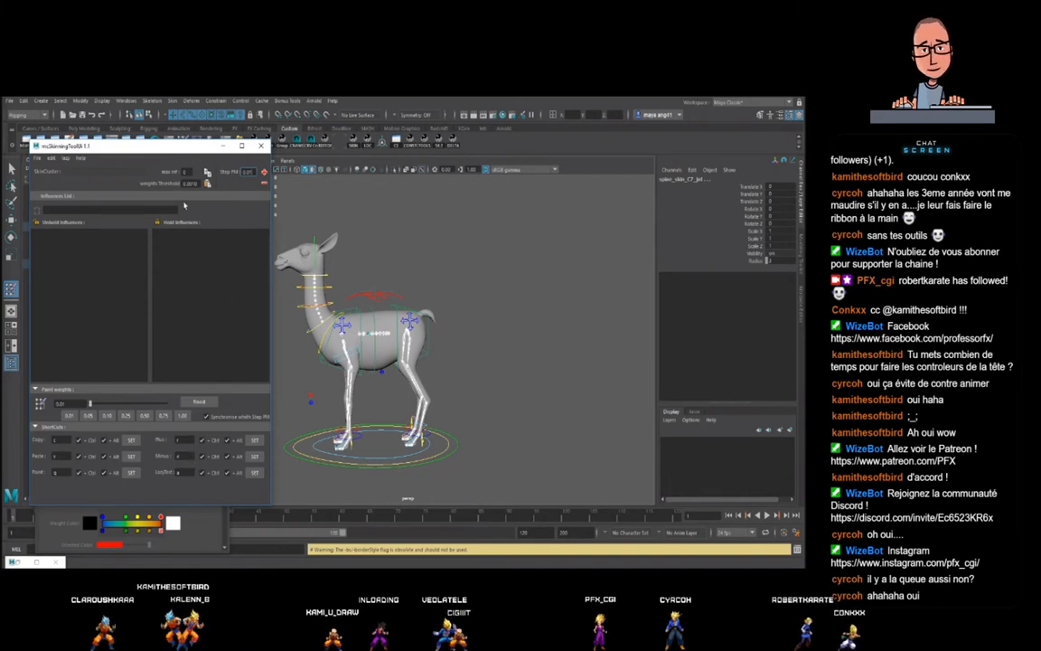
{"action": "left_click", "coordinate": [52, 427]}
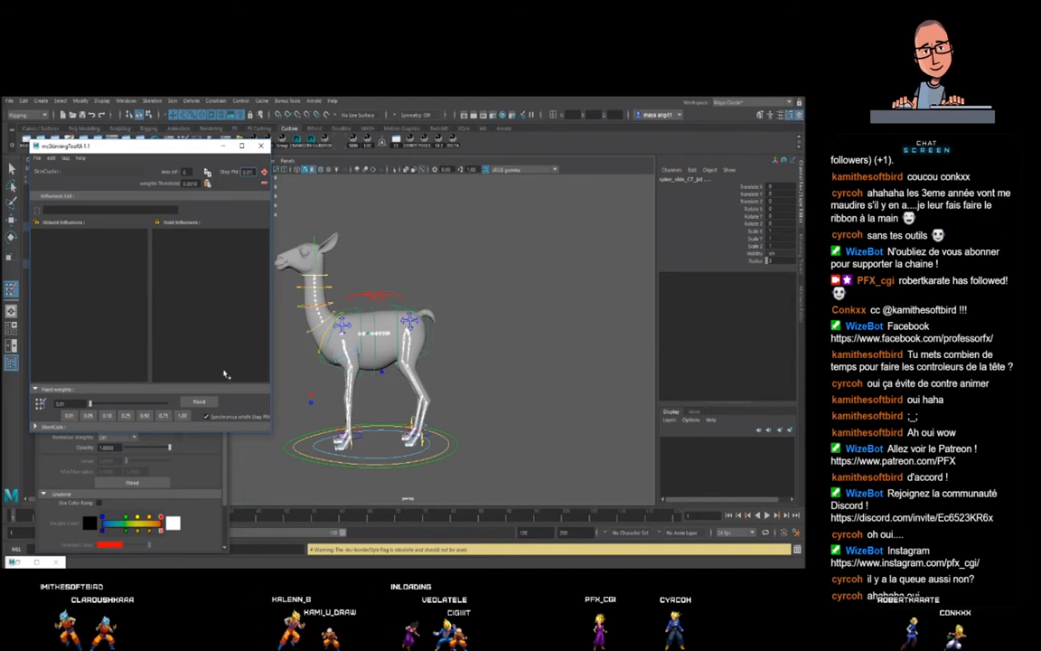
{"action": "left_click_drag", "start_coordinate": [153, 431], "coordinate": [154, 441]}
{"action": "left_click_drag", "start_coordinate": [158, 147], "coordinate": [157, 155]}
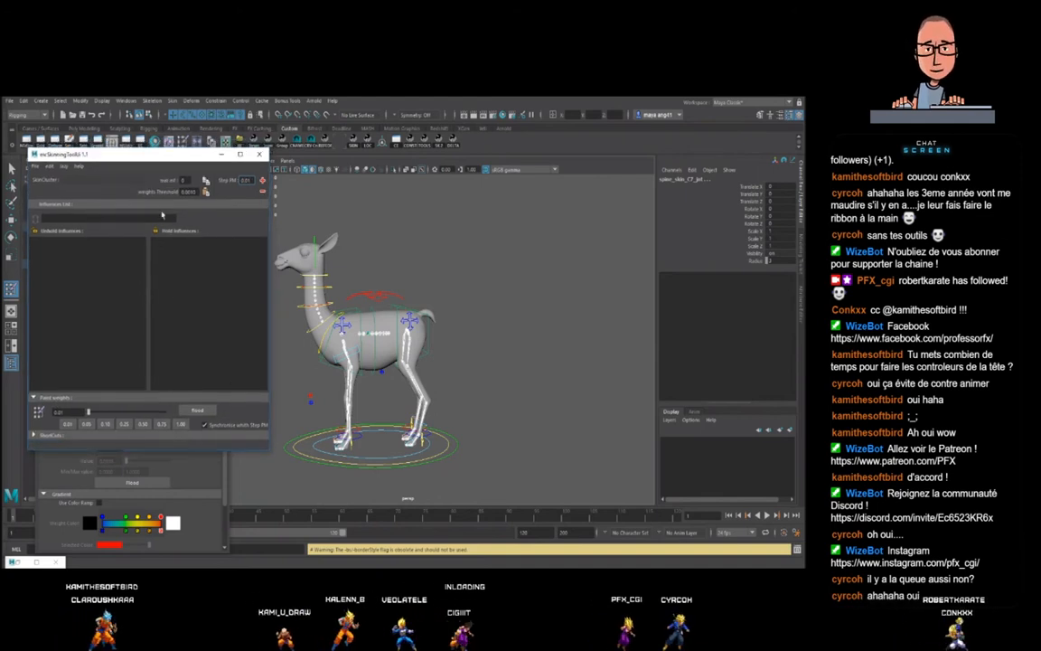
{"action": "left_click", "coordinate": [259, 154]}
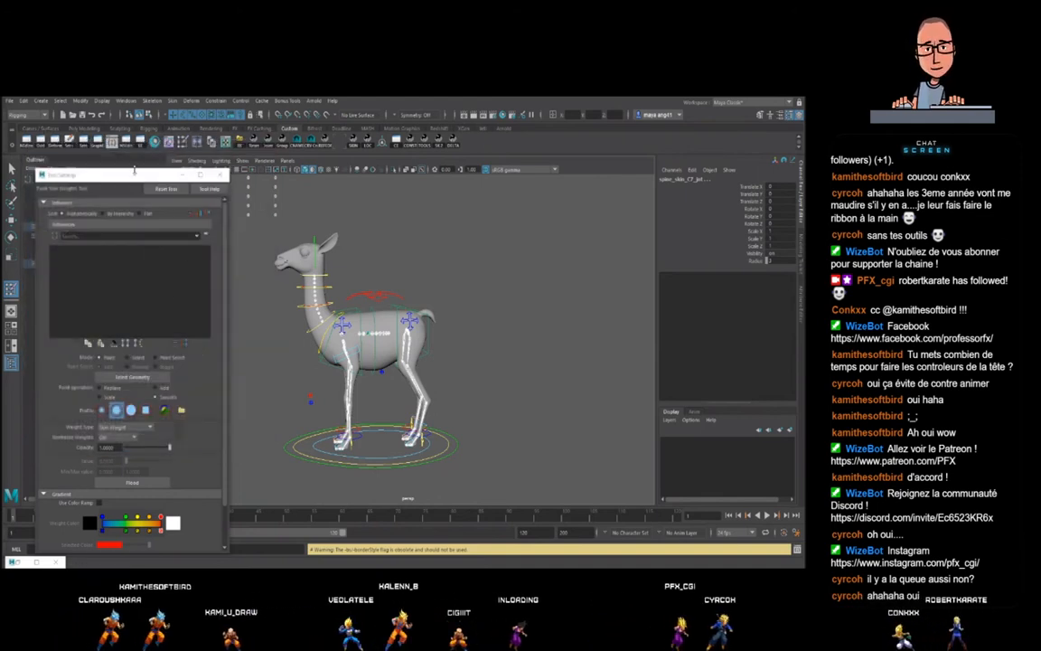
{"action": "left_click_drag", "start_coordinate": [133, 170], "coordinate": [120, 197]}
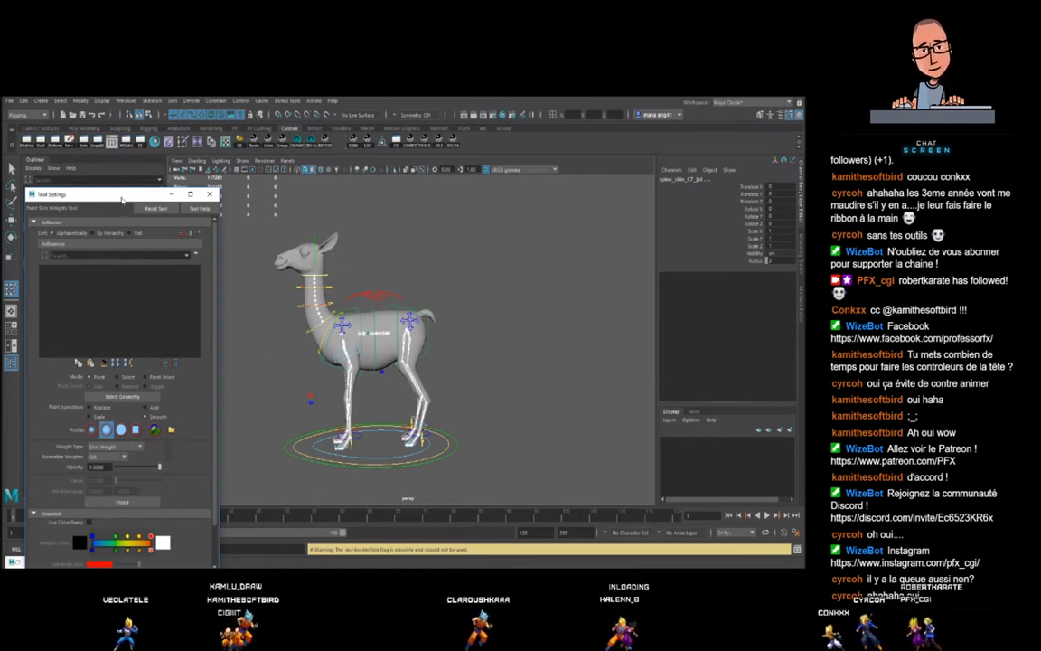
{"action": "left_click_drag", "start_coordinate": [112, 195], "coordinate": [117, 198]}
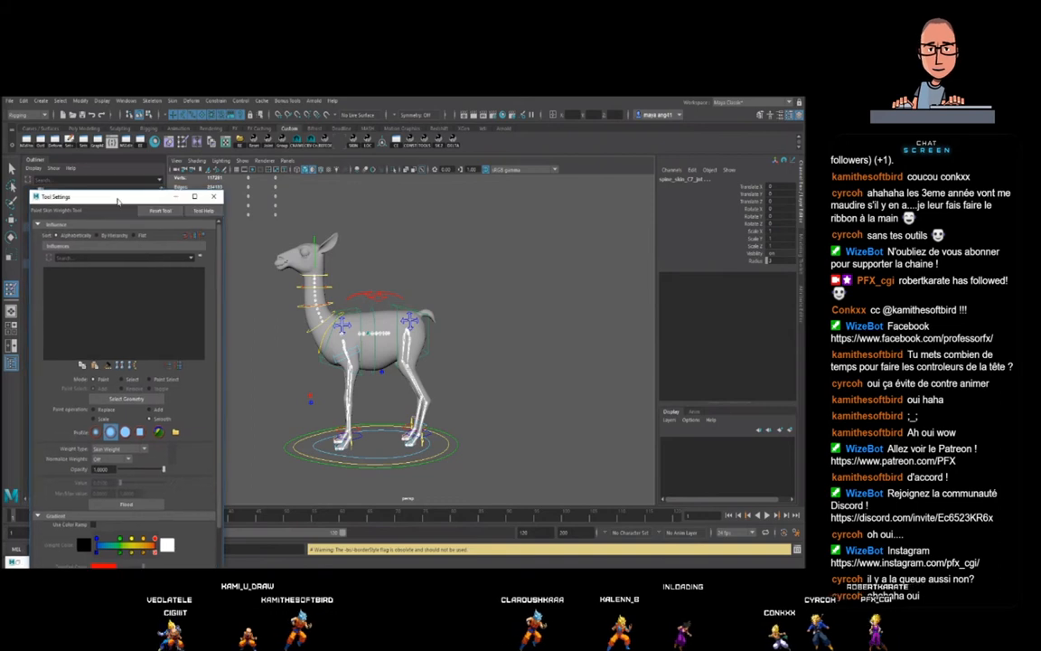
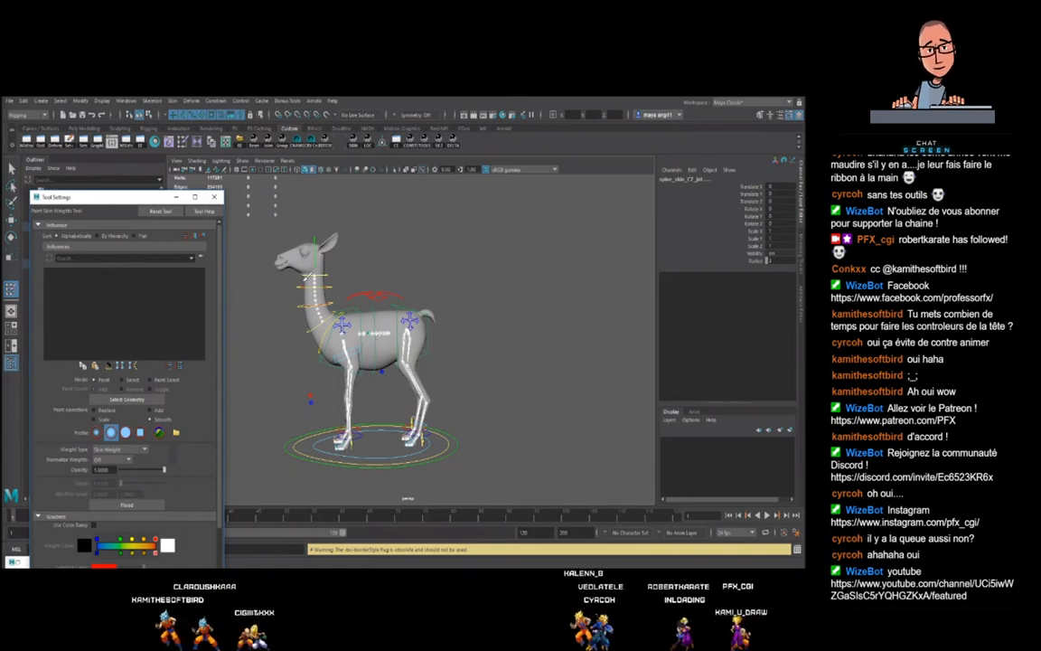
{"action": "left_click_drag", "start_coordinate": [121, 200], "coordinate": [123, 203]}
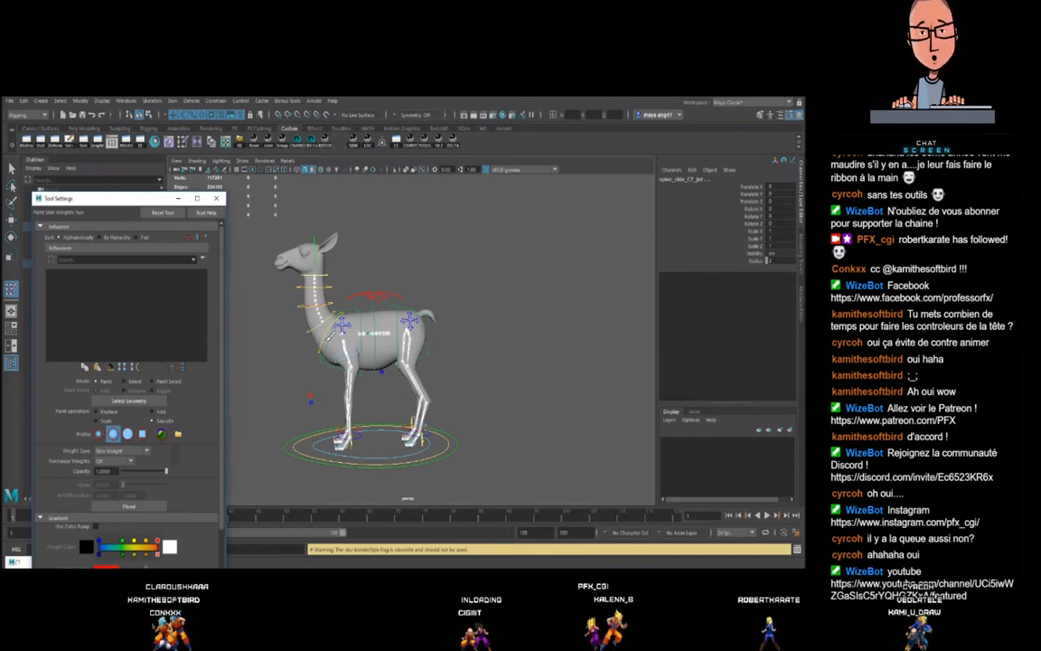
{"action": "scroll", "coordinate": [387, 342], "scroll_direction": "up", "scroll_amount": 2}
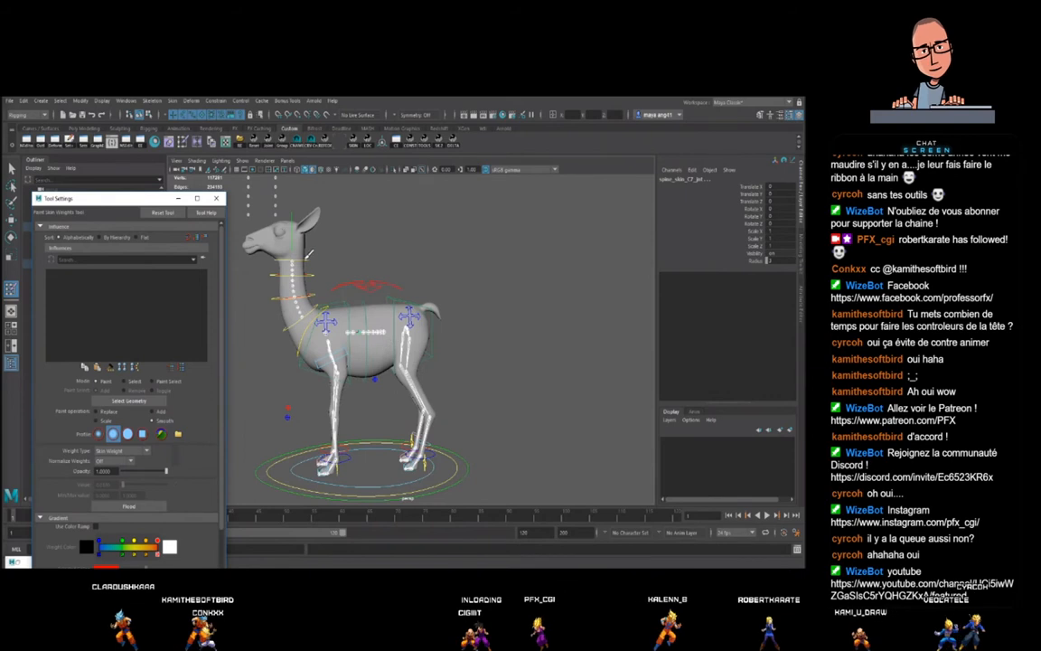
{"action": "left_click_drag", "start_coordinate": [132, 203], "coordinate": [129, 203]}
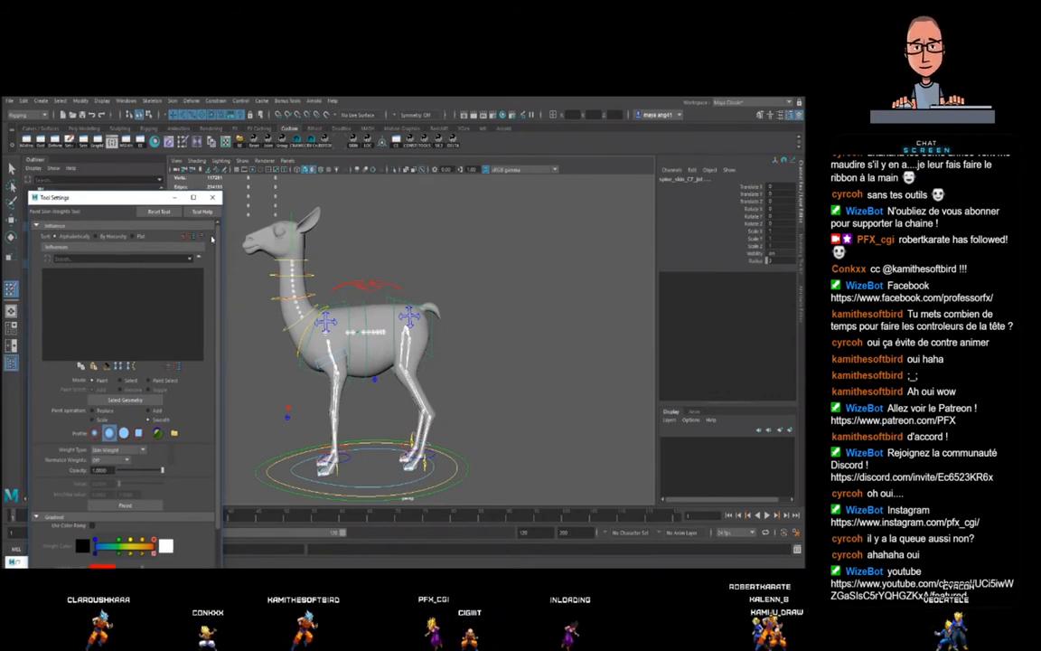
{"action": "left_click_drag", "start_coordinate": [115, 204], "coordinate": [118, 206]}
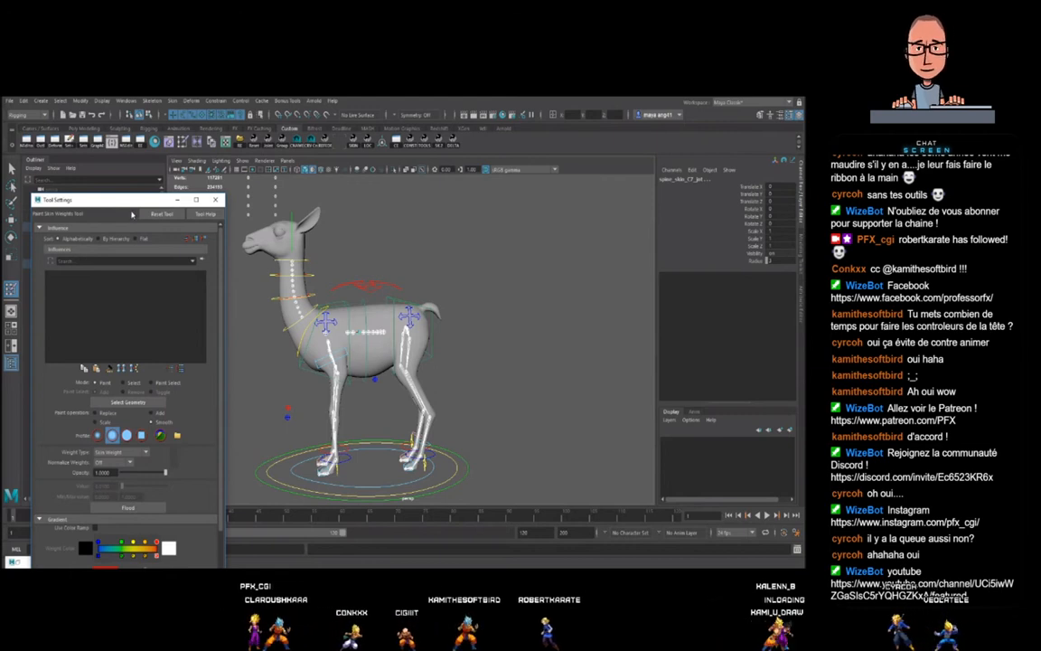
{"action": "left_click", "coordinate": [171, 101]}
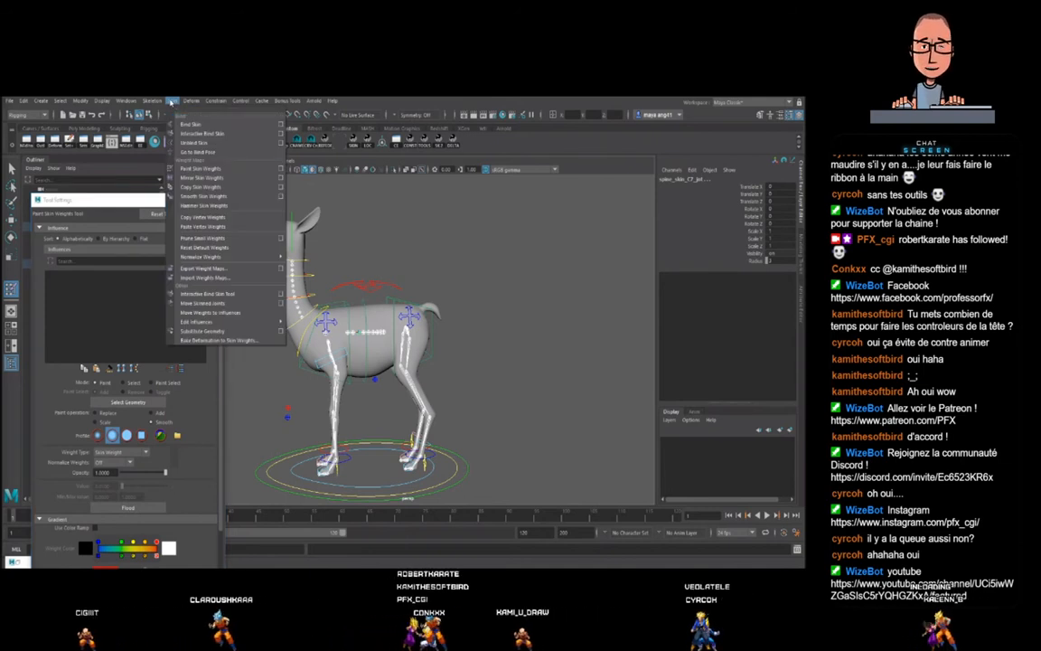
{"action": "left_click", "coordinate": [171, 101]}
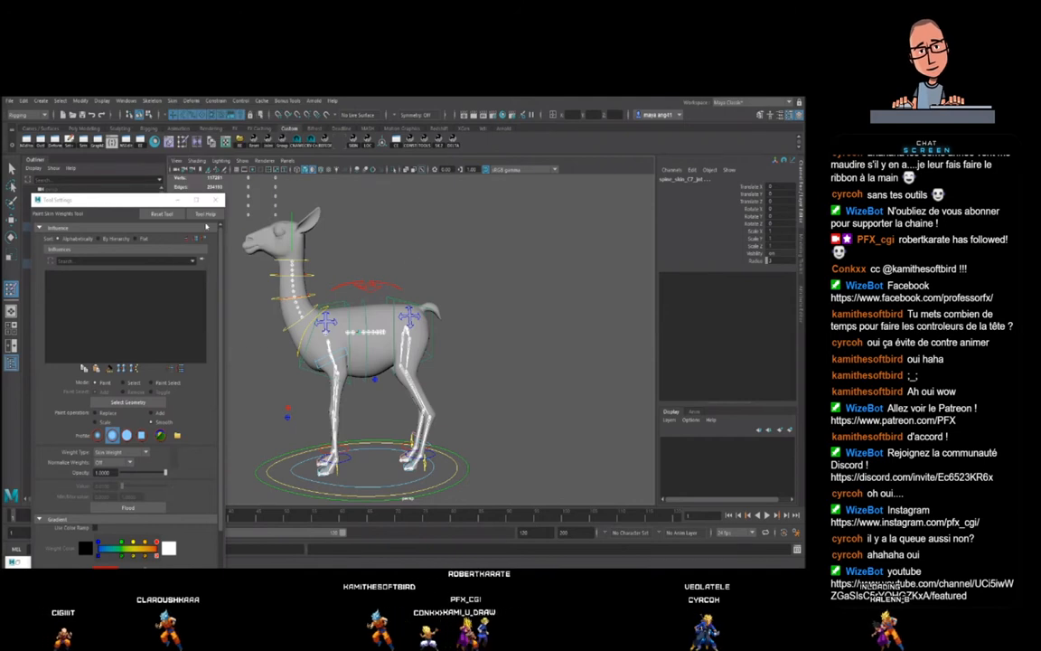
{"action": "left_click_drag", "start_coordinate": [113, 201], "coordinate": [109, 199]}
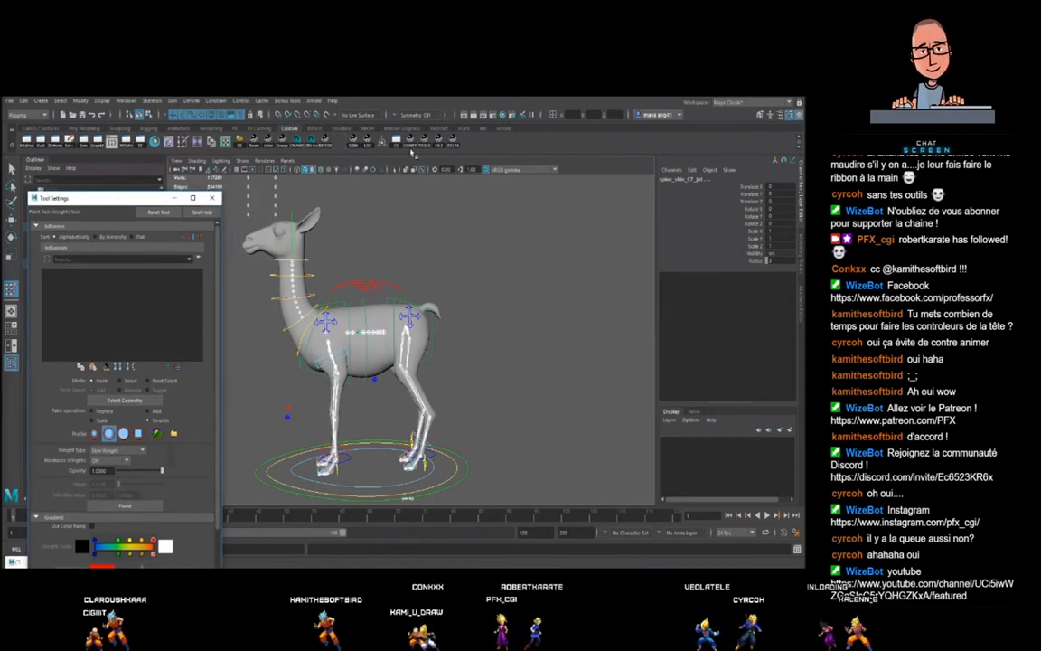
- Open the Skinning Tools window, display its Component Editor page and move the window over the llama
{"action": "left_click", "coordinate": [356, 147]}
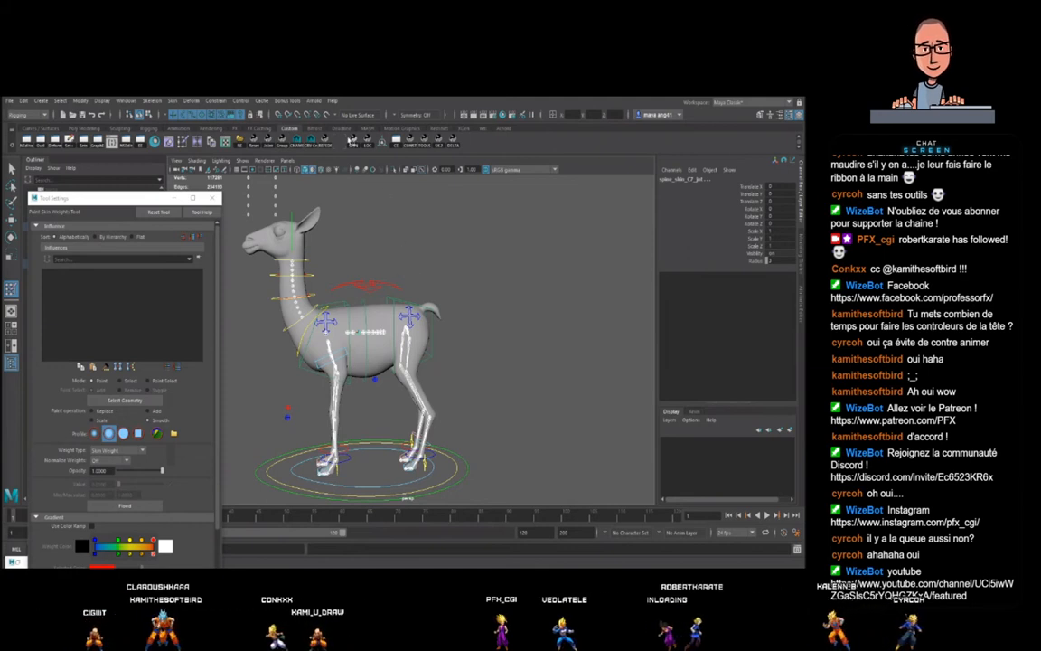
{"action": "left_click", "coordinate": [355, 144]}
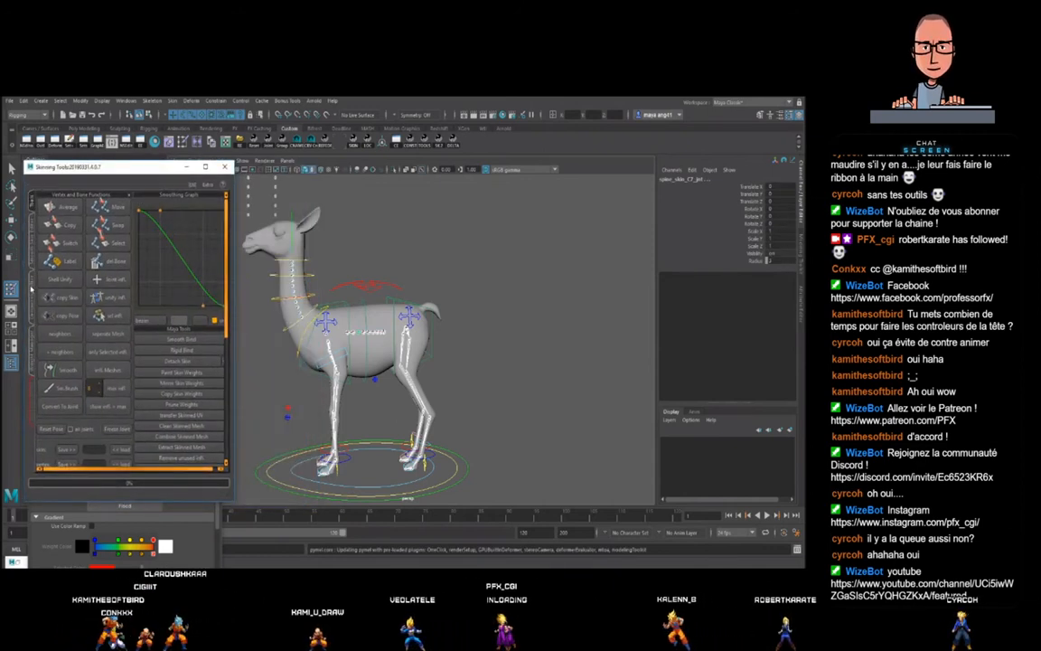
{"action": "left_click", "coordinate": [32, 287]}
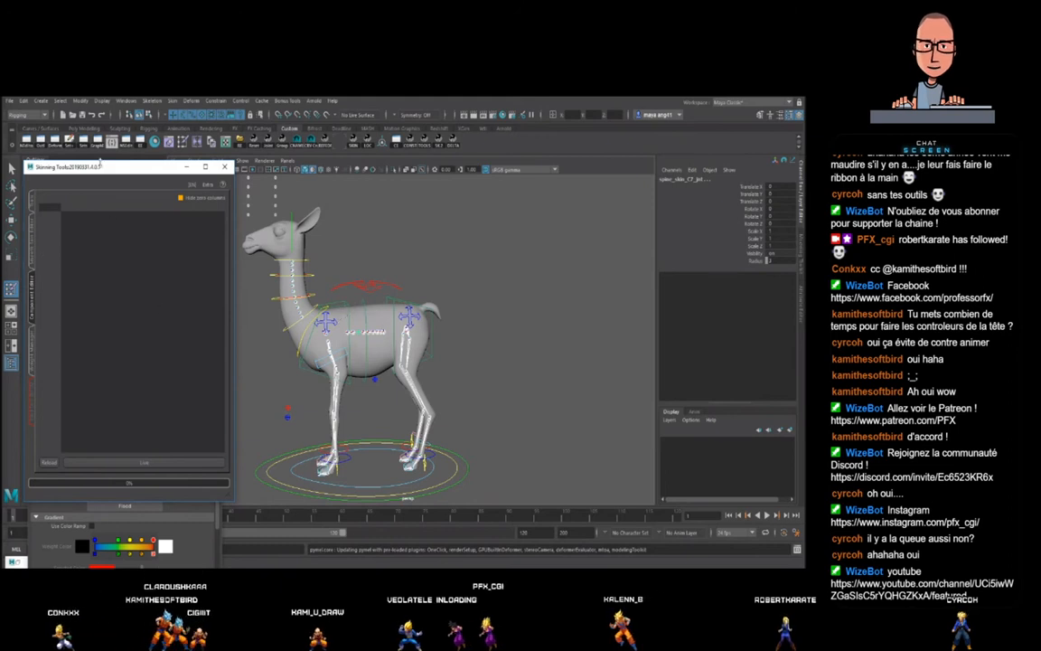
{"action": "left_click_drag", "start_coordinate": [134, 173], "coordinate": [297, 203]}
- Open mcSkinningToolKit again beside the Skinning Tools window and bring Skinning Tools back to the front
{"action": "left_click", "coordinate": [106, 200]}
{"action": "left_click", "coordinate": [440, 146]}
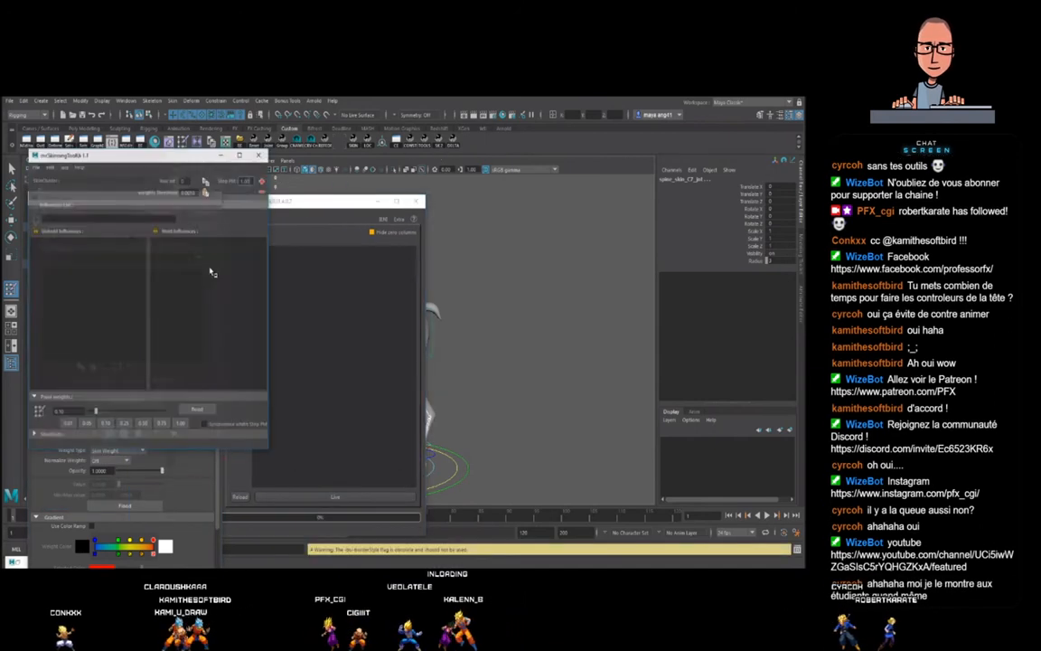
{"action": "left_click", "coordinate": [313, 203]}
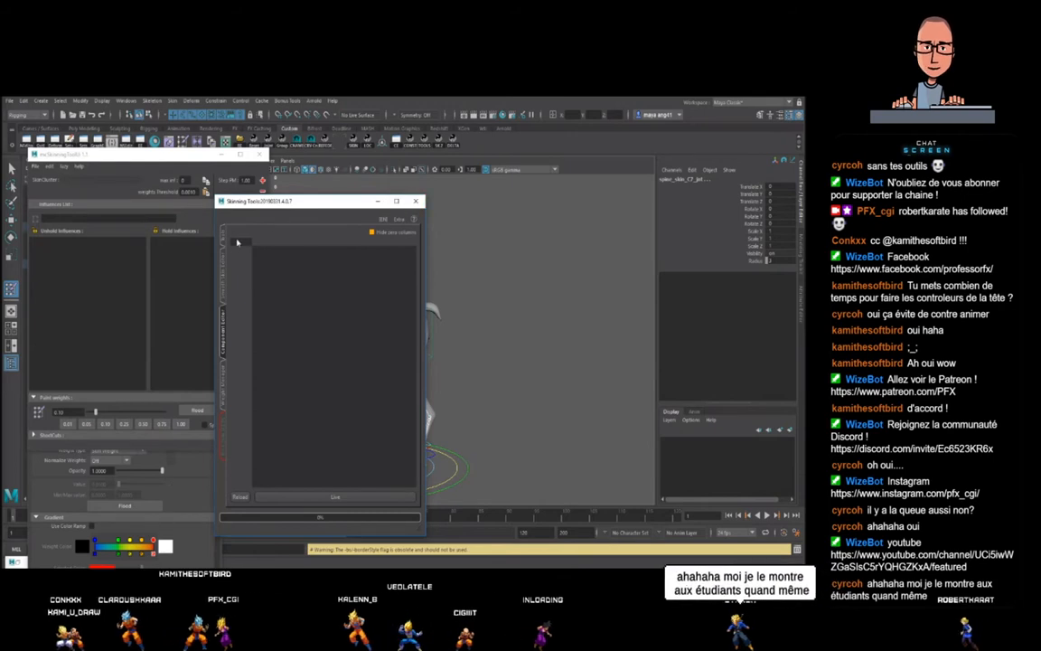
- Examine the vertex and bone functions, the skin weight export and import page and the Component Editor in Skinning Tools
{"action": "left_click_drag", "start_coordinate": [303, 204], "coordinate": [369, 198]}
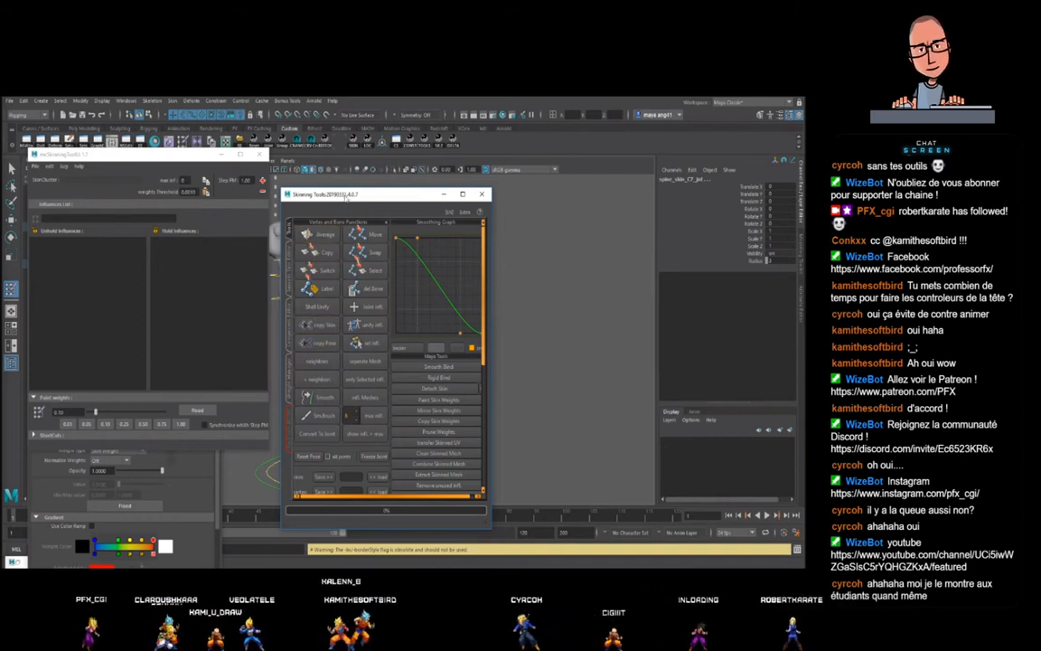
{"action": "left_click_drag", "start_coordinate": [346, 198], "coordinate": [355, 192]}
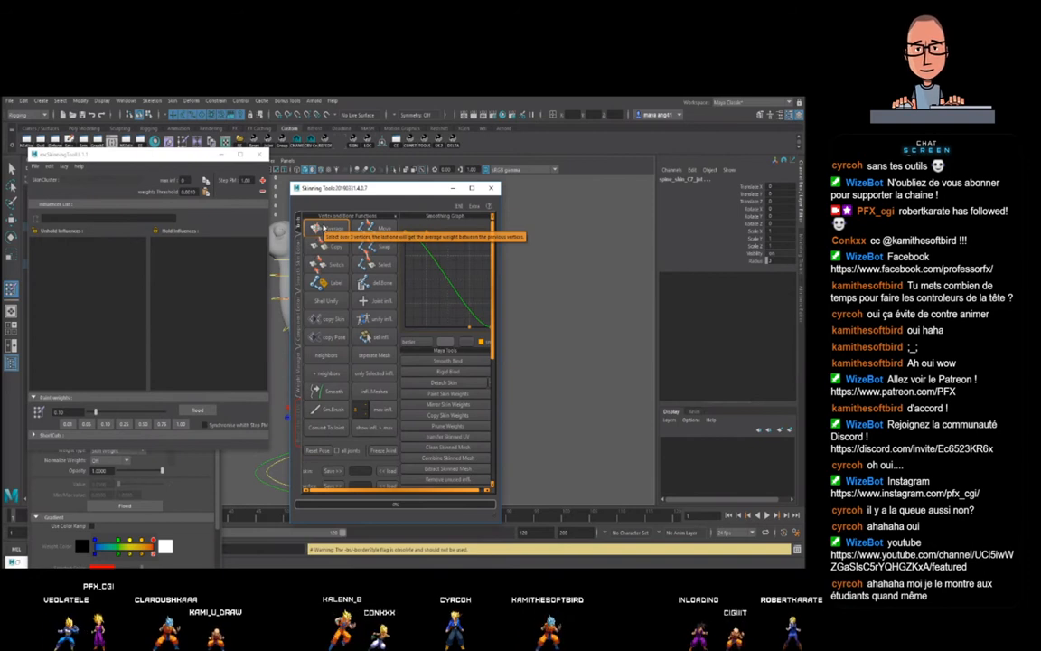
{"action": "left_click_drag", "start_coordinate": [385, 188], "coordinate": [452, 193]}
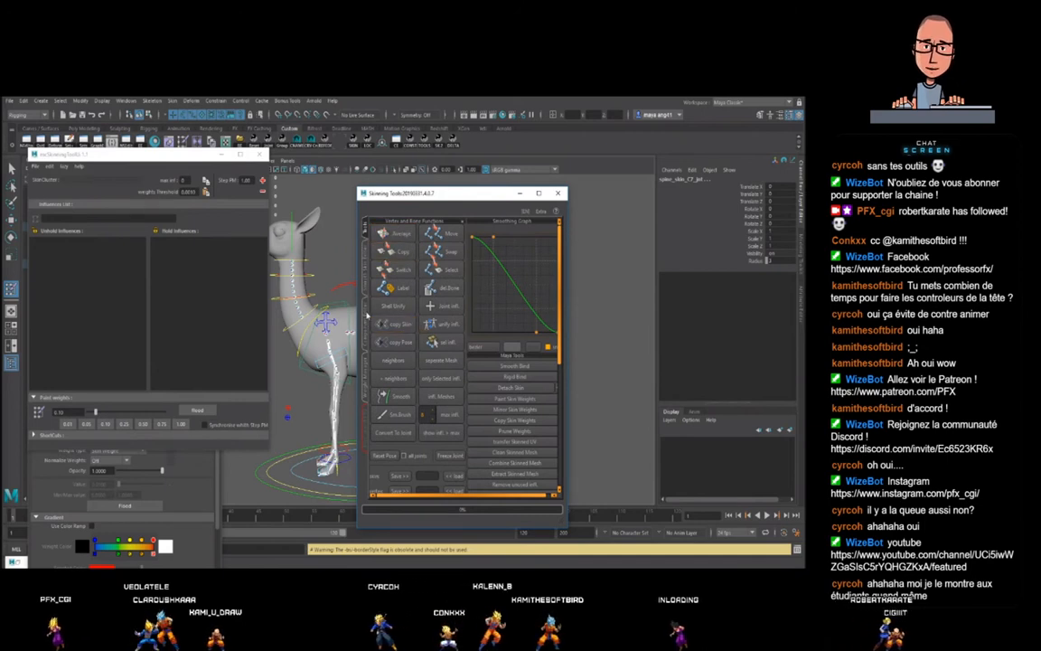
{"action": "left_click_drag", "start_coordinate": [466, 201], "coordinate": [430, 200]}
{"action": "left_click", "coordinate": [331, 335]}
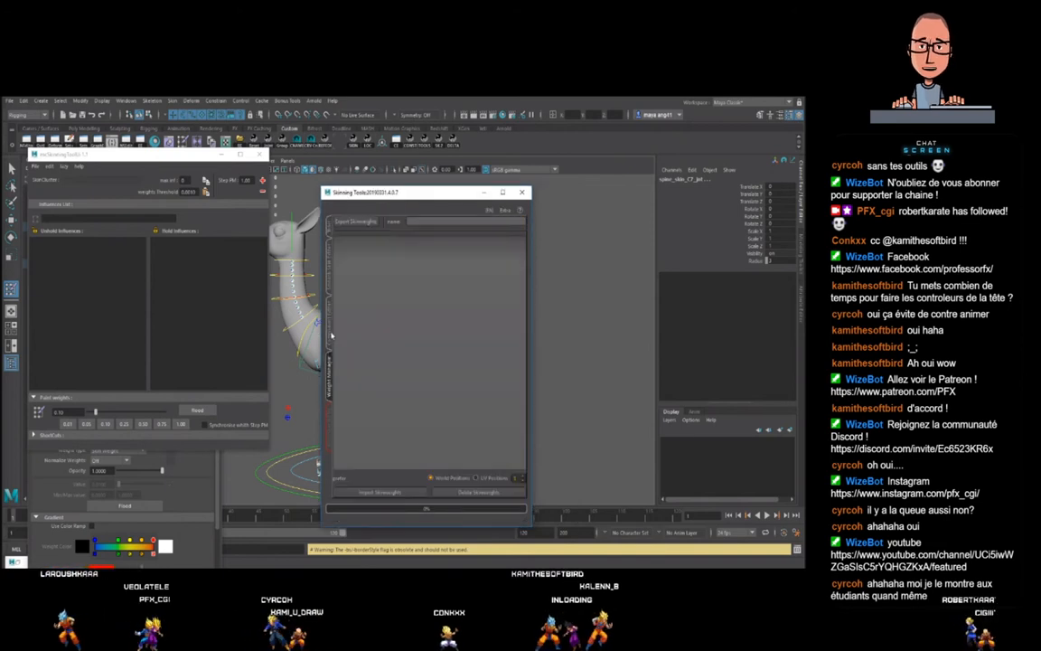
{"action": "left_click", "coordinate": [331, 336]}
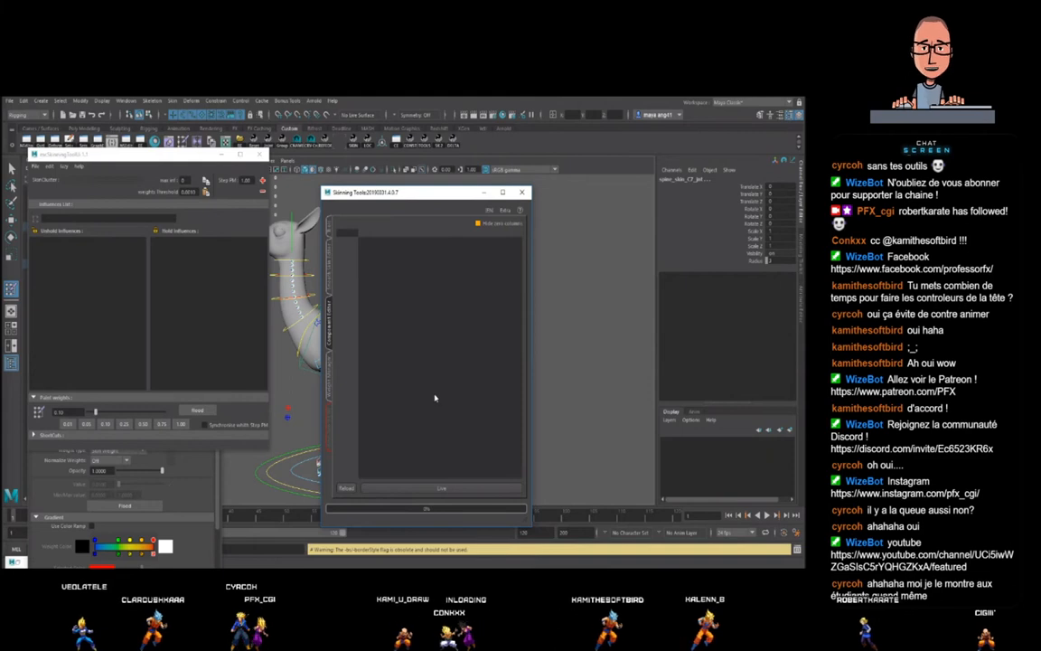
- Close the Skinning Tools window and move mcSkinningToolKit closer to the llama
{"action": "left_click_drag", "start_coordinate": [416, 195], "coordinate": [384, 188]}
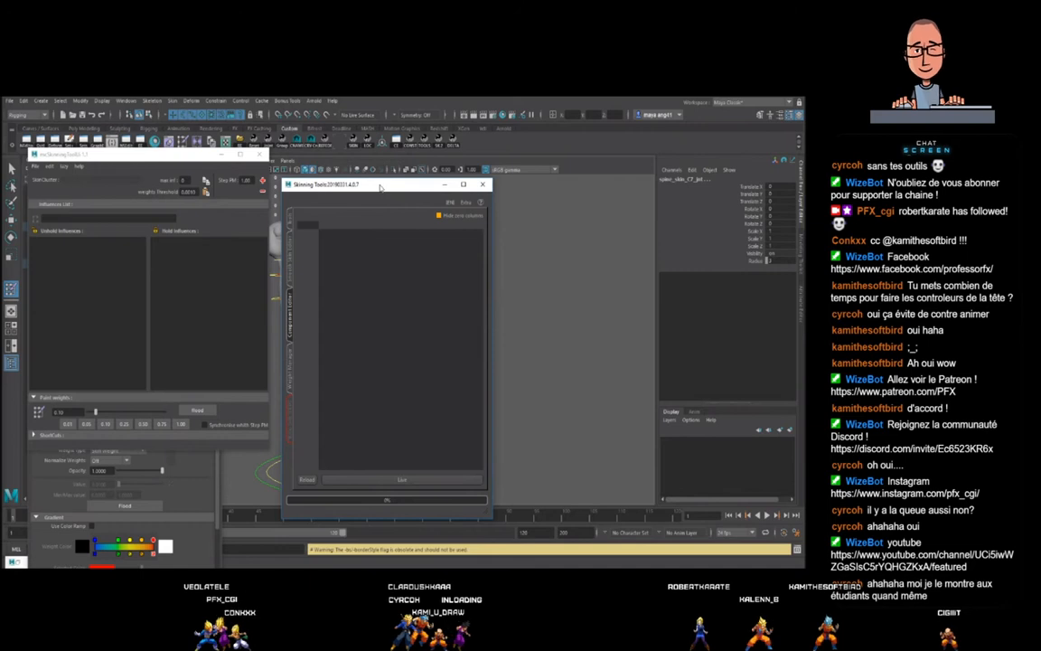
{"action": "left_click_drag", "start_coordinate": [379, 180], "coordinate": [378, 187]}
{"action": "left_click", "coordinate": [478, 185]}
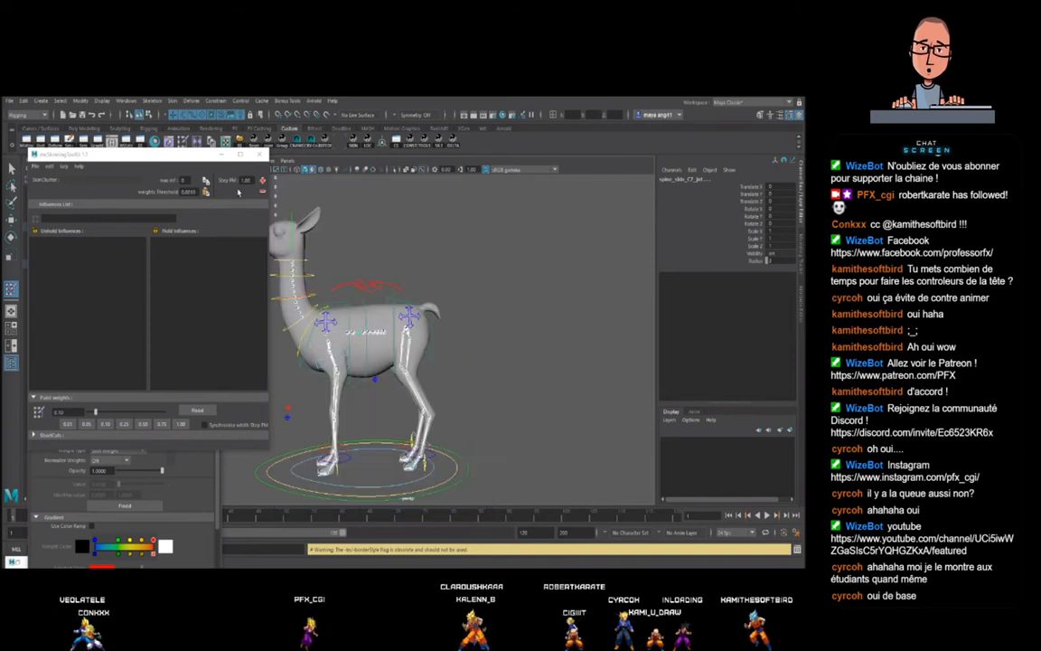
{"action": "left_click_drag", "start_coordinate": [192, 156], "coordinate": [246, 175]}
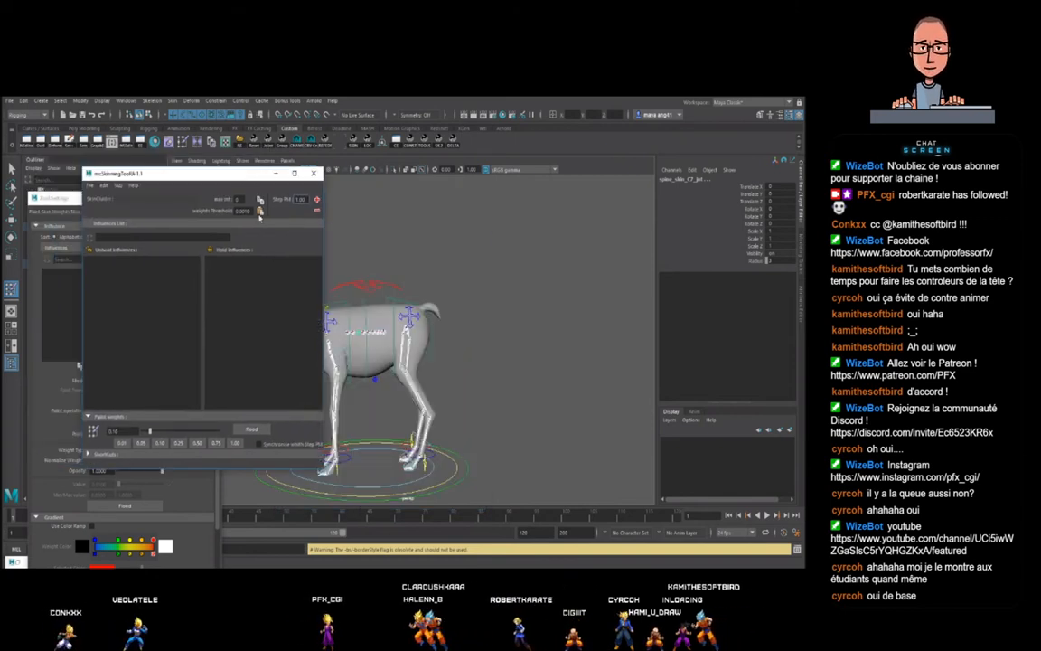
- Close mcSkinningToolKit and the Tool Settings window, leave weight painting for the Select Tool, and frame the whole llama with nothing selected
{"action": "left_click", "coordinate": [314, 172]}
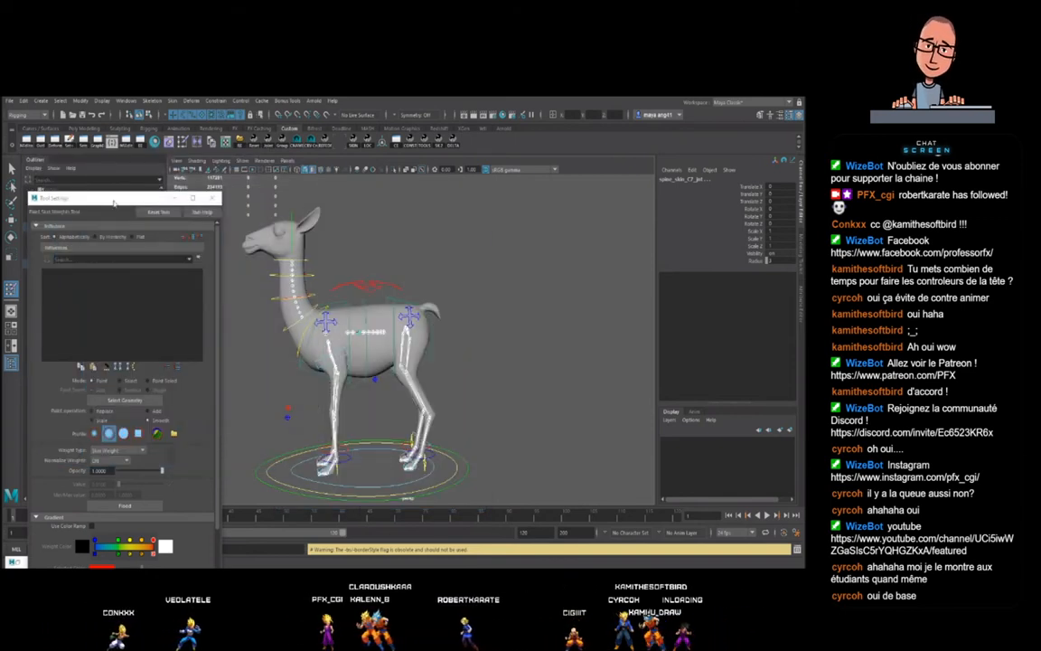
{"action": "left_click_drag", "start_coordinate": [112, 202], "coordinate": [112, 202]}
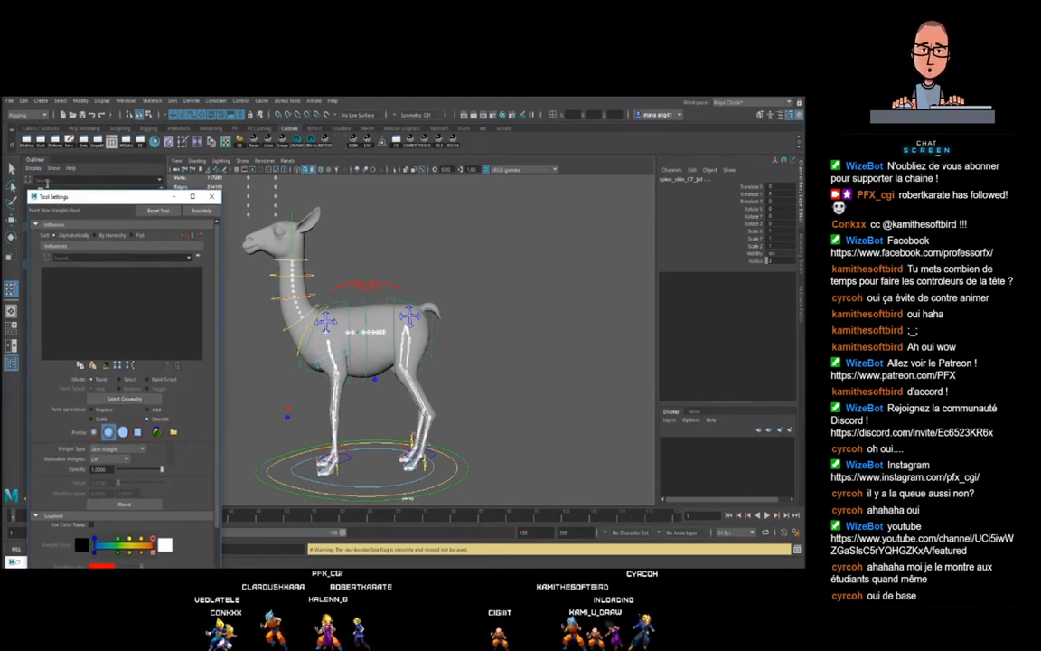
{"action": "key", "text": "q"}
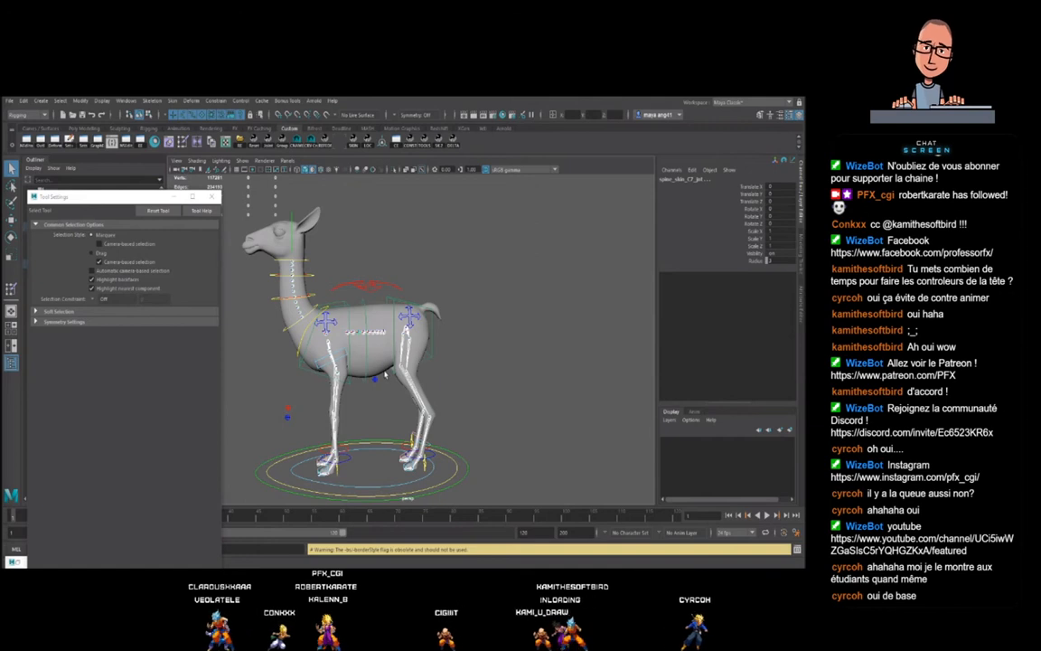
{"action": "left_click", "coordinate": [378, 369]}
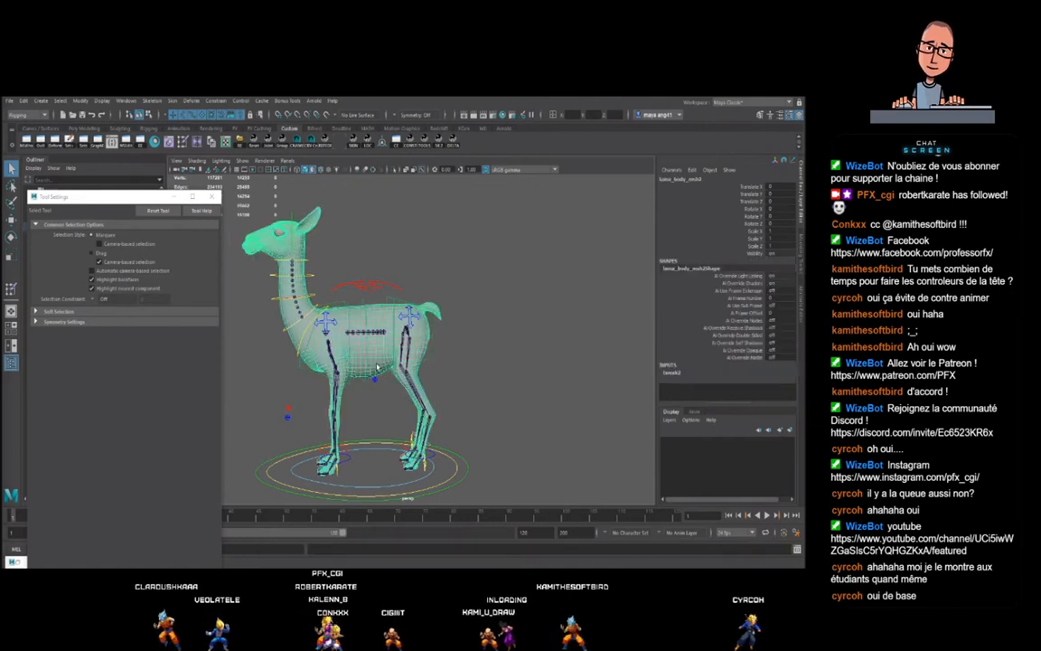
{"action": "middle_click_drag", "start_coordinate": [347, 335], "coordinate": [398, 347], "text": "alt"}
{"action": "right_click_drag", "start_coordinate": [398, 347], "coordinate": [371, 318], "text": "alt"}
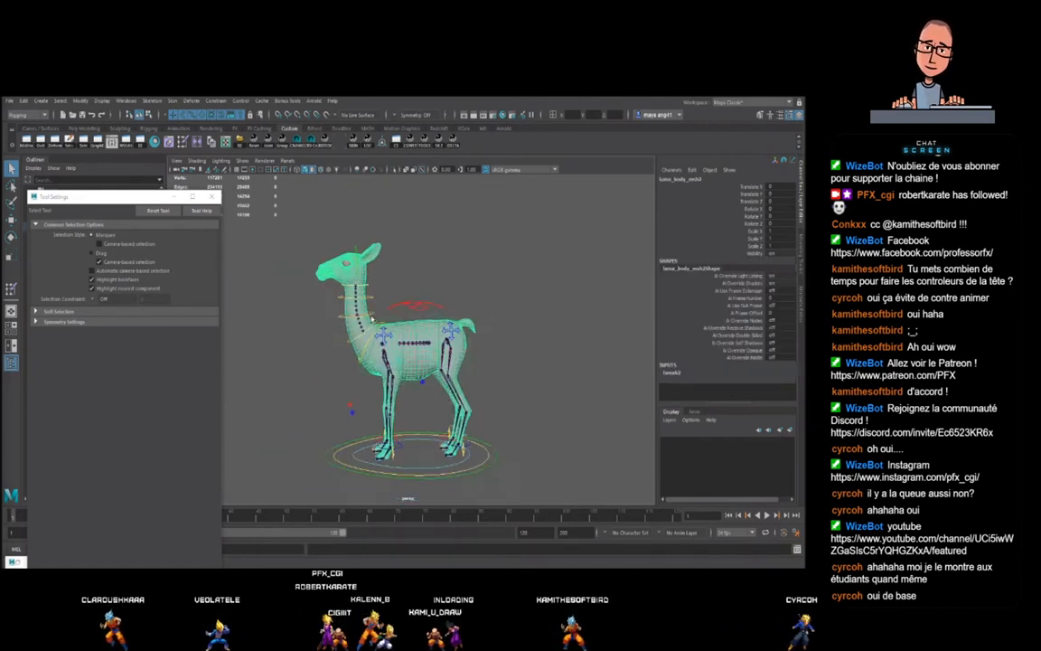
{"action": "left_click", "coordinate": [213, 196]}
{"action": "right_click_drag", "start_coordinate": [437, 349], "coordinate": [412, 353], "text": "alt"}
{"action": "key", "text": "f"}
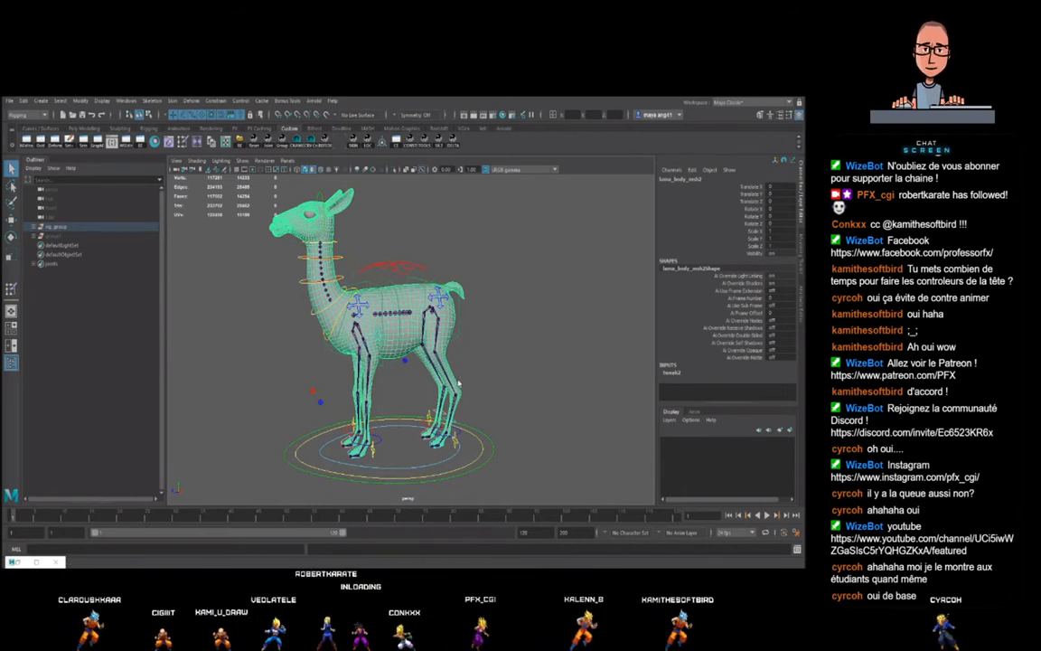
{"action": "scroll", "coordinate": [506, 366], "scroll_direction": "down", "scroll_amount": 2}
{"action": "left_click", "coordinate": [524, 360]}
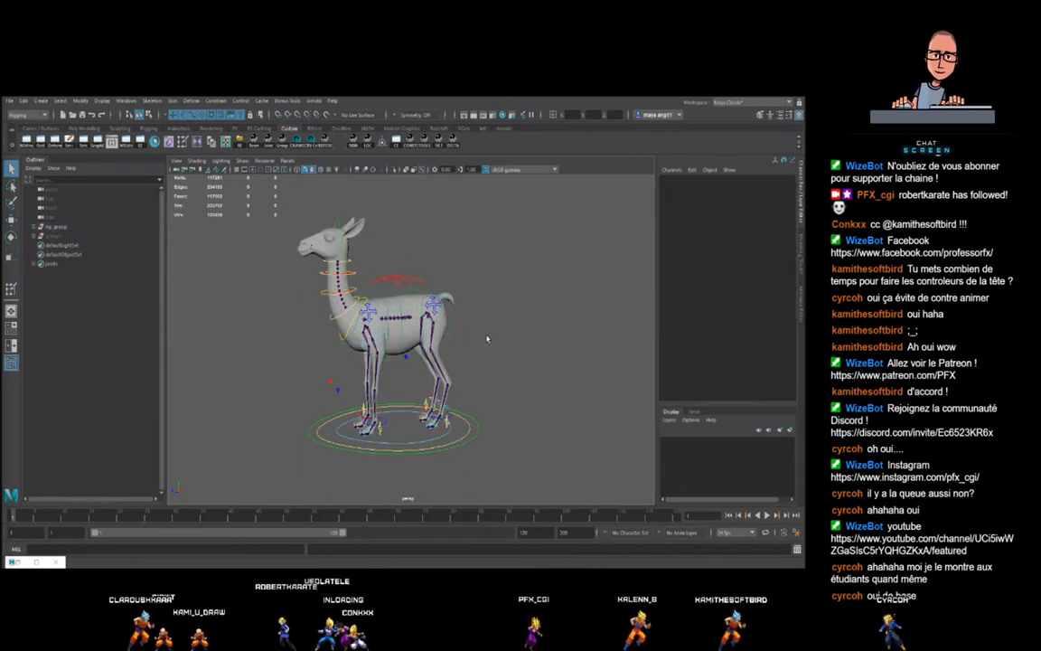
- Select the members of the joints set together with the llama body mesh and open the Bind Skin options
{"action": "left_click", "coordinate": [389, 312]}
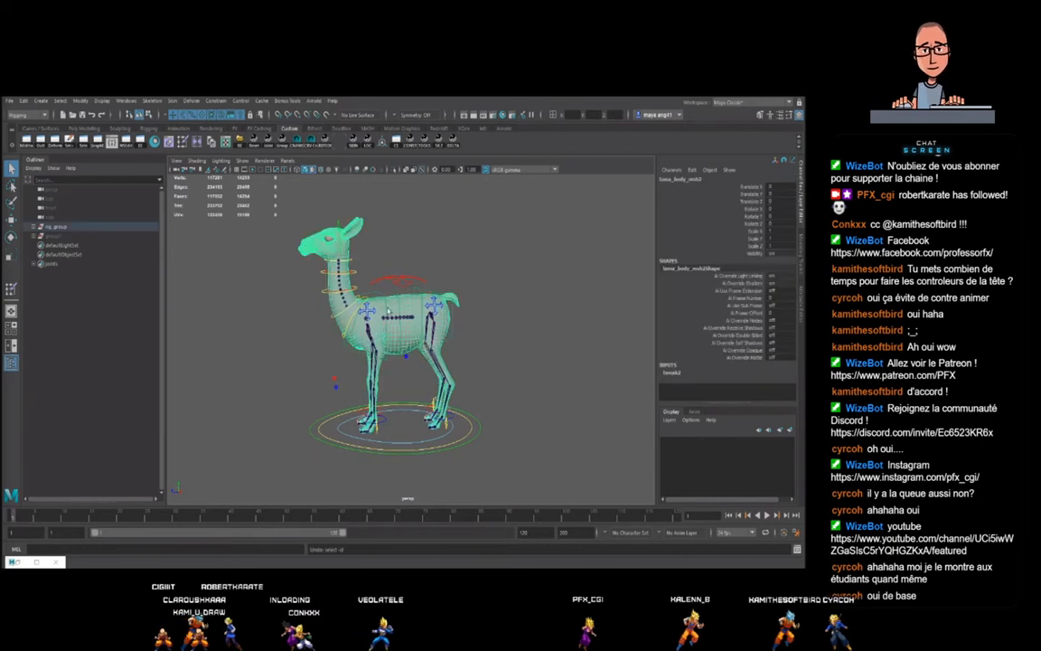
{"action": "left_click", "coordinate": [51, 264]}
{"action": "right_click", "coordinate": [52, 264]}
{"action": "left_click", "coordinate": [81, 270]}
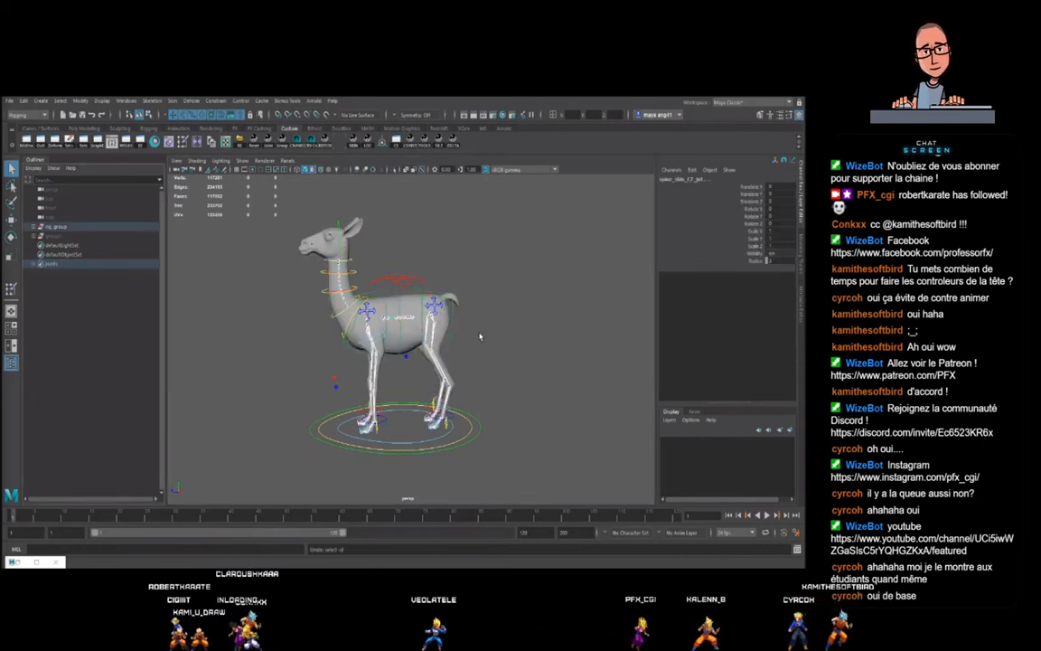
{"action": "left_click", "coordinate": [443, 321]}
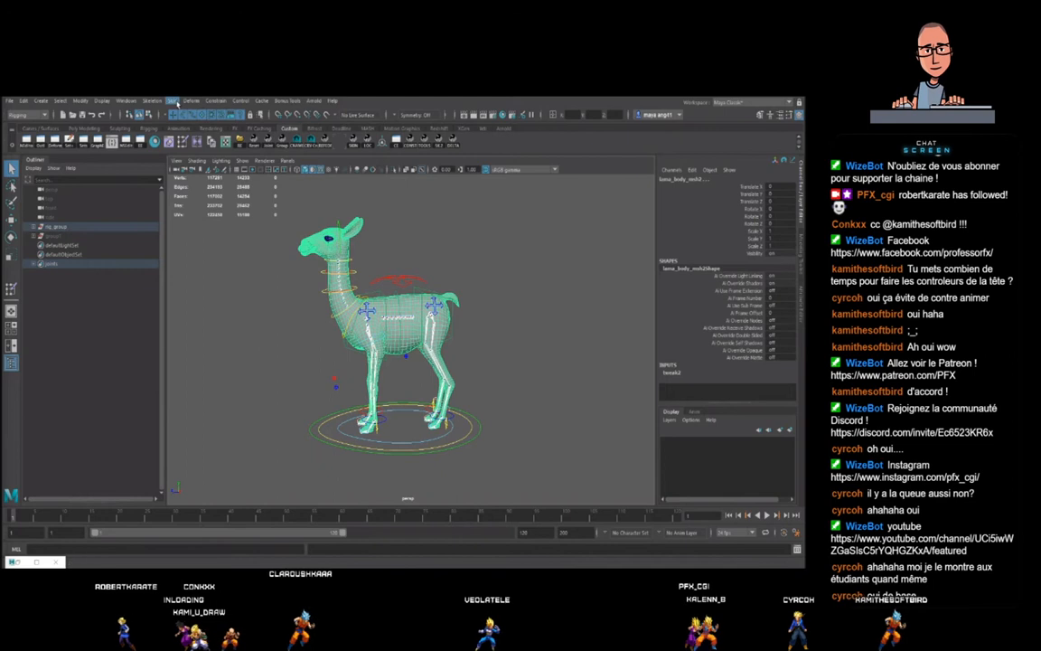
{"action": "left_click", "coordinate": [174, 101]}
{"action": "left_click", "coordinate": [254, 115]}
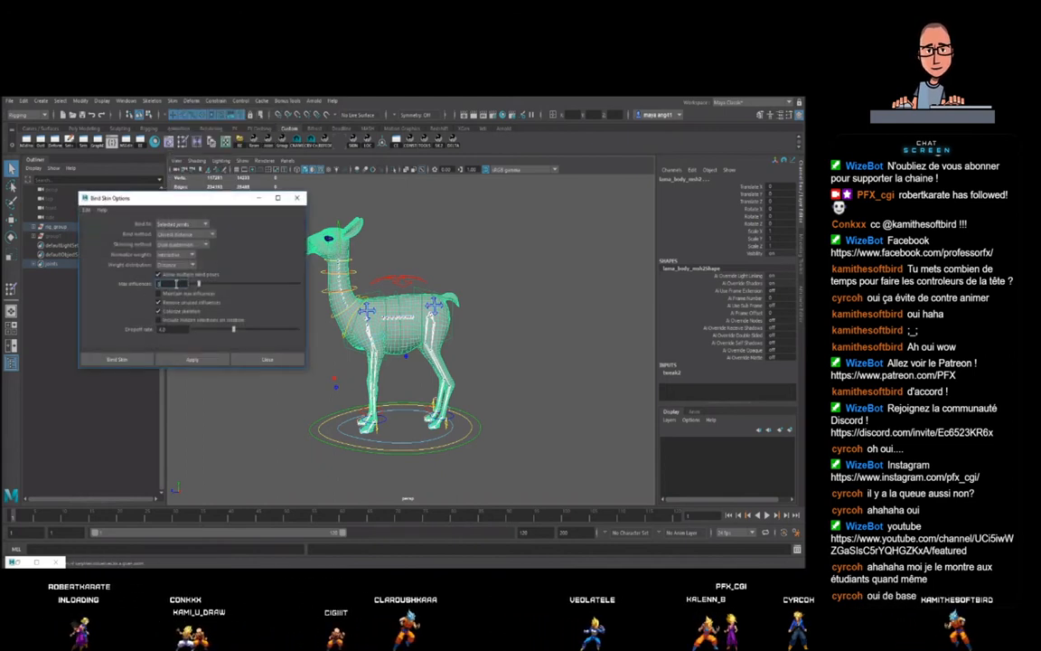
{"action": "left_click_drag", "start_coordinate": [180, 202], "coordinate": [173, 216]}
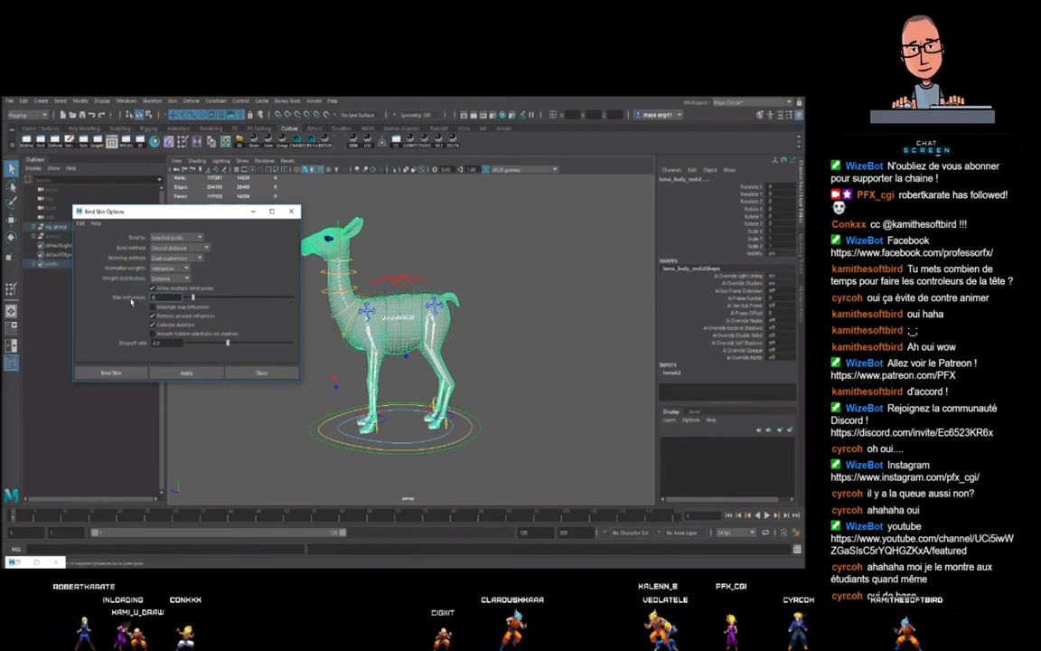
{"action": "left_click_drag", "start_coordinate": [171, 215], "coordinate": [170, 226]}
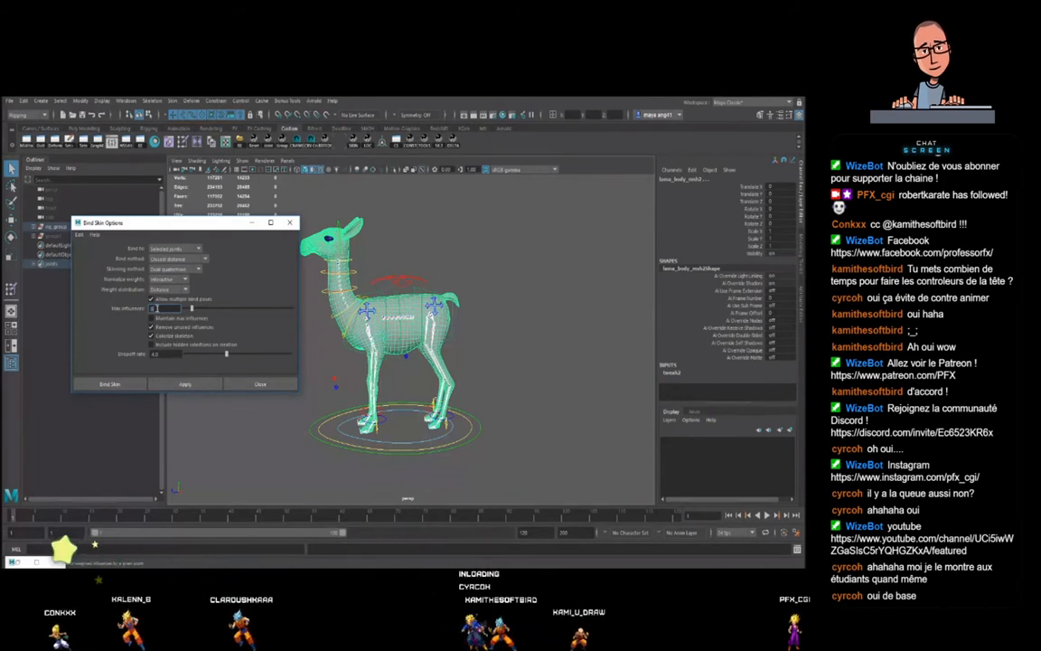
{"action": "left_click_drag", "start_coordinate": [167, 227], "coordinate": [148, 273]}
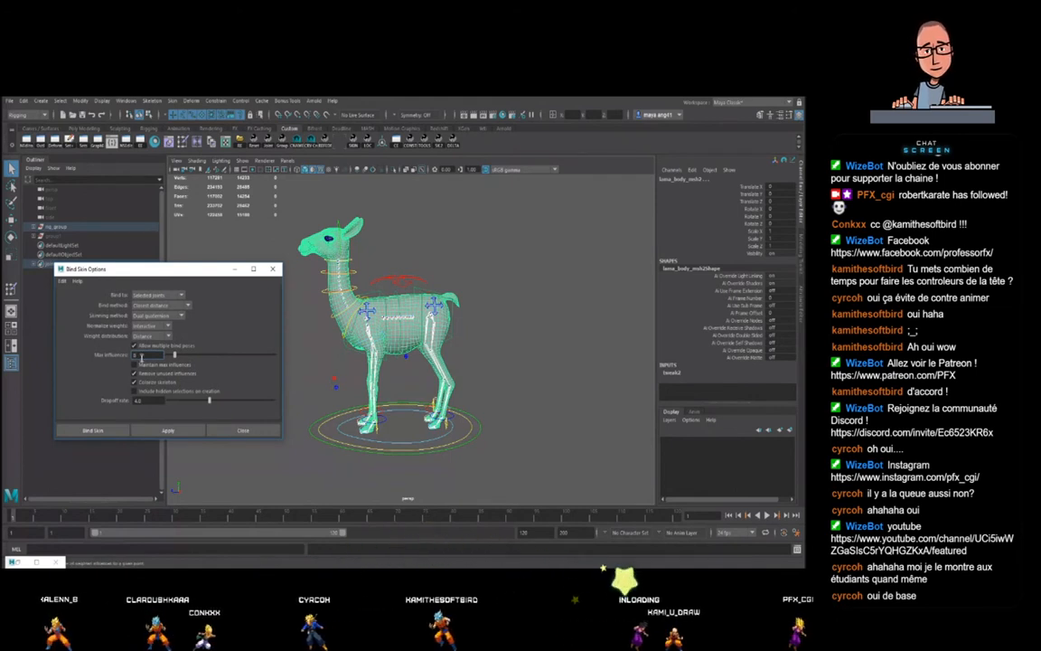
{"action": "mouse_move", "coordinate": [174, 277]}
{"action": "left_mouse_down"}
{"action": "mouse_move", "coordinate": [153, 288]}
{"action": "mouse_move", "coordinate": [166, 291]}
{"action": "left_mouse_up"}
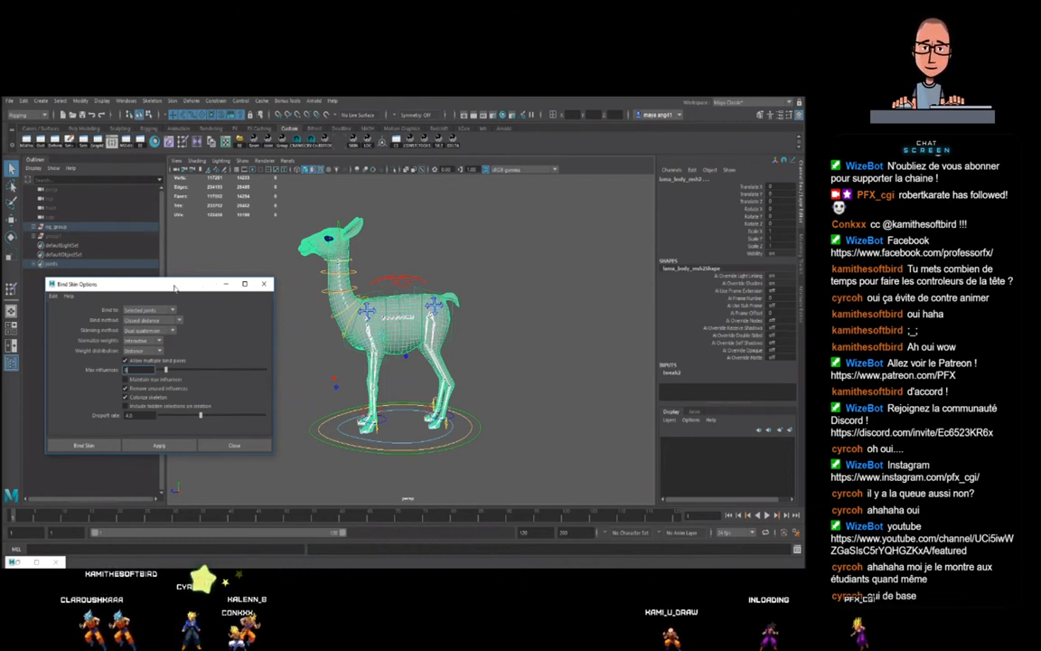
{"action": "left_click_drag", "start_coordinate": [174, 288], "coordinate": [177, 286]}
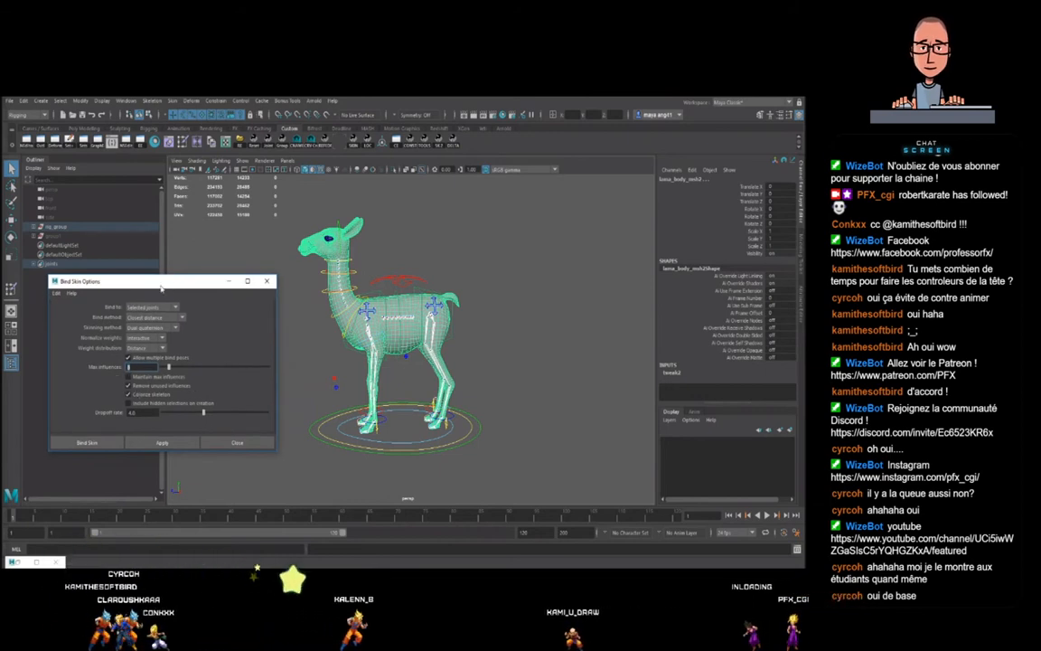
{"action": "left_click_drag", "start_coordinate": [161, 287], "coordinate": [163, 293]}
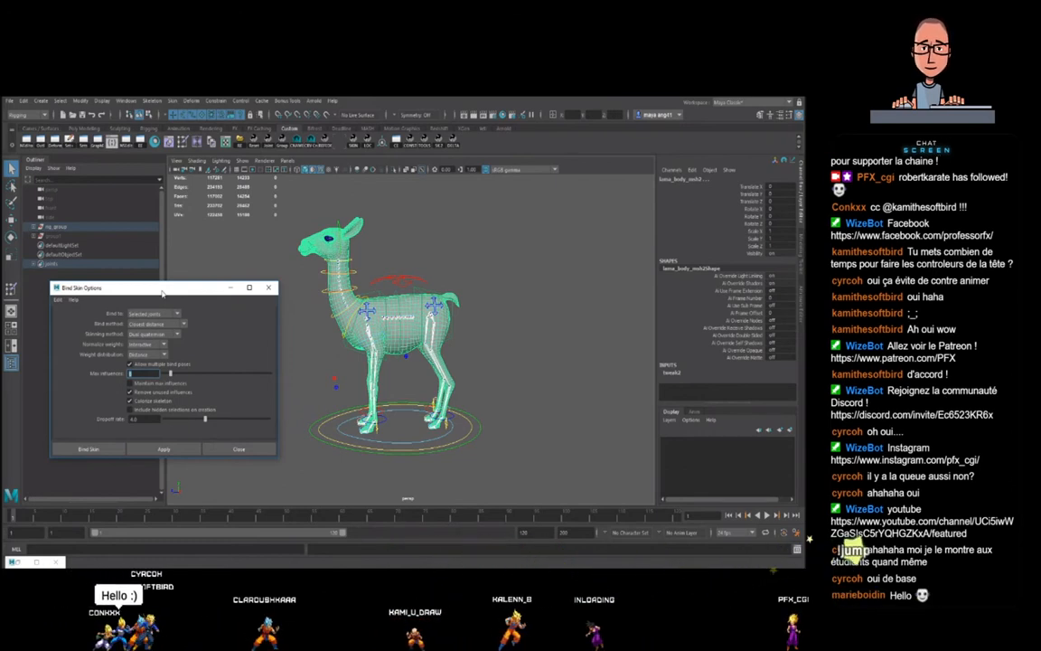
{"action": "left_click_drag", "start_coordinate": [163, 292], "coordinate": [167, 303]}
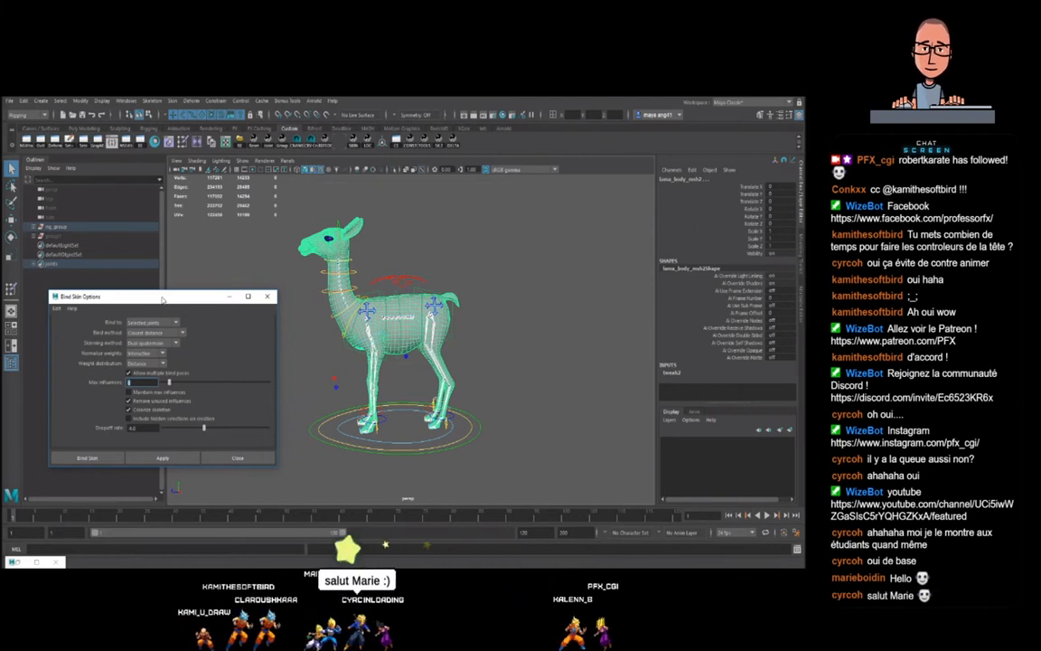
{"action": "left_click_drag", "start_coordinate": [162, 300], "coordinate": [163, 283]}
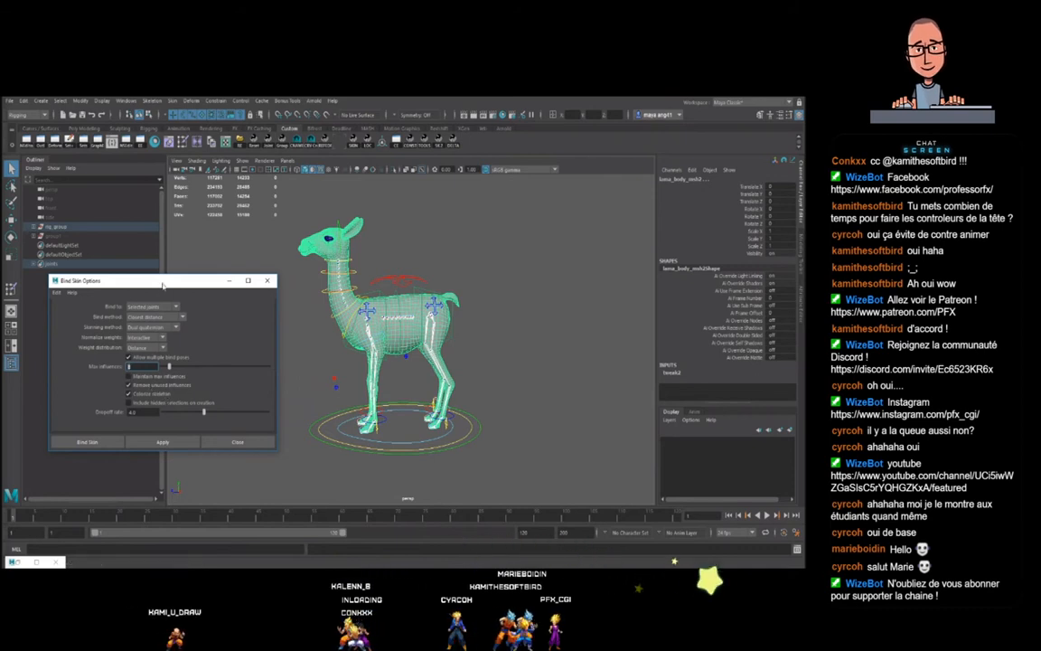
{"action": "left_click_drag", "start_coordinate": [163, 286], "coordinate": [164, 292]}
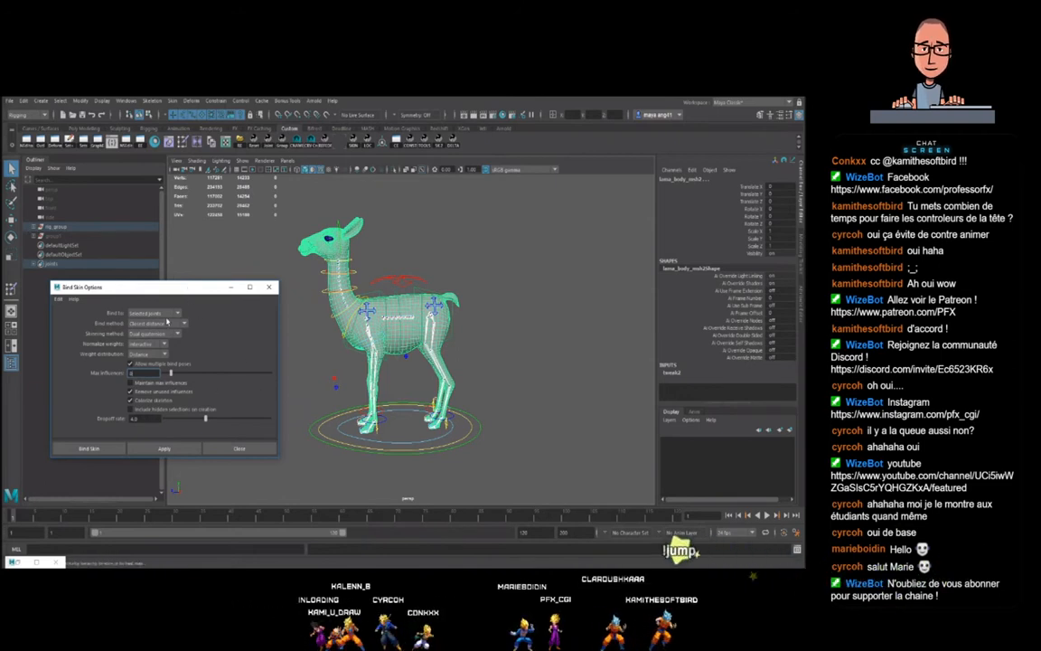
- Bind the llama body to the selected joints with Dual quaternion skinning and 8 max influences, and close the bind options
{"action": "left_click", "coordinate": [159, 313]}
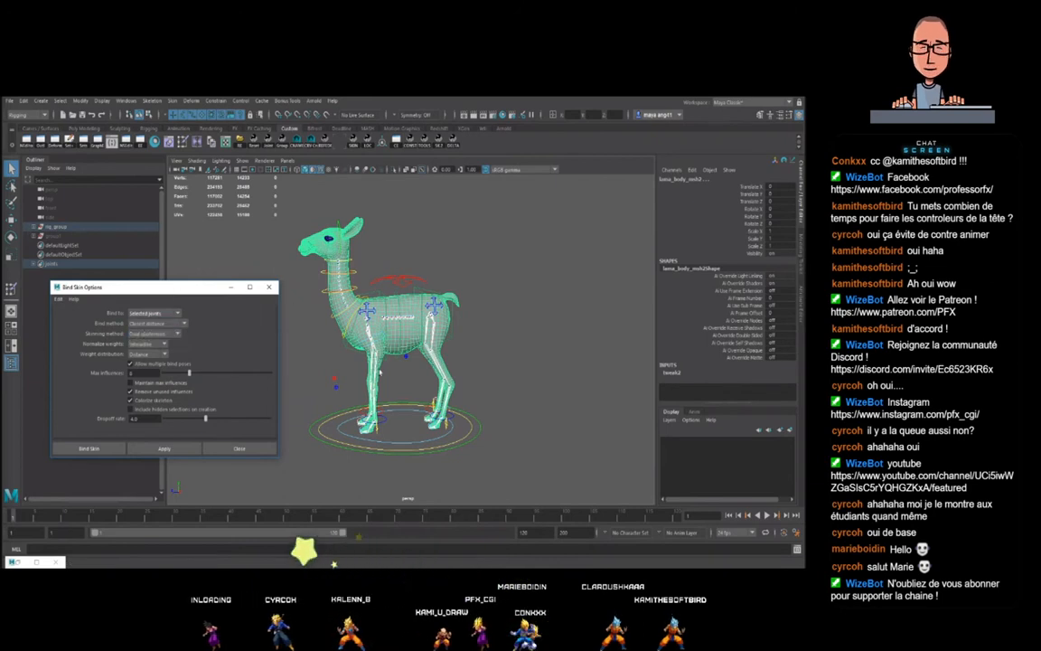
{"action": "left_click", "coordinate": [155, 312]}
{"action": "left_click", "coordinate": [146, 332]}
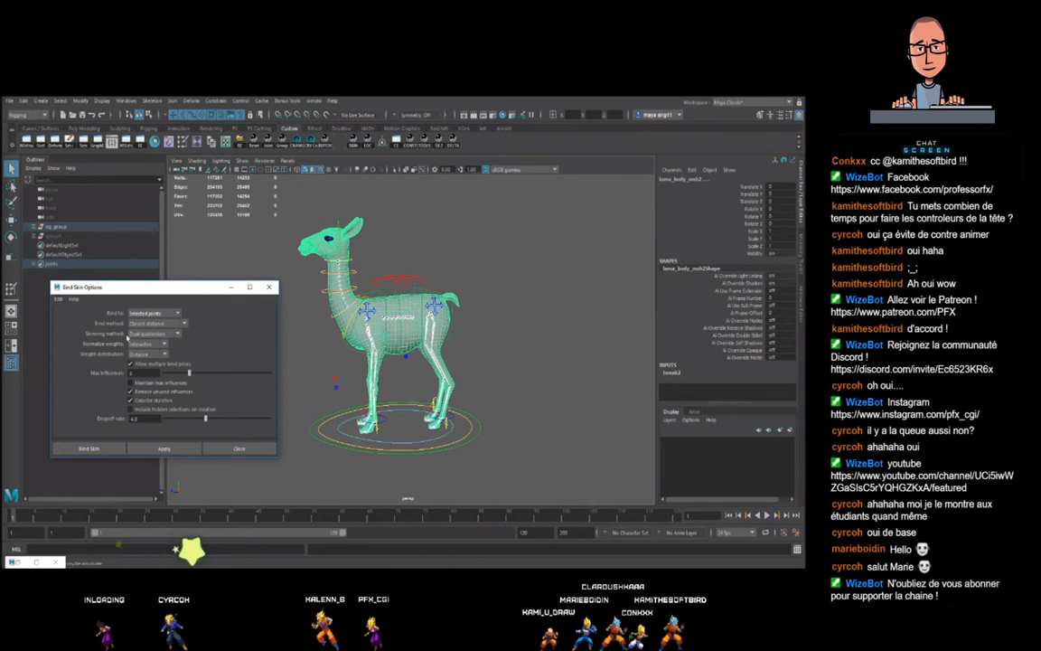
{"action": "left_click", "coordinate": [131, 334]}
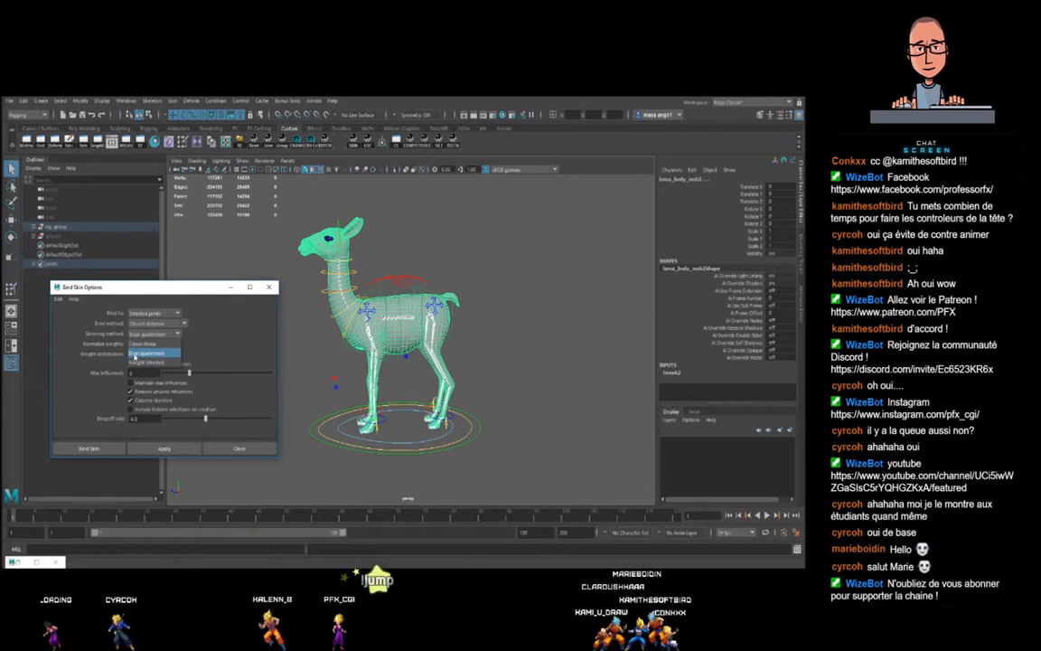
{"action": "left_click", "coordinate": [136, 353]}
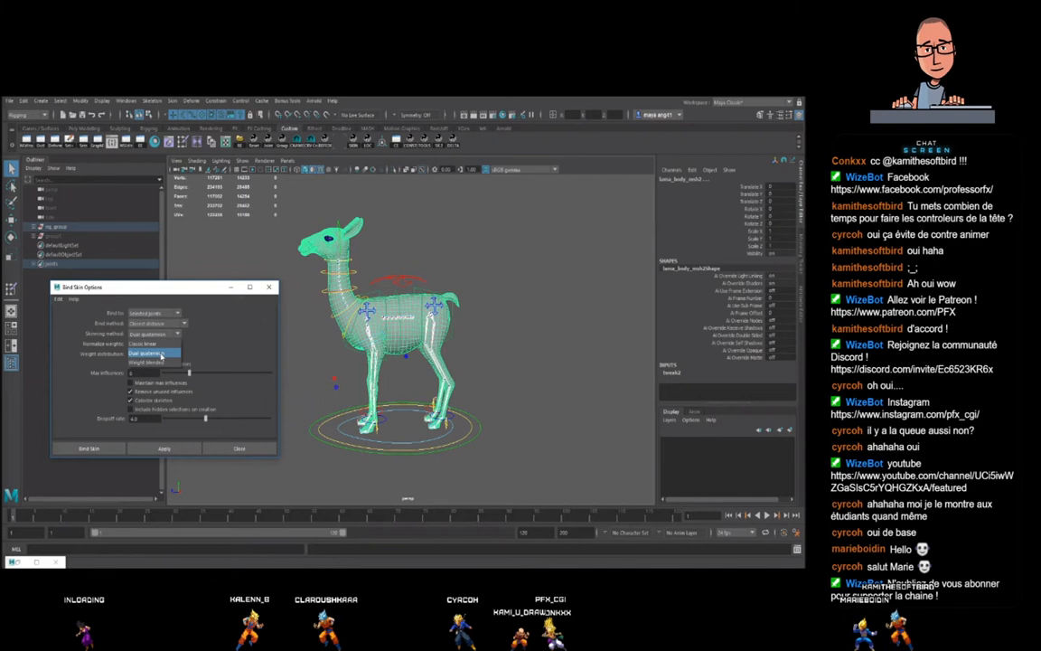
{"action": "left_click", "coordinate": [158, 289]}
{"action": "left_click_drag", "start_coordinate": [158, 289], "coordinate": [165, 295]}
{"action": "left_click", "coordinate": [167, 341]}
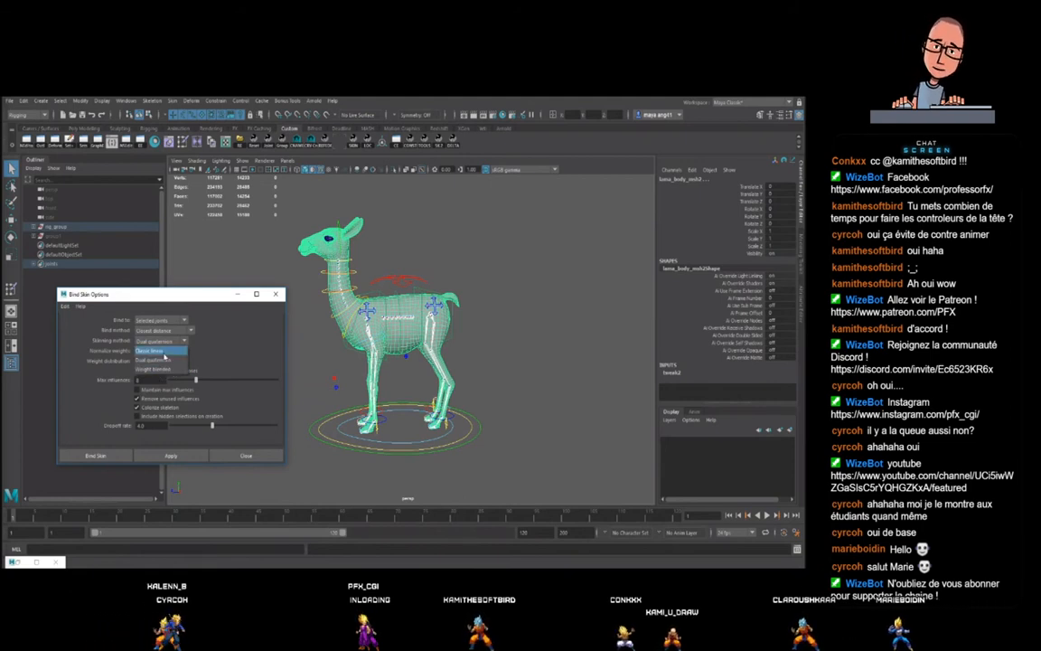
{"action": "left_click", "coordinate": [172, 456]}
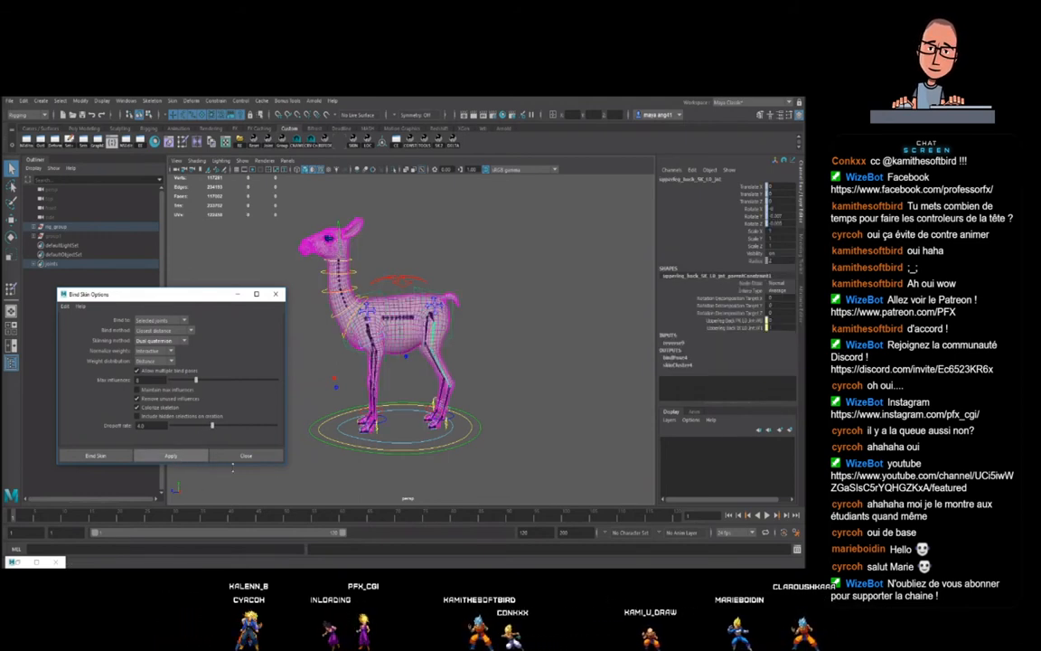
{"action": "left_click", "coordinate": [246, 456]}
- Inspect the bound llama mesh, move the belly control to test the body deformation, and undo the move
{"action": "left_click", "coordinate": [419, 300]}
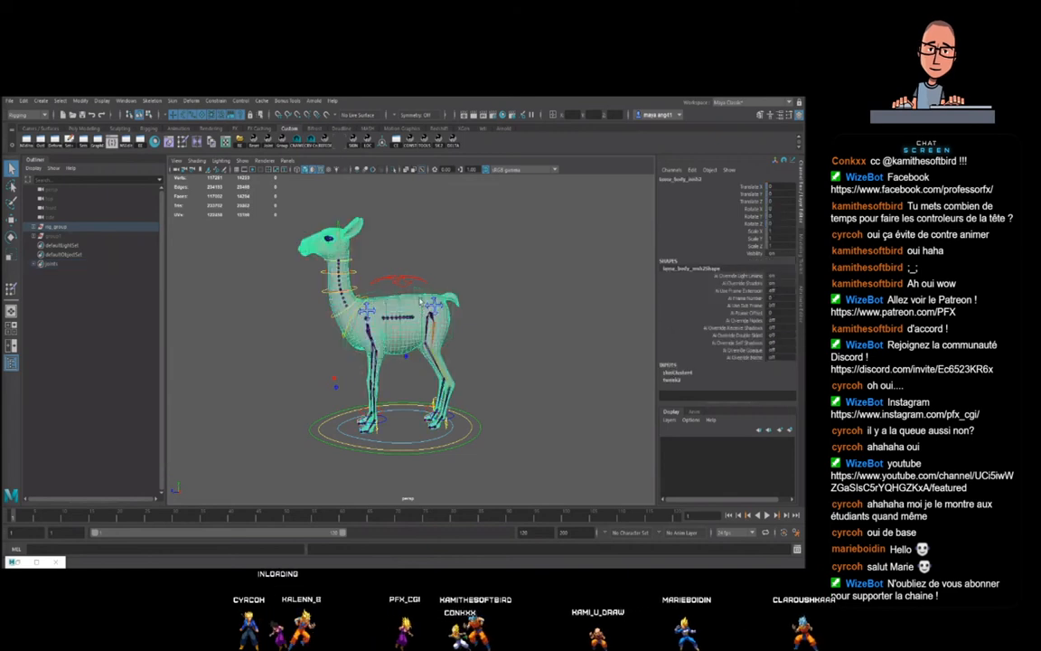
{"action": "scroll", "coordinate": [457, 332], "scroll_direction": "down", "scroll_amount": 3}
{"action": "scroll", "coordinate": [485, 328], "scroll_direction": "up", "scroll_amount": 5}
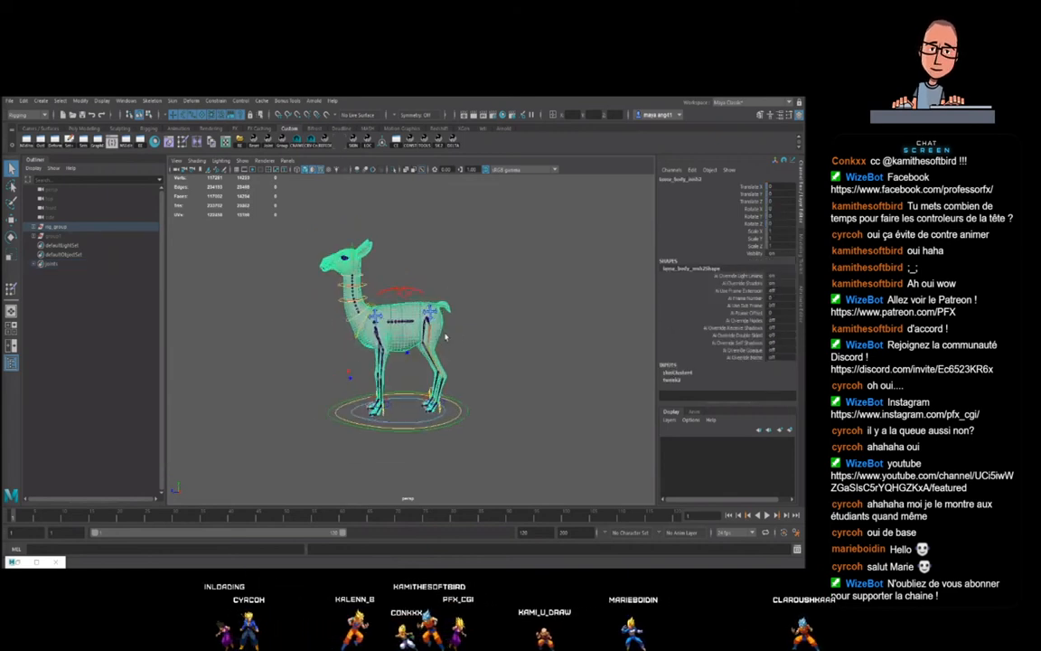
{"action": "scroll", "coordinate": [471, 301], "scroll_direction": "down", "scroll_amount": 3}
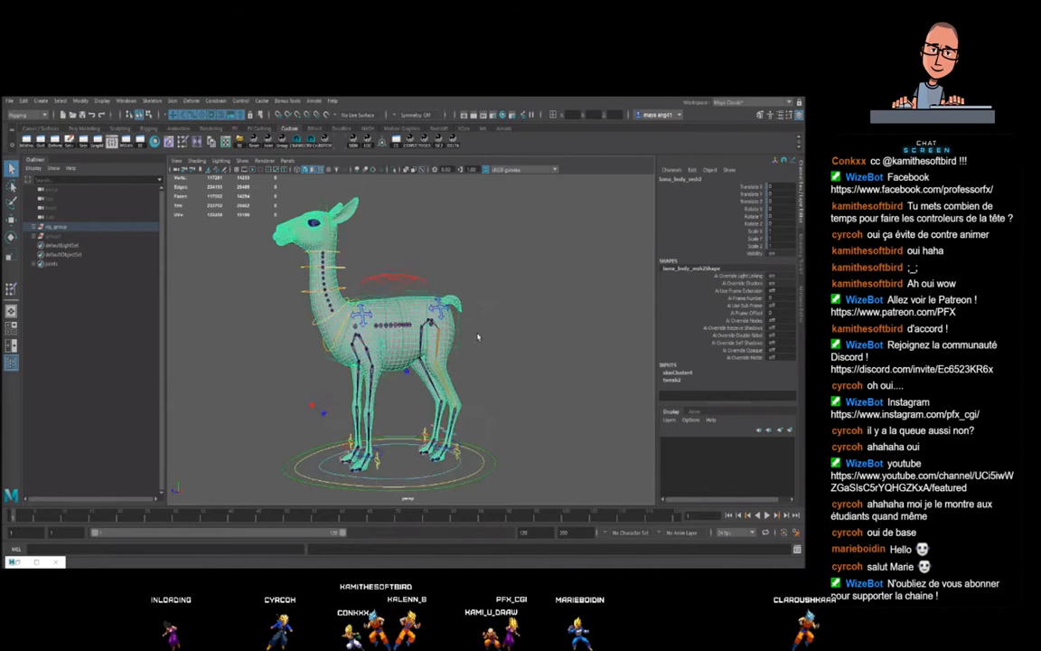
{"action": "scroll", "coordinate": [479, 347], "scroll_direction": "up", "scroll_amount": 2}
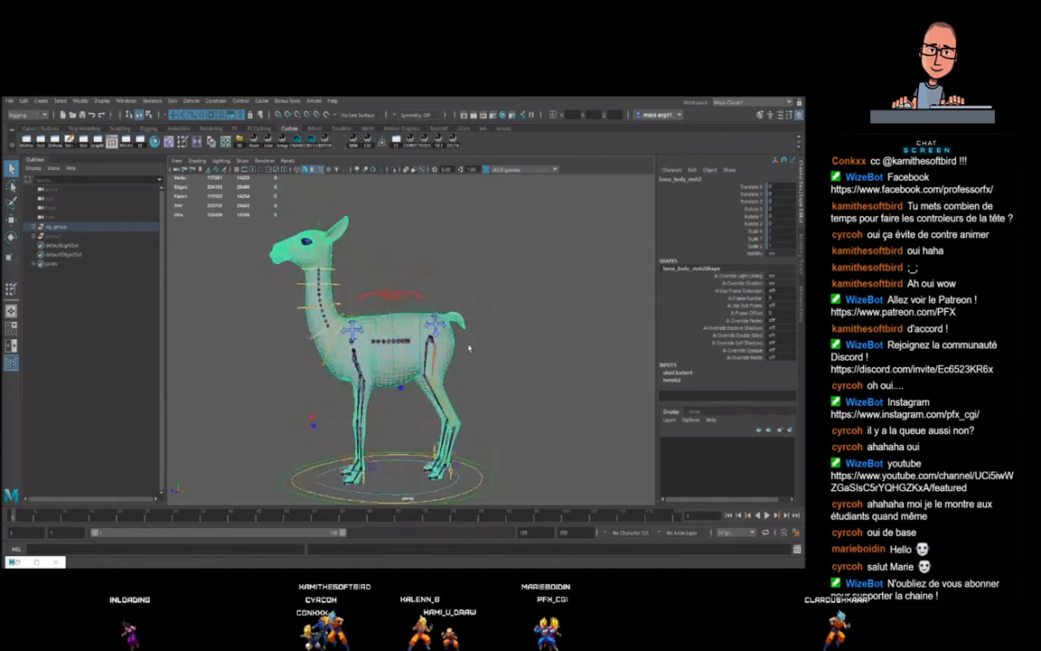
{"action": "scroll", "coordinate": [390, 316], "scroll_direction": "up", "scroll_amount": 3}
{"action": "left_click", "coordinate": [383, 297]}
{"action": "key", "text": "w"}
{"action": "mouse_move", "coordinate": [384, 295]}
{"action": "left_mouse_down"}
{"action": "mouse_move", "coordinate": [381, 250]}
{"action": "mouse_move", "coordinate": [386, 313]}
{"action": "mouse_move", "coordinate": [393, 254]}
{"action": "mouse_move", "coordinate": [391, 281]}
{"action": "mouse_move", "coordinate": [374, 254]}
{"action": "mouse_move", "coordinate": [371, 293]}
{"action": "mouse_move", "coordinate": [374, 276]}
{"action": "left_mouse_up"}
{"action": "key", "text": "ctrl+z"}
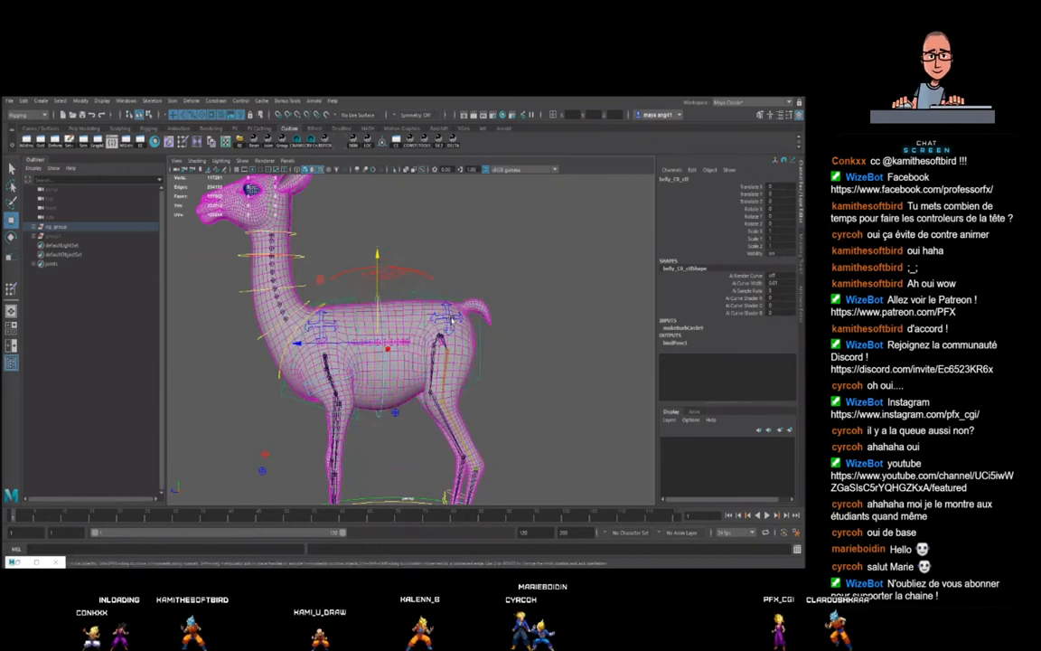
- Rotate the left back hip FK control to test how the skinned rear leg deforms, viewing it from behind
{"action": "left_click", "coordinate": [459, 323]}
{"action": "key", "text": "e"}
{"action": "mouse_move", "coordinate": [457, 291]}
{"action": "left_mouse_down"}
{"action": "mouse_move", "coordinate": [463, 276]}
{"action": "mouse_move", "coordinate": [460, 295]}
{"action": "left_mouse_up"}
{"action": "left_click_drag", "start_coordinate": [495, 337], "coordinate": [364, 297], "text": "alt"}
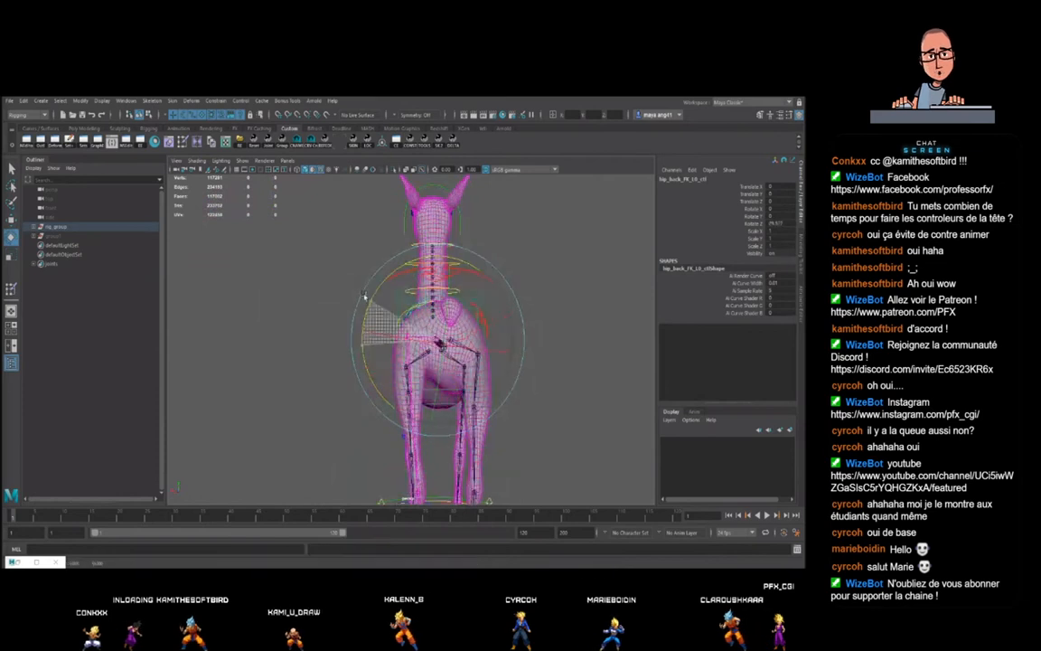
{"action": "left_click_drag", "start_coordinate": [360, 346], "coordinate": [428, 342], "text": "alt"}
- Move the pelvis control to test how the skinned hindquarters follow, and undo the move
{"action": "left_click", "coordinate": [452, 331]}
{"action": "key", "text": "w"}
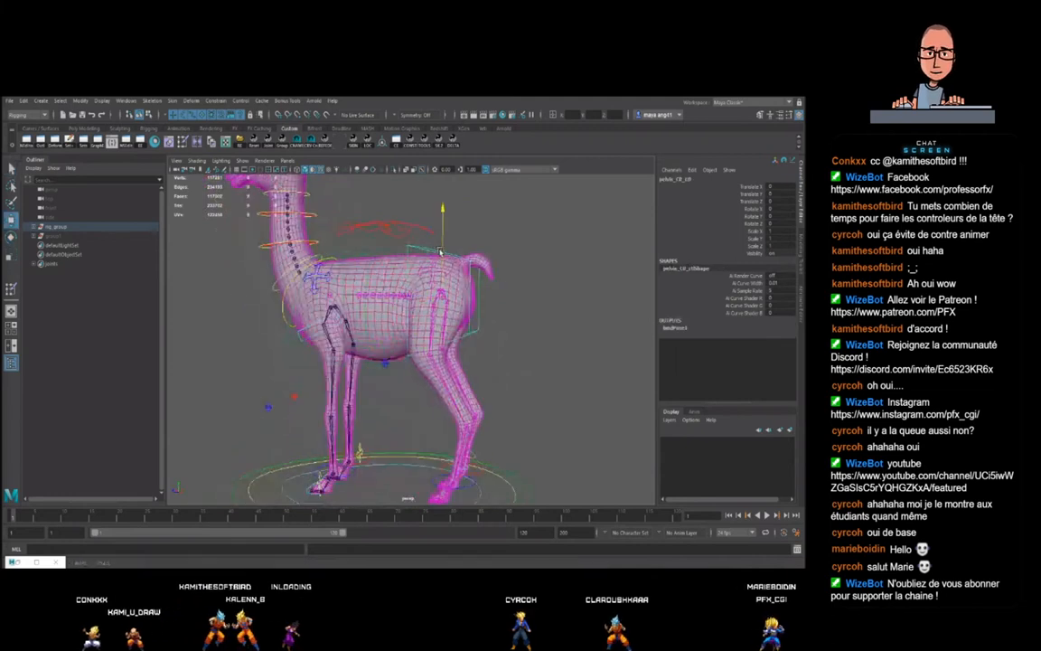
{"action": "left_click_drag", "start_coordinate": [440, 235], "coordinate": [409, 296]}
{"action": "key", "text": "ctrl+z"}
- Move the control above the llama's shoulders to test the chest deformation, and undo the move
{"action": "left_click", "coordinate": [307, 278]}
{"action": "left_click", "coordinate": [310, 259]}
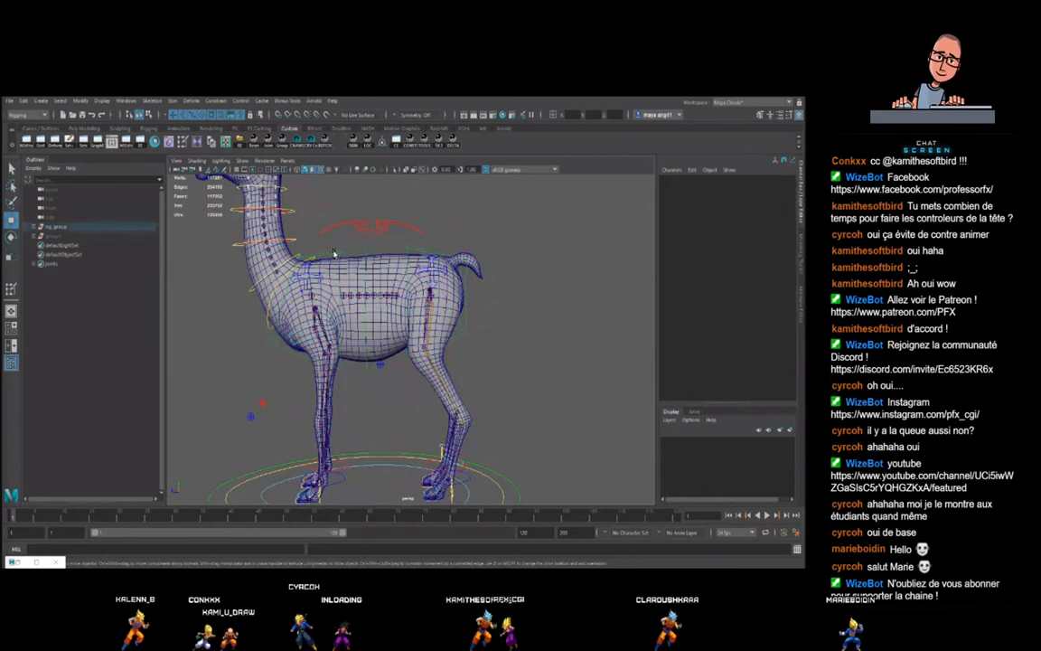
{"action": "left_click", "coordinate": [312, 254]}
{"action": "left_click_drag", "start_coordinate": [311, 238], "coordinate": [312, 264]}
{"action": "key", "text": "ctrl+z"}
- Select the llama body mesh
{"action": "left_click", "coordinate": [440, 349]}
{"action": "right_click_drag", "start_coordinate": [462, 353], "coordinate": [406, 356], "text": "alt"}
{"action": "mouse_move", "coordinate": [407, 355]}
{"action": "left_mouse_down", "text": "alt"}
{"action": "mouse_move", "coordinate": [428, 358]}
{"action": "mouse_move", "coordinate": [410, 360]}
{"action": "left_mouse_up", "text": "alt"}
{"action": "right_click_drag", "start_coordinate": [411, 360], "coordinate": [448, 358], "text": "alt"}
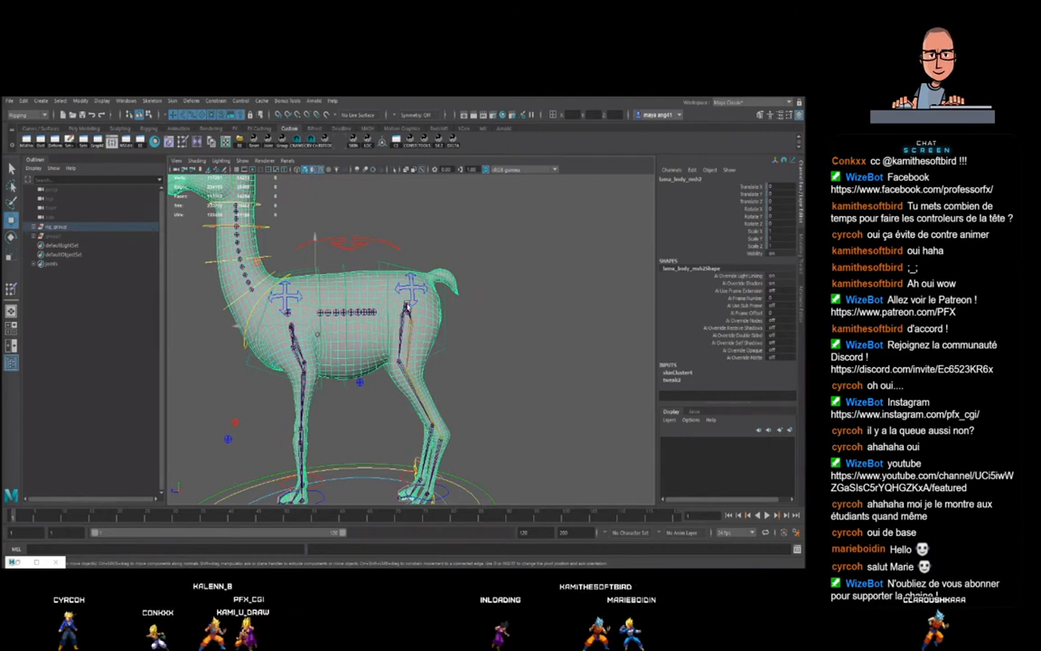
- Select the members of the joints set, then single out the spine joint at the llama's hips to inspect it
{"action": "mouse_move", "coordinate": [485, 358]}
{"action": "left_mouse_down", "text": "alt"}
{"action": "mouse_move", "coordinate": [448, 359]}
{"action": "mouse_move", "coordinate": [476, 360]}
{"action": "left_mouse_up", "text": "alt"}
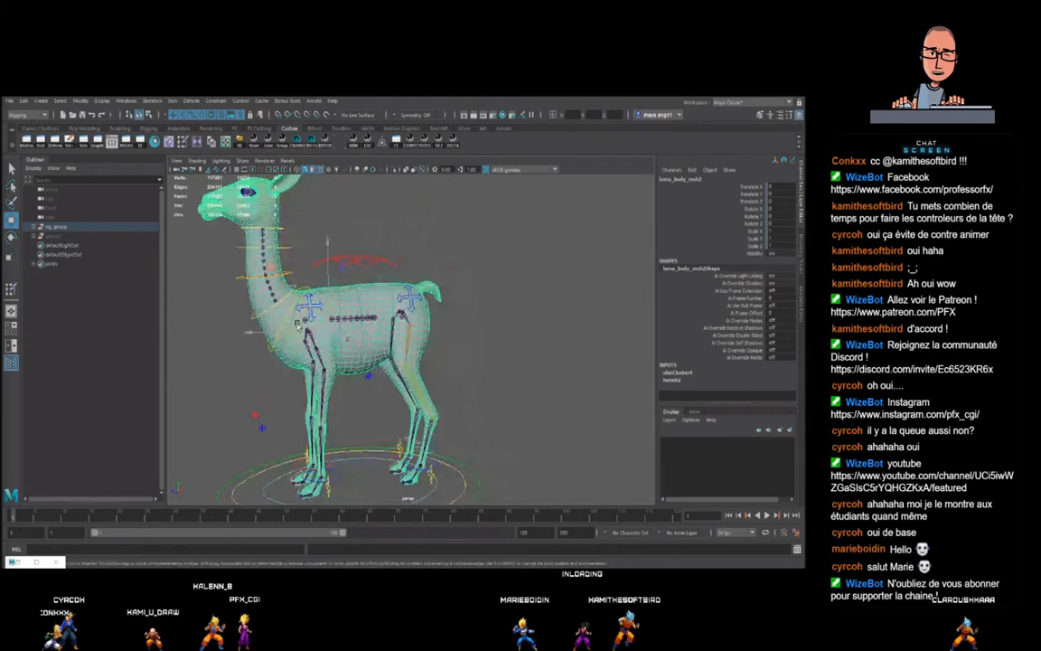
{"action": "left_click", "coordinate": [52, 263]}
{"action": "right_click_drag", "start_coordinate": [56, 266], "coordinate": [136, 278]}
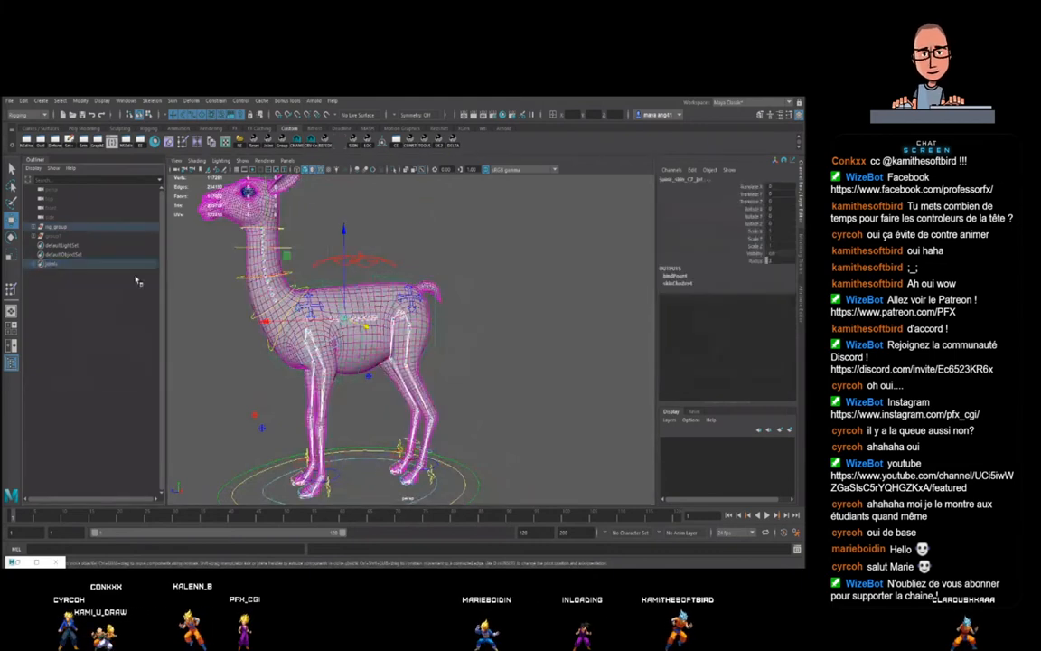
{"action": "left_click", "coordinate": [449, 361]}
{"action": "left_click", "coordinate": [400, 315]}
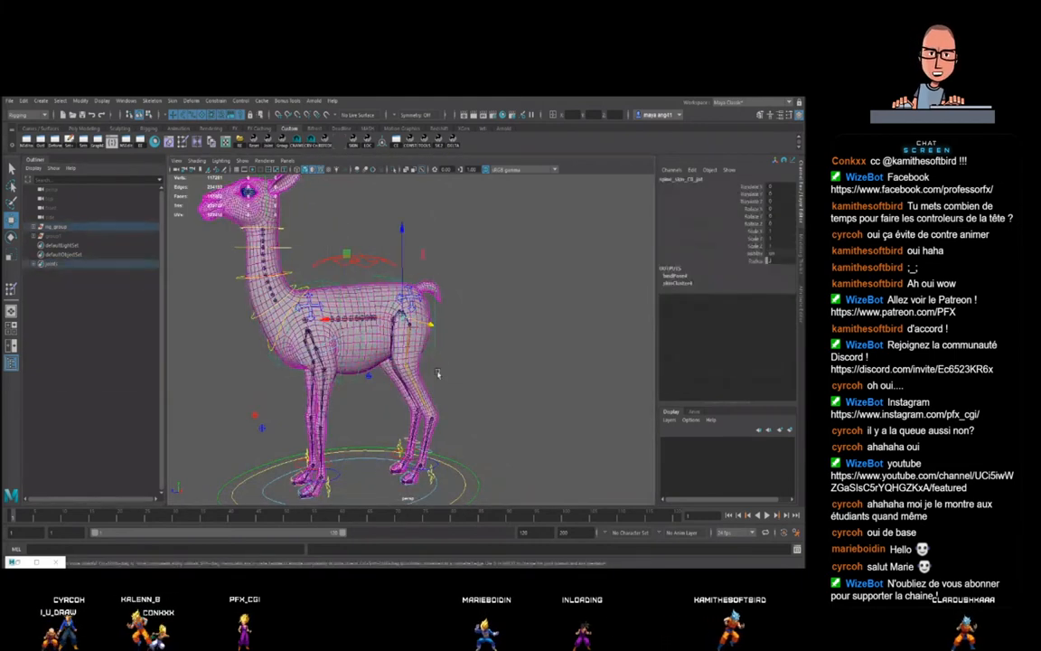
{"action": "scroll", "coordinate": [472, 365], "scroll_direction": "down", "scroll_amount": 5}
{"action": "left_click_drag", "start_coordinate": [477, 366], "coordinate": [459, 364], "text": "alt"}
{"action": "scroll", "coordinate": [464, 348], "scroll_direction": "up", "scroll_amount": 4}
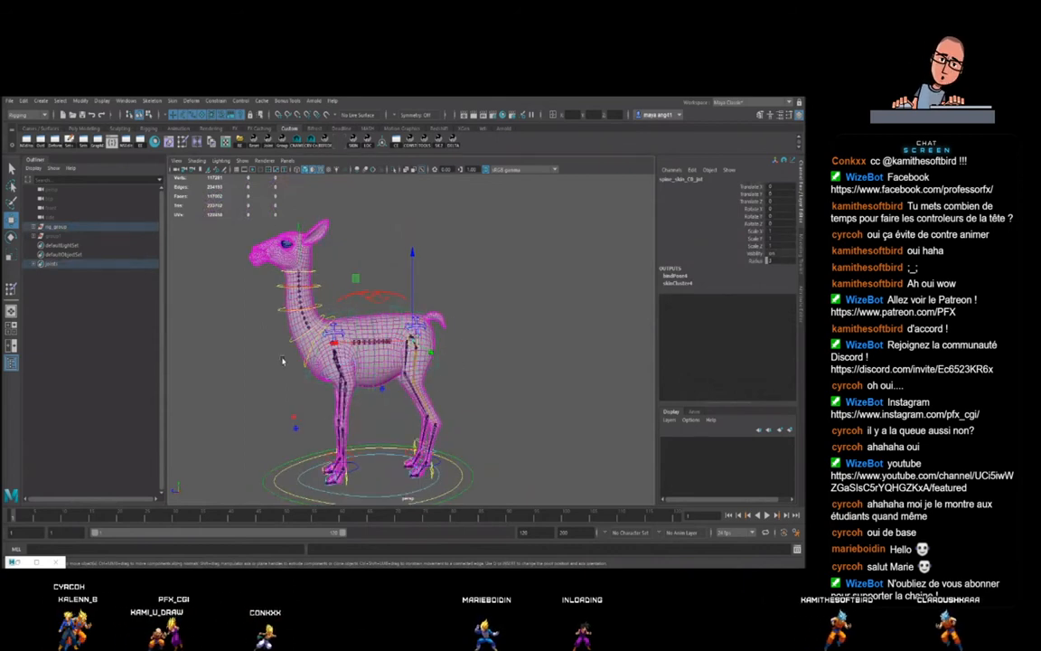
{"action": "left_click_drag", "start_coordinate": [416, 381], "coordinate": [444, 386], "text": "alt"}
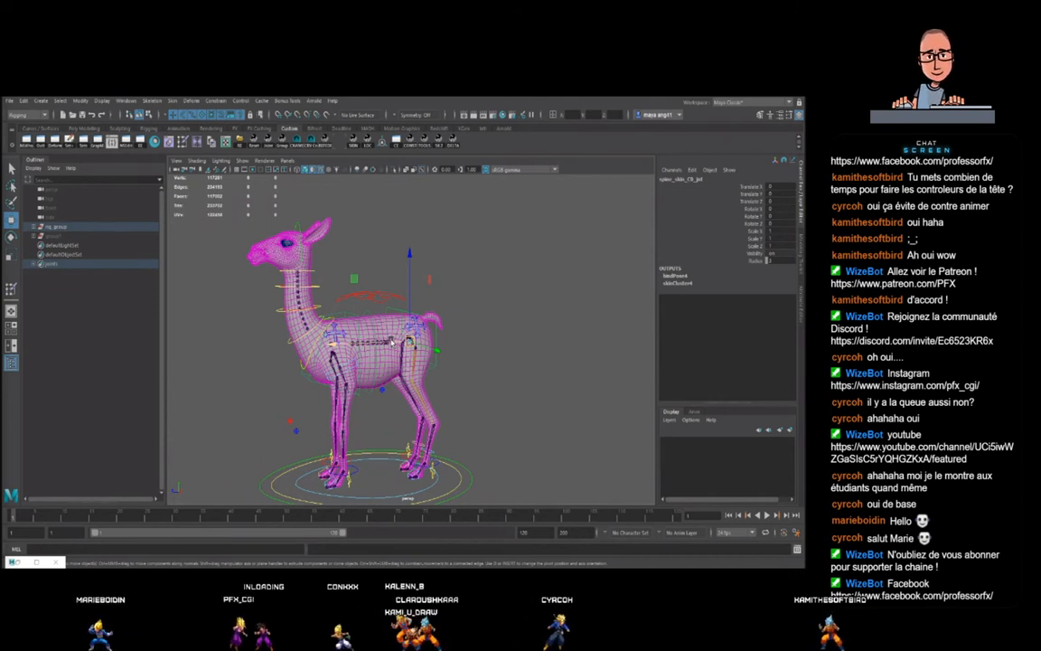
- Open the Paint Skin Weights settings for the llama body and locate the spine_skin_C0_jnt influence
{"action": "left_click", "coordinate": [394, 327]}
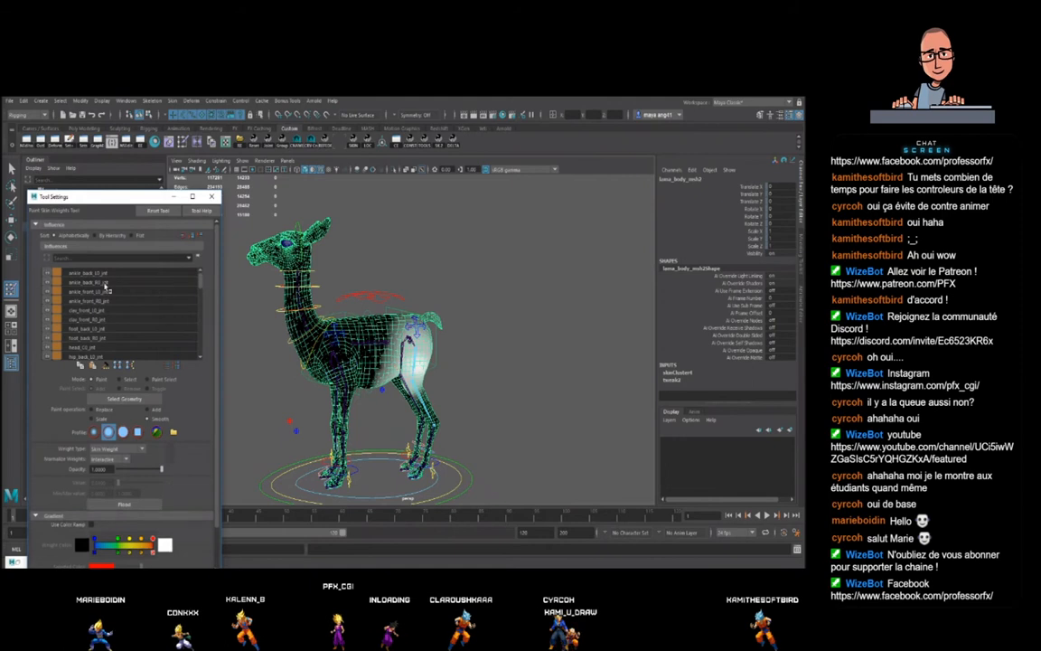
{"action": "scroll", "coordinate": [102, 331], "scroll_direction": "down", "scroll_amount": 5}
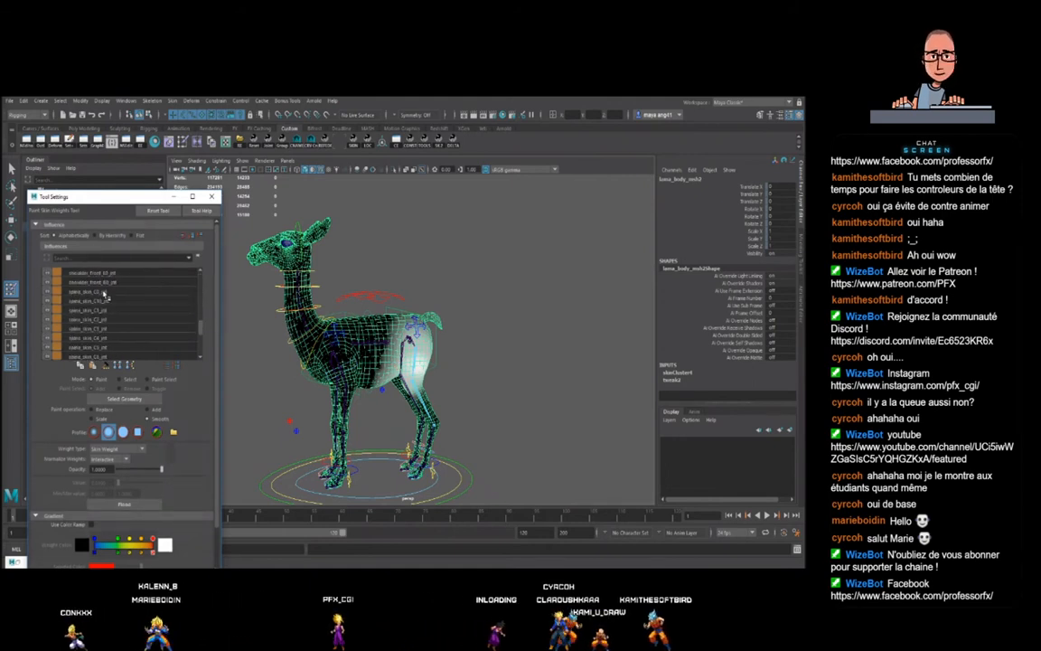
{"action": "left_click", "coordinate": [104, 292]}
{"action": "key", "text": "w"}
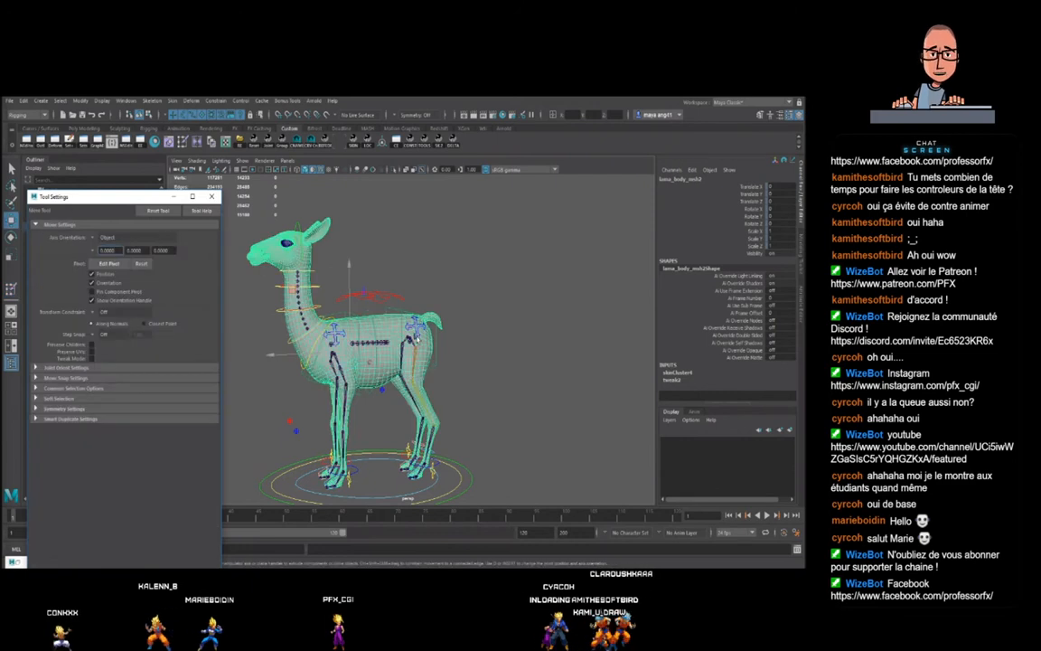
- Select the spine joint at the hips and examine its placement relative to the rear leg joints
{"action": "scroll", "coordinate": [411, 348], "scroll_direction": "up", "scroll_amount": 3}
{"action": "left_click", "coordinate": [411, 344]}
{"action": "right_click_drag", "start_coordinate": [513, 348], "coordinate": [448, 369], "text": "alt"}
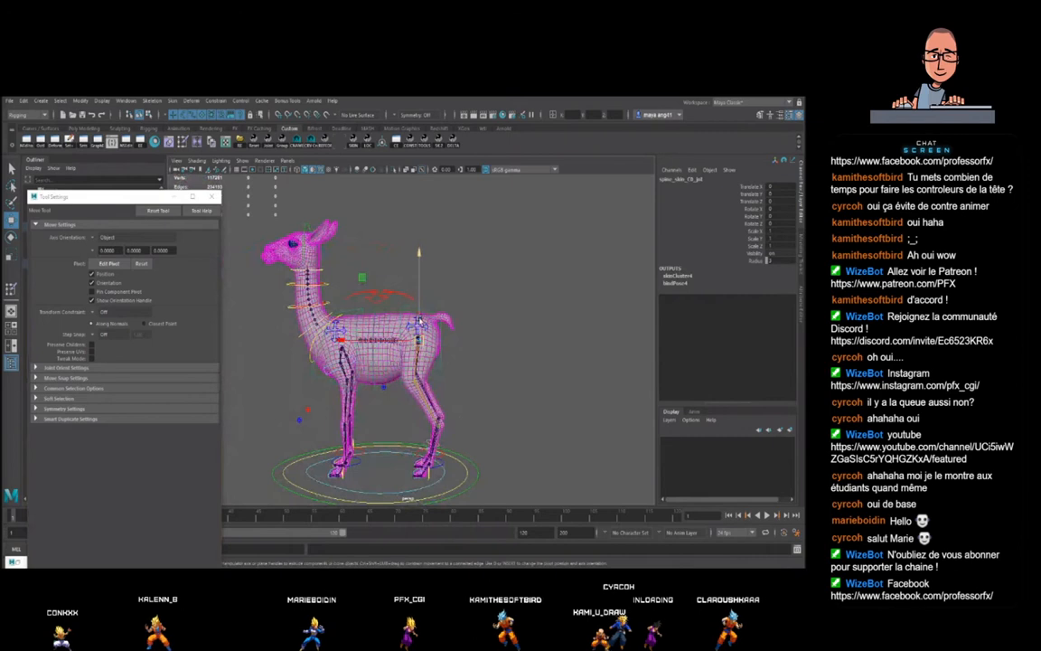
{"action": "left_click_drag", "start_coordinate": [457, 412], "coordinate": [437, 386], "text": "alt"}
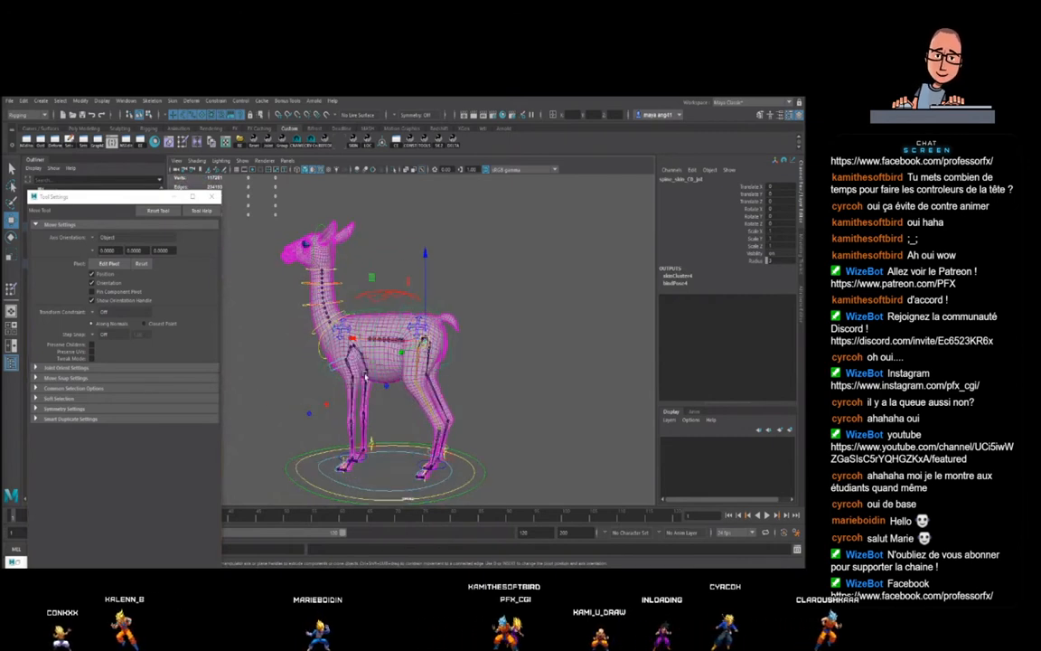
{"action": "left_click_drag", "start_coordinate": [365, 373], "coordinate": [373, 309], "text": "alt"}
{"action": "left_click_drag", "start_coordinate": [391, 374], "coordinate": [409, 360], "text": "alt"}
{"action": "right_click_drag", "start_coordinate": [380, 358], "coordinate": [405, 345], "text": "alt"}
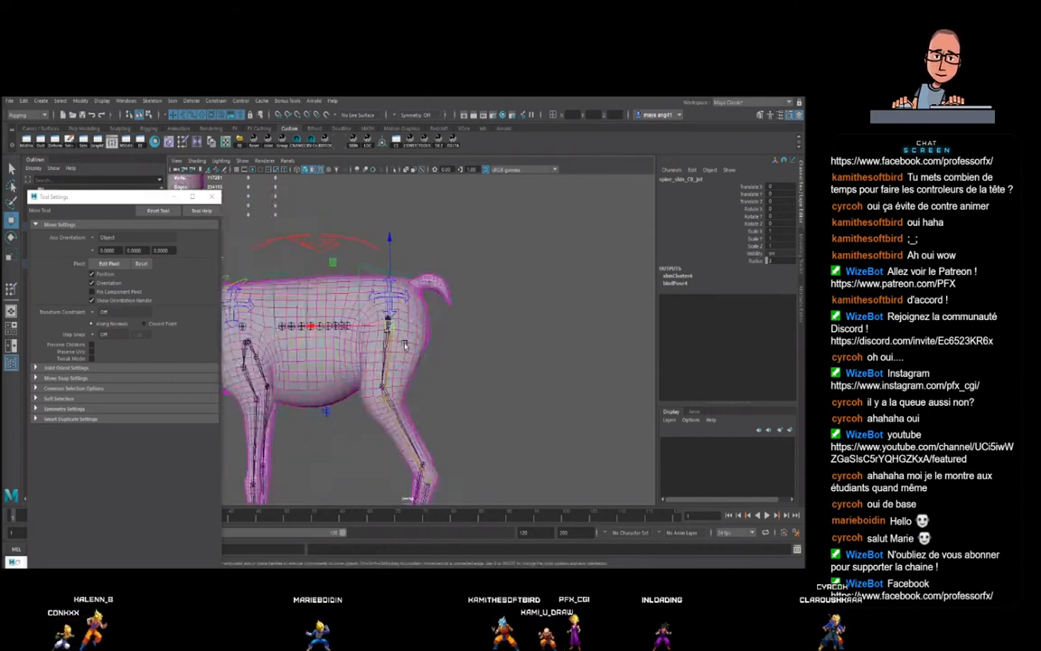
{"action": "left_click_drag", "start_coordinate": [397, 331], "coordinate": [390, 295], "text": "alt"}
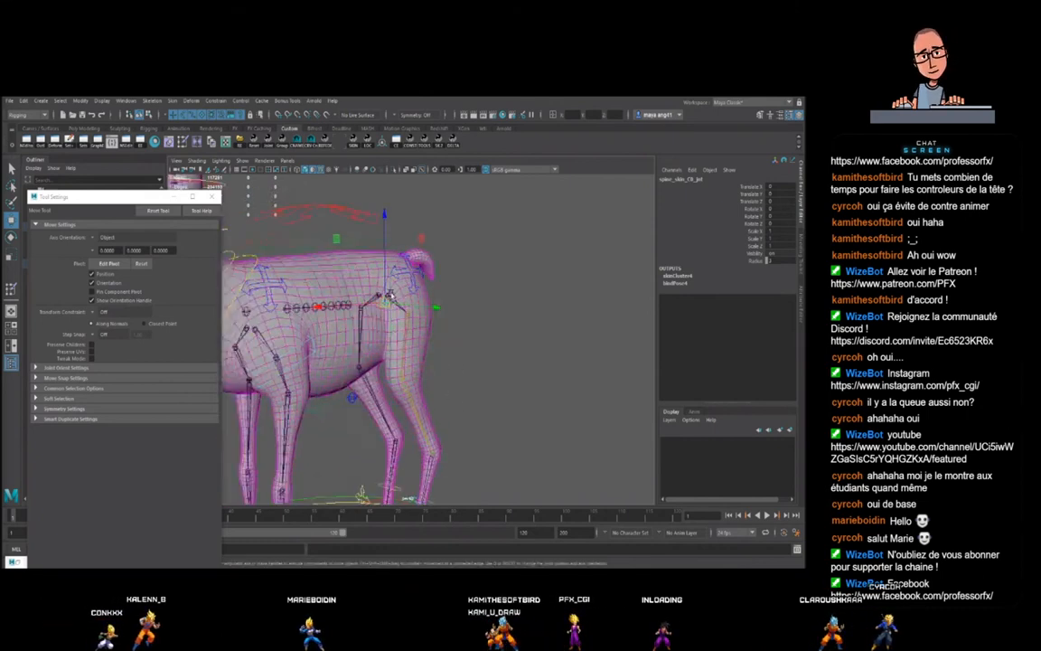
{"action": "left_click_drag", "start_coordinate": [413, 337], "coordinate": [419, 334], "text": "alt"}
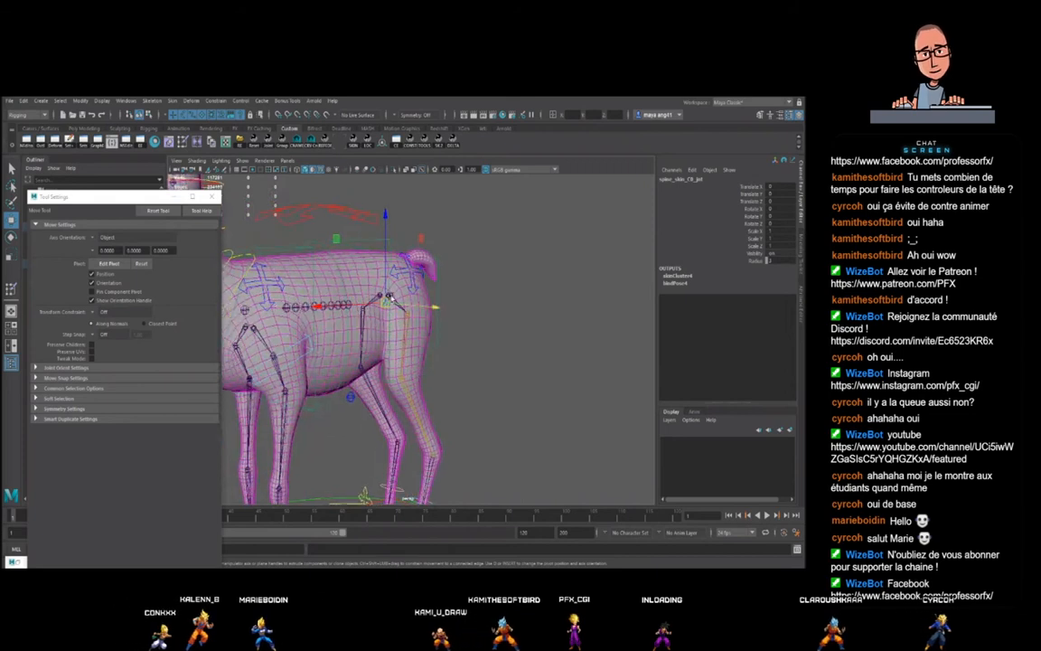
{"action": "scroll", "coordinate": [415, 344], "scroll_direction": "down", "scroll_amount": 5}
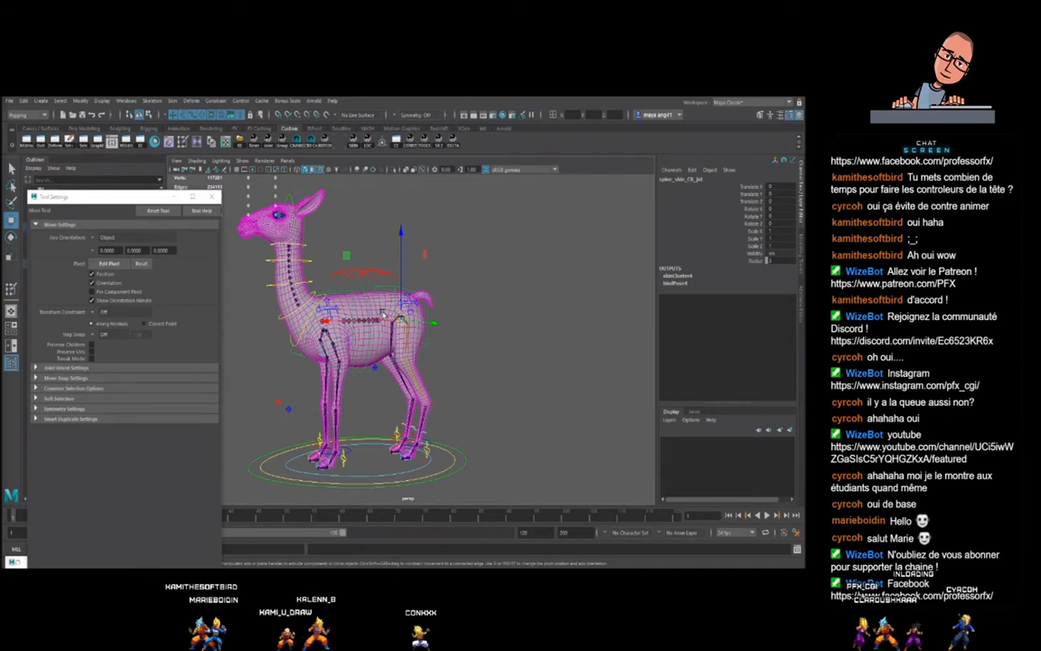
{"action": "scroll", "coordinate": [417, 338], "scroll_direction": "up", "scroll_amount": 6}
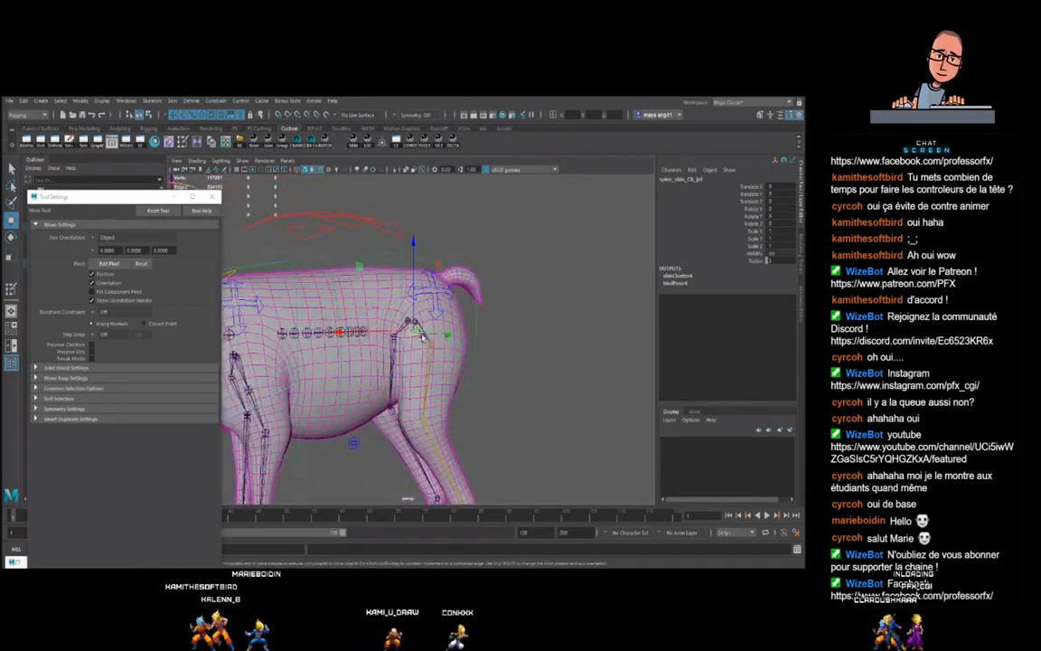
- Flood the llama body's skin weights for spine_skin_C0_jnt using the Add operation with a value of 0.01
{"action": "left_click", "coordinate": [211, 198]}
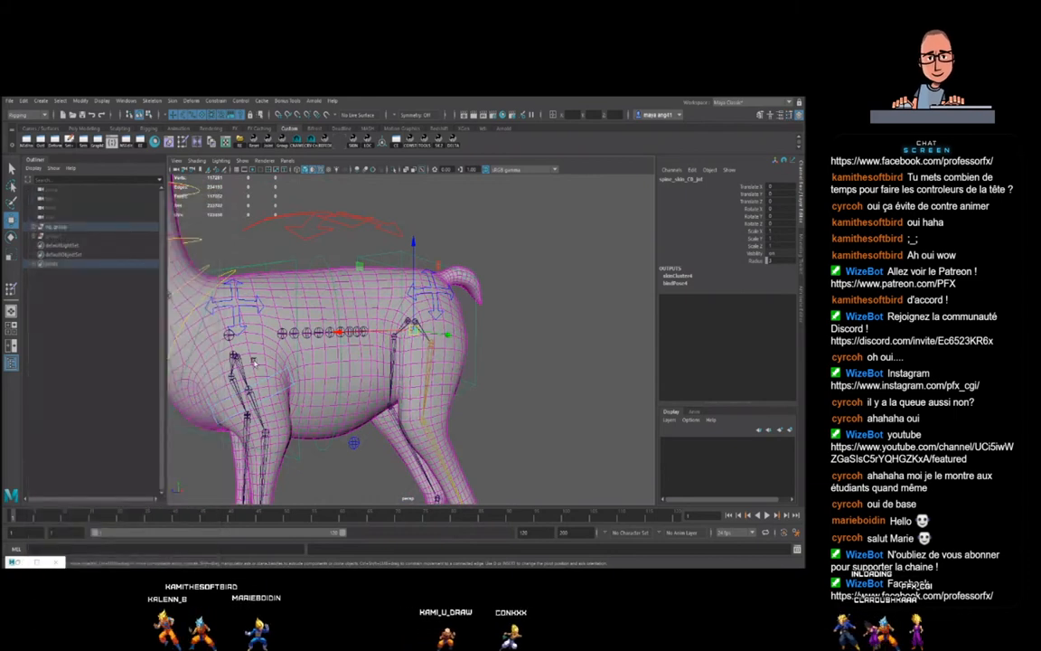
{"action": "left_click", "coordinate": [338, 303]}
{"action": "double_click", "coordinate": [11, 290]}
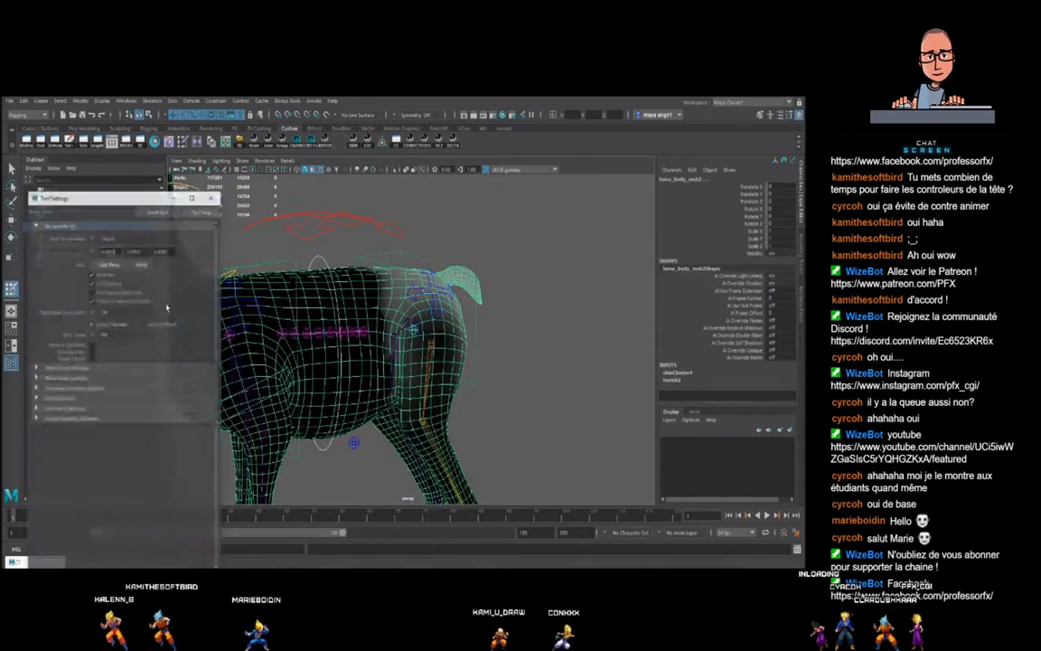
{"action": "scroll", "coordinate": [87, 336], "scroll_direction": "down", "scroll_amount": 12}
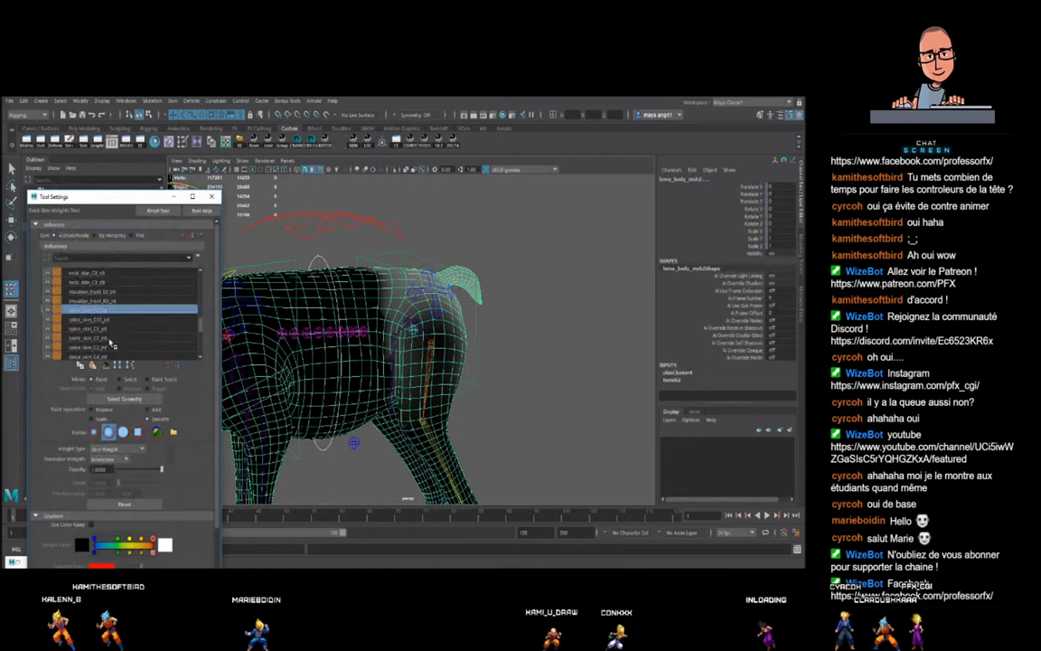
{"action": "left_click", "coordinate": [154, 410]}
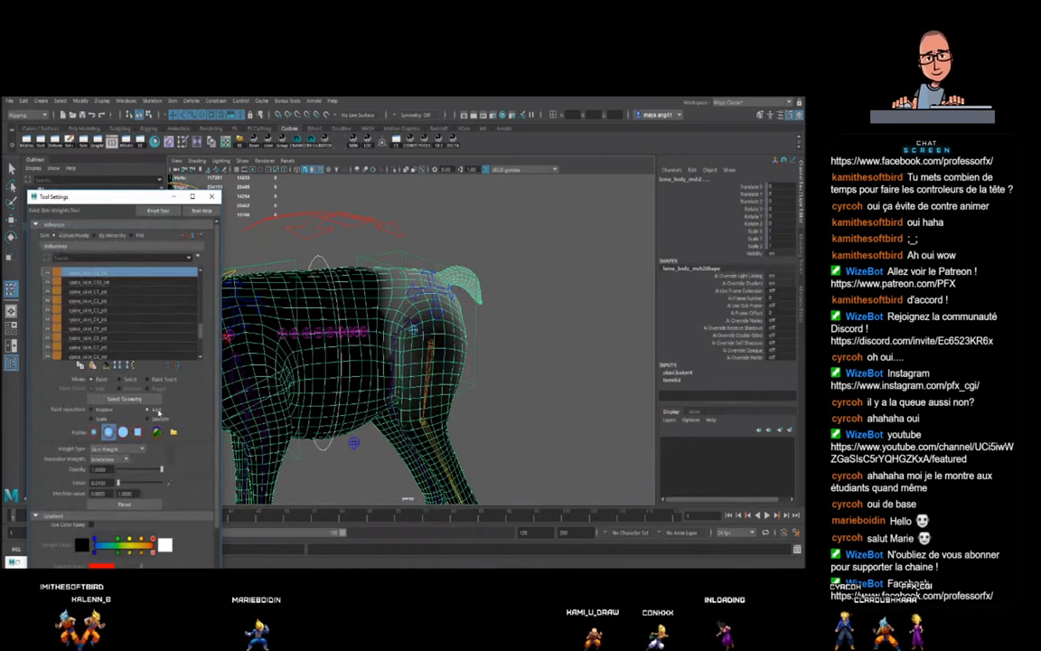
{"action": "left_click", "coordinate": [139, 503]}
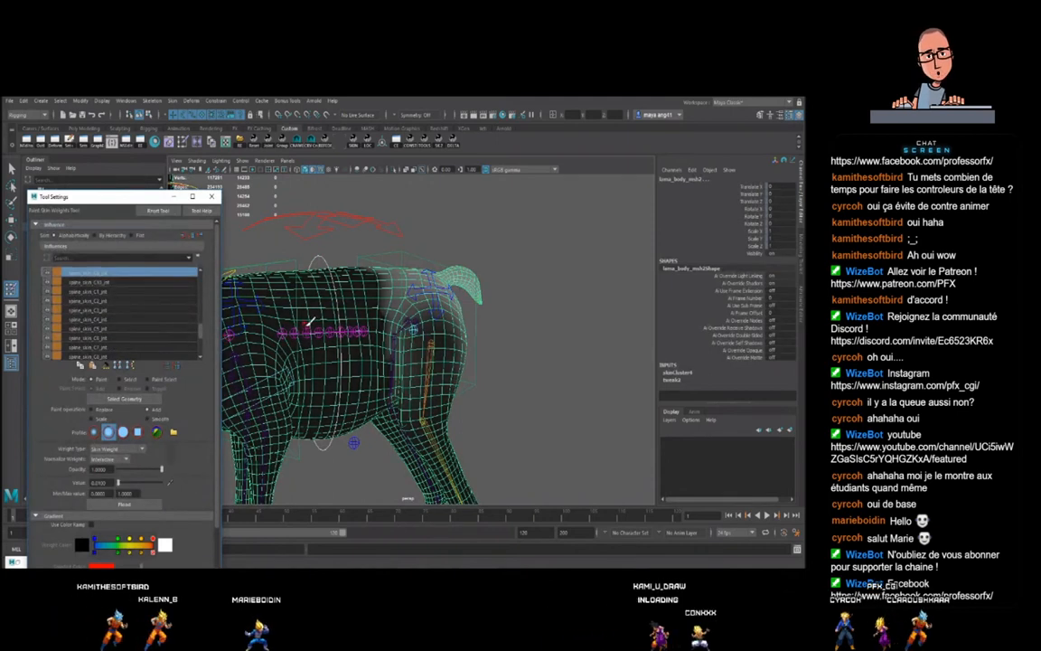
{"action": "scroll", "coordinate": [410, 304], "scroll_direction": "down", "scroll_amount": 5}
{"action": "left_click", "coordinate": [150, 504]}
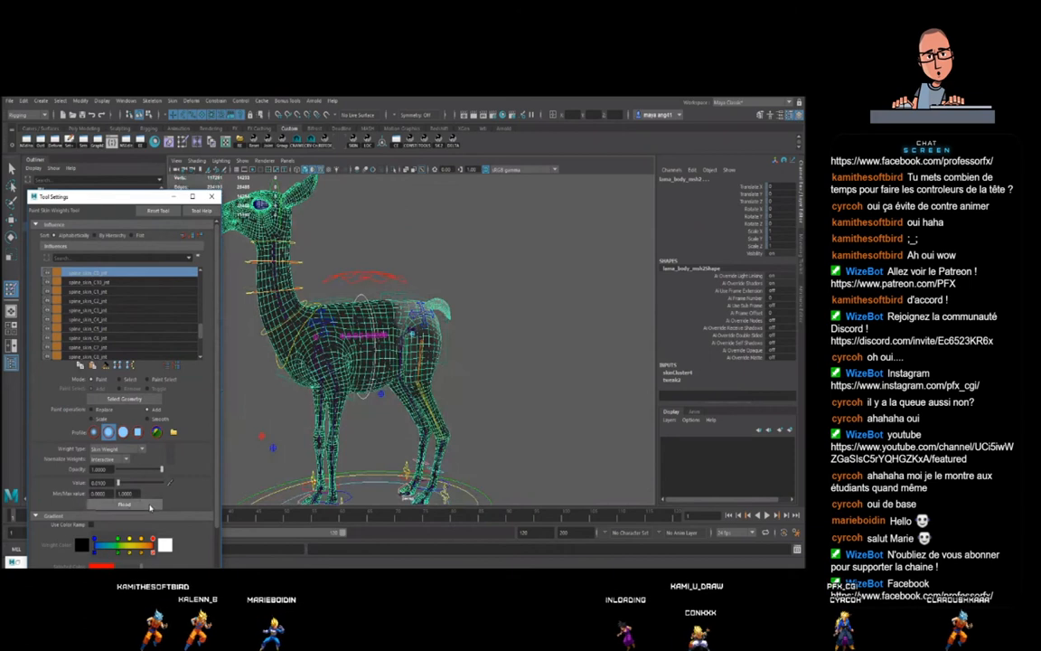
{"action": "left_click", "coordinate": [140, 448]}
{"action": "key", "text": "w"}
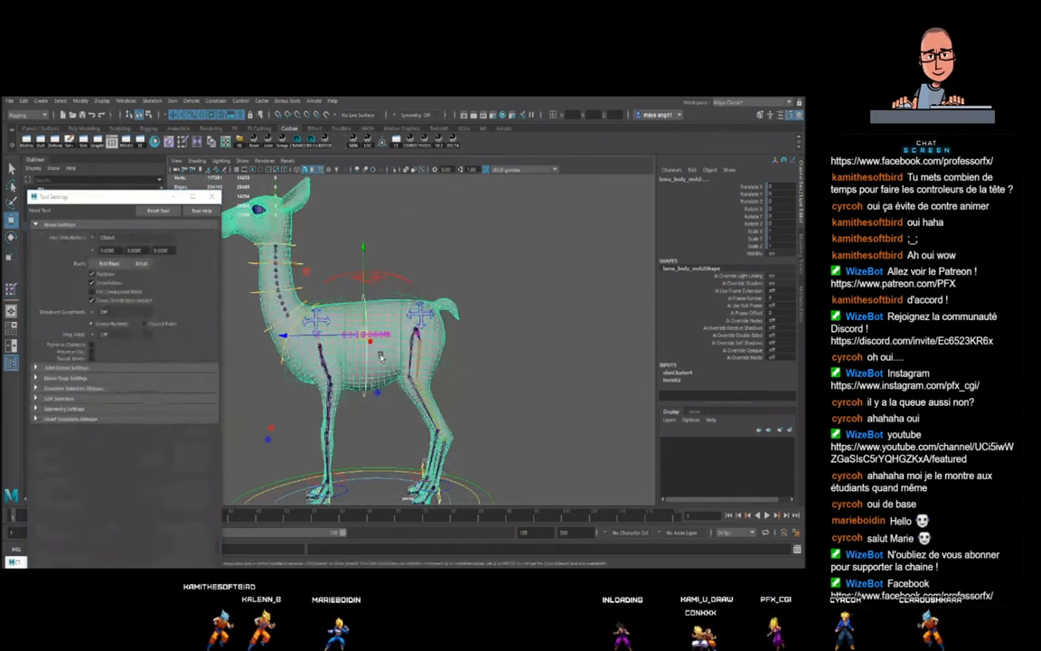
- Flood the entire llama body with a weight value of 1 for the spine_skin_C0_jnt influence
{"action": "left_click", "coordinate": [182, 142]}
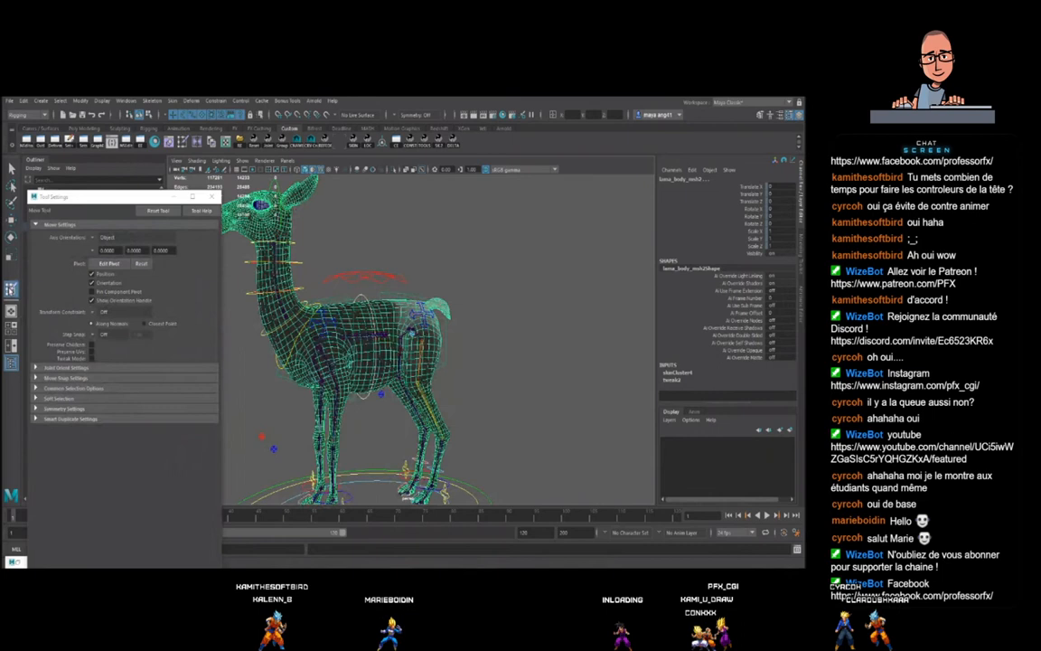
{"action": "scroll", "coordinate": [113, 345], "scroll_direction": "down", "scroll_amount": 8}
{"action": "left_click", "coordinate": [102, 320]}
{"action": "left_click", "coordinate": [95, 310]}
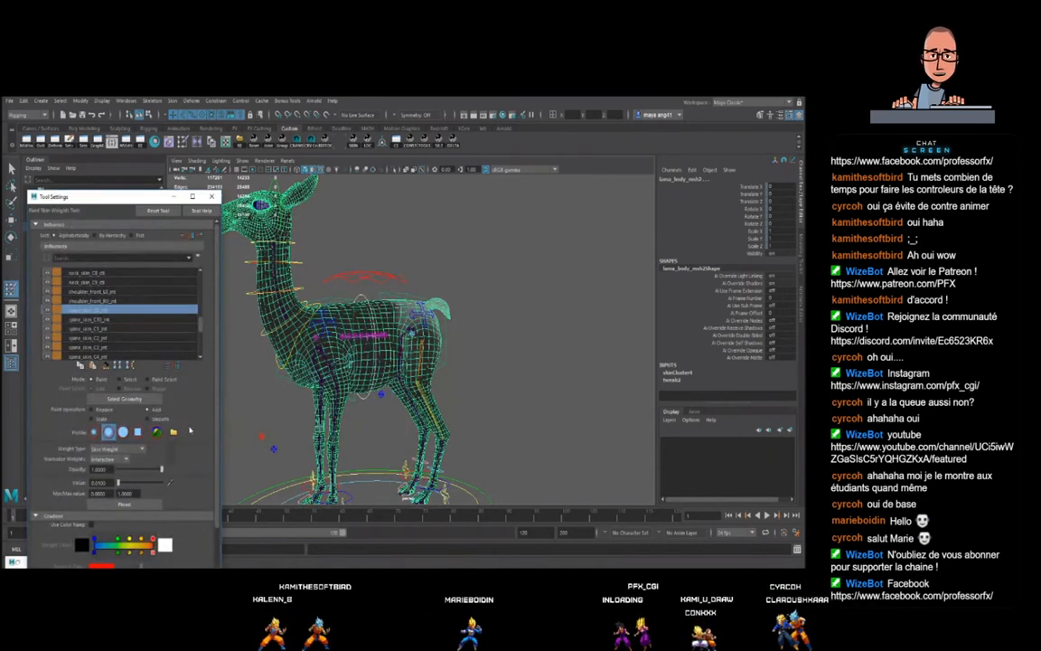
{"action": "left_click", "coordinate": [146, 503]}
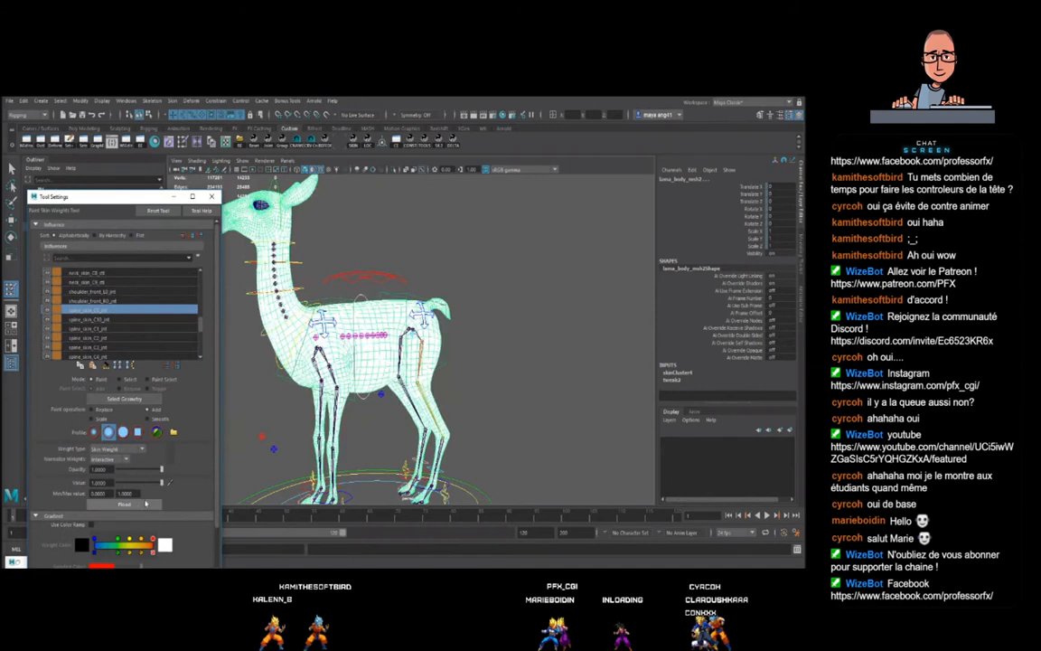
- Leave weight painting and select the IK control on the llama's neck
{"action": "key", "text": "q"}
{"action": "left_click", "coordinate": [368, 286]}
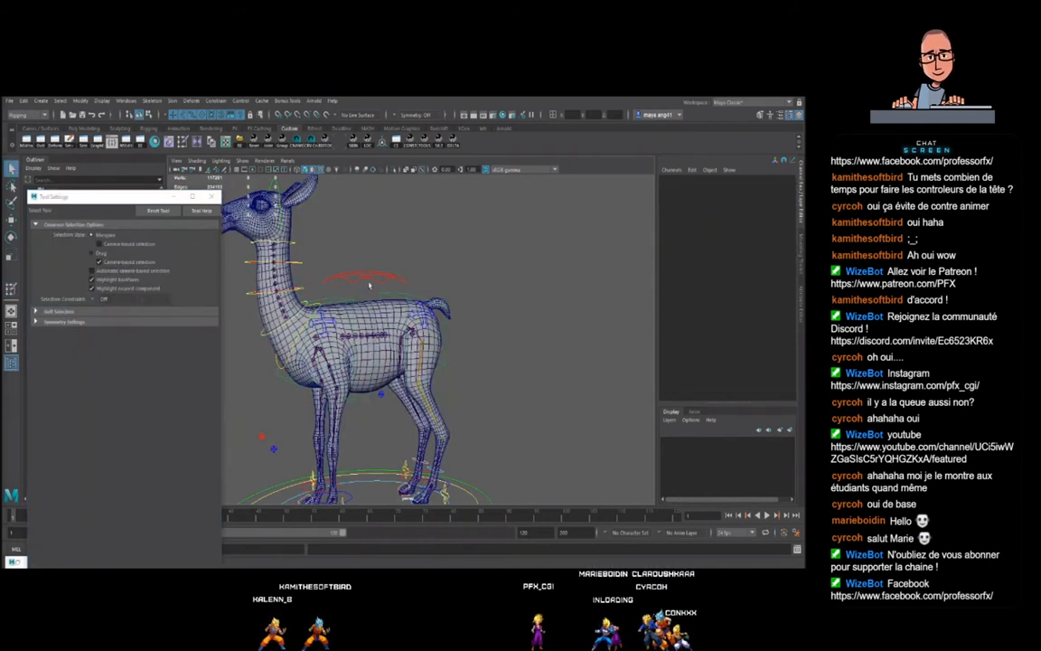
{"action": "left_click", "coordinate": [299, 263]}
{"action": "left_click_drag", "start_coordinate": [313, 269], "coordinate": [287, 262], "text": "alt"}
{"action": "key", "text": "w"}
{"action": "key", "text": "q"}
{"action": "left_click", "coordinate": [292, 269]}
{"action": "key", "text": "w"}
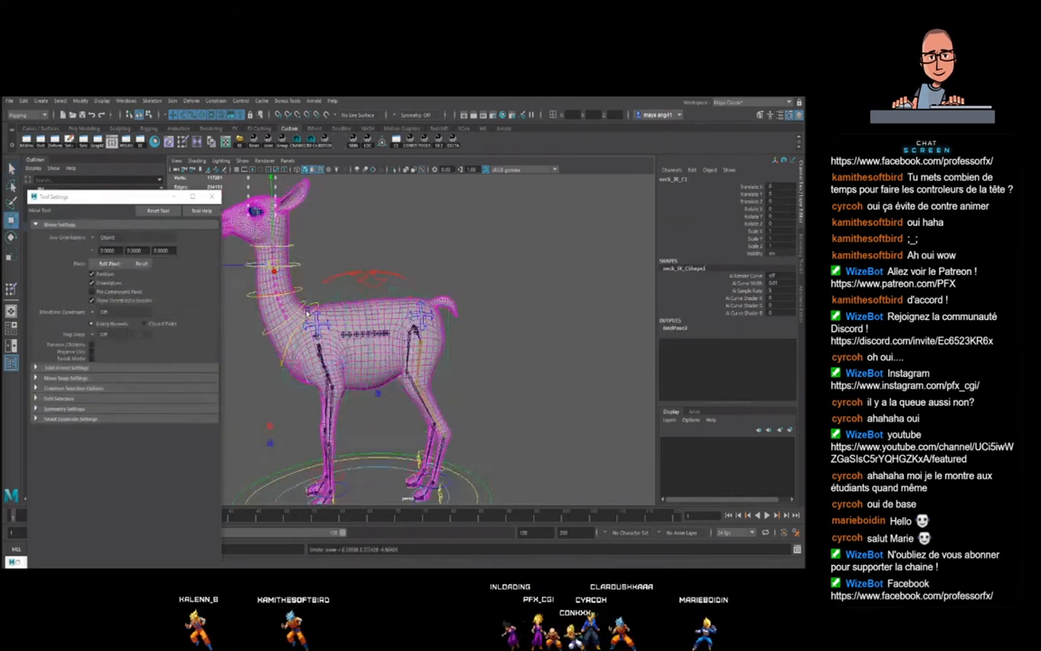
- Move the chest control downward to test how the flooded body follows, and undo the move
{"action": "key", "text": "q"}
{"action": "left_click", "coordinate": [331, 335]}
{"action": "key", "text": "w"}
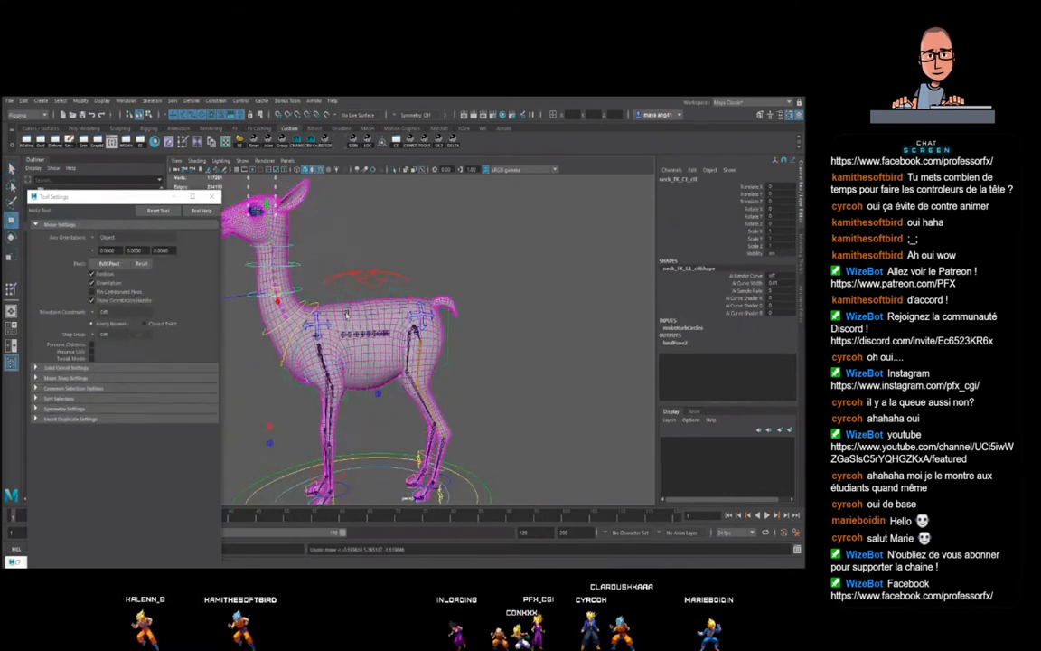
{"action": "left_click_drag", "start_coordinate": [314, 338], "coordinate": [319, 365]}
{"action": "key", "text": "ctrl+z"}
{"action": "key", "text": "ctrl+z"}
{"action": "key", "text": "ctrl+z"}
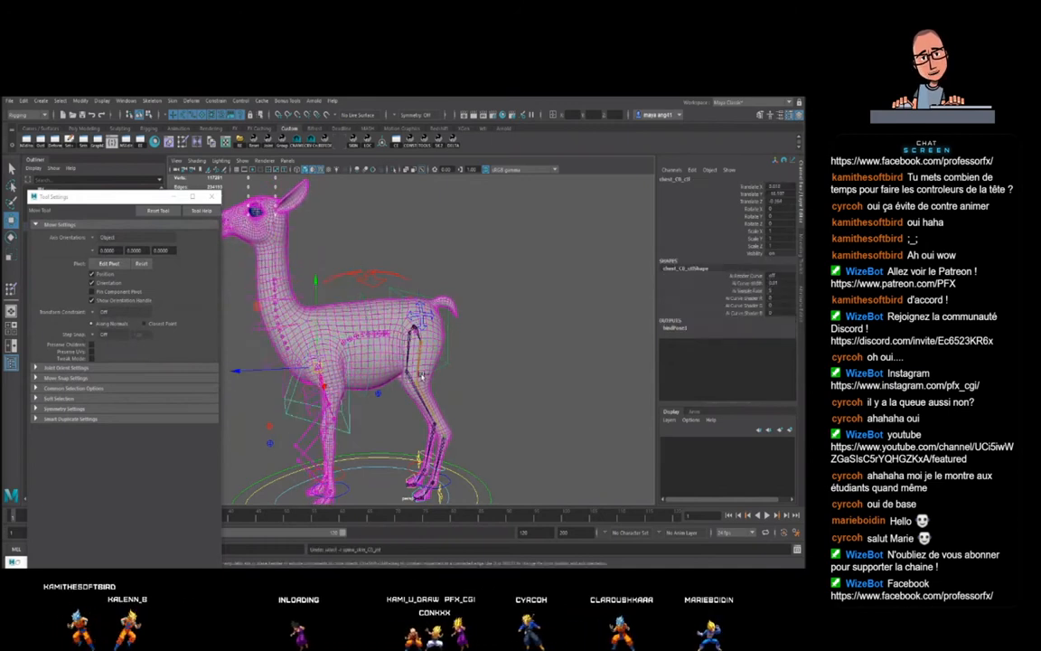
- Move the controls on the back and hindquarters to test the flooded skinning, and undo each move
{"action": "left_click", "coordinate": [361, 299]}
{"action": "mouse_move", "coordinate": [361, 299]}
{"action": "left_mouse_down"}
{"action": "mouse_move", "coordinate": [366, 283]}
{"action": "mouse_move", "coordinate": [381, 306]}
{"action": "left_mouse_up"}
{"action": "key", "text": "ctrl+z"}
{"action": "scroll", "coordinate": [486, 360], "scroll_direction": "up", "scroll_amount": 4}
{"action": "left_click", "coordinate": [393, 342]}
{"action": "scroll", "coordinate": [394, 345], "scroll_direction": "down", "scroll_amount": 4}
{"action": "left_click_drag", "start_coordinate": [399, 345], "coordinate": [541, 305]}
{"action": "scroll", "coordinate": [476, 370], "scroll_direction": "down", "scroll_amount": 4}
{"action": "scroll", "coordinate": [438, 383], "scroll_direction": "up", "scroll_amount": 5}
{"action": "scroll", "coordinate": [437, 383], "scroll_direction": "down", "scroll_amount": 5}
{"action": "key", "text": "ctrl+z"}
{"action": "key", "text": "ctrl+z"}
- Select the spine joint at the hips beside the rear hip joints
{"action": "left_click_drag", "start_coordinate": [447, 376], "coordinate": [452, 324], "text": "alt"}
{"action": "scroll", "coordinate": [453, 322], "scroll_direction": "up", "scroll_amount": 5}
{"action": "scroll", "coordinate": [455, 320], "scroll_direction": "up", "scroll_amount": 2}
{"action": "left_click", "coordinate": [426, 297]}
{"action": "left_click_drag", "start_coordinate": [421, 305], "coordinate": [404, 302], "text": "alt"}
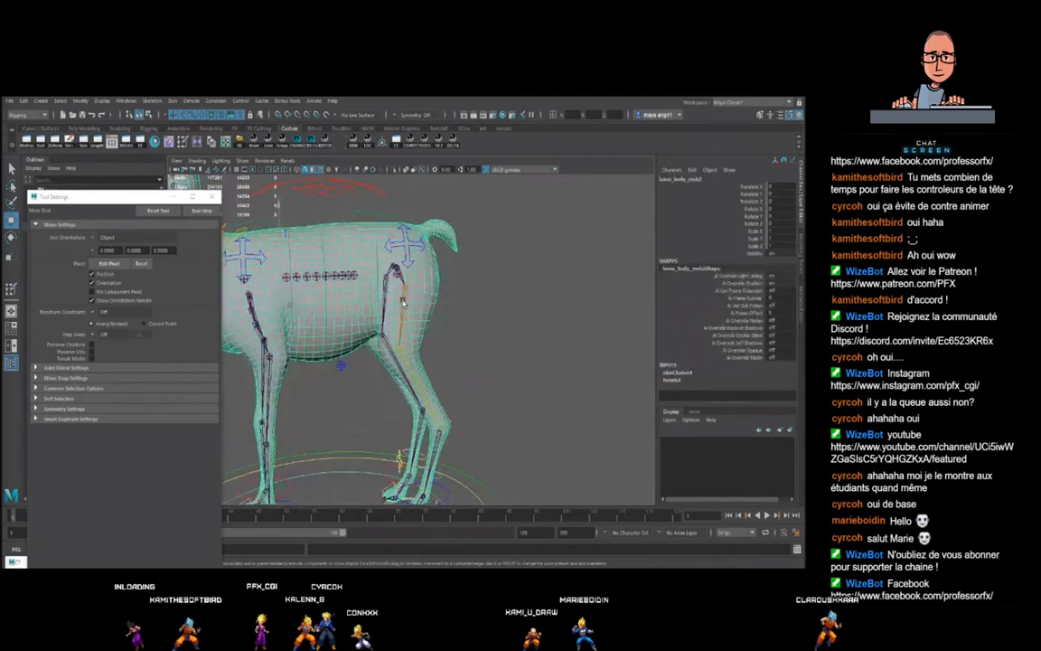
{"action": "left_click", "coordinate": [396, 275]}
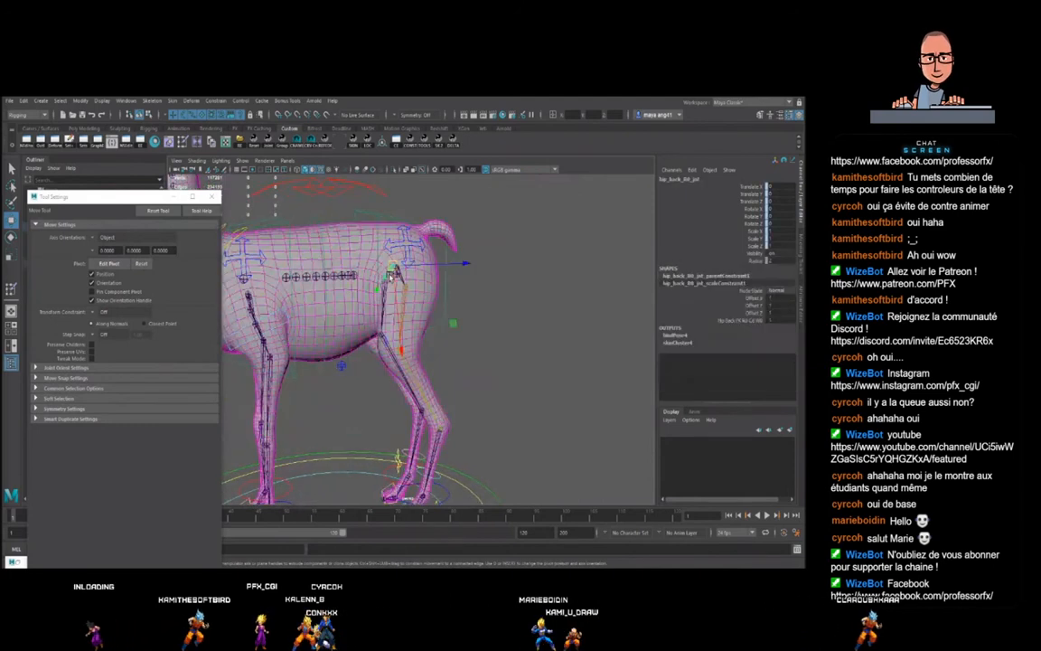
{"action": "key", "text": "q"}
{"action": "left_click", "coordinate": [396, 279]}
{"action": "key", "text": "w"}
{"action": "scroll", "coordinate": [397, 285], "scroll_direction": "down", "scroll_amount": 3}
{"action": "scroll", "coordinate": [398, 285], "scroll_direction": "up", "scroll_amount": 3}
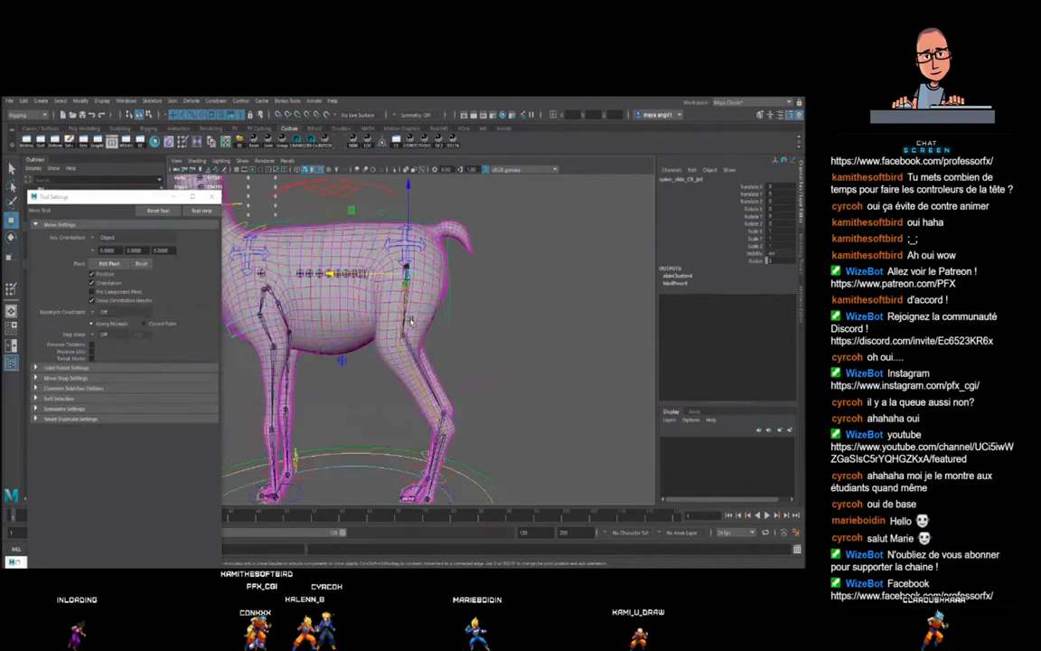
- Switch the llama body mesh to vertex selection mode
{"action": "left_click_drag", "start_coordinate": [422, 308], "coordinate": [438, 283], "text": "alt"}
{"action": "right_click", "coordinate": [438, 282]}
{"action": "right_click_drag", "start_coordinate": [438, 283], "coordinate": [418, 284]}
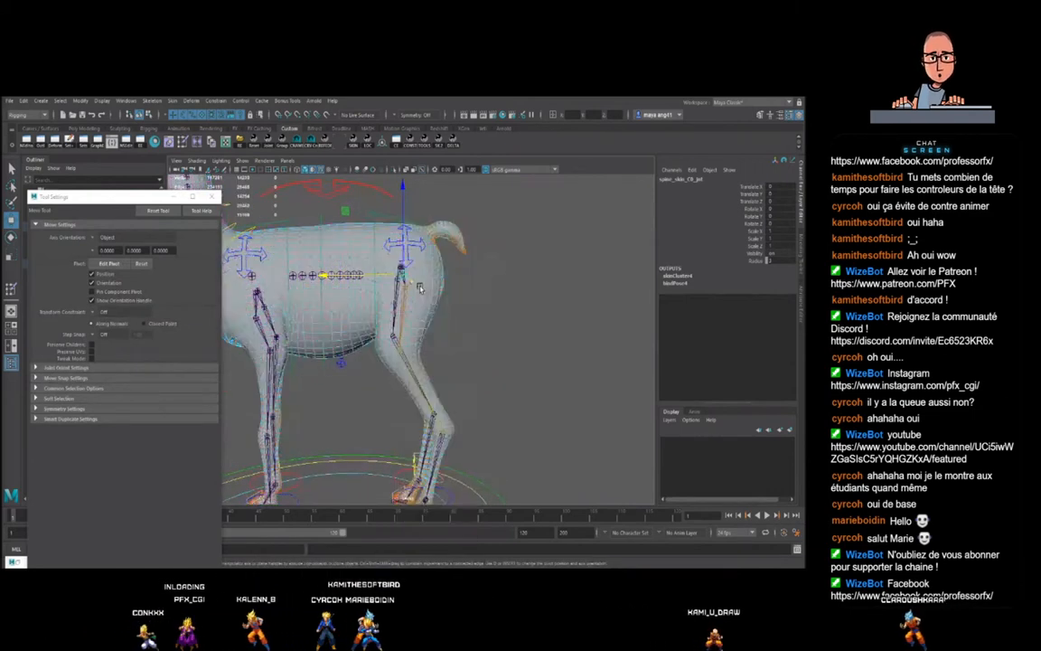
- Show the whole llama in the side view with the grid hidden
{"action": "scroll", "coordinate": [418, 285], "scroll_direction": "down", "scroll_amount": 4}
{"action": "key", "text": "space"}
{"action": "key", "text": "space"}
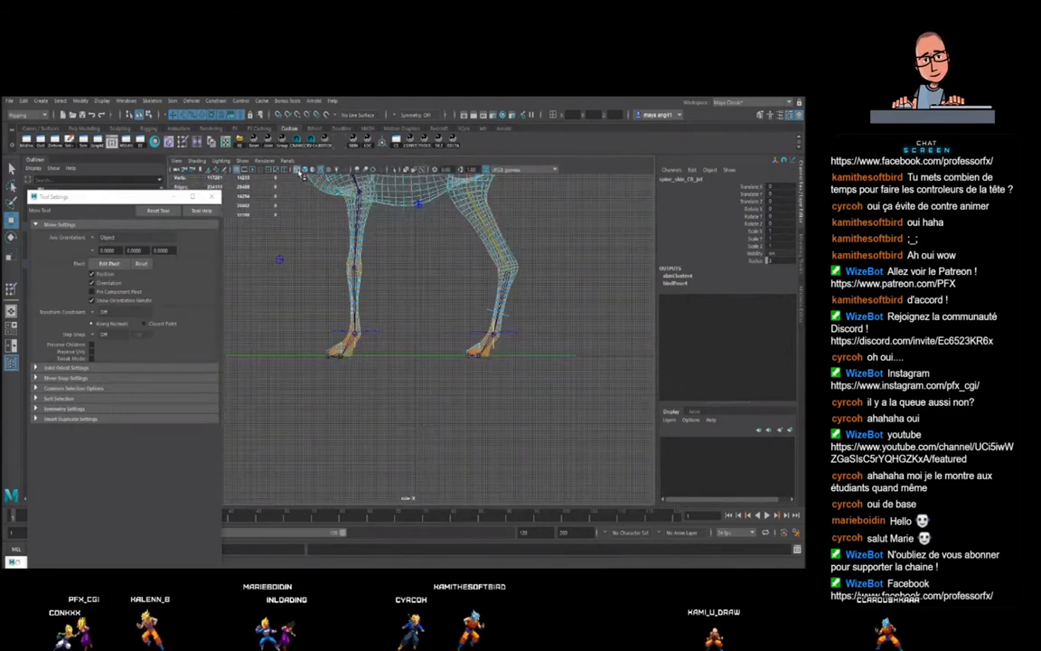
{"action": "left_click", "coordinate": [237, 171]}
{"action": "scroll", "coordinate": [486, 271], "scroll_direction": "down", "scroll_amount": 3}
{"action": "middle_click_drag", "start_coordinate": [488, 271], "coordinate": [459, 389], "text": "alt"}
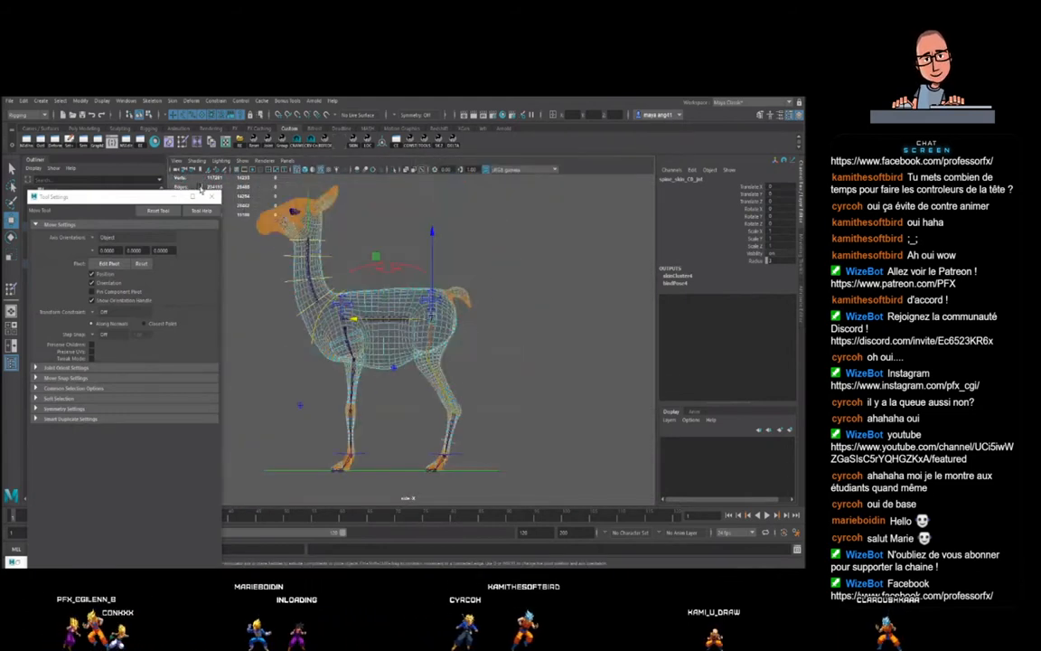
- Close the tool settings and select the body mesh vertices around the hindquarters and tail in the side view
{"action": "left_click", "coordinate": [213, 196]}
{"action": "scroll", "coordinate": [494, 254], "scroll_direction": "up", "scroll_amount": 2}
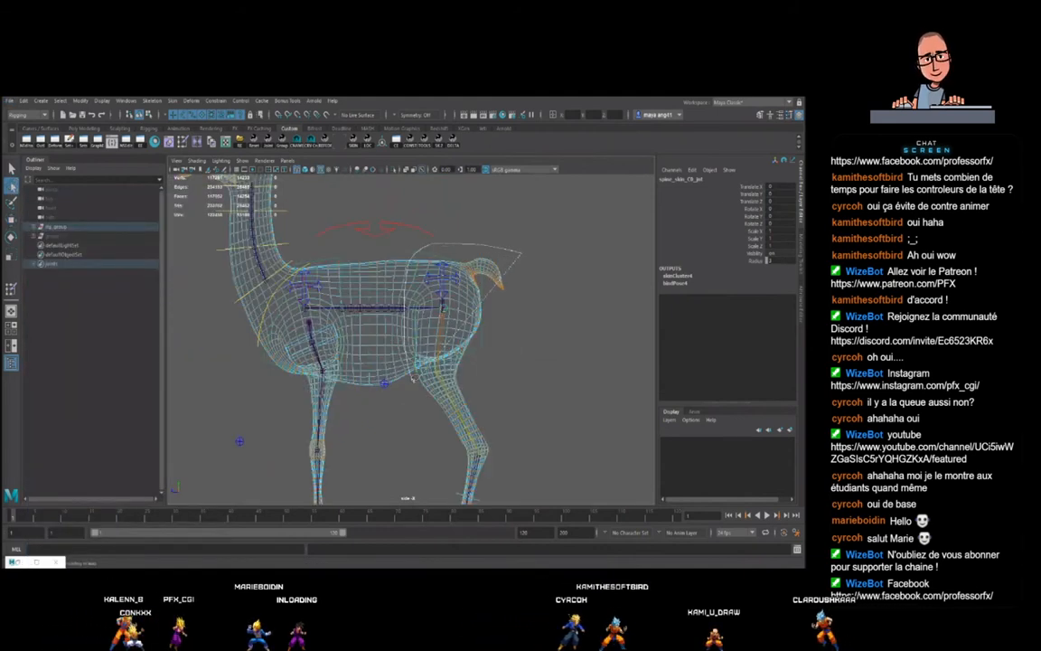
{"action": "left_click", "coordinate": [469, 362]}
{"action": "left_click", "coordinate": [459, 305]}
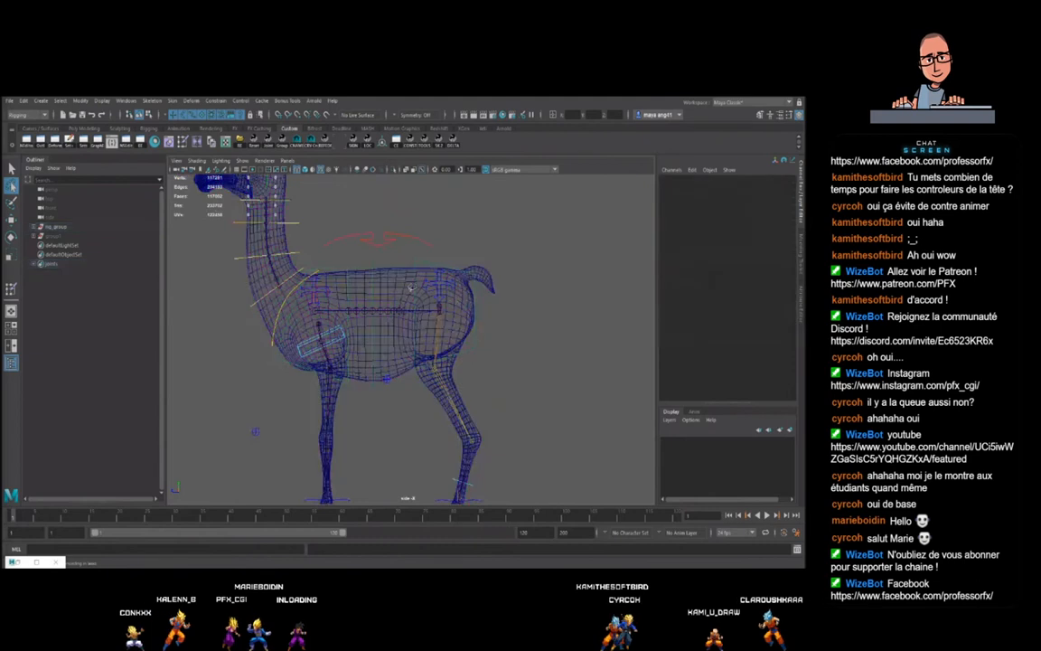
{"action": "left_click", "coordinate": [458, 312]}
{"action": "key", "text": "F8"}
{"action": "left_click_drag", "start_coordinate": [524, 248], "coordinate": [412, 375]}
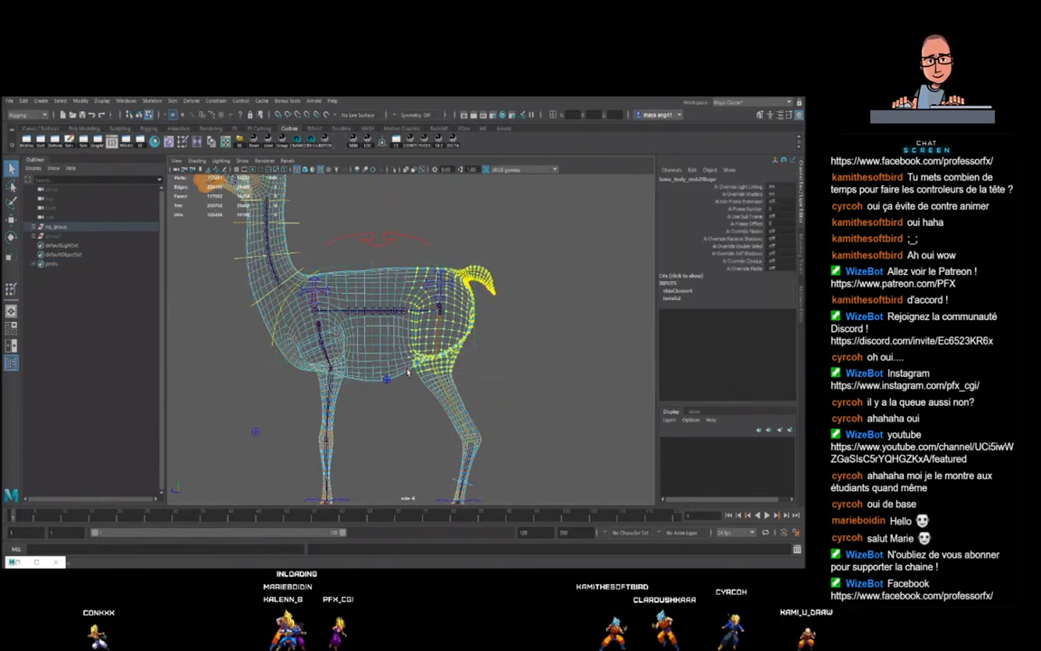
- Select the vertices of the lower rear legs instead, and return the llama body to object mode
{"action": "key", "text": "f"}
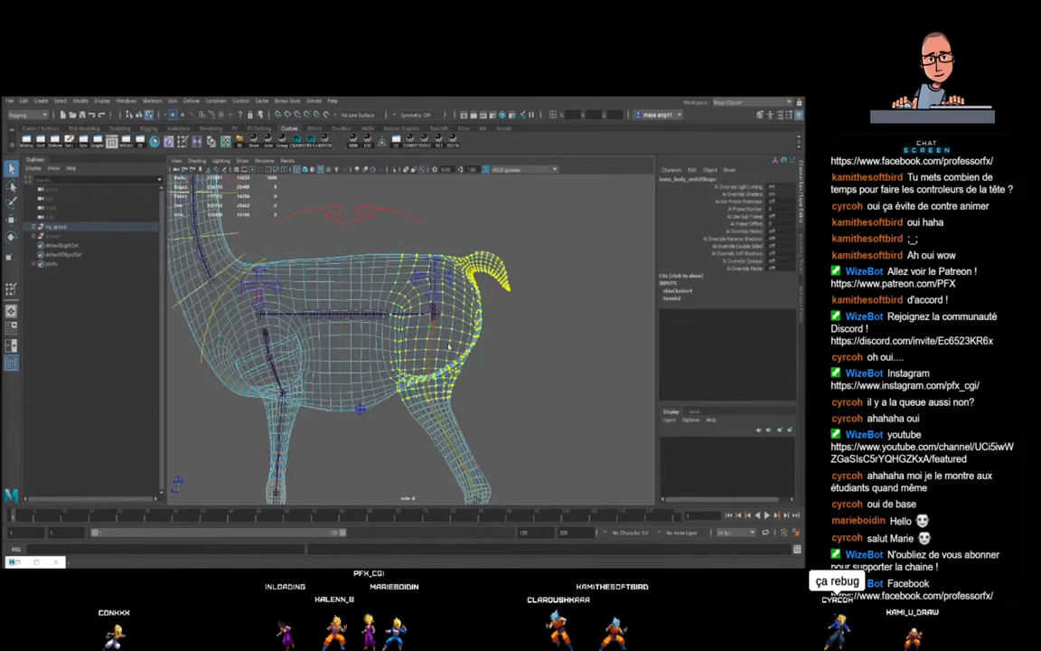
{"action": "scroll", "coordinate": [495, 361], "scroll_direction": "down", "scroll_amount": 3}
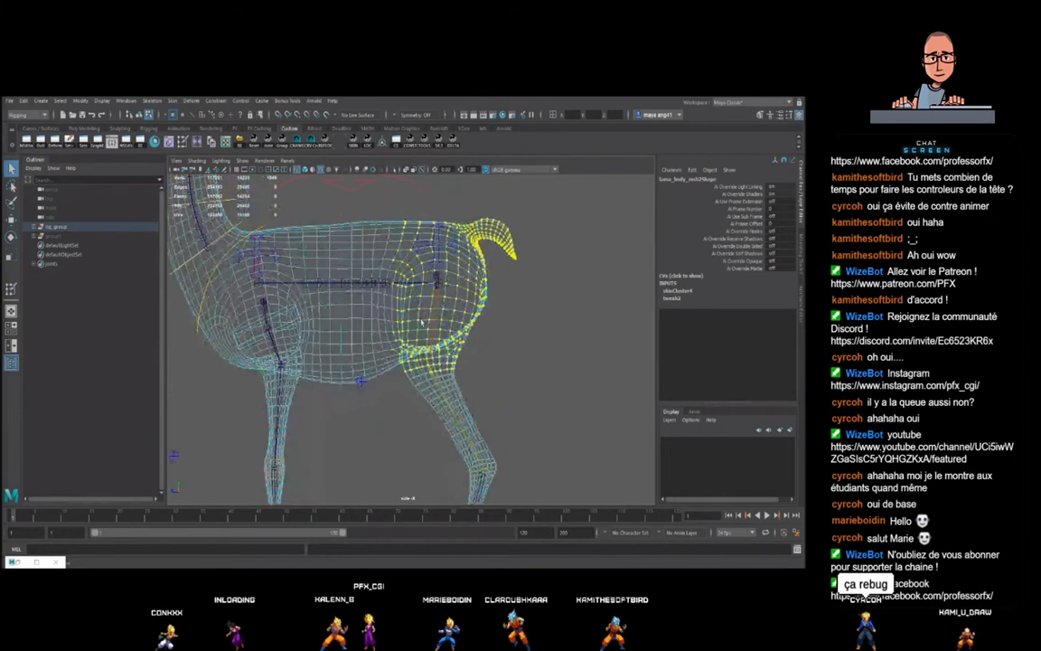
{"action": "scroll", "coordinate": [431, 289], "scroll_direction": "down", "scroll_amount": 4}
{"action": "left_click_drag", "start_coordinate": [455, 455], "coordinate": [395, 384]}
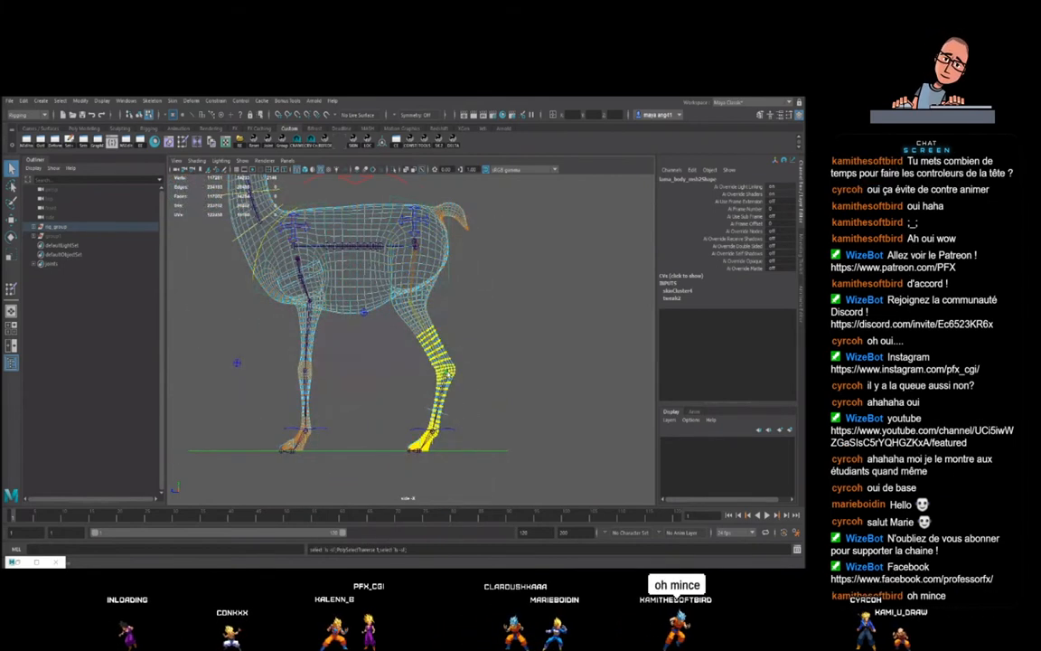
{"action": "scroll", "coordinate": [438, 316], "scroll_direction": "up", "scroll_amount": 2}
{"action": "key", "text": "F8"}
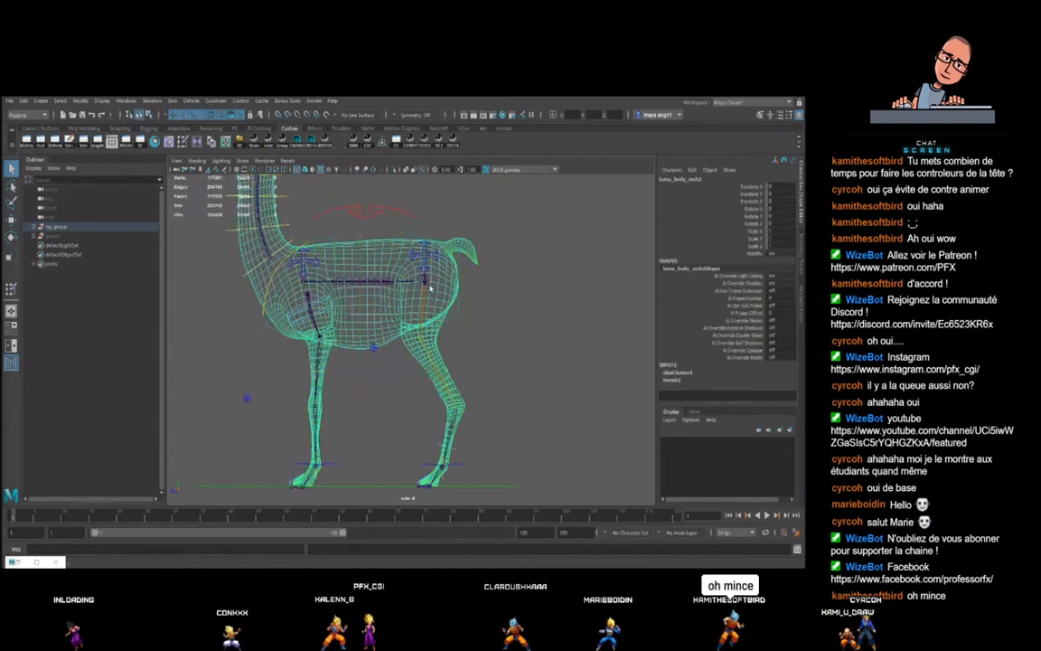
- Select the spine joint at the hips and show it up close in the perspective view
{"action": "left_click", "coordinate": [432, 299]}
{"action": "key", "text": "w"}
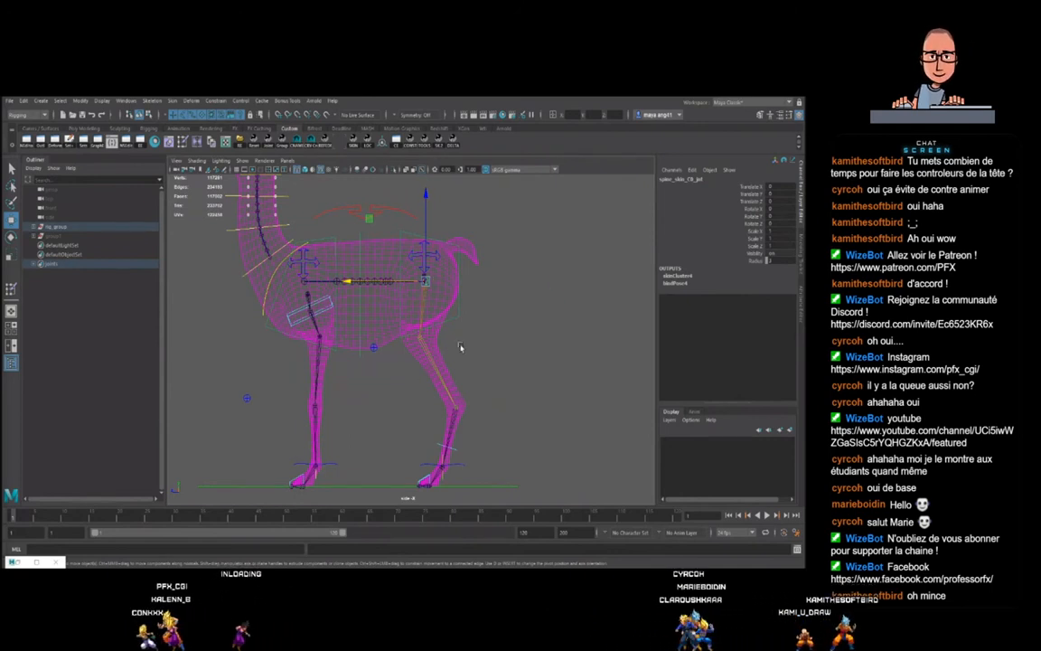
{"action": "key", "text": "space"}
{"action": "key", "text": "space"}
{"action": "left_click_drag", "start_coordinate": [465, 300], "coordinate": [433, 330], "text": "alt"}
{"action": "scroll", "coordinate": [433, 330], "scroll_direction": "up", "scroll_amount": 5}
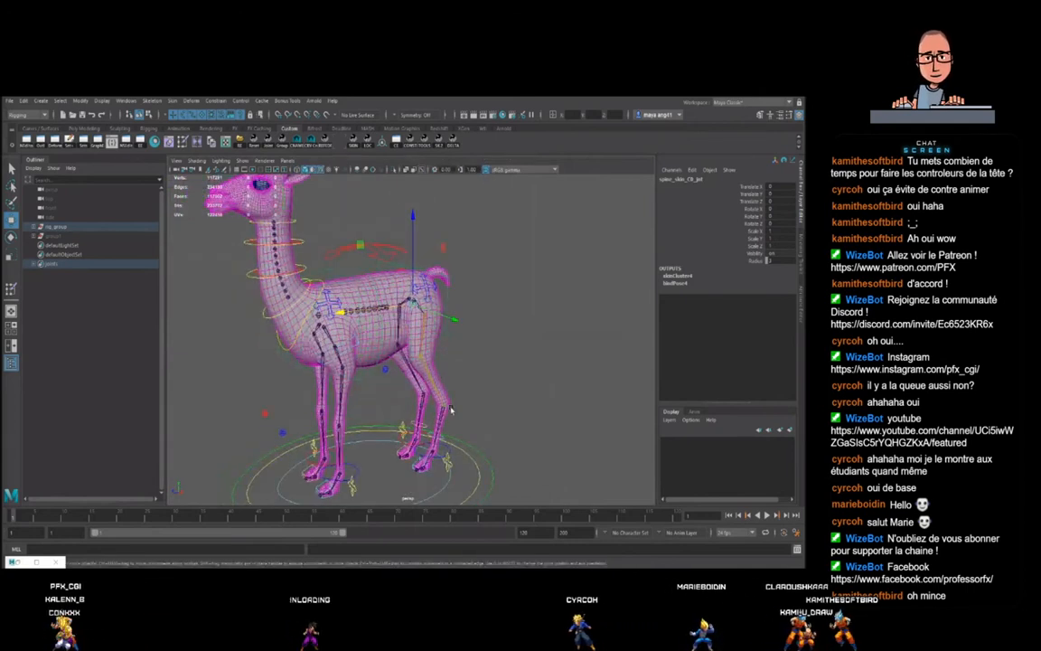
{"action": "left_click_drag", "start_coordinate": [458, 397], "coordinate": [460, 352], "text": "alt"}
{"action": "scroll", "coordinate": [460, 353], "scroll_direction": "up", "scroll_amount": 5}
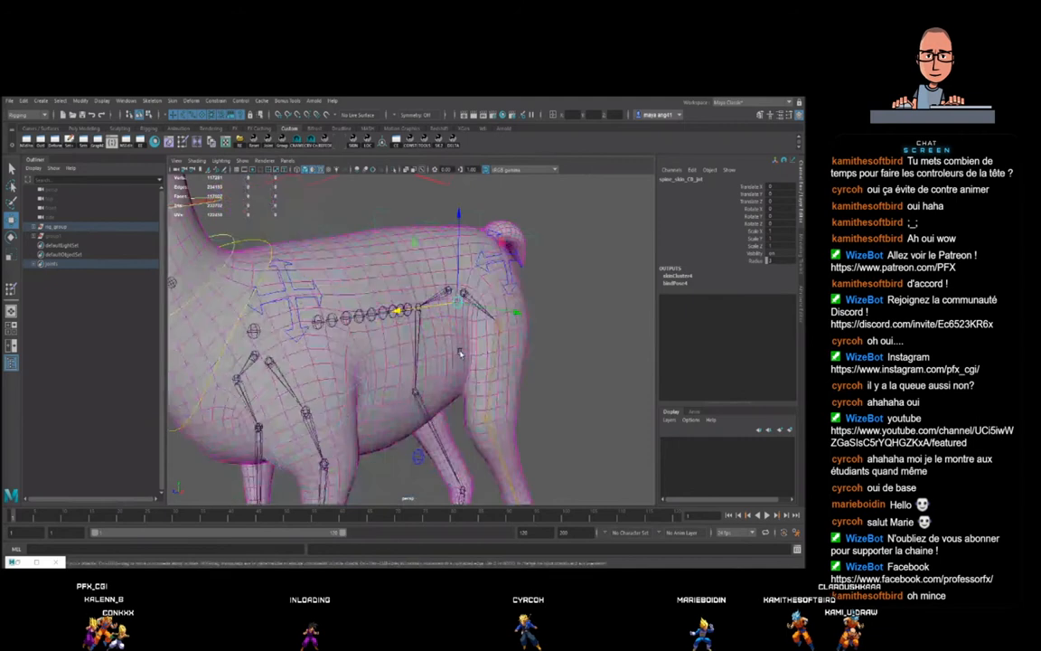
- Rotate the left rear hip FK control to test the skinning, and undo the rotation
{"action": "key", "text": "q"}
{"action": "left_click", "coordinate": [525, 288]}
{"action": "scroll", "coordinate": [502, 318], "scroll_direction": "down", "scroll_amount": 4}
{"action": "left_click_drag", "start_coordinate": [525, 288], "coordinate": [496, 287], "text": "alt"}
{"action": "key", "text": "e"}
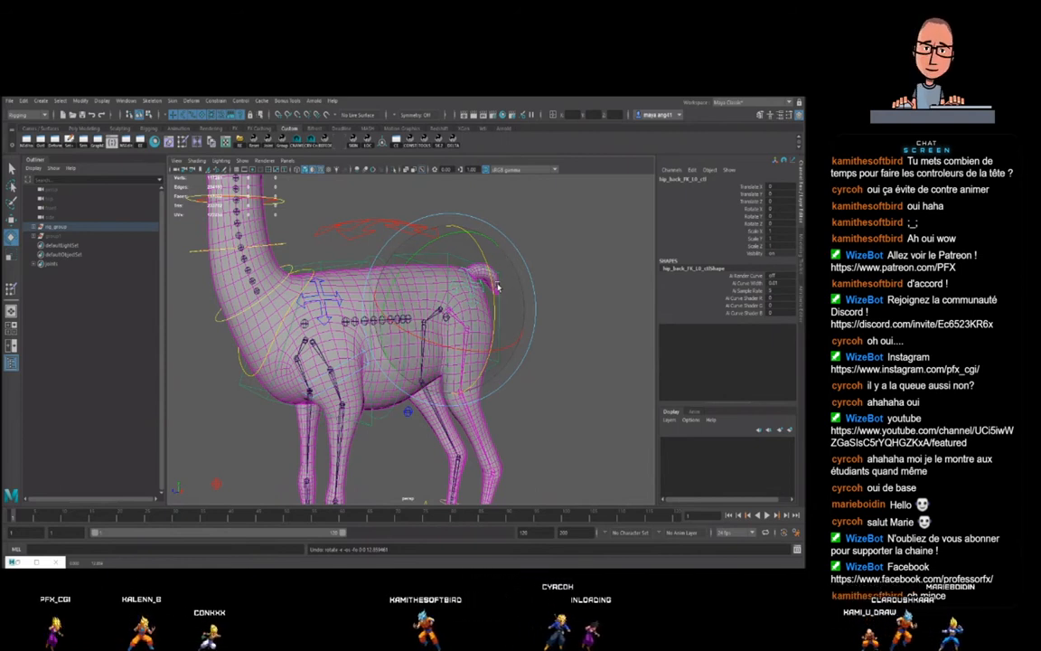
{"action": "key", "text": "w"}
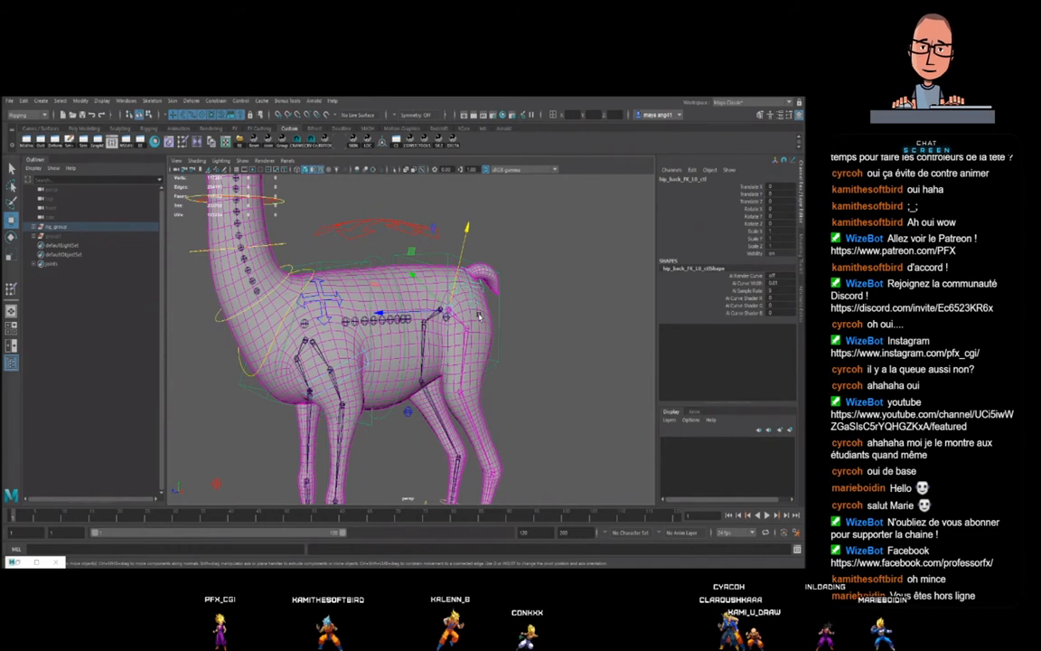
- Reselect the left rear hip FK control and show the whole llama in the perspective view
{"action": "left_click", "coordinate": [575, 330]}
{"action": "scroll", "coordinate": [458, 361], "scroll_direction": "down", "scroll_amount": 10}
{"action": "left_click", "coordinate": [468, 361]}
{"action": "left_click", "coordinate": [450, 355]}
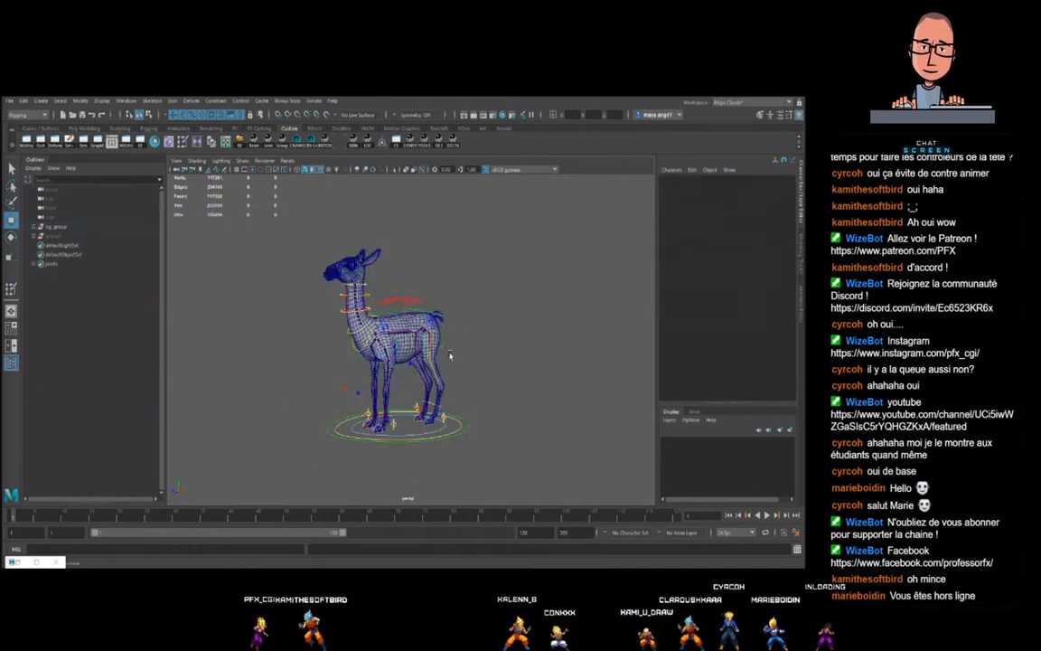
{"action": "left_click", "coordinate": [446, 353]}
{"action": "left_click_drag", "start_coordinate": [462, 352], "coordinate": [427, 298], "text": "alt"}
{"action": "key", "text": "ctrl+z"}
{"action": "left_click", "coordinate": [500, 344]}
{"action": "mouse_move", "coordinate": [445, 372]}
{"action": "left_mouse_down", "text": "alt"}
{"action": "mouse_move", "coordinate": [534, 383]}
{"action": "mouse_move", "coordinate": [400, 372]}
{"action": "mouse_move", "coordinate": [452, 376]}
{"action": "left_mouse_up", "text": "alt"}
{"action": "right_click_drag", "start_coordinate": [453, 376], "coordinate": [471, 392], "text": "alt"}
{"action": "left_click_drag", "start_coordinate": [471, 392], "coordinate": [471, 376], "text": "alt"}
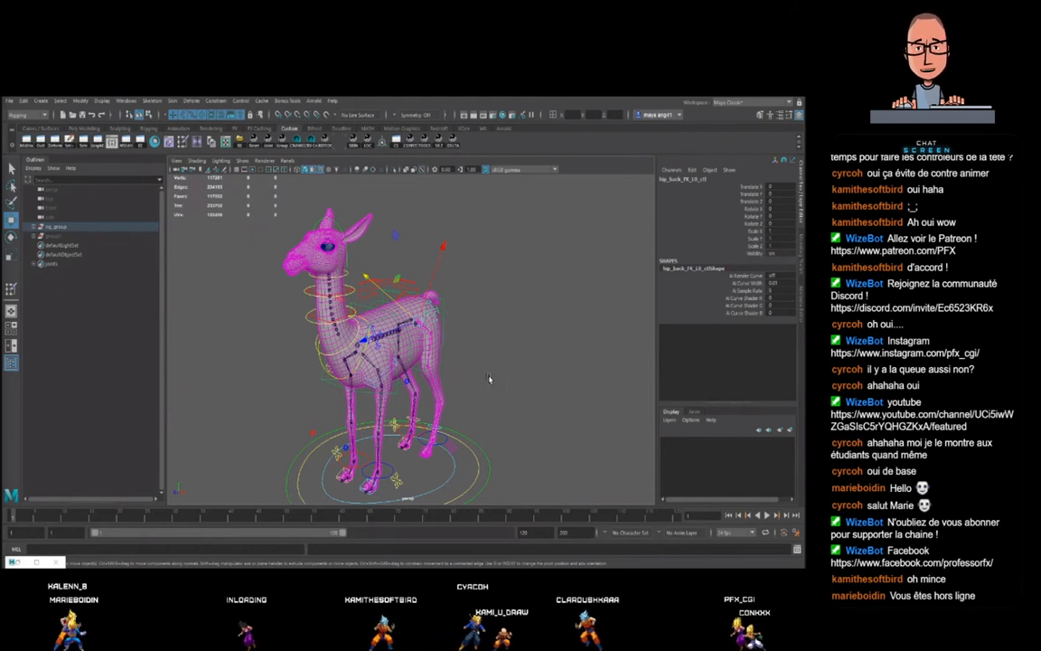
- Clear the control selection and select the spine joint between the rear hip joints
{"action": "left_click", "coordinate": [532, 368]}
{"action": "left_click_drag", "start_coordinate": [532, 367], "coordinate": [523, 360], "text": "alt"}
{"action": "scroll", "coordinate": [445, 327], "scroll_direction": "up", "scroll_amount": 4}
{"action": "scroll", "coordinate": [445, 327], "scroll_direction": "up", "scroll_amount": 2}
{"action": "left_click", "coordinate": [432, 318]}
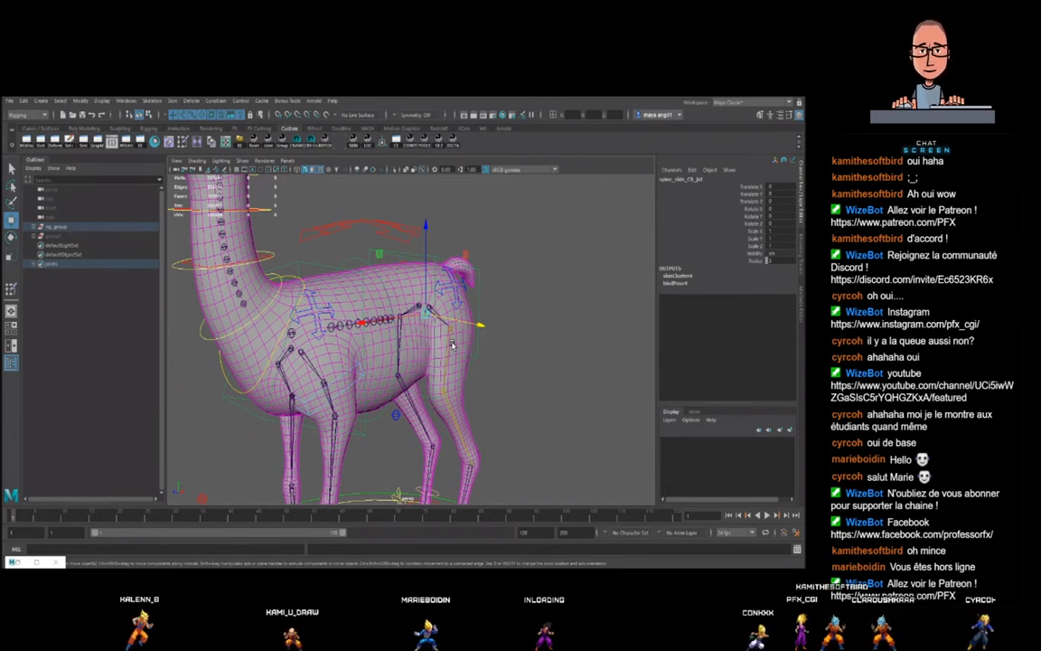
{"action": "left_click", "coordinate": [507, 390]}
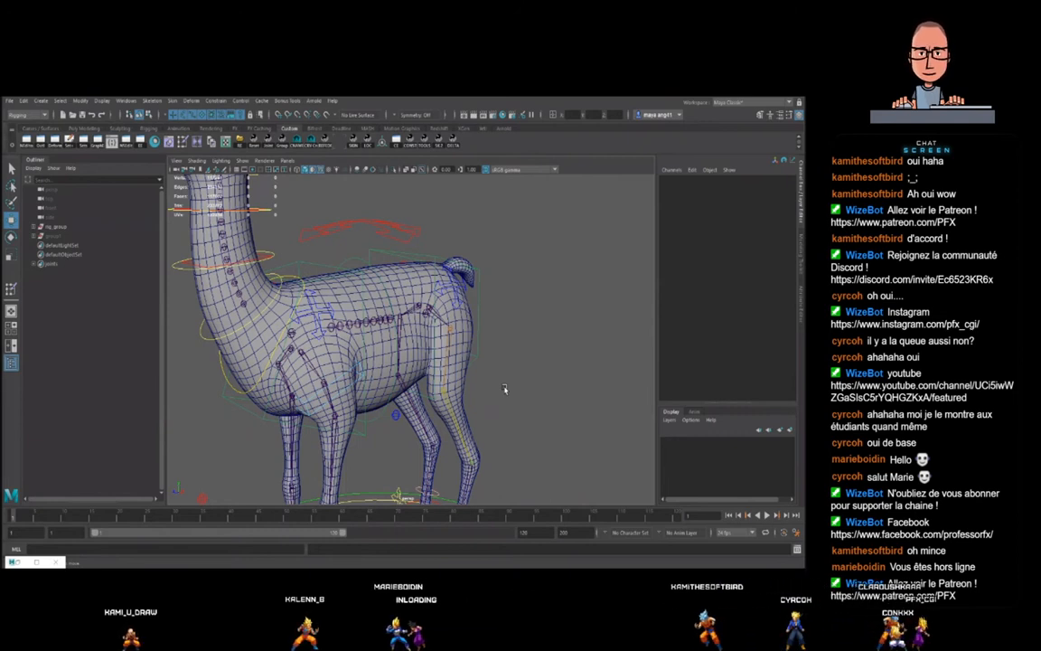
{"action": "left_click", "coordinate": [424, 314]}
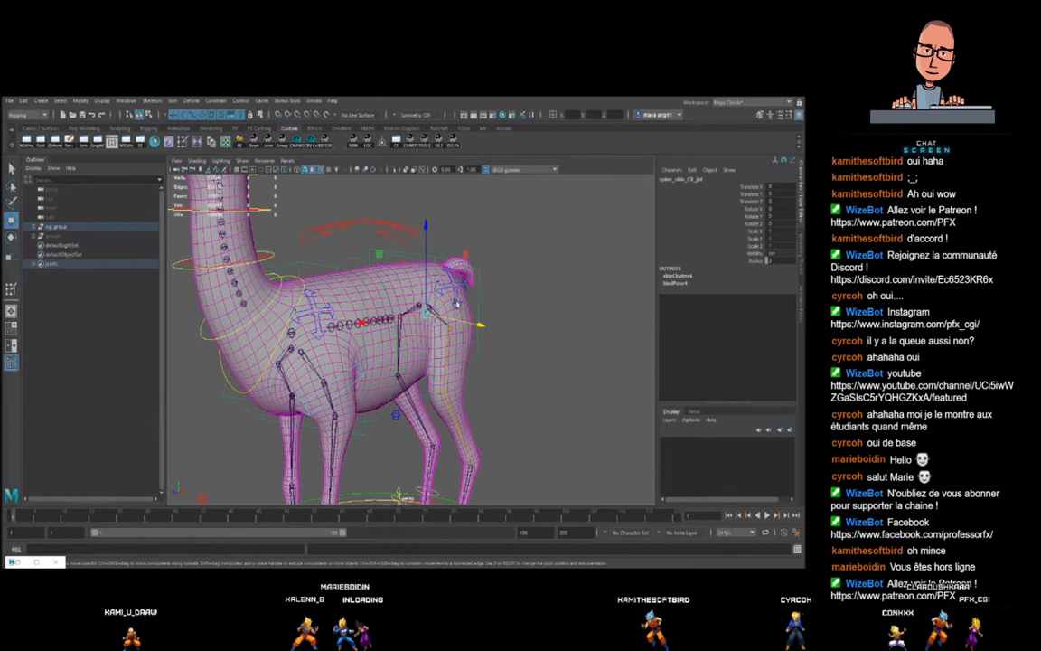
- Rotate the left rear hip FK control again to check the deformation, and undo the rotation
{"action": "left_click", "coordinate": [456, 304]}
{"action": "key", "text": "e"}
{"action": "left_click_drag", "start_coordinate": [476, 282], "coordinate": [477, 268]}
{"action": "key", "text": "ctrl+z"}
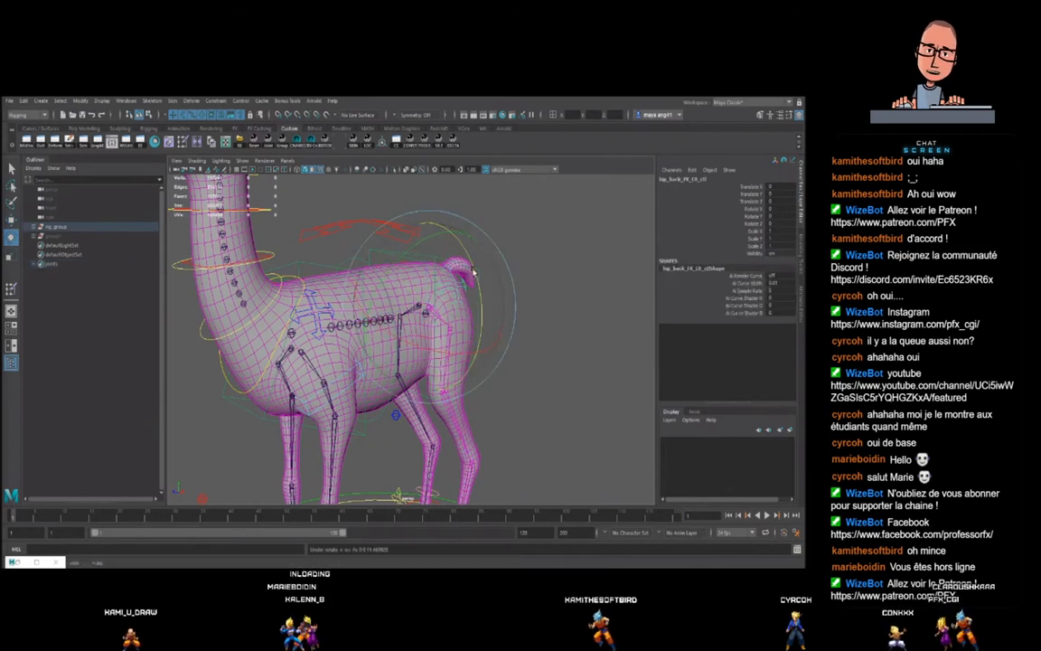
{"action": "key", "text": "w"}
- Move the spine joint at the hips to test its influence on the body, and undo the move
{"action": "left_click", "coordinate": [532, 321]}
{"action": "scroll", "coordinate": [519, 338], "scroll_direction": "down", "scroll_amount": 6}
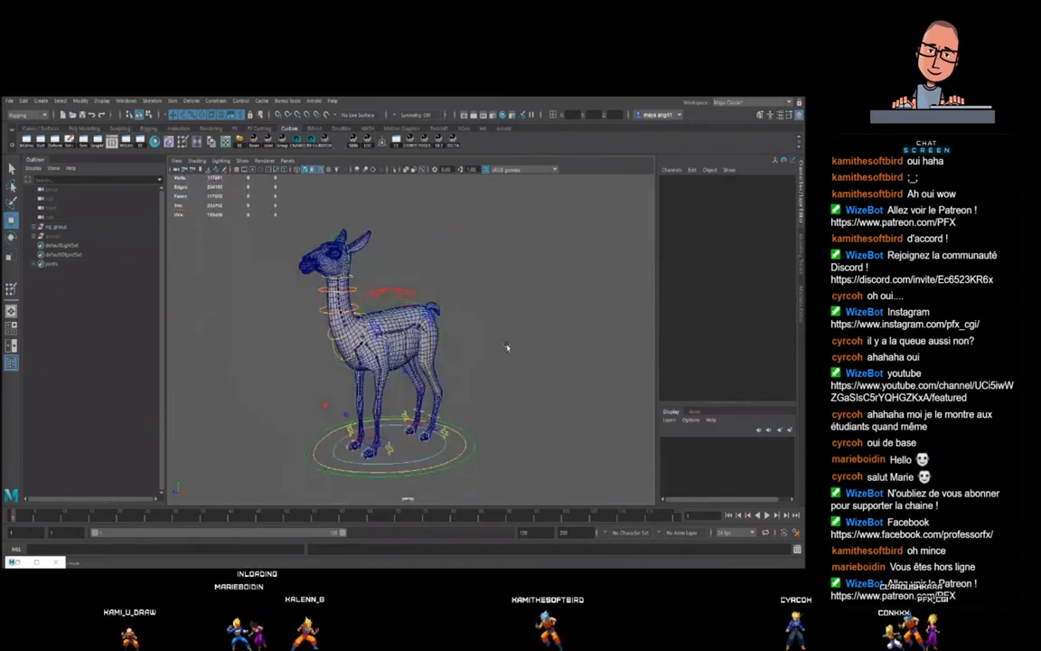
{"action": "scroll", "coordinate": [506, 347], "scroll_direction": "up", "scroll_amount": 6}
{"action": "left_click", "coordinate": [413, 298]}
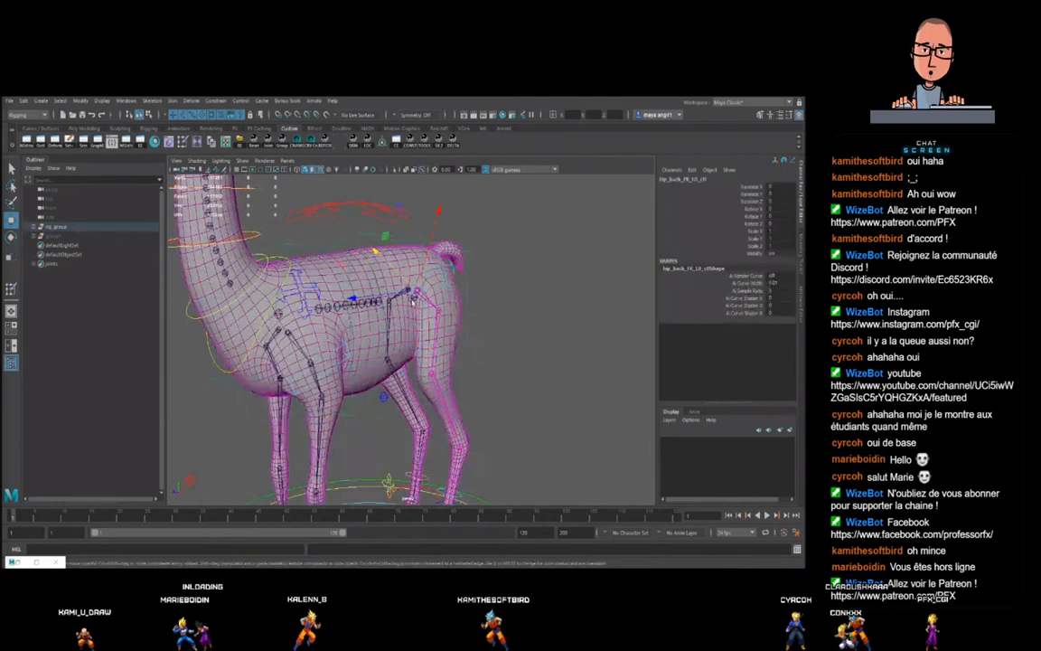
{"action": "left_click", "coordinate": [415, 297]}
{"action": "key", "text": "e"}
{"action": "left_click_drag", "start_coordinate": [415, 297], "coordinate": [421, 306]}
{"action": "key", "text": "ctrl+z"}
{"action": "key", "text": "q"}
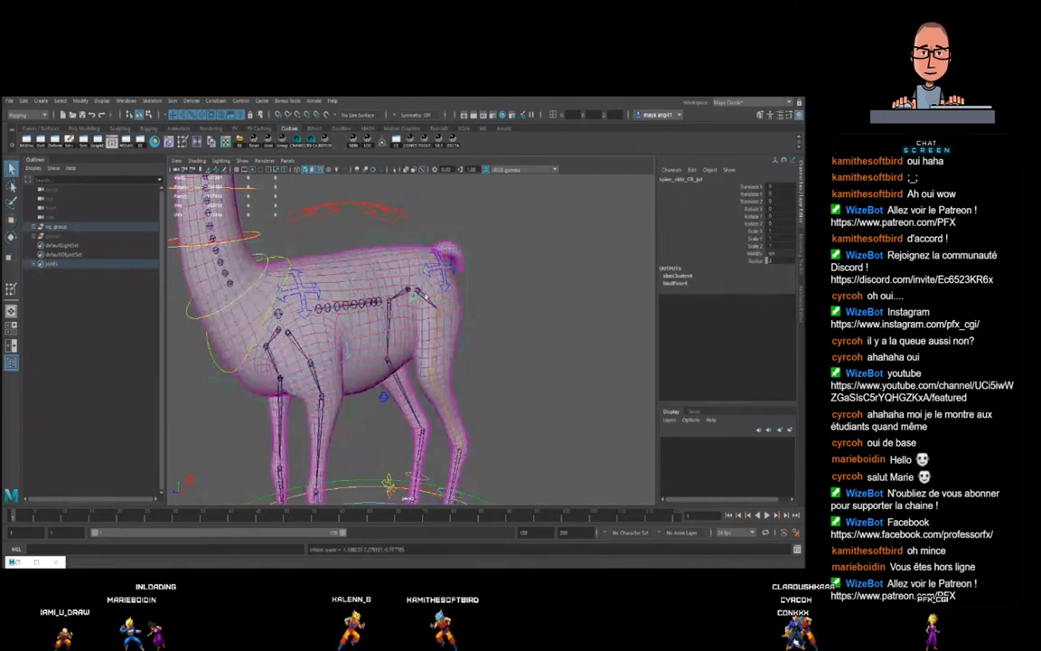
- Try moving the rear spine joint at the pelvis upward to test how the llama's rump deforms
{"action": "left_click", "coordinate": [531, 323]}
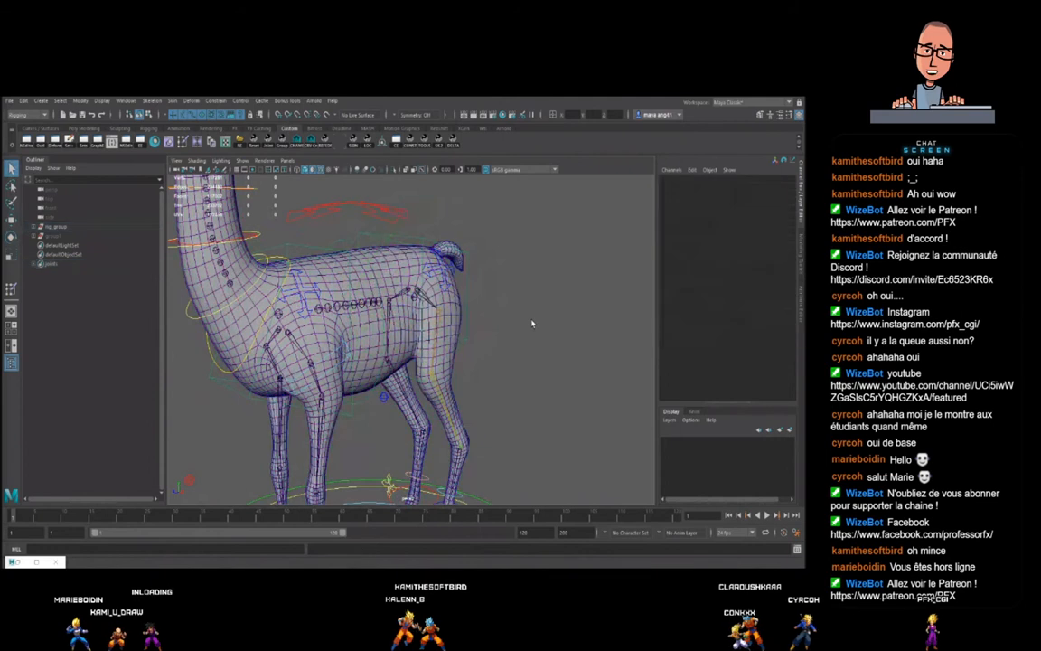
{"action": "scroll", "coordinate": [532, 322], "scroll_direction": "down", "scroll_amount": 5}
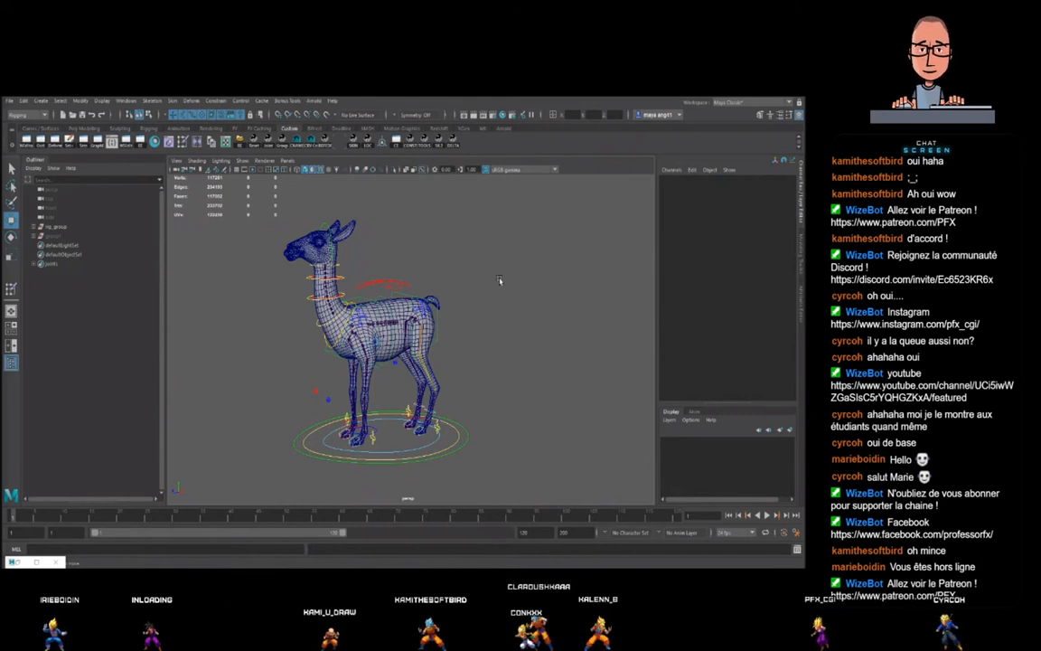
{"action": "scroll", "coordinate": [406, 291], "scroll_direction": "up", "scroll_amount": 5}
{"action": "left_click", "coordinate": [419, 298]}
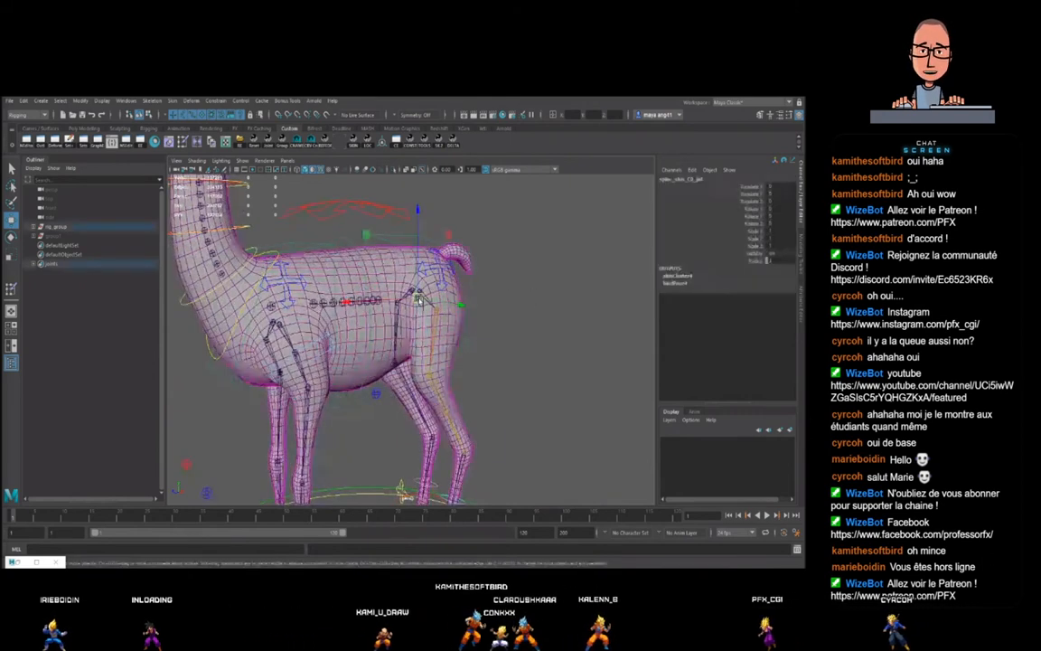
{"action": "left_click_drag", "start_coordinate": [419, 294], "coordinate": [421, 277]}
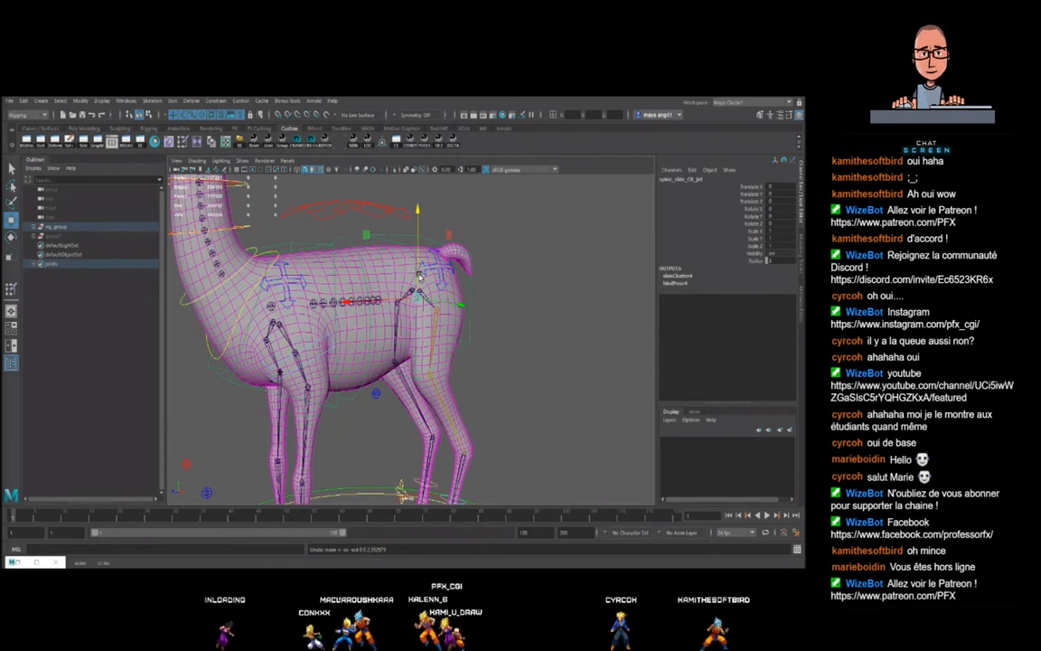
- Try rotating the left hind hip control hip_back_FK_L0_ctl to test the thigh and rump deformation
{"action": "left_click", "coordinate": [519, 338]}
{"action": "left_click", "coordinate": [421, 294]}
{"action": "key", "text": "e"}
{"action": "left_click", "coordinate": [459, 273]}
{"action": "left_click", "coordinate": [462, 277]}
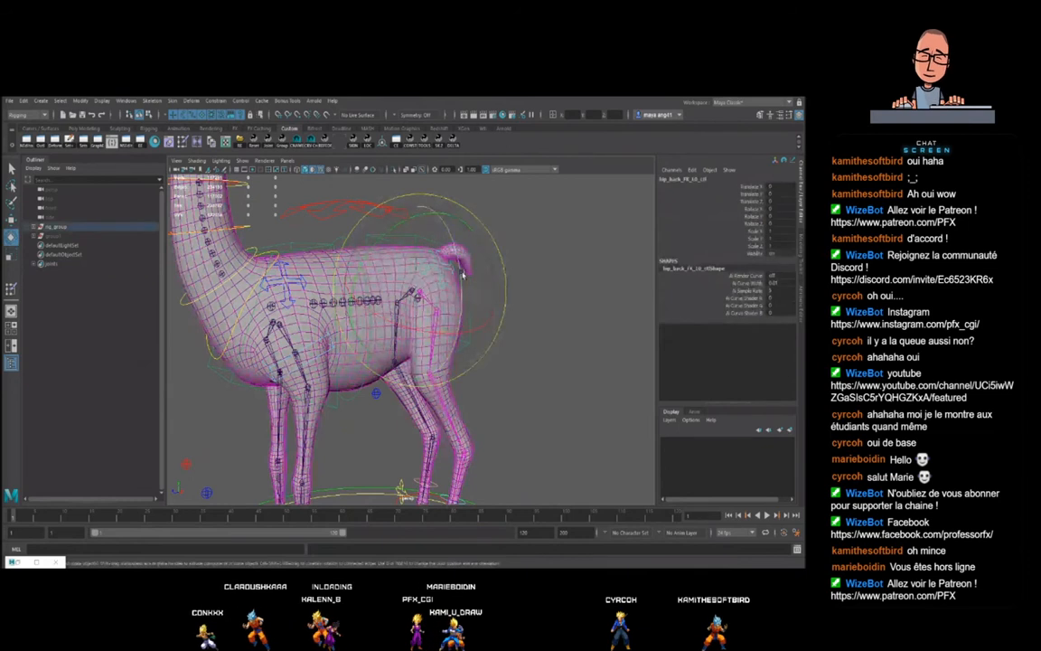
{"action": "left_click_drag", "start_coordinate": [466, 282], "coordinate": [467, 292]}
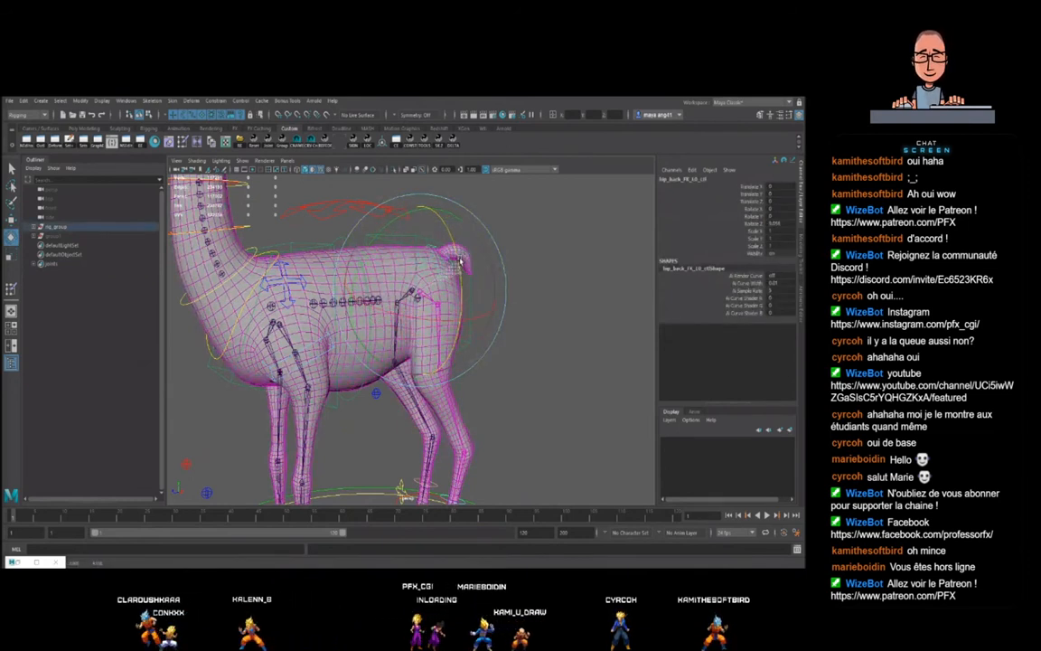
{"action": "left_click_drag", "start_coordinate": [458, 242], "coordinate": [464, 284]}
{"action": "key", "text": "w"}
{"action": "left_click_drag", "start_coordinate": [545, 351], "coordinate": [476, 331], "text": "alt"}
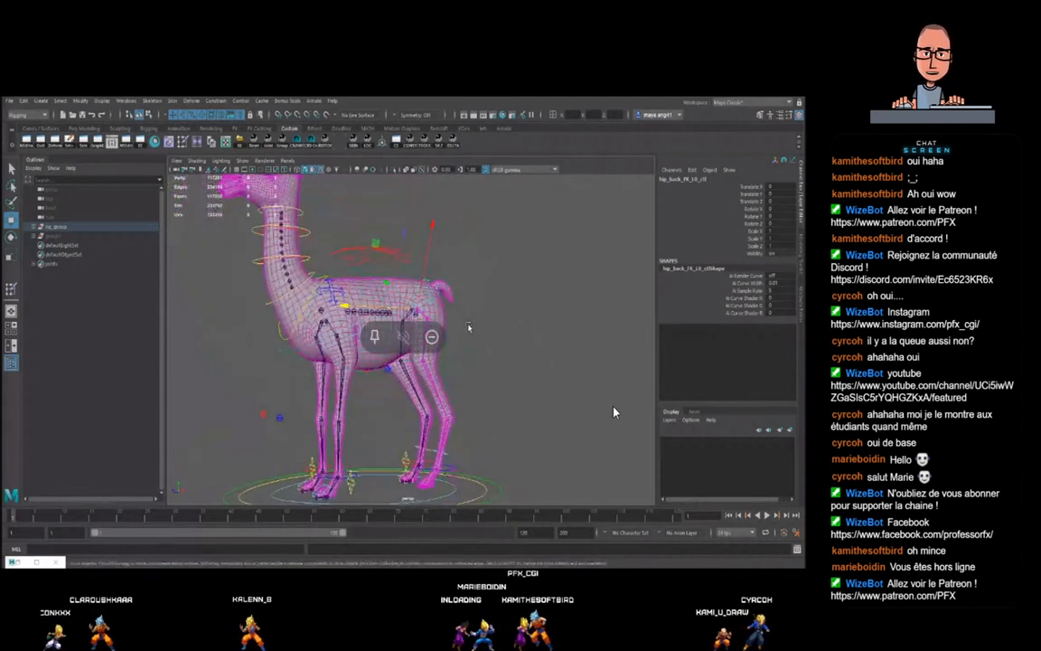
{"action": "scroll", "coordinate": [614, 461], "scroll_direction": "up", "scroll_amount": 5}
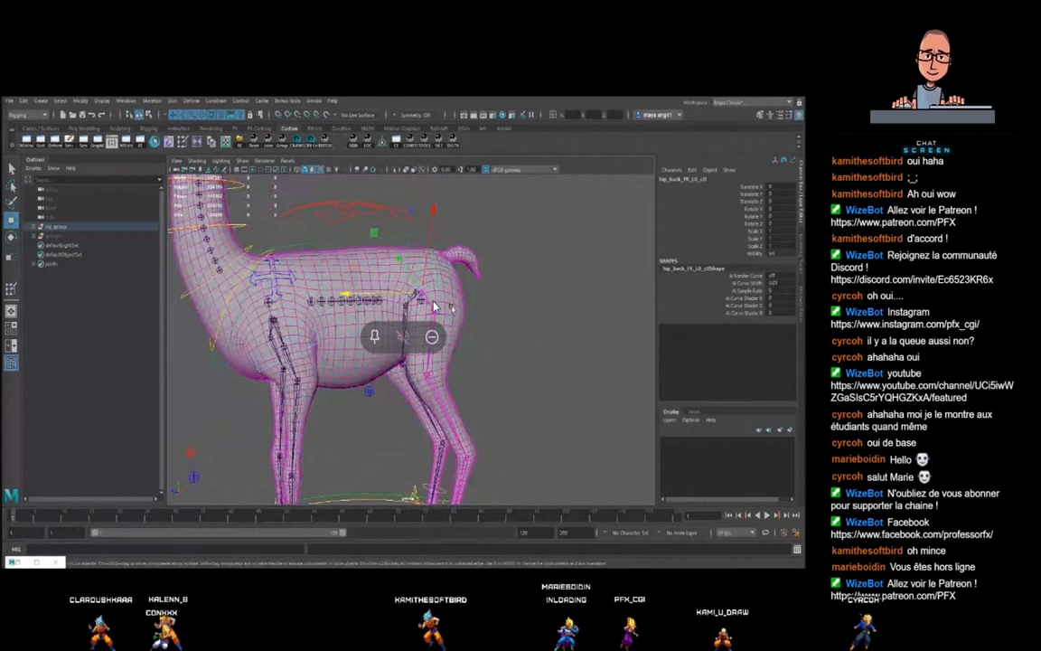
- Try moving the rear spine joint away from the pelvis, and undo the test move
{"action": "left_click_drag", "start_coordinate": [383, 306], "coordinate": [530, 357], "text": "alt"}
{"action": "left_click", "coordinate": [417, 314]}
{"action": "left_click", "coordinate": [418, 314]}
{"action": "key", "text": "w"}
{"action": "left_click_drag", "start_coordinate": [418, 315], "coordinate": [499, 270]}
{"action": "key", "text": "ctrl+z"}
{"action": "right_click_drag", "start_coordinate": [513, 272], "coordinate": [532, 349], "text": "alt"}
{"action": "scroll", "coordinate": [531, 353], "scroll_direction": "down", "scroll_amount": 5}
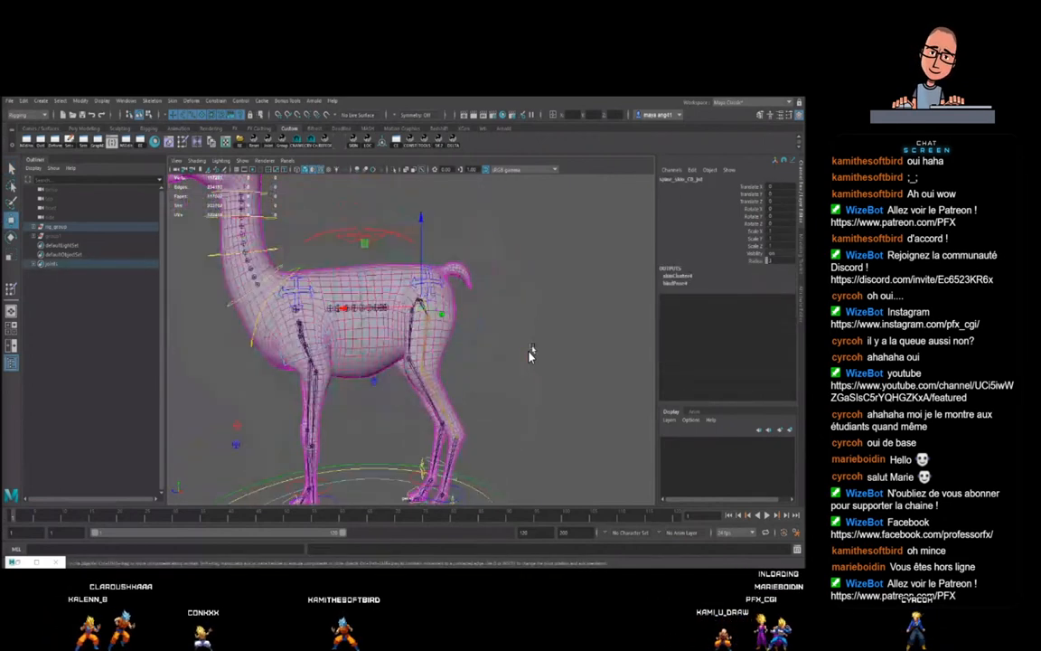
{"action": "key", "text": "ctrl+z"}
{"action": "key", "text": "ctrl+z"}
{"action": "key", "text": "ctrl+z"}
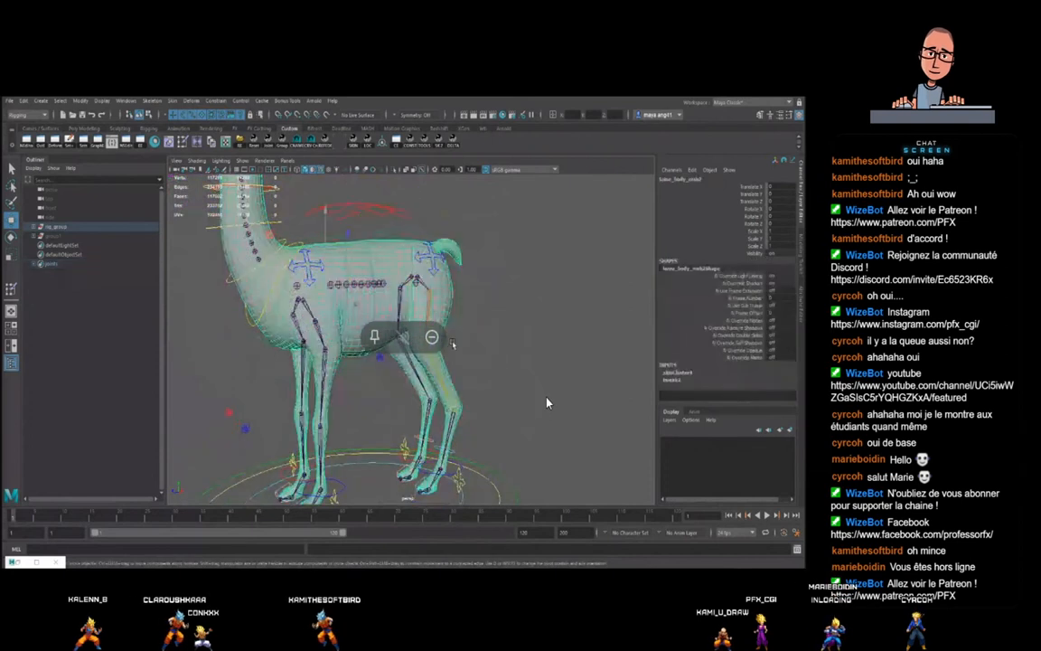
- Examine the placement of the left hind hip joint and the neighbouring rear spine joint from the side
{"action": "scroll", "coordinate": [542, 395], "scroll_direction": "up", "scroll_amount": 3}
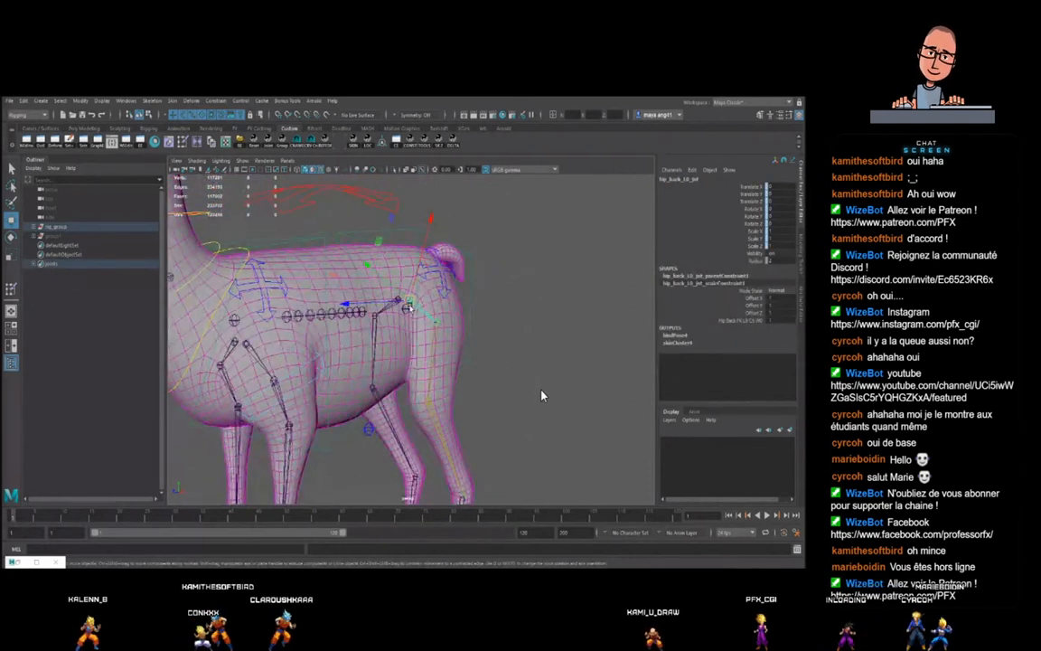
{"action": "scroll", "coordinate": [542, 395], "scroll_direction": "down", "scroll_amount": 3}
{"action": "scroll", "coordinate": [546, 395], "scroll_direction": "up", "scroll_amount": 3}
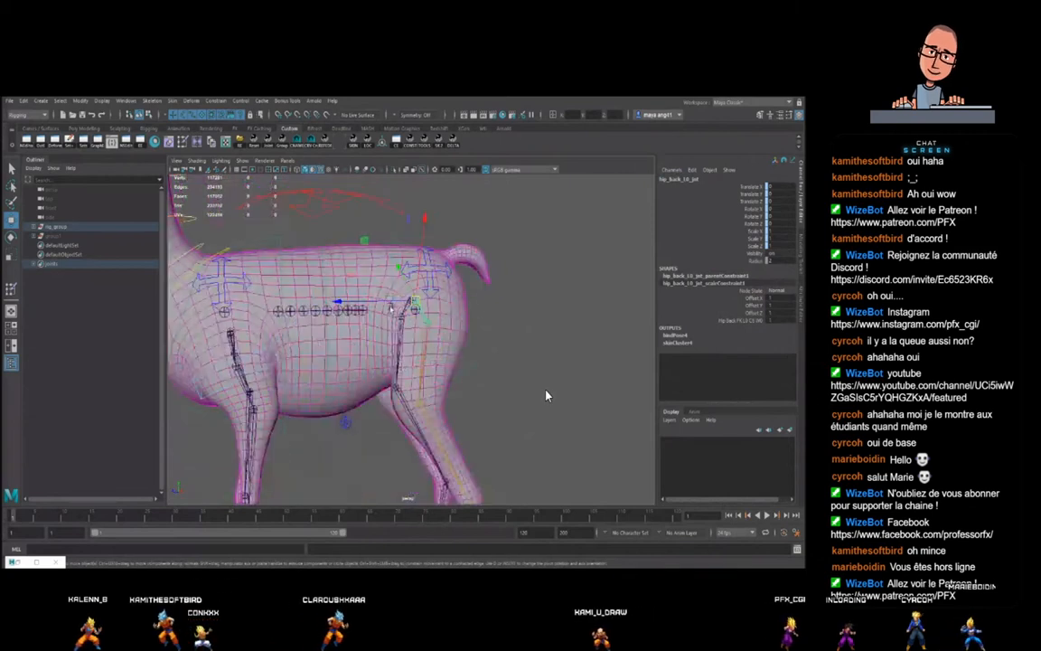
{"action": "left_click", "coordinate": [412, 311]}
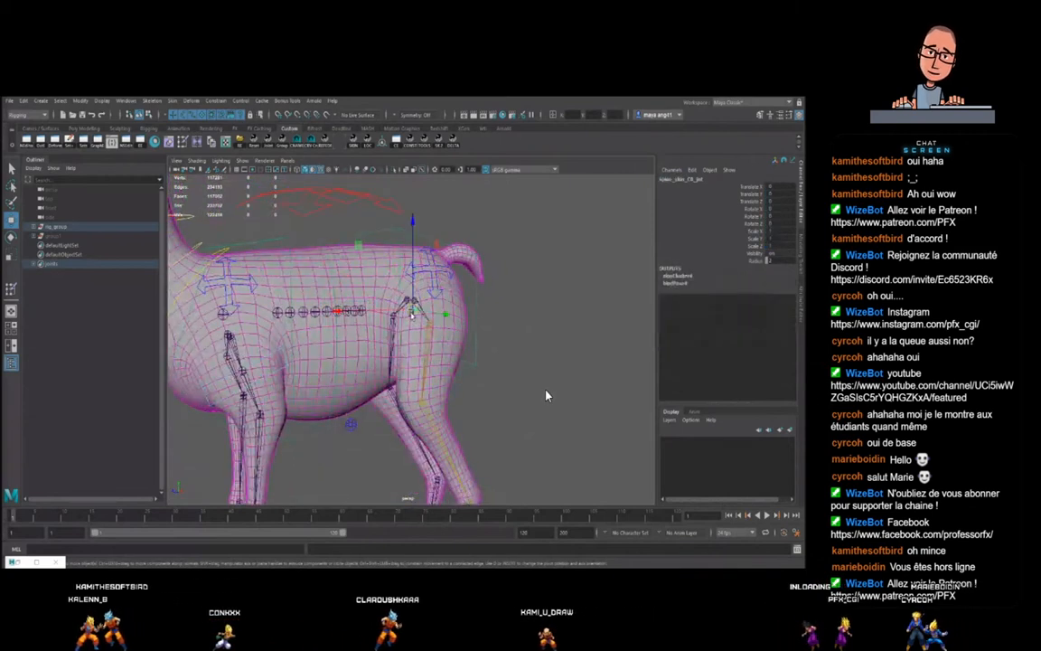
{"action": "scroll", "coordinate": [425, 357], "scroll_direction": "down", "scroll_amount": 4}
- Select the body mesh's lower left hind leg in vertex mode and grow the selection three times
{"action": "left_click", "coordinate": [447, 405]}
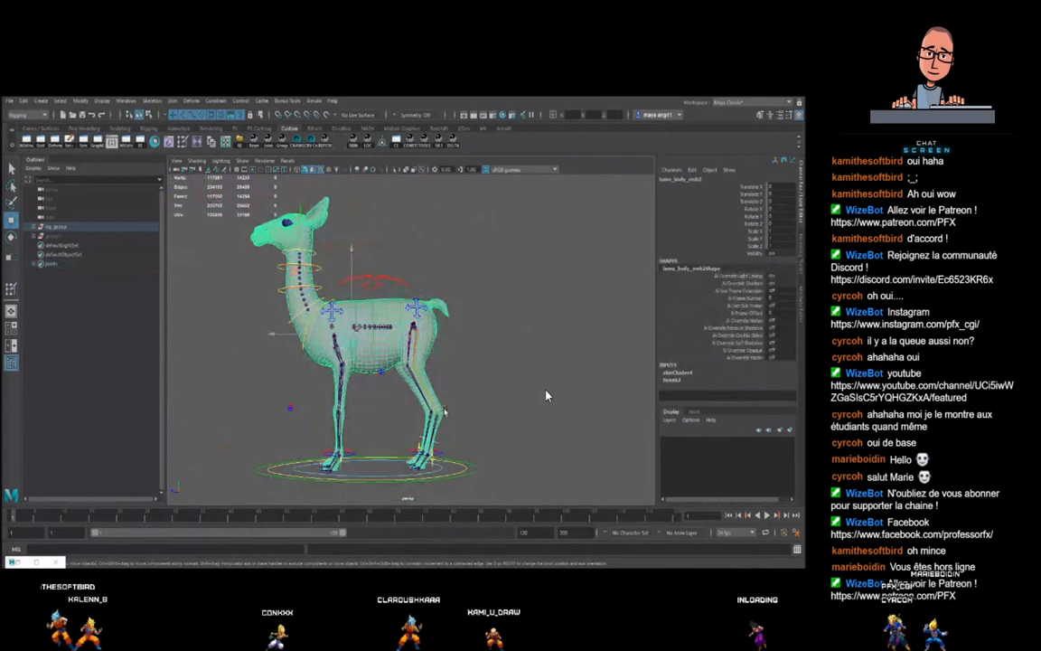
{"action": "key", "text": "F8"}
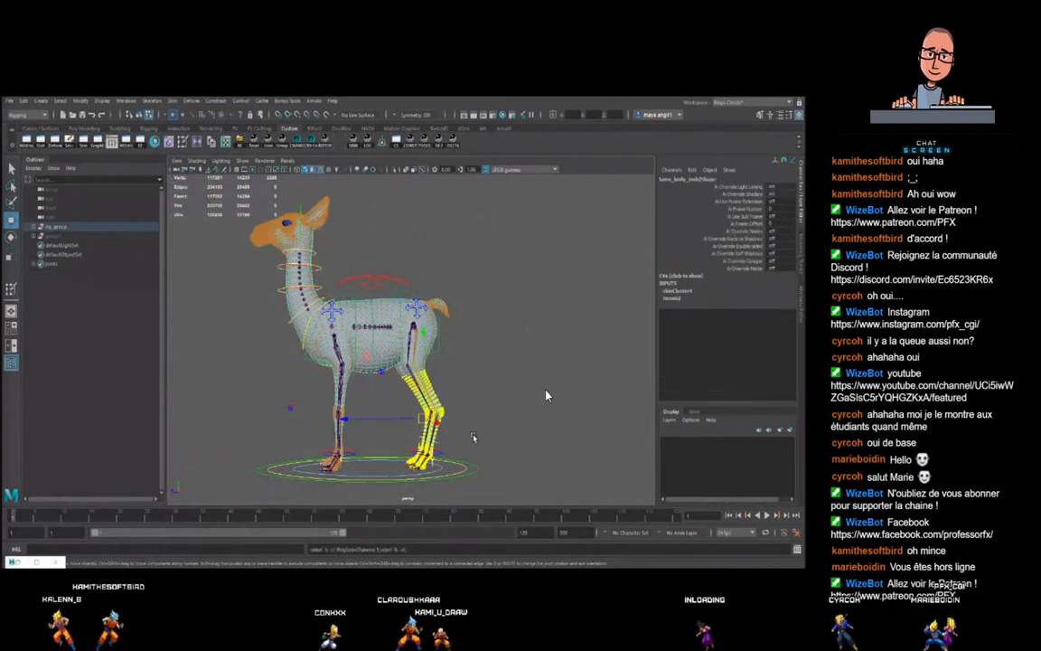
{"action": "left_click_drag", "start_coordinate": [479, 423], "coordinate": [508, 417], "text": "alt"}
{"action": "middle_click_drag", "start_coordinate": [509, 418], "coordinate": [506, 381], "text": "alt"}
{"action": "left_click_drag", "start_coordinate": [458, 445], "coordinate": [427, 410]}
{"action": "left_click_drag", "start_coordinate": [499, 405], "coordinate": [495, 397], "text": "alt"}
{"action": "key", "text": "shift+period"}
{"action": "key", "text": "shift+period"}
{"action": "key", "text": "shift+period"}
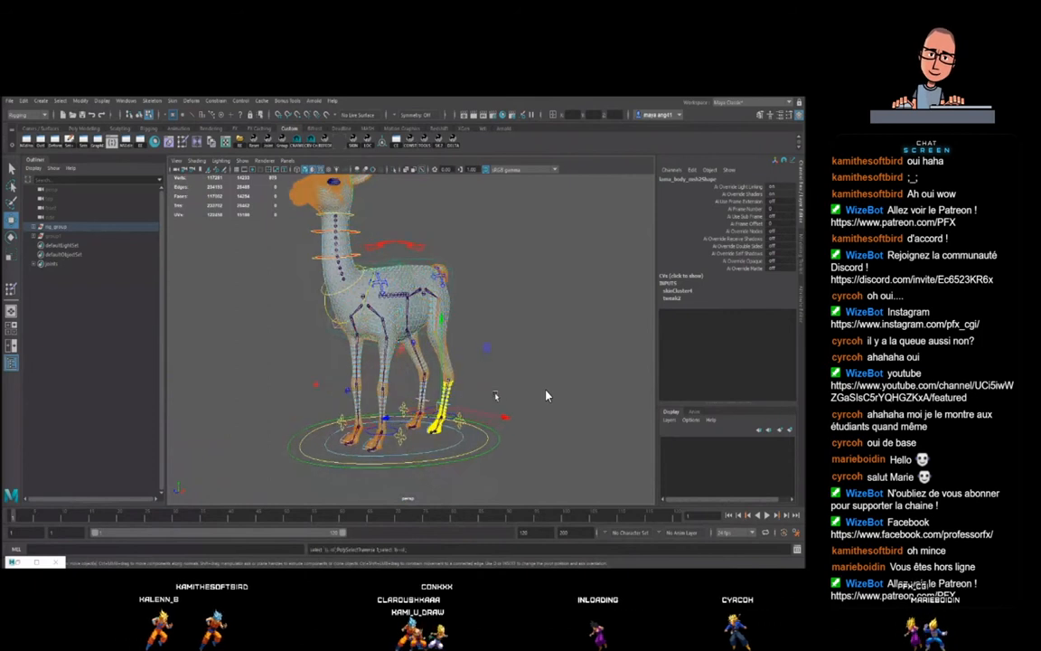
- Try adding more left hind leg vertices and growing the selection up the thigh, and clear the selection
{"action": "scroll", "coordinate": [495, 396], "scroll_direction": "up", "scroll_amount": 5}
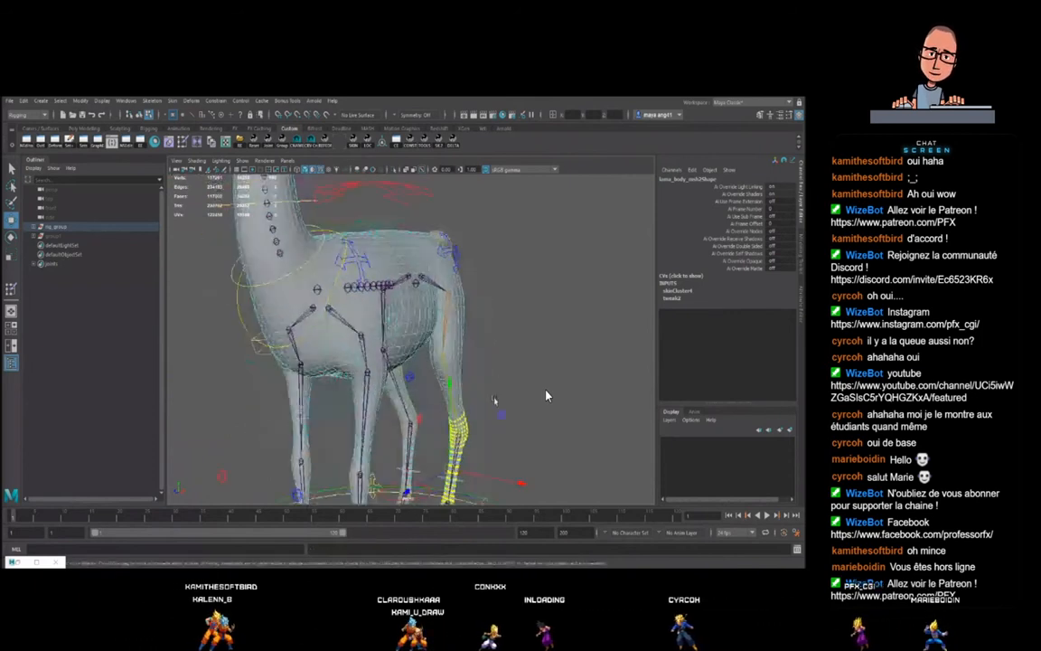
{"action": "left_click_drag", "start_coordinate": [493, 398], "coordinate": [497, 388], "text": "alt"}
{"action": "left_click_drag", "start_coordinate": [512, 450], "coordinate": [427, 369], "text": "ctrl+shift"}
{"action": "left_click_drag", "start_coordinate": [499, 402], "coordinate": [483, 400], "text": "alt"}
{"action": "key", "text": "shift+period"}
{"action": "key", "text": "shift+period"}
{"action": "key", "text": "shift+period"}
{"action": "key", "text": "shift+period"}
{"action": "key", "text": "shift+period"}
{"action": "key", "text": "shift+period"}
{"action": "mouse_move", "coordinate": [529, 359]}
{"action": "left_mouse_down", "text": "alt"}
{"action": "mouse_move", "coordinate": [538, 356]}
{"action": "mouse_move", "coordinate": [411, 361]}
{"action": "mouse_move", "coordinate": [588, 365]}
{"action": "mouse_move", "coordinate": [452, 361]}
{"action": "mouse_move", "coordinate": [522, 352]}
{"action": "left_mouse_up", "text": "alt"}
{"action": "left_click", "coordinate": [522, 352]}
{"action": "right_click_drag", "start_coordinate": [522, 352], "coordinate": [474, 379], "text": "alt"}
{"action": "left_click_drag", "start_coordinate": [475, 379], "coordinate": [479, 396], "text": "alt"}
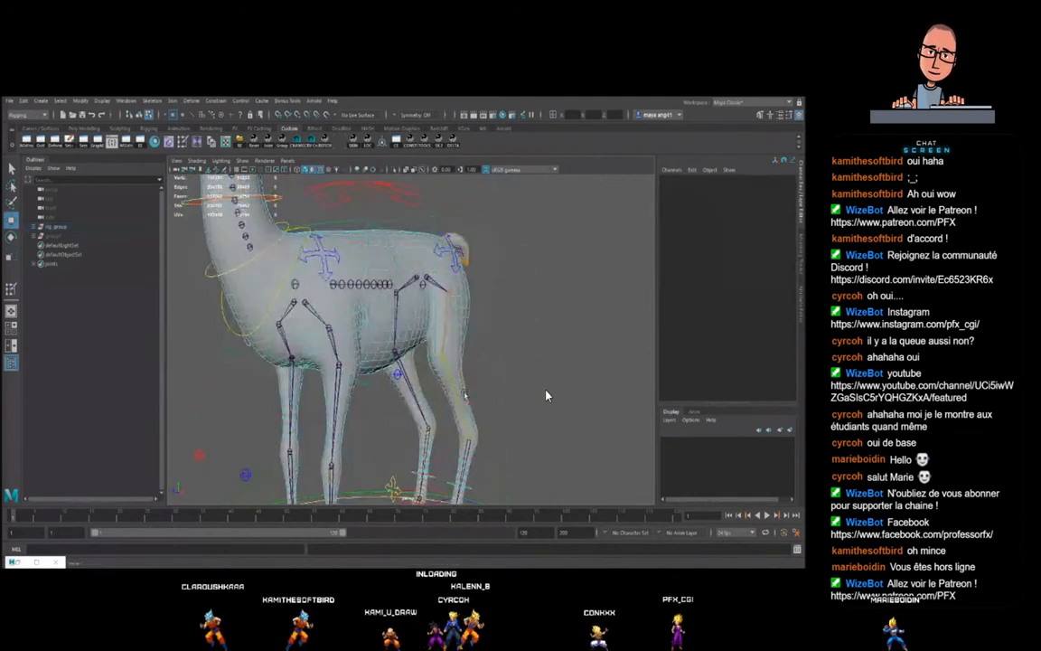
- Pick the left hip joint in object mode, and return to the body mesh's left hind leg vertex selection
{"action": "left_click_drag", "start_coordinate": [451, 304], "coordinate": [429, 277], "text": "alt"}
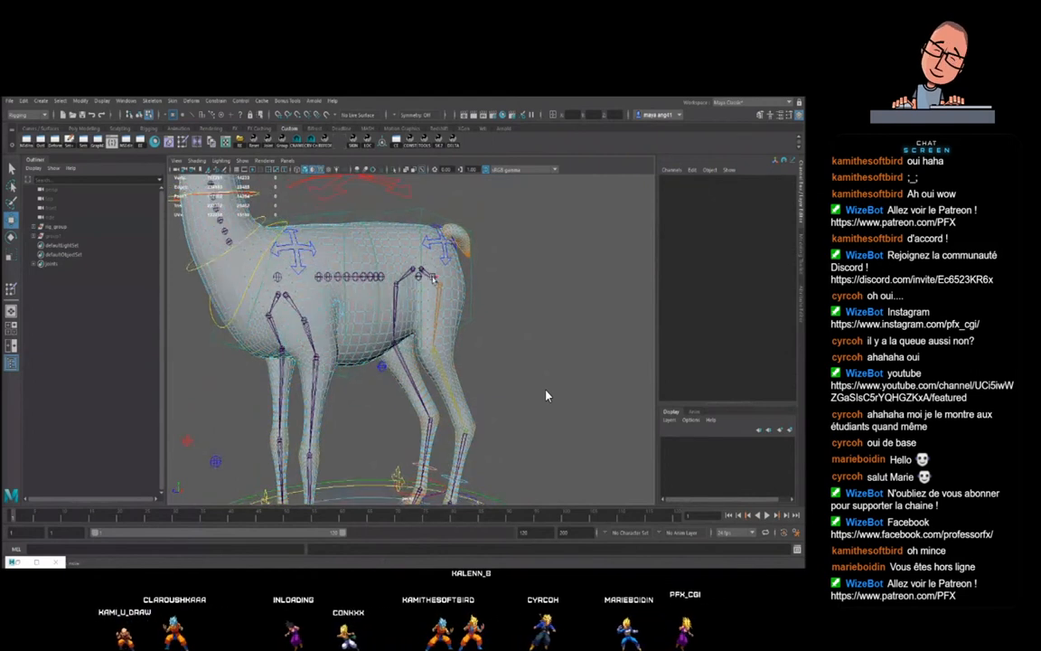
{"action": "key", "text": "F8"}
{"action": "left_click", "coordinate": [429, 277]}
{"action": "key", "text": "F8"}
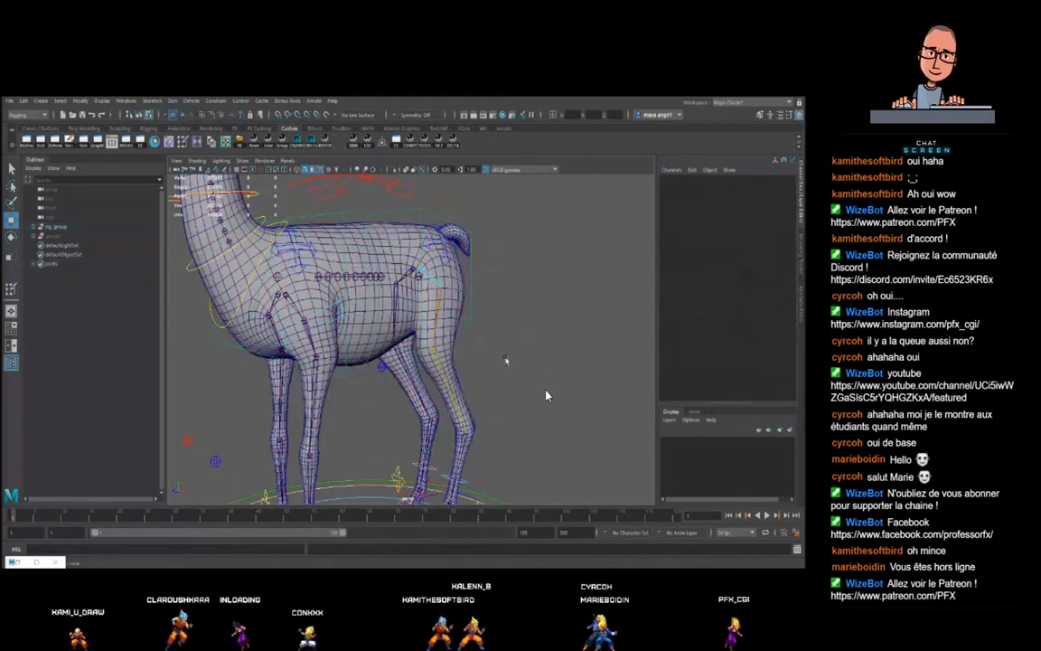
{"action": "right_click_drag", "start_coordinate": [507, 361], "coordinate": [452, 411], "text": "alt"}
{"action": "middle_click_drag", "start_coordinate": [451, 411], "coordinate": [443, 340], "text": "alt"}
{"action": "left_click_drag", "start_coordinate": [444, 340], "coordinate": [405, 276], "text": "alt"}
{"action": "key", "text": "F8"}
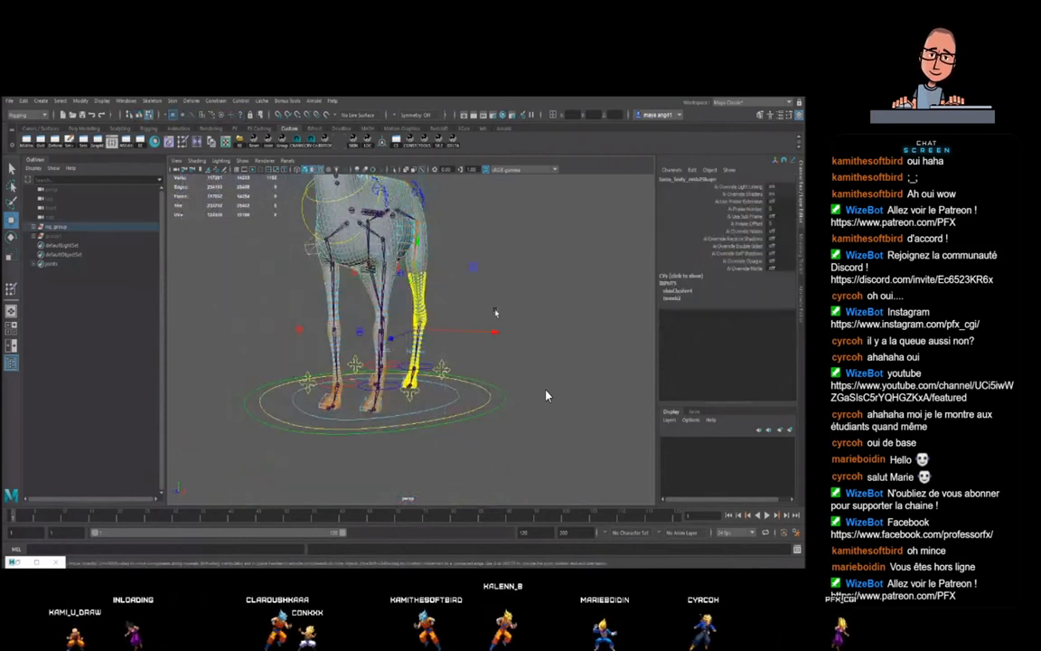
- Extend the body mesh's vertex selection from the lower left hind leg up to the thigh
{"action": "left_click_drag", "start_coordinate": [496, 312], "coordinate": [430, 309], "text": "alt"}
{"action": "right_click_drag", "start_coordinate": [429, 309], "coordinate": [467, 341], "text": "alt"}
{"action": "left_click_drag", "start_coordinate": [546, 395], "coordinate": [331, 340], "text": "alt"}
{"action": "left_click", "coordinate": [412, 345]}
{"action": "key", "text": "ctrl+z"}
{"action": "left_click_drag", "start_coordinate": [413, 348], "coordinate": [462, 327], "text": "alt"}
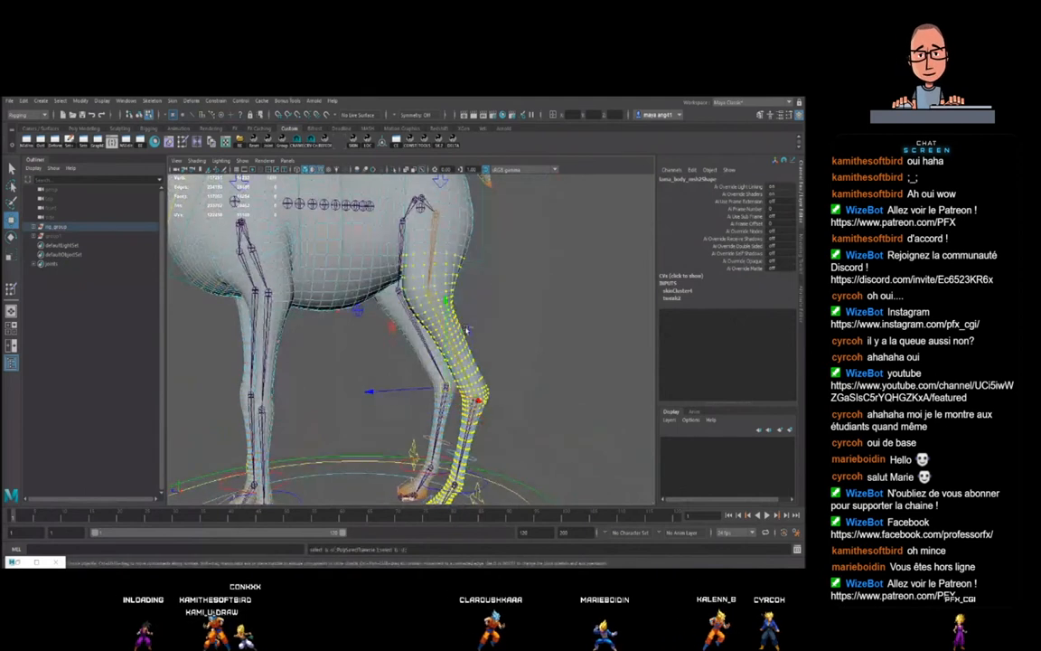
- Add the flank and rump vertices around the left hip joint to the hind leg selection
{"action": "scroll", "coordinate": [466, 329], "scroll_direction": "up", "scroll_amount": 3}
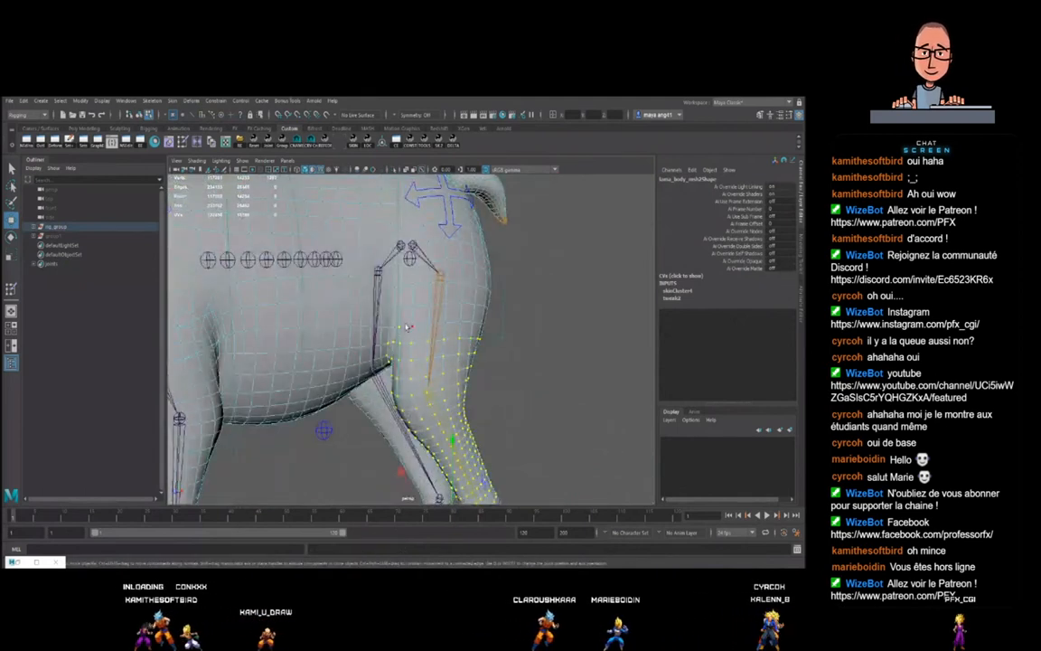
{"action": "key", "text": "q"}
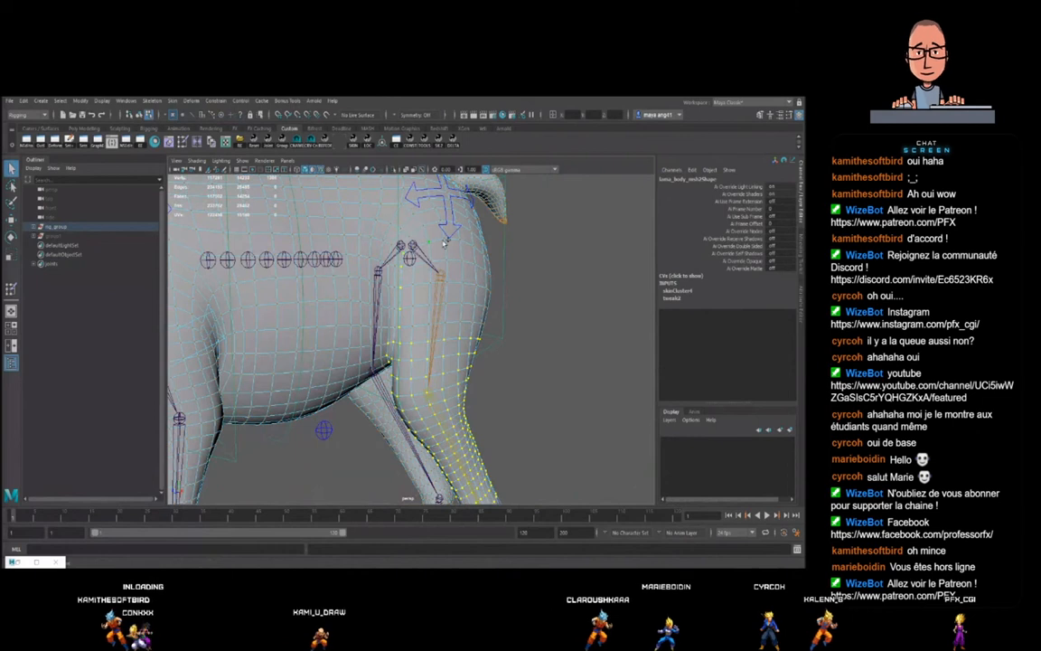
{"action": "left_click_drag", "start_coordinate": [499, 286], "coordinate": [456, 341], "text": "alt"}
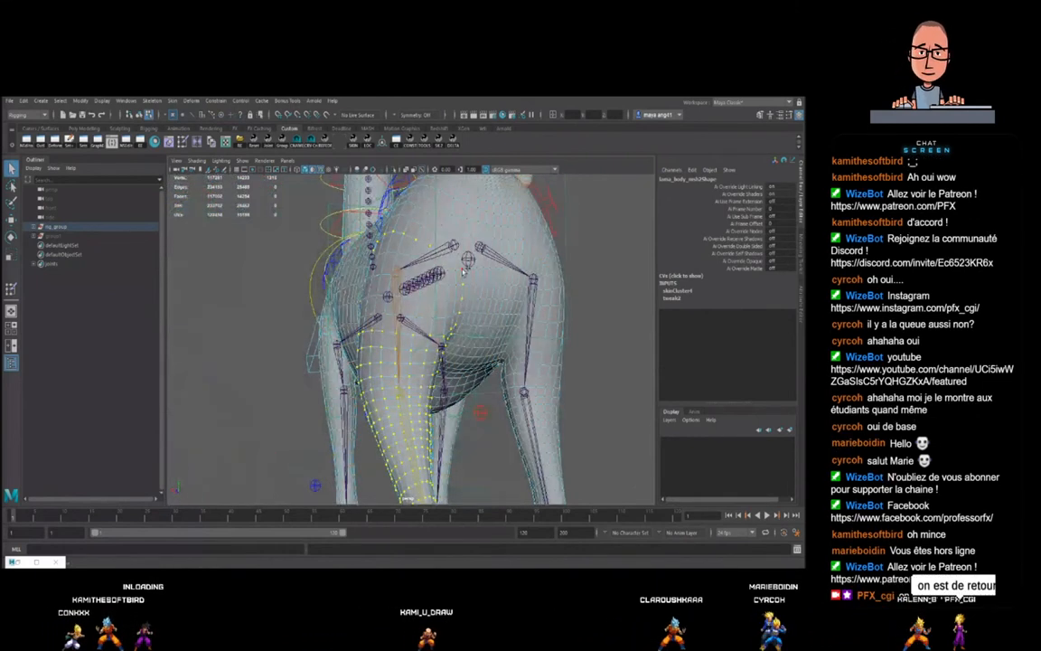
{"action": "left_click_drag", "start_coordinate": [420, 261], "coordinate": [467, 225], "text": "alt"}
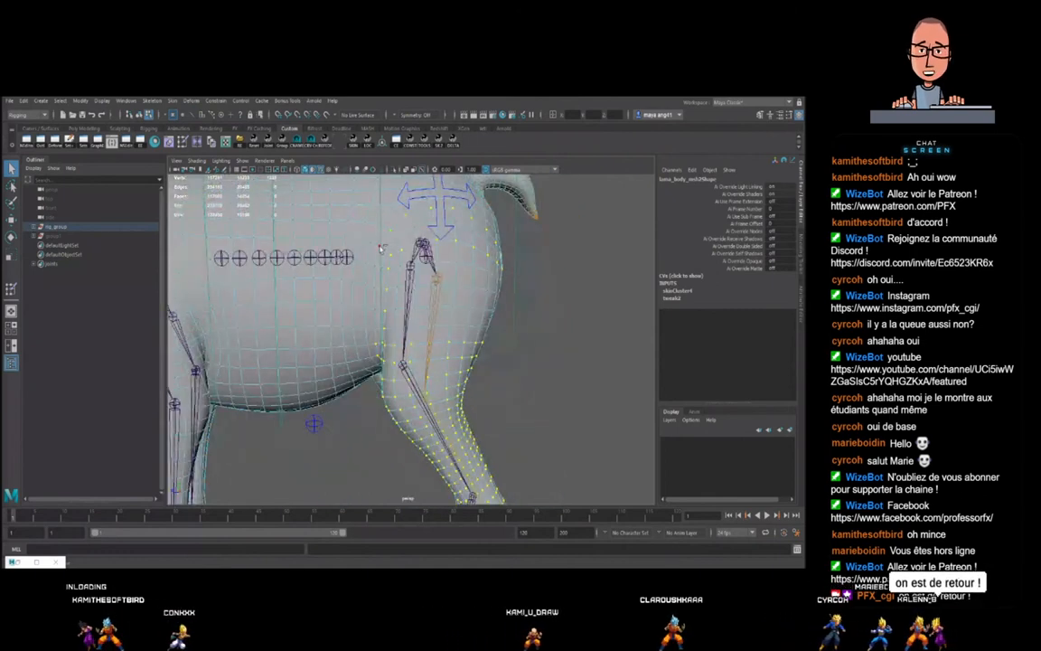
{"action": "left_click_drag", "start_coordinate": [396, 352], "coordinate": [459, 331], "text": "alt"}
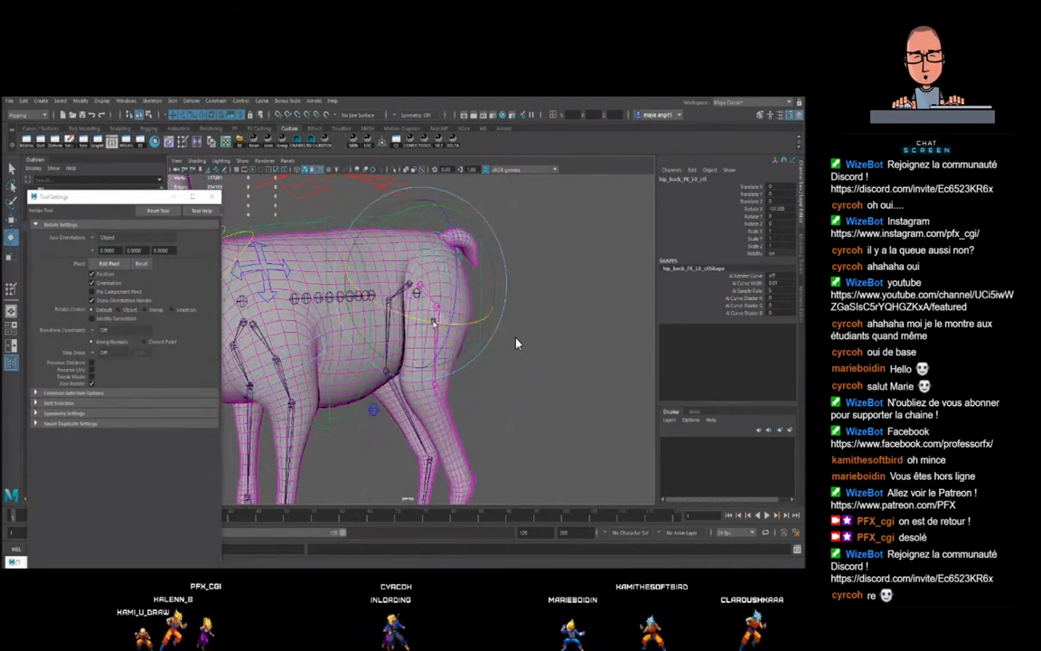
- Undo the left hind hip control's last rotation and try rotating it about Z to test the hip deformation
{"action": "key", "text": "ctrl+z"}
{"action": "left_click_drag", "start_coordinate": [439, 322], "coordinate": [469, 267]}
{"action": "key", "text": "q"}
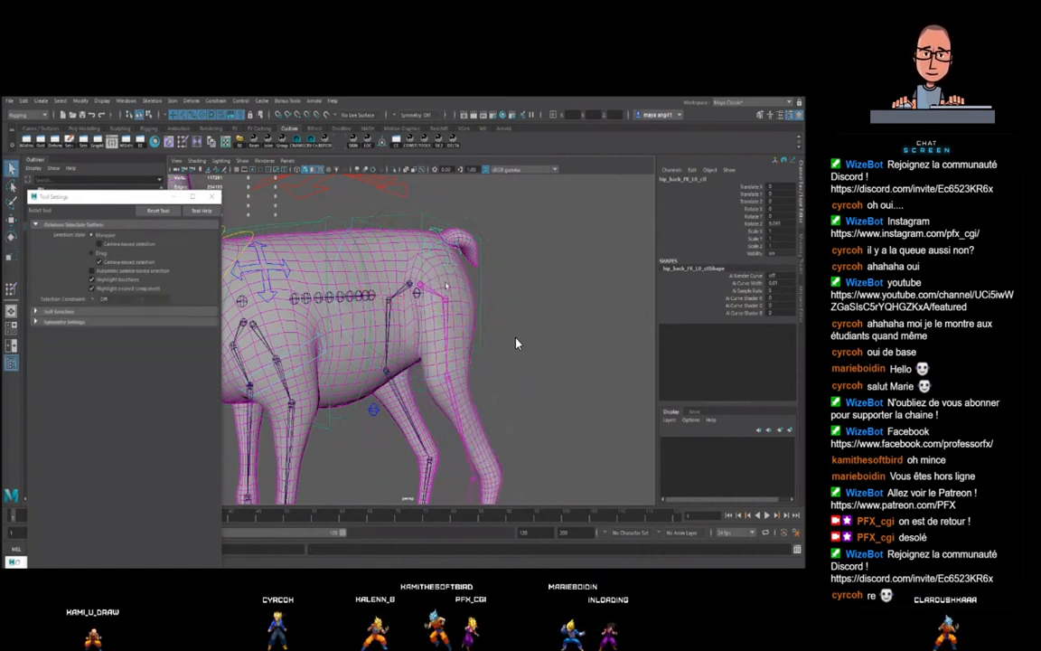
{"action": "left_click", "coordinate": [517, 343]}
{"action": "left_click", "coordinate": [454, 258]}
{"action": "scroll", "coordinate": [494, 358], "scroll_direction": "down", "scroll_amount": 5}
{"action": "left_click_drag", "start_coordinate": [495, 360], "coordinate": [430, 333], "text": "alt"}
{"action": "scroll", "coordinate": [429, 333], "scroll_direction": "up", "scroll_amount": 5}
{"action": "key", "text": "e"}
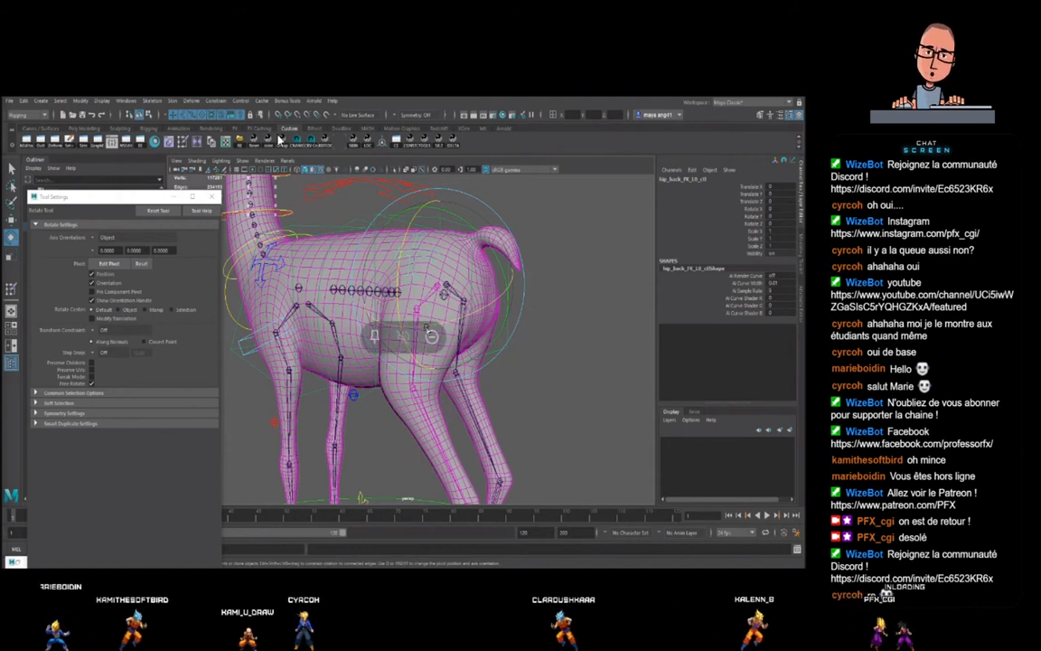
- Undo the hip control's test rotation and examine the mesh around the left hip and thigh up close
{"action": "left_click_drag", "start_coordinate": [400, 327], "coordinate": [464, 257], "text": "alt"}
{"action": "key", "text": "ctrl+z"}
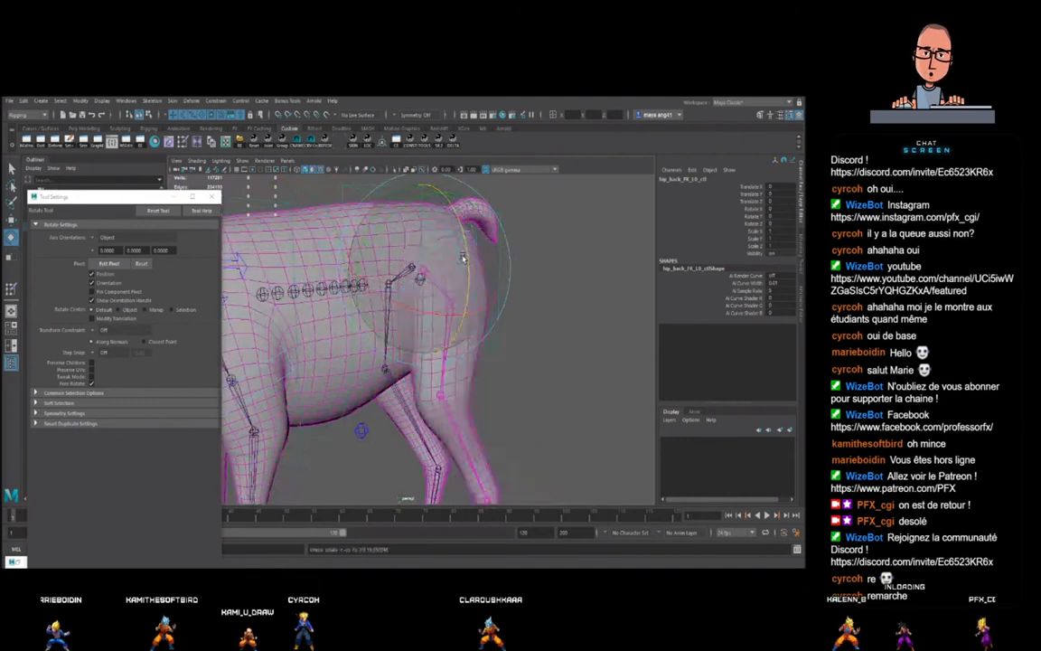
{"action": "mouse_move", "coordinate": [512, 279]}
{"action": "left_mouse_down", "text": "alt"}
{"action": "mouse_move", "coordinate": [523, 286]}
{"action": "mouse_move", "coordinate": [502, 290]}
{"action": "left_mouse_up", "text": "alt"}
{"action": "right_click_drag", "start_coordinate": [501, 290], "coordinate": [511, 291], "text": "alt"}
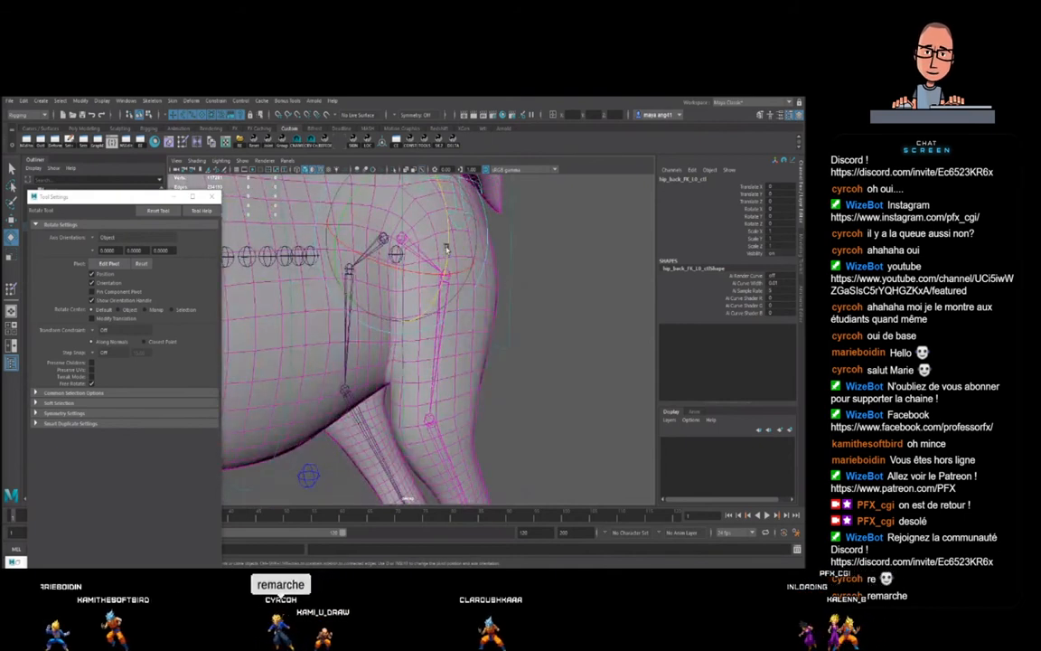
{"action": "right_click_drag", "start_coordinate": [446, 250], "coordinate": [464, 288], "text": "alt"}
{"action": "left_click_drag", "start_coordinate": [465, 288], "coordinate": [443, 291], "text": "alt"}
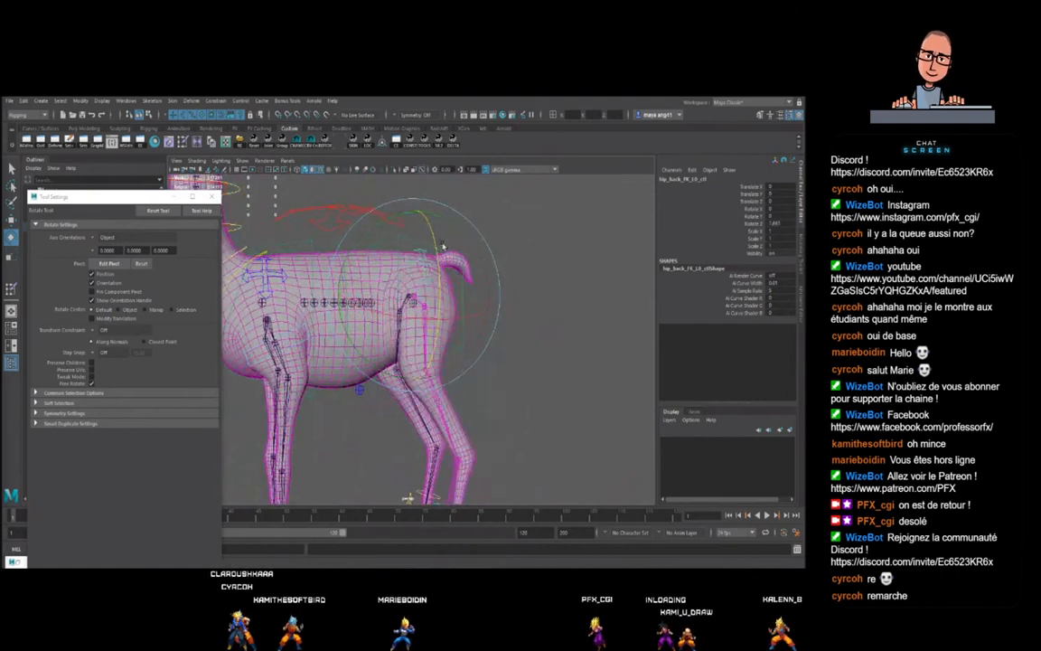
- Rotate the left hind hip control about Z and check the hip and thigh deformation from several angles
{"action": "left_click_drag", "start_coordinate": [496, 322], "coordinate": [387, 279], "text": "alt"}
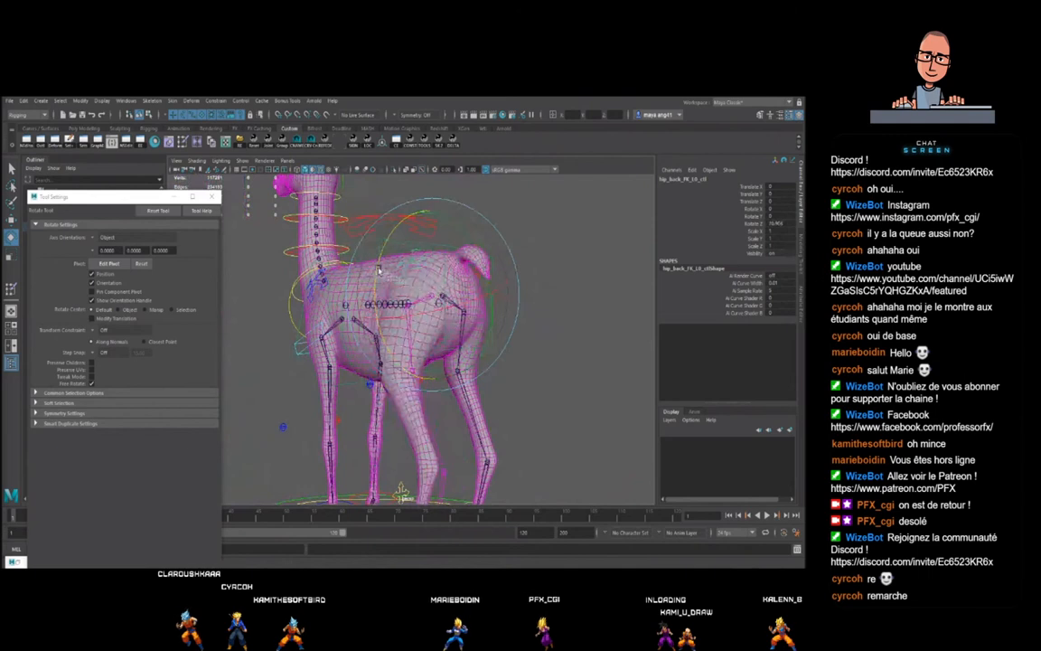
{"action": "scroll", "coordinate": [419, 307], "scroll_direction": "up", "scroll_amount": 3}
{"action": "left_click_drag", "start_coordinate": [420, 311], "coordinate": [371, 254], "text": "alt"}
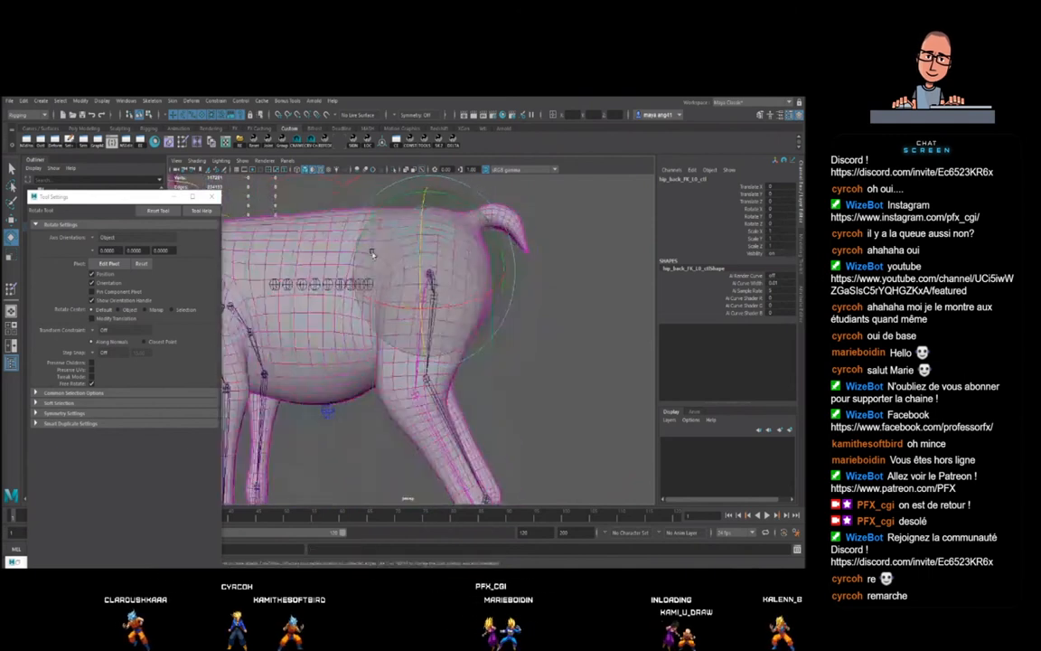
{"action": "scroll", "coordinate": [492, 329], "scroll_direction": "down", "scroll_amount": 4}
{"action": "left_click_drag", "start_coordinate": [504, 335], "coordinate": [448, 345], "text": "alt"}
{"action": "scroll", "coordinate": [446, 354], "scroll_direction": "up", "scroll_amount": 3}
{"action": "scroll", "coordinate": [448, 344], "scroll_direction": "up", "scroll_amount": 3}
{"action": "left_click_drag", "start_coordinate": [440, 291], "coordinate": [436, 254]}
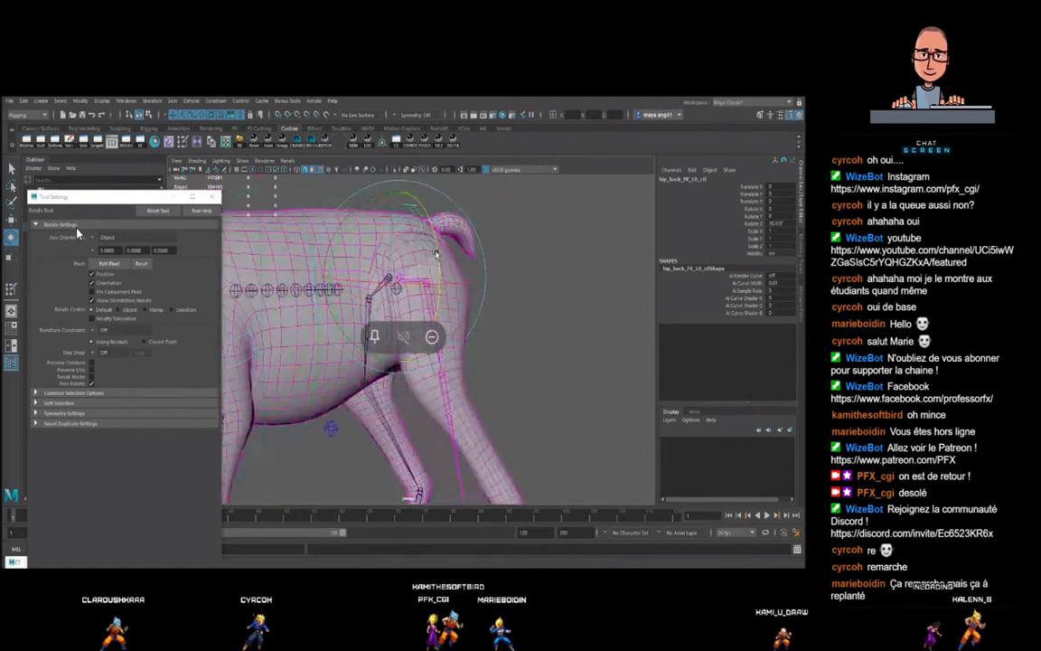
- Undo the left hind hip control's test rotation back to the hind leg vertex selection
{"action": "key", "text": "ctrl+z"}
{"action": "key", "text": "ctrl+z"}
{"action": "key", "text": "ctrl+z"}
{"action": "key", "text": "ctrl+z"}
{"action": "key", "text": "ctrl+z"}
{"action": "key", "text": "ctrl+z"}
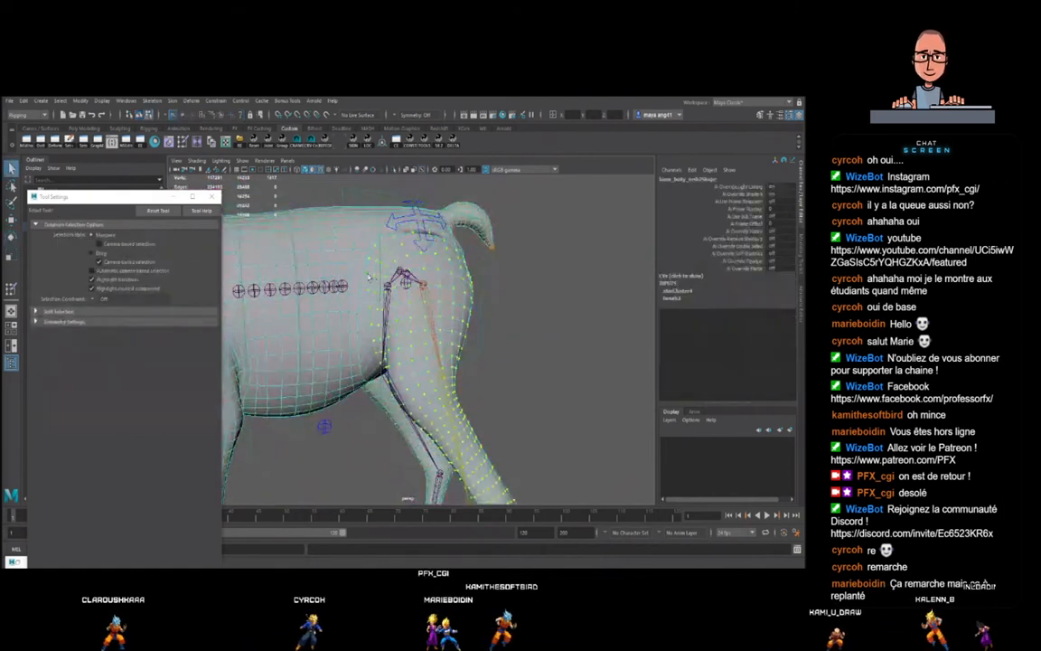
- Narrow the vertex selection to the boundary loop around the left thigh and check it in wireframe and shaded display
{"action": "scroll", "coordinate": [374, 271], "scroll_direction": "up", "scroll_amount": 5}
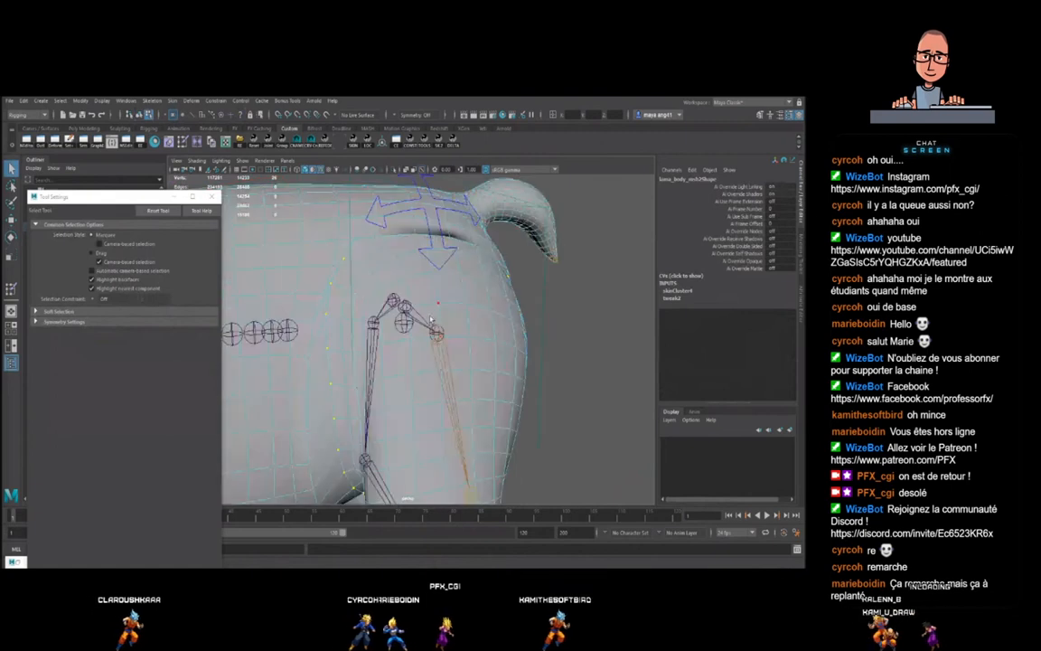
{"action": "key", "text": "4"}
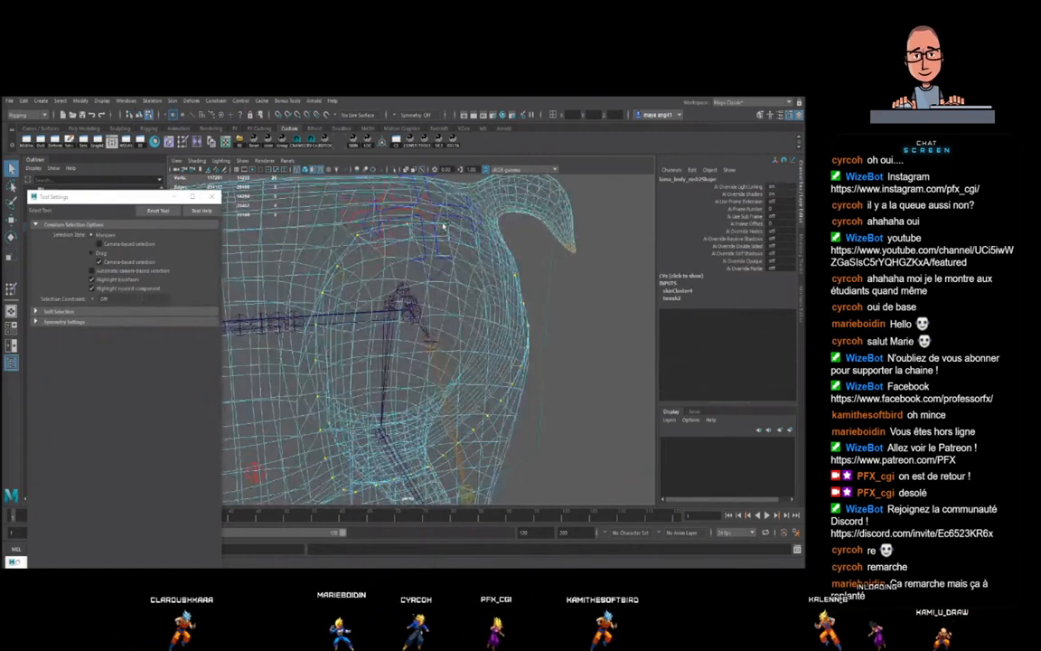
{"action": "scroll", "coordinate": [532, 345], "scroll_direction": "down", "scroll_amount": 4}
{"action": "mouse_move", "coordinate": [531, 345]}
{"action": "left_mouse_down", "text": "alt"}
{"action": "mouse_move", "coordinate": [478, 347]}
{"action": "mouse_move", "coordinate": [490, 373]}
{"action": "mouse_move", "coordinate": [511, 376]}
{"action": "left_mouse_up", "text": "alt"}
{"action": "key", "text": "5"}
{"action": "scroll", "coordinate": [478, 347], "scroll_direction": "down", "scroll_amount": 2}
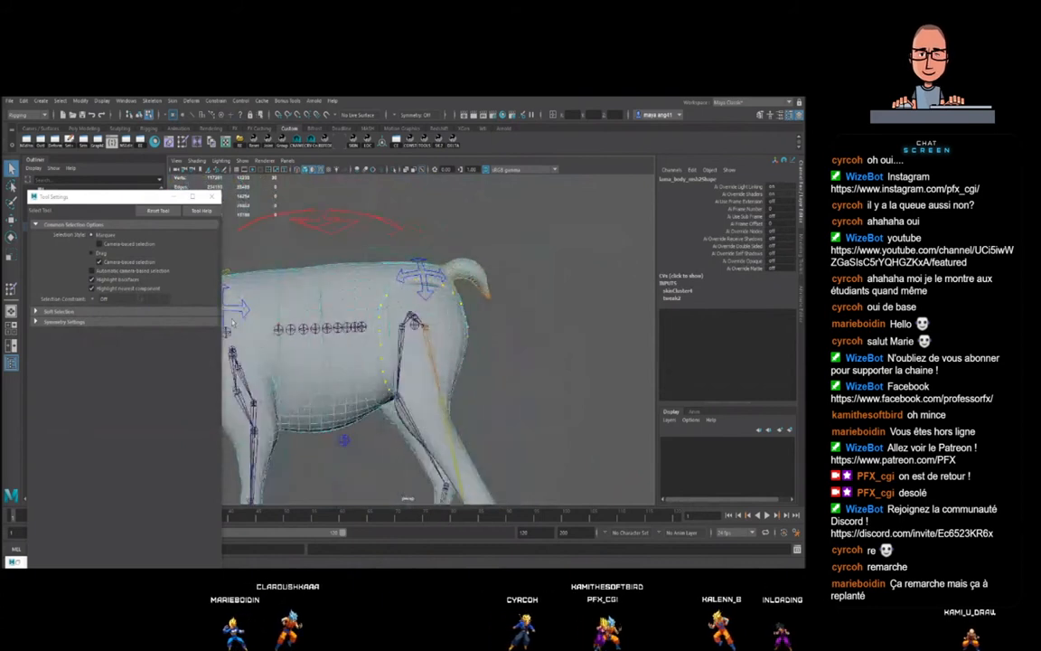
- Flood-smooth the left hind hip joint's skin weights along the thigh boundary with Paint Skin Weights, growing the vertex selection between passes
{"action": "left_click", "coordinate": [14, 290]}
{"action": "scroll", "coordinate": [94, 332], "scroll_direction": "down", "scroll_amount": 1}
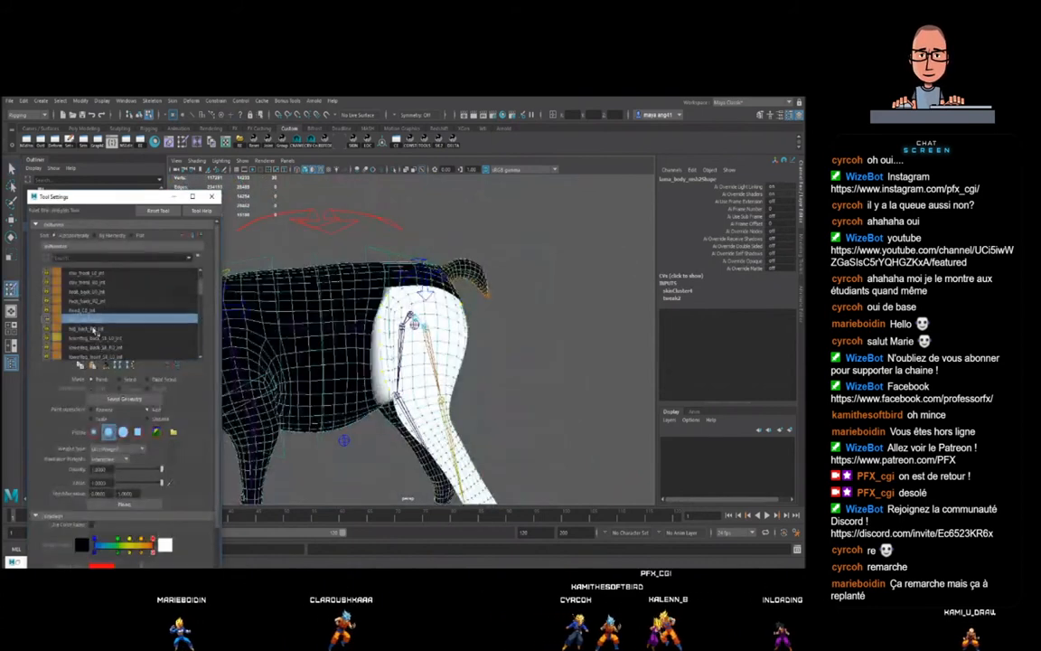
{"action": "left_click_drag", "start_coordinate": [365, 368], "coordinate": [387, 343], "text": "alt"}
{"action": "scroll", "coordinate": [361, 367], "scroll_direction": "up", "scroll_amount": 3}
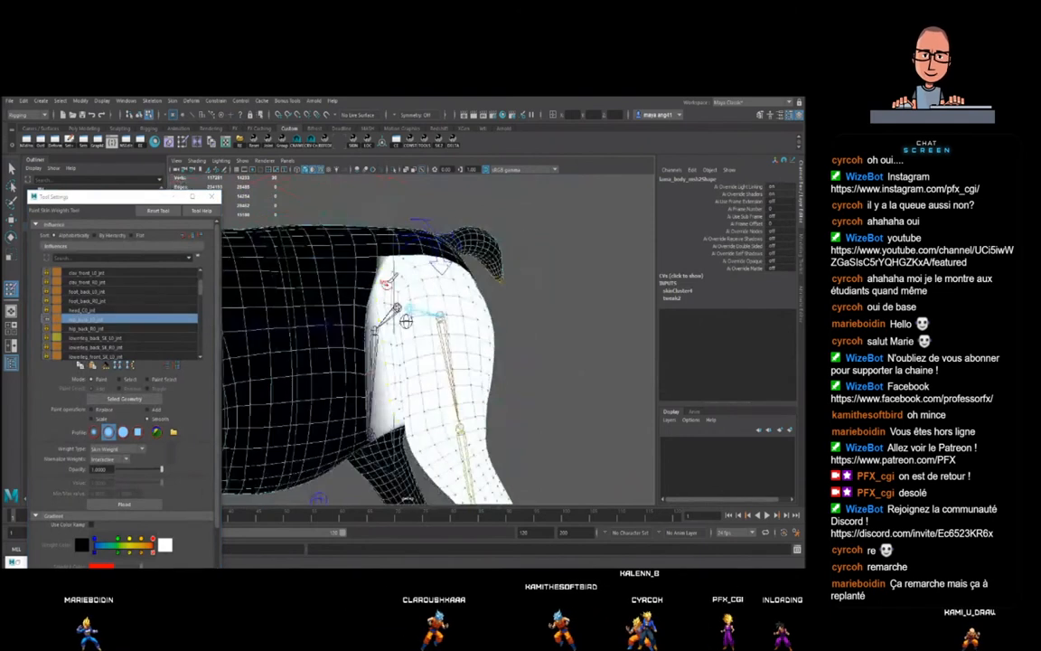
{"action": "left_click", "coordinate": [124, 504]}
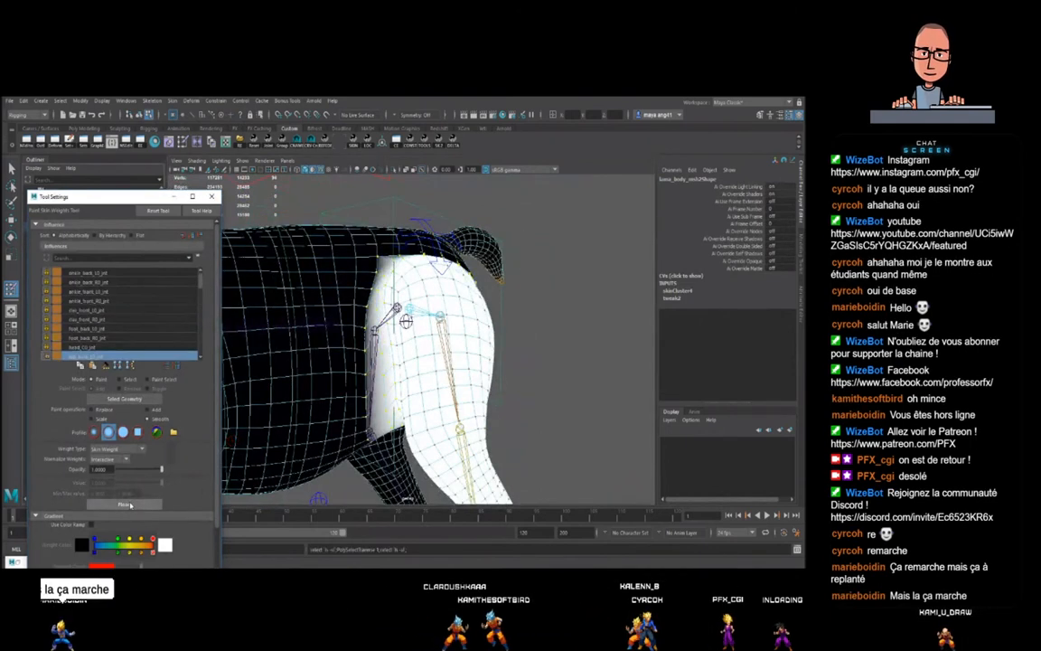
{"action": "left_click", "coordinate": [131, 505]}
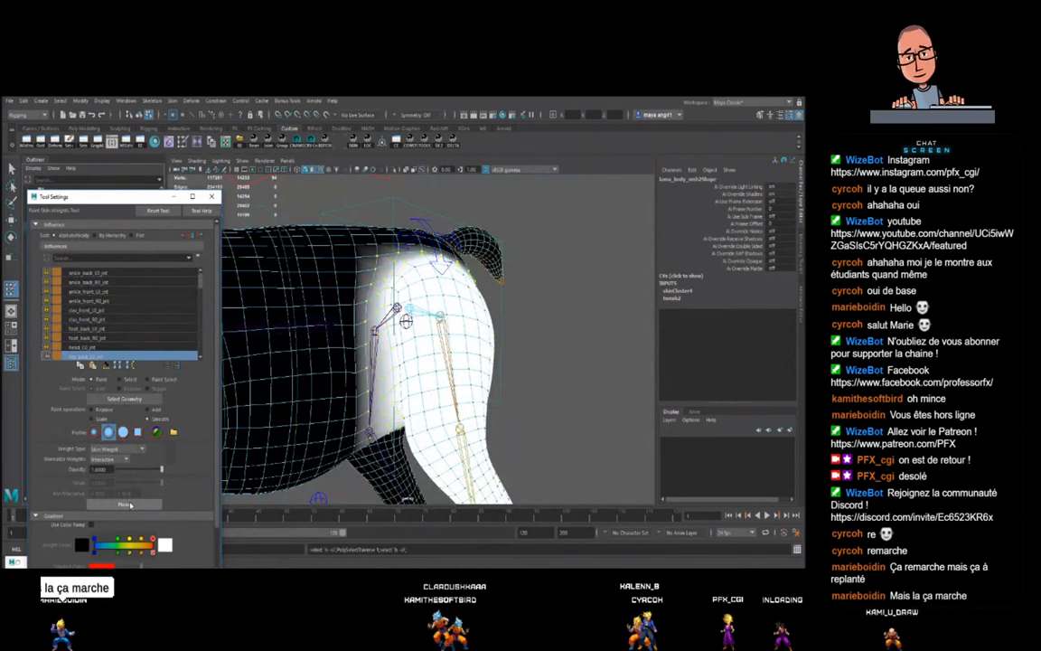
{"action": "left_click", "coordinate": [130, 506]}
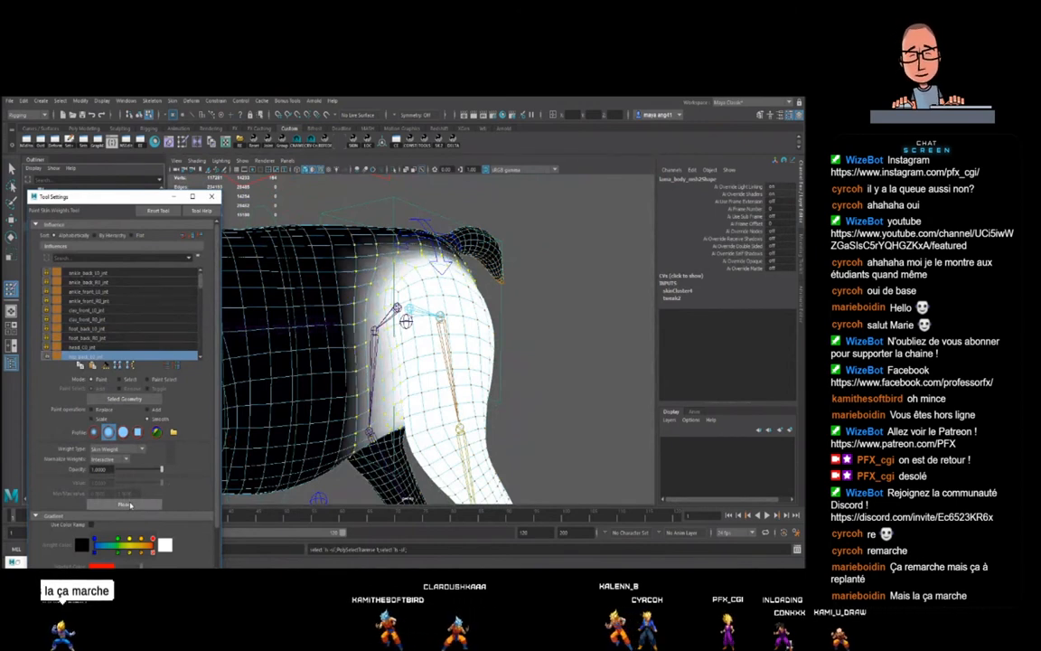
{"action": "left_click", "coordinate": [130, 505]}
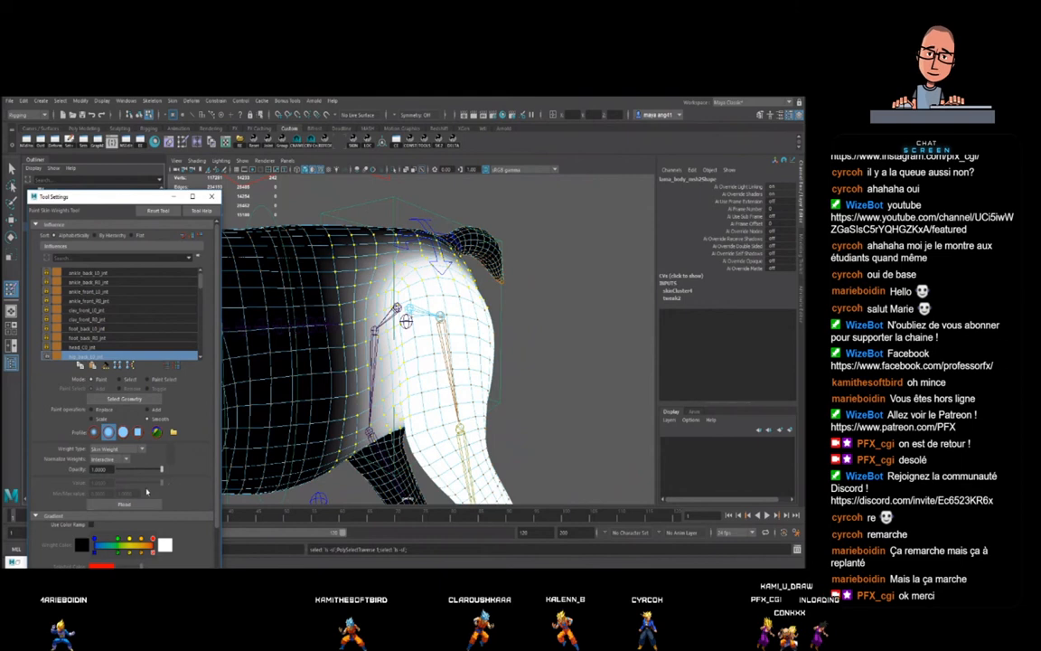
- Select the left hind hip control and set its Rotate Z to 0
{"action": "left_click_drag", "start_coordinate": [486, 305], "coordinate": [398, 312], "text": "alt"}
{"action": "right_click_drag", "start_coordinate": [398, 311], "coordinate": [374, 369], "text": "alt"}
{"action": "mouse_move", "coordinate": [374, 369]}
{"action": "left_mouse_down", "text": "alt"}
{"action": "mouse_move", "coordinate": [437, 326]}
{"action": "mouse_move", "coordinate": [483, 402]}
{"action": "mouse_move", "coordinate": [428, 334]}
{"action": "mouse_move", "coordinate": [364, 351]}
{"action": "mouse_move", "coordinate": [500, 314]}
{"action": "mouse_move", "coordinate": [447, 312]}
{"action": "left_mouse_up", "text": "alt"}
{"action": "key", "text": "q"}
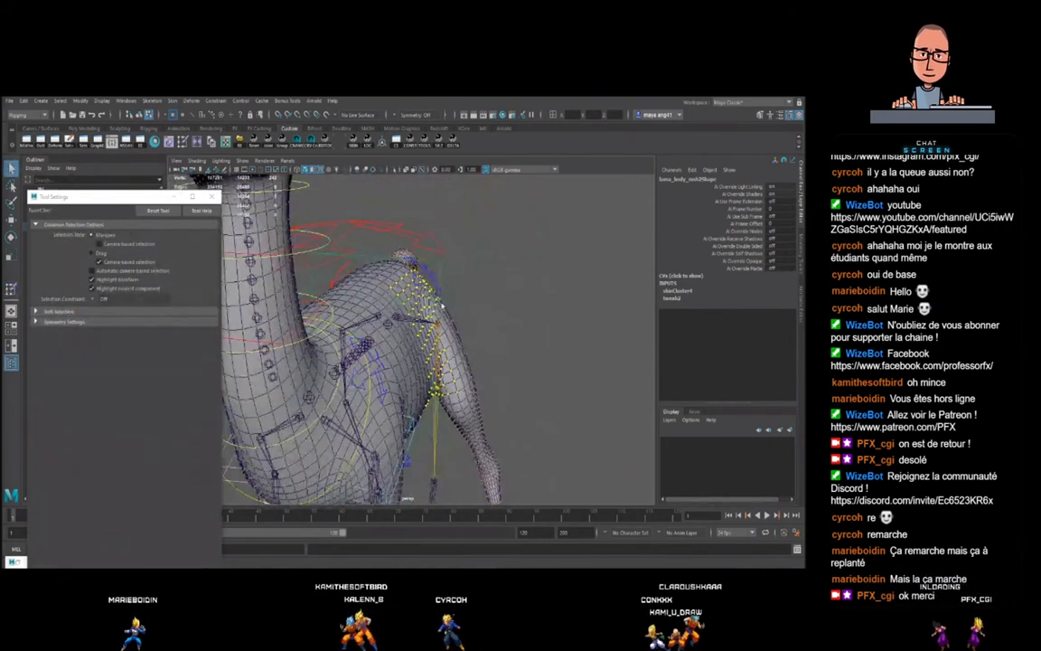
{"action": "left_click", "coordinate": [442, 307]}
{"action": "left_click", "coordinate": [774, 223]}
{"action": "type", "text": "0"}
{"action": "key", "text": "Return"}
- Try rotating the left hind hip control and examine the deformation of the rump near the tail base up close
{"action": "left_click_drag", "start_coordinate": [468, 308], "coordinate": [381, 305], "text": "alt"}
{"action": "scroll", "coordinate": [389, 304], "scroll_direction": "down", "scroll_amount": 5}
{"action": "key", "text": "e"}
{"action": "left_click_drag", "start_coordinate": [474, 303], "coordinate": [408, 322], "text": "alt"}
{"action": "scroll", "coordinate": [425, 322], "scroll_direction": "up", "scroll_amount": 3}
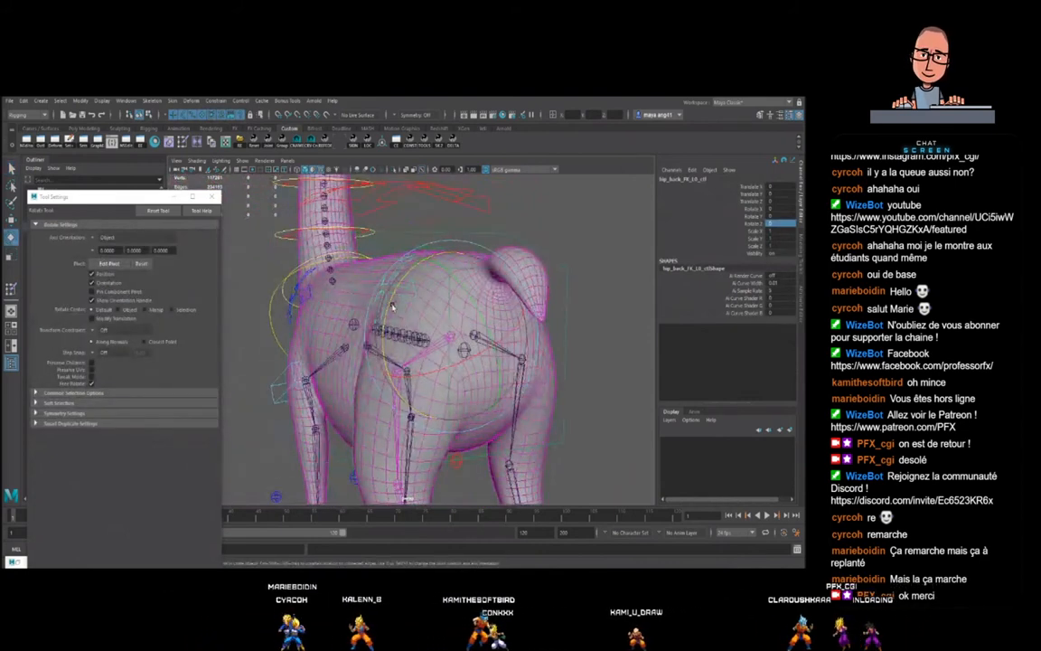
{"action": "left_click_drag", "start_coordinate": [395, 283], "coordinate": [452, 258]}
{"action": "scroll", "coordinate": [451, 303], "scroll_direction": "up", "scroll_amount": 3}
{"action": "scroll", "coordinate": [450, 299], "scroll_direction": "up", "scroll_amount": 2}
{"action": "key", "text": "q"}
{"action": "left_click", "coordinate": [422, 277]}
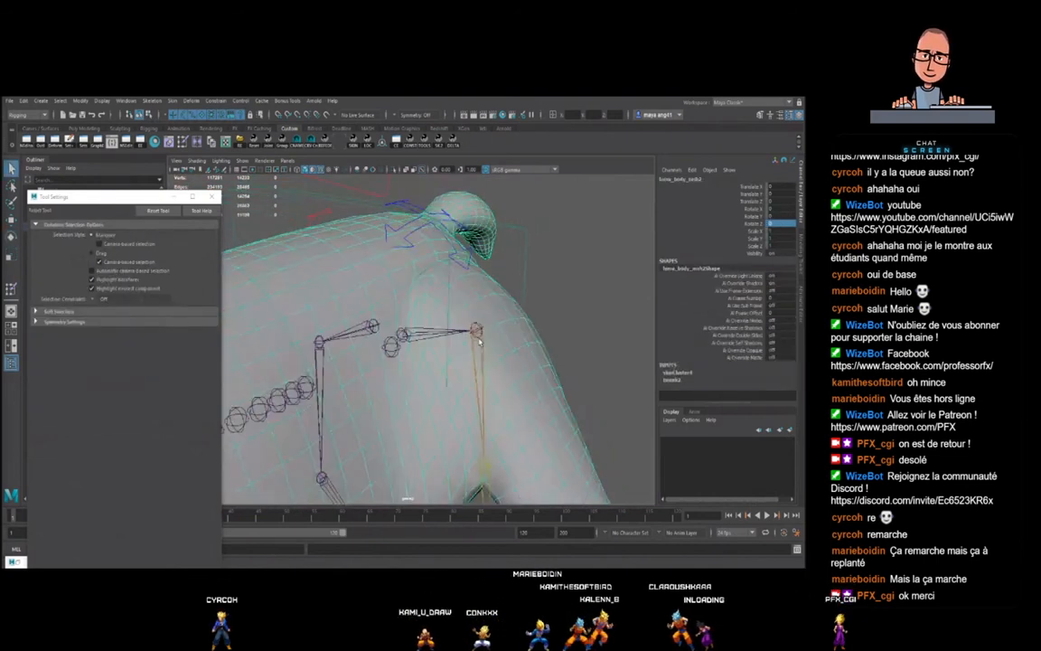
- Undo the last hip test, rotate the left hind hip control about X to about 29 degrees and check the rump from behind
{"action": "left_click", "coordinate": [454, 249]}
{"action": "scroll", "coordinate": [481, 346], "scroll_direction": "down", "scroll_amount": 4}
{"action": "left_click_drag", "start_coordinate": [481, 346], "coordinate": [445, 289], "text": "alt"}
{"action": "key", "text": "e"}
{"action": "left_click_drag", "start_coordinate": [455, 312], "coordinate": [387, 321], "text": "alt"}
{"action": "key", "text": "ctrl+z"}
{"action": "scroll", "coordinate": [408, 318], "scroll_direction": "down", "scroll_amount": 4}
{"action": "left_click_drag", "start_coordinate": [474, 388], "coordinate": [473, 288], "text": "alt"}
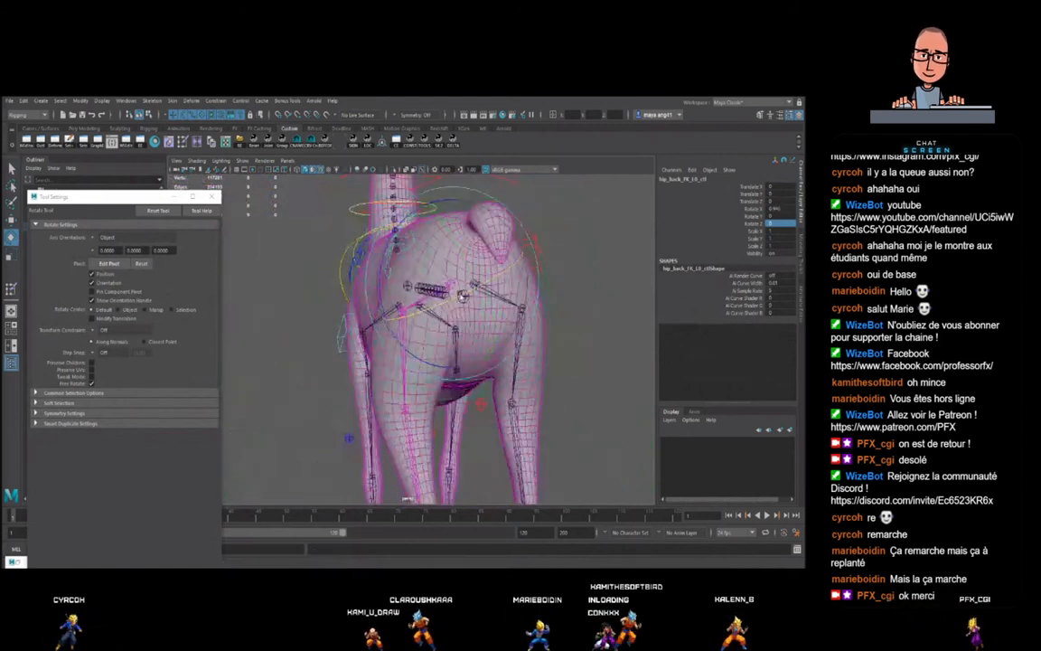
{"action": "scroll", "coordinate": [476, 286], "scroll_direction": "up", "scroll_amount": 2}
{"action": "key", "text": "q"}
{"action": "left_click_drag", "start_coordinate": [476, 328], "coordinate": [400, 253], "text": "alt"}
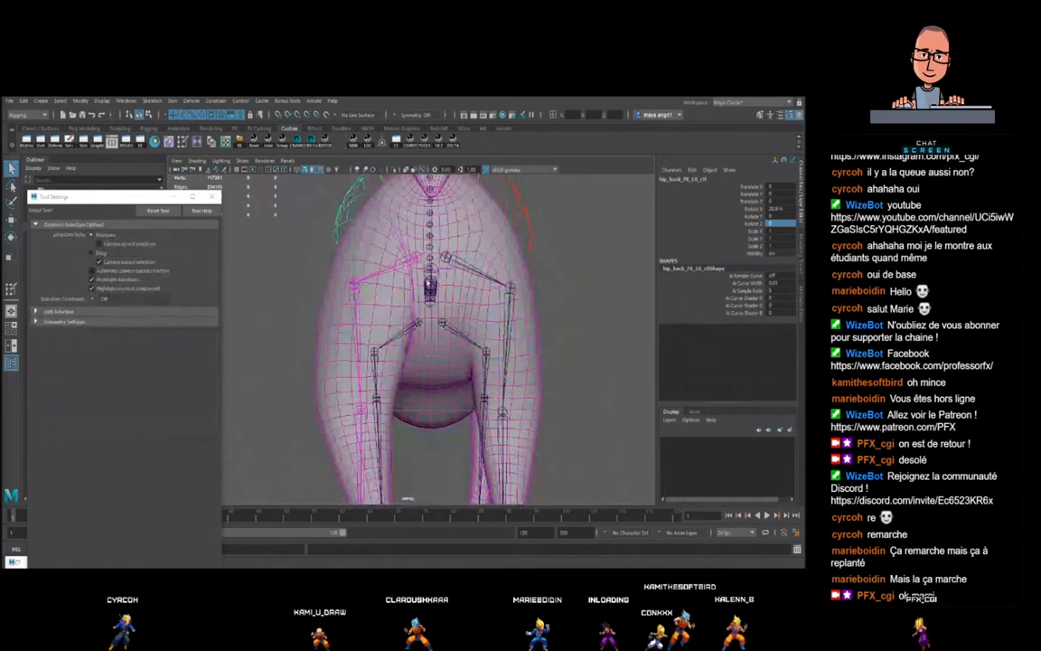
{"action": "left_click_drag", "start_coordinate": [334, 275], "coordinate": [392, 294], "text": "alt"}
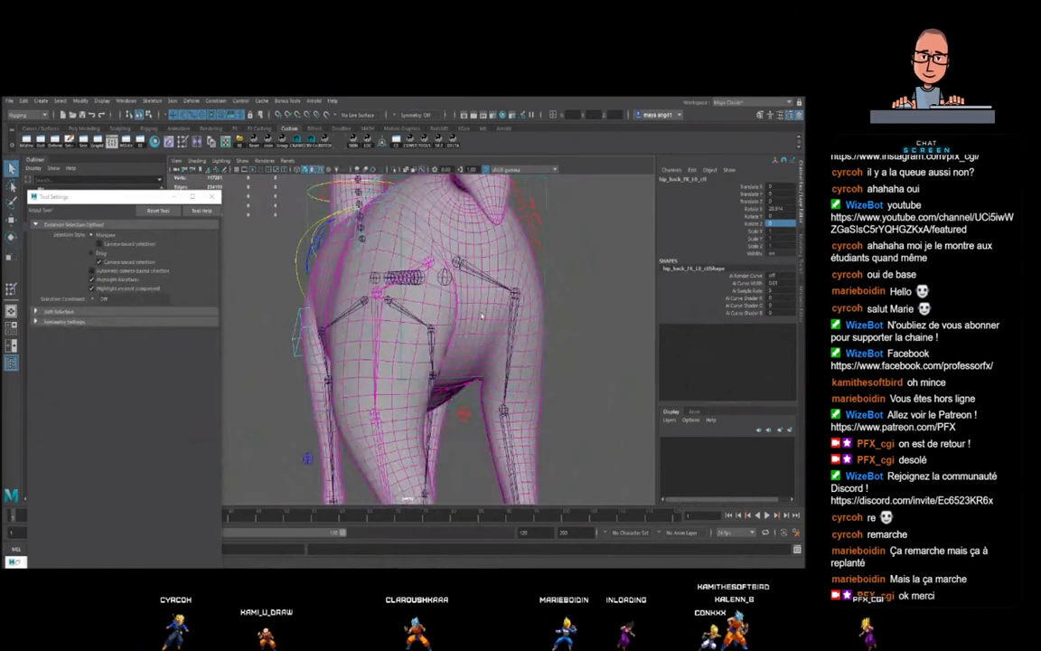
- Rotate the left hind hip control about Z to swing the hind leg and expose the hip deformation
{"action": "left_click_drag", "start_coordinate": [470, 339], "coordinate": [436, 215], "text": "alt"}
{"action": "key", "text": "e"}
{"action": "left_click_drag", "start_coordinate": [423, 309], "coordinate": [469, 293]}
{"action": "key", "text": "q"}
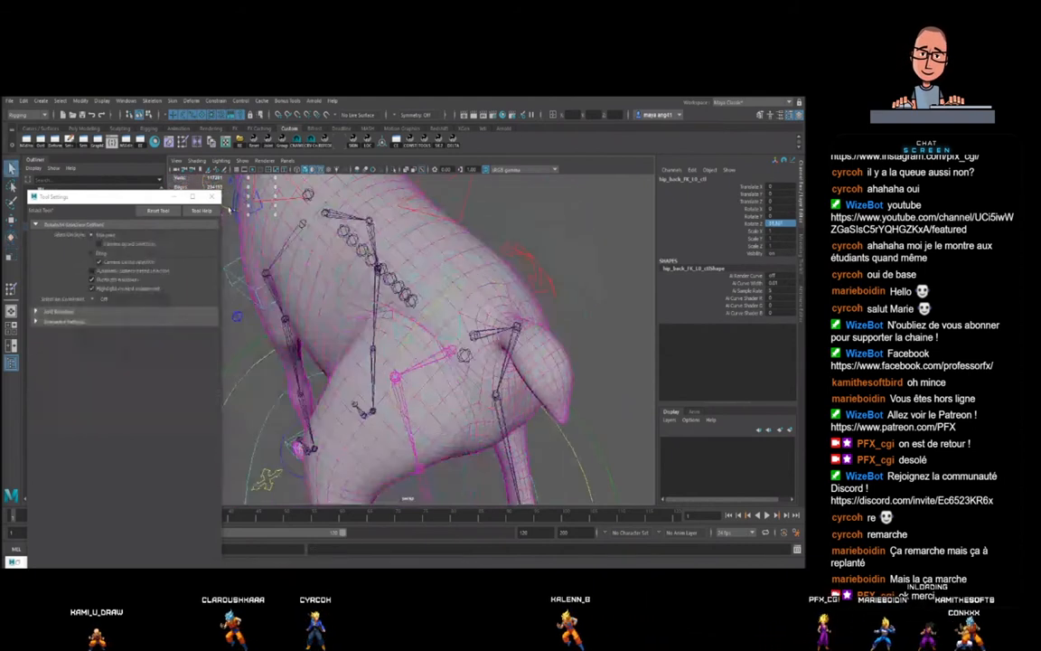
- Close the tool settings and select a body mesh vertex on the crease above the left hip
{"action": "left_click", "coordinate": [211, 197]}
{"action": "left_click_drag", "start_coordinate": [506, 345], "coordinate": [436, 325], "text": "alt"}
{"action": "scroll", "coordinate": [427, 271], "scroll_direction": "up", "scroll_amount": 3}
{"action": "middle_click_drag", "start_coordinate": [424, 263], "coordinate": [428, 316], "text": "alt"}
{"action": "left_click", "coordinate": [427, 315]}
{"action": "left_click_drag", "start_coordinate": [425, 314], "coordinate": [427, 310], "text": "alt"}
{"action": "right_click_drag", "start_coordinate": [426, 305], "coordinate": [395, 305]}
{"action": "left_click_drag", "start_coordinate": [477, 296], "coordinate": [424, 318], "text": "alt"}
- Open Skinning Tools and show the selected vertex's joint weights as sliders
{"action": "left_click", "coordinate": [438, 141]}
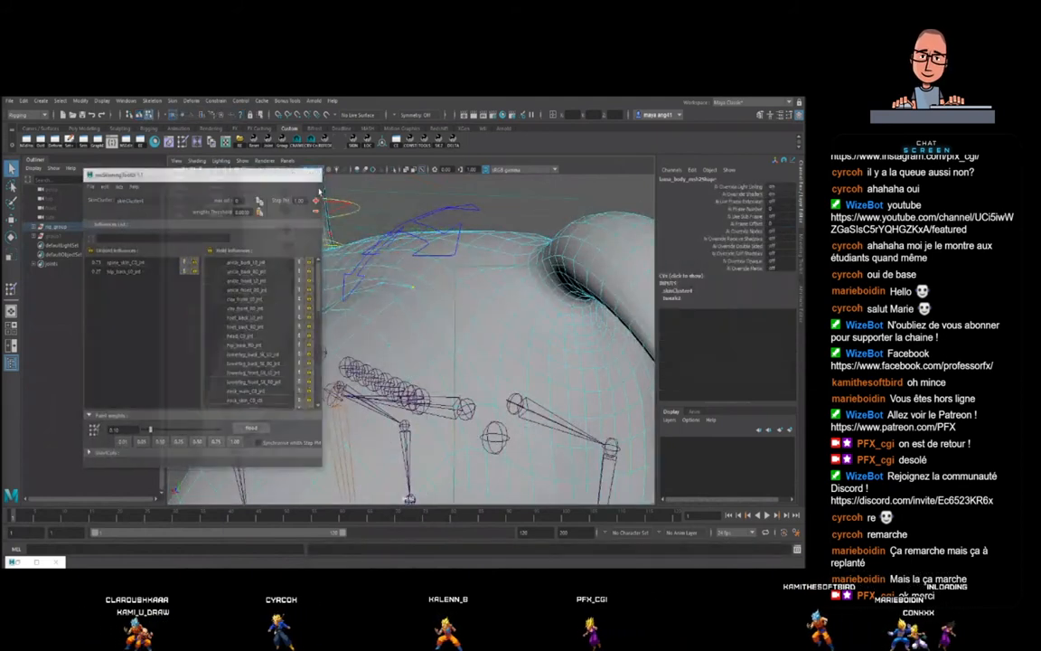
{"action": "right_click_drag", "start_coordinate": [428, 296], "coordinate": [394, 306]}
{"action": "left_click", "coordinate": [354, 142]}
{"action": "left_click_drag", "start_coordinate": [376, 303], "coordinate": [423, 287], "text": "alt"}
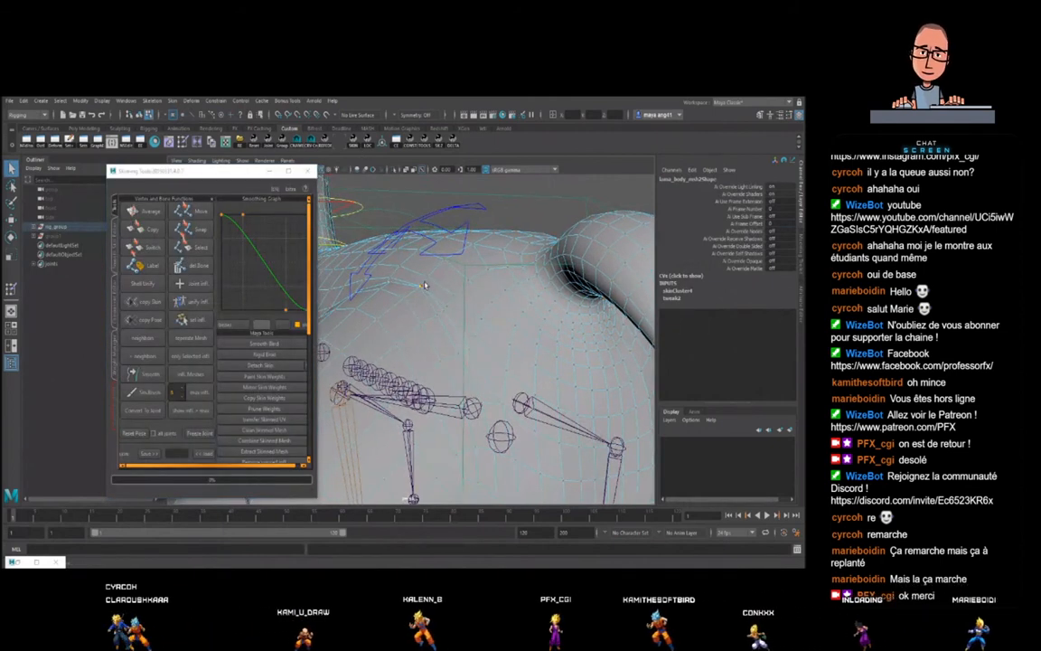
{"action": "left_click", "coordinate": [121, 284]}
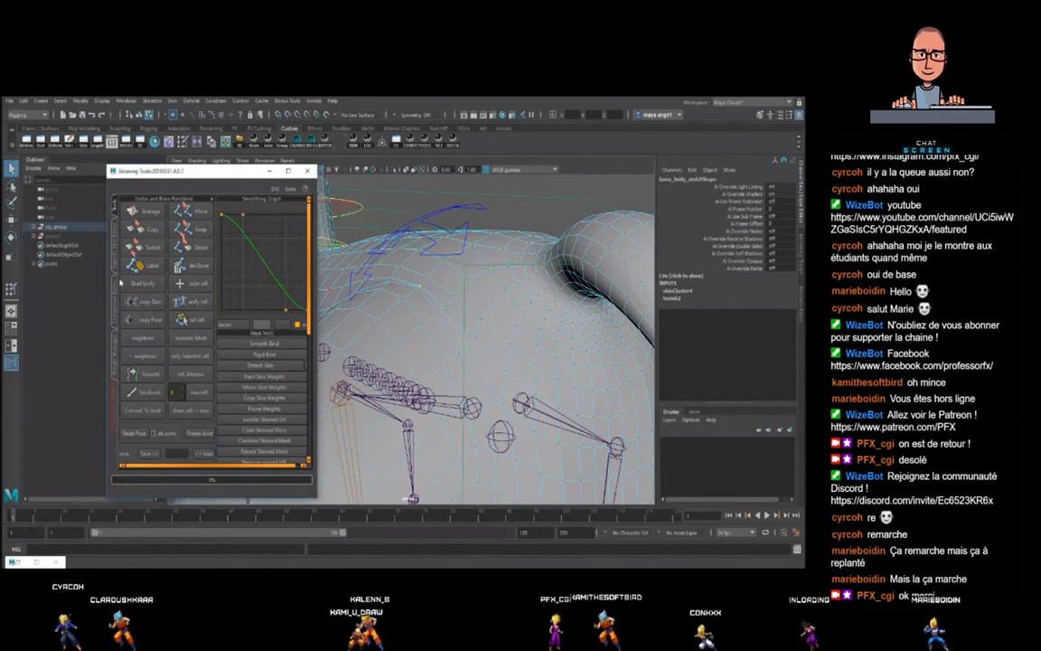
{"action": "left_click", "coordinate": [115, 286]}
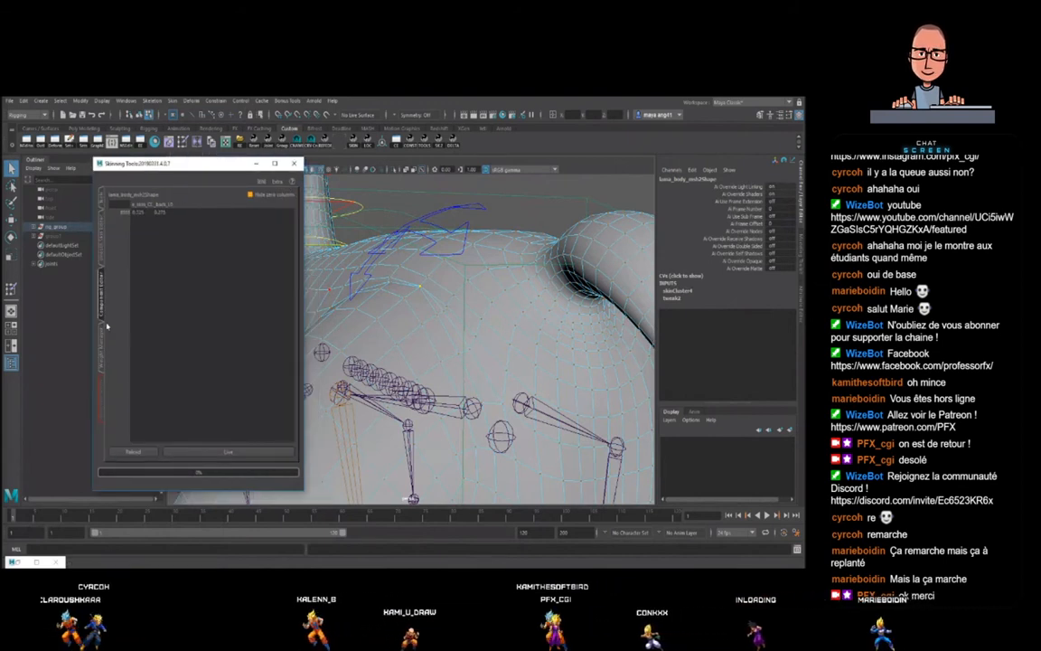
{"action": "left_click", "coordinate": [106, 228]}
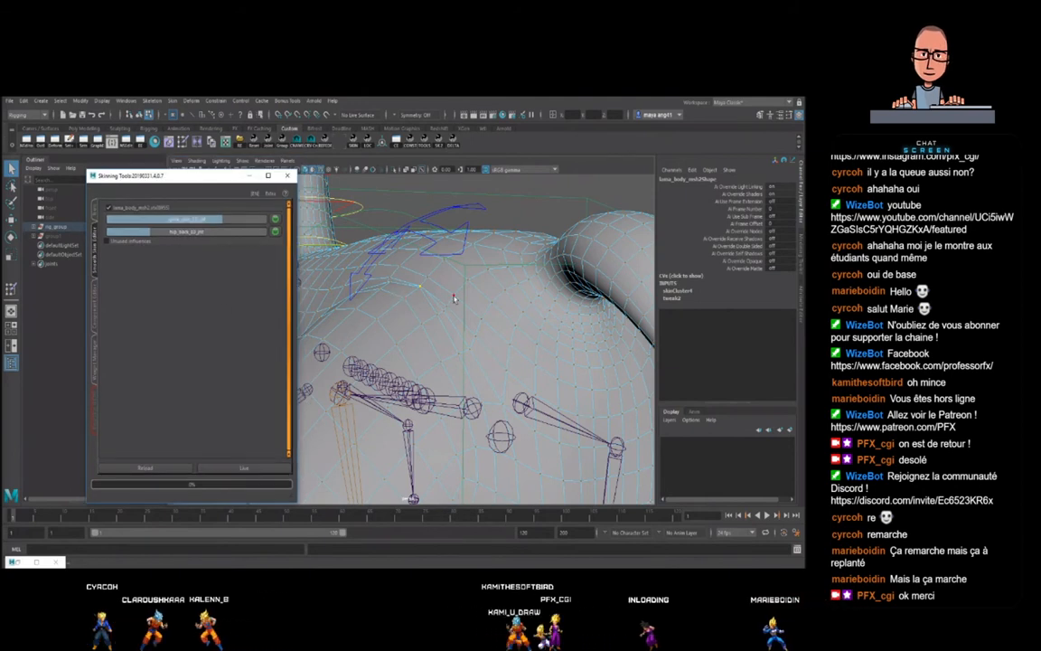
- Select a crease vertex near the tail base and set its left hind hip joint weight to about 0.25
{"action": "left_click_drag", "start_coordinate": [453, 299], "coordinate": [448, 300], "text": "alt"}
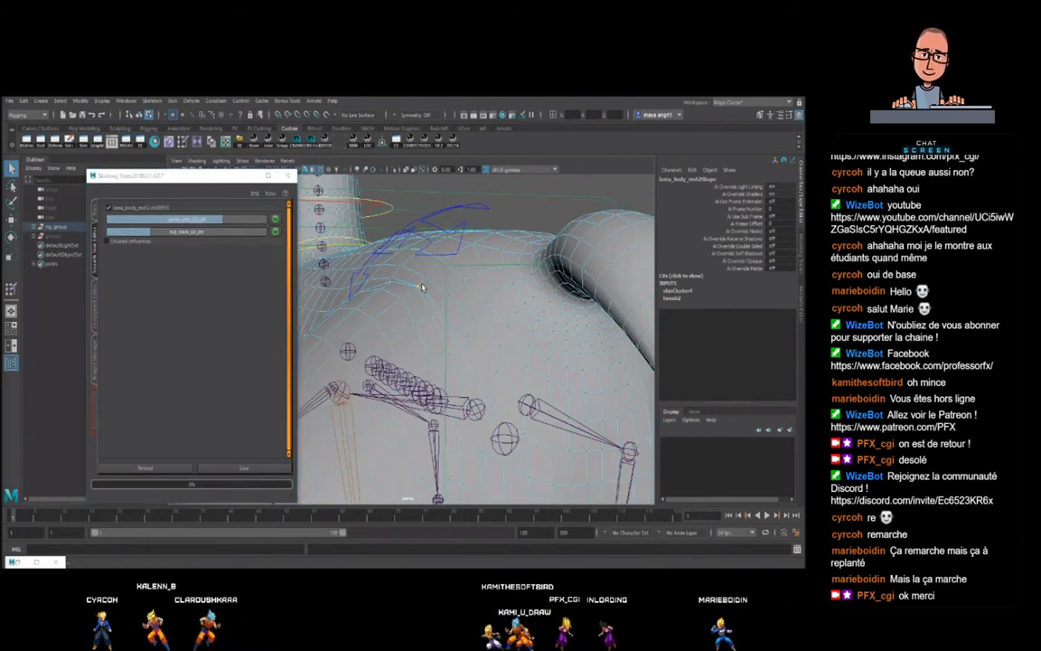
{"action": "left_click_drag", "start_coordinate": [382, 293], "coordinate": [400, 309], "text": "alt"}
{"action": "left_click", "coordinate": [185, 468]}
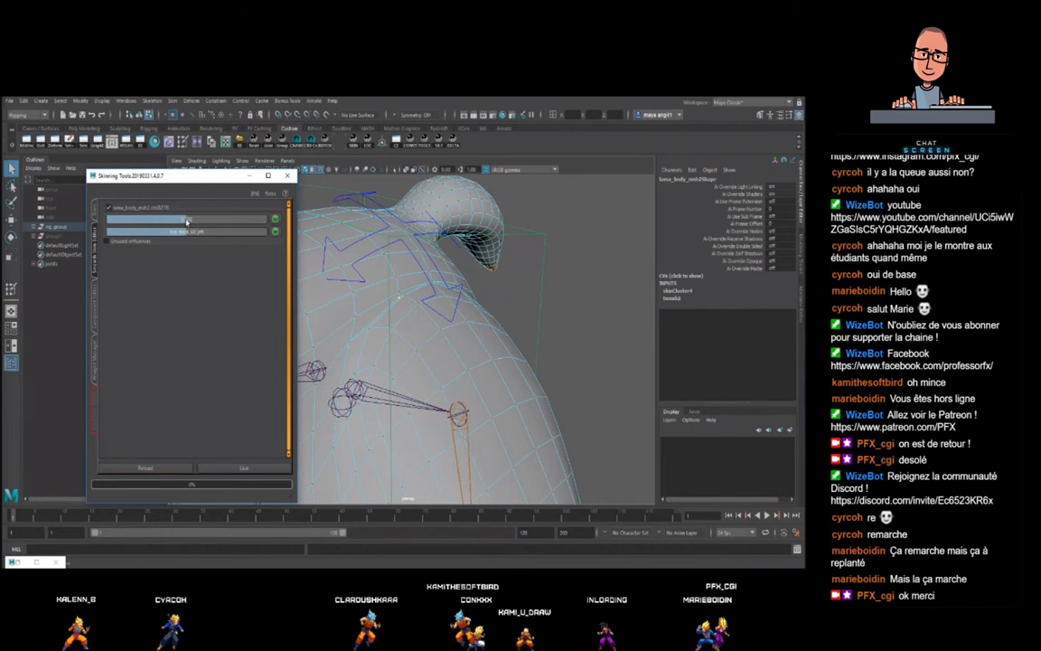
{"action": "left_click_drag", "start_coordinate": [417, 300], "coordinate": [421, 299], "text": "alt"}
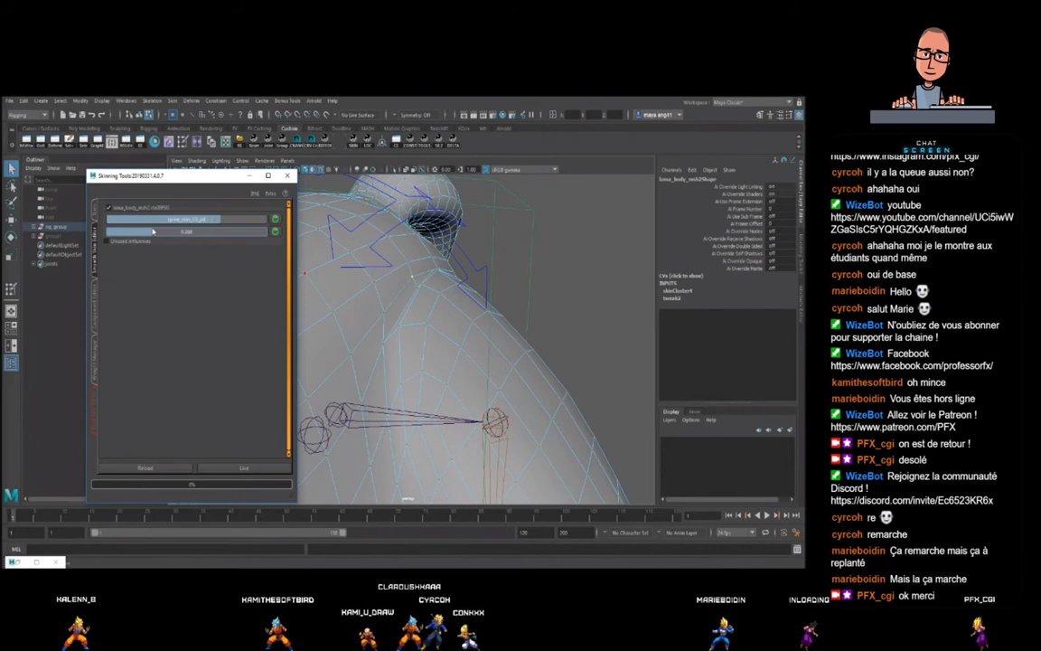
{"action": "left_click_drag", "start_coordinate": [152, 230], "coordinate": [172, 232]}
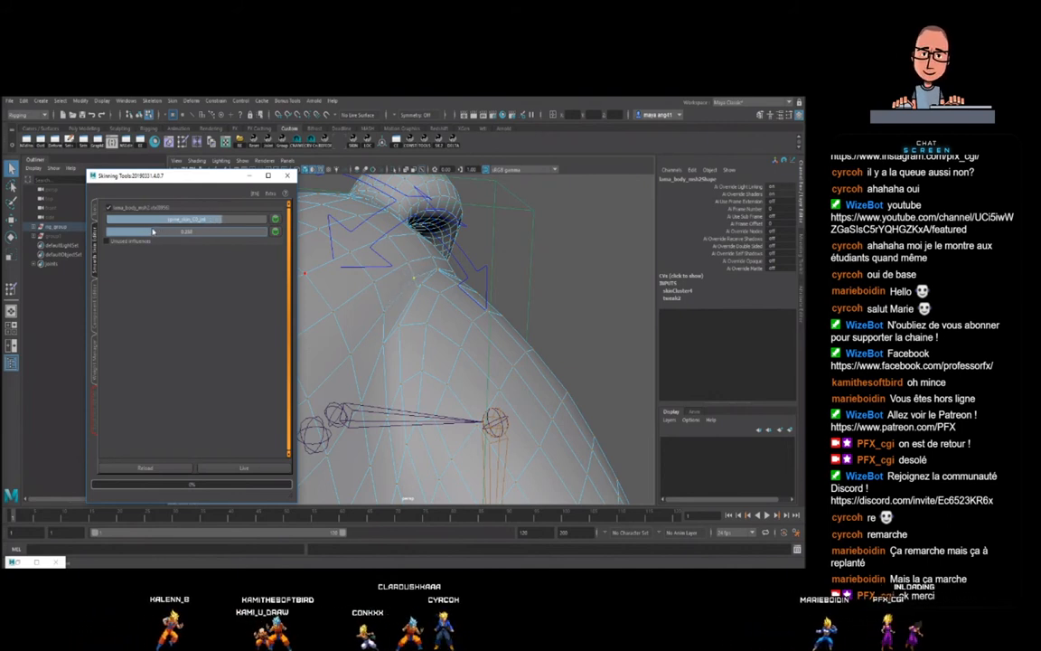
{"action": "left_click_drag", "start_coordinate": [154, 232], "coordinate": [147, 232]}
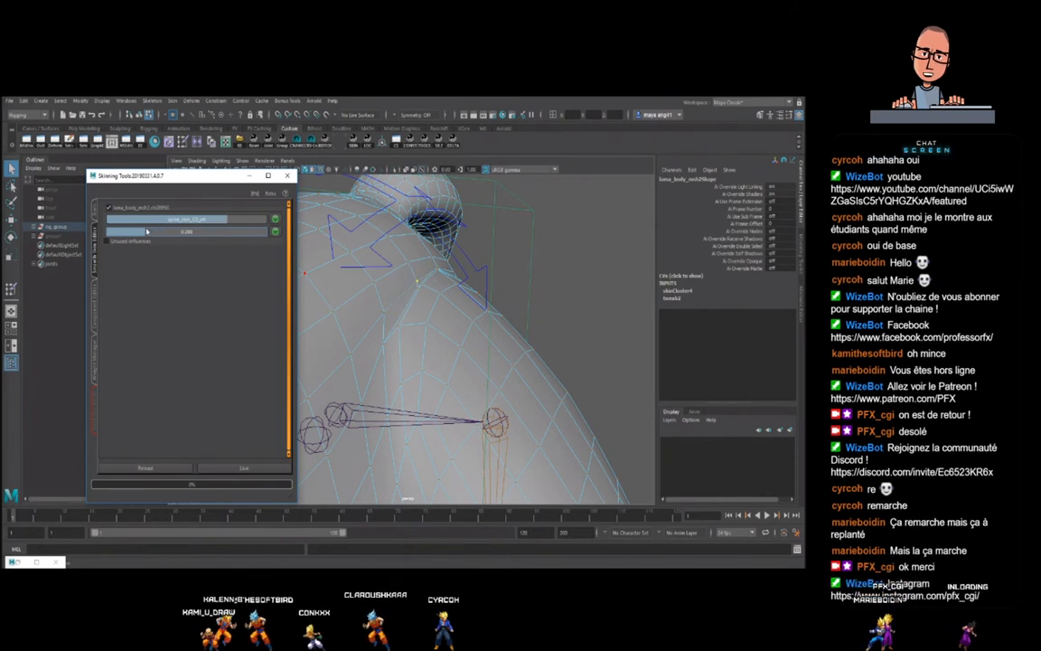
- Turn on live updating of the weight sliders and set the left hind hip weight of a neighbouring crease vertex to about 0.17
{"action": "left_click_drag", "start_coordinate": [442, 288], "coordinate": [383, 285], "text": "alt"}
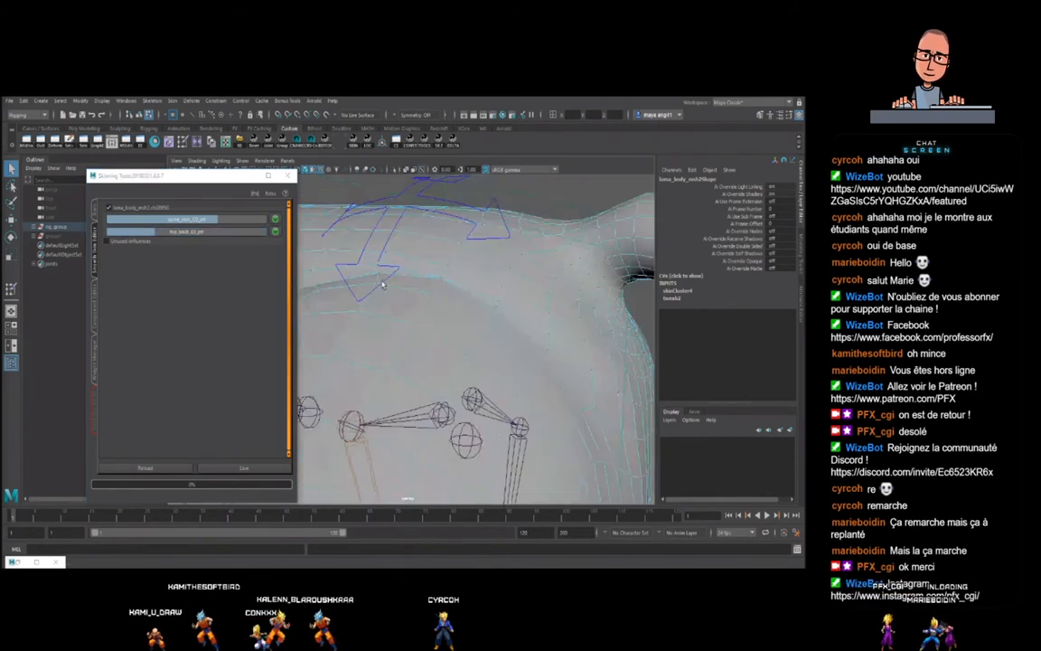
{"action": "left_click_drag", "start_coordinate": [445, 279], "coordinate": [226, 261], "text": "alt"}
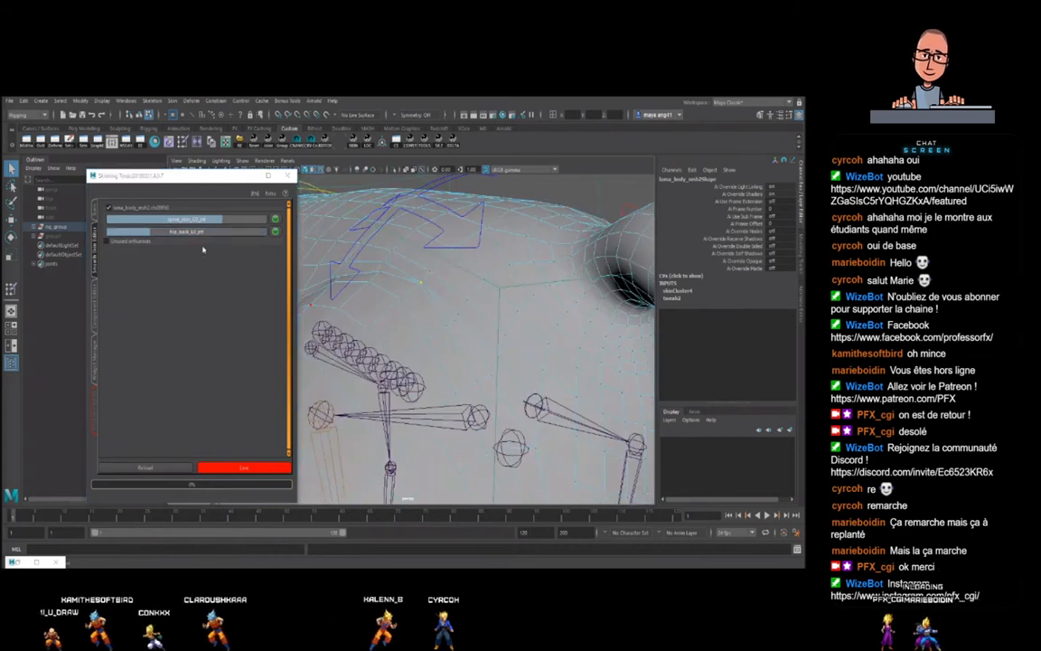
{"action": "left_click_drag", "start_coordinate": [326, 276], "coordinate": [419, 289], "text": "alt"}
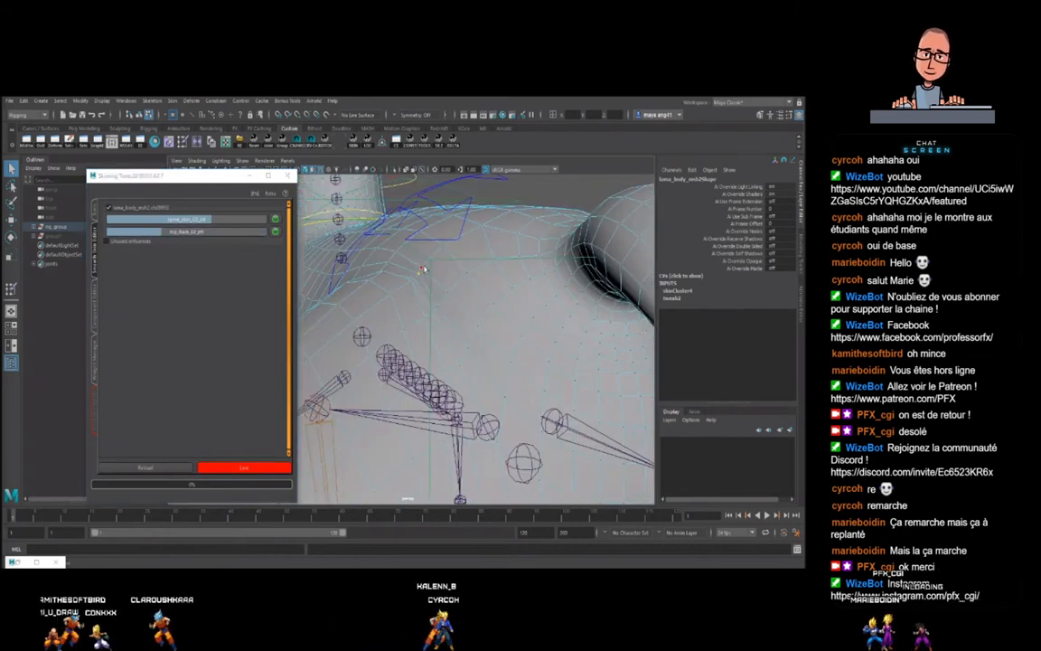
{"action": "left_click_drag", "start_coordinate": [122, 235], "coordinate": [134, 237]}
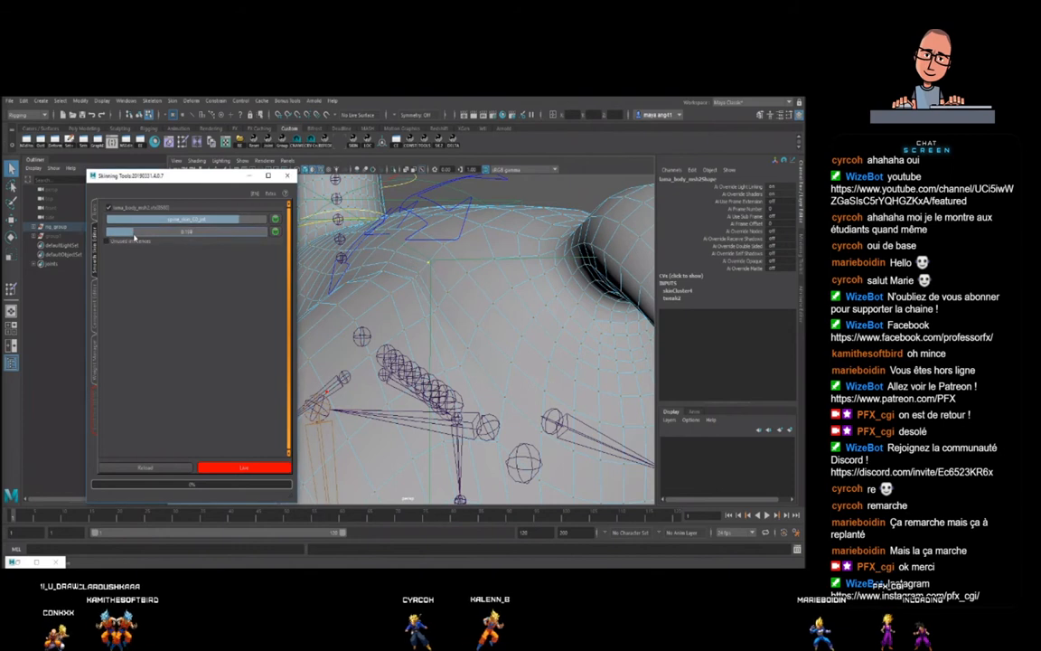
- Select further vertices around the crease above the left hip and raise their hip joint weights, up to about 0.9
{"action": "left_click_drag", "start_coordinate": [404, 285], "coordinate": [375, 290], "text": "alt"}
{"action": "left_click", "coordinate": [438, 290]}
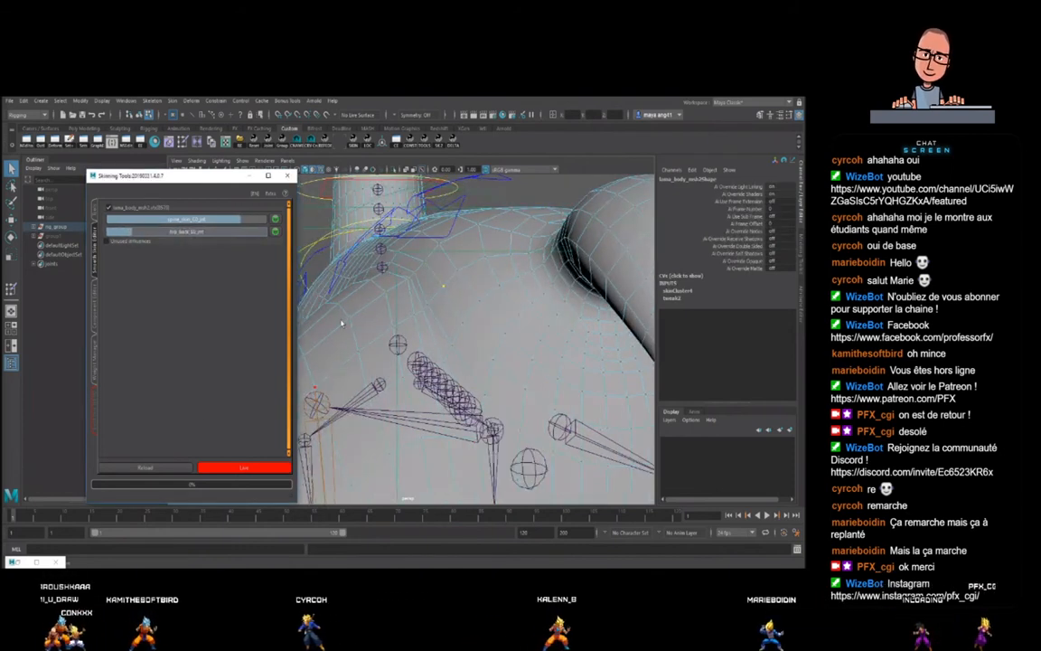
{"action": "left_click", "coordinate": [429, 307]}
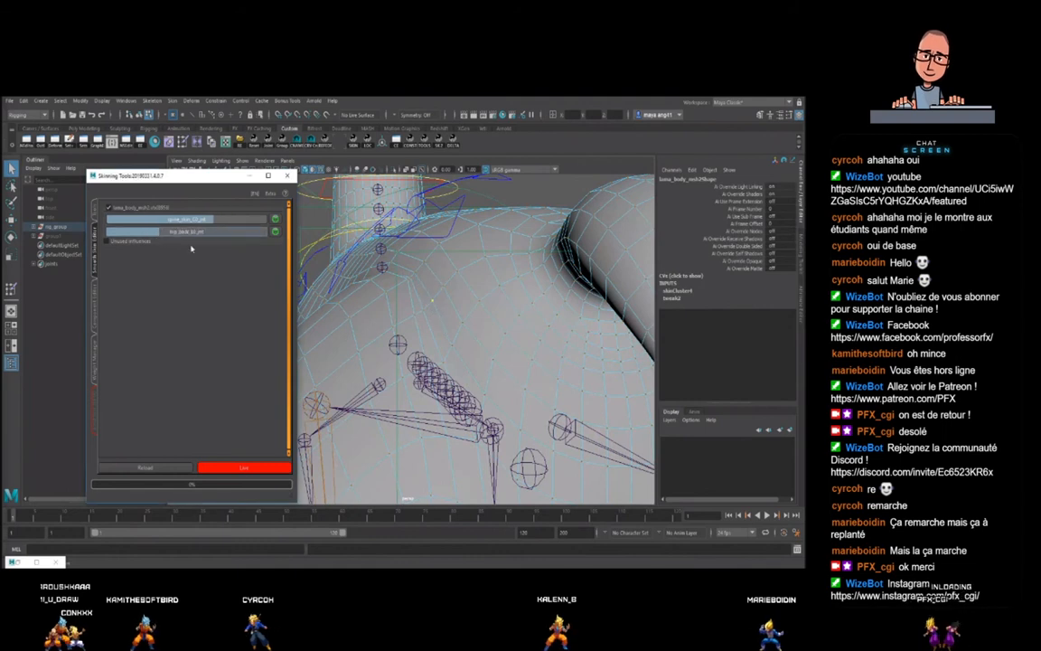
{"action": "left_click_drag", "start_coordinate": [431, 301], "coordinate": [418, 293], "text": "alt"}
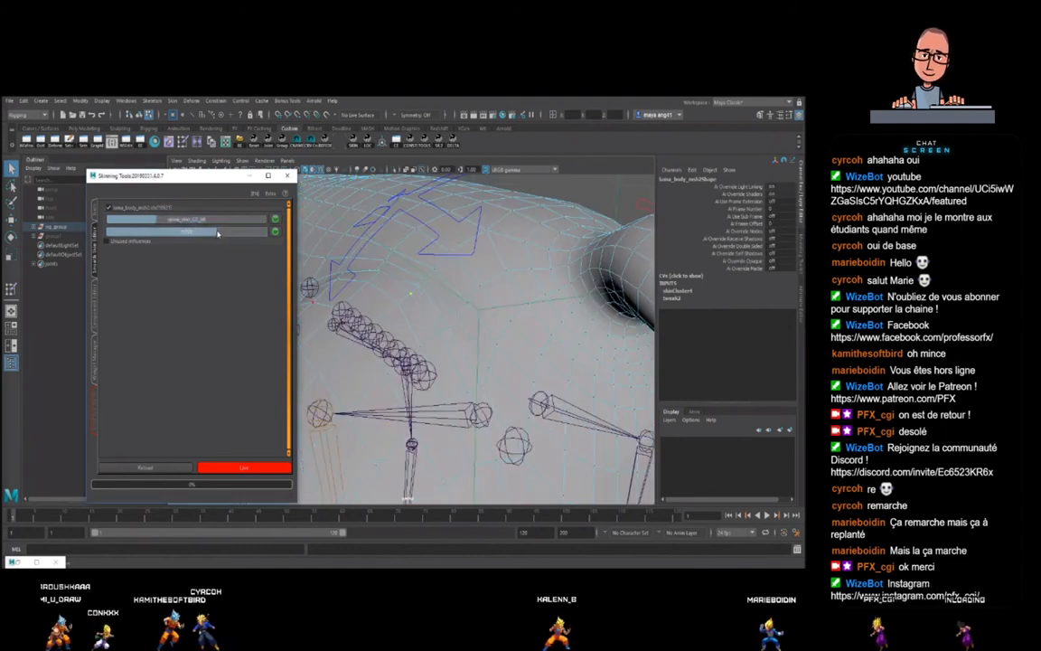
{"action": "left_click_drag", "start_coordinate": [373, 340], "coordinate": [409, 337], "text": "alt"}
{"action": "left_click_drag", "start_coordinate": [228, 235], "coordinate": [255, 235]}
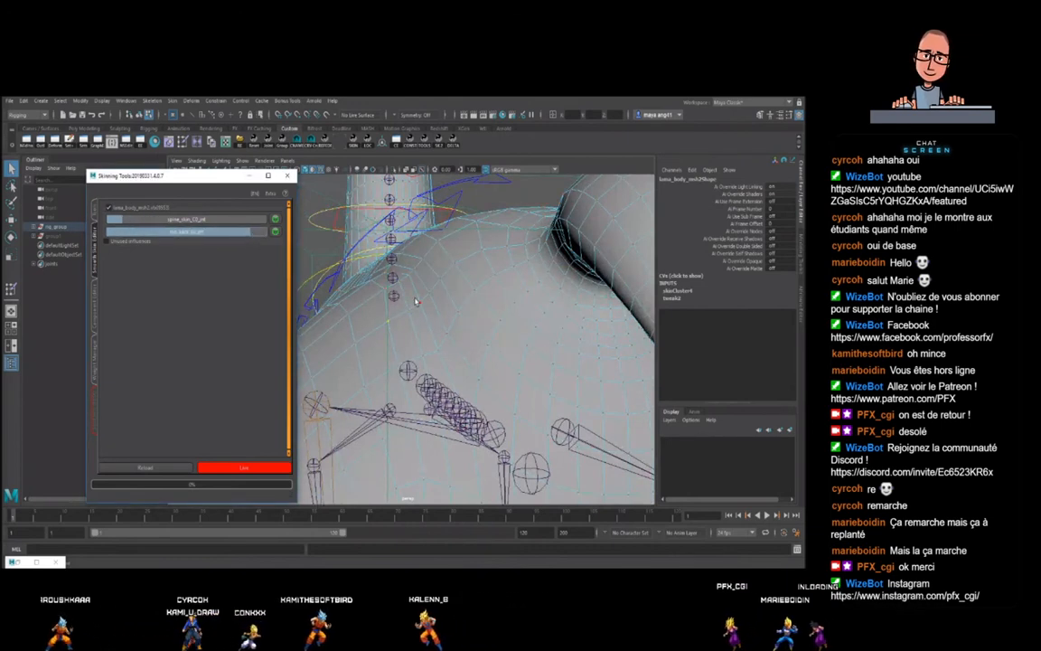
- Add two neighbouring crease vertices to the selection and set the last one's left hind hip weight to about 0.9
{"action": "left_click_drag", "start_coordinate": [346, 311], "coordinate": [369, 292], "text": "alt"}
{"action": "left_click", "coordinate": [369, 291], "text": "shift"}
{"action": "left_click", "coordinate": [331, 289], "text": "shift"}
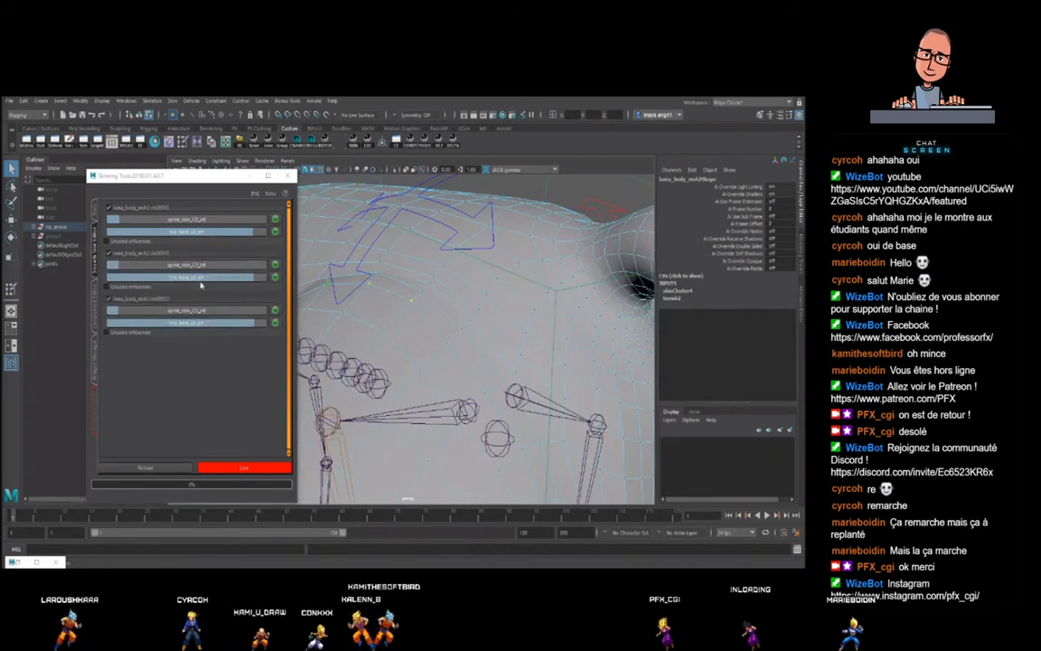
{"action": "left_click", "coordinate": [242, 323]}
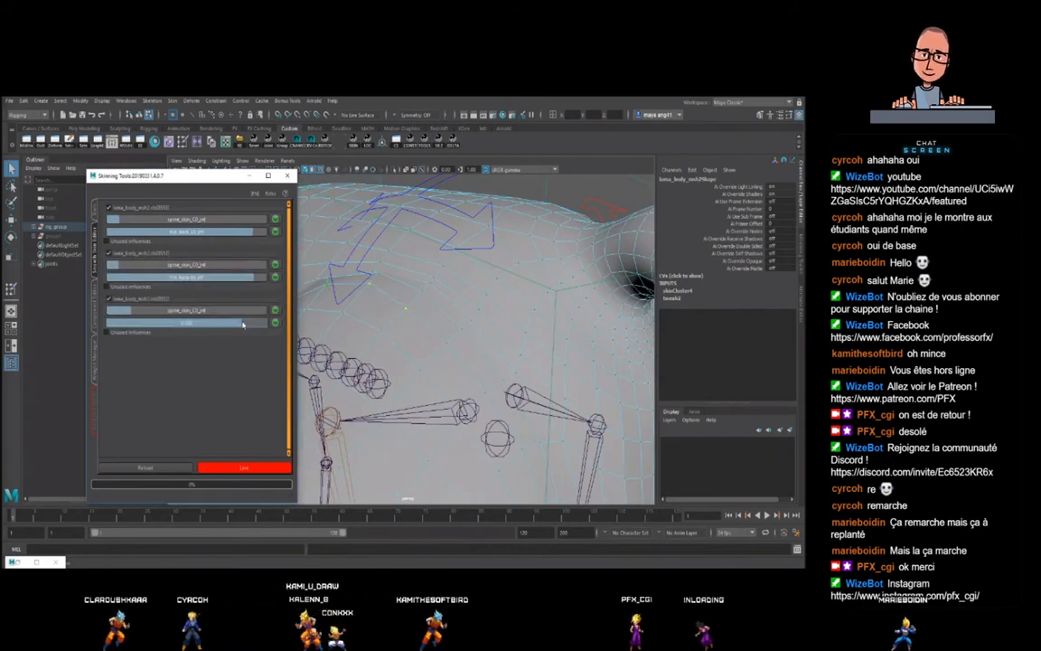
{"action": "left_click_drag", "start_coordinate": [429, 317], "coordinate": [369, 288], "text": "alt"}
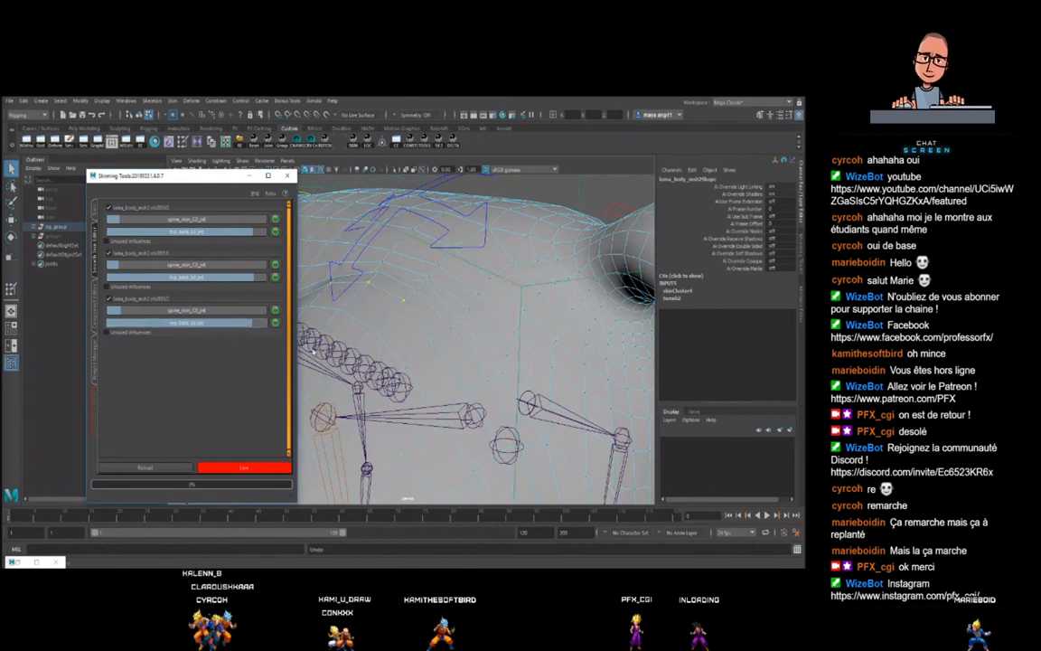
- Select single vertices beside the rump crease and set their left hind hip weights to about 0.85 and 0.65
{"action": "left_click", "coordinate": [409, 318]}
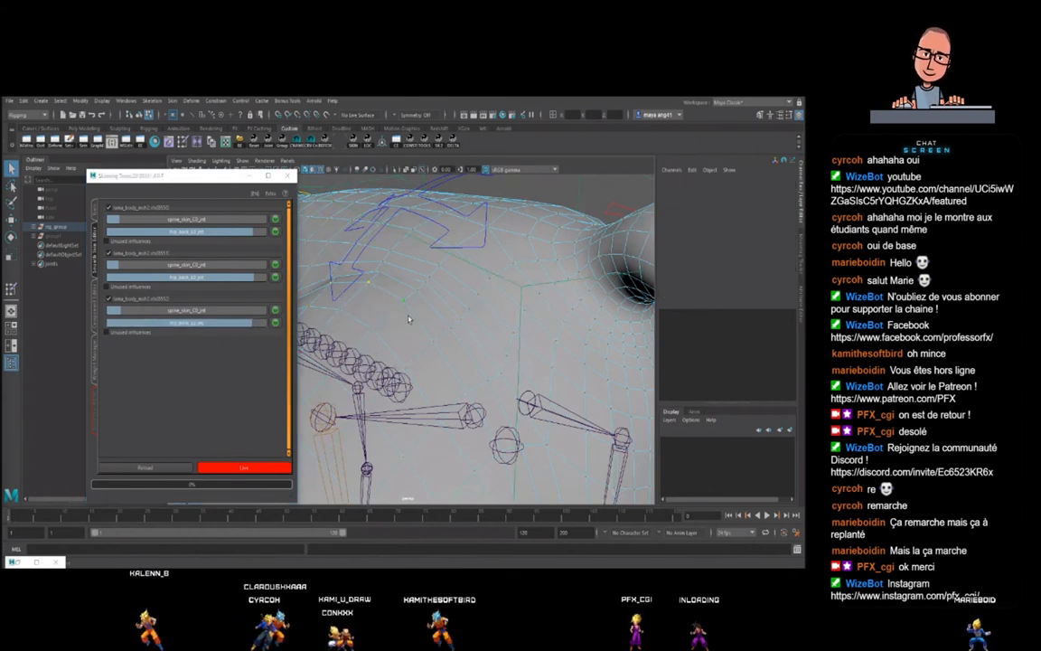
{"action": "left_click_drag", "start_coordinate": [439, 330], "coordinate": [492, 307], "text": "alt"}
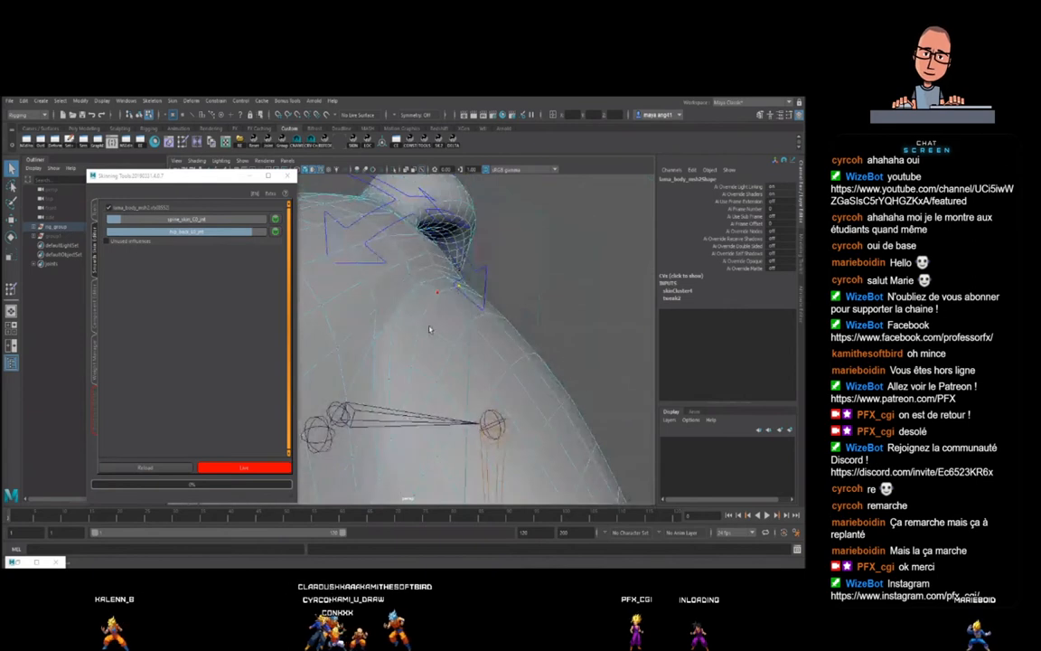
{"action": "left_click", "coordinate": [420, 320]}
{"action": "left_click_drag", "start_coordinate": [244, 233], "coordinate": [251, 236]}
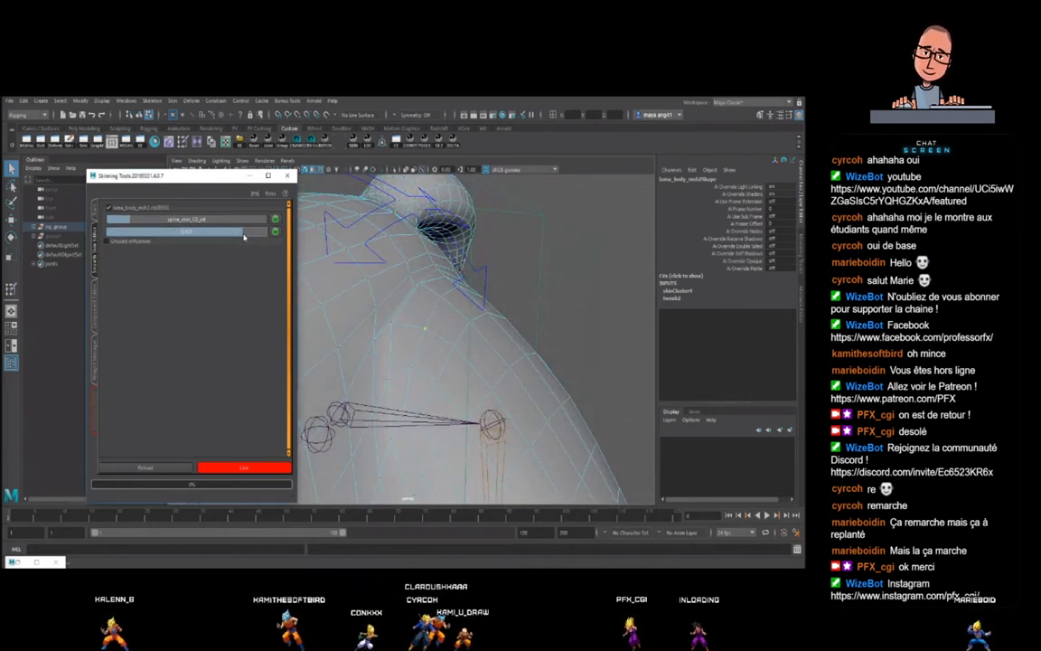
{"action": "left_click", "coordinate": [321, 302]}
{"action": "left_click", "coordinate": [224, 233]}
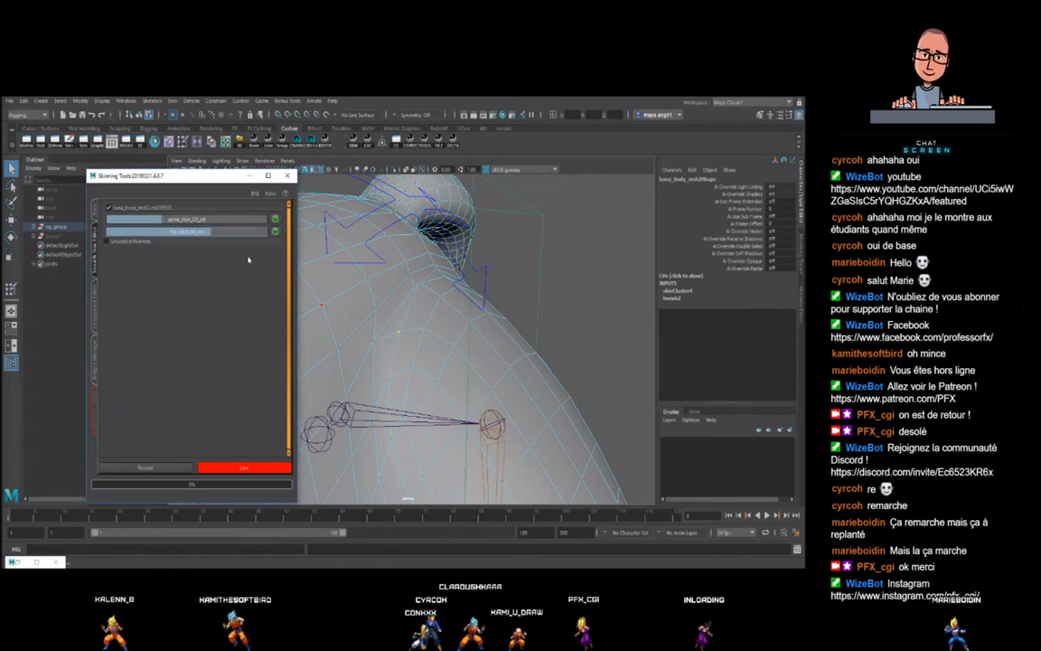
- Fine-tune the left hind hip weight of the crease vertex below the tail base to about 0.69
{"action": "left_click_drag", "start_coordinate": [398, 297], "coordinate": [421, 284], "text": "alt"}
{"action": "left_click", "coordinate": [425, 281]}
{"action": "left_click_drag", "start_coordinate": [226, 234], "coordinate": [208, 232]}
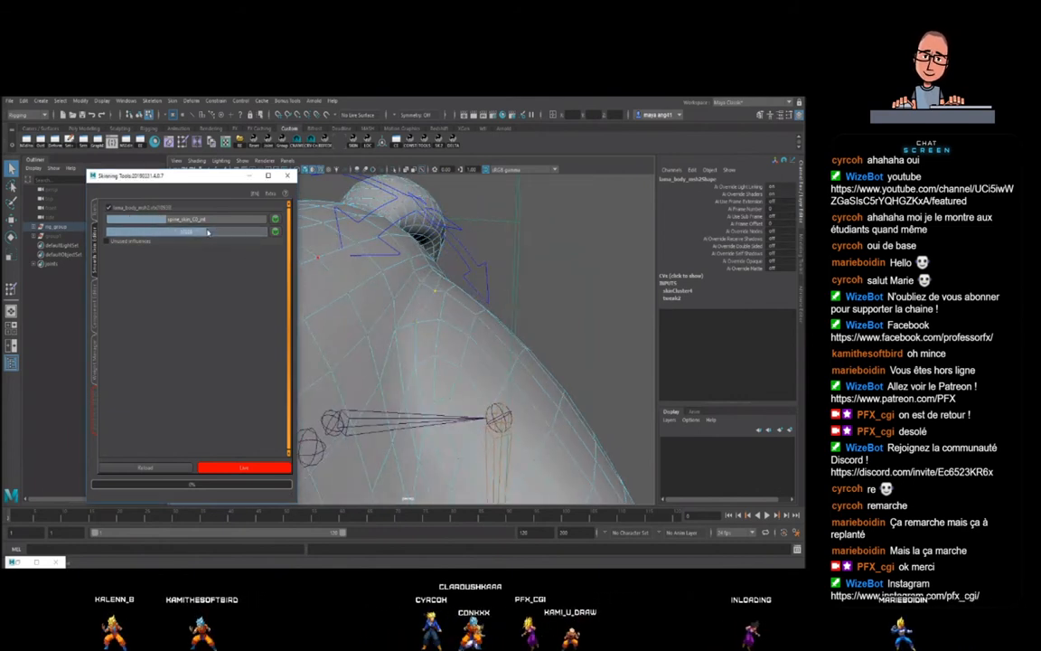
{"action": "left_click_drag", "start_coordinate": [451, 277], "coordinate": [426, 271], "text": "alt"}
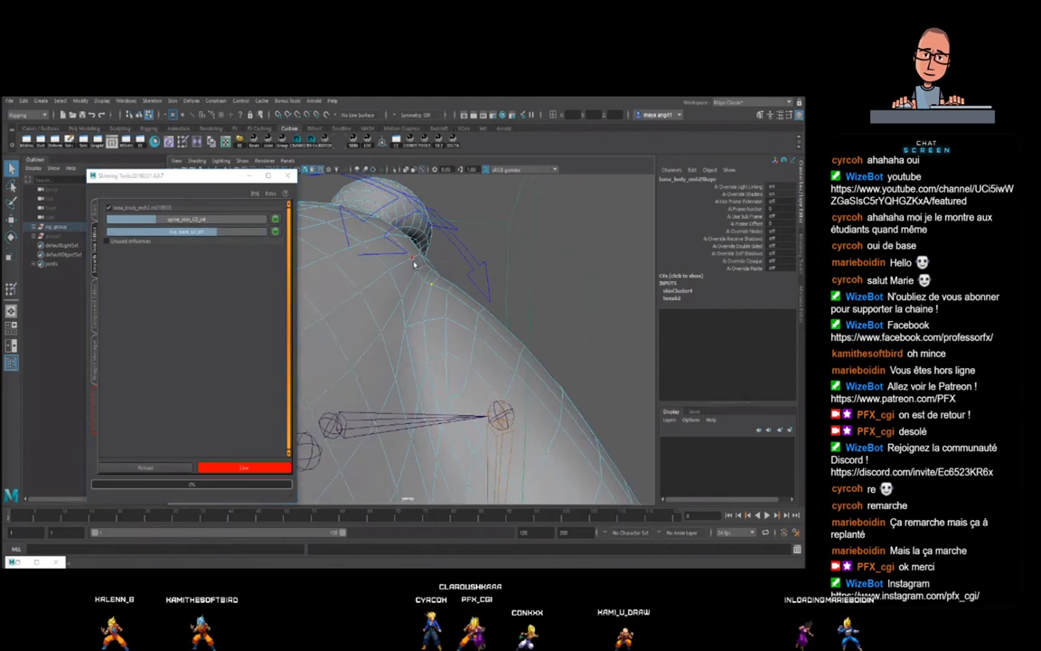
- Select vertices on the spine side of the crease and raise their left hind hip weights to about 0.2 and 0.3
{"action": "left_click", "coordinate": [414, 261]}
{"action": "left_click", "coordinate": [389, 269]}
{"action": "left_click", "coordinate": [344, 280]}
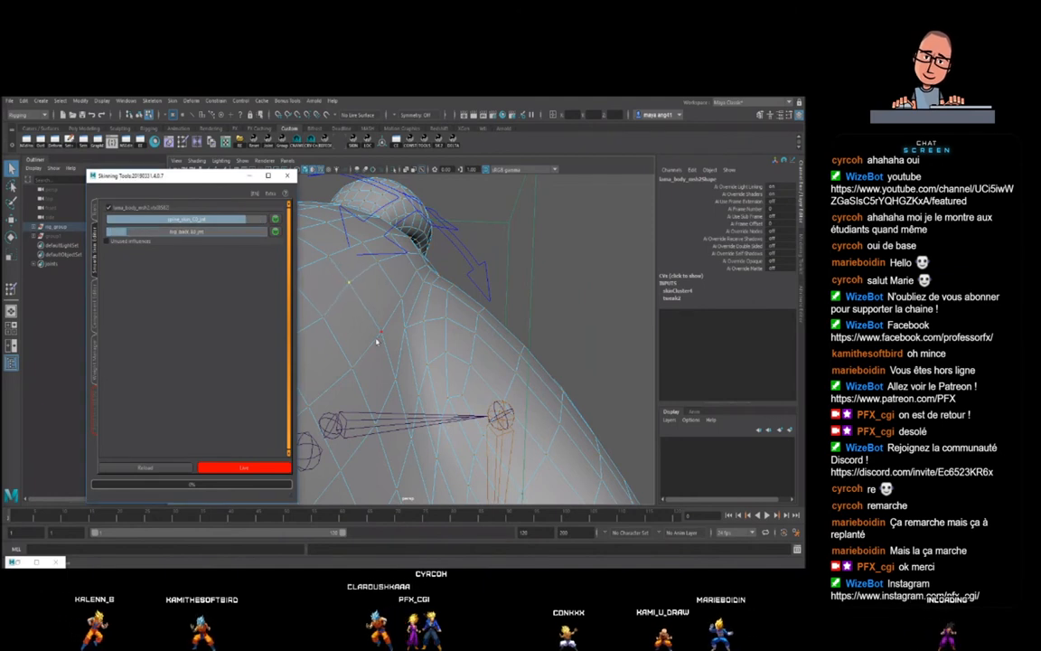
{"action": "left_click", "coordinate": [390, 290]}
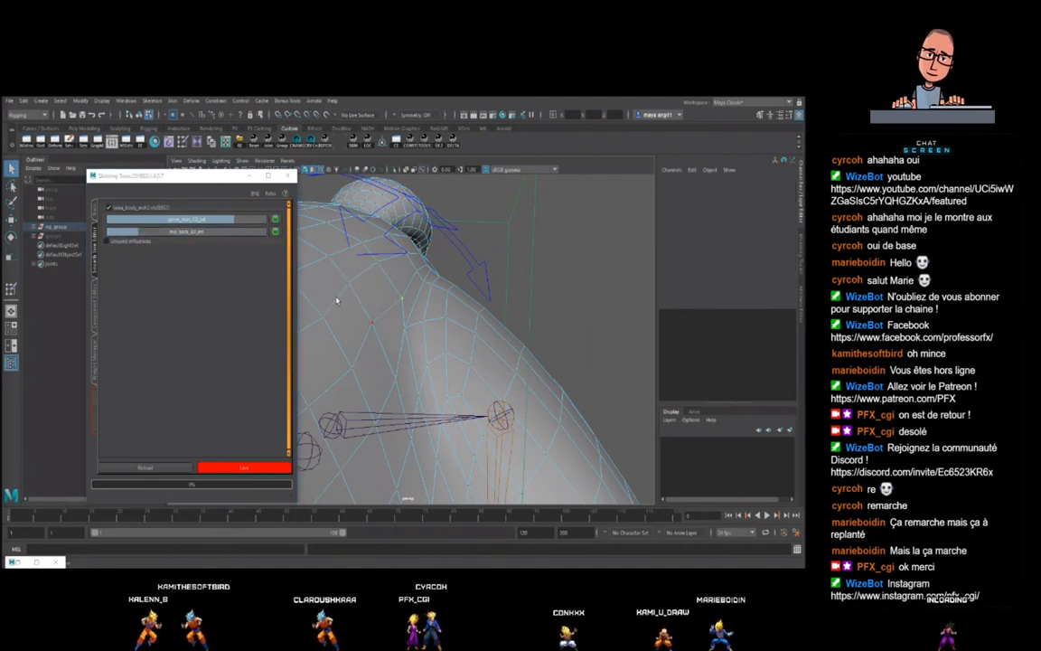
{"action": "left_click_drag", "start_coordinate": [142, 232], "coordinate": [155, 235]}
{"action": "left_click", "coordinate": [412, 267]}
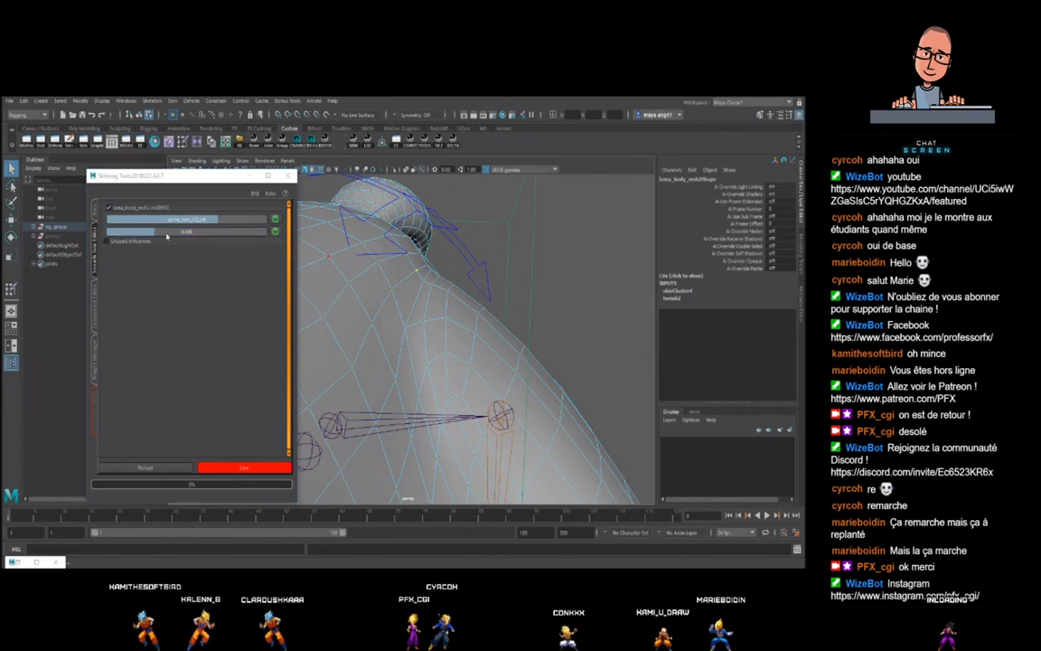
- View the rump from behind and adjust the hip weights of two crease vertices to about 0.69 and 0.55
{"action": "left_click_drag", "start_coordinate": [443, 287], "coordinate": [281, 287], "text": "alt"}
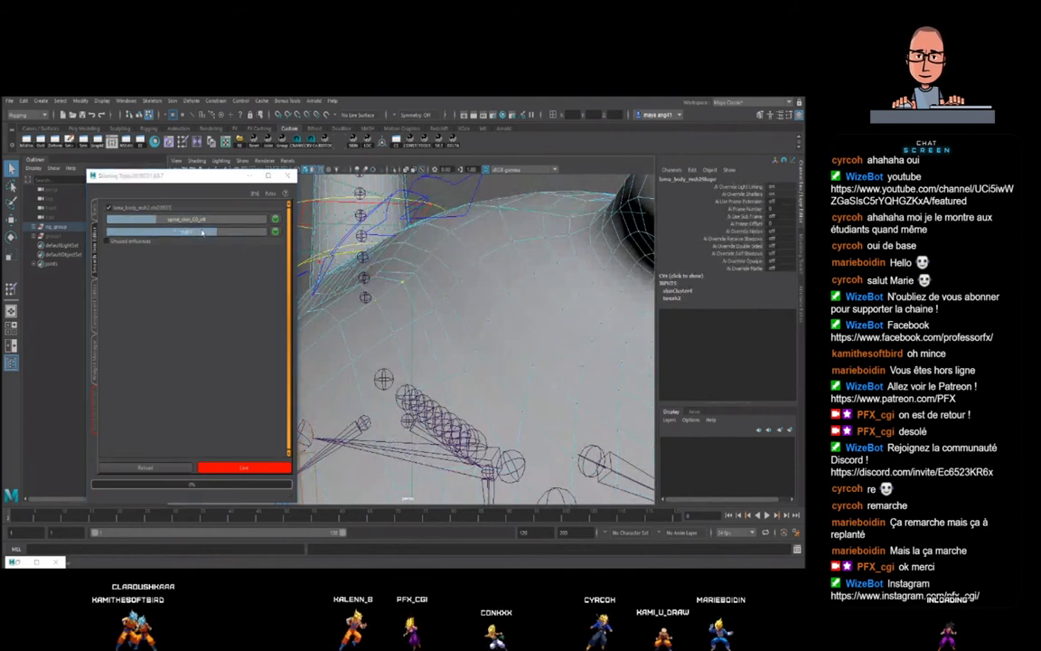
{"action": "left_click", "coordinate": [413, 273]}
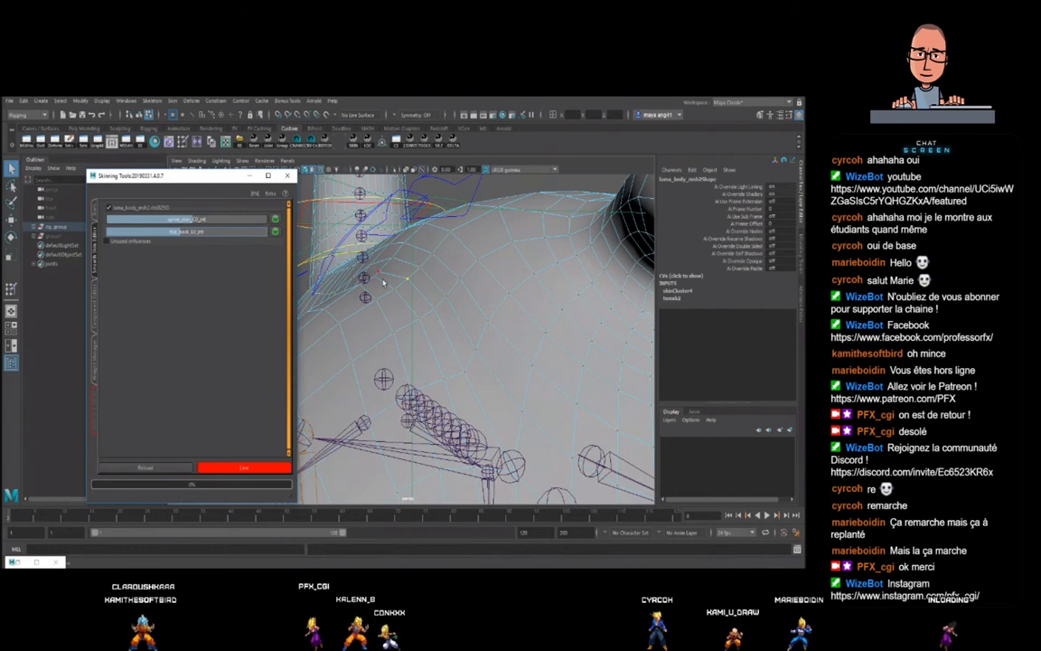
{"action": "left_click_drag", "start_coordinate": [383, 282], "coordinate": [354, 275], "text": "alt"}
{"action": "left_click_drag", "start_coordinate": [186, 233], "coordinate": [195, 233]}
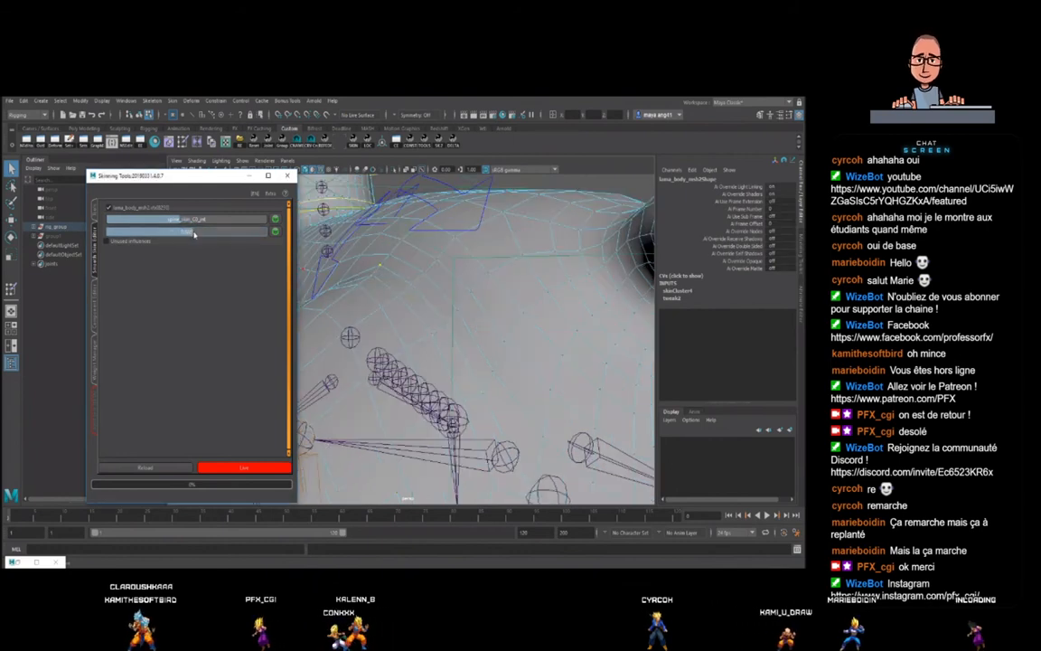
{"action": "left_click_drag", "start_coordinate": [434, 278], "coordinate": [390, 302], "text": "alt"}
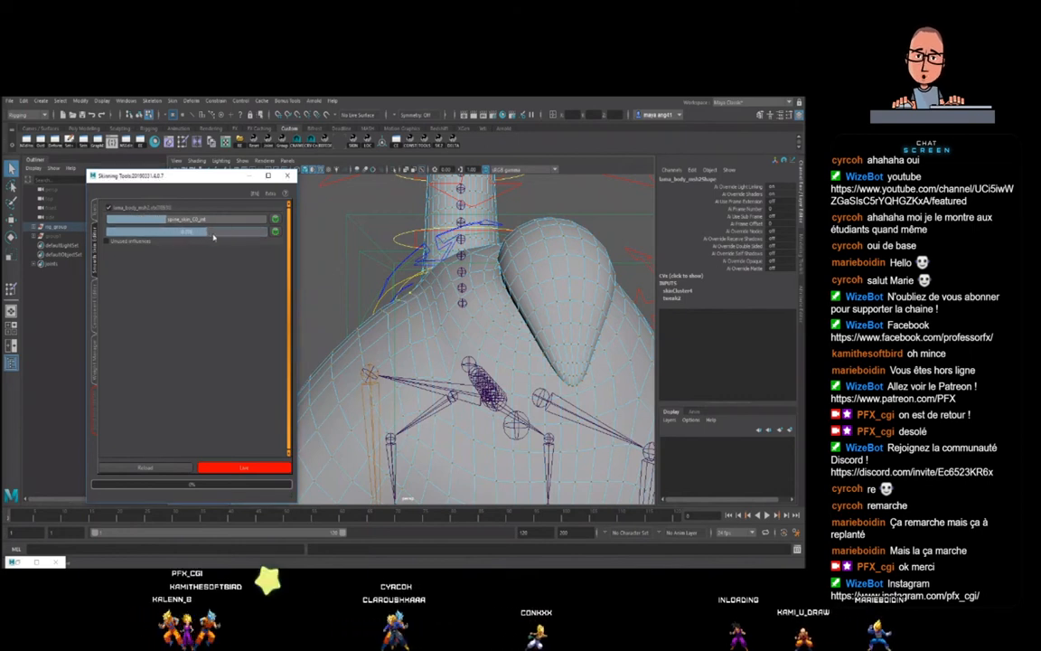
- Select further vertices along the upper crease and adjust their hip weights, setting one to about 0.34
{"action": "left_click_drag", "start_coordinate": [429, 291], "coordinate": [456, 288], "text": "alt"}
{"action": "left_click", "coordinate": [420, 271]}
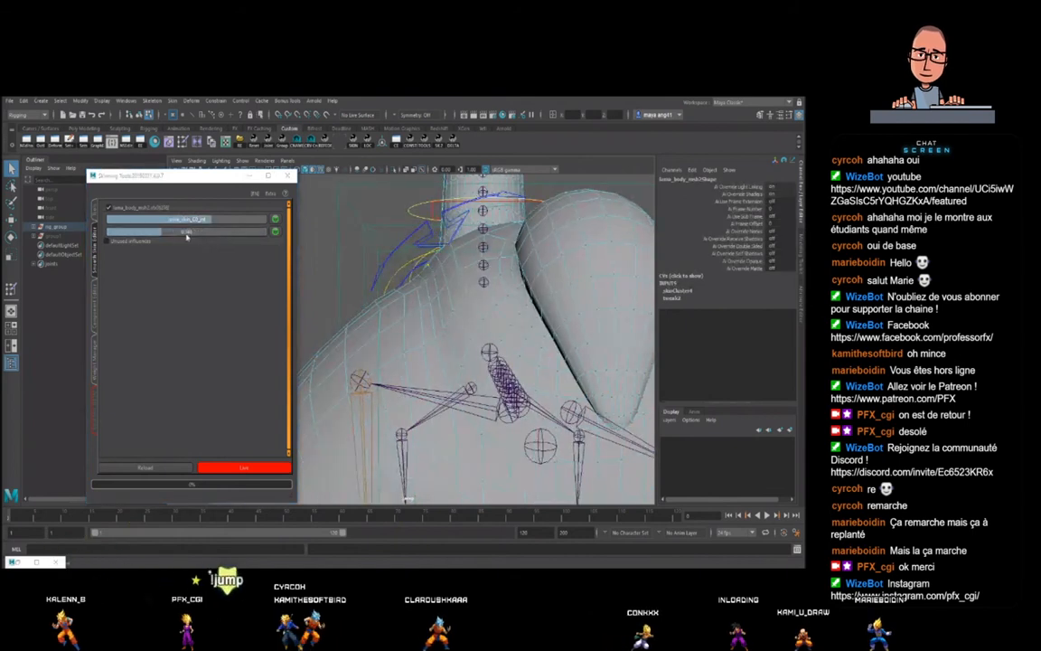
{"action": "left_click_drag", "start_coordinate": [430, 292], "coordinate": [466, 331], "text": "alt"}
{"action": "left_click", "coordinate": [451, 305]}
{"action": "left_click_drag", "start_coordinate": [241, 232], "coordinate": [122, 232]}
- Work through the row of vertices across the left rump, setting the hip weight of one to about 0.8
{"action": "left_click", "coordinate": [430, 313]}
{"action": "left_click", "coordinate": [406, 314]}
{"action": "left_click", "coordinate": [396, 283]}
{"action": "left_click", "coordinate": [385, 319]}
{"action": "left_click", "coordinate": [360, 273]}
{"action": "scroll", "coordinate": [379, 311], "scroll_direction": "down", "scroll_amount": 3}
{"action": "left_click_drag", "start_coordinate": [388, 311], "coordinate": [380, 271], "text": "alt"}
{"action": "scroll", "coordinate": [434, 343], "scroll_direction": "up", "scroll_amount": 3}
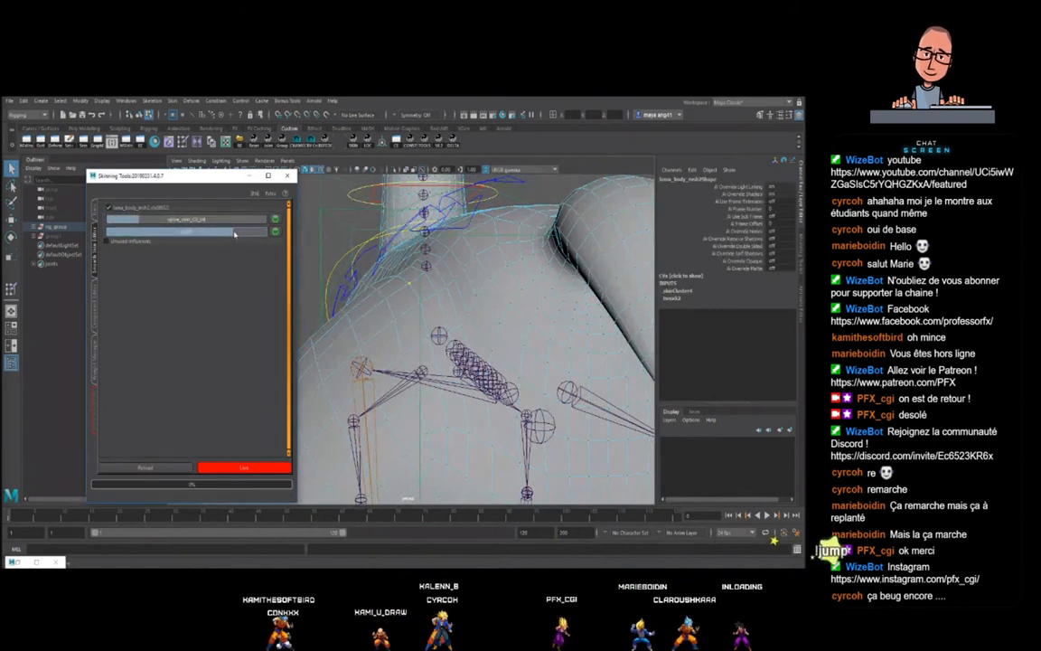
- Grade the hip weights of successive crease vertices, using about 0.46, 0.34, 0.86 and 0.69
{"action": "left_click_drag", "start_coordinate": [416, 291], "coordinate": [410, 280], "text": "alt"}
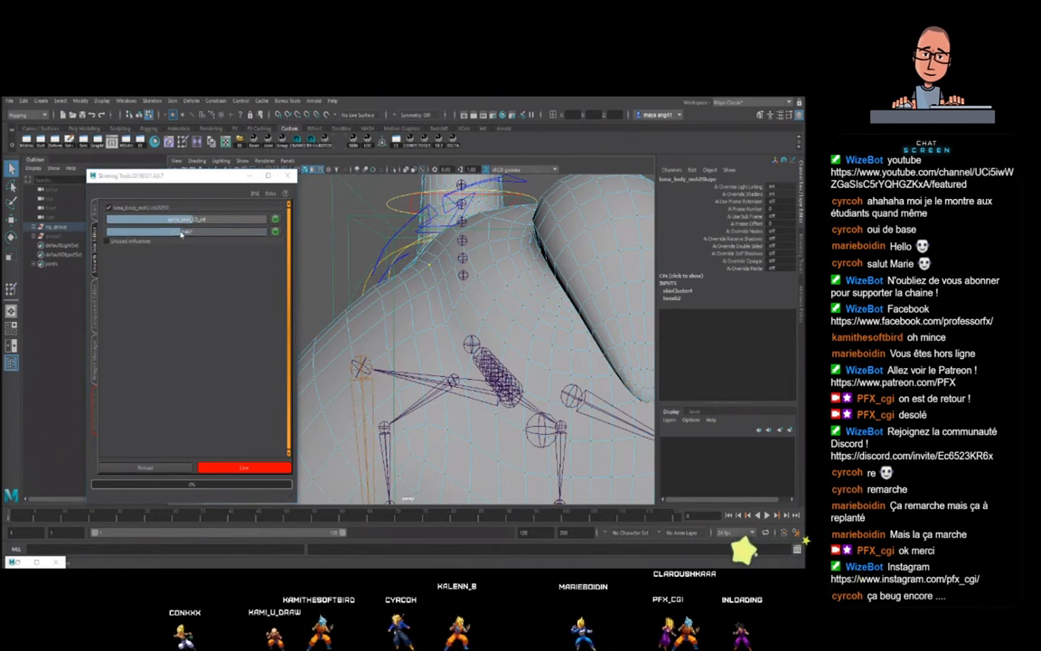
{"action": "left_click", "coordinate": [438, 263]}
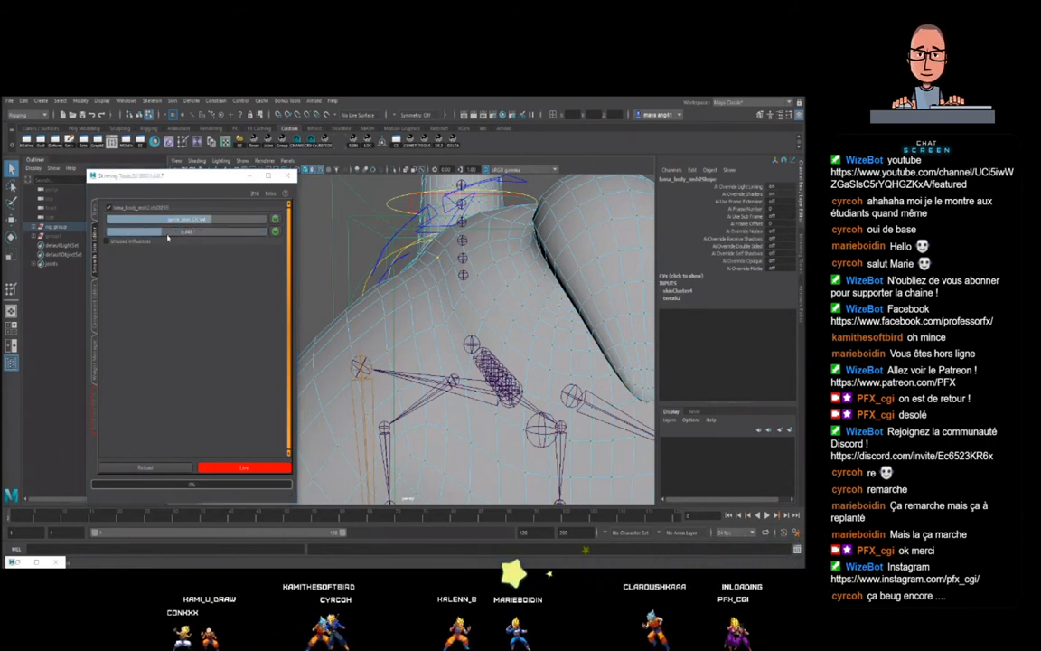
{"action": "left_click", "coordinate": [411, 305]}
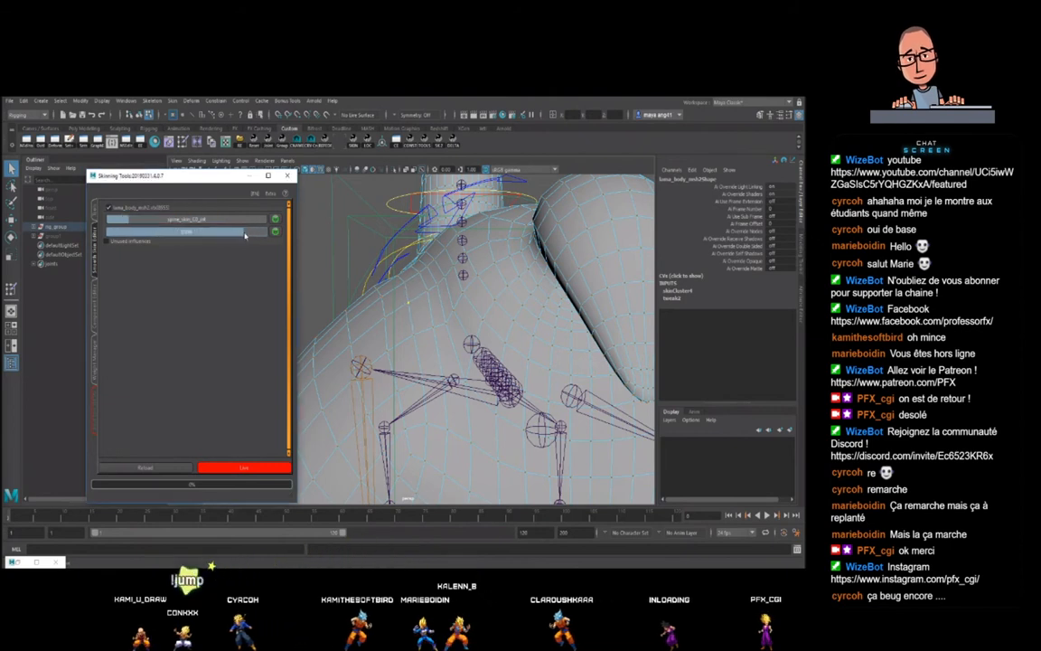
{"action": "left_click", "coordinate": [429, 293]}
{"action": "left_click_drag", "start_coordinate": [228, 235], "coordinate": [217, 234]}
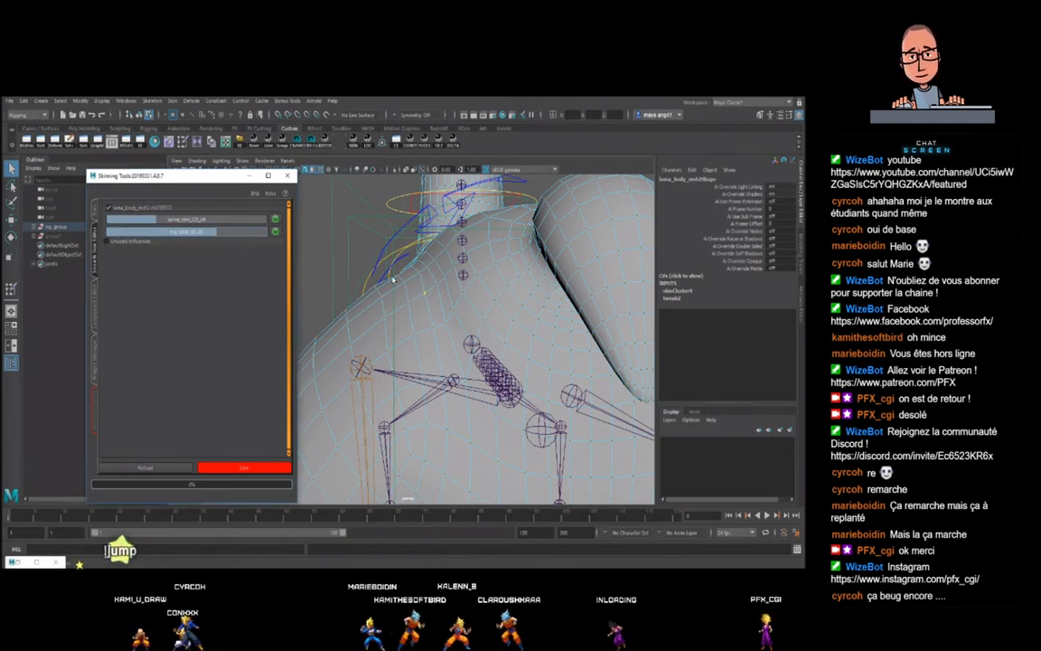
{"action": "left_click", "coordinate": [437, 285]}
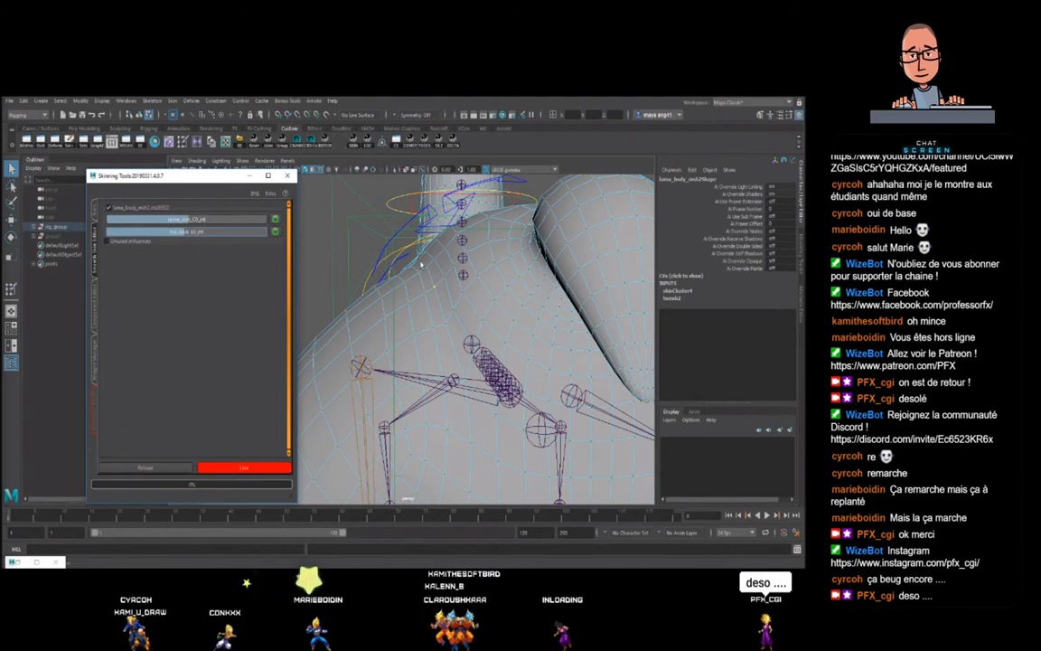
- Select a vertex above the left hip, close Skinning Tools and open mcSkinningToolKit
{"action": "left_click_drag", "start_coordinate": [319, 281], "coordinate": [387, 302], "text": "alt"}
{"action": "left_click", "coordinate": [387, 304]}
{"action": "left_click", "coordinate": [288, 177]}
{"action": "left_click_drag", "start_coordinate": [424, 341], "coordinate": [434, 343], "text": "alt"}
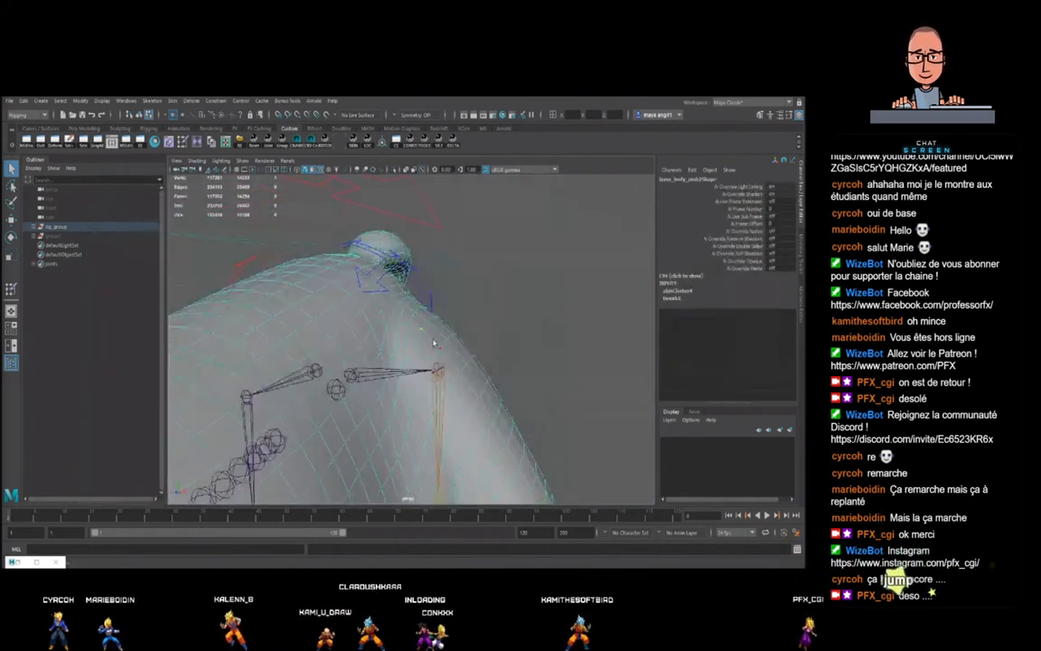
{"action": "left_click", "coordinate": [437, 142]}
{"action": "left_click_drag", "start_coordinate": [468, 301], "coordinate": [487, 307], "text": "alt"}
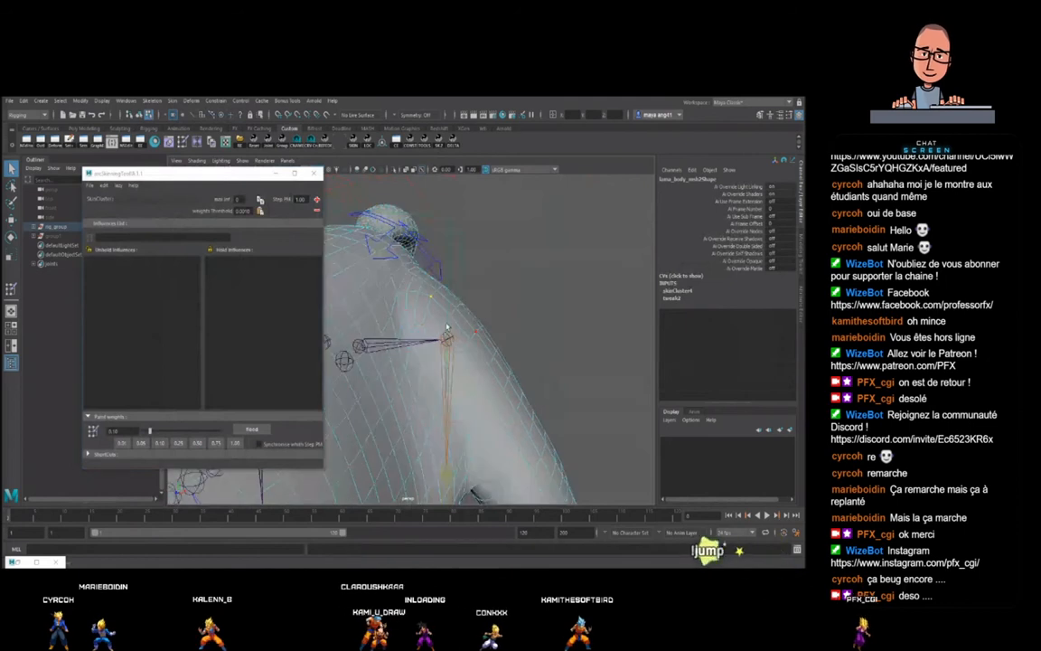
- Load the body's skin influences, choose the spine skin joint and synchronise the paint value with the step at 0.01
{"action": "key", "text": "F8"}
{"action": "key", "text": "F8"}
{"action": "left_click", "coordinate": [138, 271]}
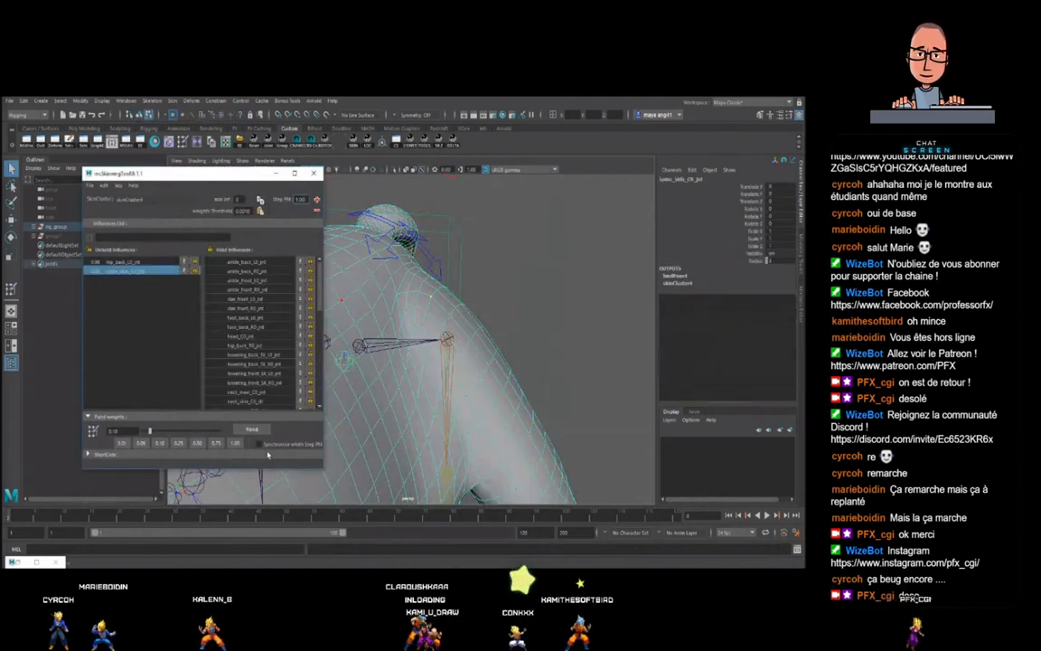
{"action": "left_click", "coordinate": [263, 444]}
{"action": "left_click", "coordinate": [121, 444]}
- Select vertices from the left hip up towards the spine and fine-tune their spine joint weights, moving the toolkit window aside
{"action": "left_click_drag", "start_coordinate": [429, 334], "coordinate": [440, 314], "text": "alt"}
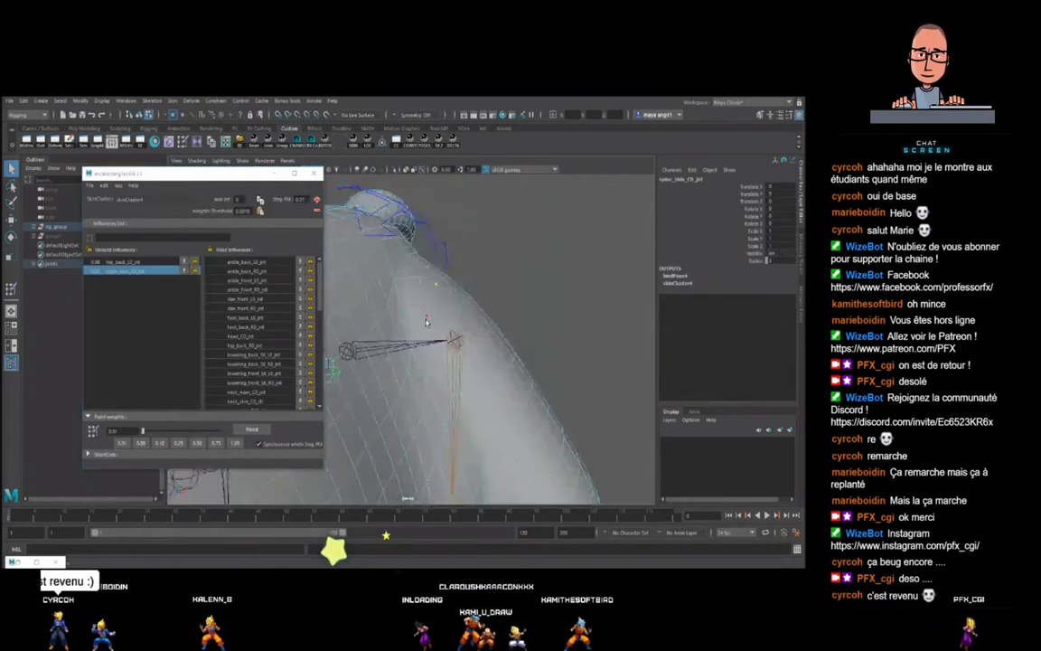
{"action": "left_click", "coordinate": [440, 323]}
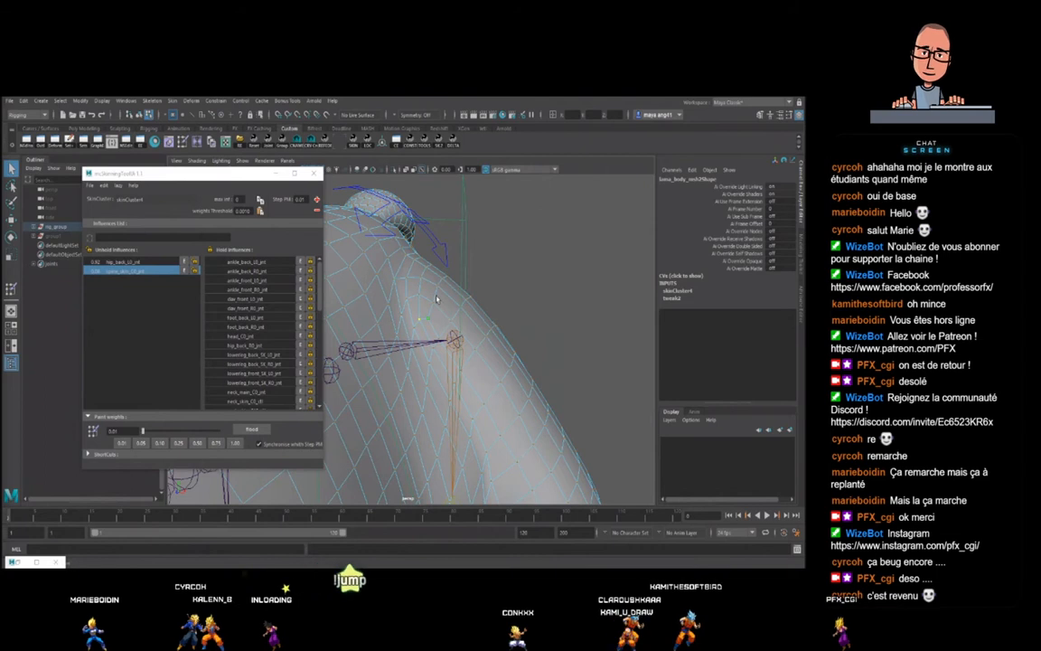
{"action": "right_click_drag", "start_coordinate": [436, 297], "coordinate": [439, 318], "text": "alt"}
{"action": "left_click_drag", "start_coordinate": [440, 318], "coordinate": [412, 308], "text": "alt"}
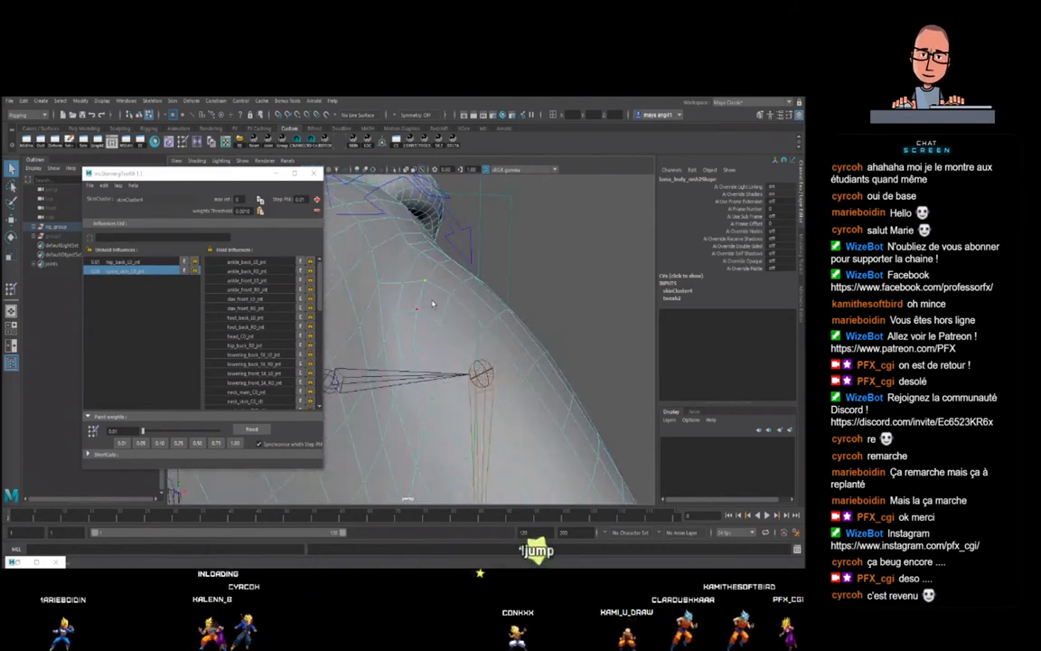
{"action": "left_click", "coordinate": [394, 295]}
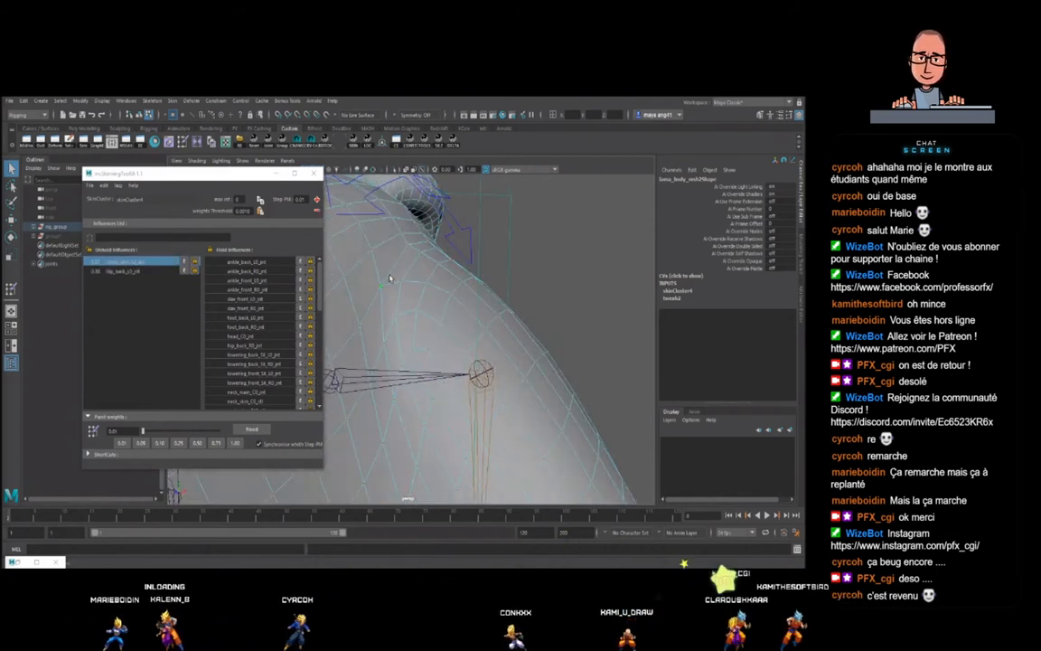
{"action": "left_click", "coordinate": [375, 255]}
{"action": "left_click", "coordinate": [361, 226]}
{"action": "left_click_drag", "start_coordinate": [256, 175], "coordinate": [201, 180]}
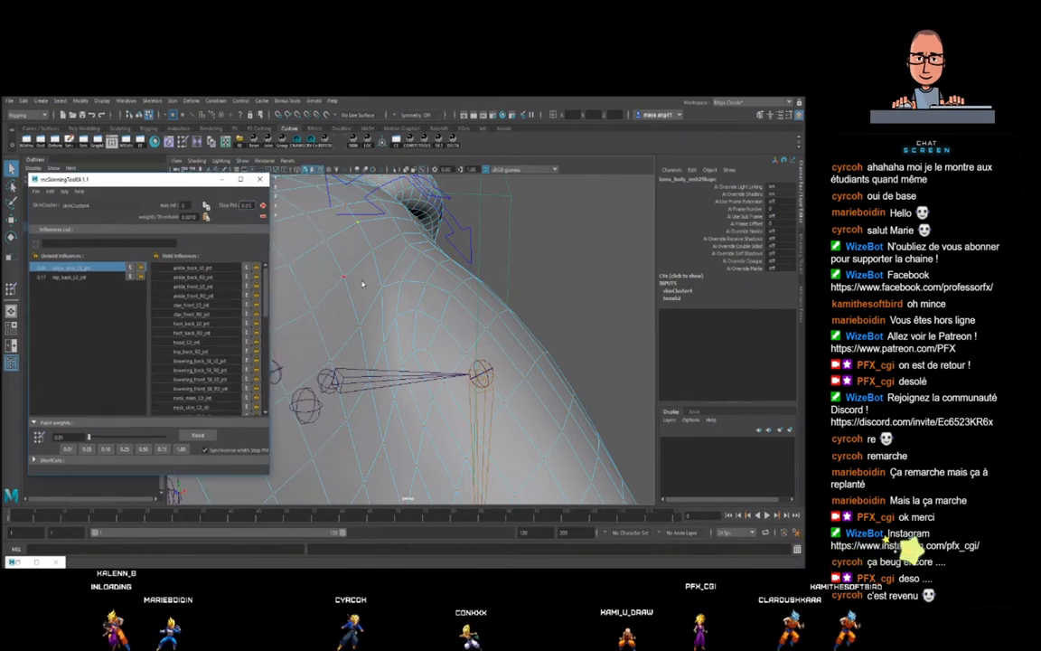
- Select successive vertices along the crease behind the left hip joint and fine-tune their spine joint weights
{"action": "right_click_drag", "start_coordinate": [390, 291], "coordinate": [378, 283], "text": "alt"}
{"action": "left_click_drag", "start_coordinate": [379, 283], "coordinate": [383, 308], "text": "alt"}
{"action": "left_click", "coordinate": [364, 305]}
{"action": "left_click", "coordinate": [390, 313]}
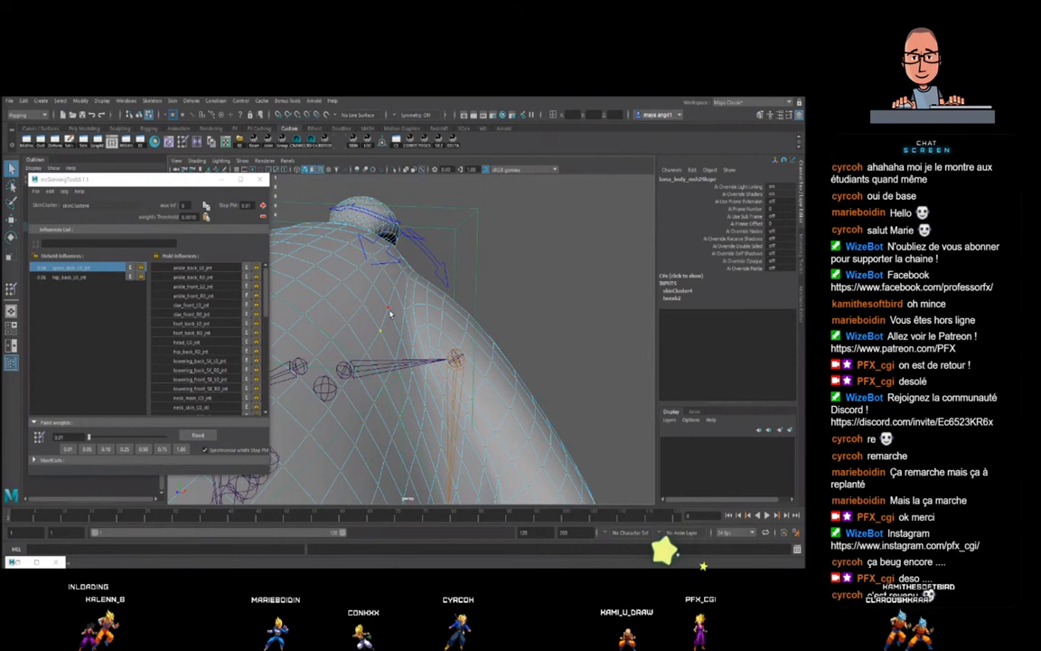
{"action": "left_click", "coordinate": [402, 340]}
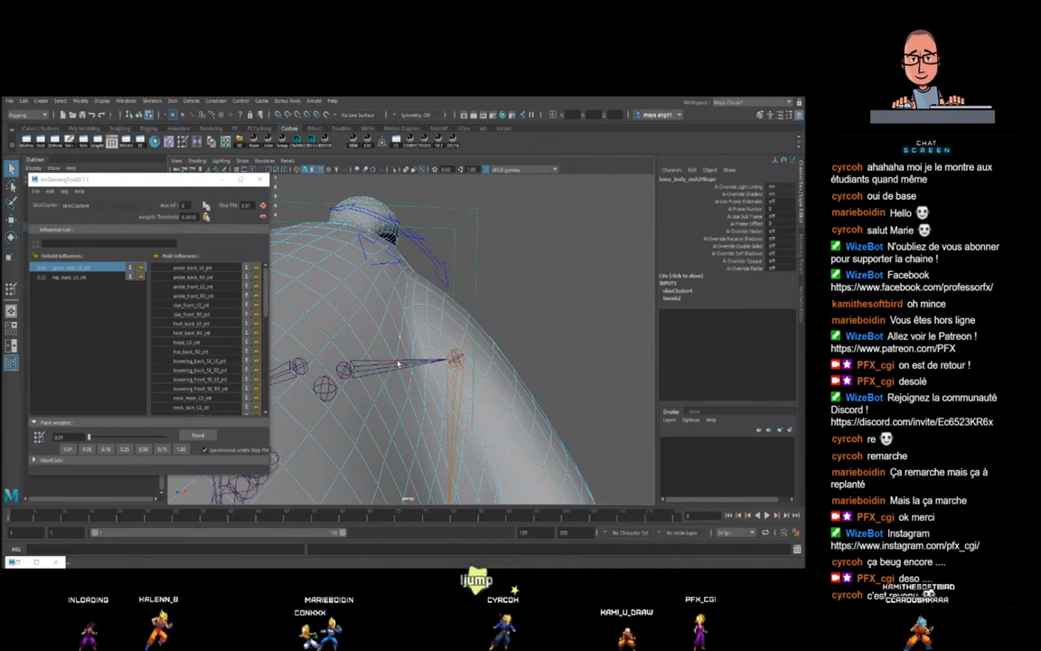
- Adjust the spine joint weights of the upper crease vertices, from the left hip up towards the tail base
{"action": "left_click", "coordinate": [429, 325]}
{"action": "left_click", "coordinate": [403, 309]}
{"action": "left_click", "coordinate": [430, 318]}
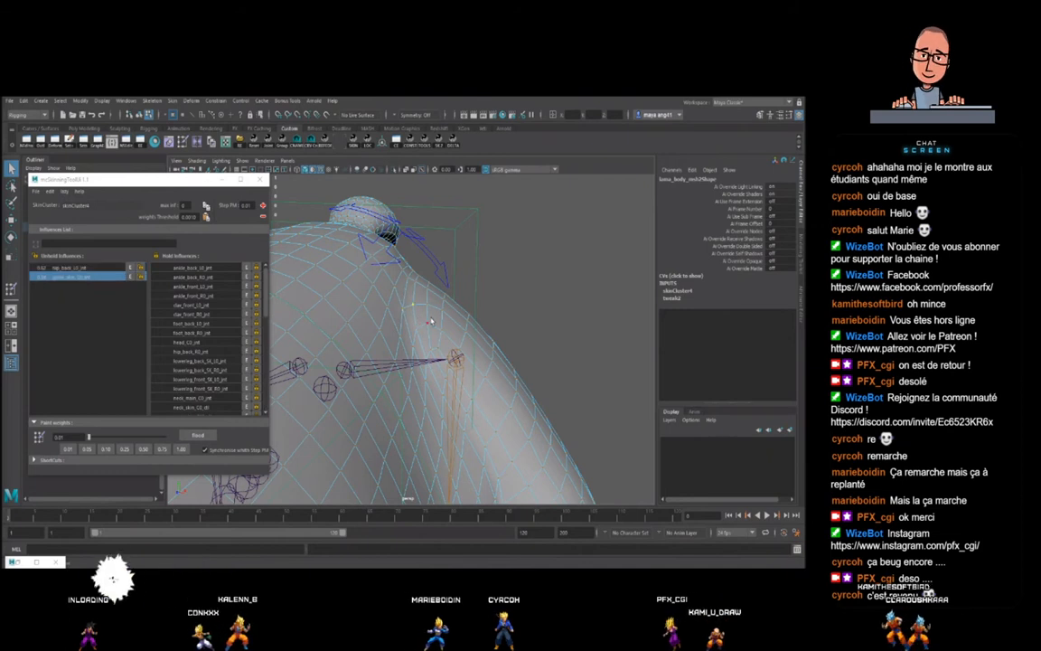
{"action": "left_click", "coordinate": [419, 279]}
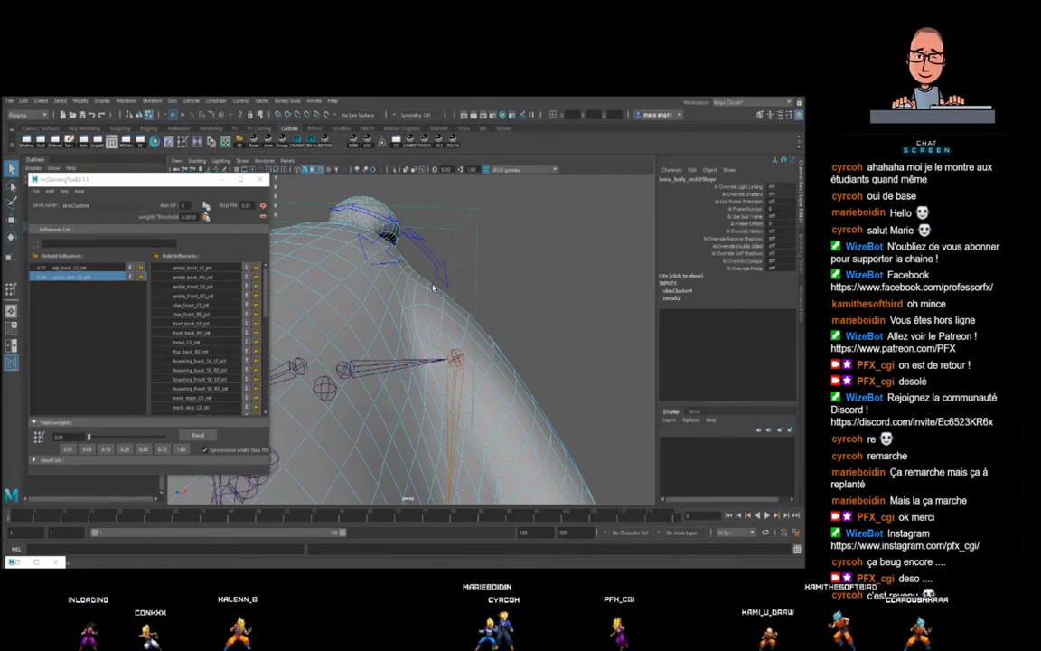
{"action": "left_click", "coordinate": [460, 328]}
{"action": "left_click_drag", "start_coordinate": [460, 328], "coordinate": [375, 321], "text": "alt"}
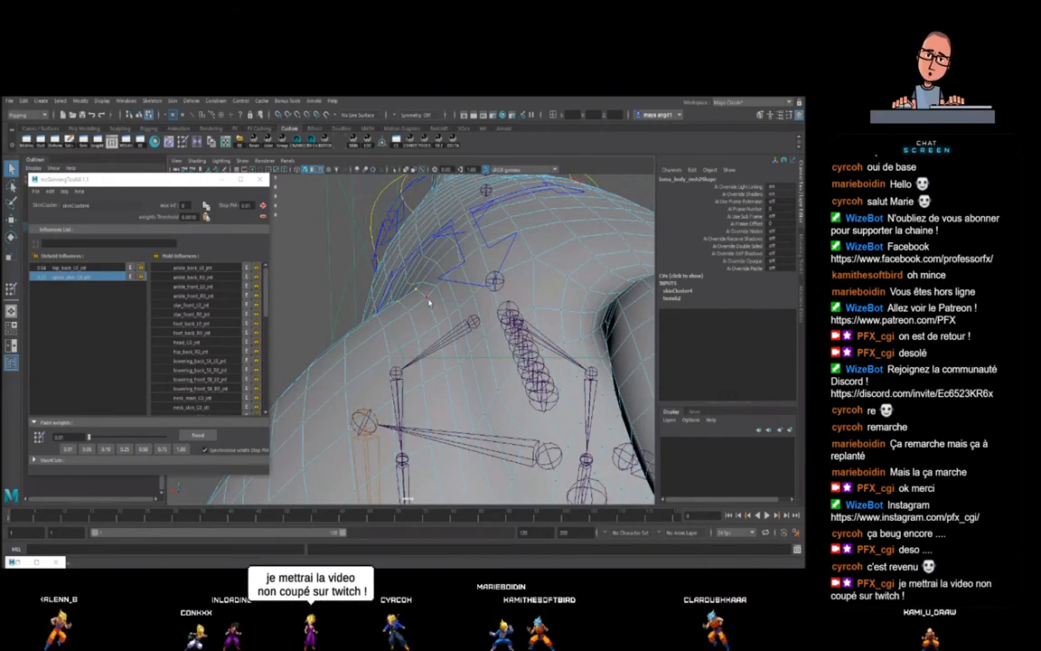
- Try changing the left hind hip control's rotation to check the rump deformation, and undo the change
{"action": "left_click_drag", "start_coordinate": [495, 302], "coordinate": [483, 357], "text": "alt"}
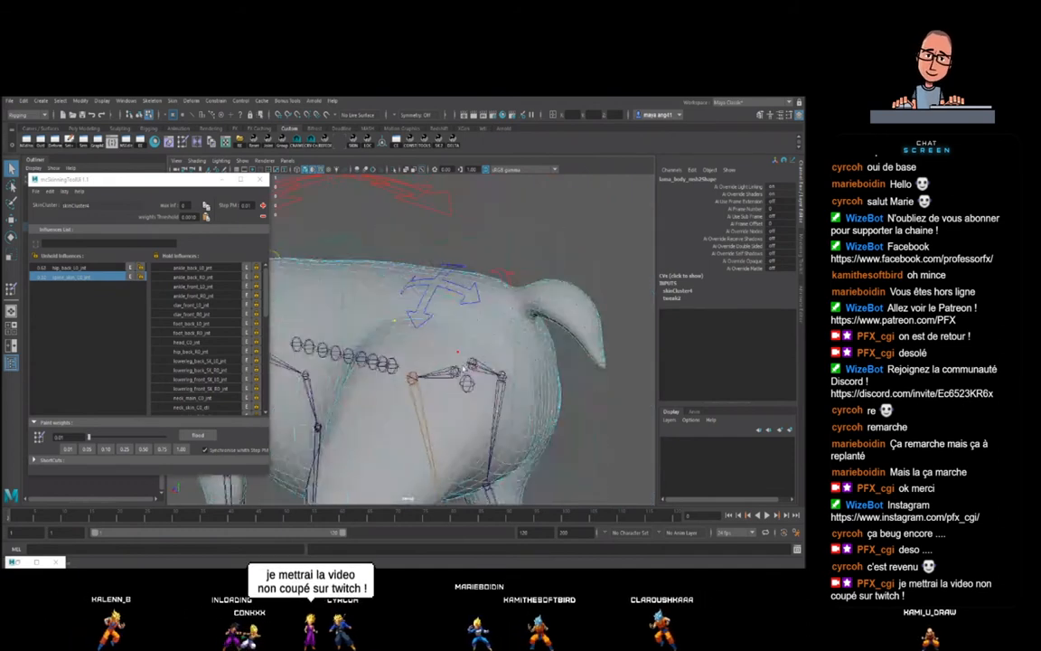
{"action": "scroll", "coordinate": [483, 357], "scroll_direction": "down", "scroll_amount": 5}
{"action": "key", "text": "F8"}
{"action": "left_click", "coordinate": [449, 320]}
{"action": "left_click", "coordinate": [778, 223]}
{"action": "left_click_drag", "start_coordinate": [547, 351], "coordinate": [417, 261], "text": "alt"}
{"action": "scroll", "coordinate": [493, 364], "scroll_direction": "up", "scroll_amount": 5}
{"action": "key", "text": "e"}
{"action": "key", "text": "ctrl+z"}
- Return to the body vertices between the spine and left hip and fine-tune their hip joint weights
{"action": "left_click", "coordinate": [426, 322]}
{"action": "left_click", "coordinate": [430, 324]}
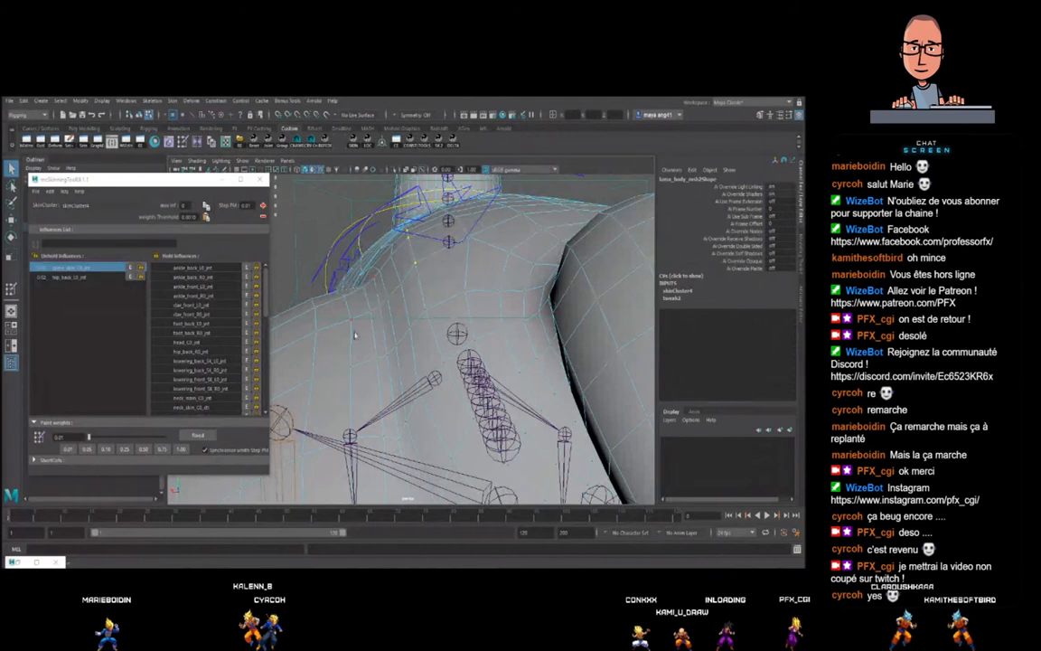
{"action": "left_click_drag", "start_coordinate": [424, 309], "coordinate": [426, 313], "text": "alt"}
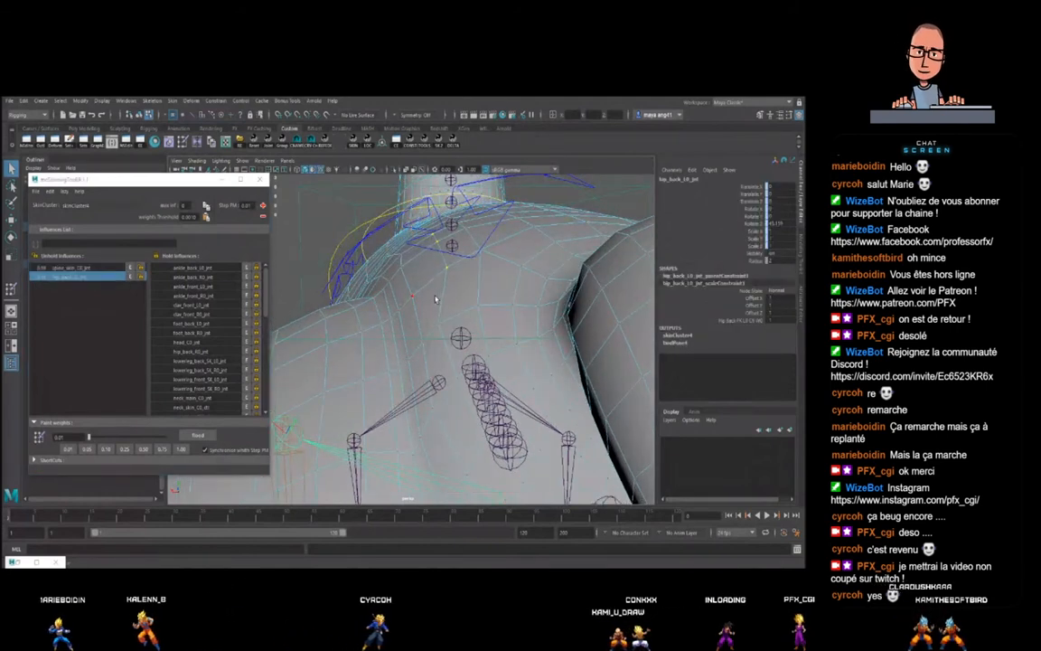
{"action": "left_click", "coordinate": [430, 298]}
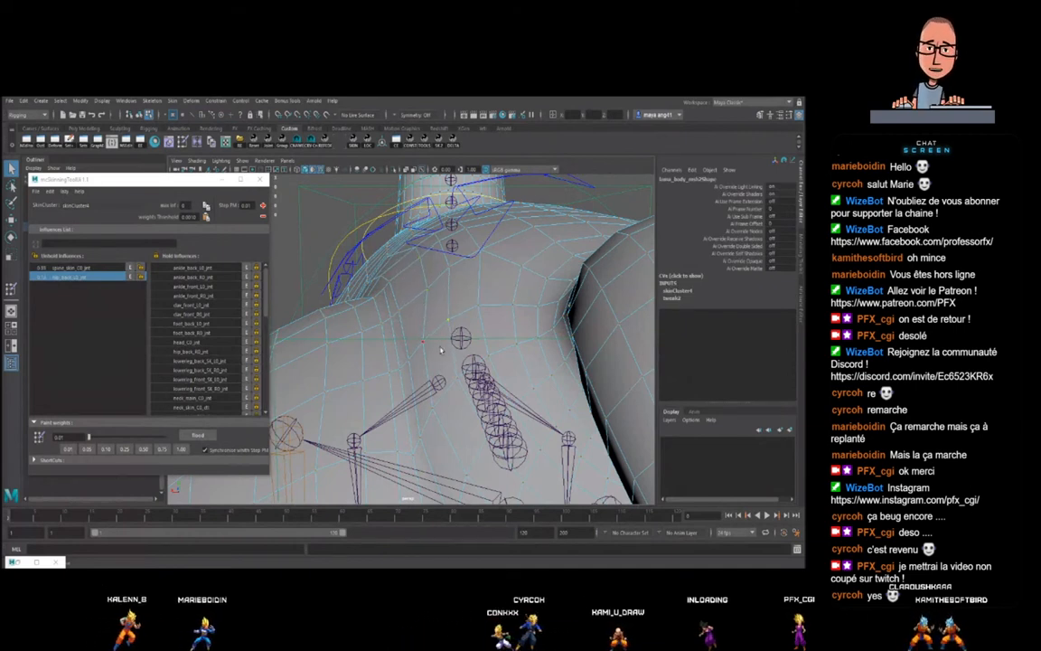
{"action": "left_click", "coordinate": [398, 326]}
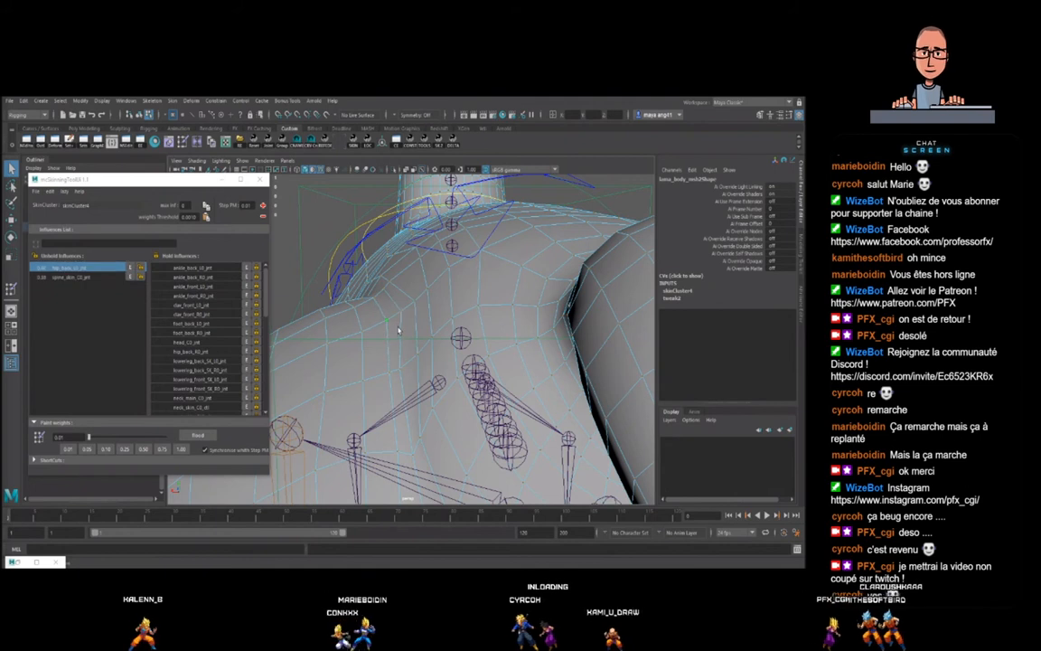
{"action": "left_click", "coordinate": [420, 302]}
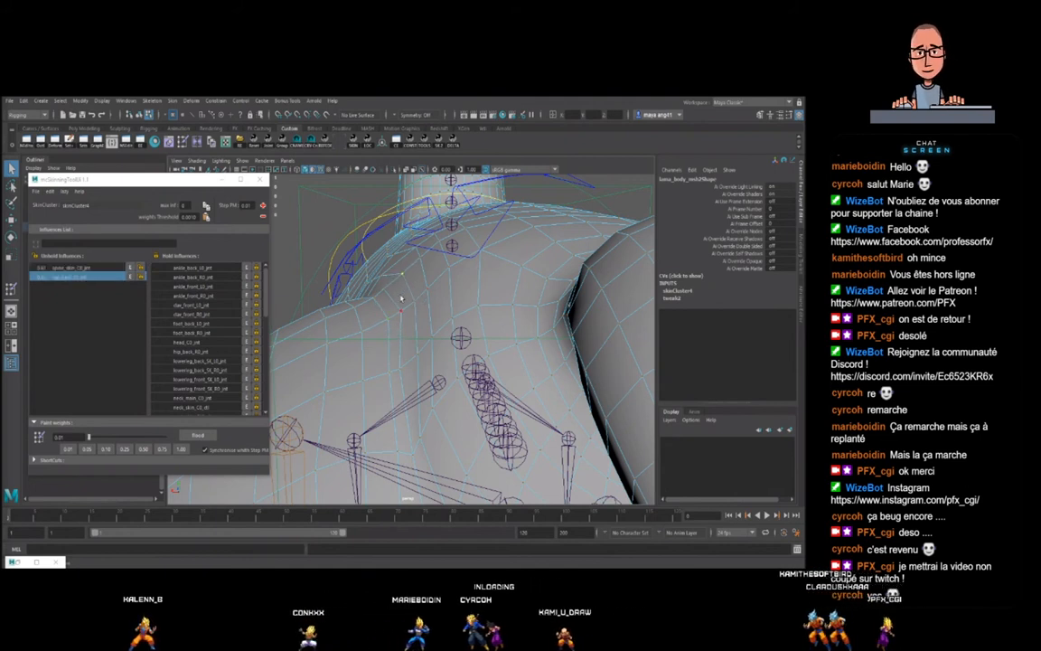
{"action": "left_click", "coordinate": [403, 279]}
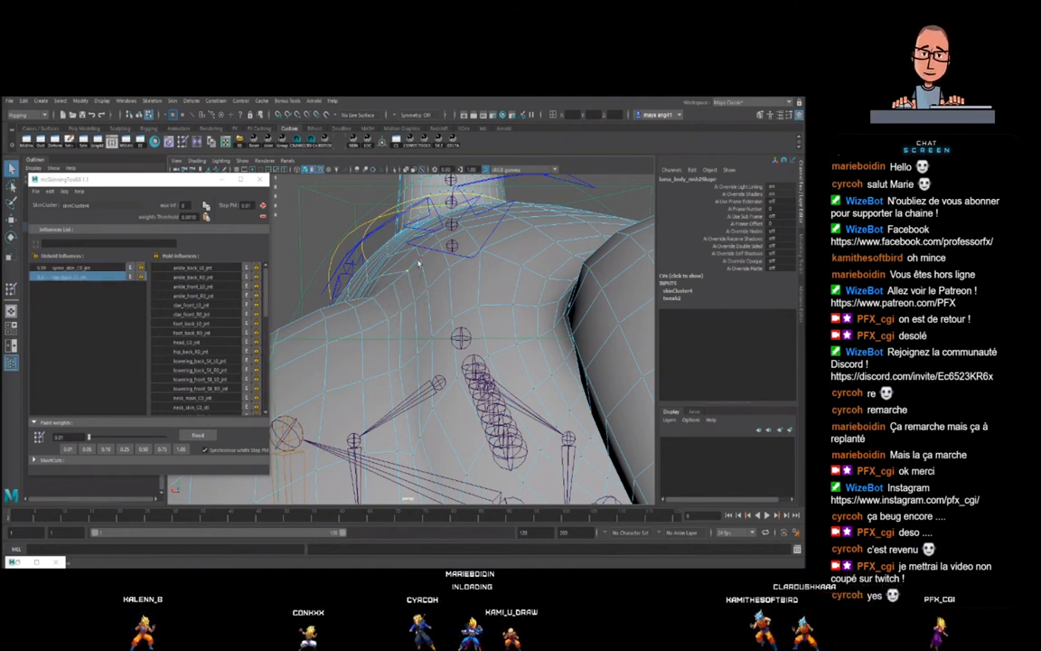
- Balance the hip joint weights of vertices from the outer left flank in towards the lower spine area
{"action": "left_click", "coordinate": [403, 309]}
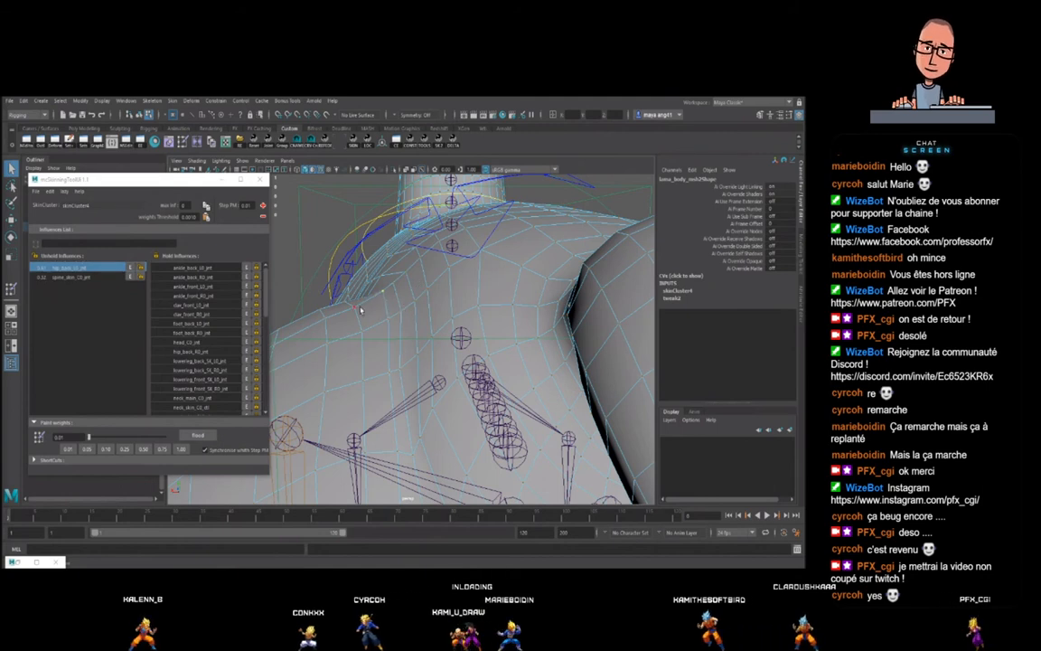
{"action": "left_click", "coordinate": [329, 320]}
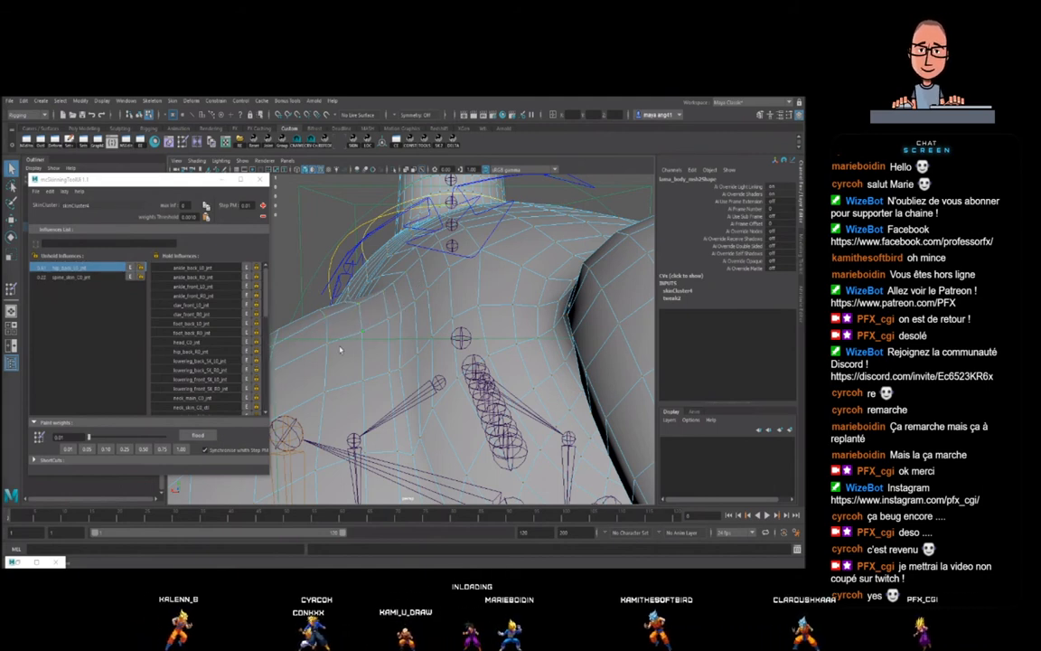
{"action": "left_click", "coordinate": [424, 367]}
{"action": "left_click", "coordinate": [424, 365]}
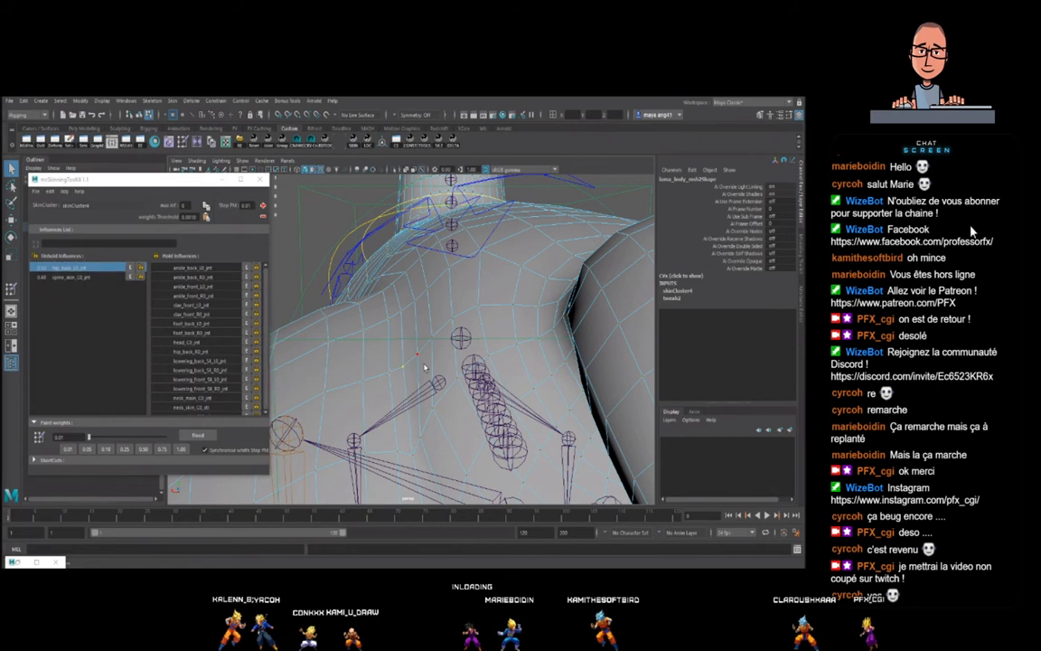
{"action": "left_click", "coordinate": [455, 324]}
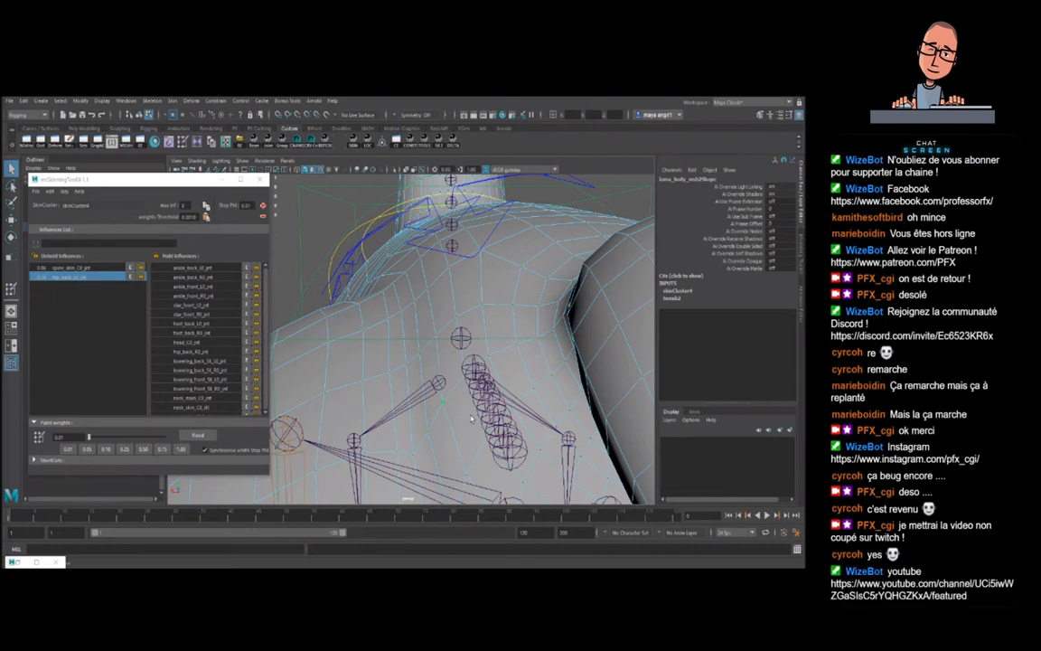
{"action": "left_click", "coordinate": [412, 370]}
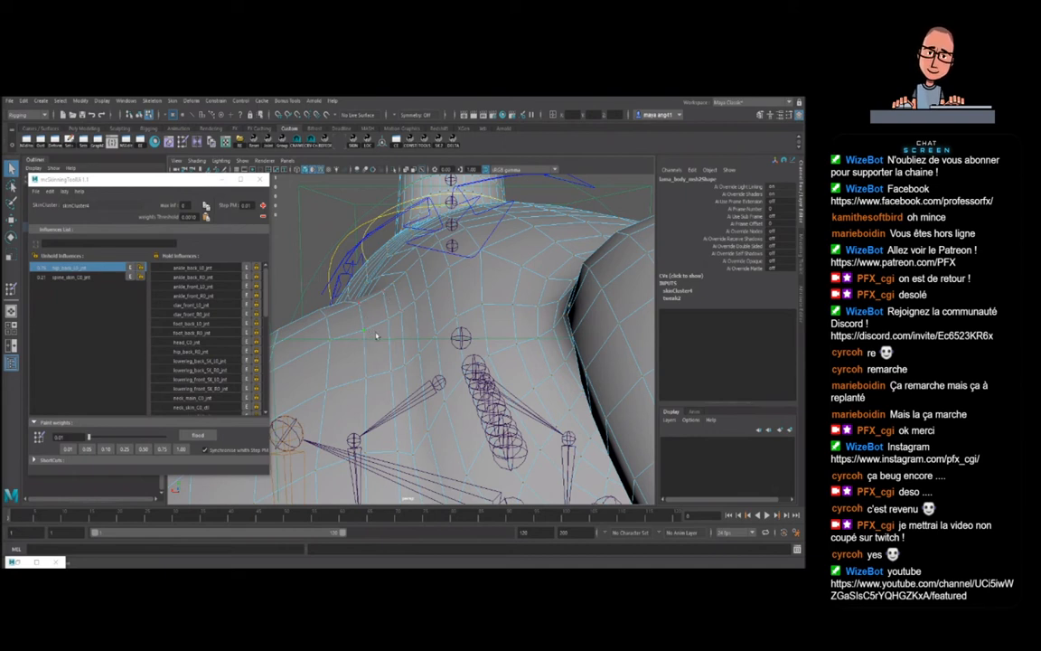
- Refine the hip joint weights of neighbouring vertices leading up the crease to the middle of the back
{"action": "left_click", "coordinate": [403, 315]}
{"action": "left_click", "coordinate": [417, 306]}
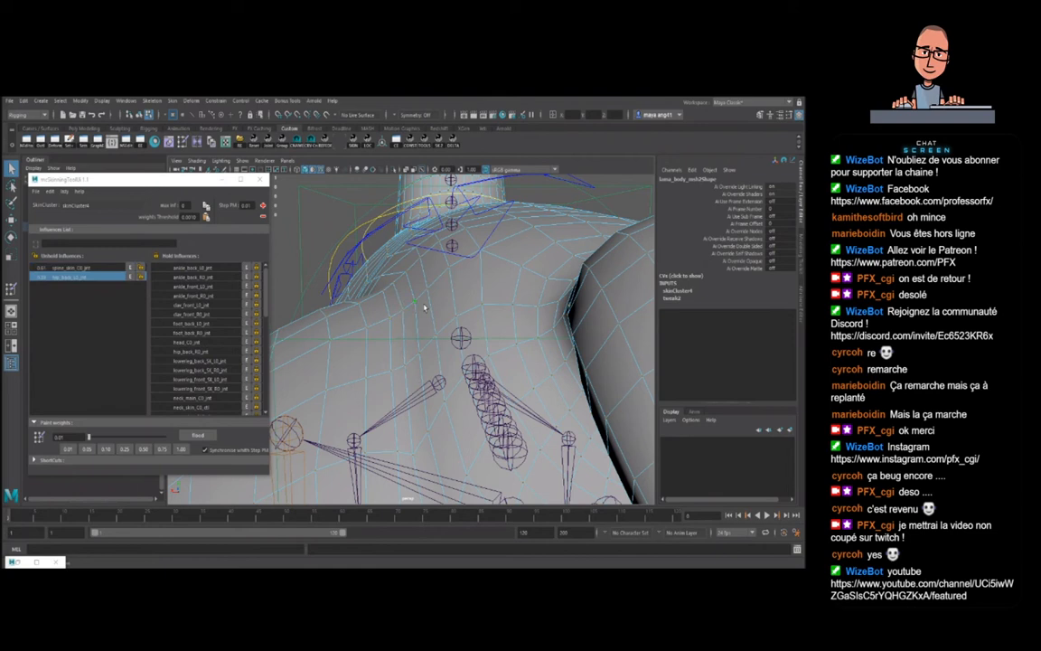
{"action": "left_click", "coordinate": [428, 294]}
{"action": "left_click", "coordinate": [419, 304]}
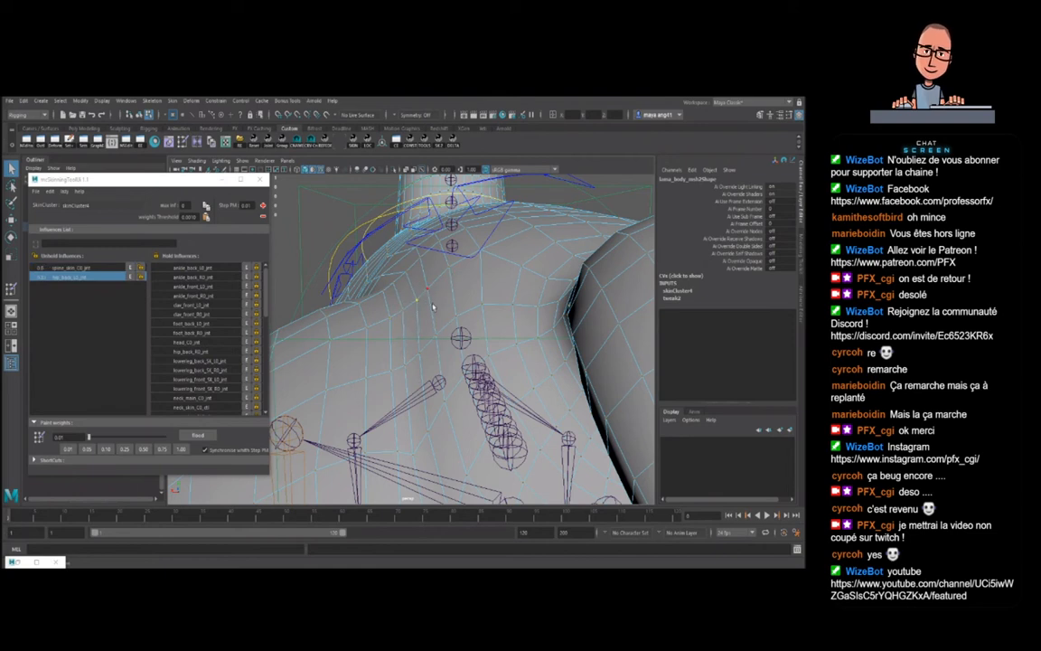
{"action": "left_click", "coordinate": [428, 293]}
{"action": "left_click", "coordinate": [453, 270]}
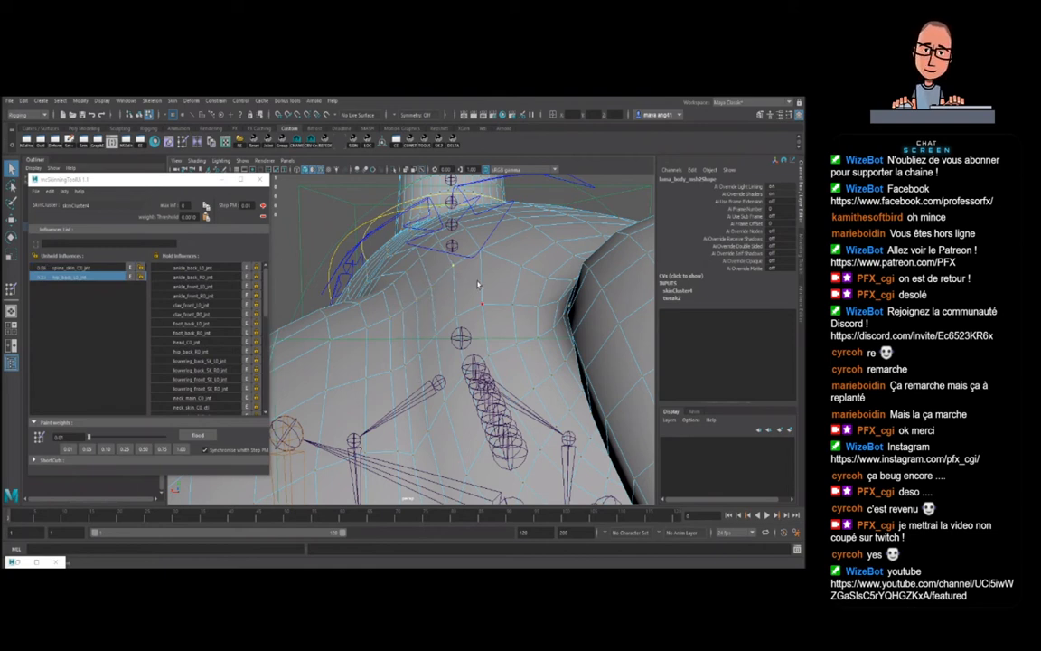
- Even out the hip and spine weights of vertices along the left crease, viewed from the tail side
{"action": "left_click", "coordinate": [407, 367]}
{"action": "left_click_drag", "start_coordinate": [403, 379], "coordinate": [463, 346], "text": "alt"}
{"action": "scroll", "coordinate": [445, 346], "scroll_direction": "up", "scroll_amount": 3}
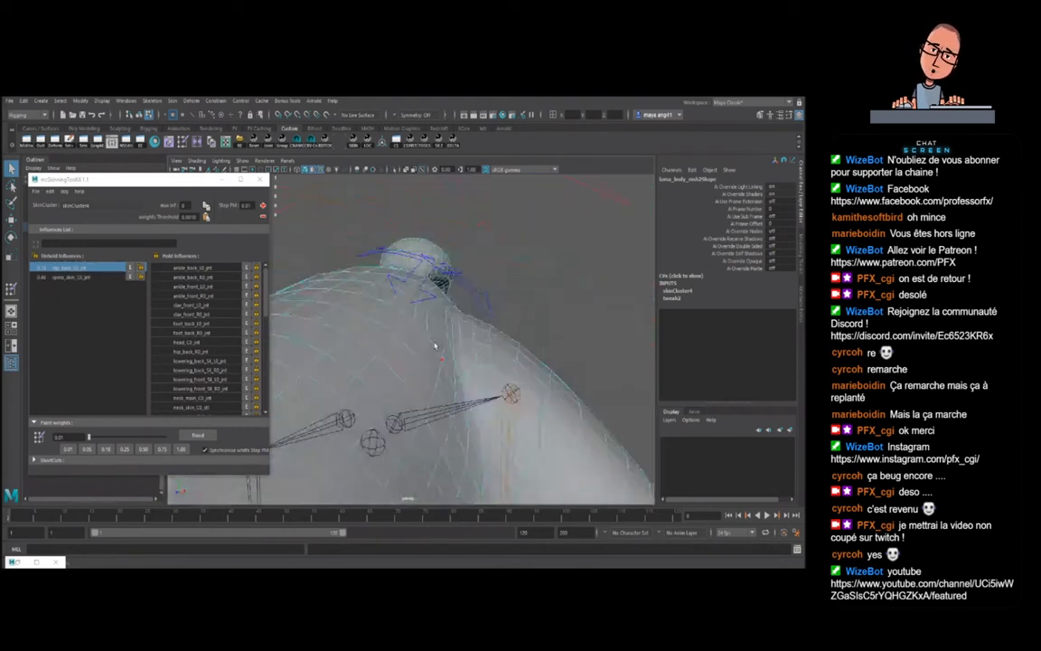
{"action": "left_click", "coordinate": [432, 343]}
{"action": "left_click", "coordinate": [454, 367]}
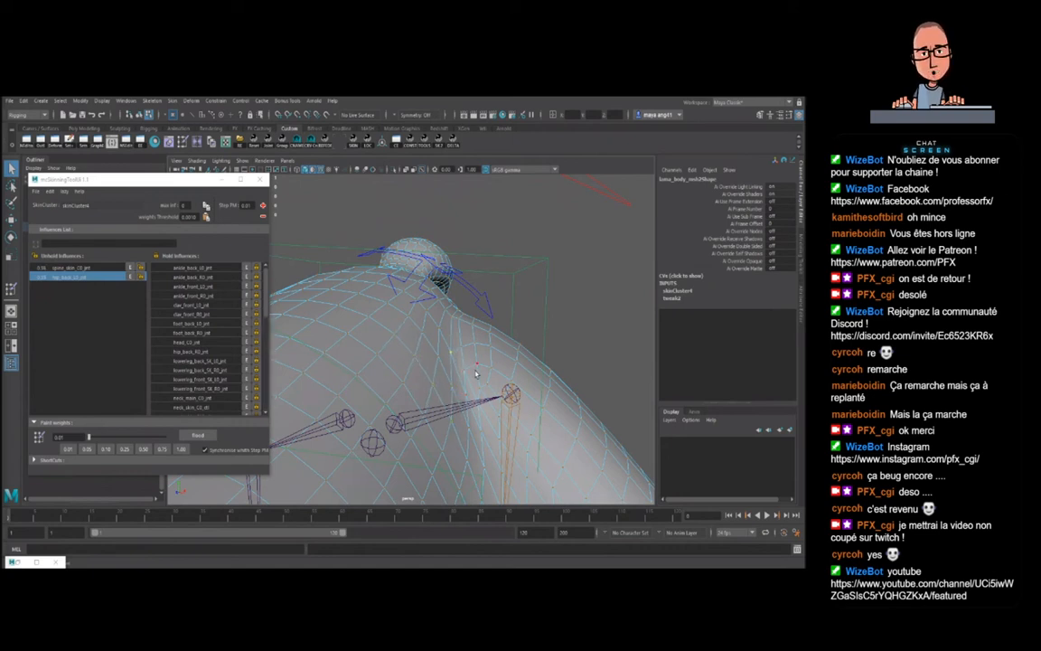
{"action": "left_click", "coordinate": [476, 366]}
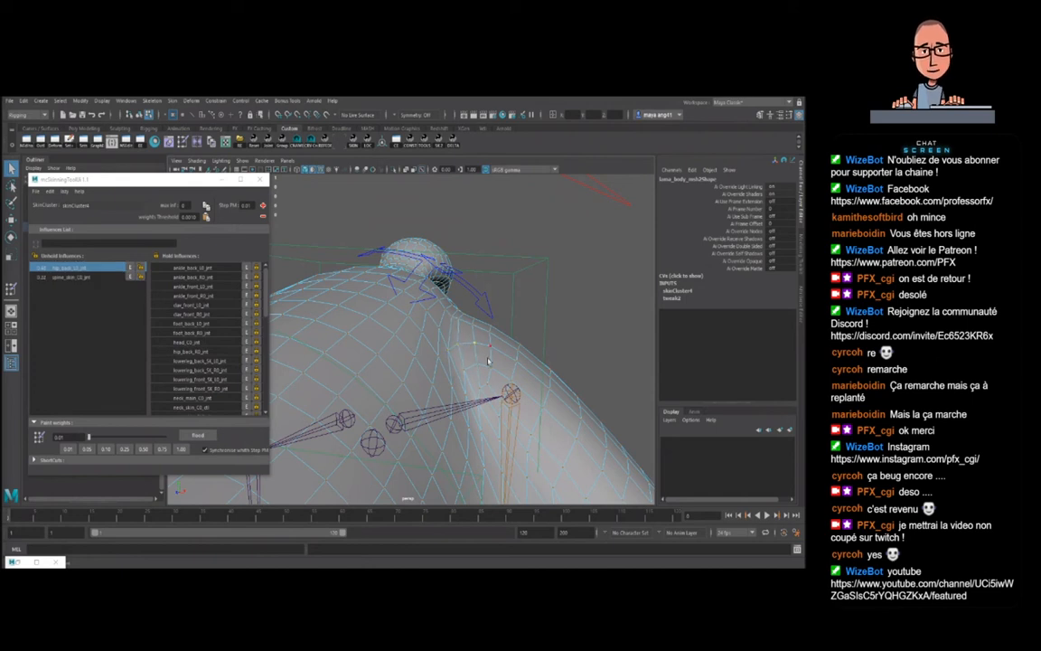
{"action": "left_click", "coordinate": [448, 313]}
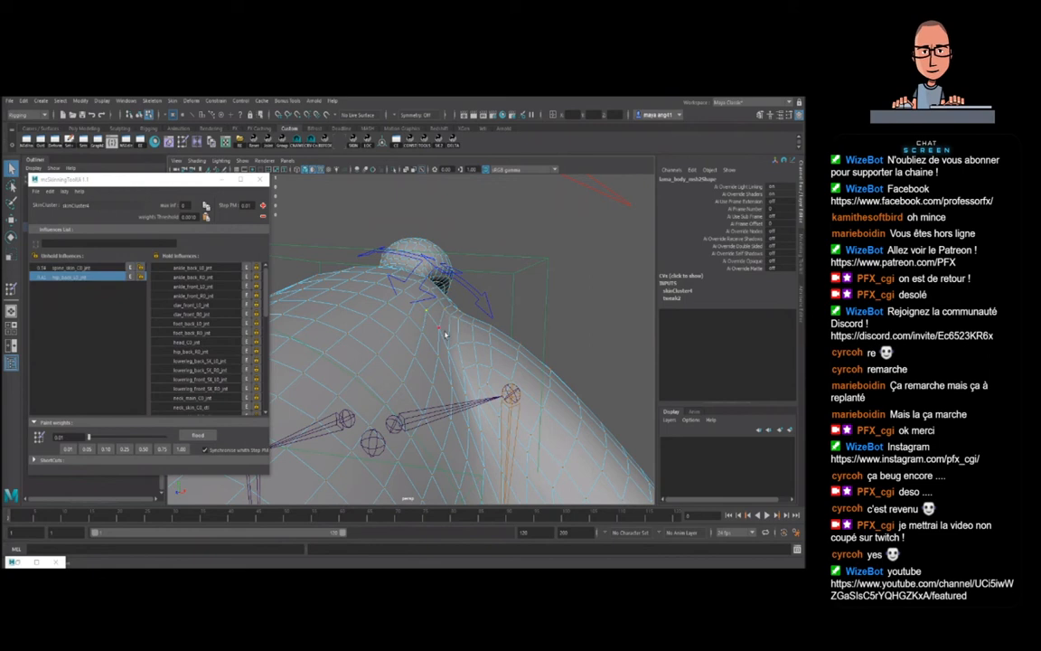
{"action": "left_click", "coordinate": [461, 345]}
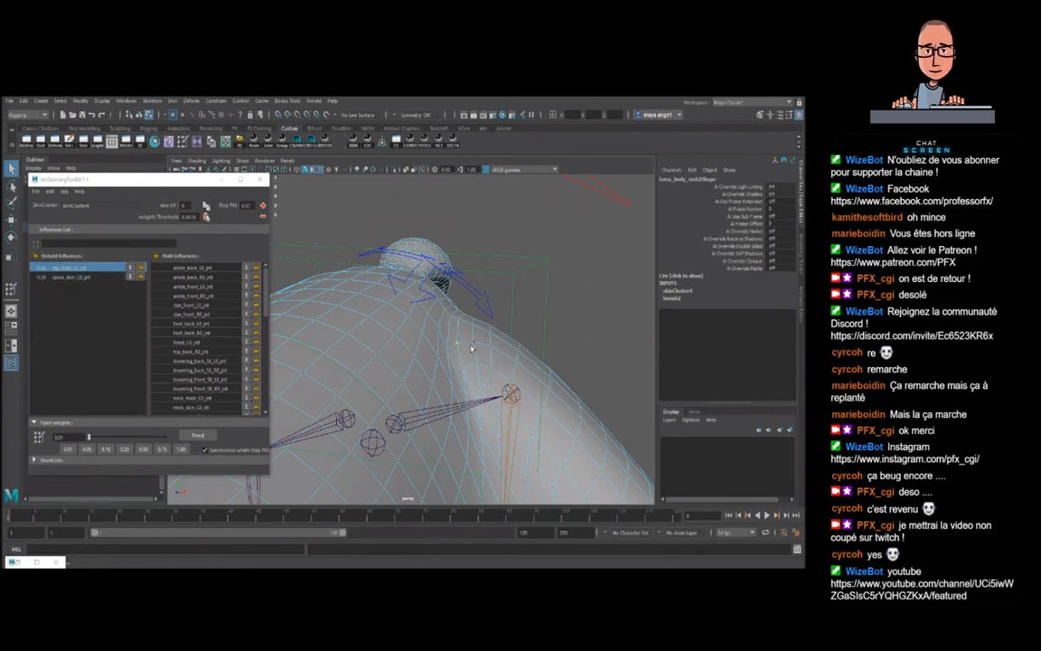
- Leave vertex mode, select the left hind hip FK control and set its Rotate Z to 0
{"action": "key", "text": "F8"}
{"action": "scroll", "coordinate": [512, 359], "scroll_direction": "down", "scroll_amount": 5}
{"action": "left_click_drag", "start_coordinate": [512, 358], "coordinate": [444, 360], "text": "alt"}
{"action": "left_click", "coordinate": [434, 332]}
{"action": "left_click", "coordinate": [780, 223]}
{"action": "type", "text": "45.199"}
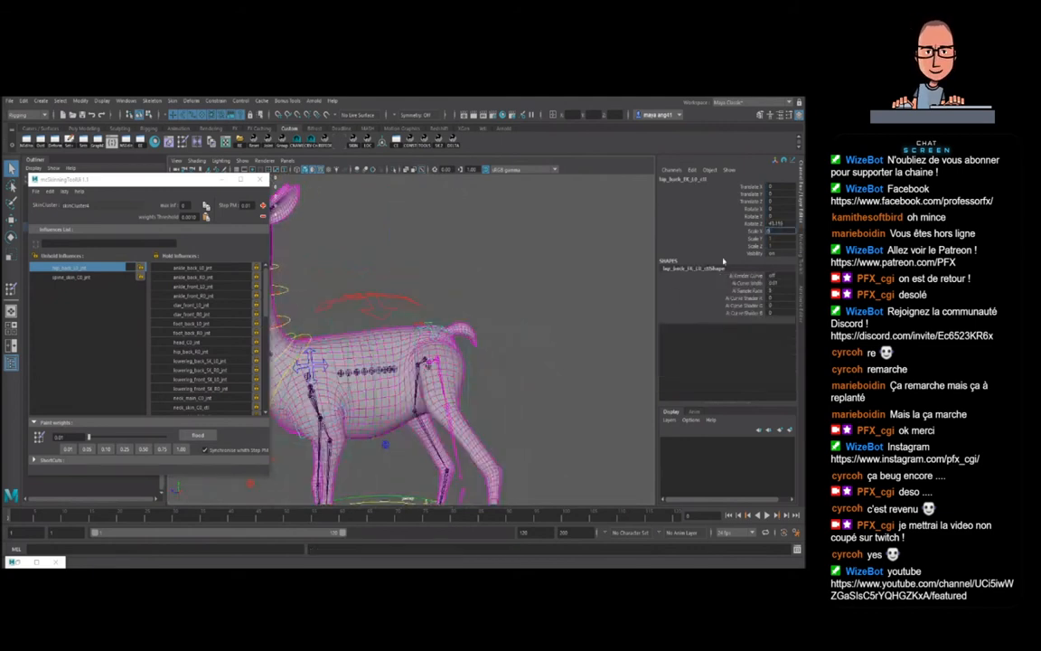
{"action": "key", "text": "Return"}
{"action": "key", "text": "ctrl+z"}
{"action": "left_click", "coordinate": [780, 223]}
{"action": "type", "text": "0"}
{"action": "key", "text": "Return"}
- Rotate the left hind hip control about X by about -12.4 to test the rump and thigh deformation
{"action": "scroll", "coordinate": [481, 353], "scroll_direction": "up", "scroll_amount": 4}
{"action": "left_click_drag", "start_coordinate": [481, 353], "coordinate": [429, 322], "text": "alt"}
{"action": "key", "text": "e"}
{"action": "scroll", "coordinate": [461, 403], "scroll_direction": "down", "scroll_amount": 4}
{"action": "left_click_drag", "start_coordinate": [461, 403], "coordinate": [488, 404], "text": "alt"}
{"action": "key", "text": "ctrl+z"}
{"action": "left_click_drag", "start_coordinate": [460, 407], "coordinate": [473, 406]}
{"action": "left_click_drag", "start_coordinate": [449, 409], "coordinate": [410, 427], "text": "alt"}
{"action": "scroll", "coordinate": [425, 411], "scroll_direction": "up", "scroll_amount": 5}
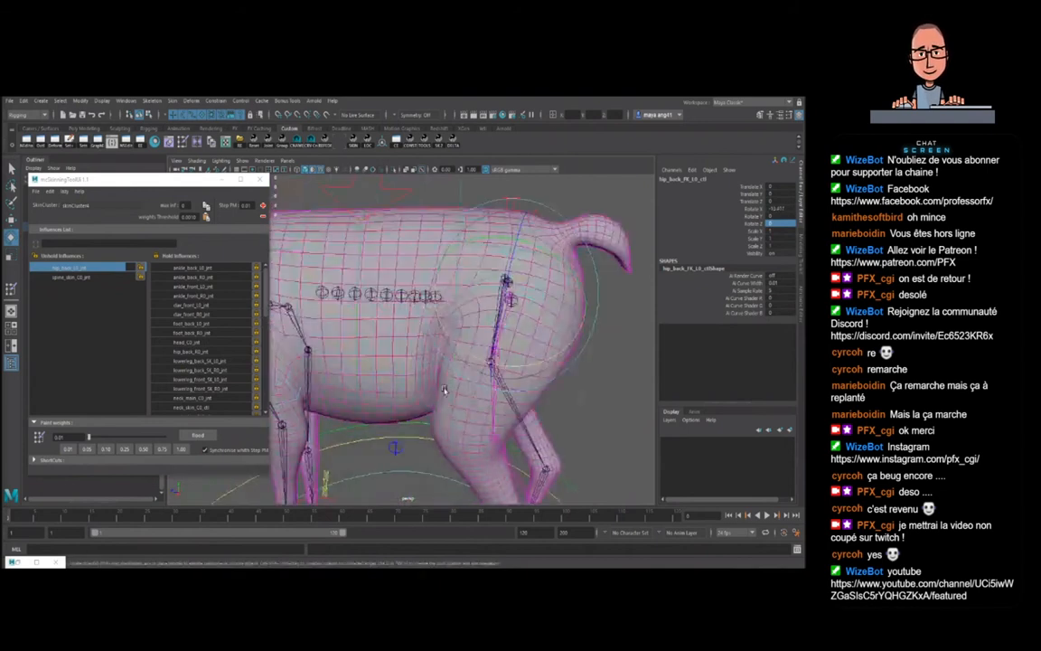
- Reselect the left hind hip FK control and set its Rotate X to 0
{"action": "left_click", "coordinate": [445, 385]}
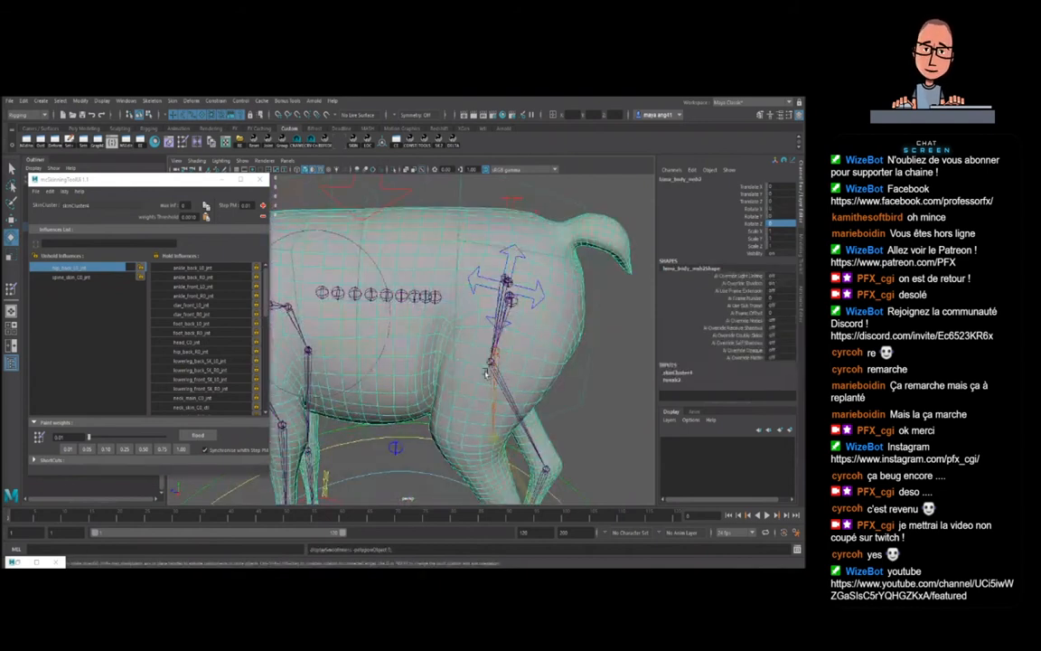
{"action": "left_click", "coordinate": [537, 290]}
{"action": "left_click", "coordinate": [781, 209]}
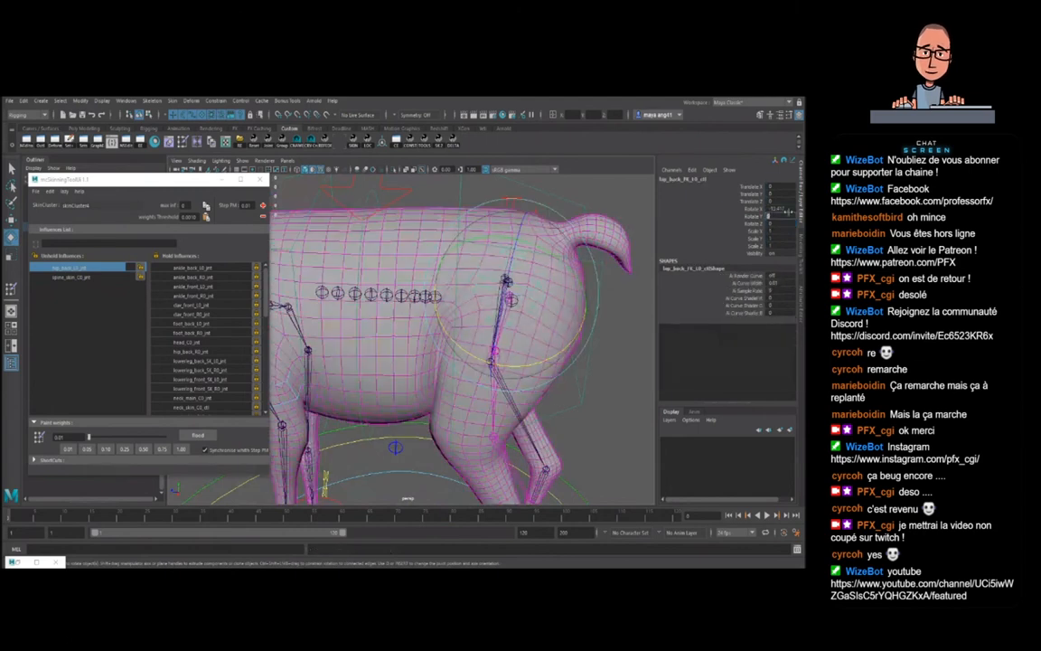
{"action": "type", "text": "0"}
{"action": "key", "text": "Return"}
- Select vertices between the tail base and the left hip joint and fine-tune their hip joint weights
{"action": "left_click_drag", "start_coordinate": [553, 283], "coordinate": [513, 316], "text": "alt"}
{"action": "key", "text": "q"}
{"action": "left_click", "coordinate": [465, 291]}
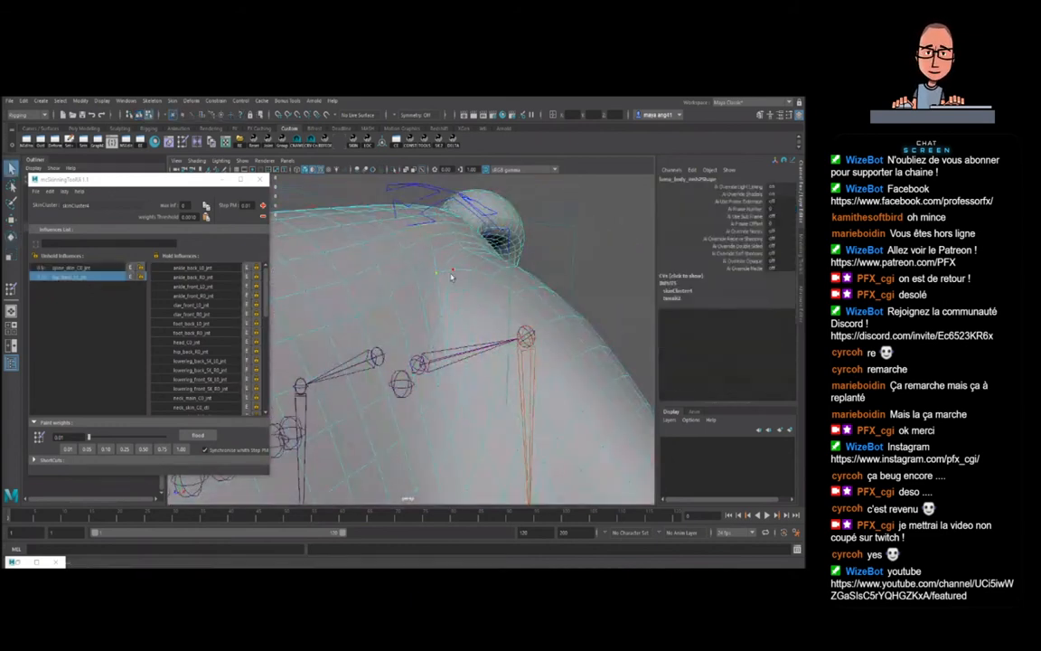
{"action": "left_click", "coordinate": [450, 291]}
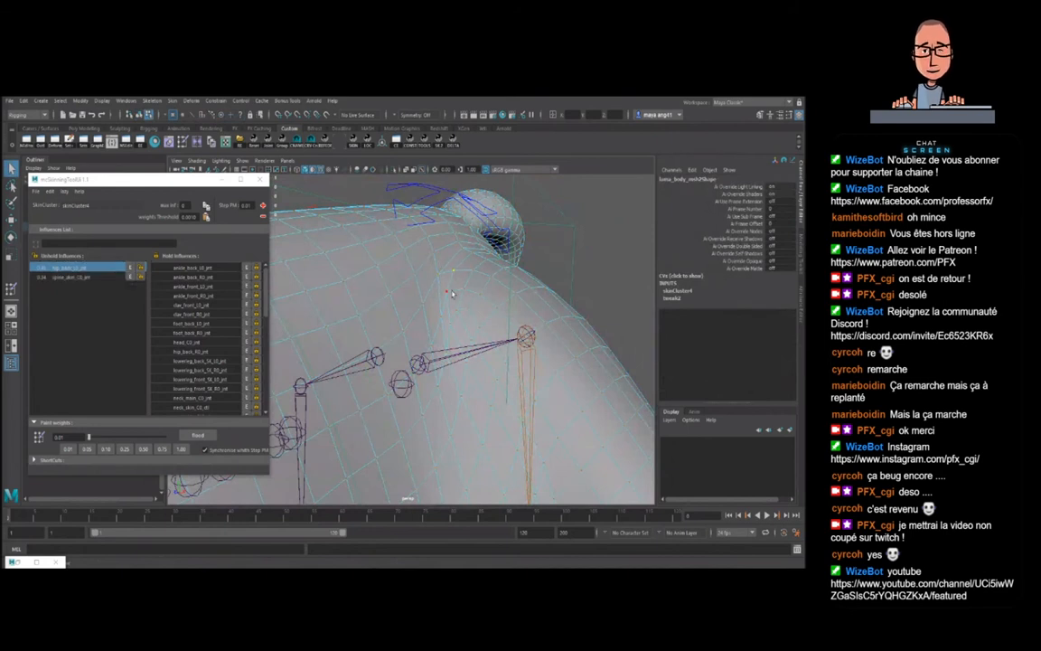
{"action": "left_click", "coordinate": [481, 328]}
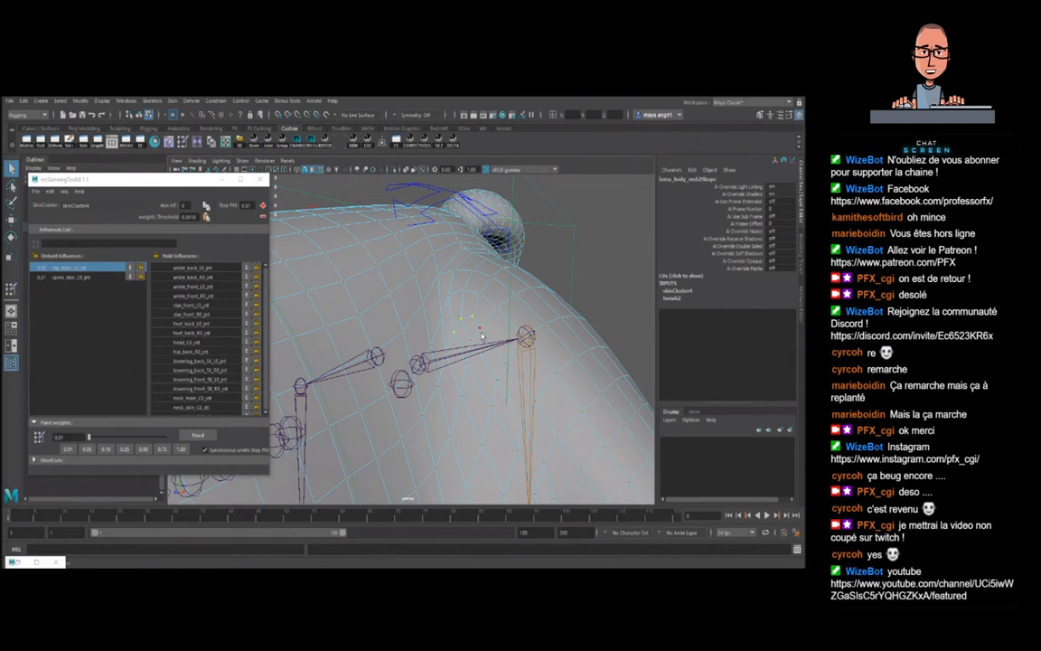
{"action": "left_click", "coordinate": [451, 301]}
{"action": "left_click", "coordinate": [479, 296]}
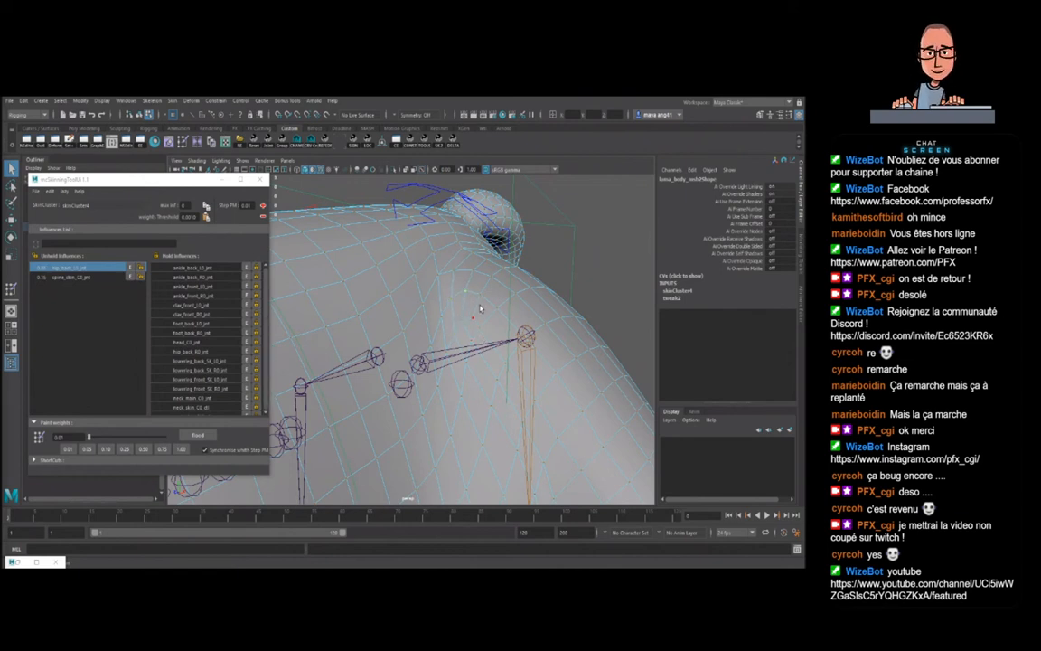
- Select vertices on the rump between the tail base and the left hip joint and fine-tune their hip and spine joint weights
{"action": "left_click", "coordinate": [440, 277]}
{"action": "left_click", "coordinate": [405, 252]}
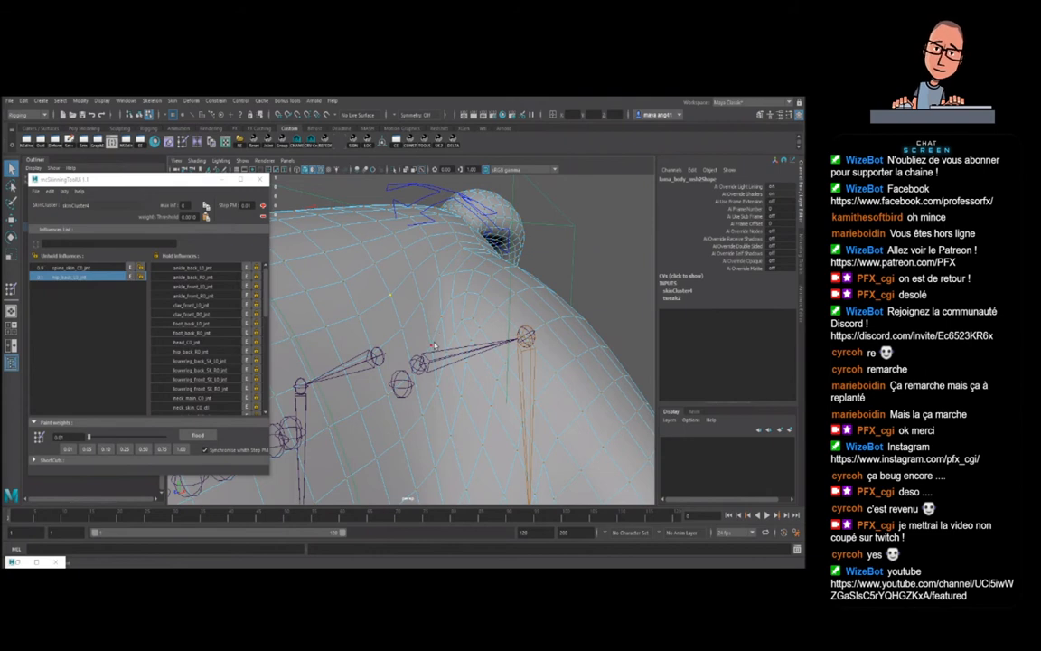
{"action": "left_click", "coordinate": [440, 314]}
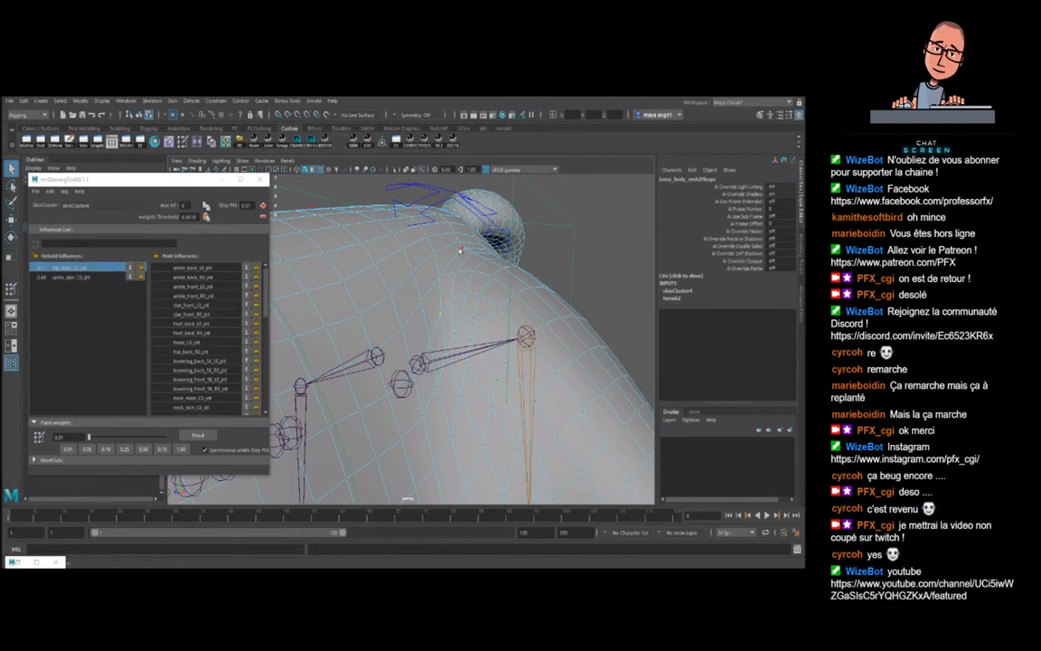
{"action": "left_click", "coordinate": [426, 236]}
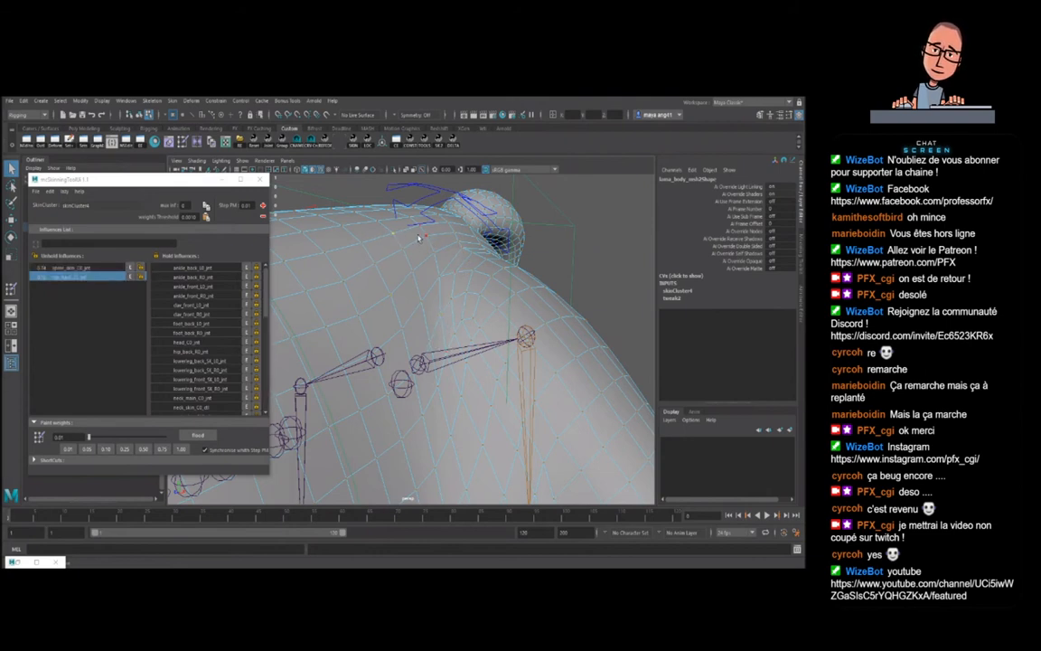
{"action": "left_click", "coordinate": [448, 226]}
{"action": "left_click", "coordinate": [455, 238]}
{"action": "left_click", "coordinate": [456, 249]}
{"action": "left_click", "coordinate": [483, 282]}
{"action": "left_click_drag", "start_coordinate": [483, 282], "coordinate": [452, 299], "text": "alt"}
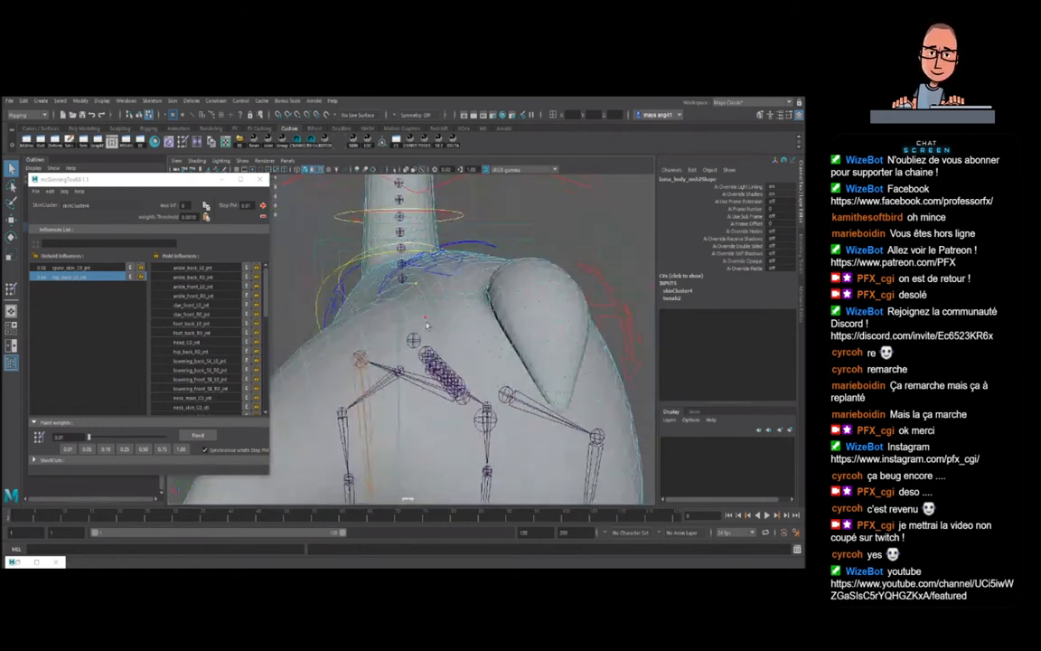
- Balance the hip and spine weights of the upper rump vertices on the left side of the back, viewed along the spine
{"action": "left_click_drag", "start_coordinate": [431, 347], "coordinate": [396, 285], "text": "alt"}
{"action": "left_click", "coordinate": [394, 284]}
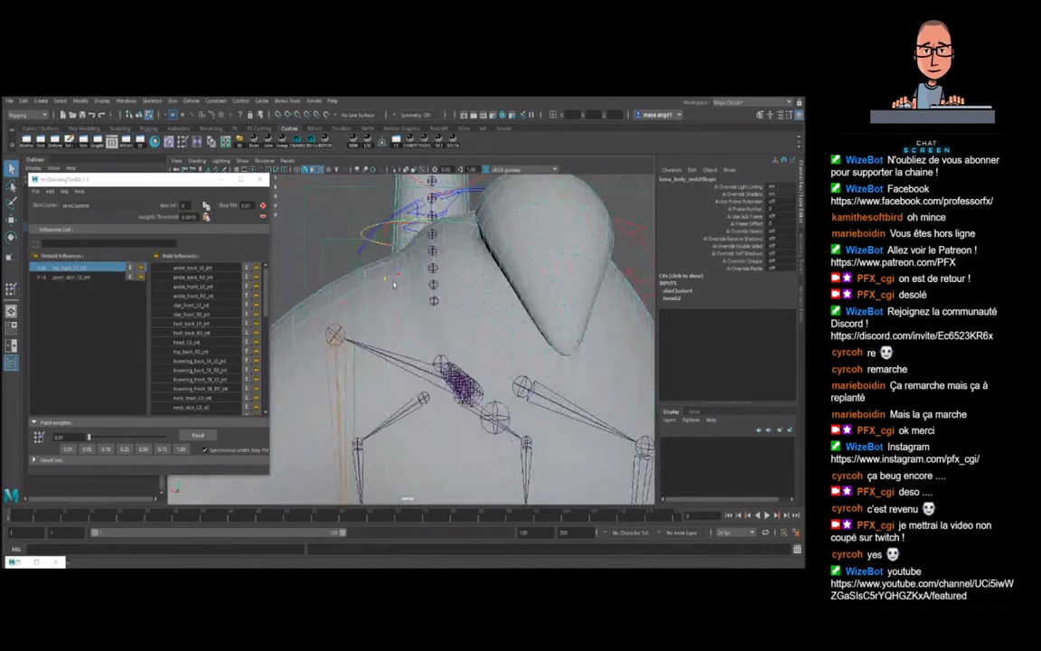
{"action": "left_click", "coordinate": [367, 282]}
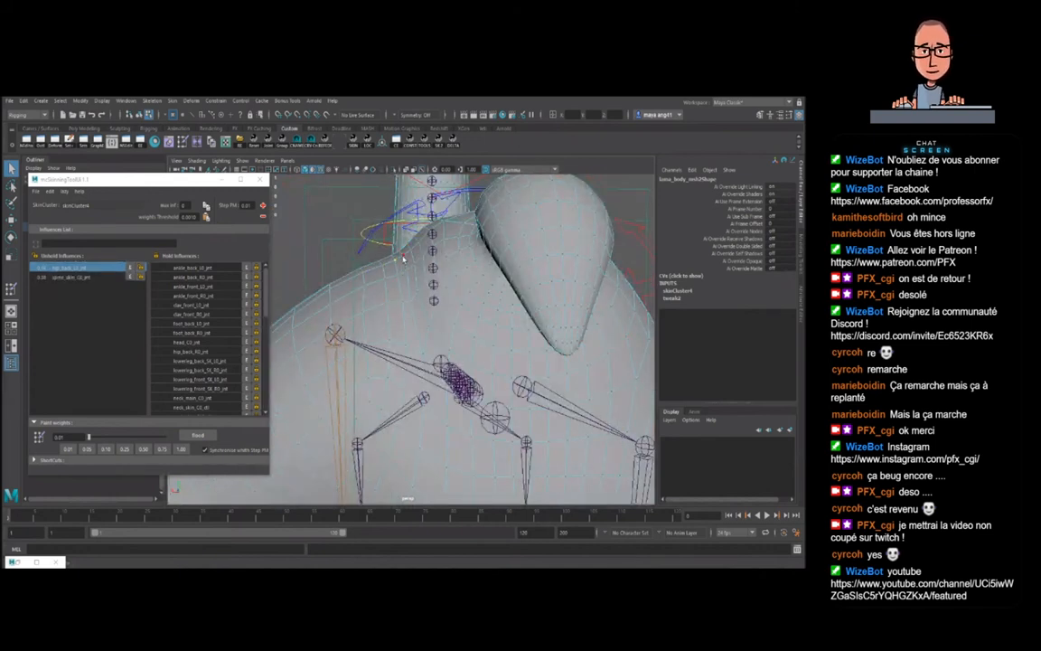
{"action": "left_click", "coordinate": [411, 268]}
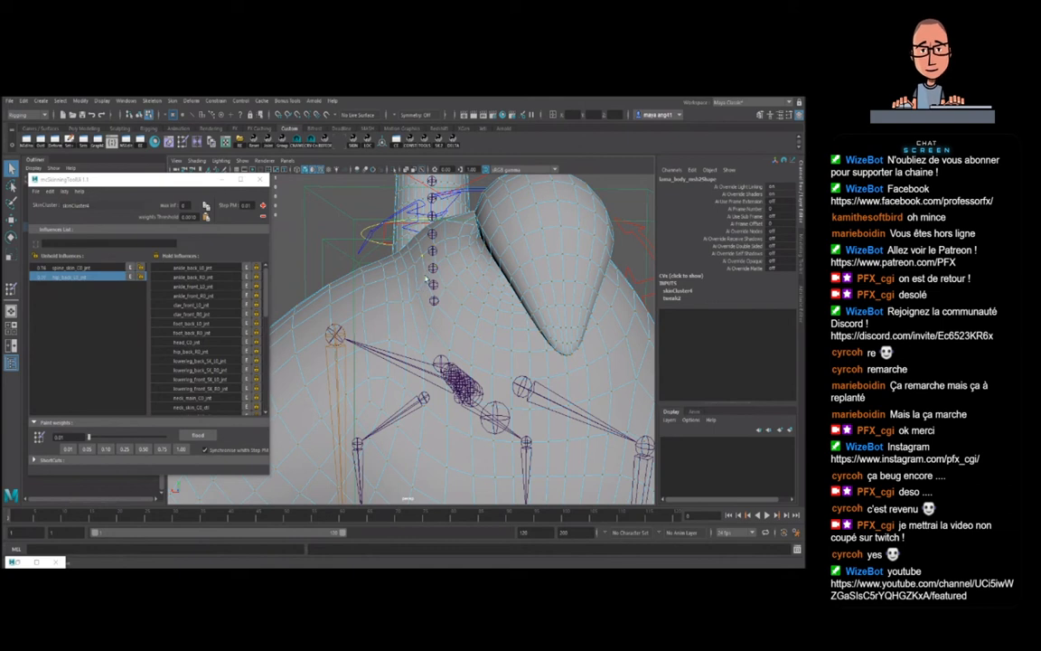
{"action": "left_click", "coordinate": [408, 276]}
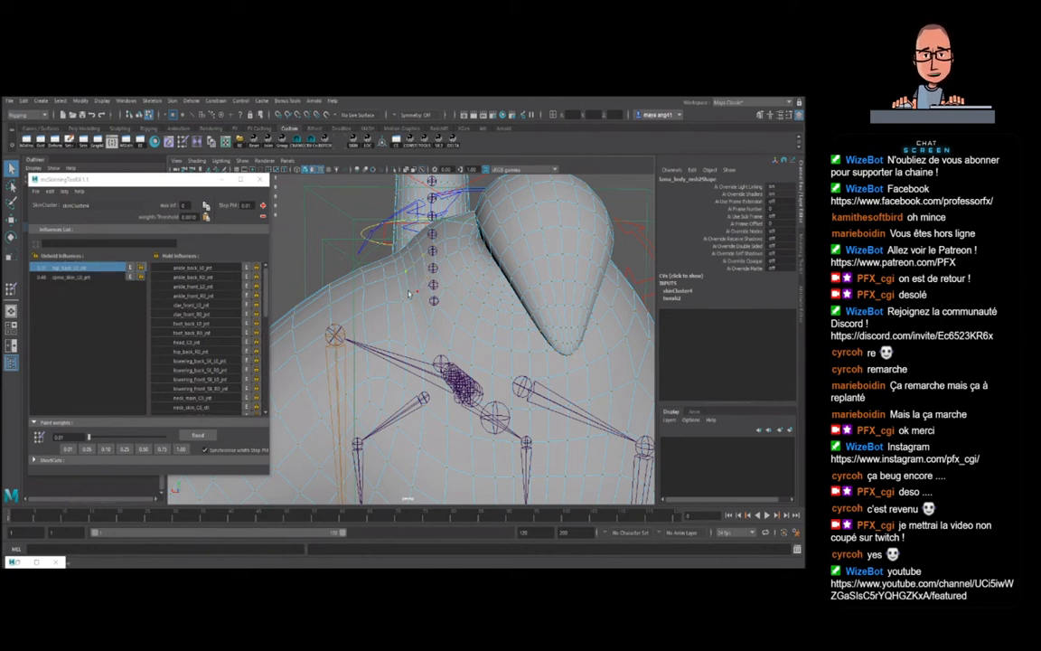
{"action": "left_click", "coordinate": [414, 306]}
{"action": "left_click", "coordinate": [393, 305]}
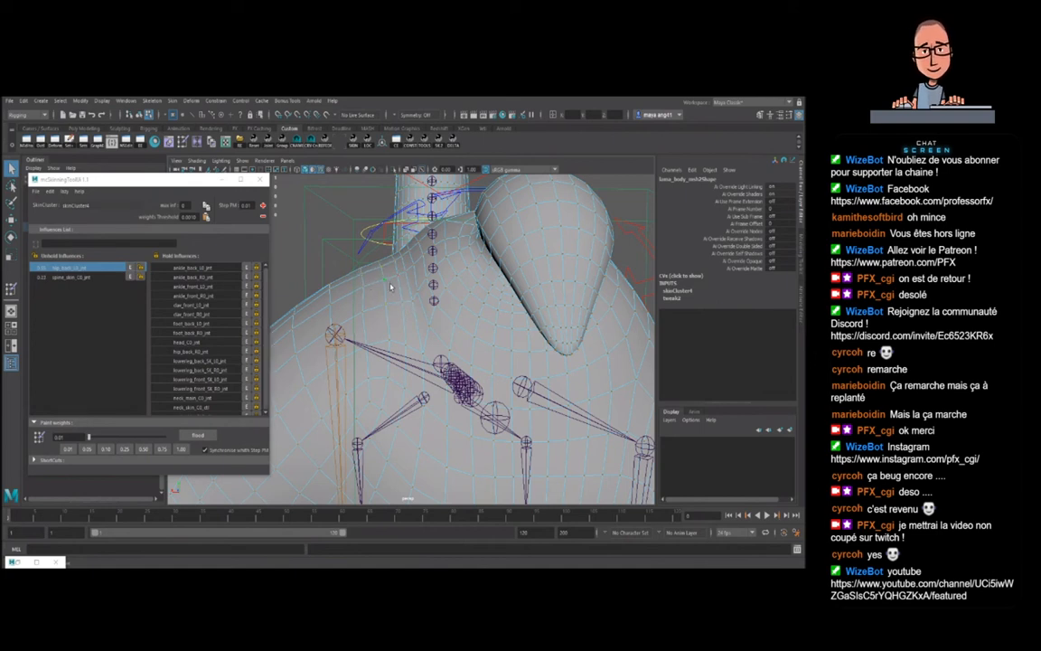
{"action": "left_click", "coordinate": [412, 268]}
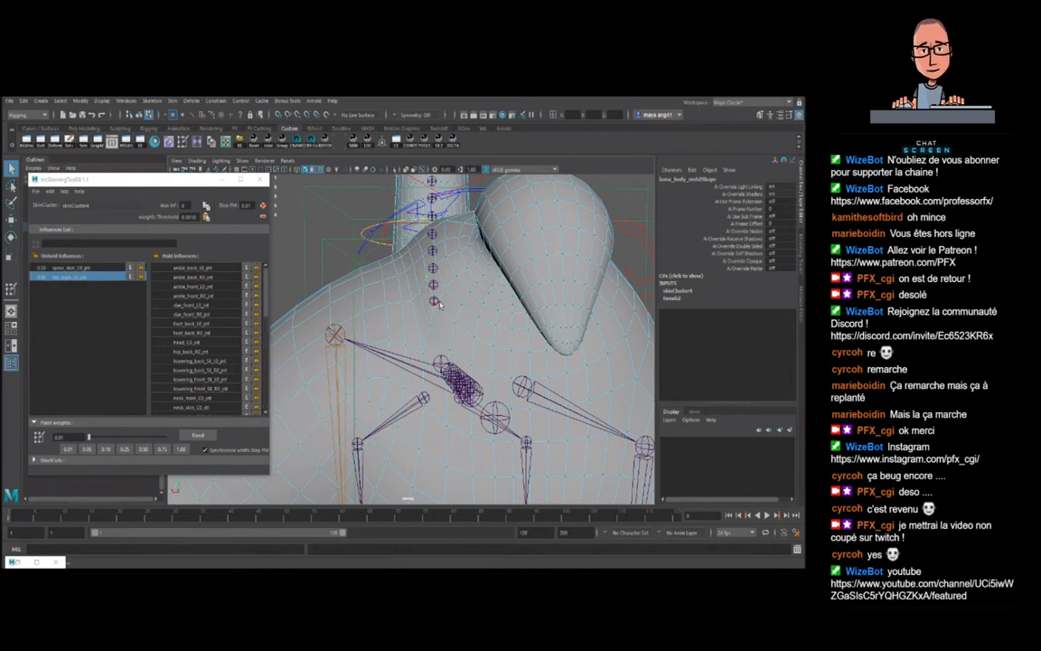
- Leave vertex mode, select the left hind hip FK control and set its Rotate Z to 0
{"action": "key", "text": "F8"}
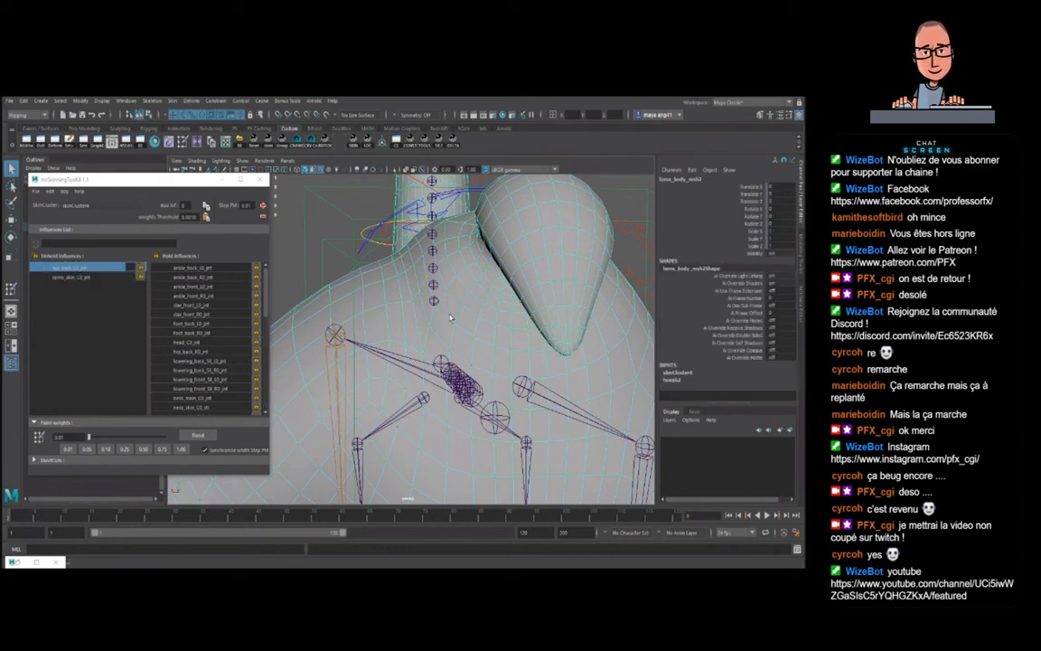
{"action": "left_click_drag", "start_coordinate": [406, 284], "coordinate": [501, 282], "text": "alt"}
{"action": "right_click_drag", "start_coordinate": [452, 282], "coordinate": [492, 281], "text": "alt"}
{"action": "left_click_drag", "start_coordinate": [488, 278], "coordinate": [414, 259], "text": "alt"}
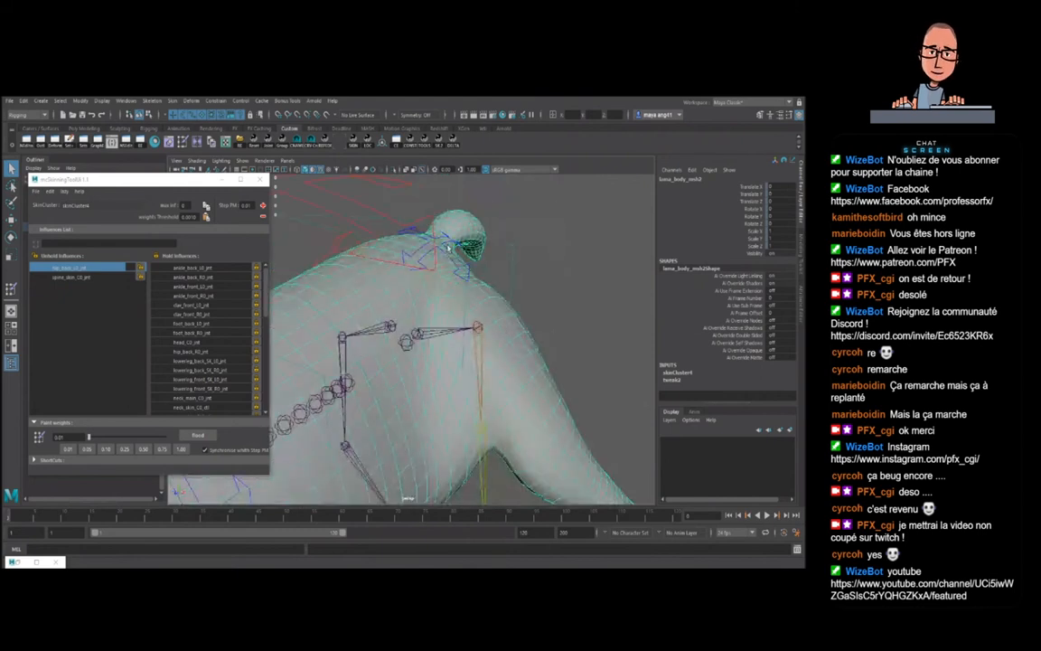
{"action": "left_click", "coordinate": [470, 275]}
{"action": "left_click", "coordinate": [772, 224]}
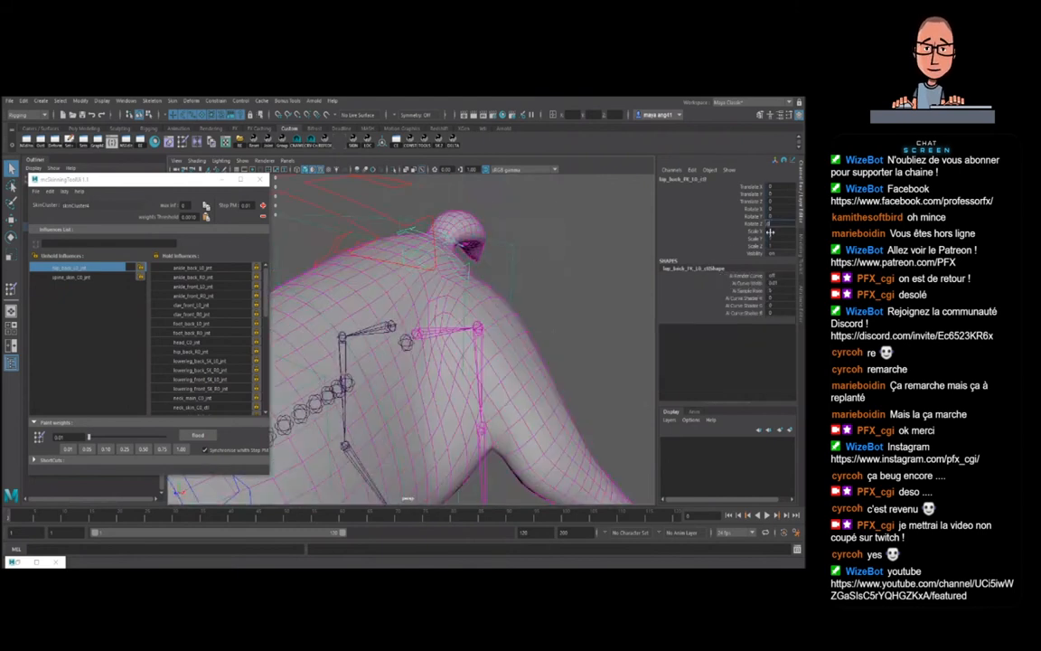
{"action": "type", "text": "0"}
{"action": "key", "text": "Return"}
- Try a rotation of the left hind hip control, undo it, and rotate the control about Z by about -14.9 to test the deformation
{"action": "left_click_drag", "start_coordinate": [555, 339], "coordinate": [519, 344], "text": "alt"}
{"action": "right_click_drag", "start_coordinate": [519, 343], "coordinate": [495, 347], "text": "alt"}
{"action": "left_click_drag", "start_coordinate": [495, 347], "coordinate": [478, 300], "text": "alt"}
{"action": "middle_click_drag", "start_coordinate": [478, 300], "coordinate": [497, 318]}
{"action": "left_click_drag", "start_coordinate": [497, 324], "coordinate": [460, 316], "text": "alt"}
{"action": "key", "text": "ctrl+z"}
{"action": "right_click_drag", "start_coordinate": [460, 317], "coordinate": [491, 339], "text": "alt"}
{"action": "left_click_drag", "start_coordinate": [485, 342], "coordinate": [472, 306], "text": "alt"}
{"action": "mouse_move", "coordinate": [459, 303]}
{"action": "left_mouse_down"}
{"action": "mouse_move", "coordinate": [473, 295]}
{"action": "mouse_move", "coordinate": [459, 349]}
{"action": "mouse_move", "coordinate": [460, 325]}
{"action": "left_mouse_up"}
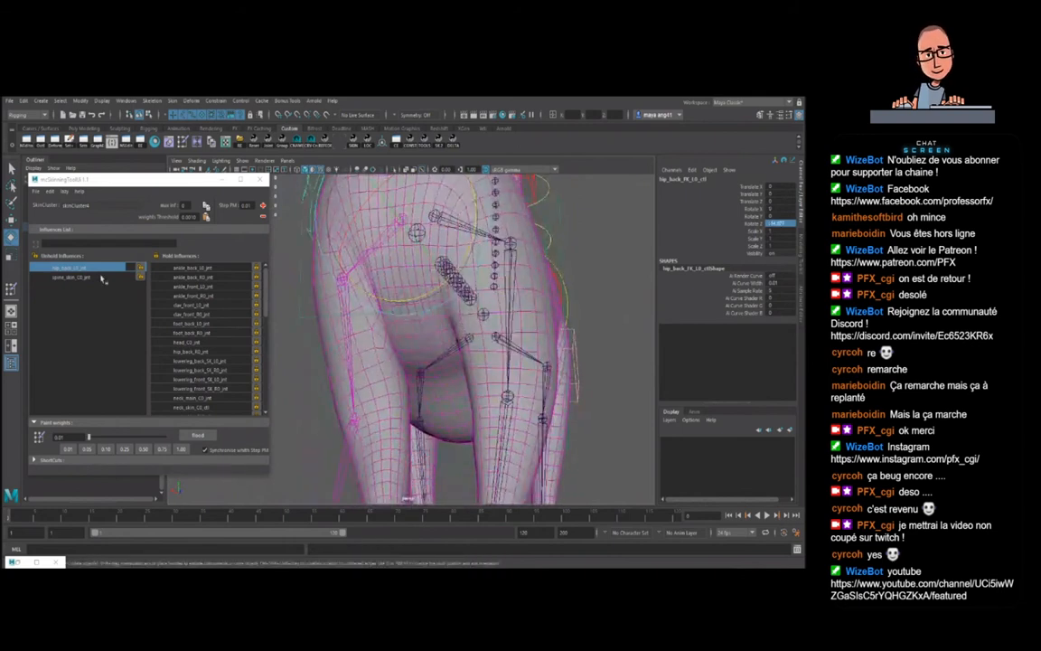
- Uncover the Outliner, expand the rig hierarchy and hide the left and right front leg lock, spine, neck and head groups
{"action": "left_click_drag", "start_coordinate": [144, 179], "coordinate": [362, 218]}
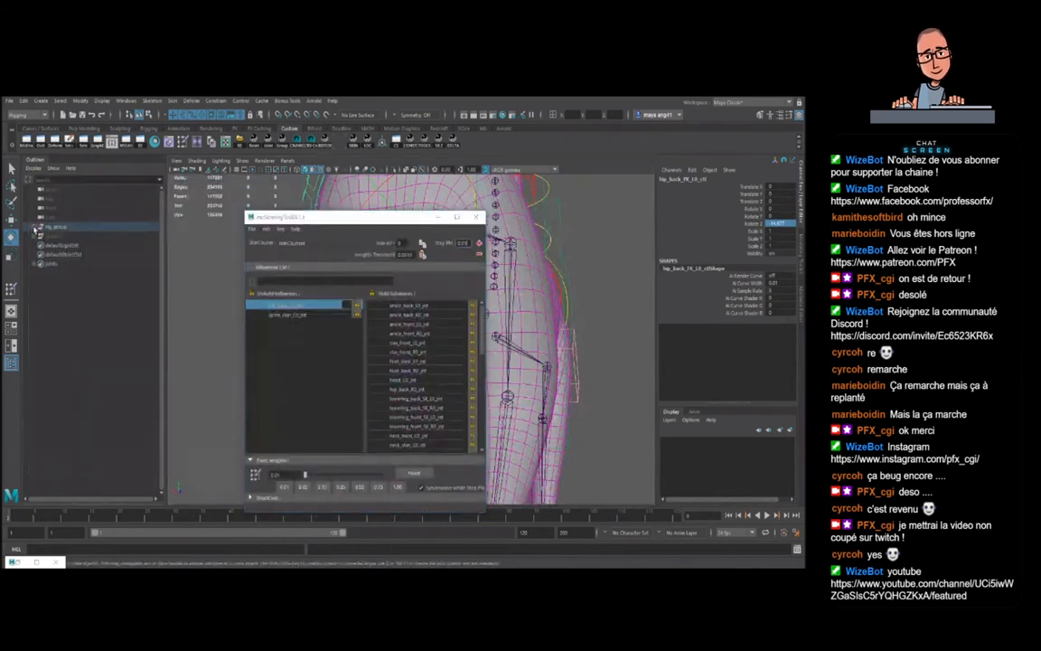
{"action": "left_click", "coordinate": [35, 228]}
{"action": "left_click", "coordinate": [39, 246]}
{"action": "left_click", "coordinate": [44, 255]}
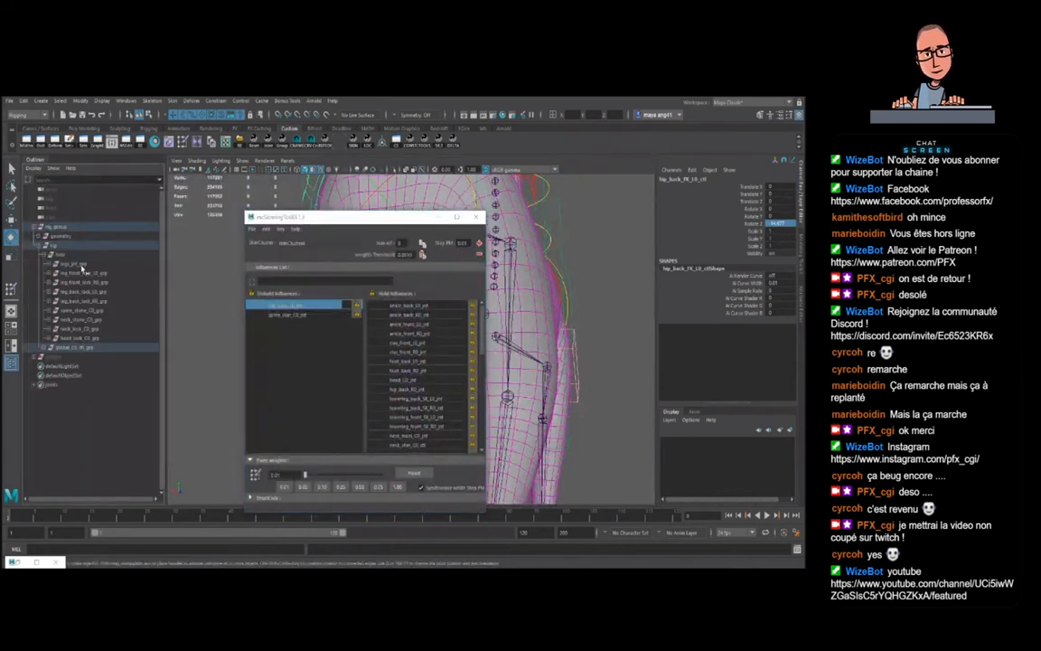
{"action": "left_click", "coordinate": [84, 274]}
{"action": "left_click", "coordinate": [87, 283], "text": "ctrl"}
{"action": "left_click", "coordinate": [83, 310], "text": "ctrl"}
{"action": "left_click", "coordinate": [82, 320], "text": "ctrl"}
{"action": "left_click", "coordinate": [81, 329], "text": "ctrl"}
{"action": "left_click", "coordinate": [82, 338], "text": "ctrl"}
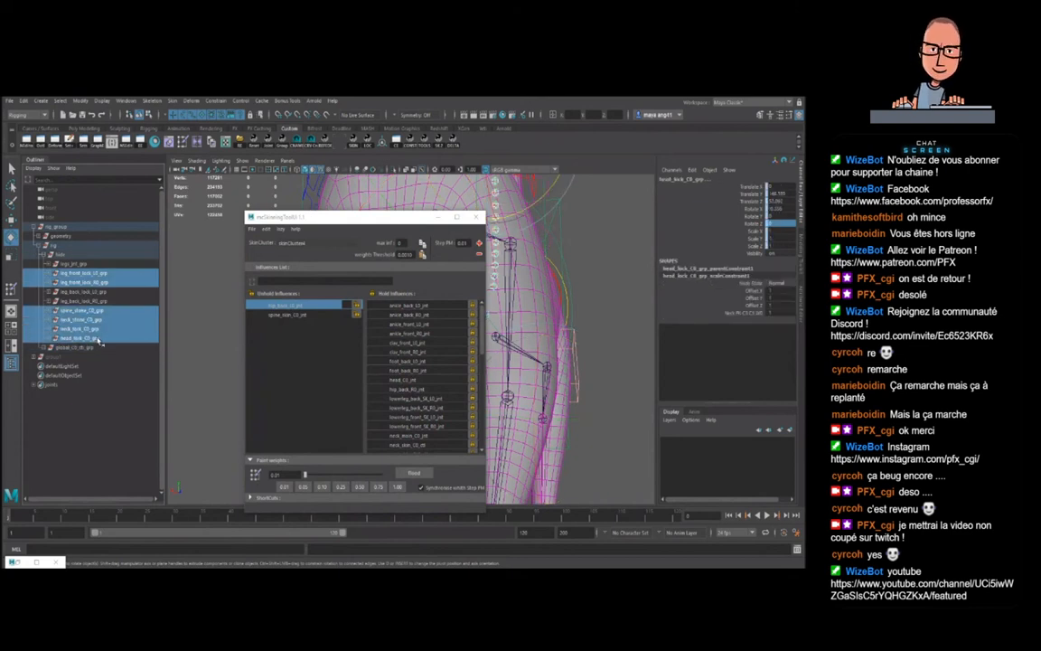
{"action": "key", "text": "ctrl+h"}
{"action": "left_click_drag", "start_coordinate": [372, 225], "coordinate": [285, 204]}
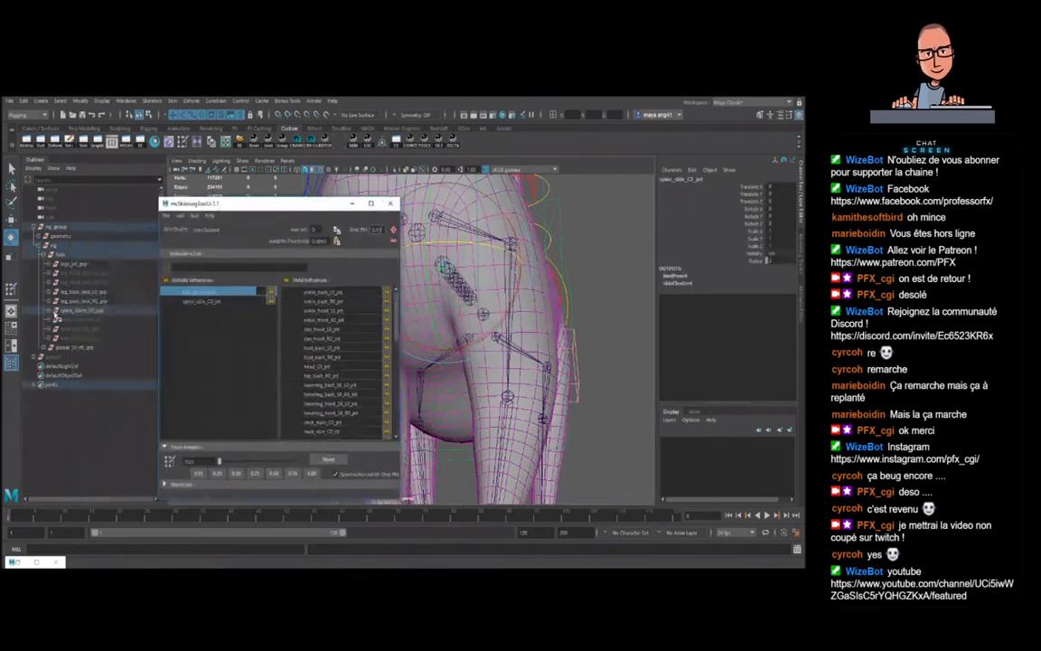
- Expand the spine group, hide its joint groups from spine_skin_C1 through C10, and minimize the skinning toolkit window
{"action": "left_click", "coordinate": [90, 310]}
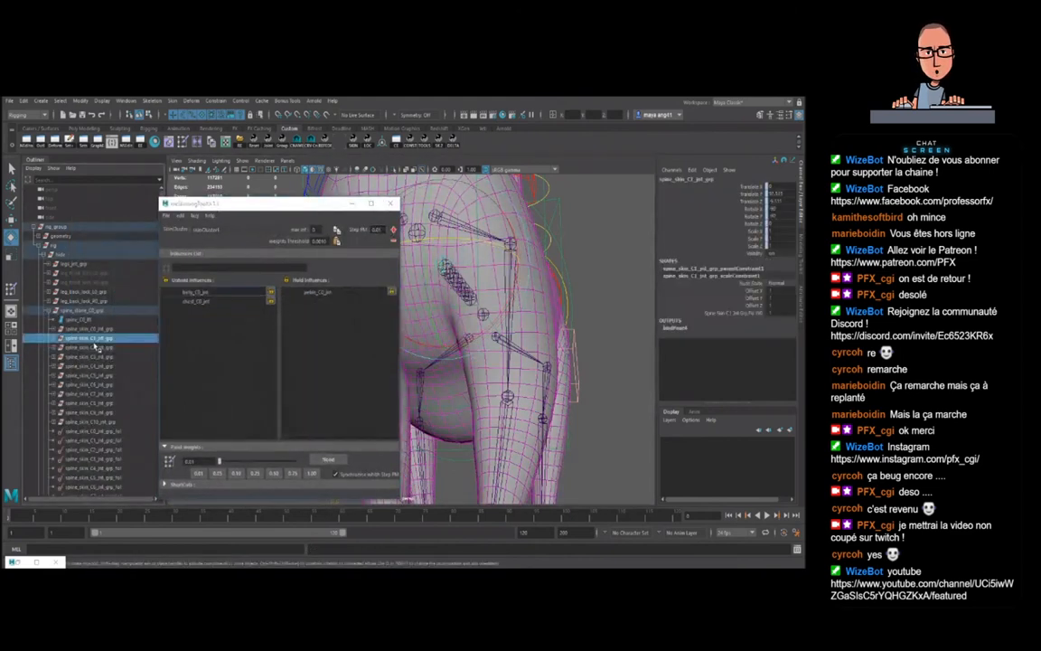
{"action": "scroll", "coordinate": [108, 348], "scroll_direction": "down", "scroll_amount": 3}
{"action": "left_click", "coordinate": [89, 285], "text": "shift"}
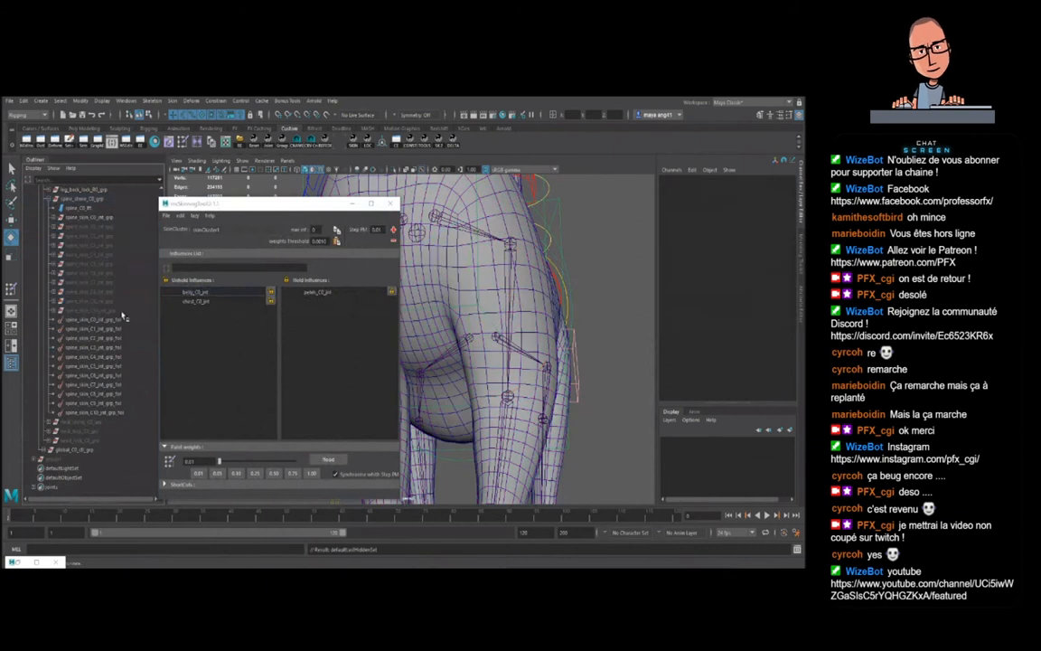
{"action": "left_click", "coordinate": [350, 202]}
- Locate the front clavicle joint in the Outliner and hide clav_front_L0_jnt_grp and clav_front_R0_jnt_grp
{"action": "left_click", "coordinate": [427, 321]}
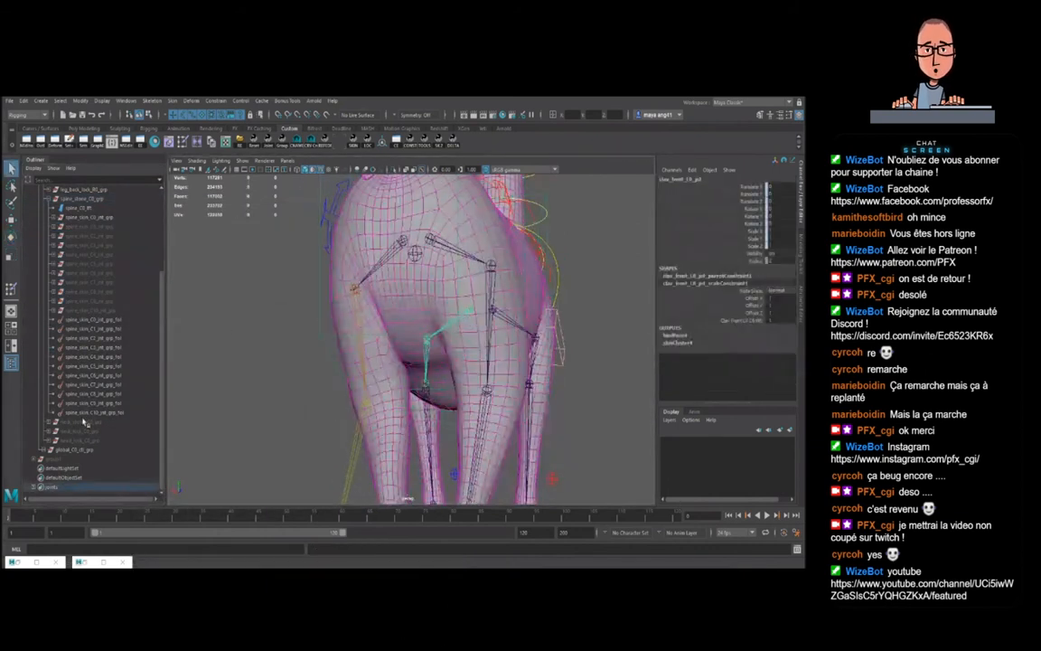
{"action": "key", "text": "f"}
{"action": "left_click", "coordinate": [54, 283]}
{"action": "left_click", "coordinate": [116, 282]}
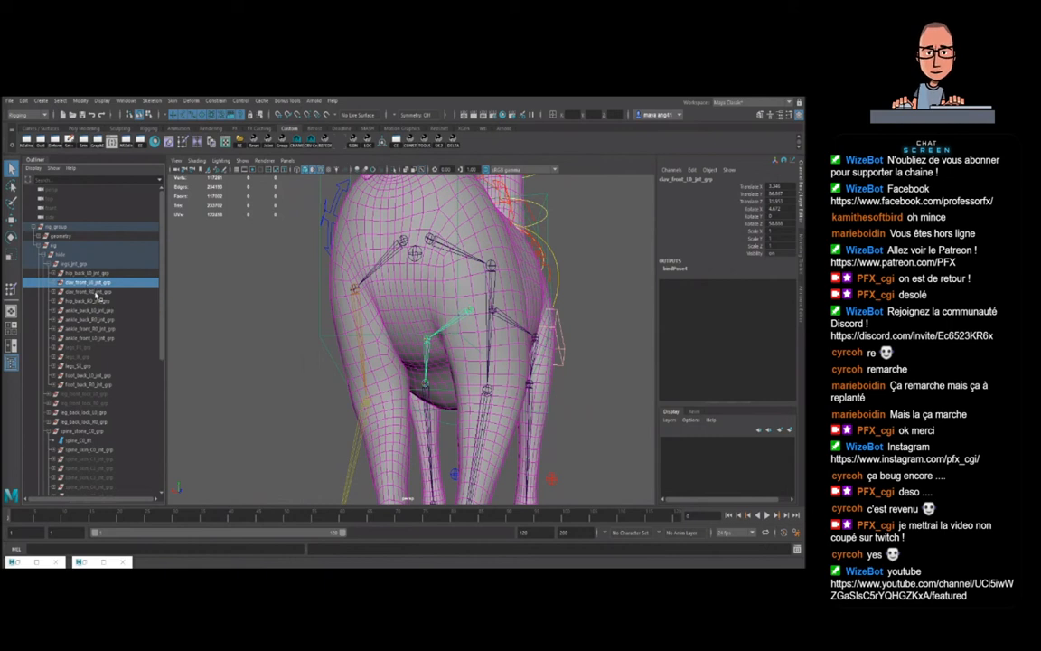
{"action": "left_click", "coordinate": [430, 358]}
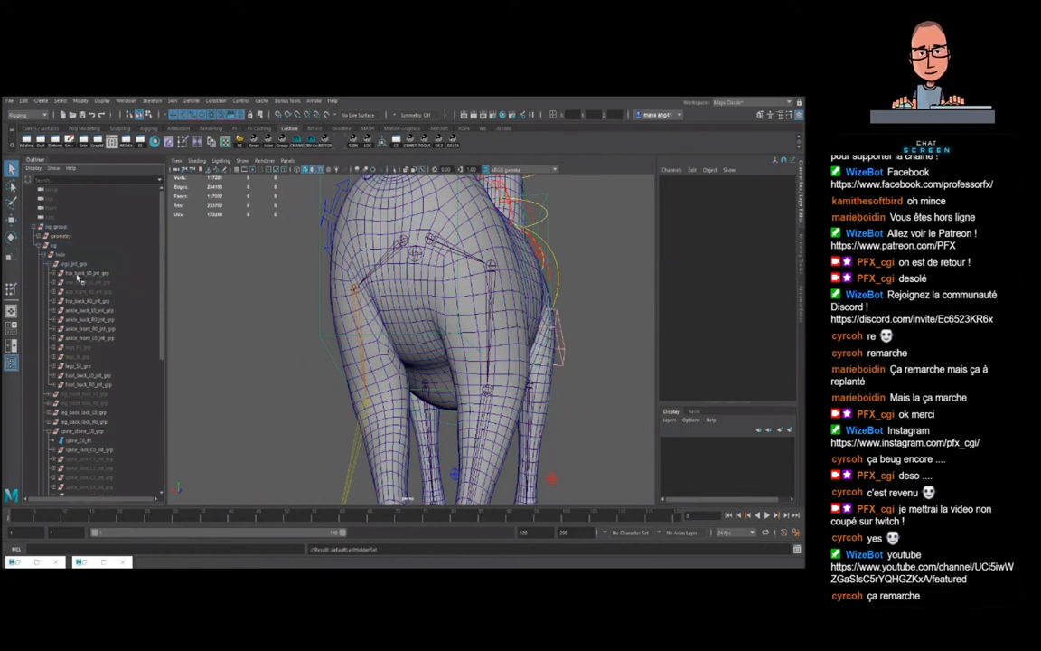
- Select hip_back_L0_jnt_grp and hip_back_R0_jnt_grp in turn to identify their joints on the rig
{"action": "left_click", "coordinate": [81, 273]}
{"action": "left_click", "coordinate": [89, 302]}
{"action": "left_click_drag", "start_coordinate": [448, 349], "coordinate": [450, 325], "text": "alt"}
{"action": "scroll", "coordinate": [521, 355], "scroll_direction": "down", "scroll_amount": 5}
{"action": "scroll", "coordinate": [435, 357], "scroll_direction": "up", "scroll_amount": 4}
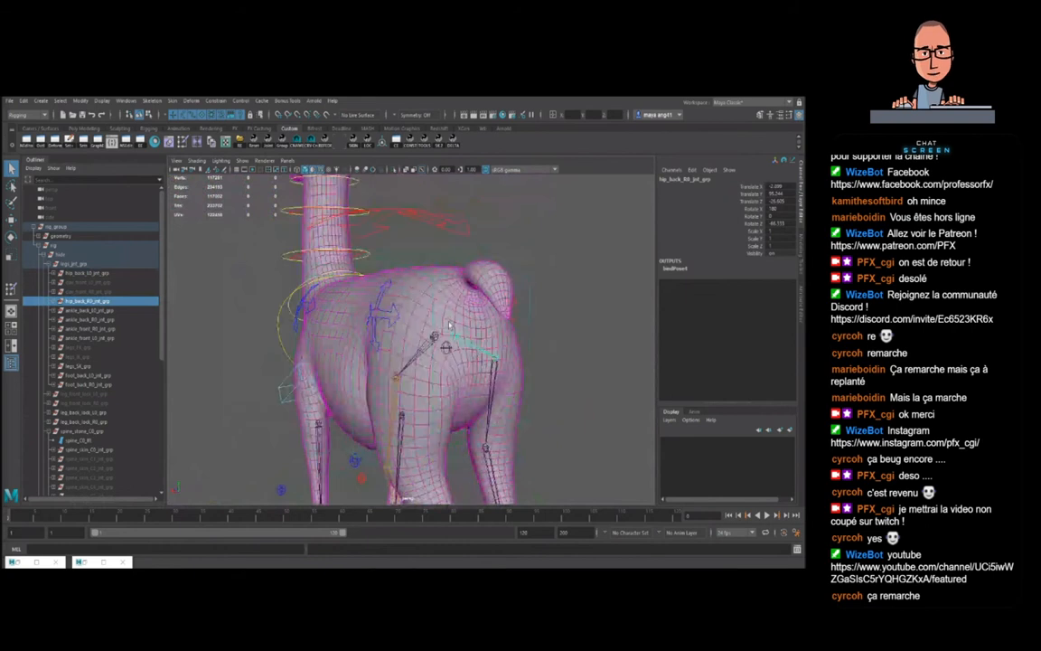
- Select the left hind hip FK control, undo a trial rotation, and rotate it about Z to about -11.6
{"action": "left_click", "coordinate": [390, 311]}
{"action": "mouse_move", "coordinate": [390, 310]}
{"action": "left_mouse_down", "text": "alt"}
{"action": "mouse_move", "coordinate": [413, 334]}
{"action": "mouse_move", "coordinate": [397, 333]}
{"action": "left_mouse_up", "text": "alt"}
{"action": "key", "text": "e"}
{"action": "left_click_drag", "start_coordinate": [369, 288], "coordinate": [391, 318]}
{"action": "key", "text": "ctrl+z"}
{"action": "left_click_drag", "start_coordinate": [472, 380], "coordinate": [428, 280], "text": "alt"}
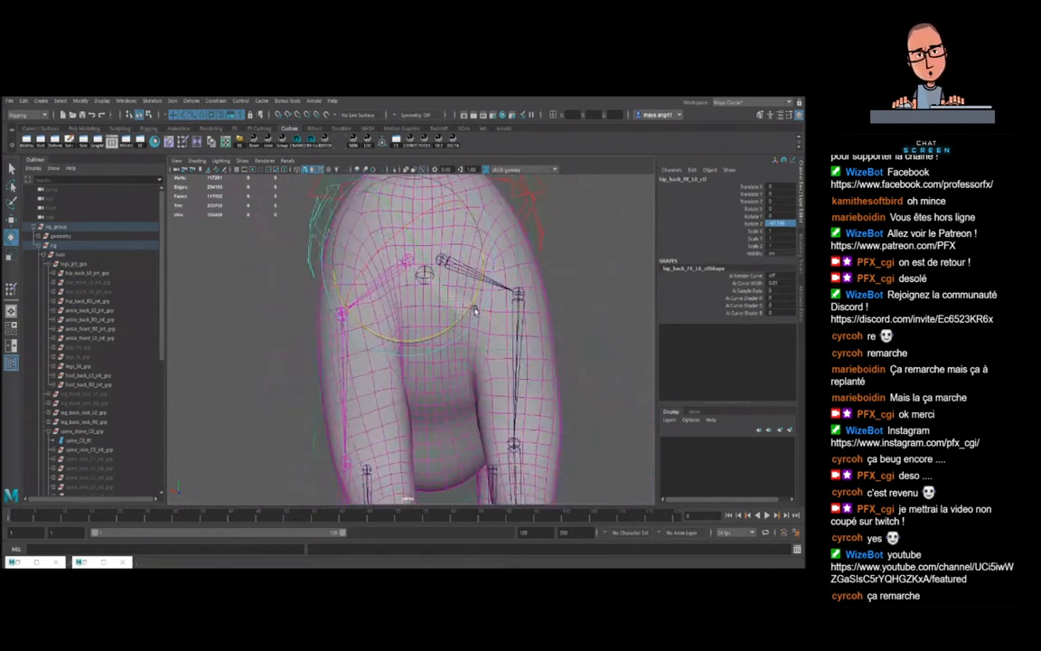
{"action": "scroll", "coordinate": [409, 378], "scroll_direction": "up", "scroll_amount": 5}
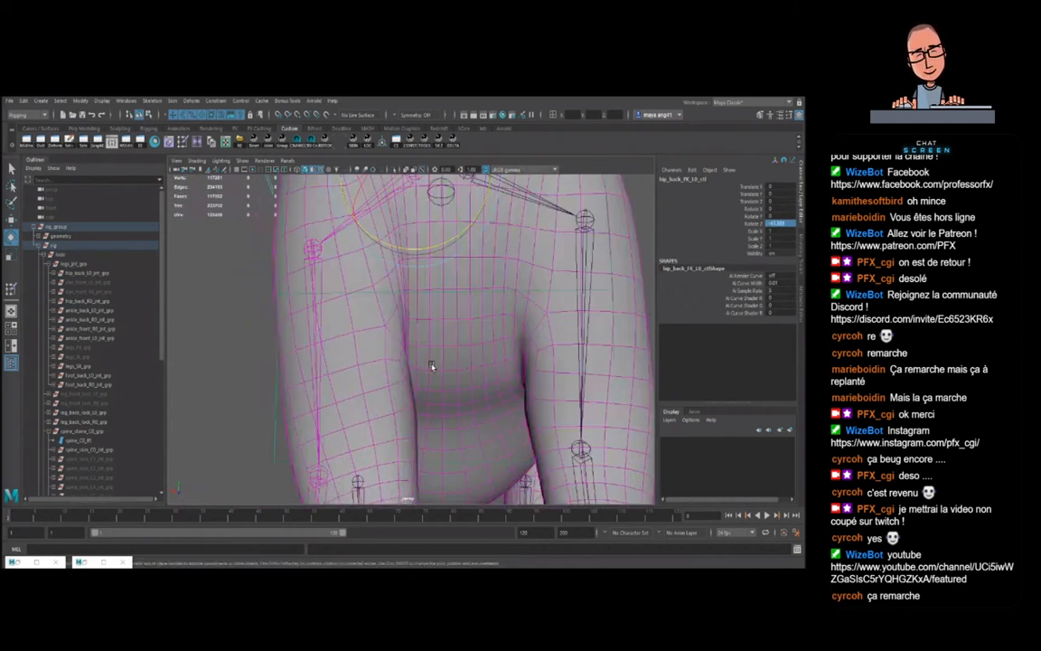
{"action": "left_click_drag", "start_coordinate": [423, 245], "coordinate": [447, 206], "text": "alt"}
- Examine the deformation of the belly, groin and inner thighs between the hind legs from near and far
{"action": "left_click_drag", "start_coordinate": [441, 367], "coordinate": [430, 378], "text": "alt"}
{"action": "scroll", "coordinate": [430, 382], "scroll_direction": "down", "scroll_amount": 5}
{"action": "scroll", "coordinate": [425, 377], "scroll_direction": "up", "scroll_amount": 2}
{"action": "scroll", "coordinate": [425, 377], "scroll_direction": "up", "scroll_amount": 3}
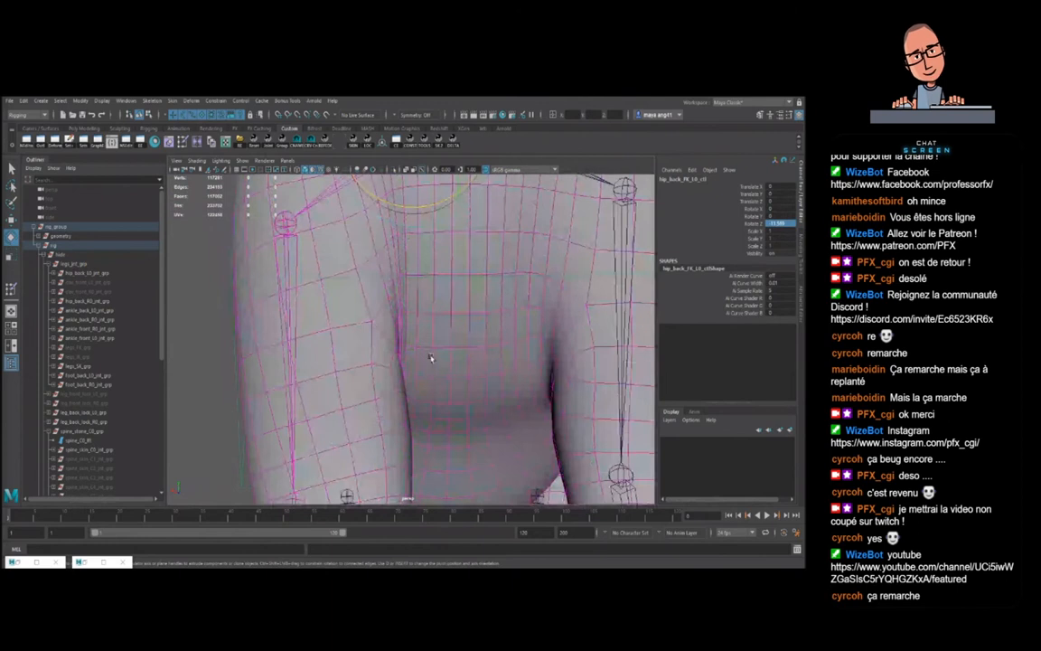
{"action": "scroll", "coordinate": [430, 390], "scroll_direction": "down", "scroll_amount": 3}
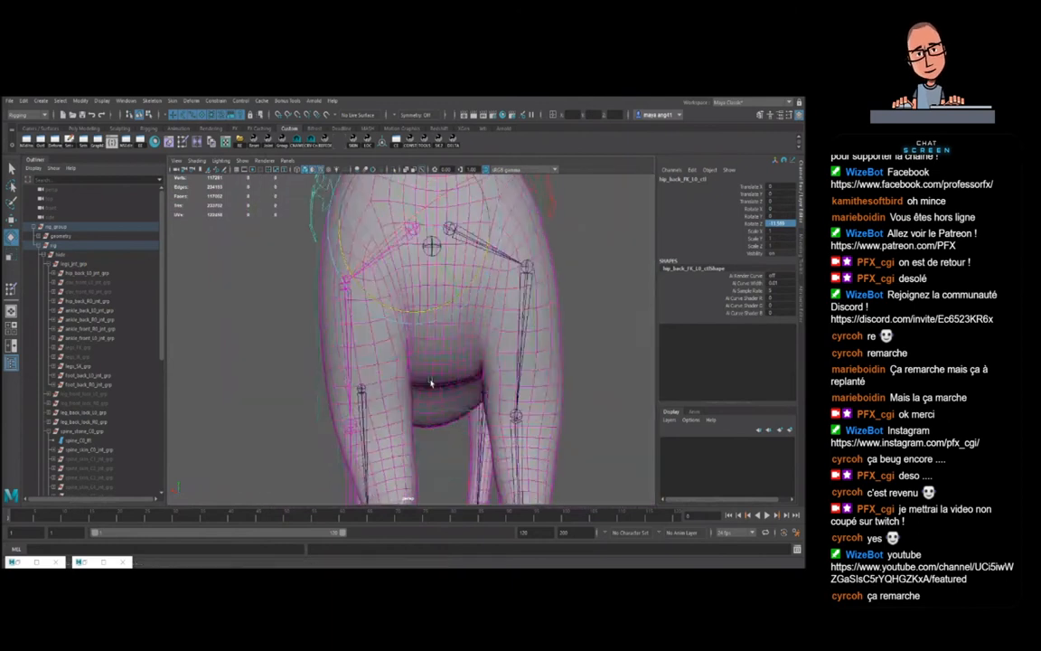
{"action": "scroll", "coordinate": [435, 342], "scroll_direction": "down", "scroll_amount": 4}
{"action": "scroll", "coordinate": [432, 334], "scroll_direction": "up", "scroll_amount": 3}
{"action": "mouse_move", "coordinate": [430, 342]}
{"action": "left_mouse_down", "text": "alt"}
{"action": "mouse_move", "coordinate": [427, 365]}
{"action": "mouse_move", "coordinate": [430, 320]}
{"action": "left_mouse_up", "text": "alt"}
{"action": "scroll", "coordinate": [429, 350], "scroll_direction": "up", "scroll_amount": 2}
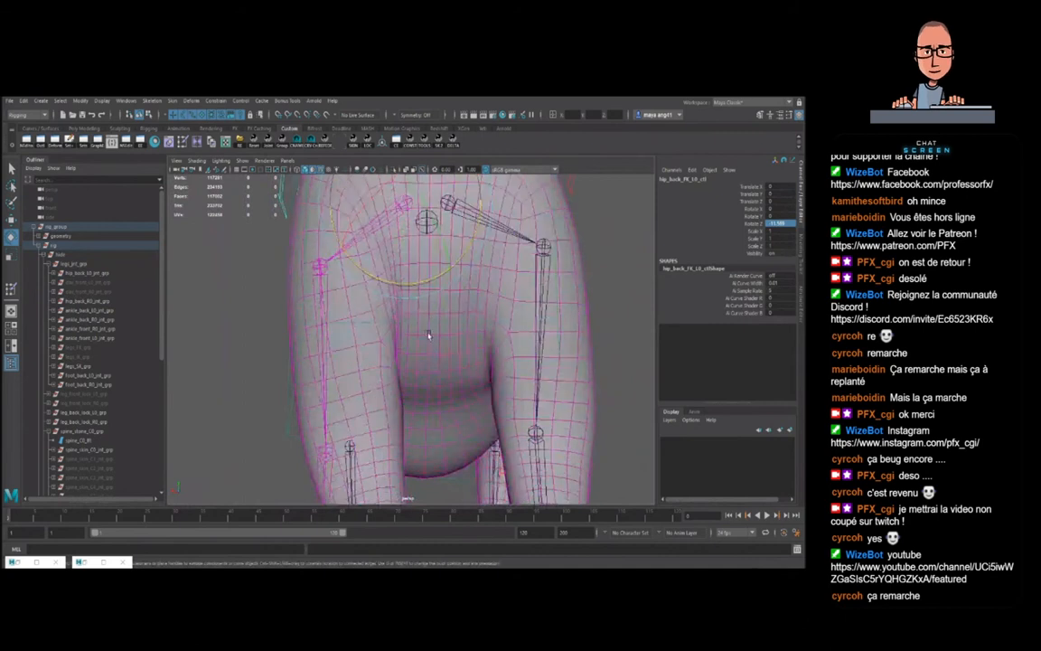
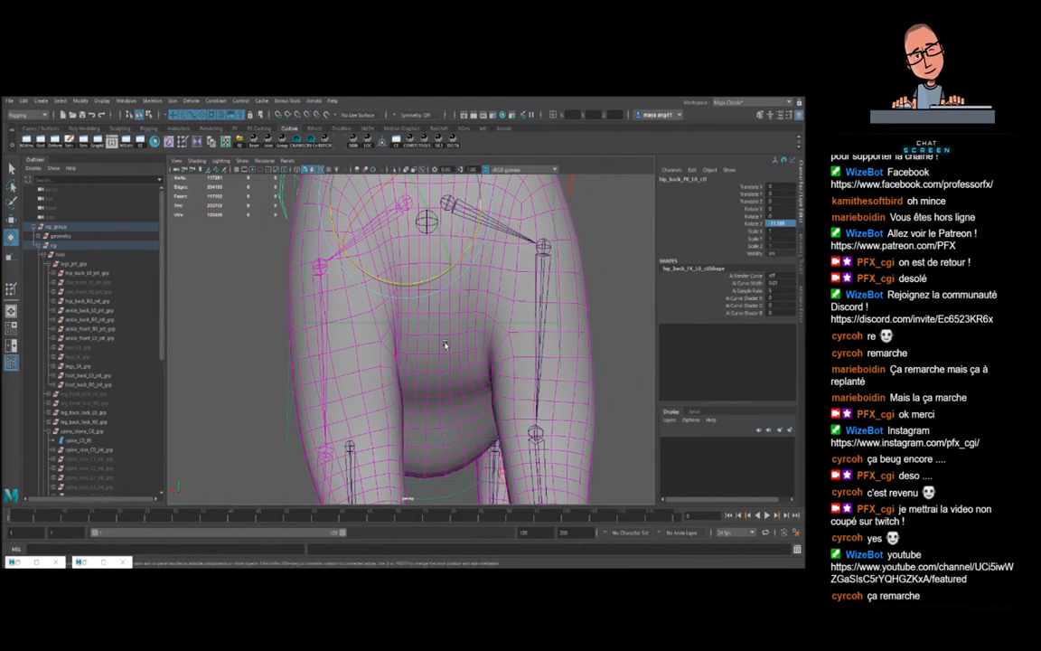
{"action": "scroll", "coordinate": [444, 345], "scroll_direction": "up", "scroll_amount": 5}
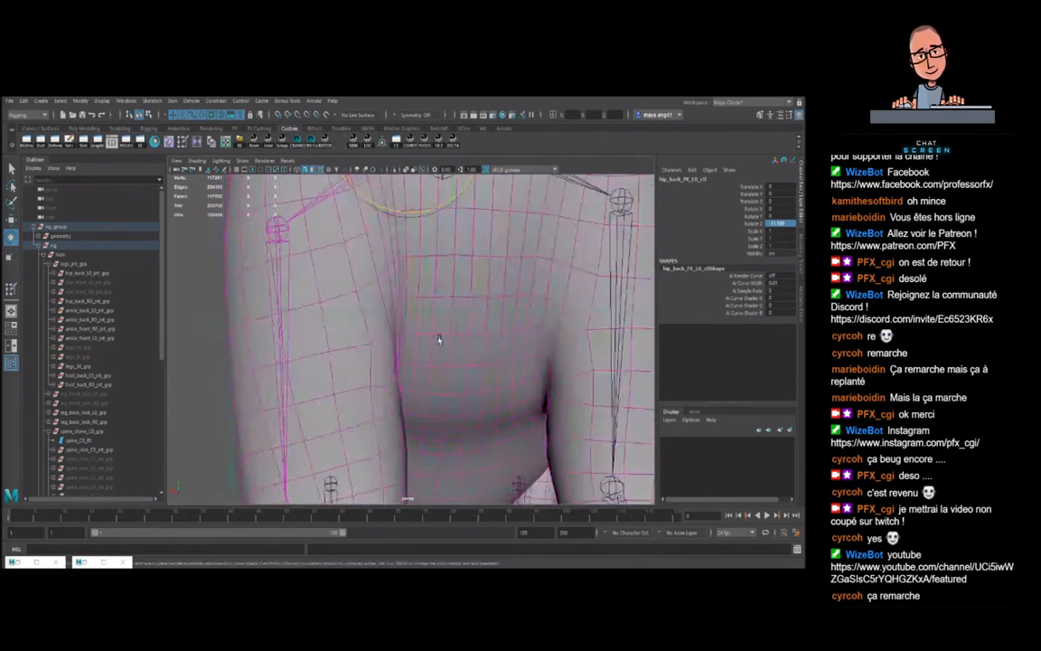
- Switch the body mesh to vertex mode and inspect the belly vertices between the hind legs
{"action": "left_click", "coordinate": [437, 354]}
{"action": "left_click_drag", "start_coordinate": [454, 407], "coordinate": [415, 414], "text": "alt"}
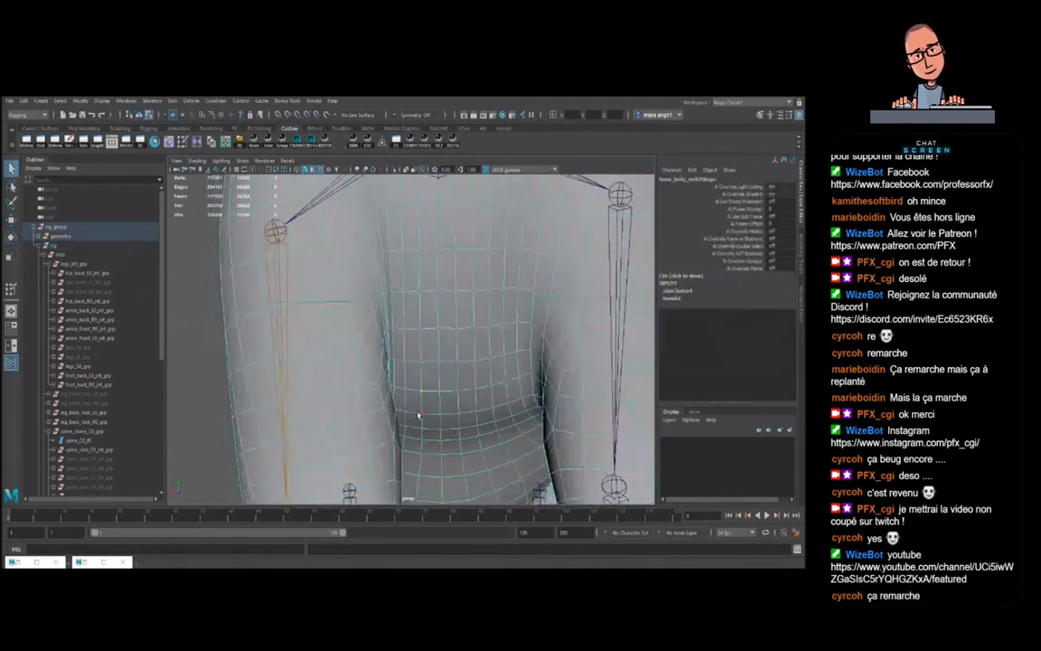
{"action": "mouse_move", "coordinate": [461, 372]}
{"action": "left_mouse_down", "text": "alt"}
{"action": "mouse_move", "coordinate": [464, 348]}
{"action": "mouse_move", "coordinate": [462, 374]}
{"action": "left_mouse_up", "text": "alt"}
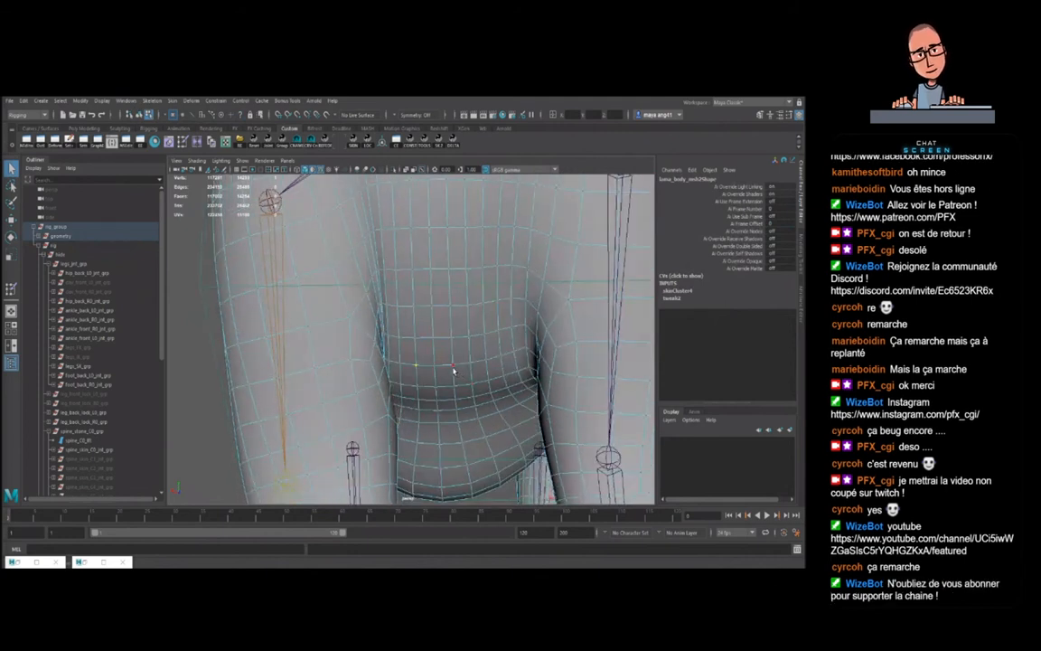
{"action": "left_click", "coordinate": [172, 100]}
{"action": "left_click", "coordinate": [281, 182]}
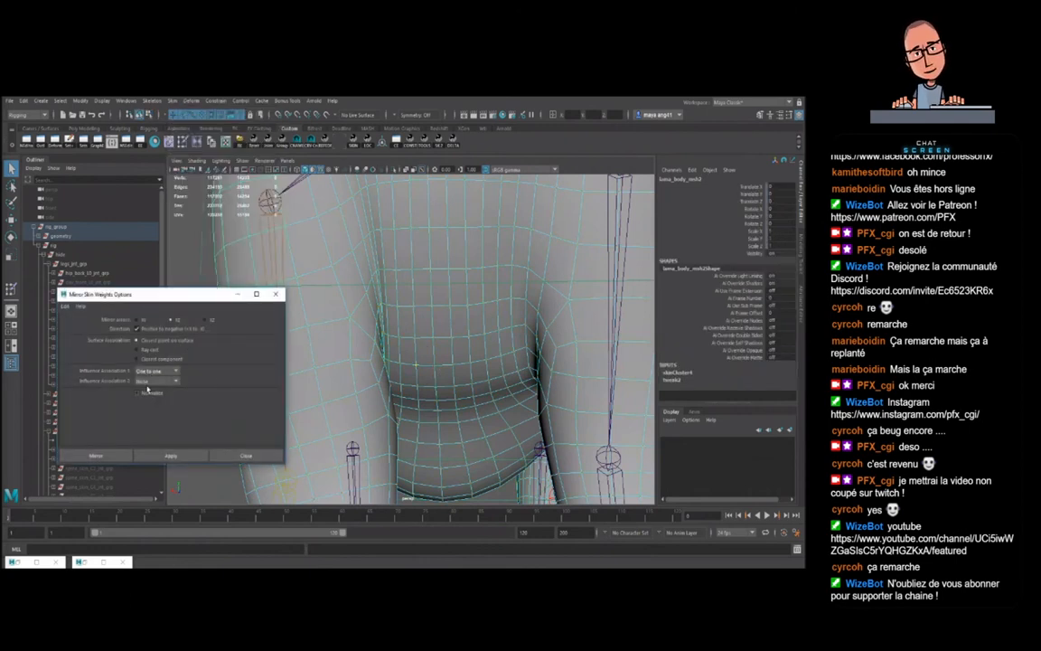
{"action": "left_click", "coordinate": [156, 371]}
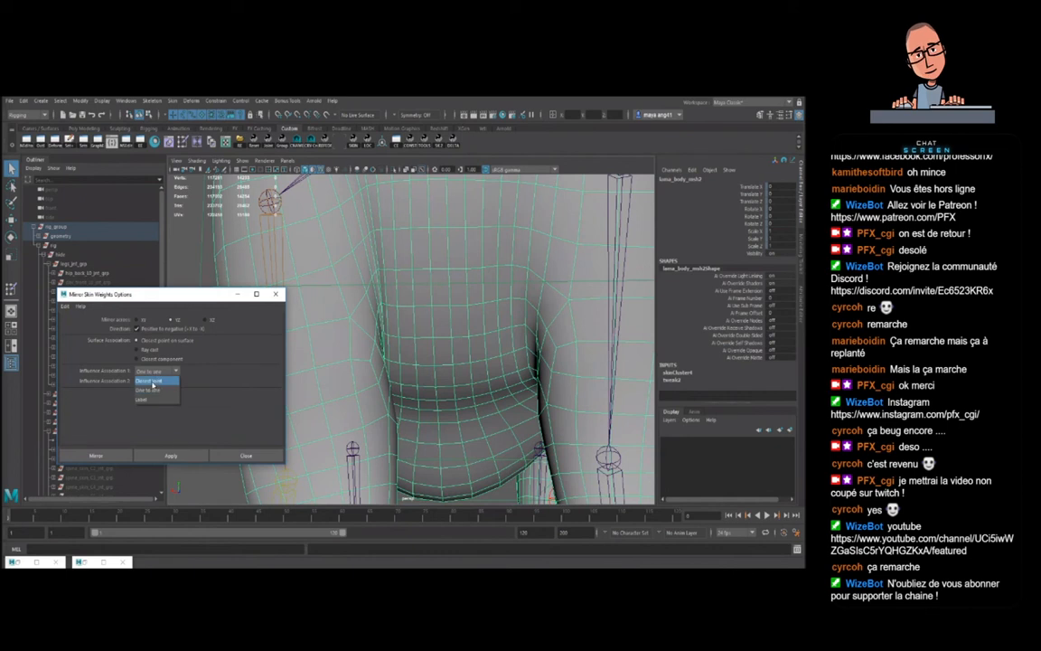
{"action": "left_click", "coordinate": [155, 382]}
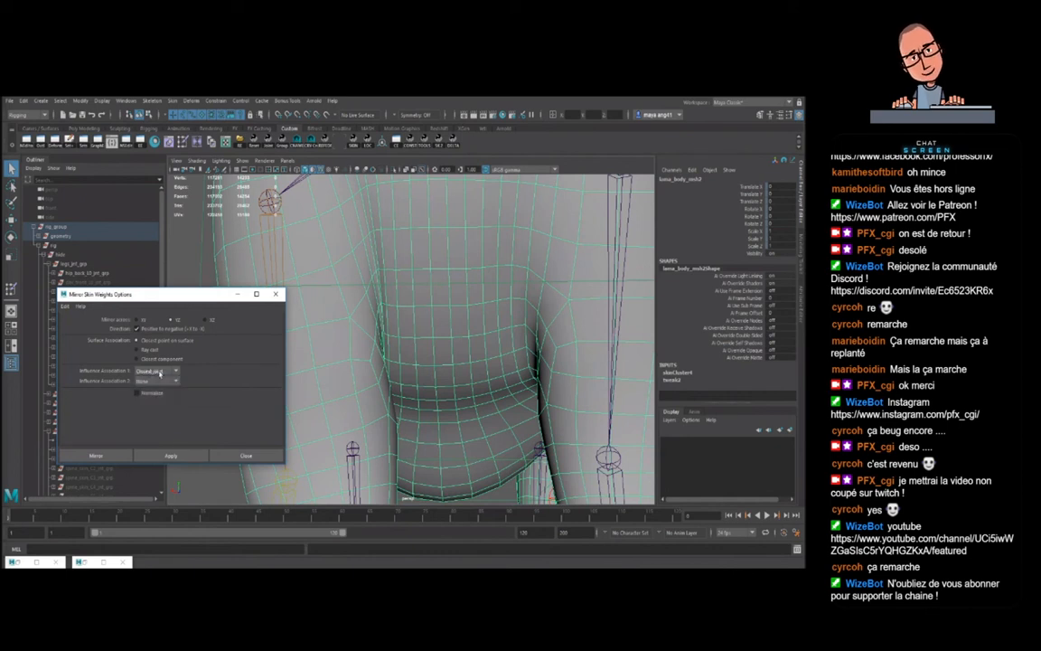
{"action": "left_click", "coordinate": [149, 371]}
{"action": "left_click", "coordinate": [172, 394]}
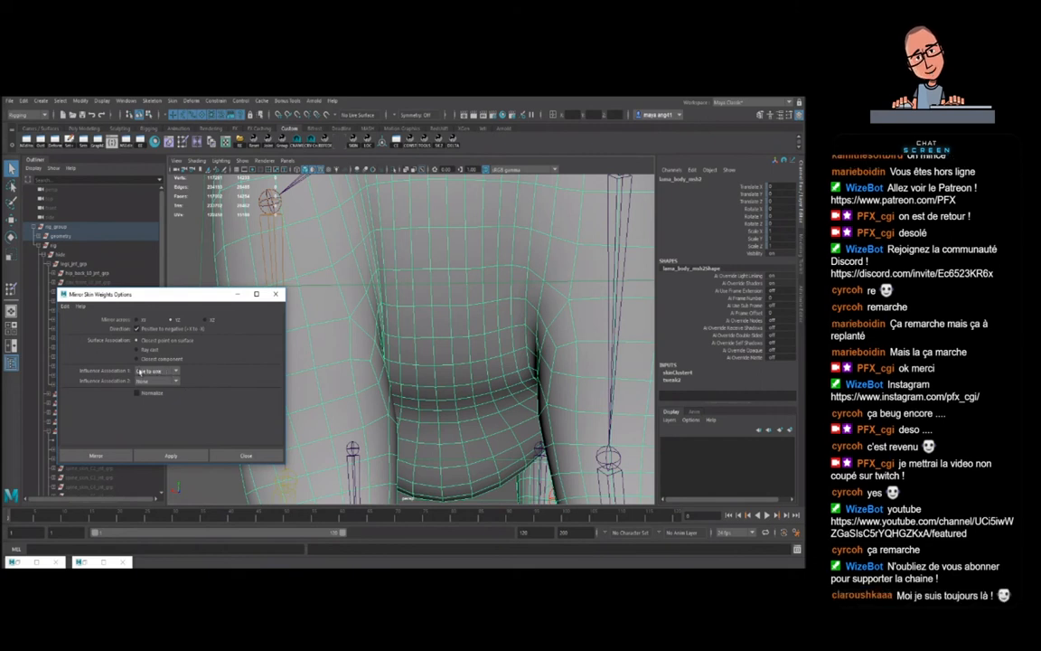
{"action": "left_click", "coordinate": [276, 294]}
- Return the body mesh to vertex mode, open the skinning toolkit, choose the hip_back_L0_jnt influence and set the weight step to 0.05
{"action": "right_click_drag", "start_coordinate": [442, 366], "coordinate": [414, 366]}
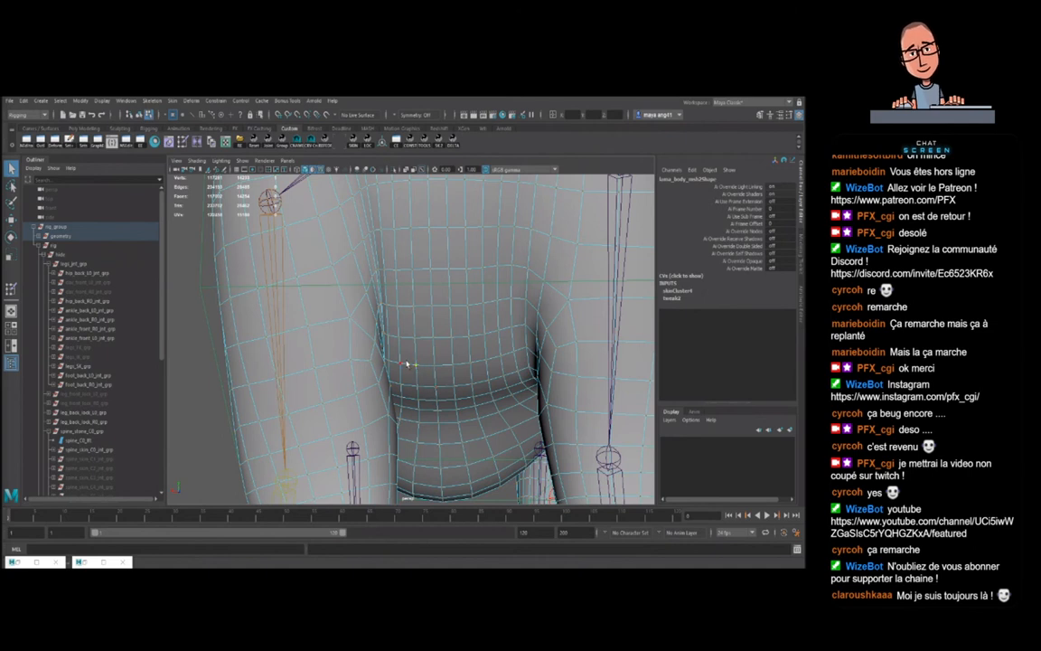
{"action": "key", "text": "w"}
{"action": "left_click_drag", "start_coordinate": [447, 377], "coordinate": [316, 332], "text": "alt"}
{"action": "left_click", "coordinate": [438, 143]}
{"action": "left_click_drag", "start_coordinate": [438, 322], "coordinate": [474, 346], "text": "alt"}
{"action": "left_click_drag", "start_coordinate": [271, 202], "coordinate": [220, 180]}
{"action": "left_click", "coordinate": [153, 278]}
{"action": "left_click", "coordinate": [168, 450]}
- Increase hip_back_L0_jnt's weight on a belly vertex just above the fold between the hind legs by three 0.05 steps
{"action": "left_click_drag", "start_coordinate": [451, 361], "coordinate": [459, 359], "text": "alt"}
{"action": "key", "text": "plus"}
{"action": "key", "text": "plus"}
{"action": "key", "text": "plus"}
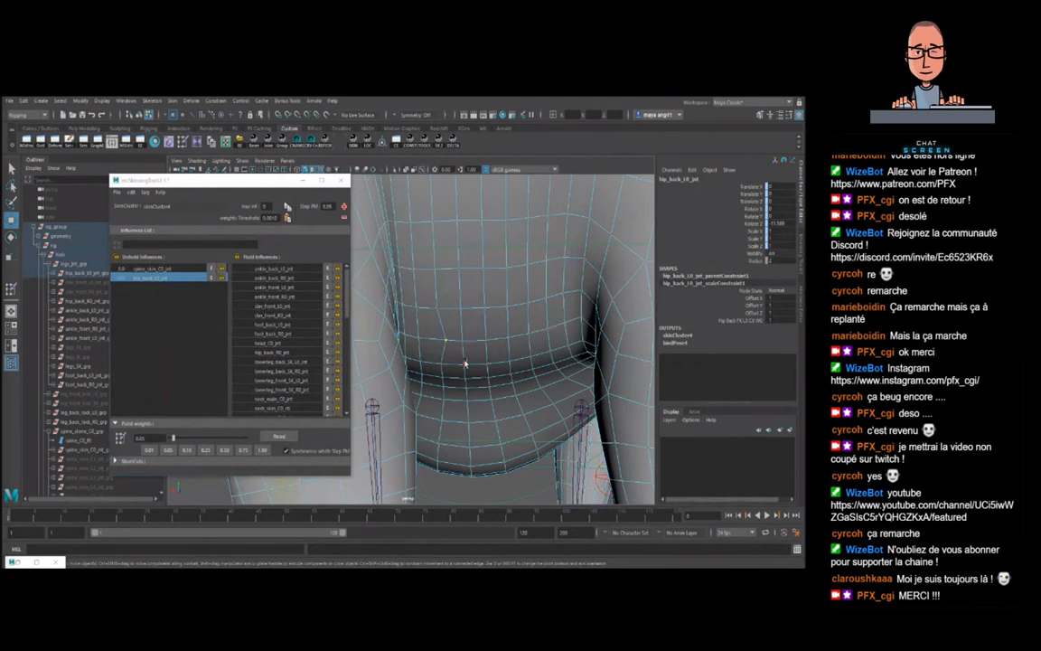
- Set the weight step to 0.01 and pick the belly vertices near the left thigh for fine hip_back_L0_jnt adjustments
{"action": "left_click", "coordinate": [150, 451]}
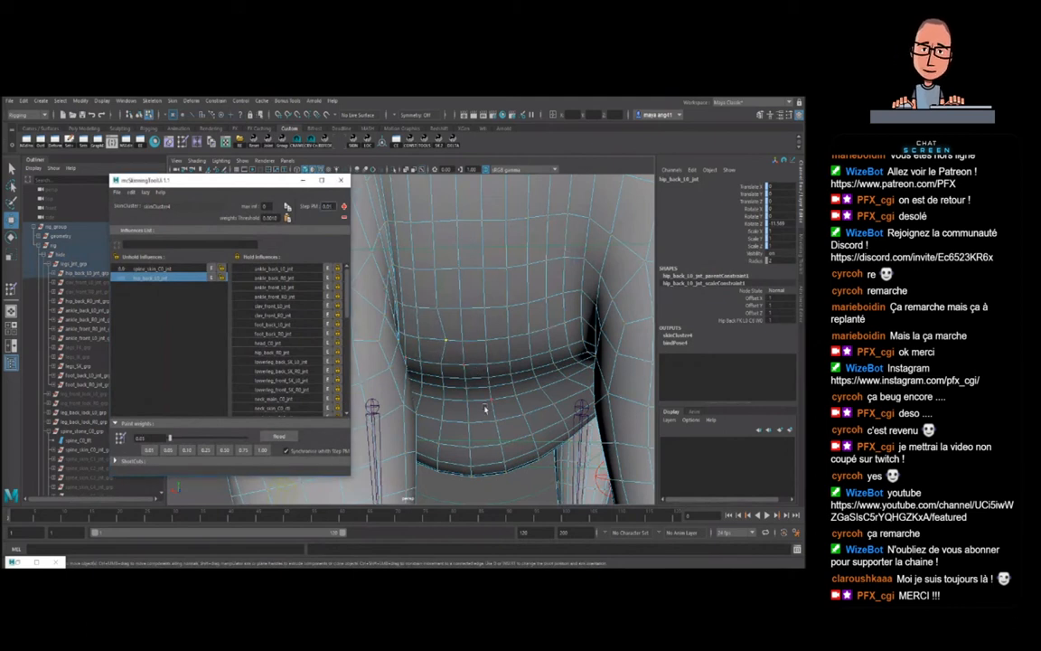
{"action": "left_click_drag", "start_coordinate": [522, 418], "coordinate": [506, 400], "text": "alt"}
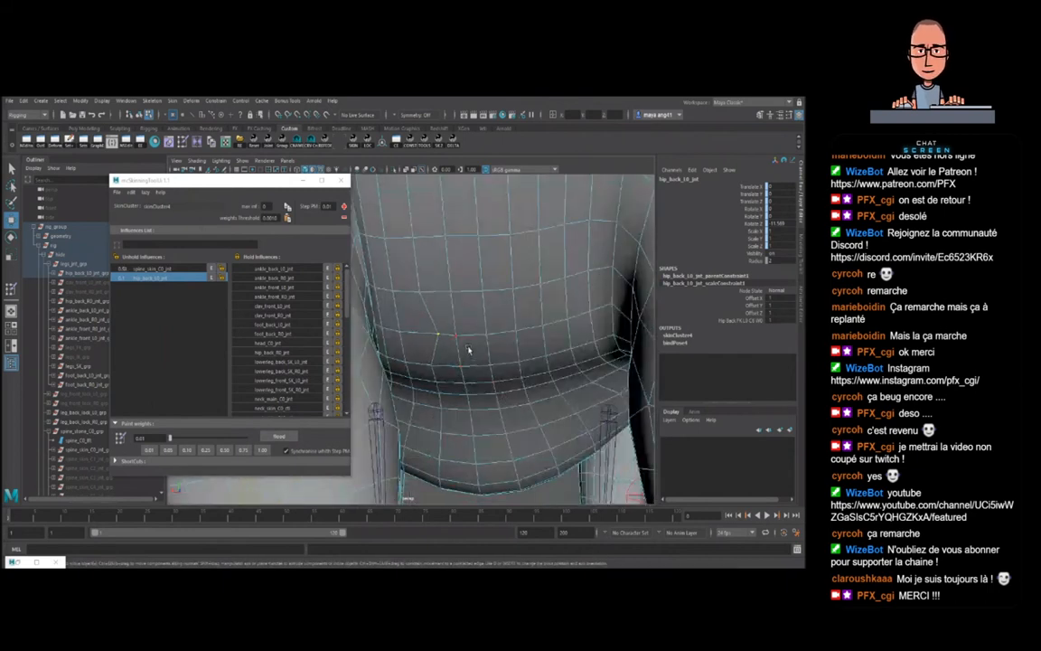
{"action": "left_click", "coordinate": [409, 332]}
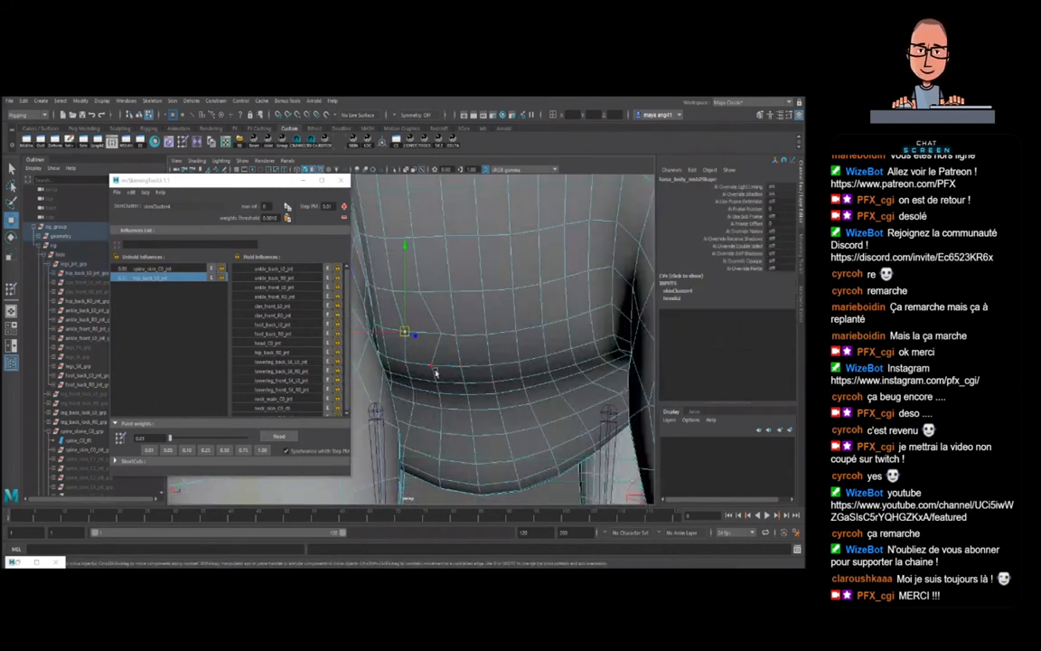
{"action": "key", "text": "q"}
{"action": "left_click_drag", "start_coordinate": [432, 371], "coordinate": [448, 355], "text": "alt"}
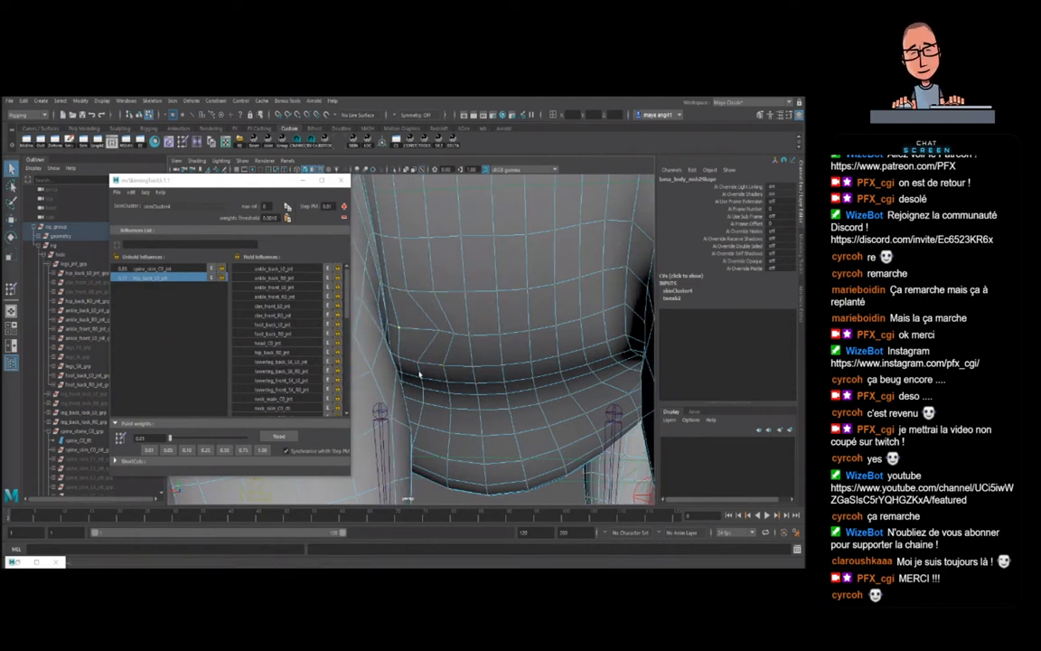
- Raise hip_back_L0_jnt's weight in 0.01 steps on the vertices of the row just above the belly fold
{"action": "left_click_drag", "start_coordinate": [270, 182], "coordinate": [204, 176]}
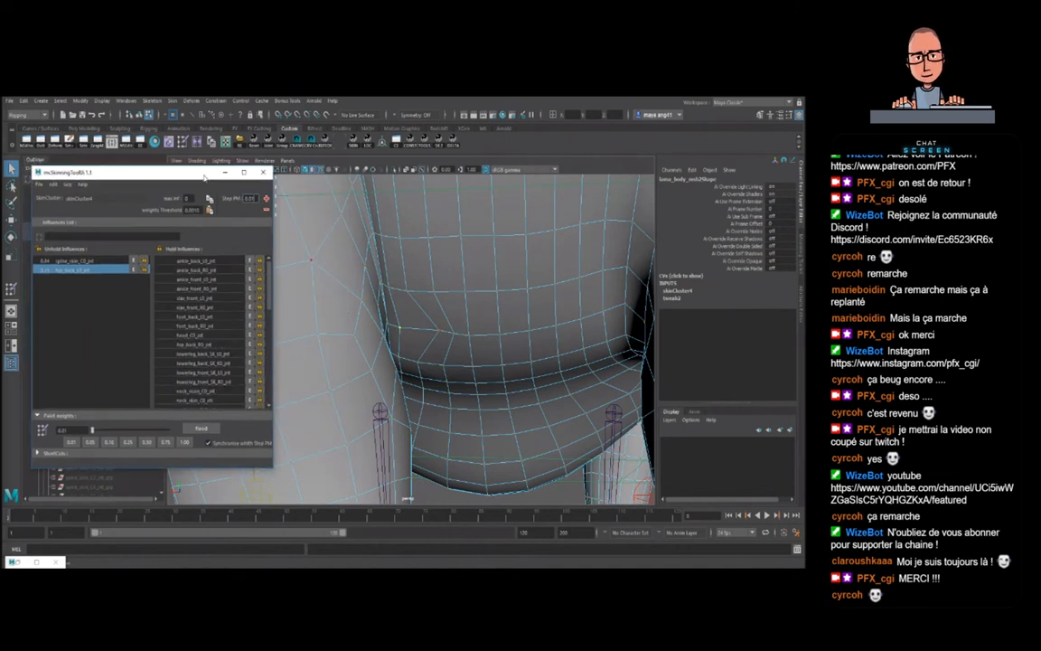
{"action": "left_click_drag", "start_coordinate": [412, 340], "coordinate": [506, 380], "text": "alt"}
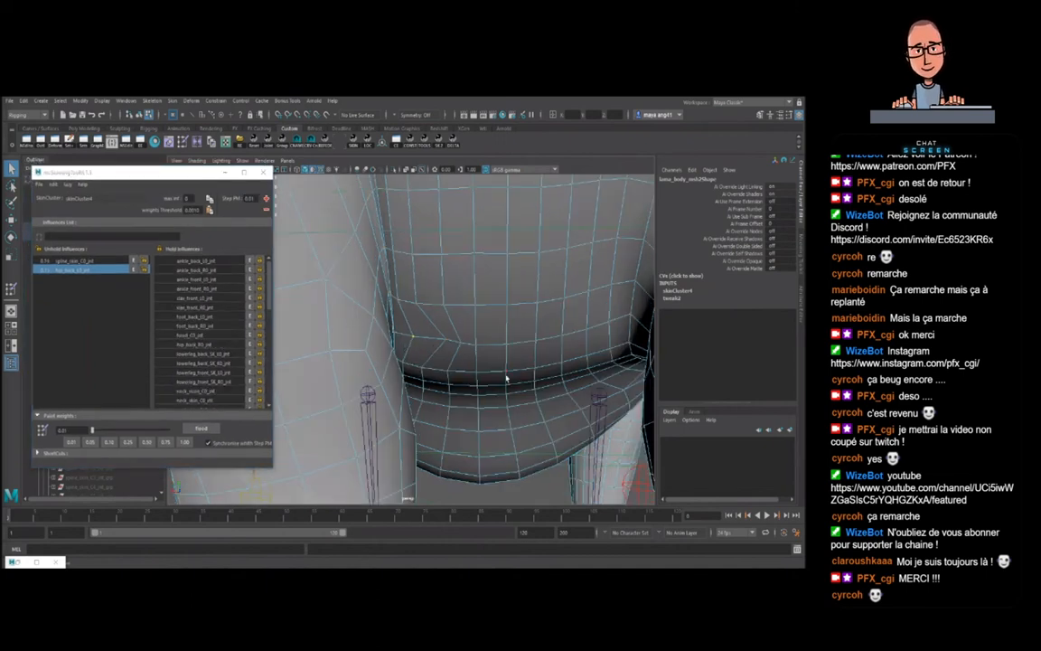
{"action": "key", "text": "plus"}
{"action": "key", "text": "plus"}
{"action": "key", "text": "plus"}
{"action": "key", "text": "plus"}
{"action": "key", "text": "plus"}
{"action": "key", "text": "plus"}
{"action": "key", "text": "plus"}
{"action": "key", "text": "plus"}
{"action": "key", "text": "plus"}
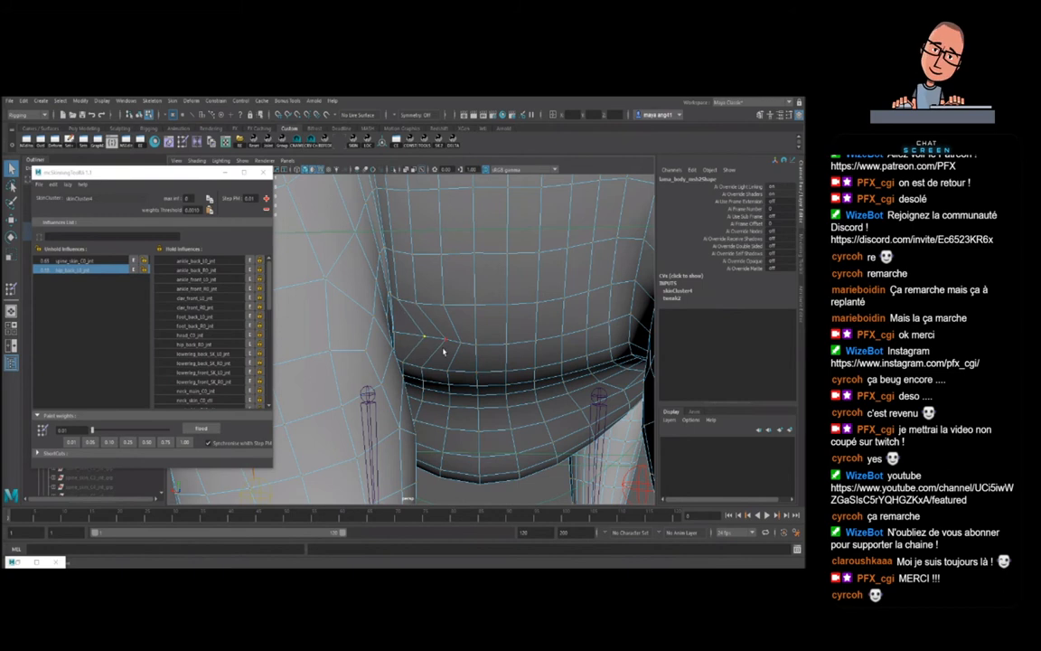
- Raise hip_back_L0_jnt's weight in 0.01 steps on the vertices where the belly meets the left inner thigh
{"action": "mouse_move", "coordinate": [431, 355]}
{"action": "left_mouse_down", "text": "alt"}
{"action": "mouse_move", "coordinate": [379, 335]}
{"action": "mouse_move", "coordinate": [411, 355]}
{"action": "left_mouse_up", "text": "alt"}
{"action": "left_click", "coordinate": [366, 331]}
{"action": "key", "text": "plus"}
{"action": "key", "text": "plus"}
{"action": "key", "text": "plus"}
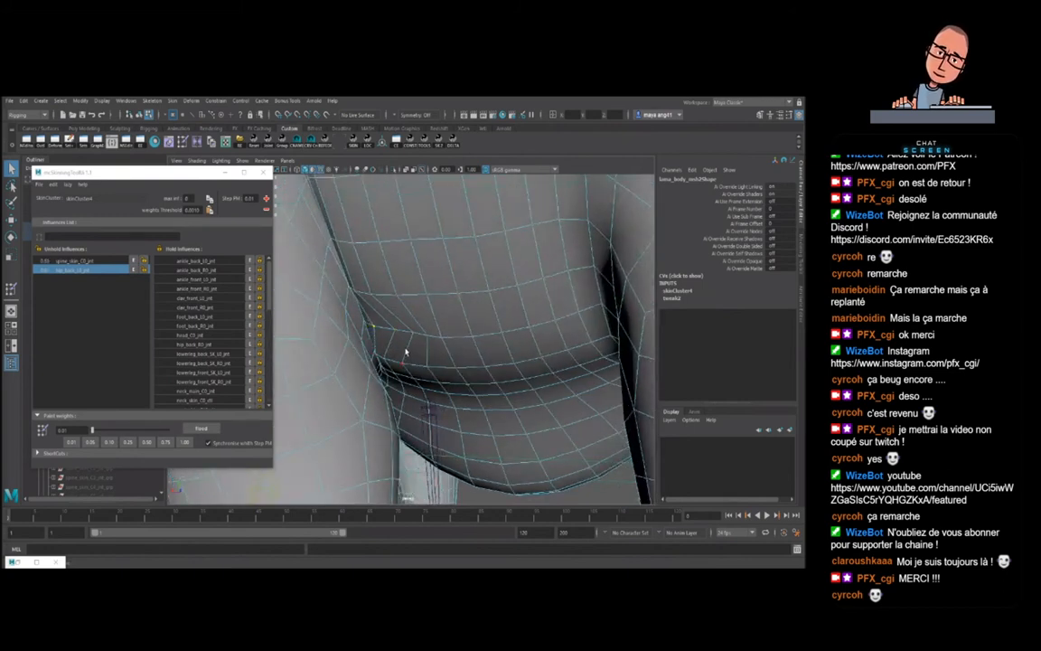
{"action": "key", "text": "plus"}
{"action": "key", "text": "plus"}
{"action": "key", "text": "plus"}
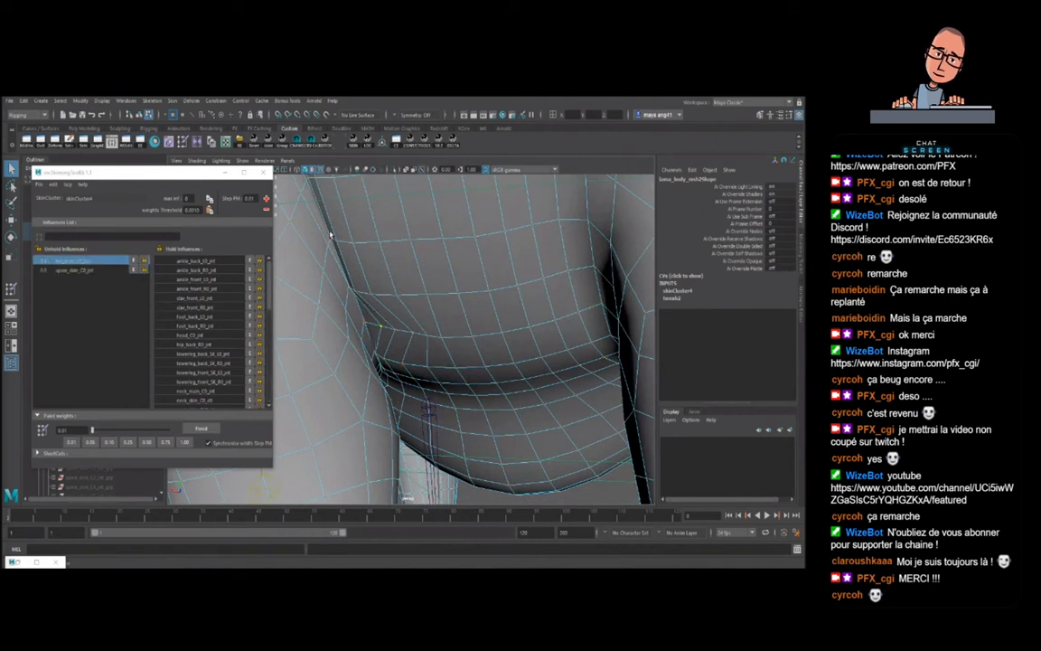
- Balance hip_back_L0_jnt against the spine joint on individual vertices of the left groin crease and the adjoining belly rows
{"action": "left_click_drag", "start_coordinate": [310, 330], "coordinate": [380, 337], "text": "alt"}
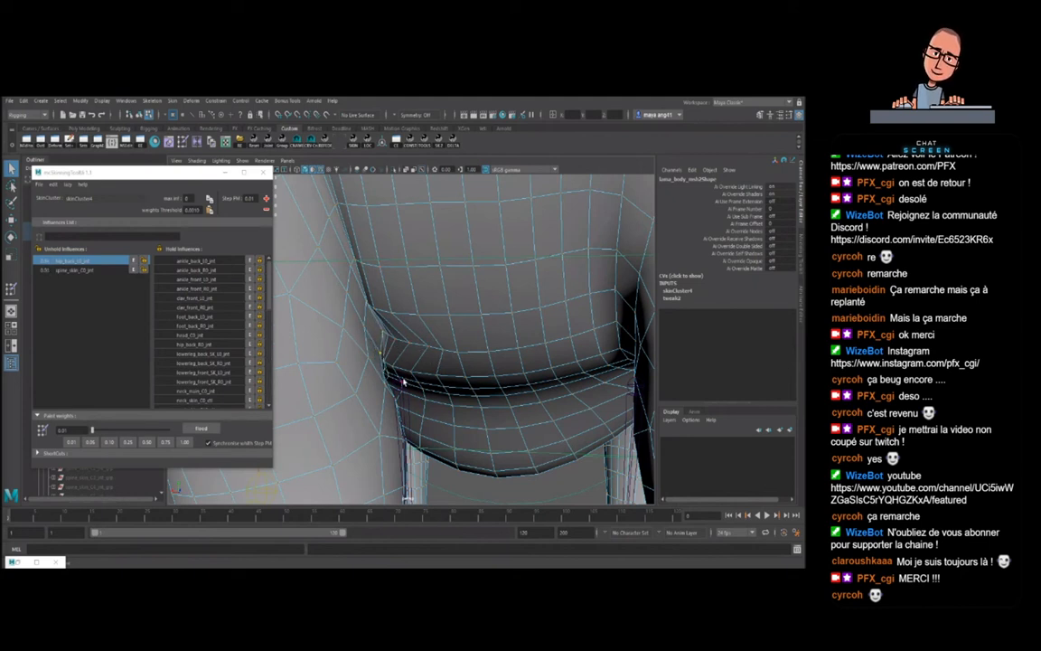
{"action": "left_click_drag", "start_coordinate": [408, 356], "coordinate": [431, 359], "text": "alt"}
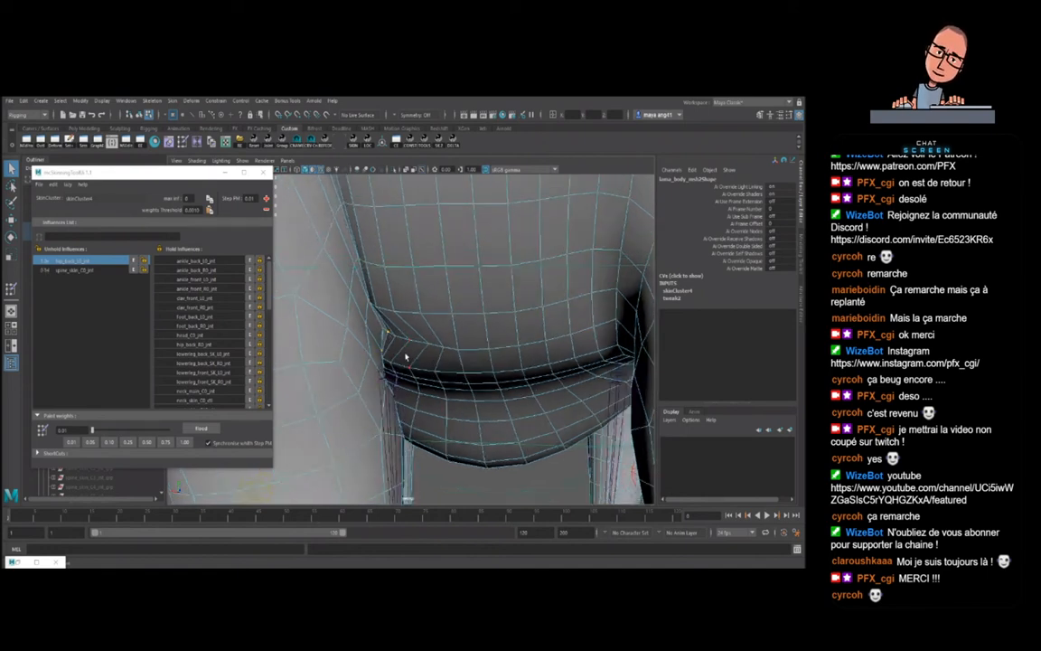
{"action": "left_click", "coordinate": [411, 347]}
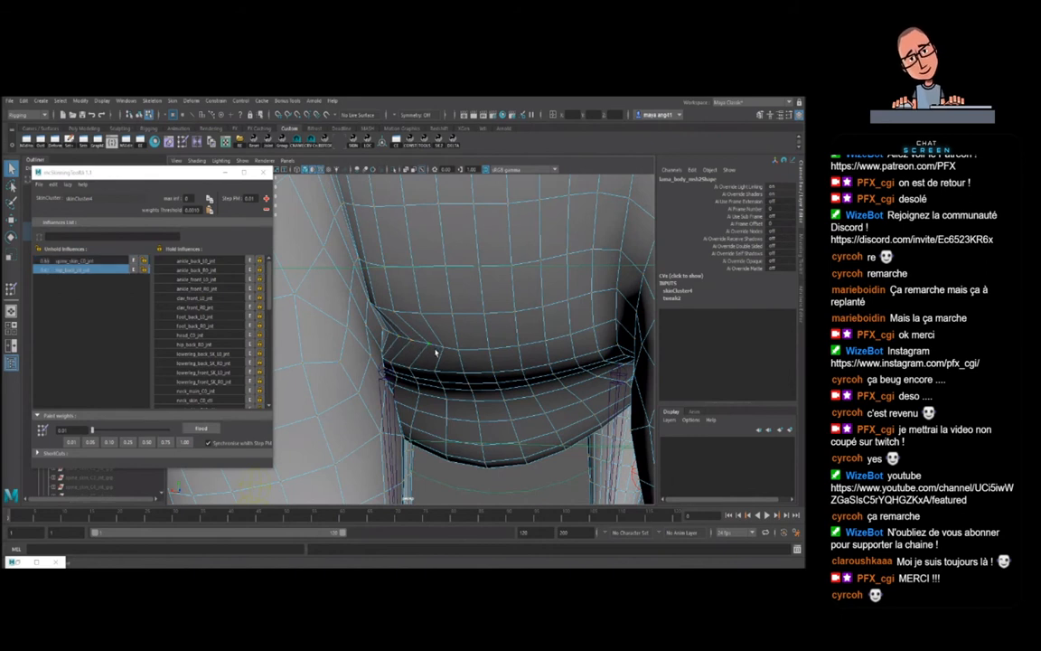
{"action": "mouse_move", "coordinate": [458, 360]}
{"action": "left_mouse_down", "text": "alt"}
{"action": "mouse_move", "coordinate": [415, 355]}
{"action": "mouse_move", "coordinate": [435, 373]}
{"action": "mouse_move", "coordinate": [444, 355]}
{"action": "mouse_move", "coordinate": [441, 376]}
{"action": "mouse_move", "coordinate": [448, 345]}
{"action": "left_mouse_up", "text": "alt"}
{"action": "left_click", "coordinate": [375, 380]}
{"action": "scroll", "coordinate": [453, 366], "scroll_direction": "down", "scroll_amount": 2}
{"action": "left_click", "coordinate": [424, 344]}
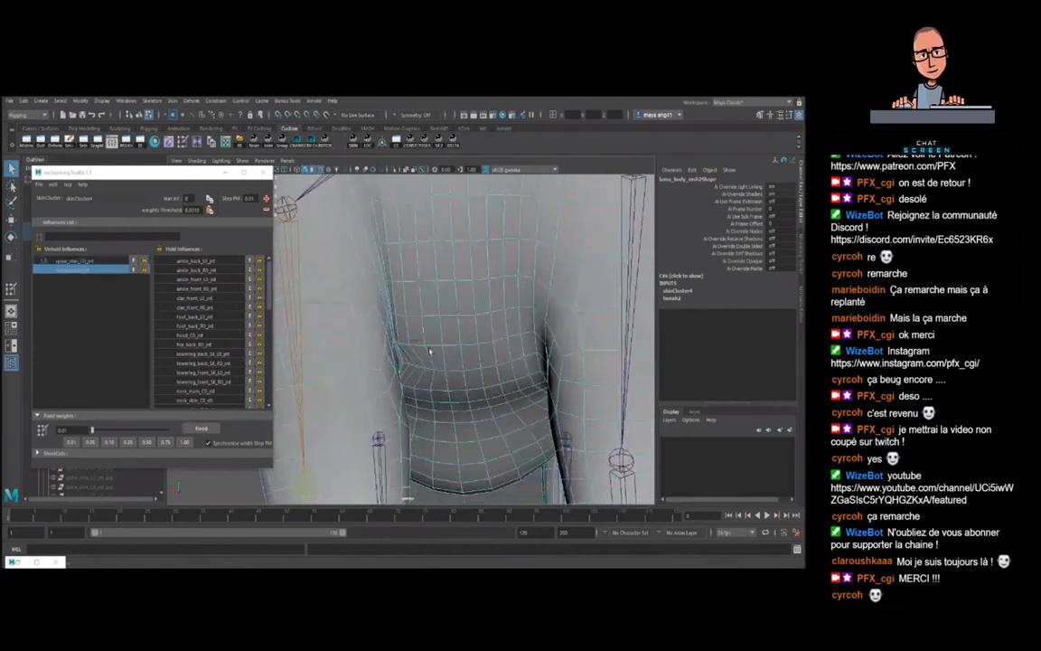
- Rework hip_back_L0_jnt's influence on the vertices along the left thigh's inner edge using weight steps of 0.05 and 1.00
{"action": "left_click", "coordinate": [91, 442]}
{"action": "scroll", "coordinate": [425, 348], "scroll_direction": "up", "scroll_amount": 2}
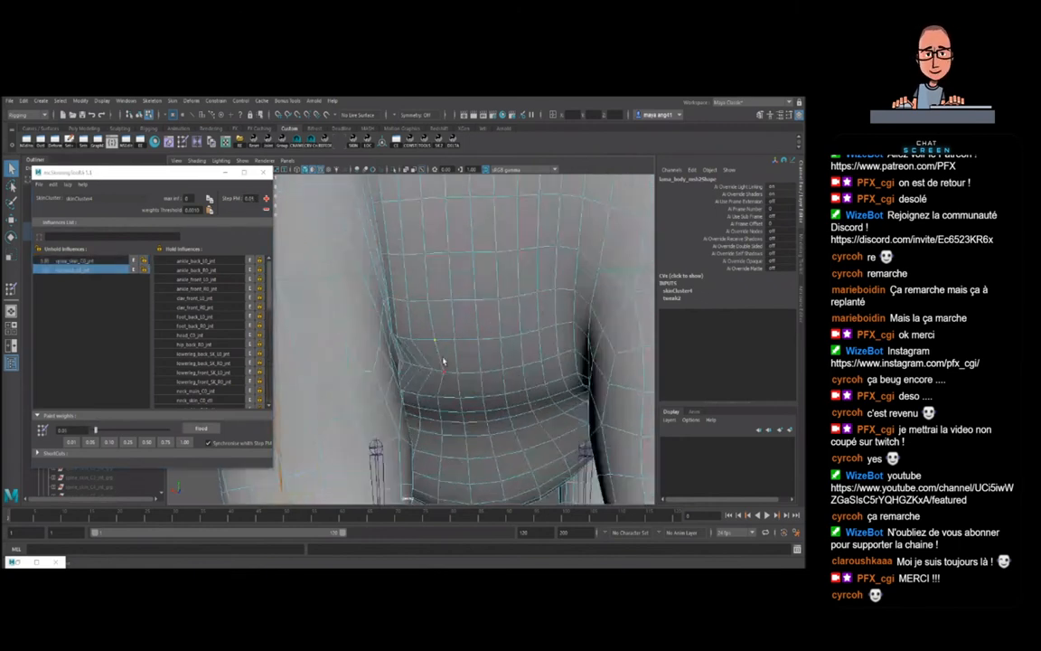
{"action": "left_click", "coordinate": [398, 337]}
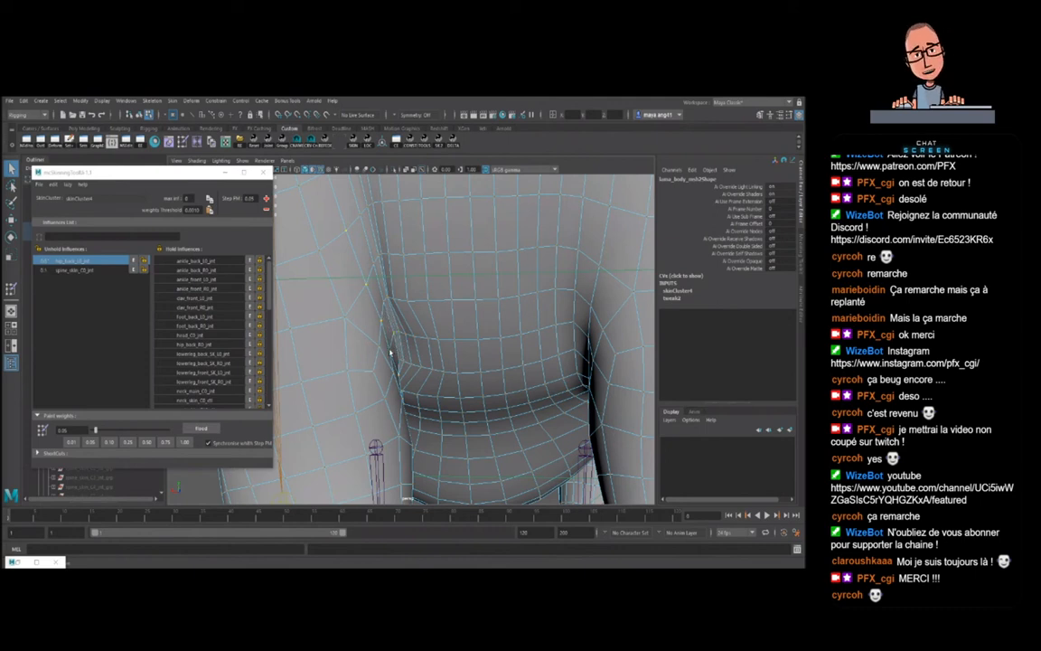
{"action": "scroll", "coordinate": [390, 353], "scroll_direction": "down", "scroll_amount": 5}
{"action": "mouse_move", "coordinate": [392, 327]}
{"action": "left_mouse_down", "text": "alt"}
{"action": "mouse_move", "coordinate": [445, 331]}
{"action": "mouse_move", "coordinate": [377, 332]}
{"action": "left_mouse_up", "text": "alt"}
{"action": "scroll", "coordinate": [389, 360], "scroll_direction": "up", "scroll_amount": 3}
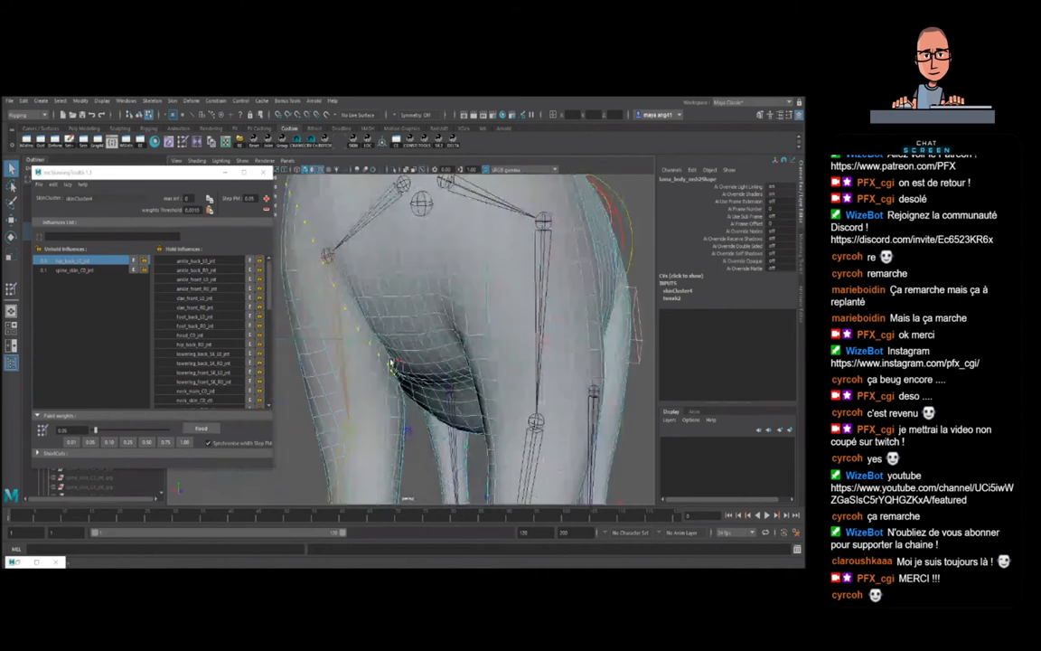
{"action": "scroll", "coordinate": [391, 362], "scroll_direction": "up", "scroll_amount": 5}
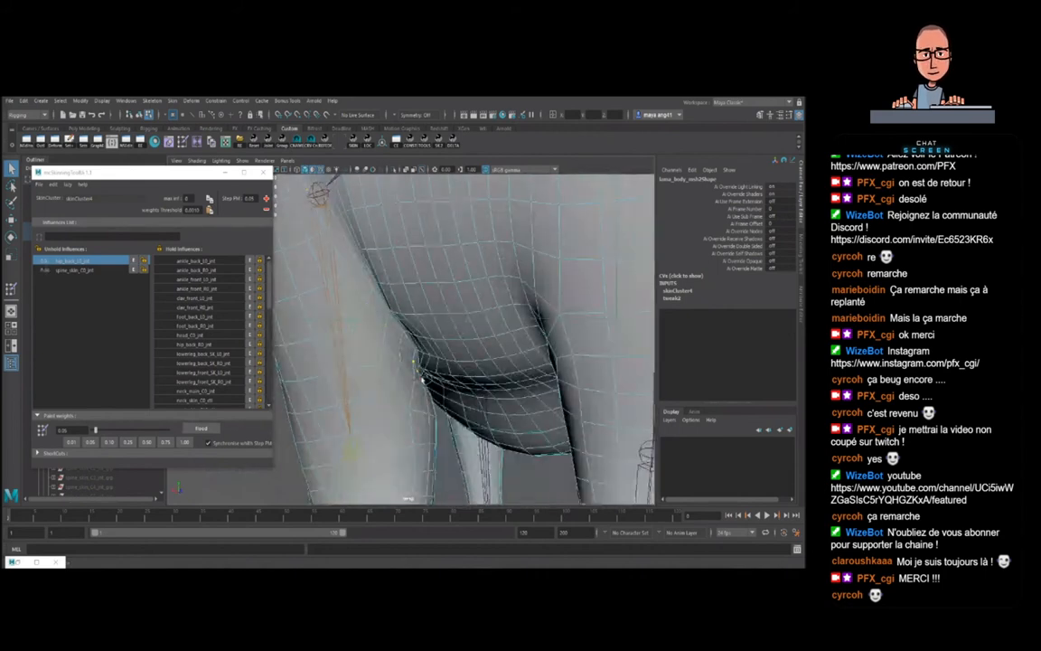
{"action": "mouse_move", "coordinate": [390, 336]}
{"action": "left_mouse_down", "text": "alt"}
{"action": "mouse_move", "coordinate": [419, 375]}
{"action": "mouse_move", "coordinate": [454, 385]}
{"action": "mouse_move", "coordinate": [434, 363]}
{"action": "mouse_move", "coordinate": [451, 363]}
{"action": "mouse_move", "coordinate": [443, 375]}
{"action": "mouse_move", "coordinate": [418, 364]}
{"action": "mouse_move", "coordinate": [441, 365]}
{"action": "left_mouse_up", "text": "alt"}
{"action": "left_click", "coordinate": [186, 442]}
- Set the weight step to 0.01 and fine-tune hip_back_L0_jnt on the groin vertices and the belly row above them
{"action": "left_click", "coordinate": [73, 442]}
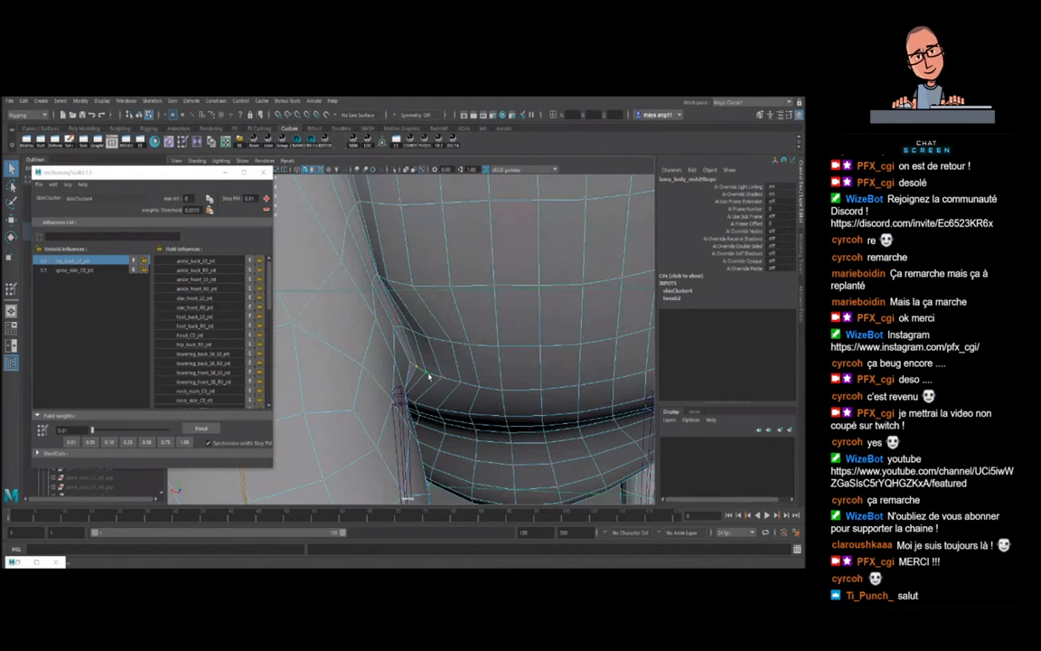
{"action": "left_click", "coordinate": [427, 338]}
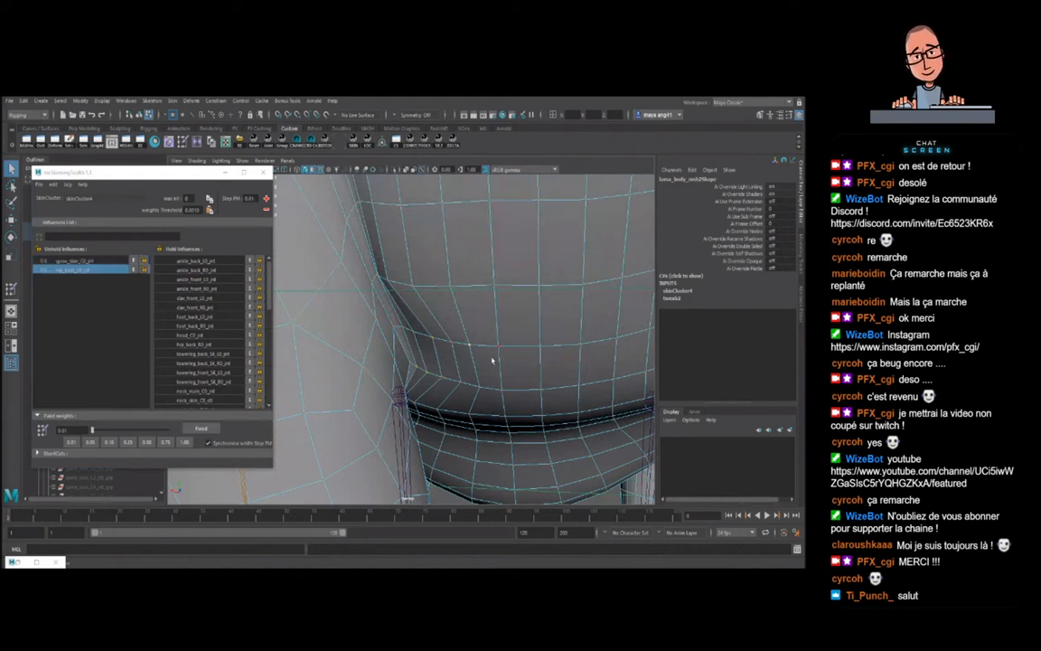
{"action": "left_click", "coordinate": [403, 331]}
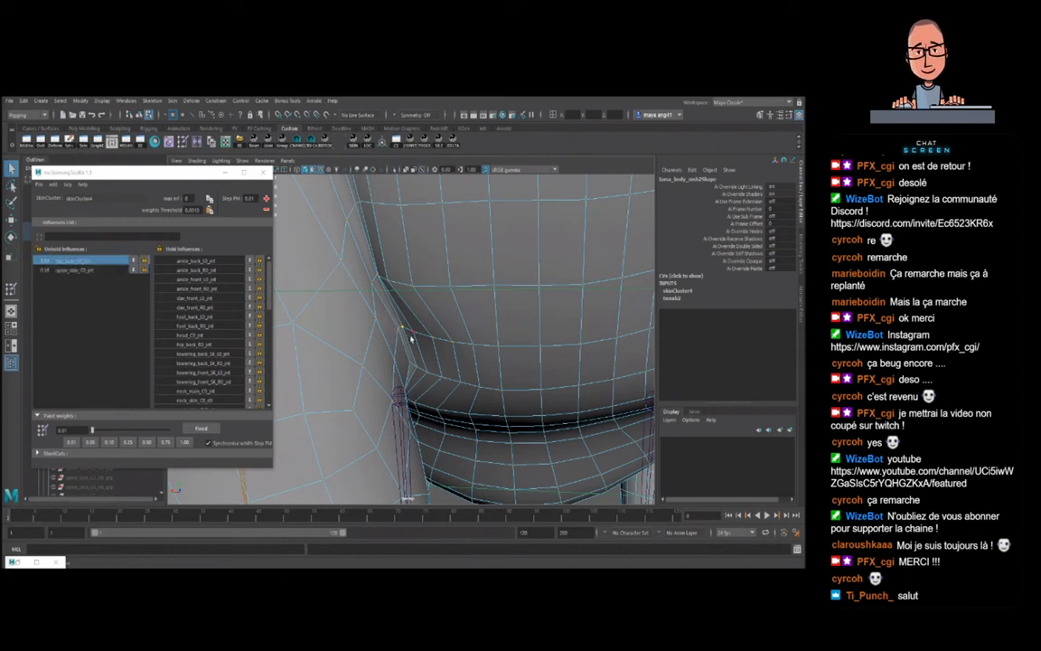
{"action": "left_click", "coordinate": [414, 337]}
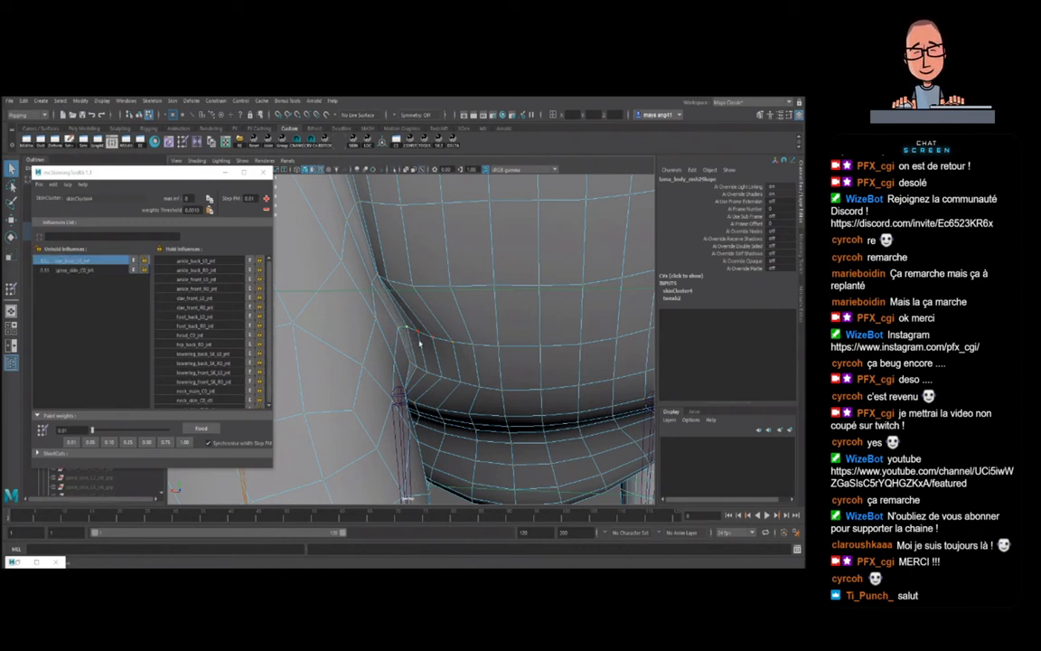
{"action": "left_click", "coordinate": [434, 349]}
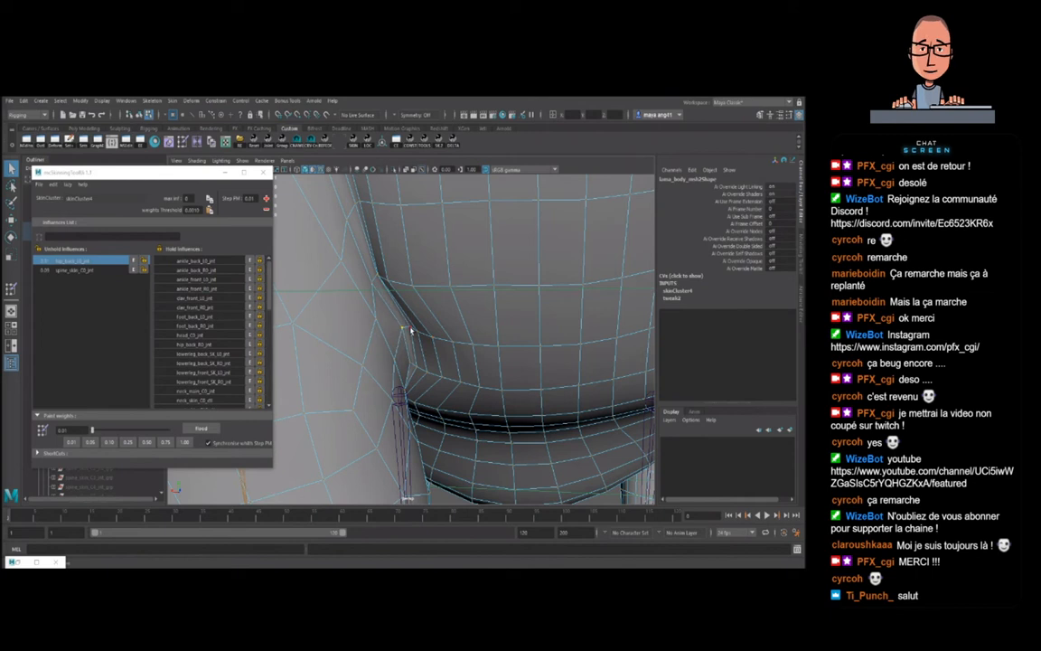
{"action": "left_click", "coordinate": [448, 353]}
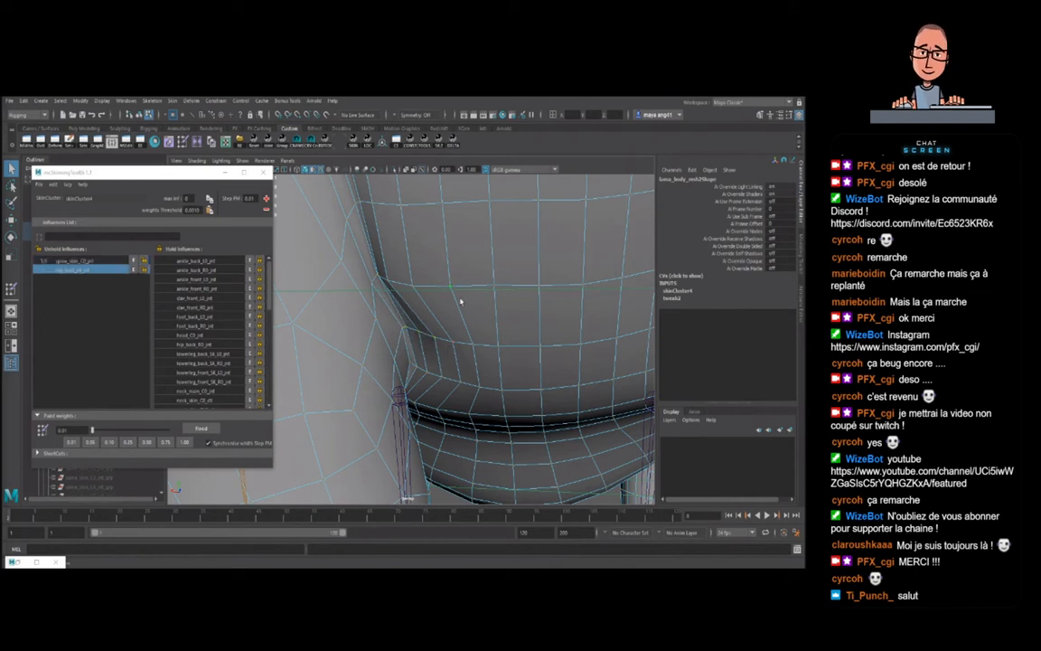
{"action": "scroll", "coordinate": [493, 358], "scroll_direction": "down", "scroll_amount": 3}
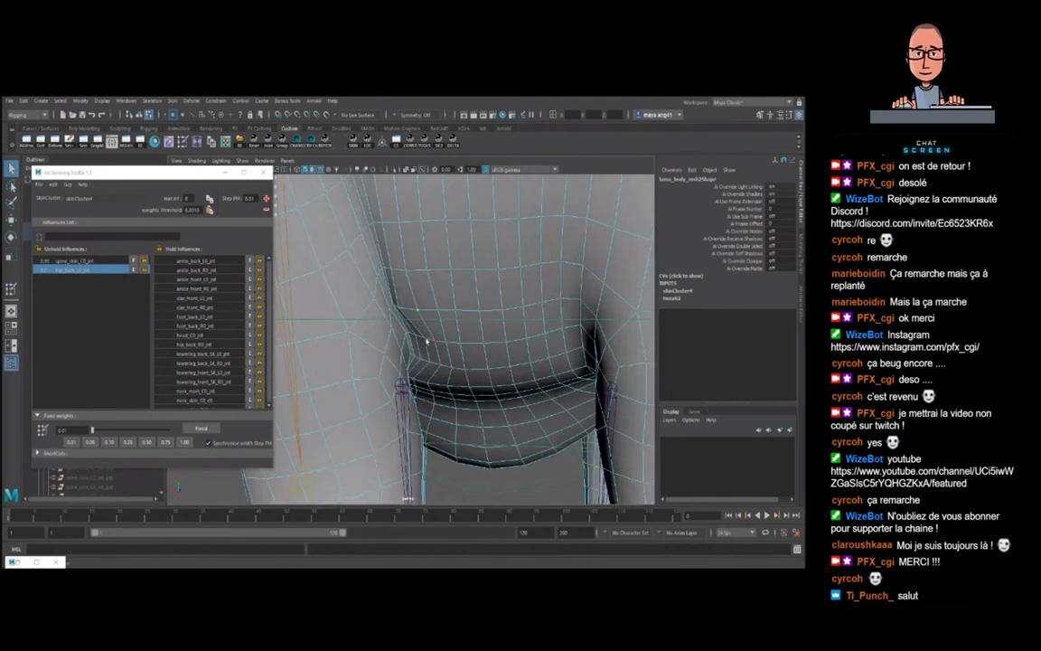
{"action": "scroll", "coordinate": [427, 341], "scroll_direction": "up", "scroll_amount": 2}
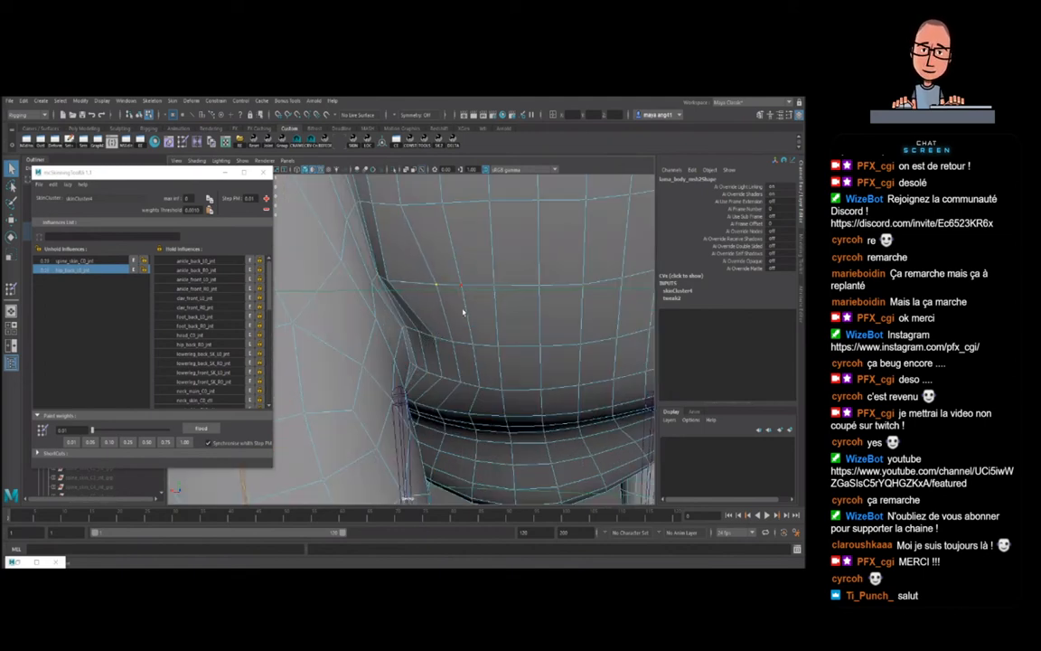
- Set the weight step to 0.05 and adjust hip_back_L0_jnt on the vertices at the upper edge of the left groin crease
{"action": "left_click", "coordinate": [91, 442]}
{"action": "left_click_drag", "start_coordinate": [418, 312], "coordinate": [445, 325], "text": "alt"}
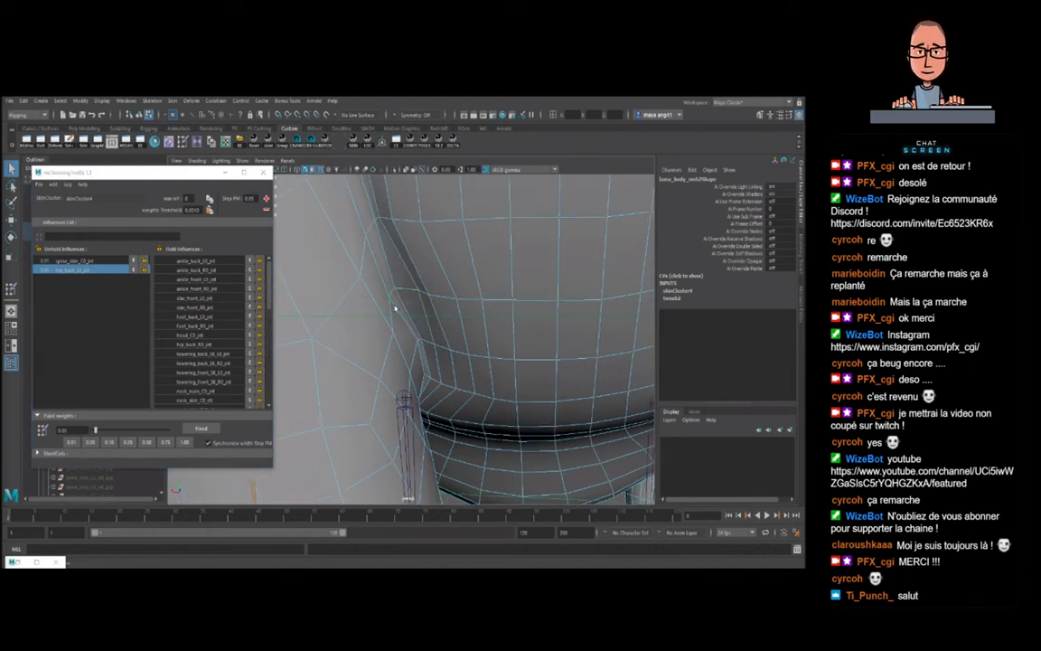
{"action": "left_click", "coordinate": [398, 296]}
{"action": "left_click", "coordinate": [408, 298]}
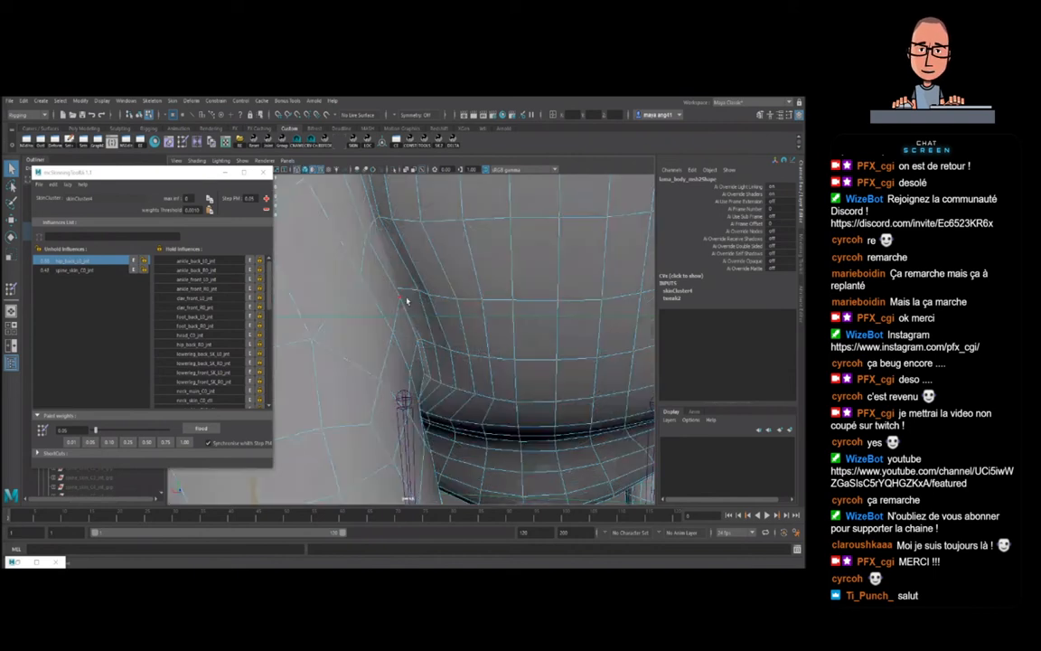
- Add hip_back_L0_jnt influence with a weight step of 1.00 to the vertices along the left thigh's inner edge
{"action": "left_click_drag", "start_coordinate": [367, 235], "coordinate": [340, 269], "text": "alt"}
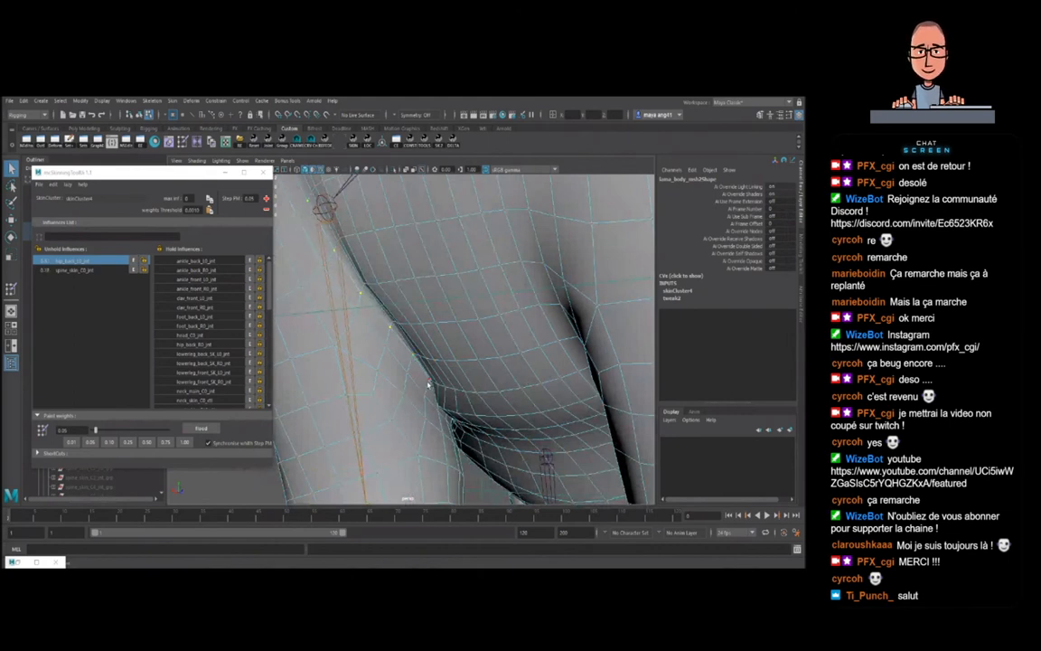
{"action": "right_click_drag", "start_coordinate": [430, 387], "coordinate": [471, 382], "text": "alt"}
{"action": "mouse_move", "coordinate": [471, 381]}
{"action": "left_mouse_down", "text": "alt"}
{"action": "mouse_move", "coordinate": [454, 402]}
{"action": "mouse_move", "coordinate": [414, 411]}
{"action": "left_mouse_up", "text": "alt"}
{"action": "key", "text": "4"}
{"action": "key", "text": "5"}
{"action": "right_click_drag", "start_coordinate": [409, 409], "coordinate": [317, 343], "text": "alt"}
{"action": "left_click", "coordinate": [186, 442]}
{"action": "left_click_drag", "start_coordinate": [385, 358], "coordinate": [395, 356], "text": "alt"}
{"action": "key", "text": "plus"}
- Adjust hip_back_L0_jnt on the lower belly vertices beside the left groin crease using weight steps of 0.01 and 0.05
{"action": "left_click_drag", "start_coordinate": [461, 333], "coordinate": [437, 337], "text": "alt"}
{"action": "left_click_drag", "start_coordinate": [428, 377], "coordinate": [461, 384], "text": "alt"}
{"action": "left_click", "coordinate": [420, 359]}
{"action": "left_click", "coordinate": [71, 442]}
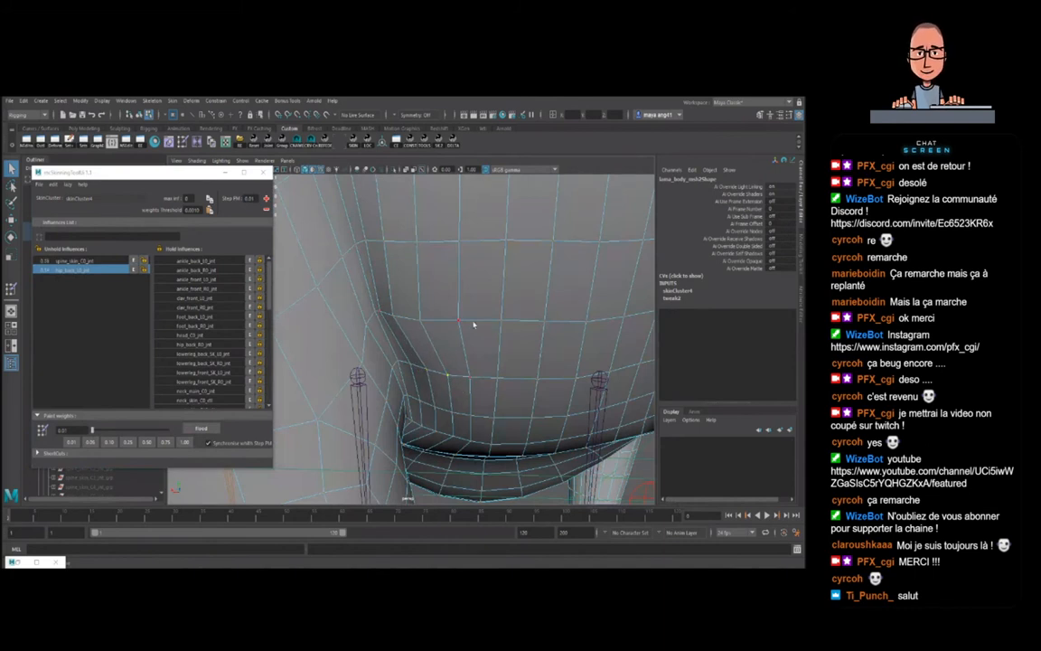
{"action": "left_click", "coordinate": [94, 440]}
{"action": "left_click_drag", "start_coordinate": [520, 365], "coordinate": [502, 366], "text": "alt"}
{"action": "key", "text": "plus"}
{"action": "key", "text": "plus"}
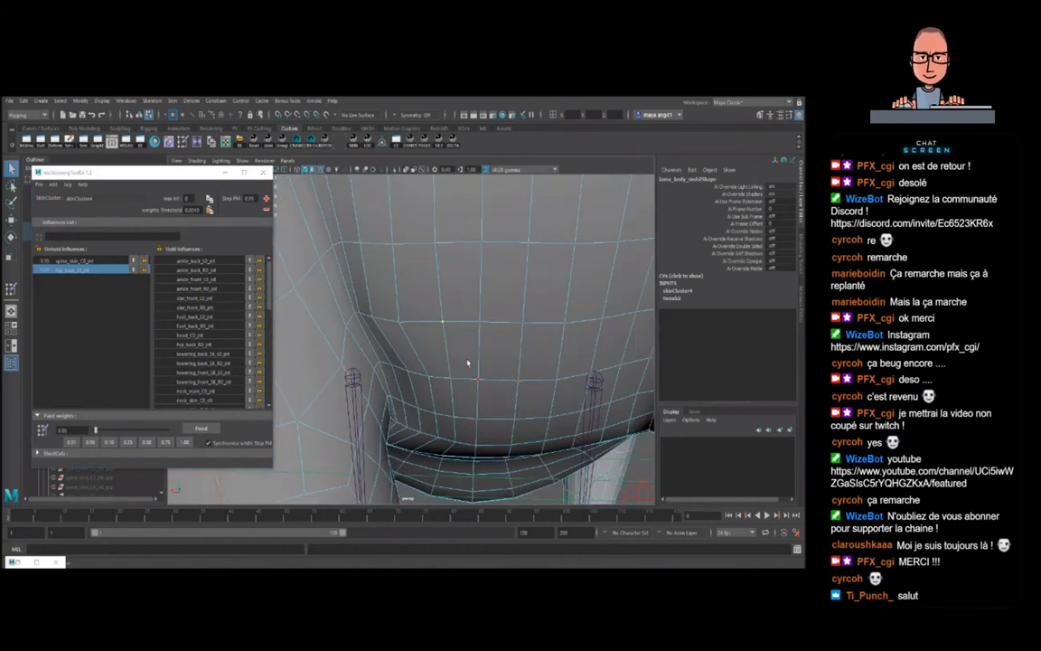
- Refine hip_back_L0_jnt on the belly row vertices closest to the left thigh, alternating weight steps of 0.01 and 0.05
{"action": "left_click", "coordinate": [72, 442]}
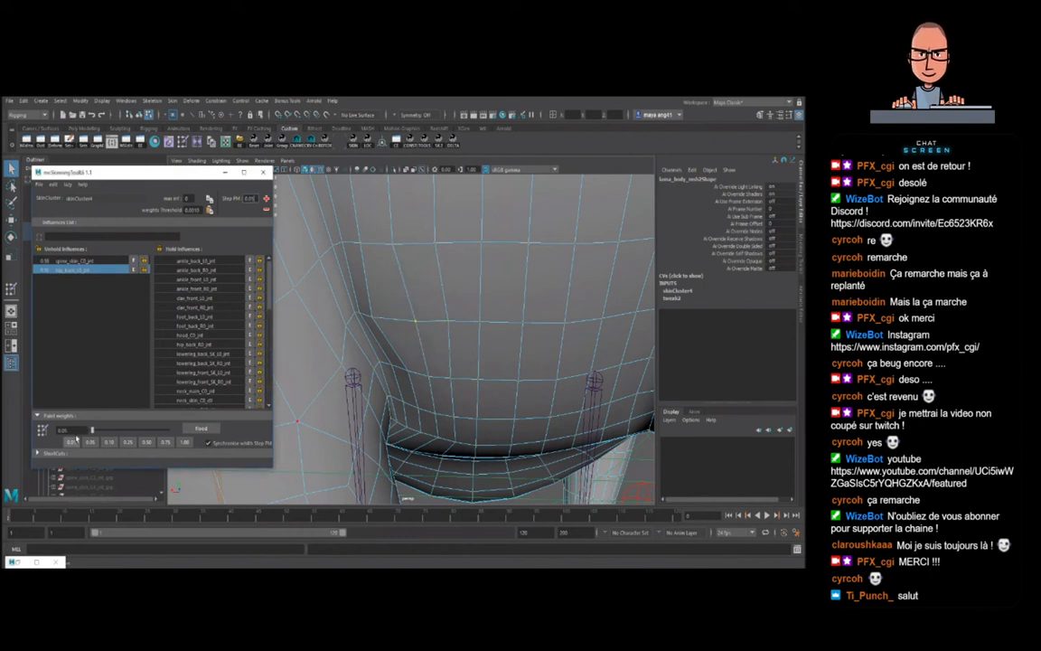
{"action": "left_click", "coordinate": [69, 432]}
{"action": "left_click", "coordinate": [91, 442]}
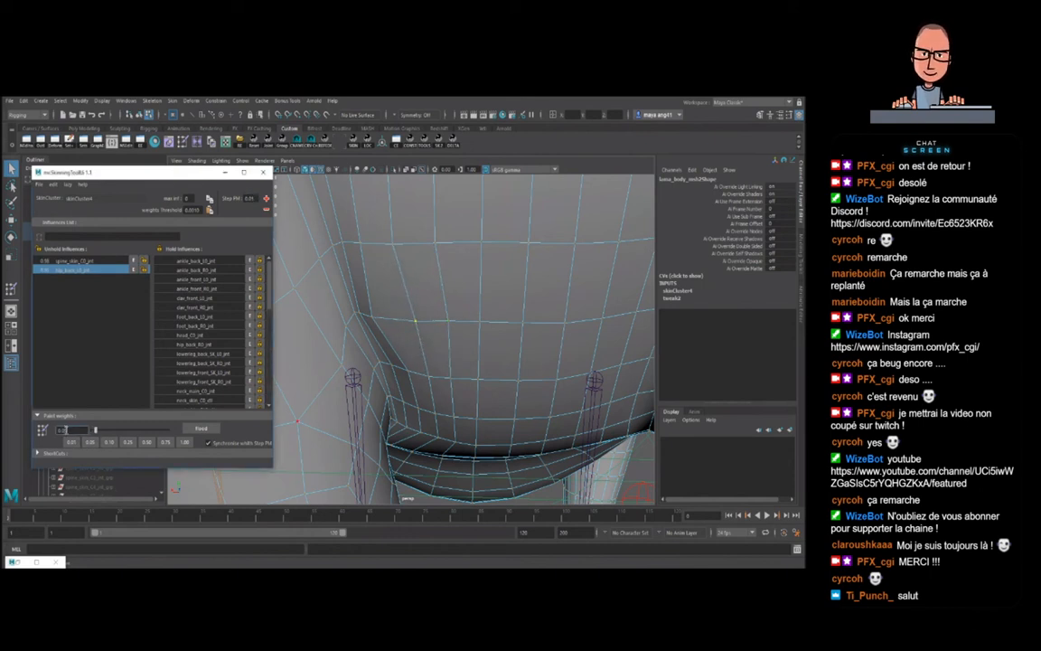
{"action": "left_click", "coordinate": [70, 431]}
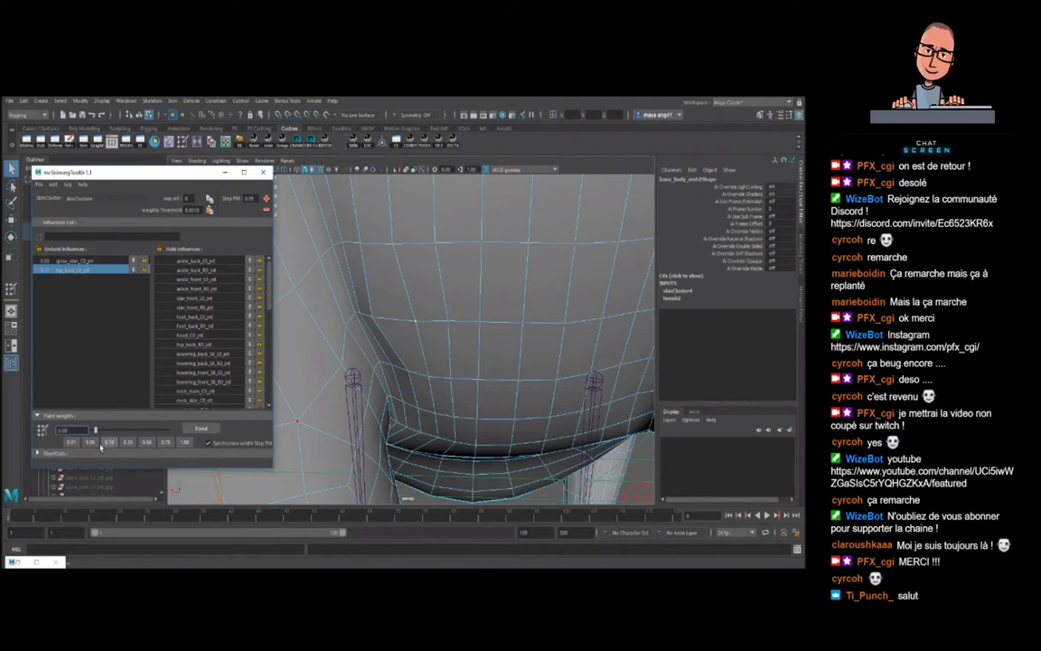
{"action": "left_click", "coordinate": [373, 317]}
{"action": "left_click", "coordinate": [72, 443]}
{"action": "left_click_drag", "start_coordinate": [423, 344], "coordinate": [431, 349], "text": "alt"}
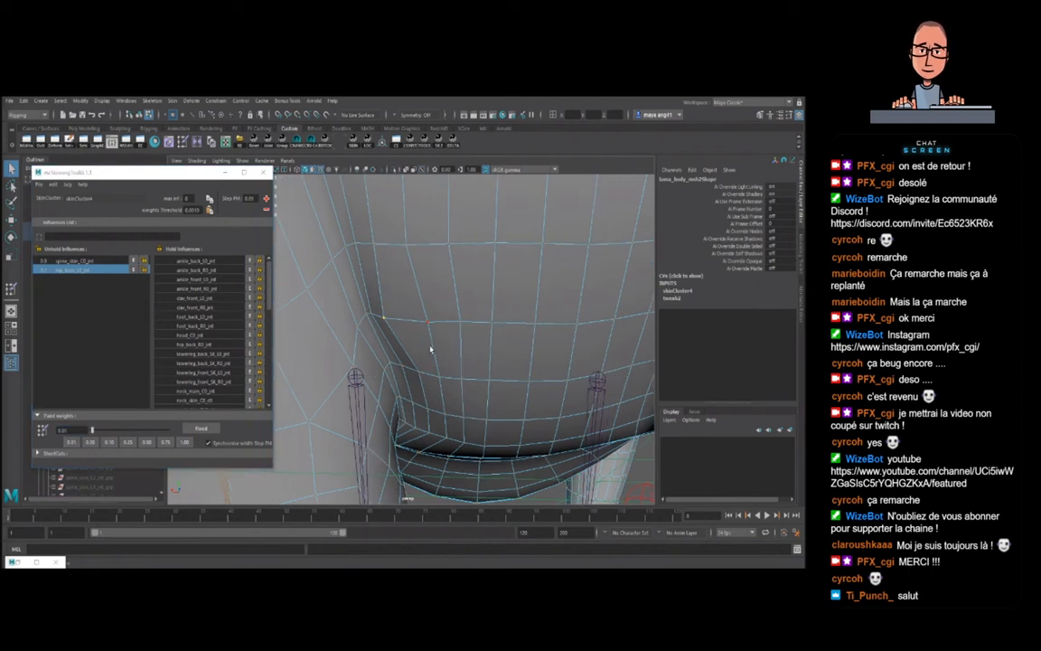
- Set the weight step to 0.05 and rebalance hip_back_L0_jnt on the belly vertex next to the left thigh
{"action": "left_click", "coordinate": [89, 442]}
{"action": "left_click", "coordinate": [89, 443]}
{"action": "left_click_drag", "start_coordinate": [384, 349], "coordinate": [411, 349], "text": "alt"}
{"action": "key", "text": "plus"}
{"action": "key", "text": "plus"}
{"action": "key", "text": "minus"}
- Increase hip_back_L0_jnt in 0.05 steps on the two vertices where the belly row meets the left thigh
{"action": "left_click", "coordinate": [413, 329]}
{"action": "key", "text": "plus"}
{"action": "key", "text": "plus"}
{"action": "key", "text": "plus"}
{"action": "key", "text": "plus"}
{"action": "left_click", "coordinate": [382, 337]}
{"action": "key", "text": "plus"}
{"action": "key", "text": "plus"}
{"action": "key", "text": "plus"}
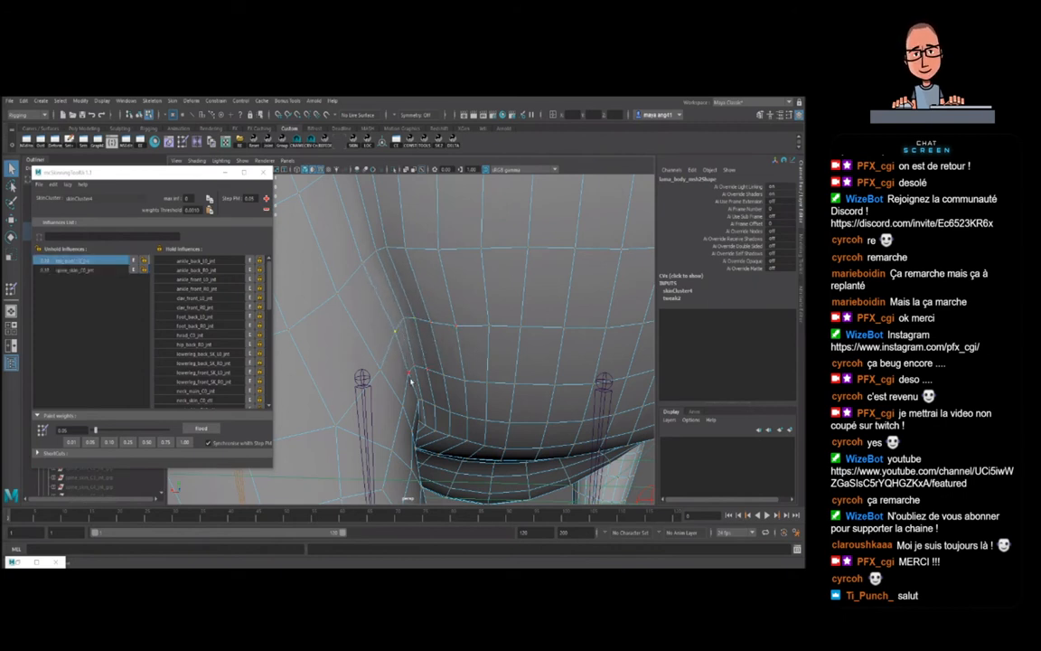
- Set the weight step to 0.01 and fine-tune hip_back_L0_jnt on neighbouring vertices of the row above the left groin crease
{"action": "left_click", "coordinate": [72, 443]}
{"action": "left_click_drag", "start_coordinate": [384, 389], "coordinate": [429, 397], "text": "alt"}
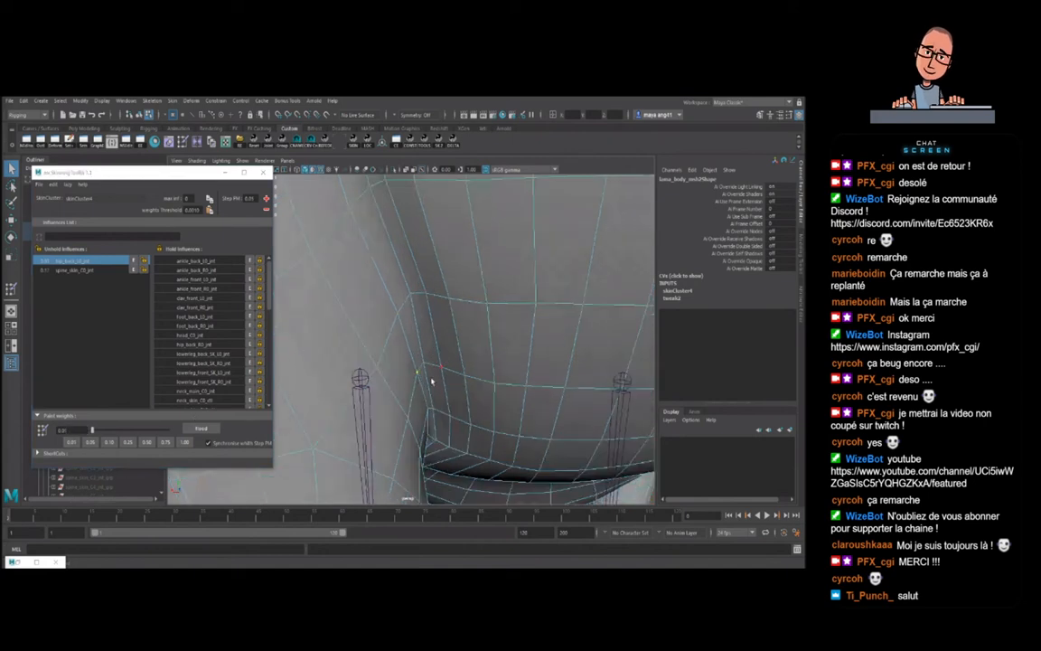
{"action": "left_click", "coordinate": [431, 298]}
{"action": "left_click", "coordinate": [457, 303]}
{"action": "left_click", "coordinate": [492, 310]}
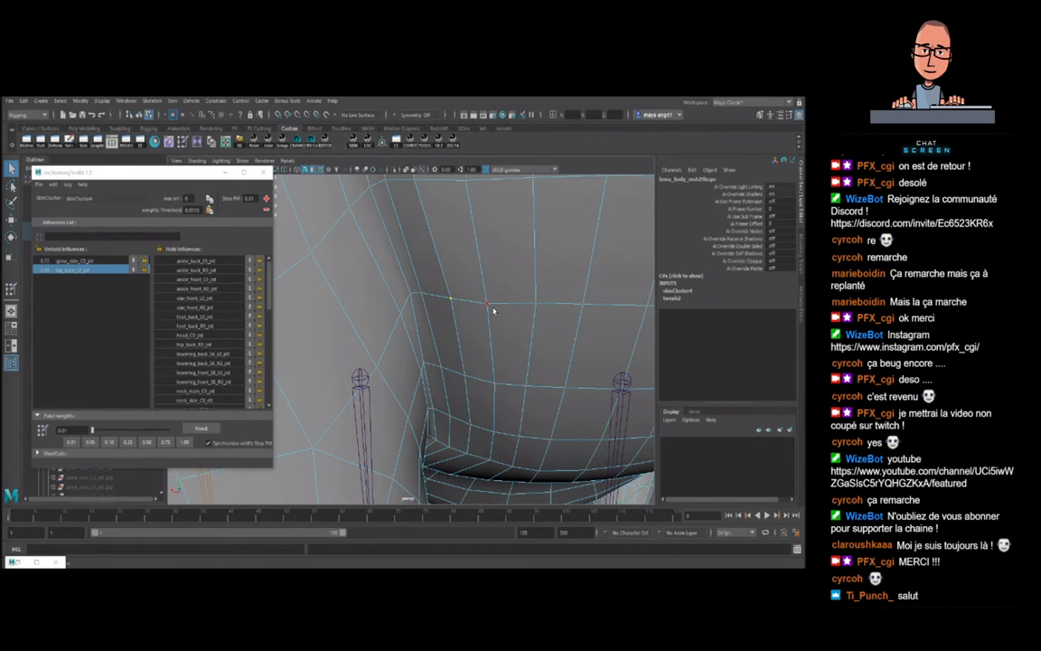
{"action": "right_click_drag", "start_coordinate": [513, 366], "coordinate": [488, 375], "text": "alt"}
{"action": "left_click_drag", "start_coordinate": [487, 375], "coordinate": [425, 370], "text": "alt"}
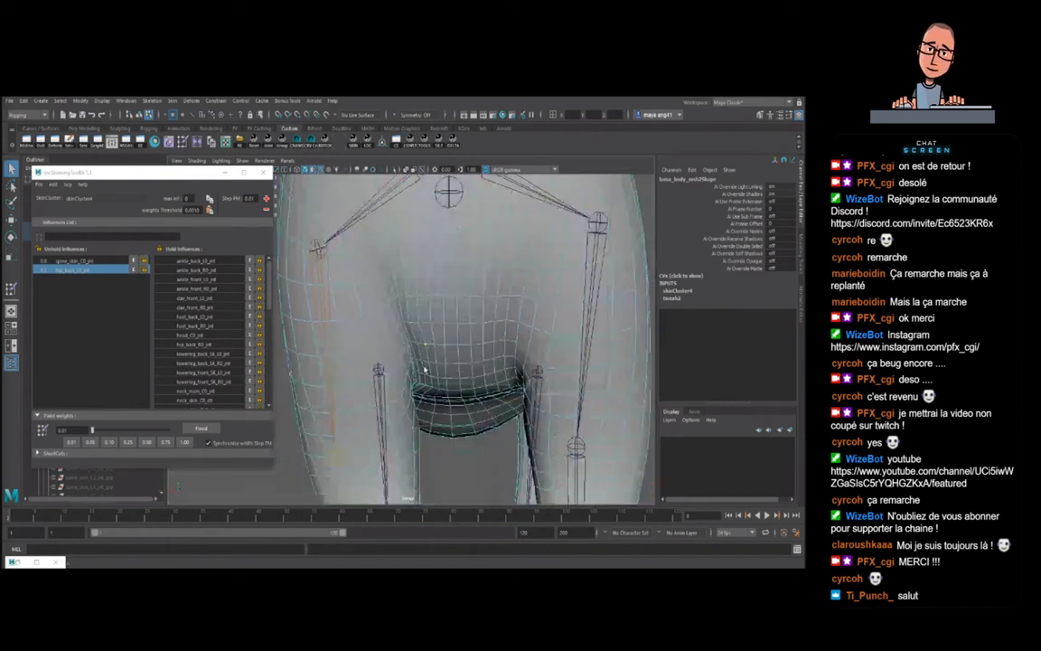
- Fine-tune hip_back_L0_jnt in 0.01 steps on the vertices at the left end of the higher belly row and in the crease
{"action": "left_click", "coordinate": [422, 328]}
{"action": "scroll", "coordinate": [429, 341], "scroll_direction": "up", "scroll_amount": 5}
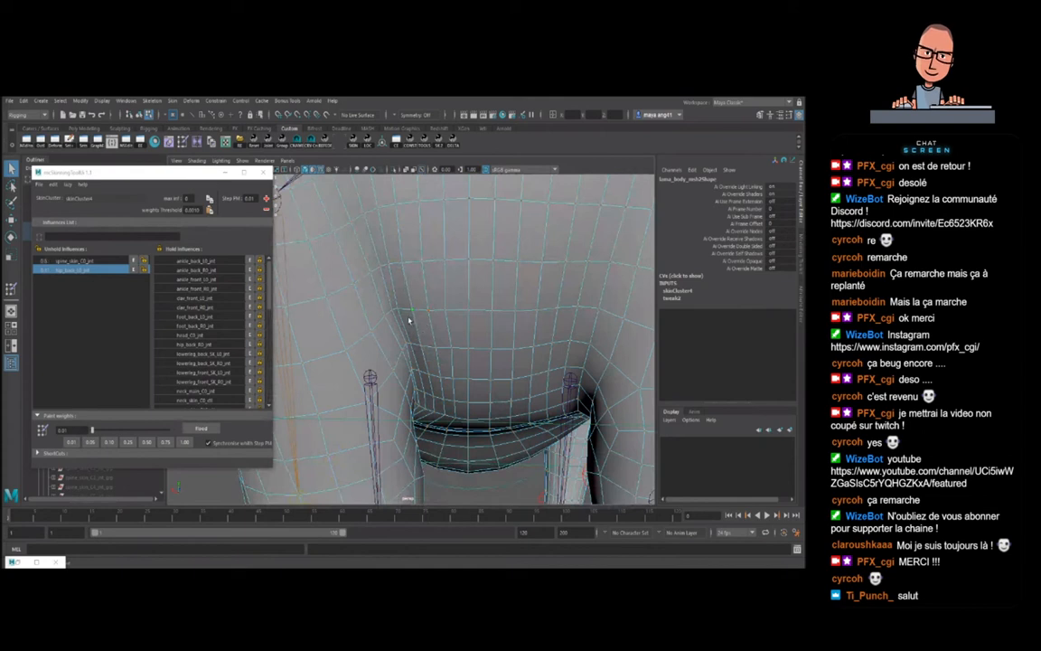
{"action": "left_click", "coordinate": [401, 313]}
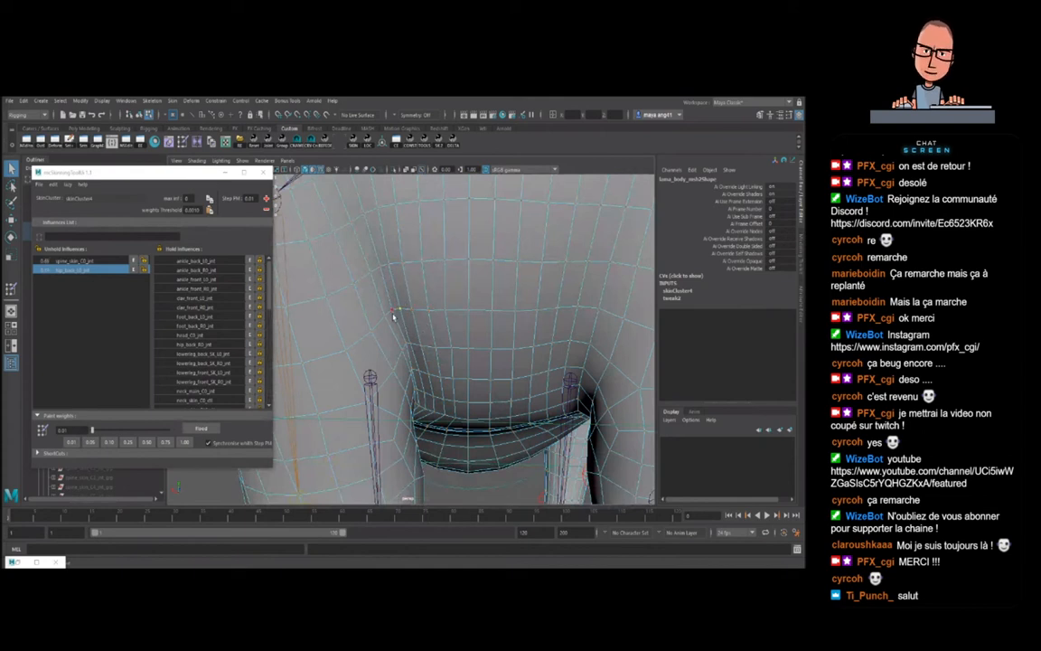
{"action": "left_click", "coordinate": [393, 316]}
{"action": "left_click_drag", "start_coordinate": [448, 406], "coordinate": [444, 331], "text": "alt"}
{"action": "middle_click_drag", "start_coordinate": [445, 330], "coordinate": [441, 356], "text": "alt"}
{"action": "left_click_drag", "start_coordinate": [441, 356], "coordinate": [452, 366], "text": "alt"}
{"action": "left_click", "coordinate": [443, 348]}
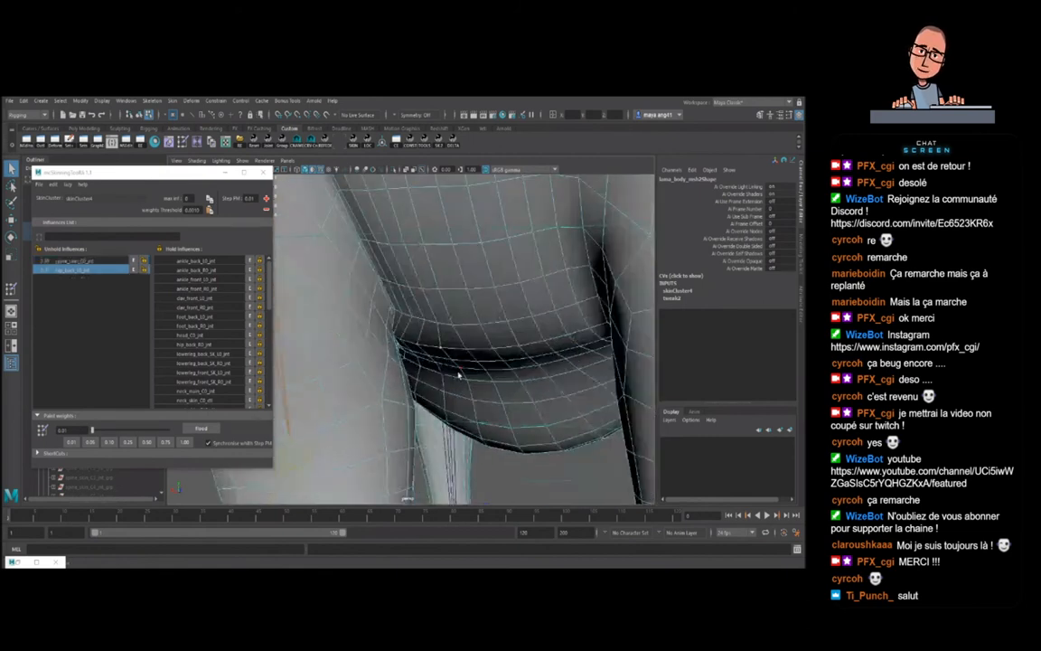
- Inspect the whole llama, then adjust hip_back_L0_jnt with a 0.05 weight step on the vertices at the belly row's left end
{"action": "scroll", "coordinate": [452, 368], "scroll_direction": "down", "scroll_amount": 10}
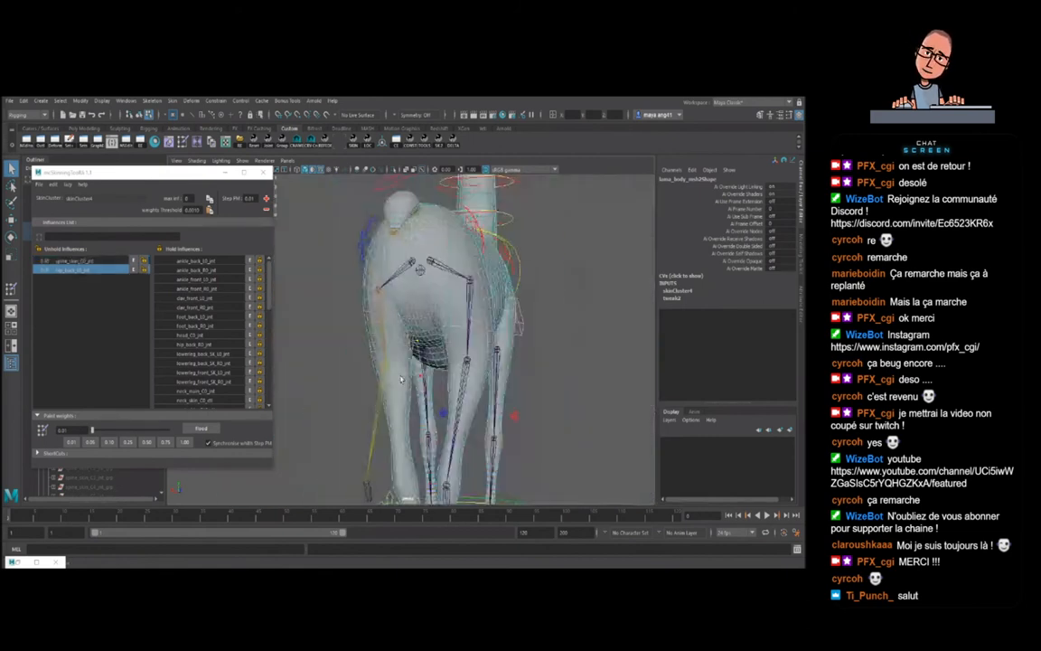
{"action": "scroll", "coordinate": [449, 371], "scroll_direction": "down", "scroll_amount": 4}
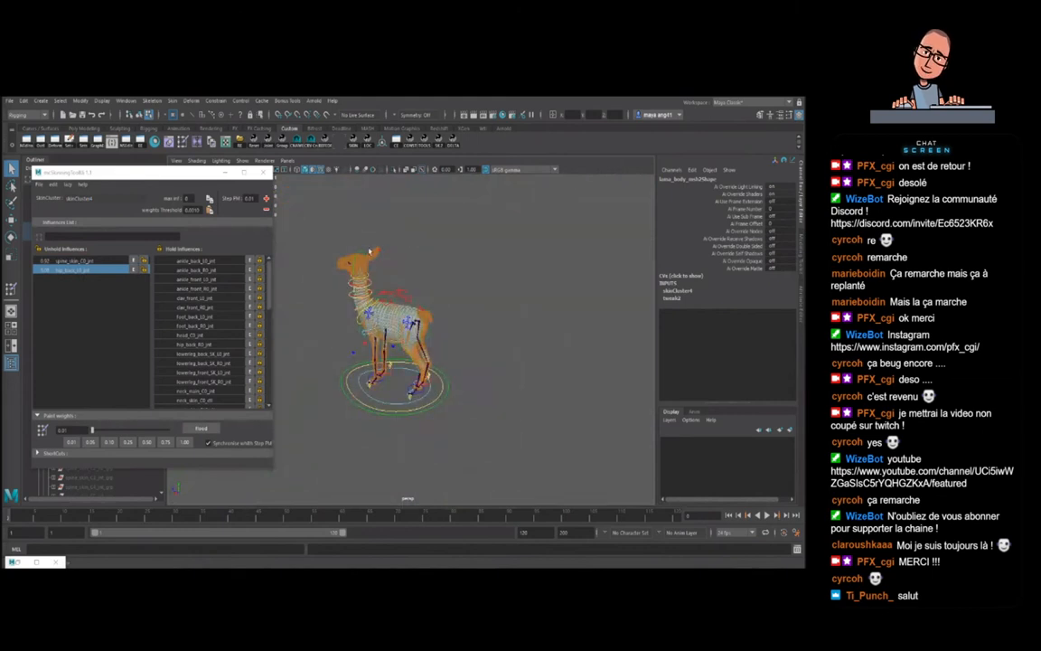
{"action": "scroll", "coordinate": [431, 354], "scroll_direction": "up", "scroll_amount": 4}
{"action": "left_click_drag", "start_coordinate": [431, 354], "coordinate": [418, 309], "text": "alt"}
{"action": "scroll", "coordinate": [483, 358], "scroll_direction": "up", "scroll_amount": 4}
{"action": "scroll", "coordinate": [458, 364], "scroll_direction": "up", "scroll_amount": 10}
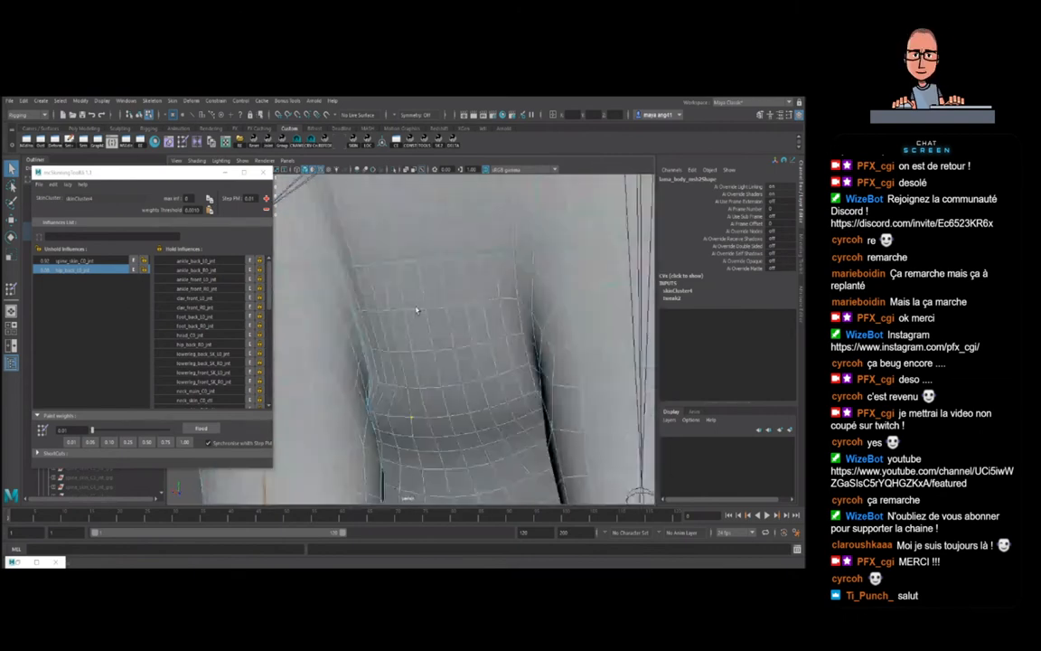
{"action": "left_click", "coordinate": [389, 417]}
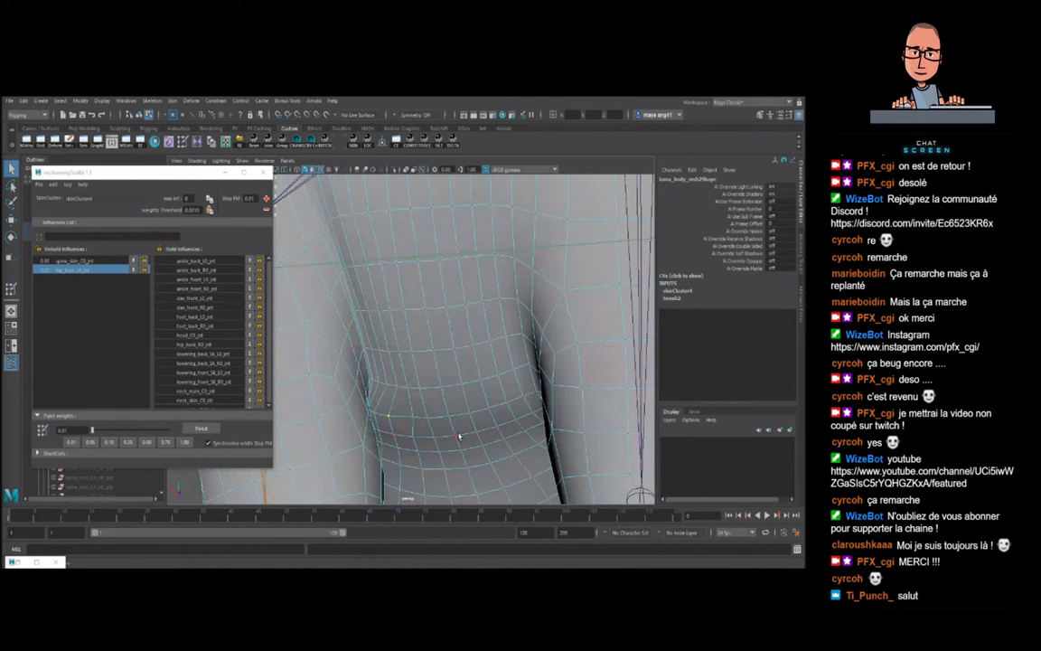
{"action": "left_click", "coordinate": [97, 441]}
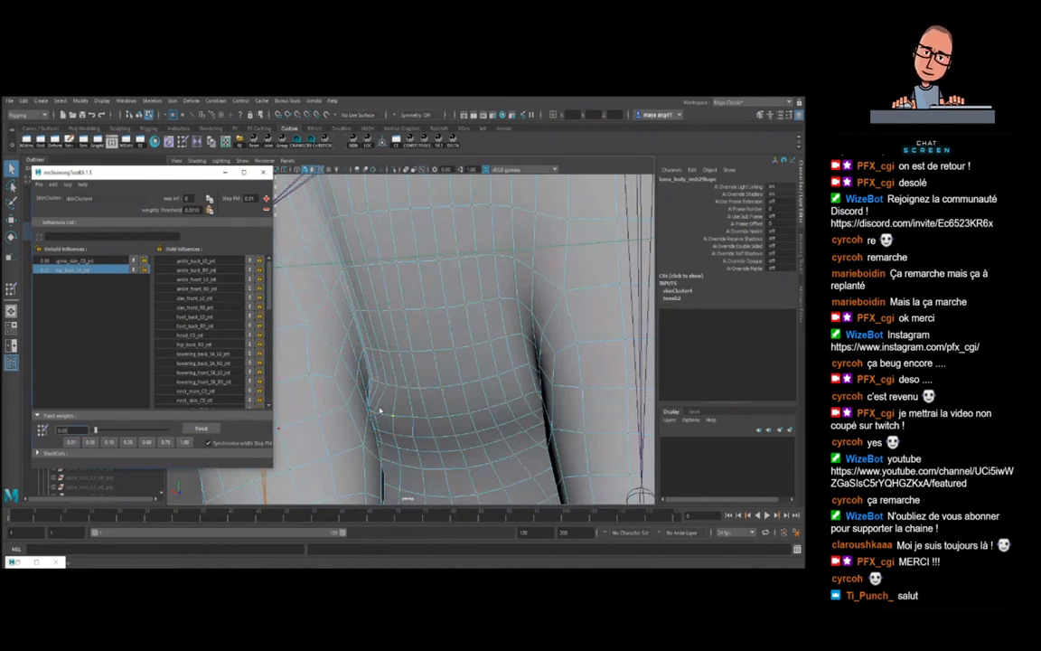
{"action": "scroll", "coordinate": [381, 411], "scroll_direction": "up", "scroll_amount": 3}
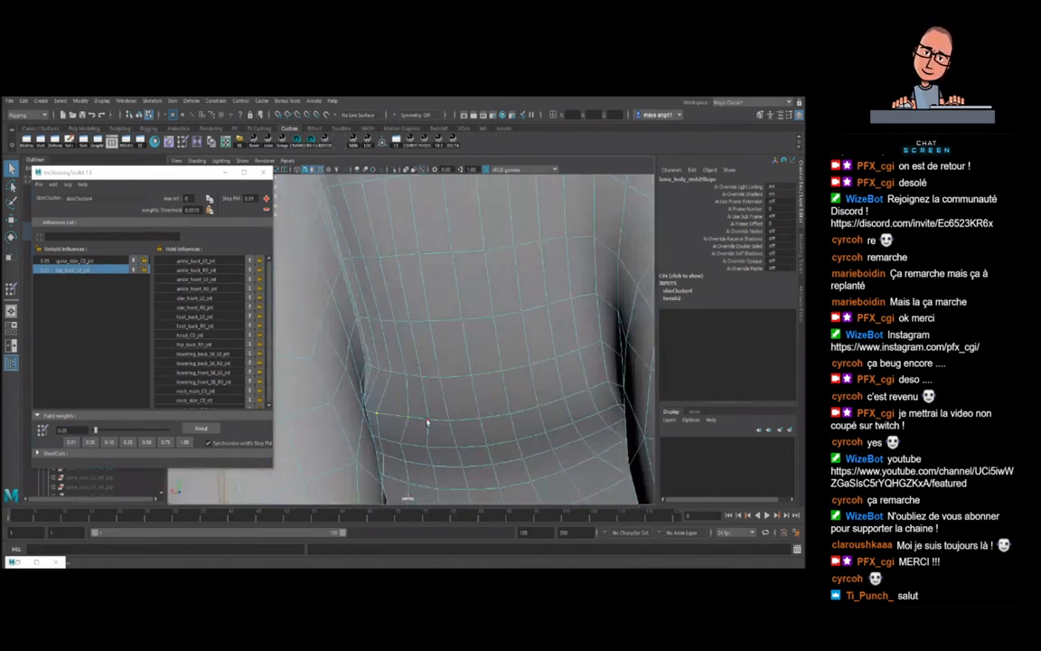
- Check the left groin crease in wireframe and shaded display, and lower hip_back_L0_jnt by 0.05 on its inner vertex
{"action": "key", "text": "4"}
{"action": "scroll", "coordinate": [381, 418], "scroll_direction": "up", "scroll_amount": 2}
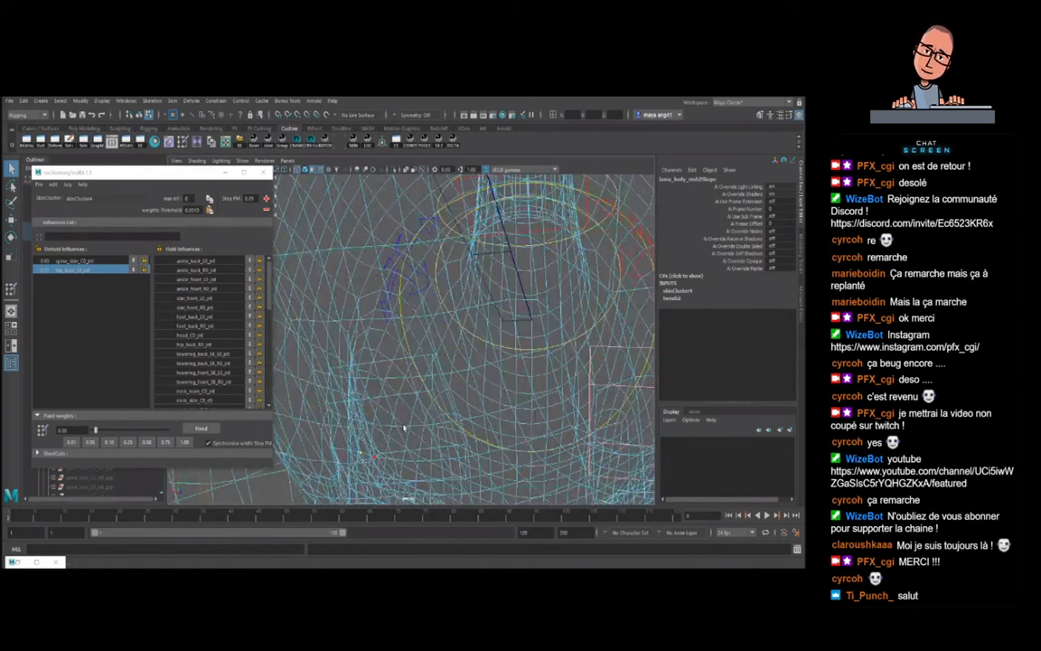
{"action": "key", "text": "5"}
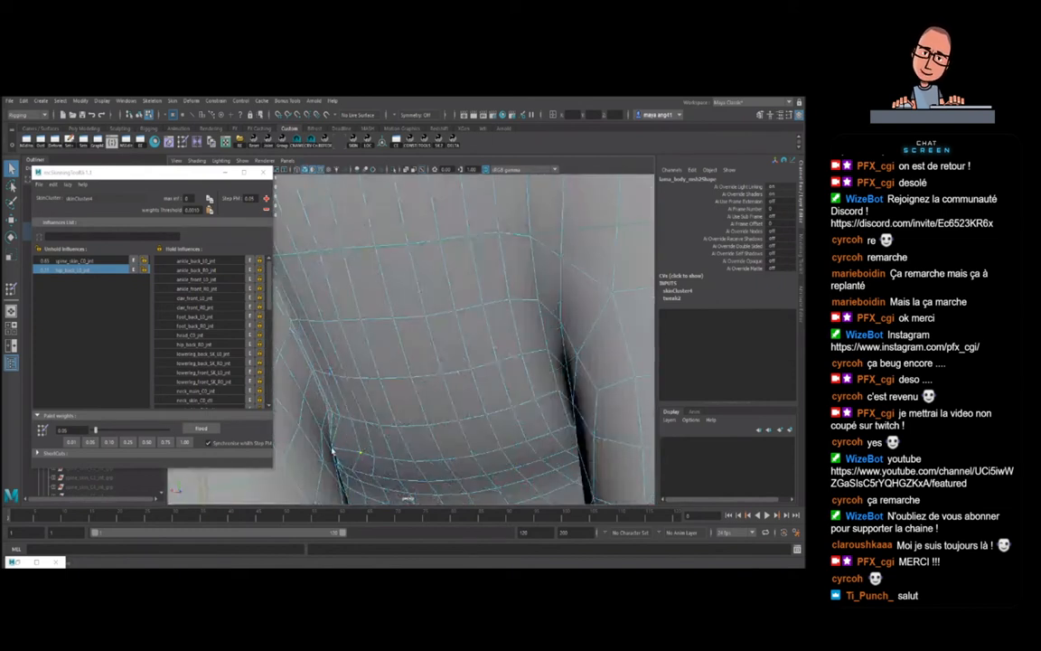
{"action": "key", "text": "4"}
{"action": "key", "text": "5"}
{"action": "key", "text": "4"}
{"action": "key", "text": "5"}
{"action": "left_click", "coordinate": [367, 462]}
{"action": "left_click", "coordinate": [367, 460]}
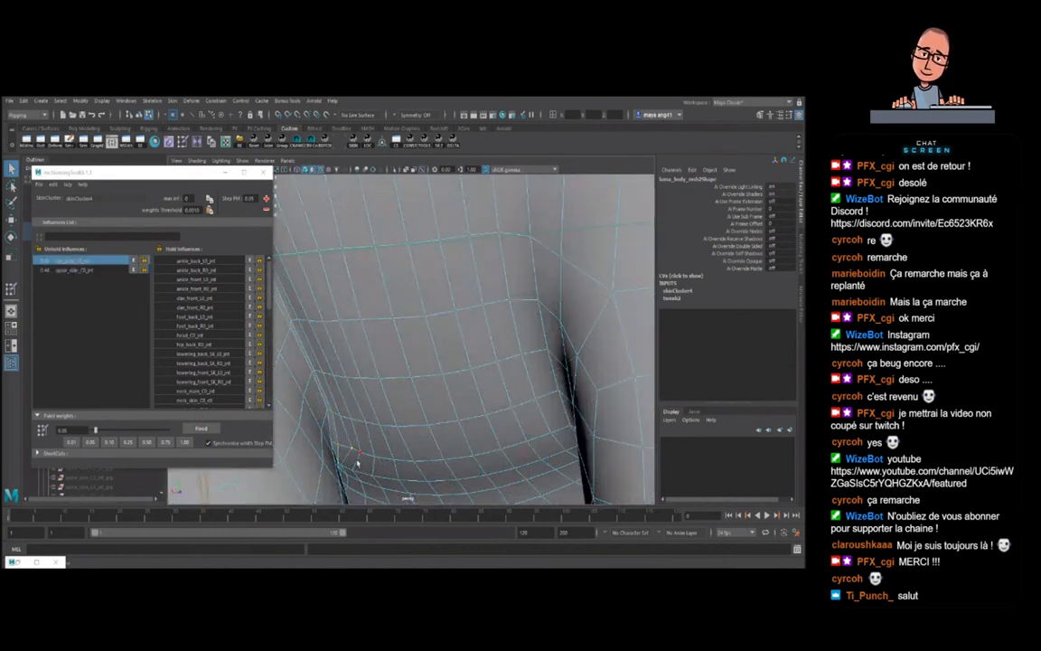
{"action": "key", "text": "minus"}
- Set the weight step to 0.01 and smooth hip_back_L0_jnt along the vertices running from the left crease into the belly
{"action": "left_click", "coordinate": [71, 442]}
{"action": "left_click_drag", "start_coordinate": [395, 437], "coordinate": [416, 432], "text": "alt"}
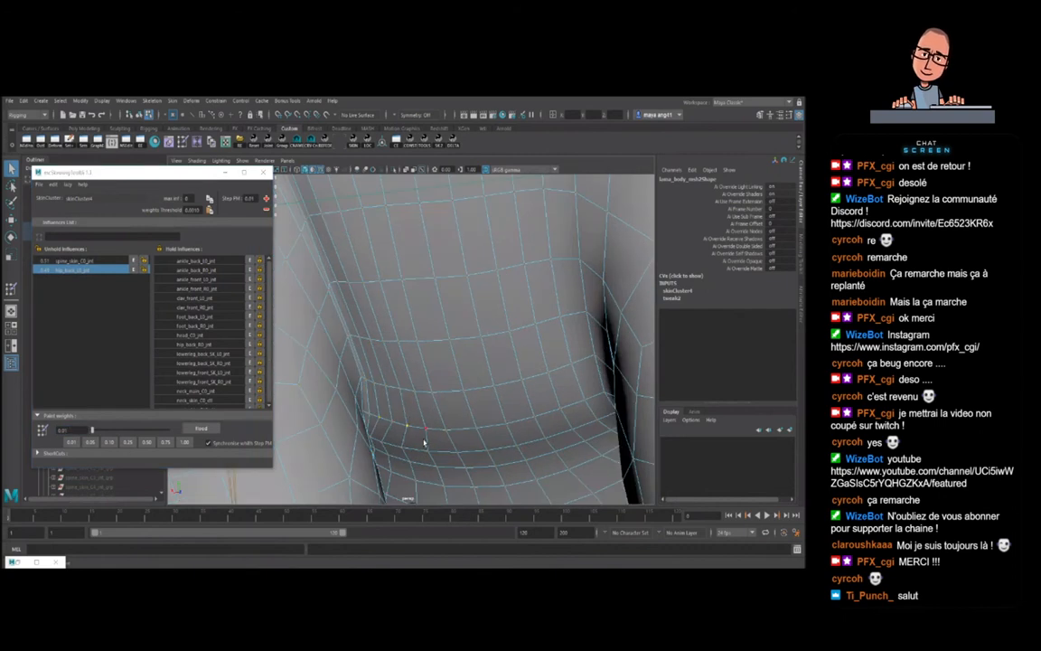
{"action": "left_click", "coordinate": [366, 418]}
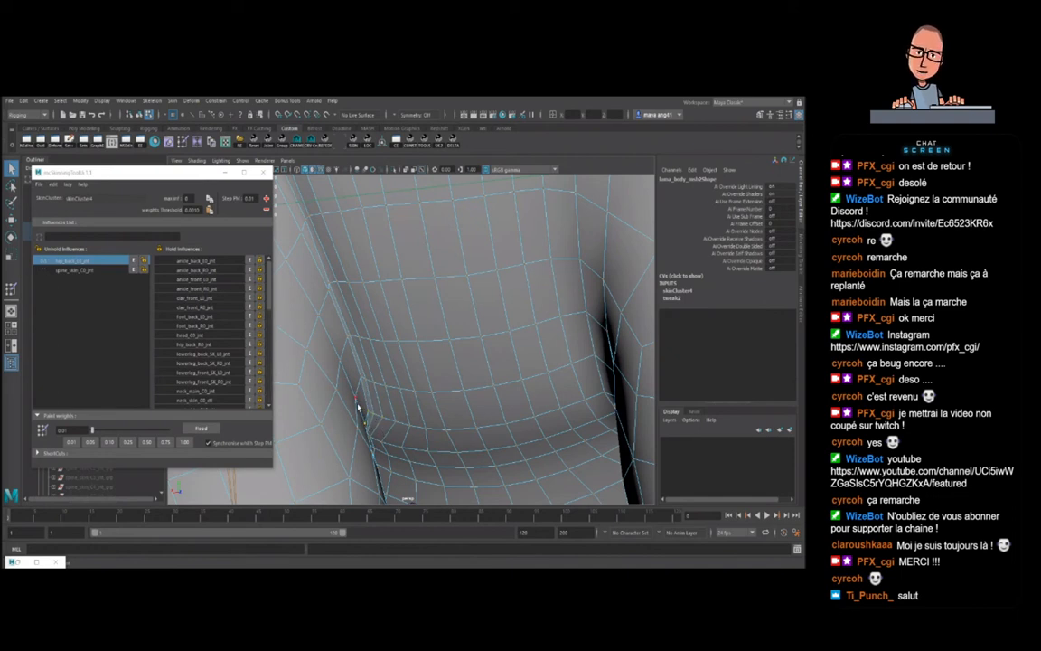
{"action": "left_click", "coordinate": [399, 427]}
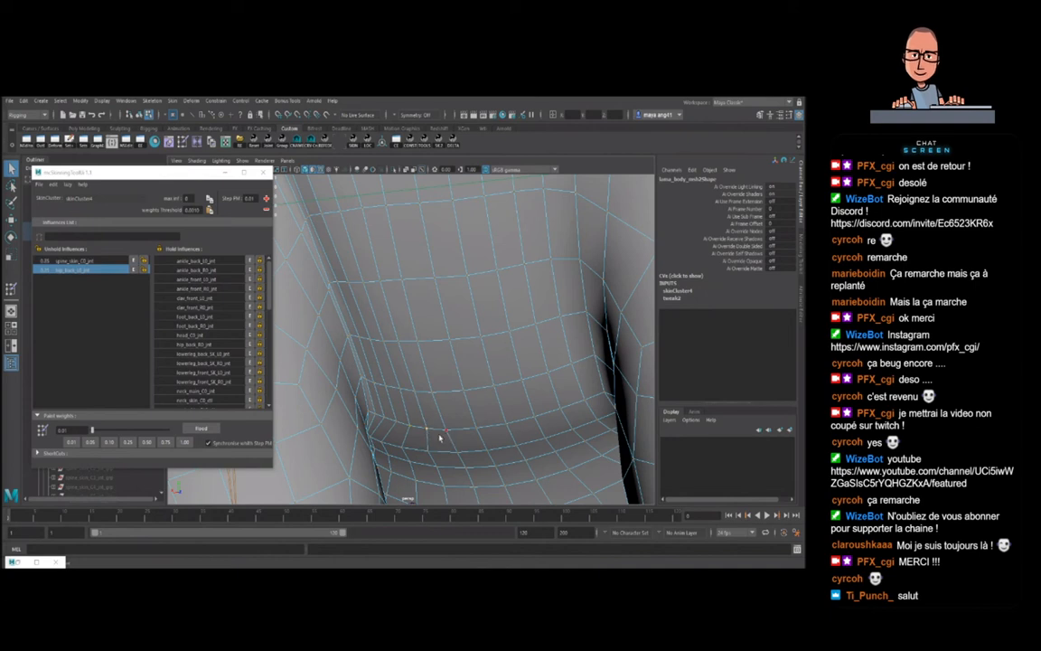
- Even out hip_back_L0_jnt in 0.01 steps on the left-side vertices of the central belly rows between the hind legs
{"action": "right_click_drag", "start_coordinate": [425, 439], "coordinate": [481, 354], "text": "alt"}
{"action": "left_click_drag", "start_coordinate": [481, 354], "coordinate": [454, 371], "text": "alt"}
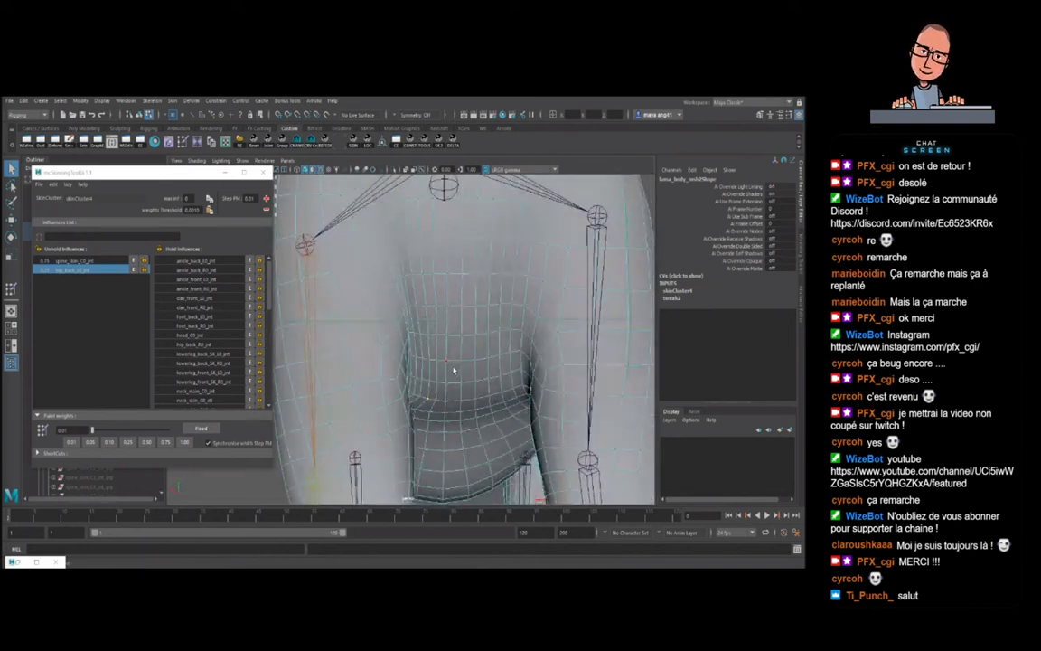
{"action": "right_click_drag", "start_coordinate": [453, 370], "coordinate": [464, 340], "text": "alt"}
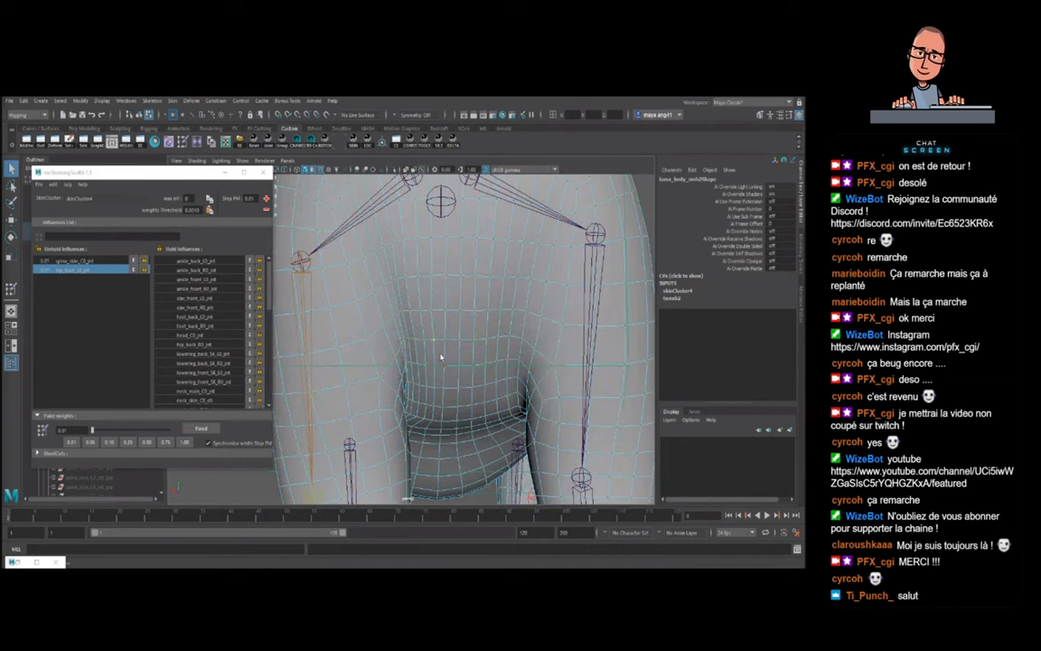
{"action": "mouse_move", "coordinate": [445, 367]}
{"action": "right_mouse_down", "text": "alt"}
{"action": "mouse_move", "coordinate": [413, 358]}
{"action": "mouse_move", "coordinate": [428, 354]}
{"action": "right_mouse_up", "text": "alt"}
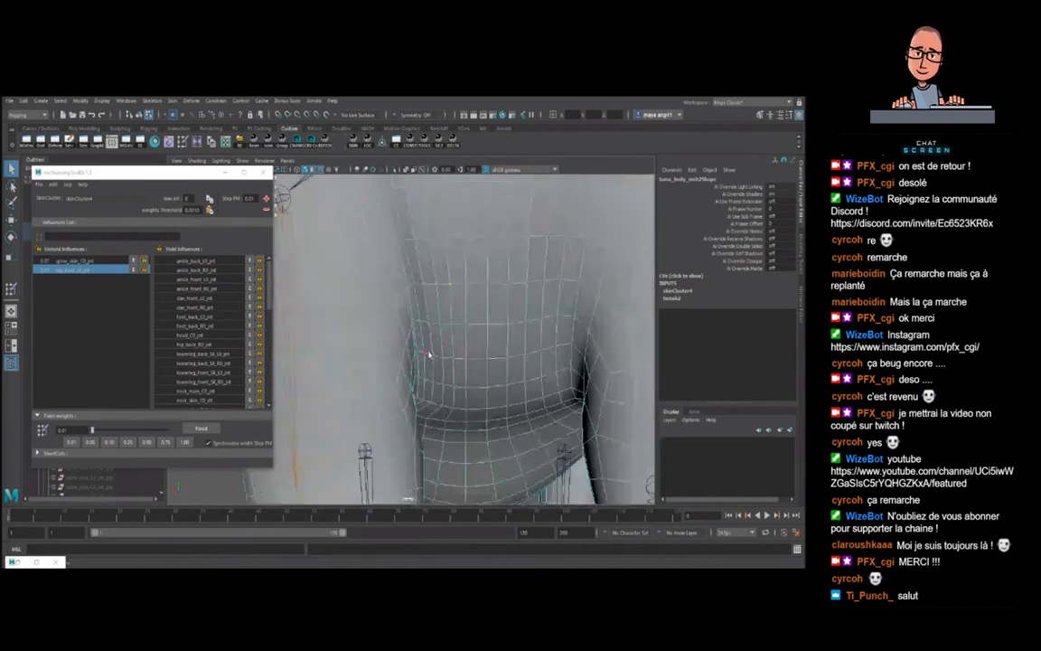
{"action": "left_click", "coordinate": [414, 322]}
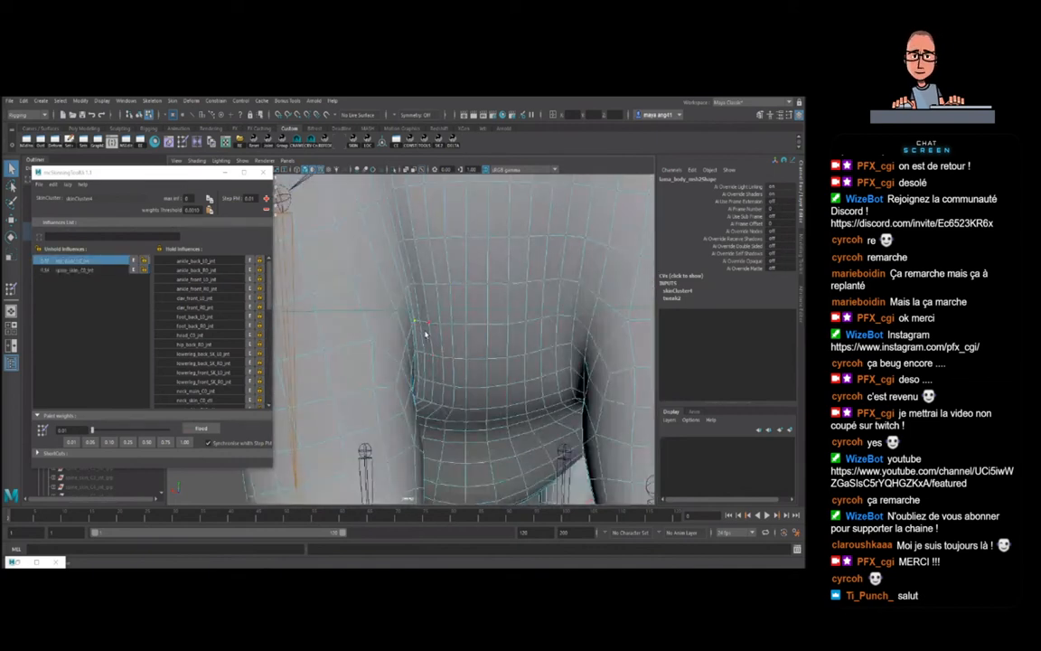
{"action": "left_click", "coordinate": [437, 329]}
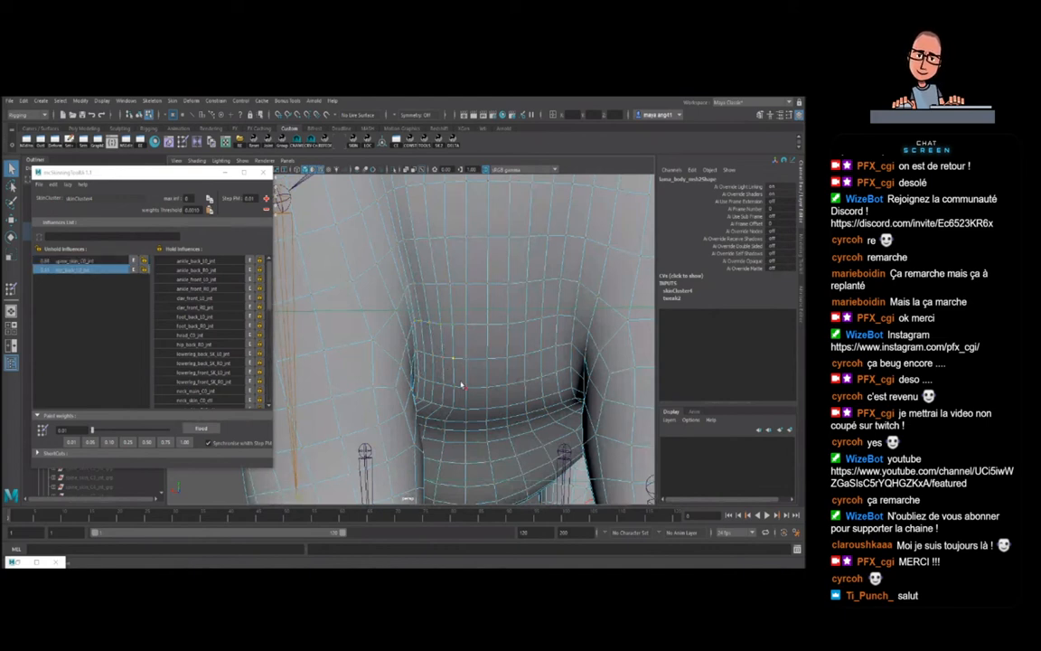
{"action": "mouse_move", "coordinate": [470, 400]}
{"action": "left_mouse_down", "text": "alt"}
{"action": "mouse_move", "coordinate": [427, 393]}
{"action": "mouse_move", "coordinate": [470, 394]}
{"action": "left_mouse_up", "text": "alt"}
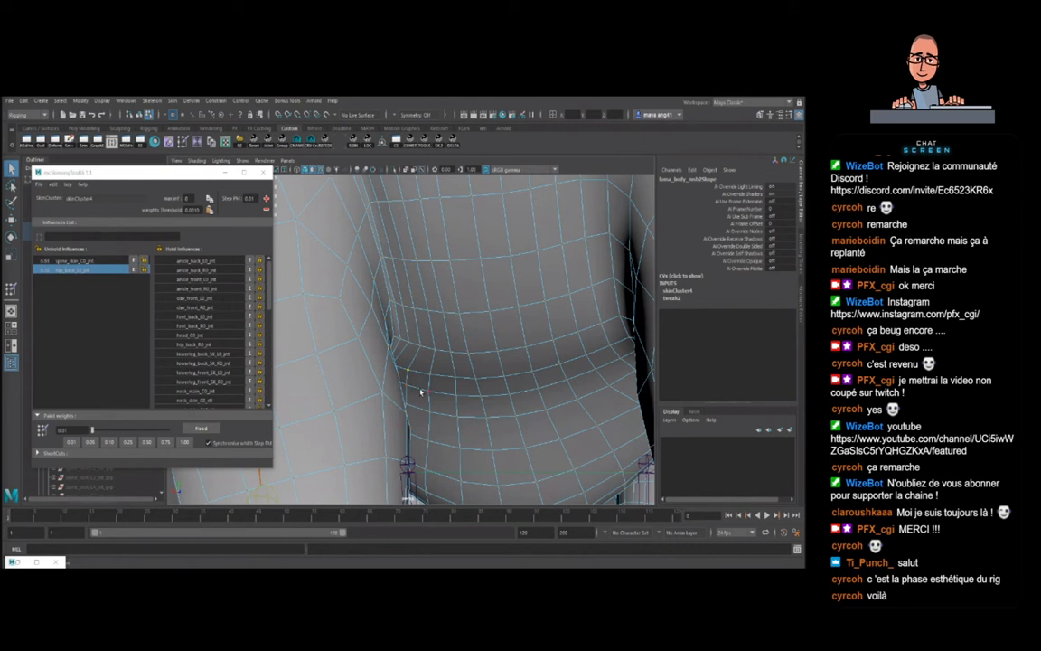
- Fine-tune hip_back_L0_jnt in 0.01 steps on the vertices deep inside the left end of the groin fold
{"action": "left_click_drag", "start_coordinate": [421, 395], "coordinate": [417, 371], "text": "alt"}
{"action": "left_click", "coordinate": [418, 354]}
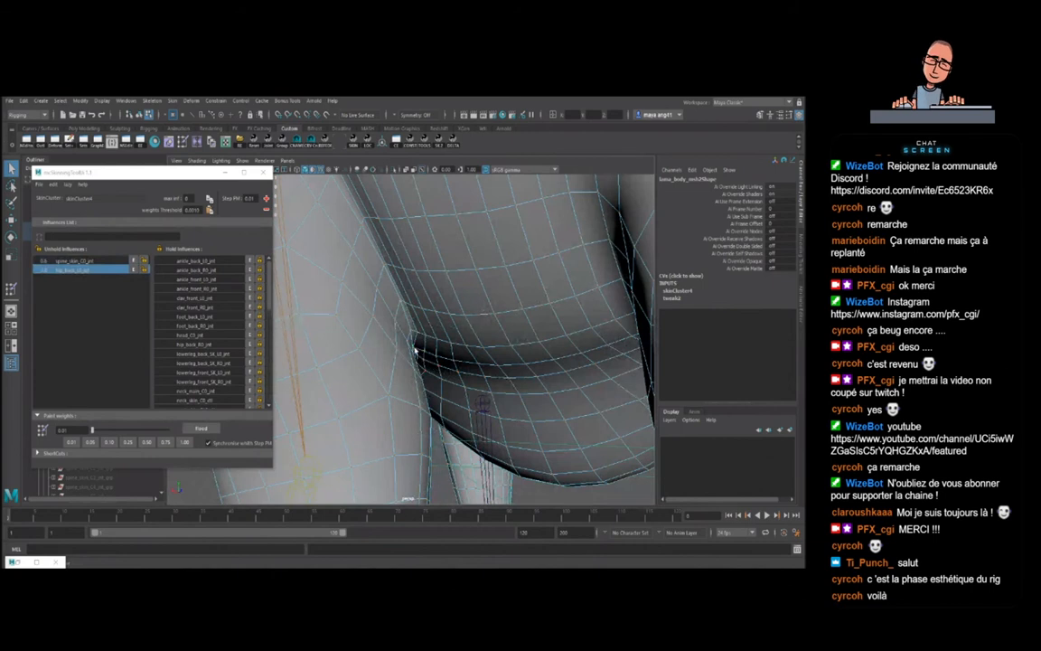
{"action": "left_click", "coordinate": [418, 358]}
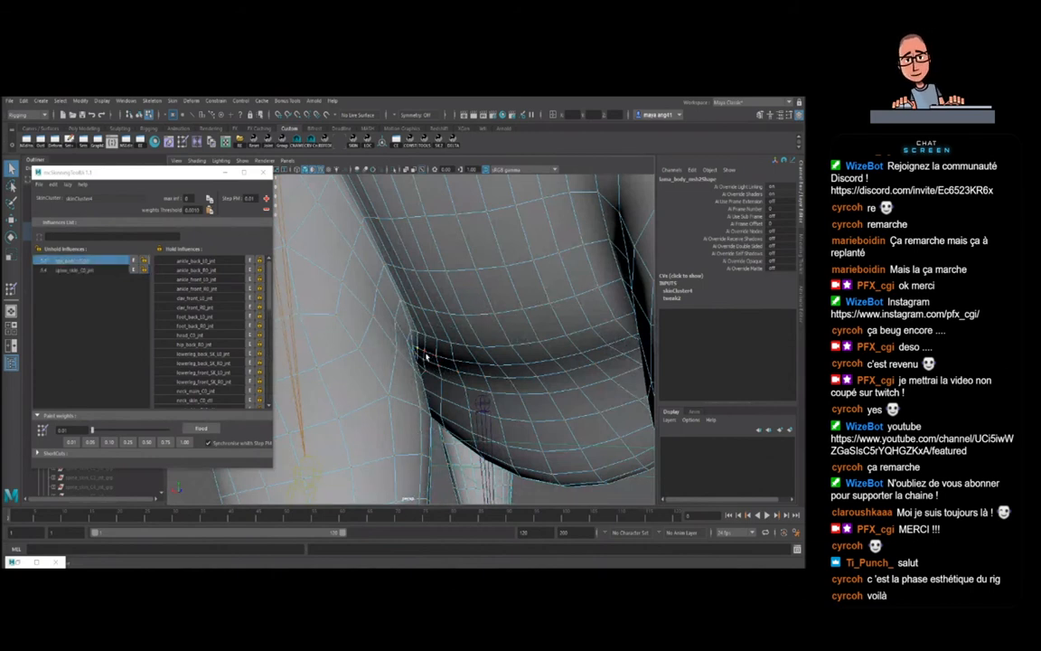
{"action": "left_click", "coordinate": [421, 360]}
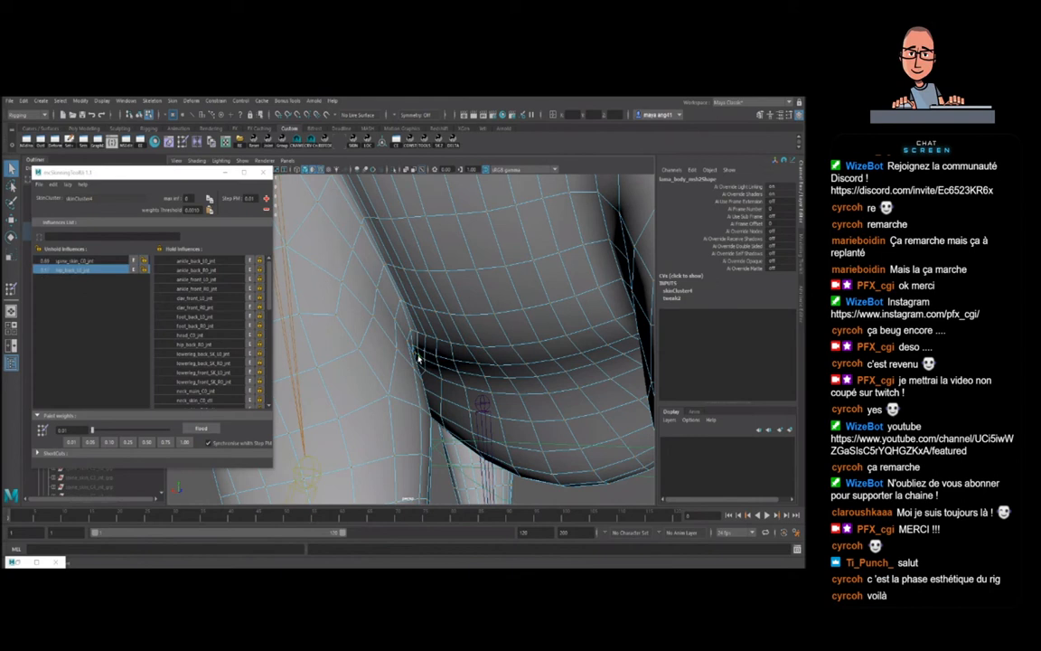
{"action": "left_click", "coordinate": [417, 356]}
{"action": "left_click", "coordinate": [427, 356]}
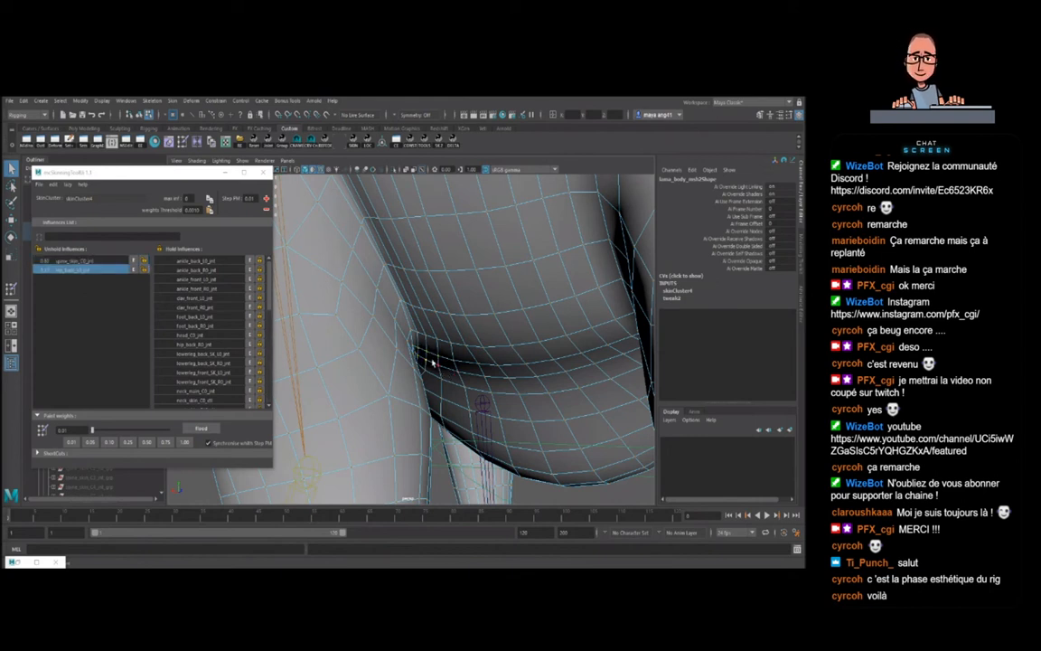
- Fine-tune hip_back_L0_jnt in 0.01 steps on the vertices at the upper left corner of the groin fold
{"action": "left_click", "coordinate": [421, 354]}
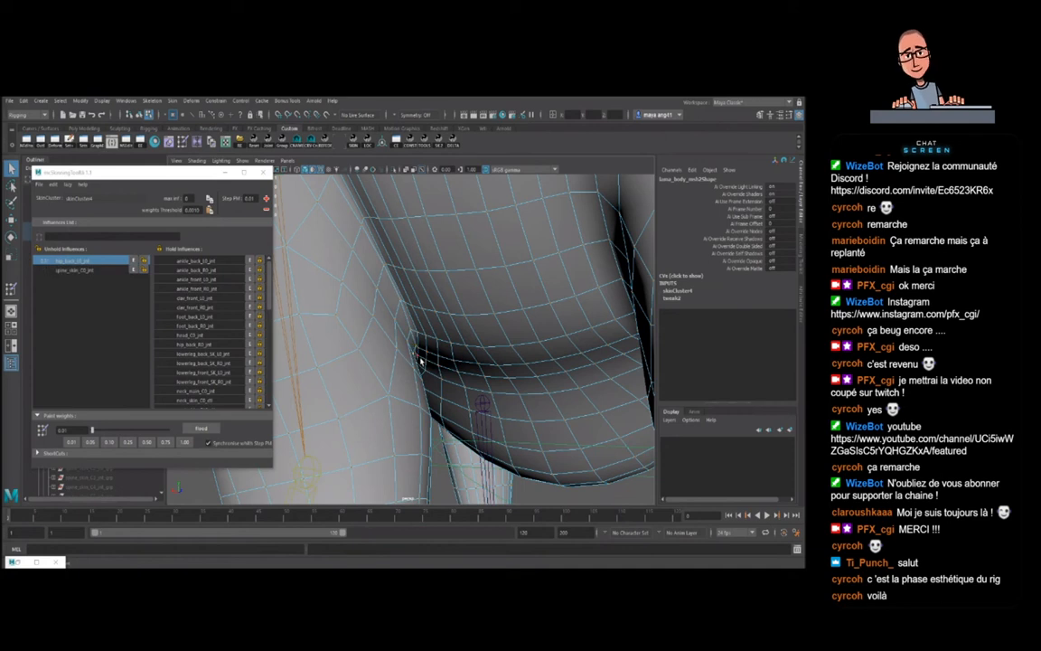
{"action": "left_click", "coordinate": [413, 334]}
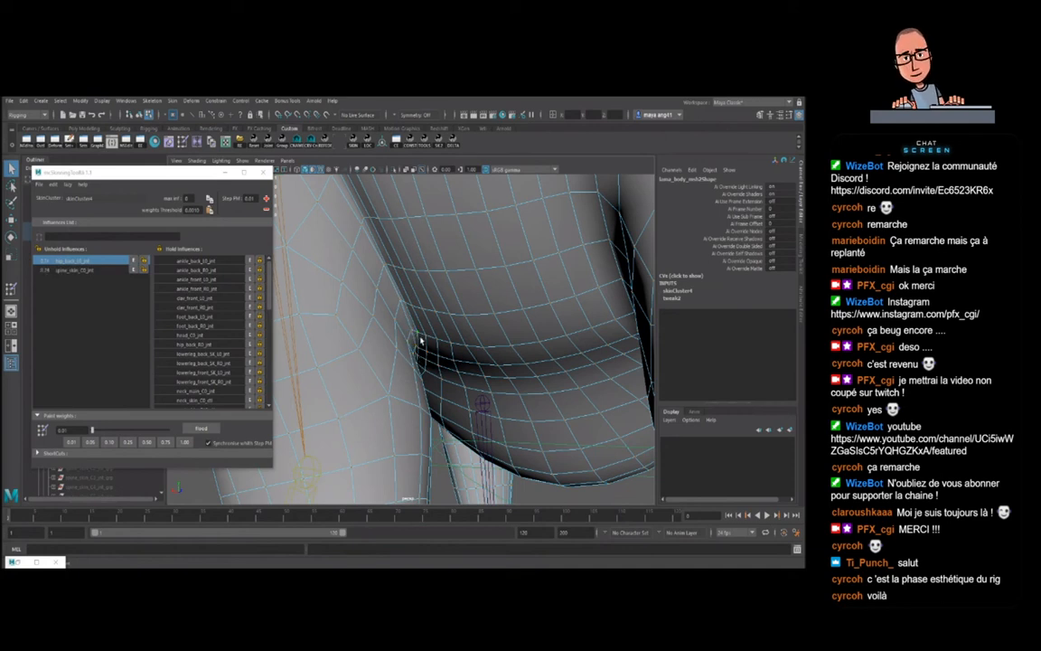
{"action": "left_click", "coordinate": [421, 346]}
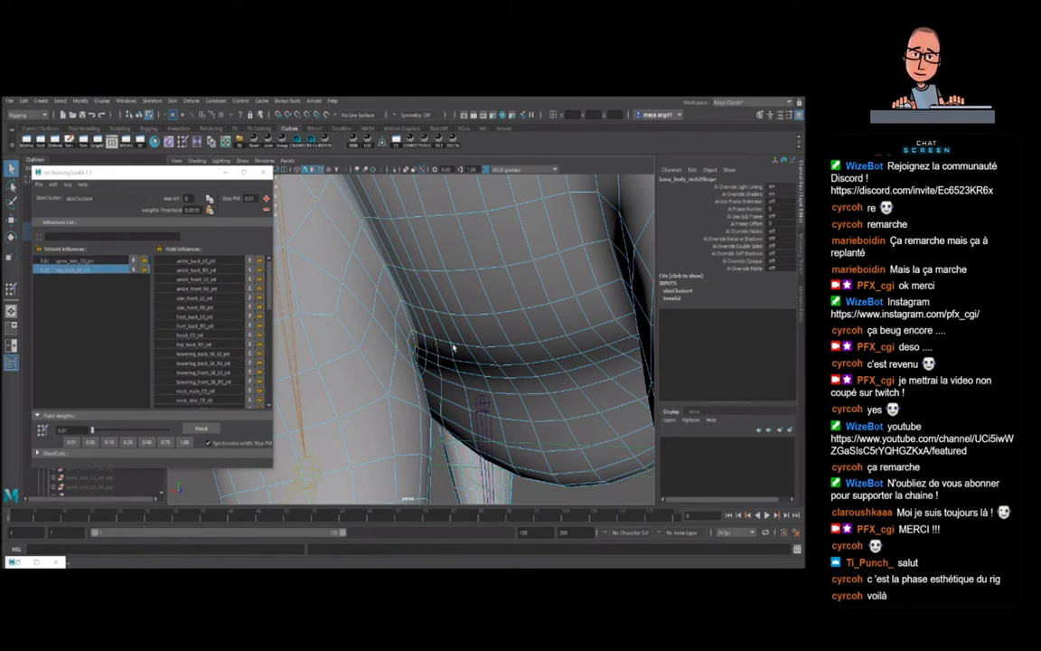
{"action": "scroll", "coordinate": [463, 363], "scroll_direction": "down", "scroll_amount": 10}
{"action": "left_click_drag", "start_coordinate": [462, 363], "coordinate": [475, 348], "text": "alt"}
{"action": "scroll", "coordinate": [465, 348], "scroll_direction": "up", "scroll_amount": 3}
- Leave vertex editing, select the left hind hip FK control and set its Rotate Z to 0
{"action": "key", "text": "F8"}
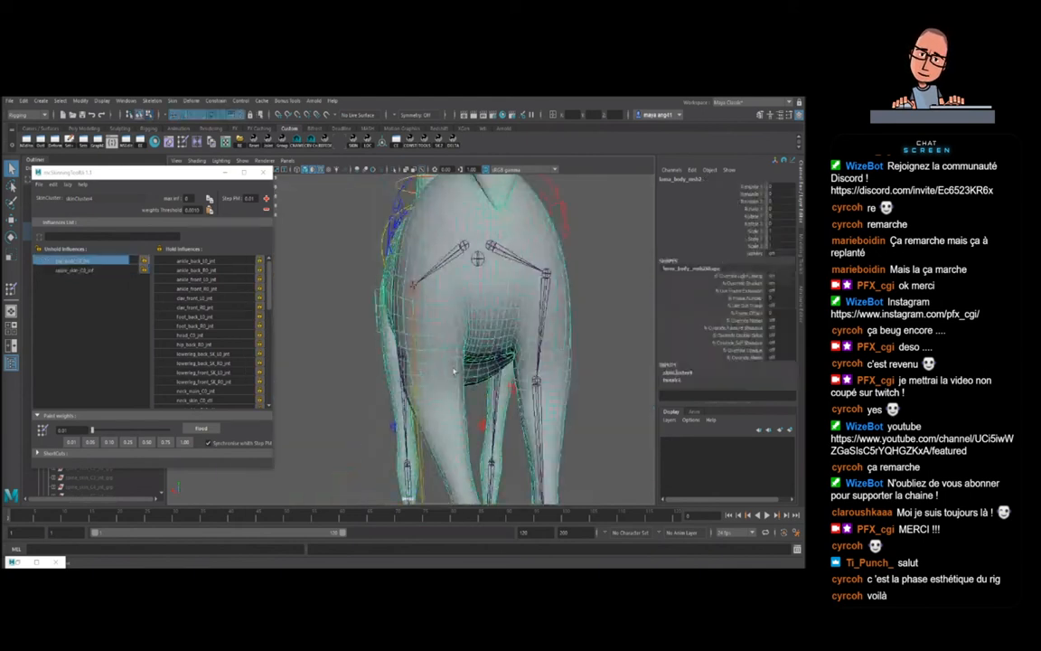
{"action": "scroll", "coordinate": [456, 344], "scroll_direction": "down", "scroll_amount": 2}
{"action": "left_click", "coordinate": [397, 225]}
{"action": "left_click", "coordinate": [783, 223]}
{"action": "type", "text": "0"}
{"action": "key", "text": "Return"}
- Rotate the left hind hip FK control inwards and pick a vertex on the left groin crease
{"action": "scroll", "coordinate": [467, 345], "scroll_direction": "up", "scroll_amount": 3}
{"action": "left_click_drag", "start_coordinate": [470, 351], "coordinate": [468, 343], "text": "alt"}
{"action": "key", "text": "e"}
{"action": "mouse_move", "coordinate": [474, 302]}
{"action": "left_mouse_down"}
{"action": "mouse_move", "coordinate": [461, 276]}
{"action": "mouse_move", "coordinate": [492, 281]}
{"action": "mouse_move", "coordinate": [470, 266]}
{"action": "mouse_move", "coordinate": [493, 277]}
{"action": "mouse_move", "coordinate": [492, 293]}
{"action": "left_mouse_up"}
{"action": "middle_click_drag", "start_coordinate": [493, 292], "coordinate": [464, 370], "text": "alt"}
{"action": "scroll", "coordinate": [495, 353], "scroll_direction": "up", "scroll_amount": 4}
{"action": "left_click", "coordinate": [455, 341]}
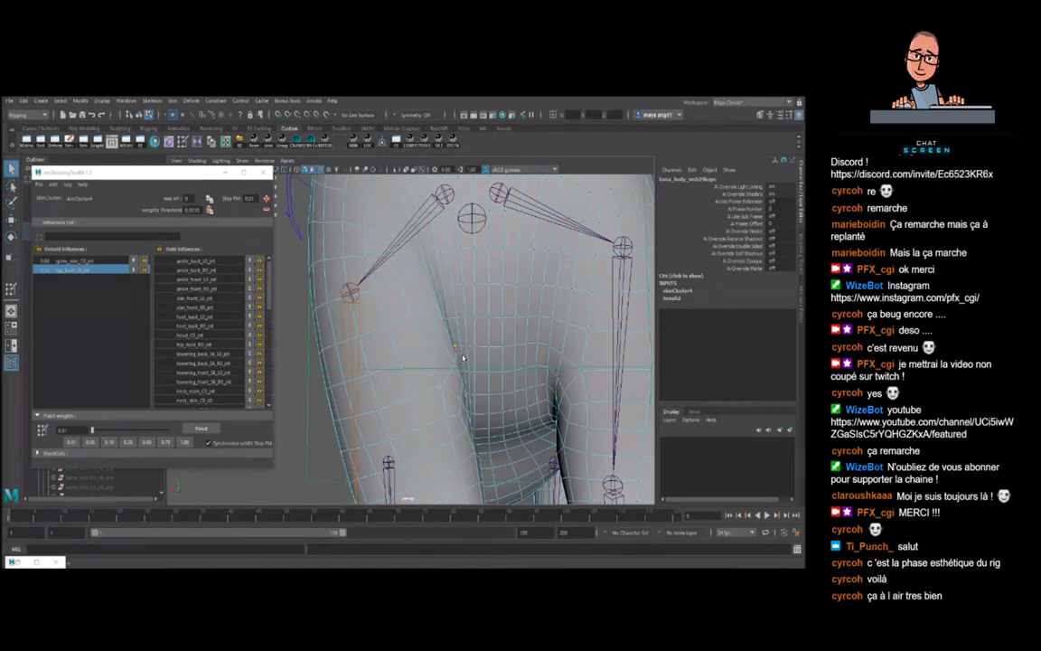
- Undo back to the left hind hip FK control and rotate it again around Z to check the groin deformation
{"action": "key", "text": "ctrl+z"}
{"action": "key", "text": "ctrl+z"}
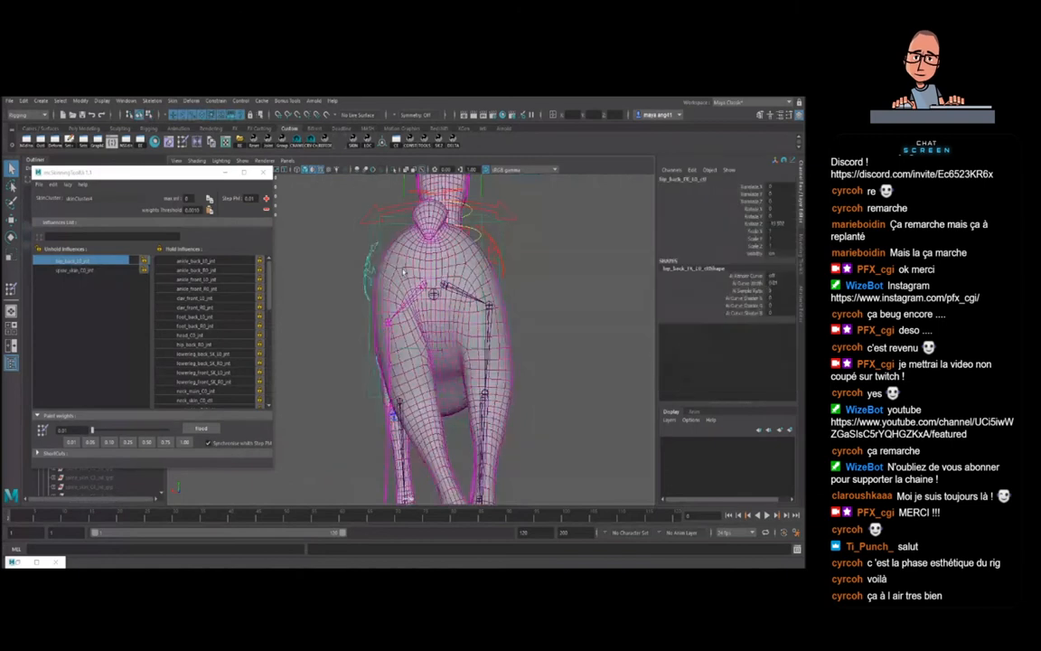
{"action": "key", "text": "ctrl+z"}
{"action": "left_click_drag", "start_coordinate": [464, 358], "coordinate": [486, 360]}
{"action": "scroll", "coordinate": [487, 360], "scroll_direction": "down", "scroll_amount": 3}
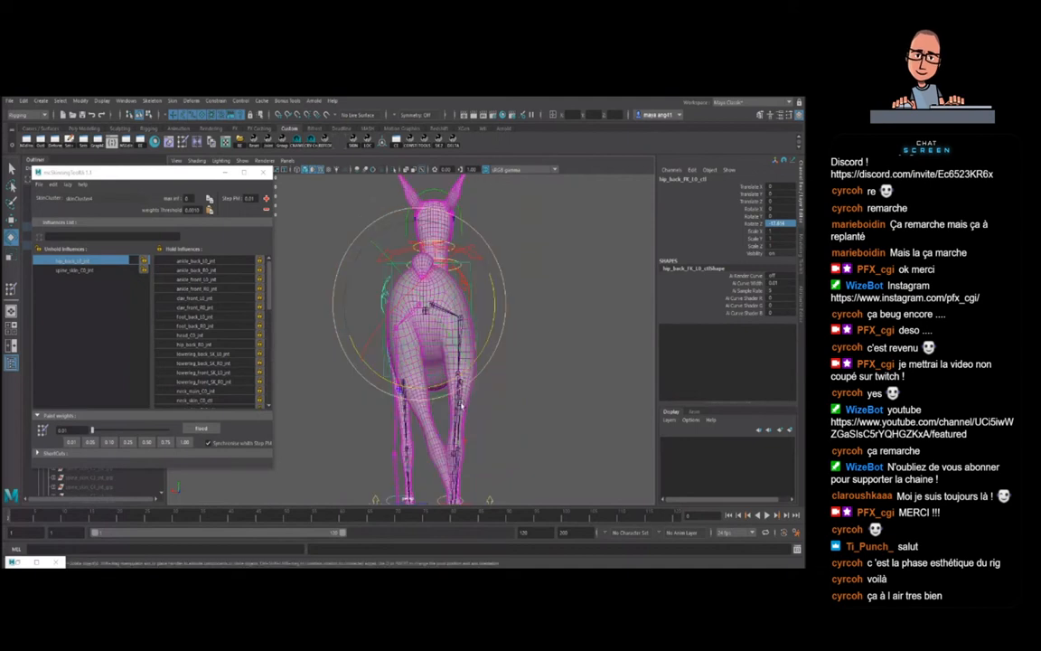
{"action": "scroll", "coordinate": [455, 374], "scroll_direction": "up", "scroll_amount": 3}
{"action": "middle_click_drag", "start_coordinate": [456, 374], "coordinate": [464, 382], "text": "alt"}
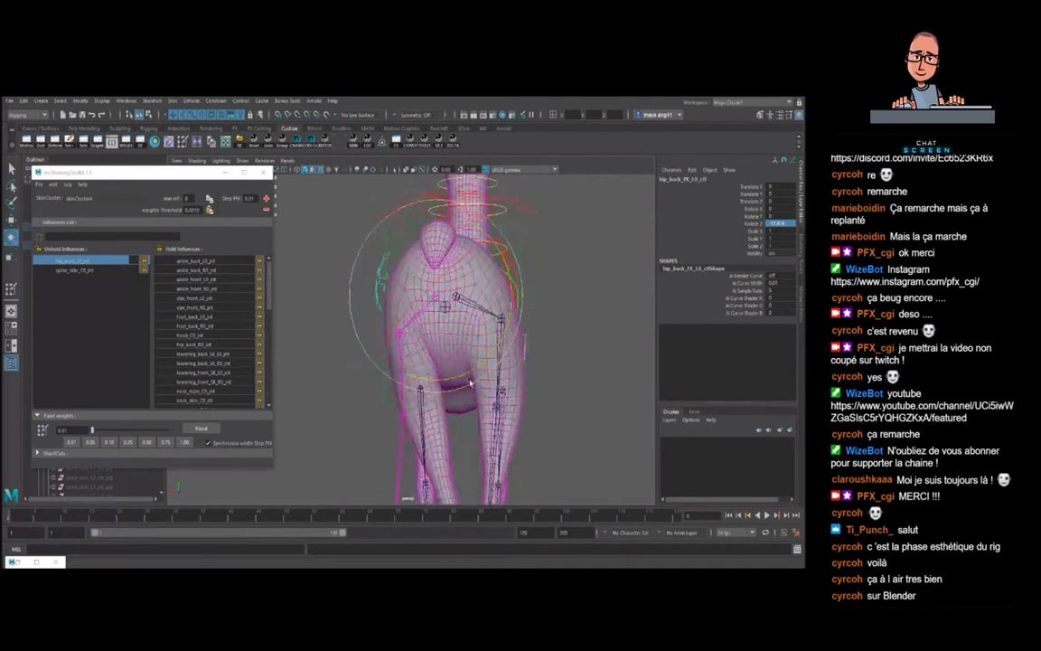
{"action": "scroll", "coordinate": [443, 325], "scroll_direction": "up", "scroll_amount": 6}
{"action": "scroll", "coordinate": [480, 347], "scroll_direction": "down", "scroll_amount": 6}
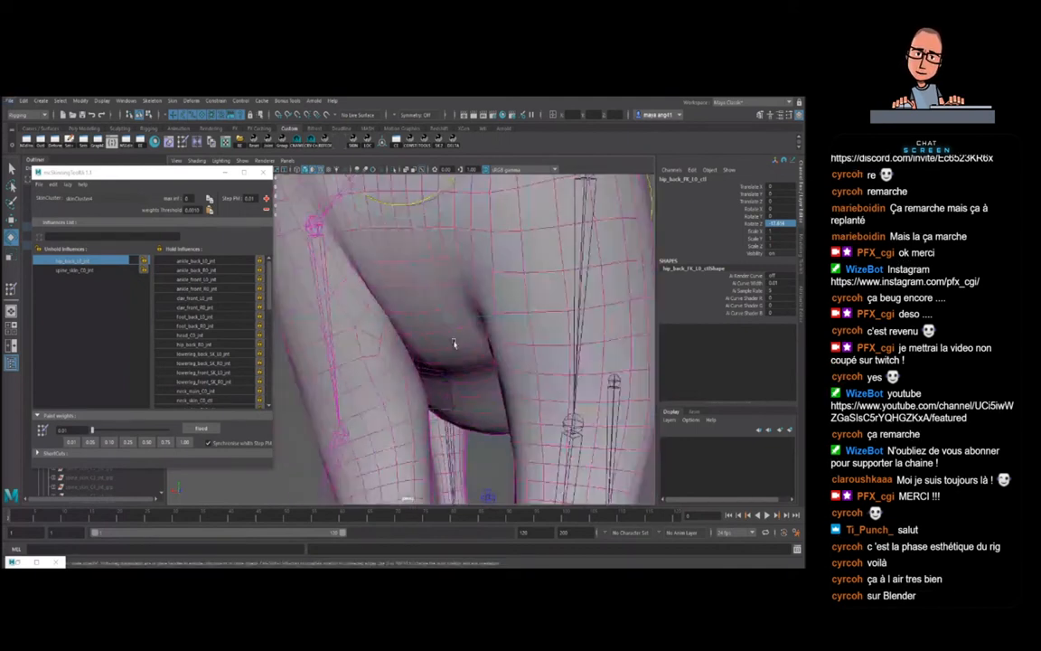
- Ease the hip control's Z rotation and return to vertex selection on the body at the left groin crease
{"action": "left_click_drag", "start_coordinate": [474, 238], "coordinate": [472, 226]}
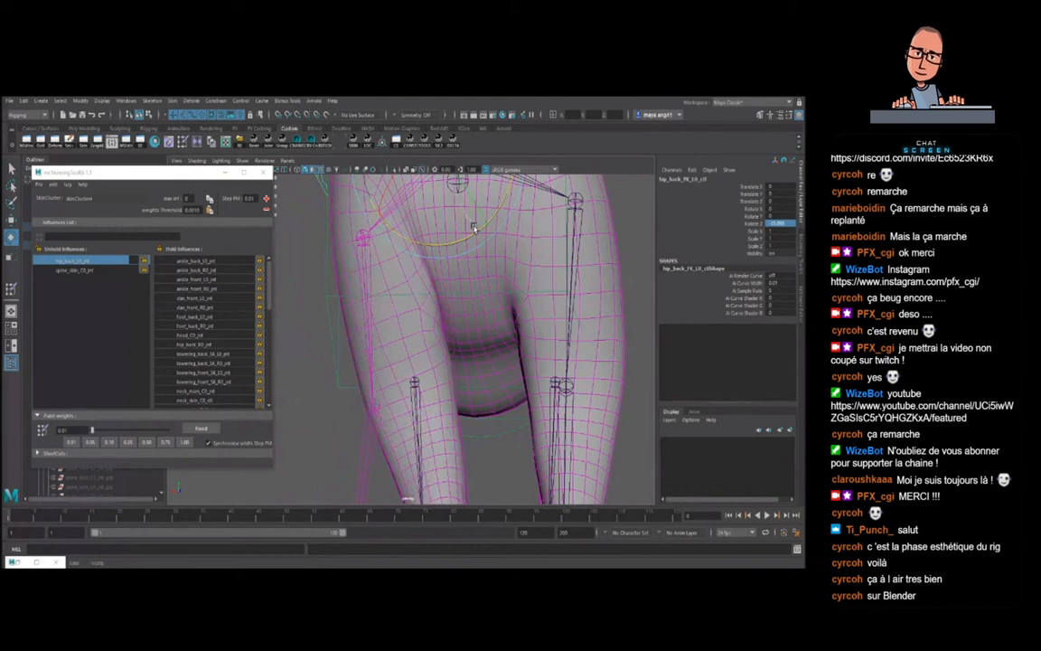
{"action": "right_click_drag", "start_coordinate": [476, 336], "coordinate": [449, 361], "text": "alt"}
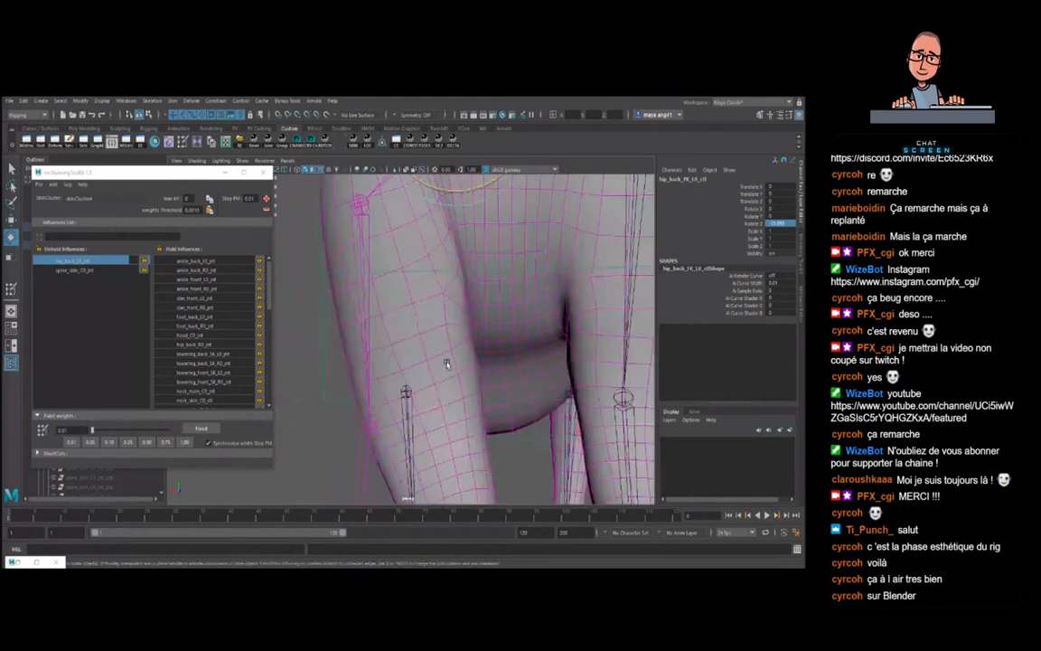
{"action": "left_click_drag", "start_coordinate": [448, 361], "coordinate": [460, 367], "text": "alt"}
{"action": "right_click_drag", "start_coordinate": [460, 367], "coordinate": [444, 364]}
{"action": "left_click", "coordinate": [432, 303]}
{"action": "key", "text": "q"}
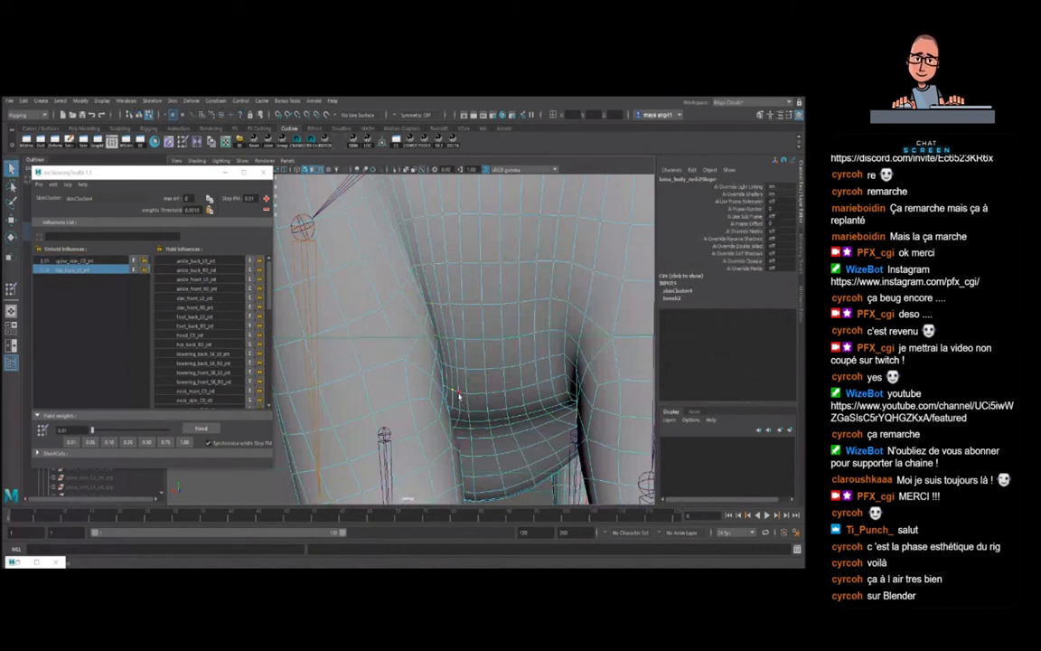
- Adjust hip_back_L0_jnt in 0.01 steps on the left crease vertices of the middle belly rows
{"action": "left_click", "coordinate": [437, 337]}
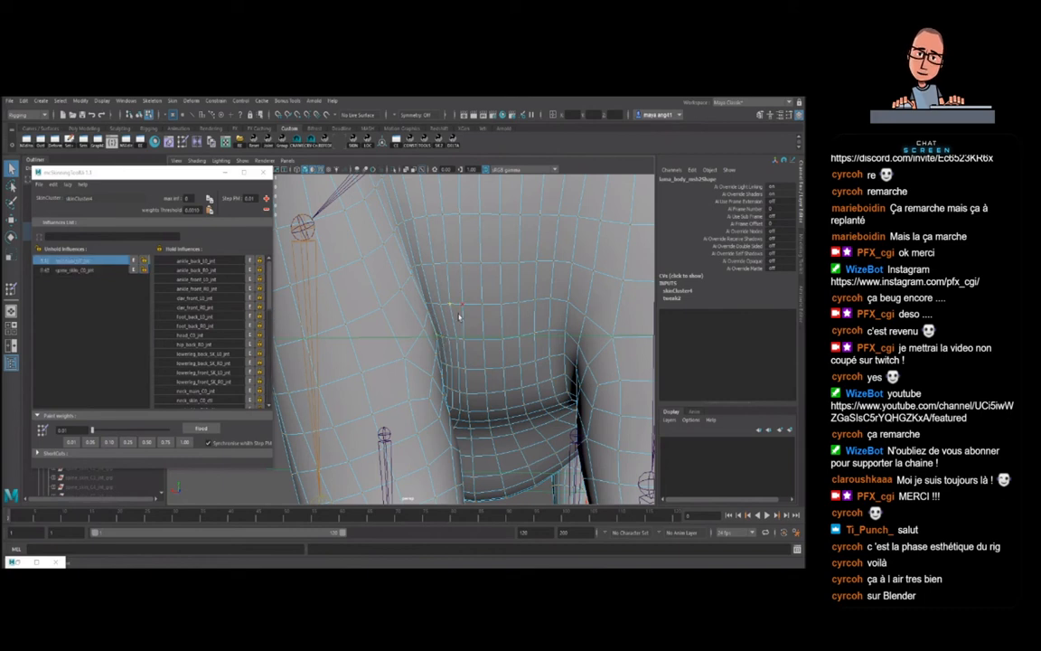
{"action": "left_click", "coordinate": [451, 307]}
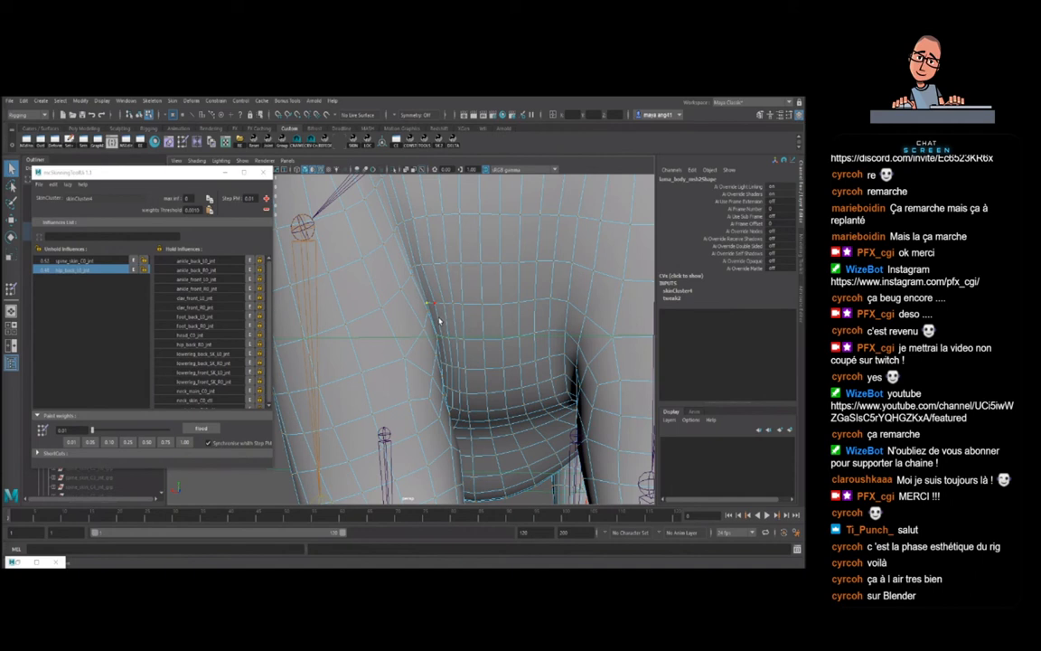
{"action": "left_click", "coordinate": [429, 312]}
{"action": "right_click_drag", "start_coordinate": [430, 313], "coordinate": [437, 318]}
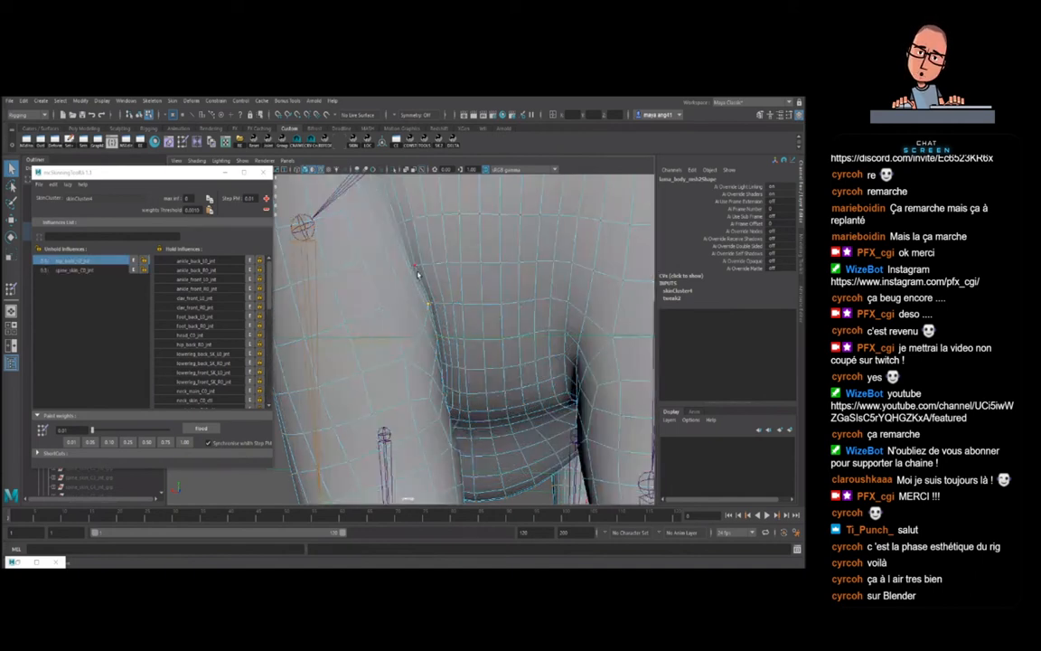
- Smooth hip_back_L0_jnt in 0.01 steps on the crease and neighbouring vertices of the two upper belly rows
{"action": "left_click", "coordinate": [448, 265]}
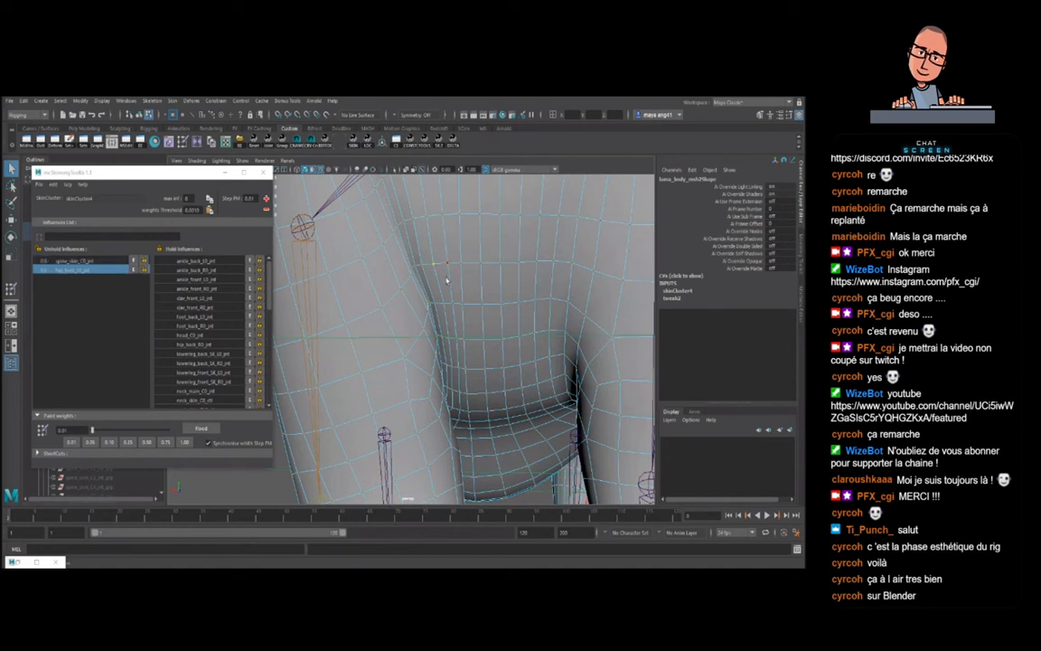
{"action": "left_click", "coordinate": [423, 266]}
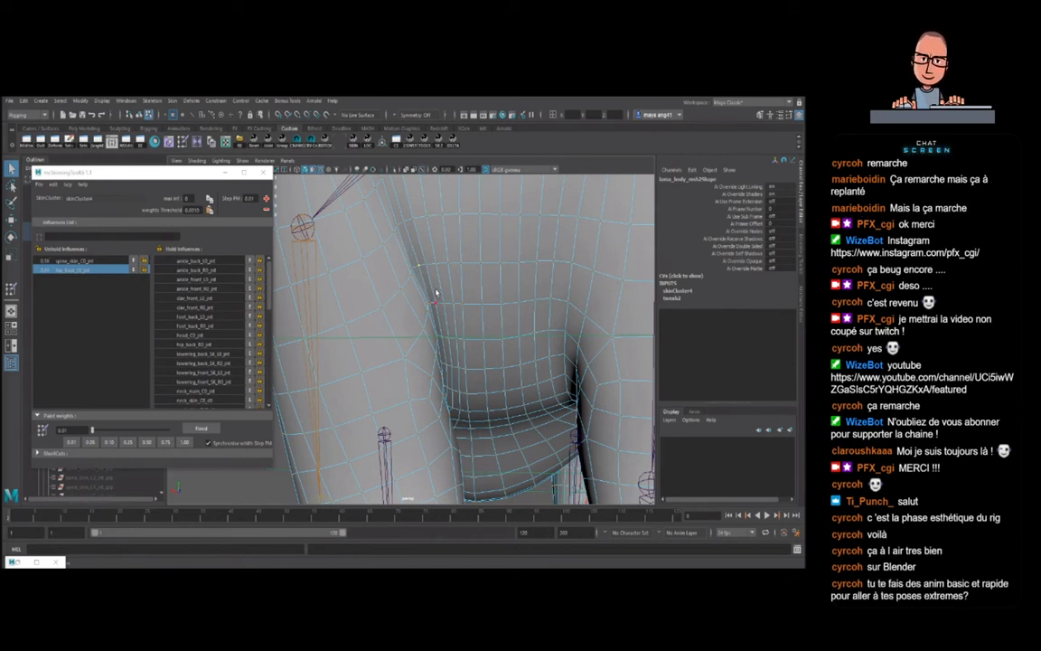
{"action": "left_click", "coordinate": [413, 273]}
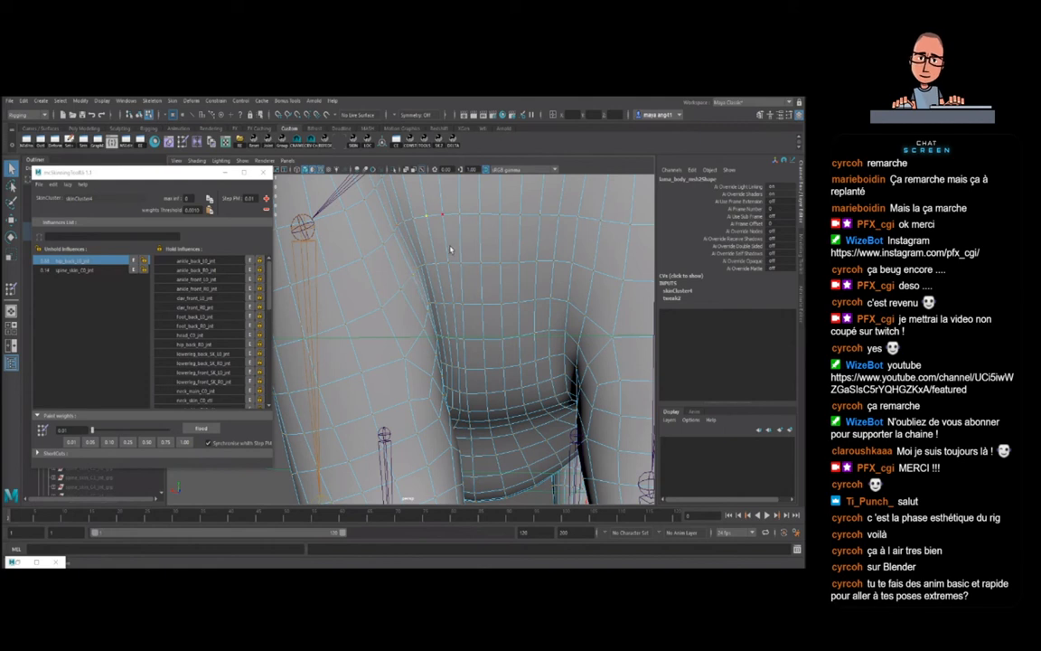
{"action": "left_click", "coordinate": [445, 220]}
{"action": "scroll", "coordinate": [436, 312], "scroll_direction": "down", "scroll_amount": 6}
{"action": "scroll", "coordinate": [437, 313], "scroll_direction": "up", "scroll_amount": 4}
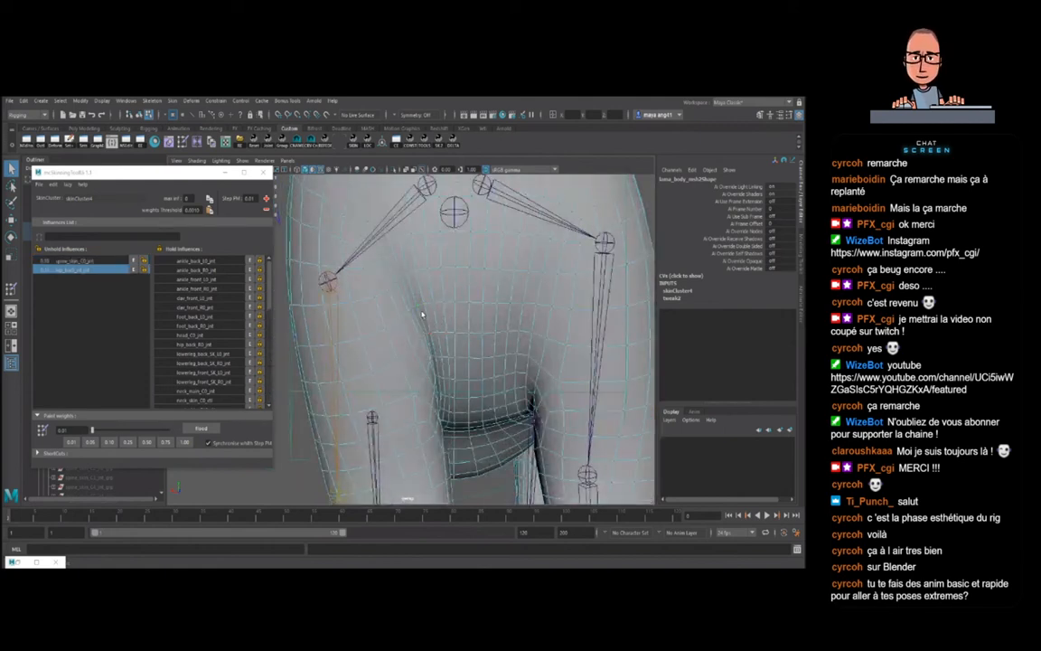
- Raise hip_back_L0_jnt in 0.01 steps on the inner thigh vertex above the crease and balance the vertex beside it
{"action": "left_click", "coordinate": [414, 317]}
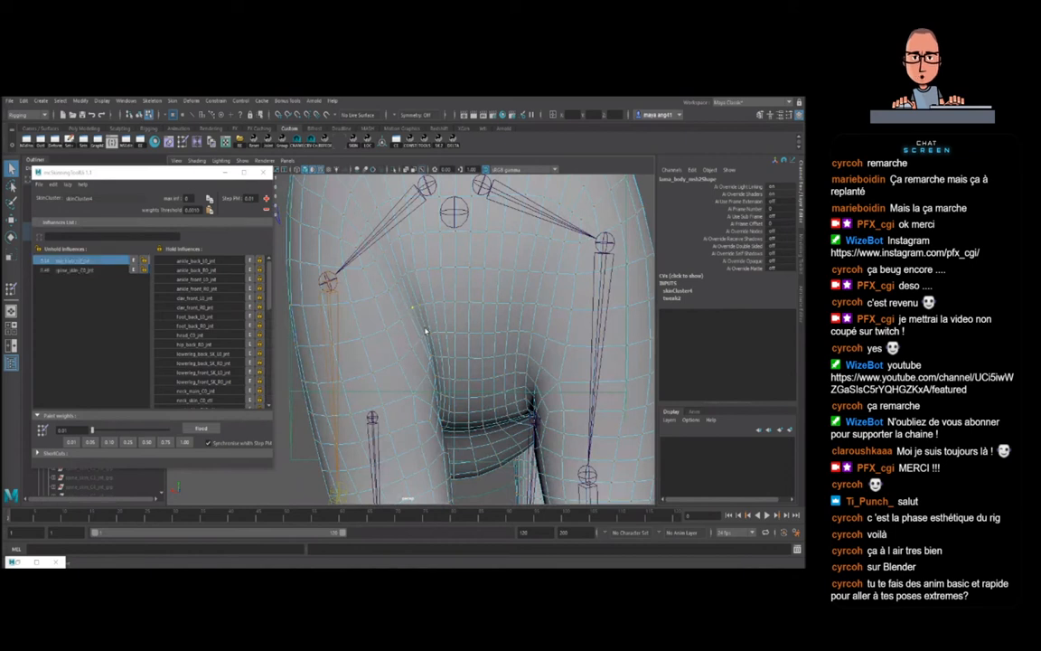
{"action": "key", "text": "plus"}
{"action": "key", "text": "plus"}
{"action": "key", "text": "plus"}
{"action": "key", "text": "plus"}
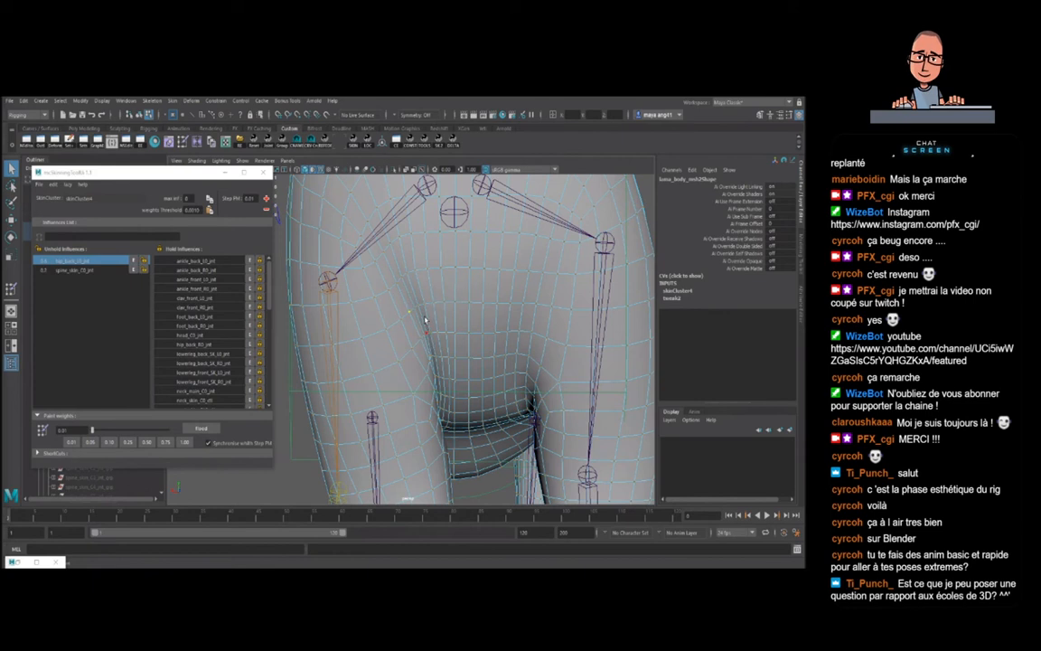
{"action": "left_click", "coordinate": [421, 310]}
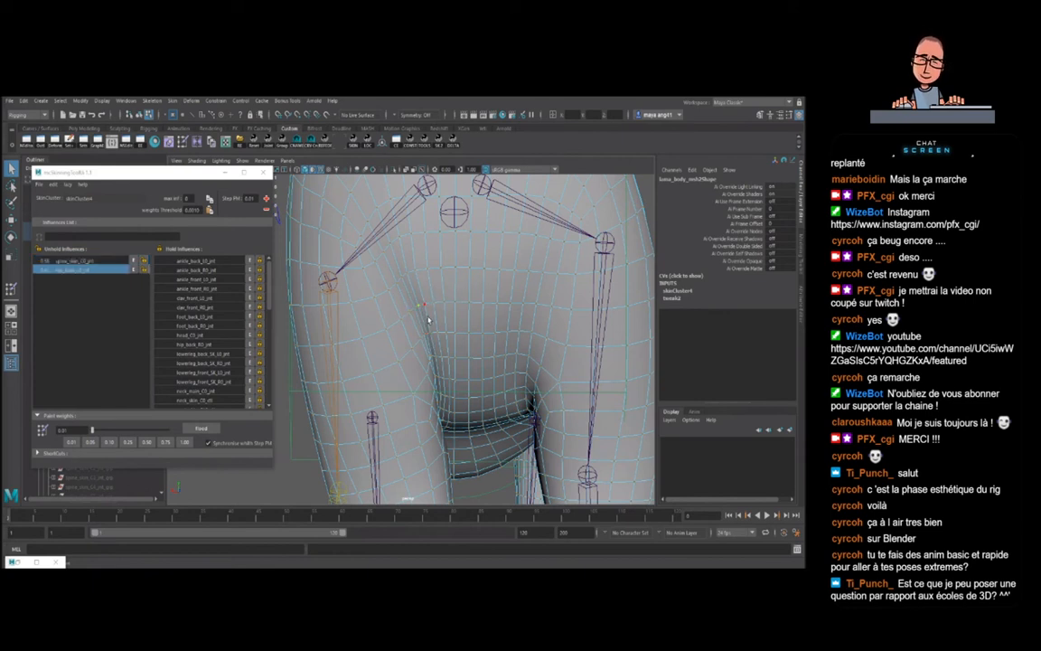
- Even out hip_back_L0_jnt on the vertices running down from the left hip joint along the upper crease
{"action": "left_click", "coordinate": [407, 273]}
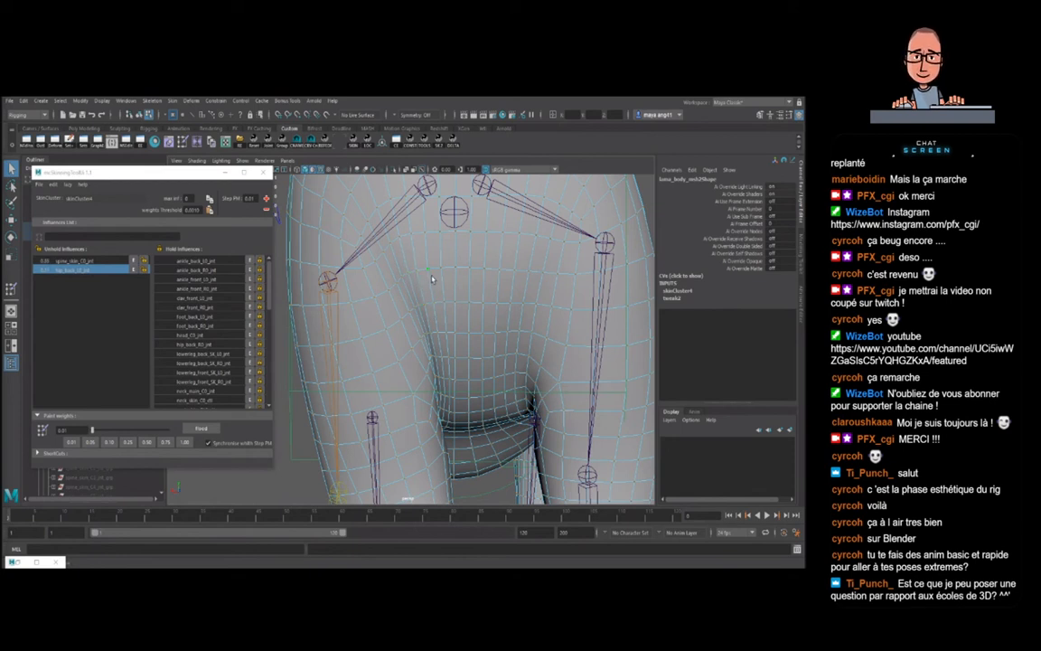
{"action": "left_click", "coordinate": [366, 264]}
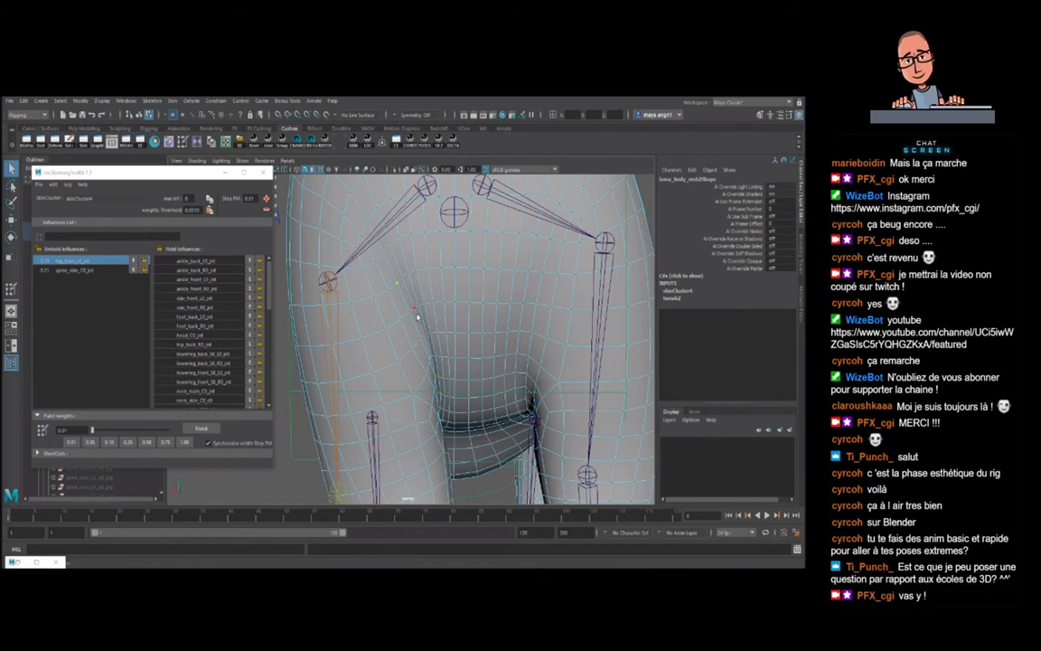
{"action": "left_click", "coordinate": [417, 314]}
{"action": "left_click", "coordinate": [422, 337]}
{"action": "scroll", "coordinate": [457, 396], "scroll_direction": "down", "scroll_amount": 5}
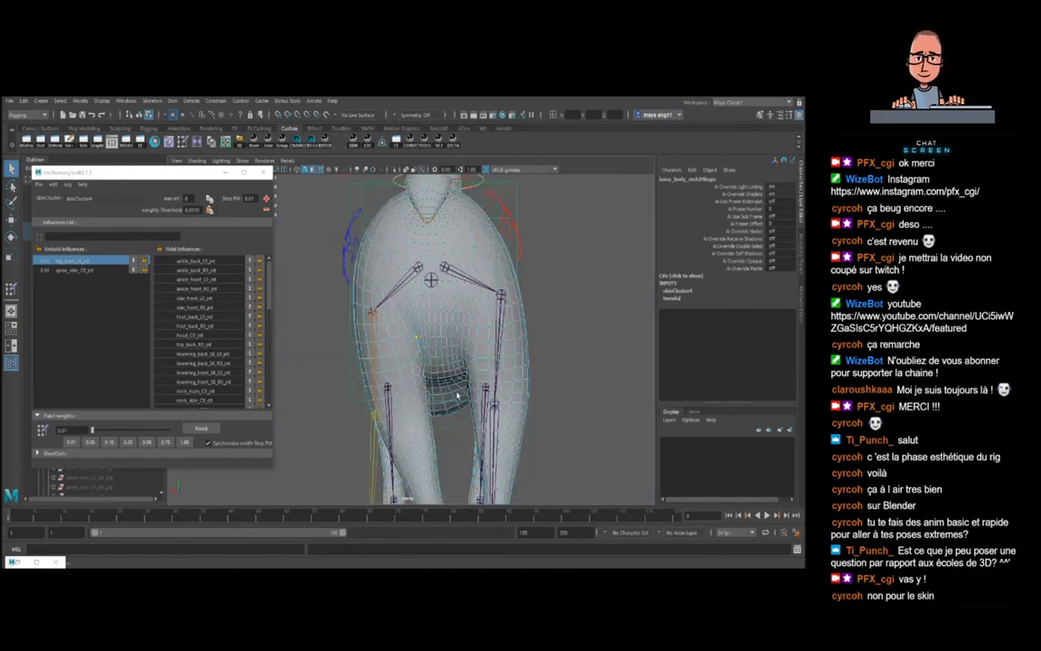
- Correct hip_back_L0_jnt on the vertex in the middle of the left crease, checking it in wireframe and shaded display
{"action": "scroll", "coordinate": [457, 410], "scroll_direction": "up", "scroll_amount": 10}
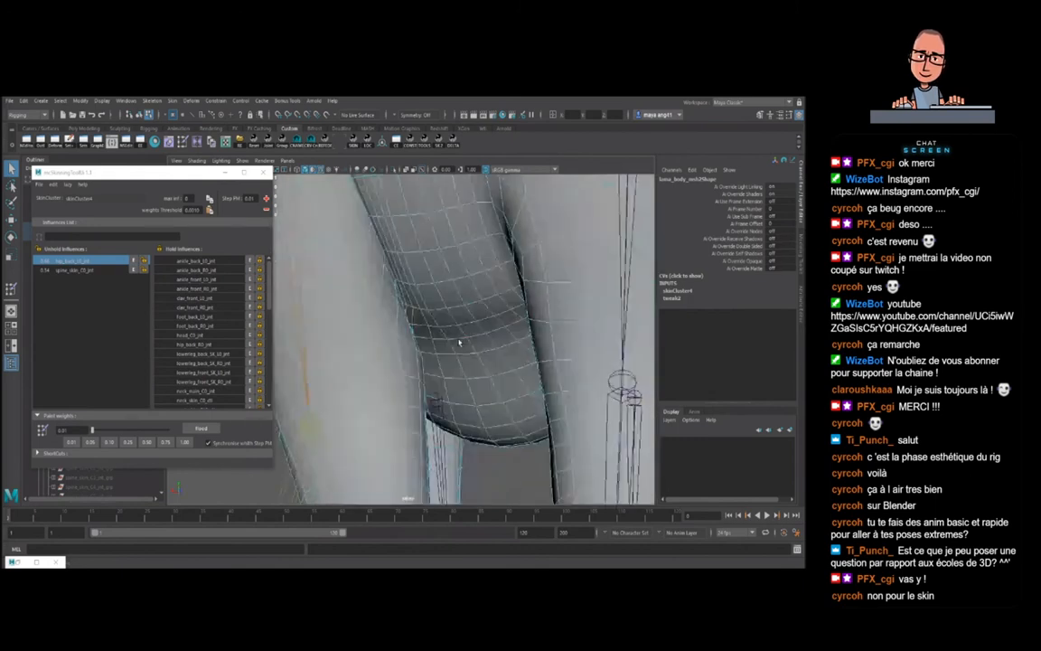
{"action": "left_click_drag", "start_coordinate": [431, 343], "coordinate": [471, 349], "text": "alt"}
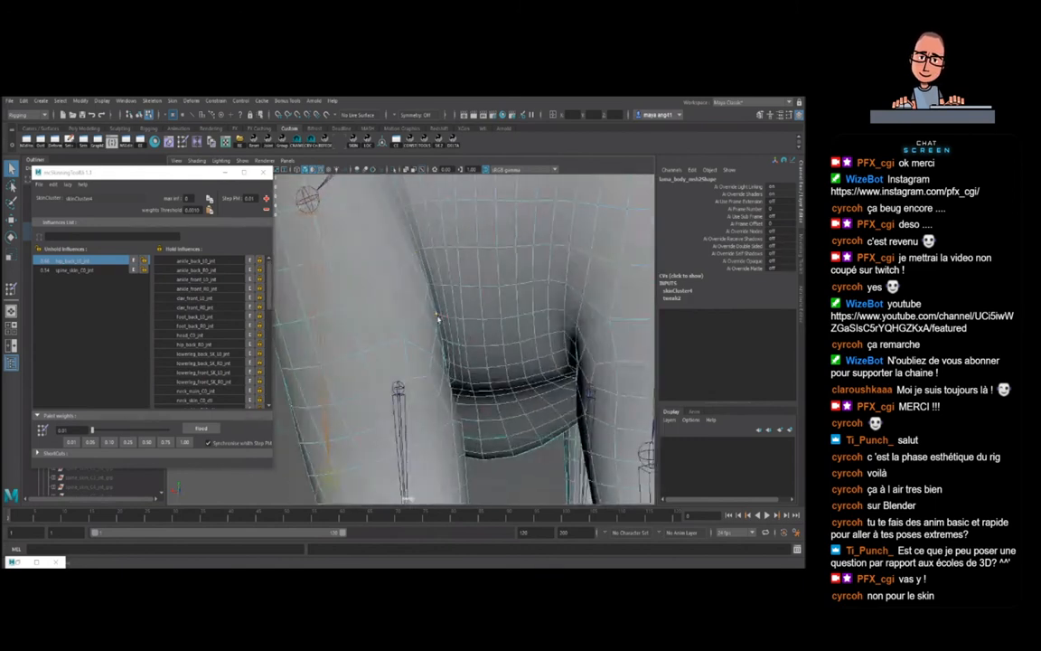
{"action": "left_click", "coordinate": [442, 318]}
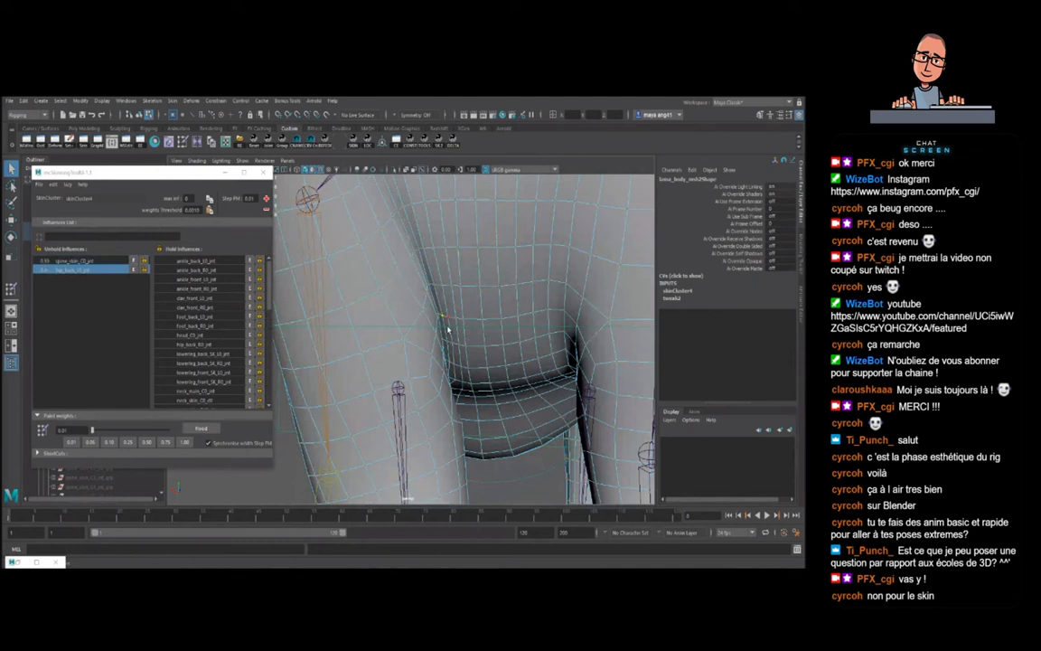
{"action": "key", "text": "4"}
{"action": "key", "text": "5"}
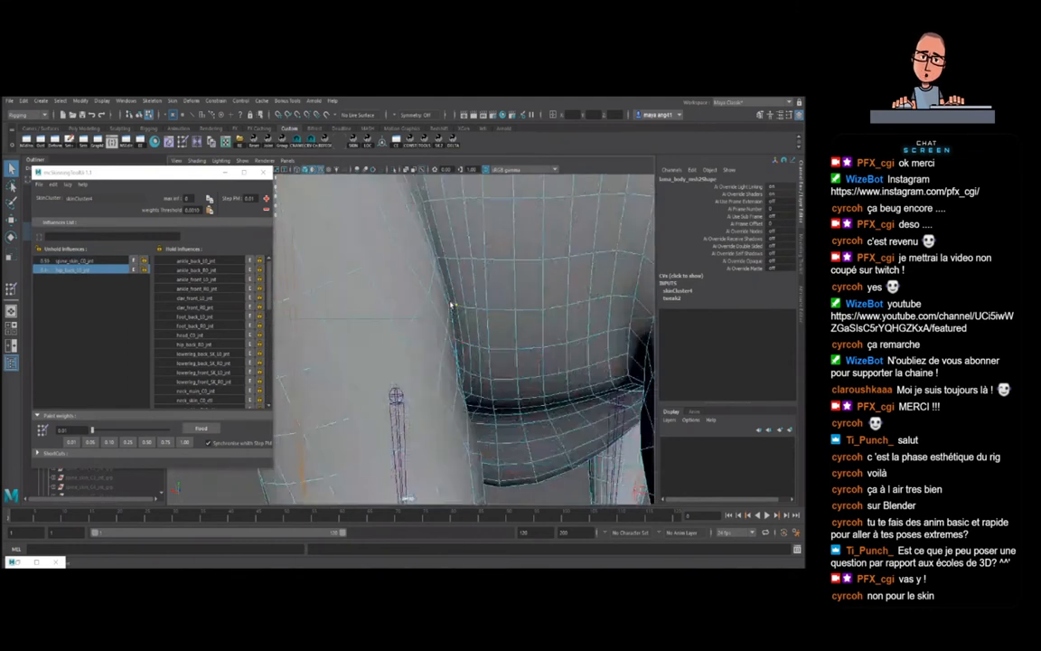
{"action": "left_click", "coordinate": [449, 305]}
{"action": "key", "text": "4"}
{"action": "key", "text": "5"}
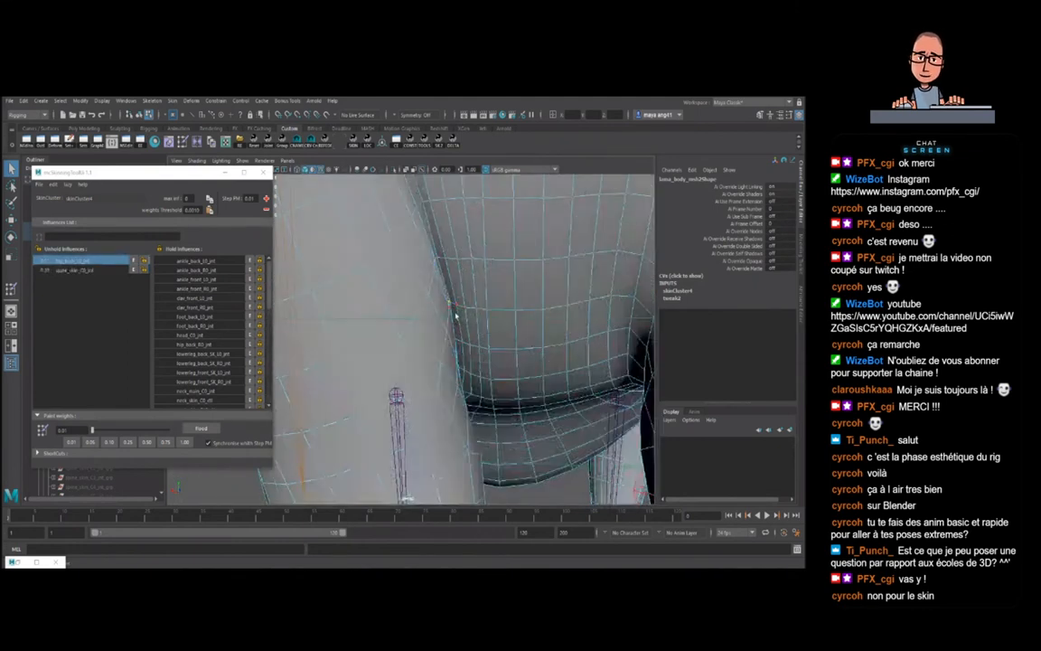
{"action": "key", "text": "4"}
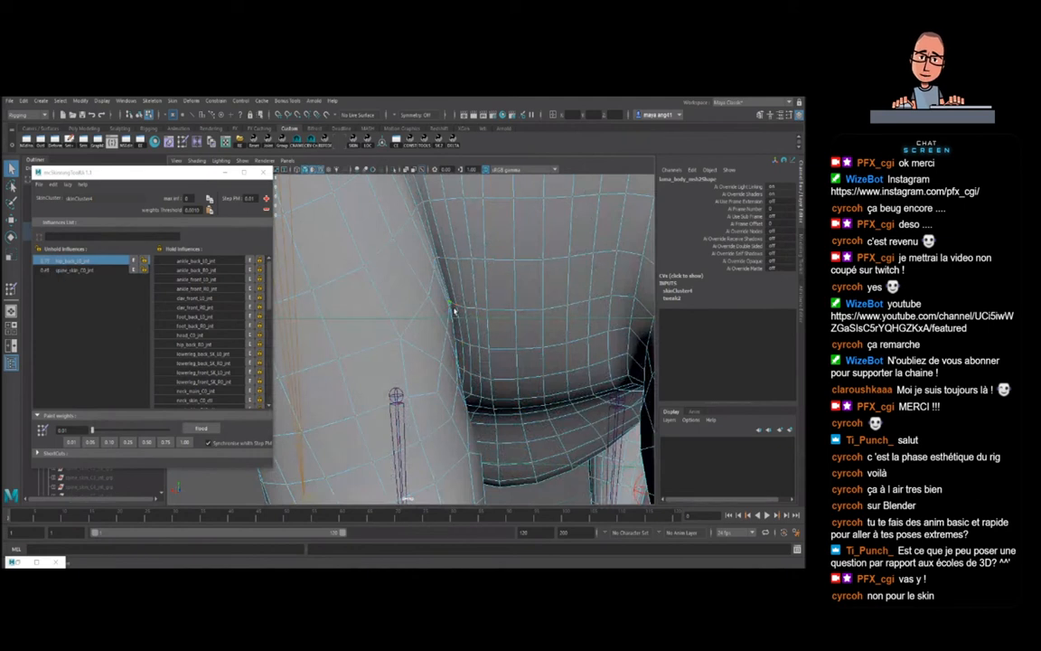
- Balance hip_back_L0_jnt against the spine weight in 0.01 steps on the belly vertices beside the upper and middle left crease
{"action": "left_click", "coordinate": [467, 309]}
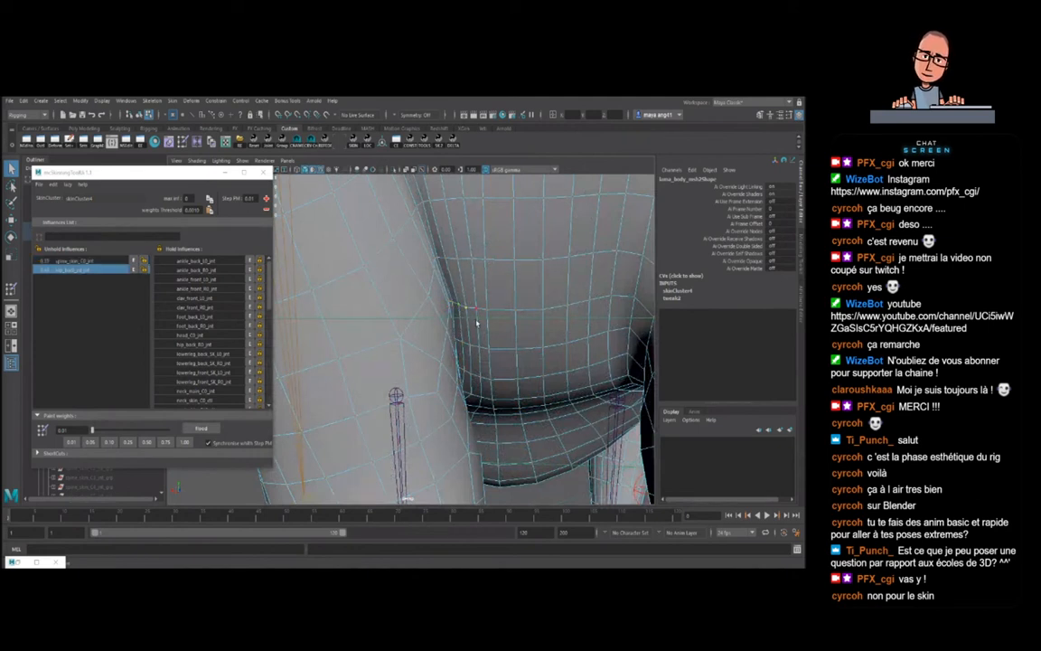
{"action": "left_click", "coordinate": [462, 342]}
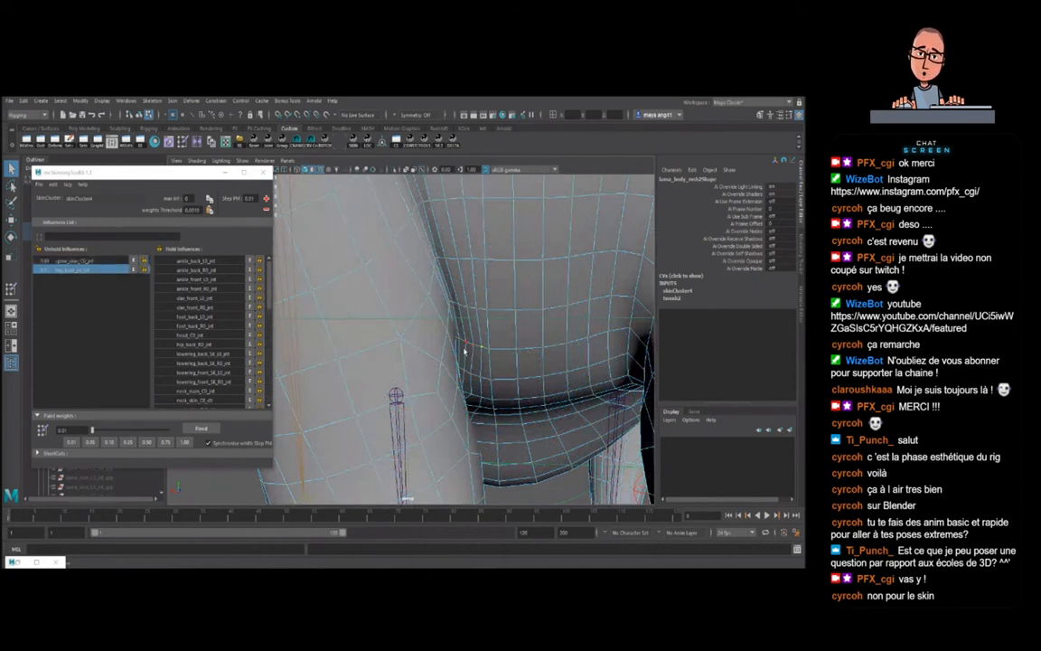
{"action": "left_click", "coordinate": [463, 353]}
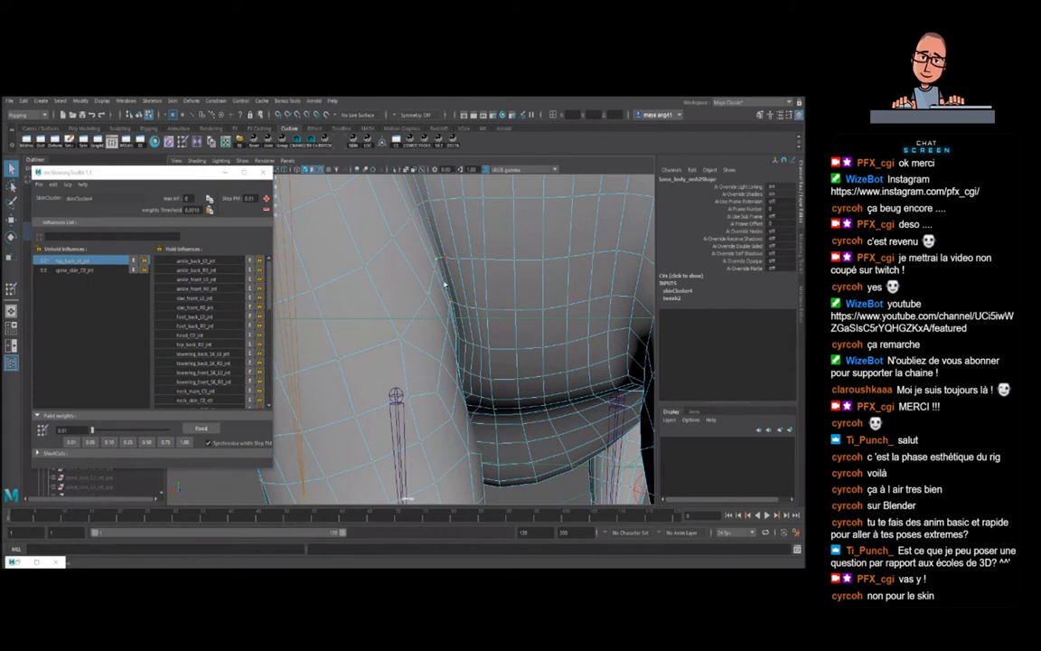
{"action": "left_click", "coordinate": [446, 261]}
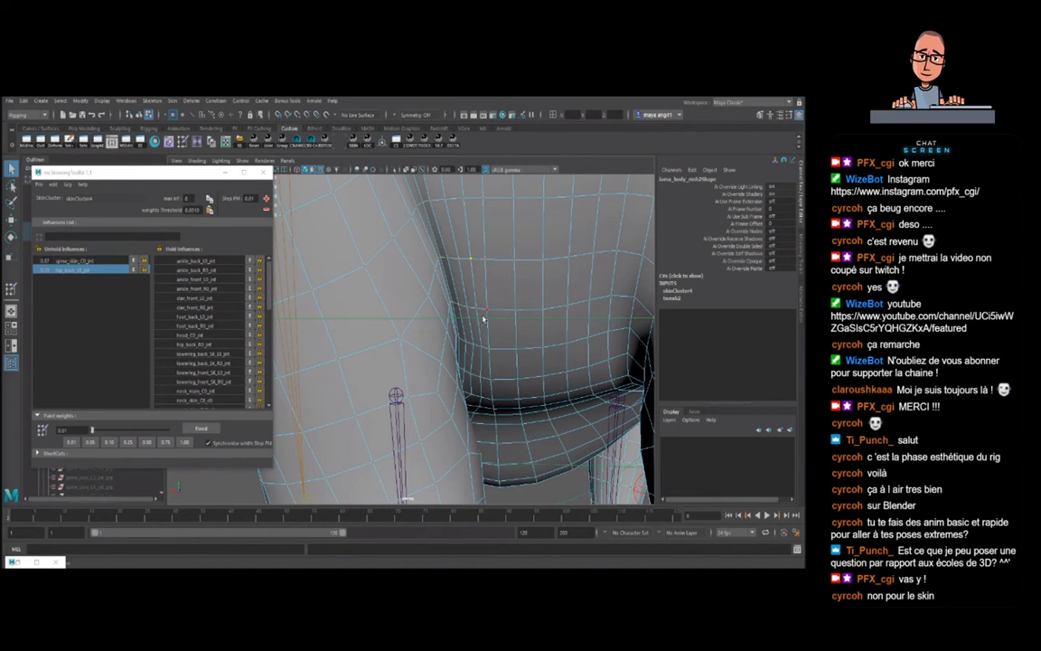
- Even out hip_back_L0_jnt in 0.01 steps on the vertices at the lower end of the left crease, just above the belly fold
{"action": "scroll", "coordinate": [485, 334], "scroll_direction": "down", "scroll_amount": 5}
{"action": "scroll", "coordinate": [483, 347], "scroll_direction": "up", "scroll_amount": 7}
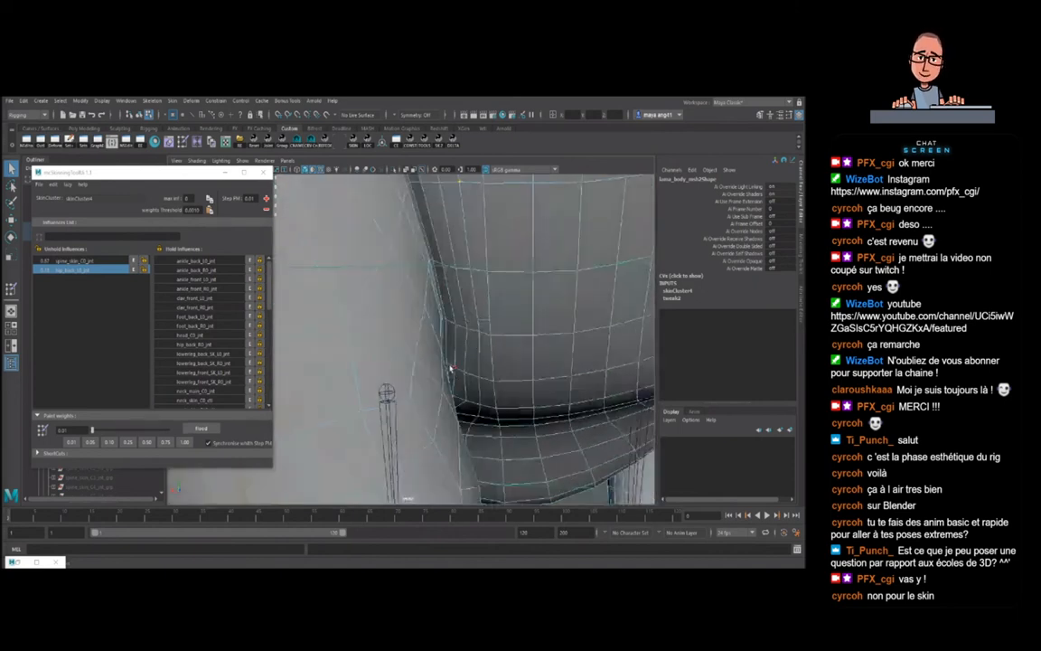
{"action": "left_click", "coordinate": [455, 372]}
{"action": "left_click", "coordinate": [456, 372]}
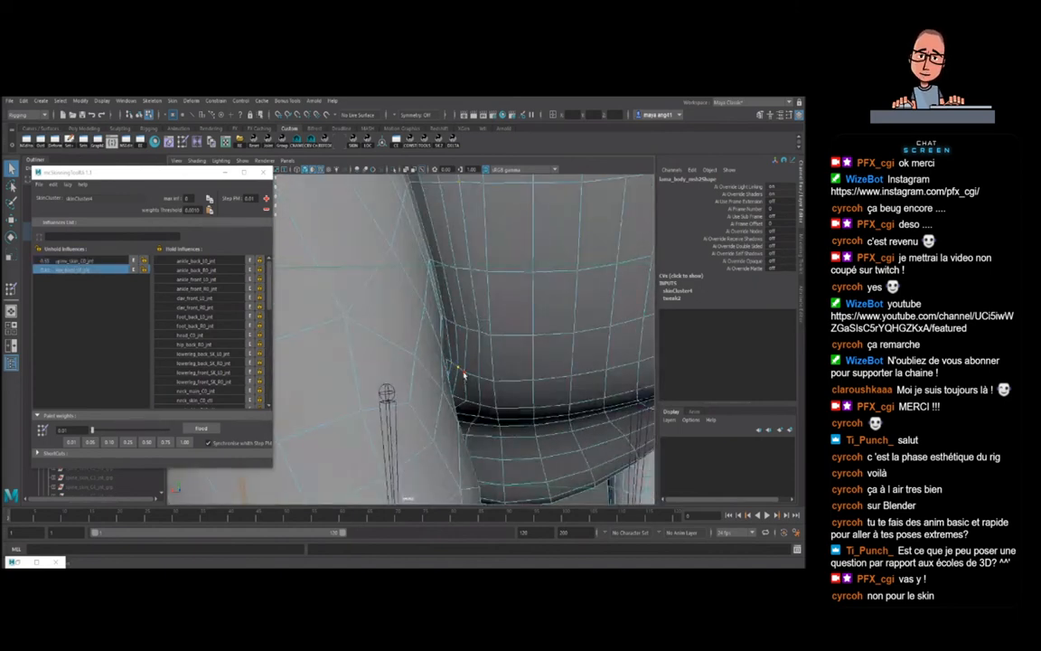
{"action": "left_click", "coordinate": [483, 384]}
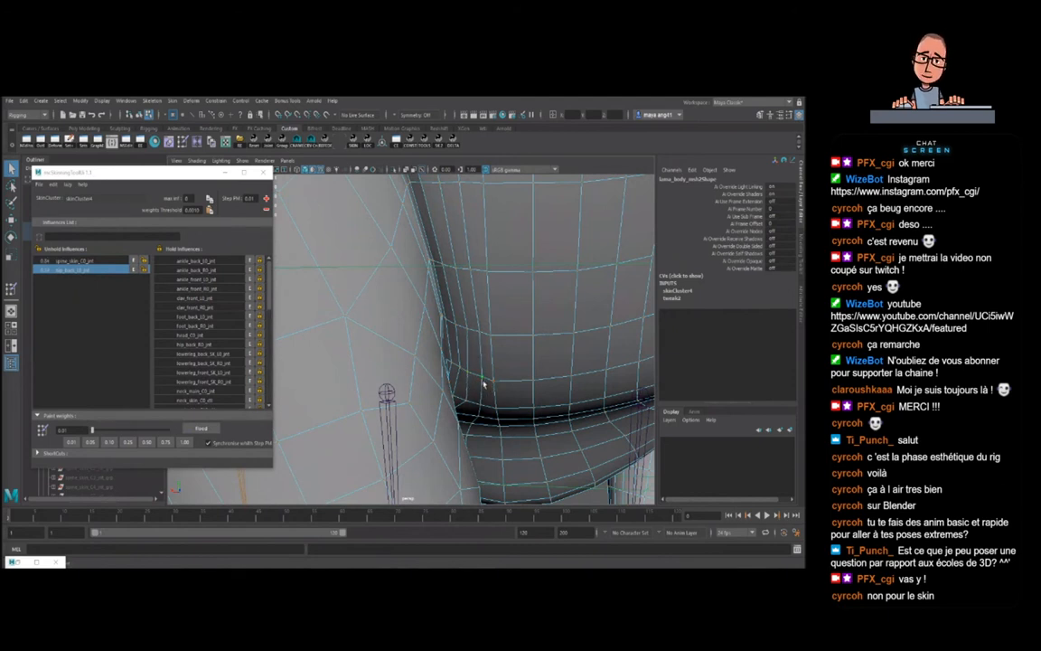
{"action": "left_click", "coordinate": [458, 378]}
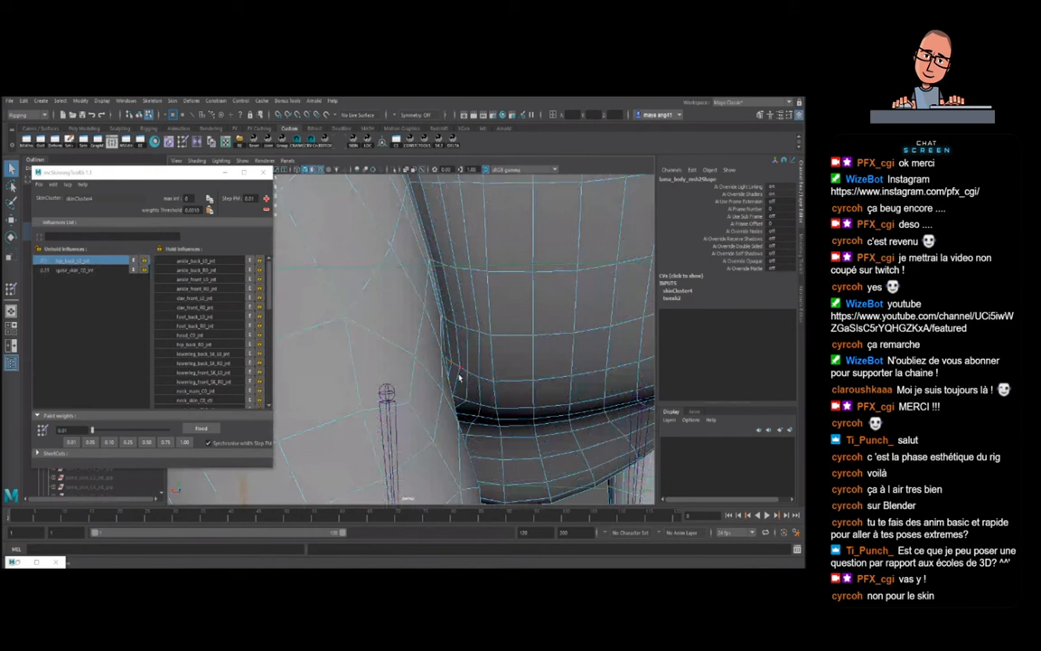
{"action": "scroll", "coordinate": [458, 376], "scroll_direction": "down", "scroll_amount": 1}
{"action": "left_click", "coordinate": [451, 369]}
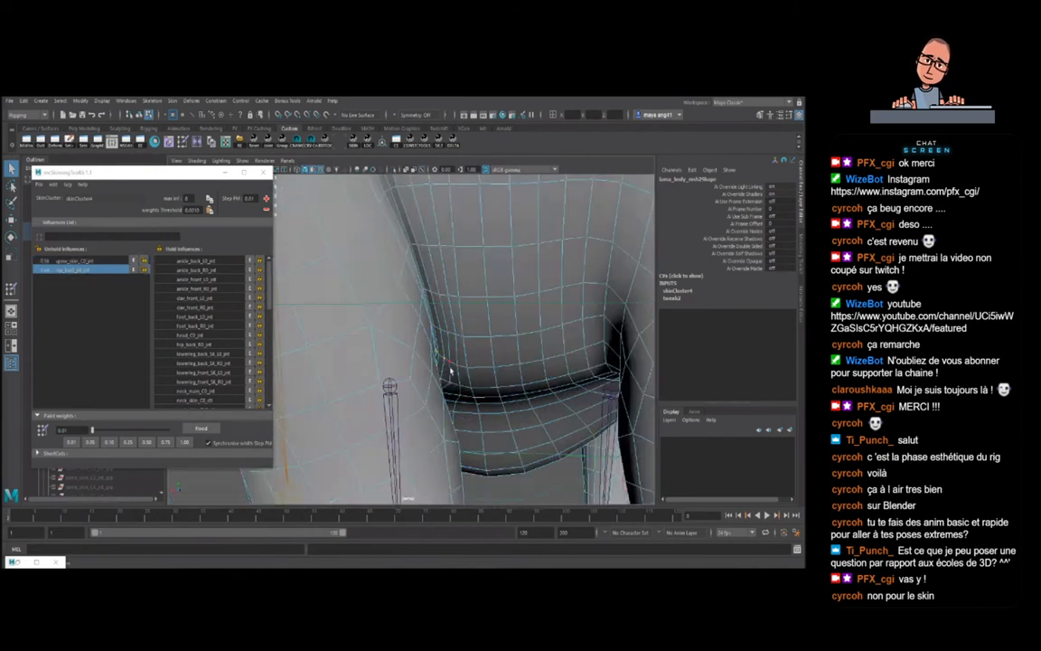
{"action": "scroll", "coordinate": [453, 371], "scroll_direction": "up", "scroll_amount": 1}
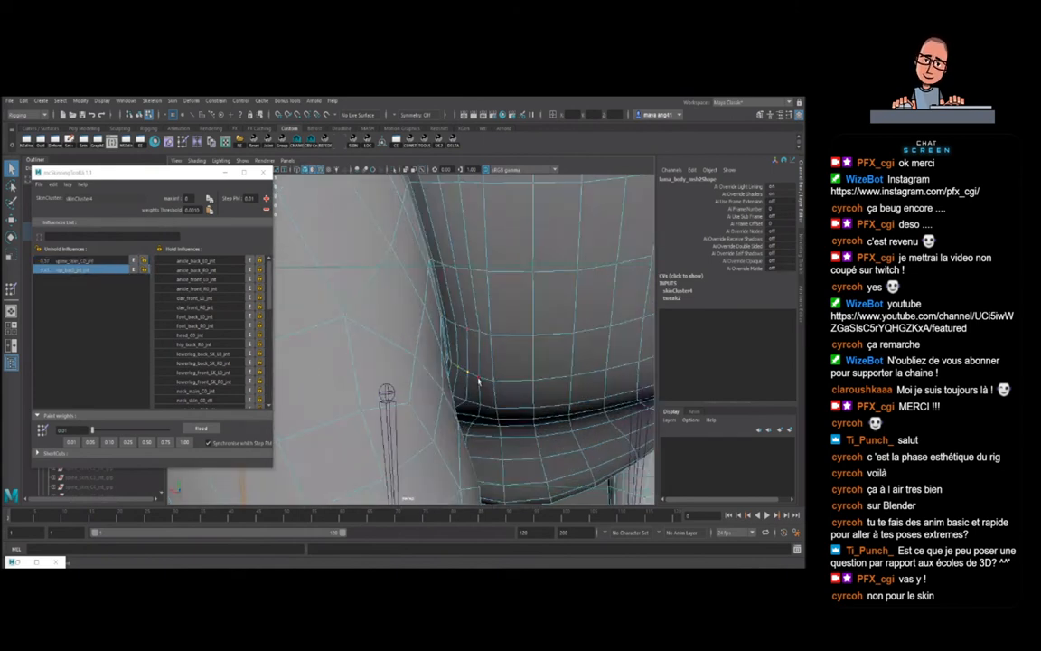
{"action": "left_click", "coordinate": [476, 335]}
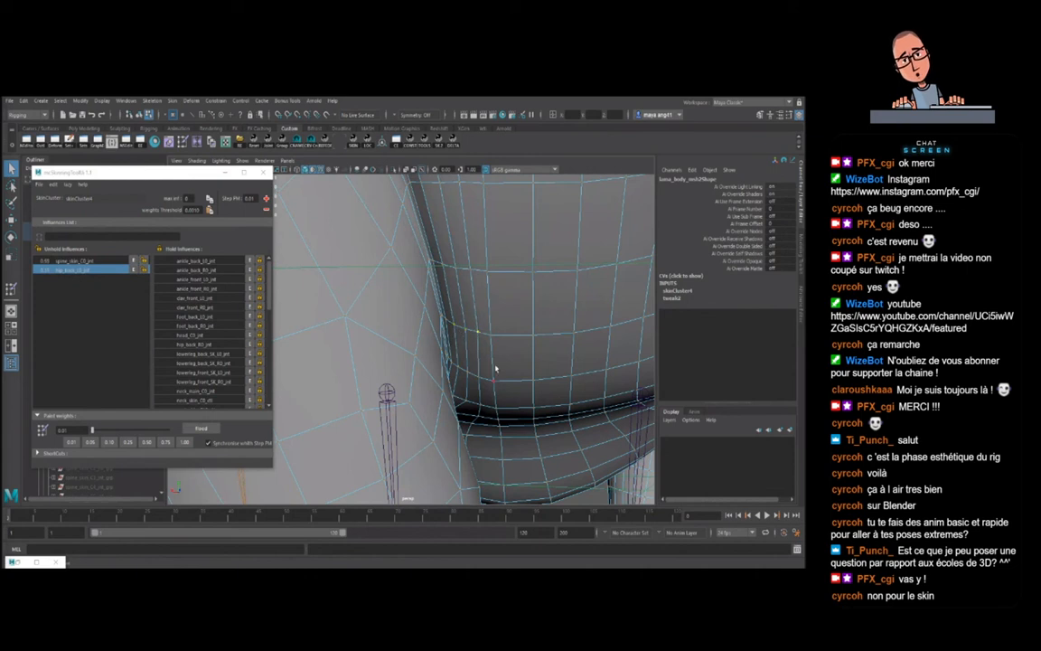
- Return to object mode and reset Rotate Z of the left hind hip FK control to 0
{"action": "scroll", "coordinate": [481, 372], "scroll_direction": "down", "scroll_amount": 8}
{"action": "left_click_drag", "start_coordinate": [427, 351], "coordinate": [442, 296], "text": "alt"}
{"action": "scroll", "coordinate": [493, 354], "scroll_direction": "up", "scroll_amount": 3}
{"action": "key", "text": "F8"}
{"action": "scroll", "coordinate": [477, 354], "scroll_direction": "down", "scroll_amount": 5}
{"action": "left_click", "coordinate": [416, 289]}
{"action": "left_click", "coordinate": [778, 224]}
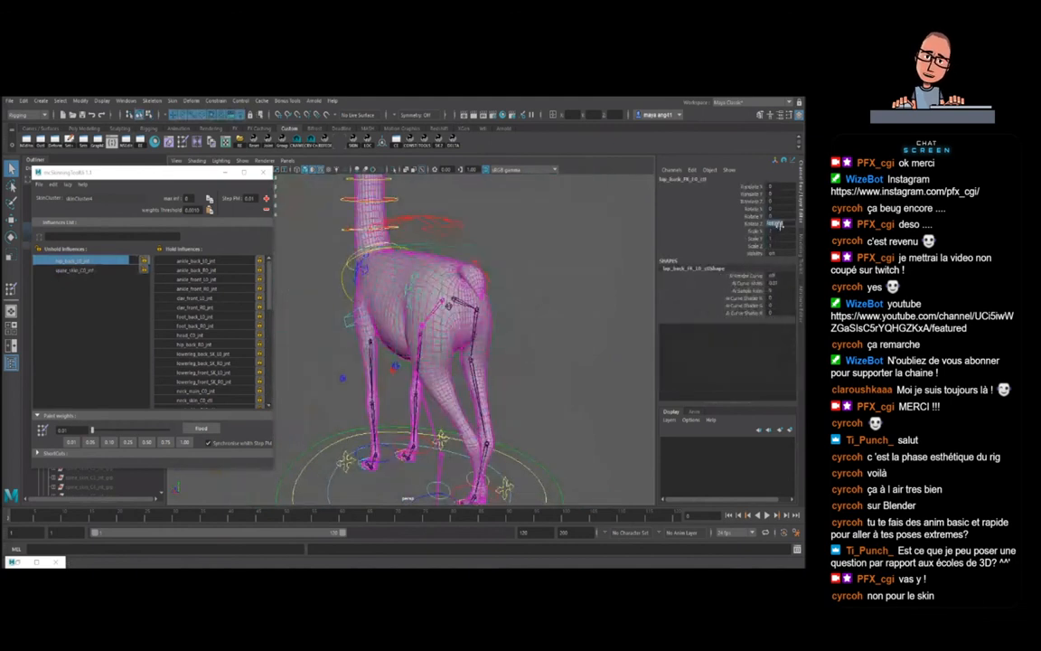
{"action": "type", "text": "0"}
{"action": "key", "text": "Return"}
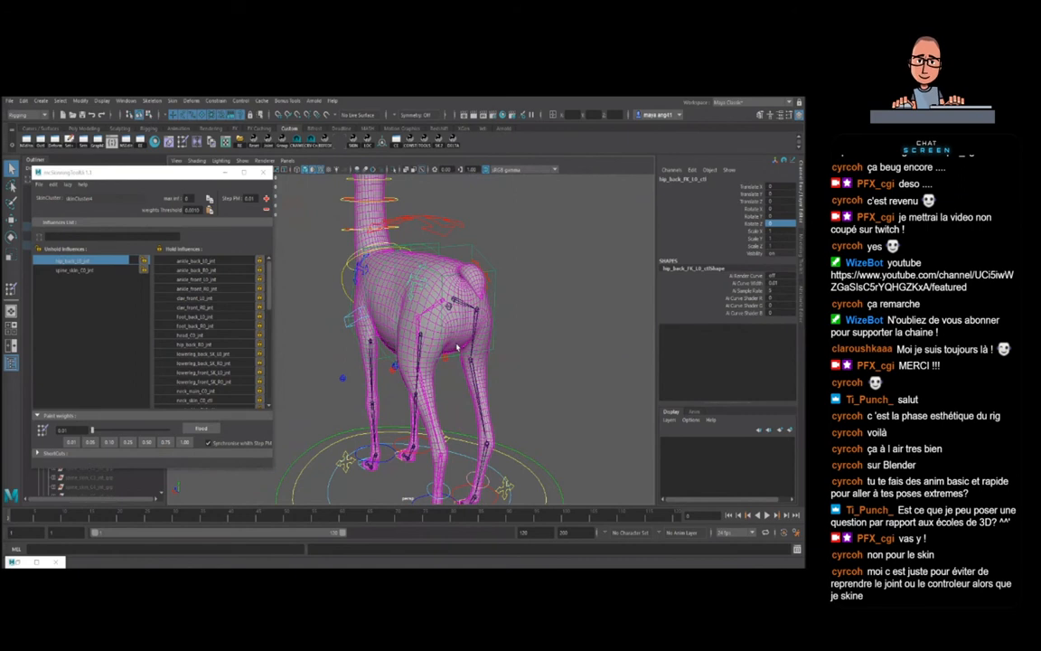
- Rotate the left hind hip FK control into a new test pose and return to vertex editing on the body mesh's rear
{"action": "left_click_drag", "start_coordinate": [456, 347], "coordinate": [451, 342], "text": "alt"}
{"action": "right_click_drag", "start_coordinate": [451, 341], "coordinate": [425, 337], "text": "alt"}
{"action": "key", "text": "e"}
{"action": "left_click_drag", "start_coordinate": [425, 336], "coordinate": [439, 296], "text": "alt"}
{"action": "left_click_drag", "start_coordinate": [392, 267], "coordinate": [418, 296]}
{"action": "left_click_drag", "start_coordinate": [432, 336], "coordinate": [499, 332]}
{"action": "right_click_drag", "start_coordinate": [507, 348], "coordinate": [632, 333], "text": "alt"}
{"action": "left_click_drag", "start_coordinate": [632, 334], "coordinate": [533, 317], "text": "alt"}
{"action": "mouse_move", "coordinate": [461, 284]}
{"action": "left_mouse_down"}
{"action": "mouse_move", "coordinate": [443, 279]}
{"action": "mouse_move", "coordinate": [449, 273]}
{"action": "left_mouse_up"}
{"action": "key", "text": "q"}
{"action": "right_click_drag", "start_coordinate": [452, 294], "coordinate": [389, 318], "text": "alt"}
{"action": "right_click_drag", "start_coordinate": [389, 316], "coordinate": [425, 325], "text": "alt"}
{"action": "left_click", "coordinate": [432, 346]}
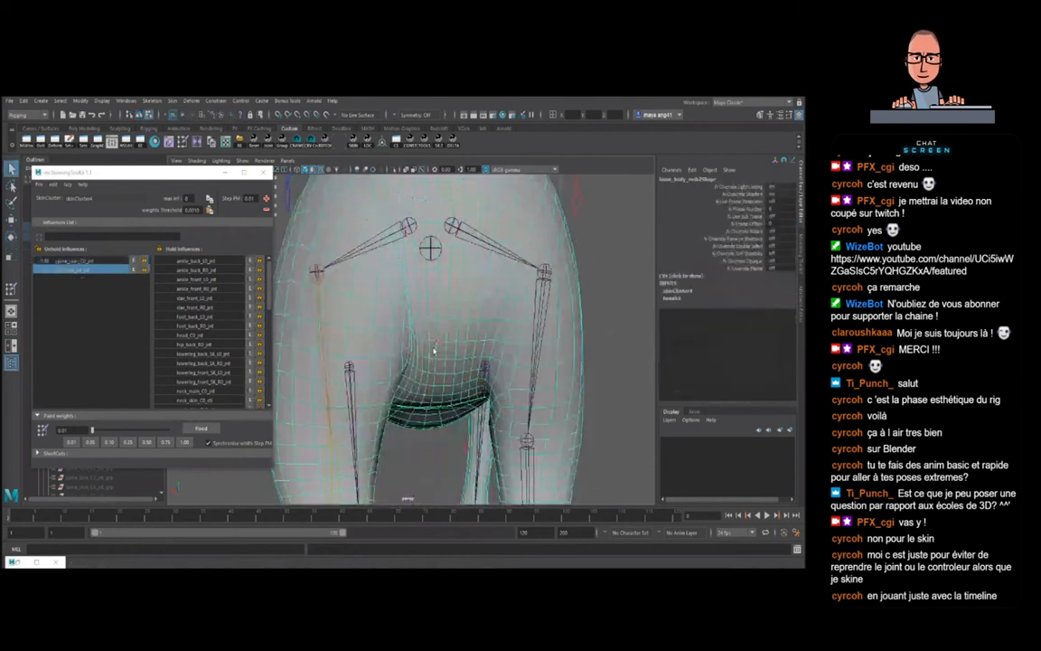
- Raise hip_back_L0_jnt in 0.01 steps on the groin vertices around the upper end of the left crease, seen from behind
{"action": "left_click_drag", "start_coordinate": [435, 351], "coordinate": [430, 344], "text": "alt"}
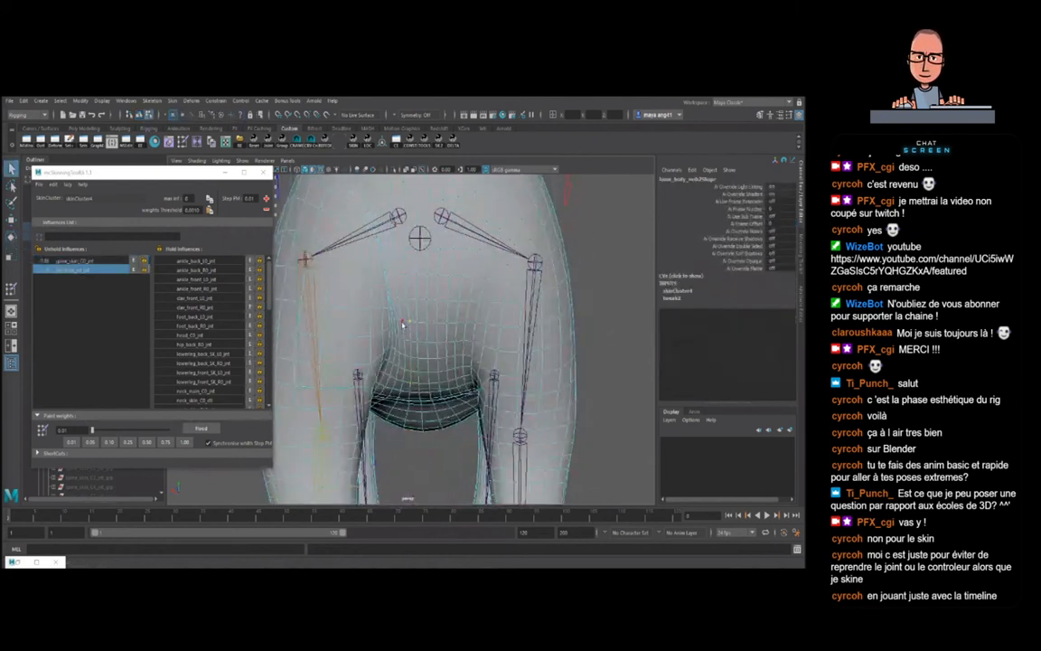
{"action": "left_click", "coordinate": [396, 327]}
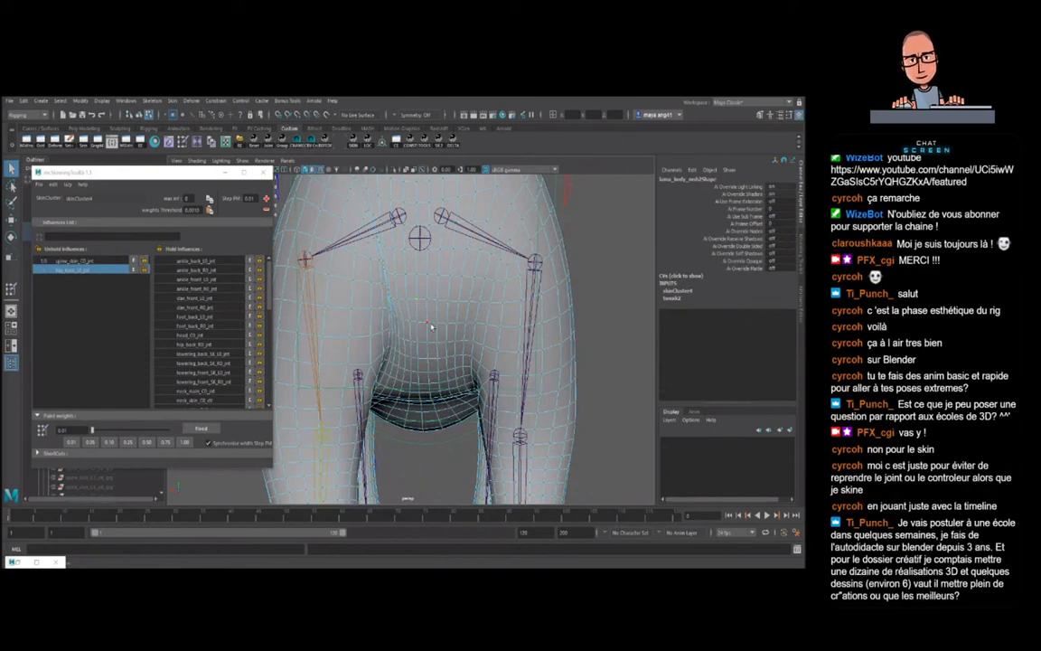
{"action": "scroll", "coordinate": [430, 312], "scroll_direction": "down", "scroll_amount": 2}
{"action": "left_click", "coordinate": [411, 312]}
{"action": "middle_click_drag", "start_coordinate": [412, 314], "coordinate": [417, 326], "text": "alt"}
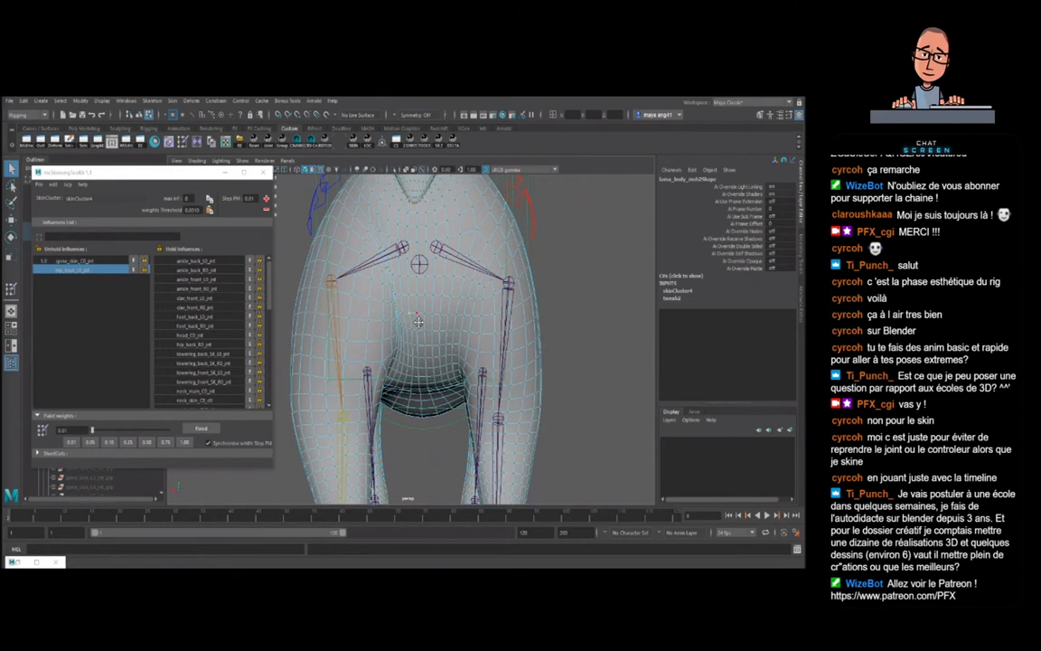
{"action": "scroll", "coordinate": [424, 329], "scroll_direction": "up", "scroll_amount": 2}
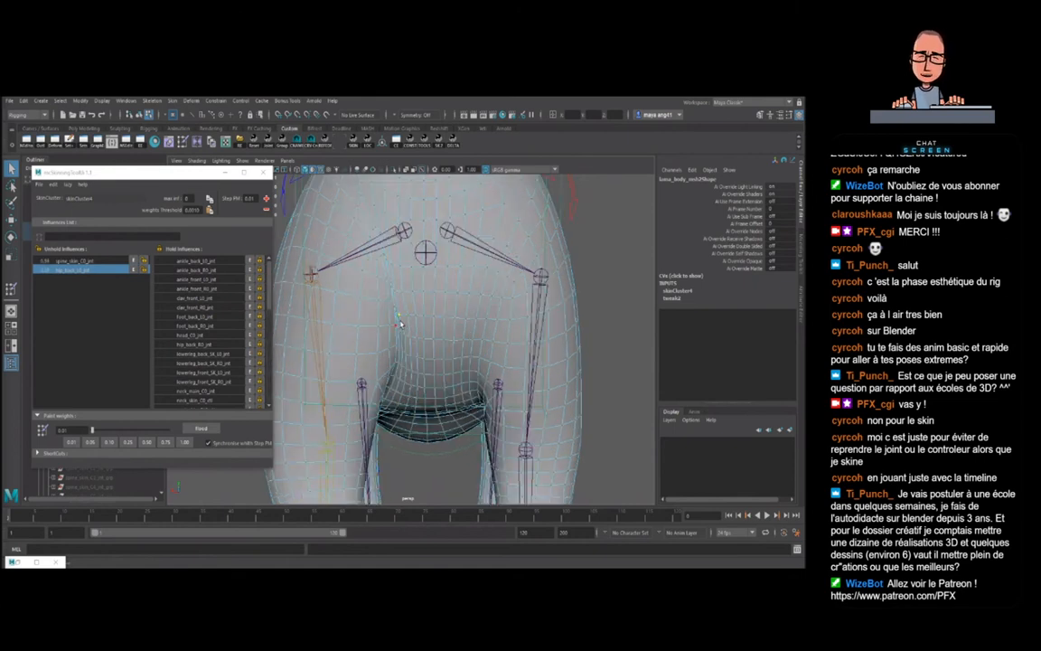
{"action": "key", "text": "plus"}
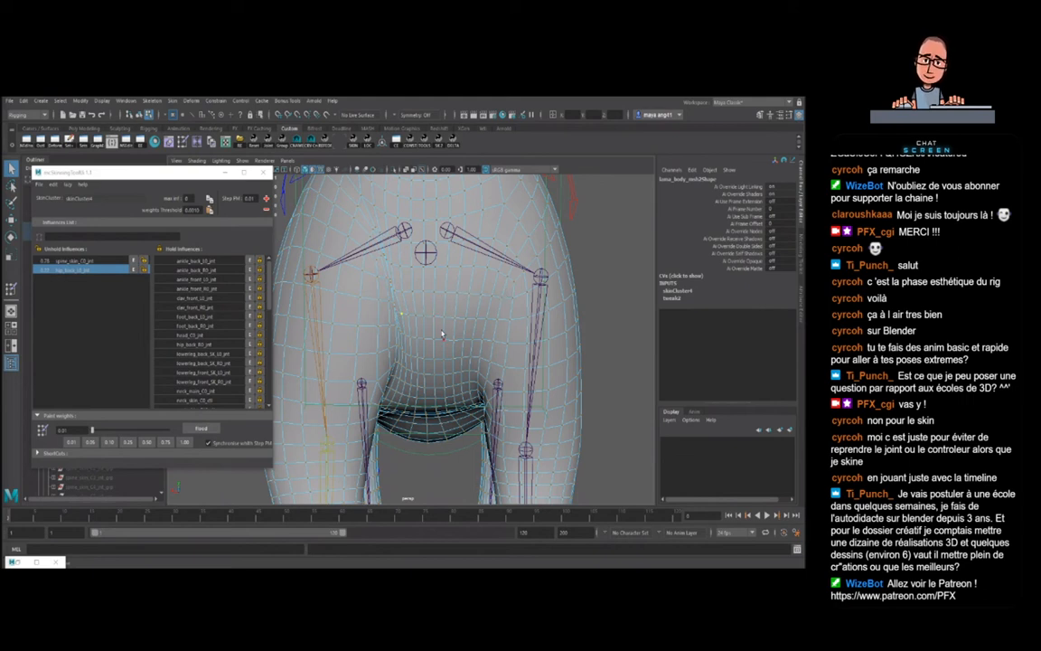
{"action": "scroll", "coordinate": [400, 329], "scroll_direction": "up", "scroll_amount": 4}
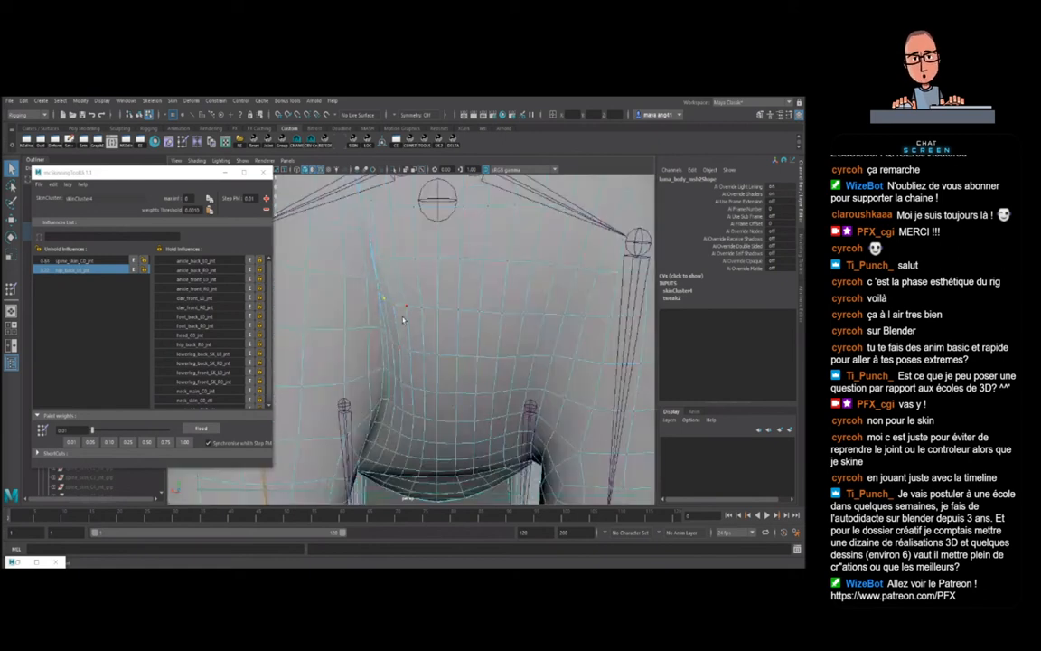
- Smooth hip_back_L0_jnt against spine_skin_C0_jnt on the two vertex rows above the left crease, checking them in wireframe and shaded display
{"action": "left_click", "coordinate": [384, 298]}
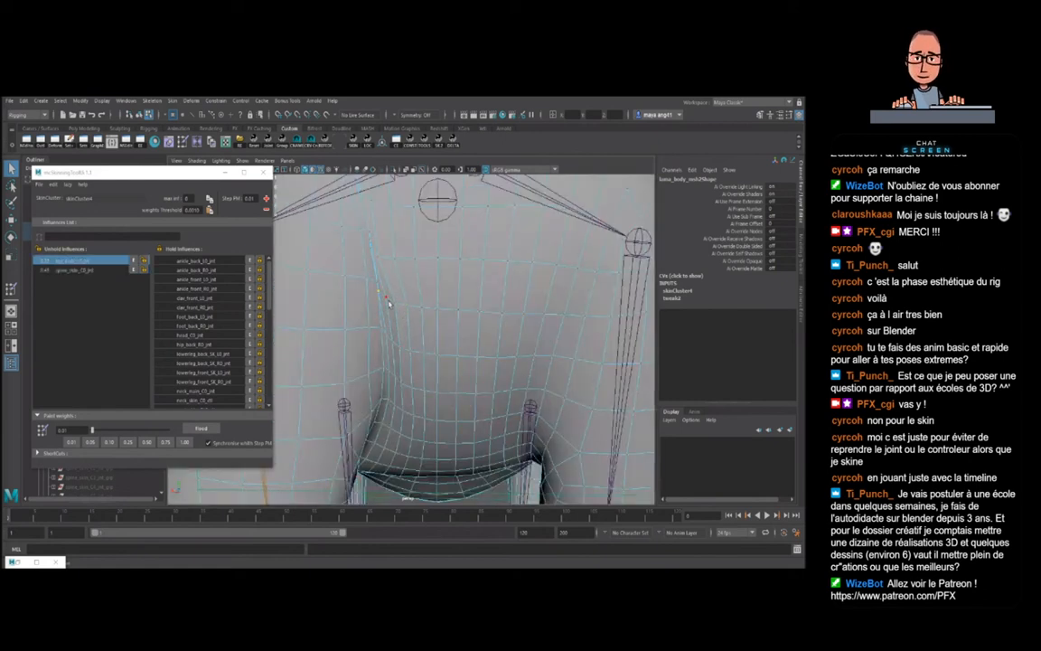
{"action": "left_click", "coordinate": [420, 262]}
{"action": "left_click", "coordinate": [399, 263]}
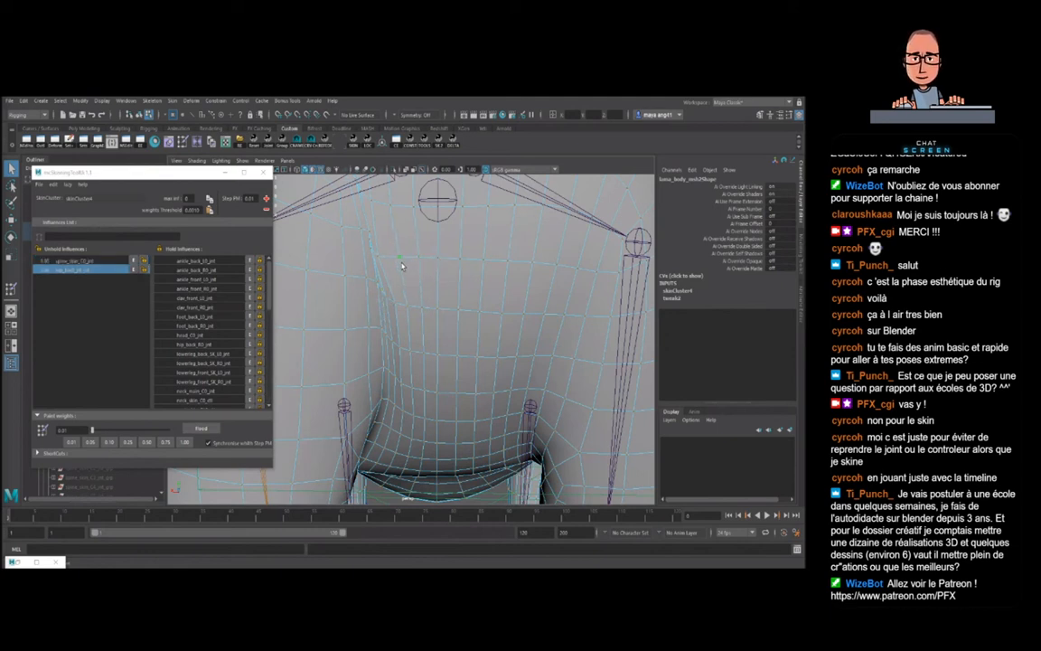
{"action": "left_click", "coordinate": [383, 254]}
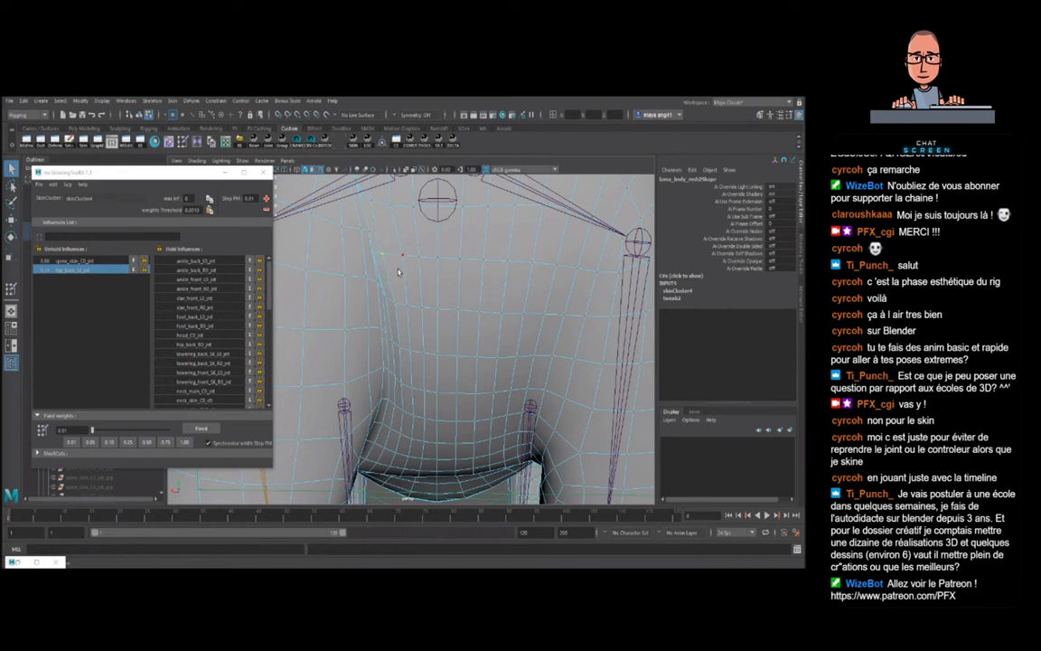
{"action": "key", "text": "4"}
{"action": "key", "text": "5"}
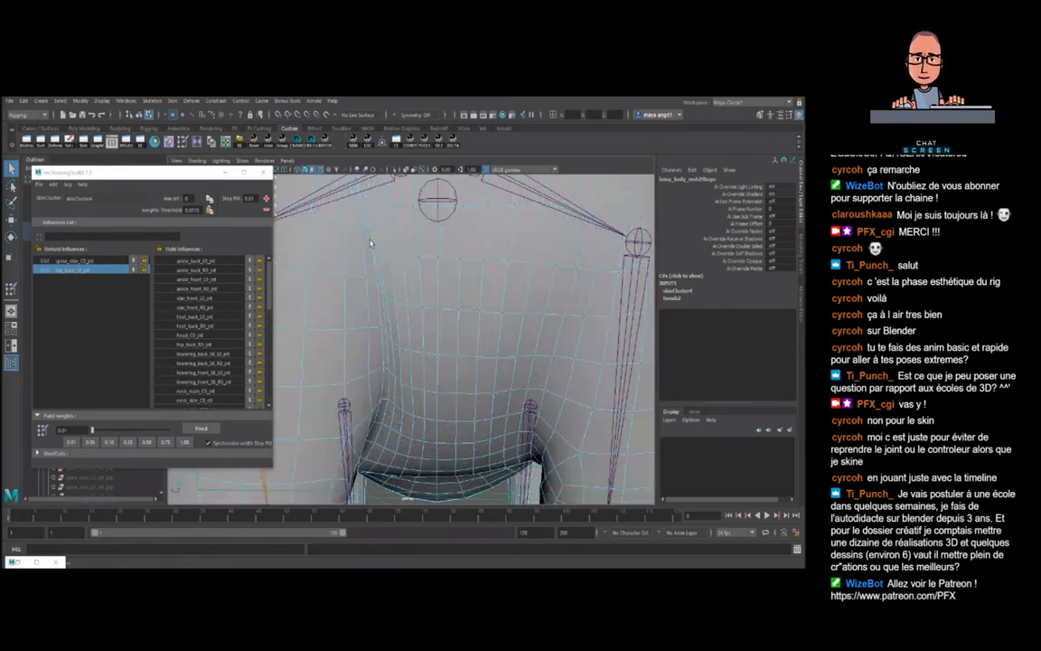
{"action": "left_click", "coordinate": [384, 247]}
{"action": "left_click", "coordinate": [383, 247]}
{"action": "left_click", "coordinate": [405, 257]}
{"action": "left_click", "coordinate": [422, 262]}
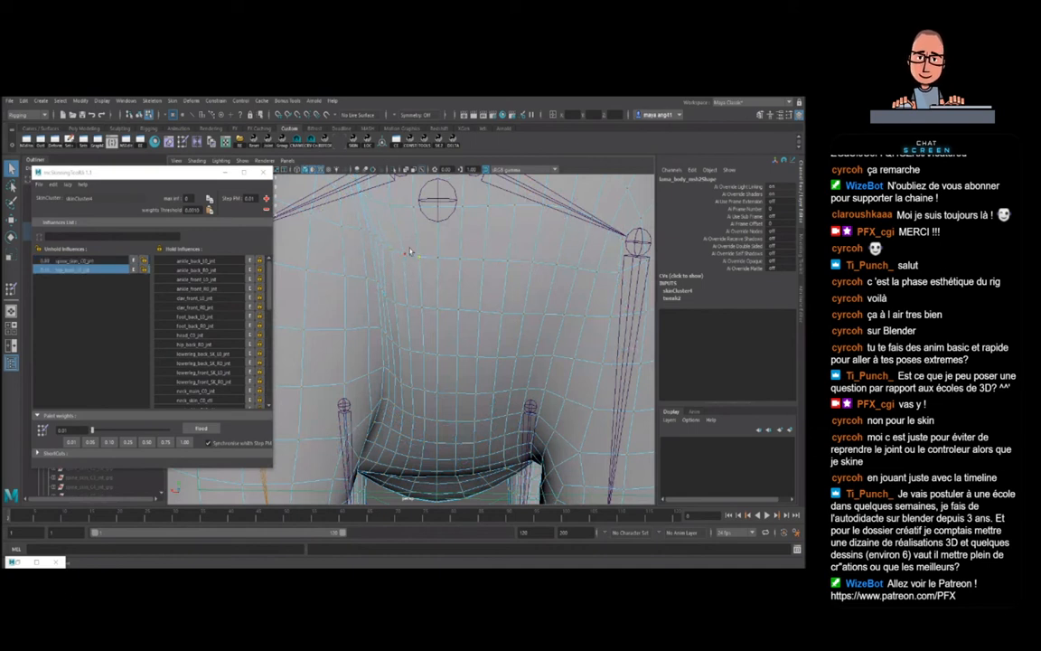
- Balance hip_back_L0_jnt and spine_skin_C0_jnt in 0.01 steps on the vertices below the tail, between the left hip joint and the centre line
{"action": "scroll", "coordinate": [418, 275], "scroll_direction": "down", "scroll_amount": 4}
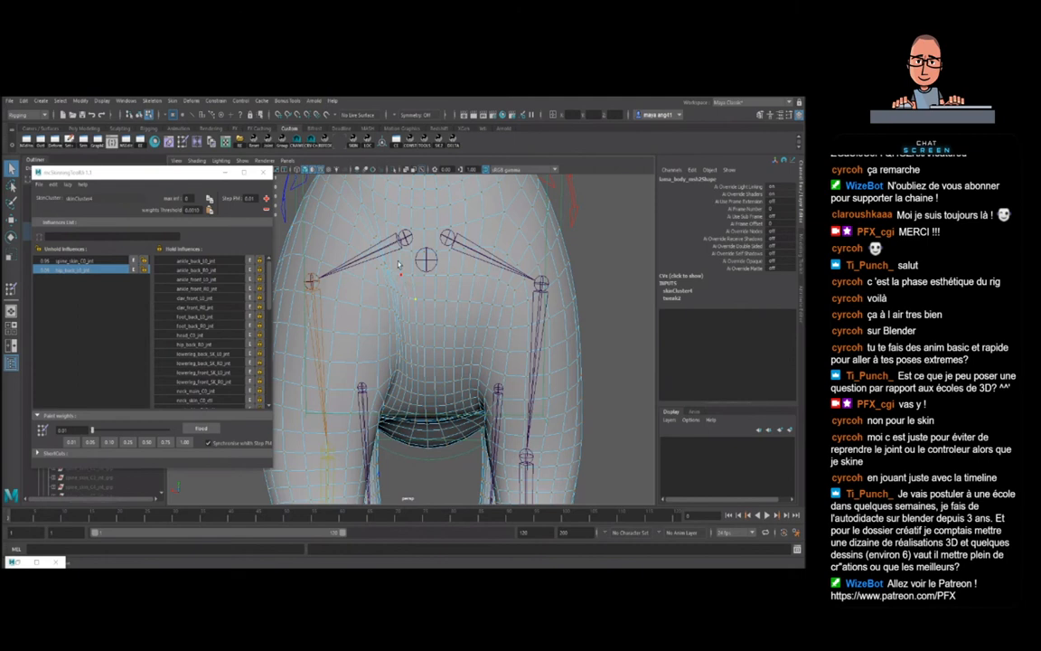
{"action": "left_click_drag", "start_coordinate": [398, 263], "coordinate": [436, 344], "text": "alt"}
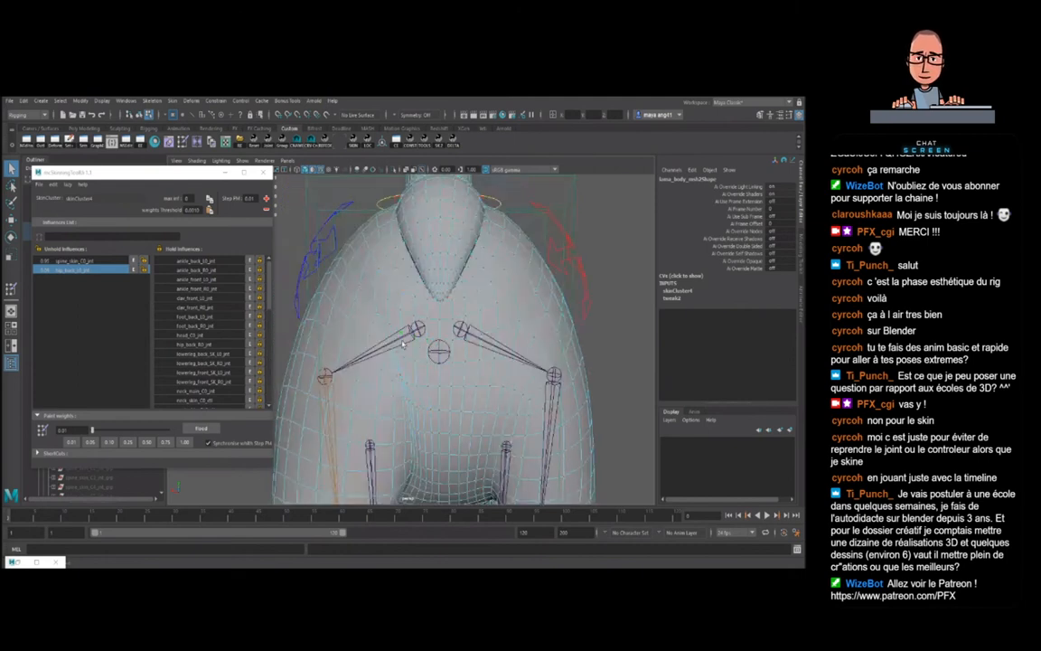
{"action": "scroll", "coordinate": [358, 326], "scroll_direction": "up", "scroll_amount": 3}
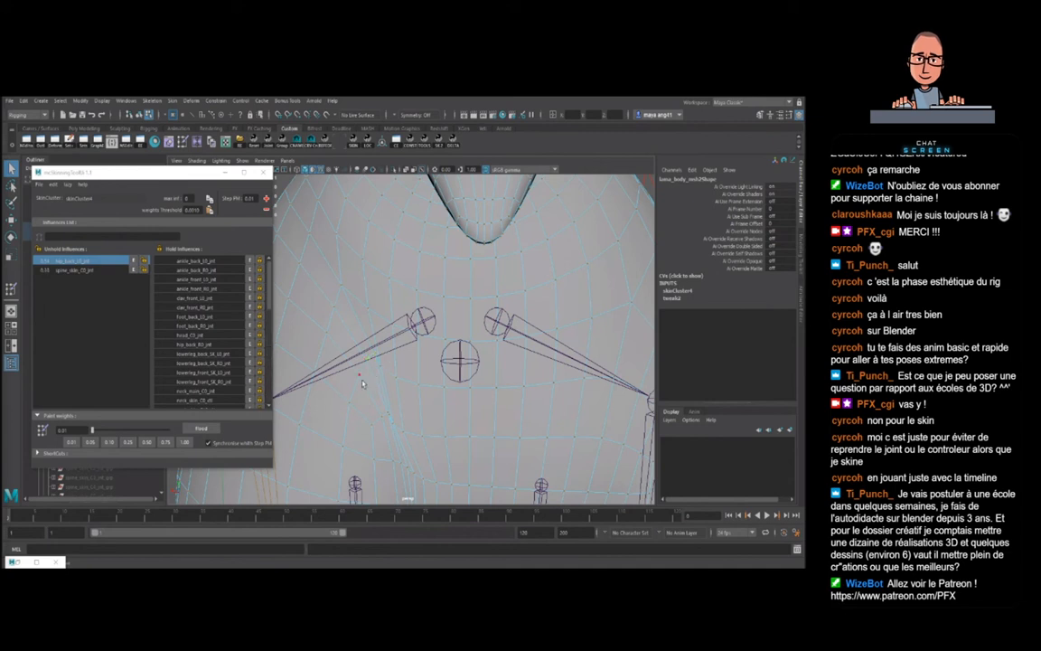
{"action": "left_click", "coordinate": [413, 389]}
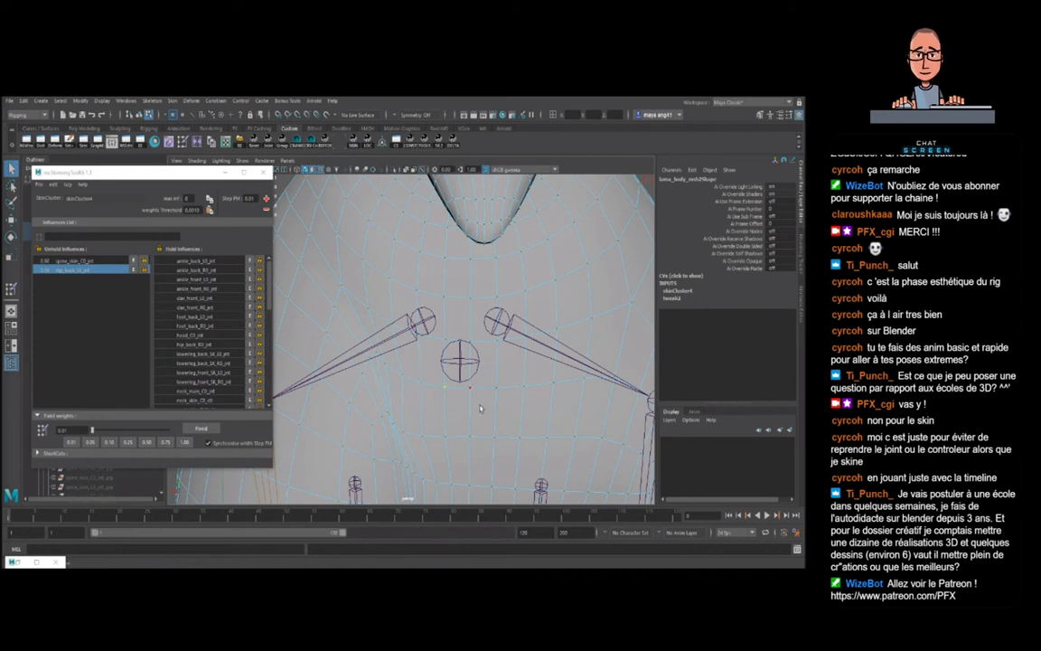
{"action": "middle_click_drag", "start_coordinate": [456, 450], "coordinate": [423, 387], "text": "alt"}
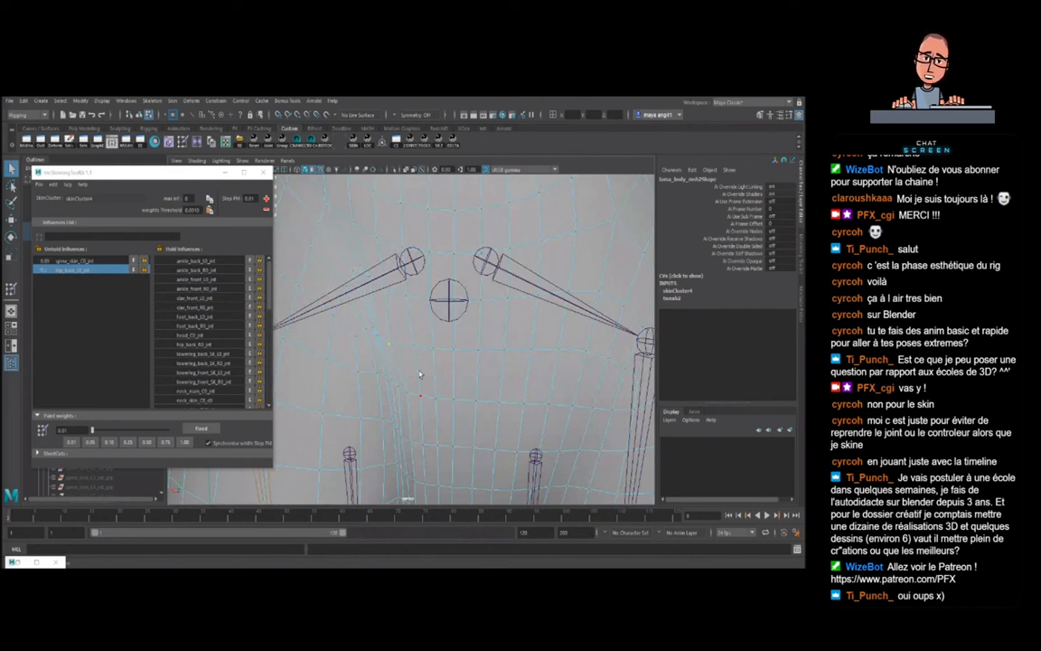
{"action": "left_click", "coordinate": [375, 327]}
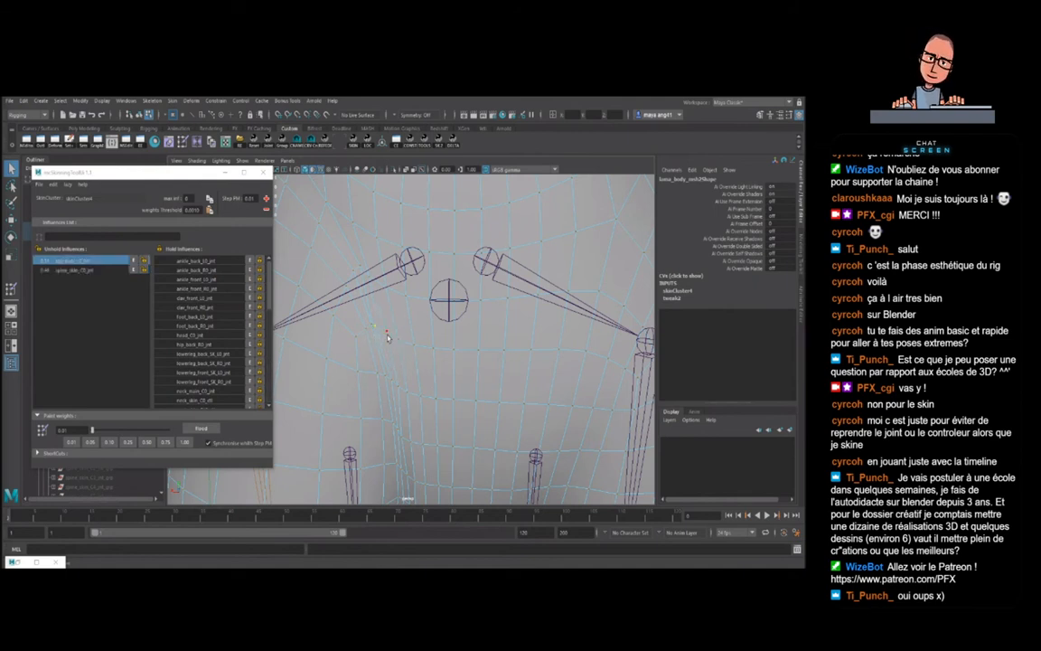
{"action": "left_click", "coordinate": [411, 444]}
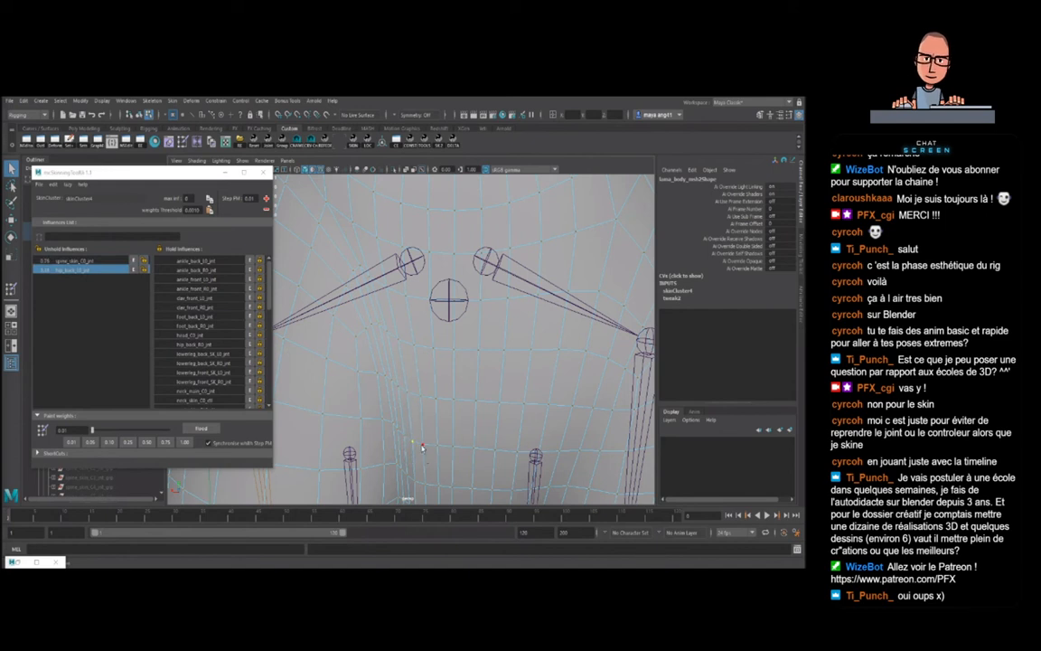
{"action": "left_click", "coordinate": [402, 391]}
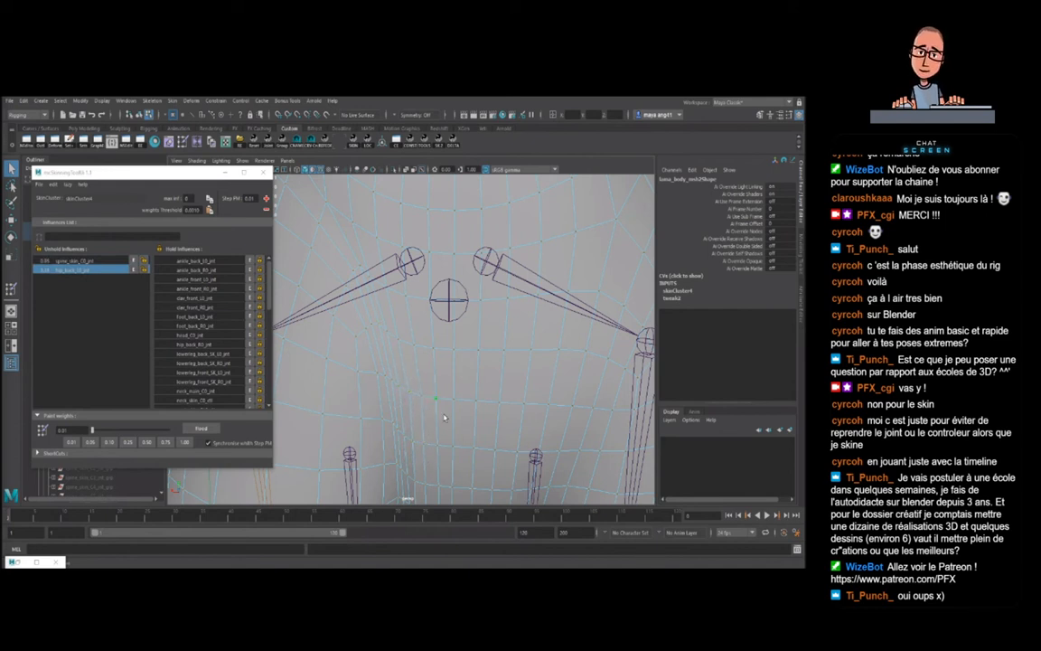
- Balance the hip_back_L0_jnt and spine_skin_C0_jnt weights on single vertices well below the left back hip joint, along the inner-thigh crease
{"action": "left_click", "coordinate": [411, 444]}
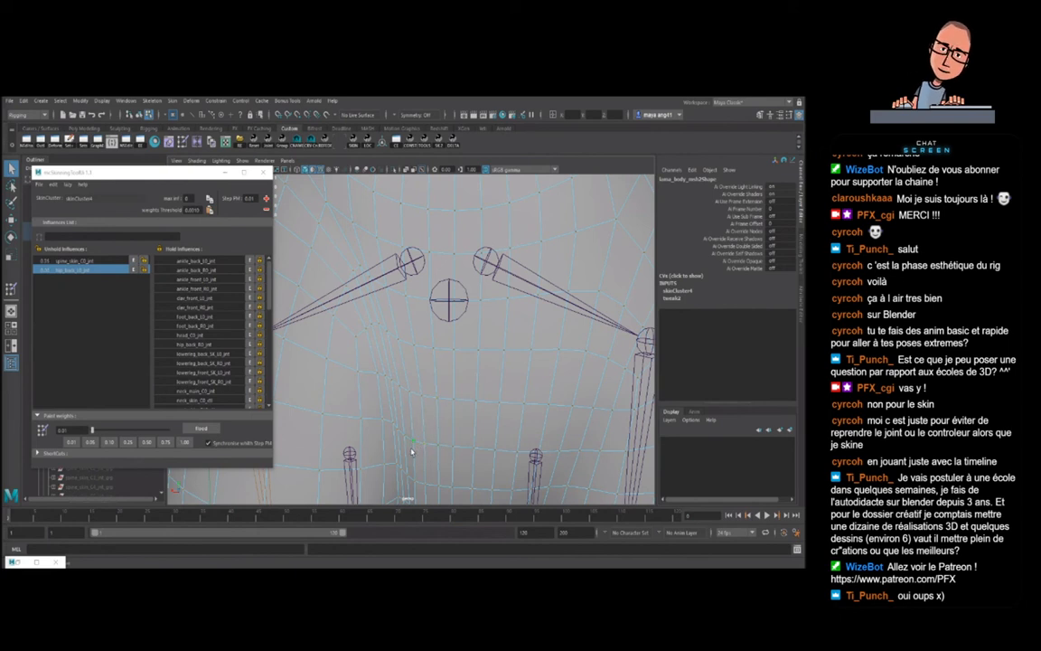
{"action": "left_click", "coordinate": [395, 389]}
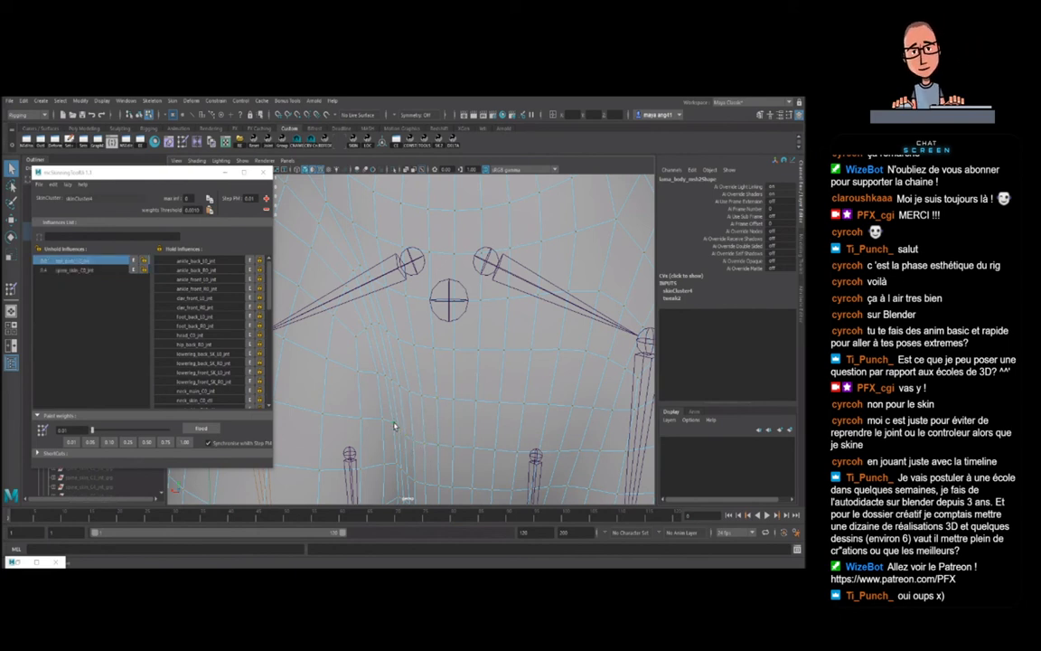
{"action": "scroll", "coordinate": [405, 442], "scroll_direction": "down", "scroll_amount": 5}
{"action": "middle_click_drag", "start_coordinate": [405, 442], "coordinate": [411, 372], "text": "alt"}
{"action": "scroll", "coordinate": [411, 371], "scroll_direction": "up", "scroll_amount": 5}
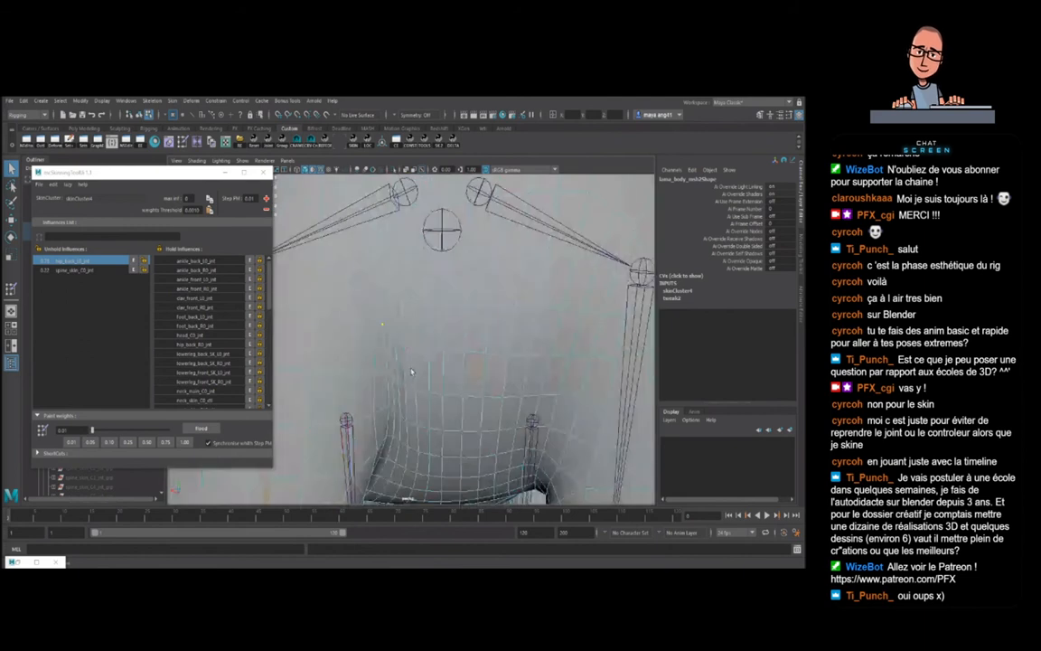
- Rotate the left back hip FK control about 26 degrees in X to pose the leg for checking the skin deformation
{"action": "scroll", "coordinate": [388, 358], "scroll_direction": "down", "scroll_amount": 5}
{"action": "key", "text": "F8"}
{"action": "left_click", "coordinate": [358, 280]}
{"action": "key", "text": "e"}
{"action": "left_click_drag", "start_coordinate": [376, 270], "coordinate": [423, 294]}
{"action": "key", "text": "q"}
{"action": "scroll", "coordinate": [435, 330], "scroll_direction": "up", "scroll_amount": 5}
{"action": "middle_click_drag", "start_coordinate": [428, 327], "coordinate": [435, 352], "text": "alt"}
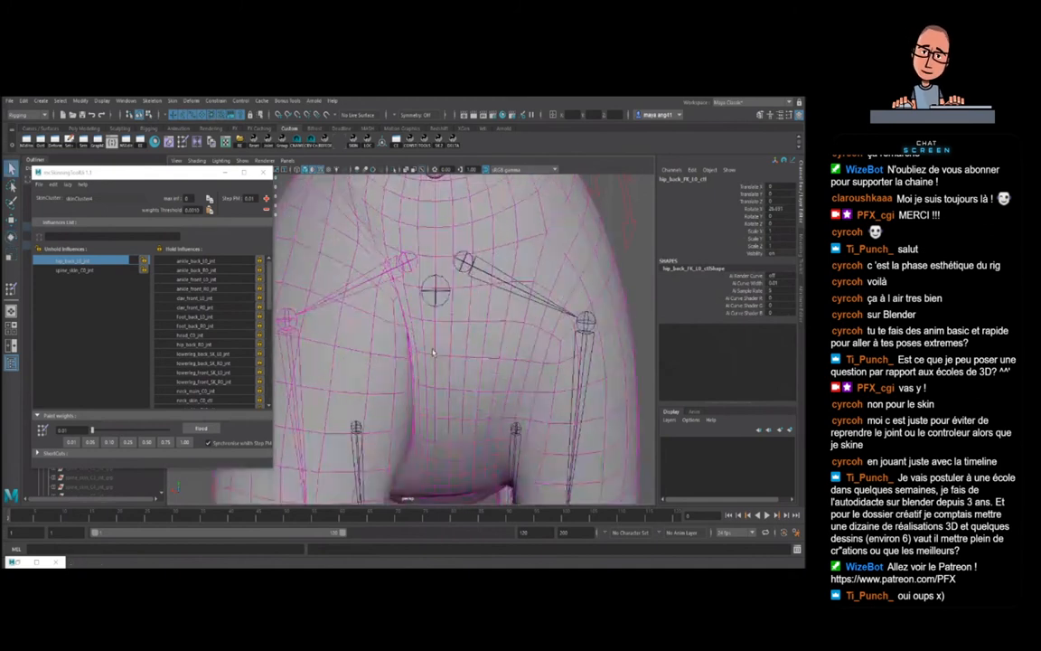
- Return to the body mesh's vertices and correct the hip_back_L0_jnt and spine_skin_C0_jnt weights up the crease beside the posed left thigh
{"action": "left_click", "coordinate": [435, 366]}
{"action": "key", "text": "F8"}
{"action": "left_click_drag", "start_coordinate": [445, 410], "coordinate": [435, 349], "text": "alt"}
{"action": "scroll", "coordinate": [434, 348], "scroll_direction": "up", "scroll_amount": 4}
{"action": "scroll", "coordinate": [433, 328], "scroll_direction": "down", "scroll_amount": 3}
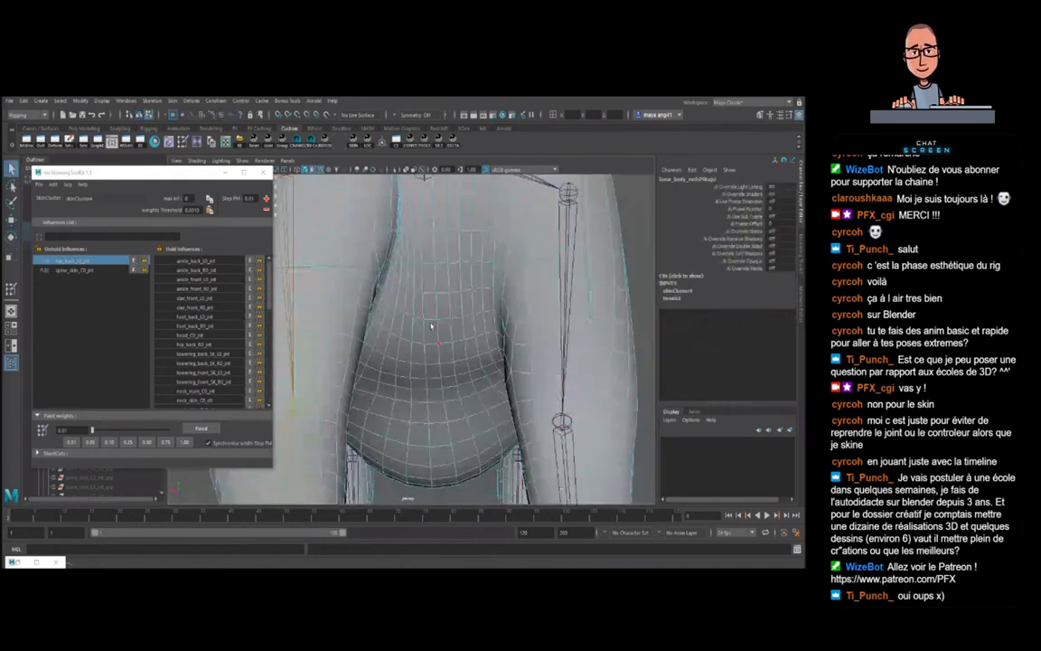
{"action": "scroll", "coordinate": [436, 319], "scroll_direction": "up", "scroll_amount": 2}
{"action": "middle_click_drag", "start_coordinate": [436, 319], "coordinate": [435, 347], "text": "alt"}
{"action": "left_click", "coordinate": [411, 314]}
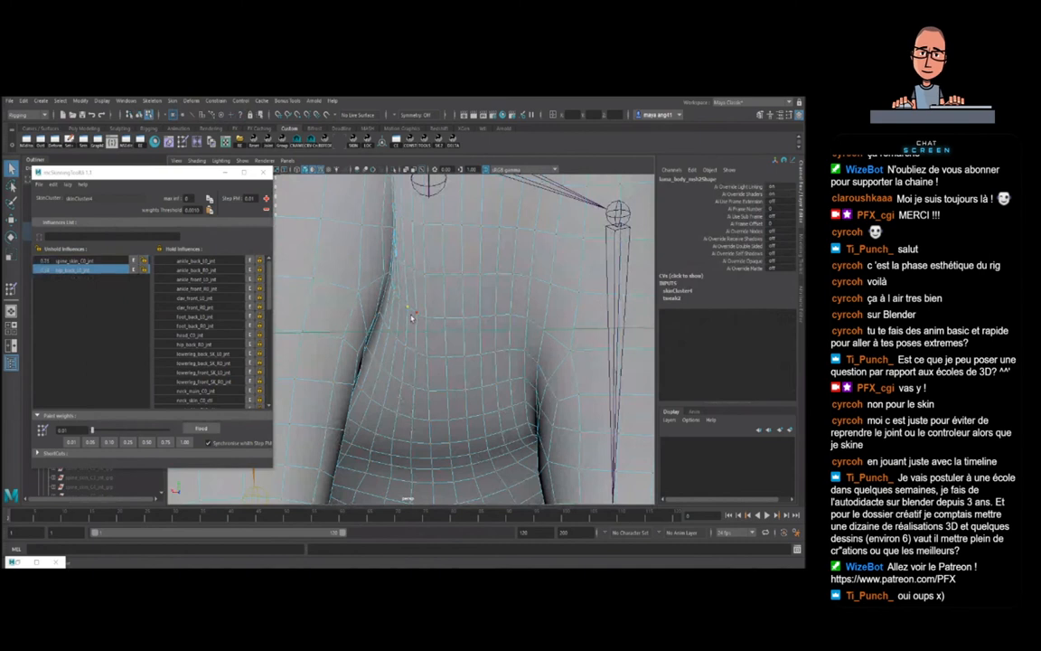
{"action": "left_click", "coordinate": [393, 287]}
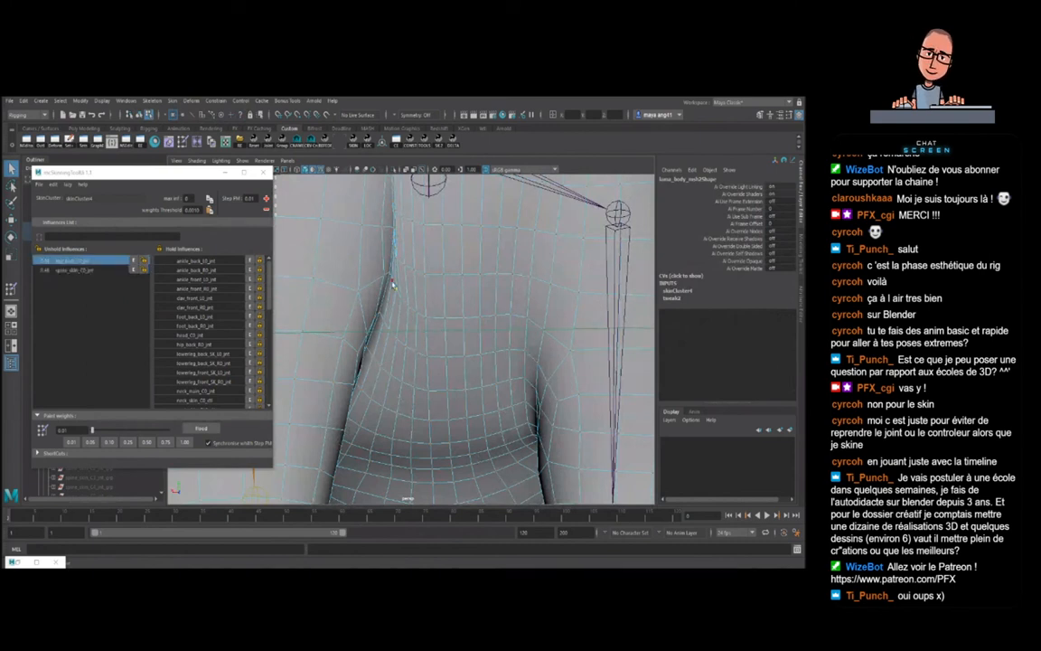
{"action": "left_click", "coordinate": [397, 263]}
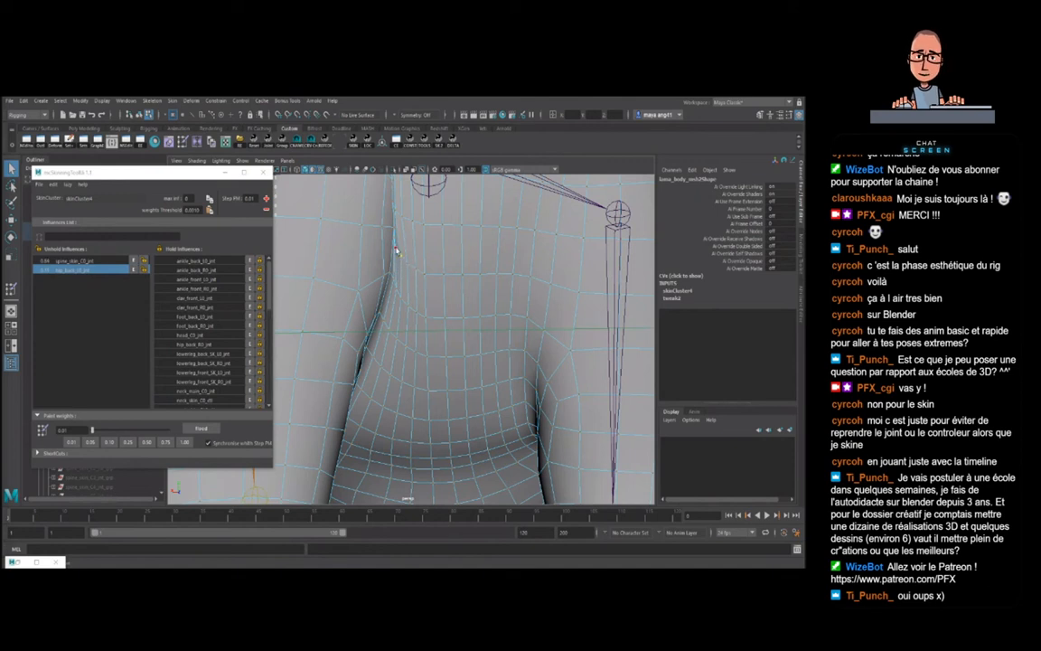
{"action": "left_click", "coordinate": [398, 251]}
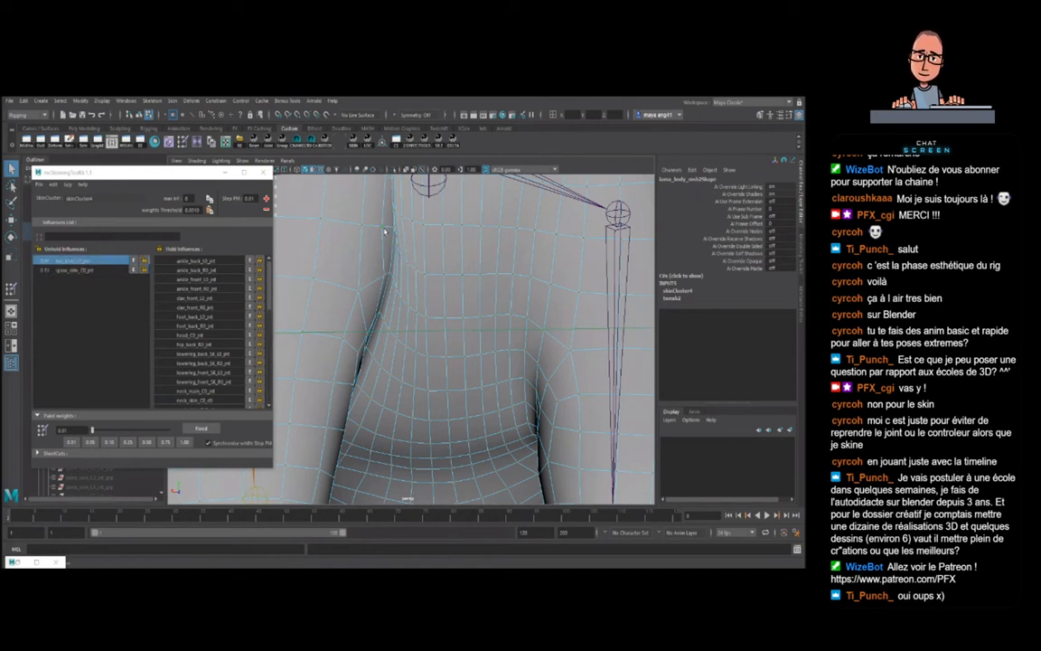
{"action": "left_click", "coordinate": [398, 243]}
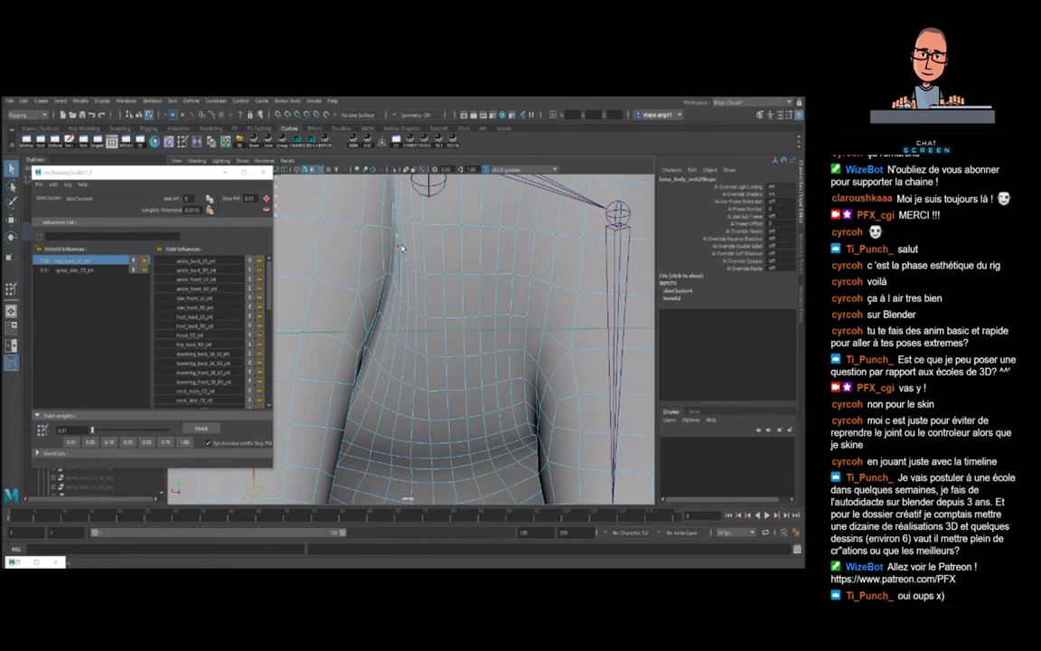
- Smooth the hip and spine weights on the vertices at the crease's upper end, just below the left hip joint's root
{"action": "middle_click_drag", "start_coordinate": [425, 241], "coordinate": [419, 283], "text": "alt"}
{"action": "left_click", "coordinate": [409, 298]}
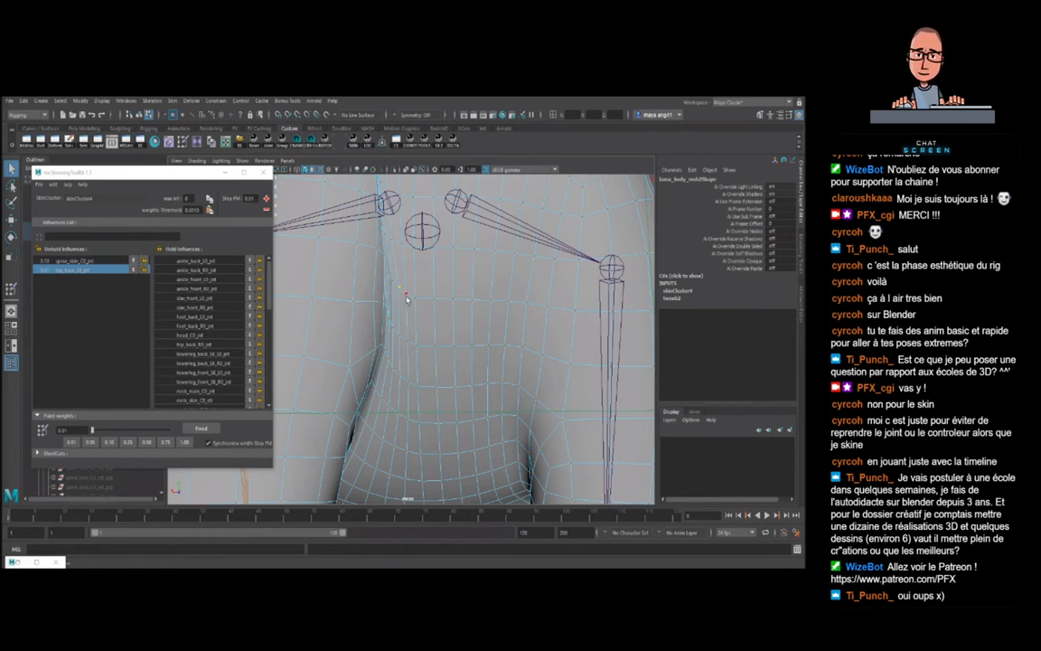
{"action": "left_click", "coordinate": [386, 267]}
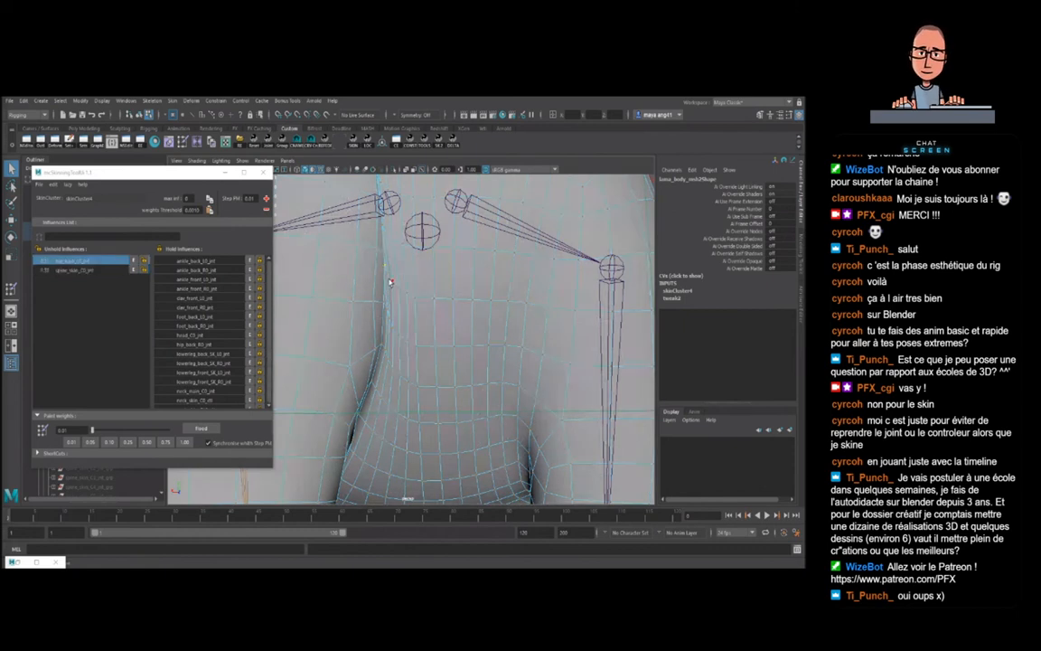
- Even out the hip_back_L0_jnt and spine_skin_C0_jnt weights on the vertices above and around the left hip bone's inner end
{"action": "scroll", "coordinate": [415, 346], "scroll_direction": "down", "scroll_amount": 5}
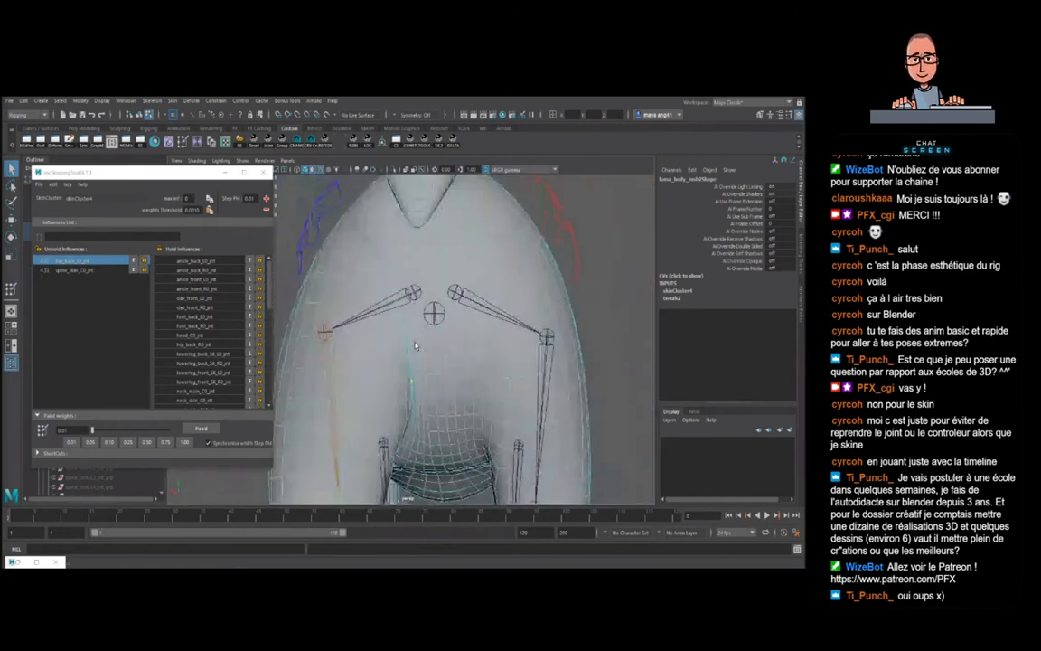
{"action": "scroll", "coordinate": [377, 310], "scroll_direction": "up", "scroll_amount": 2}
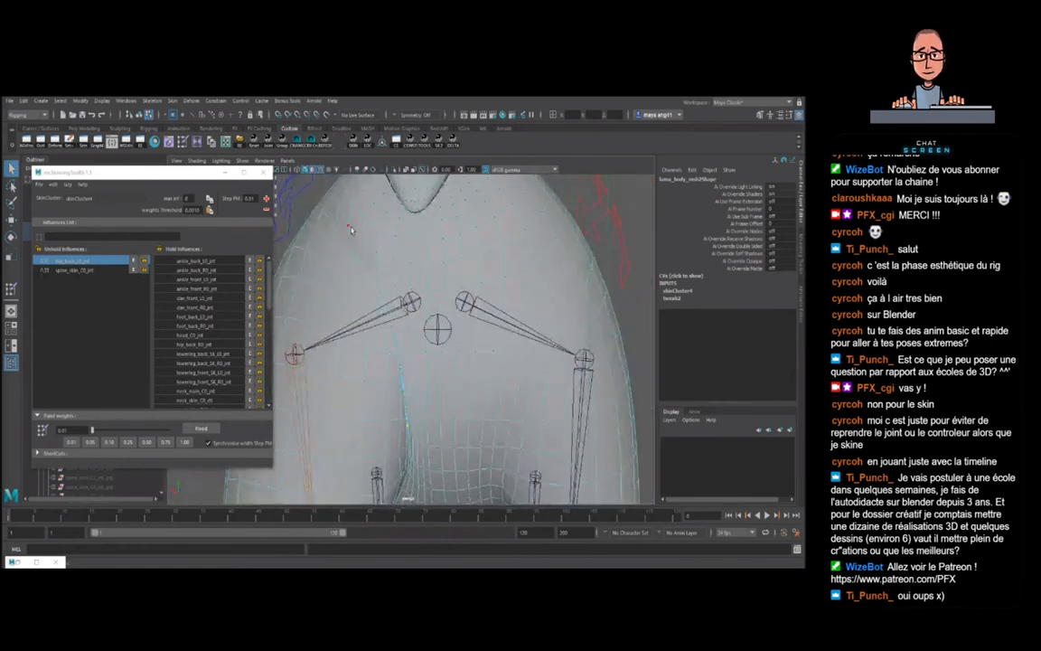
{"action": "left_click", "coordinate": [387, 265]}
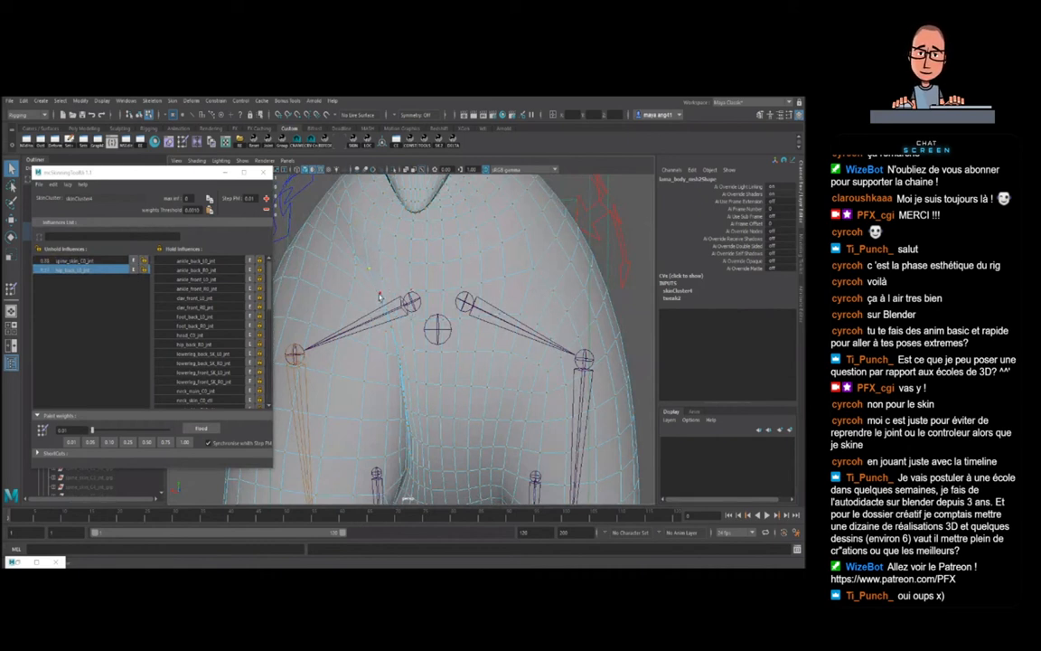
{"action": "left_click", "coordinate": [353, 281]}
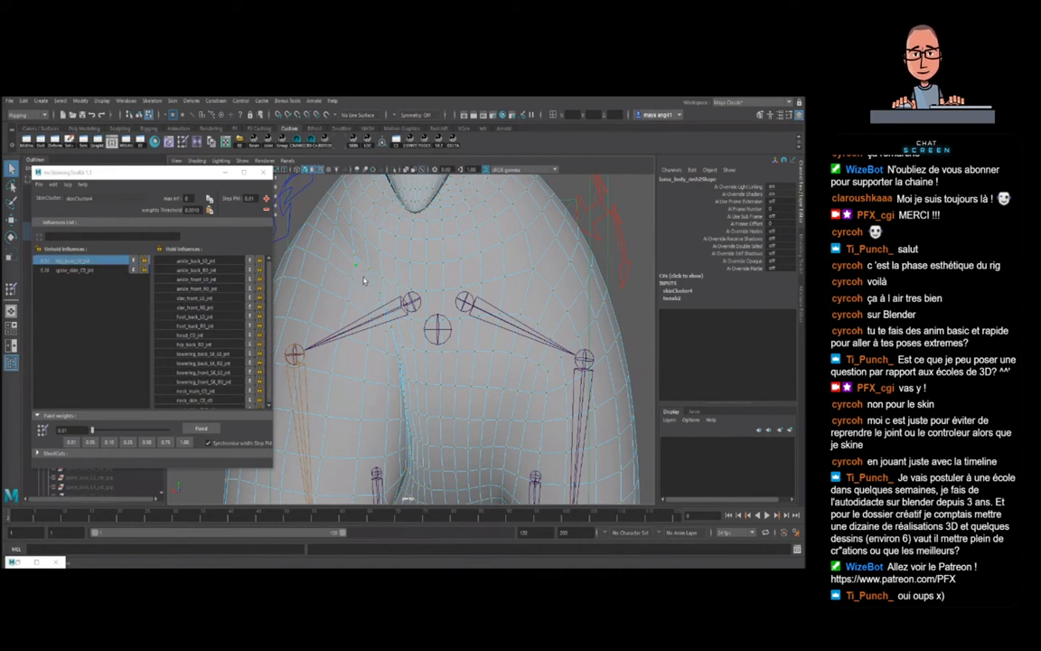
{"action": "left_click", "coordinate": [381, 303]}
{"action": "left_click", "coordinate": [347, 282]}
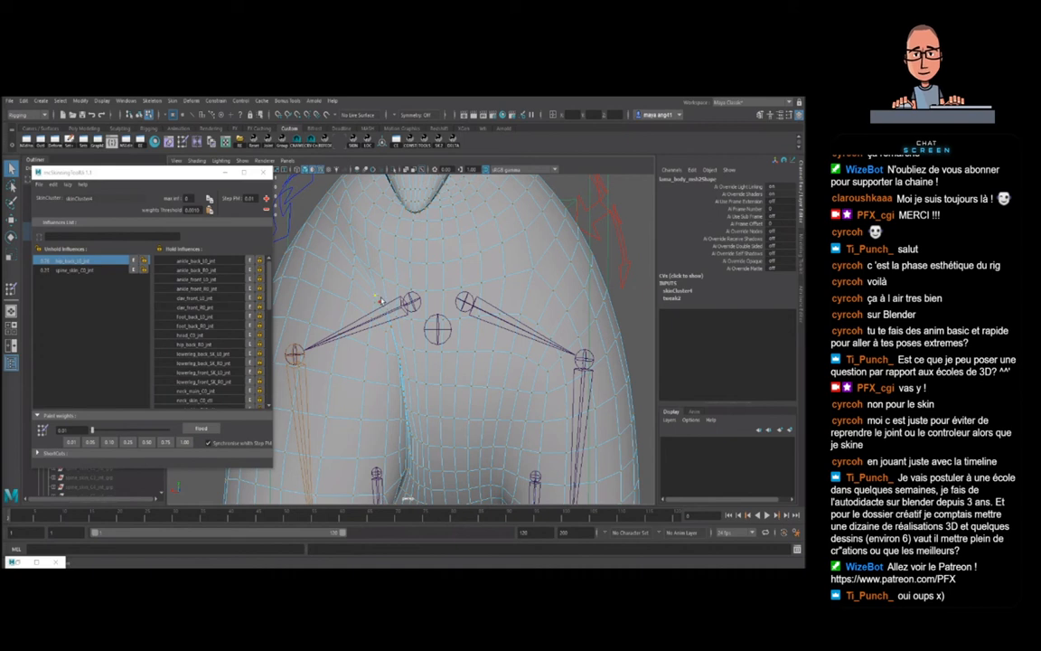
{"action": "left_click", "coordinate": [386, 311]}
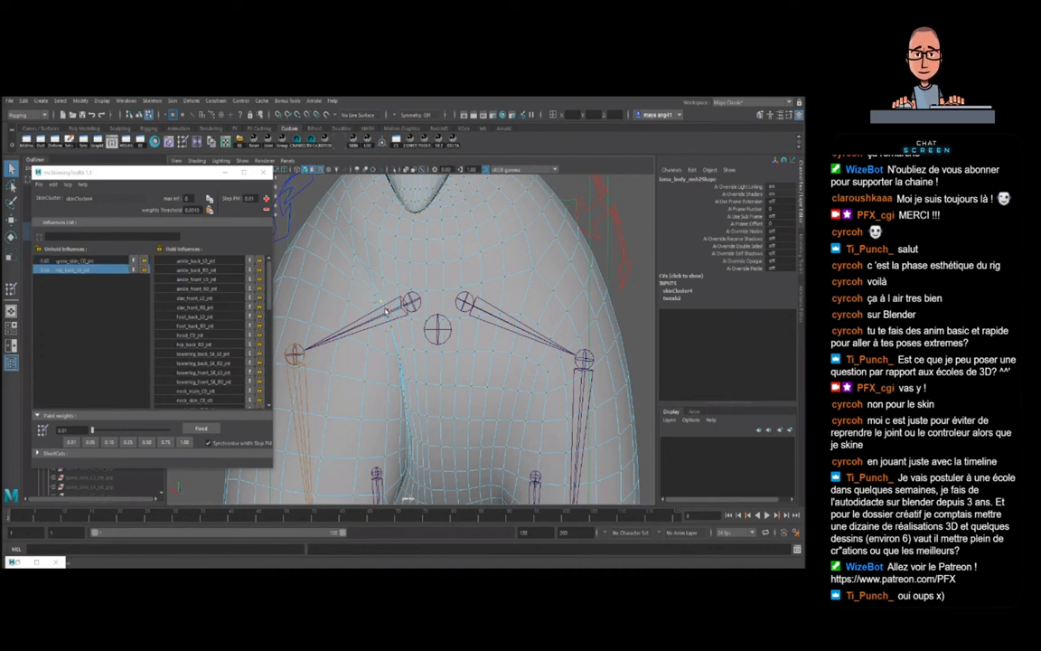
{"action": "left_click", "coordinate": [385, 329]}
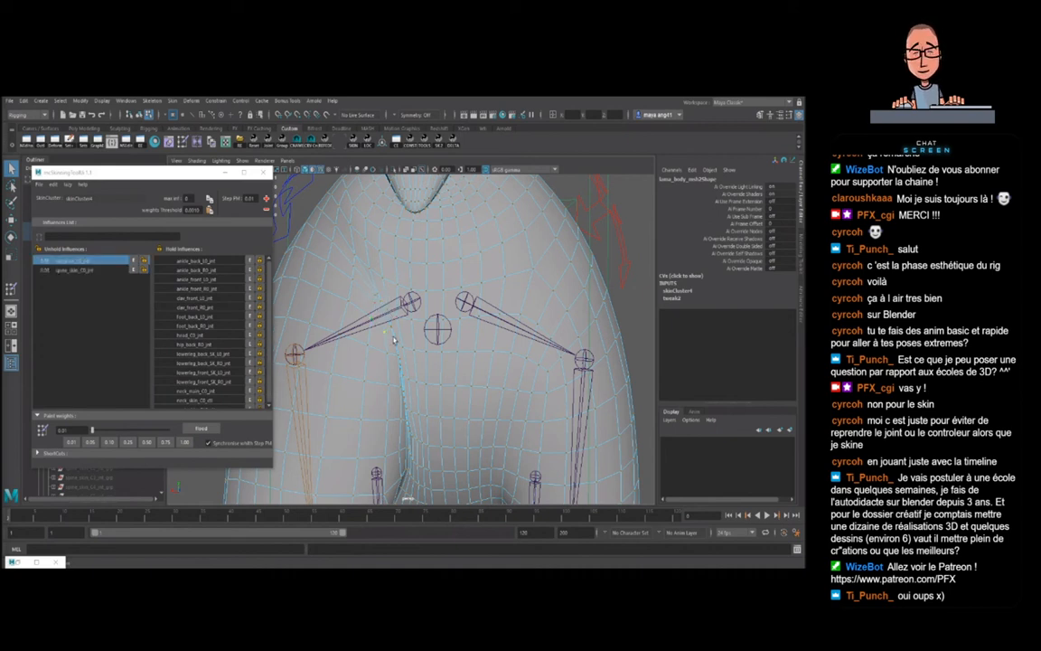
- Refine the hip and spine weights where the crease starts under the left hip bone, checking hidden vertices in wireframe
{"action": "scroll", "coordinate": [394, 340], "scroll_direction": "up", "scroll_amount": 4}
{"action": "left_click", "coordinate": [365, 313]}
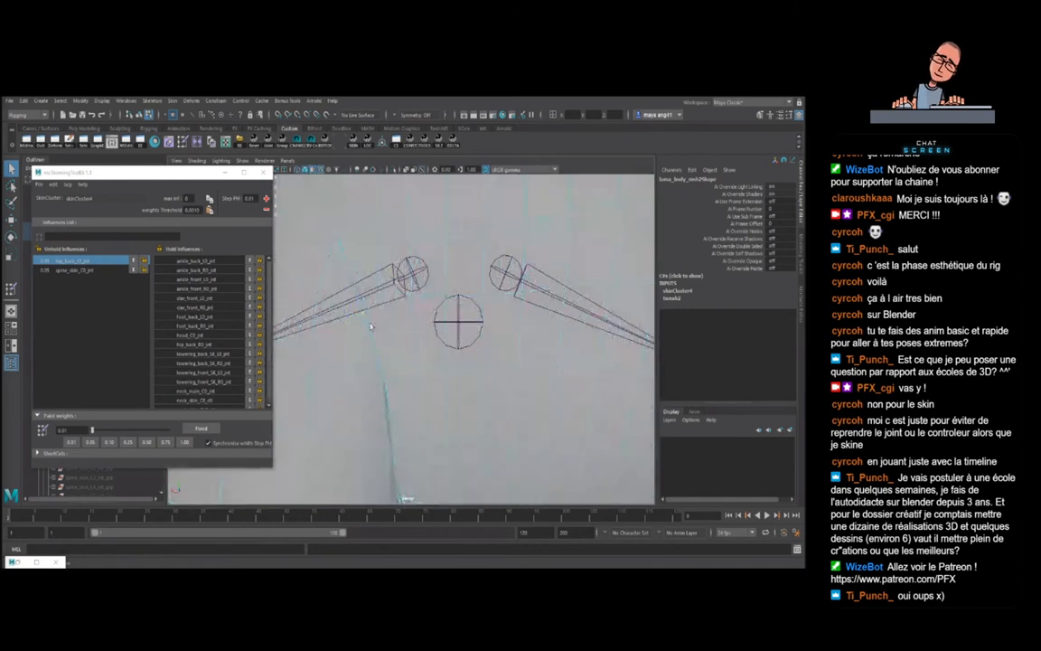
{"action": "key", "text": "4"}
{"action": "key", "text": "5"}
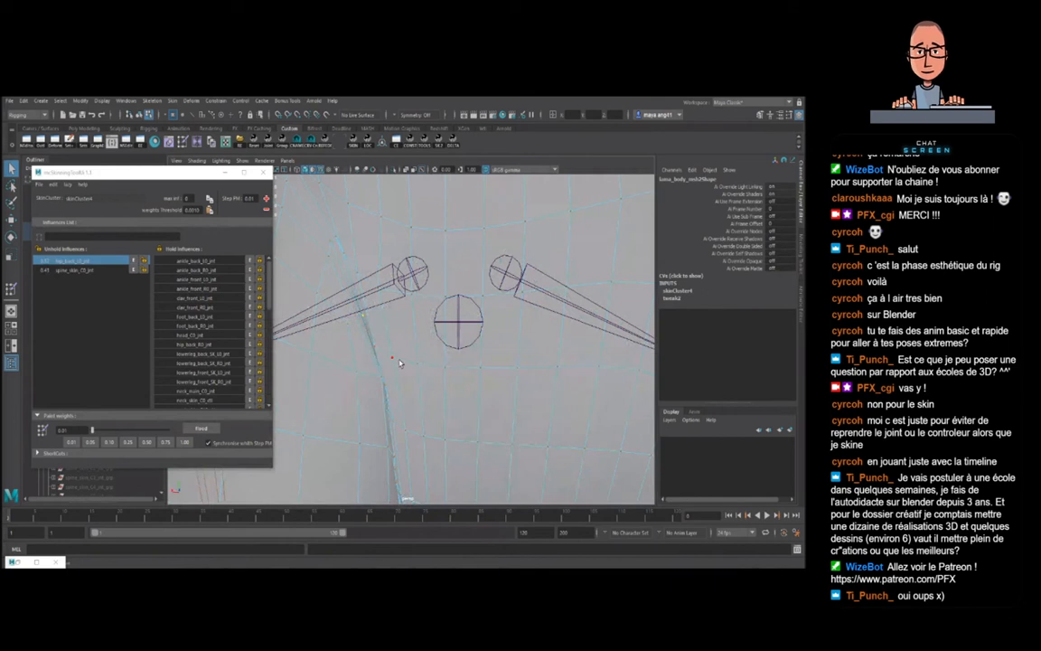
{"action": "left_click", "coordinate": [397, 359]}
{"action": "scroll", "coordinate": [409, 439], "scroll_direction": "down", "scroll_amount": 4}
{"action": "scroll", "coordinate": [431, 422], "scroll_direction": "up", "scroll_amount": 2}
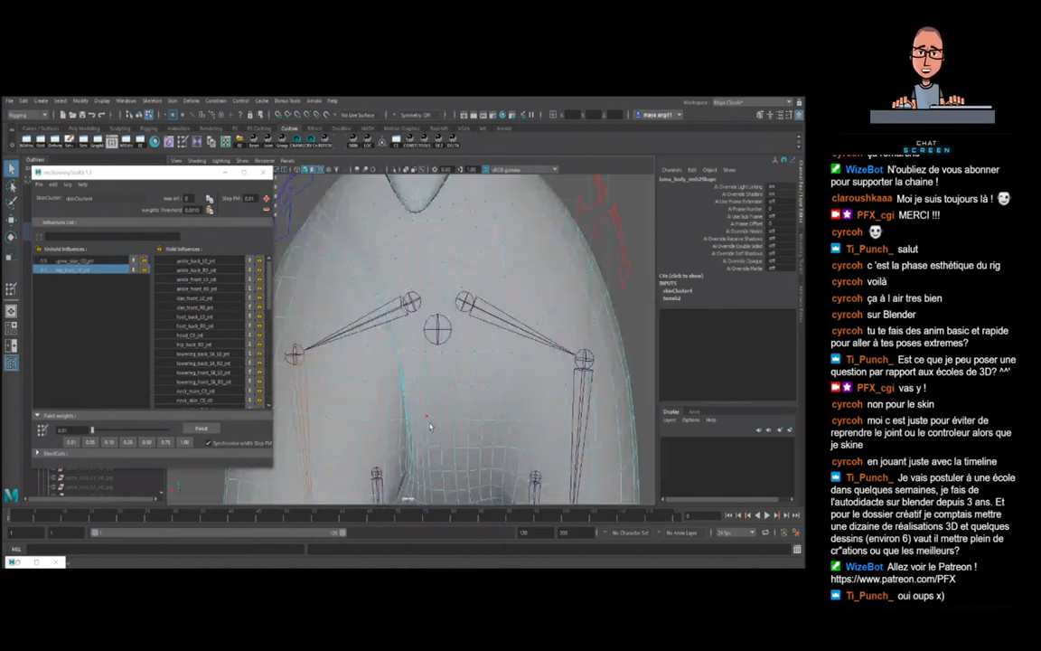
- Use wireframe display to reach the overlapping vertices inside the thigh fold and rebalance their hip_back_L0_jnt and spine_skin_C0_jnt weights
{"action": "scroll", "coordinate": [430, 425], "scroll_direction": "up", "scroll_amount": 3}
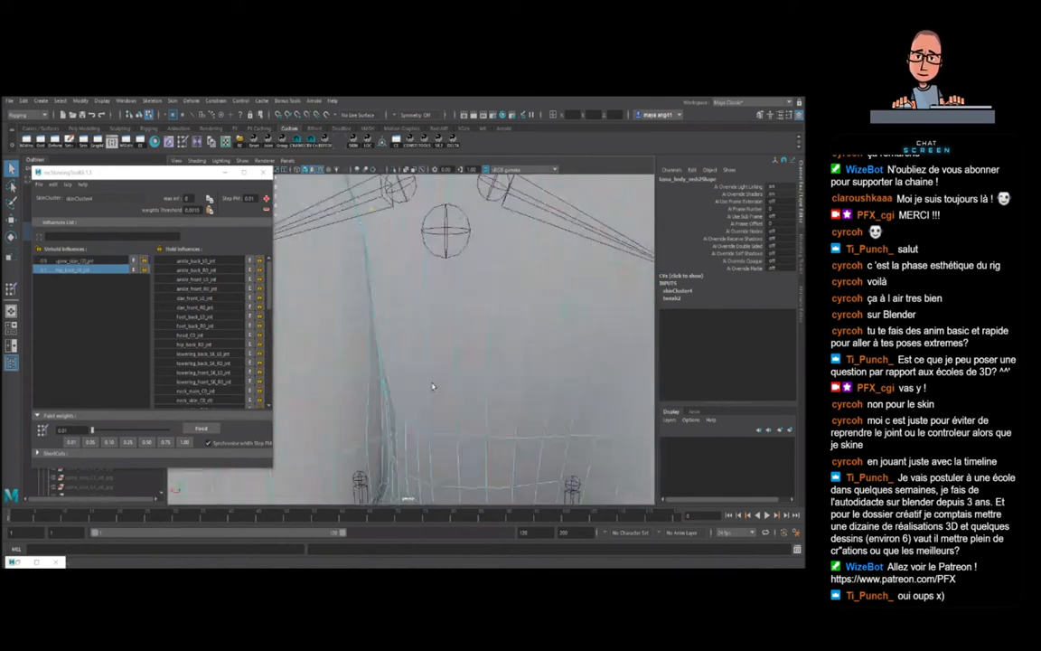
{"action": "key", "text": "4"}
{"action": "left_click", "coordinate": [380, 351]}
{"action": "key", "text": "5"}
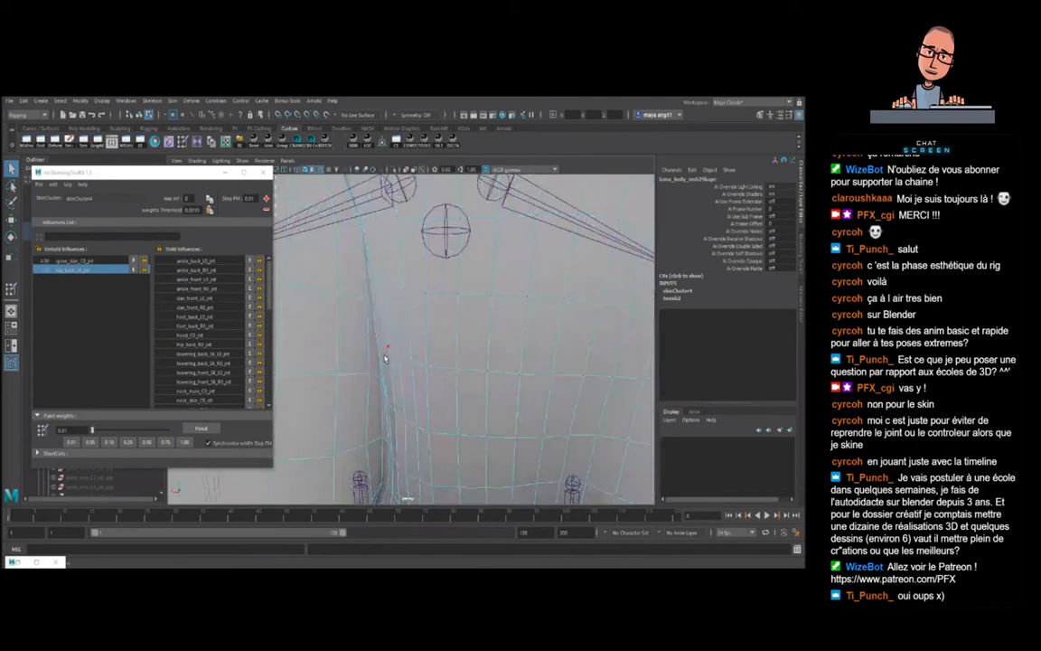
{"action": "scroll", "coordinate": [378, 346], "scroll_direction": "up", "scroll_amount": 3}
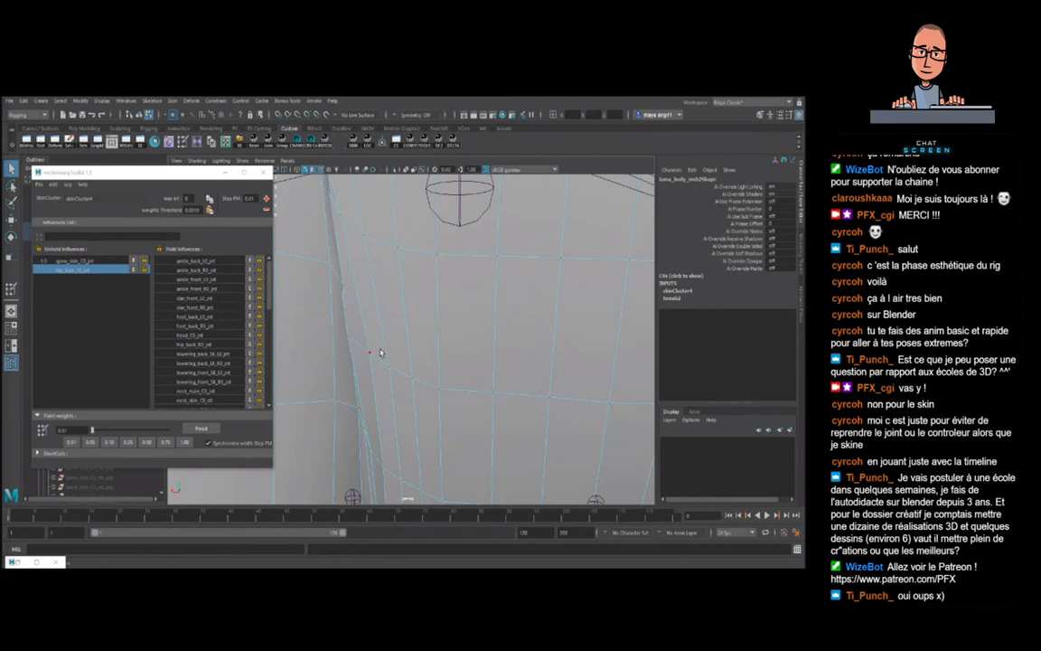
{"action": "key", "text": "4"}
{"action": "left_click", "coordinate": [386, 364]}
{"action": "key", "text": "5"}
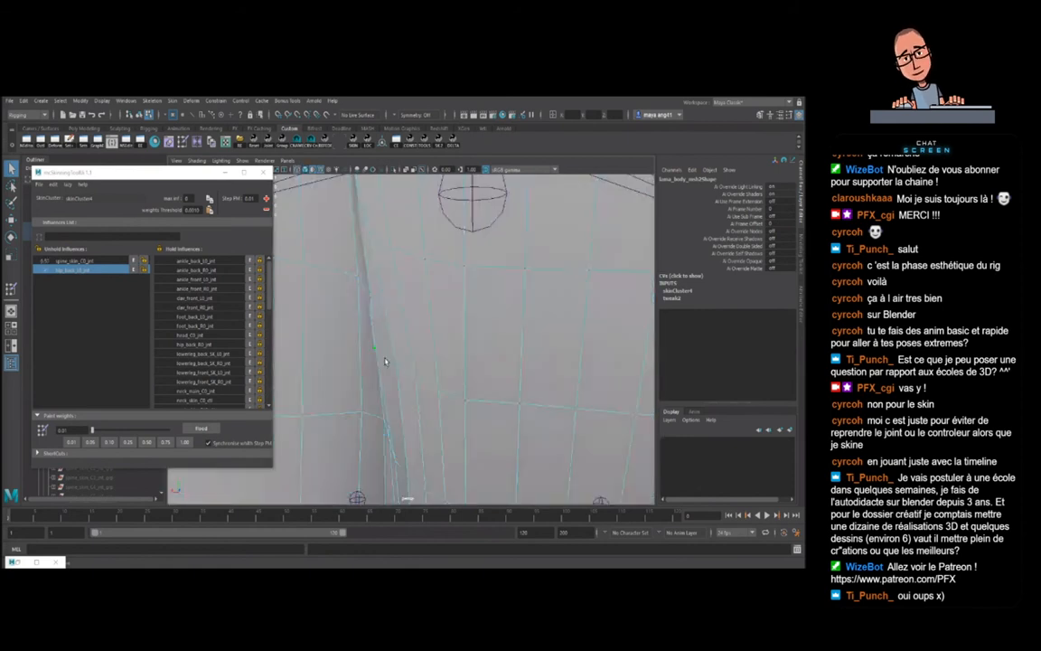
- Adjust the hip and spine weights on the neighbouring vertices along the thigh side of the fold
{"action": "left_click", "coordinate": [361, 294]}
{"action": "left_click", "coordinate": [362, 413]}
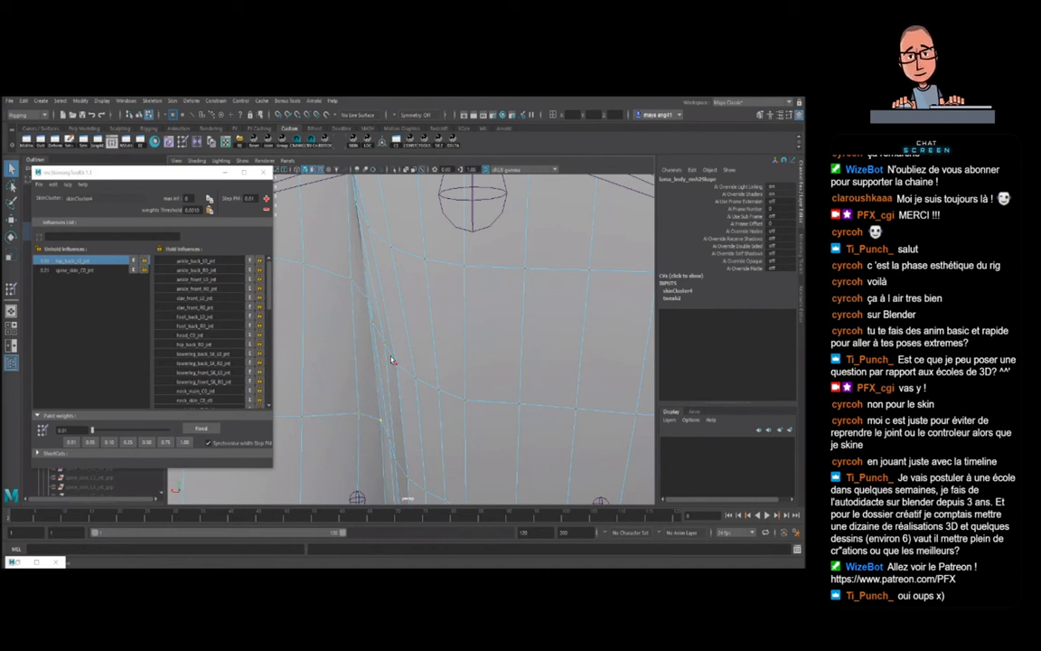
{"action": "scroll", "coordinate": [403, 404], "scroll_direction": "down", "scroll_amount": 2}
{"action": "left_click", "coordinate": [431, 304]}
- Rework the hip_back_L0_jnt and spine_skin_C0_jnt weights down the length of the fold to spread its compressed edge loops
{"action": "left_click_drag", "start_coordinate": [431, 309], "coordinate": [453, 388], "text": "alt"}
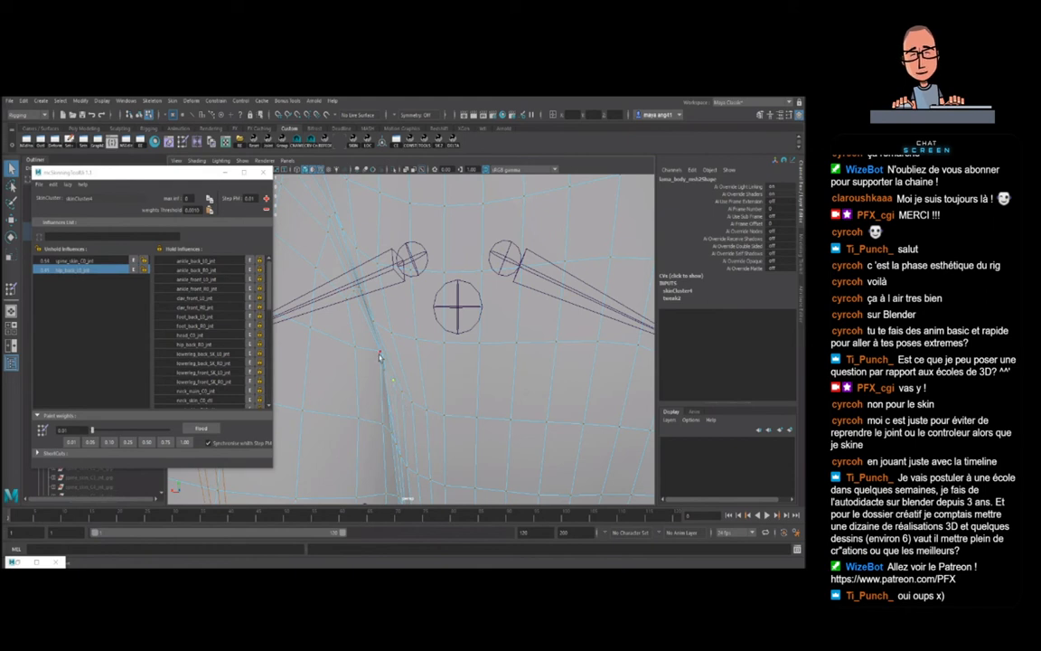
{"action": "left_click", "coordinate": [378, 354]}
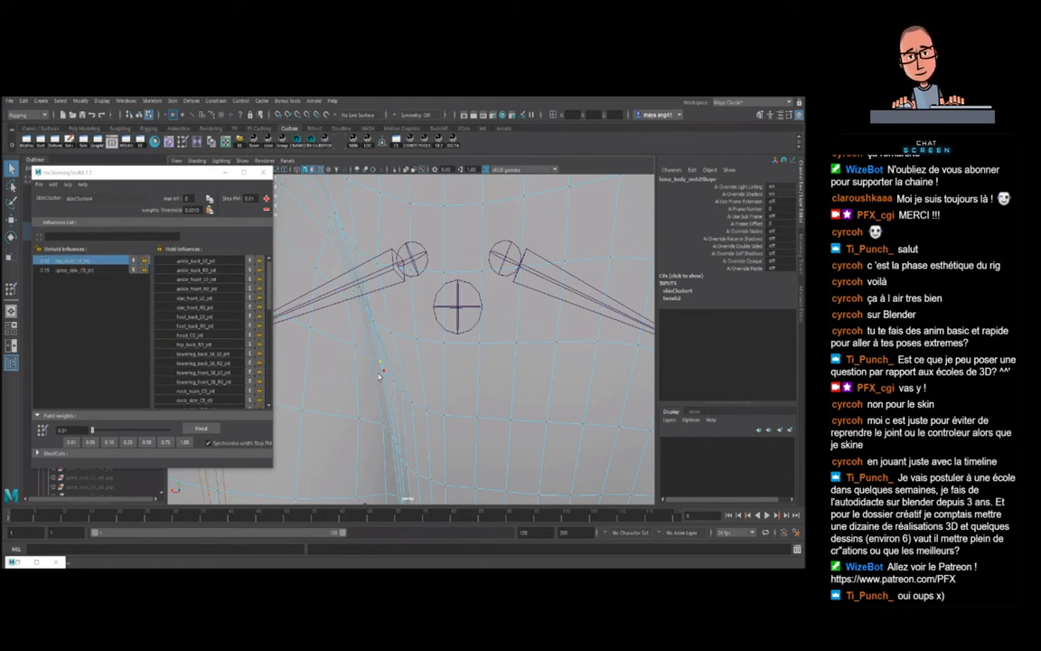
{"action": "left_click", "coordinate": [386, 441]}
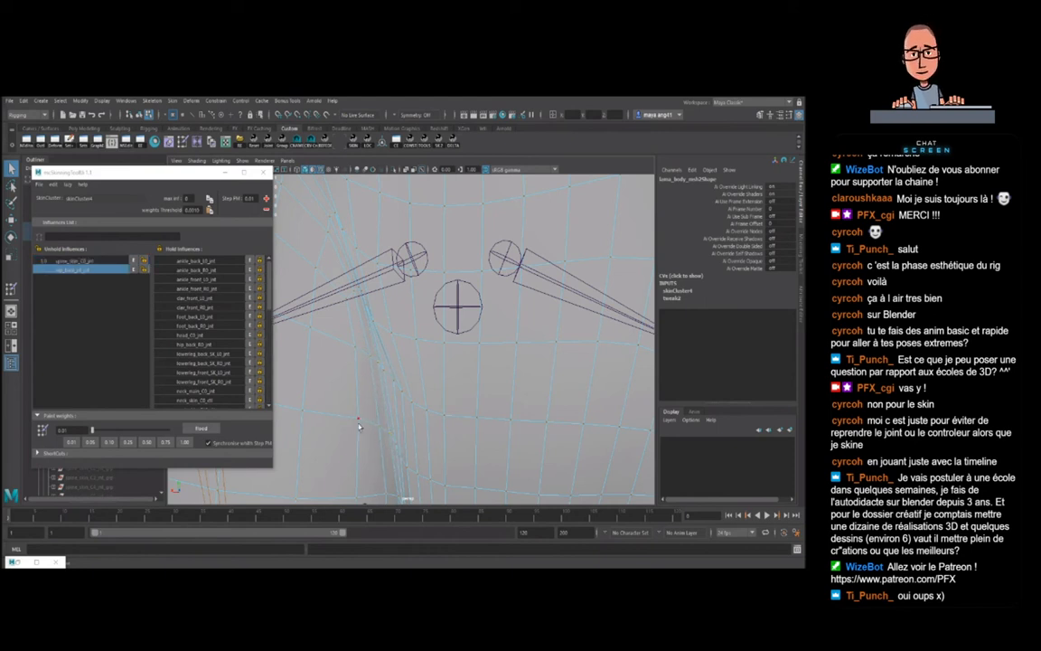
{"action": "left_click", "coordinate": [381, 378]}
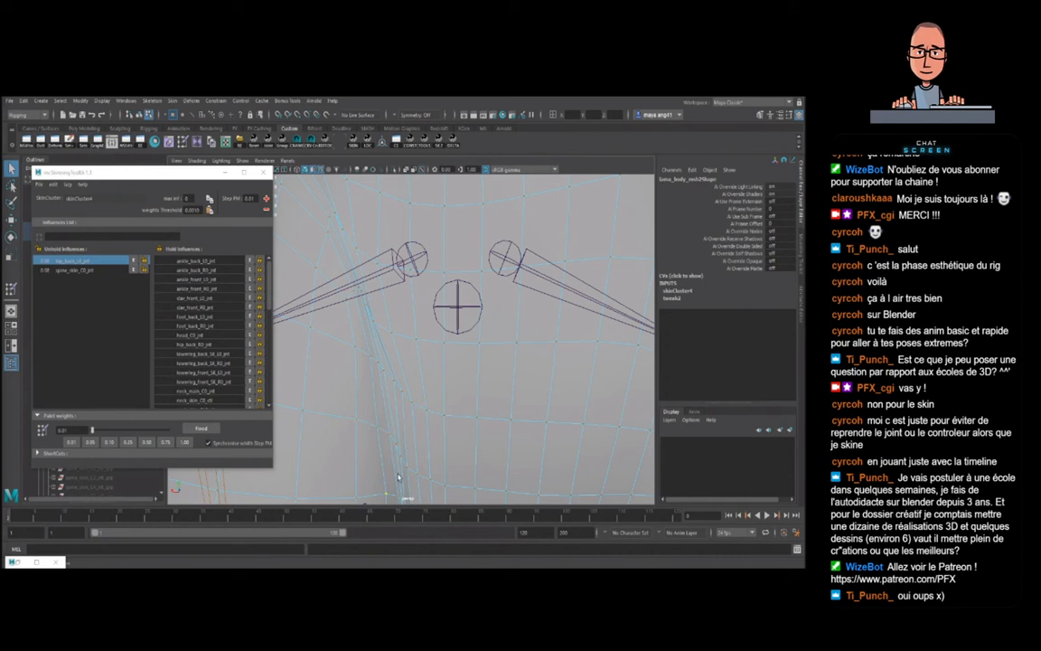
{"action": "left_click", "coordinate": [386, 340]}
{"action": "left_click", "coordinate": [418, 342]}
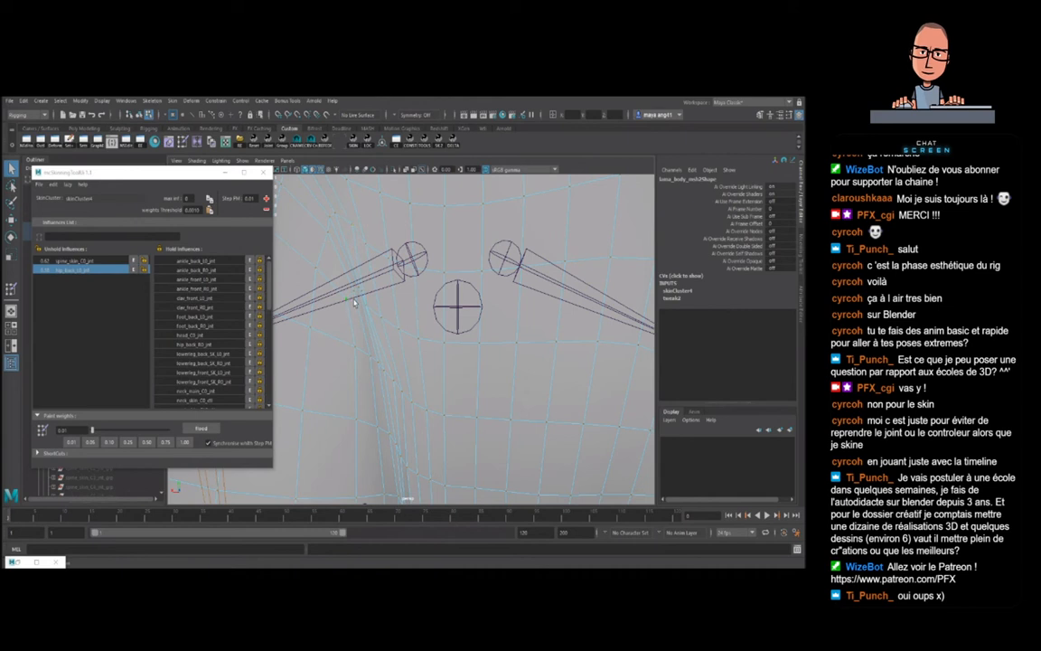
- Blend the hip and spine weights on the vertices crossing the left hip bone, where the fold fades into the rump
{"action": "left_click", "coordinate": [320, 271]}
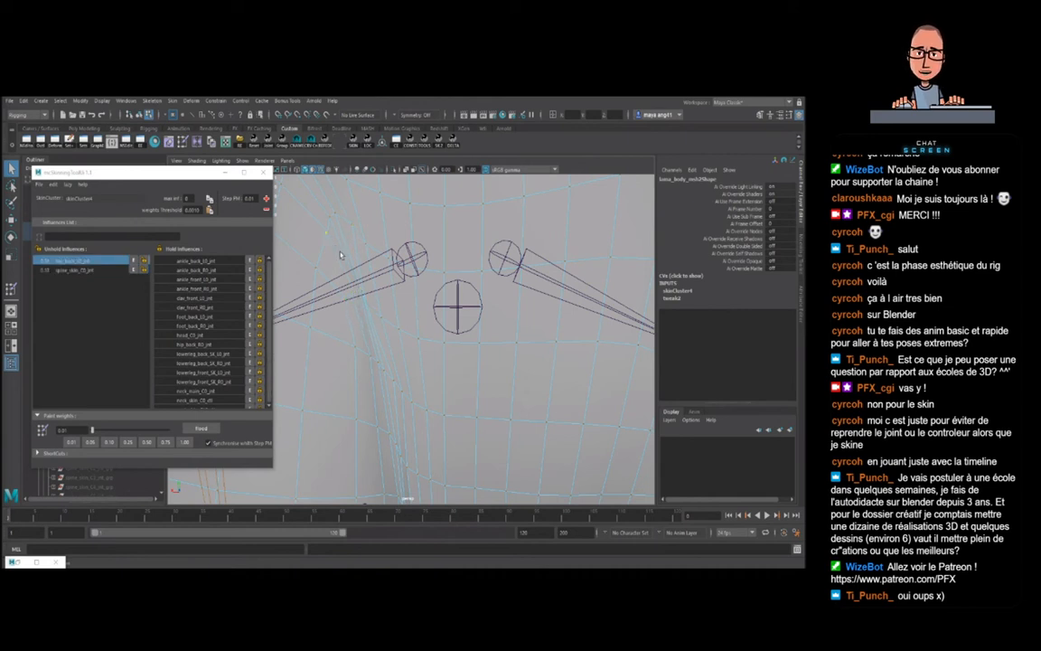
{"action": "left_click", "coordinate": [353, 228]}
{"action": "left_click", "coordinate": [356, 291]}
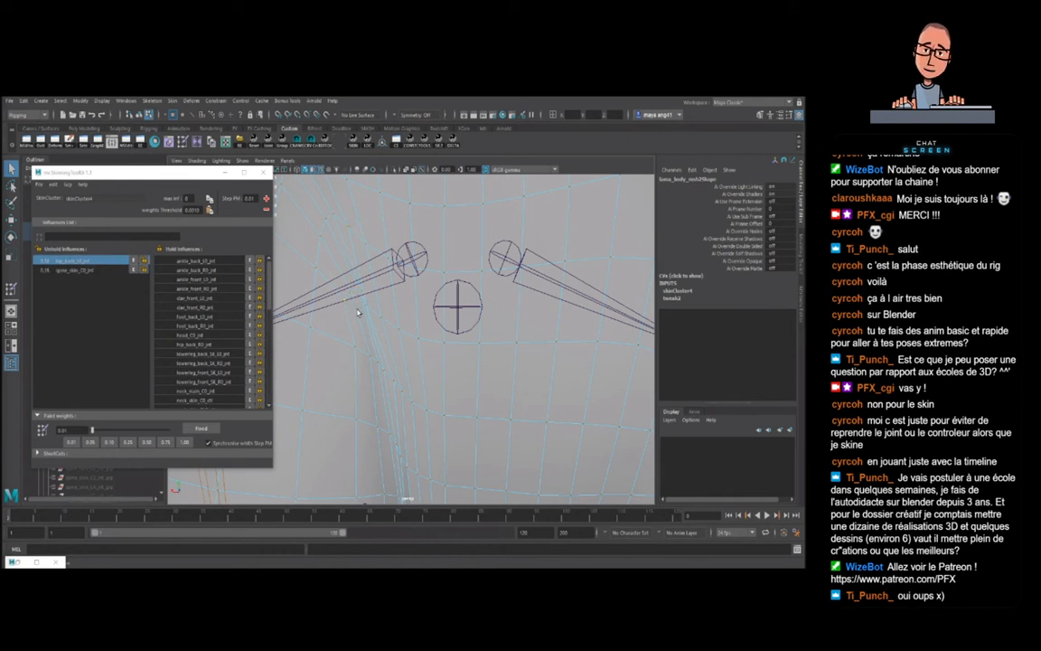
{"action": "left_click", "coordinate": [370, 312]}
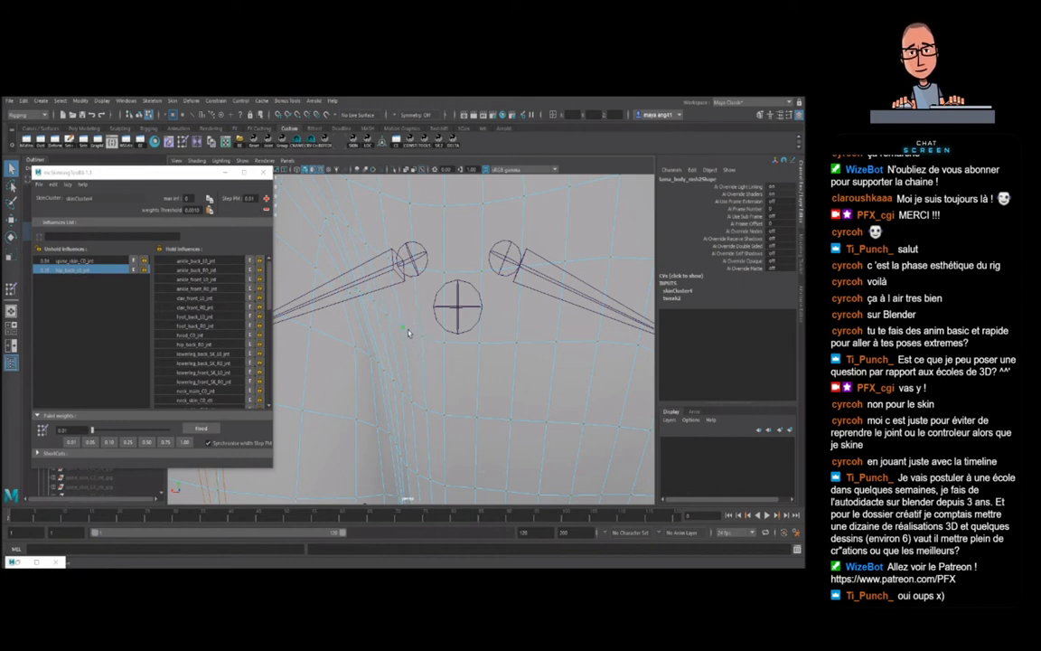
- Touch up the hip_back_L0_jnt and spine_skin_C0_jnt weights on vertices down the inner side of the thigh fold
{"action": "left_click", "coordinate": [327, 268]}
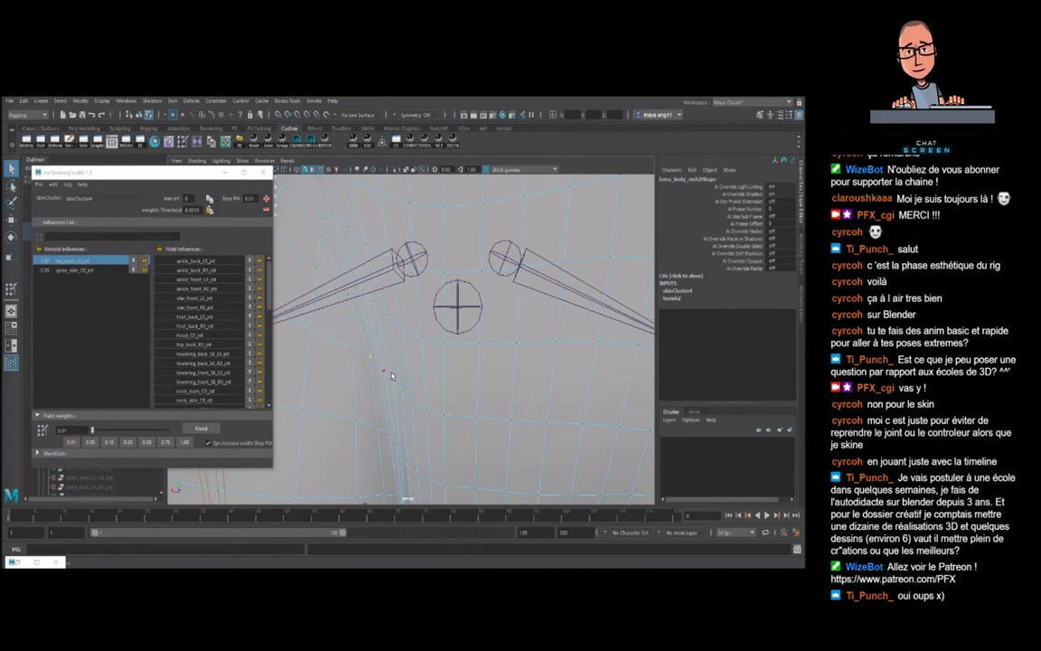
{"action": "scroll", "coordinate": [395, 392], "scroll_direction": "down", "scroll_amount": 2}
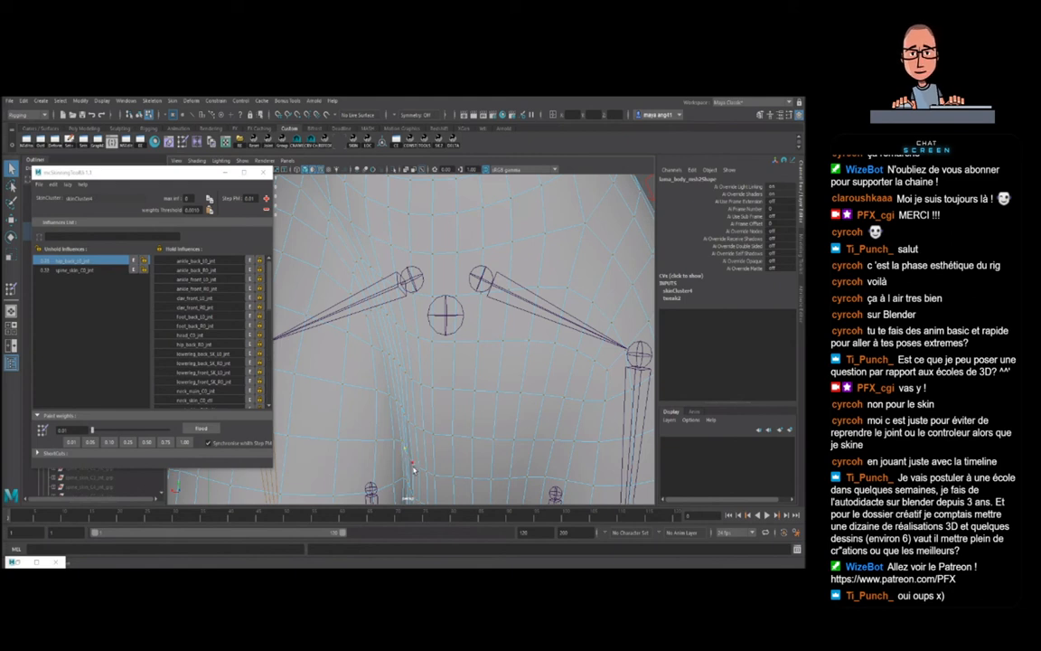
{"action": "scroll", "coordinate": [419, 336], "scroll_direction": "down", "scroll_amount": 7}
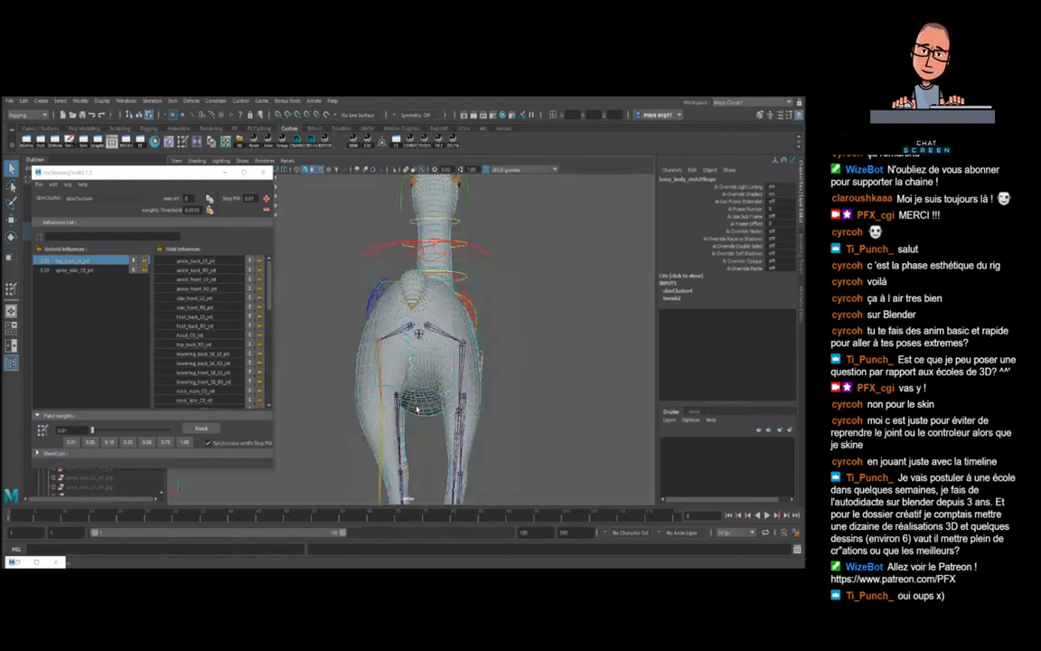
- Return to object selection and reset the left back hip FK control's Rotate X to 0
{"action": "scroll", "coordinate": [415, 340], "scroll_direction": "up", "scroll_amount": 3}
{"action": "key", "text": "F8"}
{"action": "scroll", "coordinate": [400, 356], "scroll_direction": "down", "scroll_amount": 3}
{"action": "left_click_drag", "start_coordinate": [400, 356], "coordinate": [405, 253], "text": "alt"}
{"action": "left_click", "coordinate": [425, 300]}
{"action": "left_click", "coordinate": [779, 210]}
{"action": "type", "text": "0"}
{"action": "key", "text": "Return"}
- Rotate the left back hip FK control to test the thigh deformation from several angles, undoing the test rotations
{"action": "scroll", "coordinate": [461, 330], "scroll_direction": "up", "scroll_amount": 4}
{"action": "key", "text": "e"}
{"action": "scroll", "coordinate": [395, 325], "scroll_direction": "down", "scroll_amount": 5}
{"action": "key", "text": "ctrl+z"}
{"action": "mouse_move", "coordinate": [418, 348]}
{"action": "left_mouse_down"}
{"action": "mouse_move", "coordinate": [441, 334]}
{"action": "mouse_move", "coordinate": [418, 366]}
{"action": "mouse_move", "coordinate": [488, 361]}
{"action": "mouse_move", "coordinate": [461, 363]}
{"action": "mouse_move", "coordinate": [470, 364]}
{"action": "mouse_move", "coordinate": [481, 330]}
{"action": "mouse_move", "coordinate": [425, 322]}
{"action": "mouse_move", "coordinate": [429, 330]}
{"action": "left_mouse_up"}
{"action": "key", "text": "ctrl+z"}
{"action": "scroll", "coordinate": [474, 362], "scroll_direction": "down", "scroll_amount": 3}
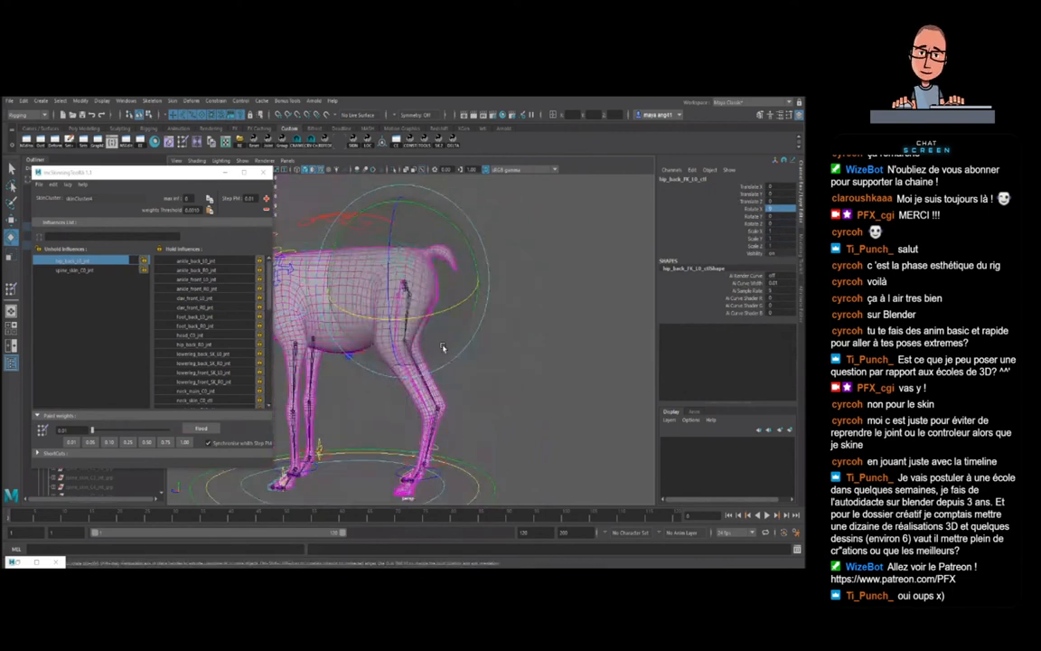
{"action": "left_click_drag", "start_coordinate": [443, 394], "coordinate": [373, 266], "text": "alt"}
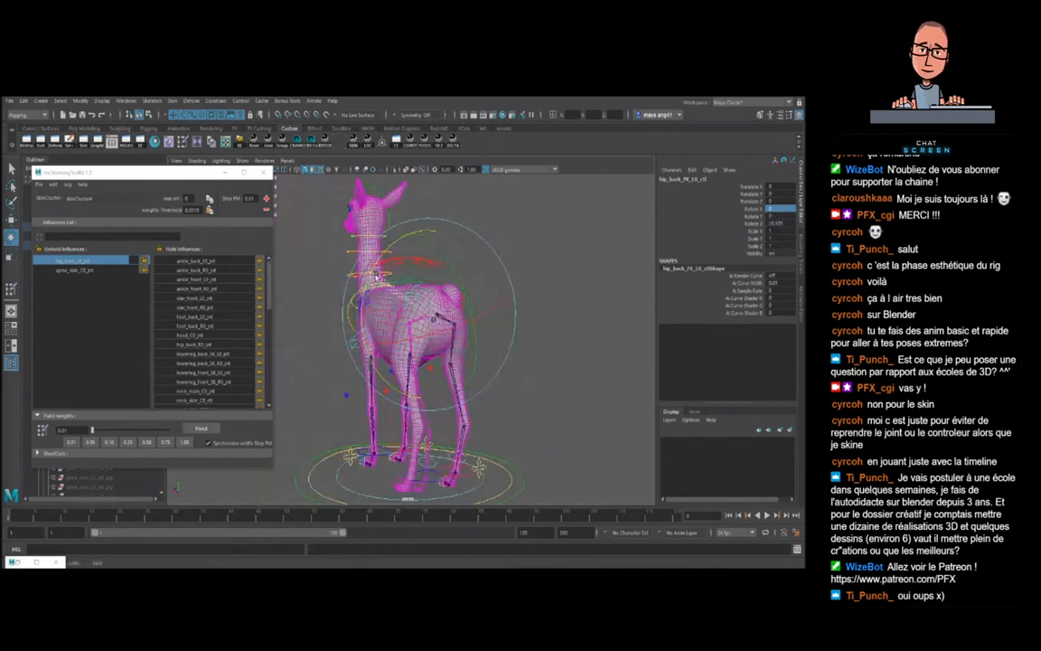
{"action": "scroll", "coordinate": [410, 314], "scroll_direction": "up", "scroll_amount": 3}
{"action": "left_click_drag", "start_coordinate": [409, 314], "coordinate": [536, 363]}
{"action": "right_click_drag", "start_coordinate": [536, 363], "coordinate": [461, 441], "text": "alt"}
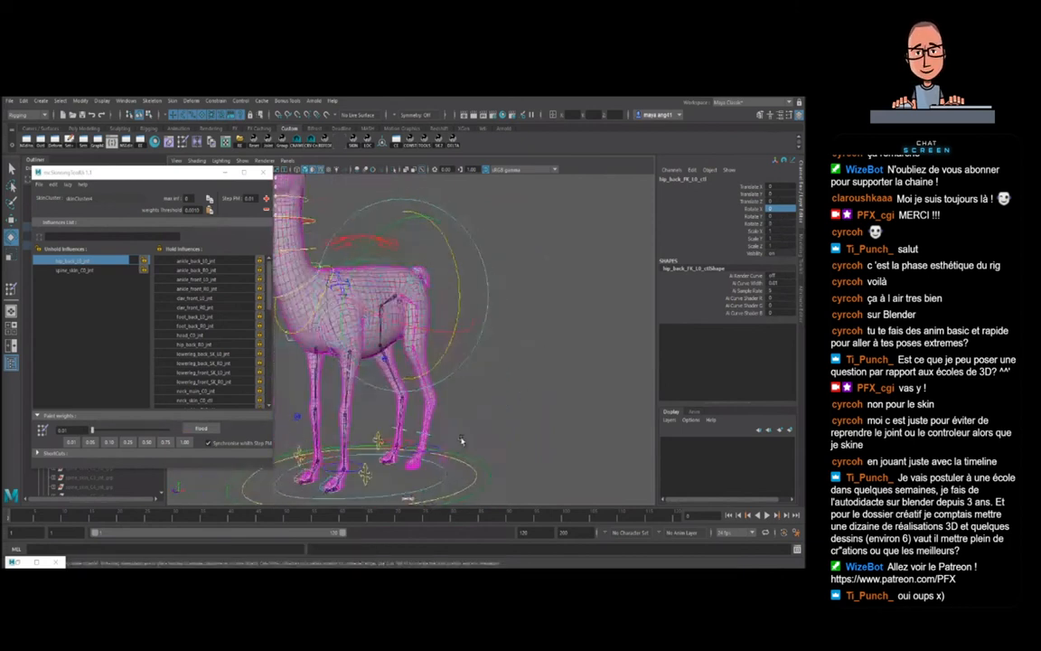
- Test-move the left back leg IK control, undo it, and deselect to inspect the hindquarters from behind and the side
{"action": "key", "text": "w"}
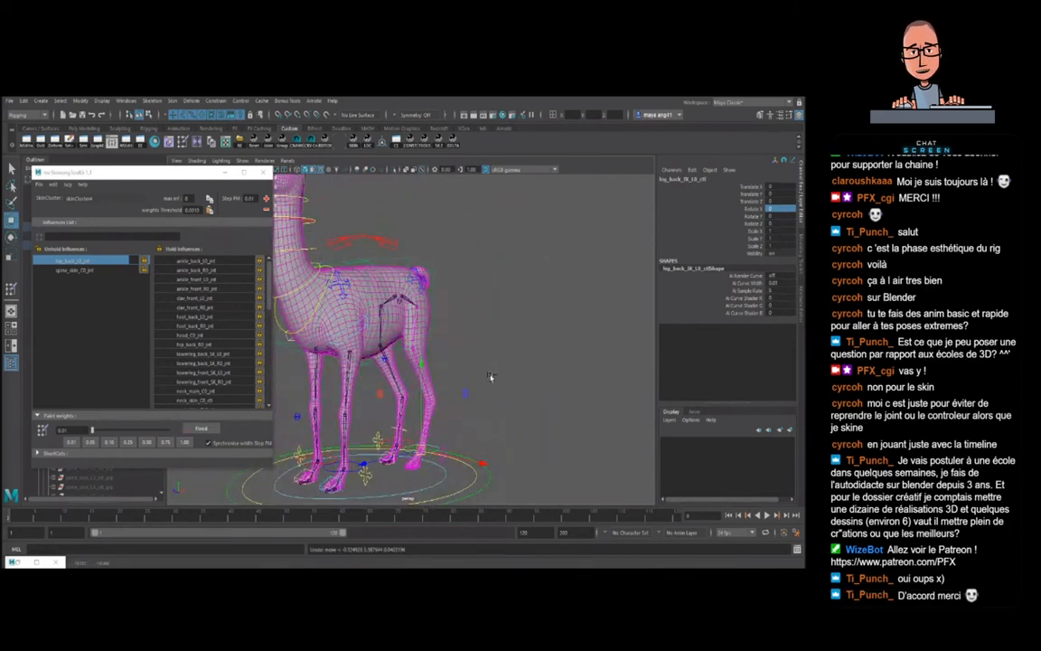
{"action": "left_click", "coordinate": [516, 360]}
{"action": "left_click_drag", "start_coordinate": [516, 360], "coordinate": [416, 368], "text": "alt"}
{"action": "right_click_drag", "start_coordinate": [416, 369], "coordinate": [470, 375], "text": "alt"}
{"action": "left_click_drag", "start_coordinate": [470, 375], "coordinate": [310, 363], "text": "alt"}
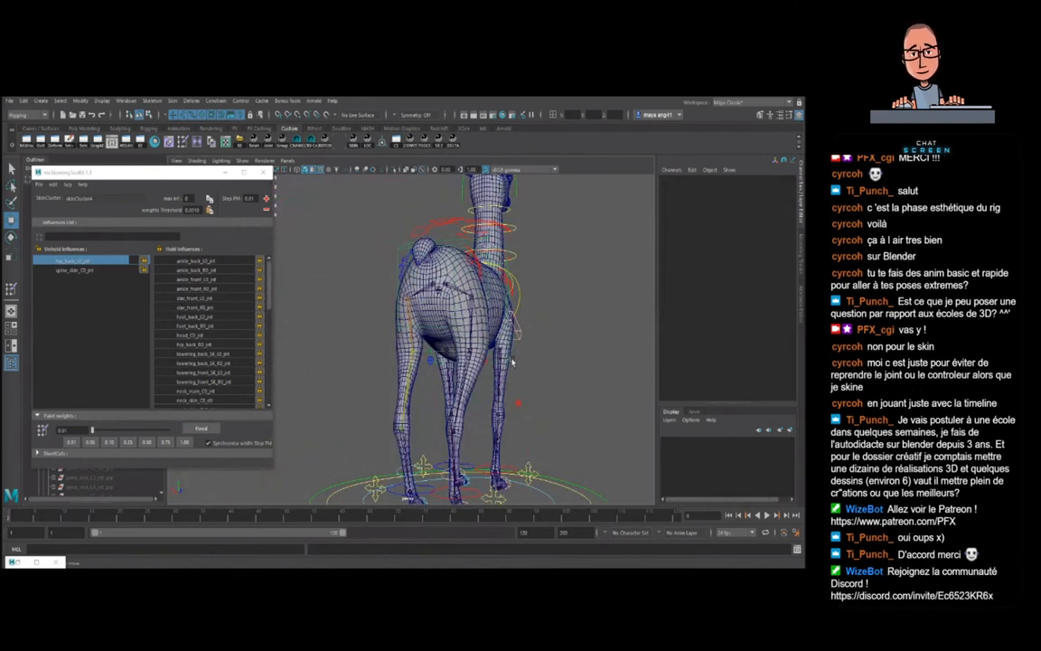
{"action": "left_click_drag", "start_coordinate": [431, 360], "coordinate": [397, 325], "text": "alt"}
{"action": "scroll", "coordinate": [398, 307], "scroll_direction": "up", "scroll_amount": 3}
- Pose the left back hip FK control again to check the upper thigh, and undo each test pose
{"action": "left_click", "coordinate": [415, 276]}
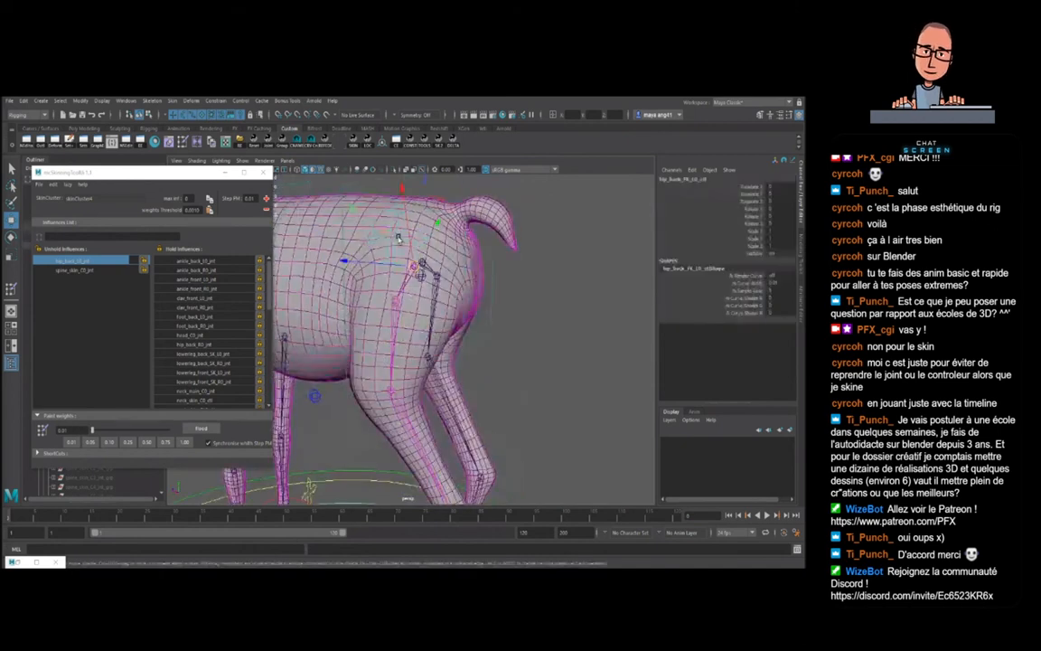
{"action": "left_click_drag", "start_coordinate": [416, 275], "coordinate": [450, 341], "text": "alt"}
{"action": "left_click_drag", "start_coordinate": [454, 326], "coordinate": [390, 292]}
{"action": "left_click_drag", "start_coordinate": [364, 249], "coordinate": [402, 235]}
{"action": "key", "text": "ctrl+z"}
{"action": "key", "text": "ctrl+z"}
{"action": "left_click_drag", "start_coordinate": [443, 322], "coordinate": [427, 339]}
{"action": "key", "text": "ctrl+z"}
{"action": "scroll", "coordinate": [467, 336], "scroll_direction": "down", "scroll_amount": 4}
{"action": "key", "text": "q"}
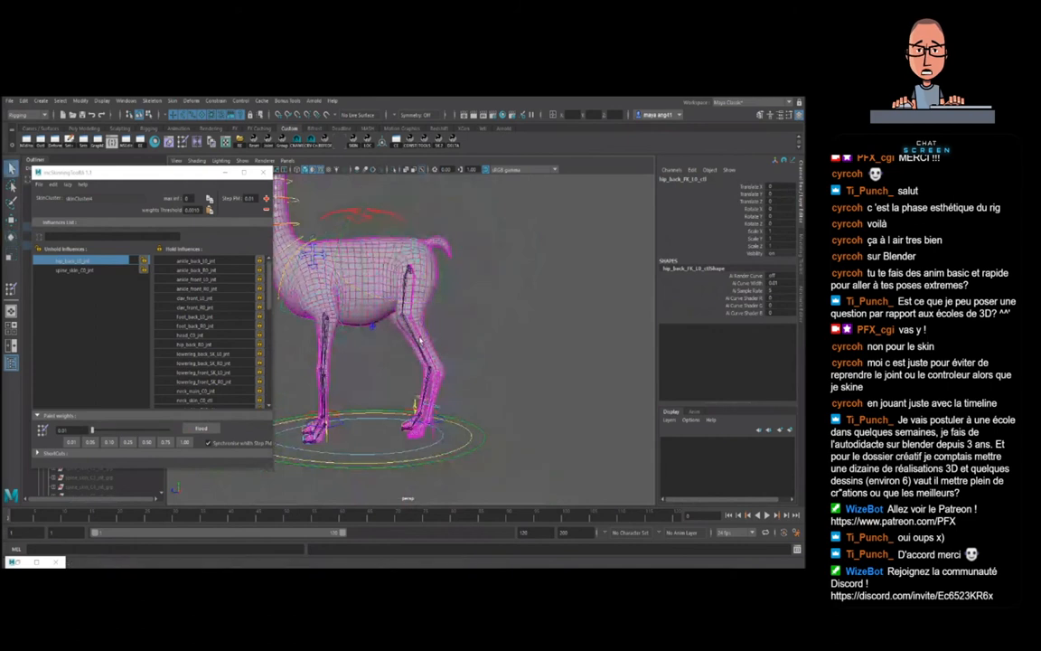
- Select the body mesh's vertices on the lower left back leg and grow the selection upwards
{"action": "left_click", "coordinate": [377, 293]}
{"action": "key", "text": "F9"}
{"action": "left_click_drag", "start_coordinate": [423, 386], "coordinate": [423, 454], "text": "alt"}
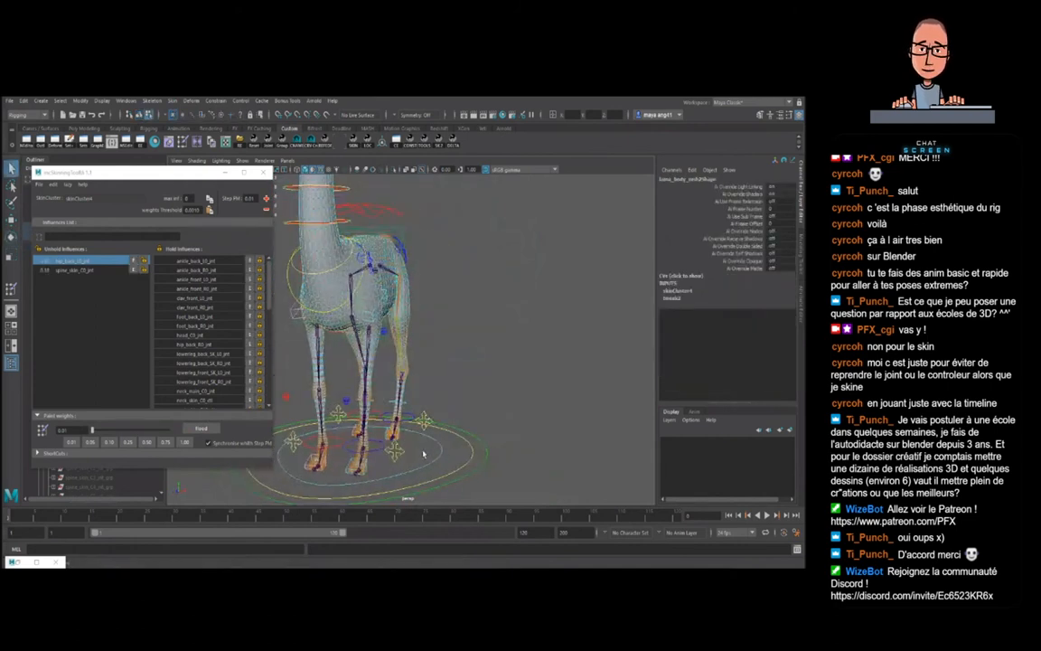
{"action": "left_click_drag", "start_coordinate": [383, 399], "coordinate": [526, 330]}
{"action": "scroll", "coordinate": [457, 400], "scroll_direction": "up", "scroll_amount": 5}
{"action": "scroll", "coordinate": [476, 368], "scroll_direction": "down", "scroll_amount": 5}
{"action": "middle_click_drag", "start_coordinate": [526, 329], "coordinate": [535, 368], "text": "alt"}
{"action": "scroll", "coordinate": [535, 369], "scroll_direction": "up", "scroll_amount": 4}
{"action": "left_click_drag", "start_coordinate": [535, 369], "coordinate": [583, 337], "text": "alt"}
{"action": "key", "text": "shift+period"}
{"action": "key", "text": "shift+period"}
{"action": "key", "text": "shift+period"}
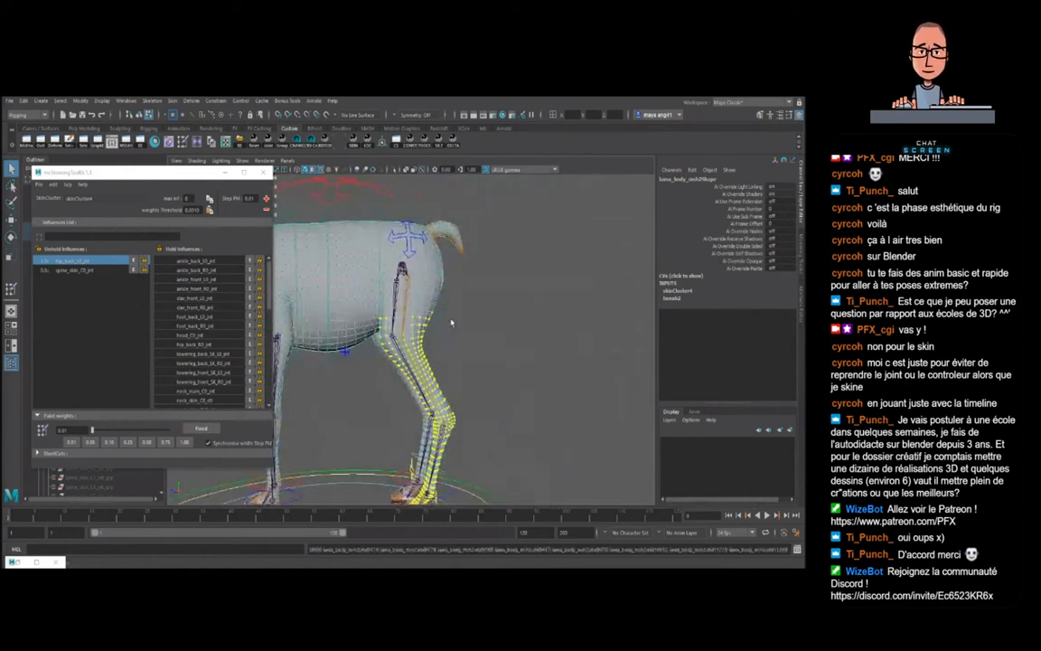
- Grow the vertex selection over the left thigh to just below the hip joint, checking its border all around
{"action": "scroll", "coordinate": [436, 329], "scroll_direction": "up", "scroll_amount": 3}
{"action": "mouse_move", "coordinate": [437, 329]}
{"action": "left_mouse_down", "text": "alt"}
{"action": "mouse_move", "coordinate": [389, 344]}
{"action": "mouse_move", "coordinate": [432, 343]}
{"action": "left_mouse_up", "text": "alt"}
{"action": "left_click_drag", "start_coordinate": [502, 331], "coordinate": [451, 331], "text": "alt"}
{"action": "left_click_drag", "start_coordinate": [398, 309], "coordinate": [438, 304], "text": "alt"}
{"action": "left_click_drag", "start_coordinate": [505, 322], "coordinate": [451, 312], "text": "alt"}
{"action": "left_click_drag", "start_coordinate": [513, 337], "coordinate": [401, 303], "text": "alt"}
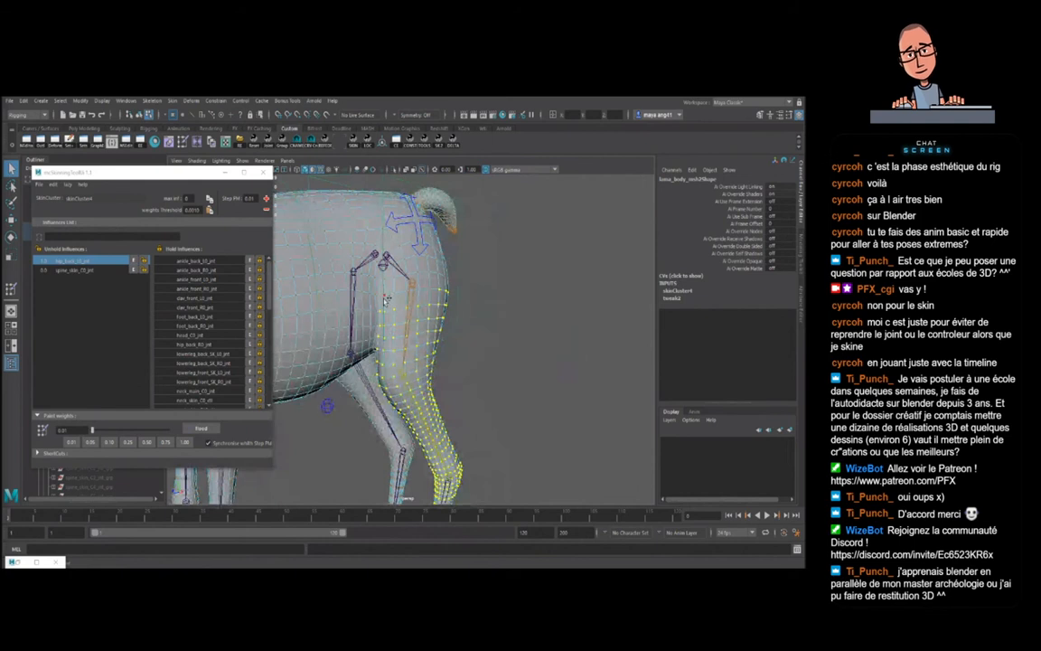
{"action": "left_click_drag", "start_coordinate": [445, 306], "coordinate": [410, 331], "text": "alt"}
- Hold spine_skin_C0_jnt, release upperleg_back_SK_L0_jnt and give it a weight of 1.00 on the selected leg vertices
{"action": "left_click", "coordinate": [145, 270]}
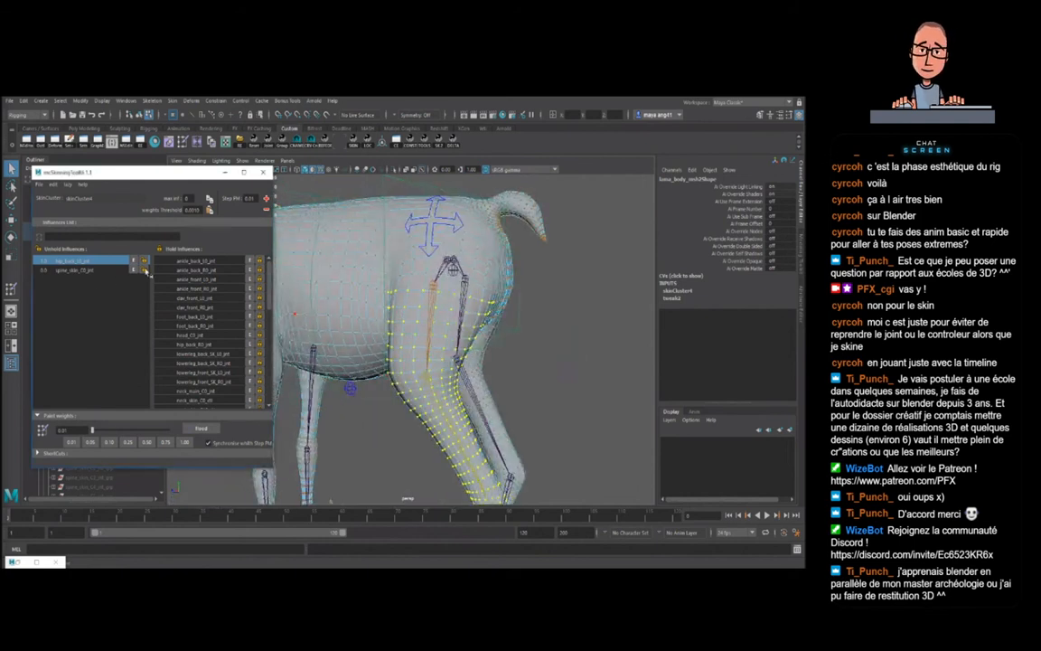
{"action": "scroll", "coordinate": [218, 331], "scroll_direction": "down", "scroll_amount": 2}
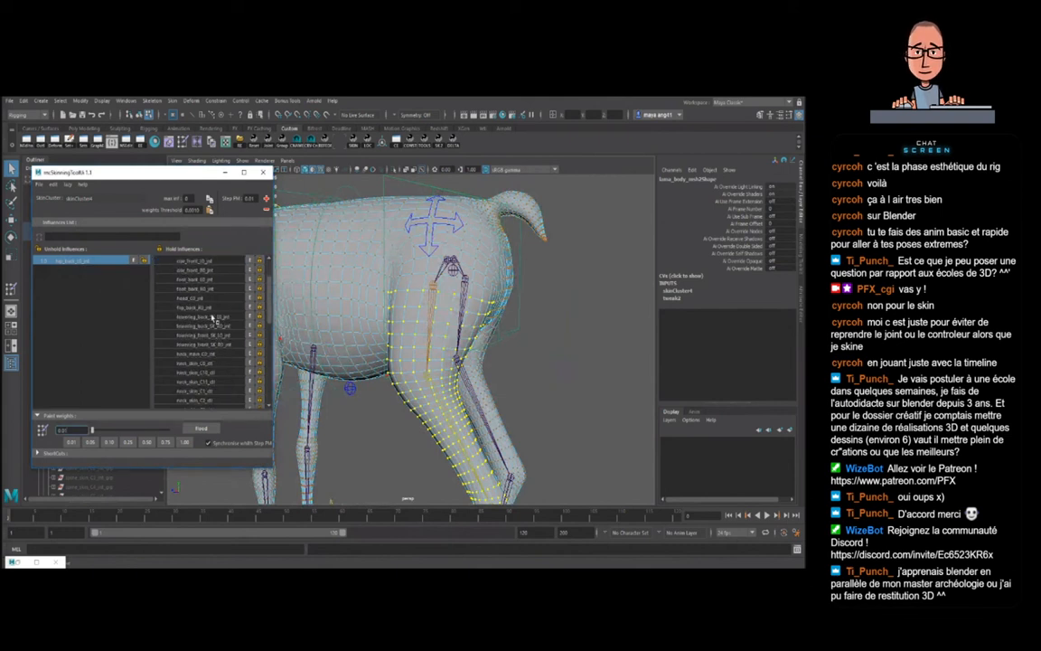
{"action": "scroll", "coordinate": [223, 349], "scroll_direction": "down", "scroll_amount": 5}
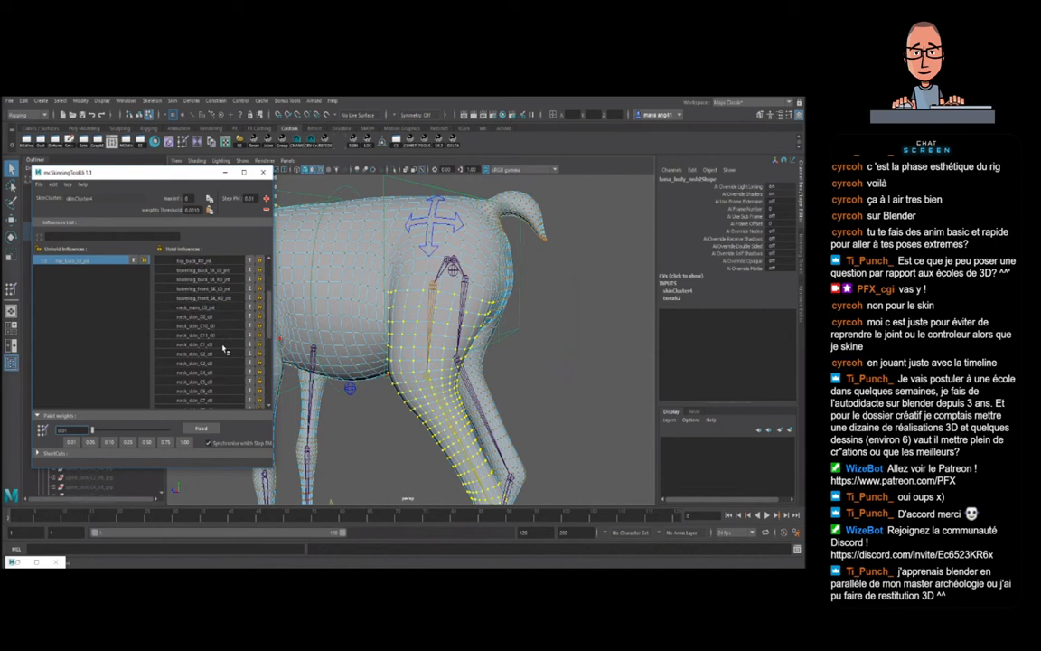
{"action": "scroll", "coordinate": [217, 346], "scroll_direction": "down", "scroll_amount": 3}
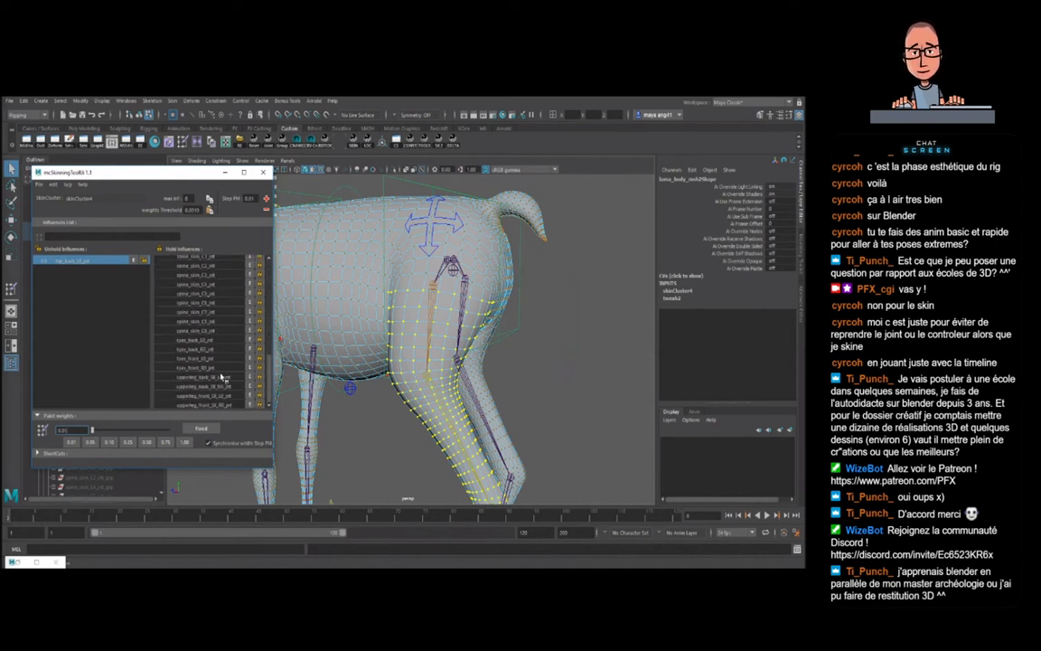
{"action": "left_click", "coordinate": [261, 379]}
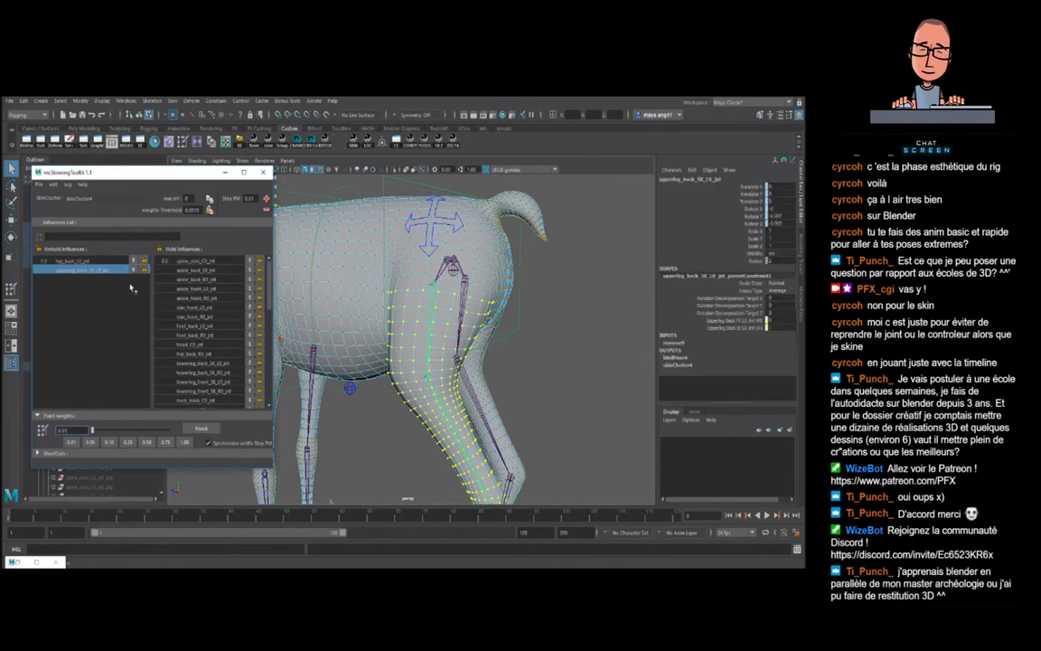
{"action": "scroll", "coordinate": [488, 359], "scroll_direction": "down", "scroll_amount": 4}
{"action": "left_click_drag", "start_coordinate": [488, 361], "coordinate": [470, 367], "text": "alt"}
{"action": "left_click", "coordinate": [184, 442]}
{"action": "left_click_drag", "start_coordinate": [524, 343], "coordinate": [477, 340], "text": "alt"}
{"action": "scroll", "coordinate": [501, 289], "scroll_direction": "down", "scroll_amount": 4}
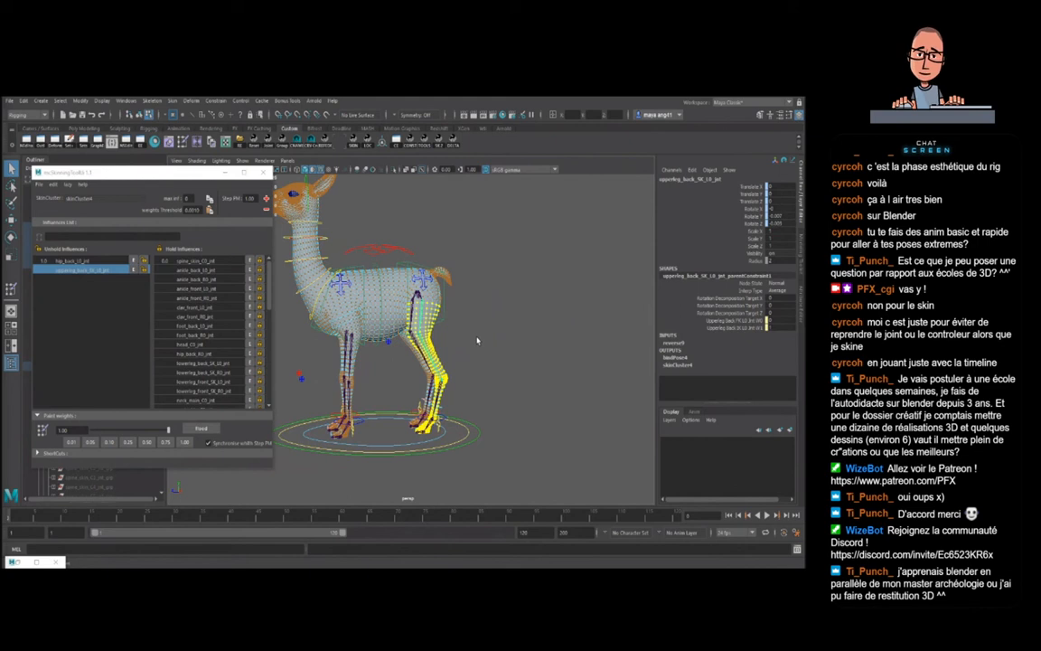
{"action": "left_click_drag", "start_coordinate": [477, 324], "coordinate": [491, 366], "text": "alt"}
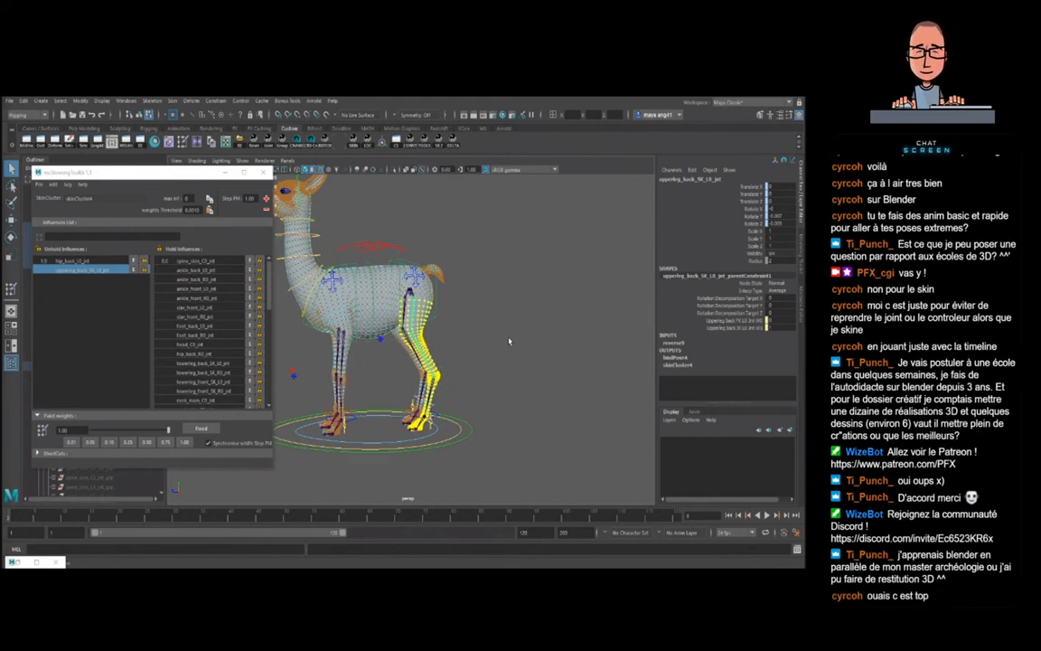
- Move the left back leg IK control to test the upper leg weights, and undo the move
{"action": "right_click_drag", "start_coordinate": [448, 353], "coordinate": [461, 358], "text": "alt"}
{"action": "key", "text": "F8"}
{"action": "left_click", "coordinate": [461, 359]}
{"action": "left_click", "coordinate": [447, 442]}
{"action": "key", "text": "w"}
{"action": "left_click_drag", "start_coordinate": [458, 442], "coordinate": [439, 420], "text": "alt"}
{"action": "key", "text": "ctrl+z"}
- Reduce the body's vertex selection to the left back leg from the knee area down
{"action": "left_click_drag", "start_coordinate": [479, 358], "coordinate": [418, 356], "text": "alt"}
{"action": "left_click", "coordinate": [417, 332]}
{"action": "key", "text": "F9"}
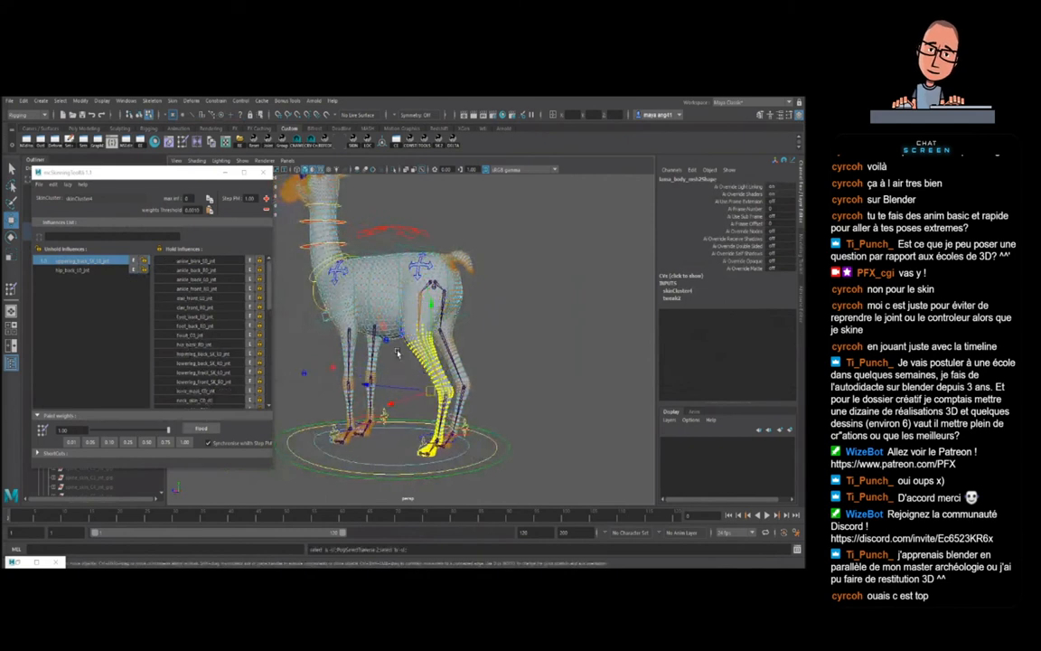
{"action": "mouse_move", "coordinate": [333, 344]}
{"action": "left_mouse_down", "text": "alt"}
{"action": "mouse_move", "coordinate": [350, 361]}
{"action": "mouse_move", "coordinate": [343, 354]}
{"action": "left_mouse_up", "text": "alt"}
{"action": "scroll", "coordinate": [351, 362], "scroll_direction": "up", "scroll_amount": 4}
{"action": "left_click_drag", "start_coordinate": [392, 307], "coordinate": [202, 329], "text": "ctrl"}
- Release lowerleg_back_SK_L0_jnt and give it a weight of 1.00 on the selected lower leg vertices
{"action": "scroll", "coordinate": [210, 346], "scroll_direction": "down", "scroll_amount": 3}
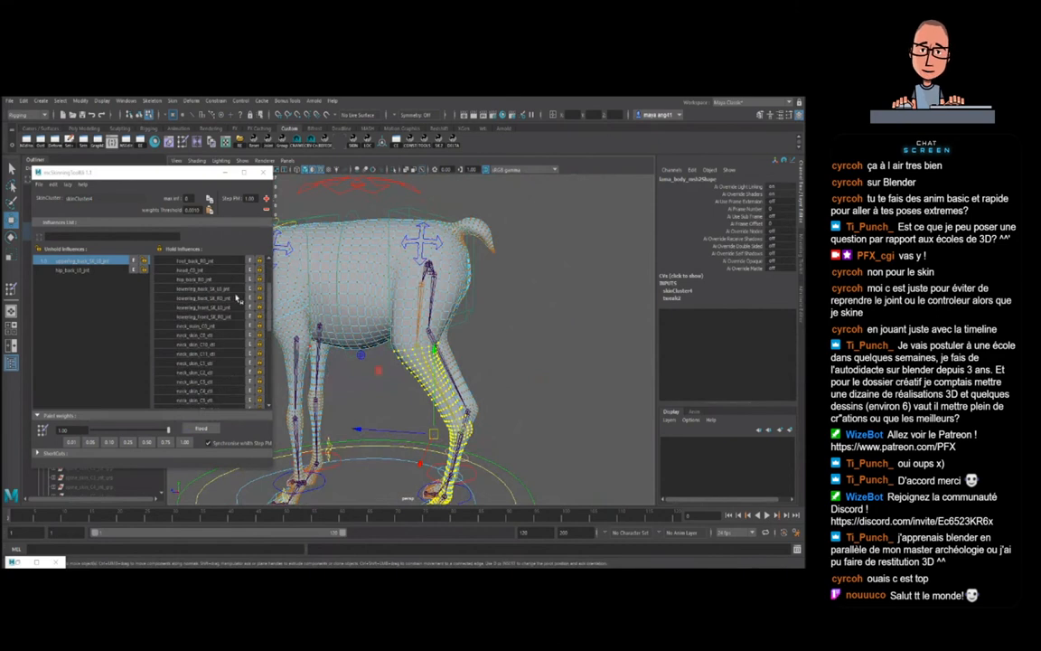
{"action": "left_click", "coordinate": [259, 290]}
{"action": "left_click", "coordinate": [110, 280]}
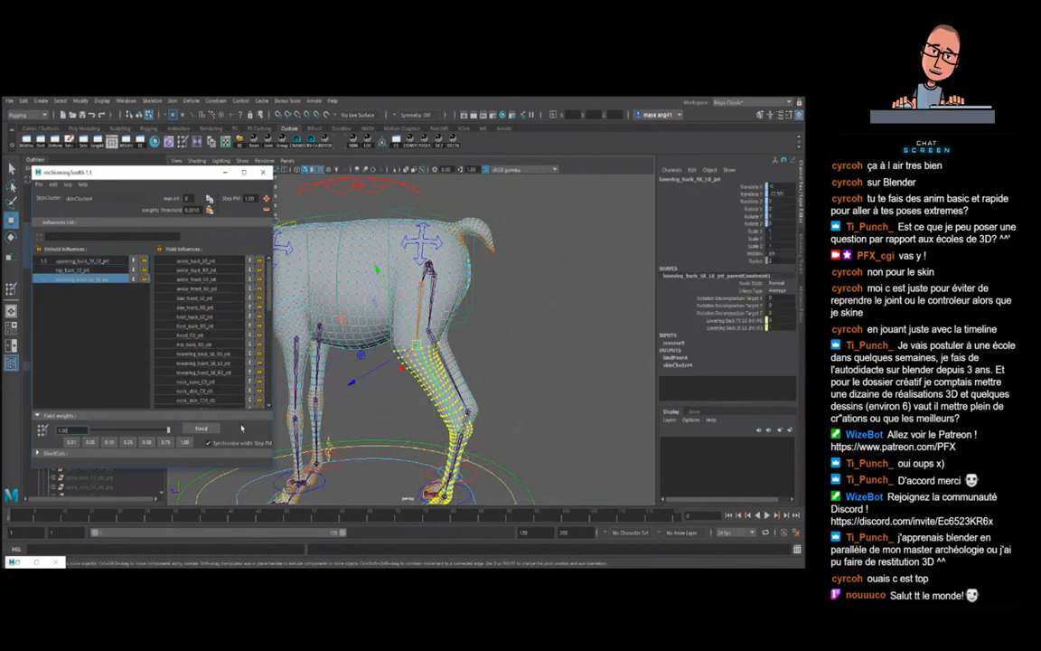
{"action": "left_click_drag", "start_coordinate": [365, 347], "coordinate": [426, 378], "text": "alt"}
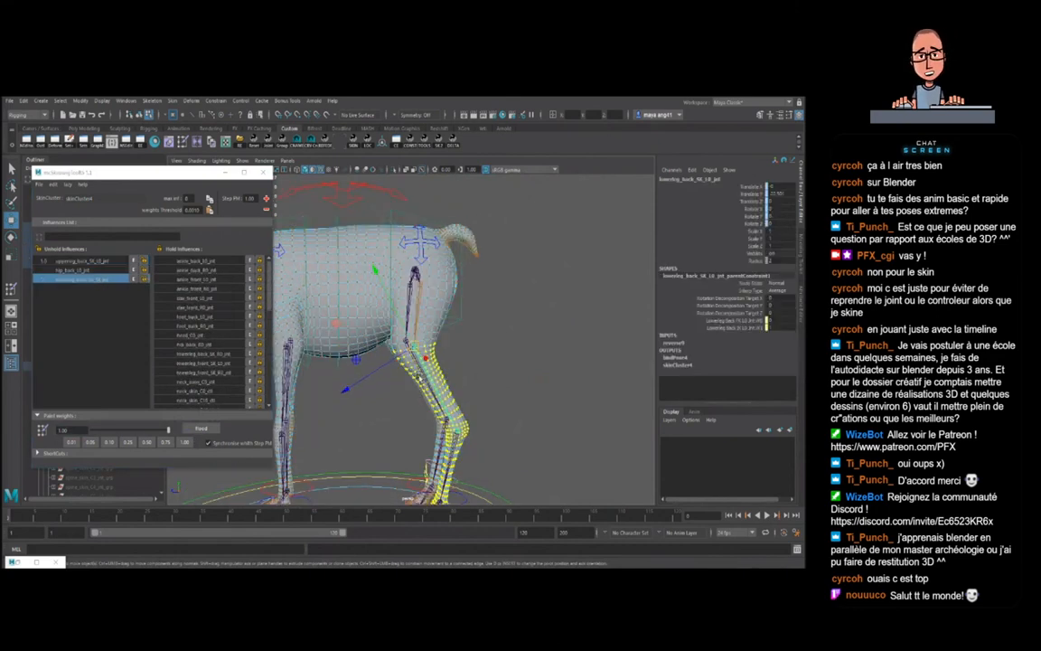
{"action": "key", "text": "plus"}
{"action": "right_click_drag", "start_coordinate": [457, 384], "coordinate": [435, 371], "text": "alt"}
{"action": "left_click_drag", "start_coordinate": [436, 370], "coordinate": [453, 376], "text": "alt"}
{"action": "right_click_drag", "start_coordinate": [453, 376], "coordinate": [483, 398], "text": "alt"}
- Test the lower leg weights by moving the left back leg IK control
{"action": "key", "text": "F8"}
{"action": "left_click", "coordinate": [470, 374]}
{"action": "left_click_drag", "start_coordinate": [470, 374], "coordinate": [439, 478], "text": "alt"}
{"action": "left_click", "coordinate": [455, 475]}
{"action": "left_click", "coordinate": [434, 454]}
{"action": "left_click", "coordinate": [434, 470]}
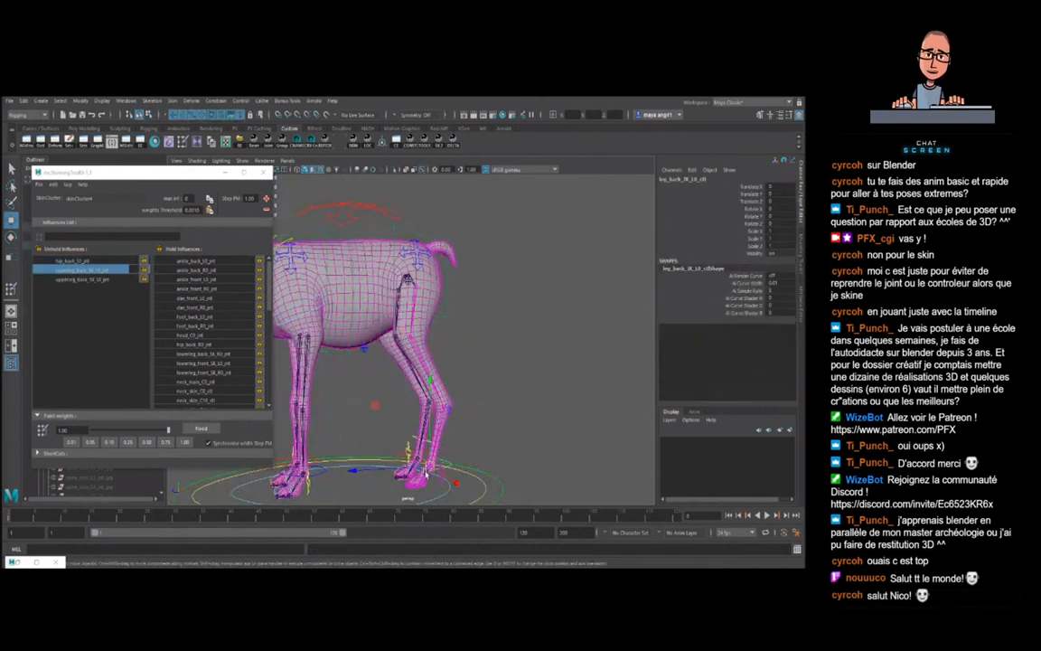
{"action": "left_click_drag", "start_coordinate": [430, 465], "coordinate": [454, 438]}
- Return to the body's vertices and shrink the selection down to the left back leg below the ankle joint
{"action": "scroll", "coordinate": [452, 439], "scroll_direction": "up", "scroll_amount": 6}
{"action": "left_click", "coordinate": [430, 372]}
{"action": "key", "text": "F8"}
{"action": "key", "text": "shift+comma"}
{"action": "key", "text": "shift+comma"}
{"action": "key", "text": "shift+comma"}
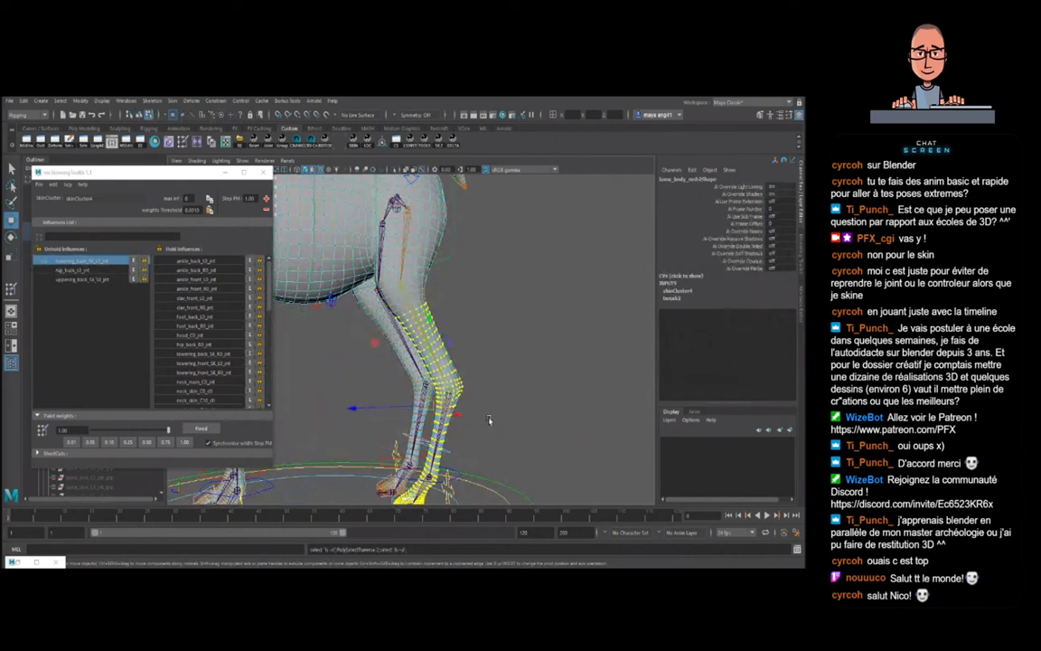
{"action": "key", "text": "shift+comma"}
{"action": "key", "text": "shift+comma"}
{"action": "key", "text": "shift+comma"}
{"action": "key", "text": "shift+comma"}
{"action": "key", "text": "shift+comma"}
{"action": "key", "text": "shift+comma"}
{"action": "key", "text": "shift+comma"}
{"action": "mouse_move", "coordinate": [501, 422]}
{"action": "left_mouse_down", "text": "alt"}
{"action": "mouse_move", "coordinate": [544, 407]}
{"action": "mouse_move", "coordinate": [512, 403]}
{"action": "left_mouse_up", "text": "alt"}
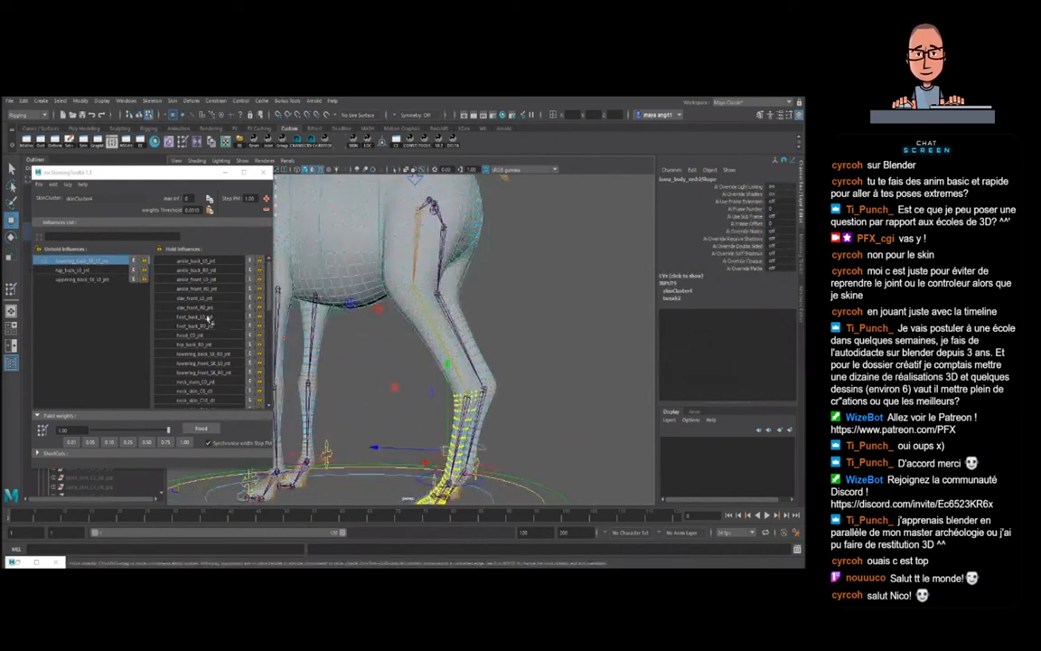
- Release ankle_back_L0_jnt and give it a weight of 1.00 on the selected vertices
{"action": "left_click", "coordinate": [210, 261]}
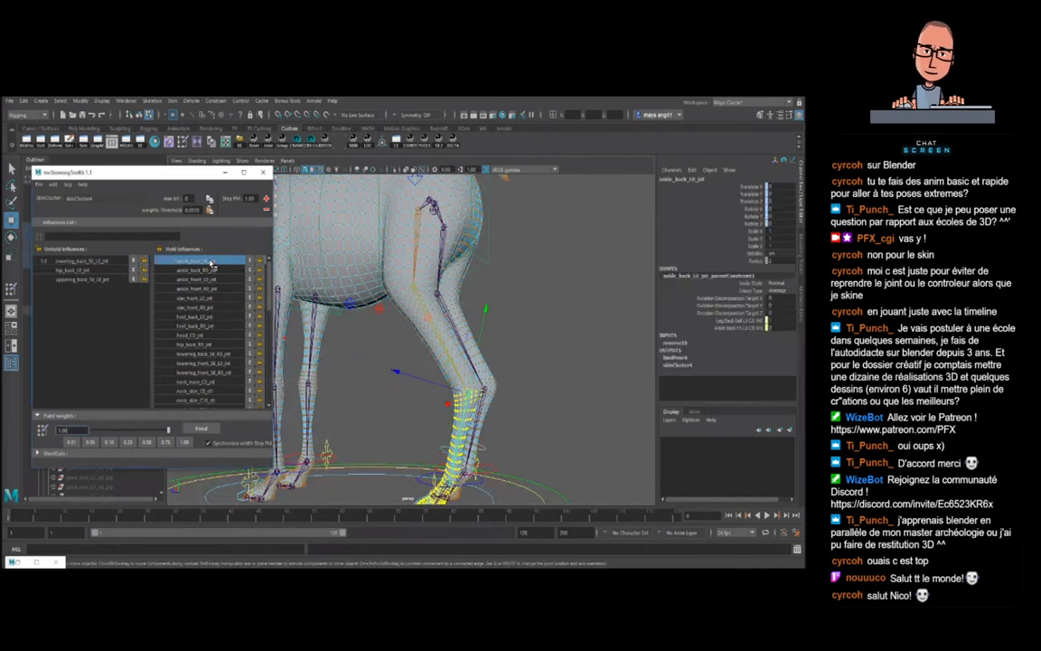
{"action": "left_click", "coordinate": [249, 262]}
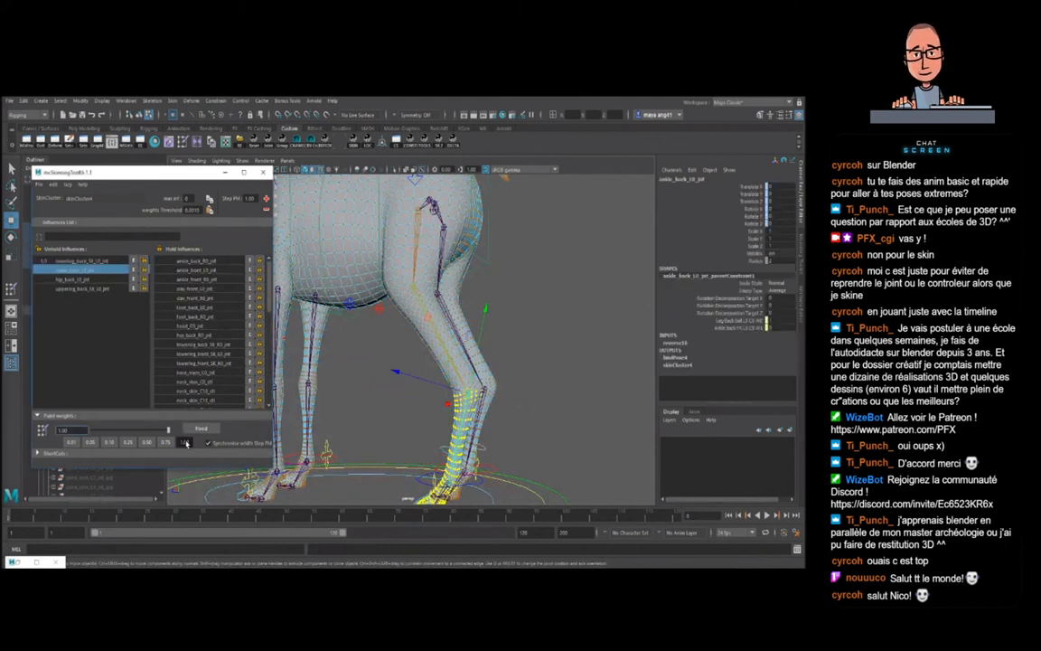
{"action": "left_click_drag", "start_coordinate": [338, 343], "coordinate": [420, 378], "text": "alt"}
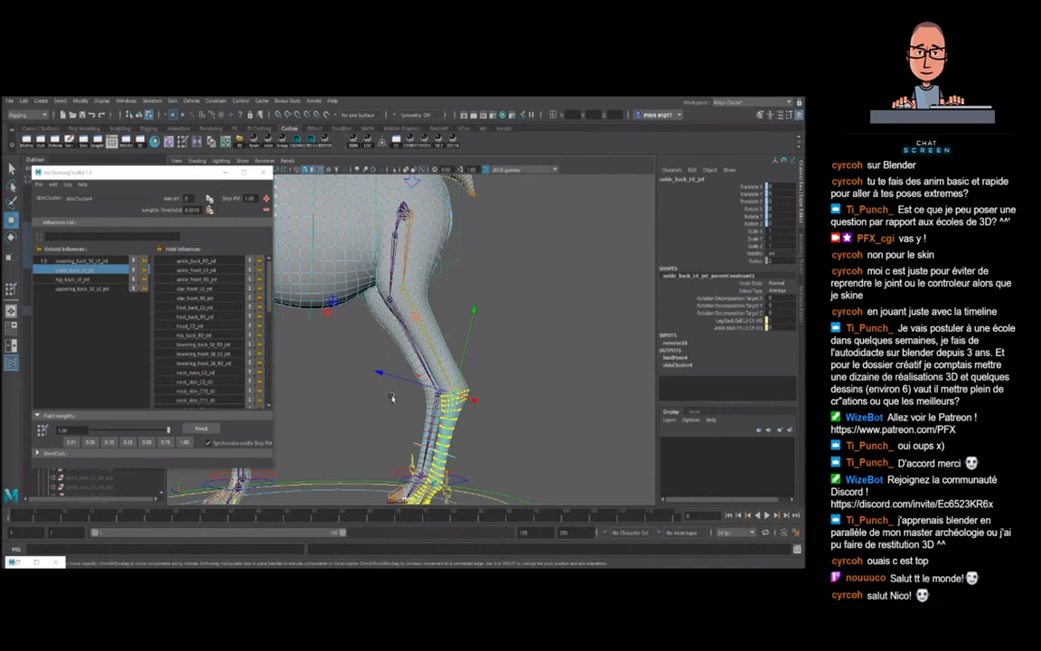
{"action": "left_click_drag", "start_coordinate": [509, 413], "coordinate": [504, 409], "text": "alt"}
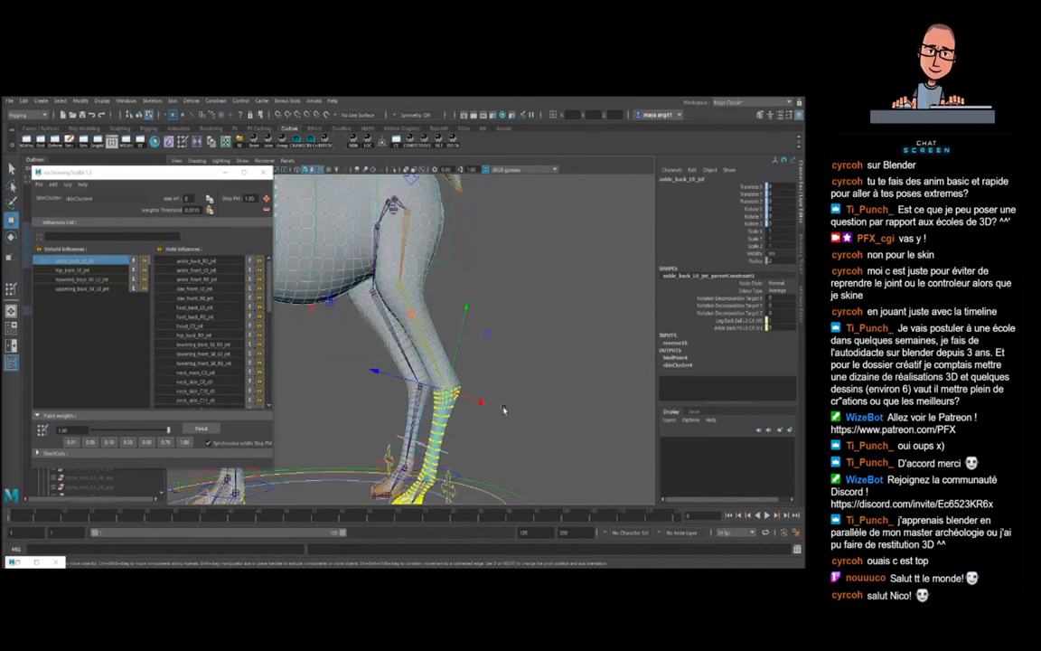
- Move the left back leg IK control to test the ankle weights, and undo the test moves
{"action": "key", "text": "F8"}
{"action": "left_click", "coordinate": [492, 389]}
{"action": "left_click", "coordinate": [457, 481]}
{"action": "left_click", "coordinate": [495, 475]}
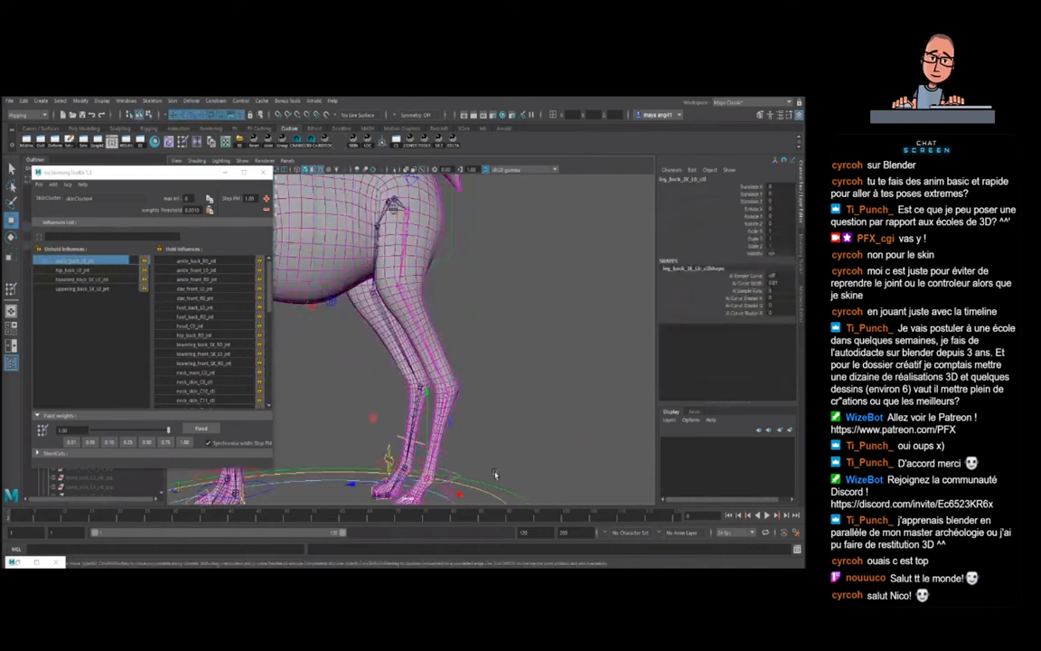
{"action": "scroll", "coordinate": [495, 474], "scroll_direction": "down", "scroll_amount": 3}
{"action": "left_click_drag", "start_coordinate": [430, 435], "coordinate": [456, 442]}
{"action": "key", "text": "ctrl+z"}
{"action": "key", "text": "ctrl+z"}
- Test-rotate the left back hip FK control with the whole leg weighted, and undo the rotations
{"action": "left_click_drag", "start_coordinate": [450, 295], "coordinate": [419, 345], "text": "alt"}
{"action": "left_click_drag", "start_coordinate": [408, 294], "coordinate": [452, 344]}
{"action": "key", "text": "ctrl+z"}
{"action": "key", "text": "e"}
{"action": "key", "text": "q"}
{"action": "key", "text": "ctrl+z"}
- Rotate the left back hip FK control about -44 on Rotate Z, inspect the inner thigh crease and undo the rotation
{"action": "key", "text": "e"}
{"action": "mouse_move", "coordinate": [481, 405]}
{"action": "left_mouse_down", "text": "alt"}
{"action": "mouse_move", "coordinate": [465, 406]}
{"action": "mouse_move", "coordinate": [479, 399]}
{"action": "left_mouse_up", "text": "alt"}
{"action": "key", "text": "q"}
{"action": "scroll", "coordinate": [449, 353], "scroll_direction": "up", "scroll_amount": 5}
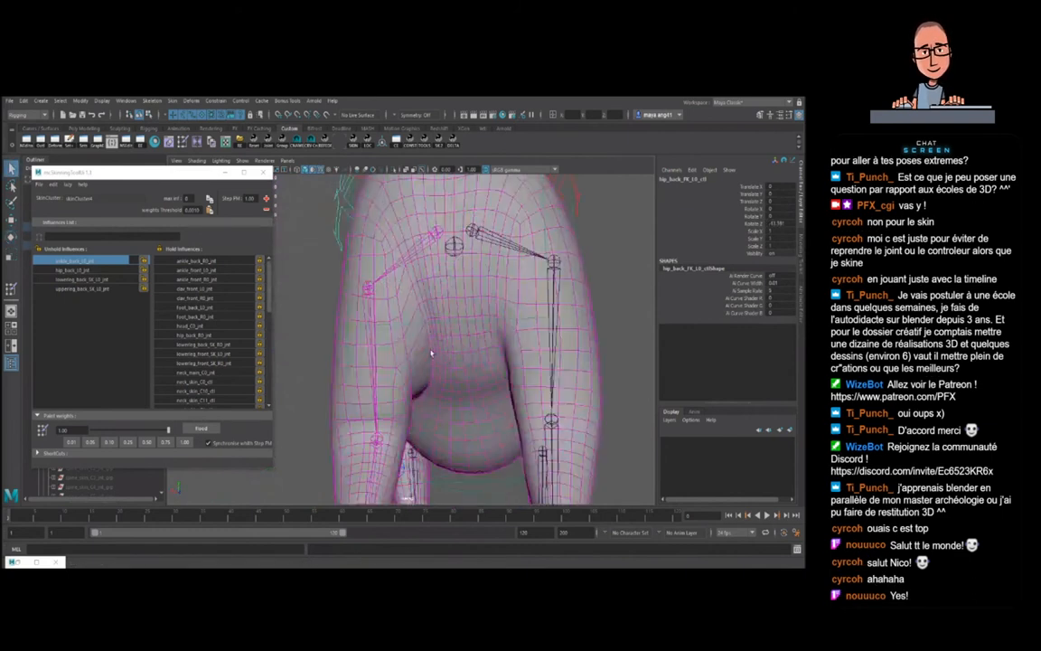
{"action": "scroll", "coordinate": [411, 340], "scroll_direction": "down", "scroll_amount": 5}
{"action": "key", "text": "ctrl+z"}
- Try another hip FK rotation while viewing the leg from the side, undo it and examine the rest pose
{"action": "left_click_drag", "start_coordinate": [418, 332], "coordinate": [454, 346], "text": "alt"}
{"action": "key", "text": "e"}
{"action": "key", "text": "ctrl+z"}
{"action": "scroll", "coordinate": [406, 345], "scroll_direction": "down", "scroll_amount": 3}
{"action": "key", "text": "q"}
{"action": "scroll", "coordinate": [426, 318], "scroll_direction": "up", "scroll_amount": 5}
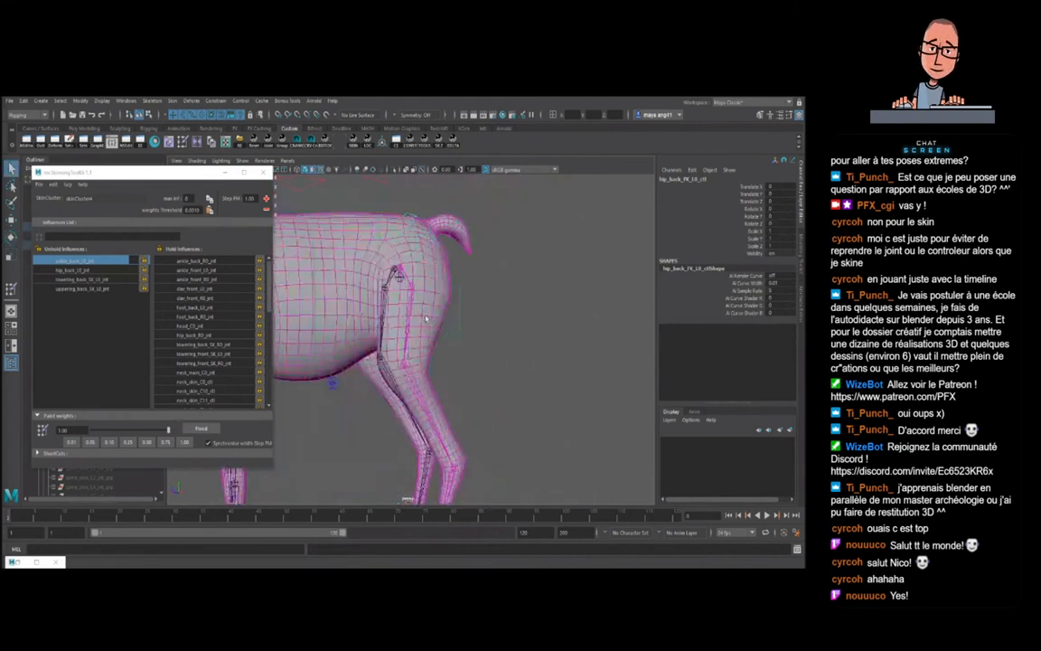
{"action": "scroll", "coordinate": [410, 300], "scroll_direction": "down", "scroll_amount": 6}
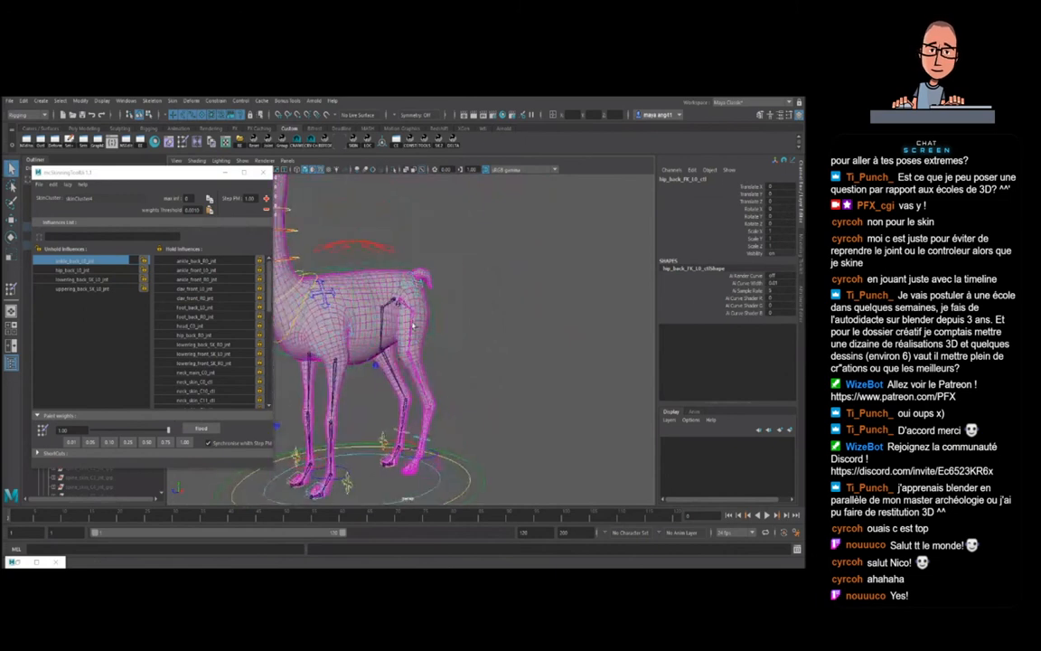
- Move the left back leg IK control up and backward to fold the leg, and examine the bent knee up close
{"action": "left_click", "coordinate": [419, 367]}
{"action": "left_click", "coordinate": [438, 431]}
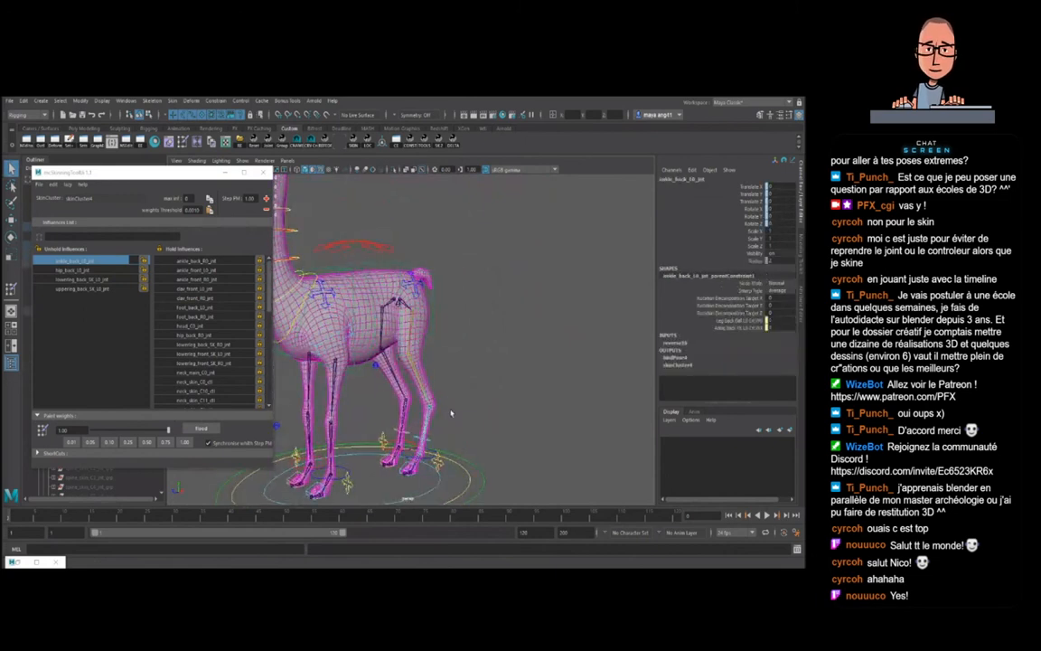
{"action": "left_click", "coordinate": [454, 416]}
{"action": "left_click", "coordinate": [447, 475]}
{"action": "key", "text": "w"}
{"action": "left_click_drag", "start_coordinate": [448, 476], "coordinate": [441, 365], "text": "alt"}
{"action": "right_click_drag", "start_coordinate": [441, 365], "coordinate": [401, 384], "text": "alt"}
{"action": "left_click_drag", "start_coordinate": [401, 383], "coordinate": [434, 382], "text": "alt"}
{"action": "right_click_drag", "start_coordinate": [433, 381], "coordinate": [407, 380], "text": "alt"}
{"action": "left_click_drag", "start_coordinate": [406, 379], "coordinate": [463, 380], "text": "alt"}
{"action": "key", "text": "ctrl+z"}
{"action": "mouse_move", "coordinate": [464, 380]}
{"action": "right_mouse_down", "text": "alt"}
{"action": "mouse_move", "coordinate": [481, 388]}
{"action": "mouse_move", "coordinate": [467, 395]}
{"action": "right_mouse_up", "text": "alt"}
{"action": "left_click_drag", "start_coordinate": [468, 394], "coordinate": [461, 384], "text": "alt"}
{"action": "left_click_drag", "start_coordinate": [429, 427], "coordinate": [445, 343]}
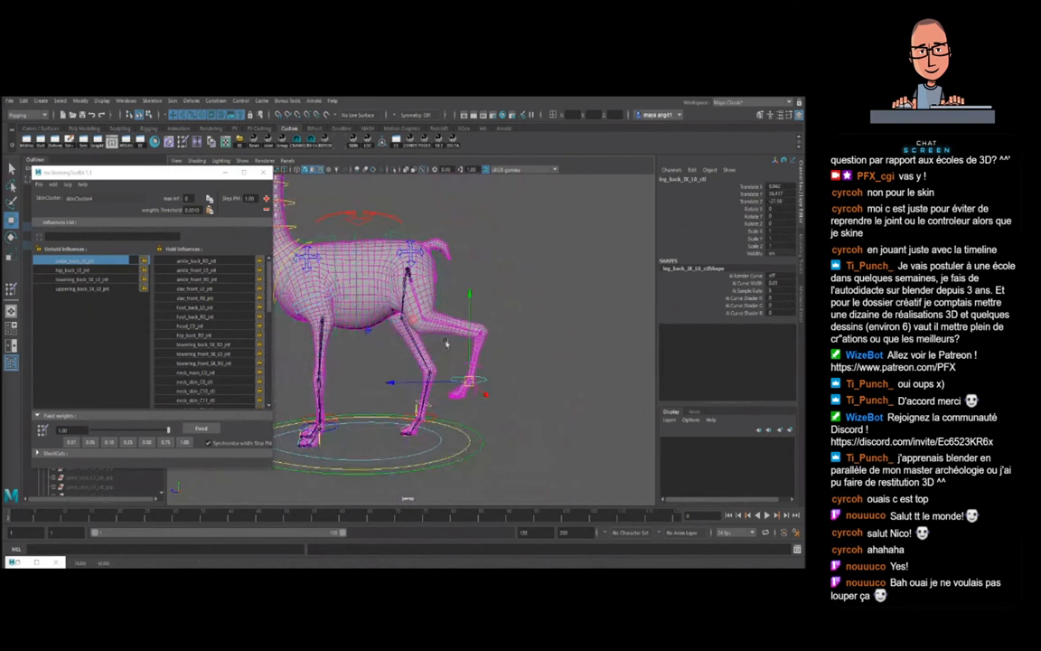
{"action": "right_click_drag", "start_coordinate": [418, 282], "coordinate": [443, 342], "text": "alt"}
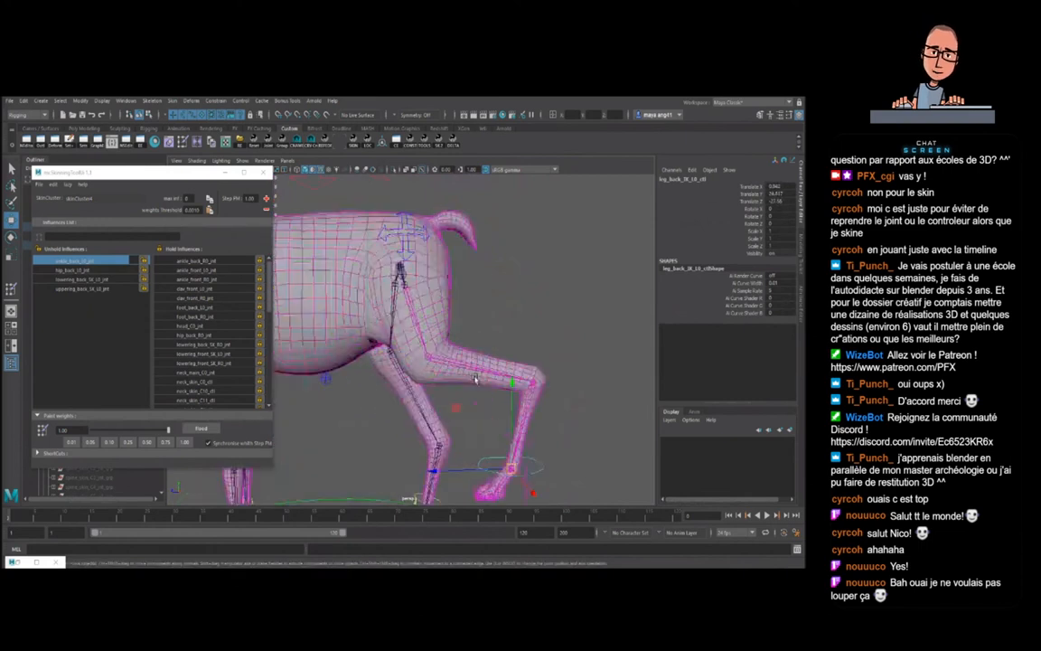
{"action": "left_click_drag", "start_coordinate": [460, 343], "coordinate": [479, 376], "text": "alt"}
{"action": "right_click_drag", "start_coordinate": [479, 376], "coordinate": [427, 382], "text": "alt"}
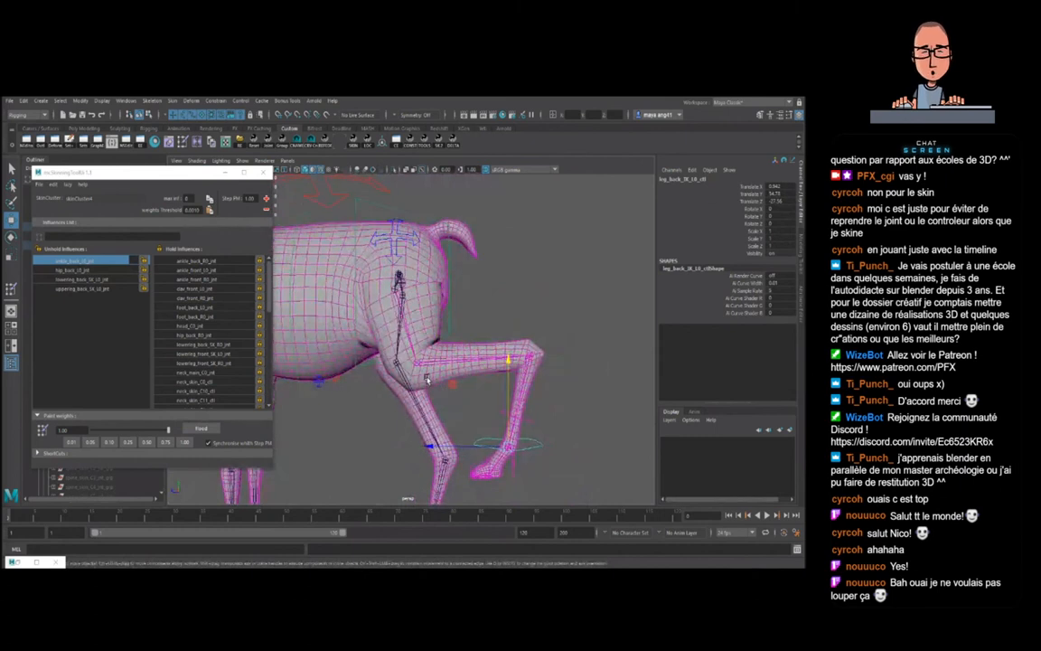
- Hold the ankle and hip influences and split the knee edge loop's weights 0.50 each between the left back upper leg and lower leg joints
{"action": "left_click", "coordinate": [425, 379]}
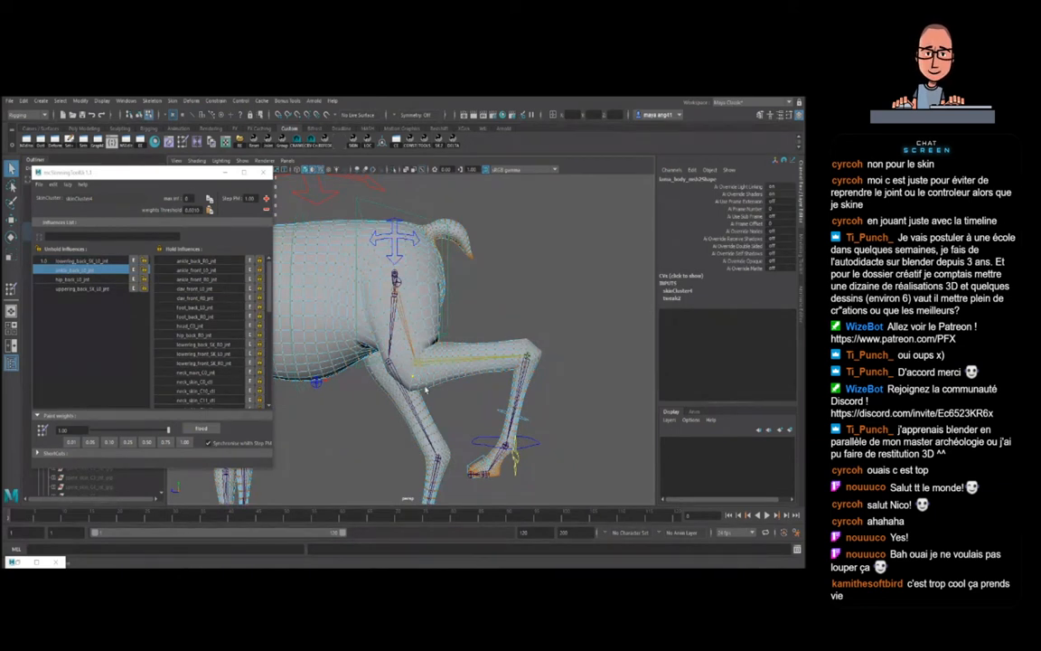
{"action": "left_click", "coordinate": [81, 261]}
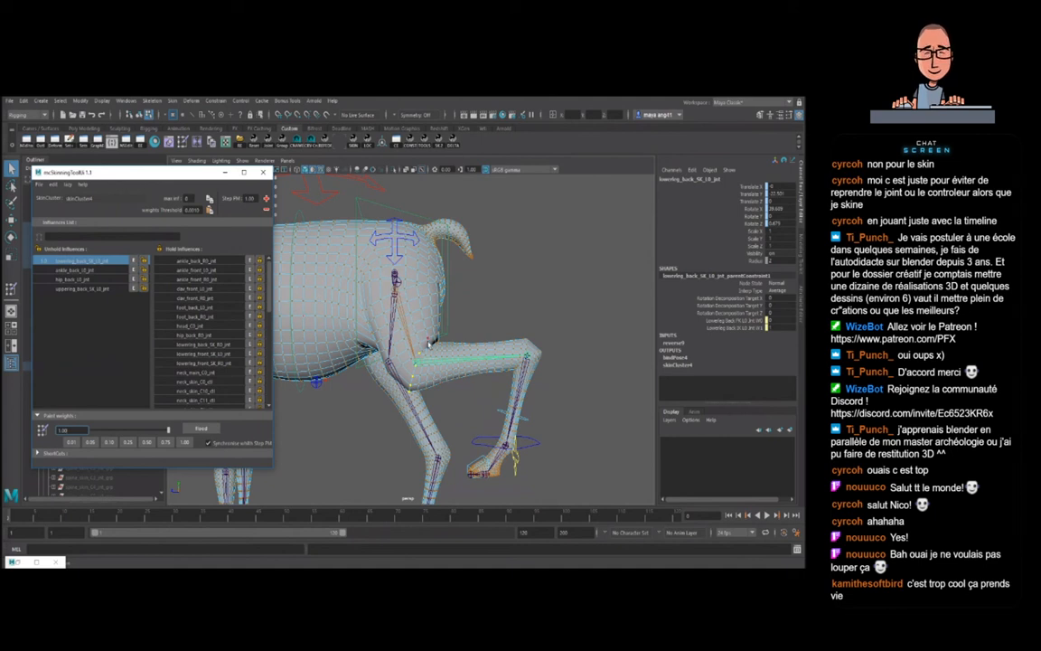
{"action": "left_click", "coordinate": [480, 354]}
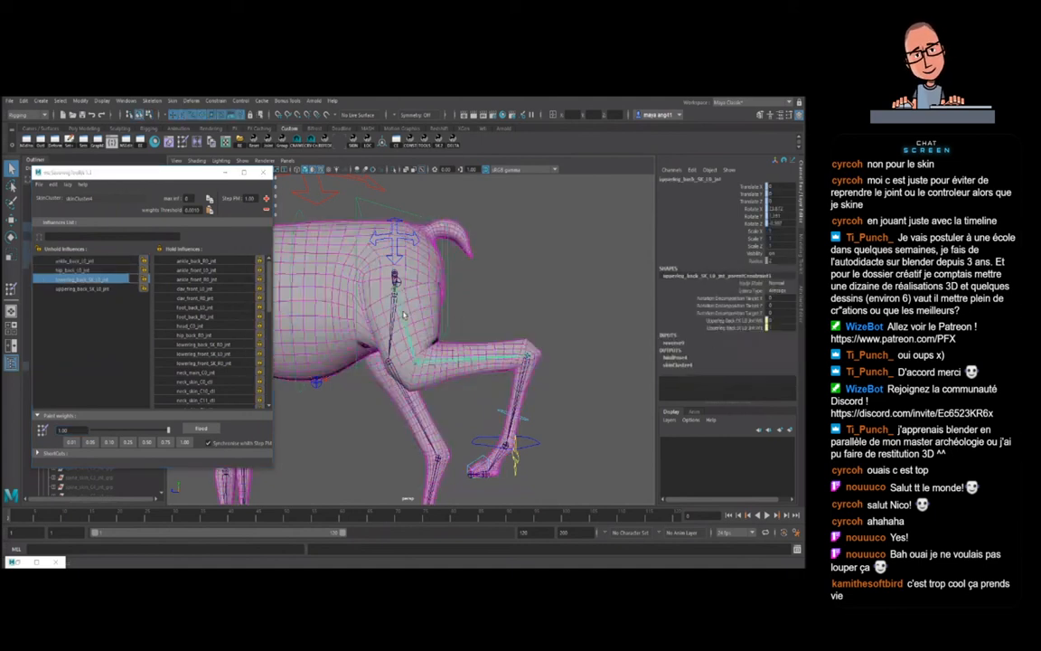
{"action": "left_click", "coordinate": [472, 385]}
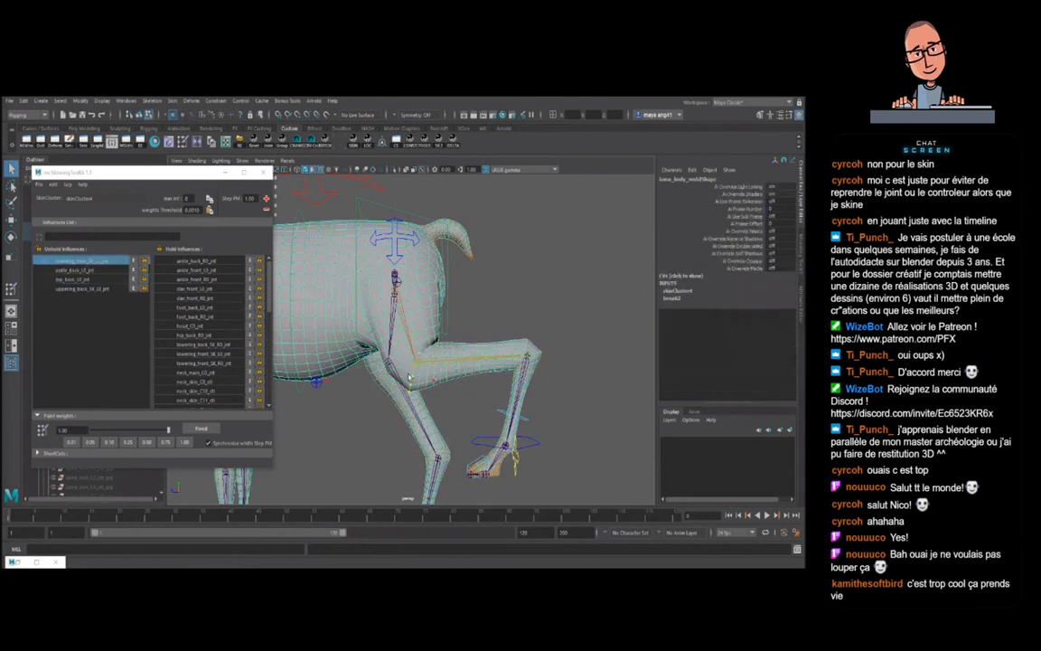
{"action": "left_click", "coordinate": [142, 271]}
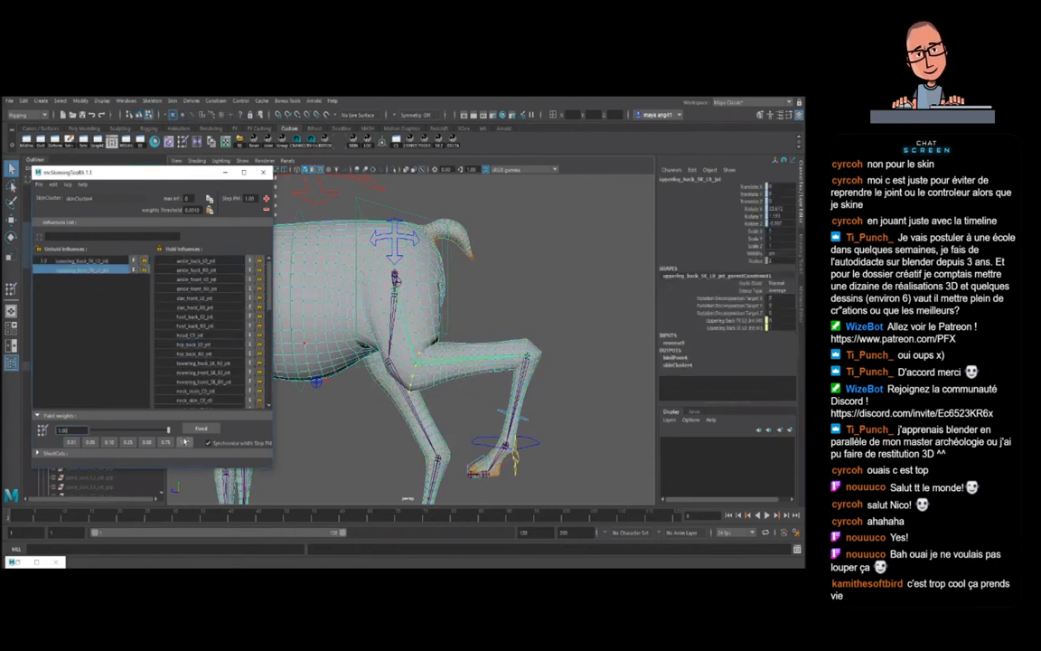
{"action": "middle_click_drag", "start_coordinate": [426, 402], "coordinate": [425, 380], "text": "alt"}
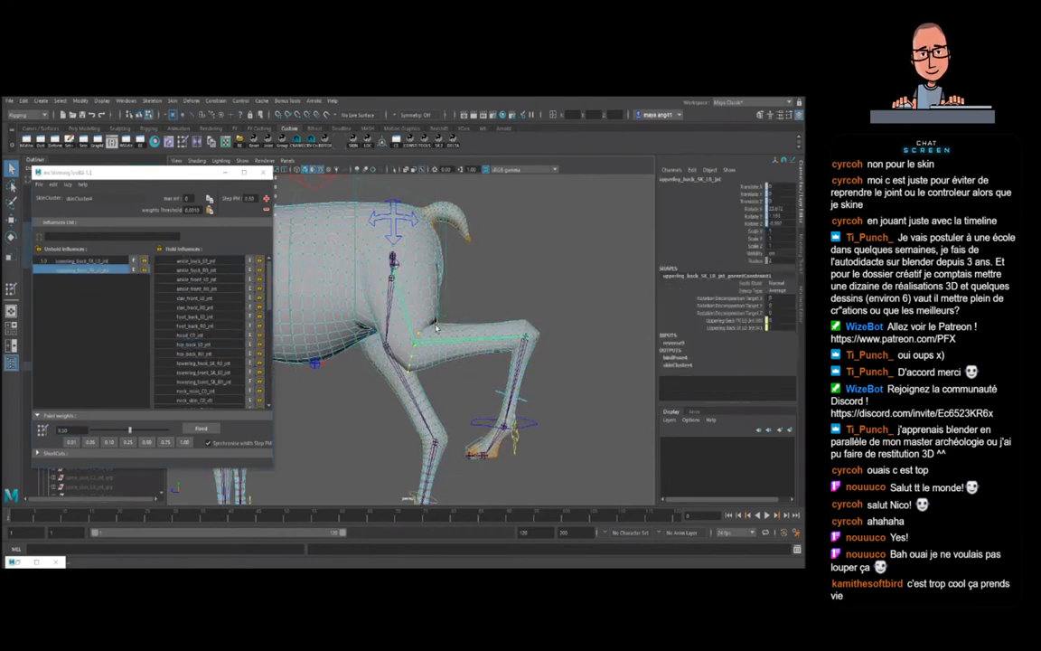
{"action": "right_click_drag", "start_coordinate": [425, 380], "coordinate": [489, 380], "text": "alt"}
{"action": "key", "text": "plus"}
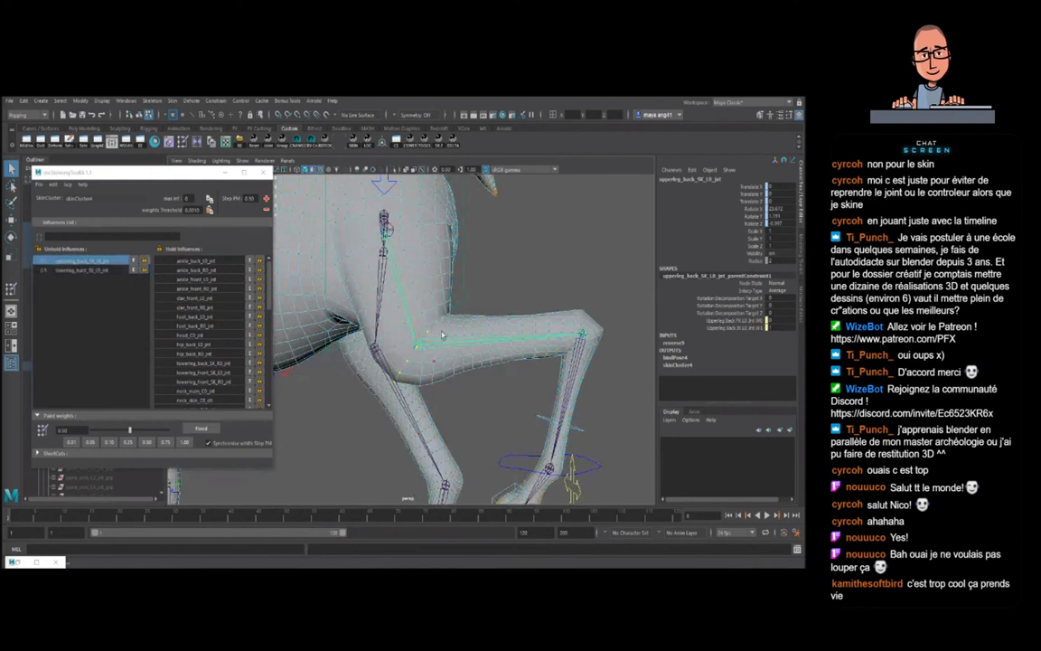
{"action": "middle_click_drag", "start_coordinate": [439, 349], "coordinate": [435, 365], "text": "alt"}
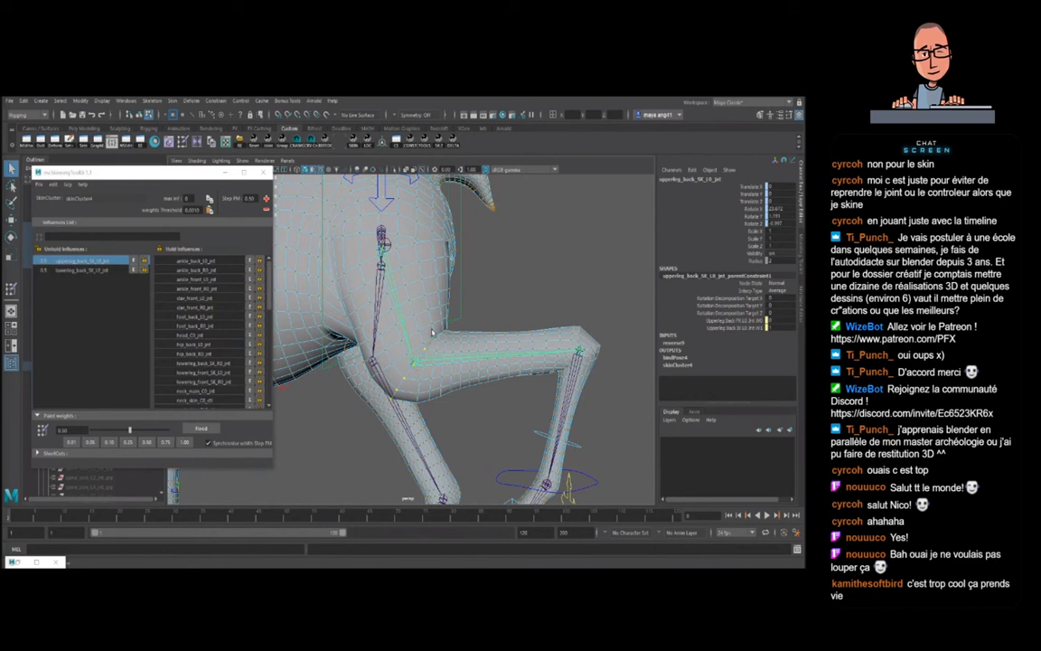
{"action": "middle_click_drag", "start_coordinate": [450, 341], "coordinate": [441, 375], "text": "alt"}
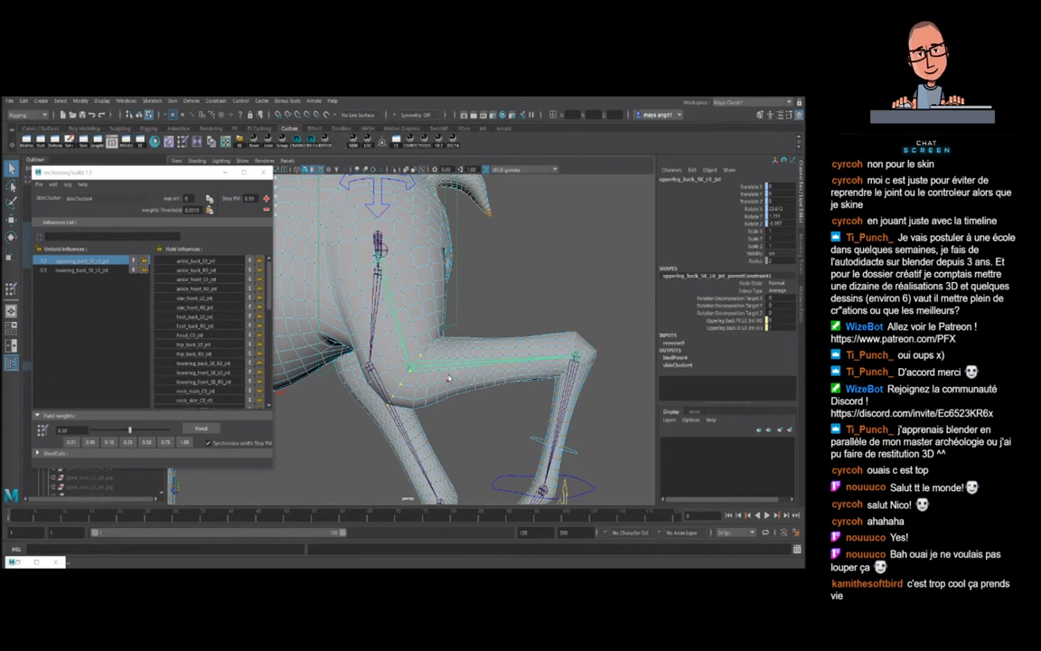
{"action": "left_click_drag", "start_coordinate": [434, 401], "coordinate": [428, 396], "text": "alt"}
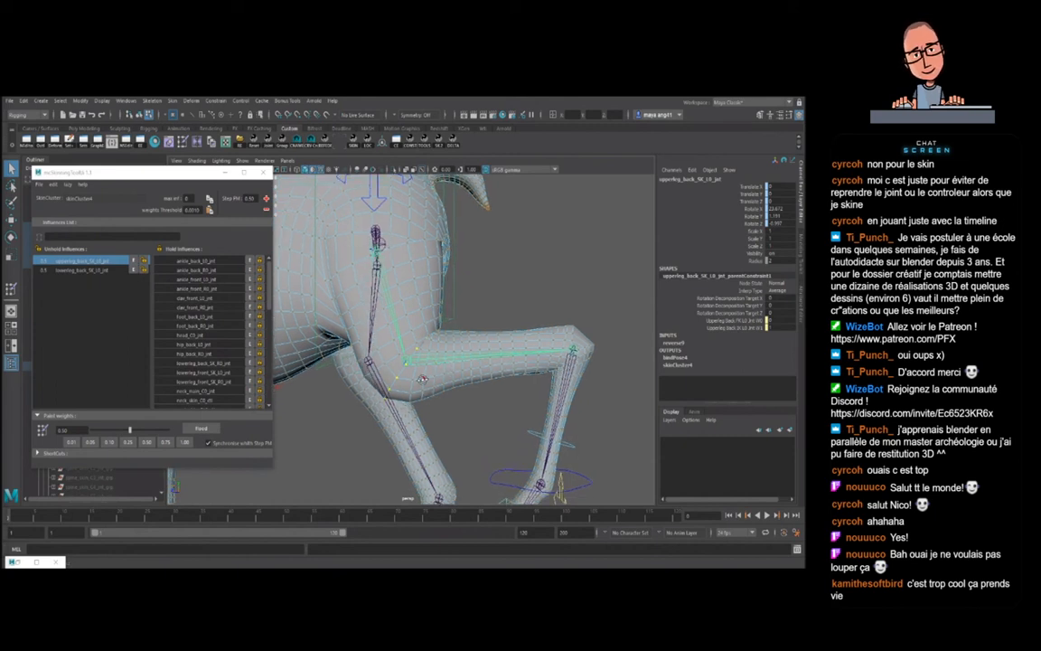
- Select the edge loop just above the left back knee and raise its lower leg joint weight in 0.01 steps
{"action": "left_click", "coordinate": [400, 356]}
{"action": "left_click", "coordinate": [398, 378]}
{"action": "double_click", "coordinate": [401, 360], "text": "shift"}
{"action": "left_click", "coordinate": [400, 359]}
{"action": "double_click", "coordinate": [395, 361], "text": "shift"}
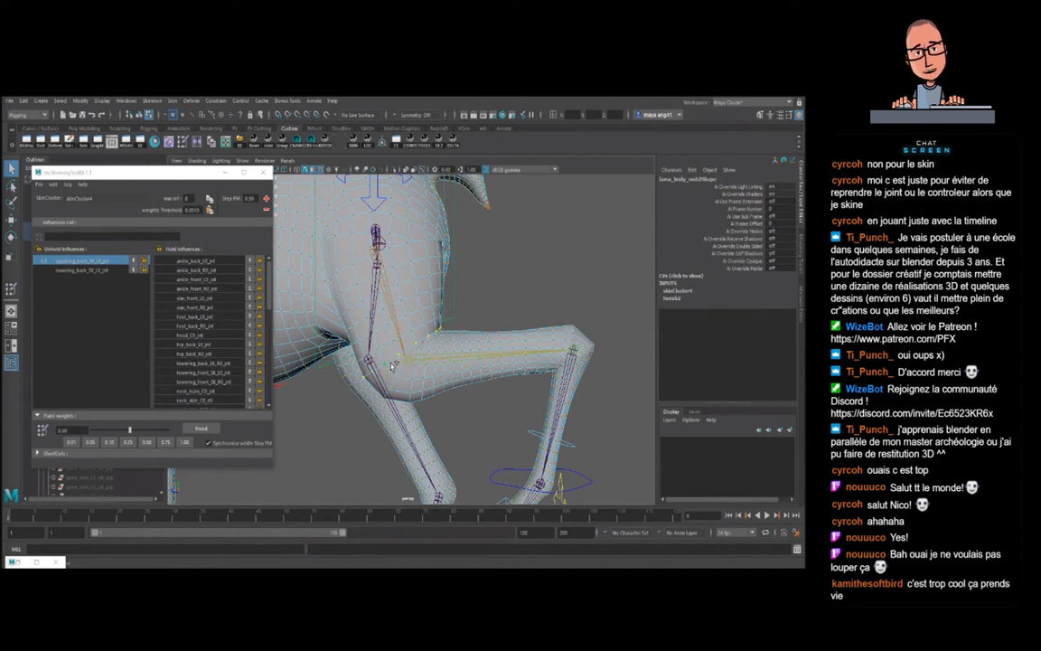
{"action": "left_click_drag", "start_coordinate": [466, 350], "coordinate": [479, 359], "text": "alt"}
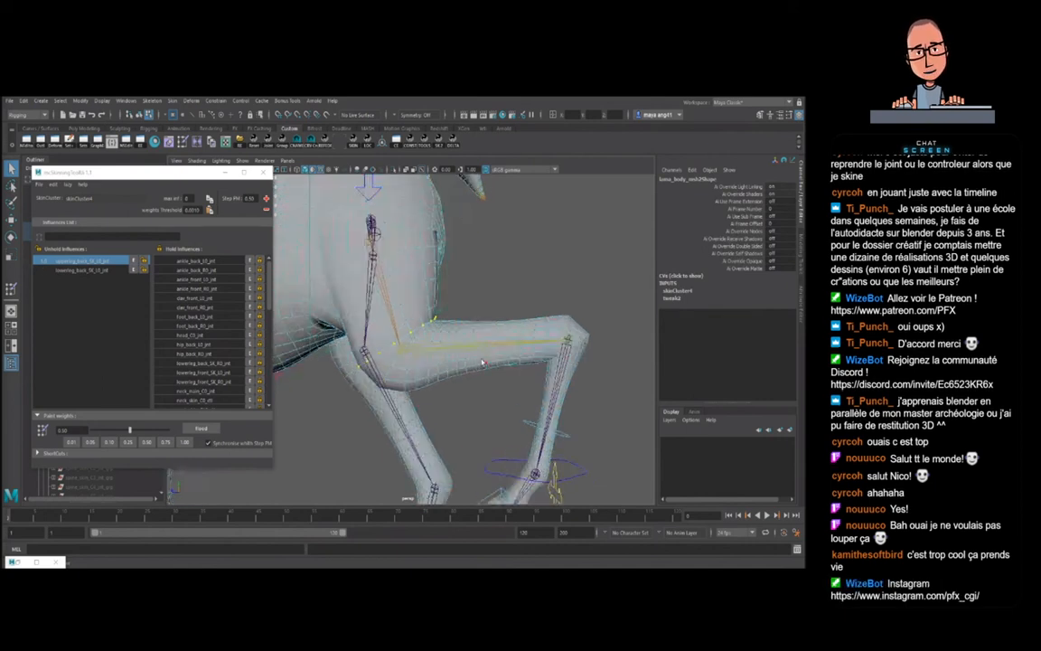
{"action": "right_click_drag", "start_coordinate": [479, 350], "coordinate": [448, 350], "text": "alt"}
{"action": "mouse_move", "coordinate": [447, 350]}
{"action": "left_mouse_down", "text": "alt"}
{"action": "mouse_move", "coordinate": [394, 375]}
{"action": "mouse_move", "coordinate": [439, 364]}
{"action": "mouse_move", "coordinate": [418, 340]}
{"action": "left_mouse_up", "text": "alt"}
{"action": "left_click", "coordinate": [94, 270]}
{"action": "left_click", "coordinate": [72, 442]}
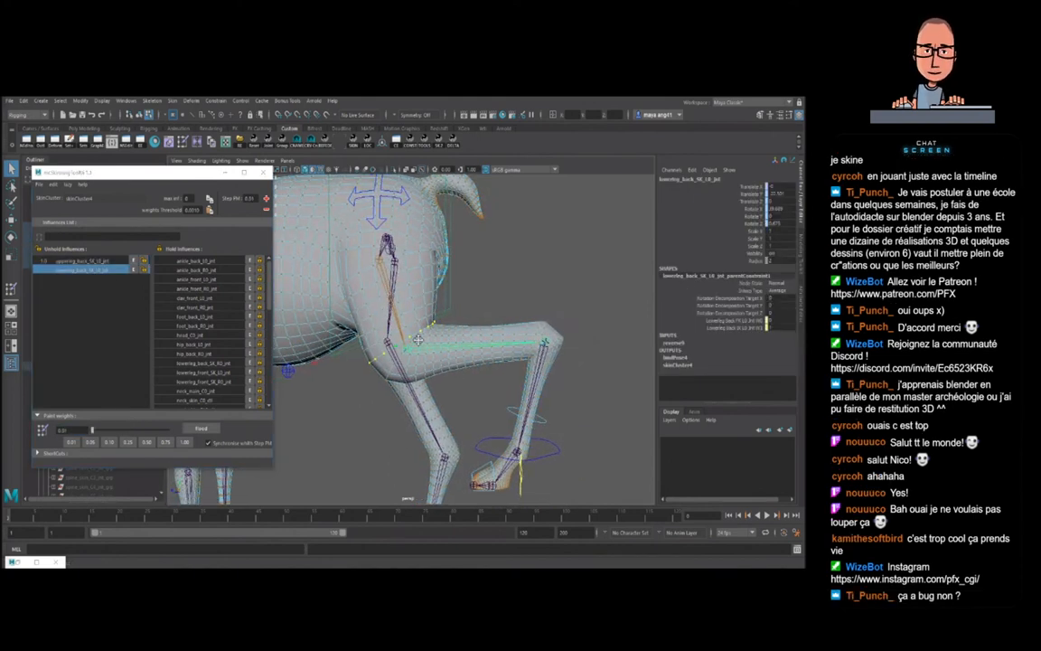
{"action": "right_click_drag", "start_coordinate": [417, 340], "coordinate": [428, 358], "text": "alt"}
{"action": "key", "text": "plus"}
{"action": "key", "text": "plus"}
{"action": "key", "text": "plus"}
{"action": "key", "text": "plus"}
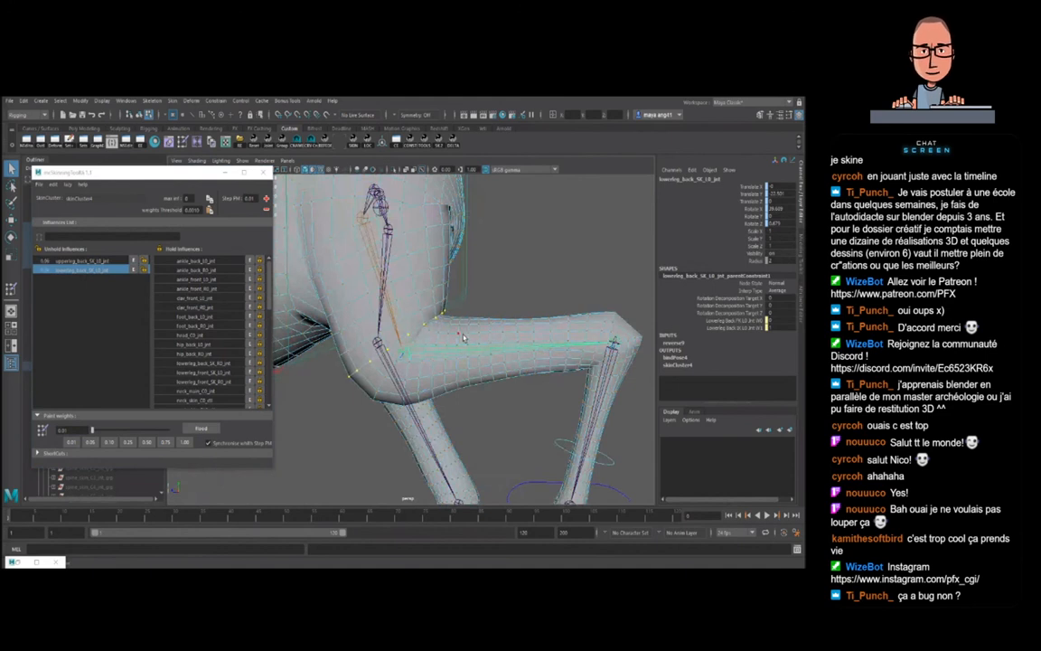
- Select the edge loop just below the left back knee and reduce its lower leg joint weight in 0.01 steps
{"action": "left_click", "coordinate": [425, 345]}
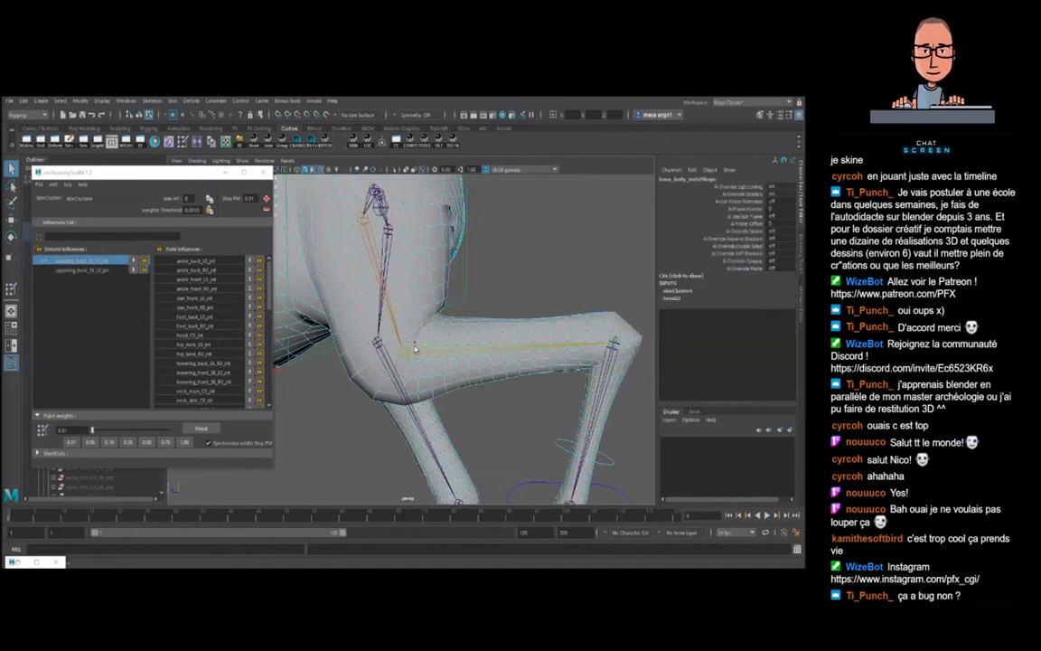
{"action": "left_click", "coordinate": [415, 347]}
{"action": "double_click", "coordinate": [410, 364], "text": "shift"}
{"action": "key", "text": "minus"}
{"action": "key", "text": "minus"}
{"action": "key", "text": "minus"}
{"action": "key", "text": "minus"}
{"action": "key", "text": "minus"}
{"action": "key", "text": "minus"}
{"action": "key", "text": "minus"}
{"action": "key", "text": "minus"}
{"action": "key", "text": "minus"}
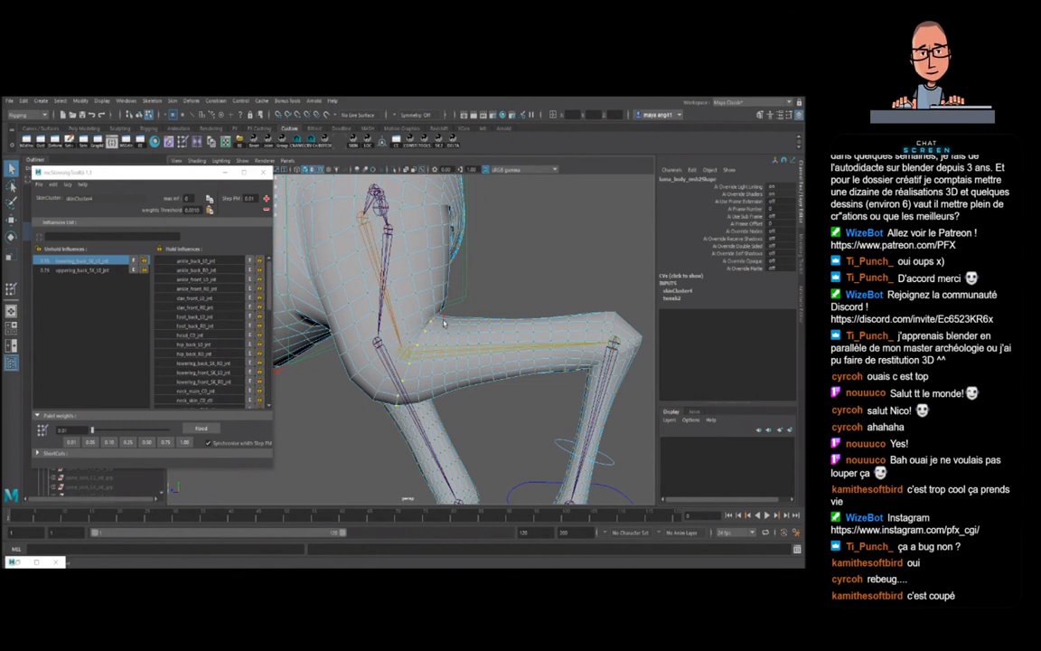
- Check the knee in wireframe and taper the upper leg joint's influence over the next edge loops down the lower leg
{"action": "key", "text": "4"}
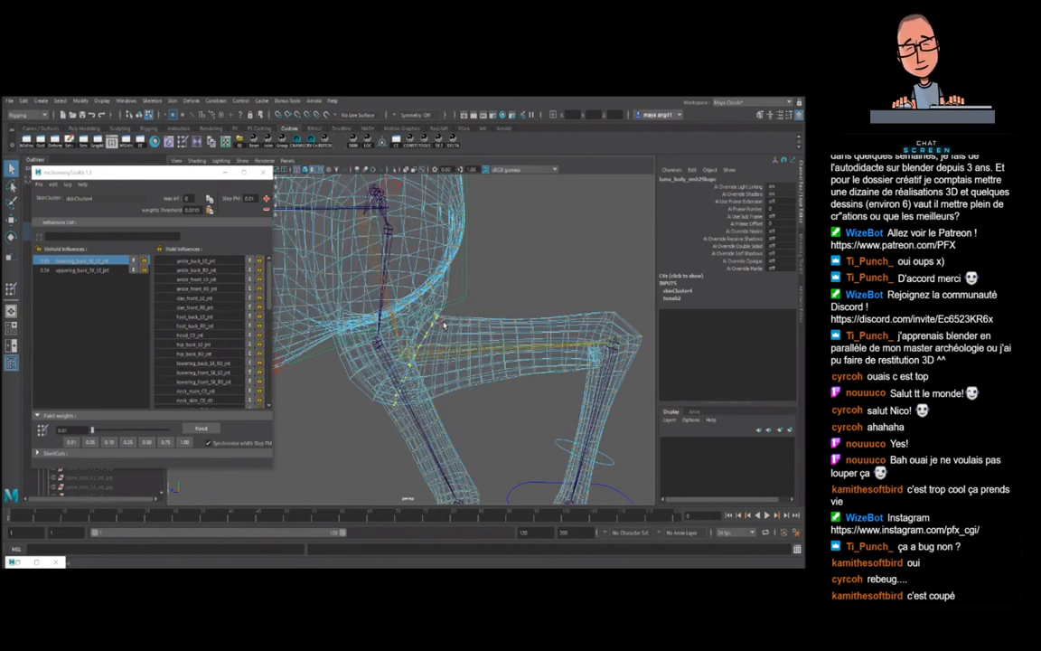
{"action": "key", "text": "5"}
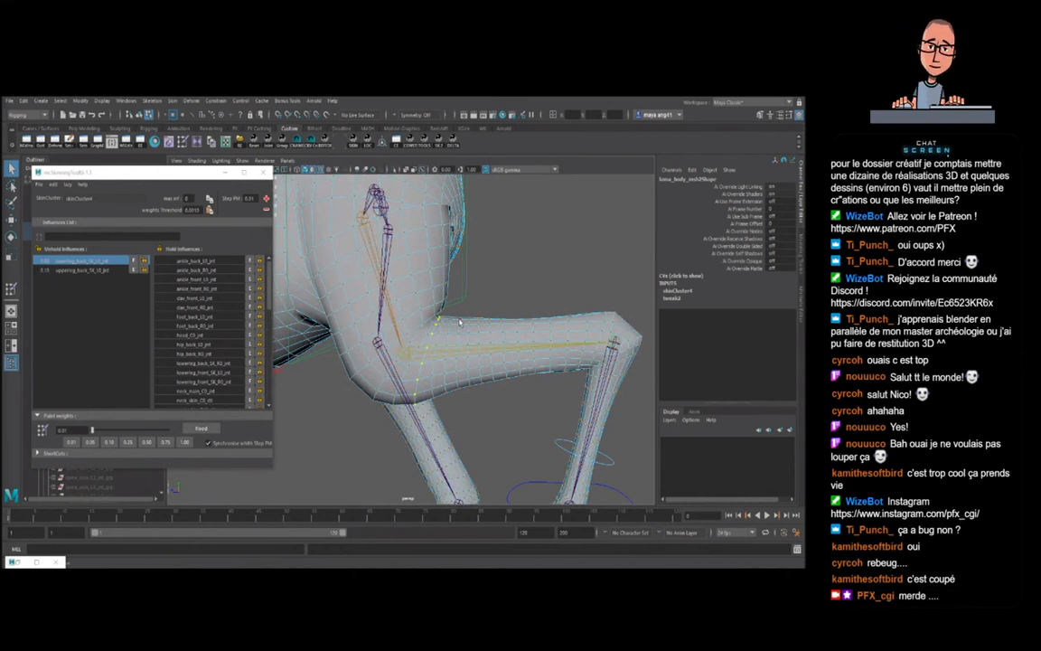
{"action": "scroll", "coordinate": [455, 310], "scroll_direction": "up", "scroll_amount": 2}
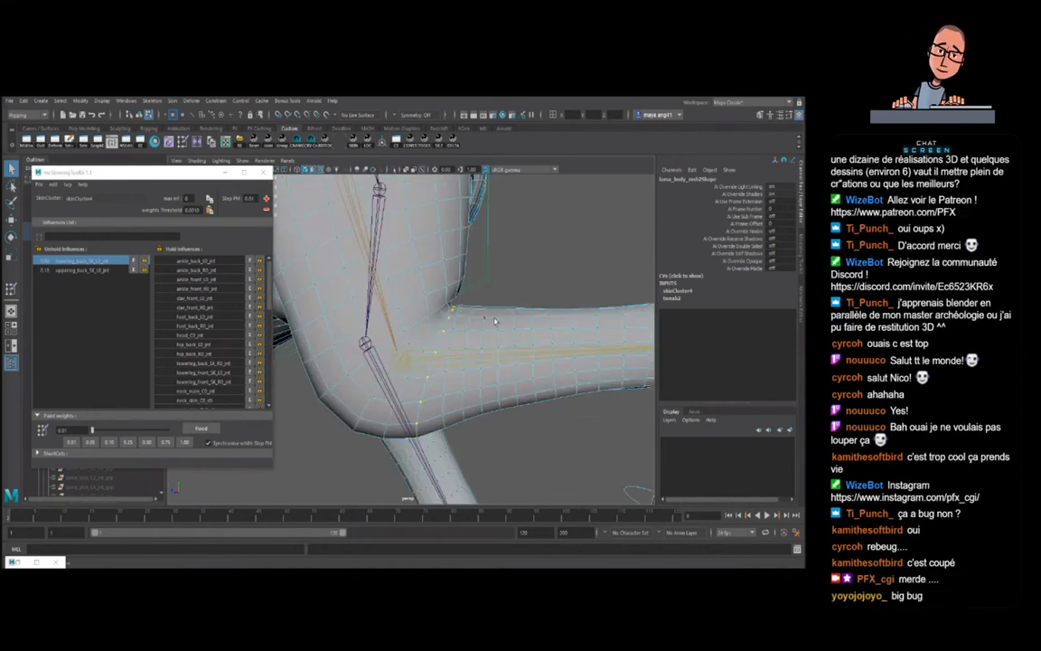
{"action": "left_click", "coordinate": [445, 310]}
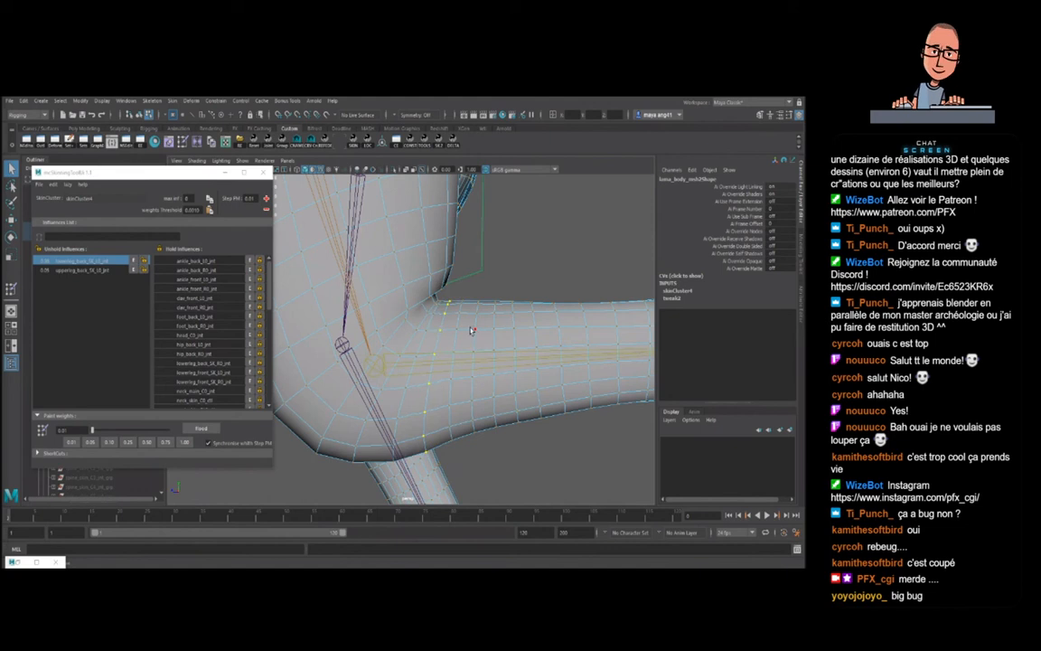
- Go through the edge loops from the knee up the thigh and refine the upper and lower leg joint weights for a gradual falloff
{"action": "left_click", "coordinate": [387, 347]}
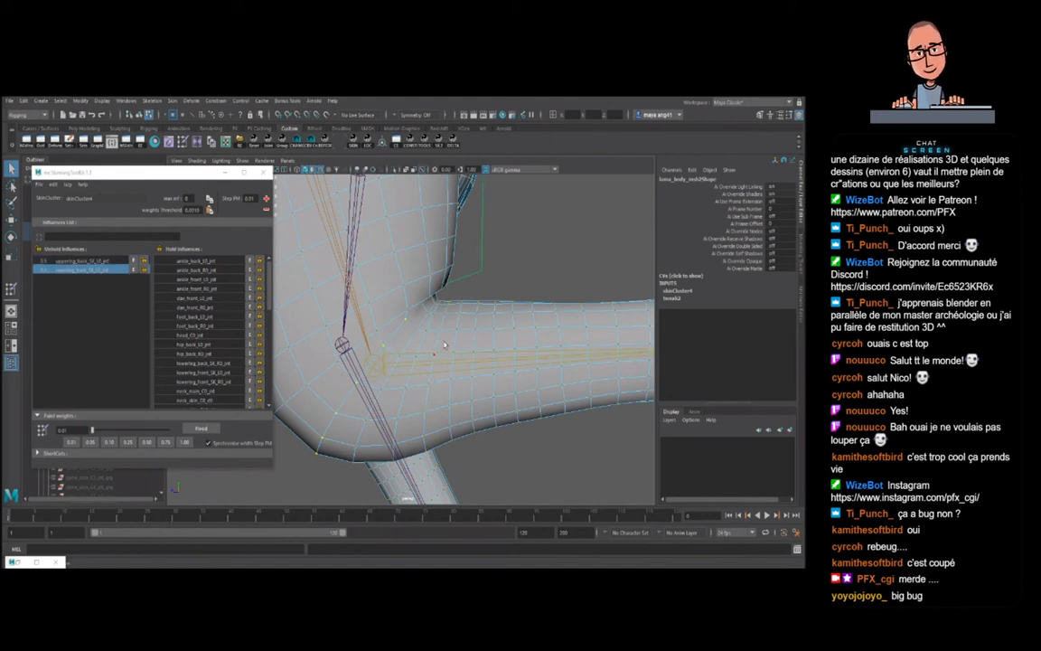
{"action": "double_click", "coordinate": [386, 347], "text": "shift"}
{"action": "left_click_drag", "start_coordinate": [444, 343], "coordinate": [448, 349], "text": "alt"}
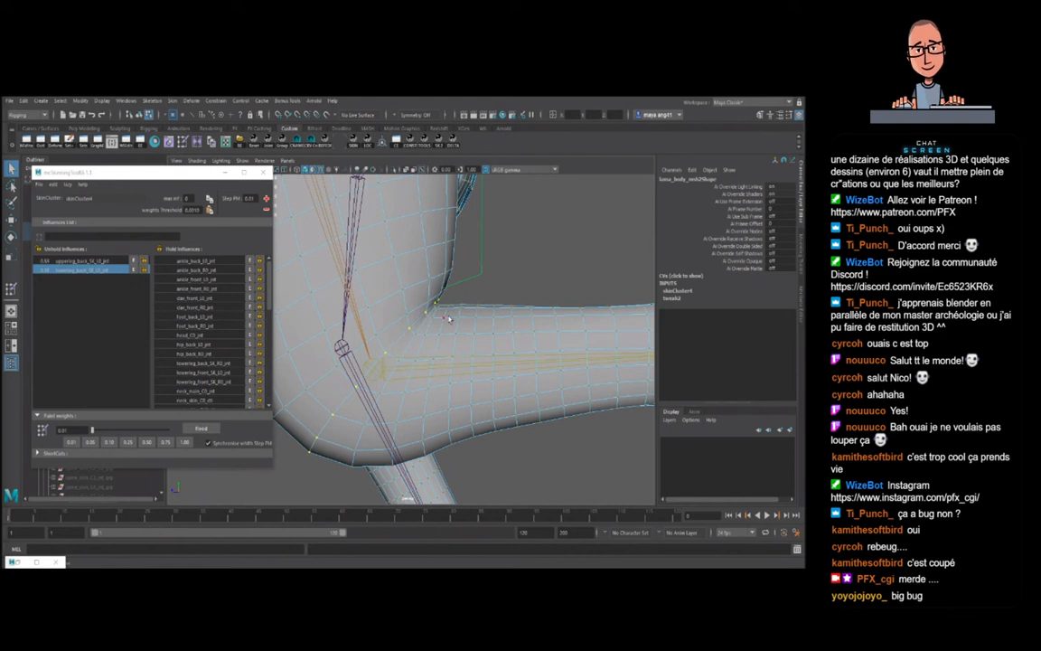
{"action": "left_click", "coordinate": [403, 291]}
{"action": "double_click", "coordinate": [377, 302], "text": "shift"}
{"action": "left_click_drag", "start_coordinate": [379, 302], "coordinate": [425, 314], "text": "alt"}
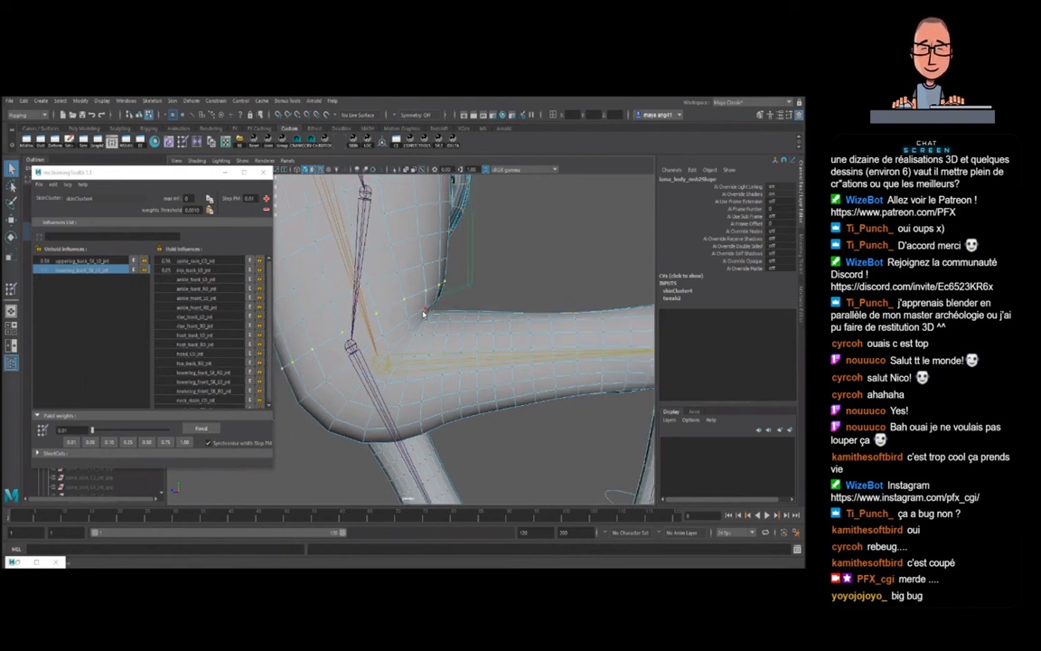
{"action": "left_click", "coordinate": [439, 298]}
{"action": "double_click", "coordinate": [425, 309], "text": "shift"}
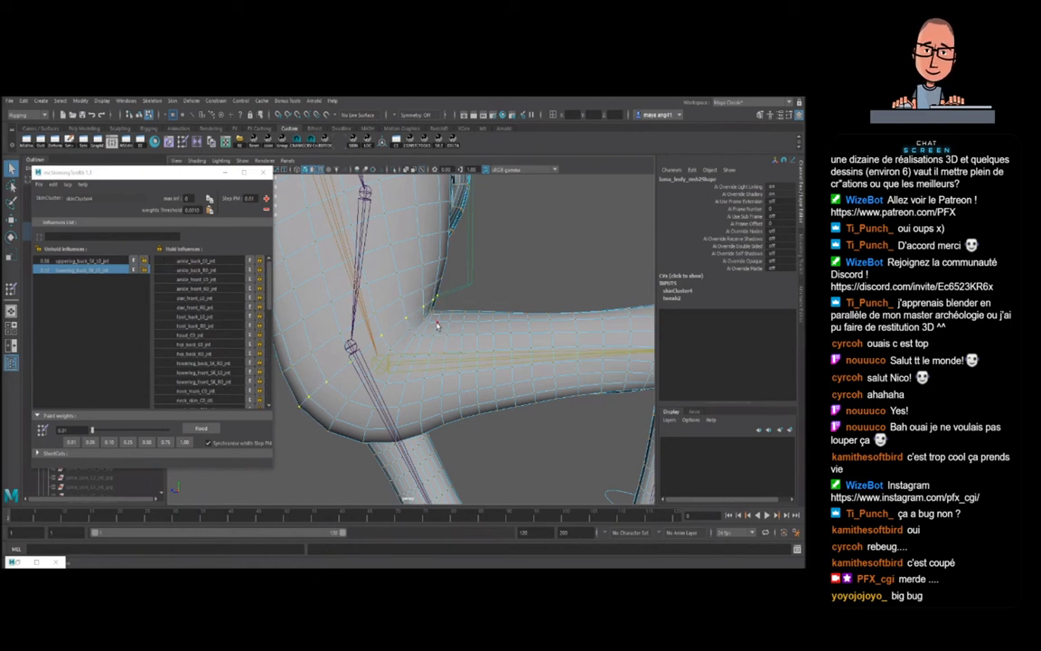
{"action": "double_click", "coordinate": [426, 264], "text": "shift"}
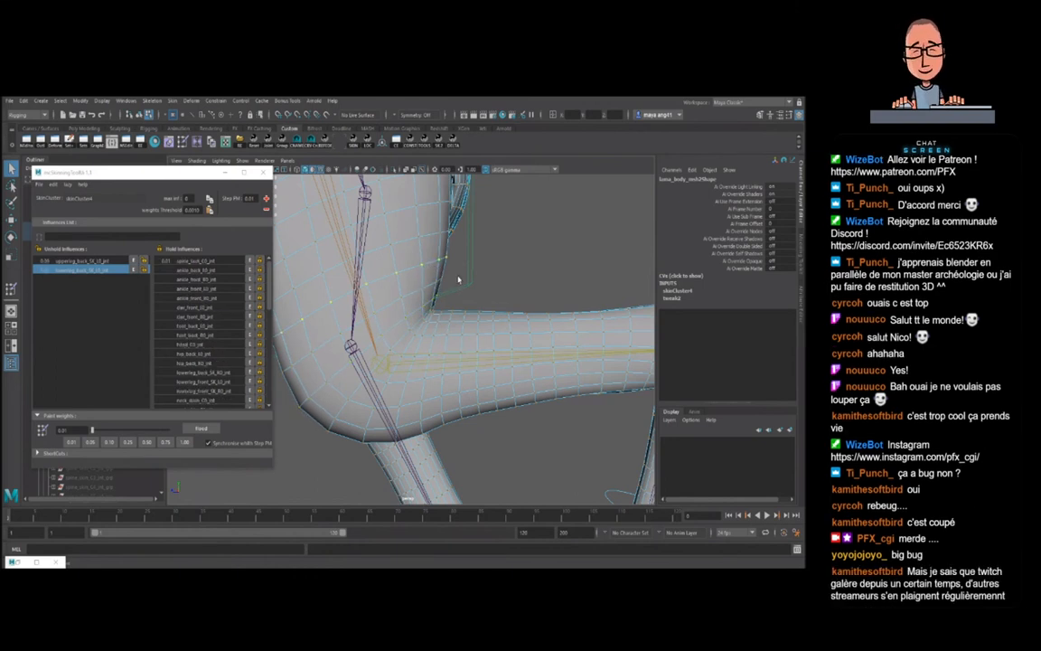
{"action": "left_click", "coordinate": [442, 281]}
{"action": "double_click", "coordinate": [426, 289], "text": "shift"}
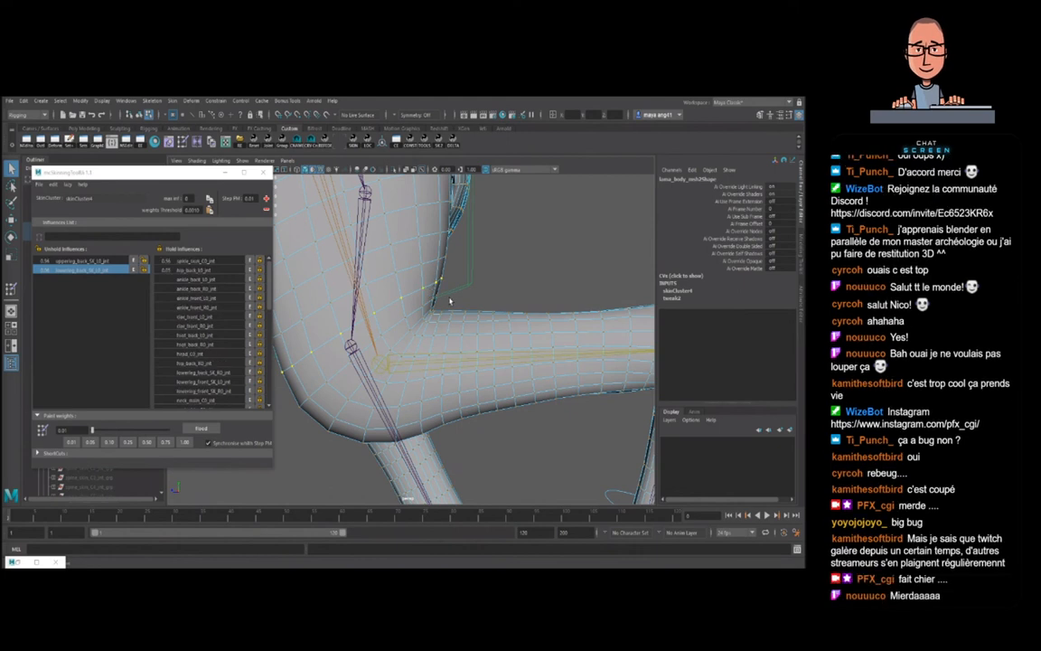
{"action": "left_click", "coordinate": [432, 301]}
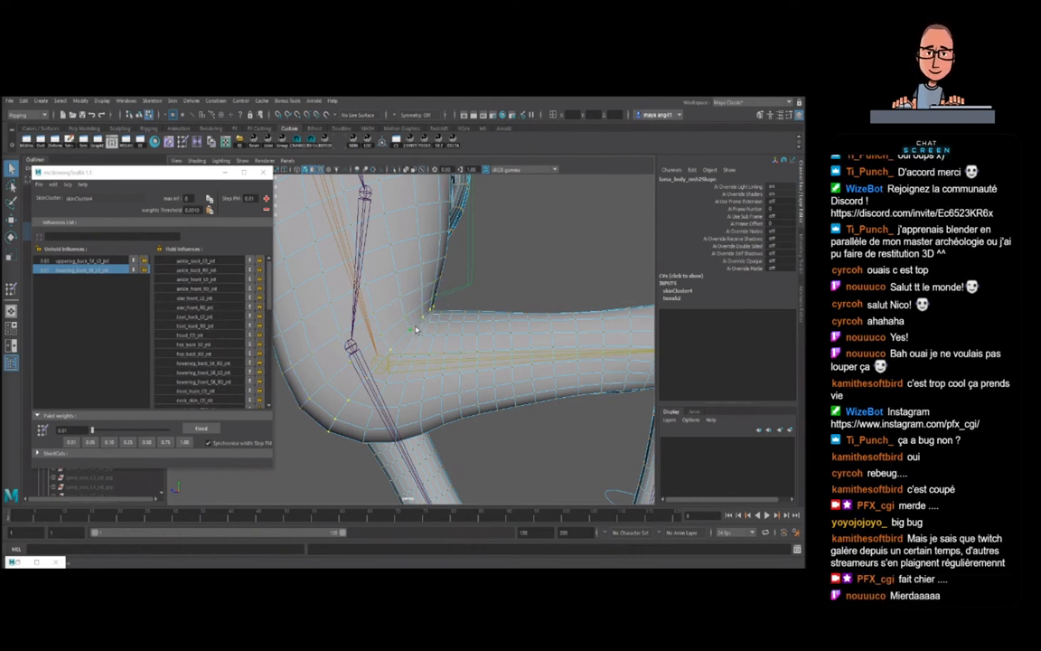
- Leave vertex mode and reset the left back leg IK control's Translate X, Y and Z to 0
{"action": "key", "text": "F8"}
{"action": "scroll", "coordinate": [431, 354], "scroll_direction": "down", "scroll_amount": 5}
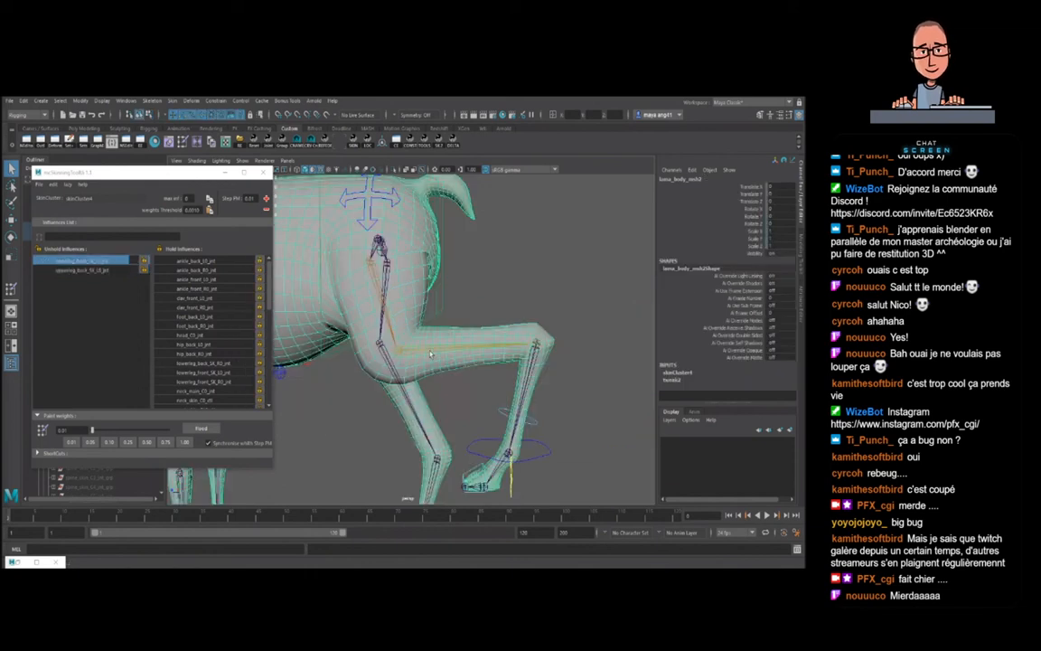
{"action": "left_click", "coordinate": [538, 455]}
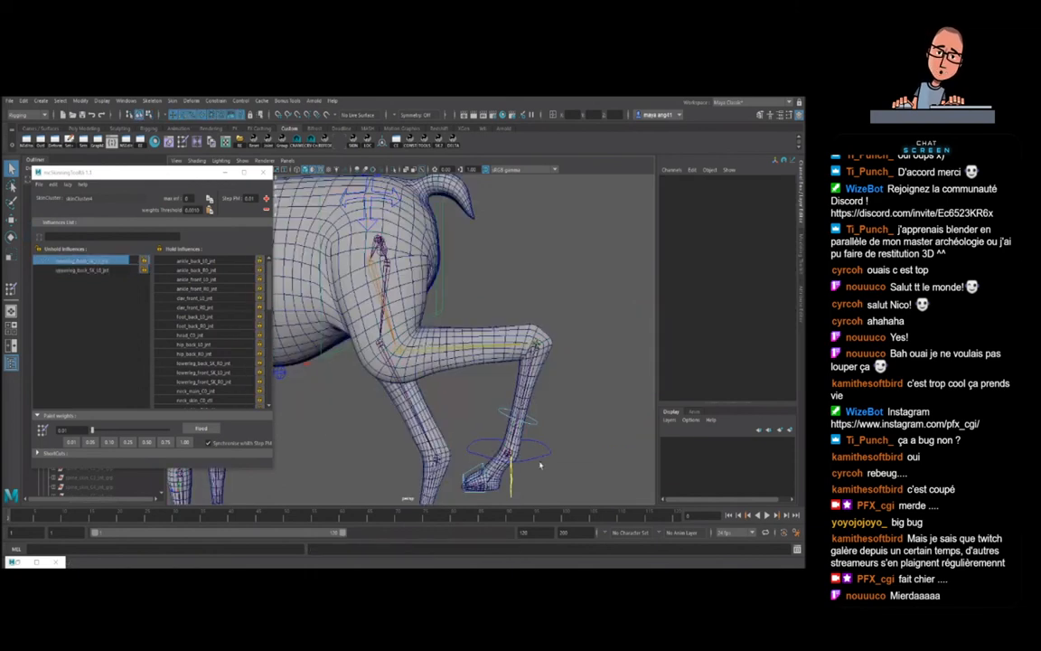
{"action": "left_click_drag", "start_coordinate": [783, 187], "coordinate": [782, 201]}
{"action": "type", "text": "0"}
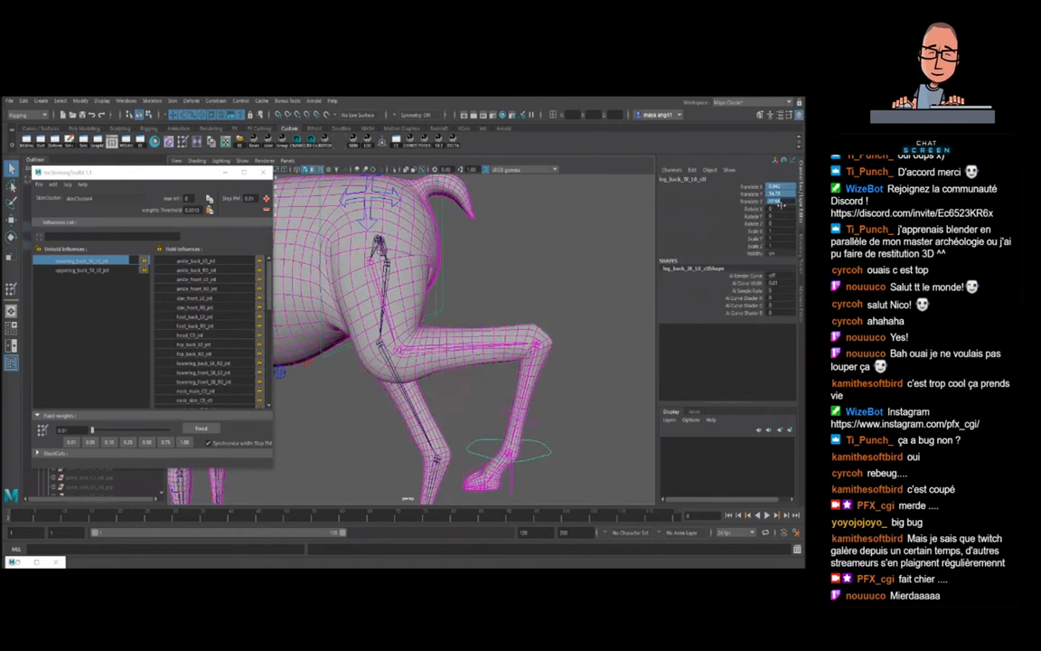
{"action": "key", "text": "Return"}
- Move the left back leg IK control up and backward again to test how the smoothed knee weights deform
{"action": "scroll", "coordinate": [446, 389], "scroll_direction": "down", "scroll_amount": 5}
{"action": "left_click_drag", "start_coordinate": [446, 388], "coordinate": [467, 387], "text": "alt"}
{"action": "key", "text": "w"}
{"action": "left_click_drag", "start_coordinate": [422, 468], "coordinate": [475, 379]}
{"action": "left_click_drag", "start_coordinate": [476, 370], "coordinate": [469, 350], "text": "alt"}
{"action": "right_click_drag", "start_coordinate": [469, 349], "coordinate": [457, 390], "text": "alt"}
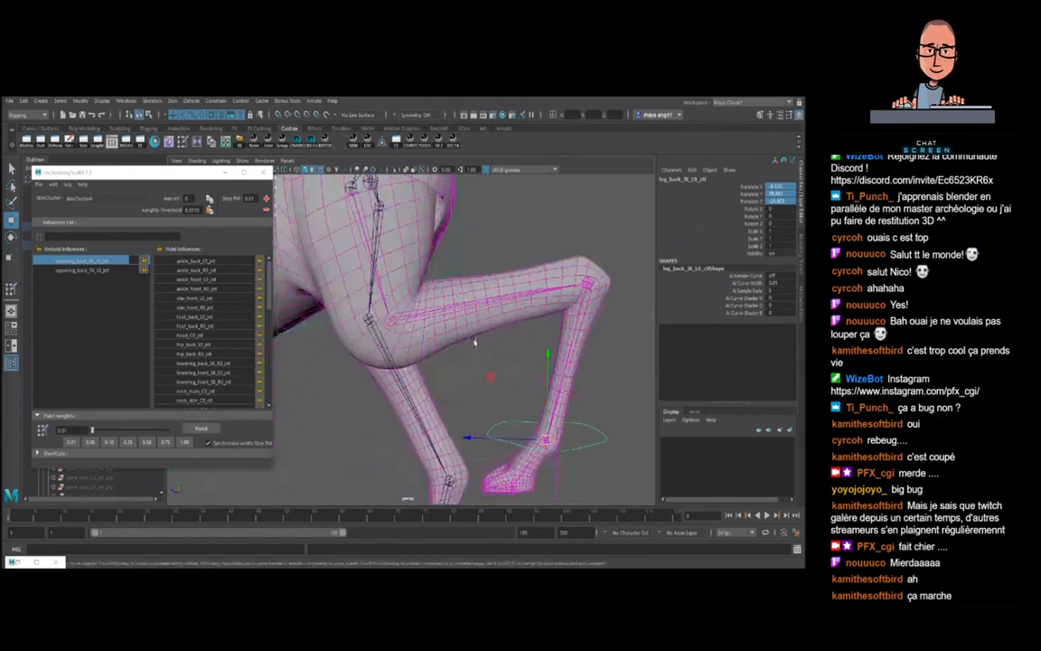
- Re-enter vertex mode on the llama body and adjust the upper leg joint's influence on the edge loop at the inner knee crease
{"action": "middle_click_drag", "start_coordinate": [474, 342], "coordinate": [493, 357], "text": "alt"}
{"action": "right_click_drag", "start_coordinate": [424, 280], "coordinate": [438, 293], "text": "alt"}
{"action": "left_click", "coordinate": [462, 338]}
{"action": "right_click_drag", "start_coordinate": [464, 342], "coordinate": [450, 336], "text": "alt"}
{"action": "key", "text": "1"}
{"action": "key", "text": "q"}
{"action": "key", "text": "F9"}
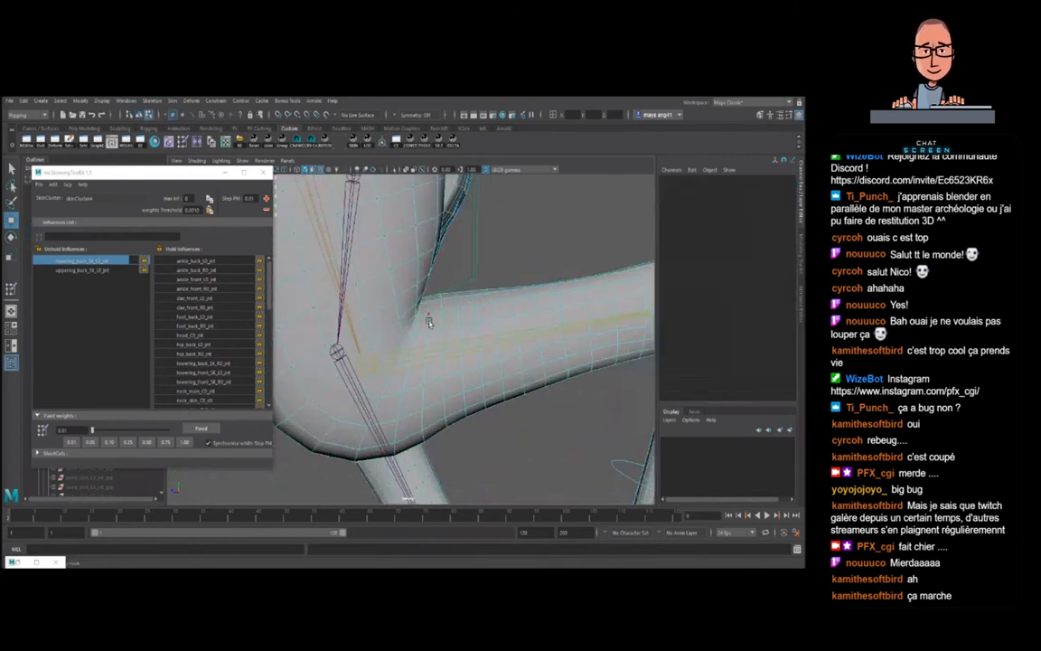
{"action": "left_click", "coordinate": [419, 319]}
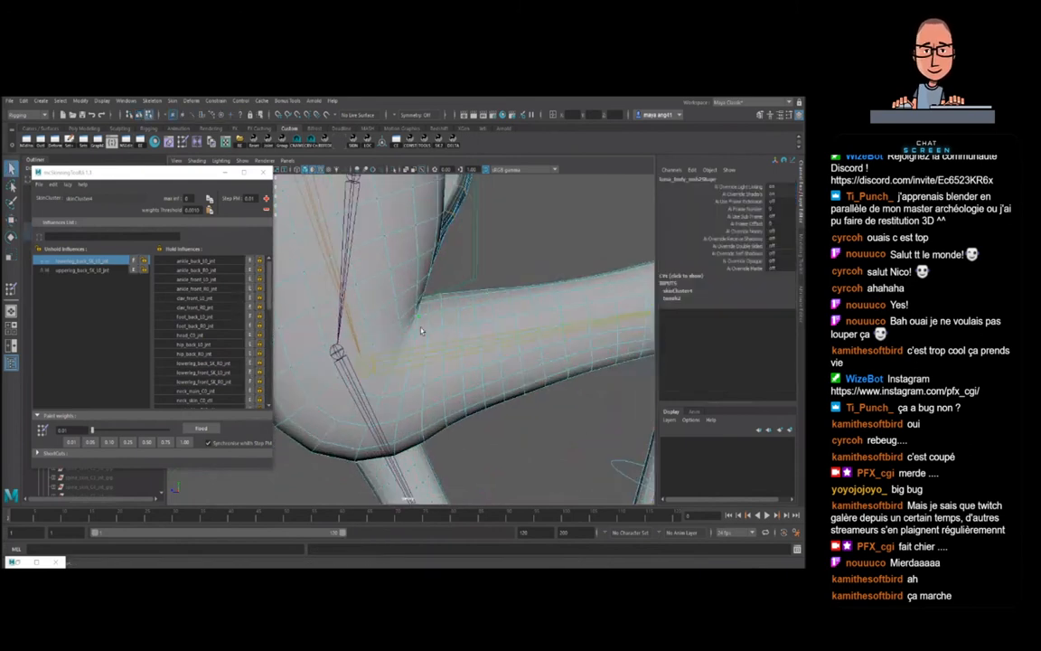
{"action": "left_click", "coordinate": [86, 270]}
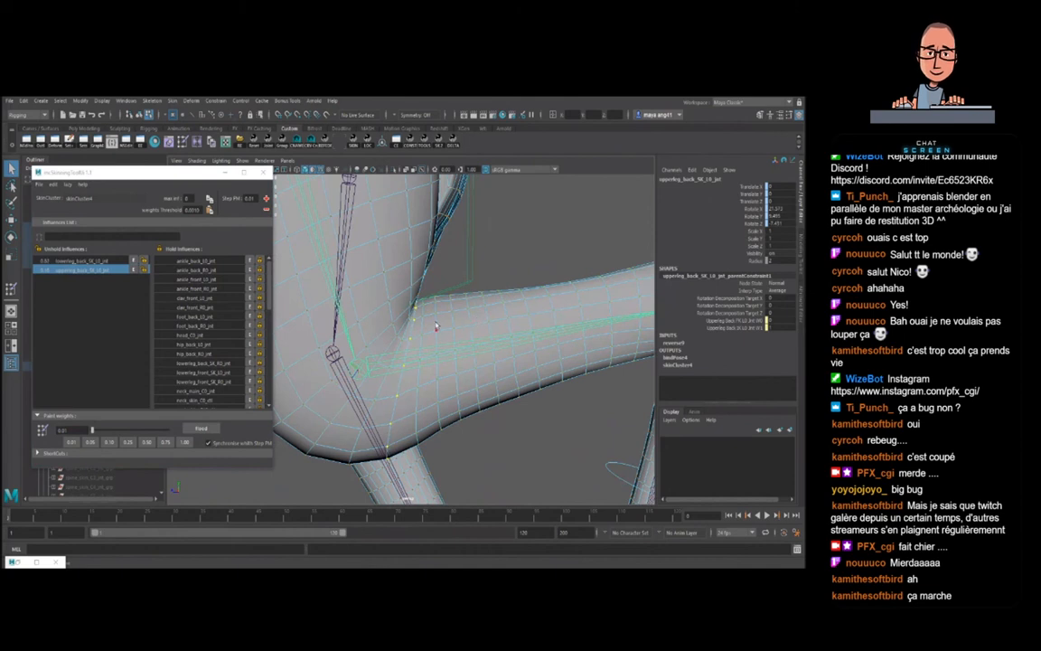
{"action": "left_click_drag", "start_coordinate": [432, 325], "coordinate": [455, 315], "text": "alt"}
{"action": "key", "text": "F8"}
{"action": "scroll", "coordinate": [479, 340], "scroll_direction": "down", "scroll_amount": 3}
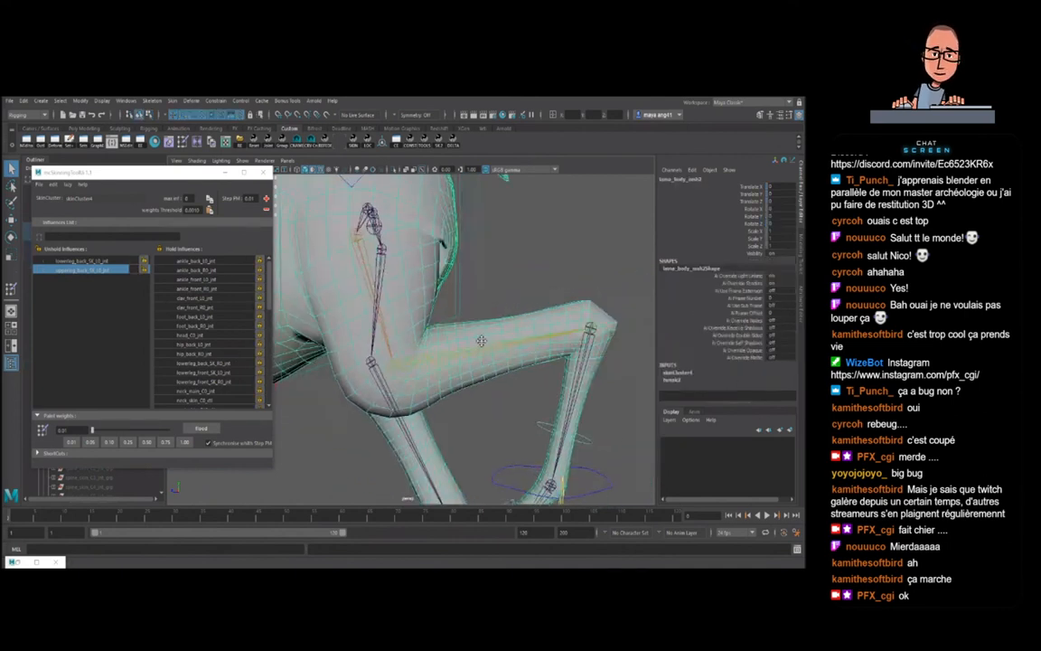
{"action": "scroll", "coordinate": [481, 340], "scroll_direction": "up", "scroll_amount": 2}
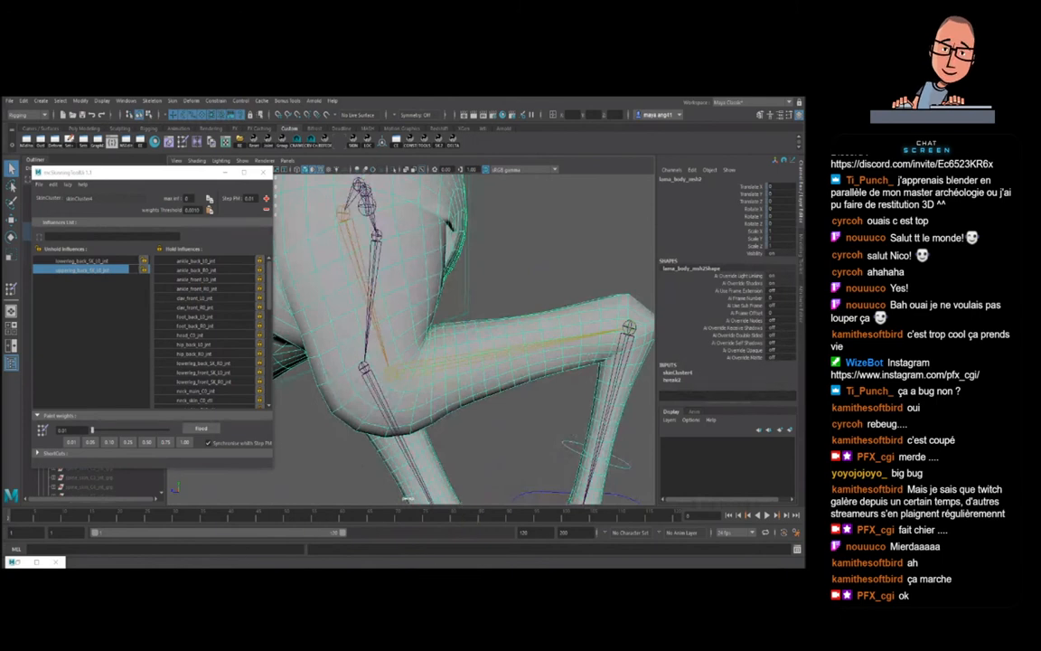
- Switch to the Snipping Tool, capture the bent knee, mark the inner crease with blue and red pen strokes, and close the capture
{"action": "left_click", "coordinate": [246, 576]}
{"action": "left_click", "coordinate": [235, 130]}
{"action": "left_click_drag", "start_coordinate": [302, 201], "coordinate": [578, 459]}
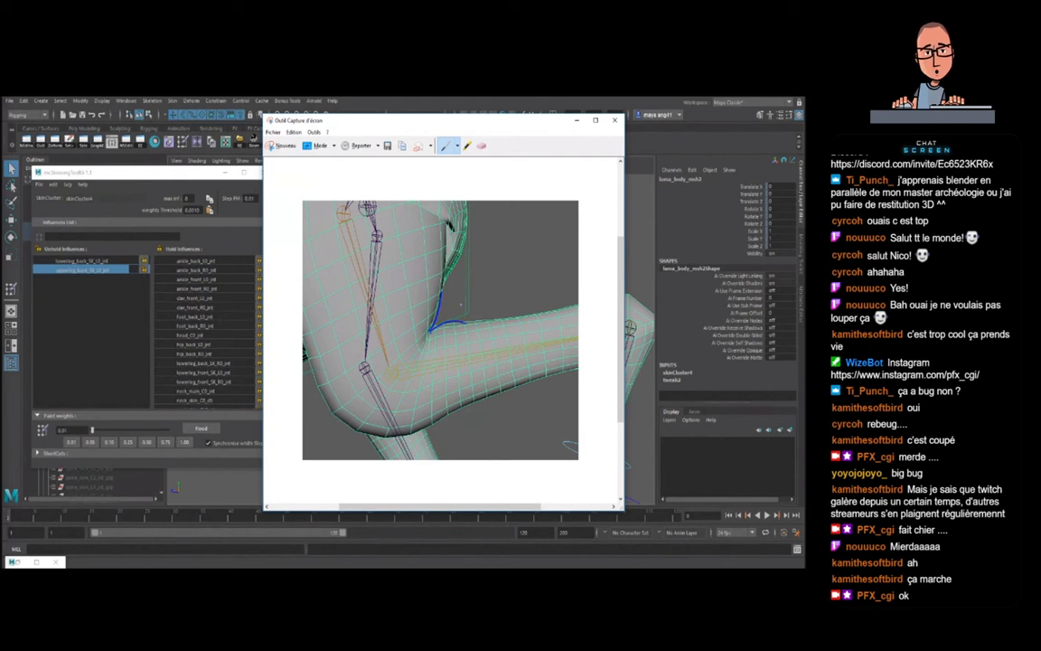
{"action": "left_click", "coordinate": [458, 146]}
{"action": "left_click", "coordinate": [469, 162]}
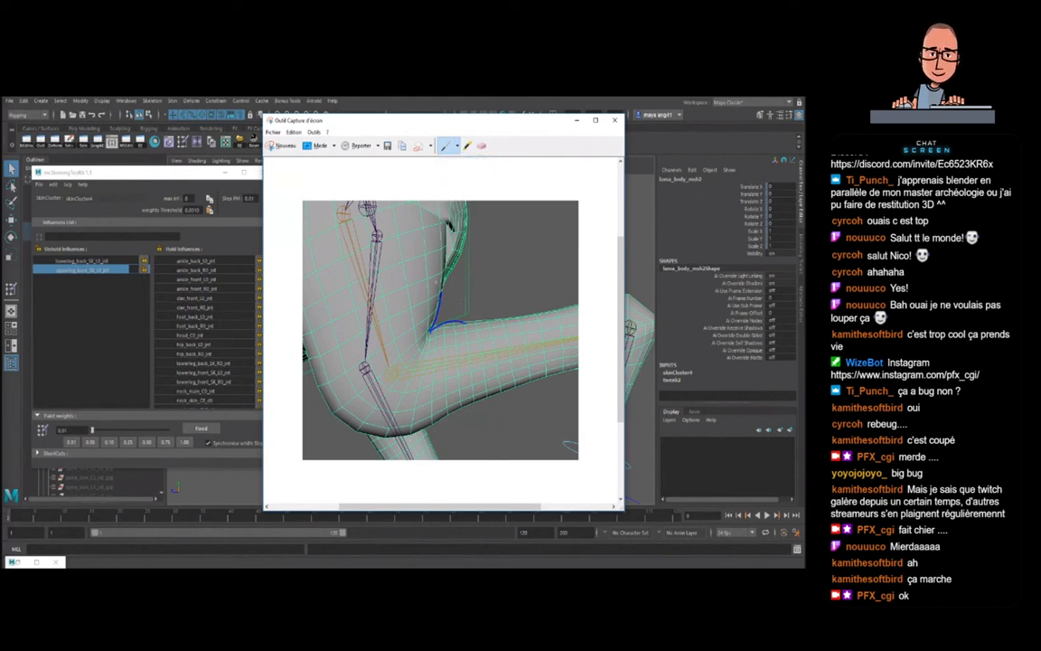
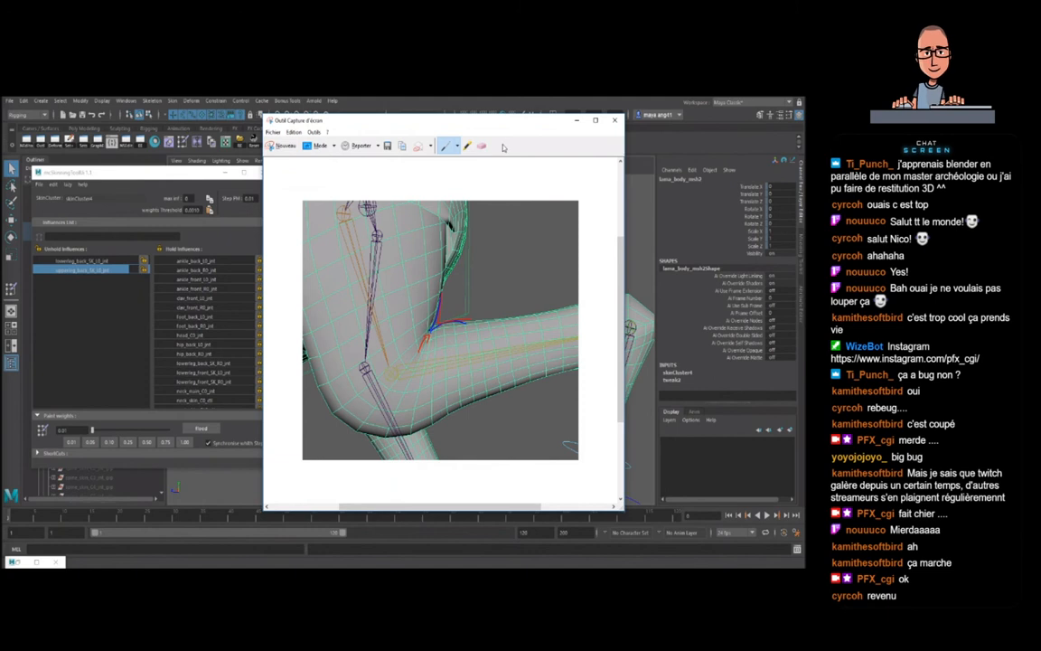
{"action": "left_click_drag", "start_coordinate": [493, 127], "coordinate": [480, 129]}
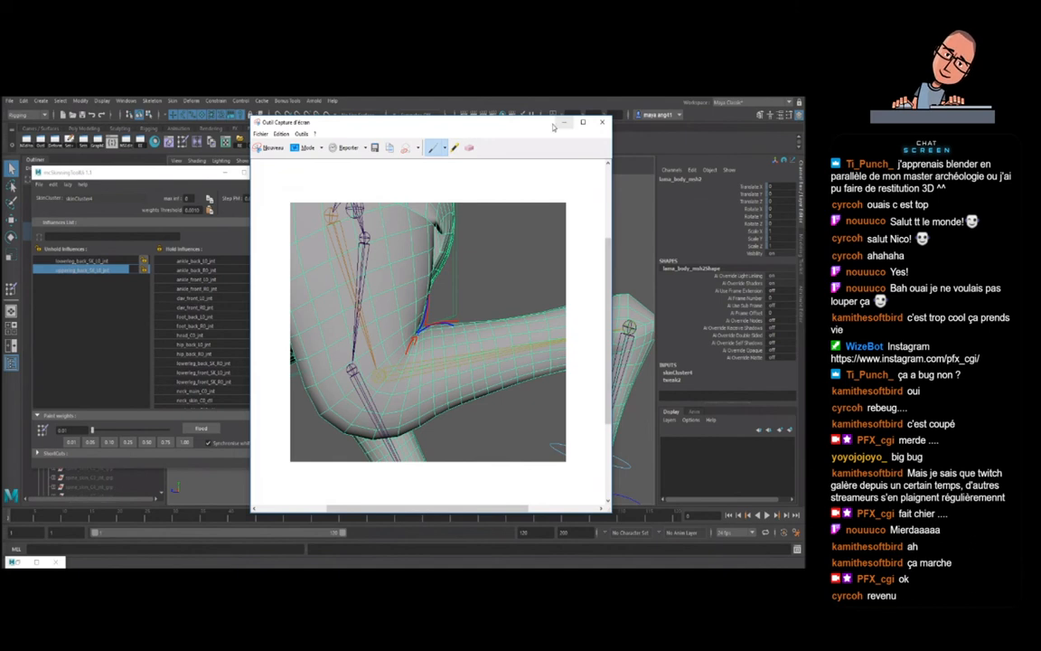
{"action": "left_click_drag", "start_coordinate": [553, 126], "coordinate": [531, 127]}
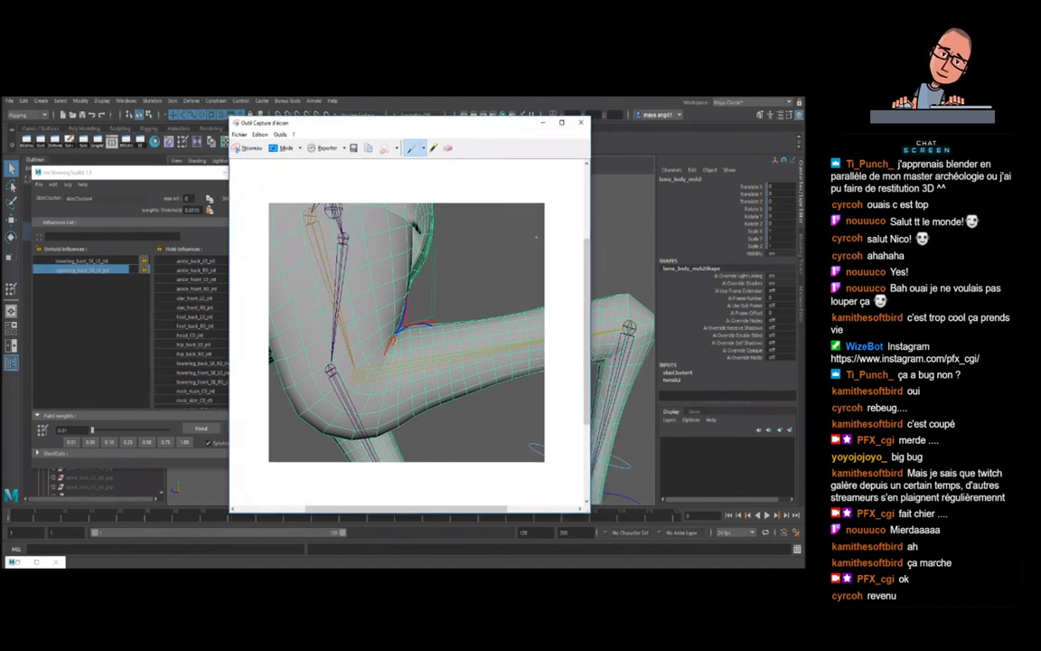
{"action": "left_click", "coordinate": [579, 124]}
- Return to vertex mode and fine-tune the upper leg joint's weights on the edge loops of the lower leg just past the knee crease
{"action": "scroll", "coordinate": [455, 352], "scroll_direction": "up", "scroll_amount": 3}
{"action": "left_click_drag", "start_coordinate": [435, 299], "coordinate": [418, 347], "text": "alt"}
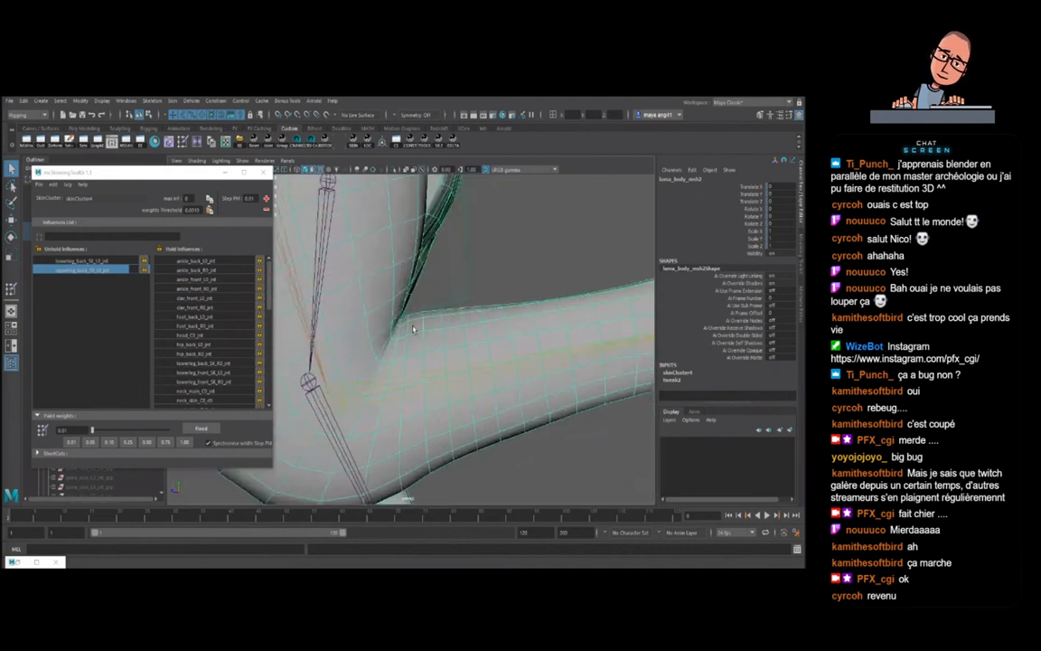
{"action": "key", "text": "F8"}
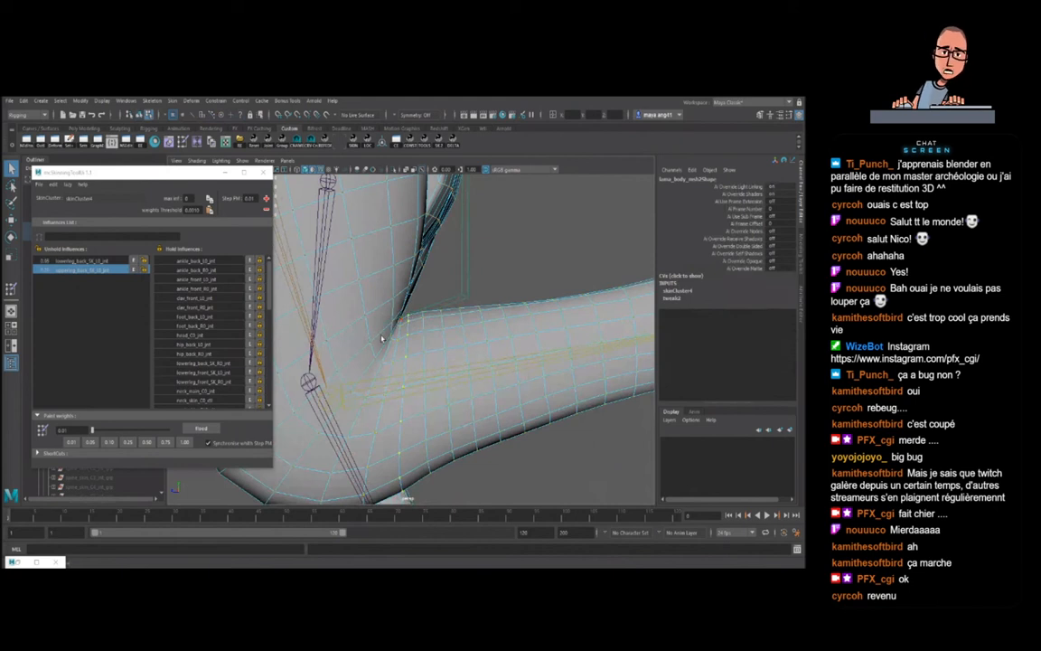
{"action": "left_click_drag", "start_coordinate": [381, 338], "coordinate": [404, 362], "text": "alt"}
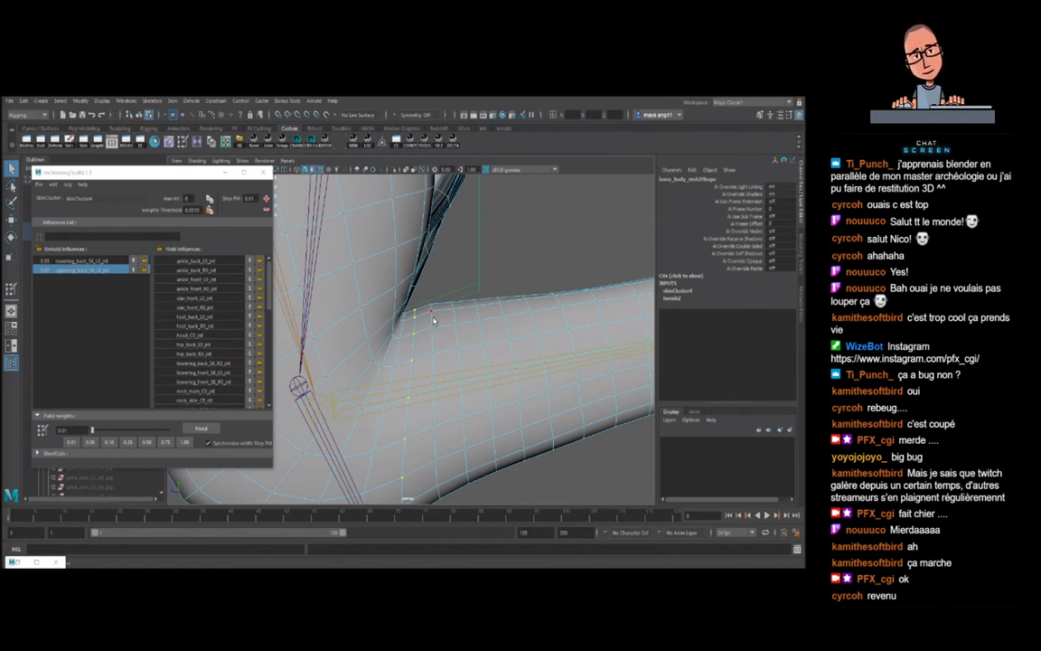
{"action": "left_click", "coordinate": [431, 312]}
{"action": "double_click", "coordinate": [432, 329], "text": "shift"}
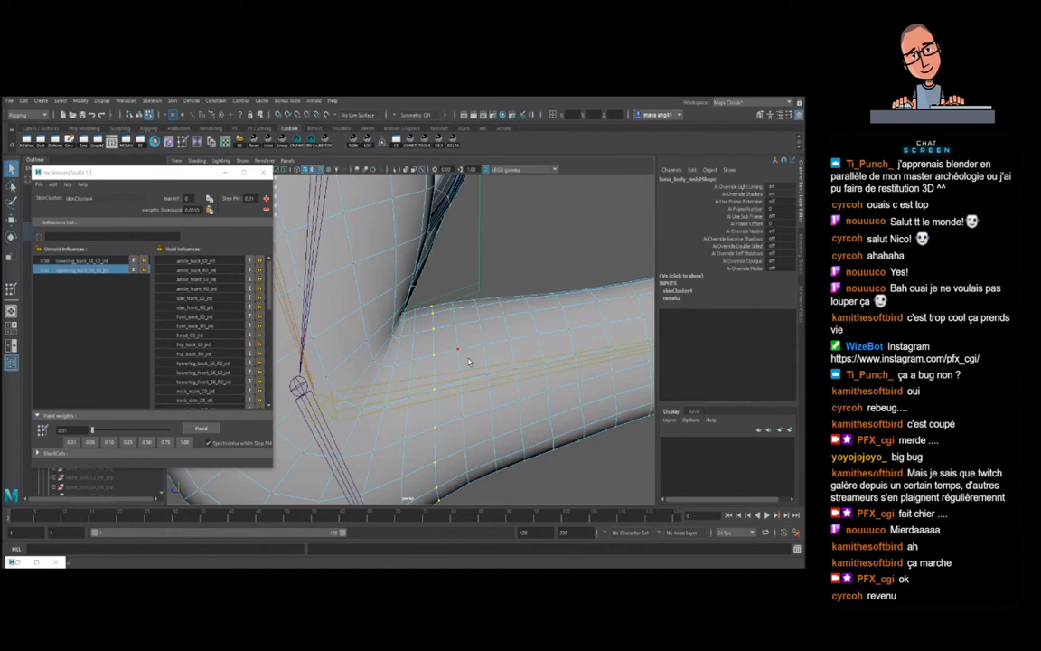
{"action": "left_click", "coordinate": [417, 319]}
{"action": "double_click", "coordinate": [420, 335], "text": "shift"}
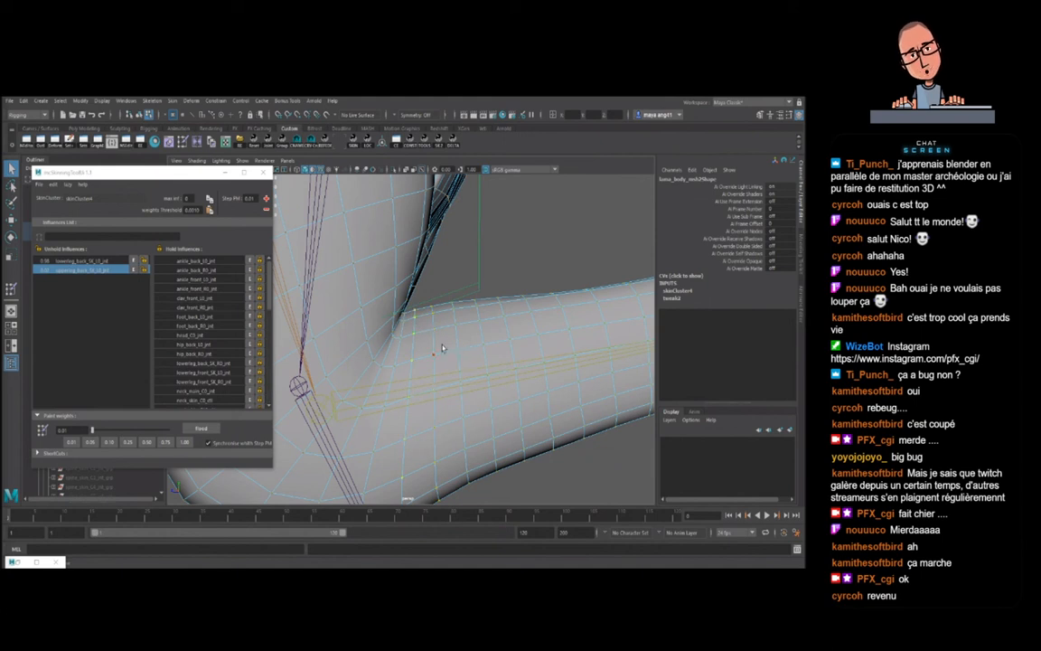
{"action": "left_click", "coordinate": [402, 319]}
{"action": "double_click", "coordinate": [400, 337], "text": "shift"}
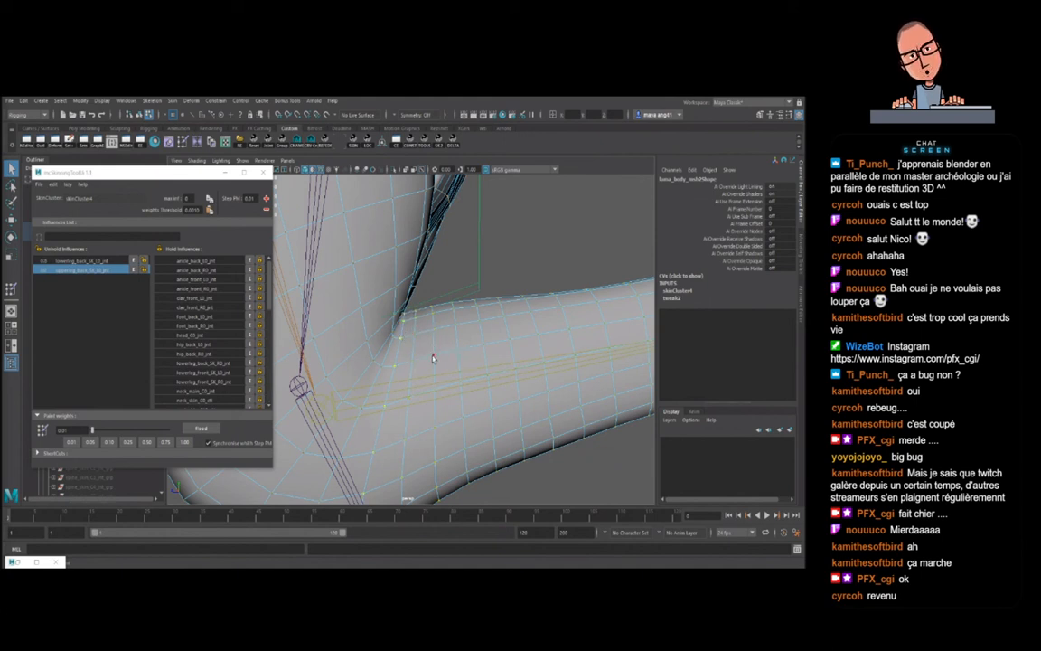
- Rebalance the upper and lower leg joint weights on the edge loops through the knee crease and just above it
{"action": "left_click_drag", "start_coordinate": [435, 355], "coordinate": [429, 353], "text": "alt"}
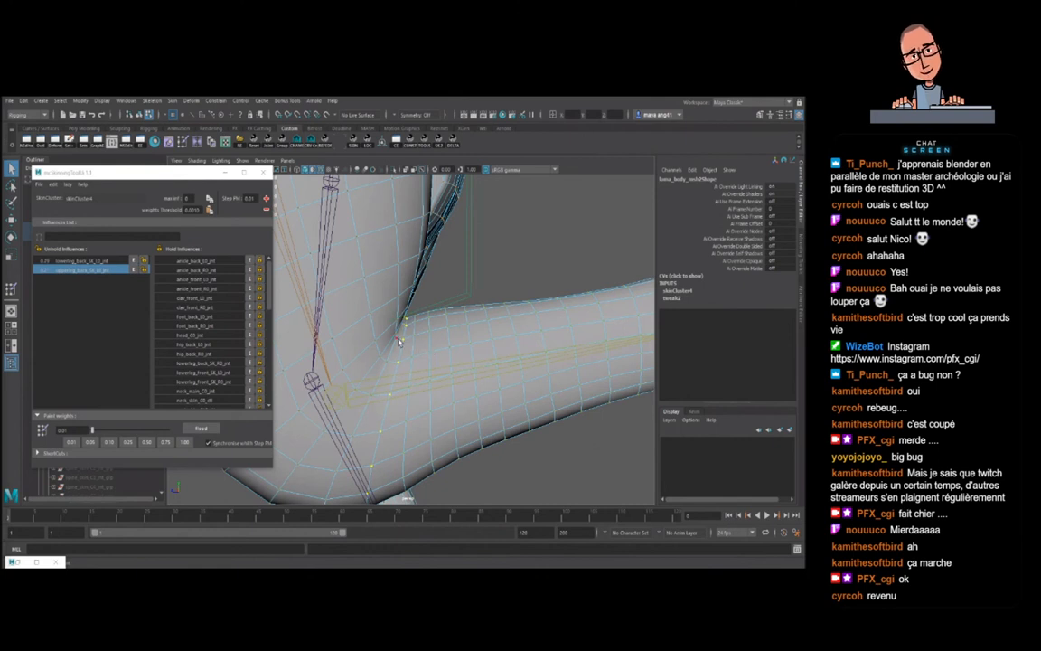
{"action": "left_click", "coordinate": [397, 339]}
{"action": "double_click", "coordinate": [386, 361], "text": "shift"}
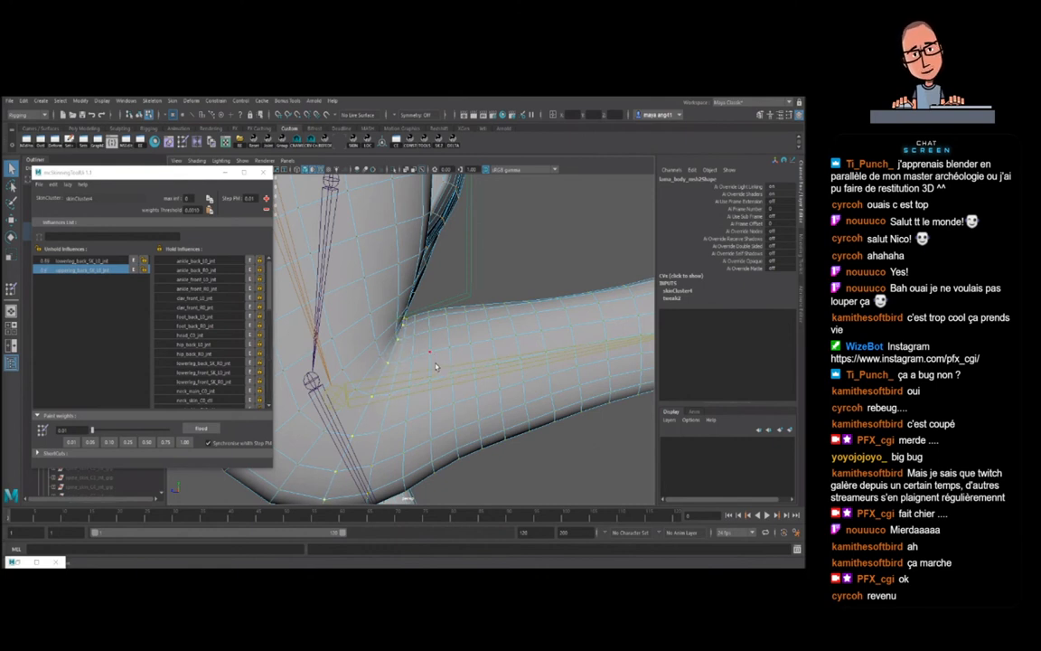
{"action": "left_click", "coordinate": [397, 336]}
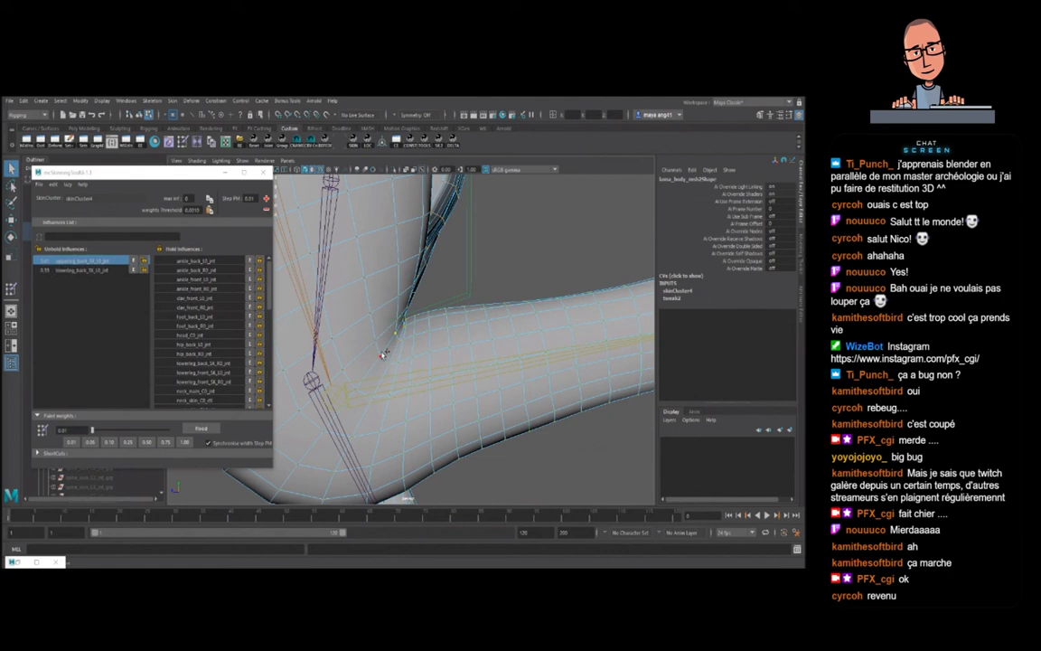
{"action": "left_click_drag", "start_coordinate": [433, 362], "coordinate": [429, 346], "text": "alt"}
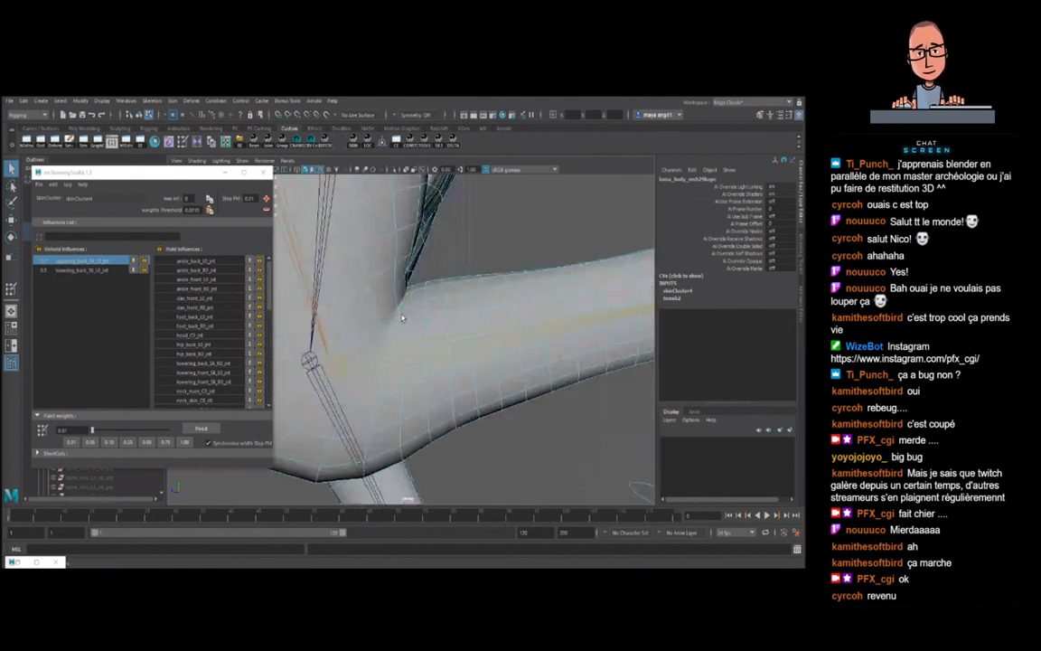
{"action": "double_click", "coordinate": [402, 338], "text": "shift"}
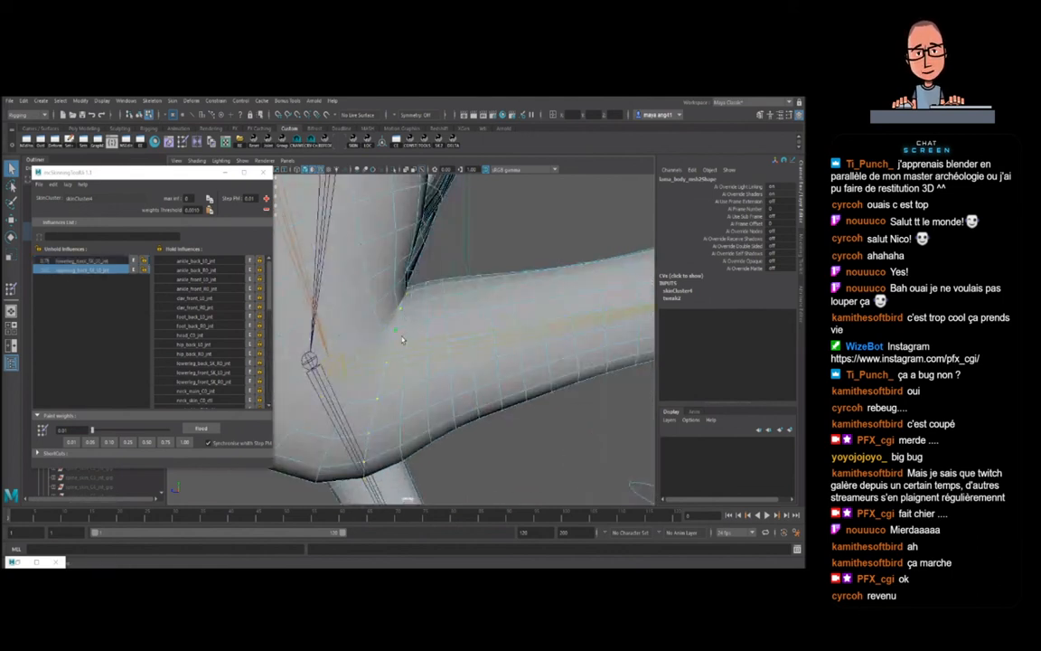
{"action": "left_click", "coordinate": [395, 289]}
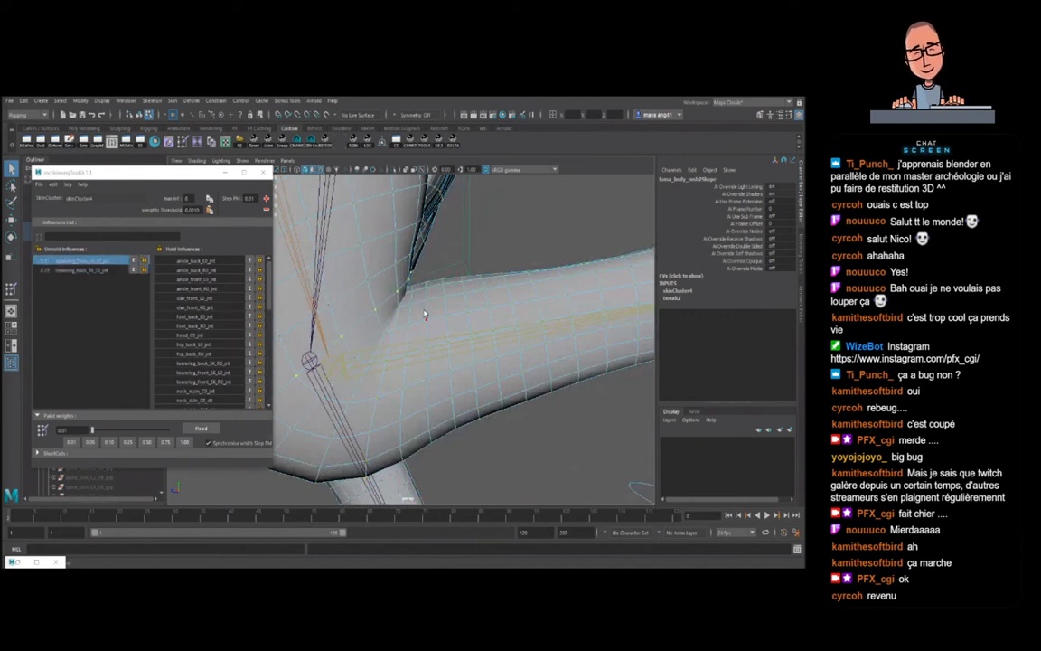
{"action": "scroll", "coordinate": [425, 317], "scroll_direction": "down", "scroll_amount": 3}
{"action": "left_click_drag", "start_coordinate": [423, 318], "coordinate": [418, 335], "text": "alt"}
{"action": "scroll", "coordinate": [419, 335], "scroll_direction": "up", "scroll_amount": 3}
{"action": "left_click", "coordinate": [411, 303]}
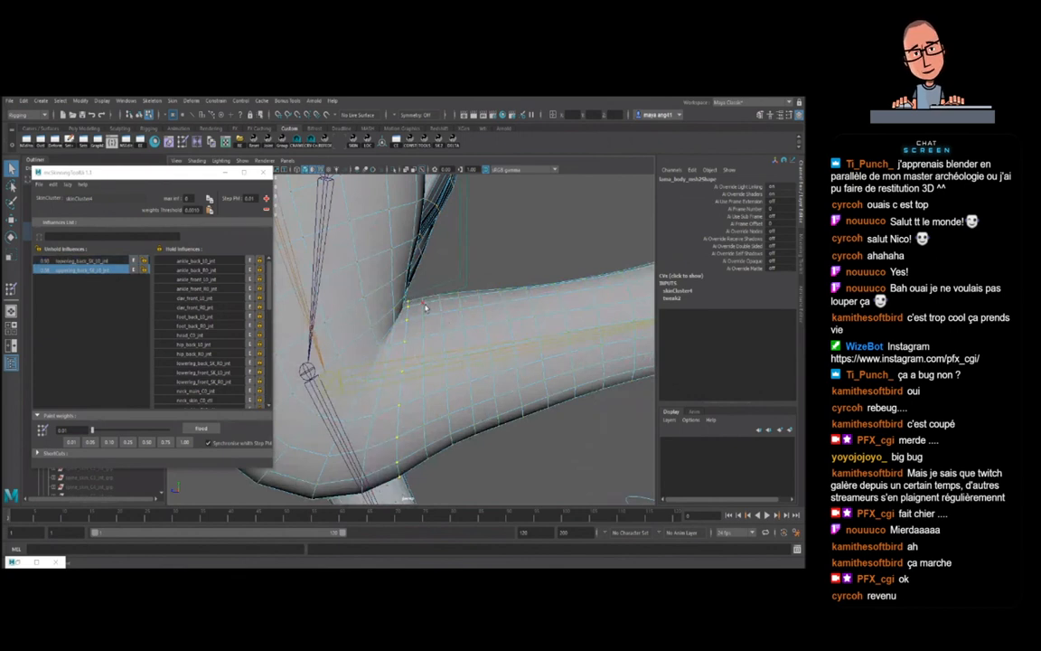
- Check the knee from the opposite side and refine the lower leg joint's influence on the thigh's edge loop above the knee
{"action": "scroll", "coordinate": [425, 307], "scroll_direction": "down", "scroll_amount": 3}
{"action": "scroll", "coordinate": [483, 290], "scroll_direction": "down", "scroll_amount": 3}
{"action": "left_click_drag", "start_coordinate": [483, 290], "coordinate": [406, 315], "text": "alt"}
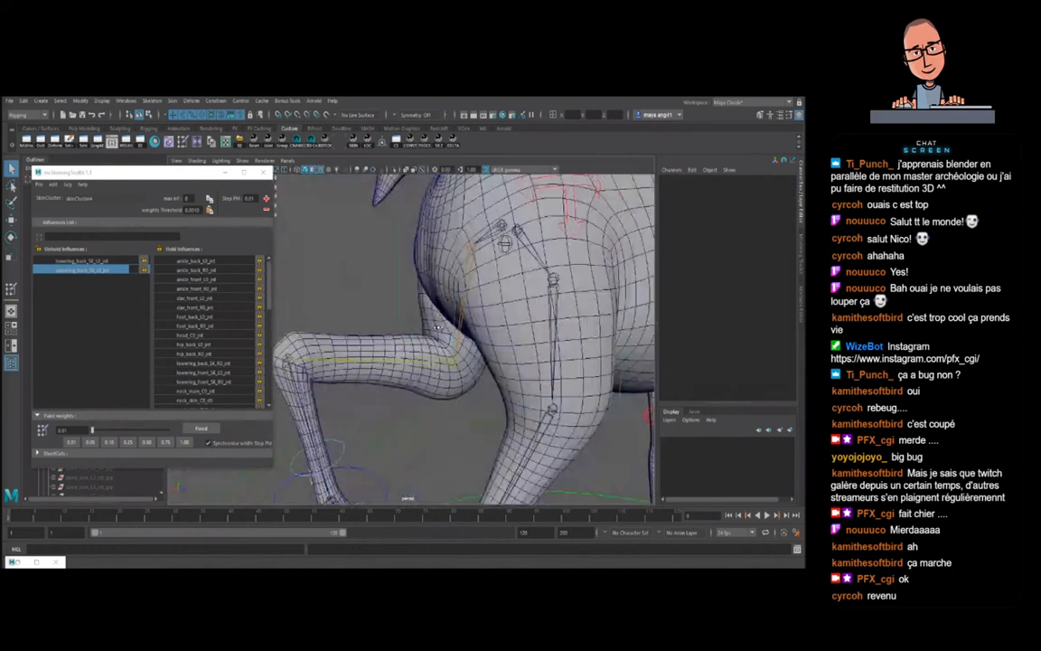
{"action": "scroll", "coordinate": [437, 327], "scroll_direction": "up", "scroll_amount": 5}
{"action": "left_click", "coordinate": [448, 318]}
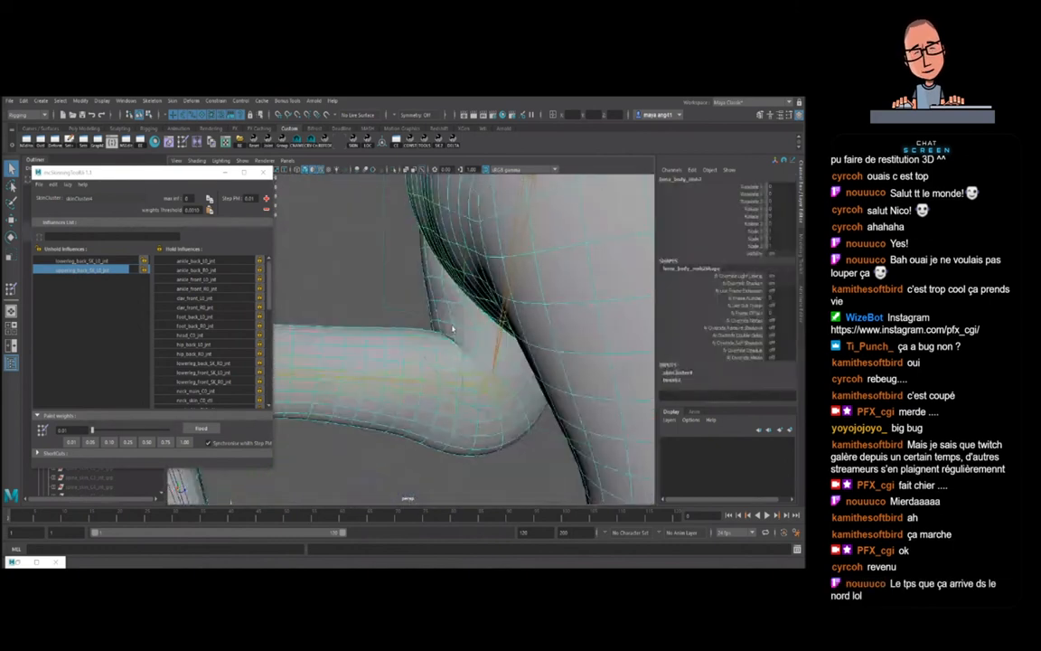
{"action": "left_click_drag", "start_coordinate": [452, 330], "coordinate": [446, 310], "text": "alt"}
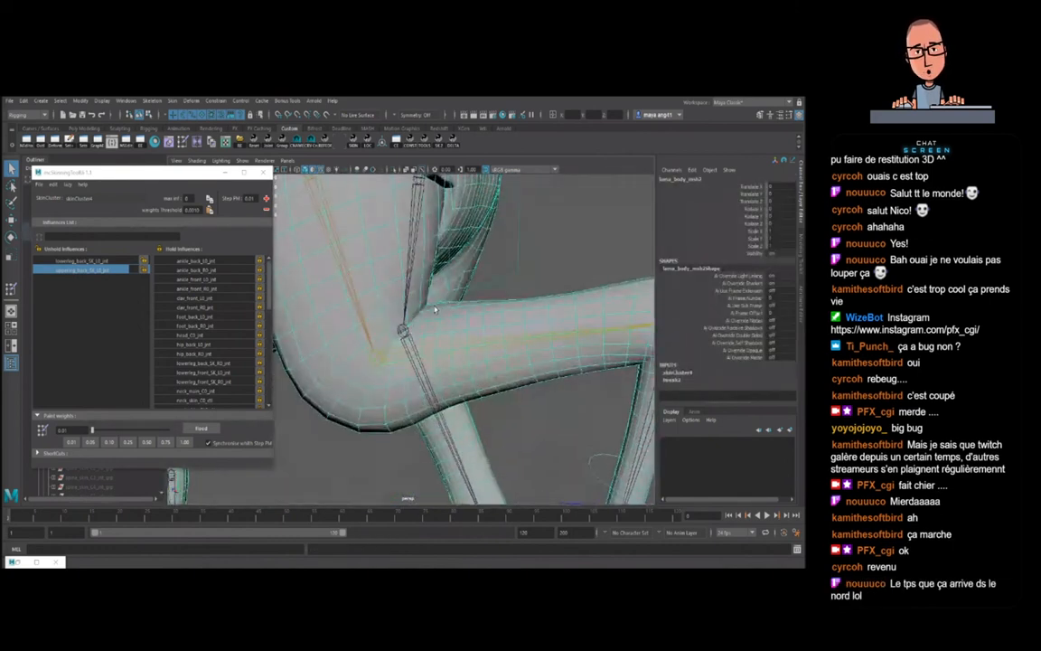
{"action": "left_click", "coordinate": [421, 304]}
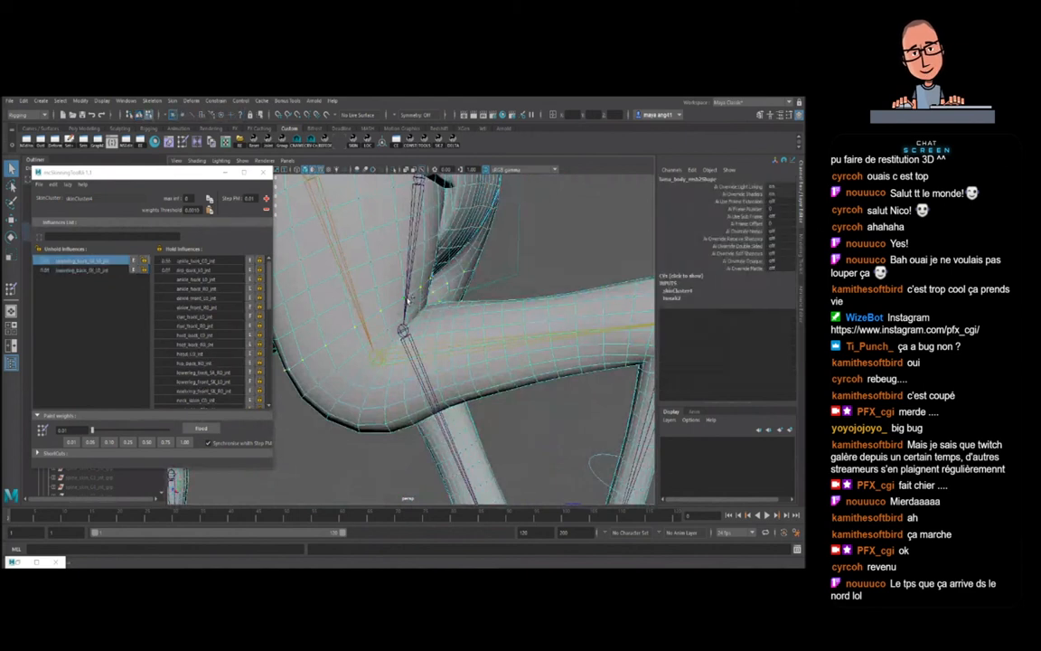
{"action": "mouse_move", "coordinate": [409, 299]}
{"action": "left_mouse_down", "text": "alt"}
{"action": "mouse_move", "coordinate": [435, 295]}
{"action": "mouse_move", "coordinate": [522, 320]}
{"action": "mouse_move", "coordinate": [407, 296]}
{"action": "left_mouse_up", "text": "alt"}
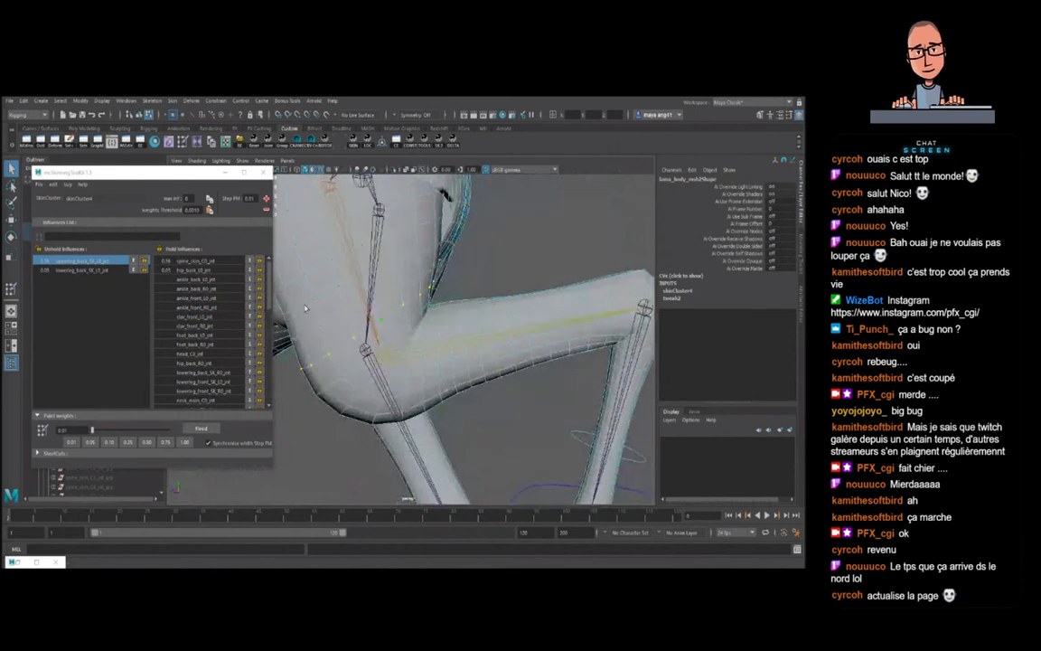
{"action": "left_click", "coordinate": [92, 272]}
{"action": "left_click_drag", "start_coordinate": [404, 339], "coordinate": [398, 339], "text": "alt"}
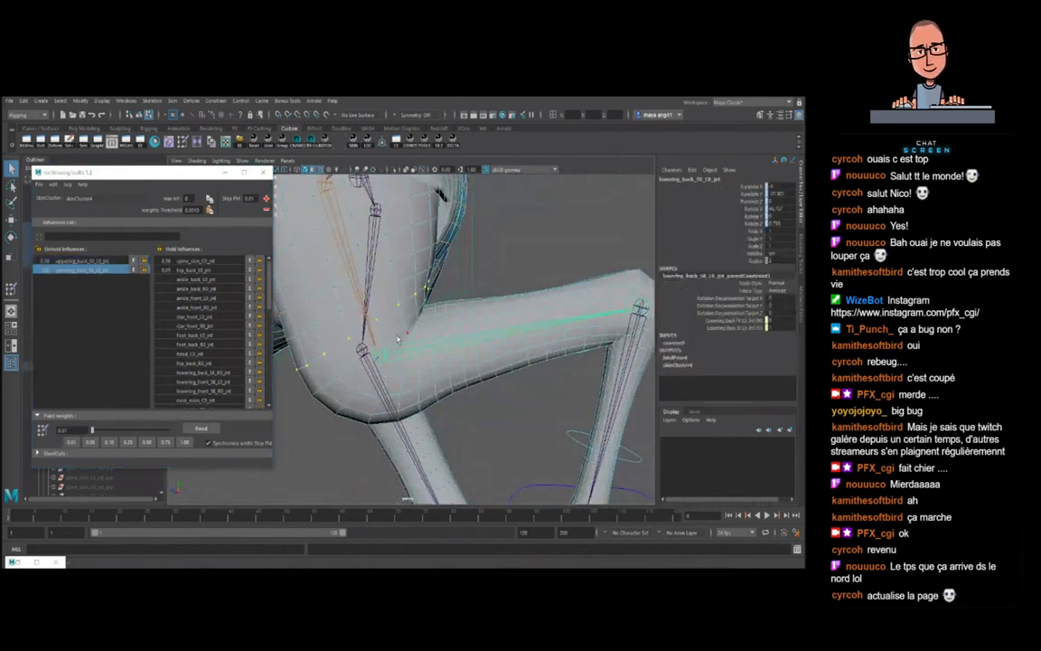
- Return to object mode with smooth mesh preview and examine the bent knee's deformation from several angles
{"action": "left_click", "coordinate": [502, 340]}
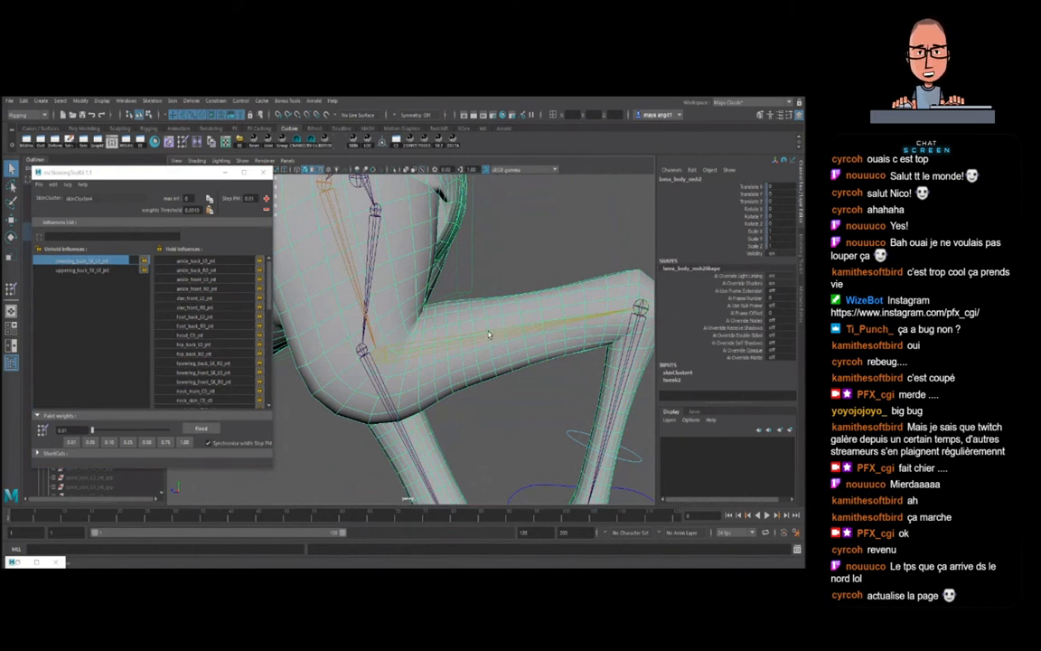
{"action": "key", "text": "3"}
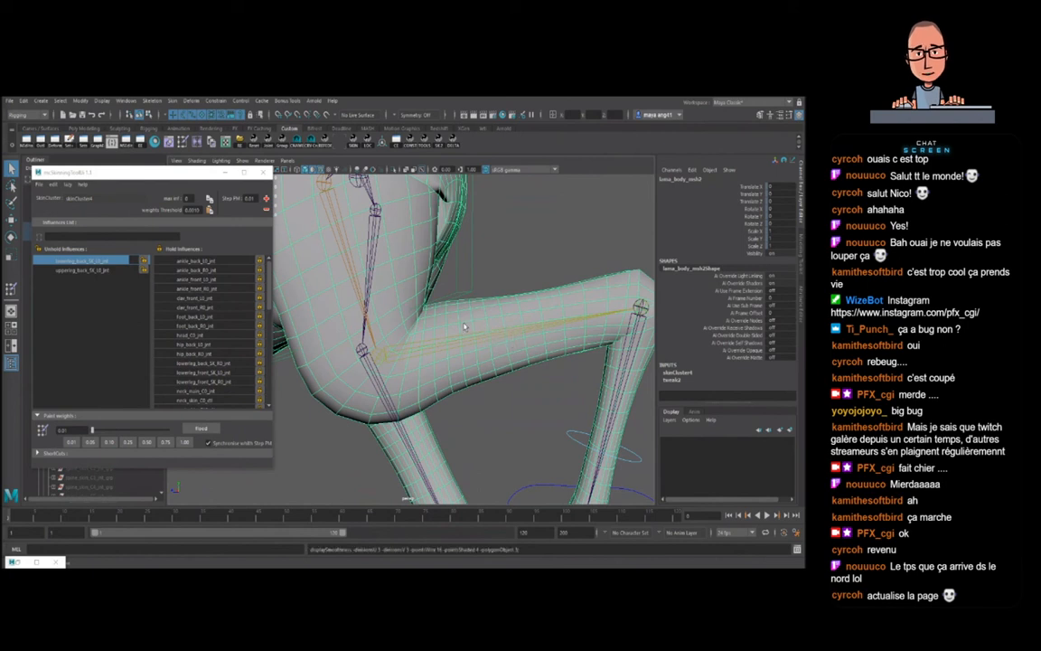
{"action": "right_click_drag", "start_coordinate": [465, 325], "coordinate": [443, 320], "text": "alt"}
{"action": "left_click_drag", "start_coordinate": [443, 320], "coordinate": [375, 326], "text": "alt"}
{"action": "right_click_drag", "start_coordinate": [375, 325], "coordinate": [440, 340], "text": "alt"}
{"action": "left_click_drag", "start_coordinate": [439, 340], "coordinate": [429, 334], "text": "alt"}
{"action": "right_click_drag", "start_coordinate": [429, 334], "coordinate": [381, 328], "text": "alt"}
{"action": "left_click_drag", "start_coordinate": [382, 328], "coordinate": [447, 332], "text": "alt"}
{"action": "right_click_drag", "start_coordinate": [447, 331], "coordinate": [405, 334], "text": "alt"}
{"action": "left_click_drag", "start_coordinate": [405, 335], "coordinate": [494, 351], "text": "alt"}
{"action": "right_click_drag", "start_coordinate": [498, 350], "coordinate": [480, 368], "text": "alt"}
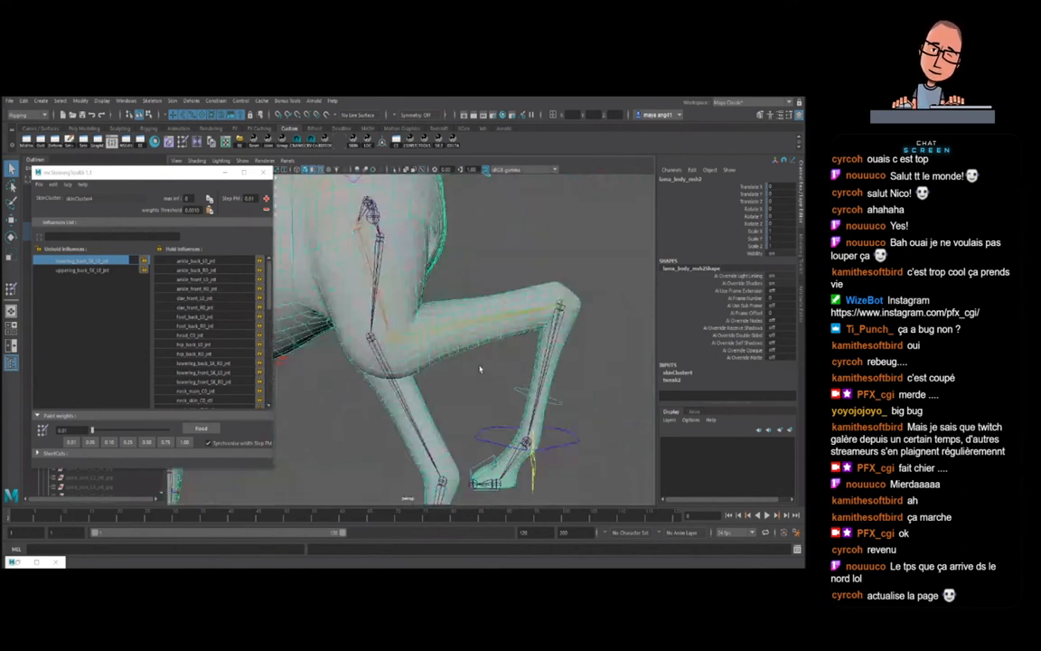
{"action": "left_click_drag", "start_coordinate": [447, 357], "coordinate": [449, 355], "text": "alt"}
{"action": "right_click_drag", "start_coordinate": [448, 355], "coordinate": [427, 350], "text": "alt"}
{"action": "key", "text": "3"}
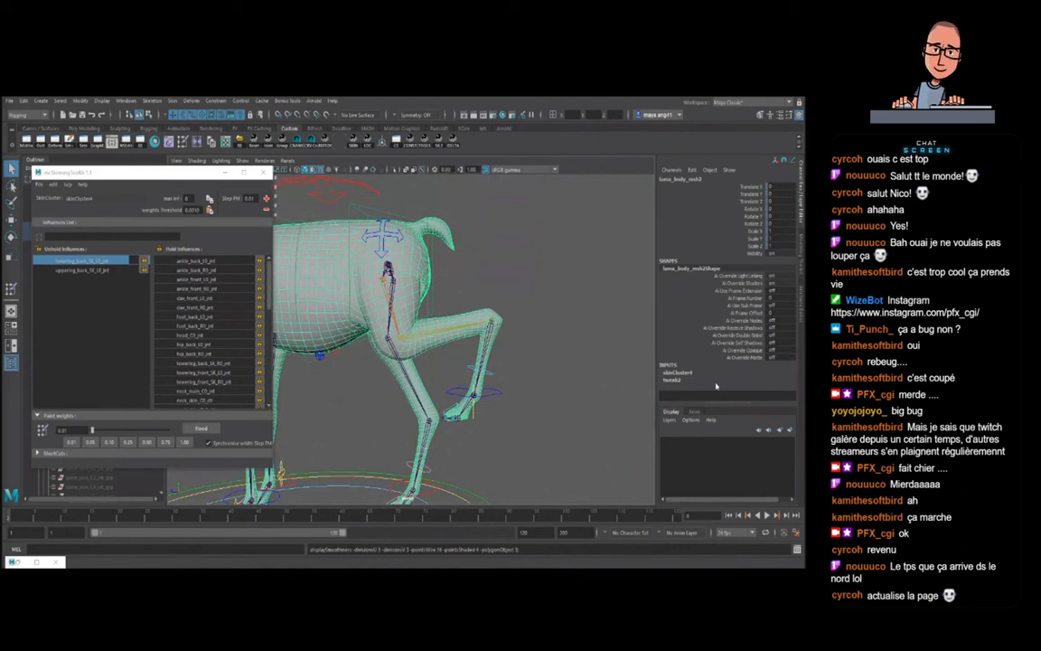
- Set skinCluster4's skinning method to Dual Quaternion and check the bent knee up close
{"action": "left_click", "coordinate": [677, 373]}
{"action": "left_click", "coordinate": [773, 386]}
{"action": "left_click", "coordinate": [769, 394]}
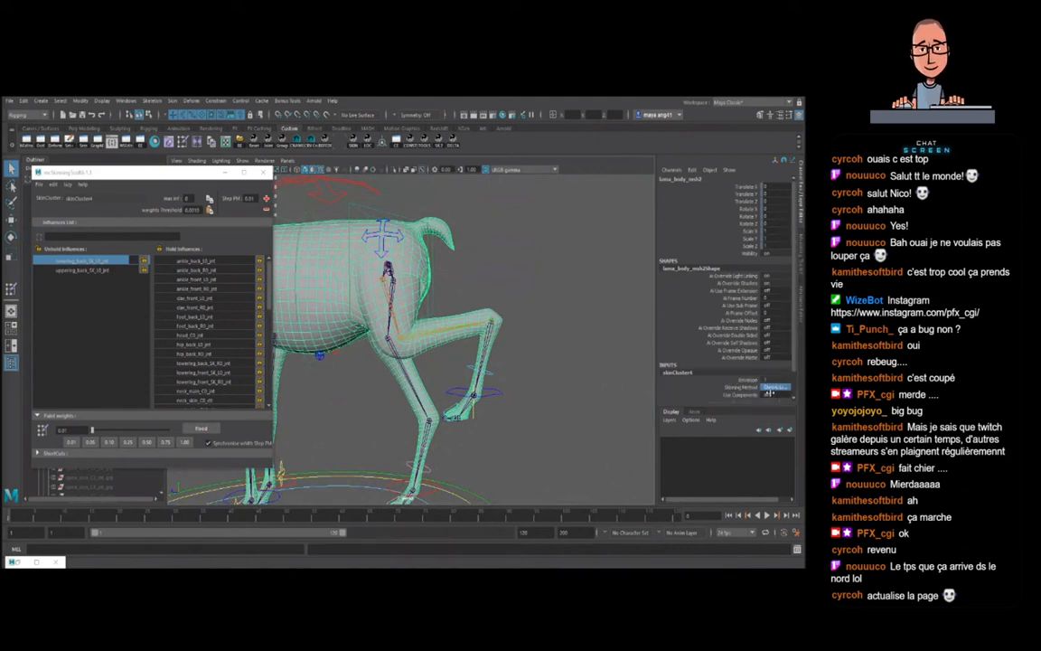
{"action": "scroll", "coordinate": [471, 350], "scroll_direction": "up", "scroll_amount": 5}
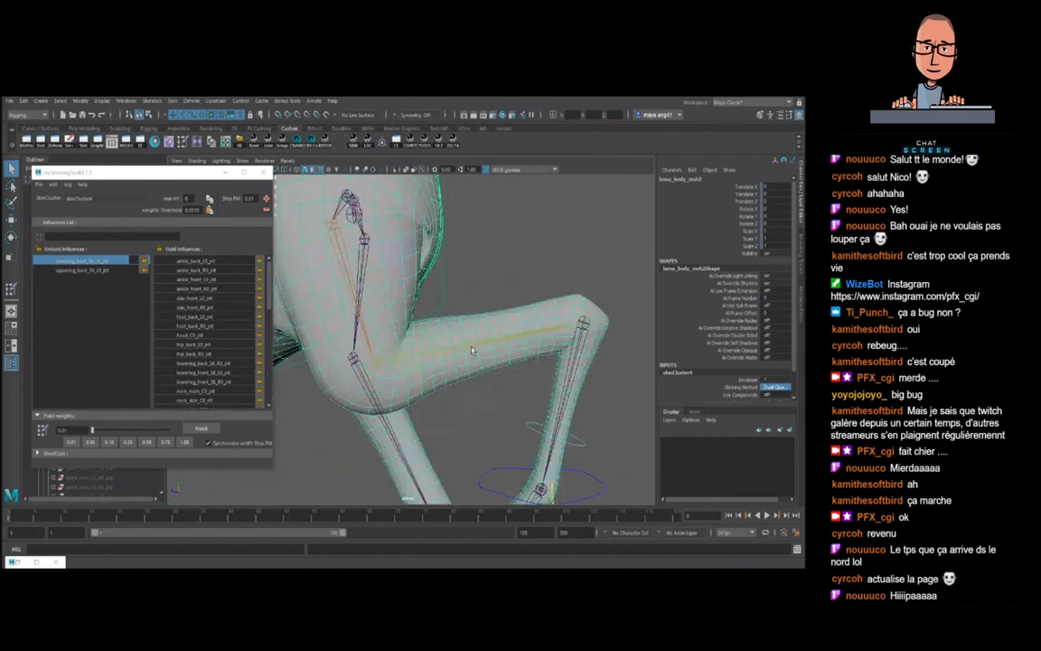
- Switch the body mesh to unsmoothed vertex editing and rebalance the upper and lower leg joint weights on the loops around the inner knee crease
{"action": "left_click_drag", "start_coordinate": [471, 349], "coordinate": [338, 352], "text": "alt"}
{"action": "scroll", "coordinate": [413, 353], "scroll_direction": "up", "scroll_amount": 6}
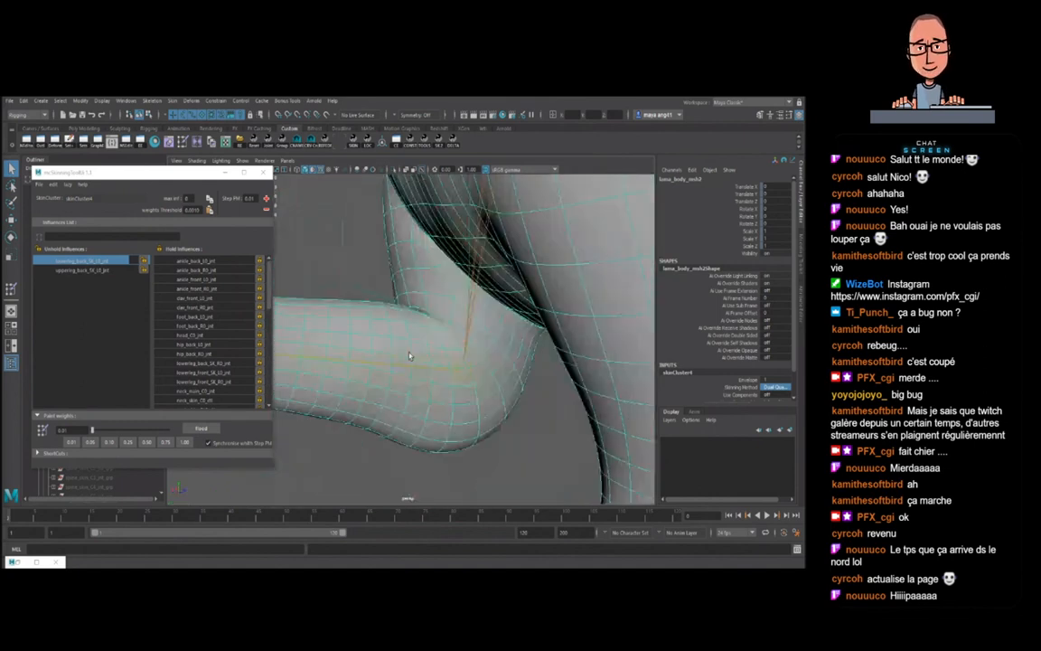
{"action": "left_click_drag", "start_coordinate": [427, 353], "coordinate": [546, 320], "text": "alt"}
{"action": "scroll", "coordinate": [444, 338], "scroll_direction": "up", "scroll_amount": 2}
{"action": "left_click_drag", "start_coordinate": [444, 338], "coordinate": [422, 337], "text": "alt"}
{"action": "key", "text": "1"}
{"action": "key", "text": "F9"}
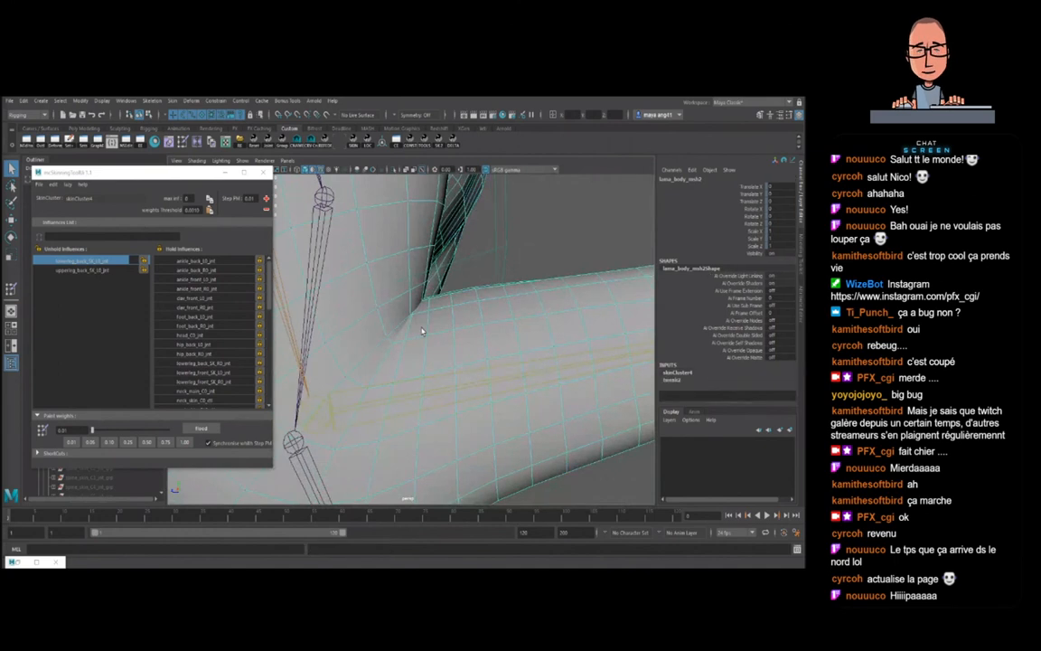
{"action": "left_click", "coordinate": [395, 346]}
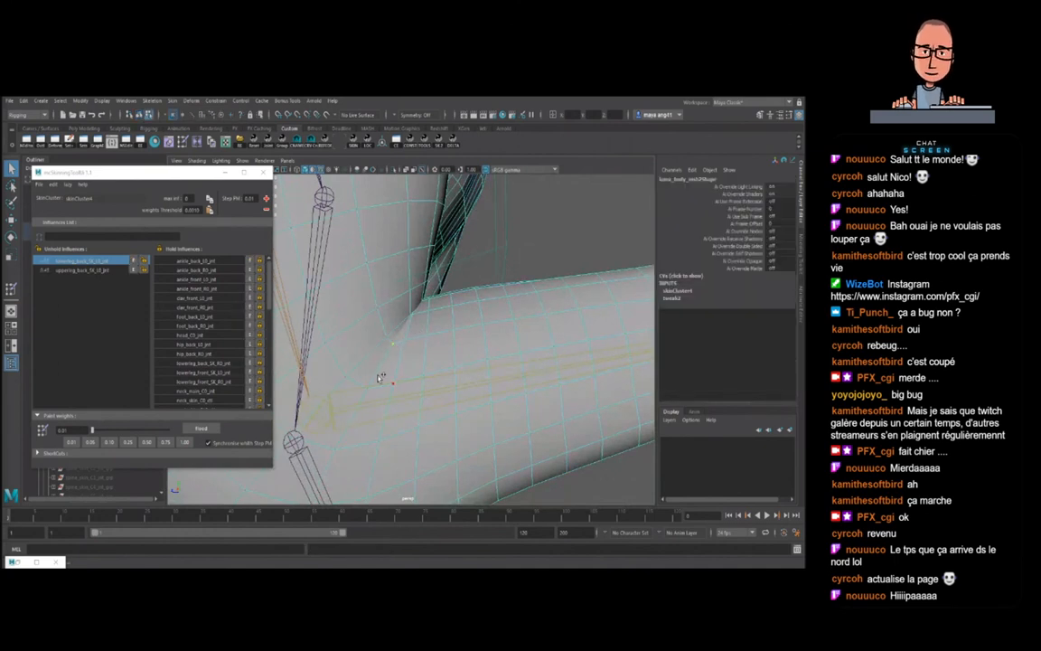
{"action": "left_click", "coordinate": [91, 270]}
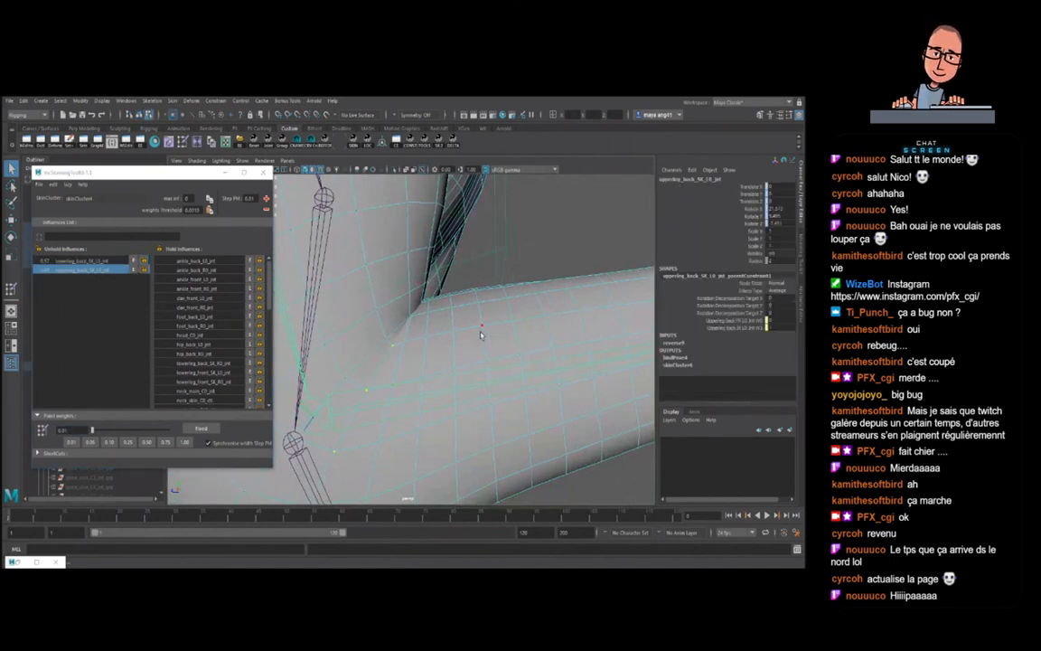
{"action": "left_click", "coordinate": [413, 317]}
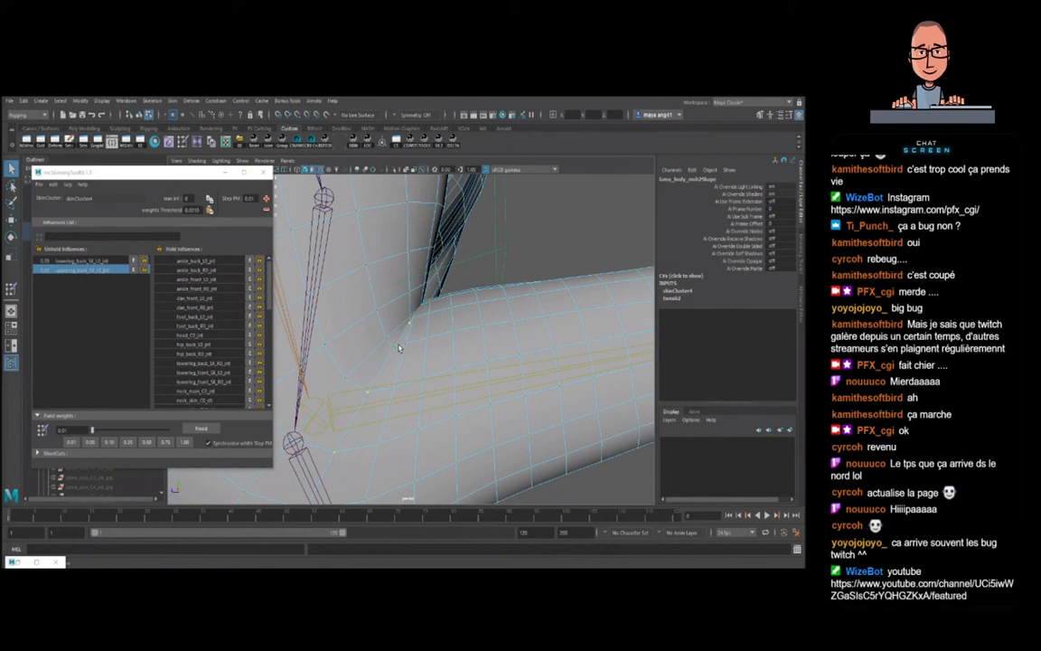
{"action": "left_click", "coordinate": [390, 337]}
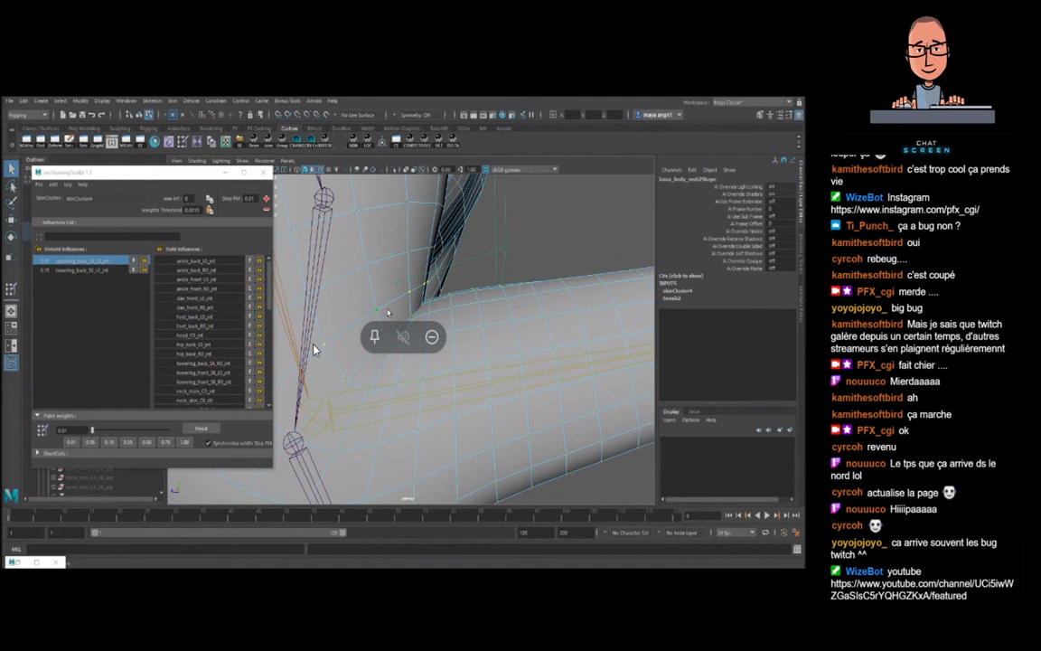
{"action": "left_click", "coordinate": [391, 314]}
- Return to object mode with smooth mesh preview, check the knee, and reset the left back leg's IK control translation to 0
{"action": "right_click_drag", "start_coordinate": [461, 363], "coordinate": [77, 395], "text": "alt"}
{"action": "key", "text": "3"}
{"action": "right_click_drag", "start_coordinate": [441, 360], "coordinate": [479, 349], "text": "alt"}
{"action": "left_click_drag", "start_coordinate": [479, 349], "coordinate": [482, 352], "text": "alt"}
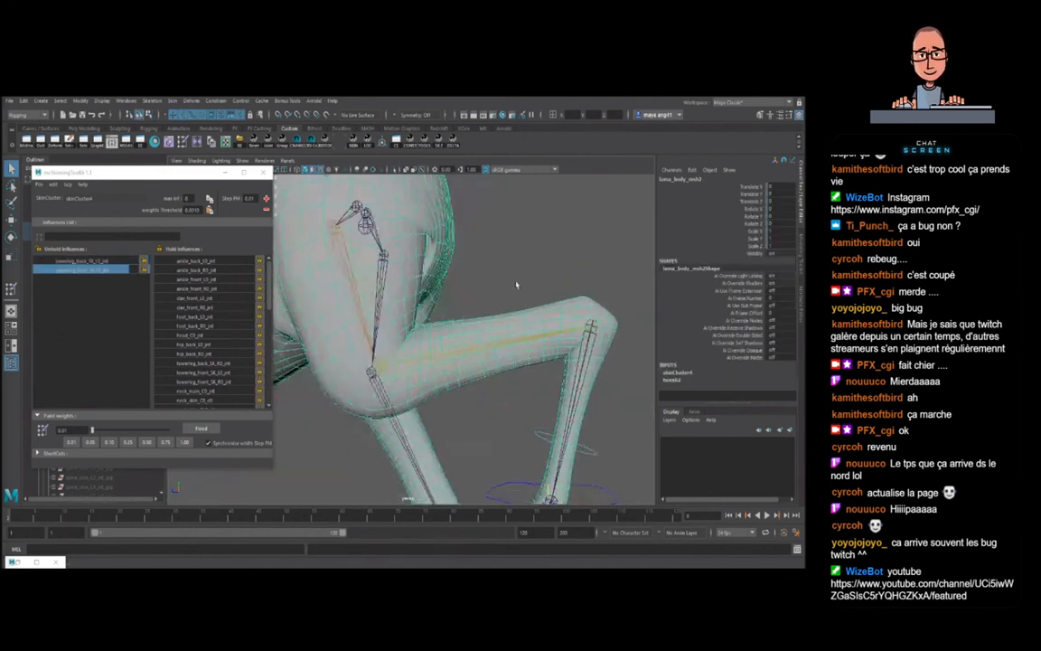
{"action": "left_click", "coordinate": [516, 284]}
{"action": "right_click_drag", "start_coordinate": [516, 284], "coordinate": [507, 391], "text": "alt"}
{"action": "left_click_drag", "start_coordinate": [507, 390], "coordinate": [495, 364], "text": "alt"}
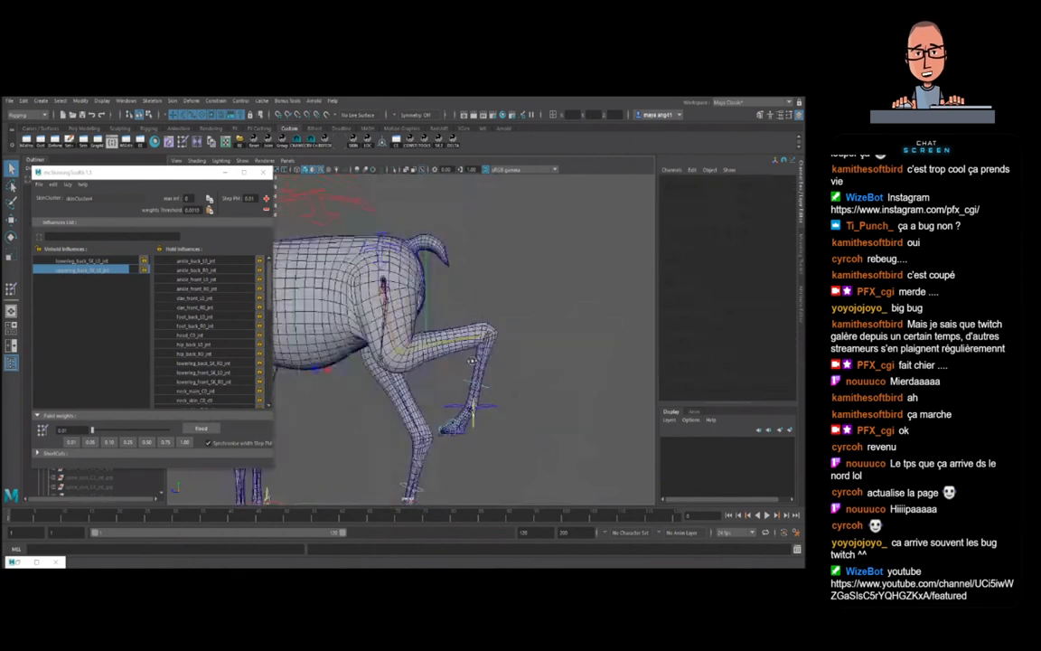
{"action": "left_click", "coordinate": [497, 406]}
{"action": "left_click_drag", "start_coordinate": [774, 187], "coordinate": [776, 202]}
{"action": "type", "text": "0"}
{"action": "key", "text": "Return"}
{"action": "right_click_drag", "start_coordinate": [488, 384], "coordinate": [451, 395], "text": "alt"}
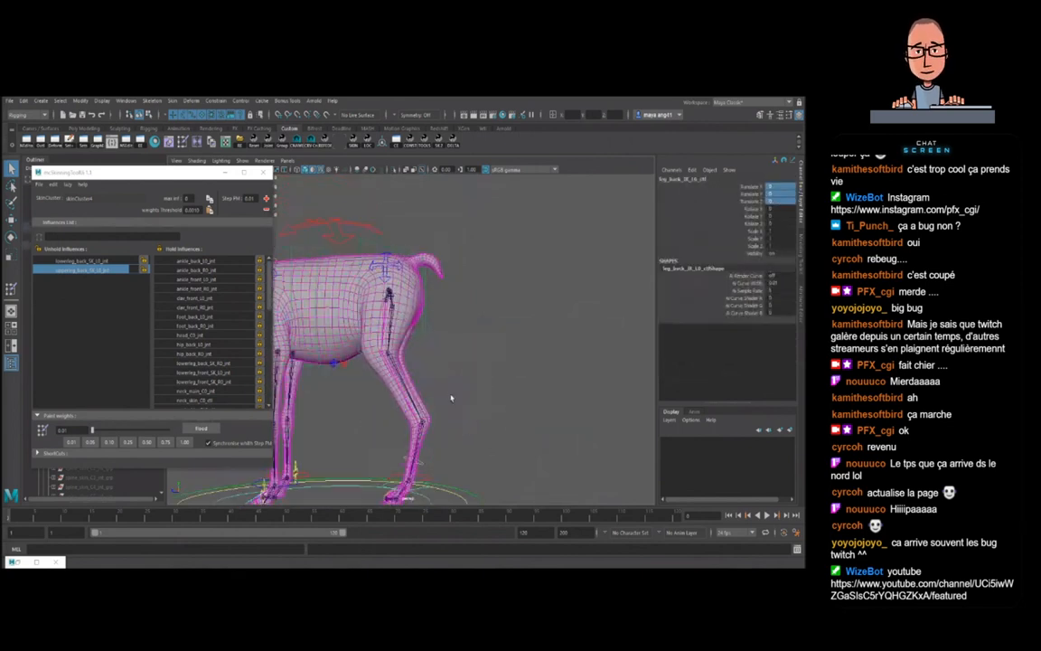
- Raise the left back leg's IK control with the Move tool to bend the leg again
{"action": "middle_click_drag", "start_coordinate": [451, 394], "coordinate": [463, 366], "text": "alt"}
{"action": "left_click_drag", "start_coordinate": [463, 367], "coordinate": [461, 371], "text": "alt"}
{"action": "key", "text": "w"}
{"action": "left_click_drag", "start_coordinate": [450, 440], "coordinate": [440, 442], "text": "alt"}
{"action": "left_click_drag", "start_coordinate": [359, 395], "coordinate": [401, 319]}
- Select the body mesh and examine the bent knee and hock from several angles
{"action": "right_click_drag", "start_coordinate": [443, 346], "coordinate": [517, 350], "text": "alt"}
{"action": "middle_click_drag", "start_coordinate": [517, 349], "coordinate": [439, 402], "text": "alt"}
{"action": "left_click", "coordinate": [509, 356]}
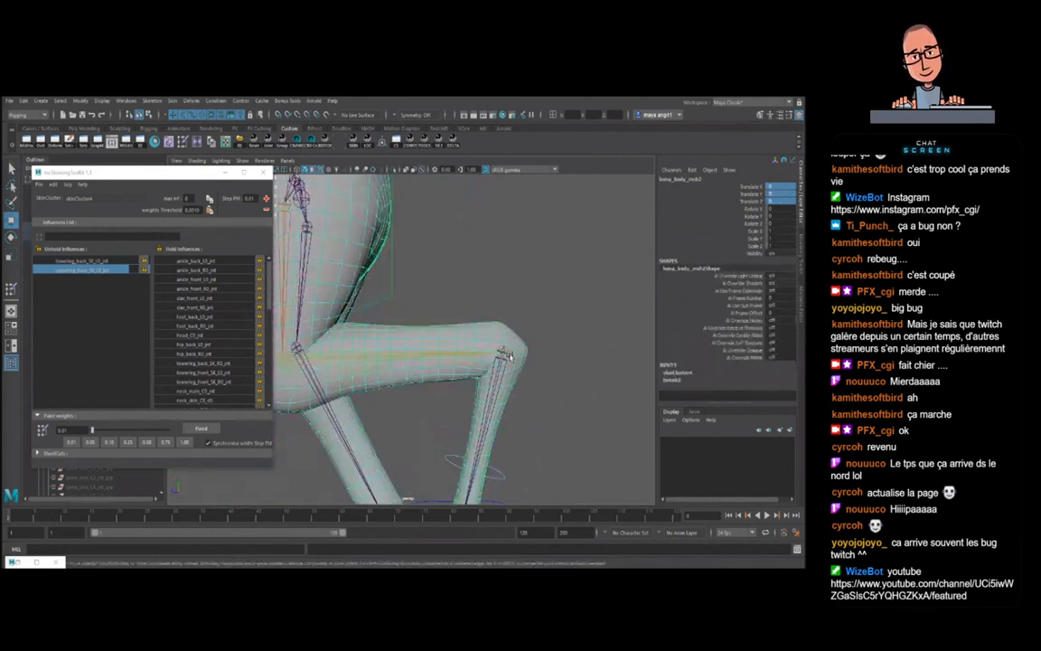
{"action": "right_click_drag", "start_coordinate": [511, 355], "coordinate": [520, 378], "text": "alt"}
{"action": "left_click_drag", "start_coordinate": [521, 379], "coordinate": [495, 366], "text": "alt"}
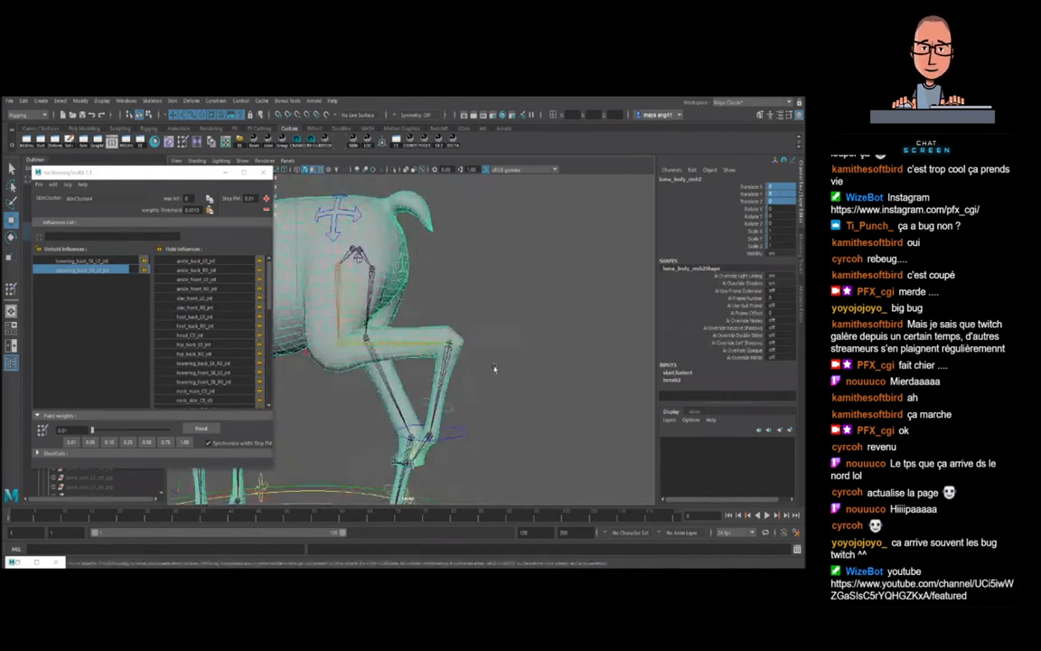
{"action": "right_click_drag", "start_coordinate": [495, 367], "coordinate": [433, 376], "text": "alt"}
{"action": "left_click_drag", "start_coordinate": [433, 375], "coordinate": [495, 374], "text": "alt"}
{"action": "right_click_drag", "start_coordinate": [496, 374], "coordinate": [517, 350], "text": "alt"}
{"action": "left_click_drag", "start_coordinate": [517, 351], "coordinate": [480, 351], "text": "alt"}
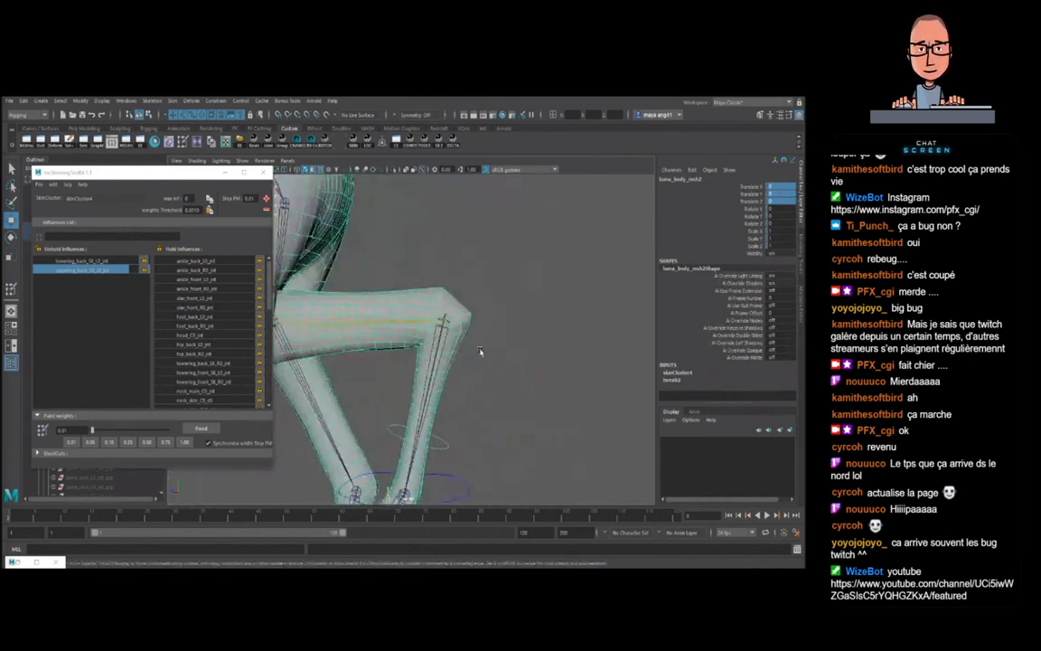
- Select the edge loop at the hock, hold the left back lower leg joint and release ankle_back_L0_jnt for weighting
{"action": "key", "text": "q"}
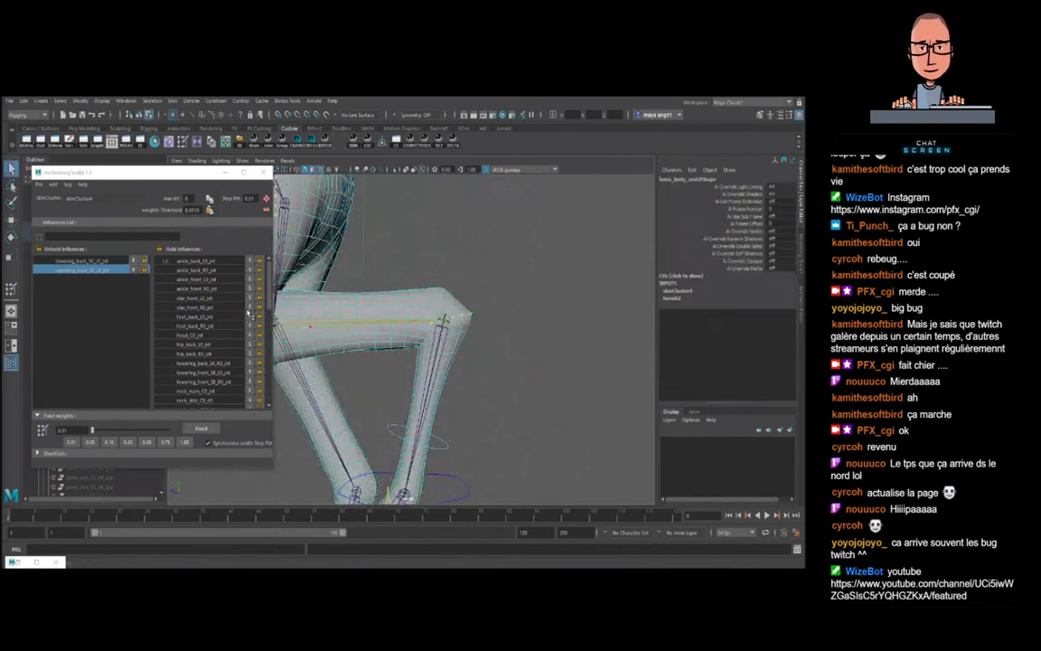
{"action": "left_click", "coordinate": [88, 261]}
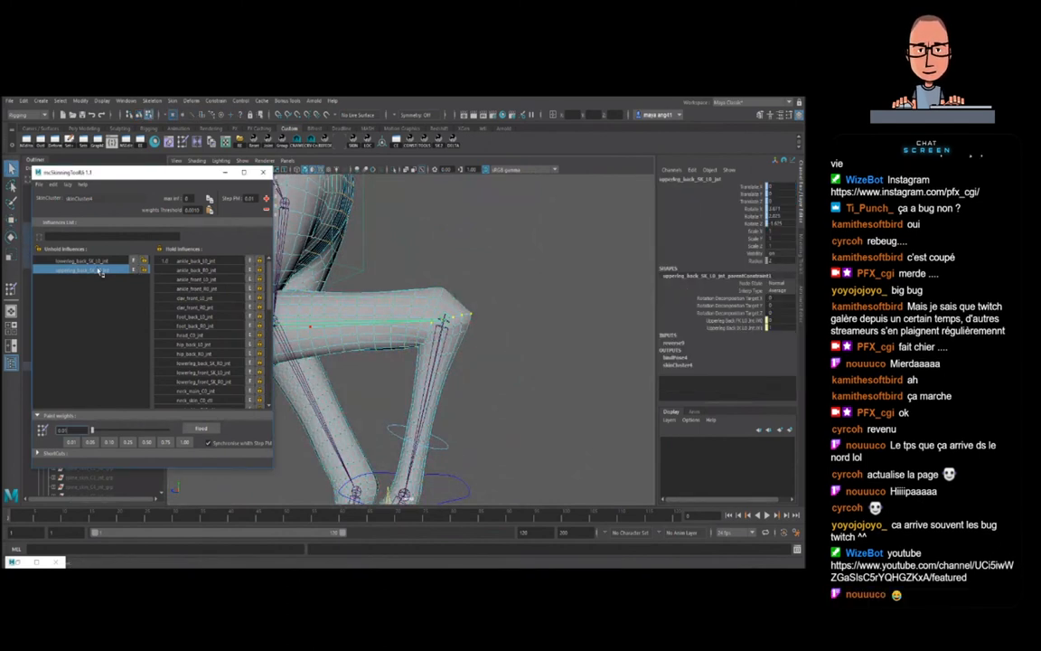
{"action": "left_click", "coordinate": [144, 261]}
{"action": "left_click", "coordinate": [257, 262]}
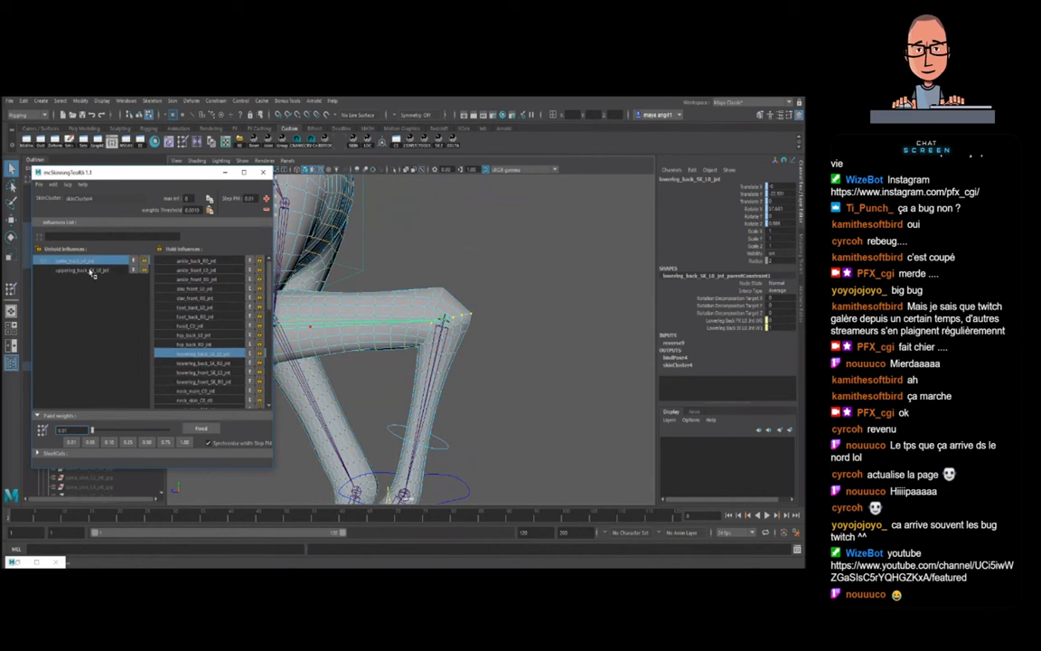
- Try to add 0.50 of the upper leg joint's influence to the hock's edge loop, and undo it
{"action": "left_click", "coordinate": [89, 270]}
{"action": "left_click", "coordinate": [147, 442]}
{"action": "left_click_drag", "start_coordinate": [406, 345], "coordinate": [446, 338], "text": "alt"}
{"action": "key", "text": "plus"}
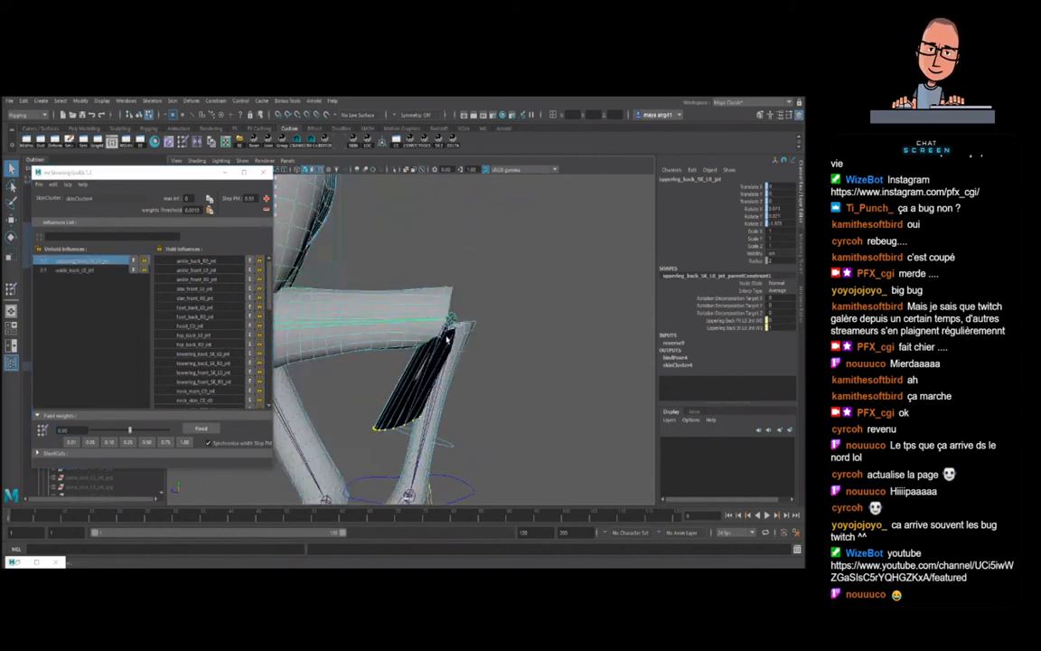
{"action": "key", "text": "ctrl+z"}
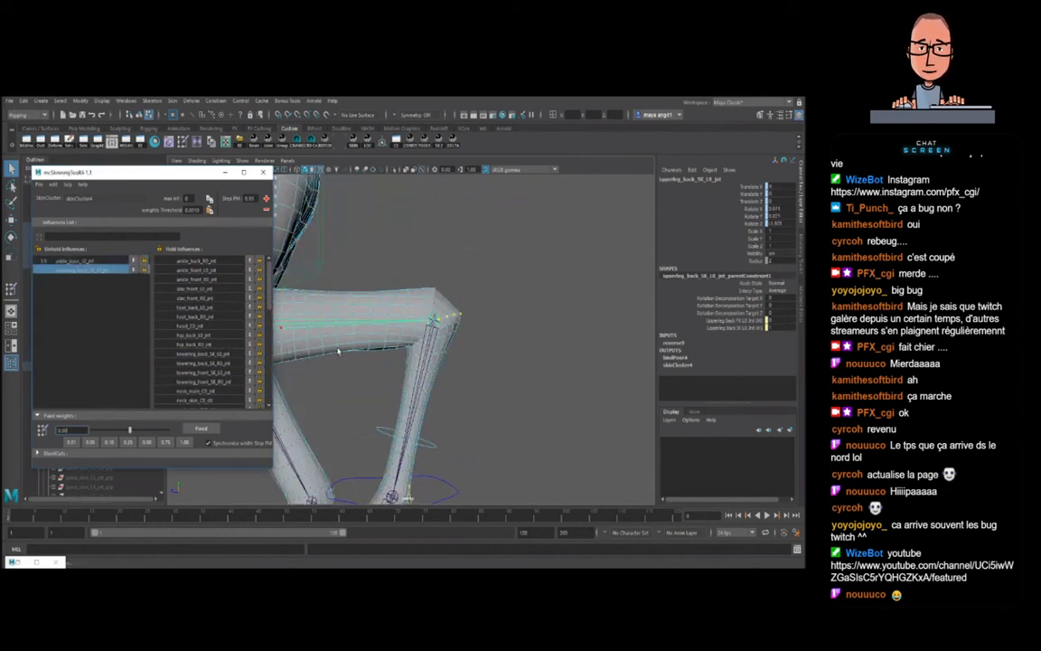
- Hold the left back upper leg joint, release the lower leg joint, and add 0.50 of its influence to the hock's edge loop
{"action": "scroll", "coordinate": [461, 367], "scroll_direction": "down", "scroll_amount": 5}
{"action": "left_click_drag", "start_coordinate": [462, 366], "coordinate": [457, 369], "text": "alt"}
{"action": "key", "text": "w"}
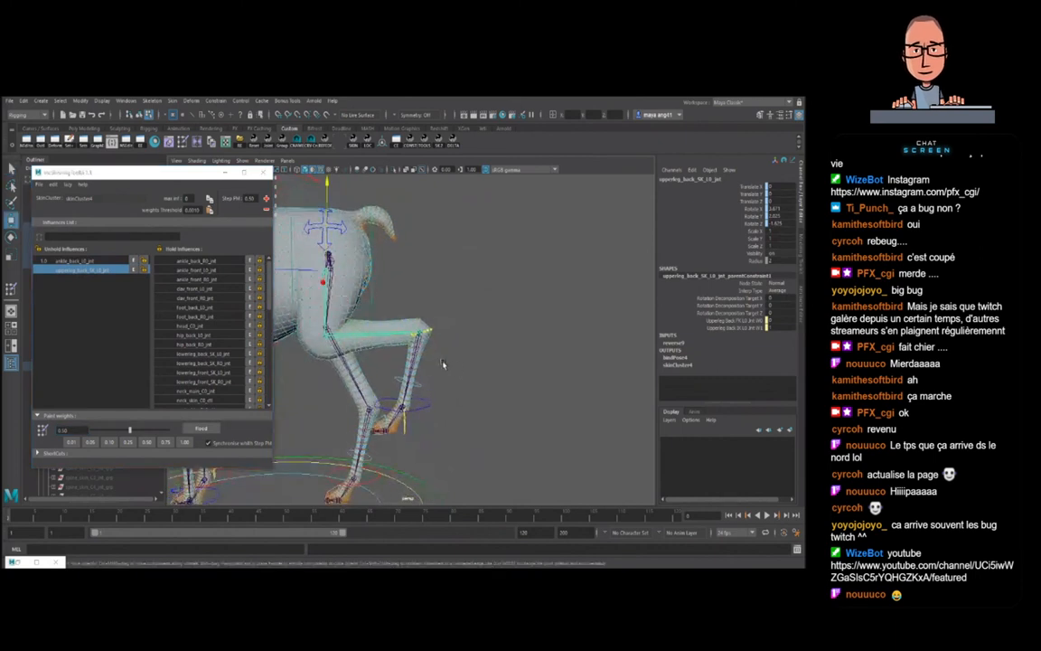
{"action": "left_click", "coordinate": [144, 270]}
{"action": "left_click", "coordinate": [107, 262]}
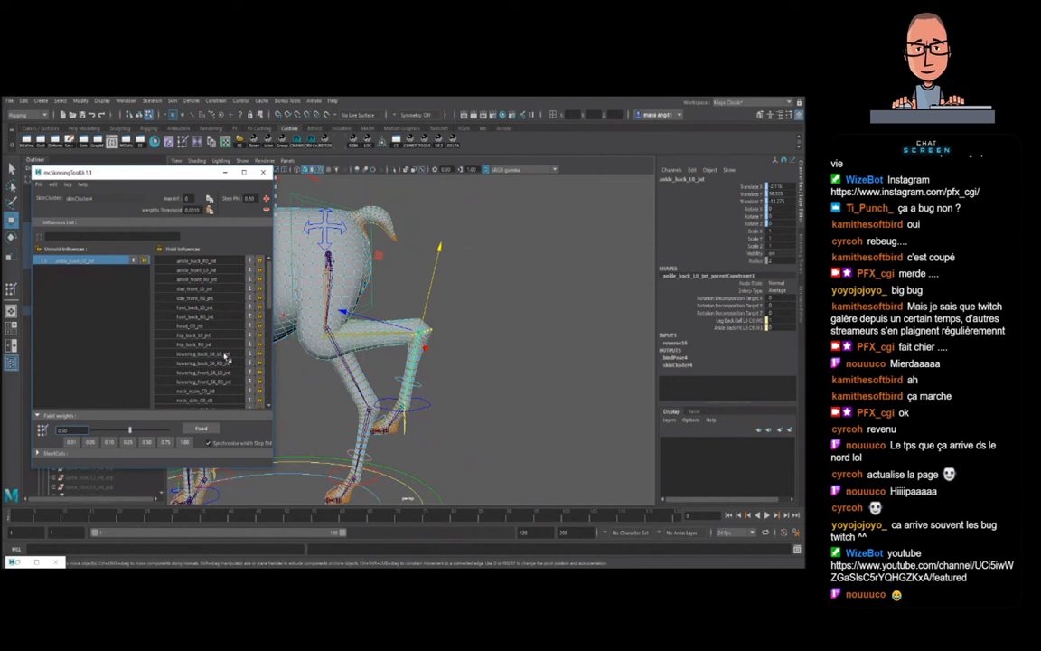
{"action": "left_click", "coordinate": [202, 354]}
{"action": "left_click", "coordinate": [259, 355]}
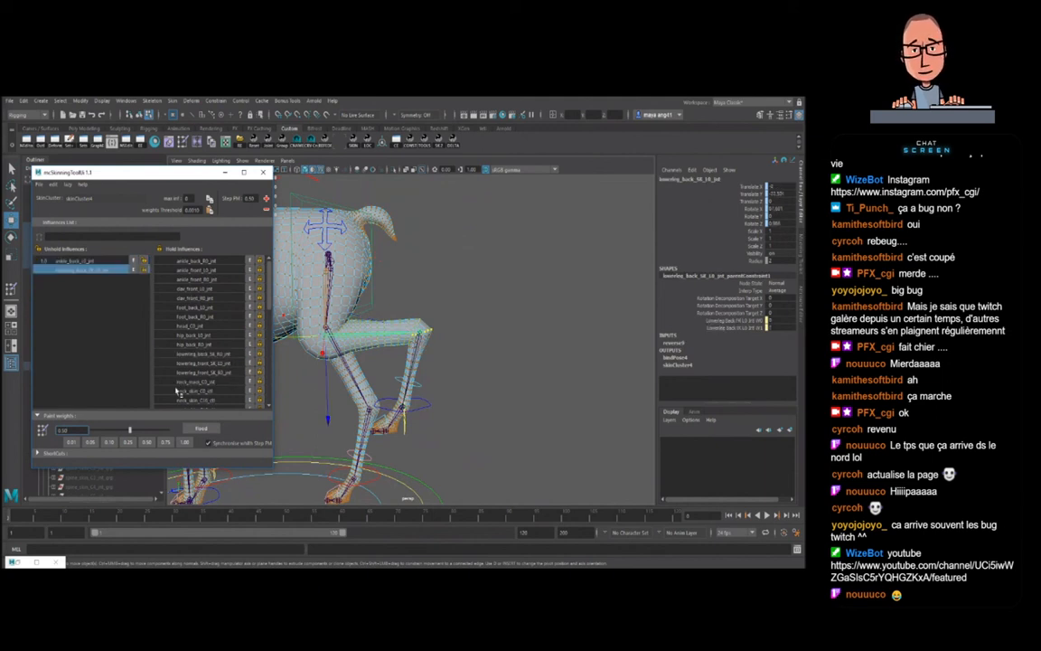
{"action": "scroll", "coordinate": [508, 384], "scroll_direction": "up", "scroll_amount": 3}
{"action": "key", "text": "plus"}
{"action": "left_click_drag", "start_coordinate": [512, 384], "coordinate": [481, 385], "text": "alt"}
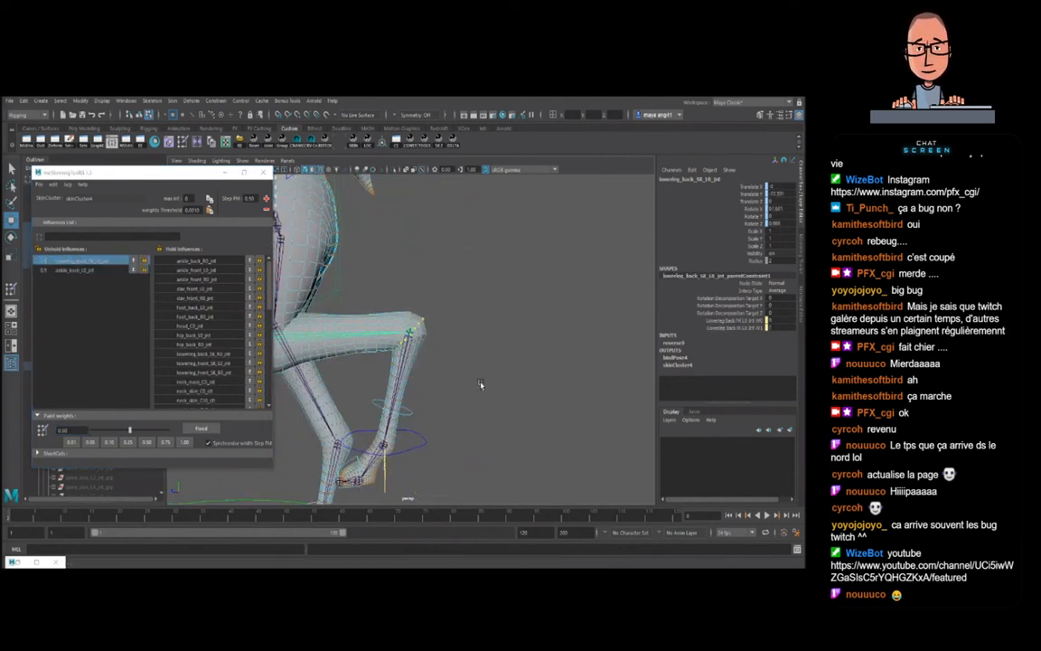
- Set the weight step to 0.01 and blend some lower leg joint influence into the edge loop just below the hock
{"action": "scroll", "coordinate": [478, 384], "scroll_direction": "up", "scroll_amount": 4}
{"action": "key", "text": "F8"}
{"action": "key", "text": "F8"}
{"action": "key", "text": "q"}
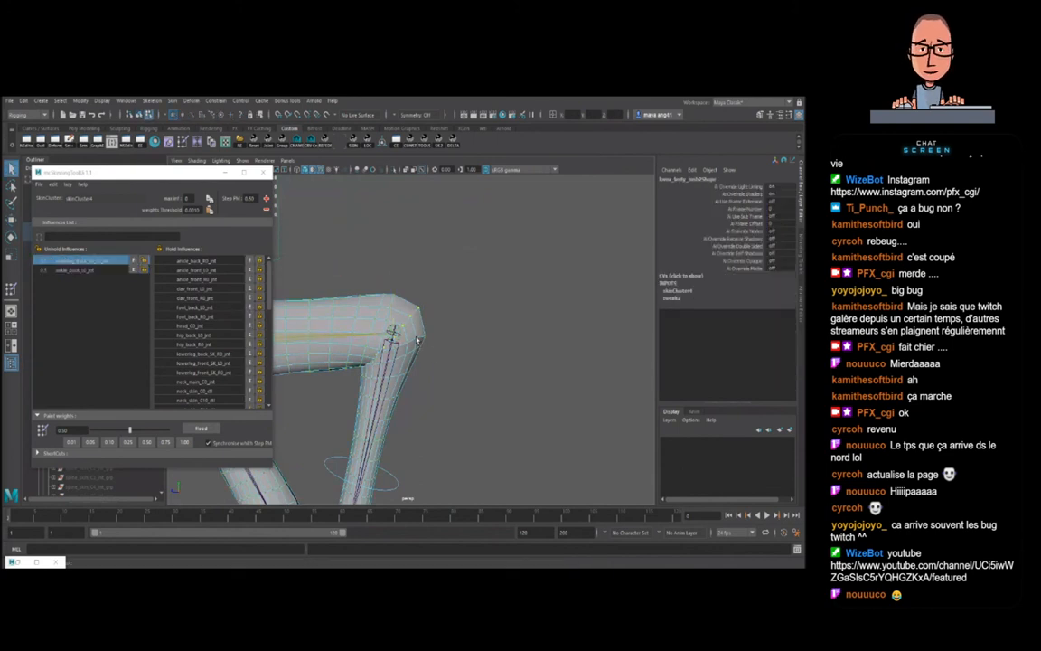
{"action": "left_click", "coordinate": [416, 340]}
{"action": "left_click", "coordinate": [72, 442]}
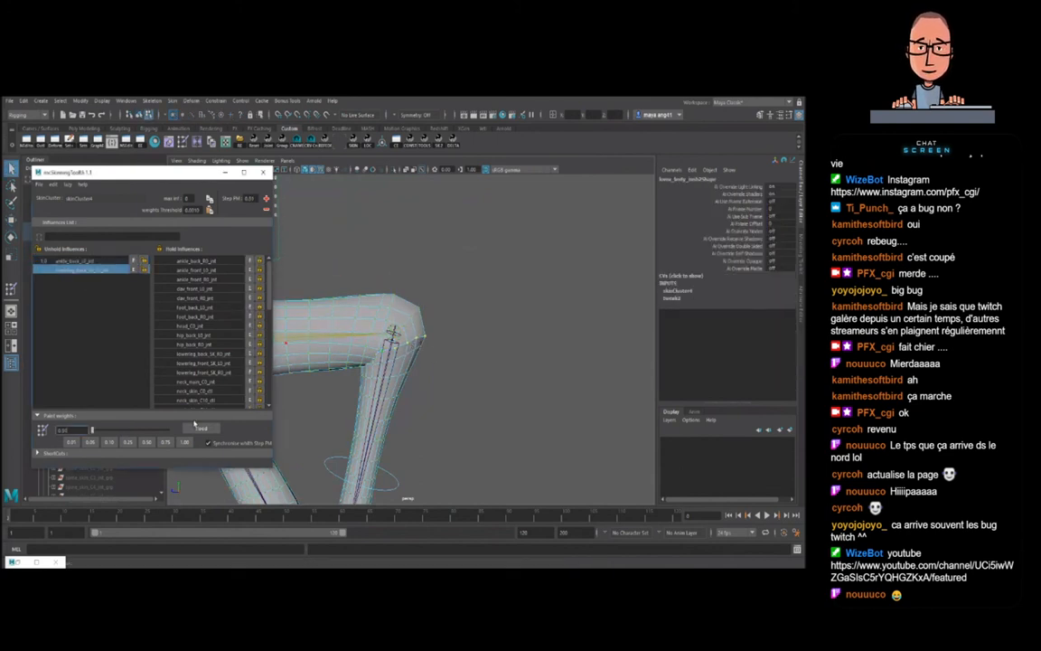
{"action": "left_click_drag", "start_coordinate": [449, 390], "coordinate": [430, 389], "text": "alt"}
{"action": "scroll", "coordinate": [429, 387], "scroll_direction": "up", "scroll_amount": 2}
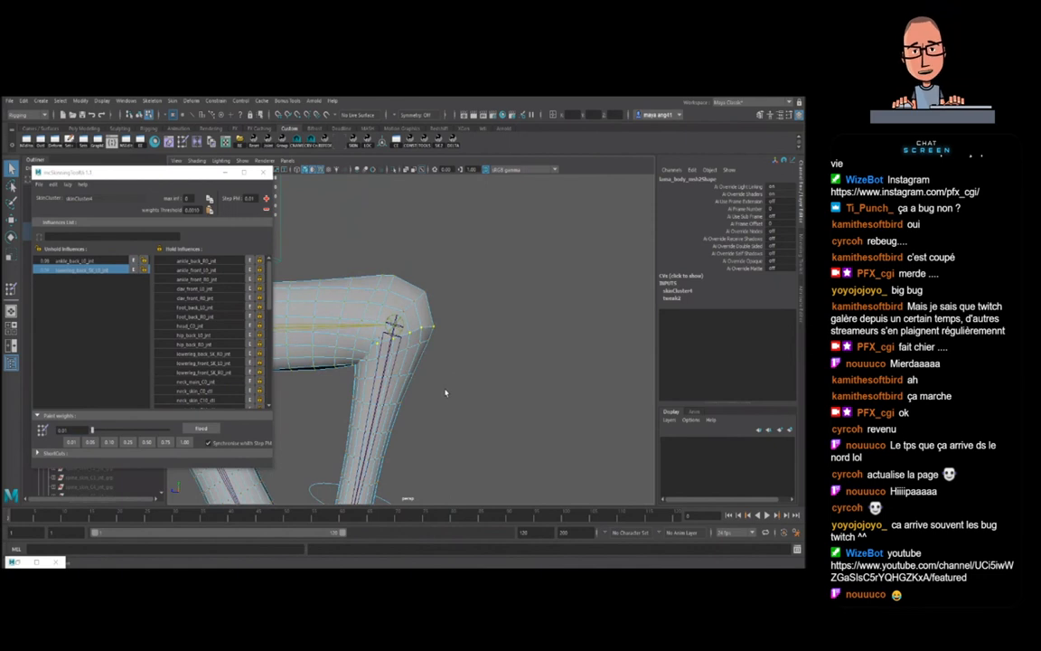
{"action": "key", "text": "4"}
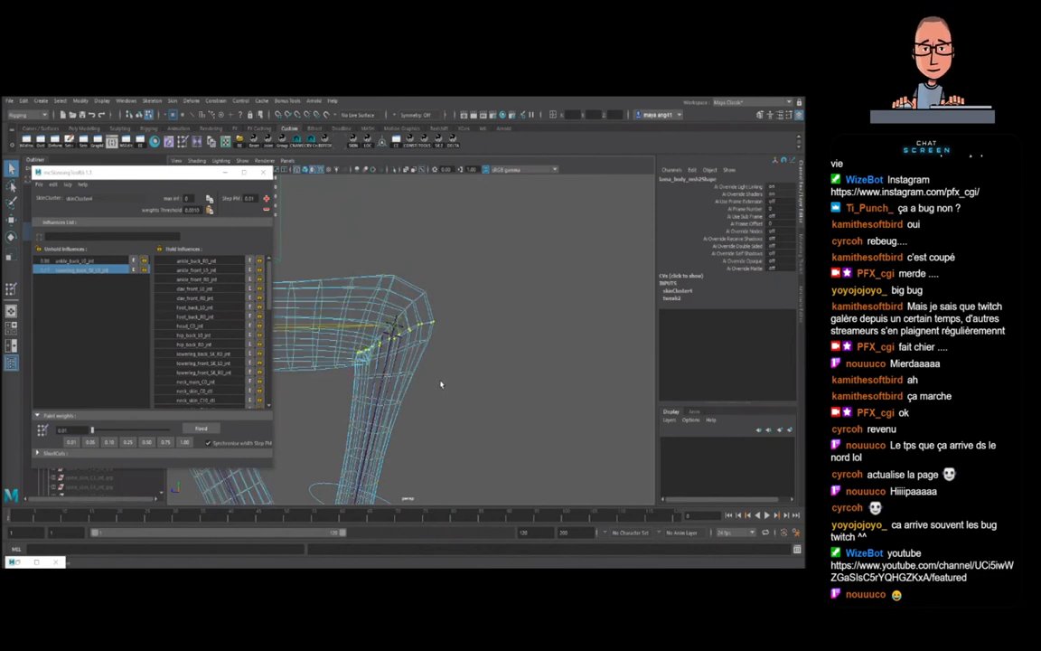
{"action": "key", "text": "5"}
- Refine the ankle and lower leg joint weights on the neighbouring edge loops above and below the hock
{"action": "left_click", "coordinate": [379, 323]}
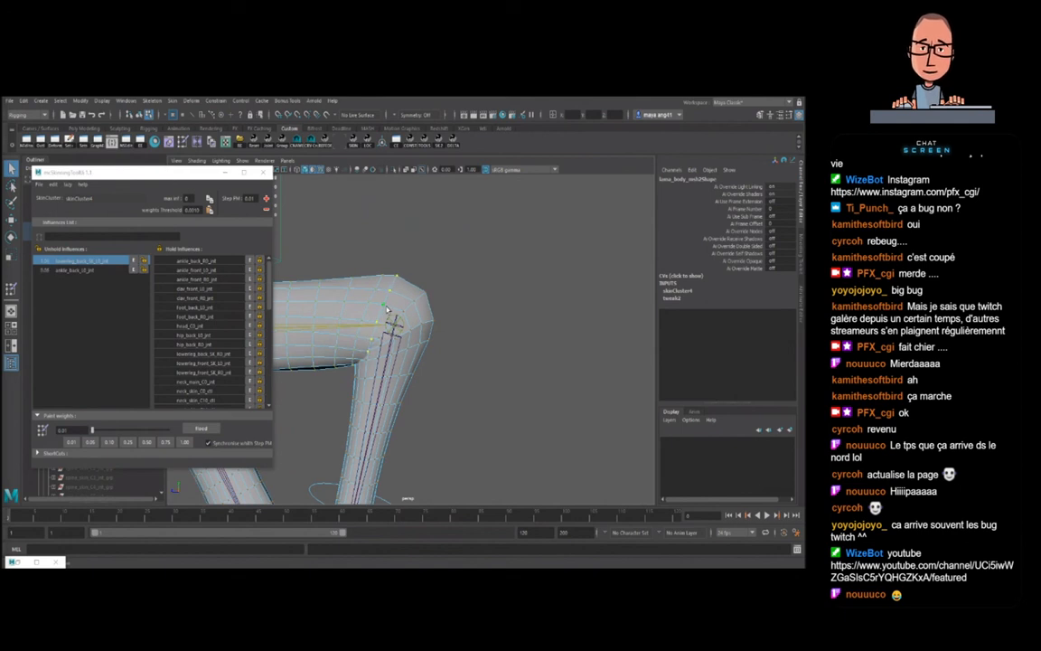
{"action": "left_click", "coordinate": [394, 358]}
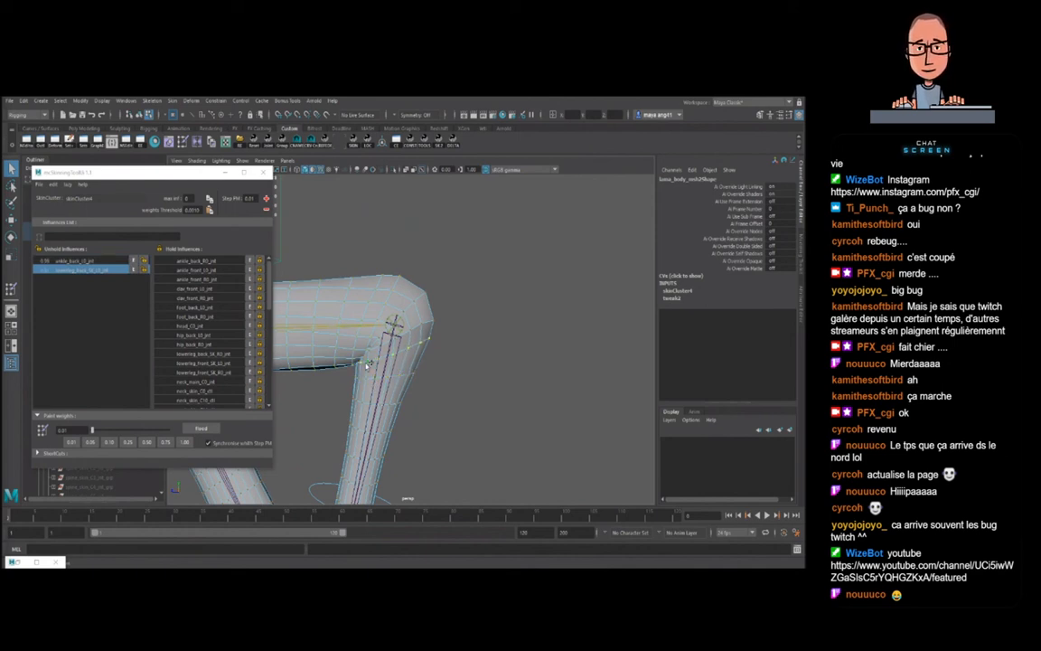
{"action": "left_click", "coordinate": [366, 329]}
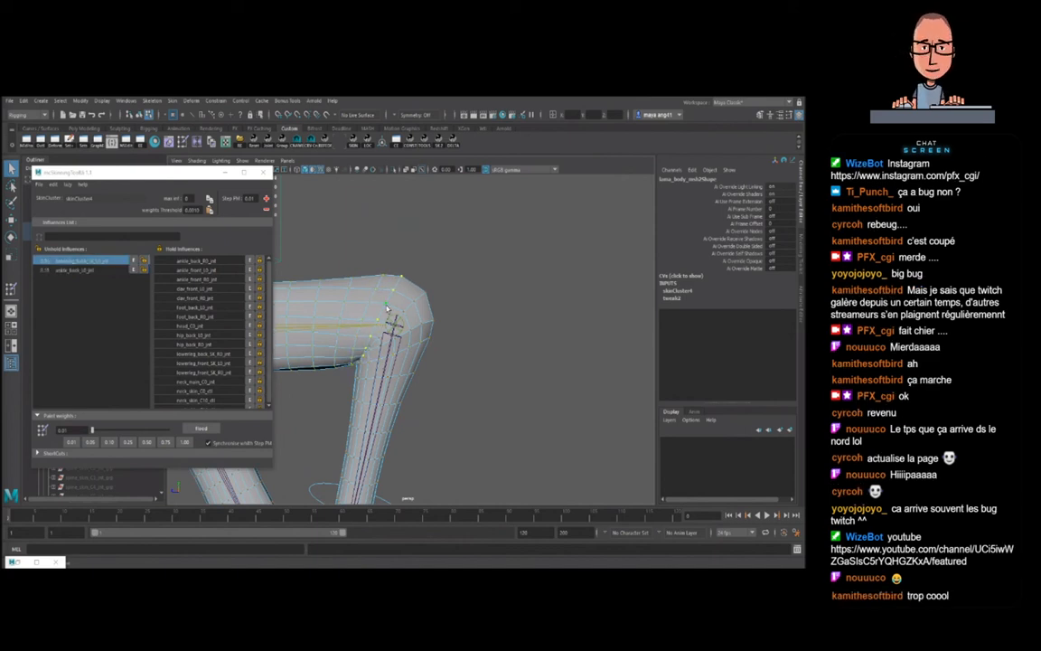
- Return to object mode with smooth mesh preview and set the left back leg IK control's Y and Z translation to 0
{"action": "key", "text": "F8"}
{"action": "key", "text": "3"}
{"action": "scroll", "coordinate": [412, 384], "scroll_direction": "down", "scroll_amount": 5}
{"action": "left_click", "coordinate": [410, 389]}
{"action": "scroll", "coordinate": [412, 388], "scroll_direction": "down", "scroll_amount": 3}
{"action": "left_click_drag", "start_coordinate": [424, 387], "coordinate": [420, 397], "text": "alt"}
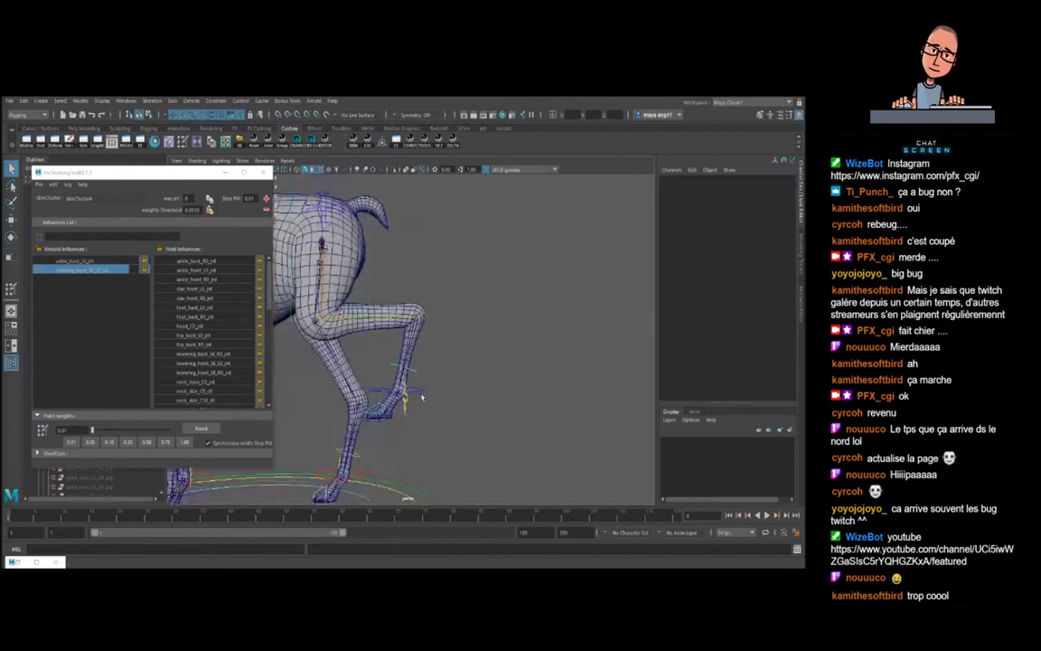
{"action": "left_click", "coordinate": [421, 395]}
{"action": "left_click", "coordinate": [777, 194]}
{"action": "left_click_drag", "start_coordinate": [776, 195], "coordinate": [777, 202]}
{"action": "type", "text": "0"}
{"action": "key", "text": "Return"}
- Move the left back leg's IK control to about 24 in Translate Y and -10.6 in Translate Z, bending the leg
{"action": "scroll", "coordinate": [433, 393], "scroll_direction": "down", "scroll_amount": 3}
{"action": "mouse_move", "coordinate": [419, 392]}
{"action": "left_mouse_down", "text": "alt"}
{"action": "mouse_move", "coordinate": [407, 403]}
{"action": "mouse_move", "coordinate": [412, 409]}
{"action": "mouse_move", "coordinate": [419, 391]}
{"action": "mouse_move", "coordinate": [414, 410]}
{"action": "left_mouse_up", "text": "alt"}
{"action": "key", "text": "w"}
{"action": "key", "text": "ctrl+z"}
{"action": "left_click_drag", "start_coordinate": [322, 365], "coordinate": [353, 318]}
- Examine the bent hock's deformation up close and from several angles
{"action": "scroll", "coordinate": [423, 397], "scroll_direction": "up", "scroll_amount": 5}
{"action": "middle_click_drag", "start_coordinate": [432, 351], "coordinate": [473, 340], "text": "alt"}
{"action": "scroll", "coordinate": [482, 386], "scroll_direction": "down", "scroll_amount": 3}
{"action": "mouse_move", "coordinate": [482, 386]}
{"action": "left_mouse_down", "text": "alt"}
{"action": "mouse_move", "coordinate": [353, 388]}
{"action": "mouse_move", "coordinate": [468, 386]}
{"action": "left_mouse_up", "text": "alt"}
{"action": "scroll", "coordinate": [468, 385], "scroll_direction": "up", "scroll_amount": 4}
{"action": "middle_click_drag", "start_coordinate": [468, 386], "coordinate": [462, 342], "text": "alt"}
{"action": "mouse_move", "coordinate": [473, 330]}
{"action": "left_mouse_down", "text": "alt"}
{"action": "mouse_move", "coordinate": [521, 318]}
{"action": "mouse_move", "coordinate": [460, 331]}
{"action": "left_mouse_up", "text": "alt"}
{"action": "scroll", "coordinate": [458, 334], "scroll_direction": "up", "scroll_amount": 4}
{"action": "mouse_move", "coordinate": [454, 342]}
{"action": "middle_mouse_down", "text": "alt"}
{"action": "mouse_move", "coordinate": [450, 352]}
{"action": "mouse_move", "coordinate": [446, 343]}
{"action": "middle_mouse_up", "text": "alt"}
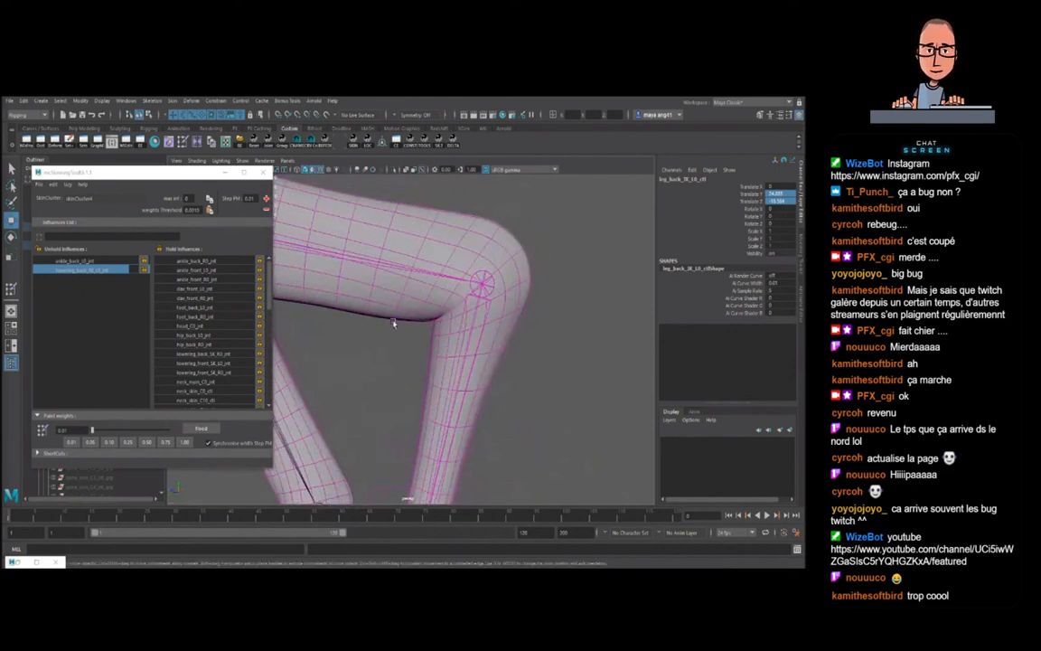
- Refine the ankle_back_L0_jnt and lower leg joint weights on the body mesh's vertex loops around the bent hock and return to object mode
{"action": "left_click", "coordinate": [443, 348]}
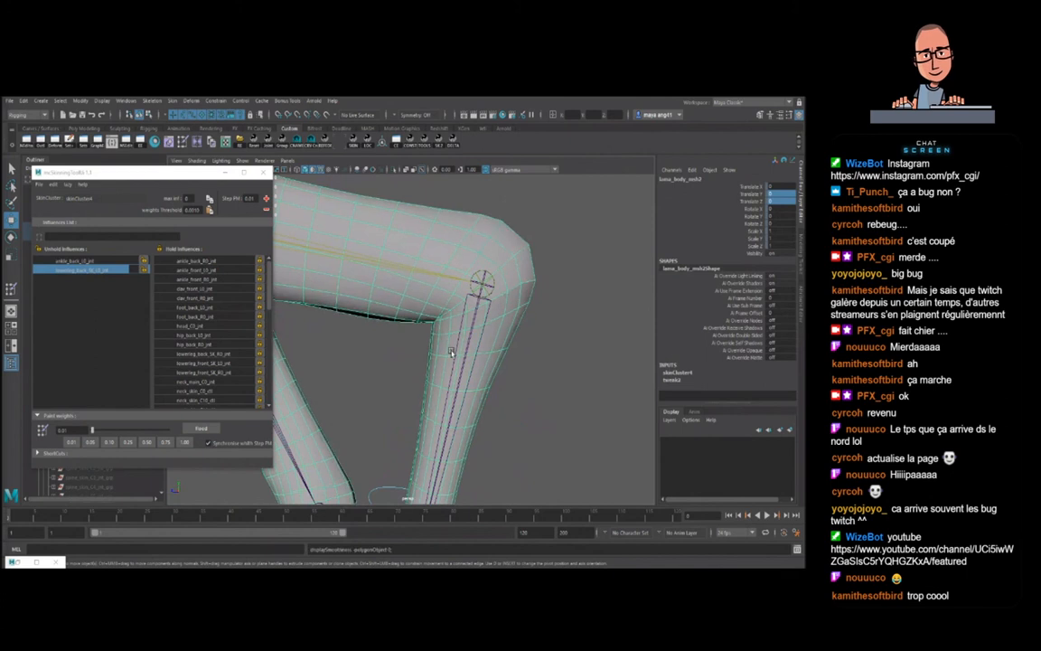
{"action": "key", "text": "F8"}
{"action": "left_click", "coordinate": [424, 316]}
{"action": "key", "text": "q"}
{"action": "left_click", "coordinate": [112, 274]}
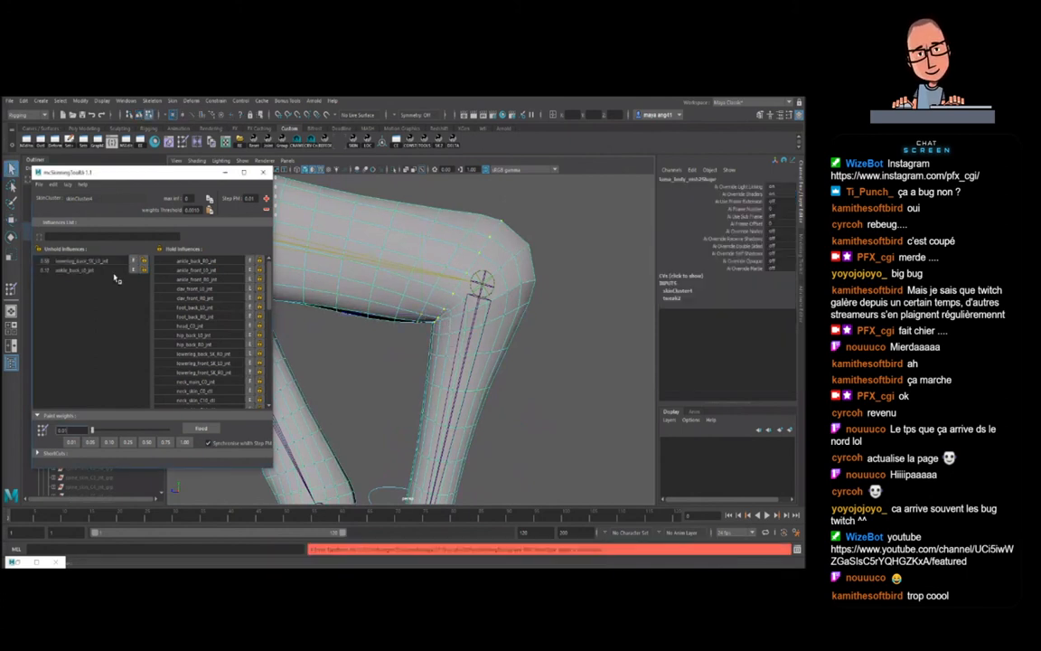
{"action": "left_click_drag", "start_coordinate": [495, 333], "coordinate": [507, 333], "text": "alt"}
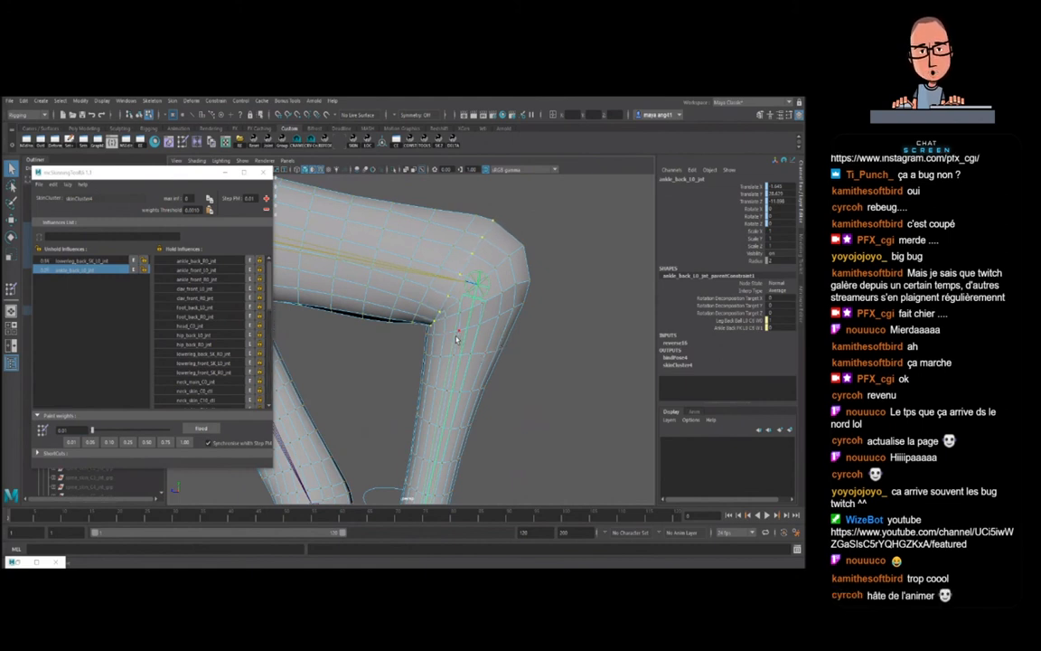
{"action": "left_click", "coordinate": [426, 307]}
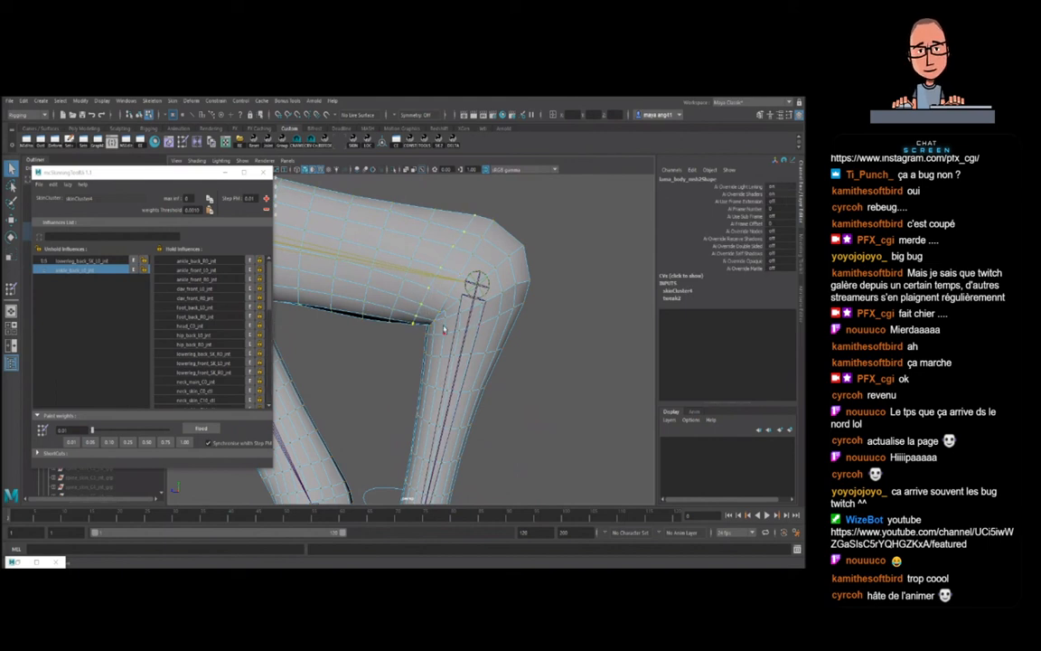
{"action": "left_click", "coordinate": [476, 323]}
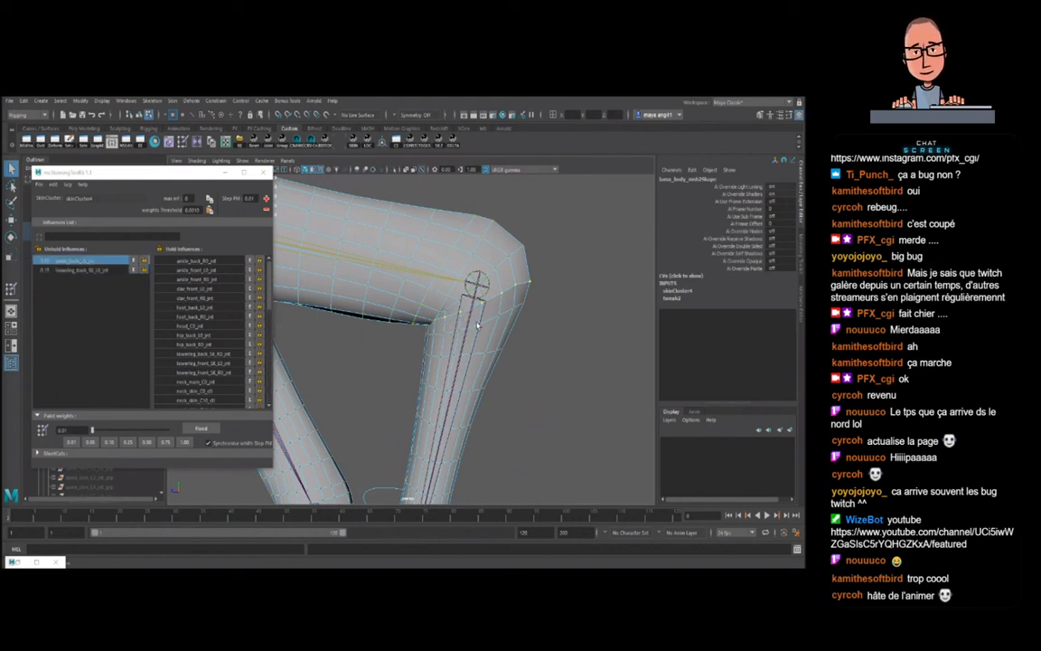
{"action": "left_click", "coordinate": [447, 339]}
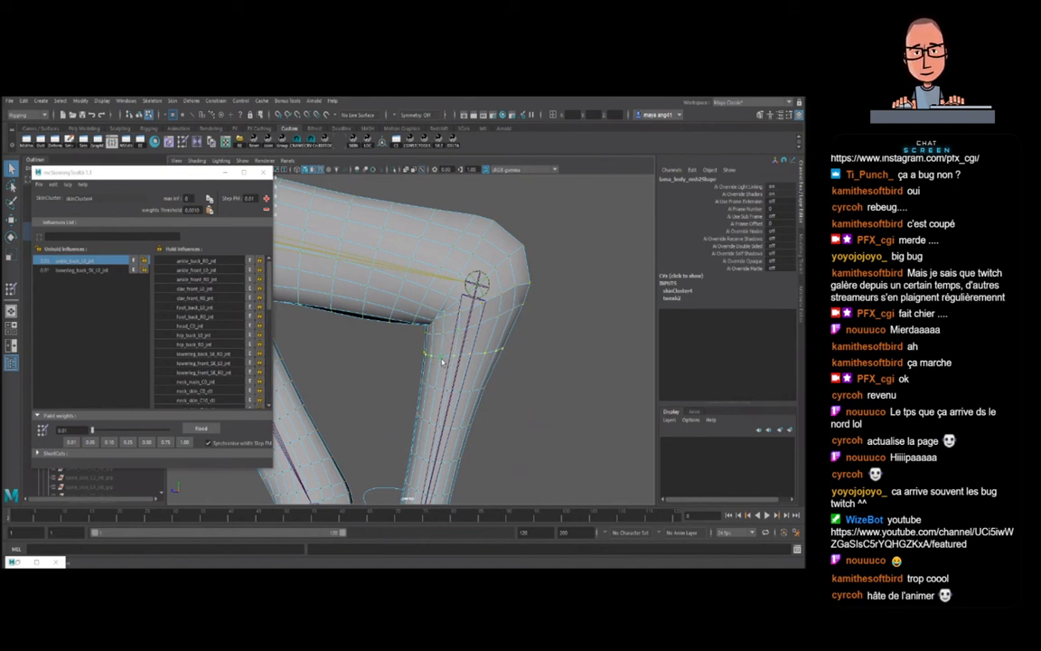
{"action": "key", "text": "F8"}
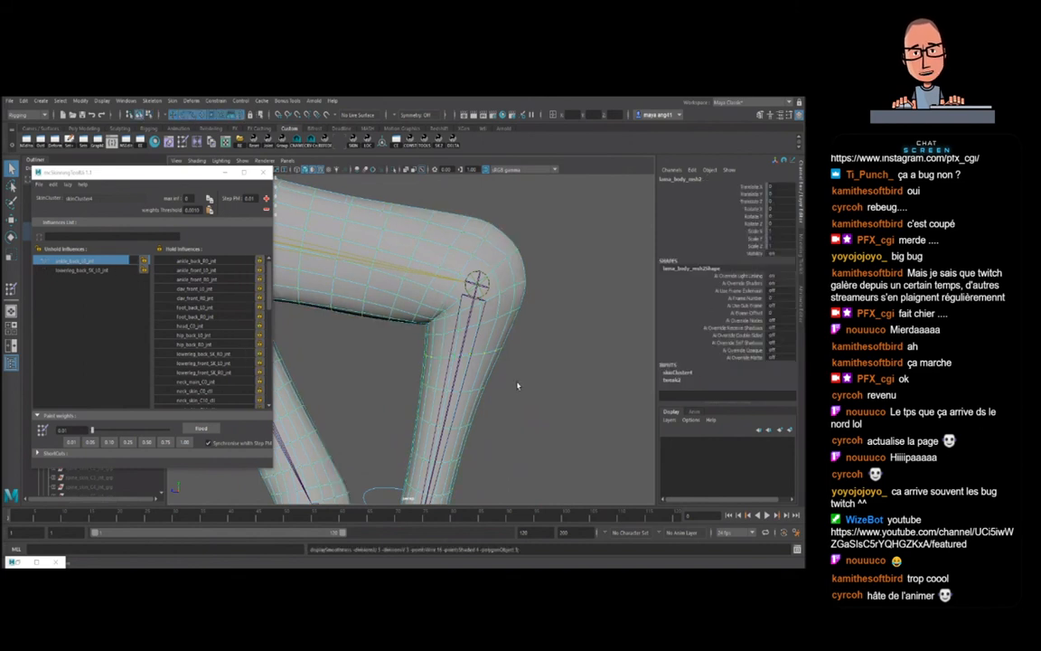
- Try rotating the left back leg's ball control about X to test how the hock deforms
{"action": "key", "text": "ctrl+z"}
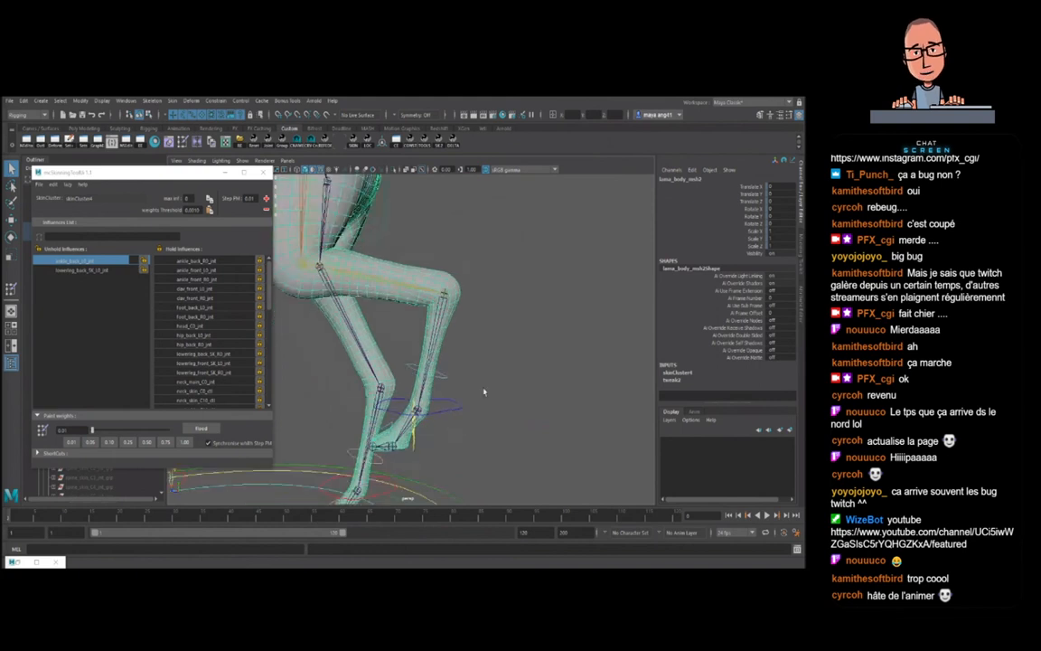
{"action": "scroll", "coordinate": [400, 389], "scroll_direction": "down", "scroll_amount": 5}
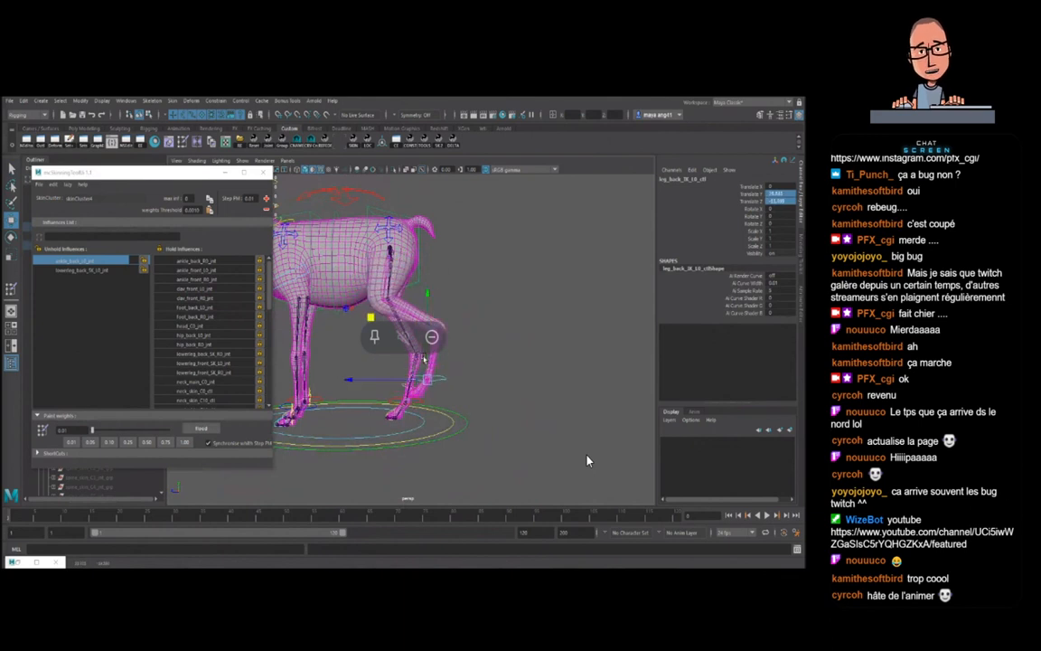
{"action": "key", "text": "e"}
{"action": "left_click_drag", "start_coordinate": [467, 318], "coordinate": [489, 340]}
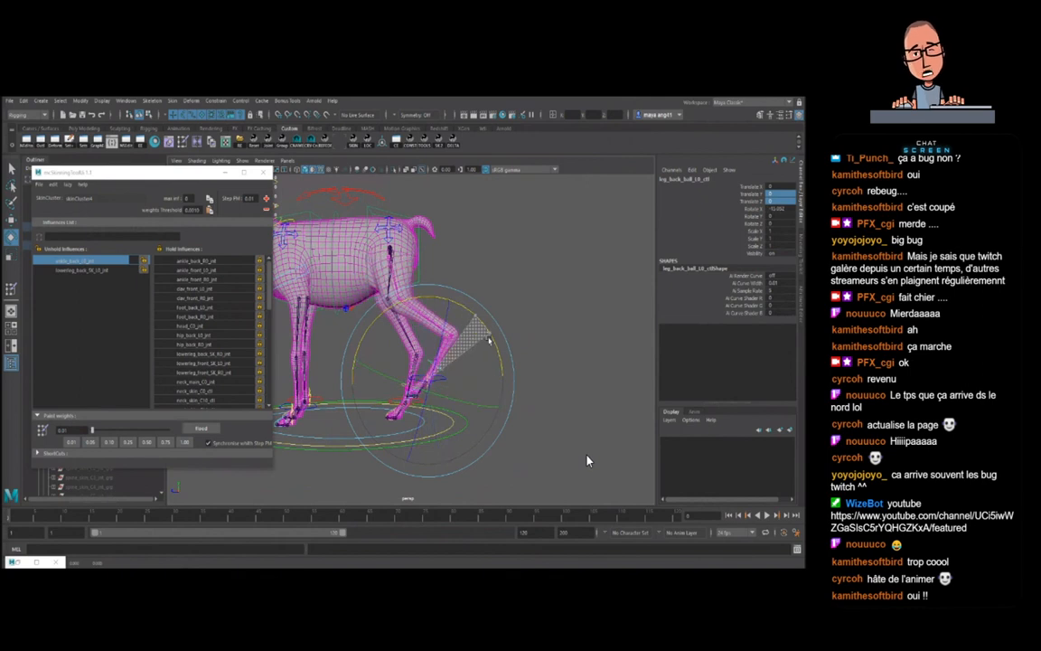
{"action": "key", "text": "f"}
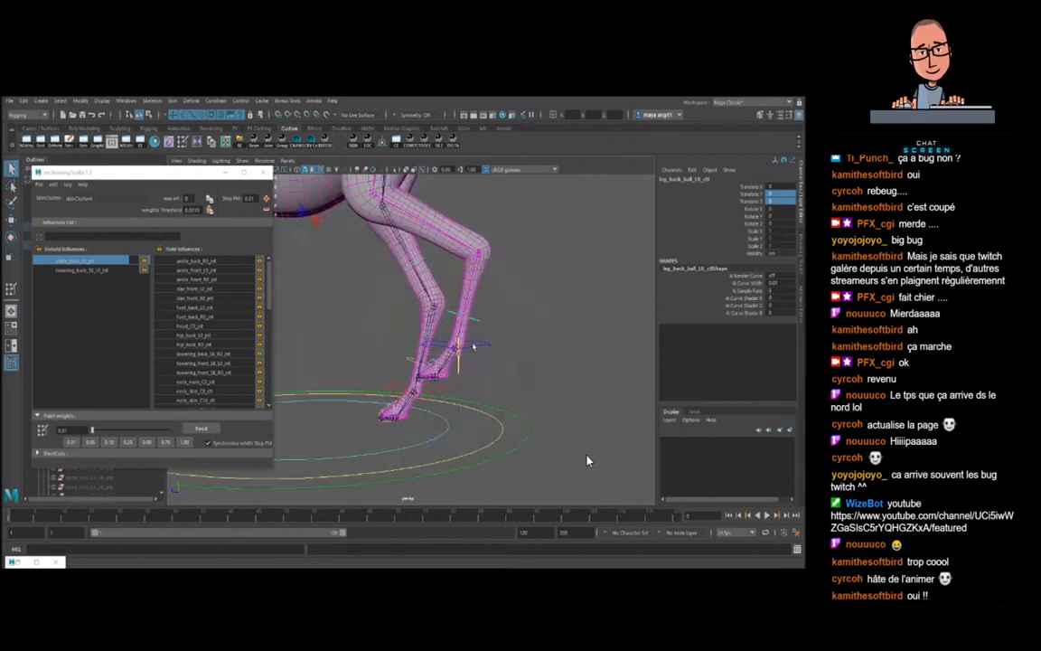
- Reset the left back leg IK control's X, Y and Z translation to 0
{"action": "left_click", "coordinate": [458, 373]}
{"action": "left_click_drag", "start_coordinate": [459, 372], "coordinate": [468, 367], "text": "alt"}
{"action": "left_click", "coordinate": [465, 346]}
{"action": "left_click_drag", "start_coordinate": [776, 187], "coordinate": [774, 196]}
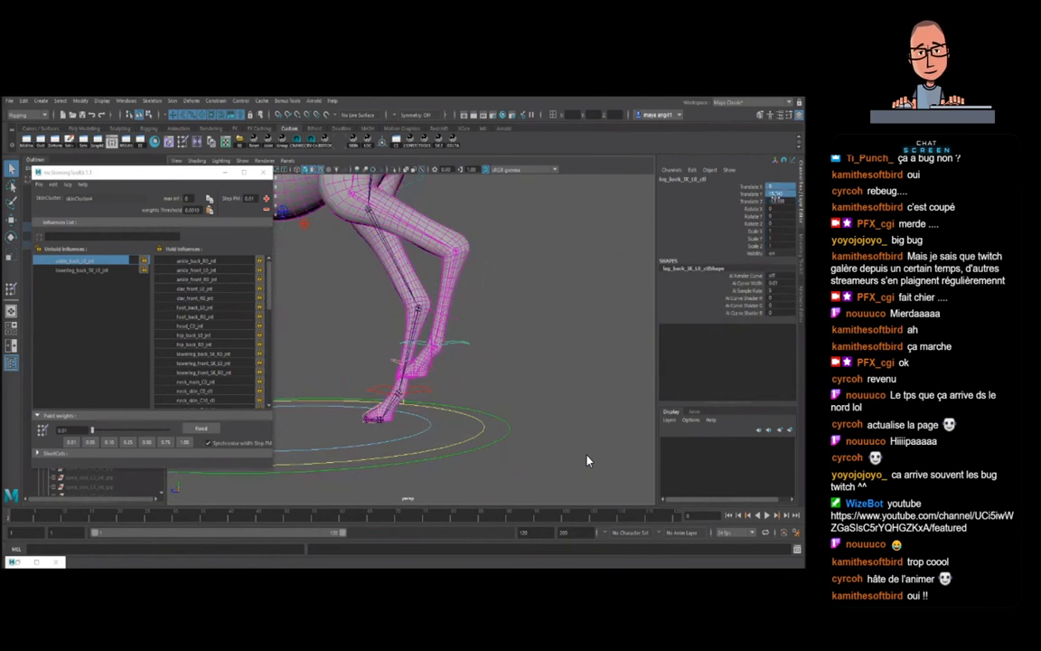
{"action": "type", "text": "0"}
{"action": "key", "text": "Return"}
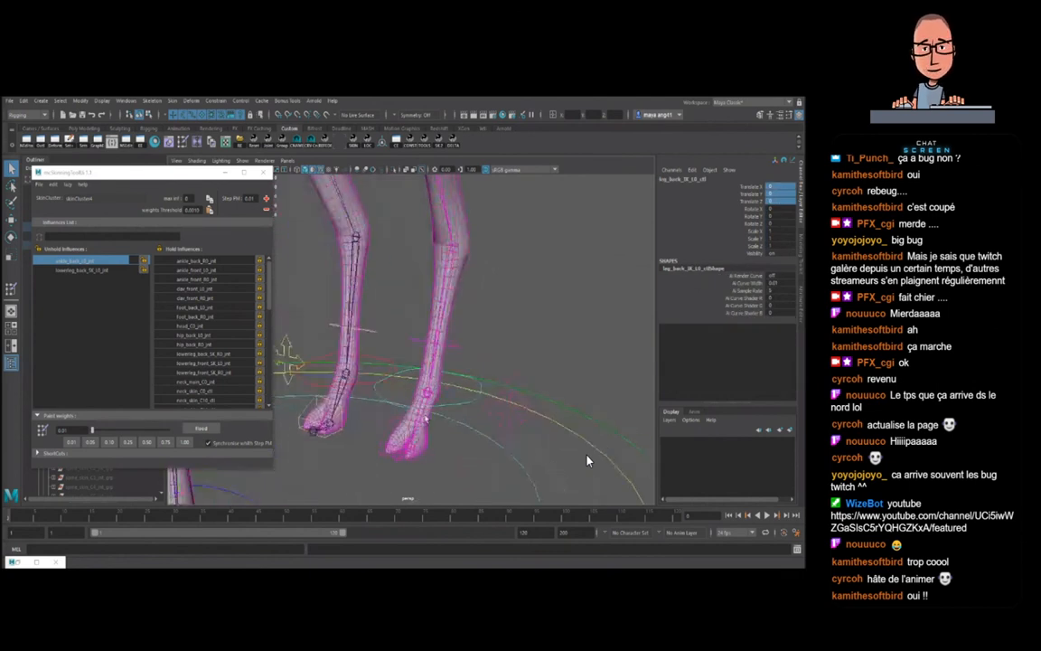
- Select all body mesh vertices of the left back foot from the ankle down
{"action": "left_click", "coordinate": [425, 418]}
{"action": "middle_click_drag", "start_coordinate": [470, 415], "coordinate": [472, 392], "text": "alt"}
{"action": "scroll", "coordinate": [479, 414], "scroll_direction": "up", "scroll_amount": 5}
{"action": "key", "text": "F9"}
{"action": "mouse_move", "coordinate": [479, 414]}
{"action": "left_mouse_down", "text": "alt"}
{"action": "mouse_move", "coordinate": [487, 408]}
{"action": "mouse_move", "coordinate": [483, 416]}
{"action": "left_mouse_up", "text": "alt"}
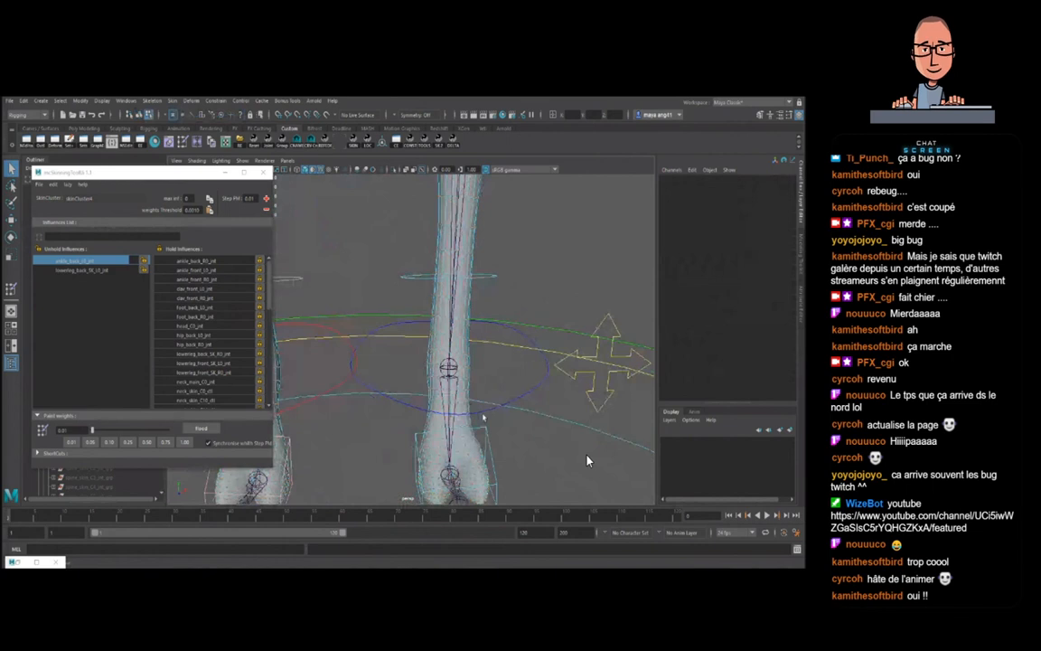
{"action": "middle_click_drag", "start_coordinate": [483, 417], "coordinate": [463, 390], "text": "alt"}
{"action": "left_click_drag", "start_coordinate": [489, 478], "coordinate": [375, 358]}
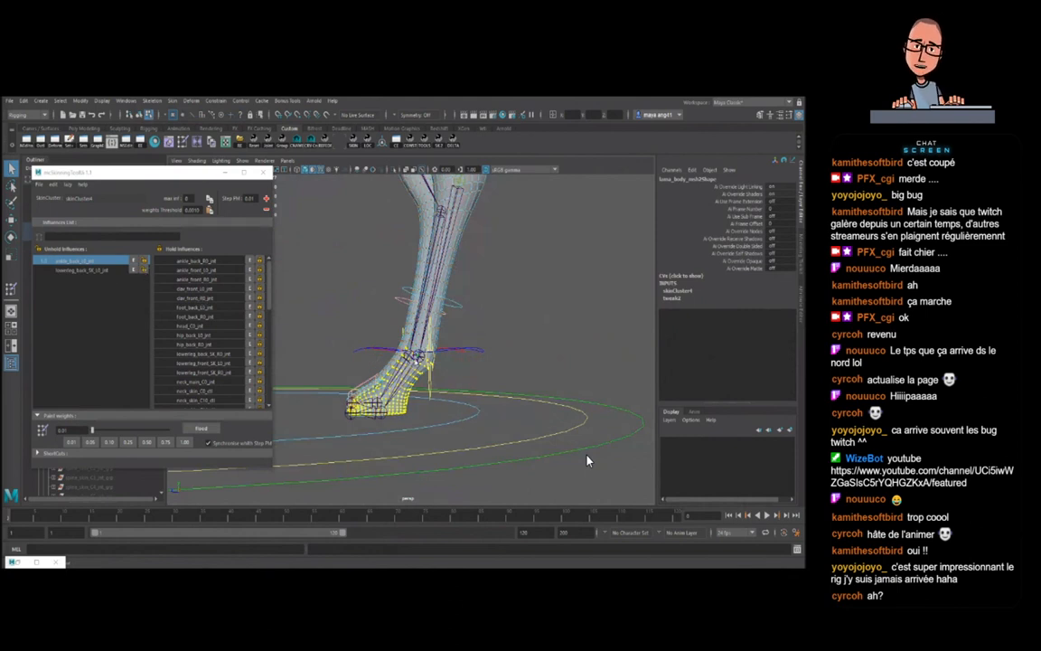
{"action": "scroll", "coordinate": [419, 364], "scroll_direction": "down", "scroll_amount": 3}
{"action": "left_click_drag", "start_coordinate": [417, 363], "coordinate": [429, 367], "text": "alt"}
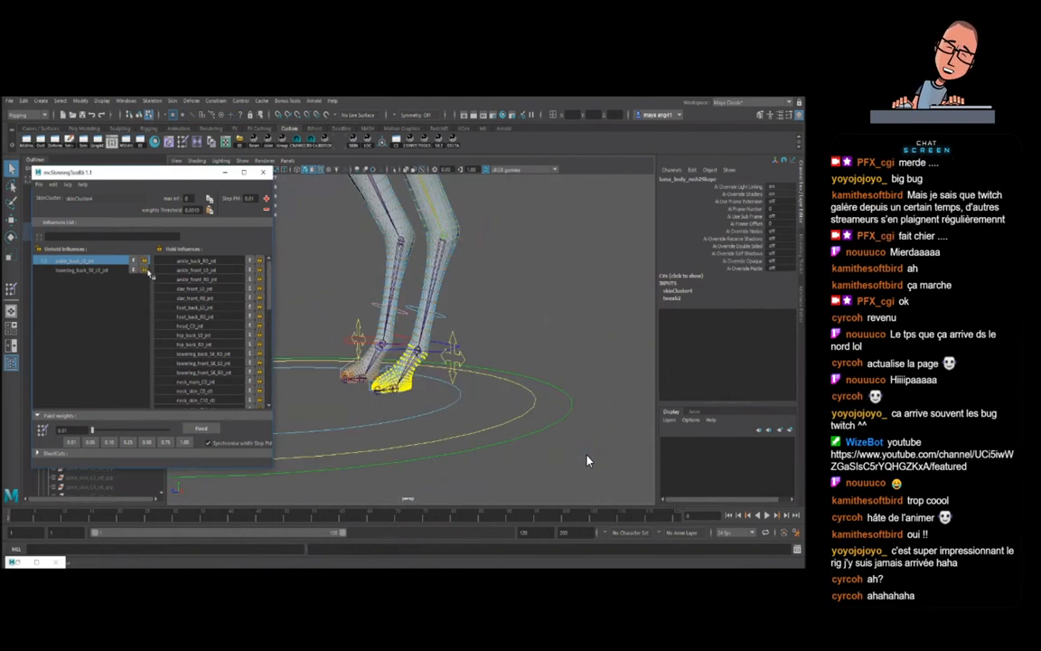
- Hold the lower leg joint, unhold foot_back_L0_jnt and assign the selected foot vertices to it with a weight of 1.00
{"action": "left_click", "coordinate": [144, 270]}
{"action": "left_click", "coordinate": [215, 308]}
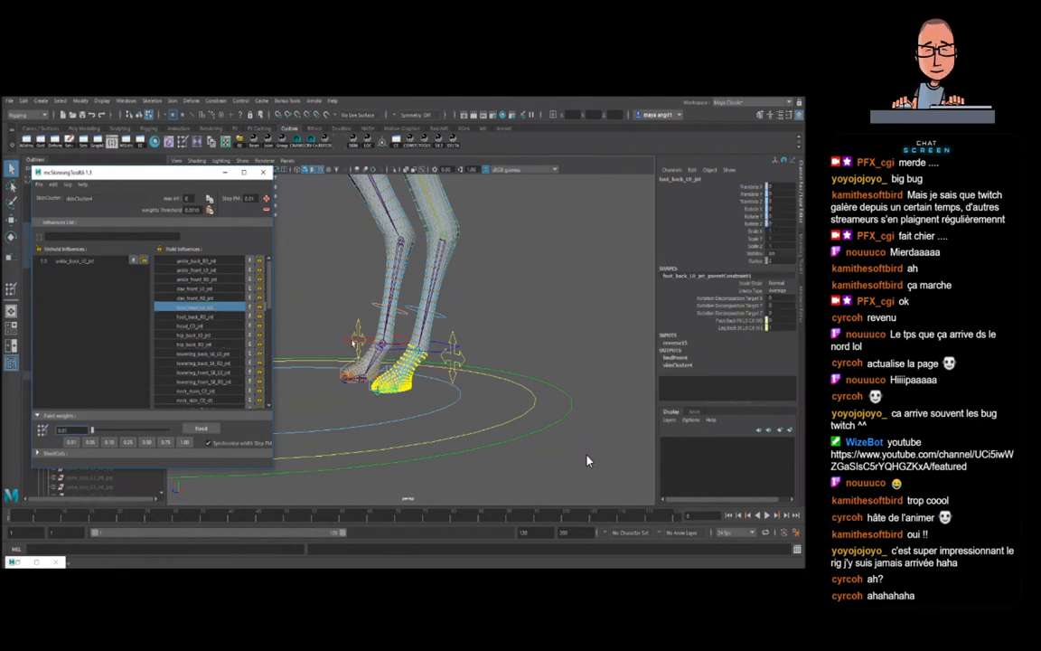
{"action": "left_click", "coordinate": [257, 308]}
{"action": "left_click", "coordinate": [184, 441]}
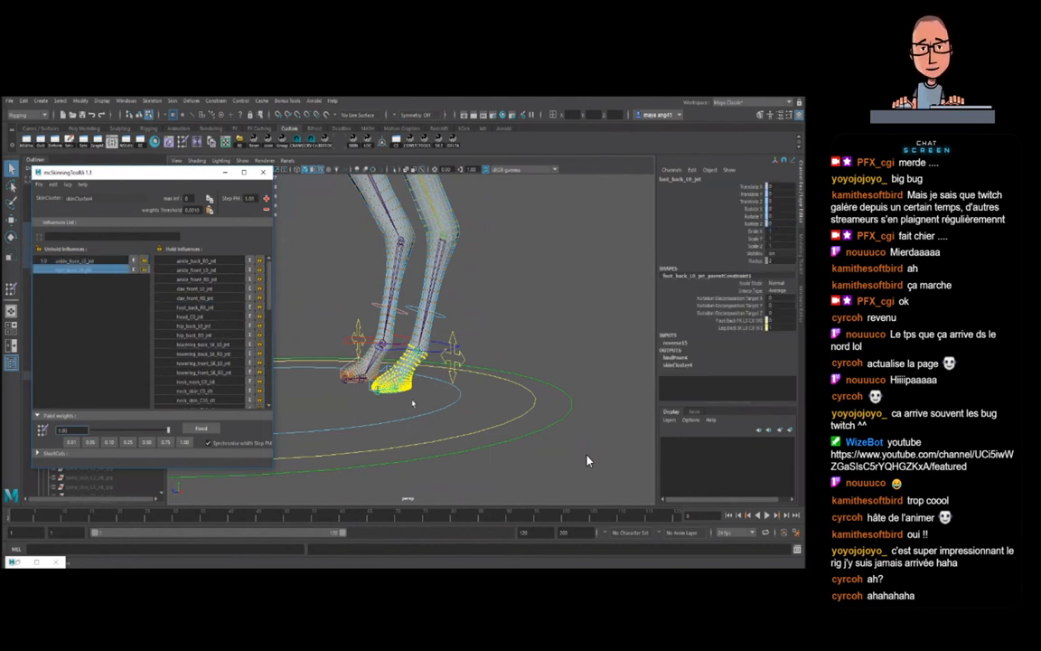
{"action": "left_click_drag", "start_coordinate": [413, 402], "coordinate": [408, 414], "text": "alt"}
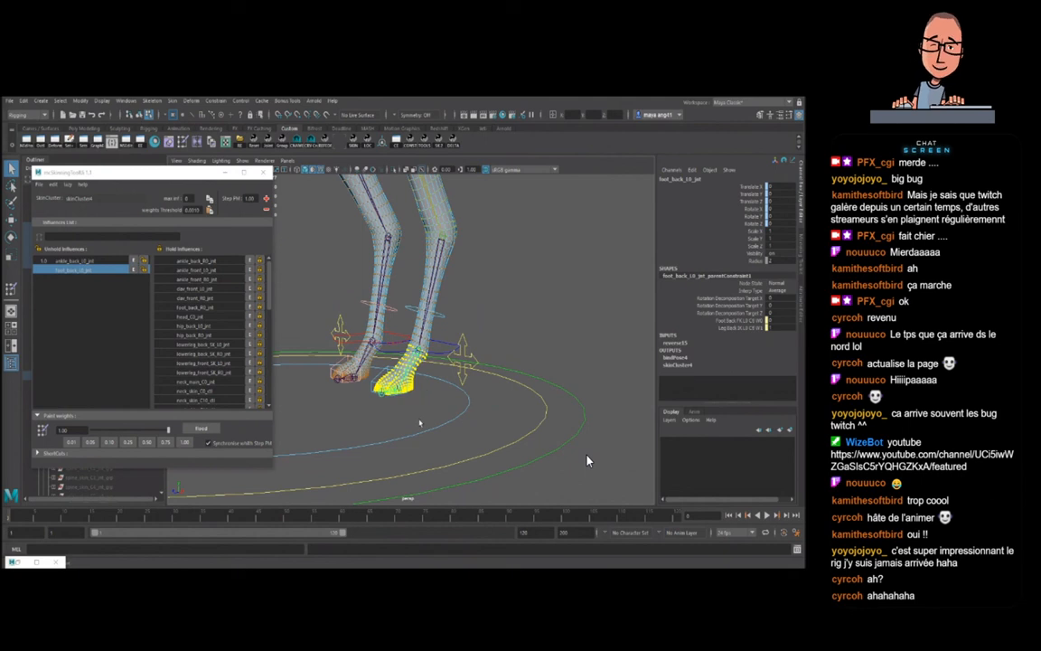
{"action": "key", "text": "plus"}
{"action": "right_click_drag", "start_coordinate": [426, 390], "coordinate": [439, 407], "text": "alt"}
{"action": "key", "text": "F8"}
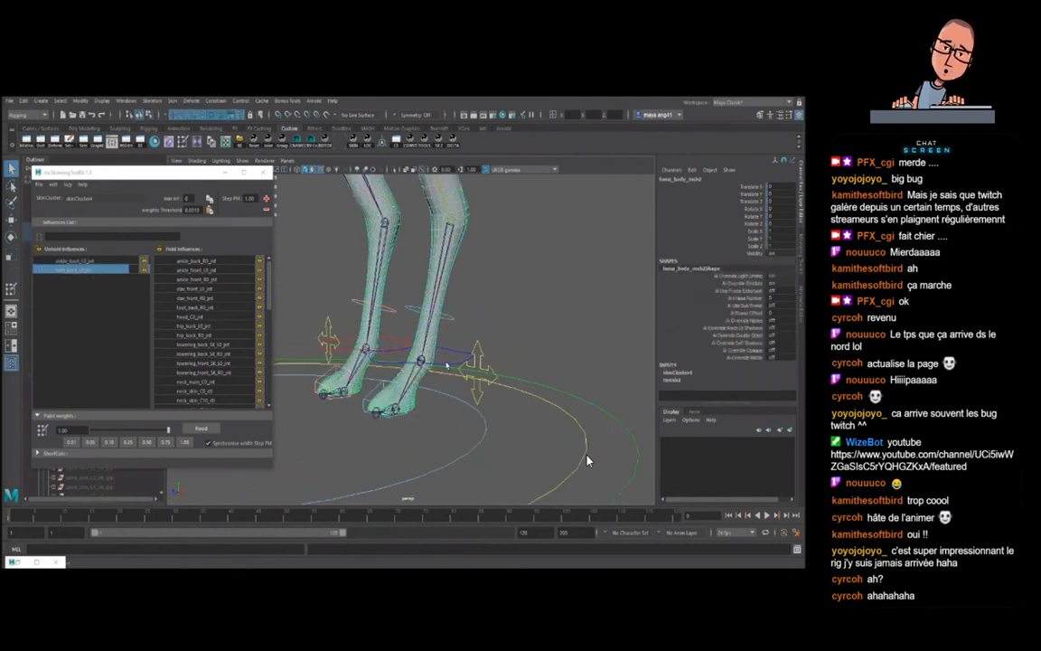
- Rotate the left back leg's IK control about X to bend the foot sharply upward at the ankle
{"action": "left_click", "coordinate": [447, 376]}
{"action": "left_click", "coordinate": [448, 366]}
{"action": "left_click_drag", "start_coordinate": [434, 348], "coordinate": [457, 293], "text": "alt"}
{"action": "key", "text": "e"}
{"action": "left_click", "coordinate": [448, 365]}
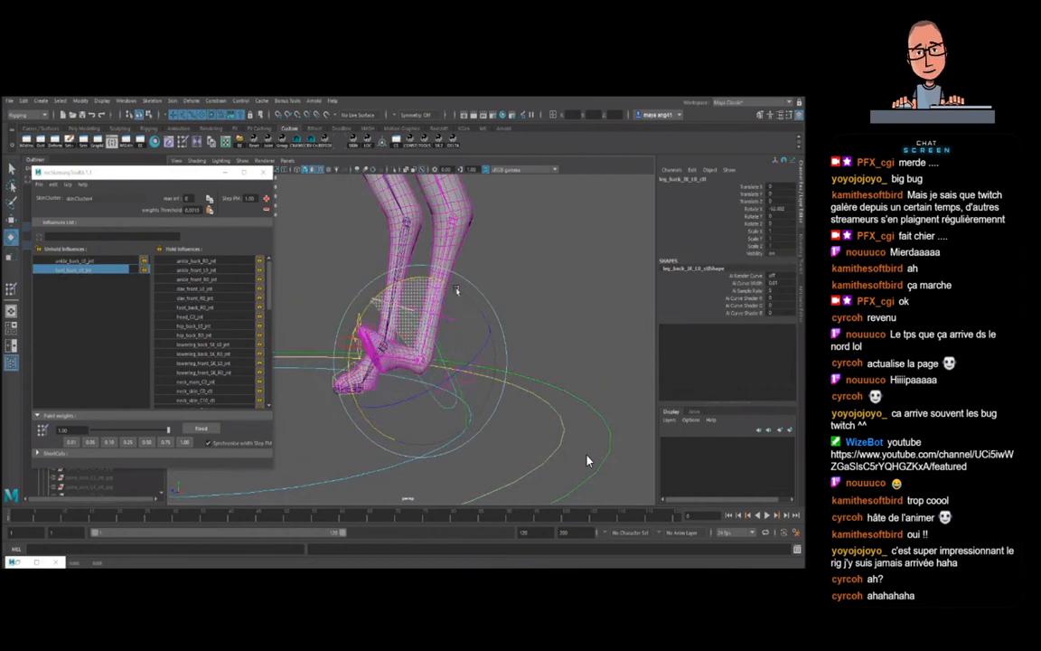
- Add 0.50 of ankle_back_L0_jnt weight to the foot mesh's vertex loop around the bent ankle
{"action": "key", "text": "q"}
{"action": "left_click_drag", "start_coordinate": [460, 361], "coordinate": [449, 379], "text": "alt"}
{"action": "right_click_drag", "start_coordinate": [449, 378], "coordinate": [436, 372], "text": "alt"}
{"action": "left_click_drag", "start_coordinate": [437, 372], "coordinate": [451, 339], "text": "alt"}
{"action": "left_click", "coordinate": [442, 334]}
{"action": "key", "text": "F8"}
{"action": "key", "text": "F8"}
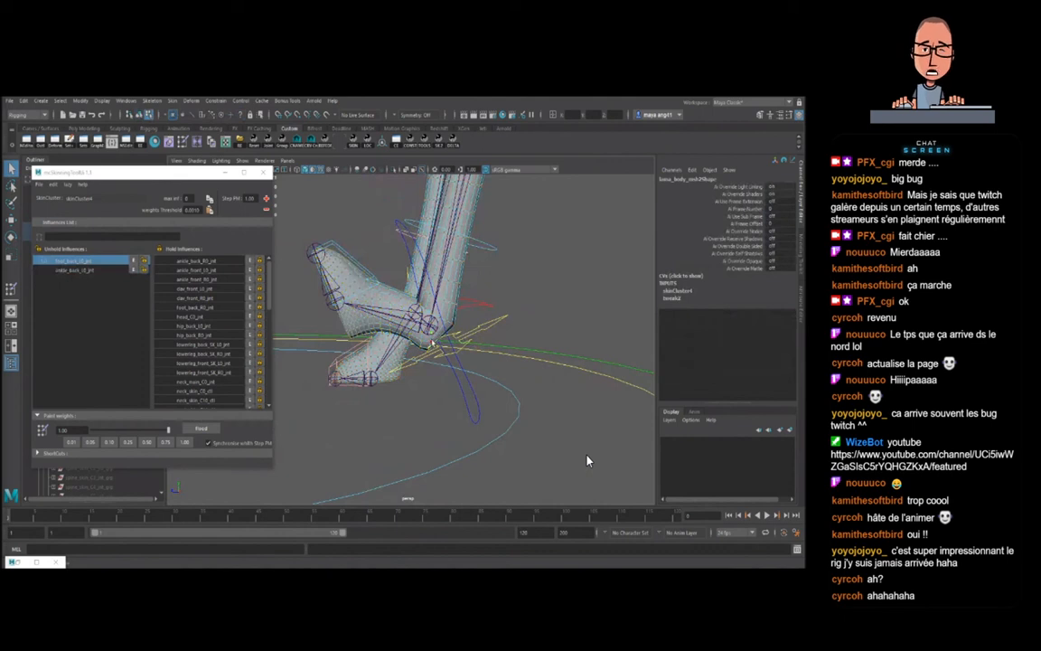
{"action": "middle_click_drag", "start_coordinate": [513, 353], "coordinate": [502, 361], "text": "alt"}
{"action": "left_click", "coordinate": [70, 271]}
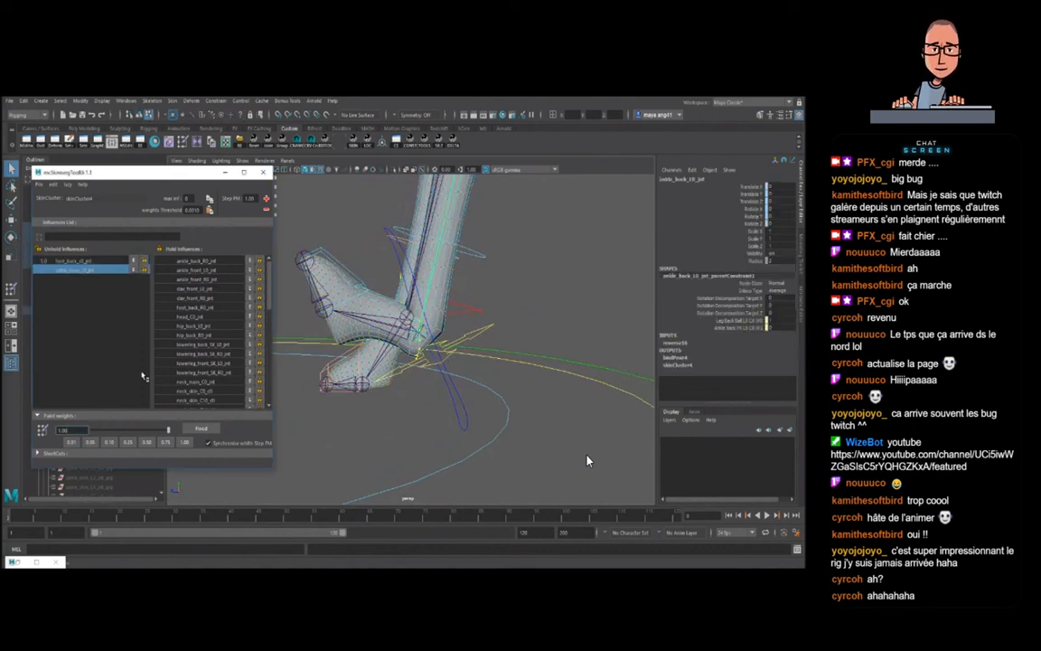
{"action": "left_click", "coordinate": [152, 443]}
{"action": "left_click_drag", "start_coordinate": [443, 345], "coordinate": [465, 327], "text": "alt"}
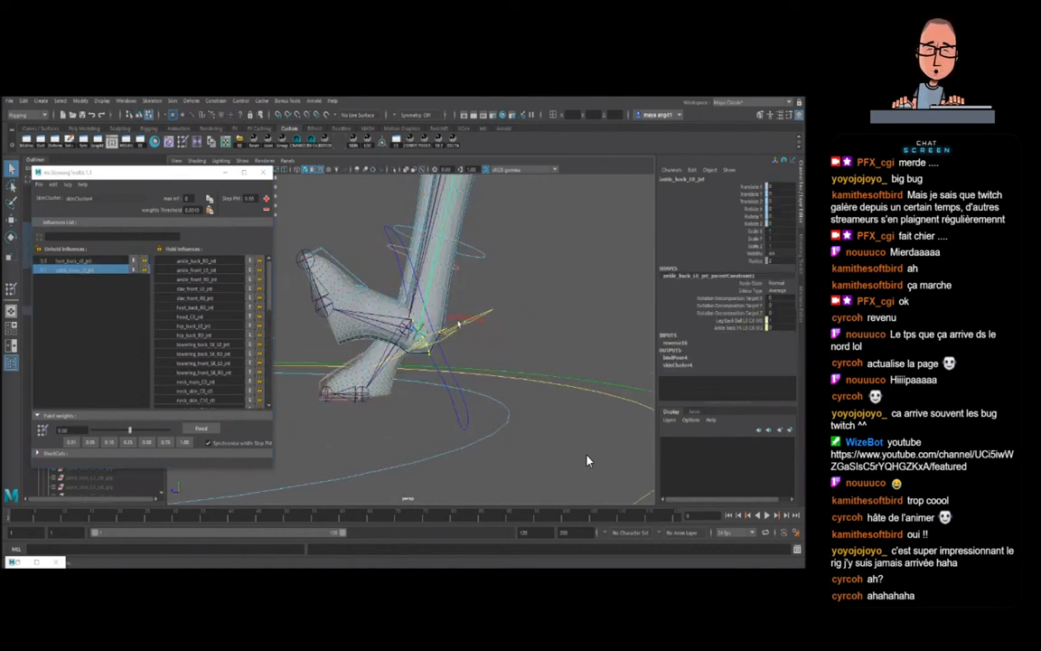
- Fine-tune the ankle and foot joint weights on the neighbouring loops around the bent ankle in 0.01 steps and return to object mode
{"action": "right_click_drag", "start_coordinate": [448, 344], "coordinate": [422, 383], "text": "alt"}
{"action": "left_click", "coordinate": [415, 374]}
{"action": "left_click_drag", "start_coordinate": [416, 378], "coordinate": [434, 373], "text": "alt"}
{"action": "left_click", "coordinate": [71, 442]}
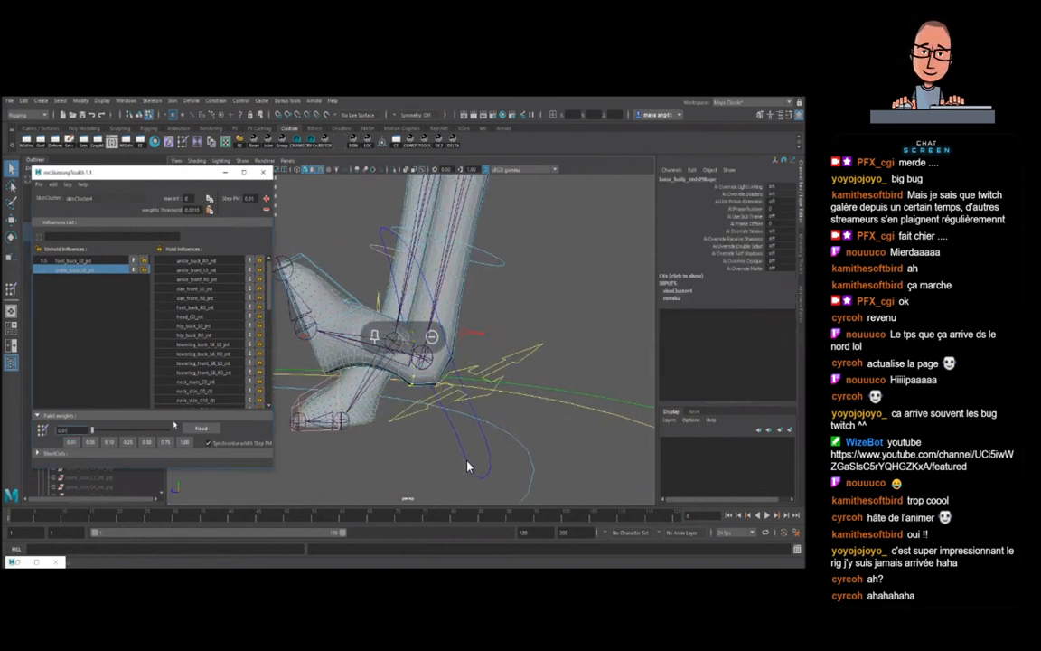
{"action": "right_click_drag", "start_coordinate": [362, 387], "coordinate": [394, 400], "text": "alt"}
{"action": "middle_click_drag", "start_coordinate": [394, 400], "coordinate": [370, 373], "text": "alt"}
{"action": "key", "text": "plus"}
{"action": "key", "text": "plus"}
{"action": "key", "text": "plus"}
{"action": "key", "text": "plus"}
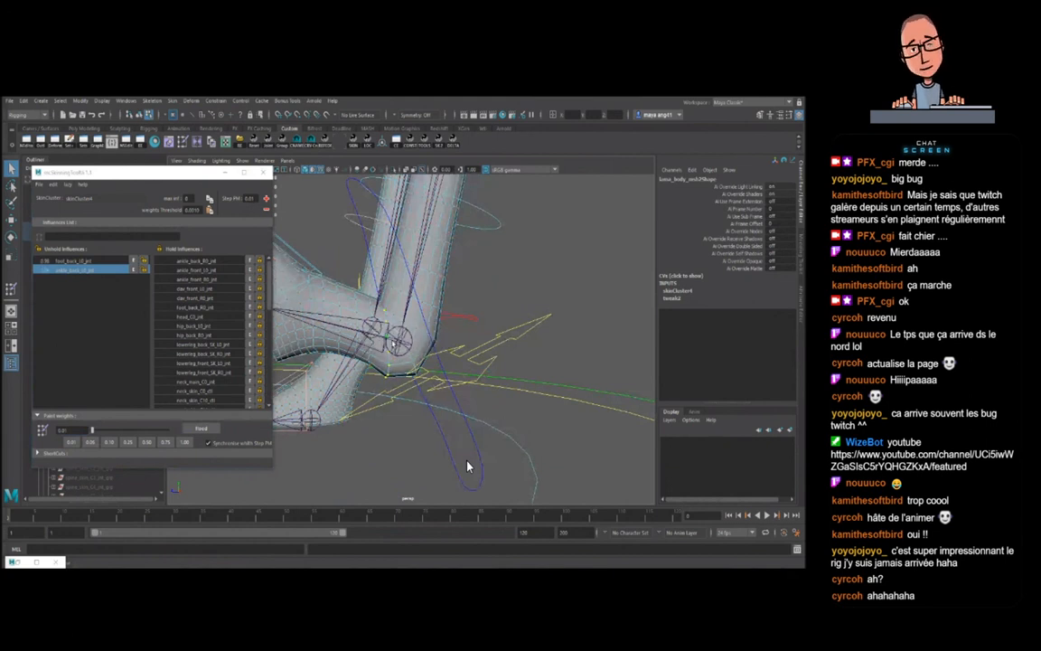
{"action": "double_click", "coordinate": [403, 325], "text": "shift"}
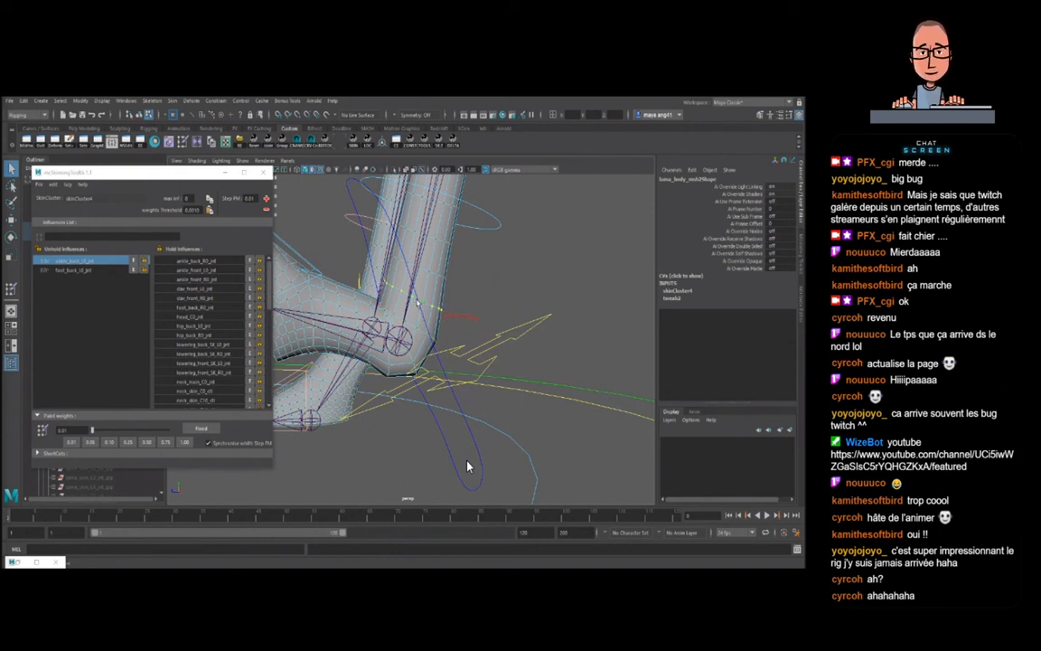
{"action": "left_click", "coordinate": [373, 342]}
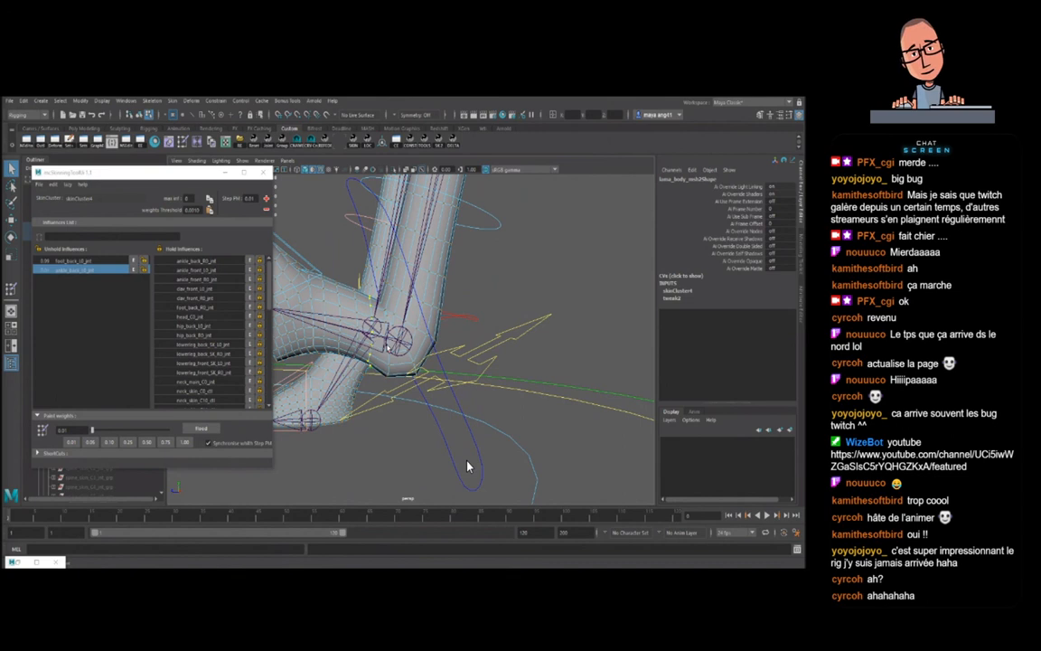
{"action": "key", "text": "F8"}
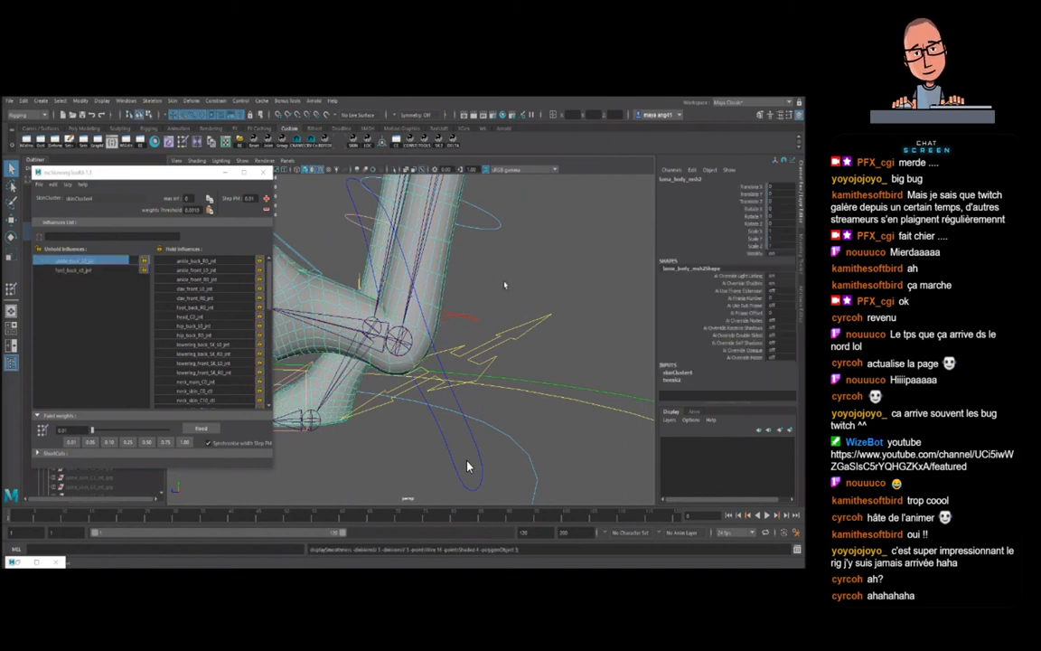
- Reset the left back leg IK control's Rotate X to 0
{"action": "left_click", "coordinate": [512, 287]}
{"action": "right_click_drag", "start_coordinate": [512, 287], "coordinate": [408, 359], "text": "alt"}
{"action": "left_click_drag", "start_coordinate": [407, 360], "coordinate": [439, 376], "text": "alt"}
{"action": "left_click", "coordinate": [439, 378]}
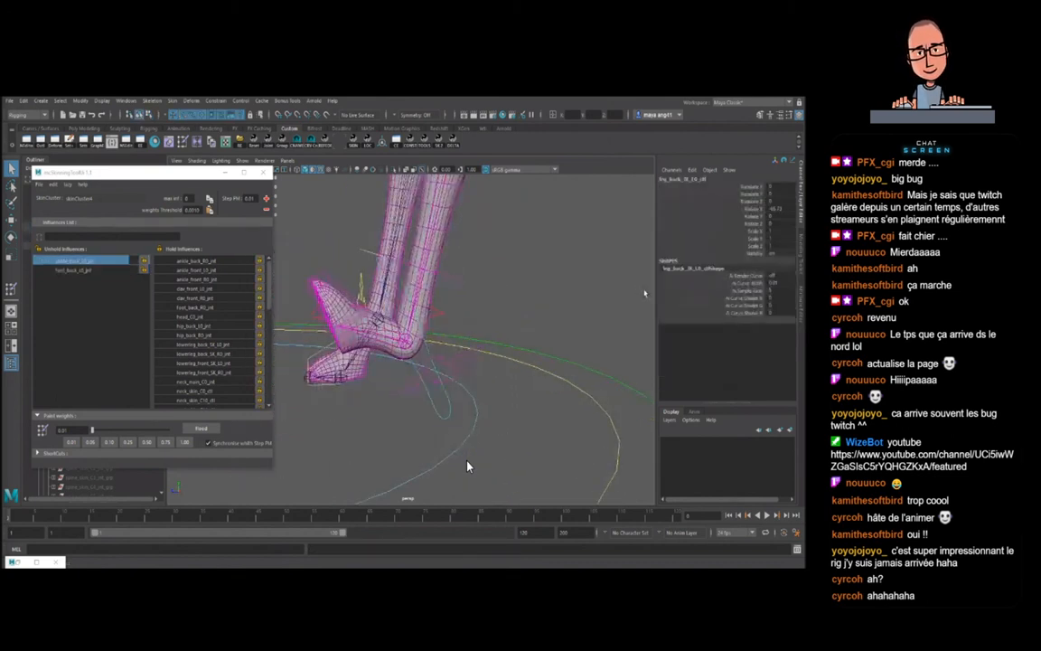
{"action": "left_click", "coordinate": [777, 208]}
{"action": "type", "text": "0"}
{"action": "key", "text": "Return"}
- Lift the left back leg with its IK control, try rotating the ball control and undo that rotation
{"action": "right_click_drag", "start_coordinate": [615, 294], "coordinate": [462, 363], "text": "alt"}
{"action": "key", "text": "w"}
{"action": "left_click_drag", "start_coordinate": [462, 363], "coordinate": [444, 310], "text": "alt"}
{"action": "left_click", "coordinate": [459, 298]}
{"action": "key", "text": "e"}
{"action": "middle_click_drag", "start_coordinate": [456, 300], "coordinate": [454, 335], "text": "alt"}
{"action": "right_click_drag", "start_coordinate": [453, 336], "coordinate": [402, 303], "text": "alt"}
{"action": "left_click_drag", "start_coordinate": [394, 275], "coordinate": [369, 307]}
{"action": "key", "text": "ctrl+z"}
- Try further rotations of the left back leg's ball control and undo the whole test pose
{"action": "right_click_drag", "start_coordinate": [460, 320], "coordinate": [507, 306], "text": "alt"}
{"action": "left_click_drag", "start_coordinate": [504, 290], "coordinate": [445, 298]}
{"action": "right_click_drag", "start_coordinate": [444, 298], "coordinate": [551, 355], "text": "alt"}
{"action": "left_click_drag", "start_coordinate": [551, 355], "coordinate": [524, 349], "text": "alt"}
{"action": "left_click_drag", "start_coordinate": [531, 298], "coordinate": [502, 289]}
{"action": "left_click_drag", "start_coordinate": [488, 334], "coordinate": [506, 363], "text": "alt"}
{"action": "key", "text": "ctrl+z"}
{"action": "key", "text": "ctrl+z"}
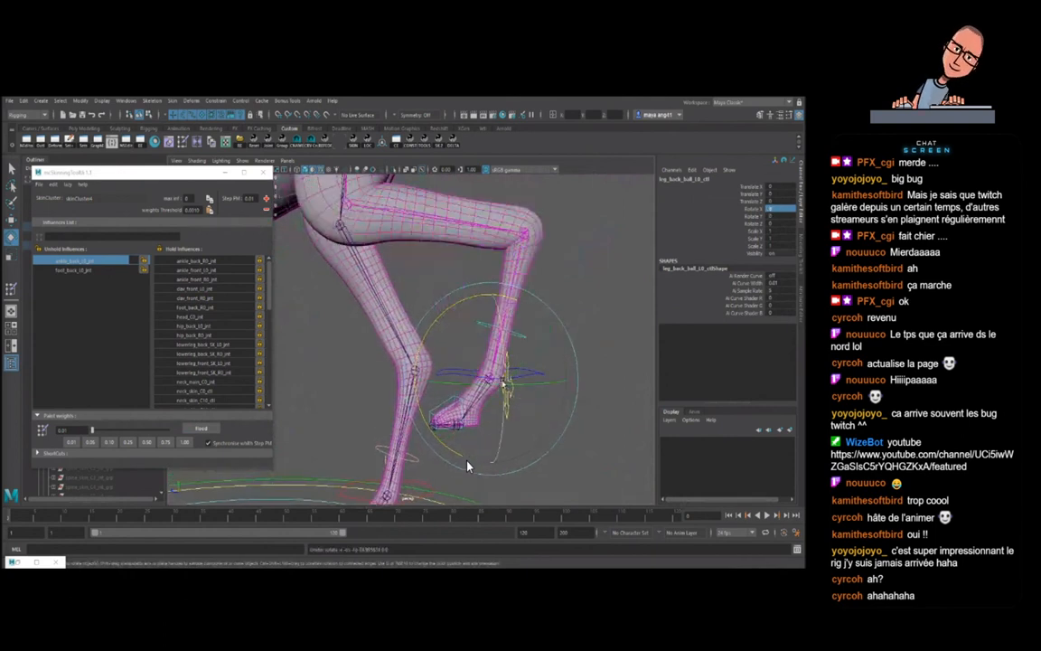
{"action": "key", "text": "ctrl+z"}
{"action": "right_click_drag", "start_coordinate": [553, 394], "coordinate": [506, 380], "text": "alt"}
{"action": "key", "text": "ctrl+z"}
- Move the left back leg's IK control to about 14.3 in Translate Y and 20.4 in Translate Z
{"action": "key", "text": "w"}
{"action": "left_click_drag", "start_coordinate": [481, 335], "coordinate": [472, 367], "text": "alt"}
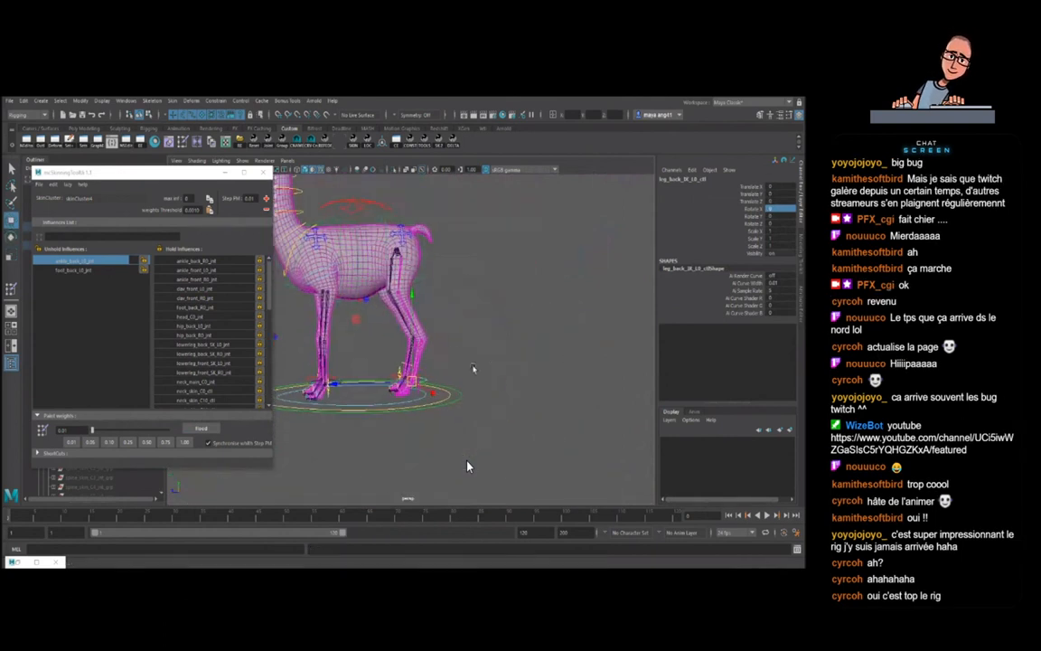
{"action": "right_click_drag", "start_coordinate": [472, 367], "coordinate": [459, 387], "text": "alt"}
{"action": "left_click_drag", "start_coordinate": [461, 389], "coordinate": [448, 383], "text": "alt"}
{"action": "left_click_drag", "start_coordinate": [357, 331], "coordinate": [304, 299]}
{"action": "right_click_drag", "start_coordinate": [308, 302], "coordinate": [334, 307], "text": "alt"}
{"action": "middle_click_drag", "start_coordinate": [334, 308], "coordinate": [411, 290], "text": "alt"}
- Try rotating the raised left back foot and undo the rotation
{"action": "key", "text": "e"}
{"action": "left_click_drag", "start_coordinate": [426, 275], "coordinate": [401, 310]}
{"action": "left_click_drag", "start_coordinate": [471, 284], "coordinate": [472, 289]}
{"action": "key", "text": "ctrl+z"}
{"action": "left_click_drag", "start_coordinate": [469, 349], "coordinate": [473, 361], "text": "alt"}
{"action": "right_click_drag", "start_coordinate": [473, 361], "coordinate": [465, 355], "text": "alt"}
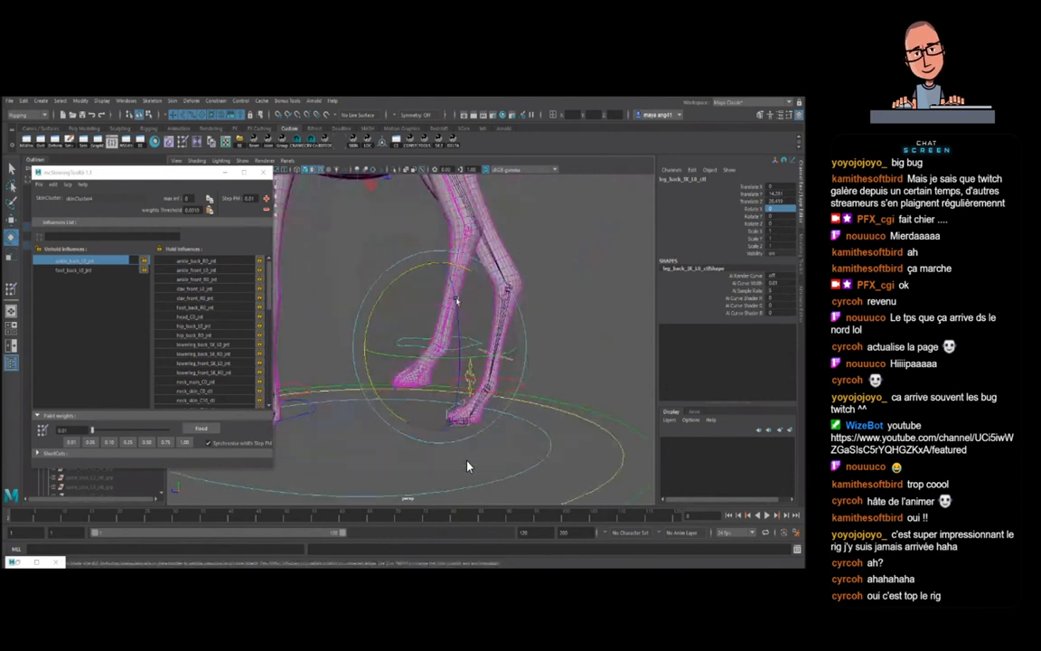
{"action": "scroll", "coordinate": [467, 466], "scroll_direction": "down", "scroll_amount": 5}
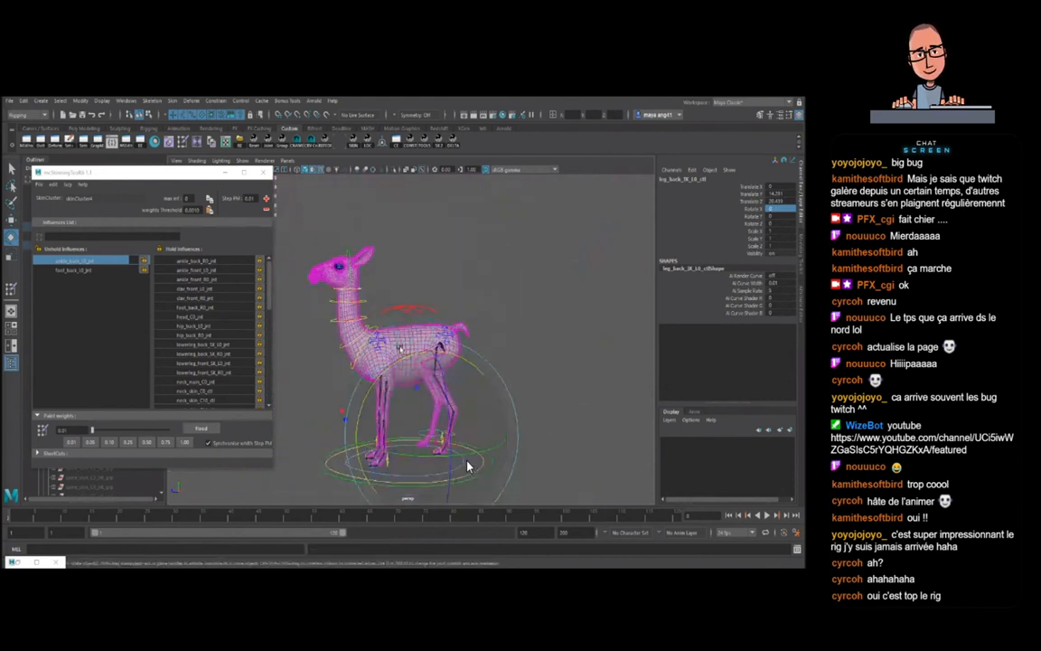
- Reposition the left back leg's IK control to pose the foot in the air in front of the other back leg
{"action": "scroll", "coordinate": [467, 466], "scroll_direction": "up", "scroll_amount": 5}
{"action": "key", "text": "w"}
{"action": "left_click_drag", "start_coordinate": [421, 358], "coordinate": [475, 392]}
{"action": "left_click", "coordinate": [410, 331]}
{"action": "key", "text": "e"}
{"action": "left_click", "coordinate": [398, 353]}
{"action": "scroll", "coordinate": [407, 371], "scroll_direction": "down", "scroll_amount": 4}
{"action": "scroll", "coordinate": [468, 466], "scroll_direction": "up", "scroll_amount": 5}
- Rotate the left back leg's ball control on several axes to test the bent hock and ankle
{"action": "left_click", "coordinate": [388, 367]}
{"action": "left_click_drag", "start_coordinate": [387, 367], "coordinate": [320, 291], "text": "alt"}
{"action": "right_click_drag", "start_coordinate": [320, 290], "coordinate": [435, 371], "text": "alt"}
{"action": "left_click", "coordinate": [410, 350]}
{"action": "key", "text": "e"}
{"action": "mouse_move", "coordinate": [393, 290]}
{"action": "left_mouse_down"}
{"action": "mouse_move", "coordinate": [404, 311]}
{"action": "mouse_move", "coordinate": [399, 297]}
{"action": "left_mouse_up"}
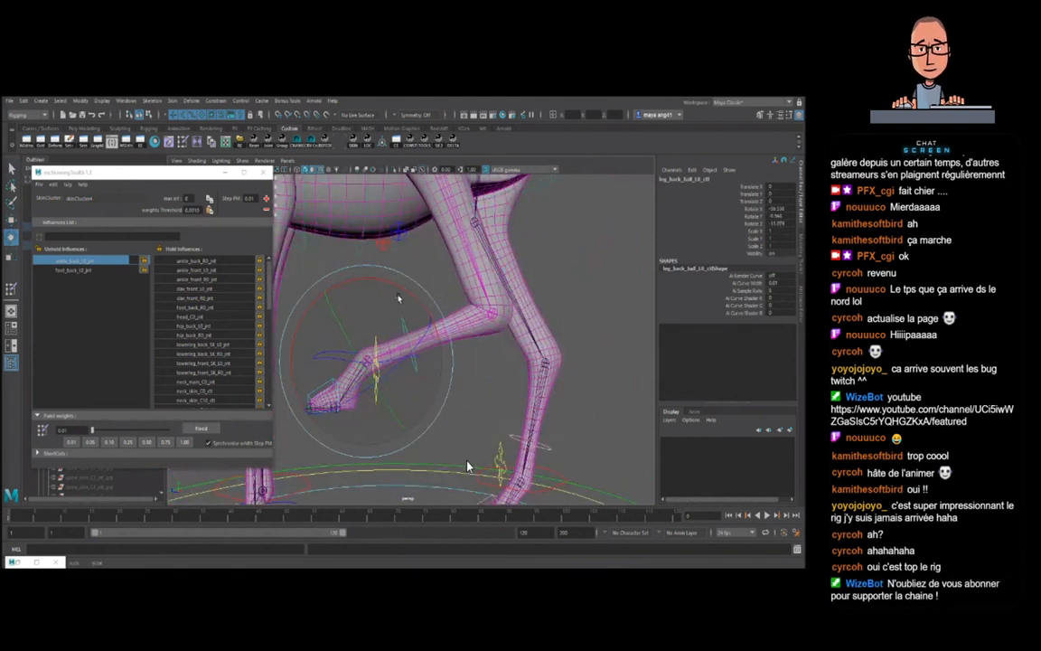
- Reset the left back leg's IK and ball controls to their default pose and clear the selection
{"action": "key", "text": "q"}
{"action": "right_click_drag", "start_coordinate": [460, 353], "coordinate": [468, 370], "text": "alt"}
{"action": "left_click", "coordinate": [391, 288]}
{"action": "key", "text": "w"}
{"action": "scroll", "coordinate": [467, 466], "scroll_direction": "down", "scroll_amount": 6}
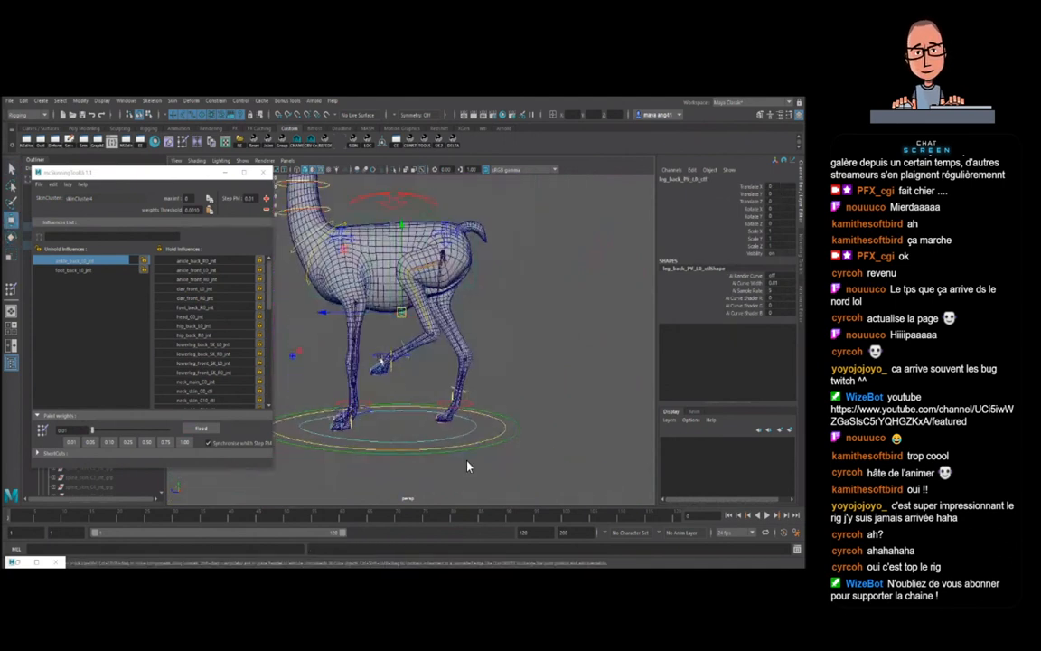
{"action": "left_click", "coordinate": [381, 359]}
{"action": "left_click", "coordinate": [255, 141]}
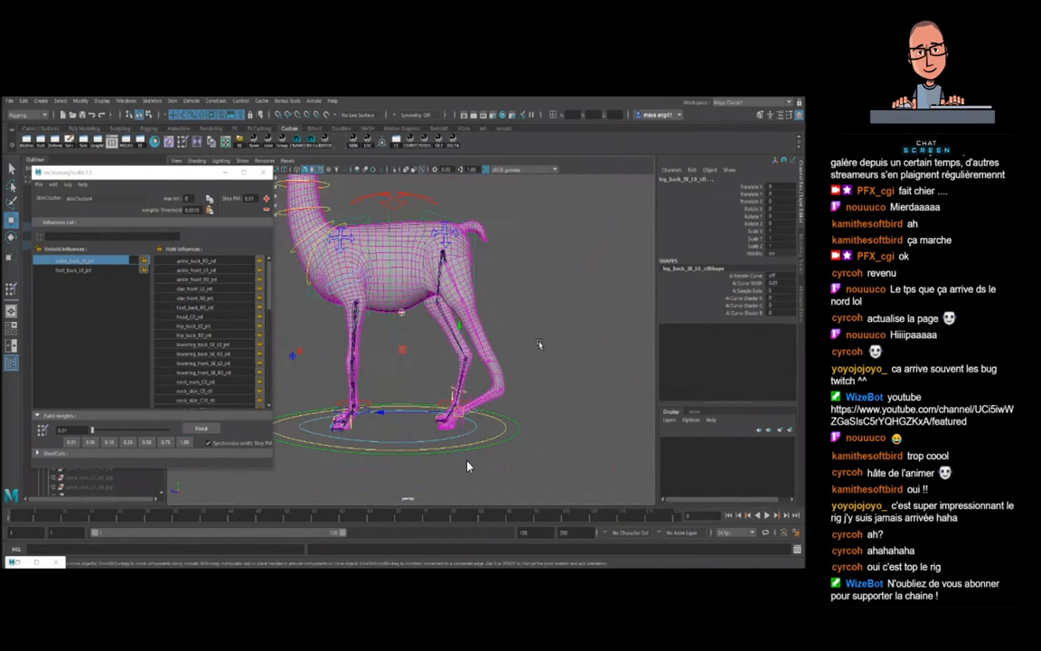
{"action": "left_click", "coordinate": [469, 393]}
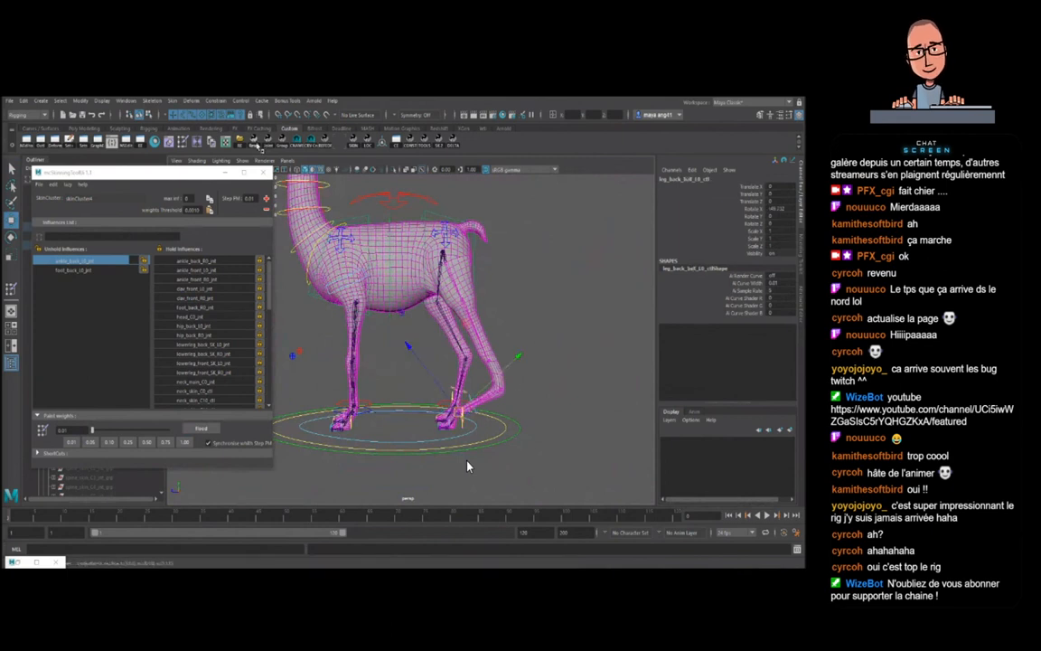
{"action": "left_click", "coordinate": [256, 144]}
{"action": "left_click", "coordinate": [512, 377]}
- Try rotating the ball control of the grounded left back foot and undo the rotation
{"action": "scroll", "coordinate": [468, 347], "scroll_direction": "down", "scroll_amount": 5}
{"action": "left_click_drag", "start_coordinate": [512, 378], "coordinate": [456, 333], "text": "alt"}
{"action": "scroll", "coordinate": [463, 371], "scroll_direction": "up", "scroll_amount": 6}
{"action": "left_click", "coordinate": [459, 355]}
{"action": "key", "text": "e"}
{"action": "left_click_drag", "start_coordinate": [423, 290], "coordinate": [462, 313]}
{"action": "key", "text": "ctrl+z"}
{"action": "left_click", "coordinate": [500, 314]}
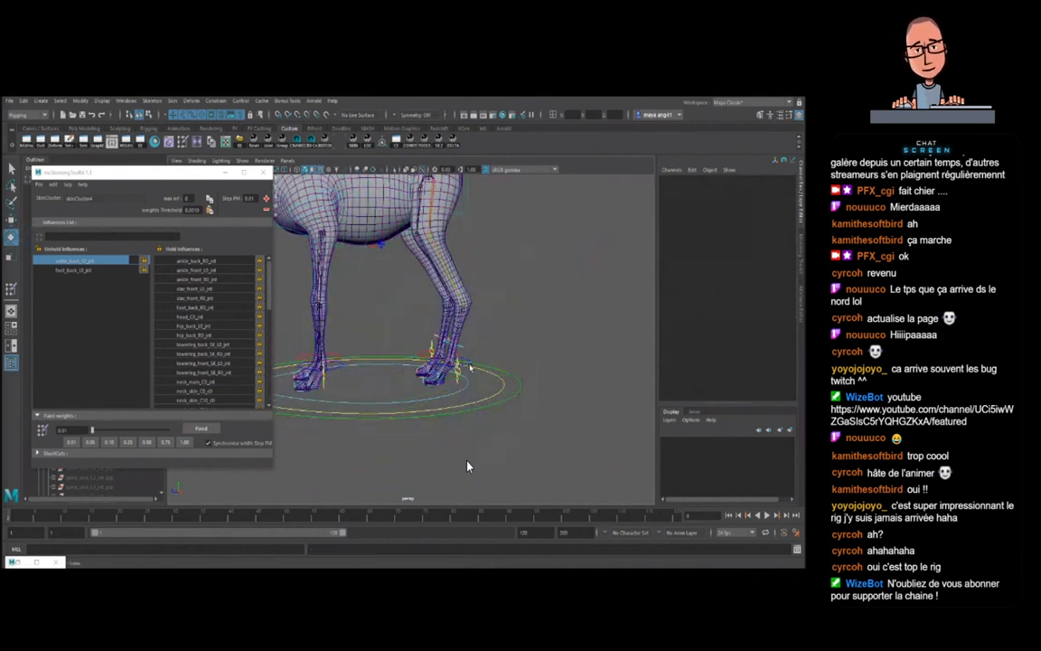
- Move the left back leg's IK control up and backward so the foot lifts behind the body
{"action": "left_click", "coordinate": [469, 366]}
{"action": "key", "text": "w"}
{"action": "left_click_drag", "start_coordinate": [493, 355], "coordinate": [530, 328], "text": "alt"}
{"action": "scroll", "coordinate": [529, 328], "scroll_direction": "down", "scroll_amount": 4}
{"action": "scroll", "coordinate": [506, 339], "scroll_direction": "up", "scroll_amount": 4}
{"action": "middle_click_drag", "start_coordinate": [493, 343], "coordinate": [480, 369], "text": "alt"}
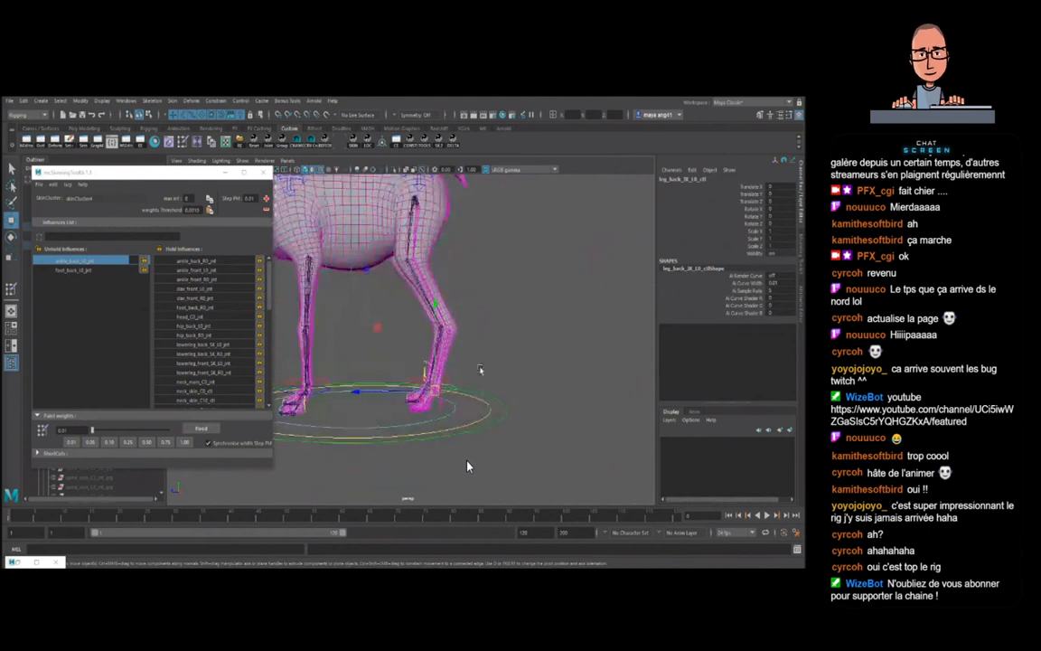
{"action": "left_click_drag", "start_coordinate": [378, 327], "coordinate": [479, 281]}
- Test the raised left back foot by rotating its ball control and undo the rotations
{"action": "left_click", "coordinate": [501, 309]}
{"action": "left_click", "coordinate": [497, 306]}
{"action": "key", "text": "e"}
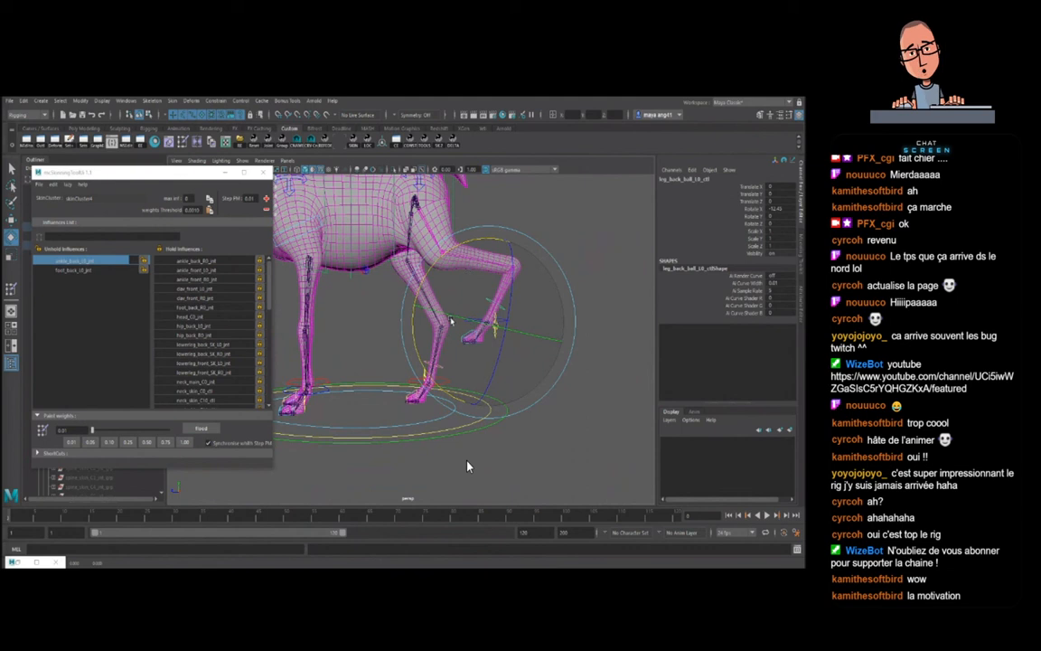
{"action": "left_click_drag", "start_coordinate": [540, 353], "coordinate": [527, 392], "text": "alt"}
{"action": "key", "text": "w"}
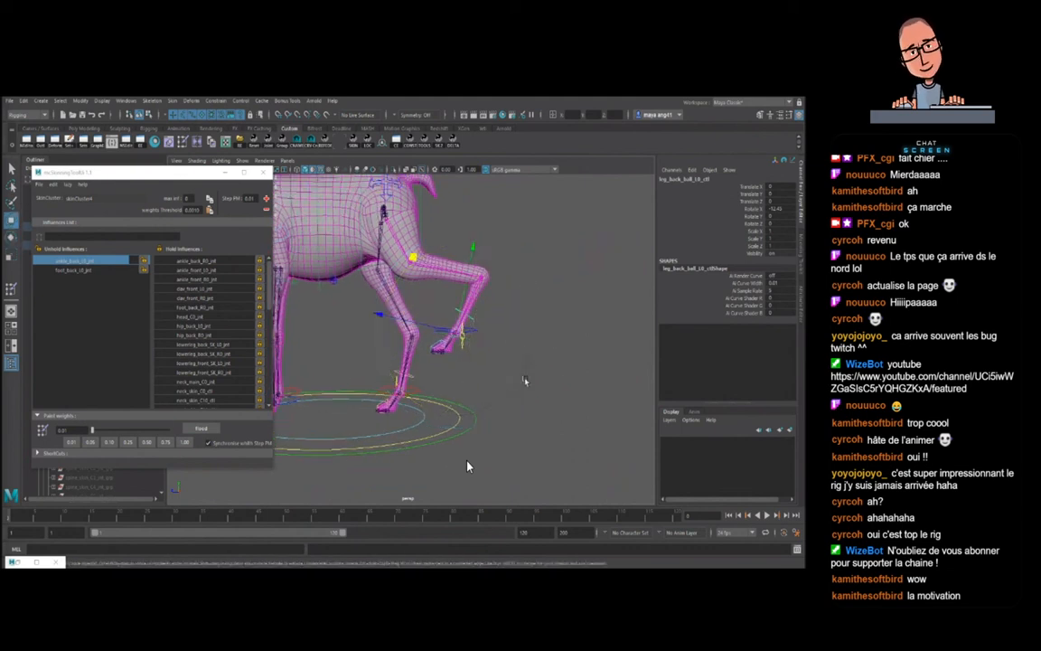
{"action": "middle_click_drag", "start_coordinate": [500, 333], "coordinate": [524, 379], "text": "alt"}
{"action": "scroll", "coordinate": [525, 378], "scroll_direction": "down", "scroll_amount": 2}
{"action": "key", "text": "e"}
{"action": "key", "text": "ctrl+z"}
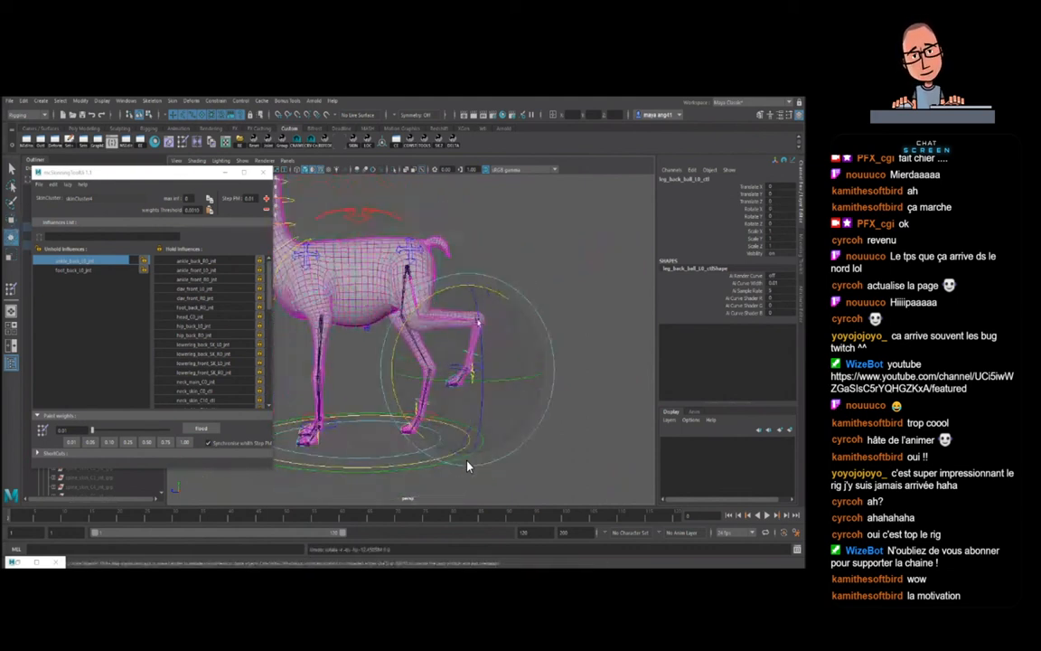
{"action": "left_click_drag", "start_coordinate": [453, 332], "coordinate": [427, 310]}
{"action": "key", "text": "ctrl+z"}
{"action": "key", "text": "w"}
{"action": "middle_click_drag", "start_coordinate": [450, 303], "coordinate": [474, 323], "text": "alt"}
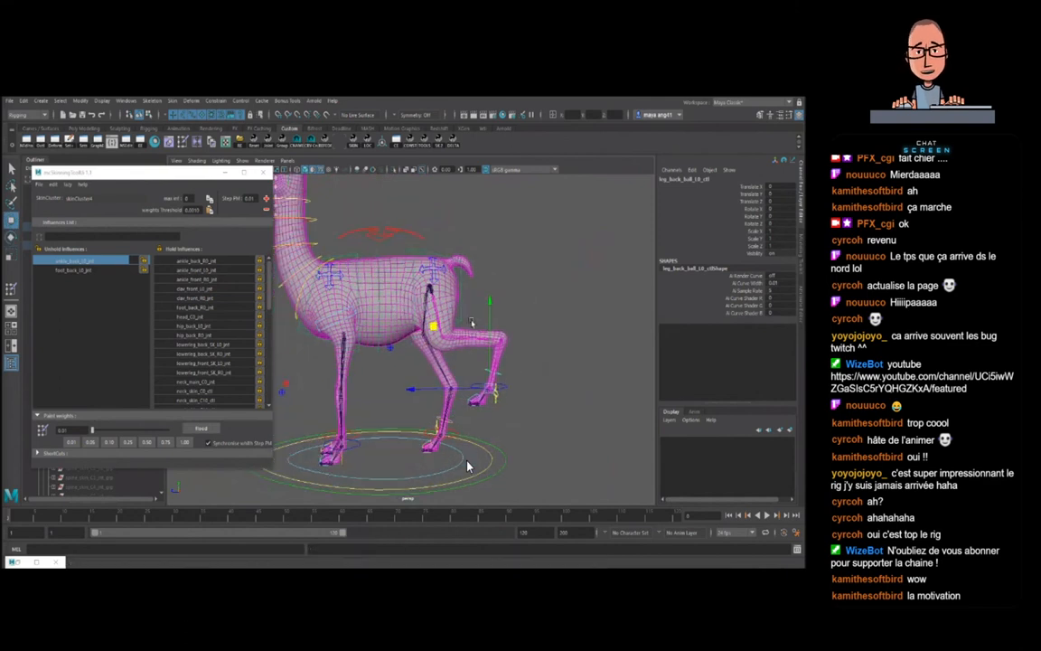
- Set the left back leg's IK control translation to 0 on all axes and clear the selection
{"action": "left_click", "coordinate": [507, 393]}
{"action": "left_click_drag", "start_coordinate": [779, 188], "coordinate": [779, 200]}
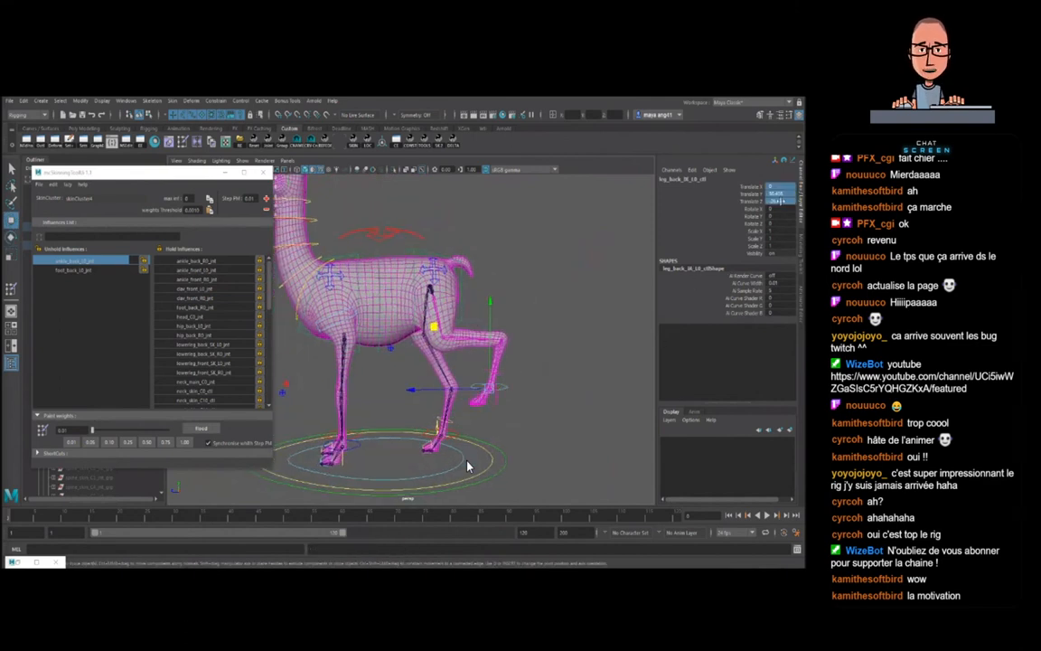
{"action": "type", "text": "0"}
{"action": "key", "text": "Return"}
{"action": "left_click", "coordinate": [449, 328]}
{"action": "key", "text": "3"}
{"action": "left_click", "coordinate": [471, 358]}
{"action": "scroll", "coordinate": [481, 362], "scroll_direction": "down", "scroll_amount": 5}
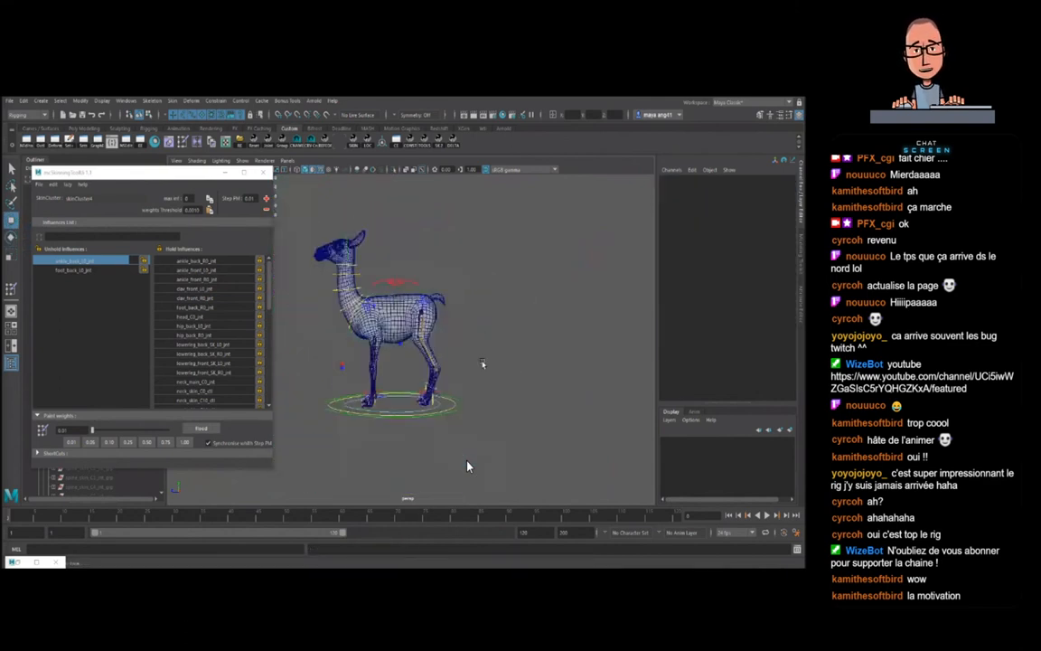
- Try rotating the pelvis control to test the hindquarters and undo the rotation
{"action": "scroll", "coordinate": [494, 368], "scroll_direction": "up", "scroll_amount": 5}
{"action": "left_click", "coordinate": [474, 309]}
{"action": "key", "text": "e"}
{"action": "left_click_drag", "start_coordinate": [455, 260], "coordinate": [460, 233]}
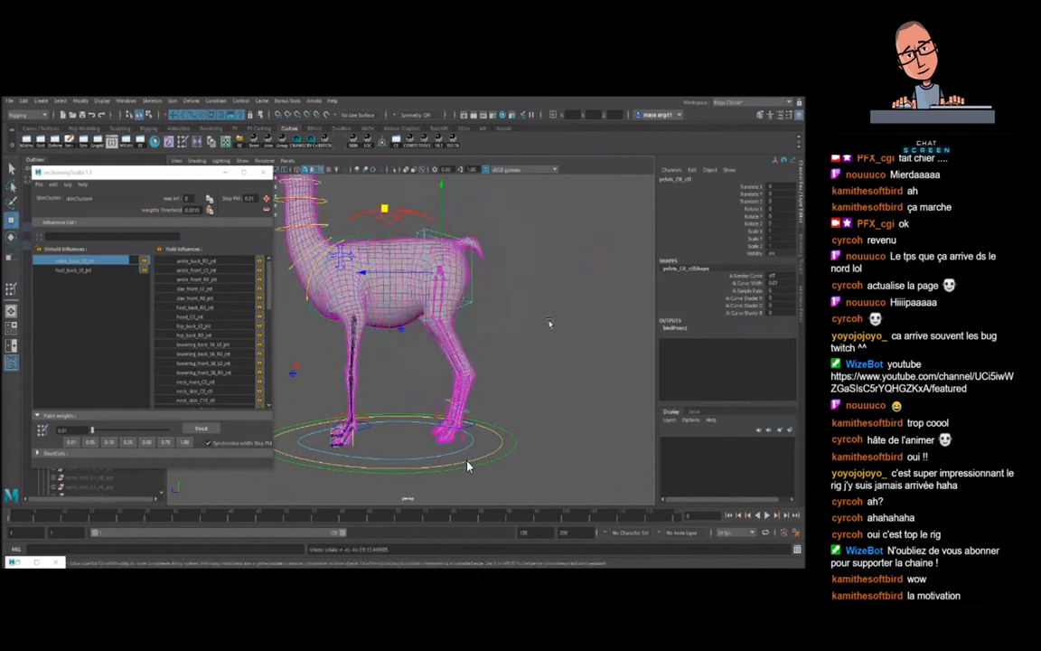
{"action": "left_click", "coordinate": [467, 465]}
{"action": "scroll", "coordinate": [467, 465], "scroll_direction": "down", "scroll_amount": 5}
{"action": "scroll", "coordinate": [467, 465], "scroll_direction": "up", "scroll_amount": 4}
- Raise the left back leg up and backward with its IK control to expose the hip and thigh deformation
{"action": "left_click", "coordinate": [451, 394]}
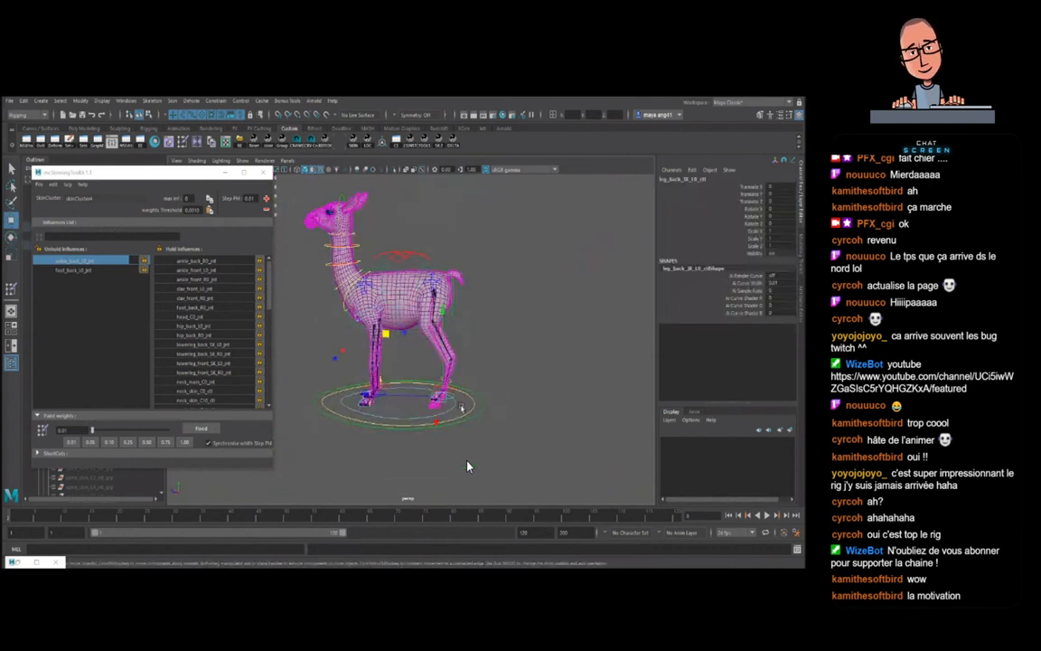
{"action": "scroll", "coordinate": [462, 403], "scroll_direction": "up", "scroll_amount": 4}
{"action": "left_click_drag", "start_coordinate": [400, 364], "coordinate": [476, 320]}
{"action": "scroll", "coordinate": [477, 321], "scroll_direction": "up", "scroll_amount": 5}
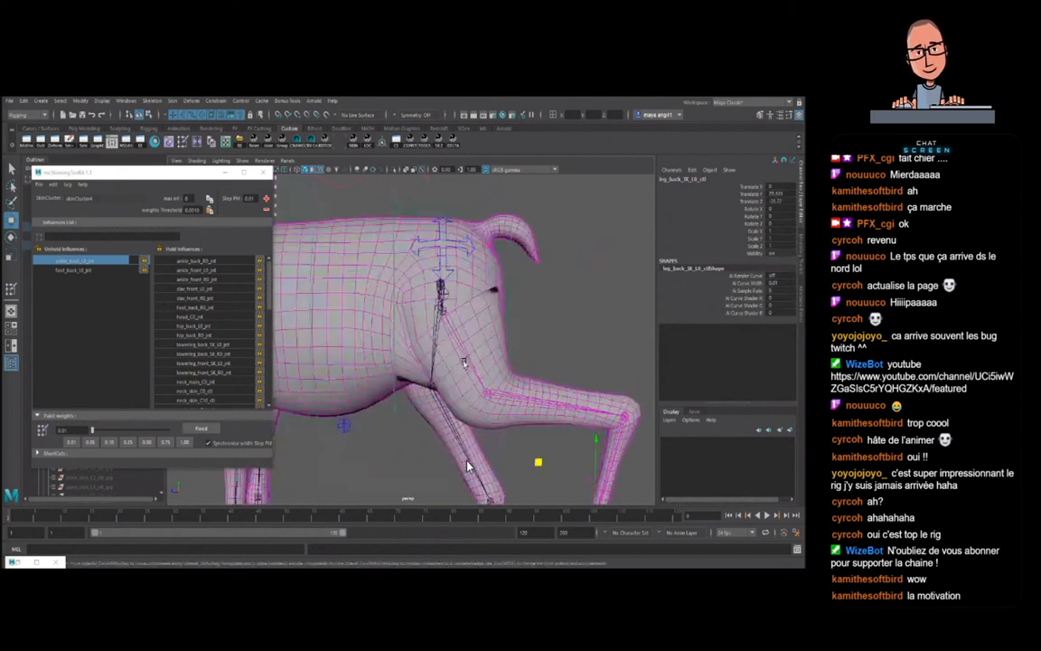
- Select the loop of body mesh vertices running around the top of the left back thigh
{"action": "left_click_drag", "start_coordinate": [467, 360], "coordinate": [489, 350], "text": "alt"}
{"action": "left_click", "coordinate": [490, 346]}
{"action": "right_click_drag", "start_coordinate": [491, 346], "coordinate": [426, 348]}
{"action": "key", "text": "q"}
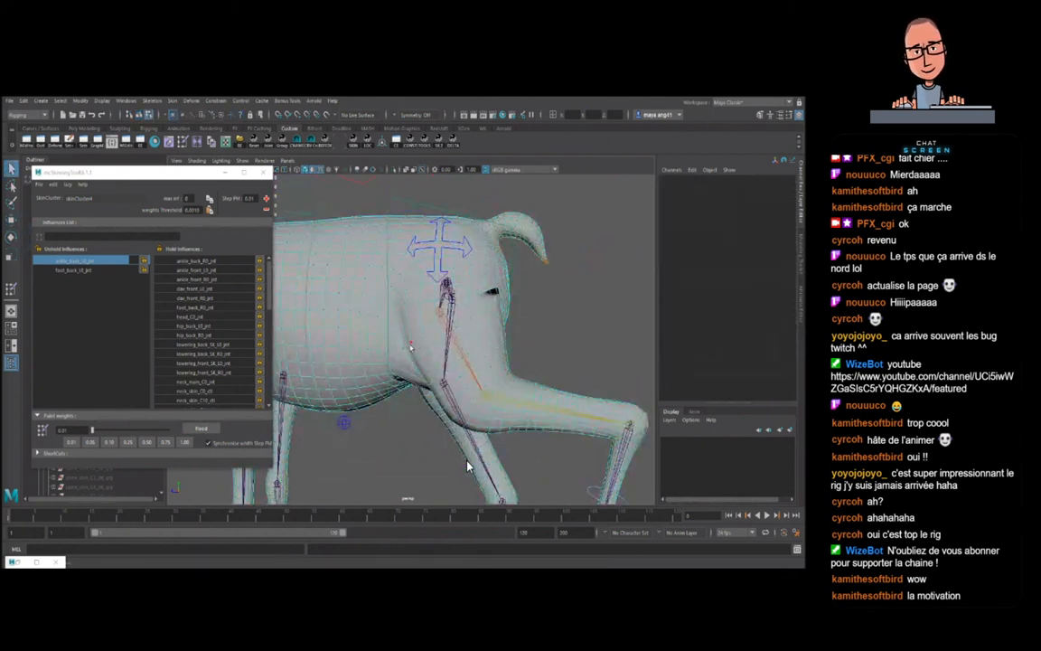
{"action": "left_click", "coordinate": [404, 347]}
{"action": "left_click", "coordinate": [410, 343], "text": "shift"}
{"action": "left_click", "coordinate": [427, 331], "text": "shift"}
{"action": "left_click_drag", "start_coordinate": [477, 329], "coordinate": [443, 325], "text": "alt"}
{"action": "scroll", "coordinate": [477, 345], "scroll_direction": "up", "scroll_amount": 3}
{"action": "key", "text": "4"}
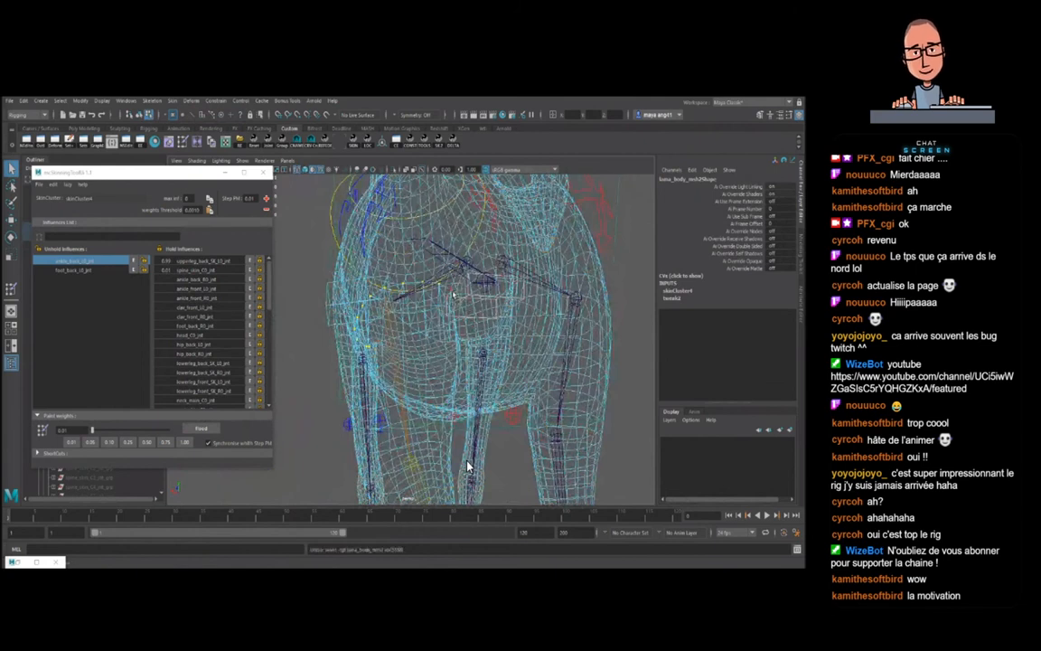
{"action": "key", "text": "5"}
{"action": "left_click_drag", "start_coordinate": [482, 348], "coordinate": [523, 343], "text": "alt"}
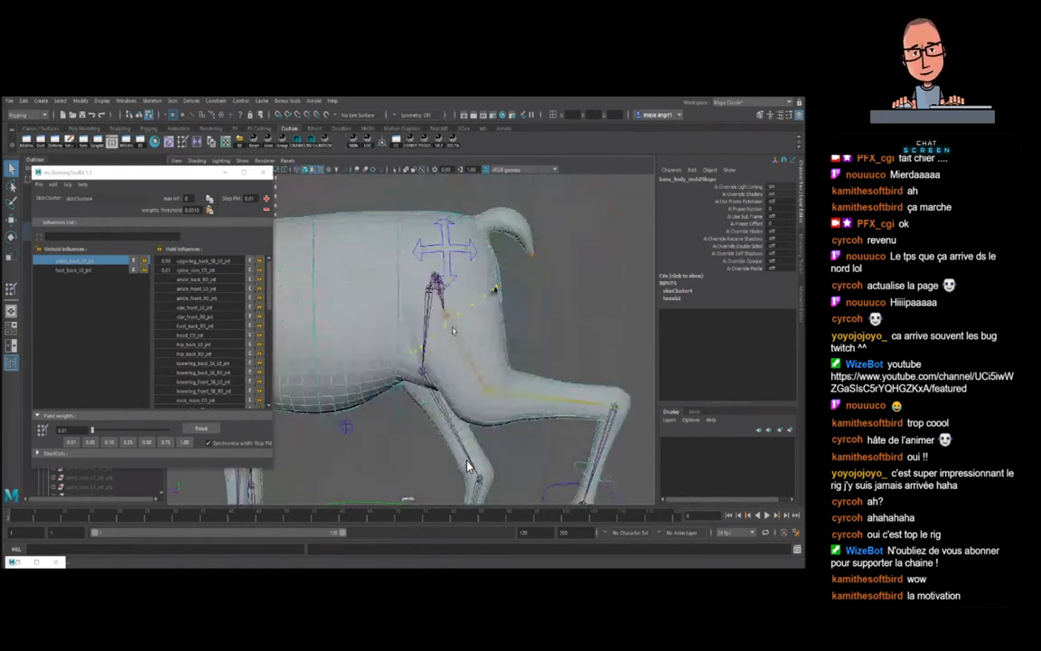
- Hold the left back ankle and foot joint influences and unhold the left back upper leg and hip joints
{"action": "left_click", "coordinate": [143, 270]}
{"action": "left_click", "coordinate": [143, 261]}
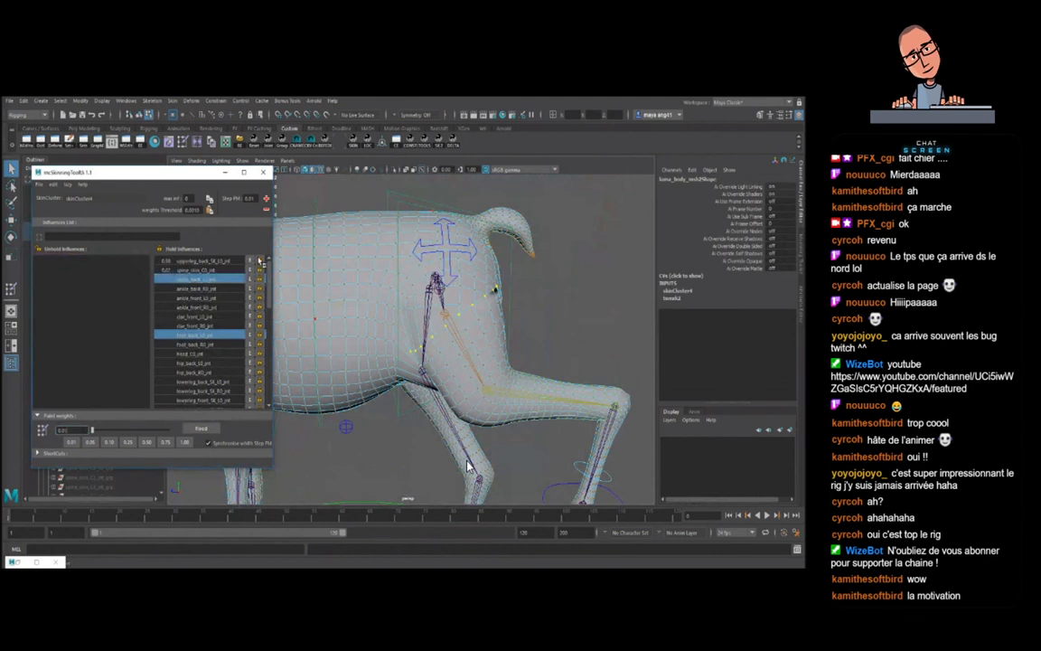
{"action": "left_click", "coordinate": [256, 265]}
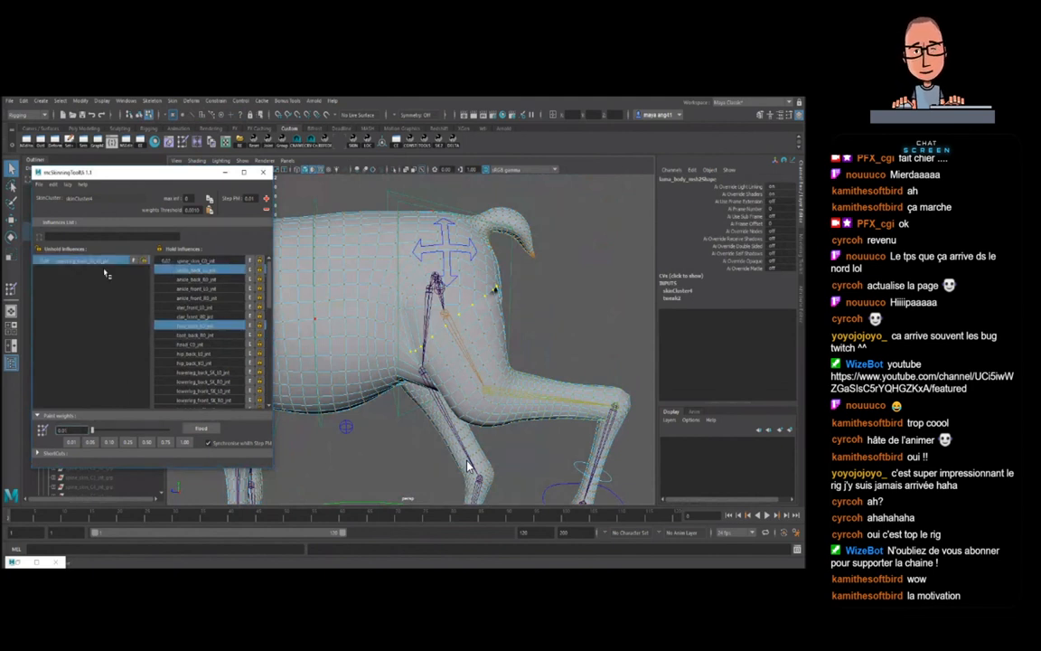
{"action": "left_click", "coordinate": [96, 262]}
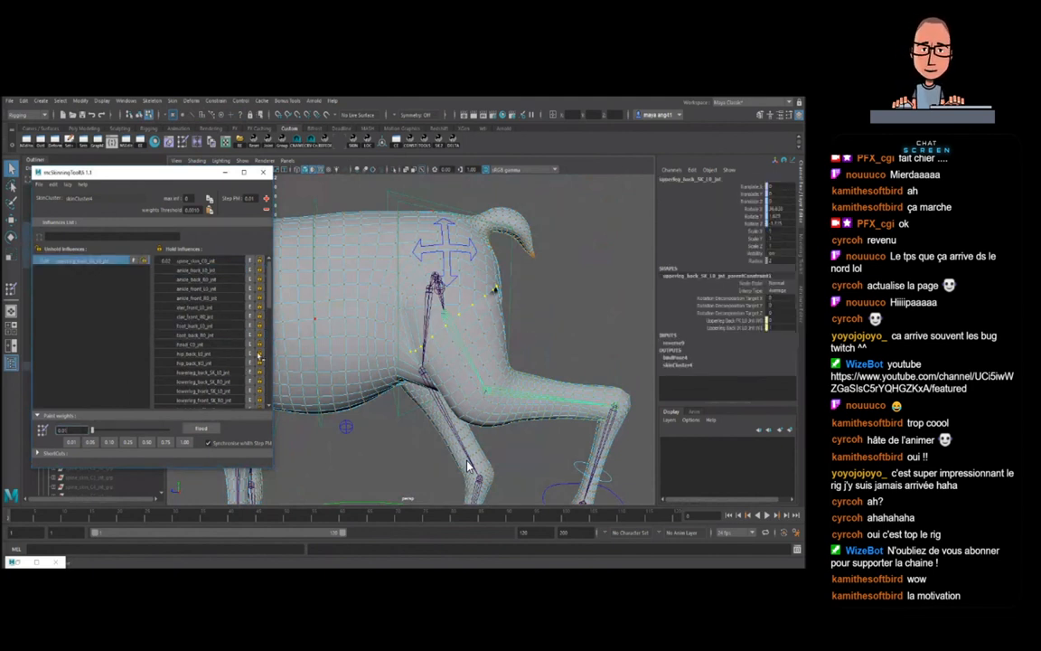
{"action": "left_click", "coordinate": [258, 354]}
- Assign a weight of 1.00 from hip_back_L0_jnt to the selected thigh loop and close the skinning toolkit
{"action": "left_click", "coordinate": [101, 271]}
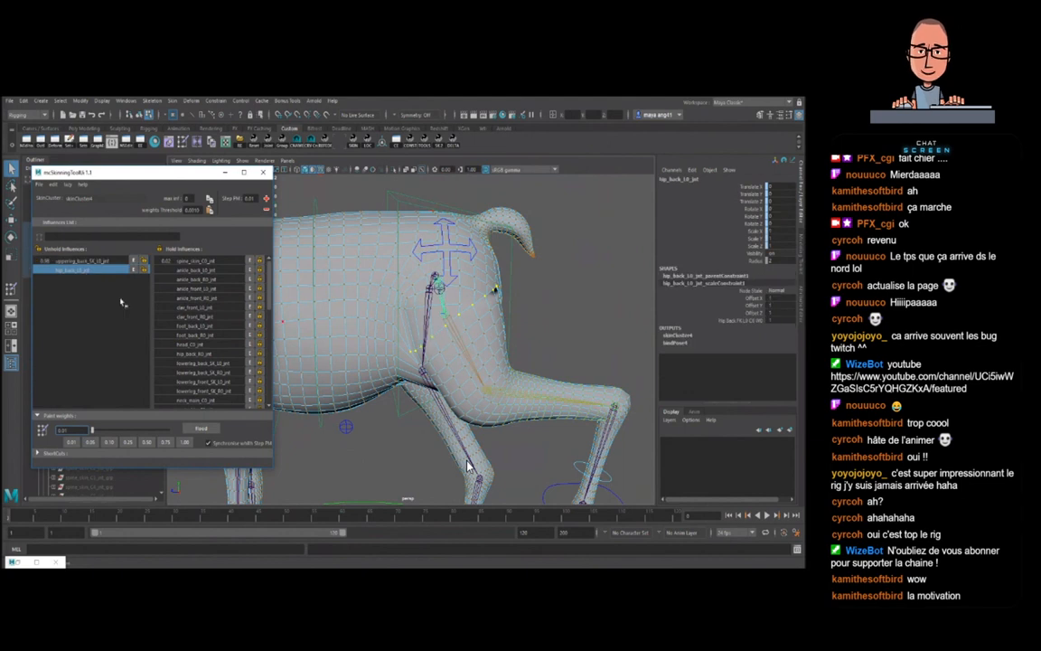
{"action": "left_click", "coordinate": [107, 261]}
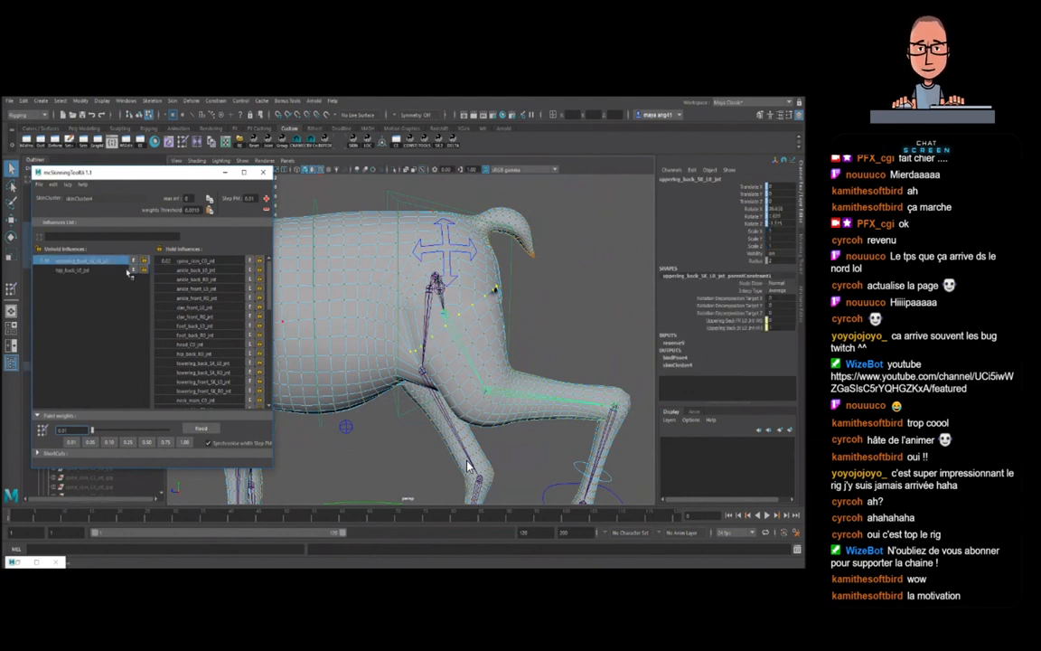
{"action": "left_click", "coordinate": [129, 271]}
{"action": "left_click", "coordinate": [185, 442]}
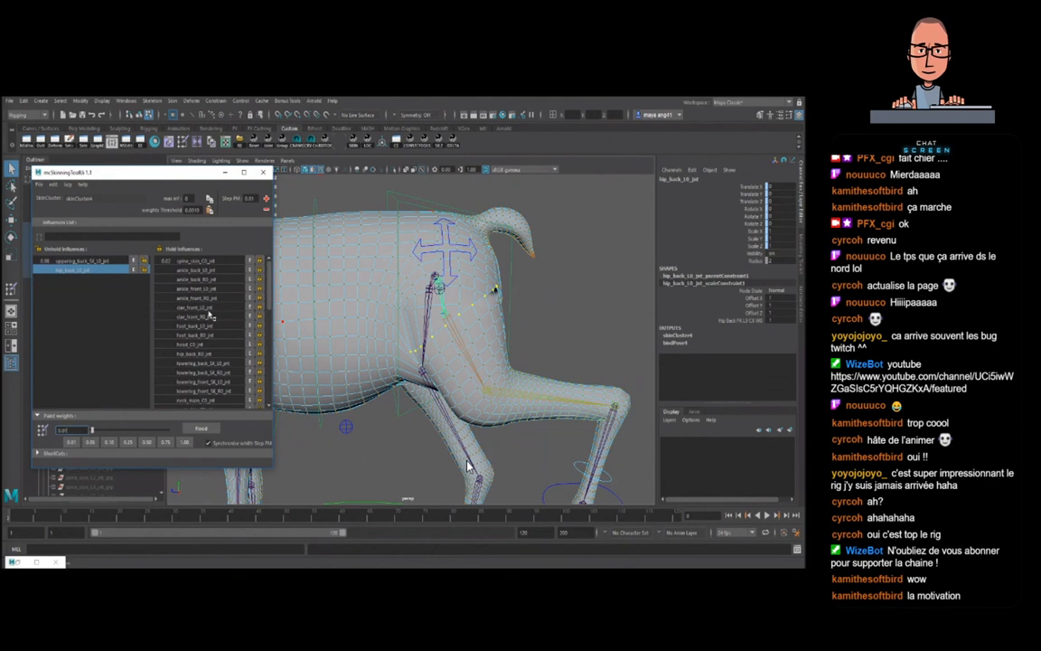
{"action": "left_click", "coordinate": [263, 172]}
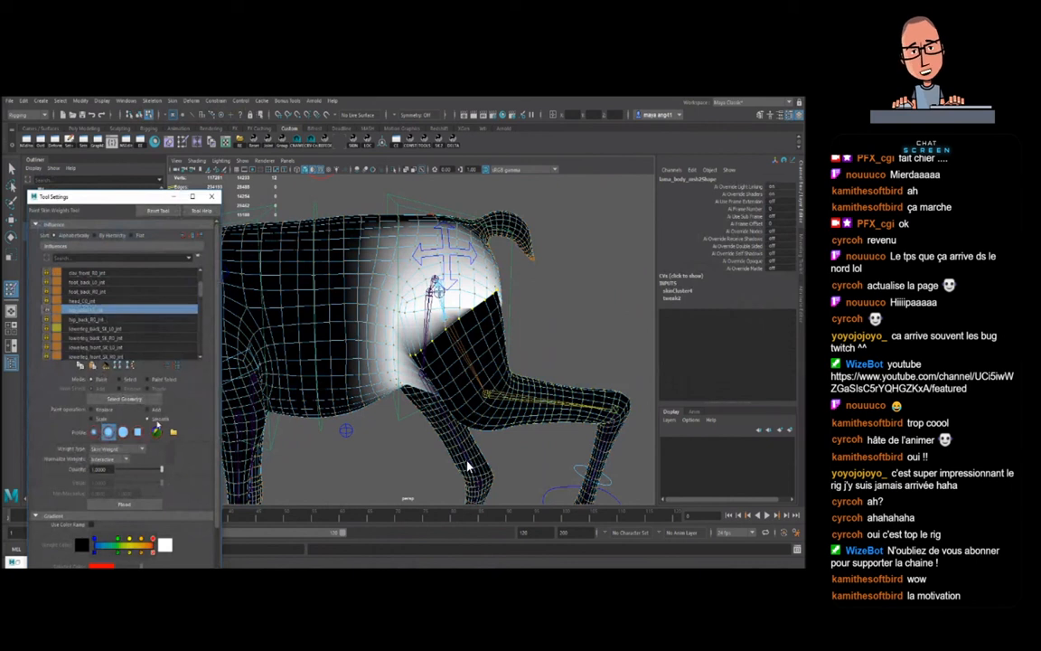
- Flood Smooth on the left back hip joint's weights repeatedly, growing the vertex selection between floods, and return to object mode
{"action": "left_click", "coordinate": [127, 503]}
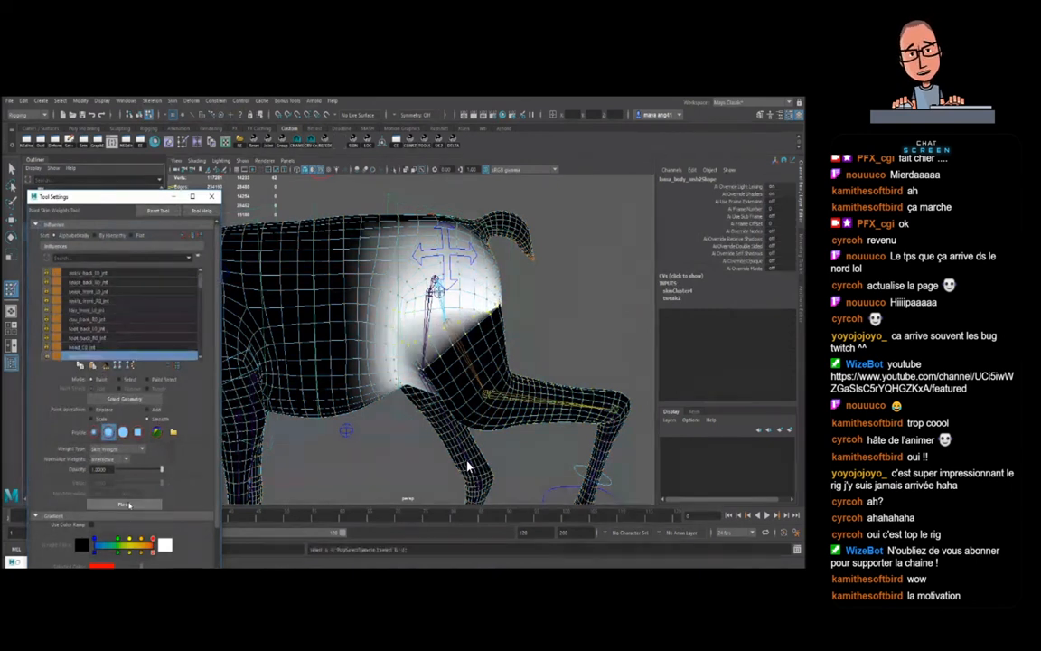
{"action": "left_click", "coordinate": [128, 503]}
{"action": "key", "text": "shift+period"}
{"action": "left_click", "coordinate": [129, 505]}
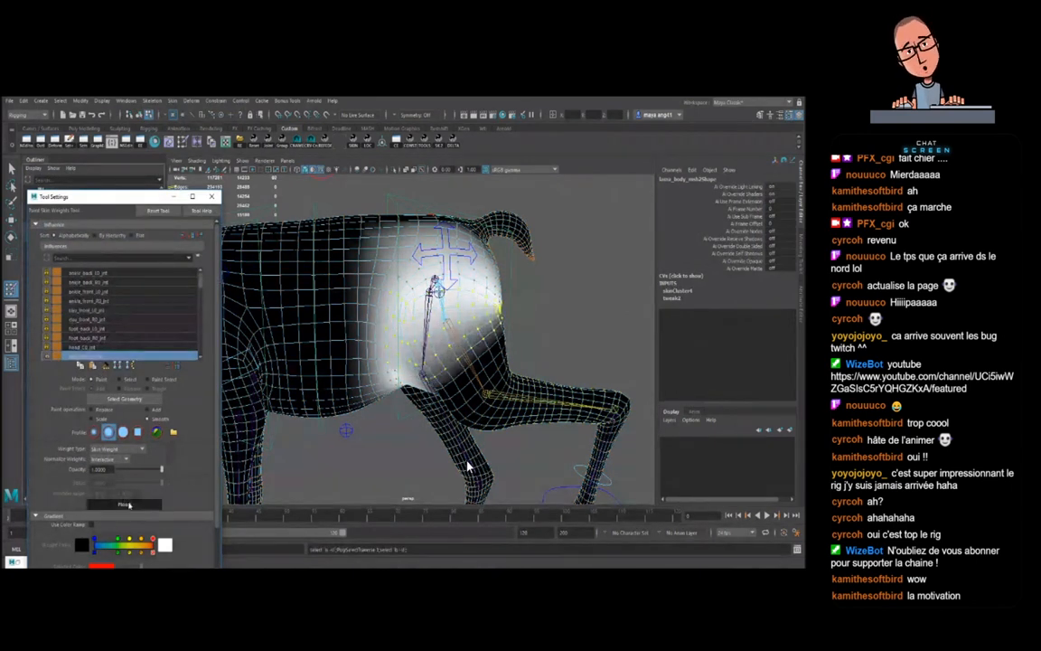
{"action": "left_click", "coordinate": [129, 505]}
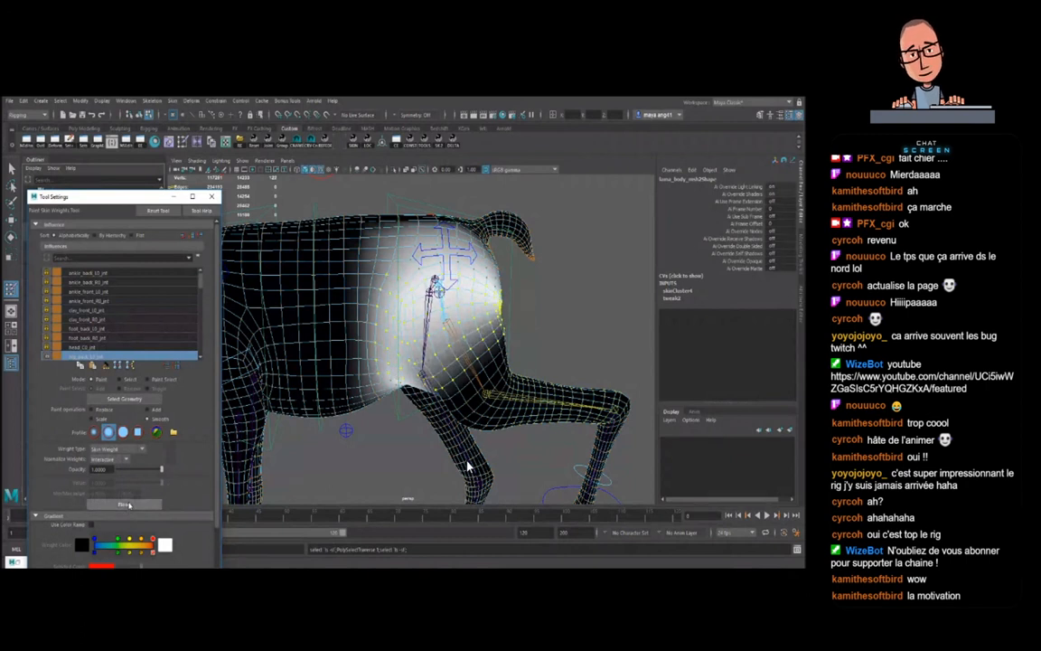
{"action": "left_click_drag", "start_coordinate": [495, 425], "coordinate": [390, 418], "text": "alt"}
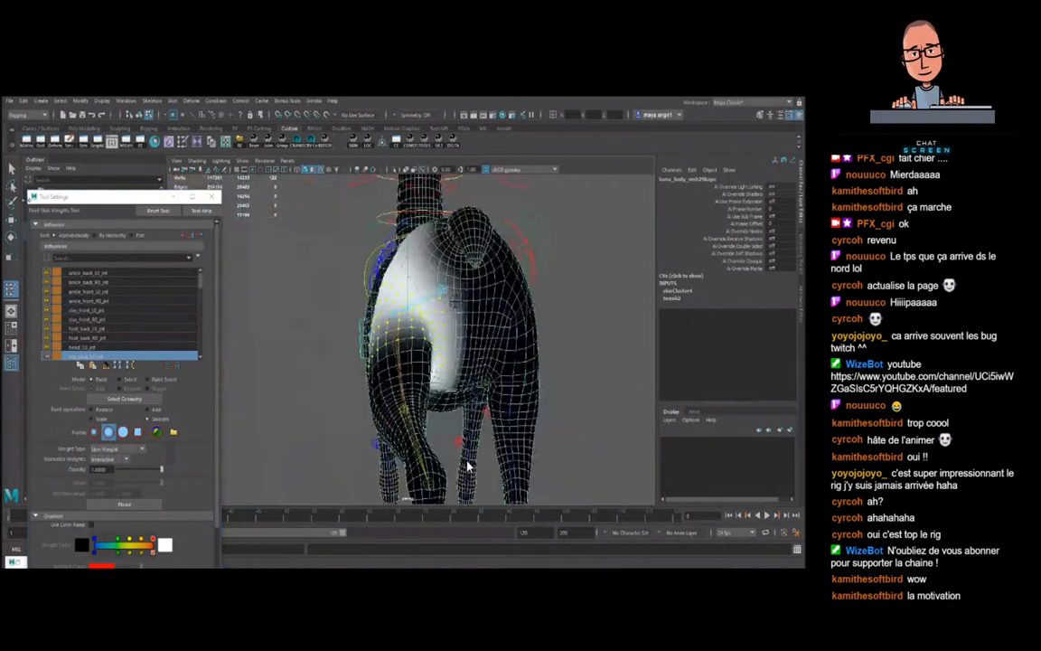
{"action": "key", "text": "q"}
{"action": "left_click_drag", "start_coordinate": [467, 466], "coordinate": [517, 466], "text": "alt"}
{"action": "key", "text": "F8"}
- Select the raised left back leg's IK control and set its translation to 0 on all axes
{"action": "right_click_drag", "start_coordinate": [467, 466], "coordinate": [440, 467], "text": "alt"}
{"action": "left_click_drag", "start_coordinate": [419, 334], "coordinate": [519, 347], "text": "alt"}
{"action": "right_click_drag", "start_coordinate": [569, 425], "coordinate": [543, 428], "text": "alt"}
{"action": "middle_click_drag", "start_coordinate": [543, 429], "coordinate": [544, 358], "text": "alt"}
{"action": "right_click_drag", "start_coordinate": [544, 358], "coordinate": [578, 348], "text": "alt"}
{"action": "left_click", "coordinate": [542, 333]}
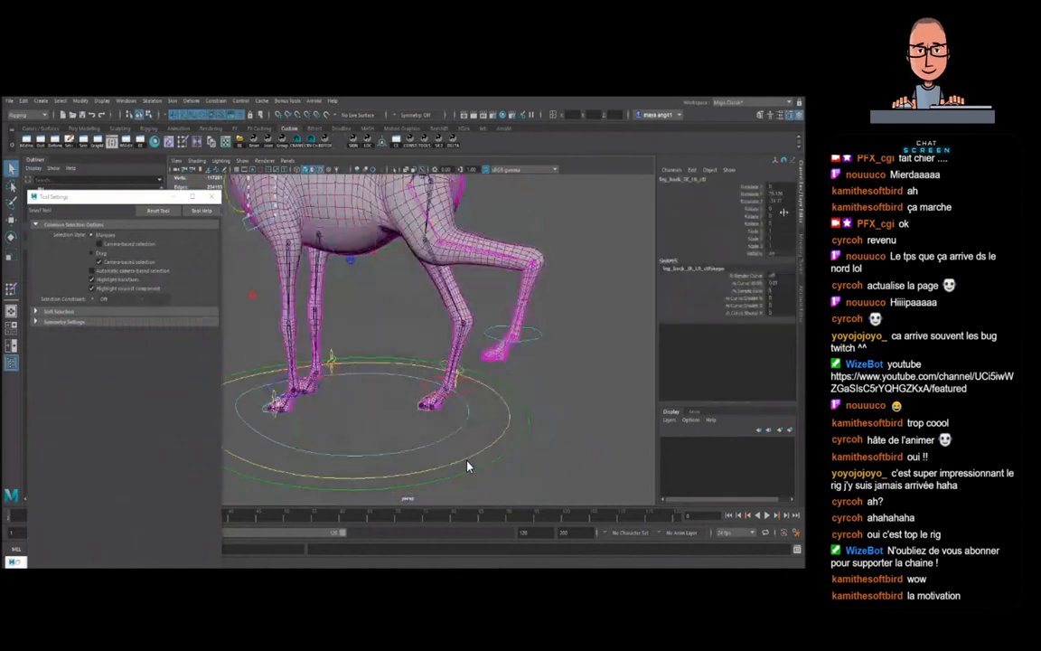
{"action": "left_click_drag", "start_coordinate": [773, 192], "coordinate": [774, 201]}
{"action": "type", "text": "0"}
{"action": "key", "text": "Return"}
{"action": "left_click_drag", "start_coordinate": [597, 313], "coordinate": [542, 298], "text": "alt"}
{"action": "right_click_drag", "start_coordinate": [542, 298], "coordinate": [469, 374], "text": "alt"}
- Lift the left back leg backward with its IK control, try rotating its ball control, and undo the rotation
{"action": "key", "text": "w"}
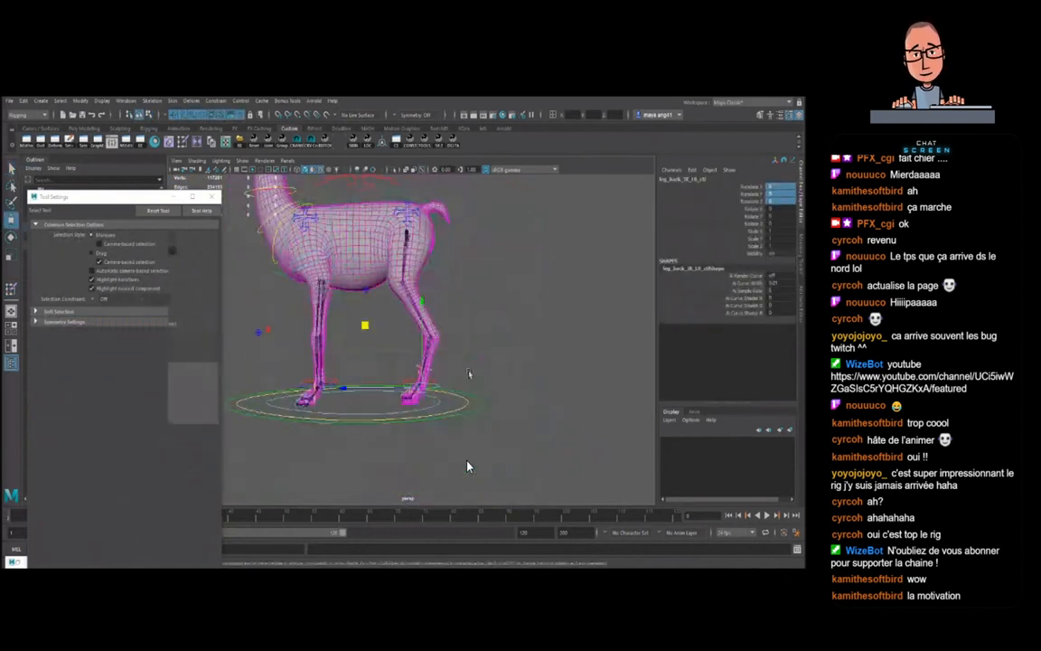
{"action": "left_click_drag", "start_coordinate": [363, 324], "coordinate": [400, 265]}
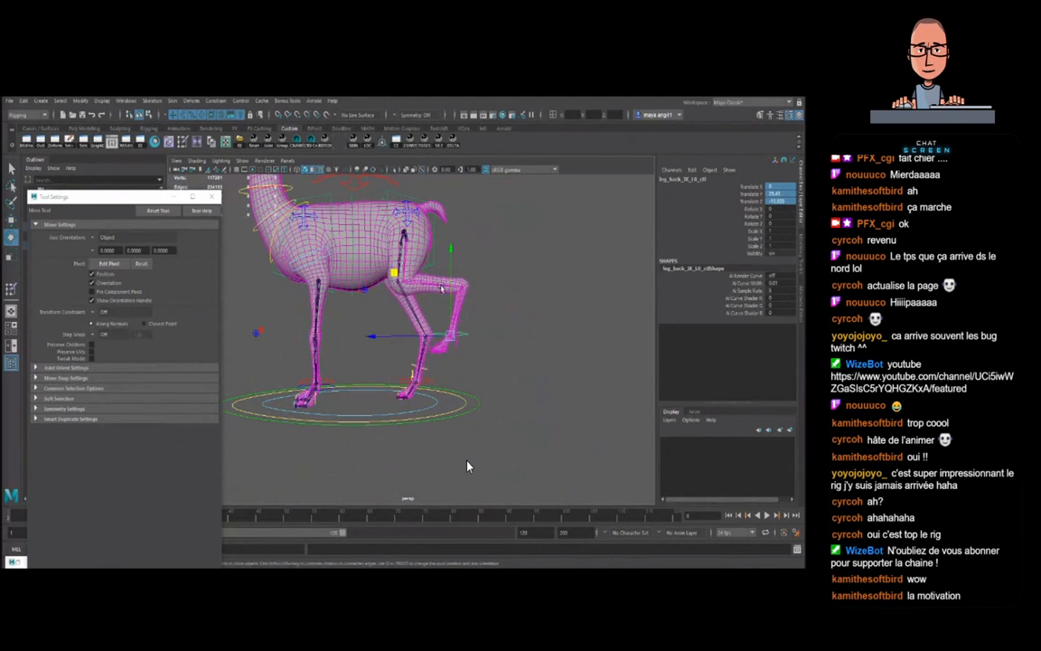
{"action": "key", "text": "e"}
{"action": "key", "text": "w"}
{"action": "key", "text": "e"}
{"action": "left_click_drag", "start_coordinate": [412, 266], "coordinate": [425, 259]}
{"action": "left_click_drag", "start_coordinate": [474, 291], "coordinate": [523, 309], "text": "alt"}
{"action": "key", "text": "ctrl+z"}
{"action": "key", "text": "ctrl+z"}
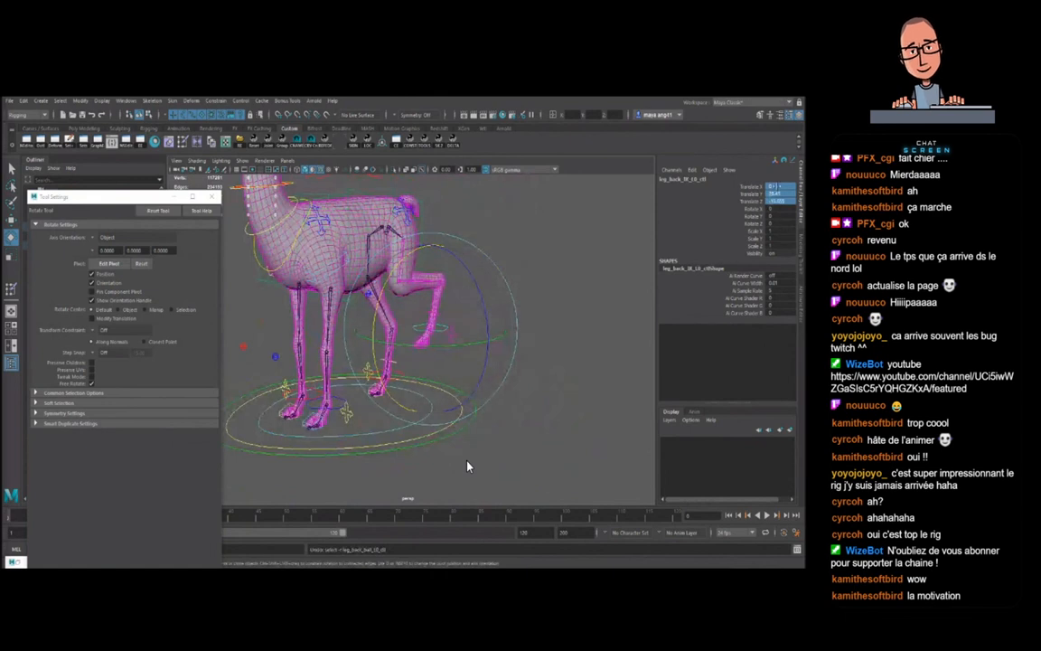
- Zero the left back leg's IK control translation and raise the foot straight up slightly off the ground
{"action": "type", "text": "0"}
{"action": "key", "text": "Return"}
{"action": "key", "text": "w"}
{"action": "left_click_drag", "start_coordinate": [509, 337], "coordinate": [451, 360], "text": "alt"}
{"action": "left_click_drag", "start_coordinate": [366, 327], "coordinate": [364, 295]}
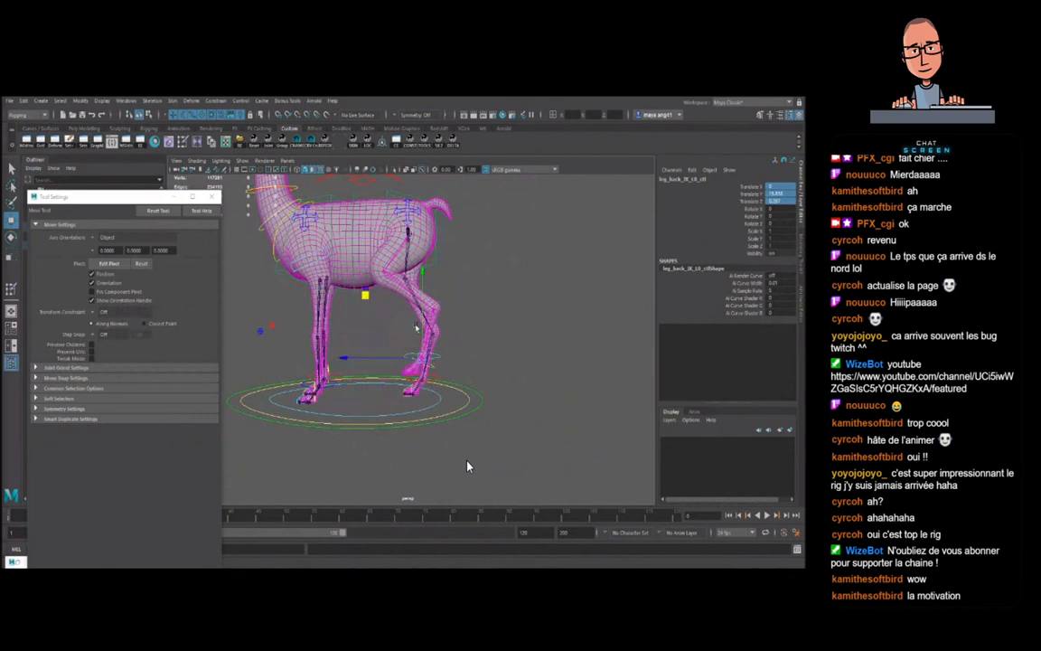
- Rotate the left back leg's ball control so the raised leg's hock swings backward, and deselect it
{"action": "key", "text": "q"}
{"action": "left_click", "coordinate": [469, 348]}
{"action": "key", "text": "e"}
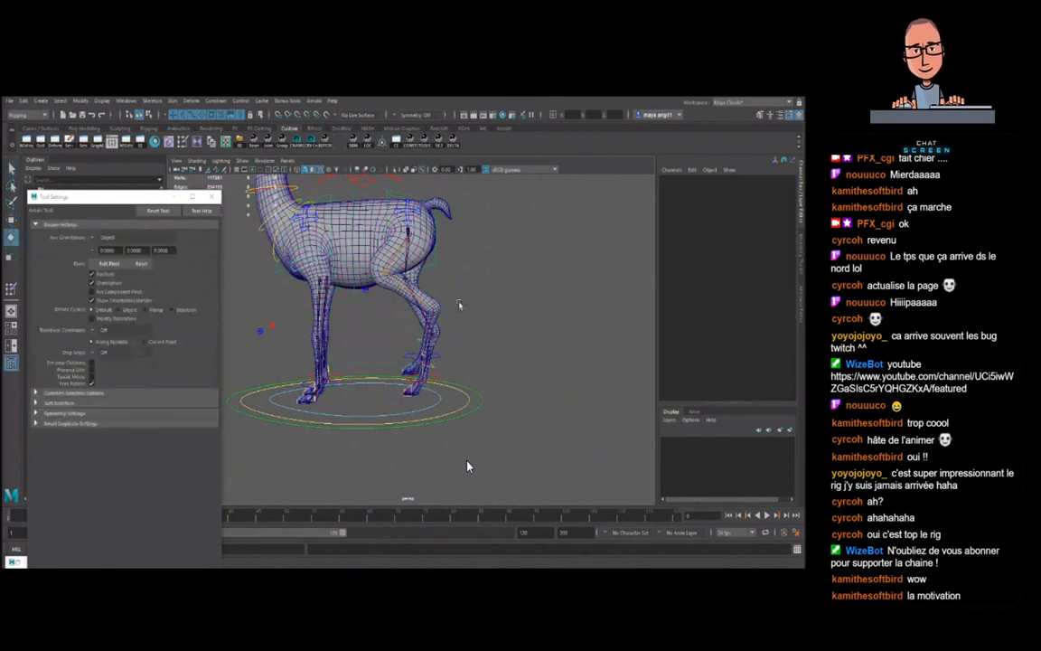
{"action": "left_click", "coordinate": [422, 348]}
{"action": "left_click_drag", "start_coordinate": [477, 297], "coordinate": [504, 340]}
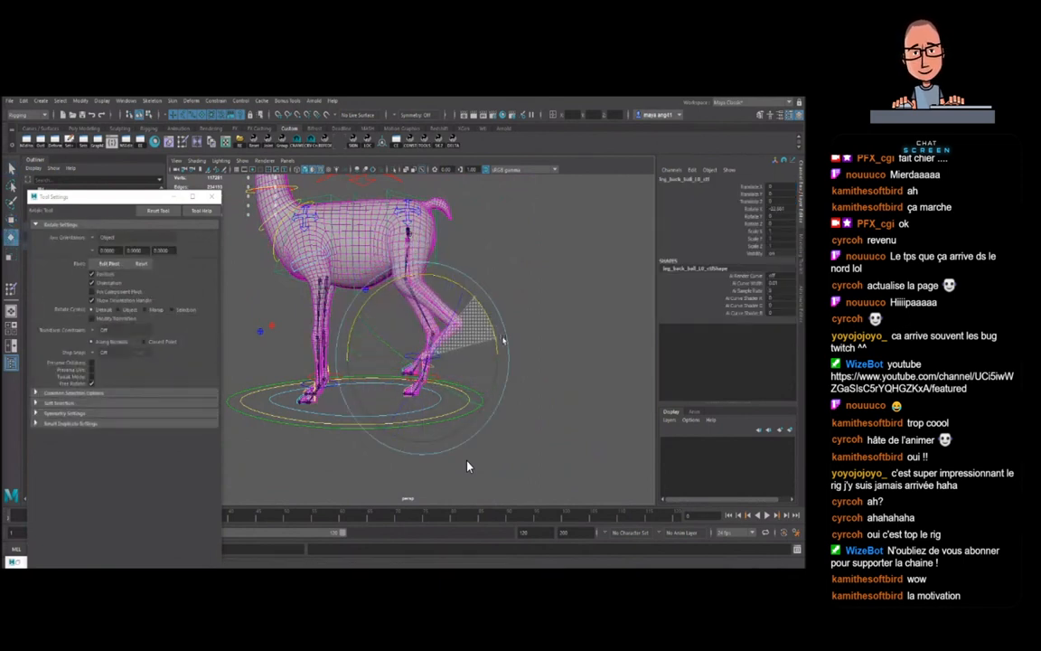
{"action": "left_click", "coordinate": [517, 333]}
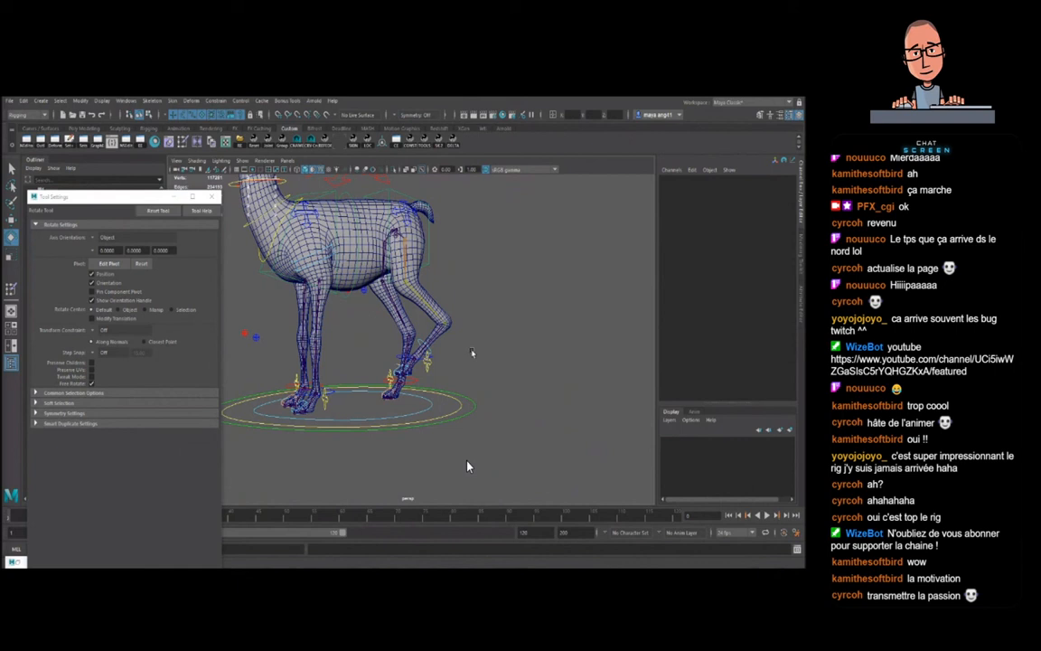
- Reset the left back leg's IK control to its default pose and close the Tool Settings window
{"action": "key", "text": "q"}
{"action": "scroll", "coordinate": [465, 354], "scroll_direction": "up", "scroll_amount": 5}
{"action": "left_click", "coordinate": [391, 373]}
{"action": "left_click", "coordinate": [412, 374]}
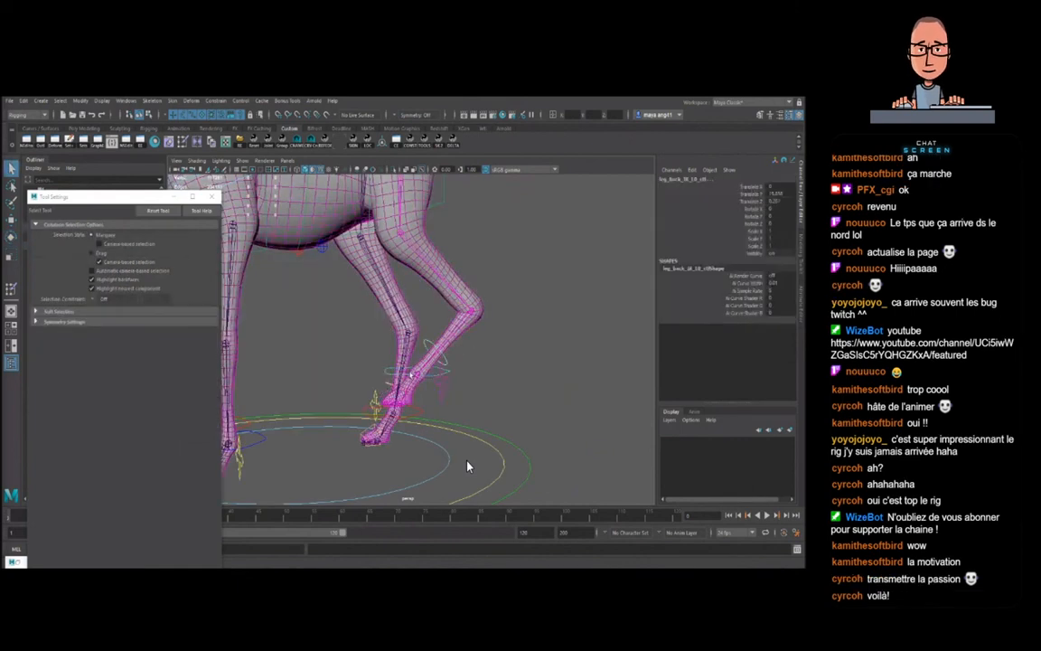
{"action": "left_click", "coordinate": [256, 143]}
{"action": "left_click", "coordinate": [212, 196]}
{"action": "right_click_drag", "start_coordinate": [530, 347], "coordinate": [471, 303], "text": "alt"}
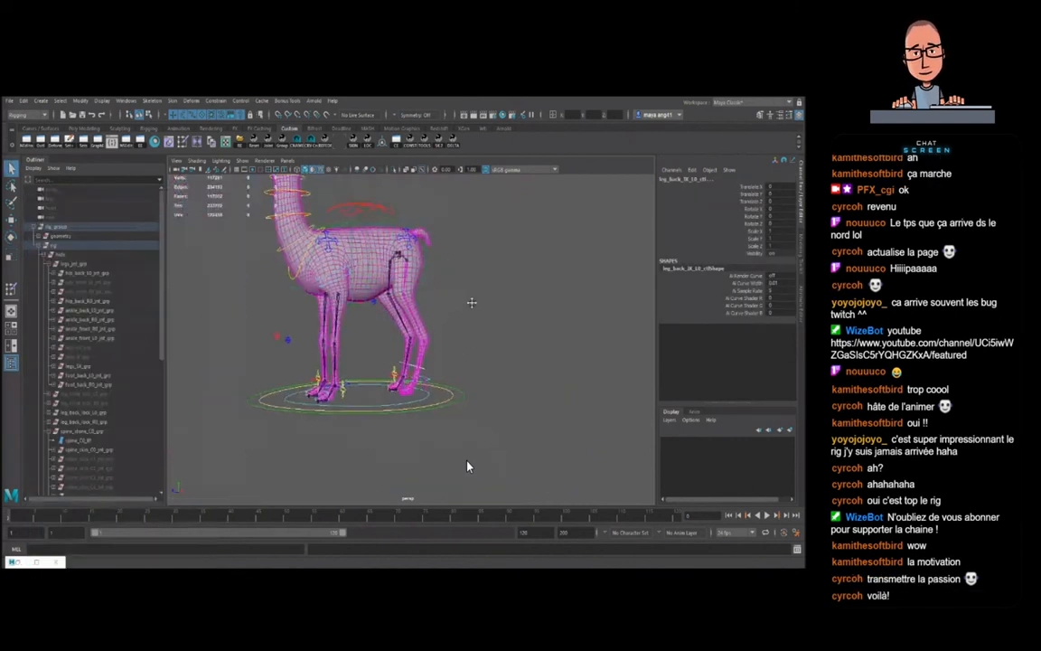
- Try rotating the pelvis control to test the hindquarters' deformation, and undo the rotations
{"action": "middle_click_drag", "start_coordinate": [471, 303], "coordinate": [486, 339], "text": "alt"}
{"action": "right_click_drag", "start_coordinate": [486, 339], "coordinate": [504, 337], "text": "alt"}
{"action": "left_click", "coordinate": [417, 196]}
{"action": "key", "text": "e"}
{"action": "left_click_drag", "start_coordinate": [446, 273], "coordinate": [456, 312]}
{"action": "left_click", "coordinate": [444, 253]}
{"action": "key", "text": "e"}
{"action": "key", "text": "ctrl+z"}
{"action": "key", "text": "ctrl+z"}
{"action": "key", "text": "ctrl+z"}
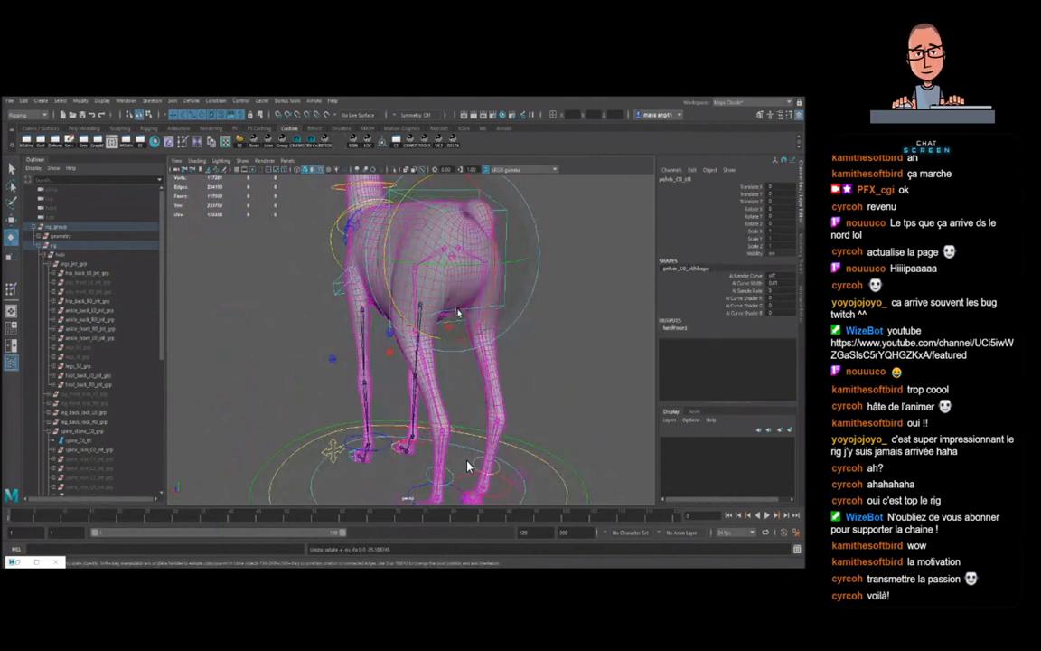
- Try moving the belly control down from a side view of the llama, undo the move and deselect it
{"action": "left_click", "coordinate": [571, 346]}
{"action": "right_click_drag", "start_coordinate": [571, 347], "coordinate": [521, 375], "text": "alt"}
{"action": "left_click_drag", "start_coordinate": [521, 375], "coordinate": [578, 336], "text": "alt"}
{"action": "scroll", "coordinate": [573, 336], "scroll_direction": "up", "scroll_amount": 5}
{"action": "middle_click_drag", "start_coordinate": [394, 239], "coordinate": [440, 304], "text": "alt"}
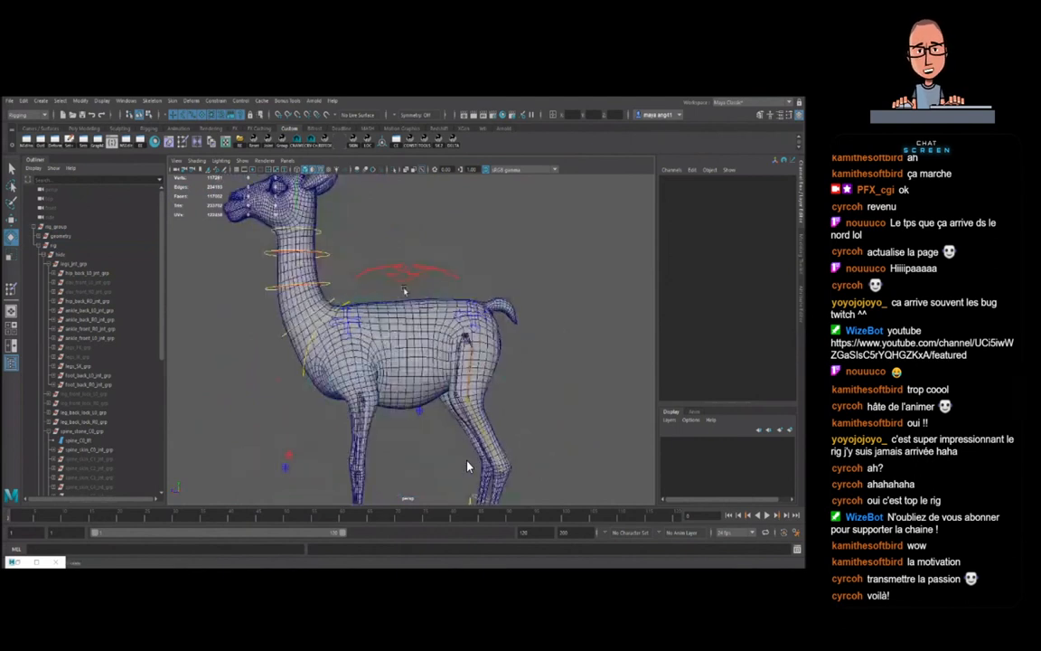
{"action": "left_click", "coordinate": [404, 275]}
{"action": "key", "text": "w"}
{"action": "left_click_drag", "start_coordinate": [401, 288], "coordinate": [402, 297]}
{"action": "key", "text": "ctrl+z"}
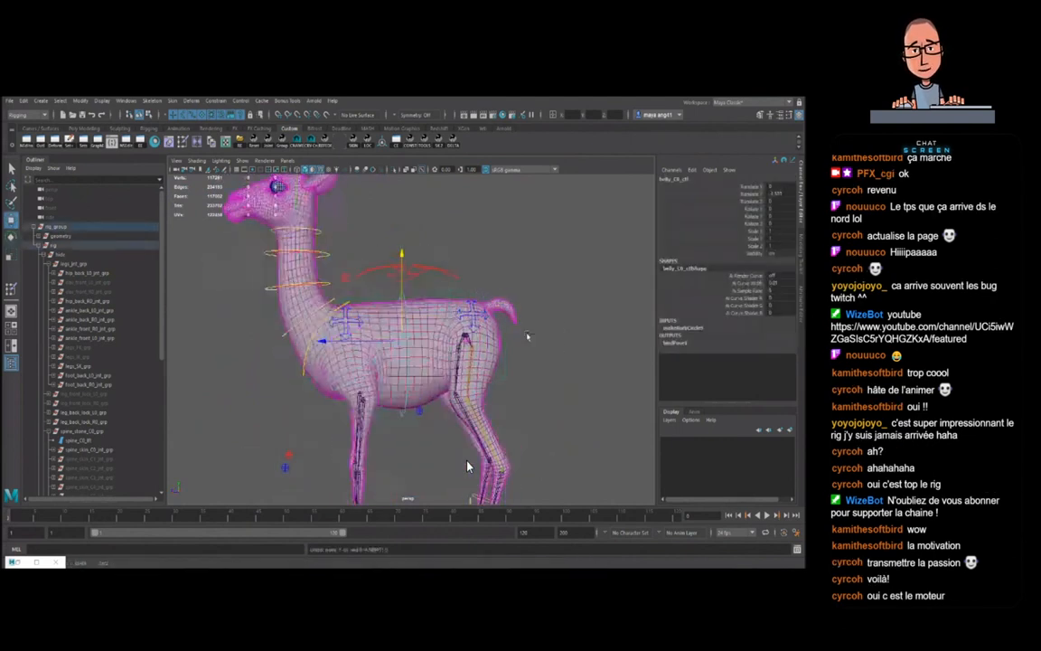
{"action": "left_click", "coordinate": [554, 345]}
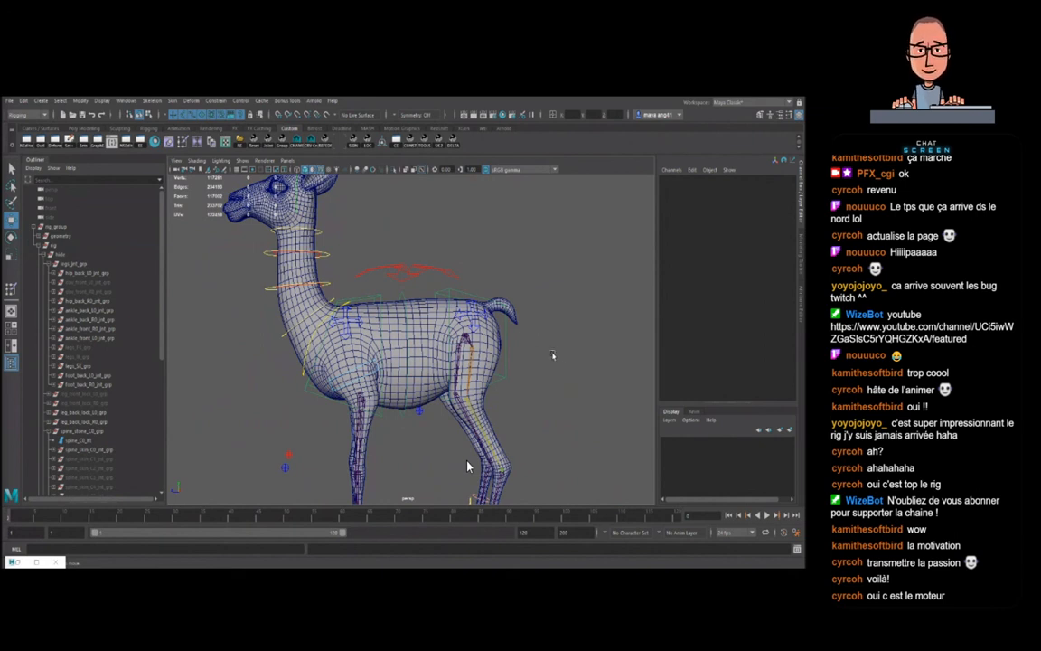
- Try lowering the pelvis control and the control above the llama's back in turn, undoing each move
{"action": "left_click", "coordinate": [473, 345]}
{"action": "left_click_drag", "start_coordinate": [471, 342], "coordinate": [464, 372]}
{"action": "key", "text": "ctrl+z"}
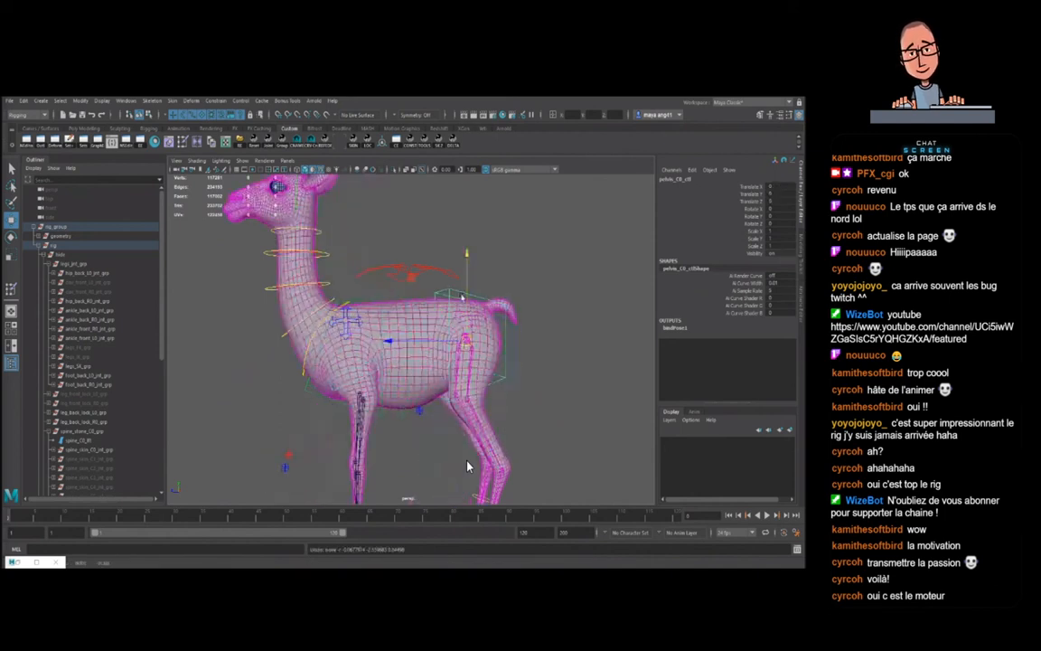
{"action": "left_click", "coordinate": [416, 275]}
{"action": "left_click_drag", "start_coordinate": [406, 265], "coordinate": [409, 301]}
{"action": "key", "text": "ctrl+z"}
{"action": "key", "text": "ctrl+z"}
{"action": "key", "text": "ctrl+z"}
- Test a lowered pelvis pose, select the left back leg's ball control for rotation, and undo the pose changes
{"action": "left_click_drag", "start_coordinate": [475, 287], "coordinate": [478, 322]}
{"action": "key", "text": "ctrl+z"}
{"action": "left_click_drag", "start_coordinate": [477, 274], "coordinate": [478, 306]}
{"action": "right_click_drag", "start_coordinate": [534, 388], "coordinate": [456, 375], "text": "alt"}
{"action": "mouse_move", "coordinate": [573, 368]}
{"action": "left_mouse_down", "text": "alt"}
{"action": "mouse_move", "coordinate": [354, 370]}
{"action": "mouse_move", "coordinate": [571, 374]}
{"action": "left_mouse_up", "text": "alt"}
{"action": "key", "text": "ctrl+z"}
{"action": "left_click_drag", "start_coordinate": [437, 246], "coordinate": [437, 259]}
{"action": "left_click", "coordinate": [452, 403]}
{"action": "key", "text": "e"}
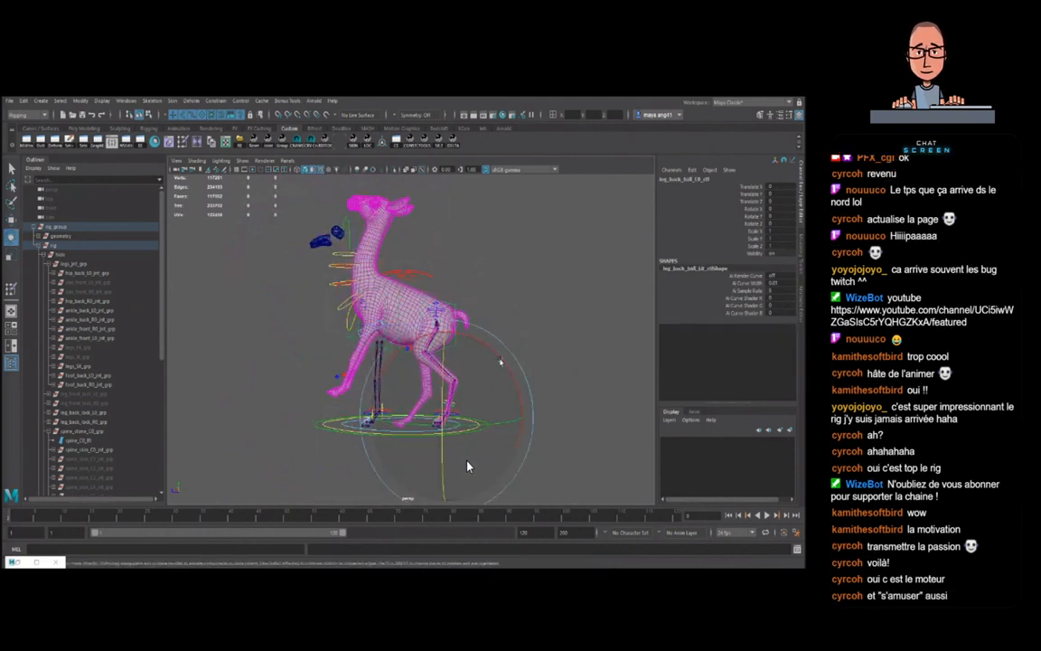
{"action": "key", "text": "ctrl+z"}
{"action": "key", "text": "ctrl+z"}
- Examine the llama's body and back legs in the neutral pose from several angles and distances, and clear the selection
{"action": "mouse_move", "coordinate": [532, 356]}
{"action": "right_mouse_down", "text": "alt"}
{"action": "mouse_move", "coordinate": [464, 371]}
{"action": "mouse_move", "coordinate": [525, 371]}
{"action": "right_mouse_up", "text": "alt"}
{"action": "mouse_move", "coordinate": [525, 371]}
{"action": "left_mouse_down", "text": "alt"}
{"action": "mouse_move", "coordinate": [416, 368]}
{"action": "mouse_move", "coordinate": [541, 365]}
{"action": "left_mouse_up", "text": "alt"}
{"action": "mouse_move", "coordinate": [541, 365]}
{"action": "right_mouse_down", "text": "alt"}
{"action": "mouse_move", "coordinate": [499, 358]}
{"action": "mouse_move", "coordinate": [550, 363]}
{"action": "right_mouse_up", "text": "alt"}
{"action": "left_click_drag", "start_coordinate": [549, 363], "coordinate": [534, 368], "text": "alt"}
{"action": "right_click_drag", "start_coordinate": [533, 369], "coordinate": [466, 376], "text": "alt"}
{"action": "scroll", "coordinate": [467, 466], "scroll_direction": "up", "scroll_amount": 5}
{"action": "scroll", "coordinate": [467, 466], "scroll_direction": "down", "scroll_amount": 5}
{"action": "scroll", "coordinate": [468, 466], "scroll_direction": "up", "scroll_amount": 3}
{"action": "left_click_drag", "start_coordinate": [467, 463], "coordinate": [461, 460], "text": "alt"}
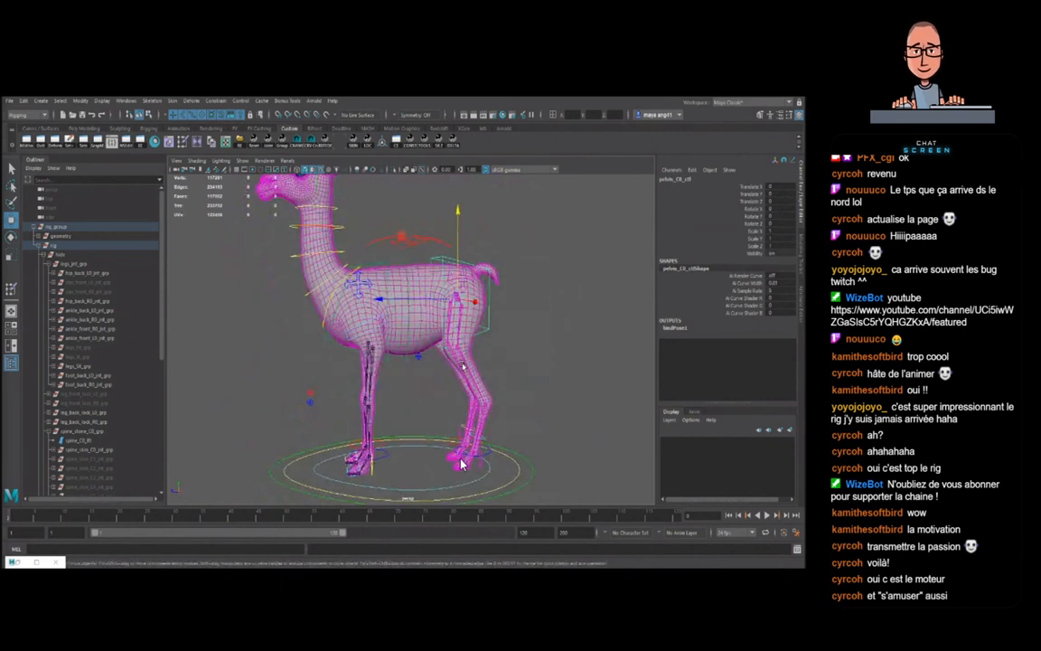
{"action": "left_click", "coordinate": [542, 336]}
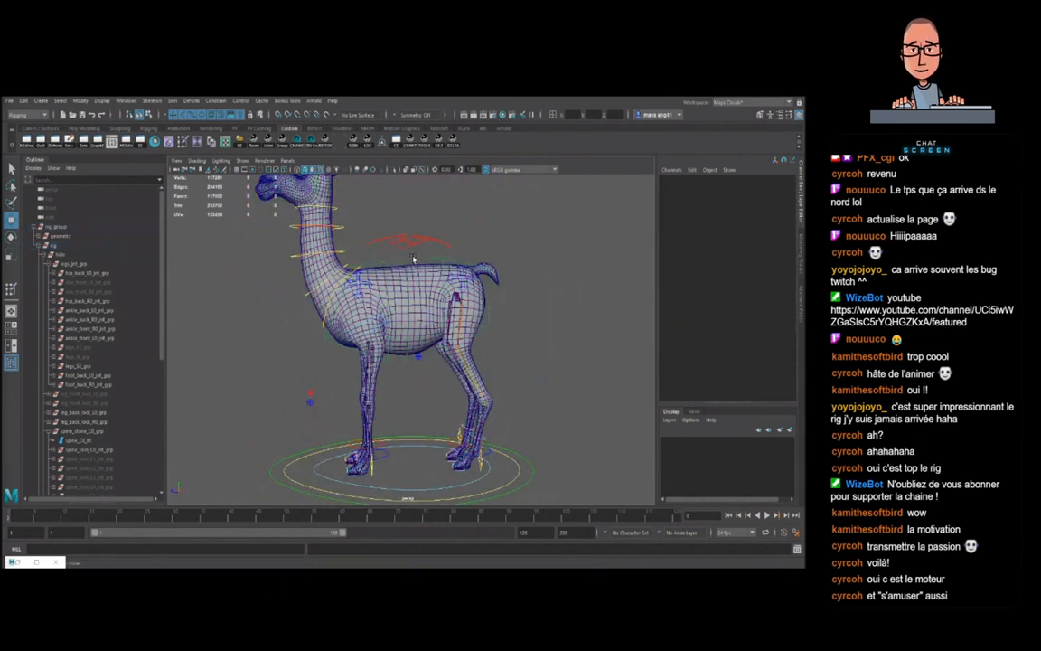
- Select the pelvis control, test moving it vertically, undo the move and deselect it
{"action": "scroll", "coordinate": [512, 317], "scroll_direction": "up", "scroll_amount": 2}
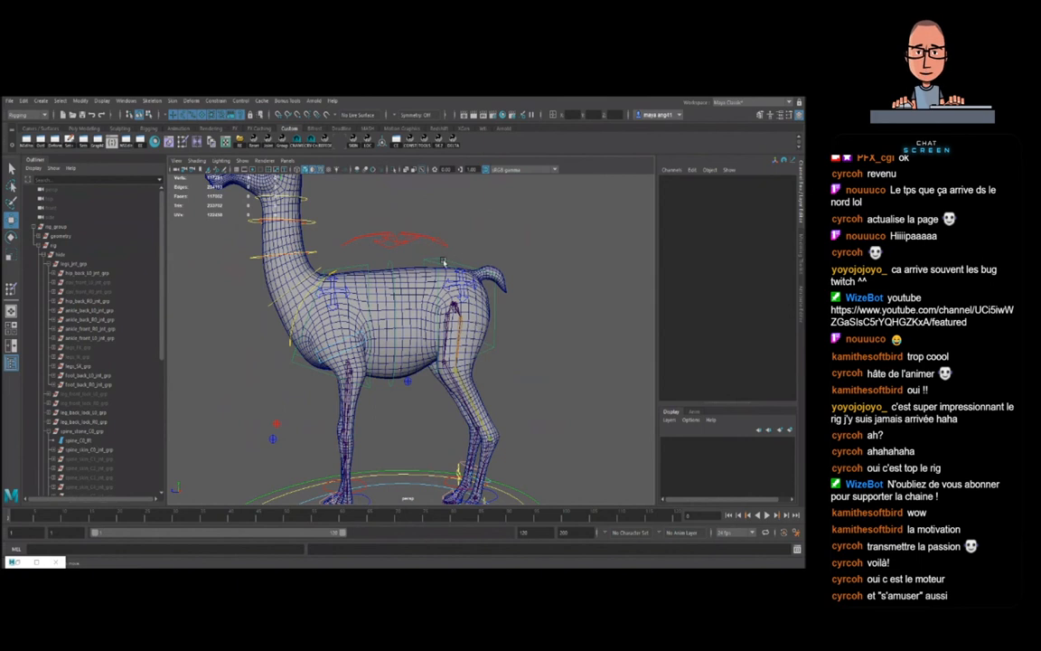
{"action": "left_click", "coordinate": [443, 262]}
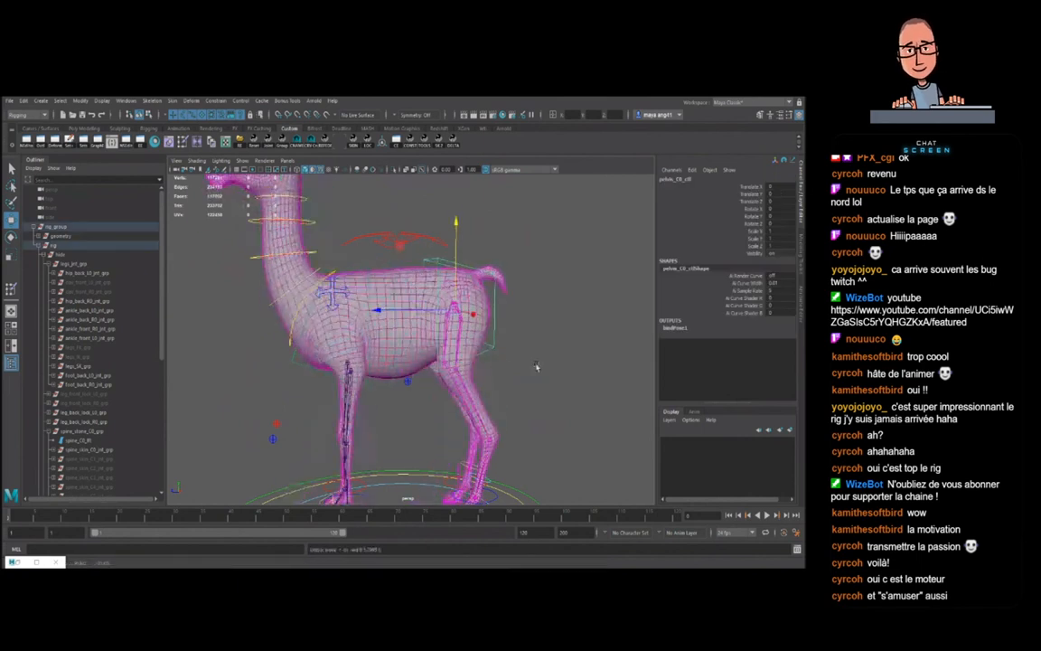
{"action": "key", "text": "q"}
{"action": "left_click", "coordinate": [527, 395]}
- Try shifting the left back foot backward and up with its leg control, and undo the move
{"action": "middle_click_drag", "start_coordinate": [525, 398], "coordinate": [506, 338], "text": "alt"}
{"action": "left_click_drag", "start_coordinate": [495, 386], "coordinate": [524, 395], "text": "alt"}
{"action": "left_click", "coordinate": [461, 451]}
{"action": "key", "text": "w"}
{"action": "left_click_drag", "start_coordinate": [464, 450], "coordinate": [486, 435]}
{"action": "key", "text": "ctrl+z"}
{"action": "key", "text": "ctrl+z"}
{"action": "key", "text": "ctrl+z"}
- Test-rotate the left back hip's FK control, undo the rotation and check the hindquarters from behind
{"action": "left_click_drag", "start_coordinate": [535, 306], "coordinate": [386, 262], "text": "alt"}
{"action": "key", "text": "e"}
{"action": "left_click_drag", "start_coordinate": [418, 365], "coordinate": [494, 439], "text": "alt"}
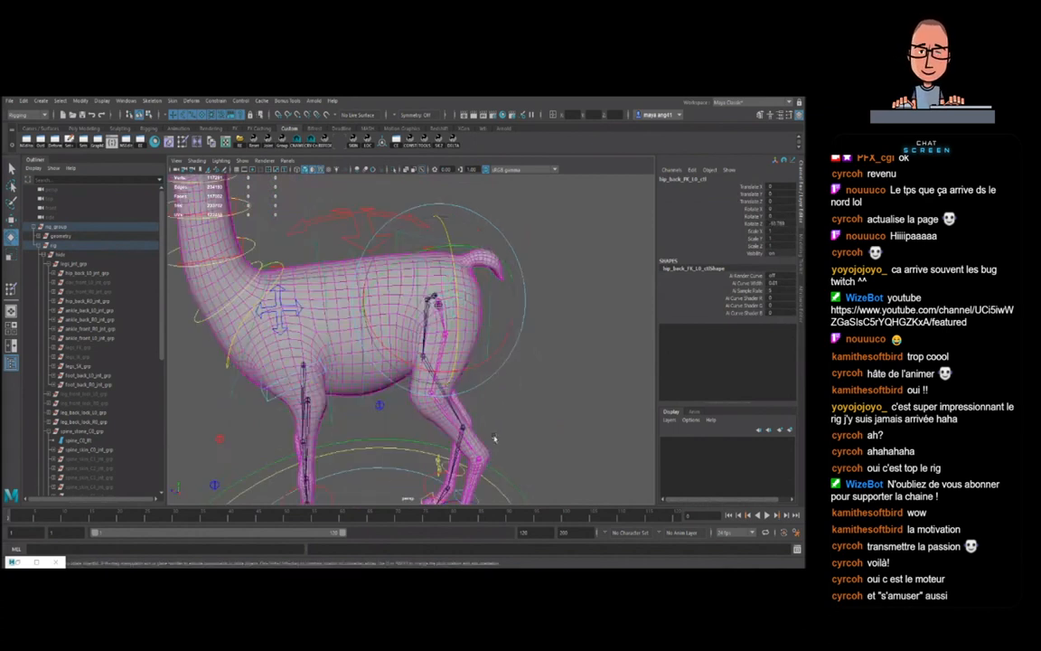
{"action": "scroll", "coordinate": [494, 439], "scroll_direction": "down", "scroll_amount": 4}
{"action": "middle_click_drag", "start_coordinate": [486, 443], "coordinate": [479, 410], "text": "alt"}
{"action": "left_click", "coordinate": [458, 437]}
{"action": "key", "text": "w"}
{"action": "left_click_drag", "start_coordinate": [459, 437], "coordinate": [420, 379], "text": "alt"}
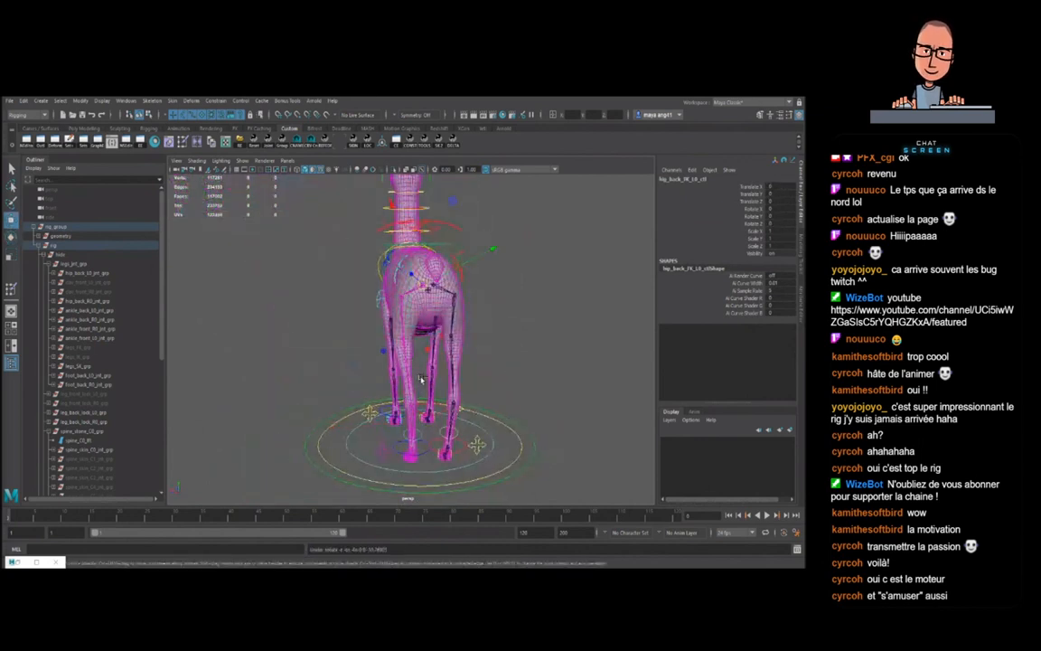
{"action": "middle_click_drag", "start_coordinate": [434, 322], "coordinate": [435, 346], "text": "alt"}
{"action": "scroll", "coordinate": [435, 346], "scroll_direction": "up", "scroll_amount": 2}
{"action": "left_click_drag", "start_coordinate": [435, 346], "coordinate": [461, 333], "text": "alt"}
{"action": "key", "text": "q"}
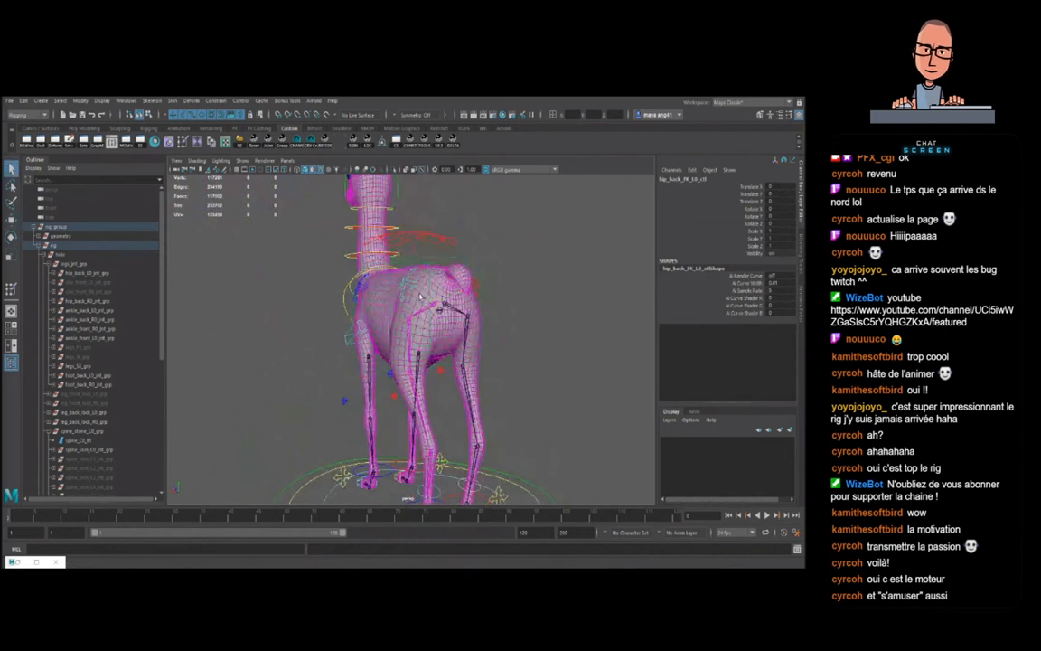
- Try rotating the left back hip's FK control in different directions from a rear view, undoing each rotation
{"action": "left_click_drag", "start_coordinate": [420, 297], "coordinate": [405, 296], "text": "alt"}
{"action": "key", "text": "e"}
{"action": "left_click_drag", "start_coordinate": [386, 256], "coordinate": [465, 273]}
{"action": "key", "text": "ctrl+z"}
{"action": "left_click_drag", "start_coordinate": [507, 303], "coordinate": [456, 328]}
{"action": "key", "text": "ctrl+z"}
{"action": "scroll", "coordinate": [495, 345], "scroll_direction": "up", "scroll_amount": 3}
{"action": "key", "text": "ctrl+z"}
{"action": "scroll", "coordinate": [463, 325], "scroll_direction": "down", "scroll_amount": 4}
{"action": "left_click_drag", "start_coordinate": [404, 295], "coordinate": [407, 272]}
- Select the left back leg's IK control and lift the foot up and backward
{"action": "left_click_drag", "start_coordinate": [450, 369], "coordinate": [486, 376], "text": "alt"}
{"action": "key", "text": "q"}
{"action": "left_click", "coordinate": [441, 466]}
{"action": "left_click", "coordinate": [451, 466]}
{"action": "key", "text": "w"}
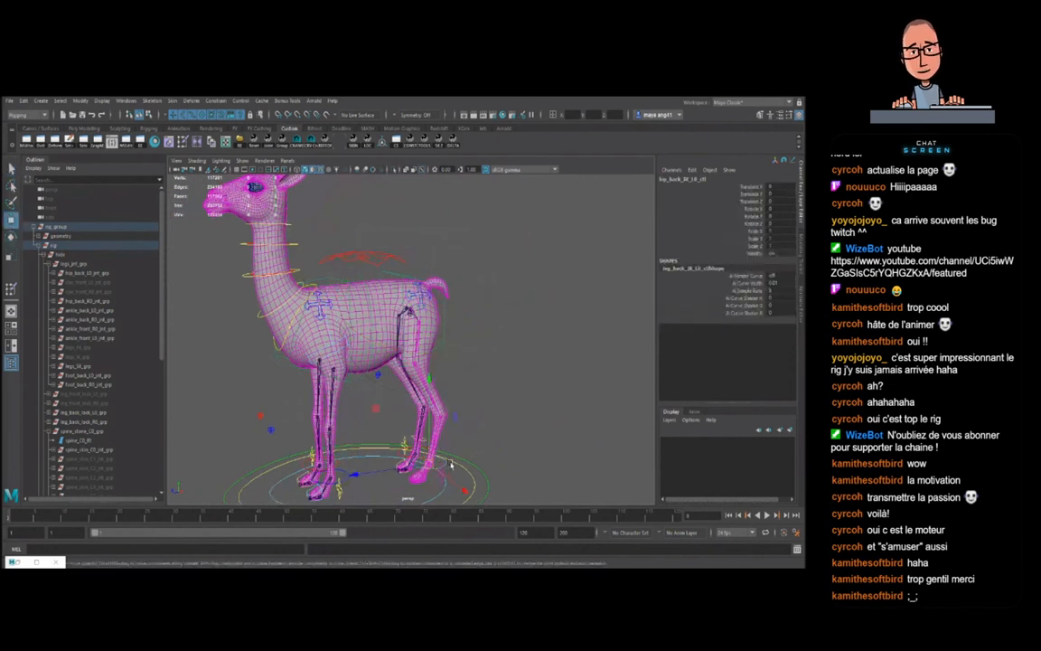
{"action": "left_click_drag", "start_coordinate": [453, 464], "coordinate": [423, 459], "text": "alt"}
{"action": "left_click_drag", "start_coordinate": [371, 411], "coordinate": [411, 355]}
- Try rotating the raised left back leg's ball control, and undo the rotation
{"action": "left_click", "coordinate": [481, 407]}
{"action": "left_click", "coordinate": [477, 406]}
{"action": "key", "text": "e"}
{"action": "left_click_drag", "start_coordinate": [485, 420], "coordinate": [465, 418], "text": "alt"}
{"action": "left_click_drag", "start_coordinate": [482, 345], "coordinate": [518, 370]}
{"action": "key", "text": "ctrl+z"}
{"action": "key", "text": "ctrl+z"}
{"action": "key", "text": "ctrl+z"}
{"action": "key", "text": "ctrl+z"}
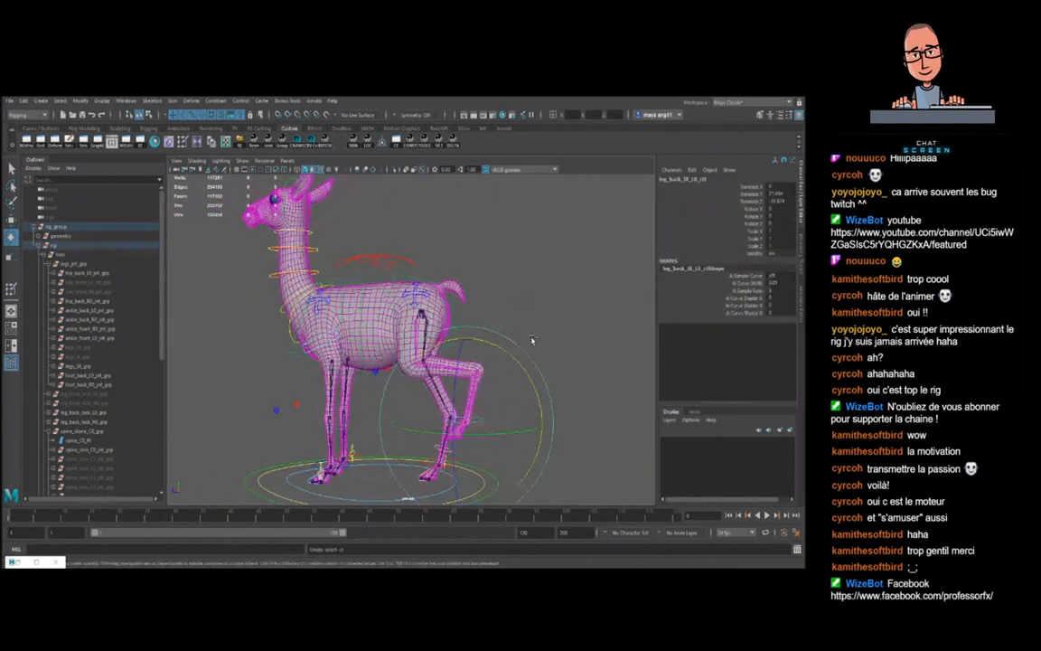
- From the neutral pose, raise the left back leg up and backward with its IK control
{"action": "key", "text": "w"}
{"action": "mouse_move", "coordinate": [530, 339]}
{"action": "right_mouse_down", "text": "alt"}
{"action": "mouse_move", "coordinate": [481, 360]}
{"action": "mouse_move", "coordinate": [497, 374]}
{"action": "mouse_move", "coordinate": [516, 369]}
{"action": "mouse_move", "coordinate": [504, 355]}
{"action": "mouse_move", "coordinate": [534, 355]}
{"action": "right_mouse_up", "text": "alt"}
{"action": "left_click_drag", "start_coordinate": [534, 355], "coordinate": [400, 440], "text": "alt"}
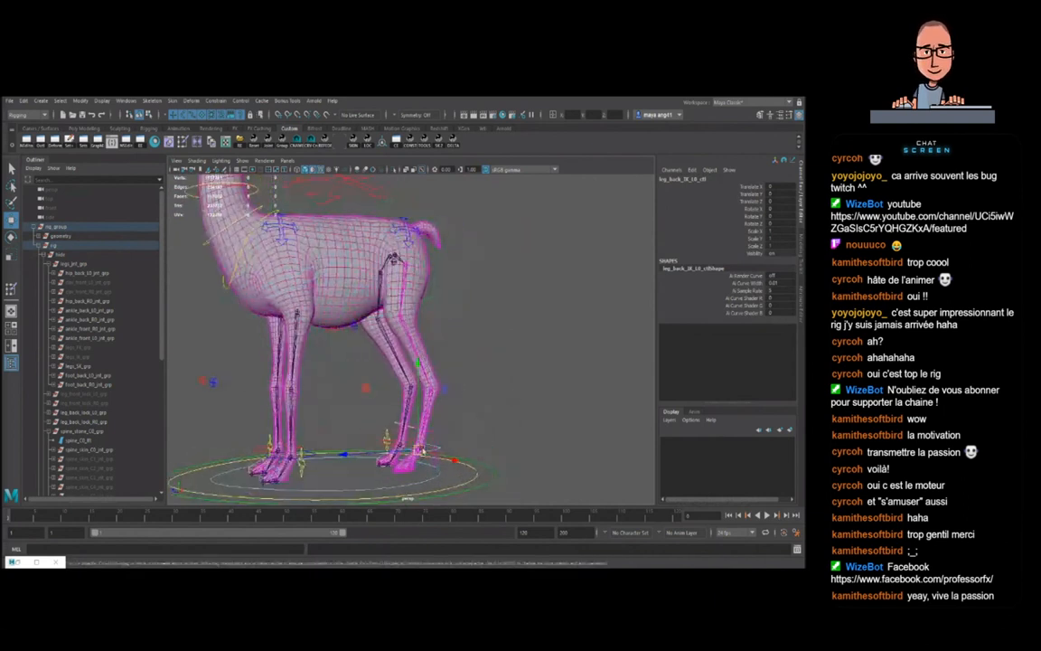
{"action": "middle_click_drag", "start_coordinate": [379, 404], "coordinate": [372, 356]}
{"action": "left_click_drag", "start_coordinate": [373, 356], "coordinate": [411, 340]}
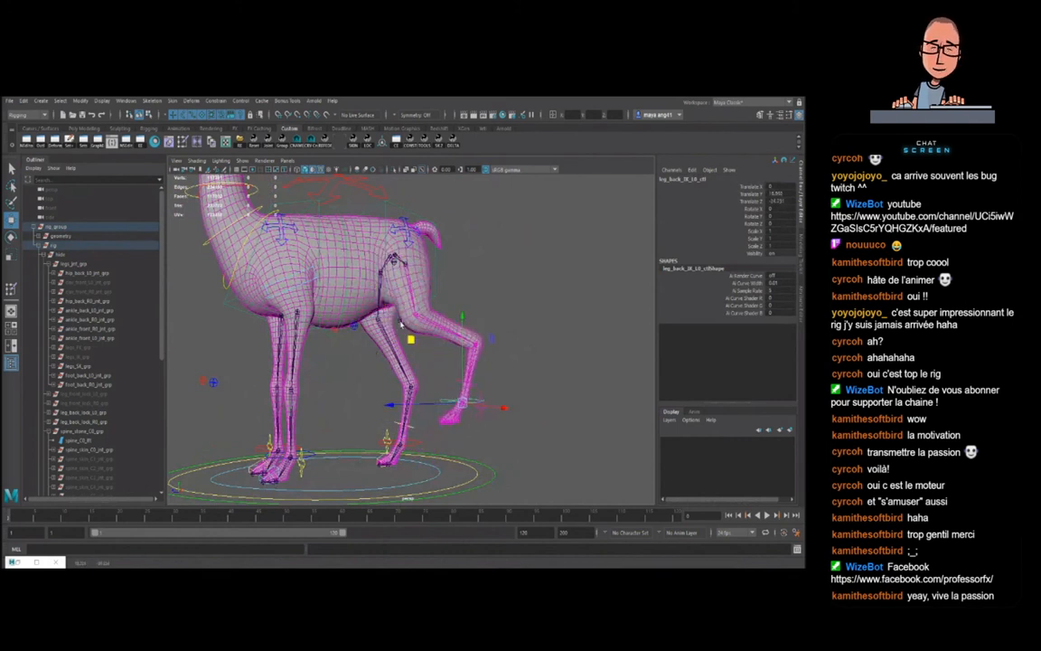
- Select the body mesh, examine the deformation under the hip up close, and undo the leg's test pose
{"action": "right_click_drag", "start_coordinate": [411, 340], "coordinate": [461, 326], "text": "alt"}
{"action": "middle_click_drag", "start_coordinate": [460, 325], "coordinate": [475, 406], "text": "alt"}
{"action": "left_click_drag", "start_coordinate": [474, 406], "coordinate": [395, 330], "text": "alt"}
{"action": "key", "text": "q"}
{"action": "left_click", "coordinate": [393, 310]}
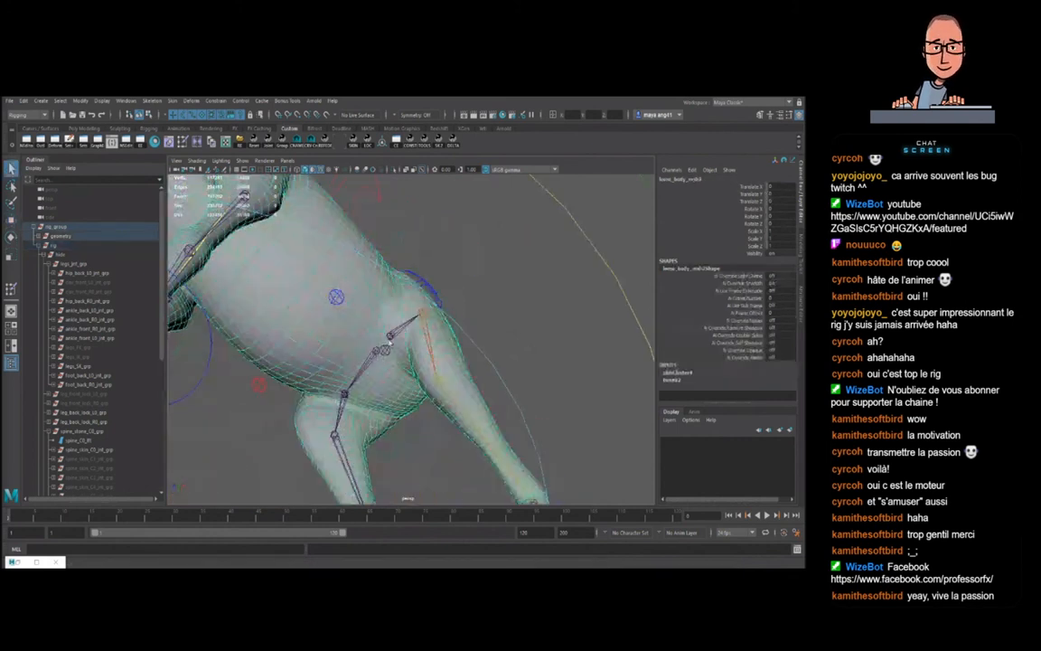
{"action": "right_click_drag", "start_coordinate": [393, 335], "coordinate": [337, 344], "text": "alt"}
{"action": "left_click_drag", "start_coordinate": [336, 343], "coordinate": [425, 384], "text": "alt"}
{"action": "key", "text": "ctrl+z"}
{"action": "key", "text": "ctrl+z"}
{"action": "key", "text": "ctrl+z"}
{"action": "key", "text": "ctrl+z"}
- Rotate the left back hip's FK control to check how the rump and thigh deform, and undo the rotation
{"action": "right_click_drag", "start_coordinate": [425, 384], "coordinate": [375, 379], "text": "alt"}
{"action": "key", "text": "w"}
{"action": "right_click_drag", "start_coordinate": [427, 410], "coordinate": [451, 321], "text": "alt"}
{"action": "left_click_drag", "start_coordinate": [452, 321], "coordinate": [380, 275], "text": "alt"}
{"action": "key", "text": "e"}
{"action": "scroll", "coordinate": [394, 320], "scroll_direction": "up", "scroll_amount": 3}
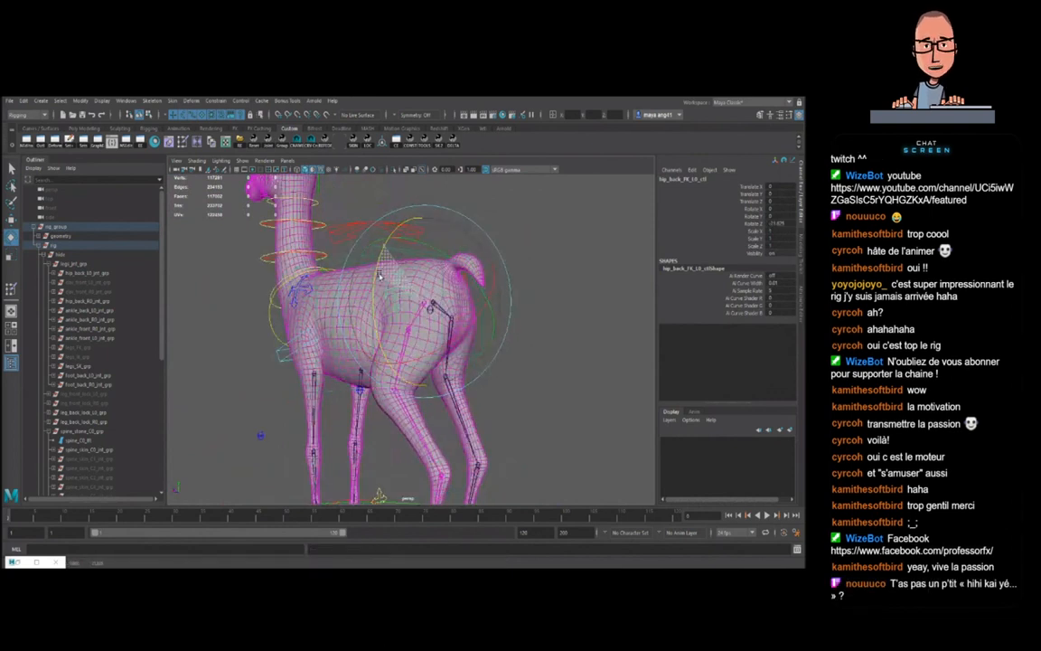
{"action": "key", "text": "ctrl+z"}
{"action": "key", "text": "w"}
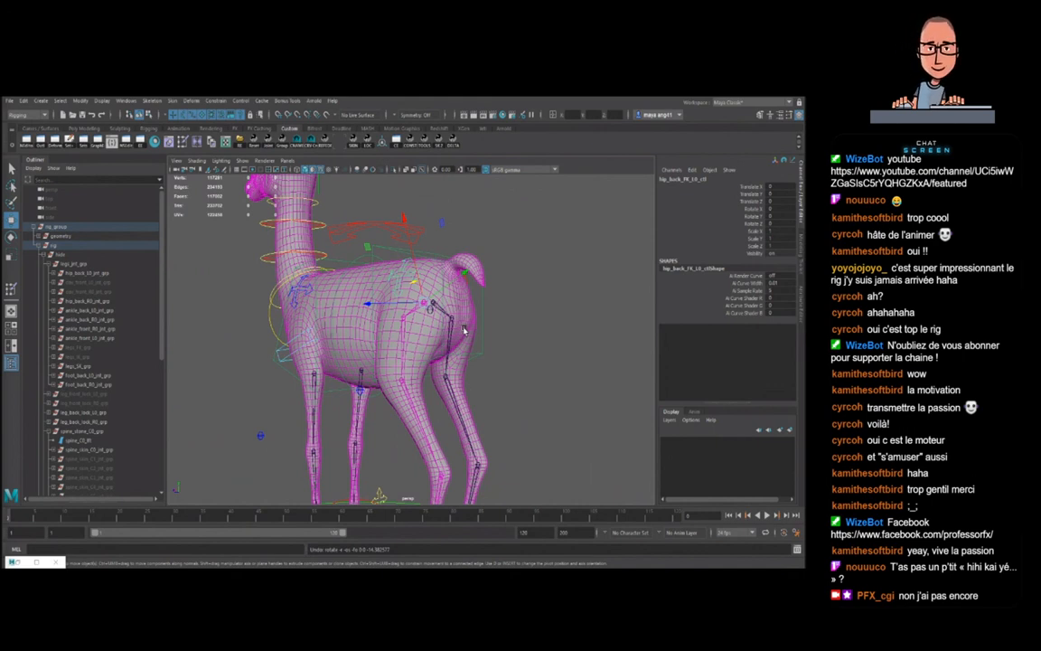
- Repeat the rotation test on the left back hip's FK control from another angle, and undo it
{"action": "left_click_drag", "start_coordinate": [464, 329], "coordinate": [402, 297], "text": "alt"}
{"action": "scroll", "coordinate": [408, 316], "scroll_direction": "up", "scroll_amount": 4}
{"action": "key", "text": "e"}
{"action": "scroll", "coordinate": [396, 319], "scroll_direction": "down", "scroll_amount": 5}
{"action": "key", "text": "w"}
{"action": "key", "text": "e"}
{"action": "left_click", "coordinate": [406, 287]}
{"action": "key", "text": "ctrl+z"}
{"action": "key", "text": "w"}
- Select the pelvis control in side view, try moving it slightly down, and undo the move
{"action": "left_click_drag", "start_coordinate": [416, 351], "coordinate": [430, 332], "text": "alt"}
{"action": "scroll", "coordinate": [429, 332], "scroll_direction": "up", "scroll_amount": 5}
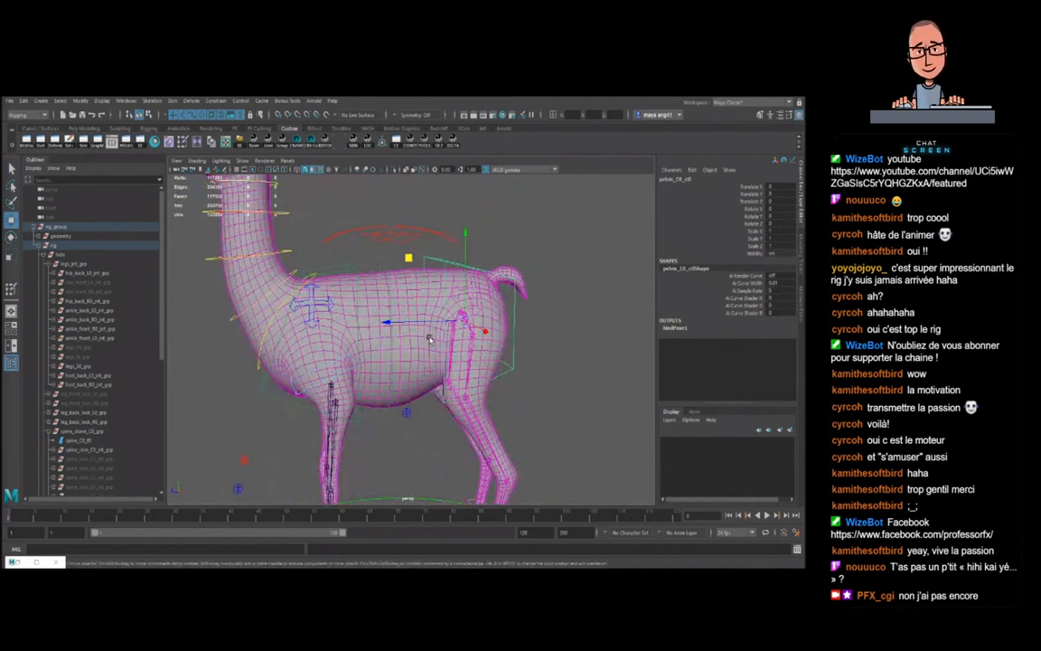
{"action": "left_click_drag", "start_coordinate": [401, 304], "coordinate": [440, 265], "text": "alt"}
{"action": "left_click", "coordinate": [520, 372]}
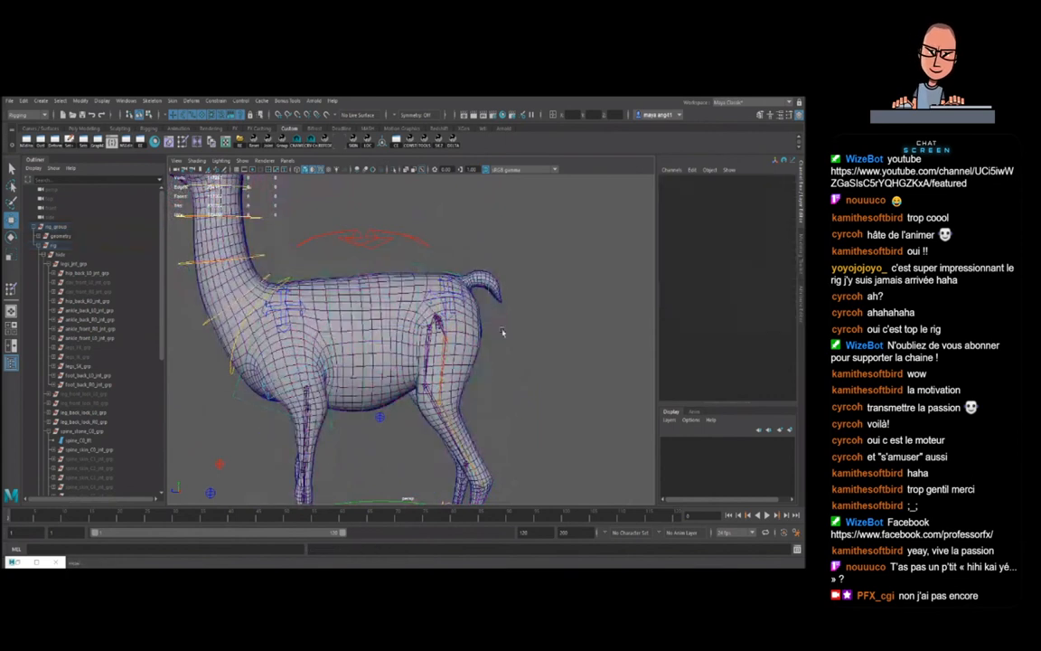
{"action": "left_click", "coordinate": [489, 391]}
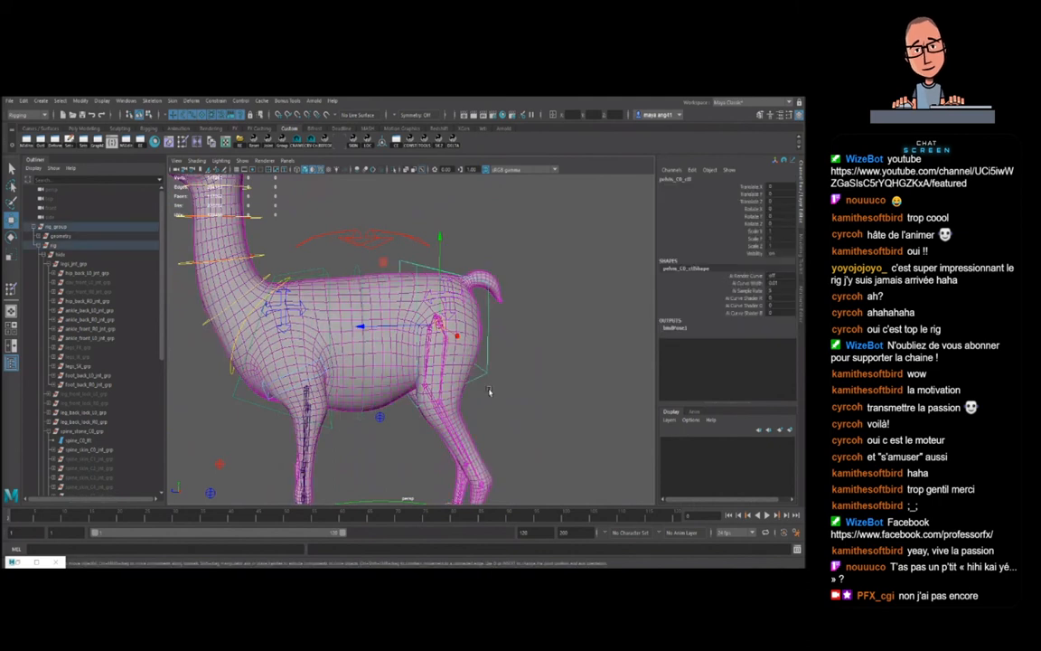
{"action": "mouse_move", "coordinate": [440, 273]}
{"action": "left_mouse_down"}
{"action": "mouse_move", "coordinate": [440, 326]}
{"action": "mouse_move", "coordinate": [440, 288]}
{"action": "left_mouse_up"}
{"action": "key", "text": "ctrl+z"}
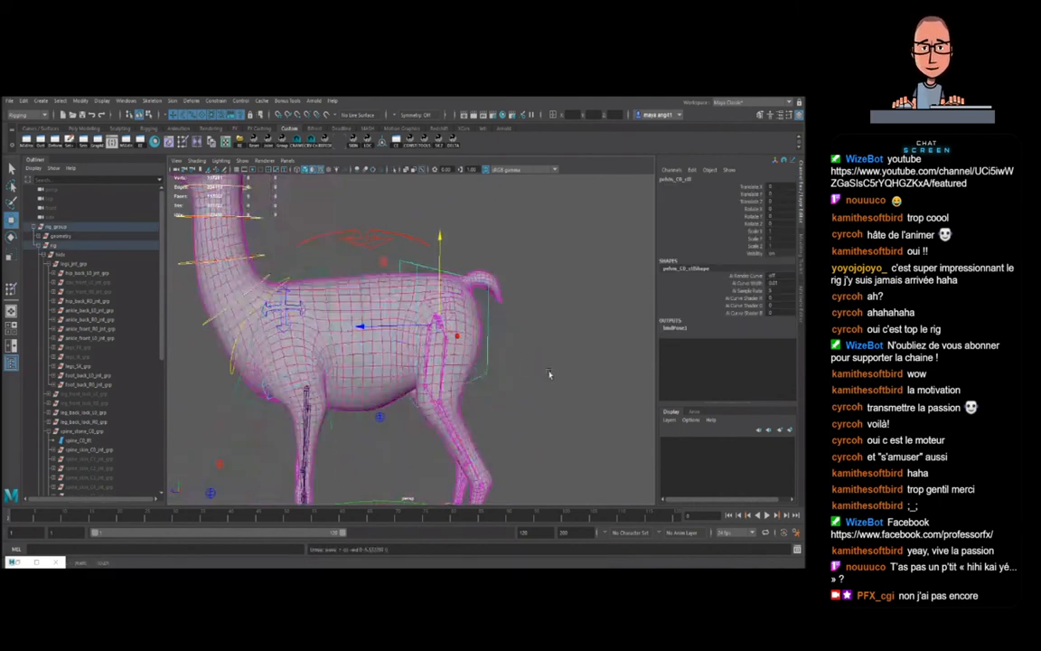
- Rotate the left back hip's FK control as a test and examine the rump and thigh from several angles
{"action": "left_click", "coordinate": [551, 374]}
{"action": "left_click", "coordinate": [457, 301]}
{"action": "key", "text": "e"}
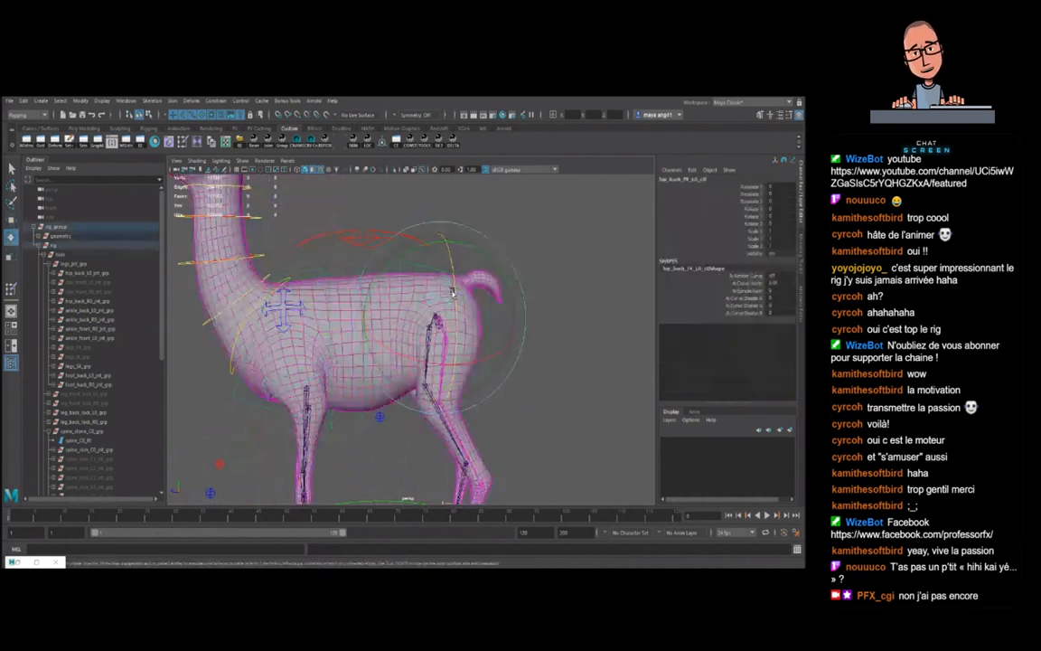
{"action": "left_click_drag", "start_coordinate": [453, 291], "coordinate": [457, 379]}
{"action": "left_click", "coordinate": [574, 344]}
{"action": "right_click_drag", "start_coordinate": [574, 344], "coordinate": [525, 337], "text": "alt"}
{"action": "key", "text": "w"}
{"action": "left_click_drag", "start_coordinate": [525, 337], "coordinate": [541, 363], "text": "alt"}
{"action": "scroll", "coordinate": [518, 412], "scroll_direction": "up", "scroll_amount": 5}
{"action": "scroll", "coordinate": [518, 410], "scroll_direction": "down", "scroll_amount": 5}
{"action": "left_click_drag", "start_coordinate": [487, 394], "coordinate": [439, 375], "text": "alt"}
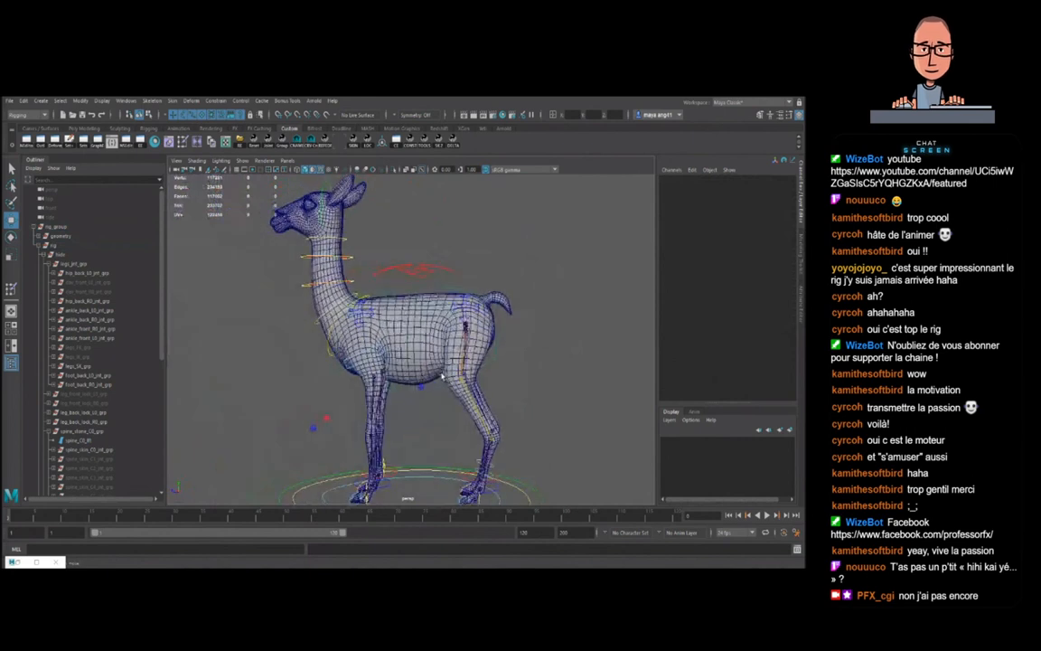
{"action": "right_click_drag", "start_coordinate": [432, 355], "coordinate": [459, 375], "text": "alt"}
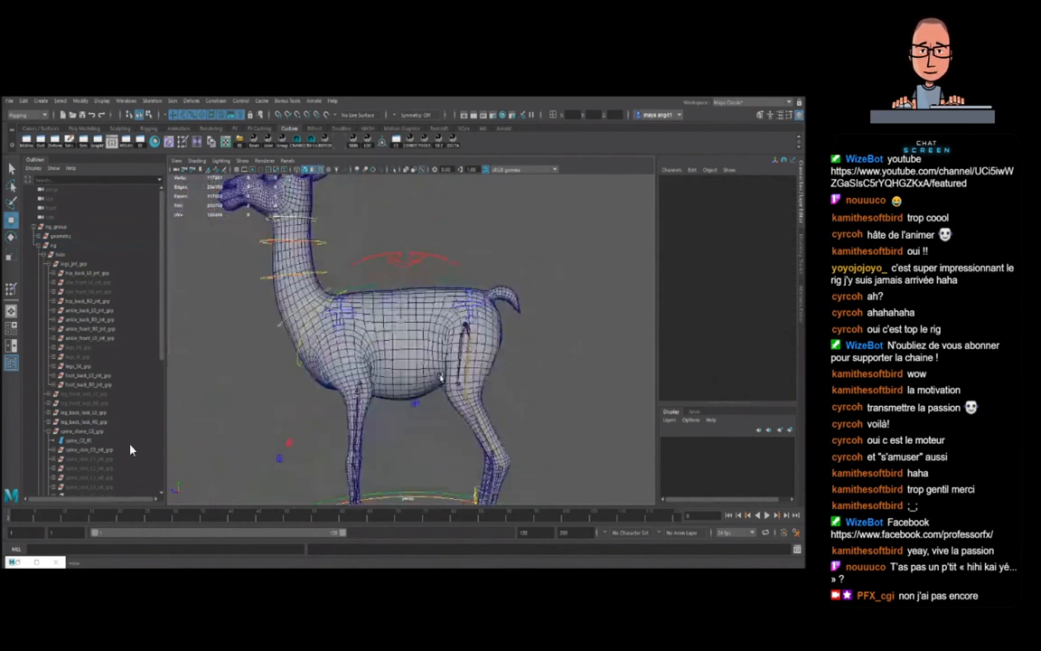
- Select the body mesh, reselect the left back hip's FK control, and undo its test rotation
{"action": "left_click", "coordinate": [429, 371]}
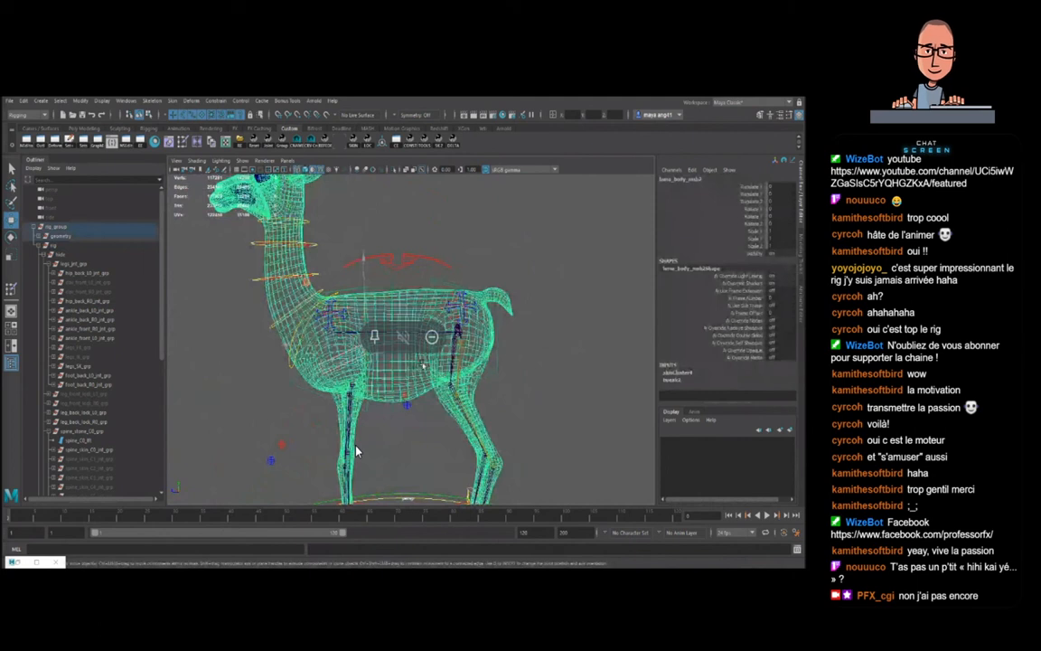
{"action": "left_click_drag", "start_coordinate": [430, 372], "coordinate": [381, 366], "text": "alt"}
{"action": "left_click", "coordinate": [478, 310]}
{"action": "key", "text": "e"}
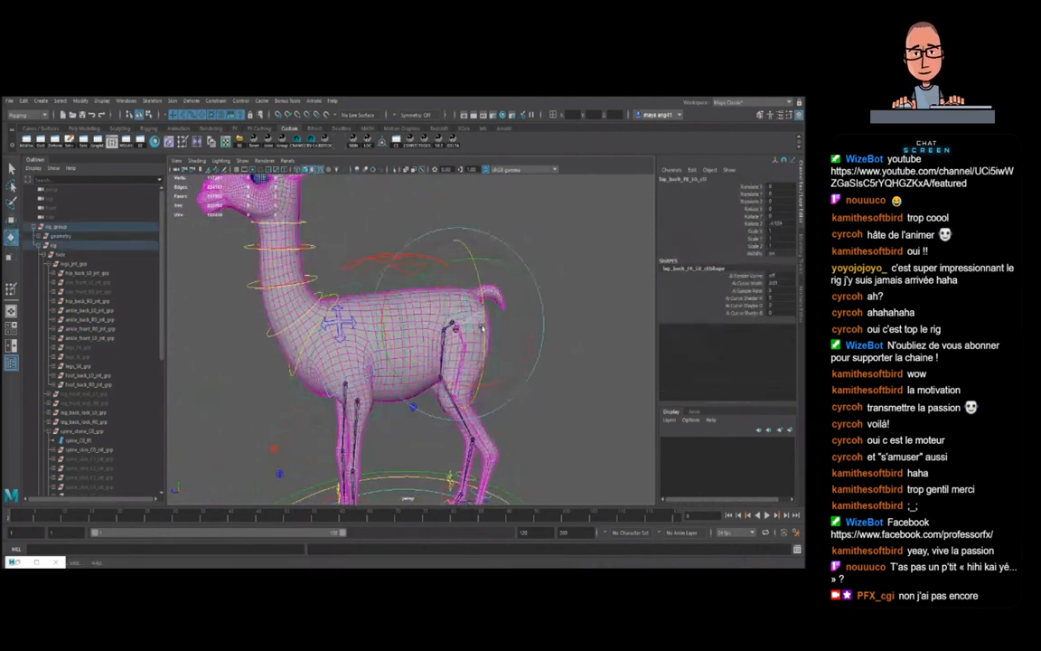
{"action": "key", "text": "ctrl+z"}
{"action": "key", "text": "q"}
{"action": "left_click", "coordinate": [550, 382]}
{"action": "scroll", "coordinate": [506, 369], "scroll_direction": "down", "scroll_amount": 3}
{"action": "key", "text": "w"}
{"action": "scroll", "coordinate": [497, 375], "scroll_direction": "up", "scroll_amount": 4}
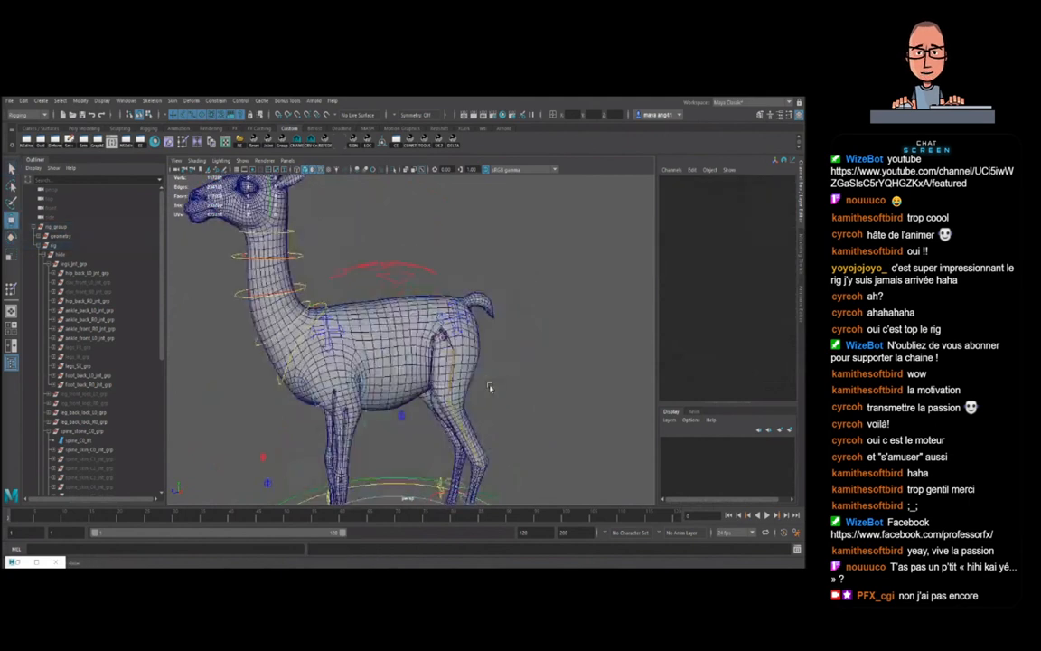
- Select the left back hip's FK control and inspect the rest pose of the hindquarters in side view
{"action": "left_click_drag", "start_coordinate": [493, 387], "coordinate": [468, 318], "text": "alt"}
{"action": "left_click", "coordinate": [469, 317]}
{"action": "middle_click_drag", "start_coordinate": [440, 347], "coordinate": [464, 377], "text": "alt"}
{"action": "right_click_drag", "start_coordinate": [465, 378], "coordinate": [422, 390], "text": "alt"}
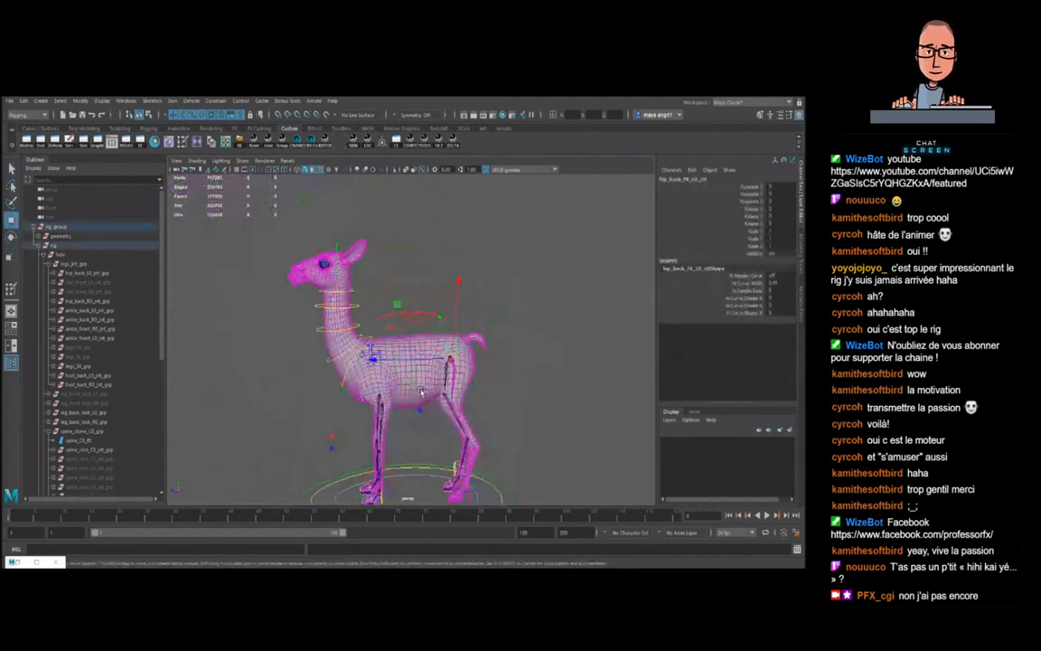
{"action": "middle_click_drag", "start_coordinate": [421, 394], "coordinate": [421, 373], "text": "alt"}
{"action": "scroll", "coordinate": [421, 373], "scroll_direction": "up", "scroll_amount": 5}
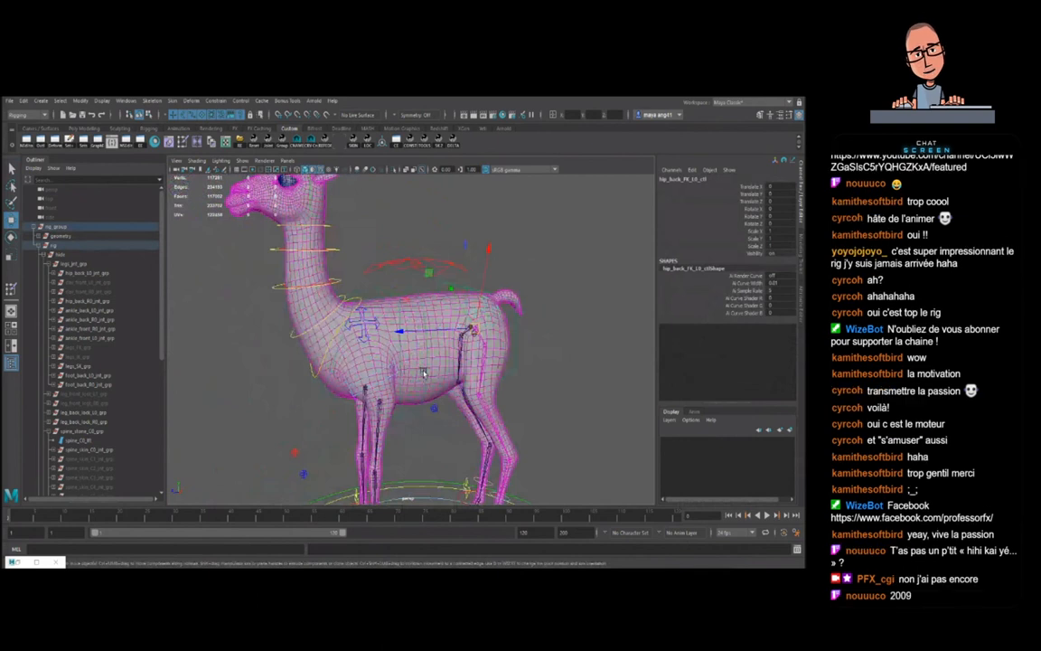
- Select and frame the body mesh, examine the llama's head and neck up close, and clear the selection
{"action": "left_click", "coordinate": [442, 358]}
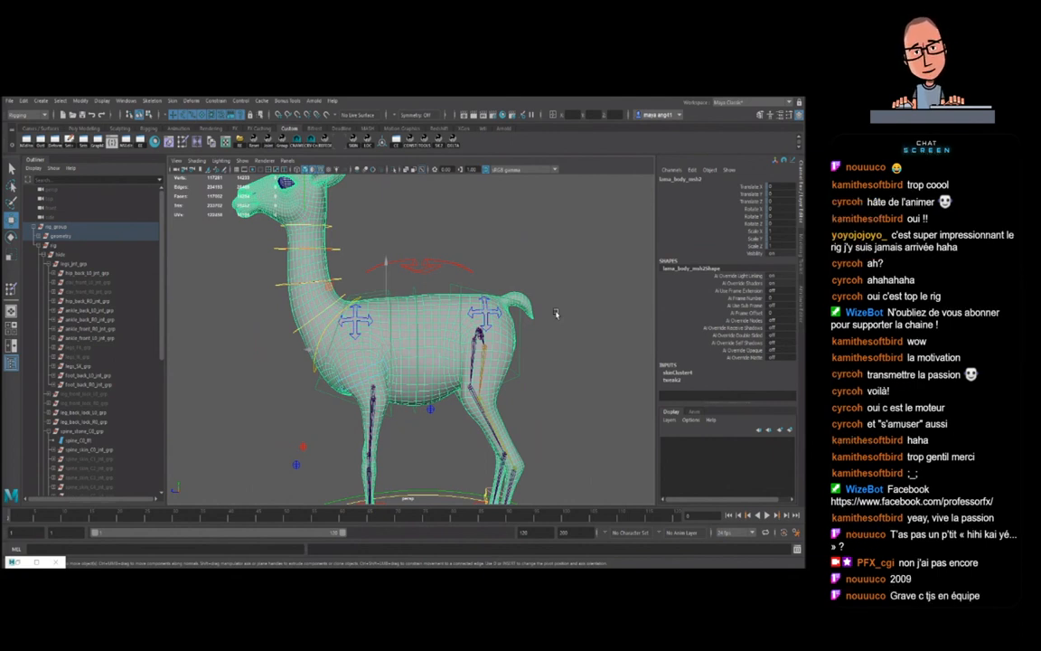
{"action": "key", "text": "f"}
{"action": "left_click_drag", "start_coordinate": [387, 318], "coordinate": [429, 337], "text": "alt"}
{"action": "middle_click_drag", "start_coordinate": [389, 298], "coordinate": [442, 367], "text": "alt"}
{"action": "scroll", "coordinate": [442, 367], "scroll_direction": "up", "scroll_amount": 3}
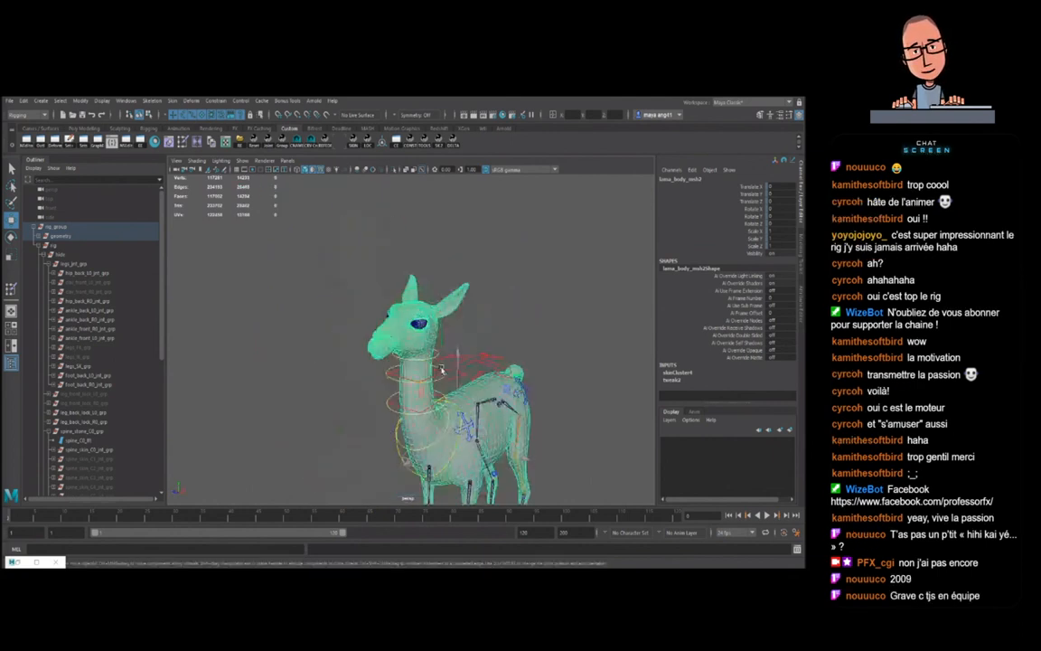
{"action": "left_click_drag", "start_coordinate": [442, 367], "coordinate": [448, 350], "text": "alt"}
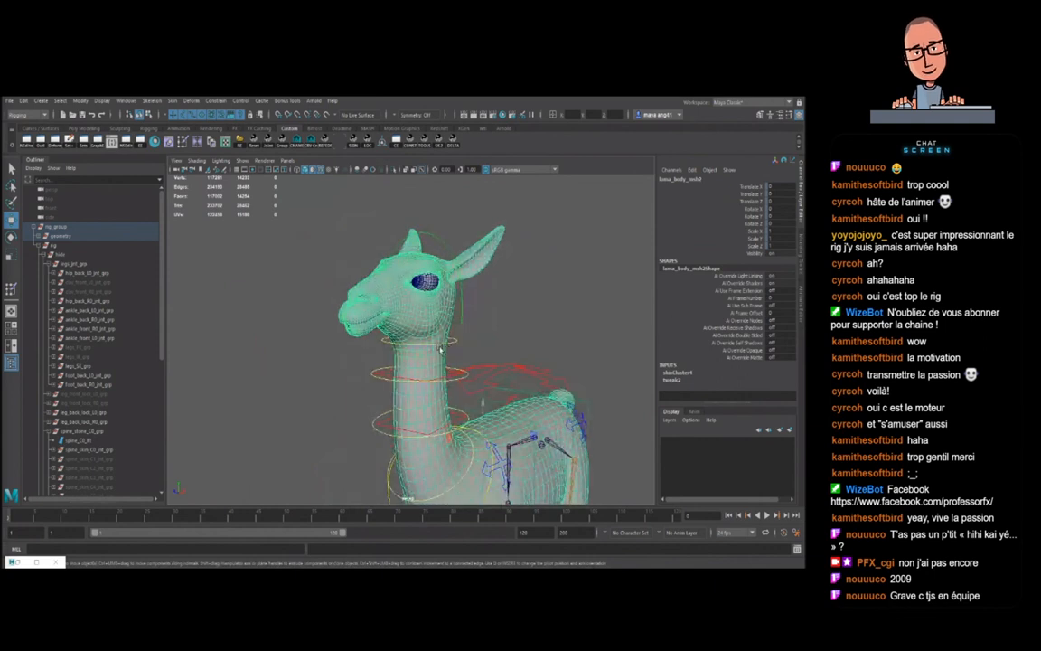
{"action": "scroll", "coordinate": [455, 342], "scroll_direction": "up", "scroll_amount": 1}
{"action": "middle_click_drag", "start_coordinate": [480, 319], "coordinate": [481, 342], "text": "alt"}
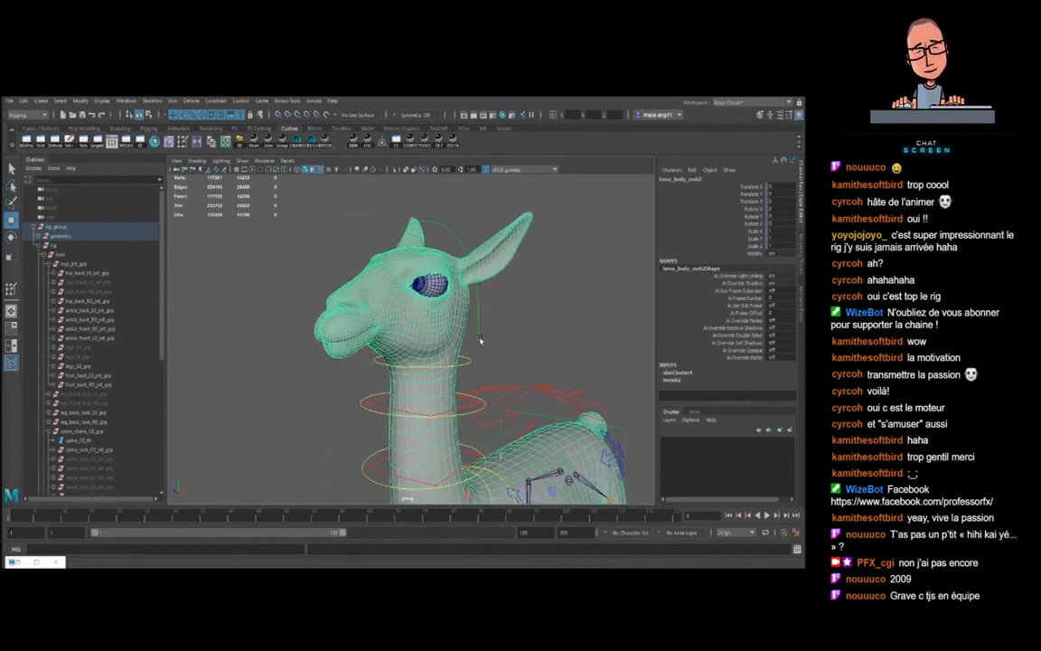
{"action": "scroll", "coordinate": [492, 357], "scroll_direction": "down", "scroll_amount": 3}
{"action": "scroll", "coordinate": [488, 371], "scroll_direction": "up", "scroll_amount": 4}
{"action": "mouse_move", "coordinate": [469, 374]}
{"action": "left_mouse_down", "text": "alt"}
{"action": "mouse_move", "coordinate": [500, 365]}
{"action": "mouse_move", "coordinate": [460, 365]}
{"action": "mouse_move", "coordinate": [472, 356]}
{"action": "left_mouse_up", "text": "alt"}
{"action": "left_click", "coordinate": [503, 352]}
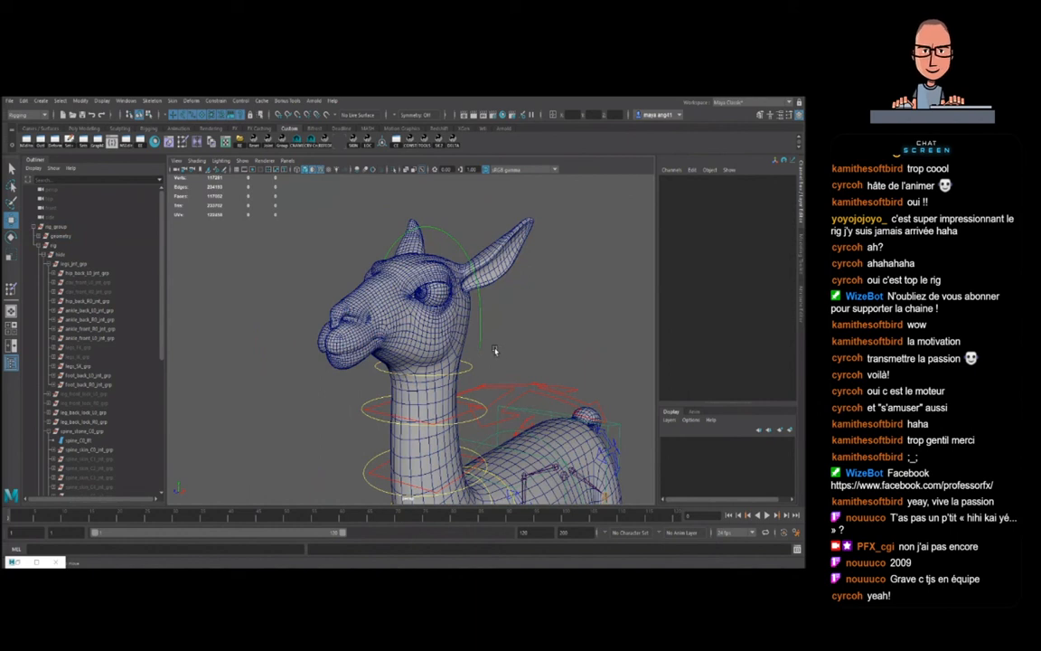
- Examine the mesh topology of the llama's muzzle, mouth and head from the side and three-quarter angles
{"action": "left_click_drag", "start_coordinate": [429, 350], "coordinate": [394, 351], "text": "alt"}
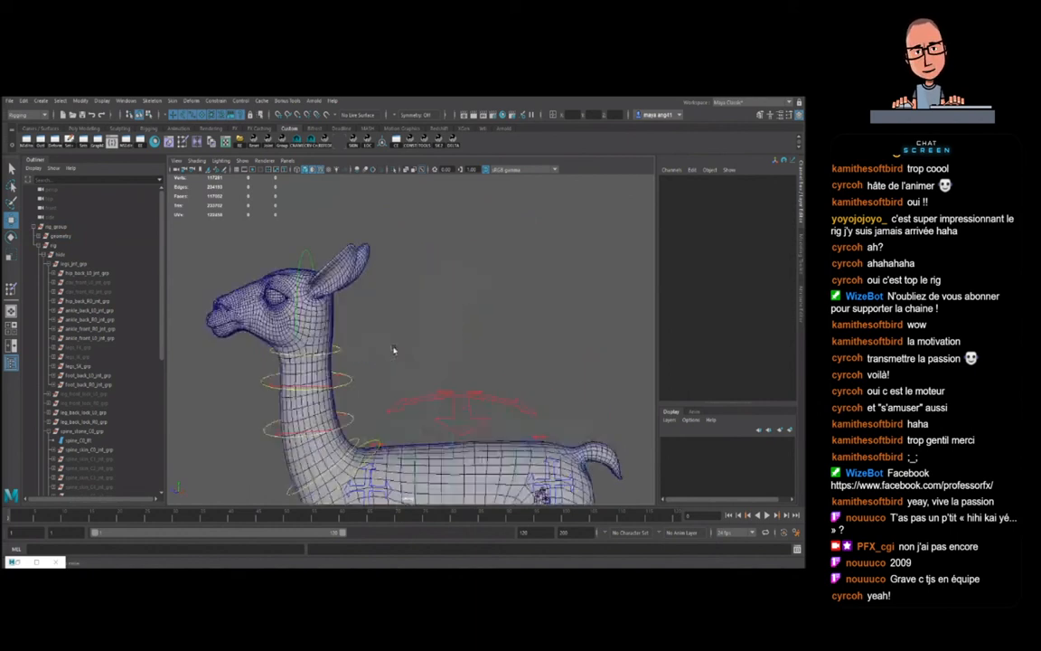
{"action": "middle_click_drag", "start_coordinate": [311, 343], "coordinate": [411, 333], "text": "alt"}
{"action": "right_click_drag", "start_coordinate": [411, 333], "coordinate": [430, 360], "text": "alt"}
{"action": "left_click_drag", "start_coordinate": [430, 360], "coordinate": [400, 341], "text": "alt"}
{"action": "scroll", "coordinate": [400, 343], "scroll_direction": "up", "scroll_amount": 5}
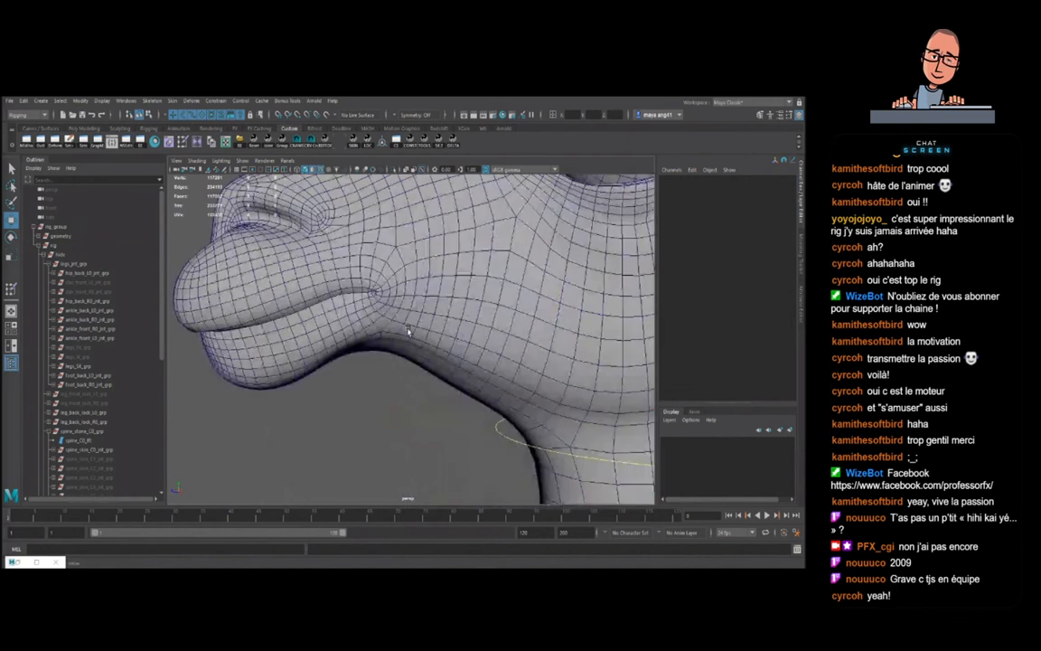
{"action": "scroll", "coordinate": [449, 362], "scroll_direction": "down", "scroll_amount": 8}
{"action": "left_click_drag", "start_coordinate": [479, 363], "coordinate": [546, 385], "text": "alt"}
{"action": "scroll", "coordinate": [561, 387], "scroll_direction": "down", "scroll_amount": 3}
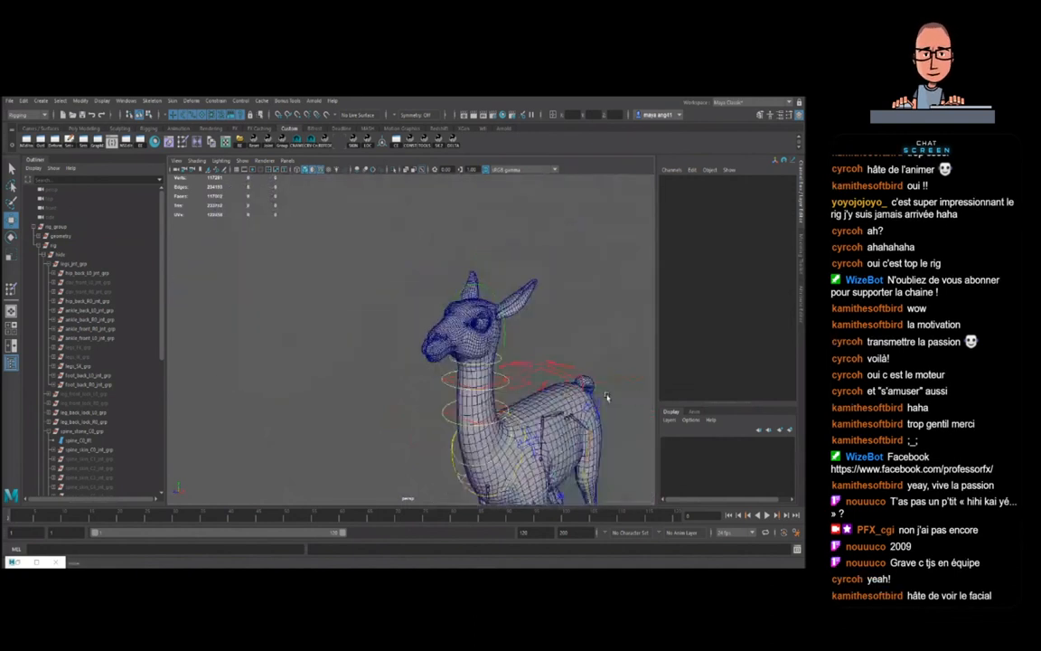
{"action": "middle_click_drag", "start_coordinate": [605, 390], "coordinate": [565, 372], "text": "alt"}
{"action": "scroll", "coordinate": [564, 371], "scroll_direction": "up", "scroll_amount": 5}
{"action": "left_click_drag", "start_coordinate": [522, 316], "coordinate": [384, 340], "text": "alt"}
{"action": "scroll", "coordinate": [480, 354], "scroll_direction": "down", "scroll_amount": 5}
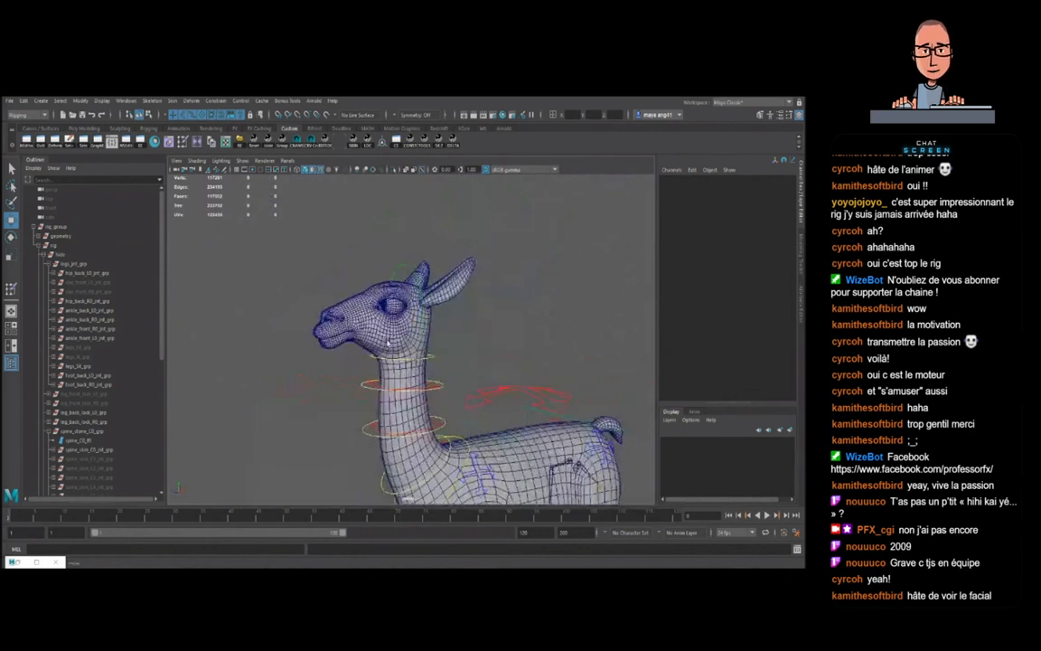
{"action": "right_click_drag", "start_coordinate": [405, 353], "coordinate": [469, 388], "text": "alt"}
{"action": "scroll", "coordinate": [425, 348], "scroll_direction": "down", "scroll_amount": 5}
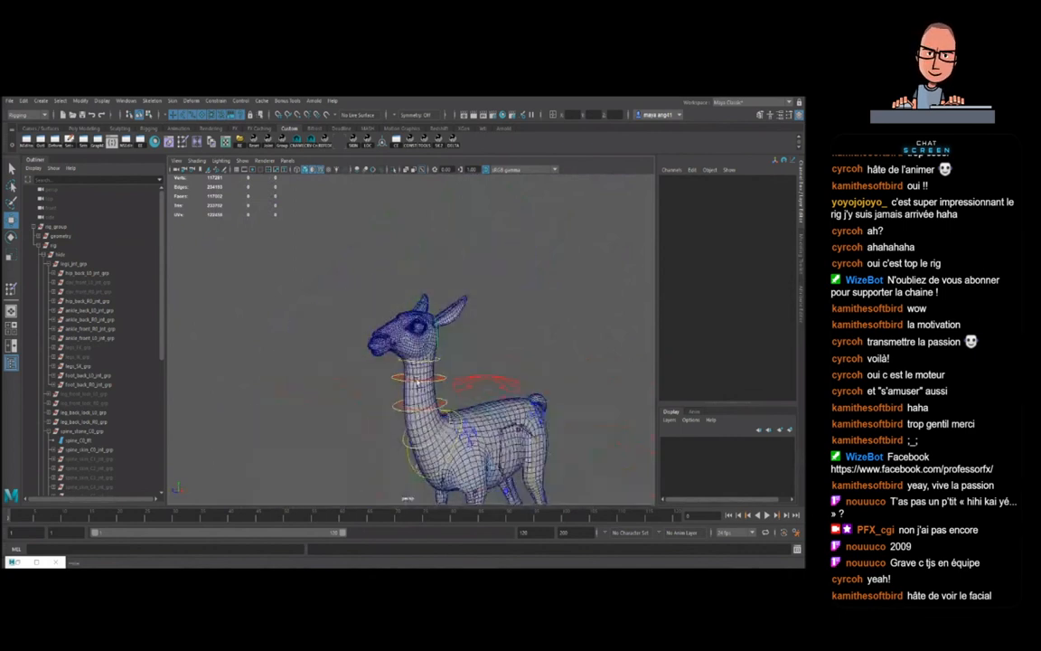
- Select the body mesh to check it, clear the selection, and inspect the whole llama with its rig controls
{"action": "left_click", "coordinate": [422, 344]}
{"action": "left_click", "coordinate": [459, 328]}
{"action": "left_click", "coordinate": [451, 315]}
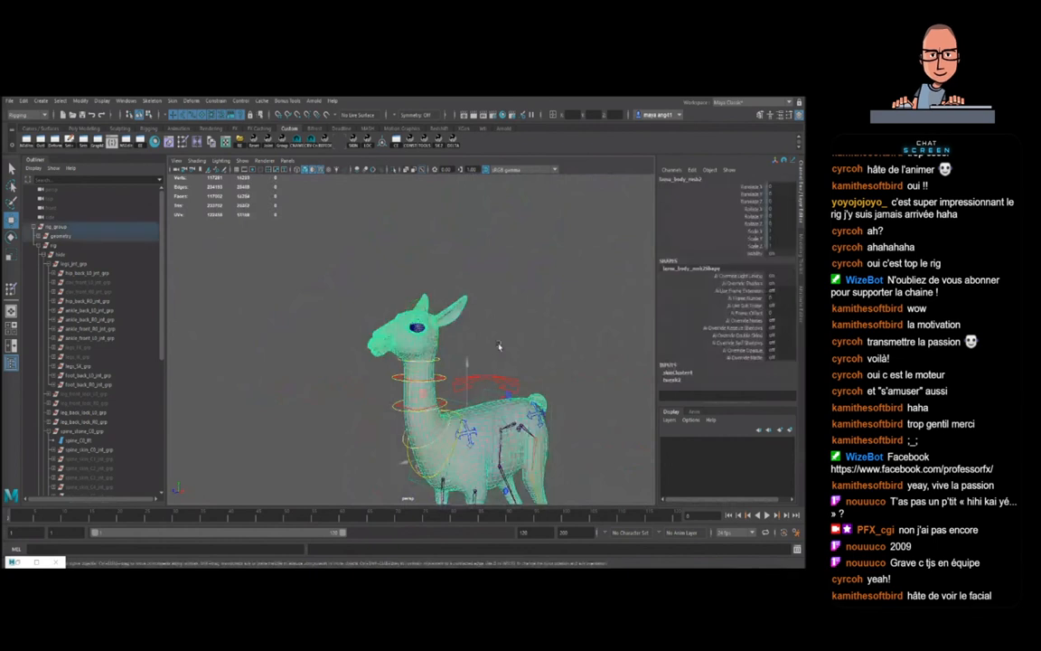
{"action": "left_click", "coordinate": [499, 346]}
{"action": "scroll", "coordinate": [475, 356], "scroll_direction": "down", "scroll_amount": 5}
{"action": "middle_click_drag", "start_coordinate": [480, 360], "coordinate": [468, 315], "text": "alt"}
{"action": "left_click_drag", "start_coordinate": [526, 362], "coordinate": [501, 362], "text": "alt"}
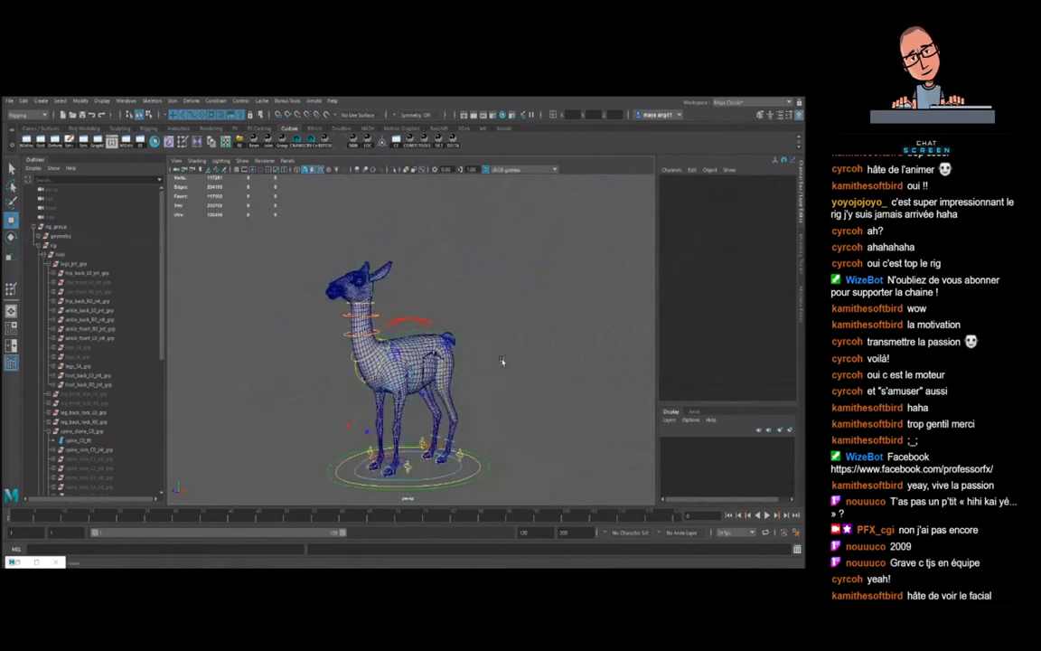
{"action": "middle_click_drag", "start_coordinate": [515, 379], "coordinate": [520, 359], "text": "alt"}
{"action": "left_click_drag", "start_coordinate": [548, 377], "coordinate": [539, 378], "text": "alt"}
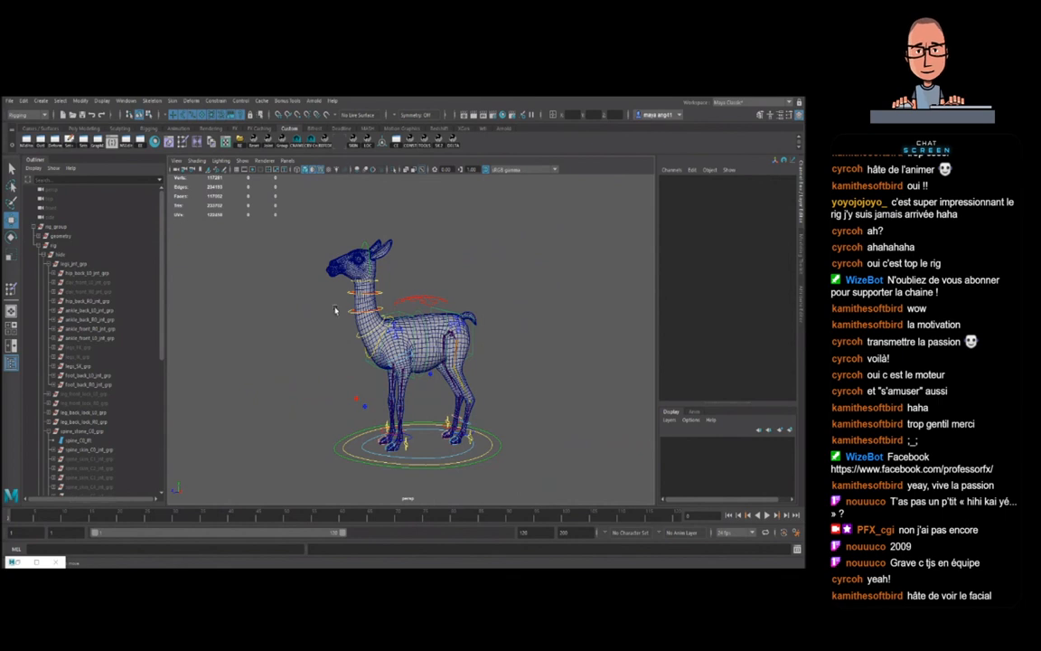
- Collapse the leg joints group and the spine group in the rig hierarchy
{"action": "left_click", "coordinate": [50, 264]}
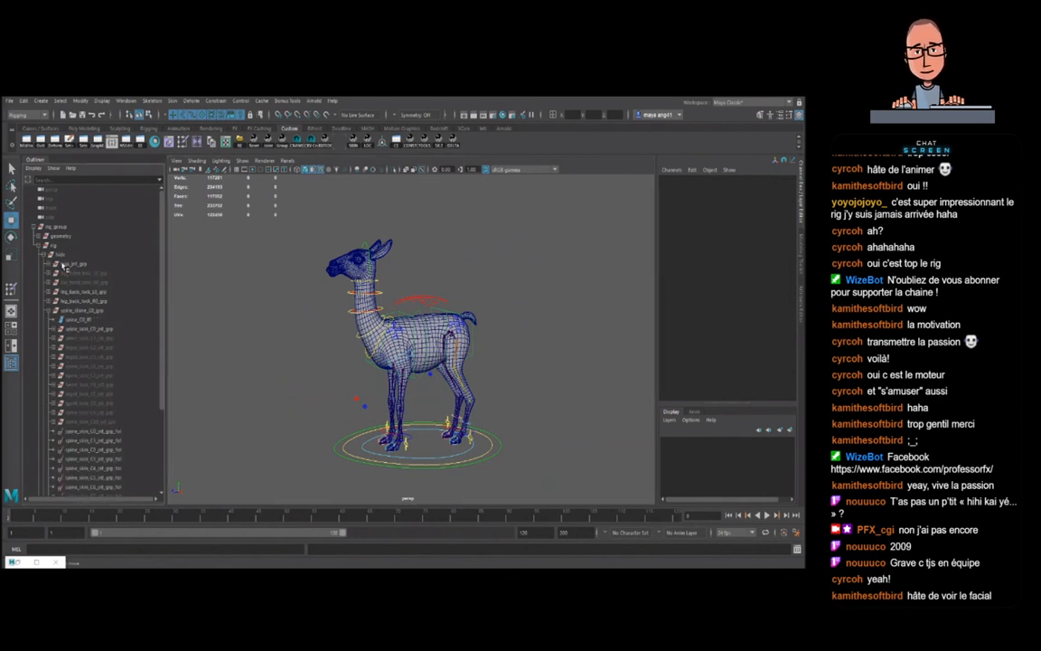
{"action": "left_click", "coordinate": [49, 310]}
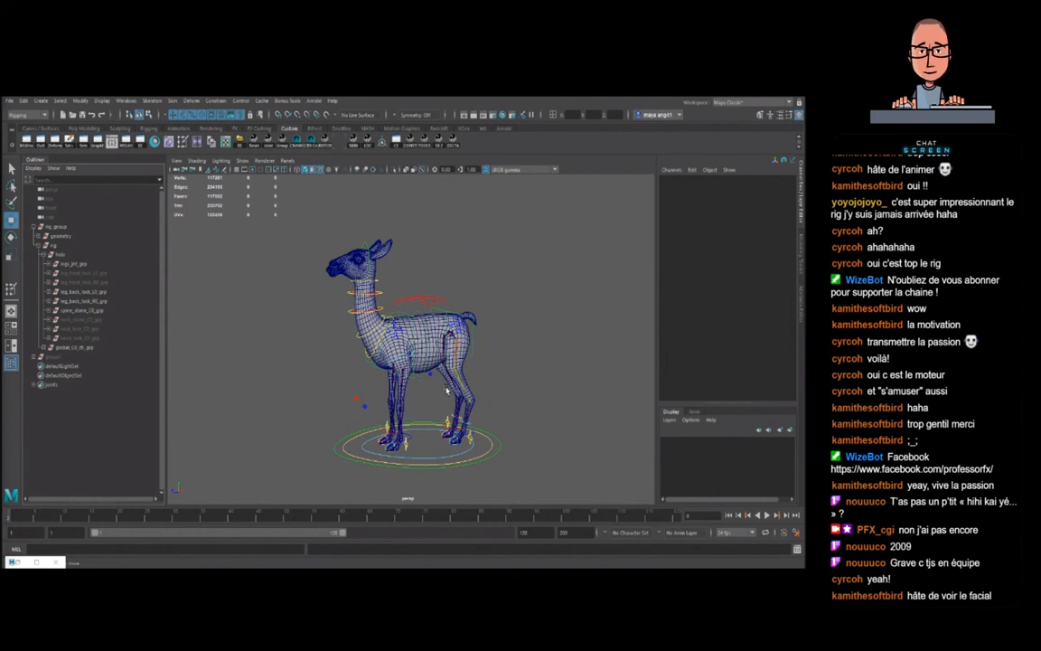
{"action": "scroll", "coordinate": [446, 390], "scroll_direction": "up", "scroll_amount": 5}
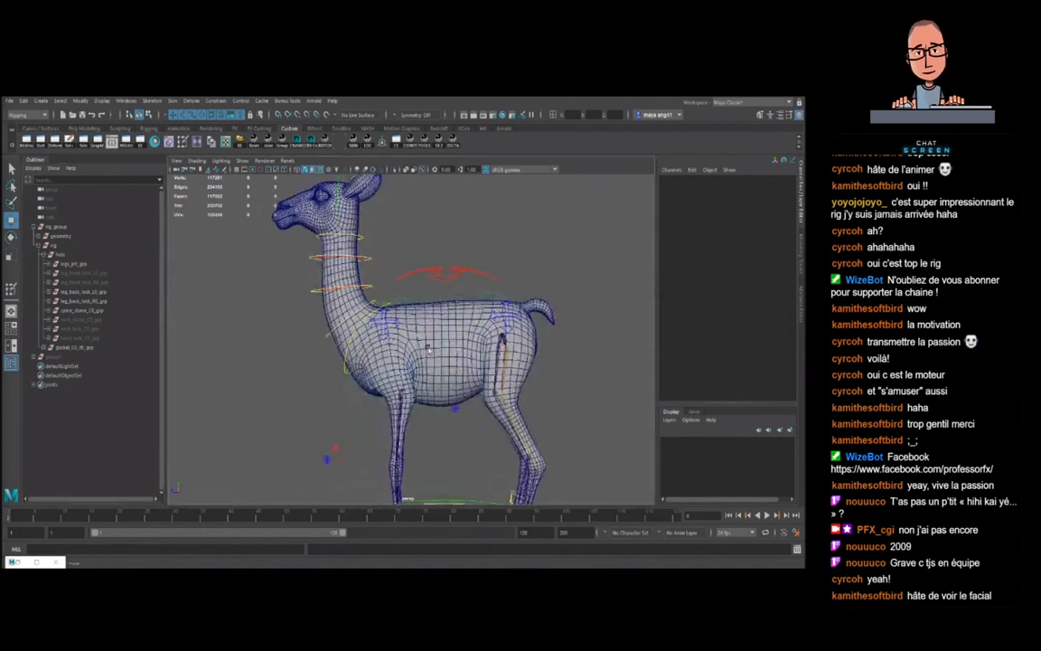
{"action": "scroll", "coordinate": [424, 330], "scroll_direction": "down", "scroll_amount": 3}
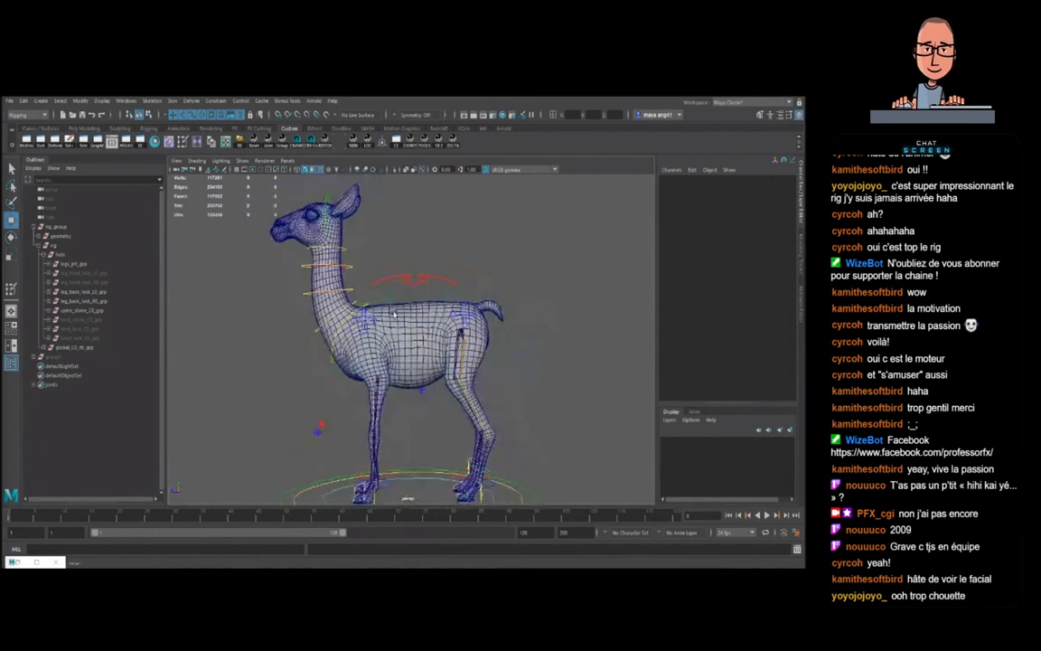
- Adjust the chest control curve's shape by moving its rear control vertices, and return to object selection
{"action": "left_click", "coordinate": [391, 304]}
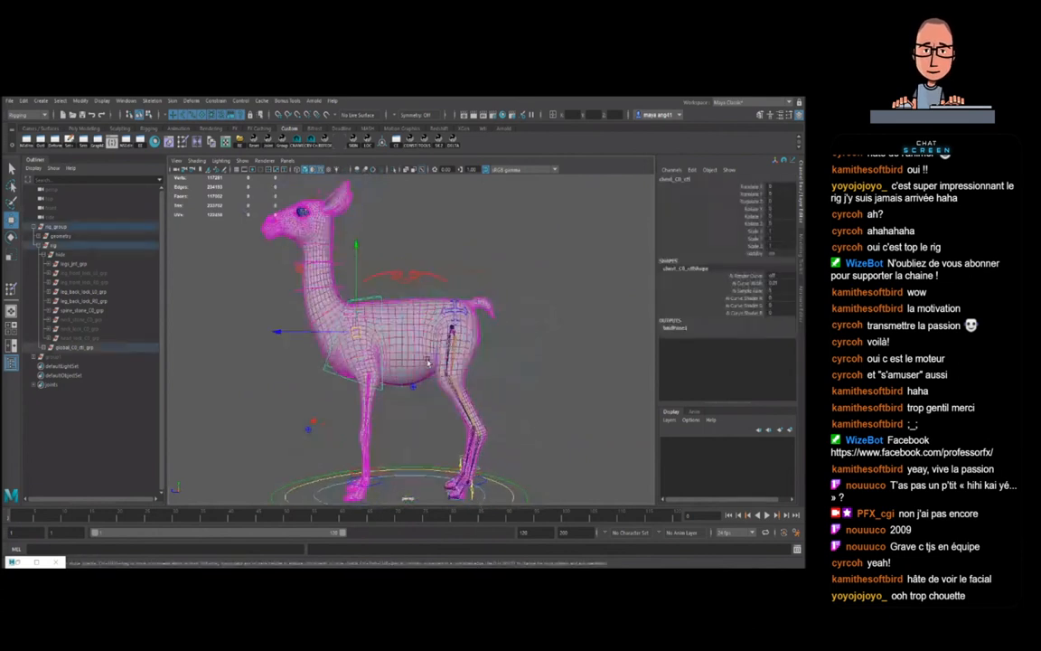
{"action": "left_click", "coordinate": [391, 296]}
{"action": "right_click_drag", "start_coordinate": [380, 295], "coordinate": [347, 297]}
{"action": "left_click", "coordinate": [382, 296]}
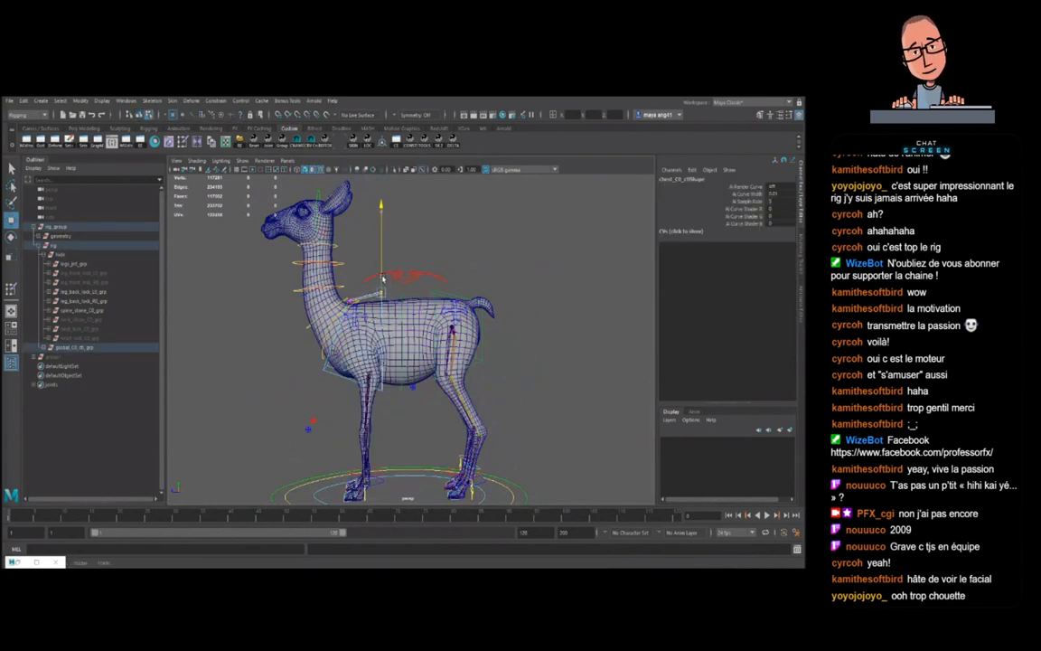
{"action": "left_click_drag", "start_coordinate": [391, 400], "coordinate": [363, 342], "text": "shift"}
{"action": "left_click", "coordinate": [506, 311]}
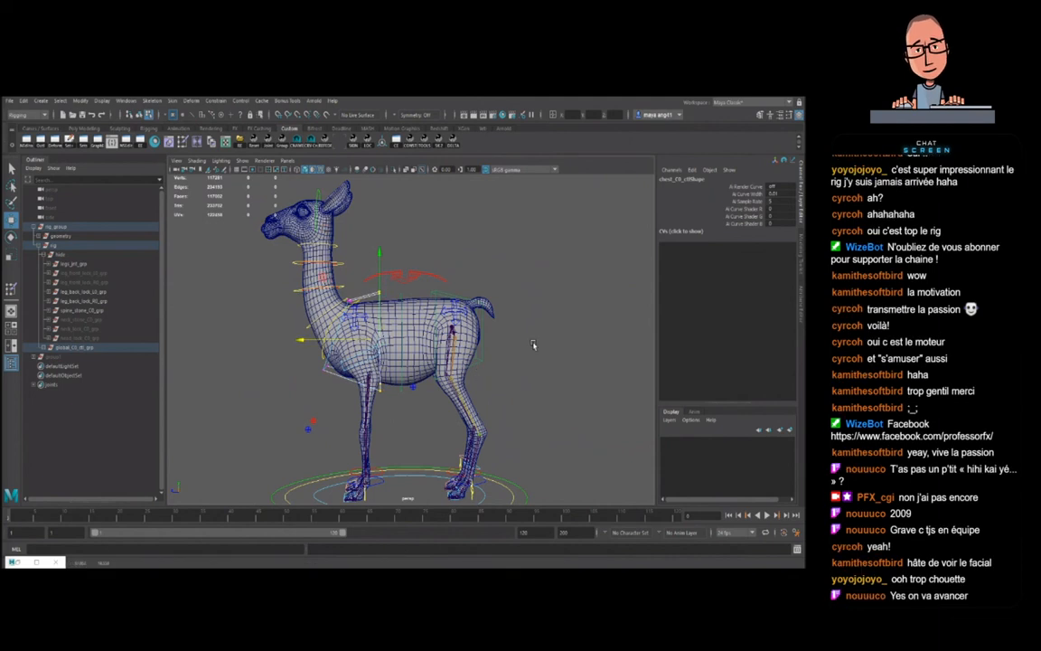
{"action": "left_click", "coordinate": [460, 336]}
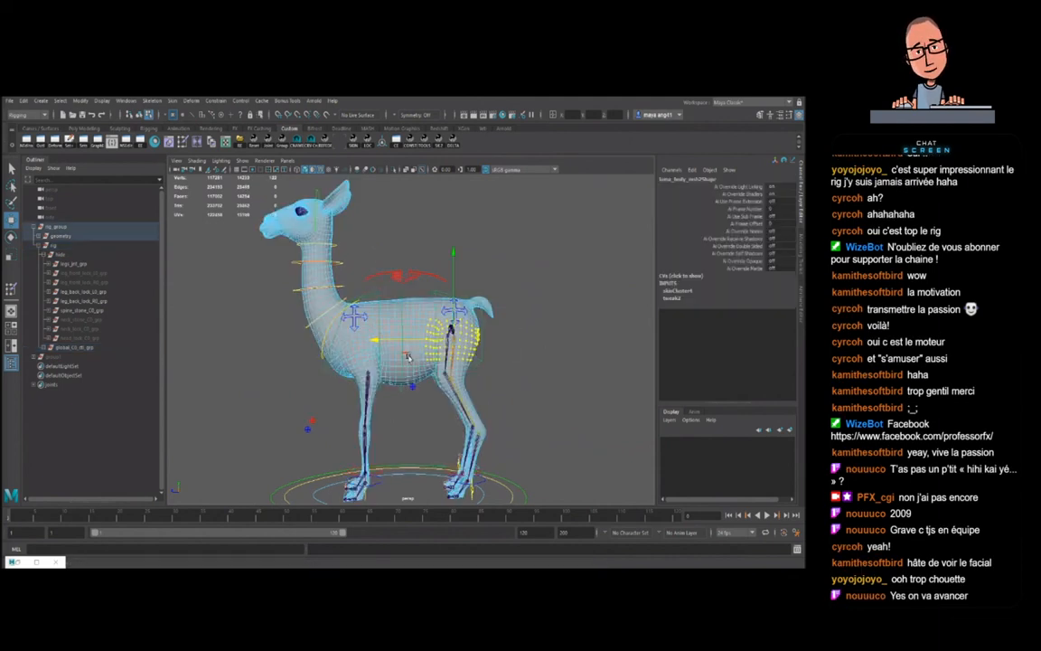
{"action": "left_click", "coordinate": [534, 354]}
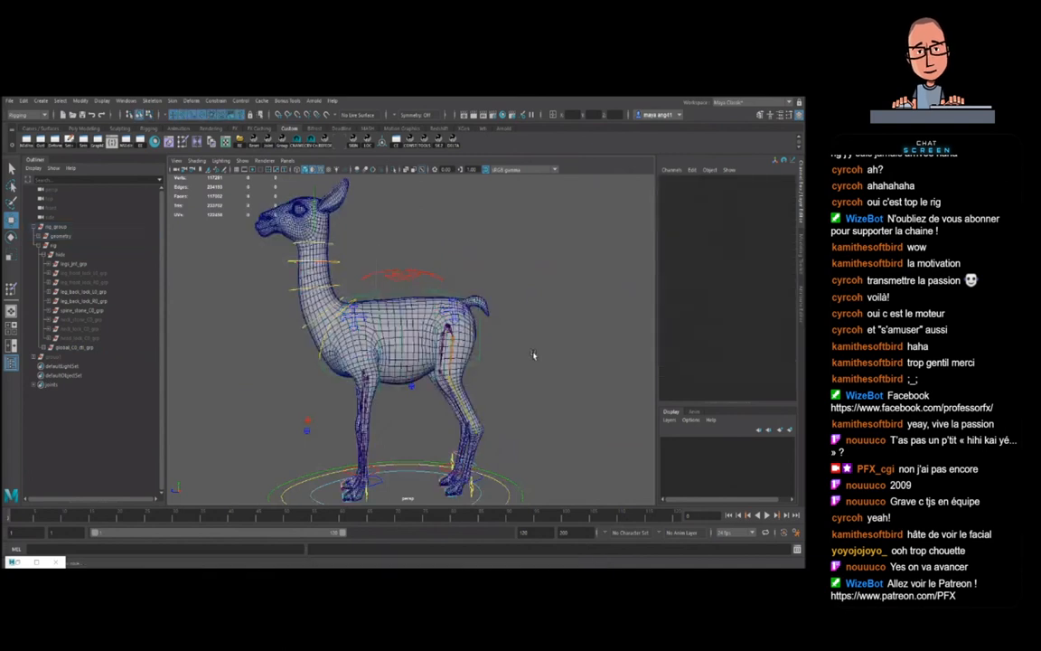
- Save the rig scene and view the whole llama from a three-quarter angle
{"action": "key", "text": "ctrl+s"}
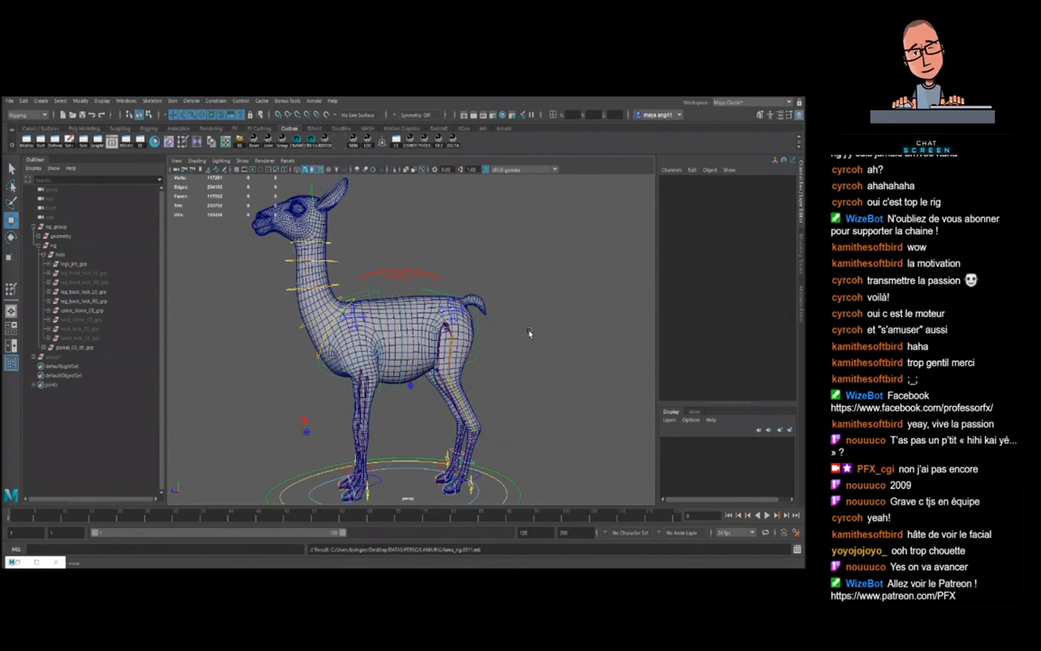
{"action": "left_click", "coordinate": [473, 356]}
{"action": "left_click", "coordinate": [526, 382]}
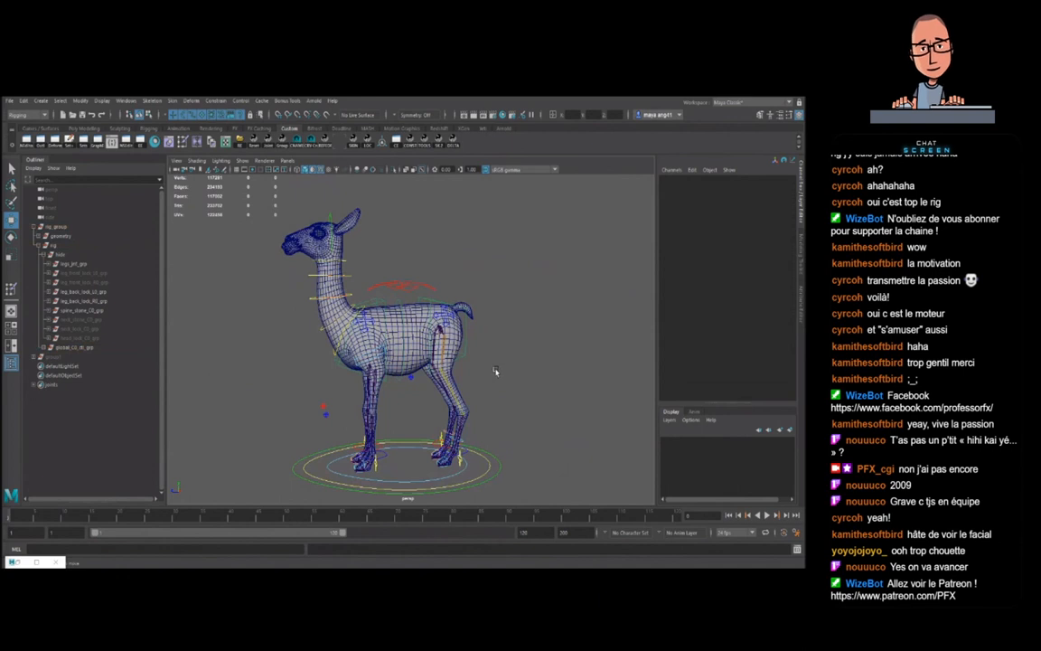
{"action": "left_click_drag", "start_coordinate": [504, 361], "coordinate": [517, 384], "text": "alt"}
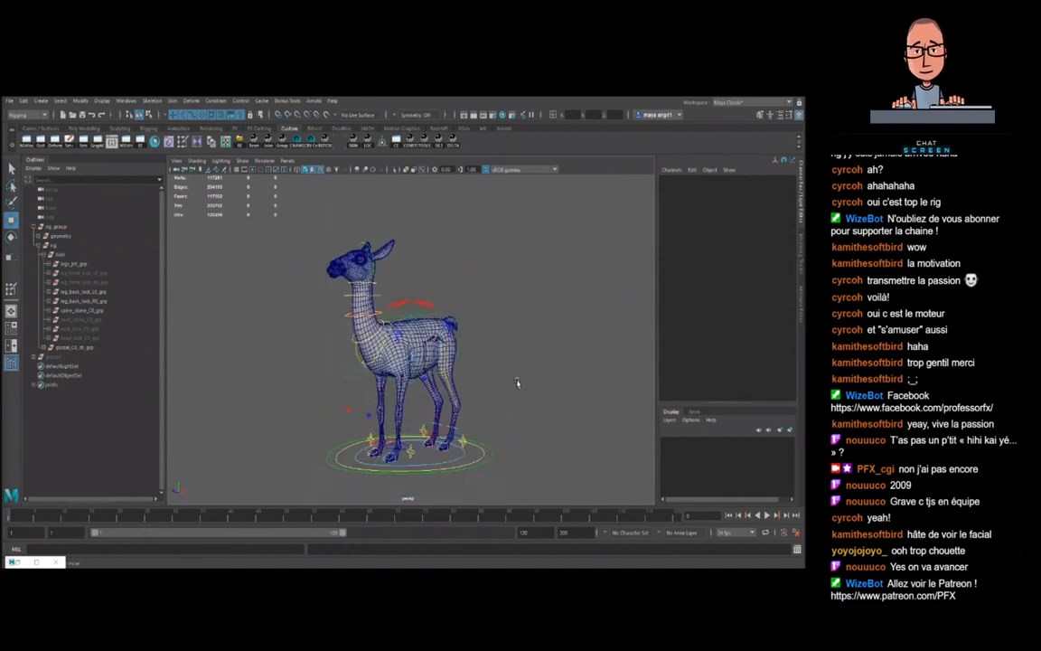